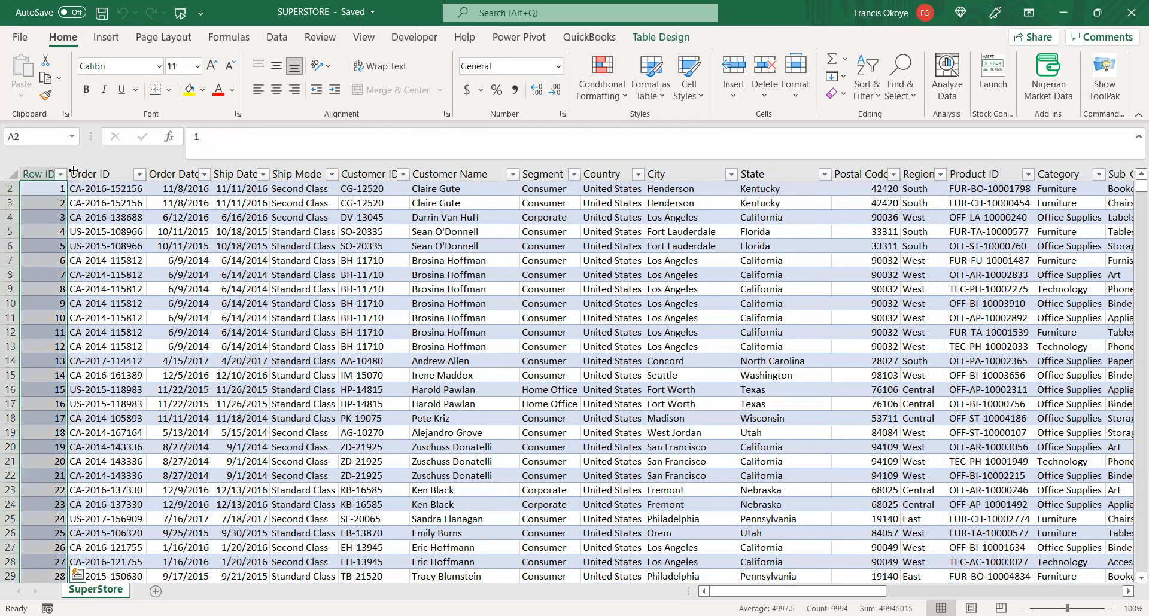
# - Widen the Row ID column slightly on the SuperStore sheet
pyautogui.moveTo(67, 173); pyautogui.dragTo(73, 173)
pyautogui.click(66, 173)
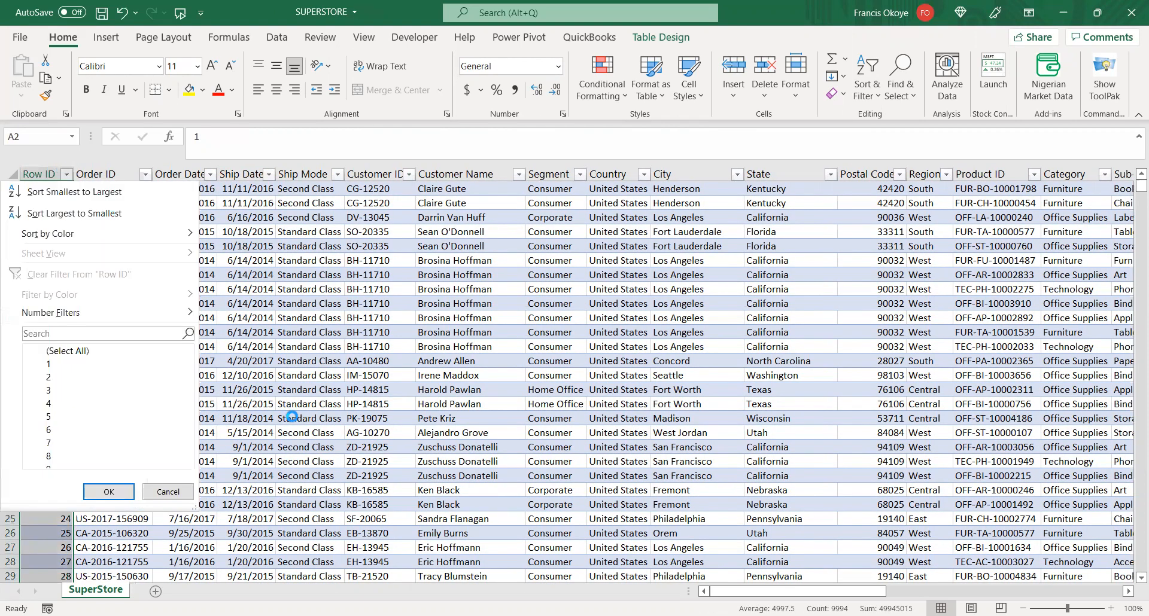
pyautogui.press('Escape')
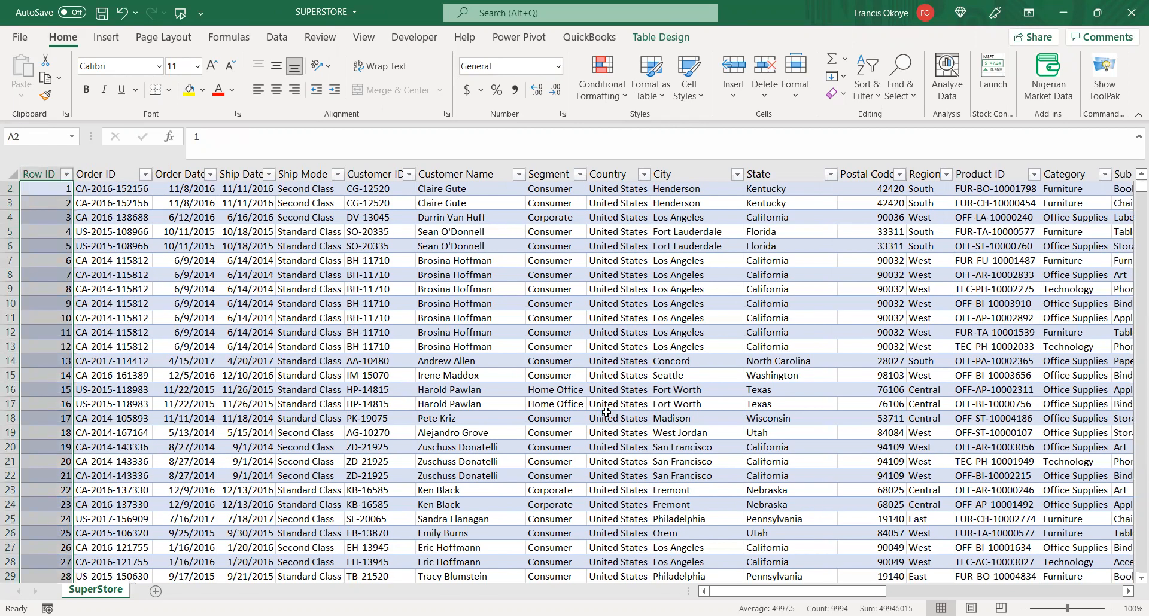
pyautogui.click(737, 377)
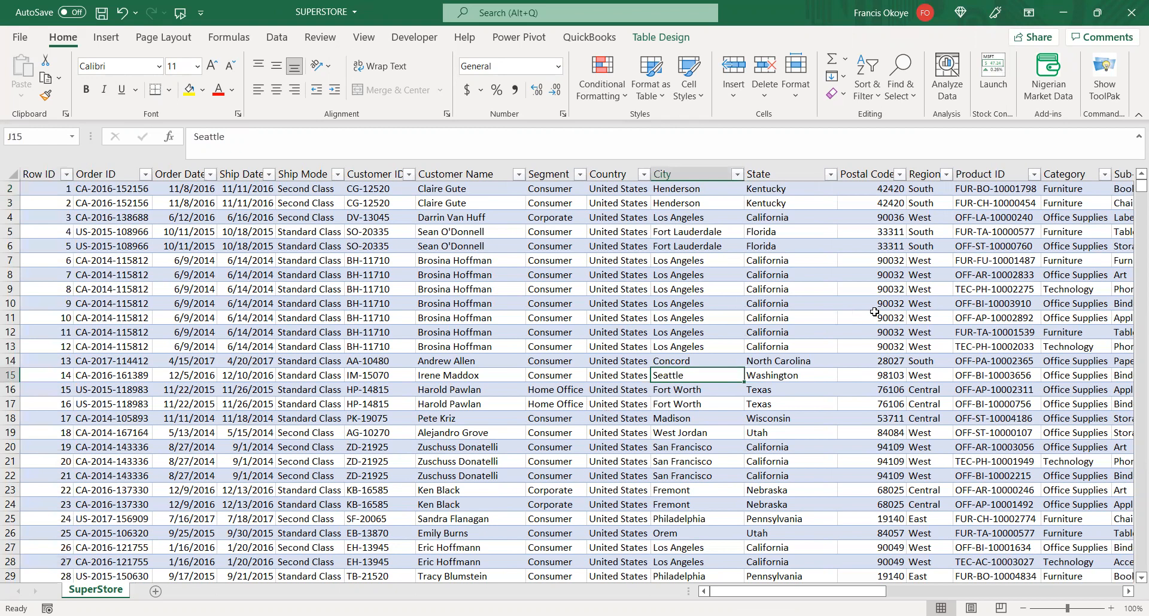
pyautogui.click(1016, 289)
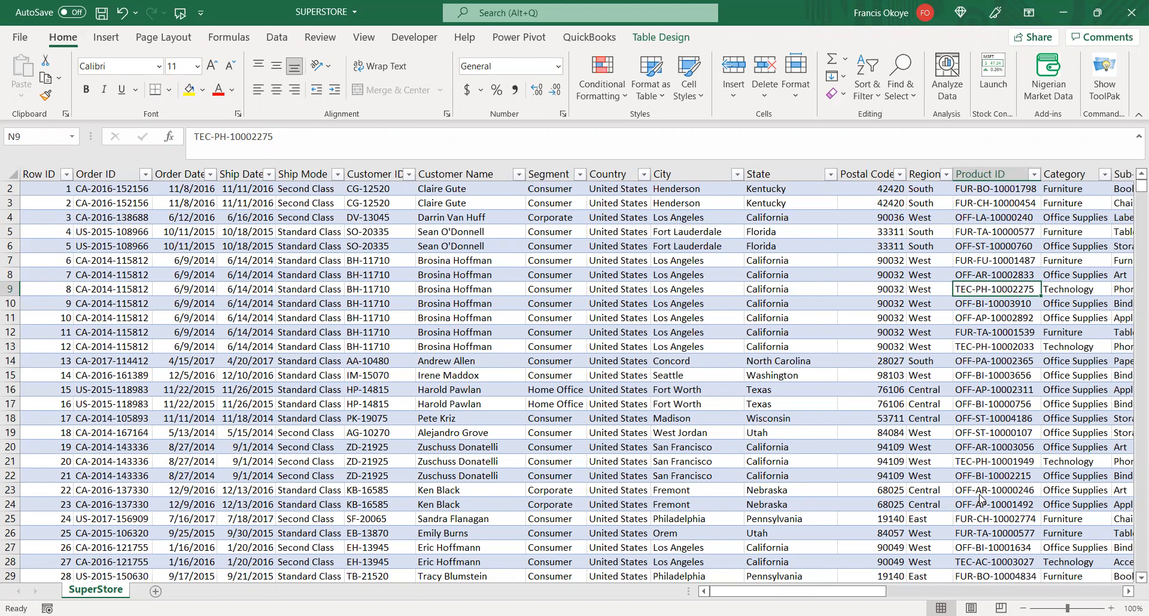
pyautogui.click(312, 276)
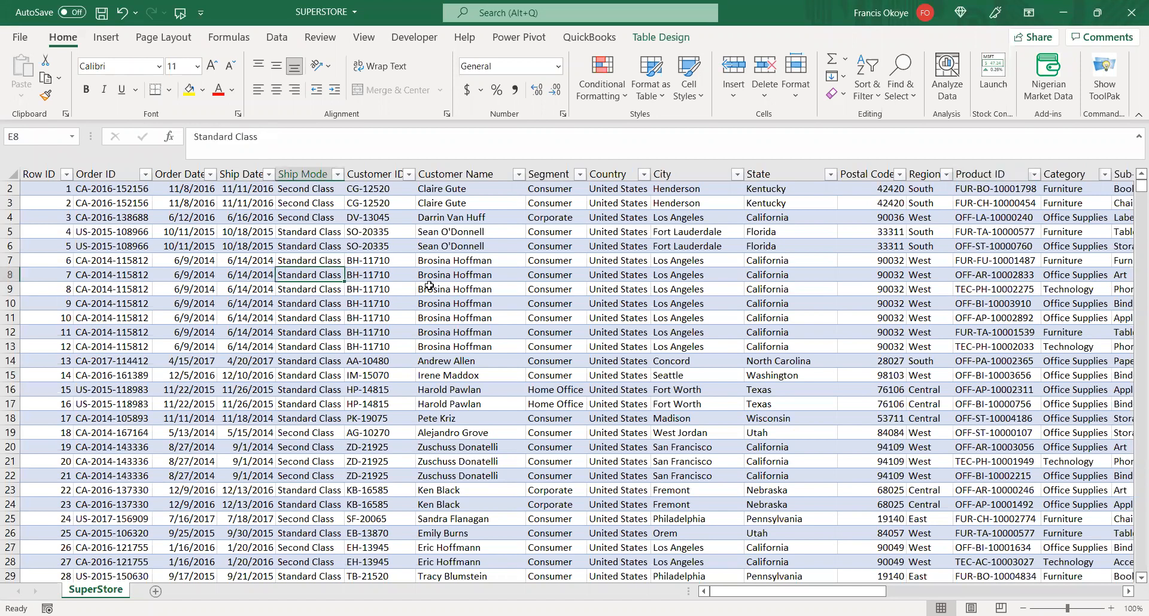
pyautogui.click(422, 274)
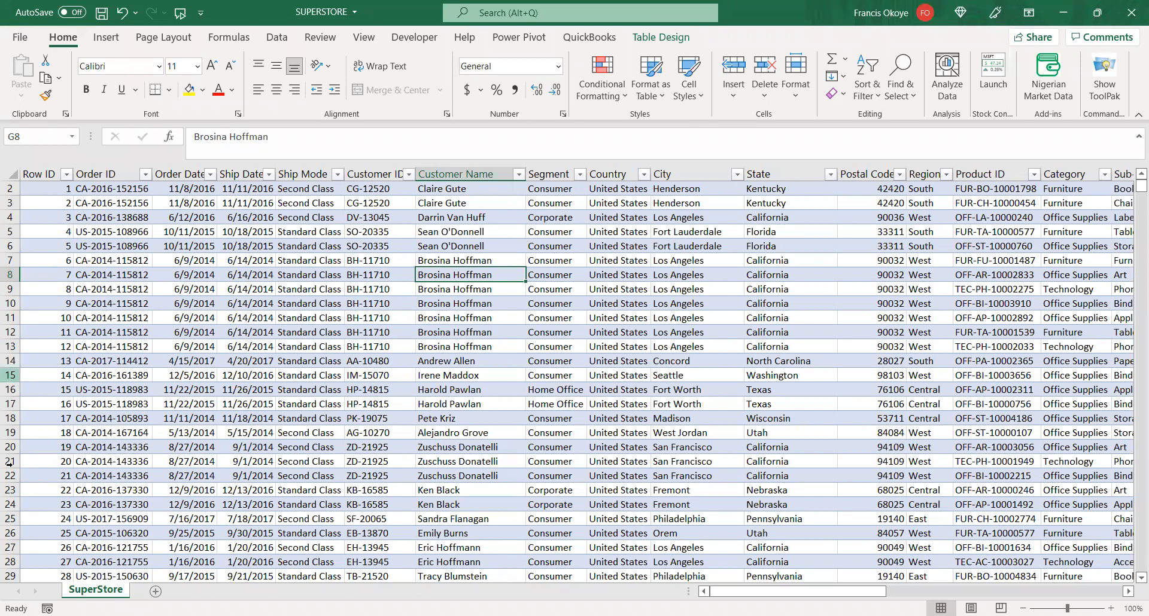
# - Add a new worksheet and name it Analysis
pyautogui.click(157, 592)
pyautogui.doubleClick(158, 594)
pyautogui.write('aNALYS')
pyautogui.press('BackSpace')
pyautogui.press('BackSpace')
pyautogui.press('BackSpace')
pyautogui.press('BackSpace')
pyautogui.press('BackSpace')
pyautogui.press('BackSpace')
pyautogui.write('Analysis')
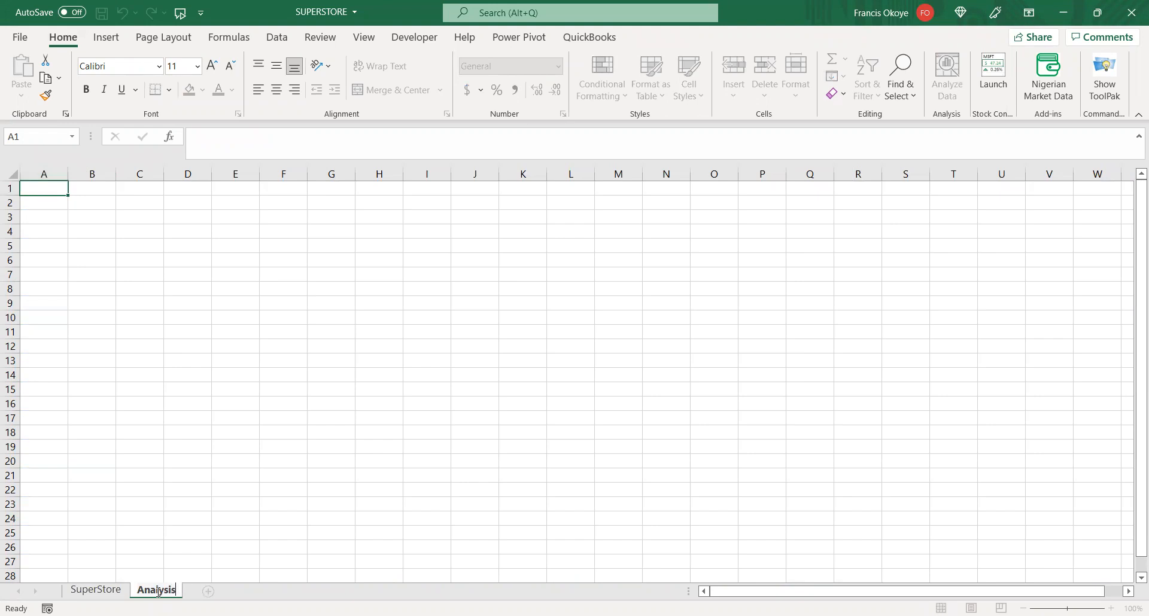
pyautogui.press('Return')
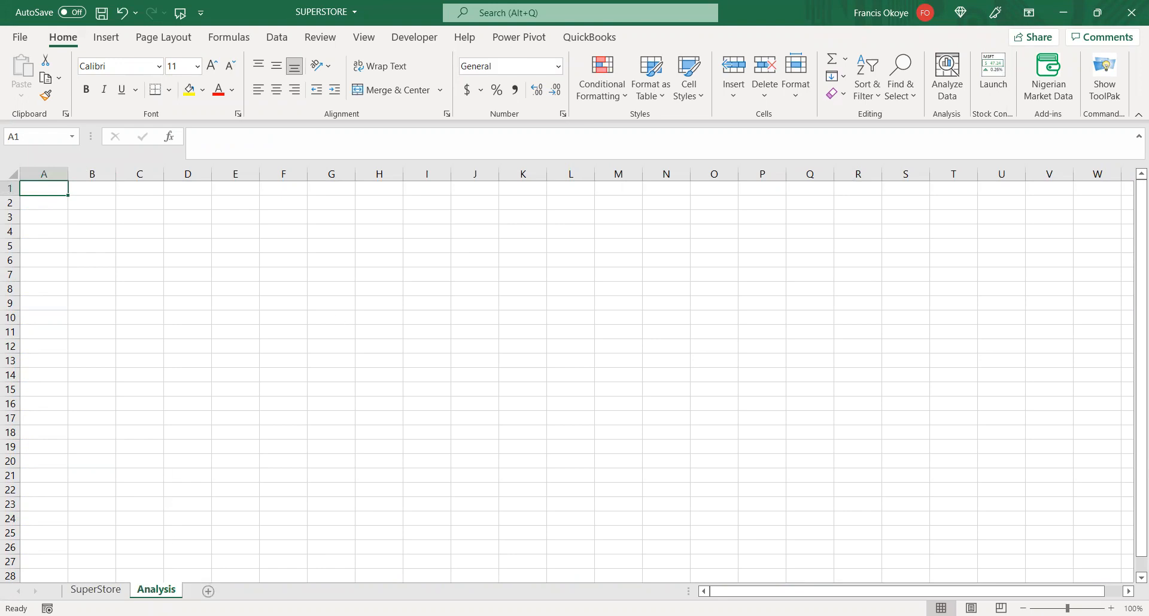
# - Add another worksheet after Analysis and name it Report
pyautogui.click(208, 591)
pyautogui.doubleClick(206, 591)
pyautogui.write('Report')
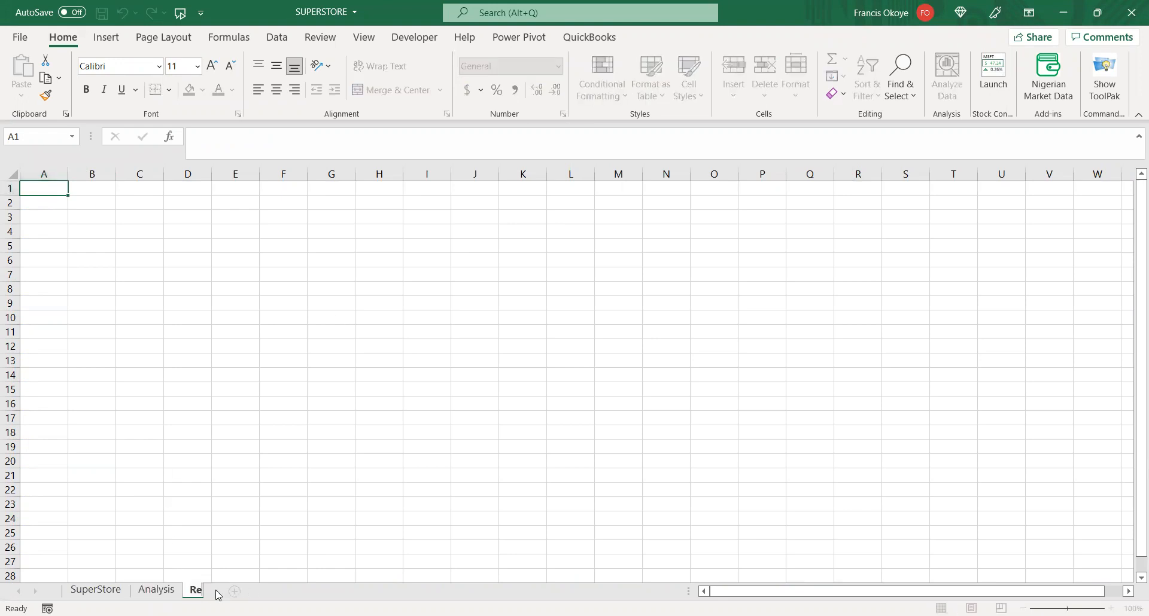
pyautogui.press('Return')
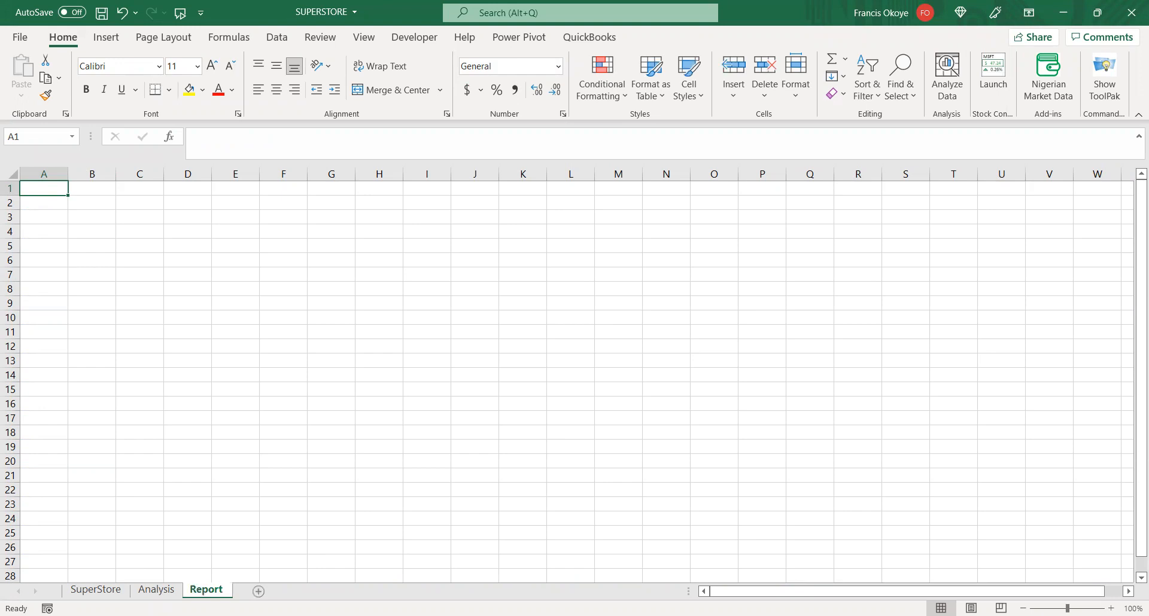
# - Go to the Analysis sheet and select cell A2
pyautogui.click(156, 592)
pyautogui.click(293, 259)
pyautogui.click(96, 591)
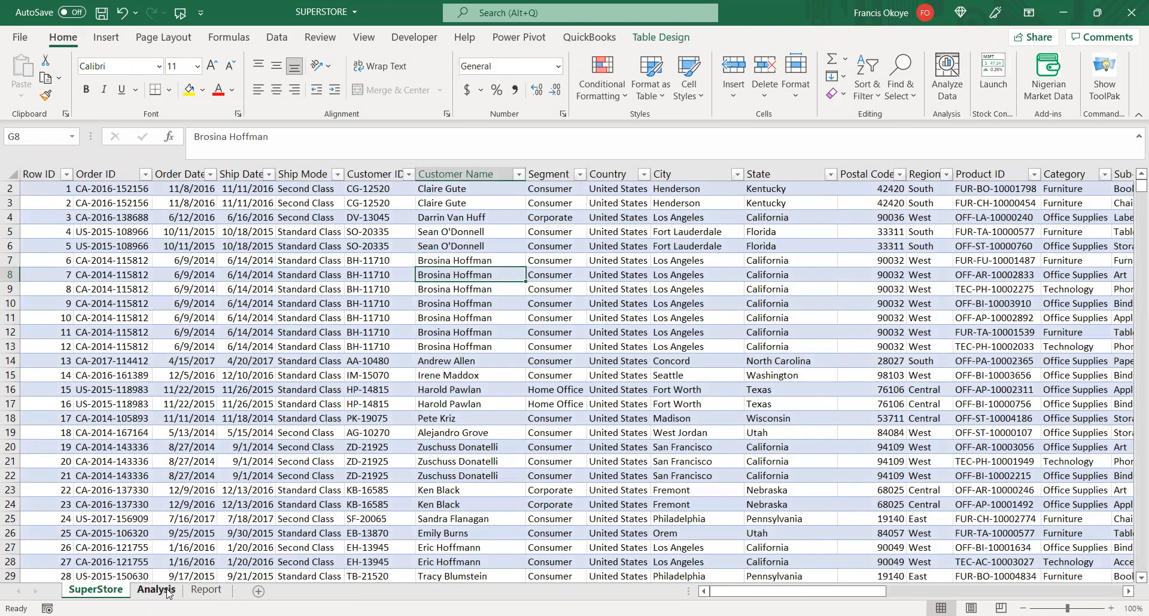
pyautogui.click(168, 593)
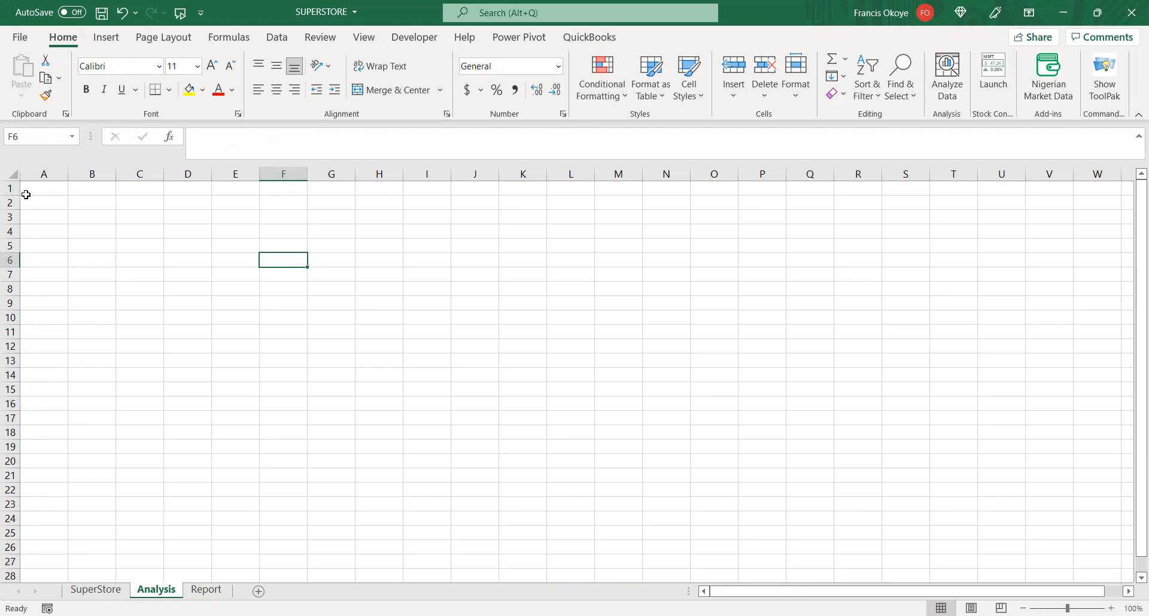
pyautogui.click(50, 204)
pyautogui.click(46, 187)
pyautogui.click(49, 205)
pyautogui.click(50, 185)
pyautogui.click(51, 200)
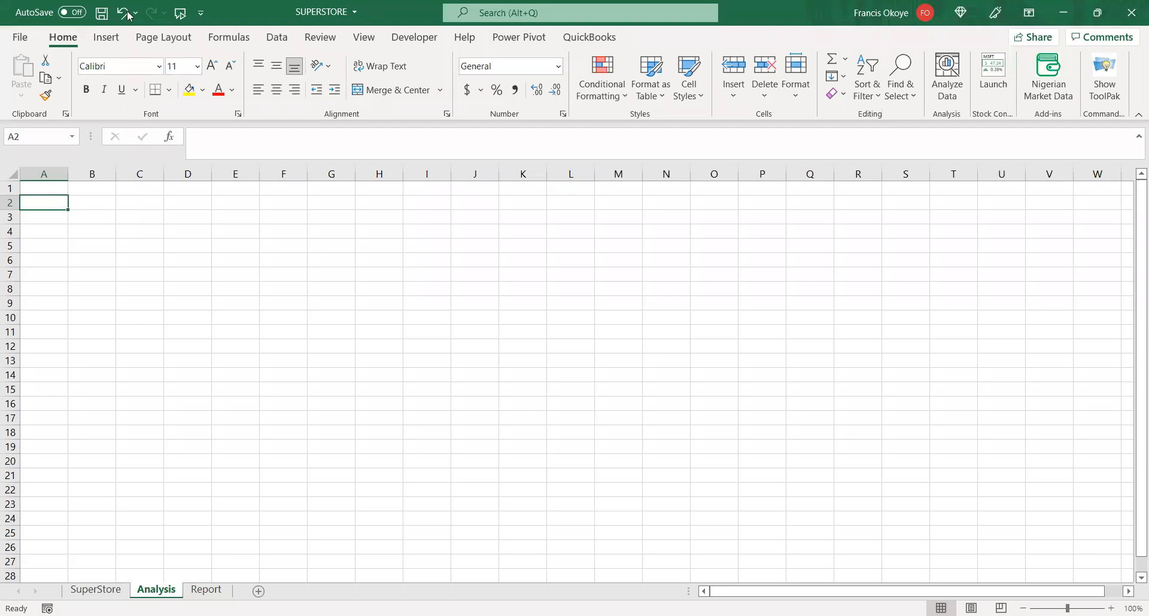
pyautogui.click(106, 37)
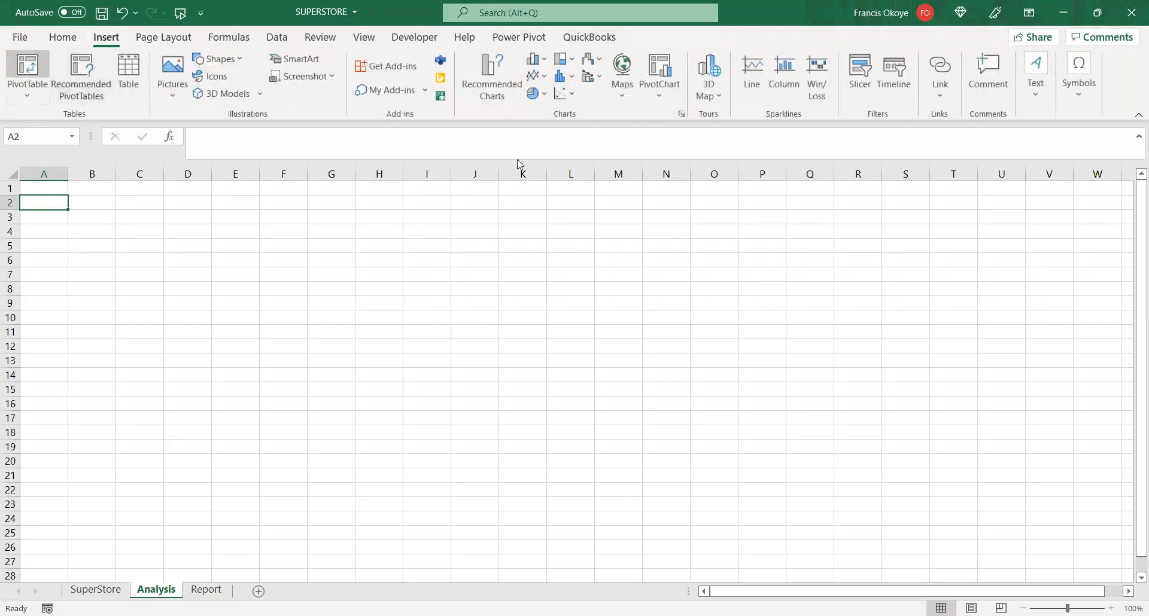
pyautogui.click(46, 70)
pyautogui.click(846, 421)
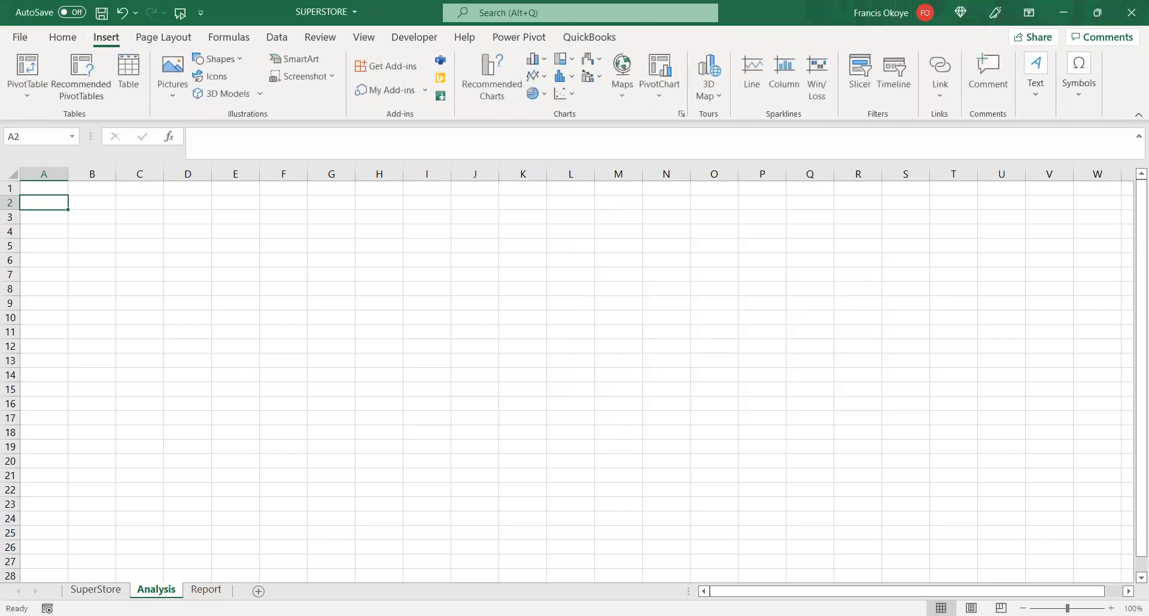
# - Check the name of the data table on the SuperStore sheet and return to the Analysis sheet
pyautogui.click(91, 590)
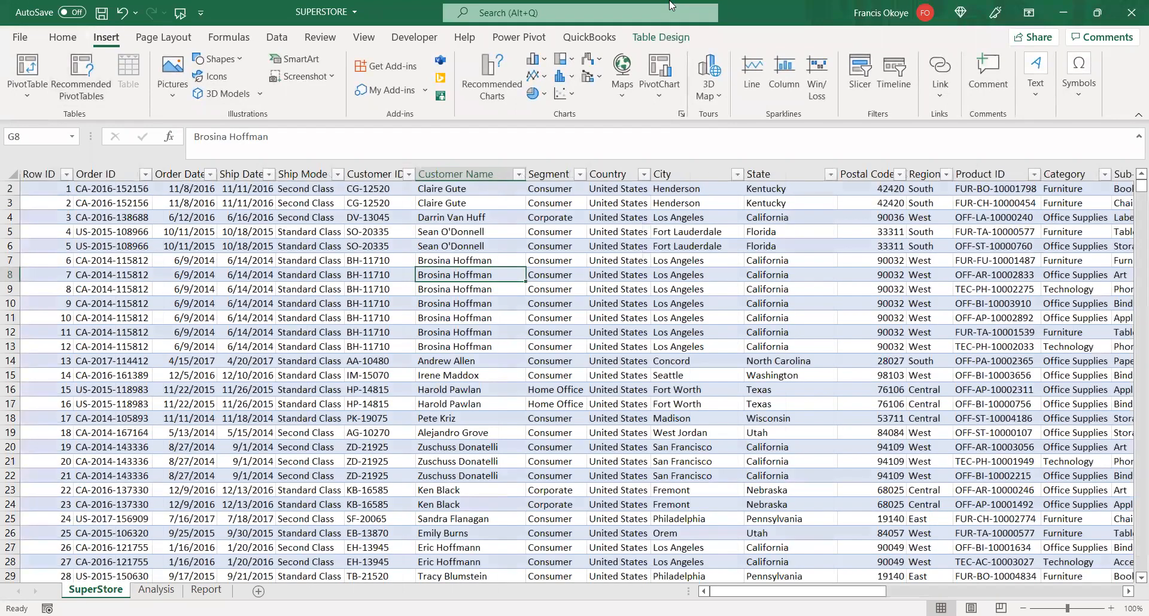
pyautogui.click(664, 37)
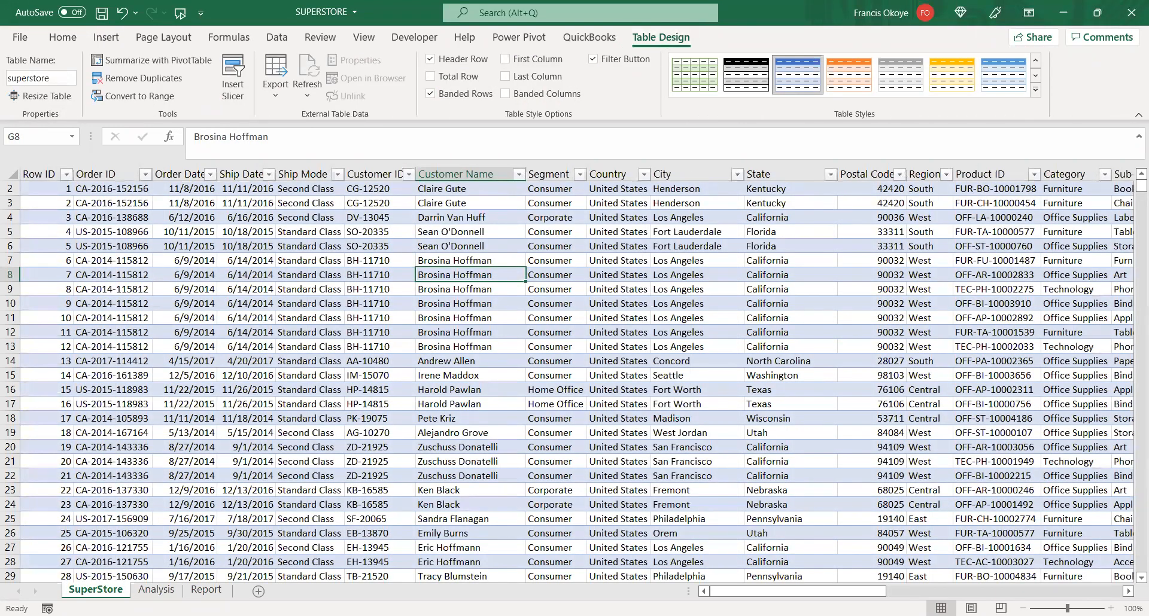
pyautogui.click(156, 590)
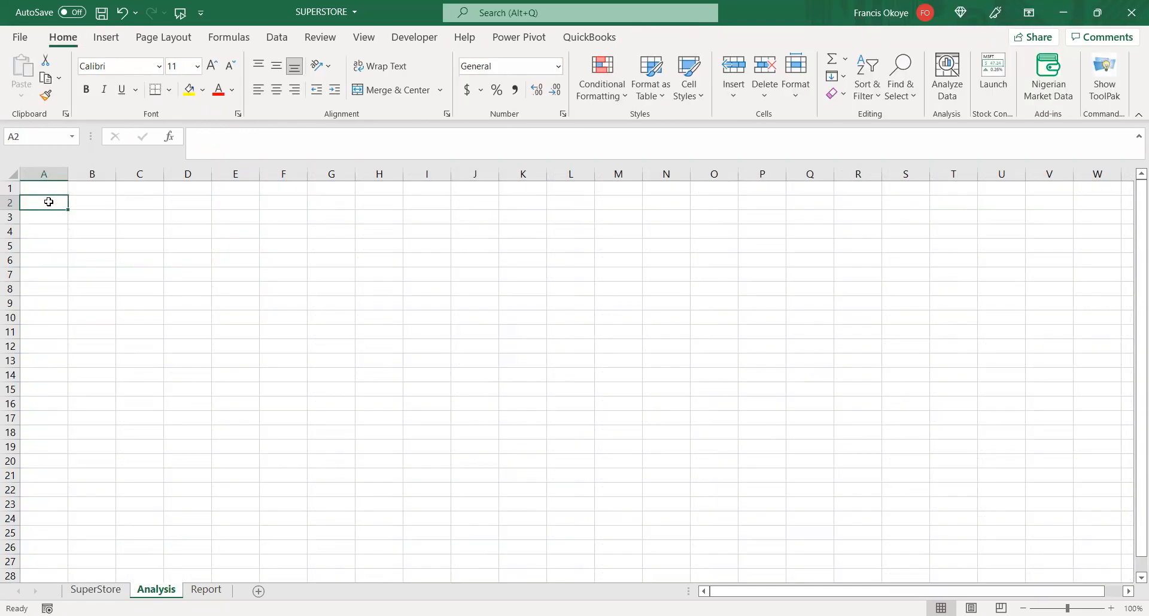
# - Insert a PivotTable from the superstore table at cell A2 of the Analysis sheet and select it
pyautogui.click(96, 37)
pyautogui.click(28, 66)
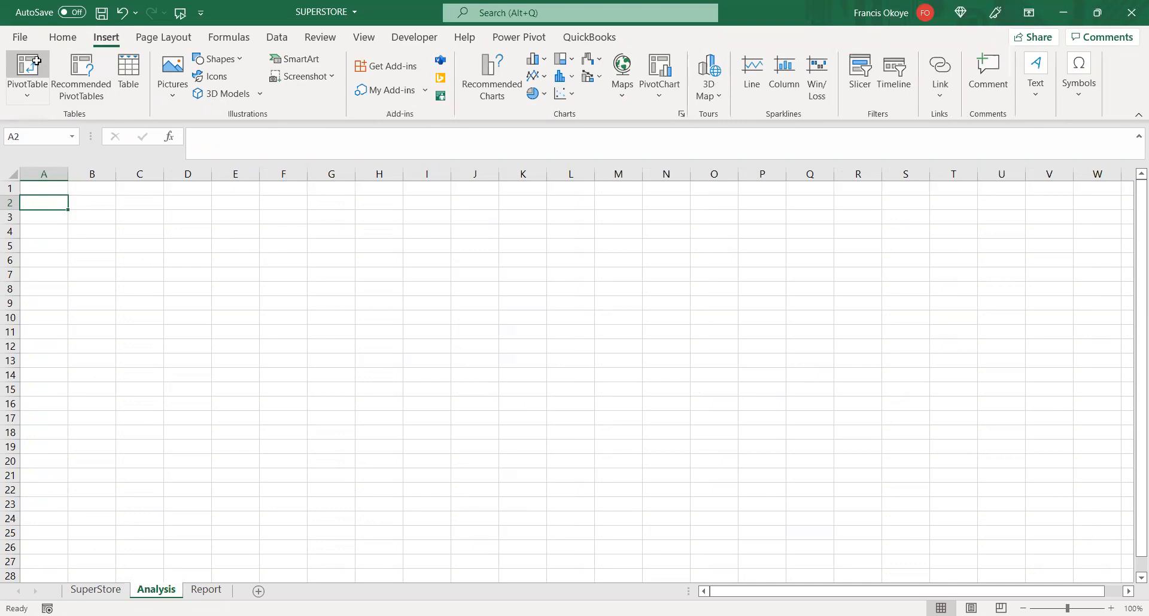
pyautogui.write('superstore')
pyautogui.click(783, 422)
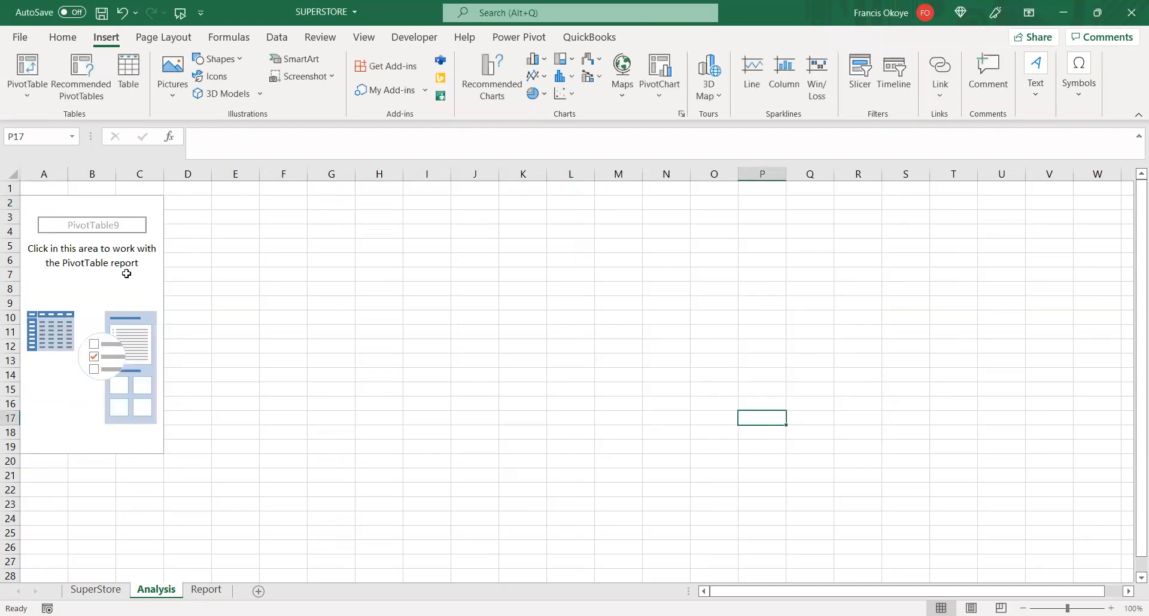
pyautogui.click(131, 277)
pyautogui.click(675, 37)
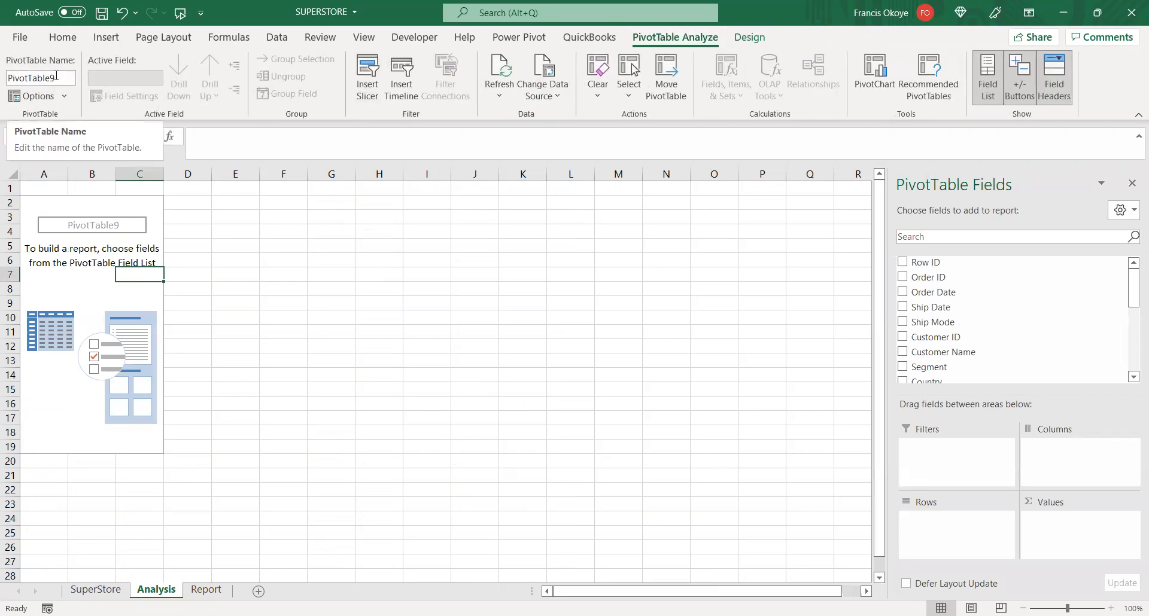
pyautogui.click(102, 291)
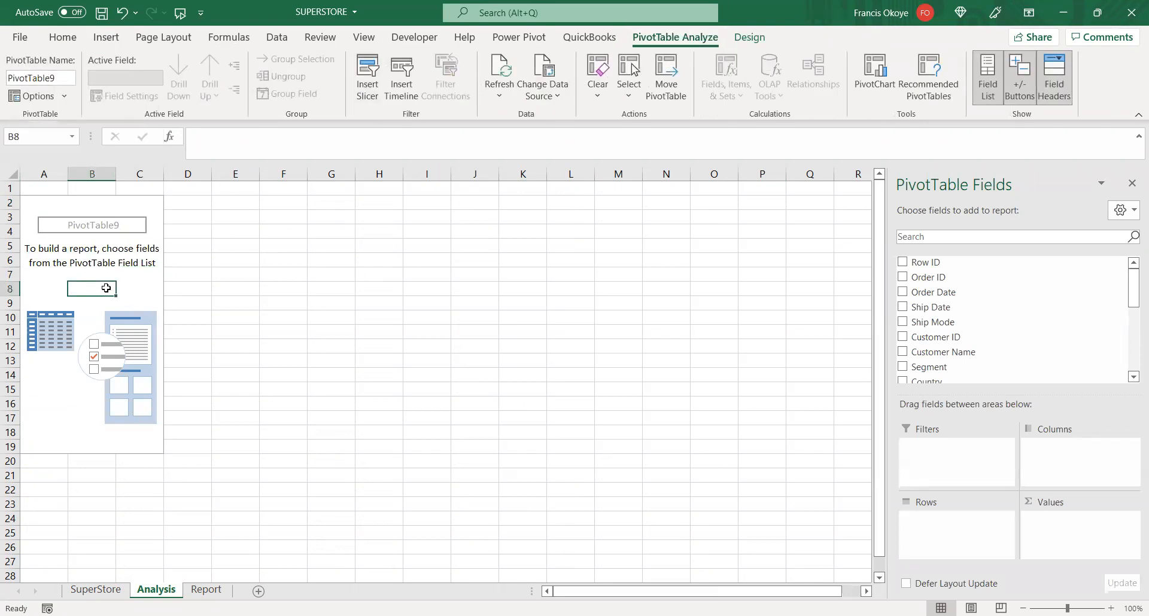
# - Summarize sales by category in the PivotTable, with Category as rows and Sales as summed values
pyautogui.moveTo(1133, 276); pyautogui.dragTo(1129, 322)
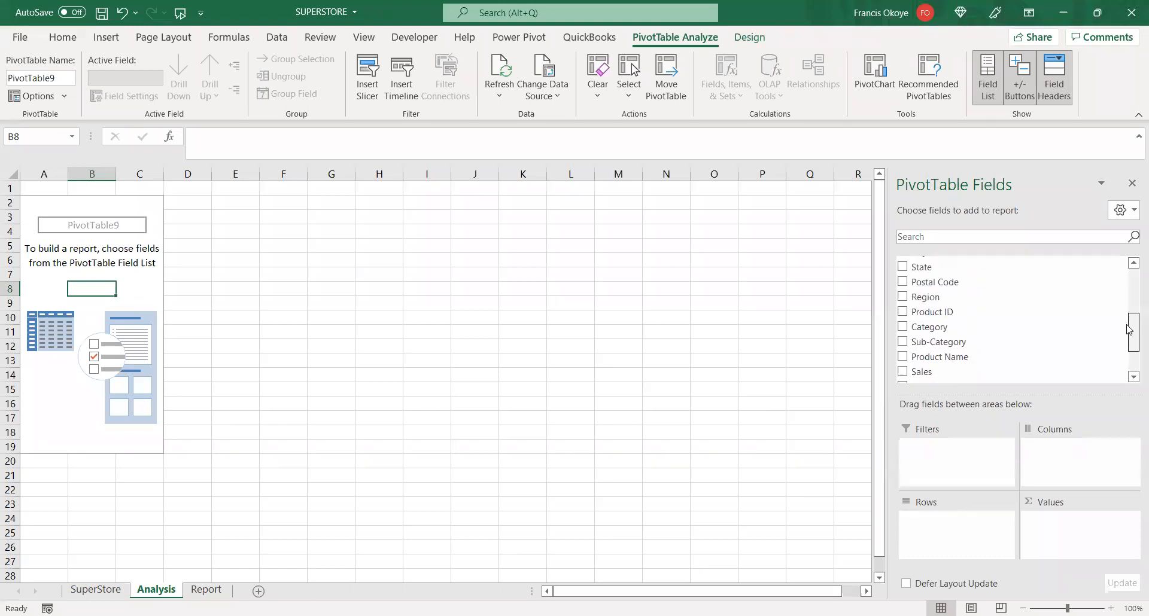
pyautogui.moveTo(990, 327); pyautogui.dragTo(948, 546)
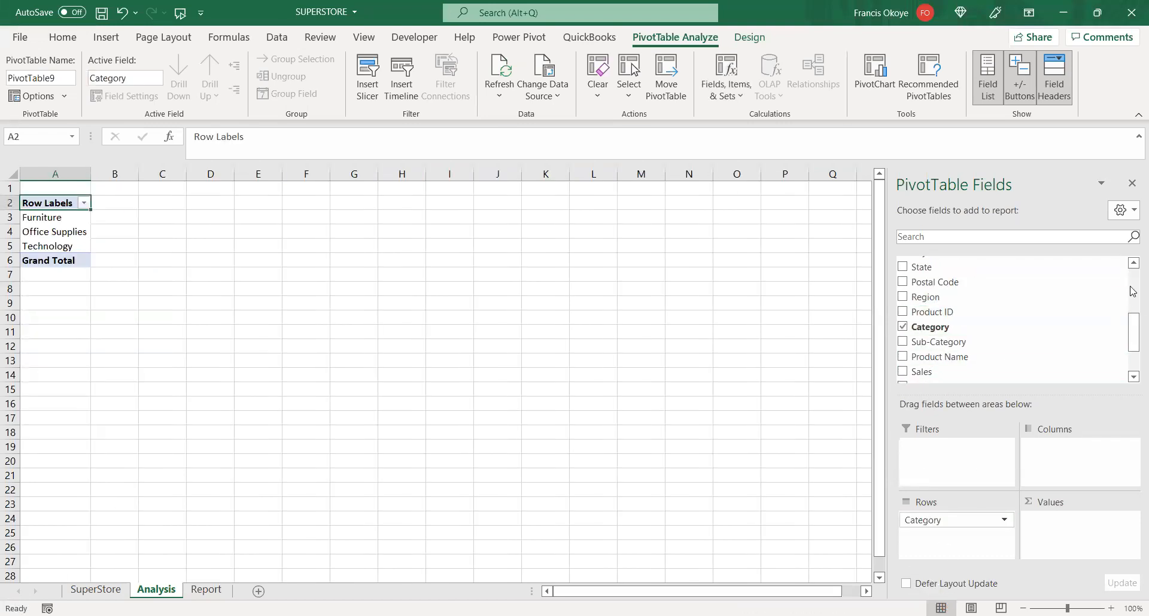
pyautogui.moveTo(1132, 336); pyautogui.dragTo(1131, 359)
pyautogui.moveTo(969, 310); pyautogui.dragTo(1072, 535)
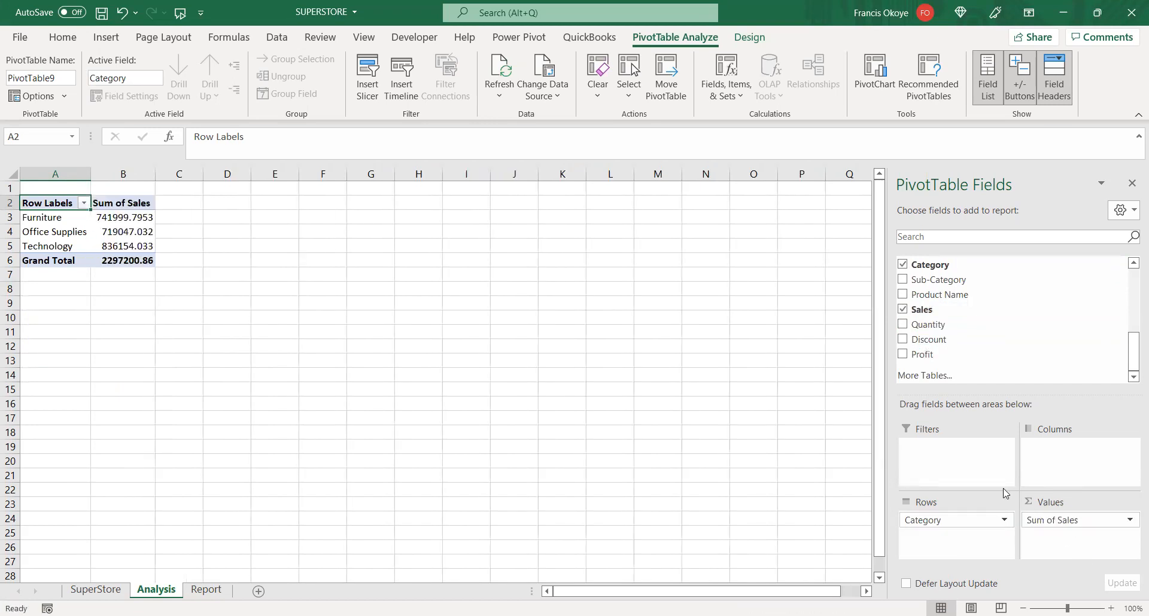
# - Rename the PivotTable at A2 as CategorybySales
pyautogui.click(237, 204)
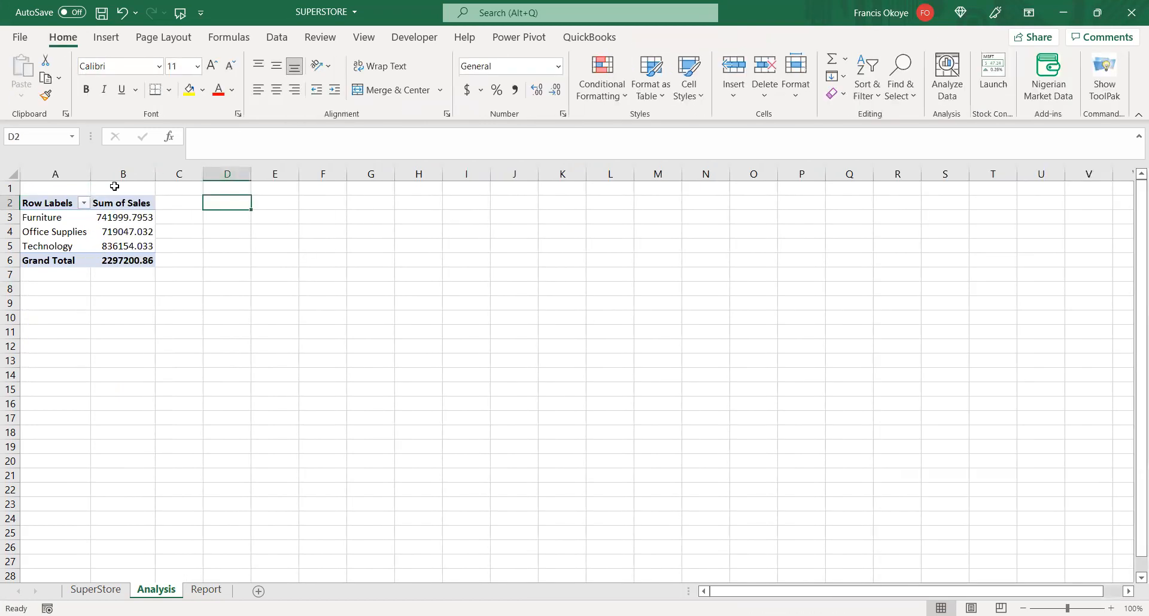
pyautogui.click(69, 207)
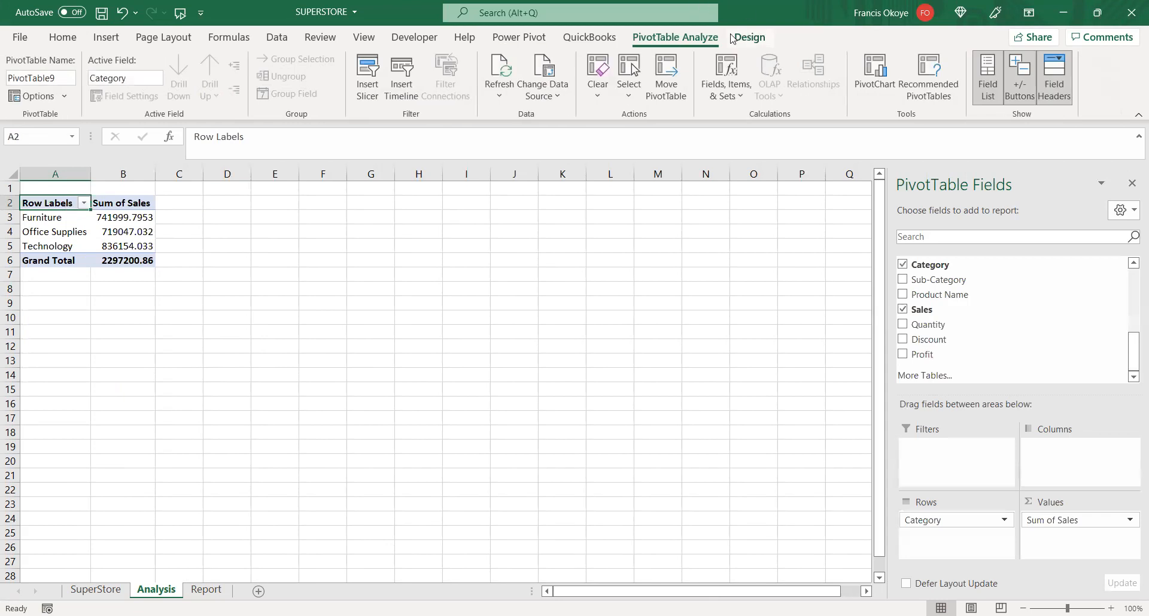
pyautogui.click(65, 77)
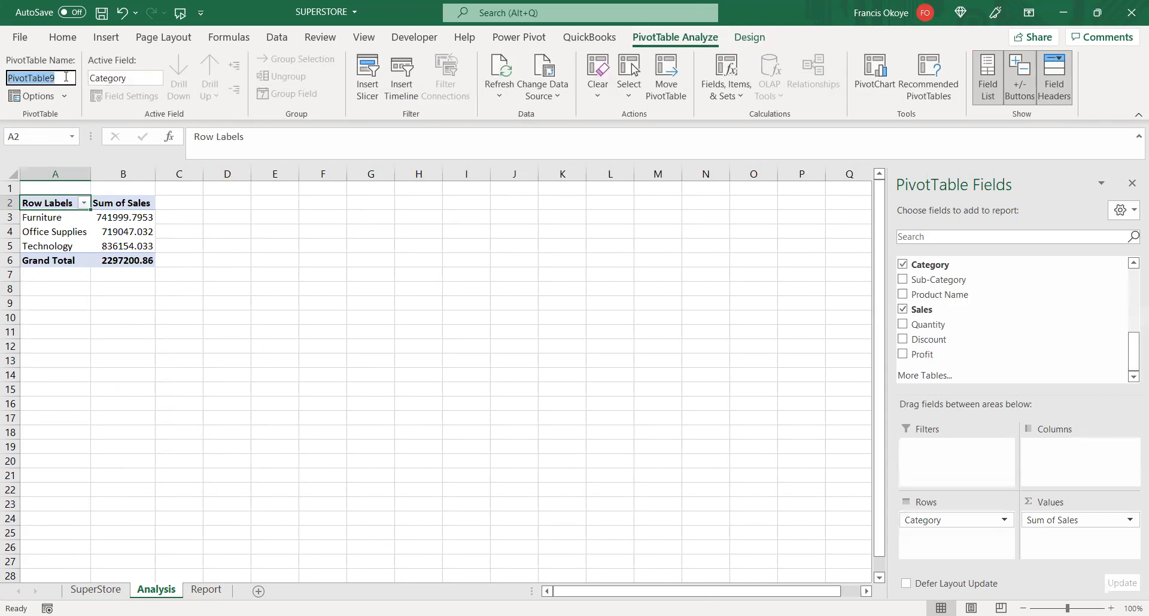
pyautogui.write('CategorybySales')
pyautogui.press('Return')
# - Insert a second PivotTable from the superstore table at cell D2 of the Analysis sheet
pyautogui.click(233, 203)
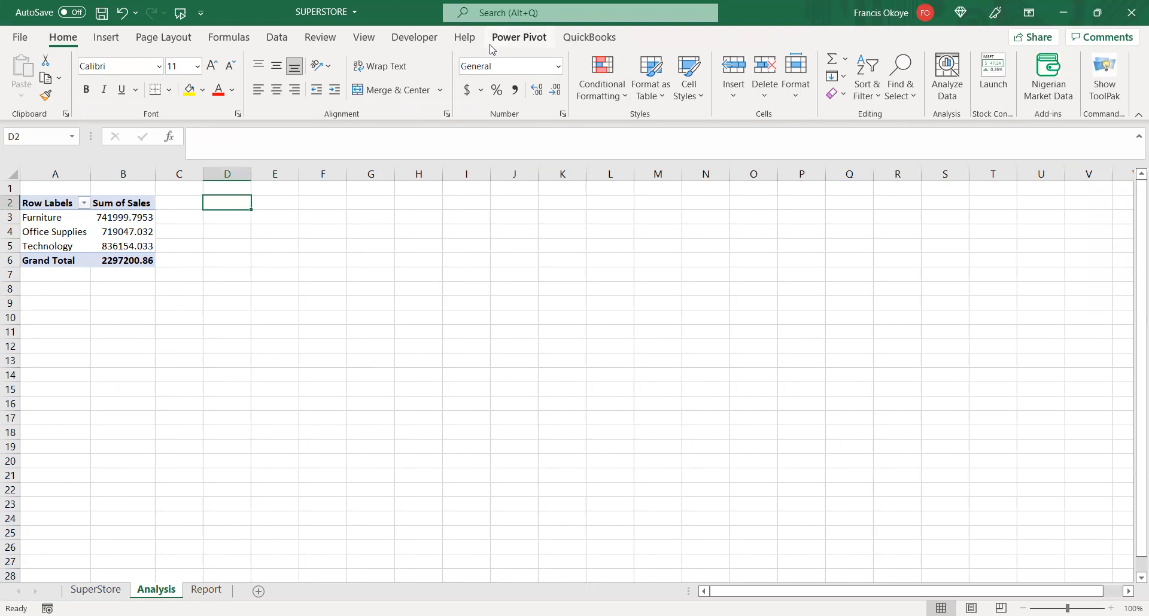
pyautogui.click(106, 37)
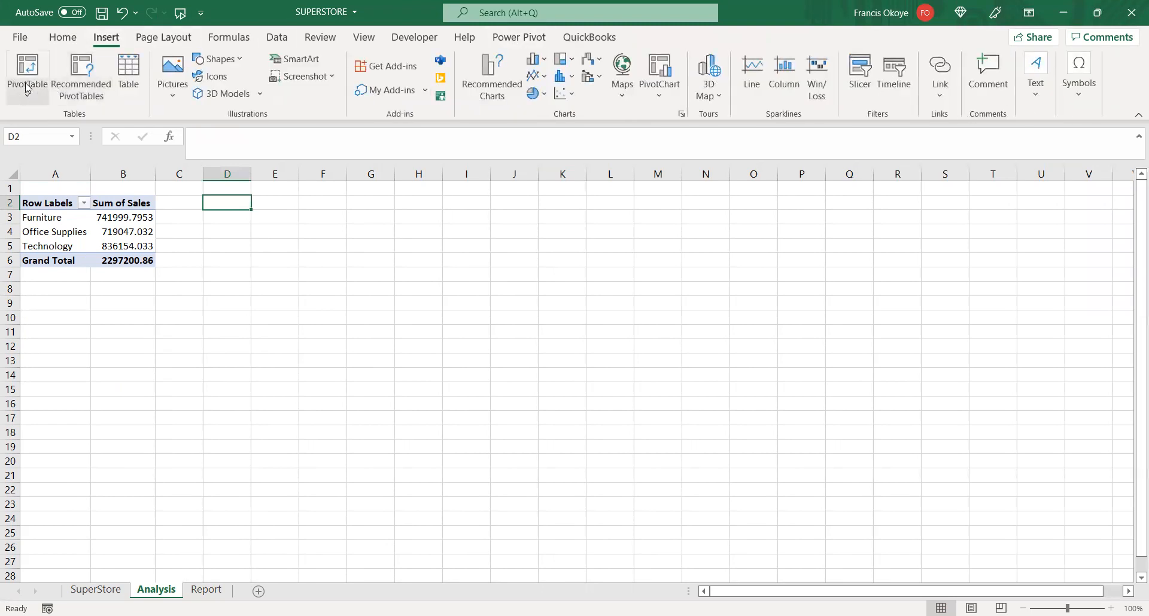
pyautogui.click(27, 90)
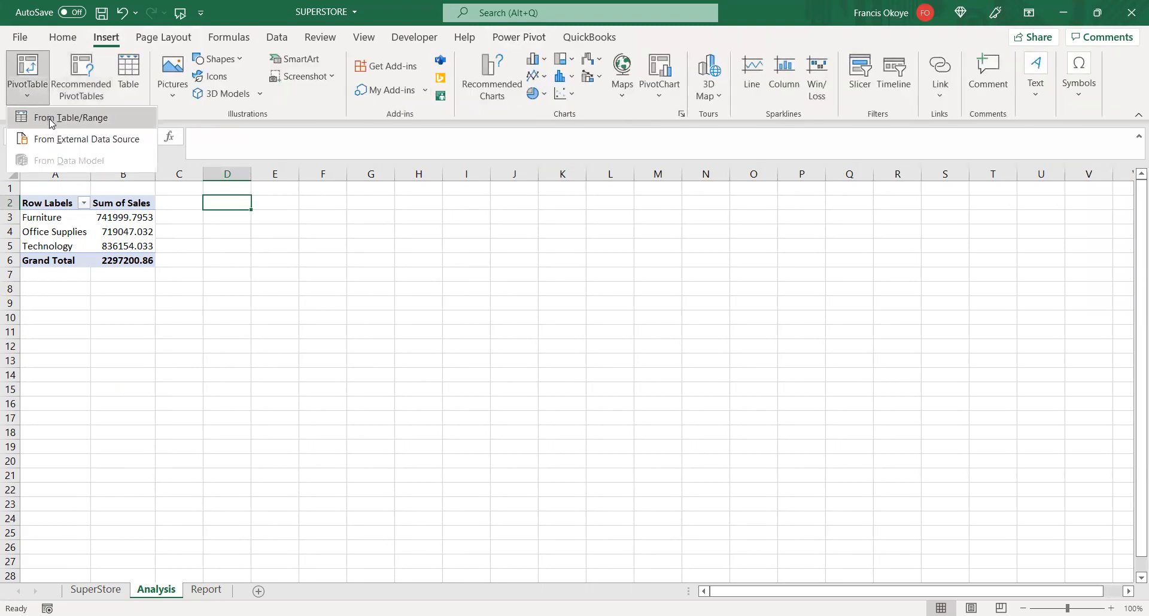
pyautogui.click(52, 122)
pyautogui.write('superstpre')
pyautogui.press('BackSpace')
pyautogui.press('BackSpace')
pyautogui.press('BackSpace')
pyautogui.press('BackSpace')
pyautogui.press('BackSpace')
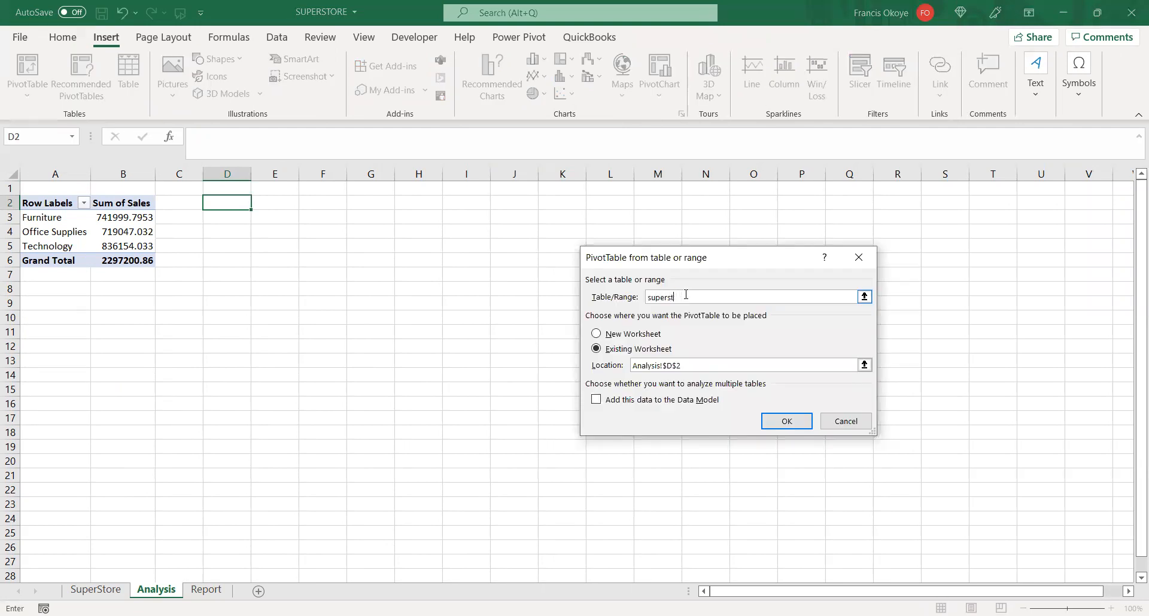
pyautogui.write('store')
pyautogui.moveTo(700, 294); pyautogui.dragTo(541, 283)
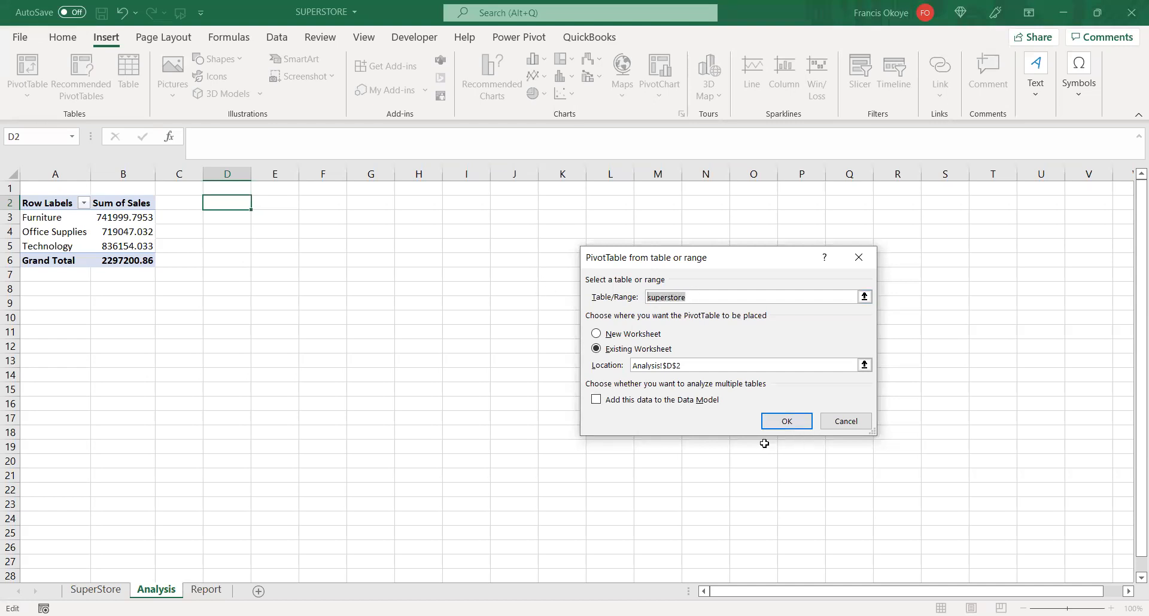
pyautogui.click(786, 422)
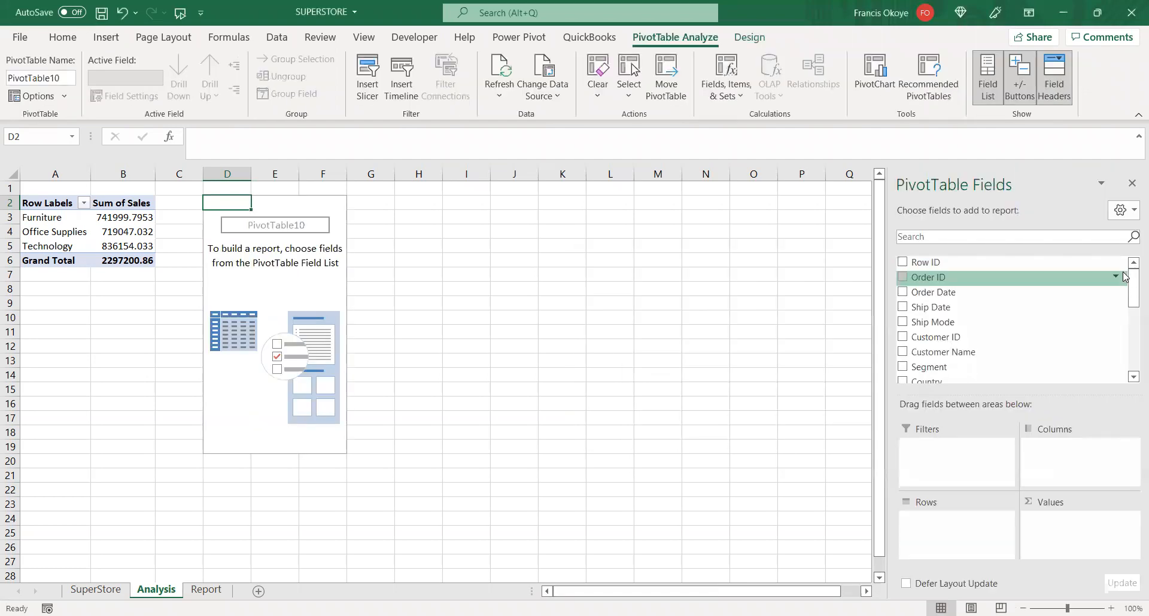
# - Summarize sales by sub-category in the PivotTable at D2, with Sub-Category as rows and Sales as summed values
pyautogui.moveTo(1133, 280); pyautogui.dragTo(1133, 325)
pyautogui.moveTo(970, 344); pyautogui.dragTo(952, 528)
pyautogui.scroll(-2, 1107, 326)
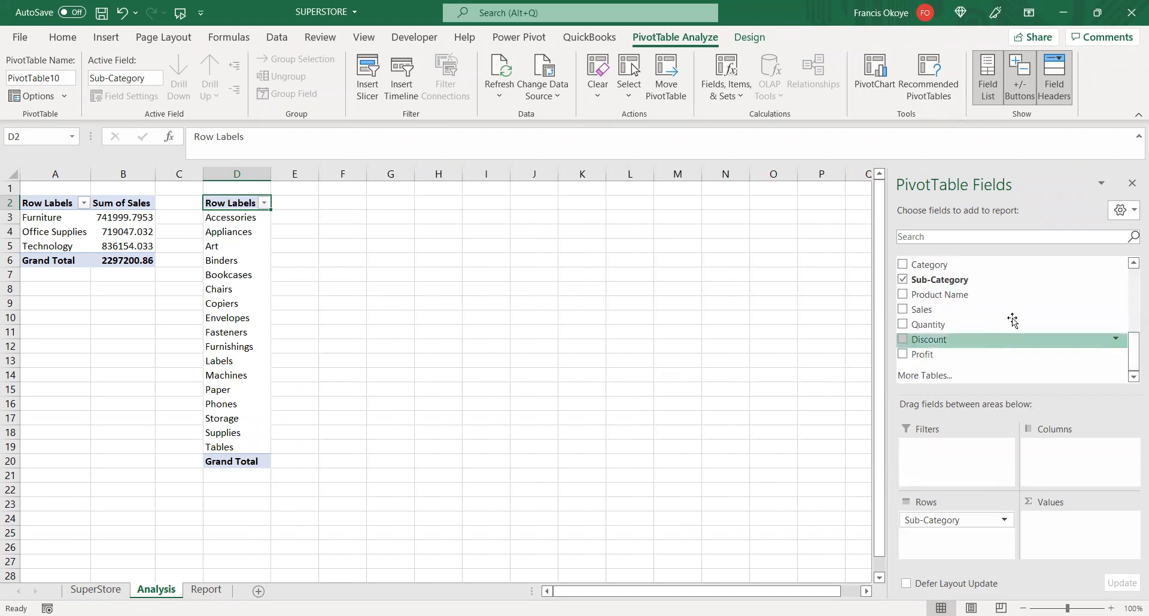
pyautogui.moveTo(940, 324); pyautogui.dragTo(1071, 541)
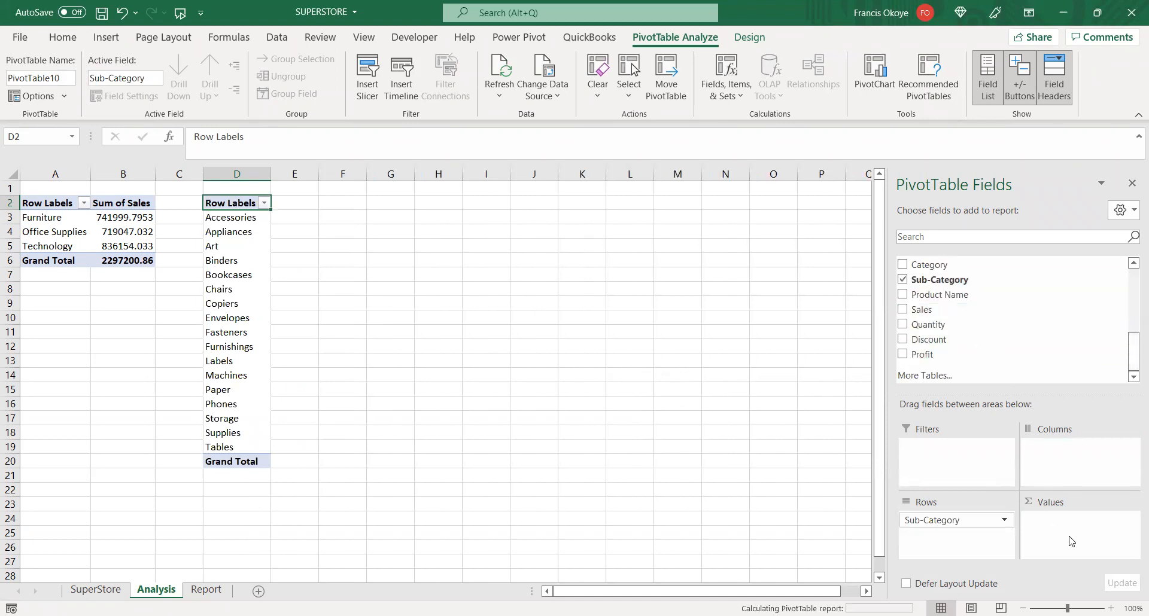
# - Insert a third PivotTable from the superstore table at cell G2 of the Analysis sheet
pyautogui.click(456, 207)
pyautogui.click(401, 202)
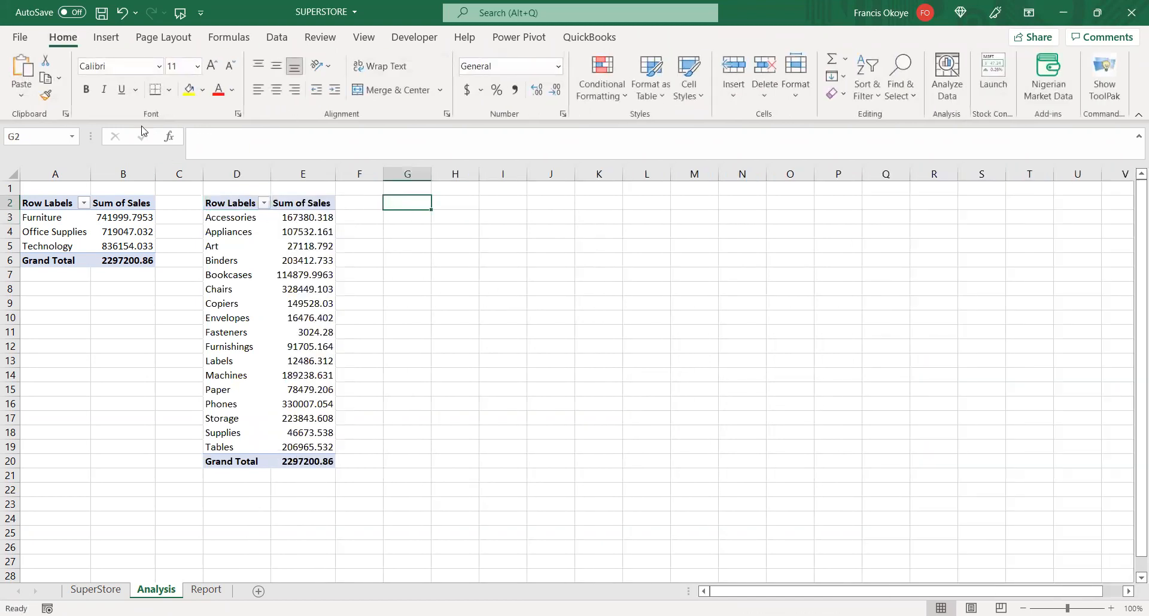
pyautogui.click(105, 37)
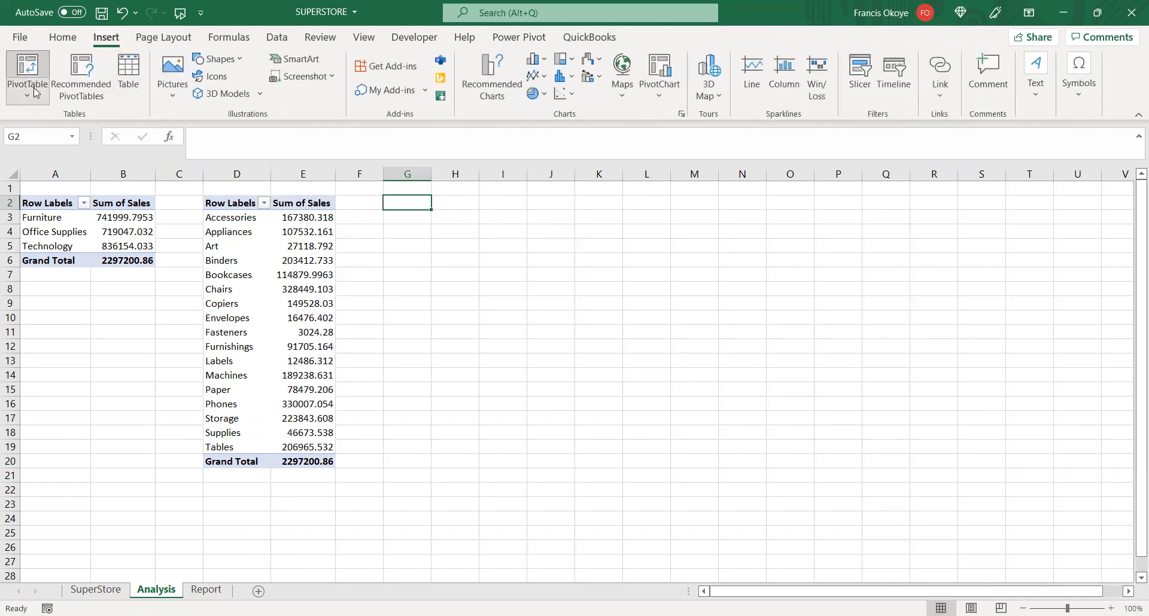
pyautogui.click(34, 91)
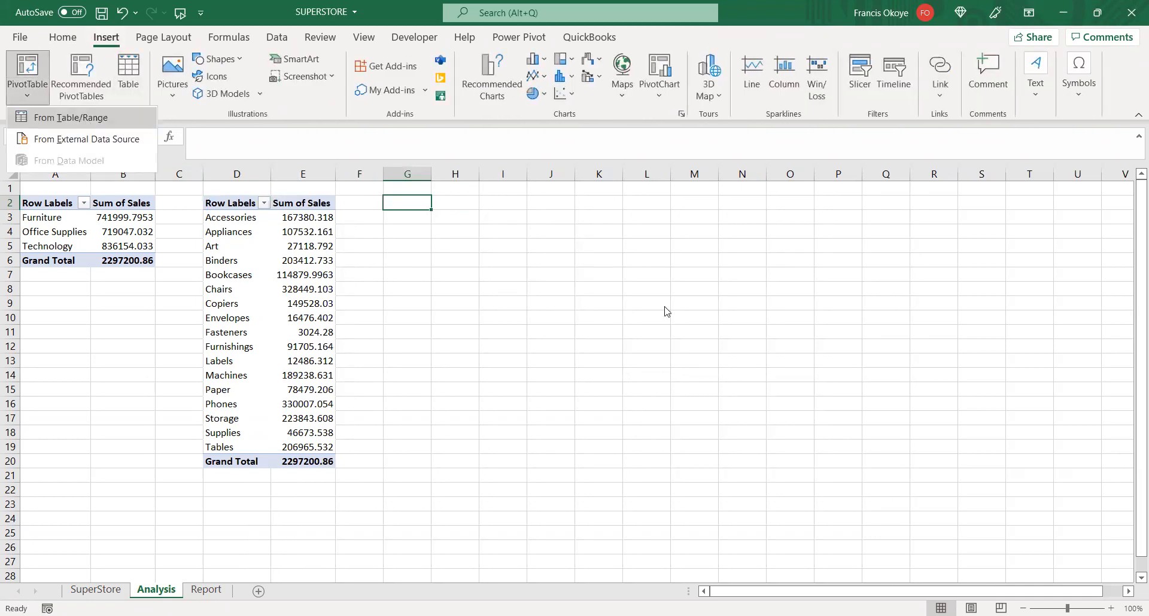
pyautogui.press('Return')
pyautogui.write('superstore')
pyautogui.click(781, 420)
# - Use Quantity as both the rows and the summed values of the PivotTable at G2
pyautogui.scroll(-5, 1128, 301)
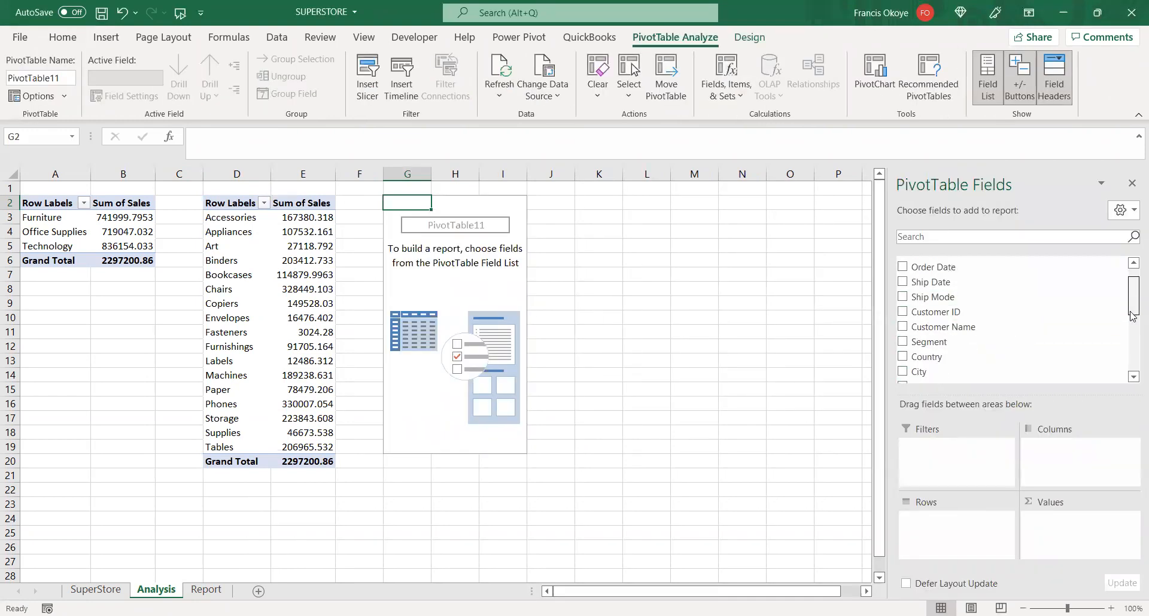
pyautogui.moveTo(928, 324); pyautogui.dragTo(957, 524)
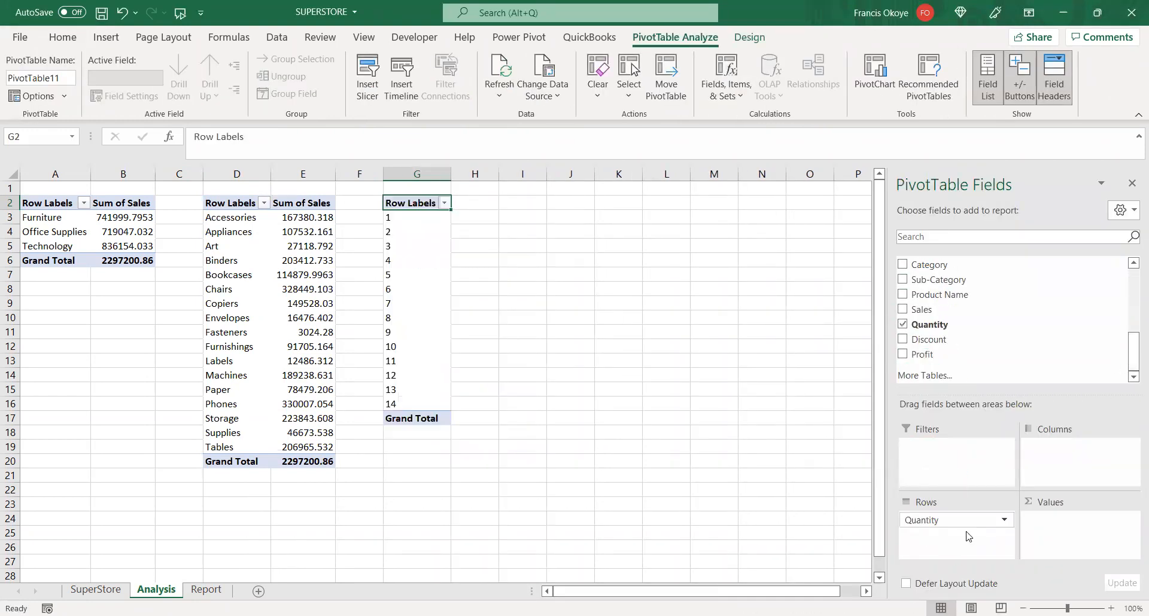
pyautogui.moveTo(928, 324); pyautogui.dragTo(1090, 526)
# - Group the quantity row labels of the PivotTable at G2 in intervals of 5
pyautogui.click(392, 231)
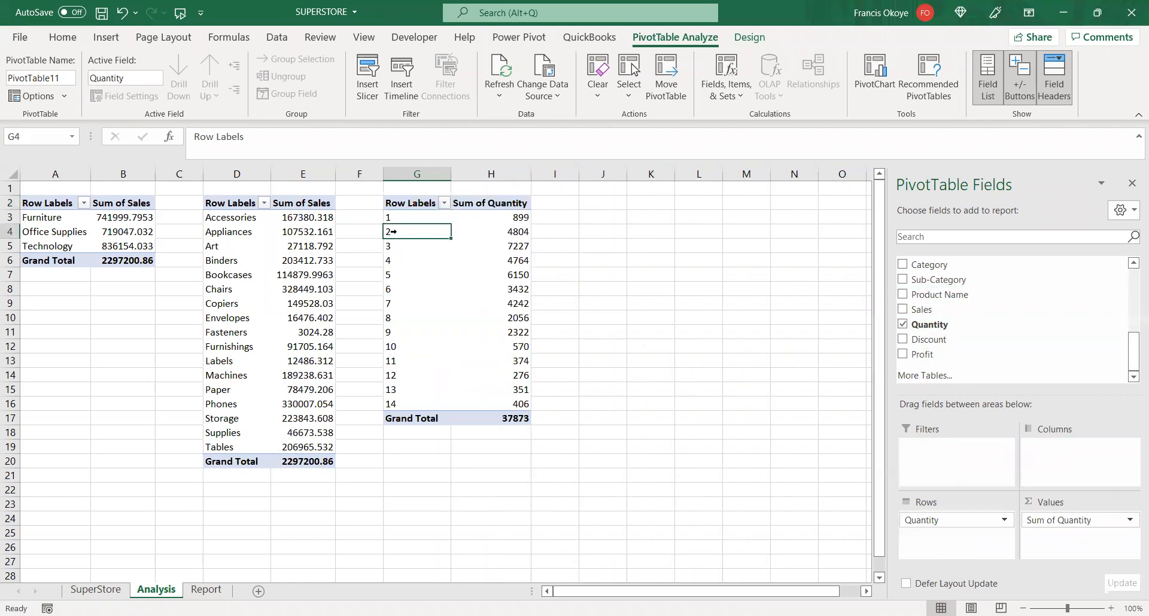
pyautogui.rightClick(392, 232)
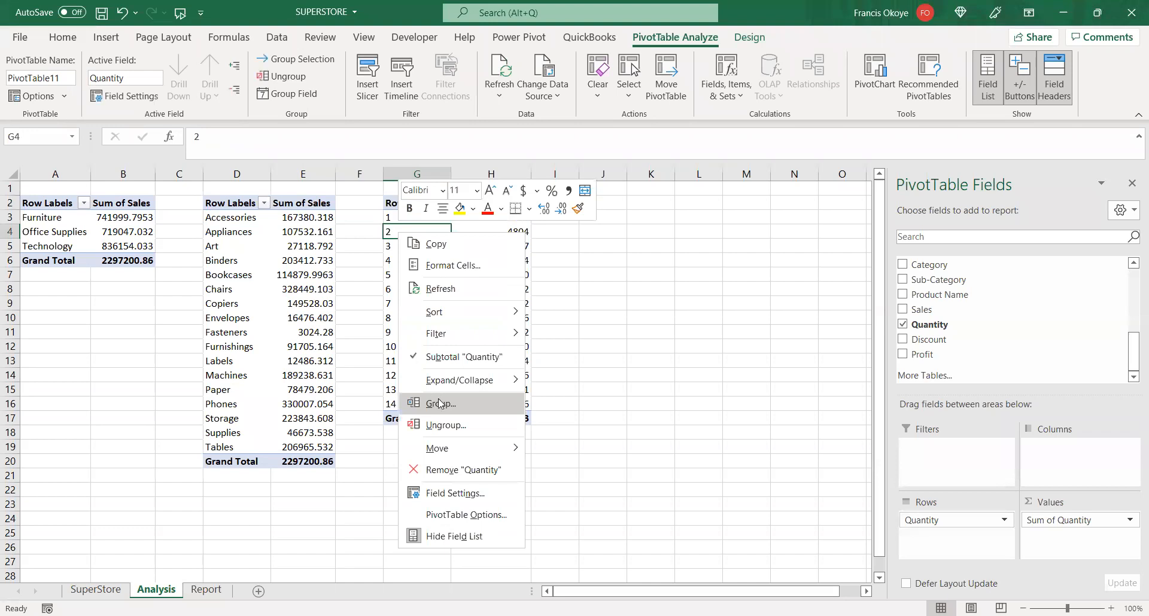
pyautogui.click(439, 402)
pyautogui.click(448, 405)
pyautogui.press('BackSpace')
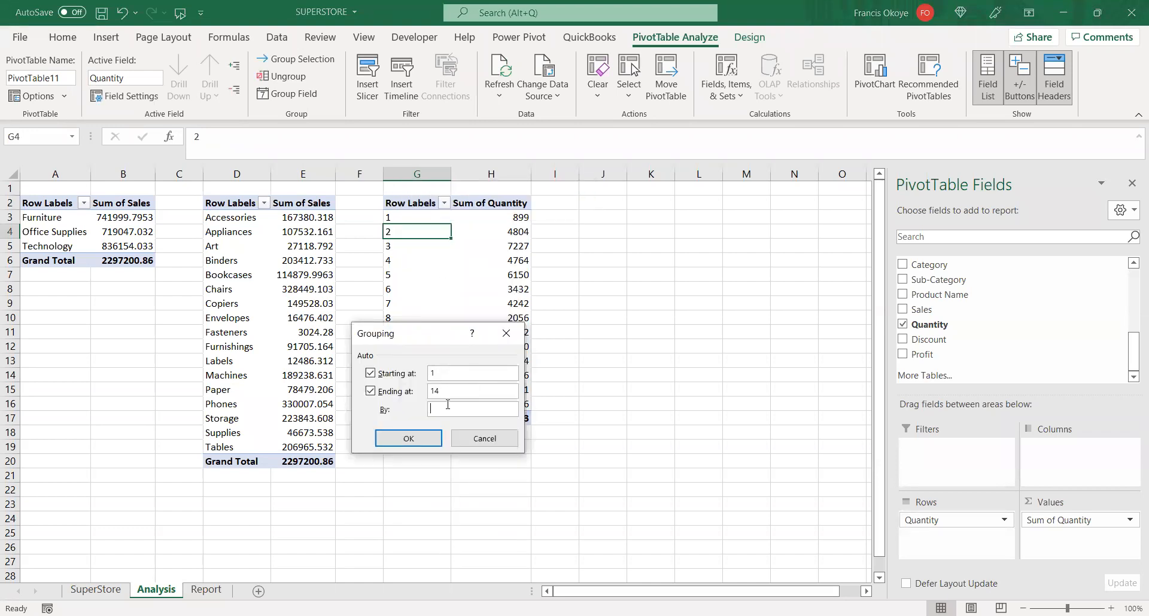
pyautogui.write('5')
pyautogui.click(396, 448)
# - Rename the quantity groups 1-5, 6-10 and 11-15 as Retail, Bulk and Wholesale
pyautogui.click(411, 218)
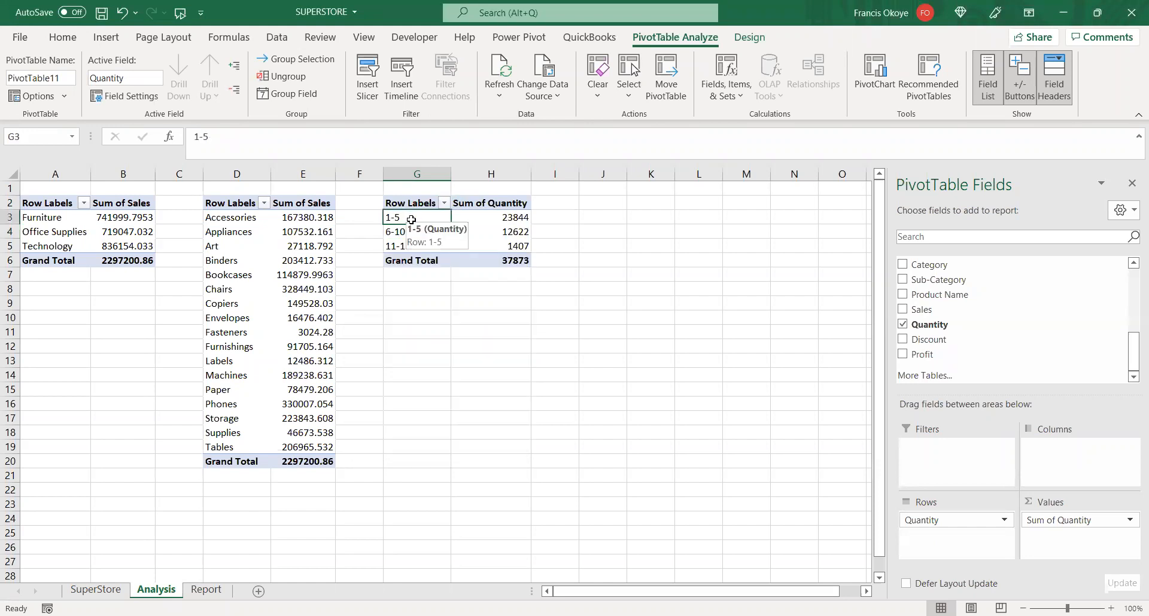
pyautogui.write('Retail')
pyautogui.press('Return')
pyautogui.write('B')
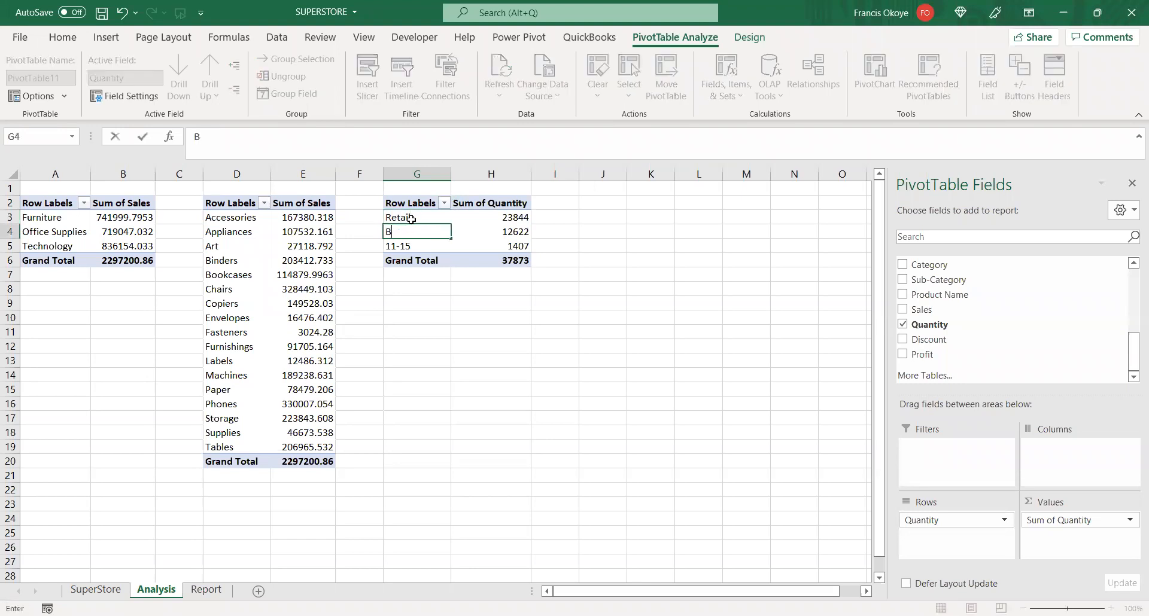
pyautogui.write('ulk')
pyautogui.press('Return')
pyautogui.write('Wholesale')
pyautogui.press('Return')
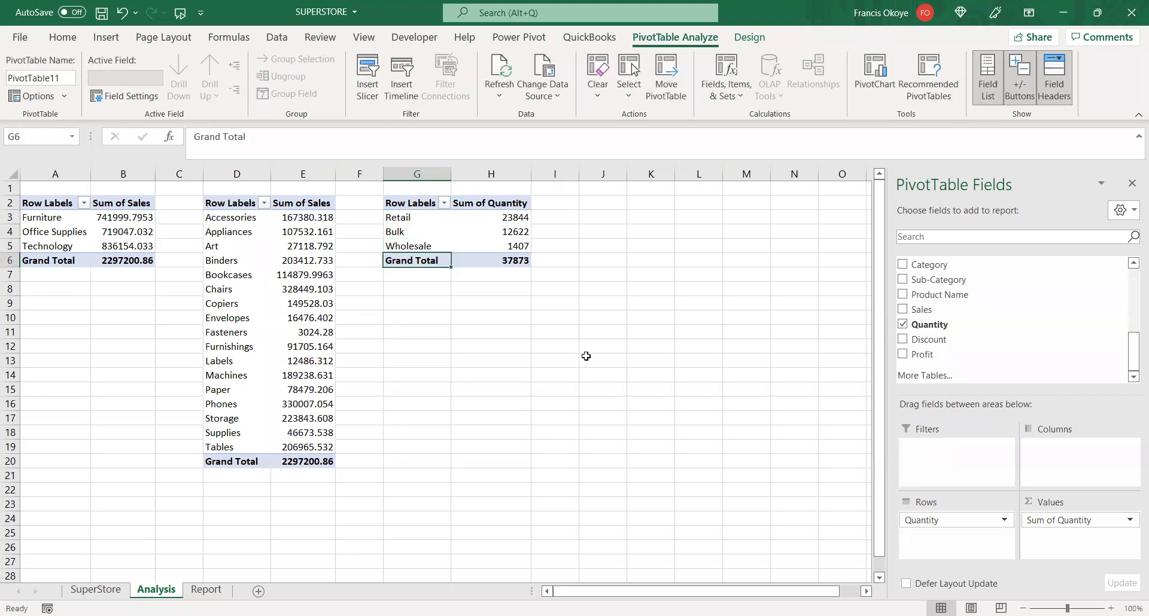
# - Insert a fourth PivotTable from the superstore table at cell J2 of the Analysis sheet
pyautogui.click(592, 202)
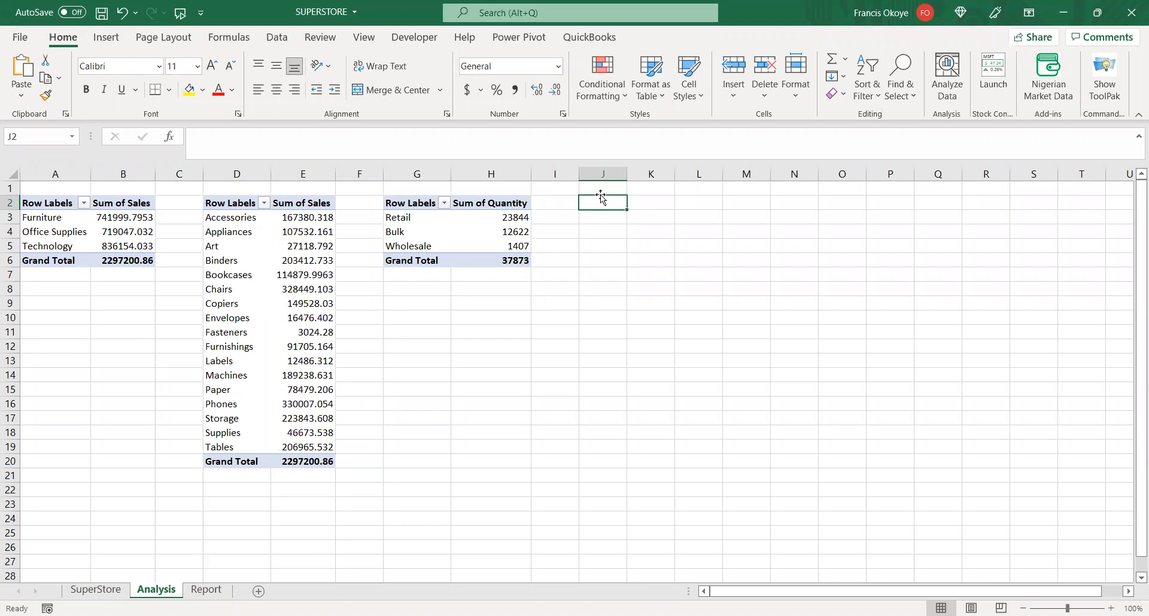
pyautogui.click(106, 37)
pyautogui.click(28, 77)
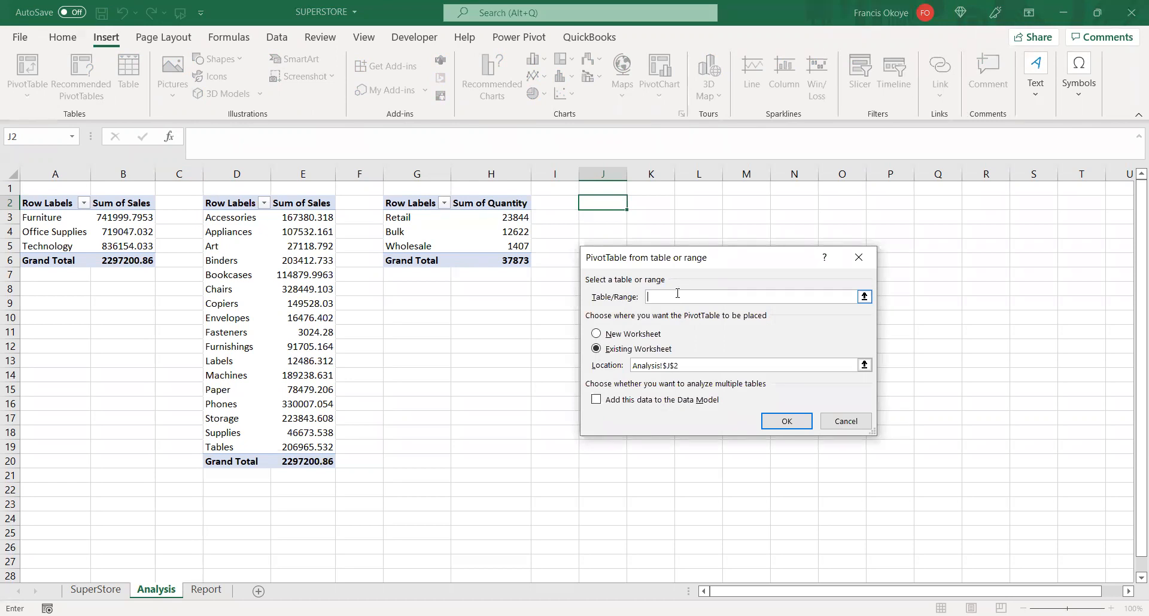
pyautogui.write('superstore')
pyautogui.click(786, 420)
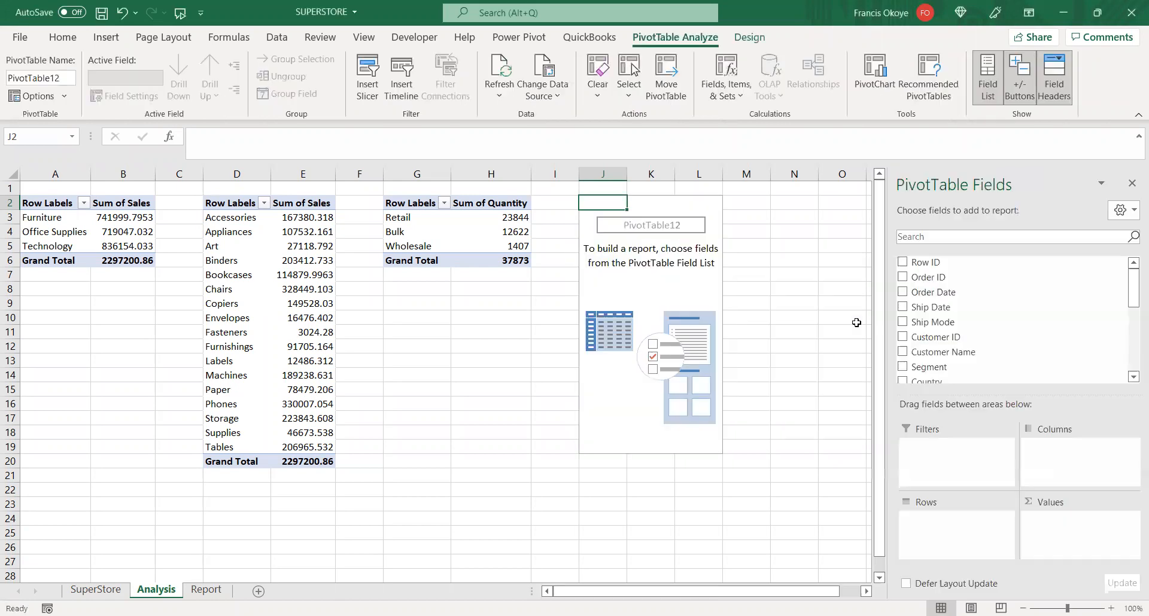
# - Summarize sales by state in the PivotTable at J2, with State as rows and Sales as summed values
pyautogui.moveTo(1129, 281); pyautogui.dragTo(1133, 313)
pyautogui.moveTo(1037, 295); pyautogui.dragTo(967, 547)
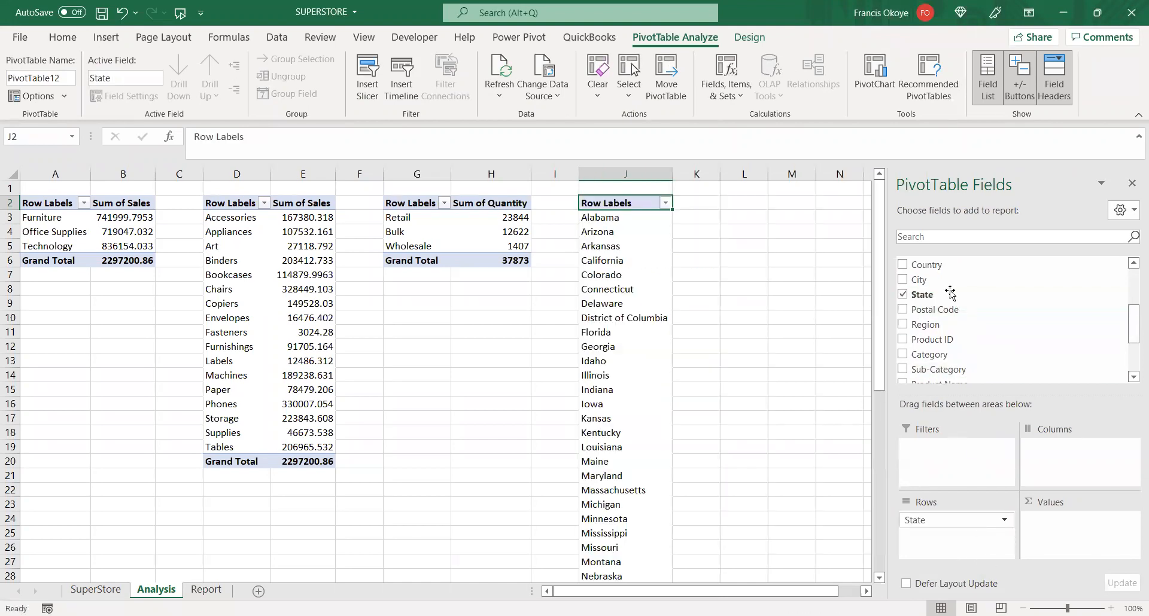
pyautogui.moveTo(1133, 326); pyautogui.dragTo(1133, 354)
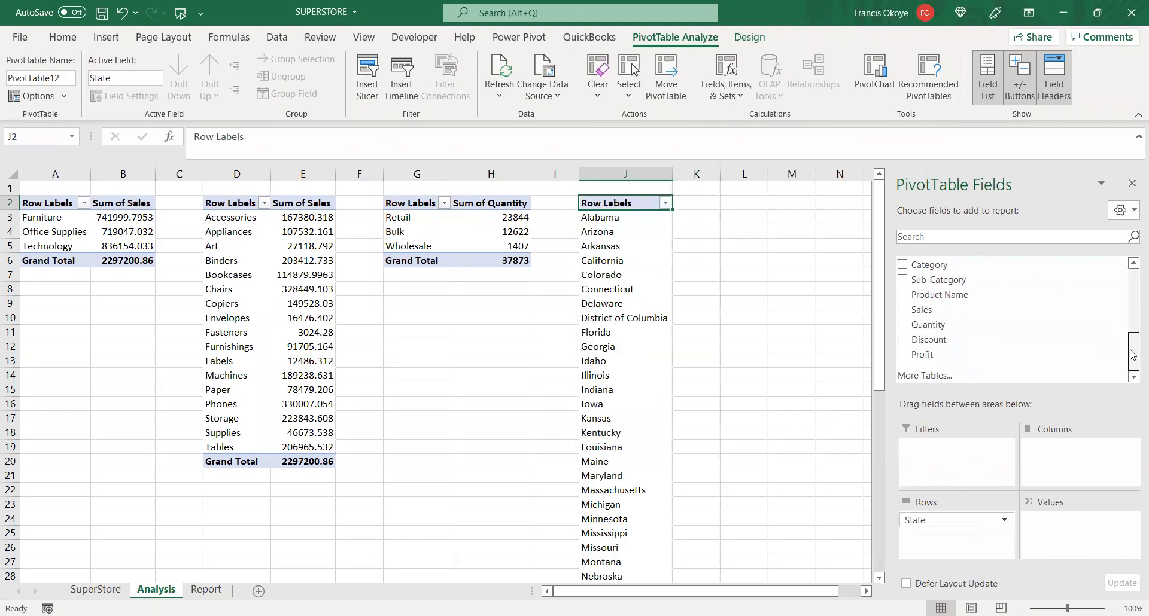
pyautogui.moveTo(925, 310); pyautogui.dragTo(1078, 524)
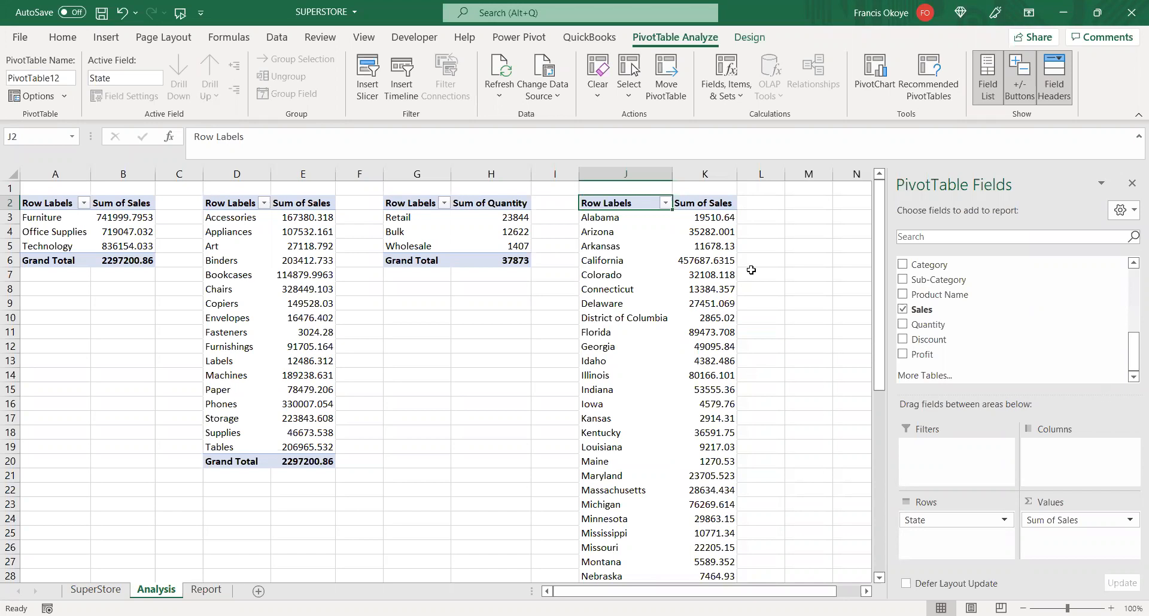
# - Insert a fifth PivotTable from the superstore table at cell M2 of the Analysis sheet
pyautogui.click(808, 204)
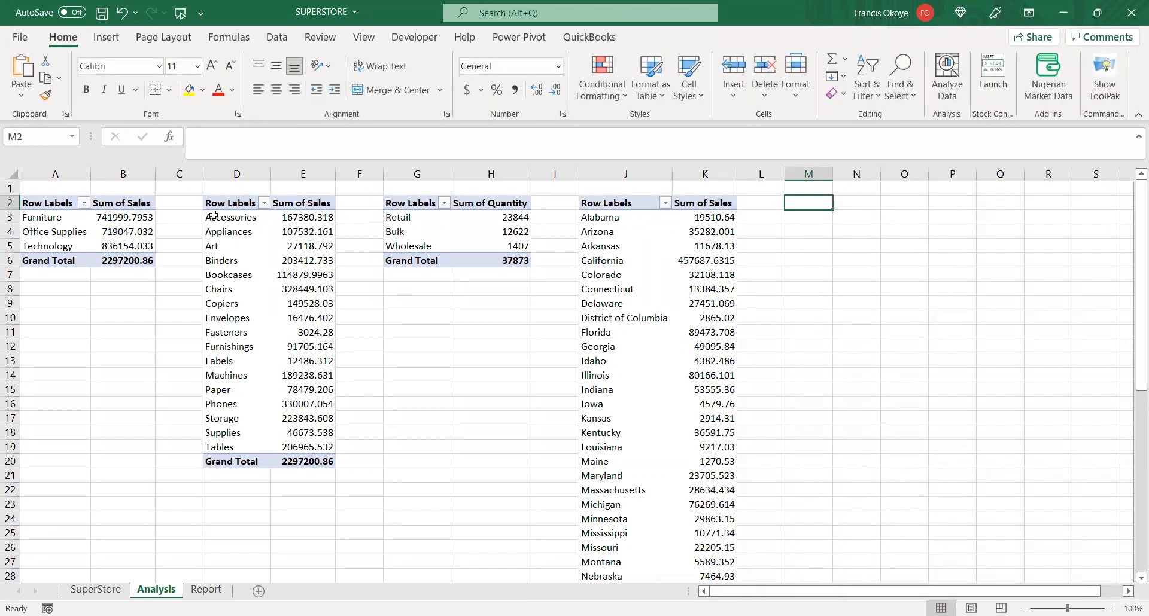
pyautogui.click(105, 40)
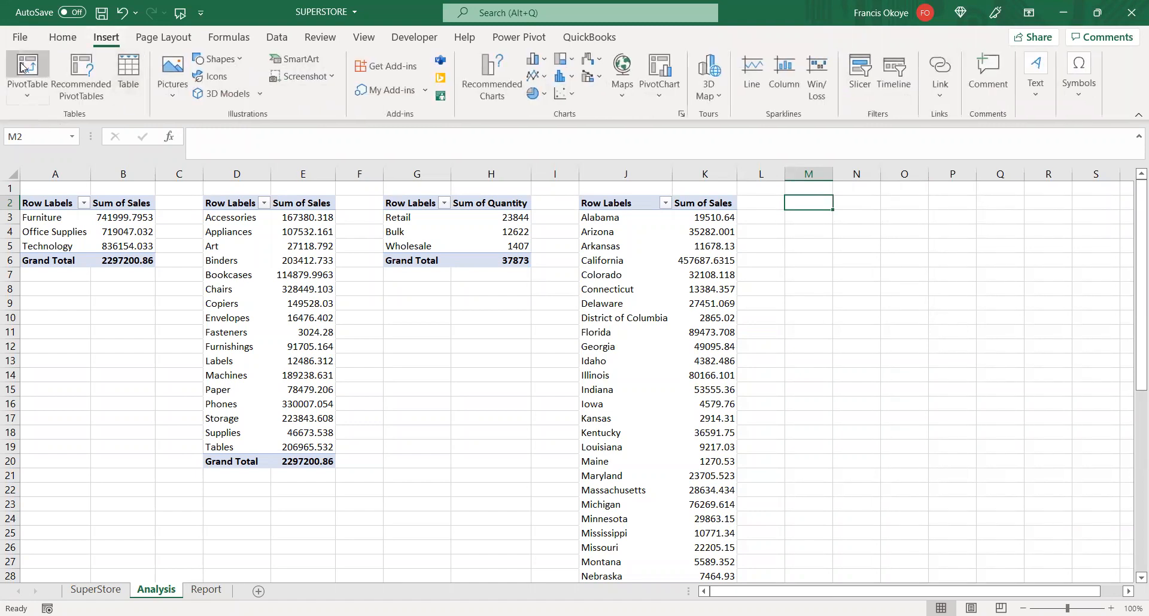
pyautogui.write('superstore')
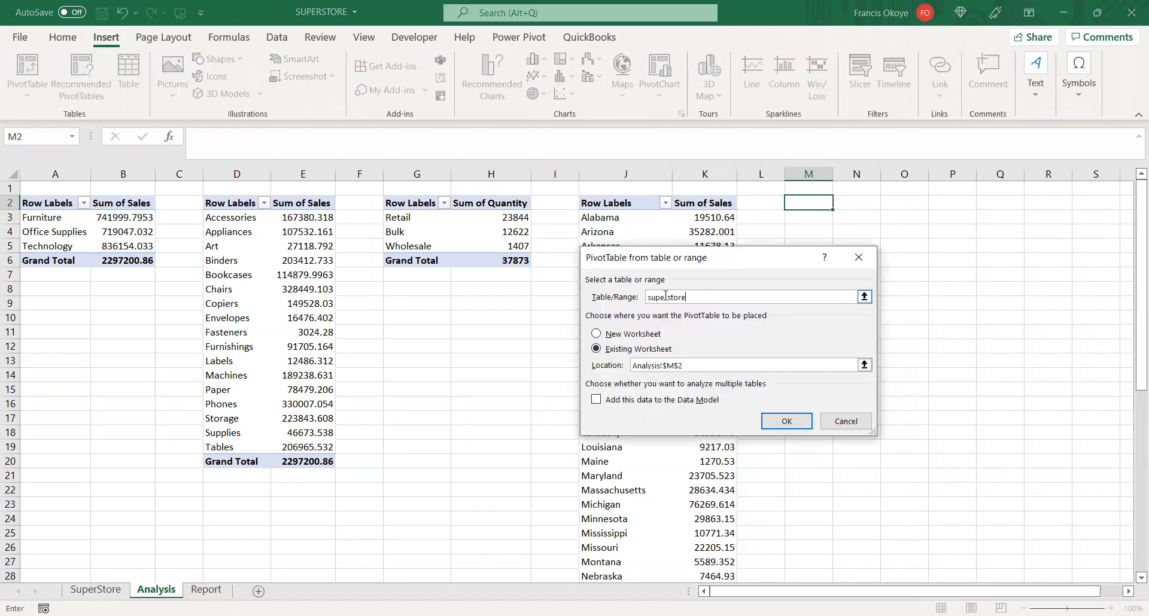
pyautogui.click(809, 422)
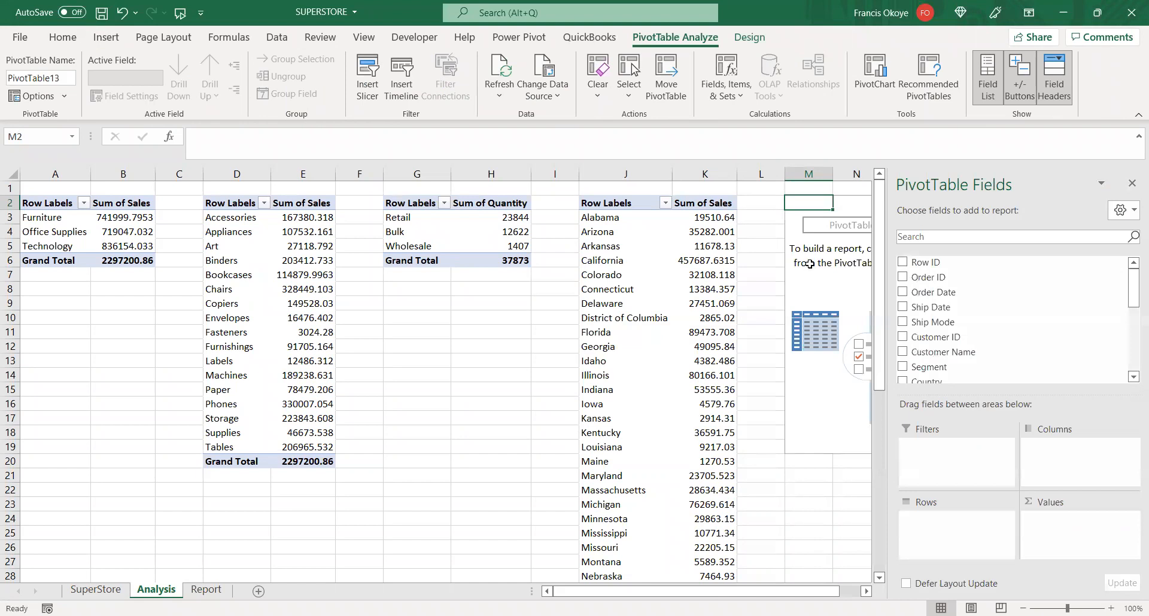
# - Summarize sales by order date in the PivotTable at M2, with Order Date as rows and Sales as summed values, and close the field list
pyautogui.moveTo(934, 292); pyautogui.dragTo(970, 530)
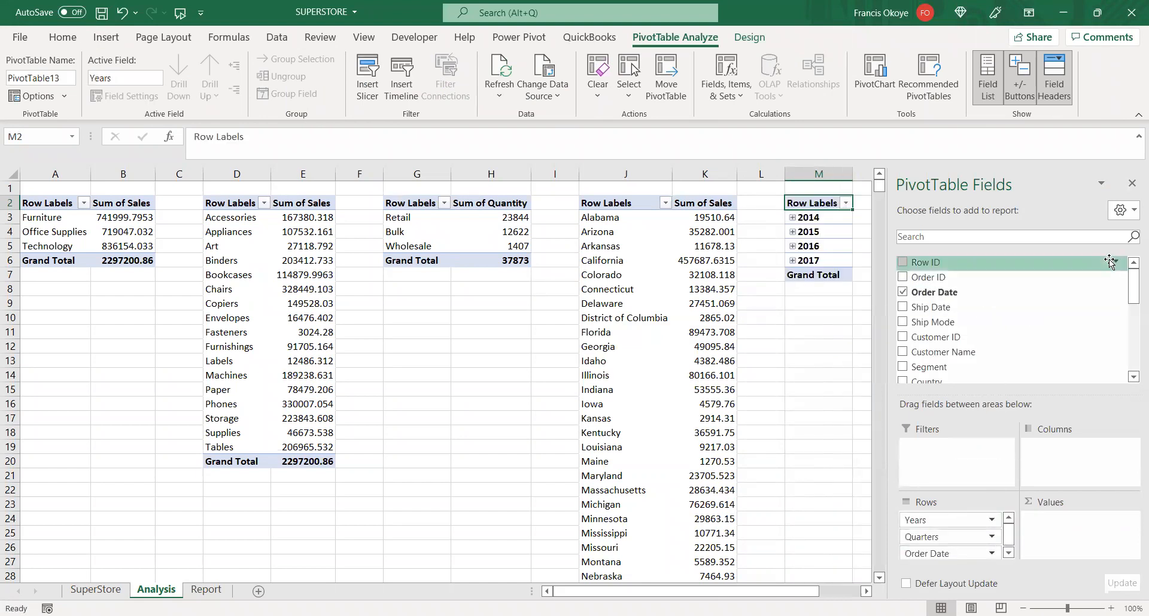
pyautogui.scroll(-5, 957, 311)
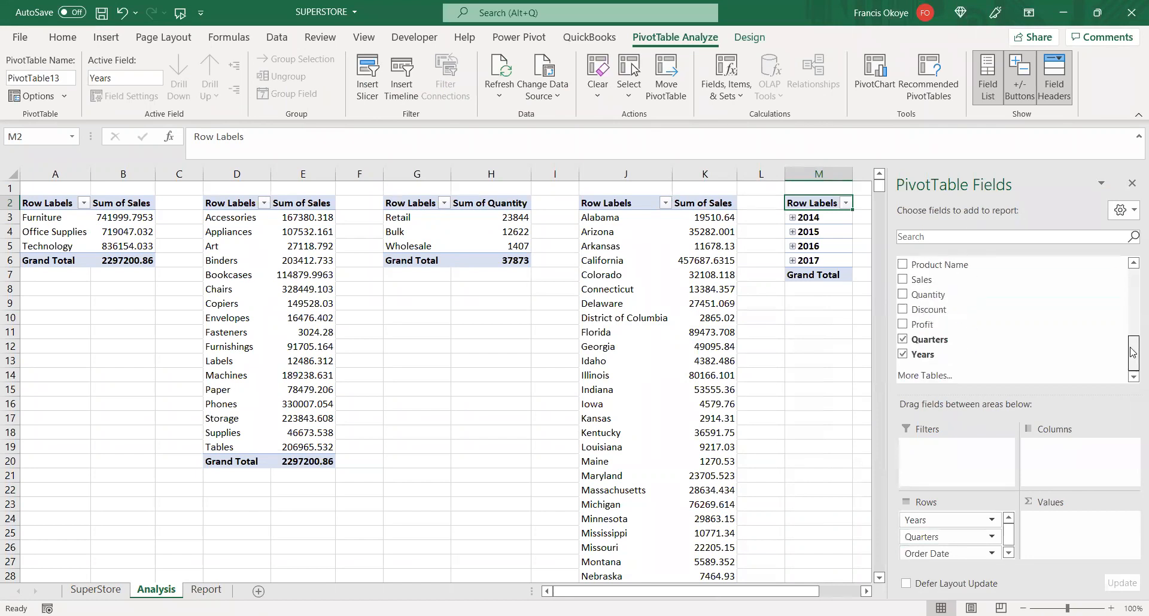
pyautogui.moveTo(922, 280); pyautogui.dragTo(1042, 542)
pyautogui.click(1131, 183)
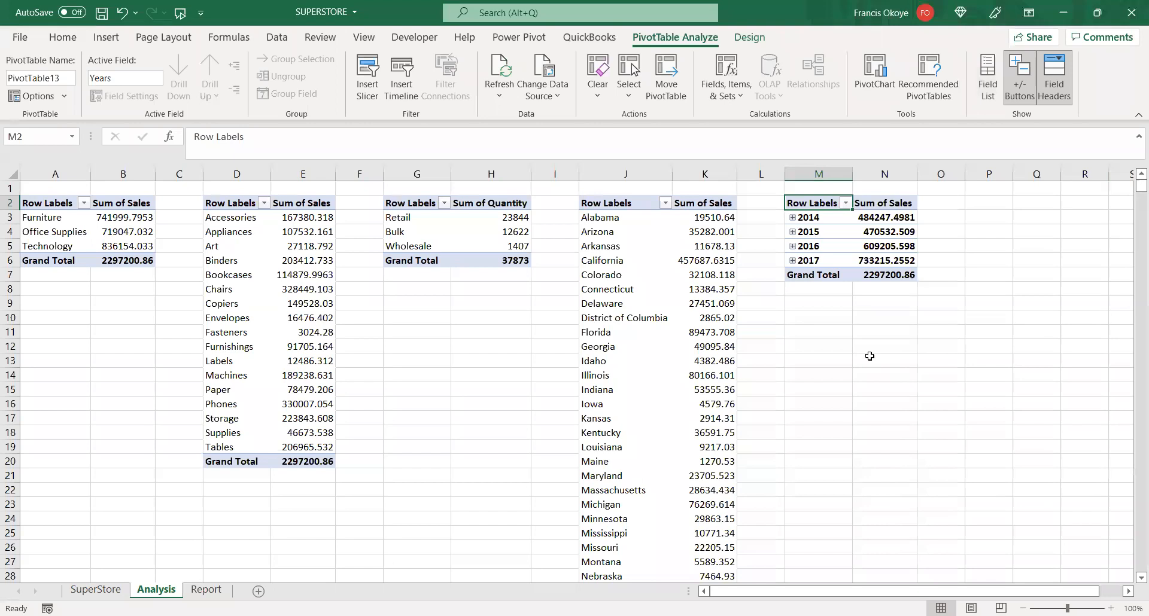
pyautogui.click(988, 359)
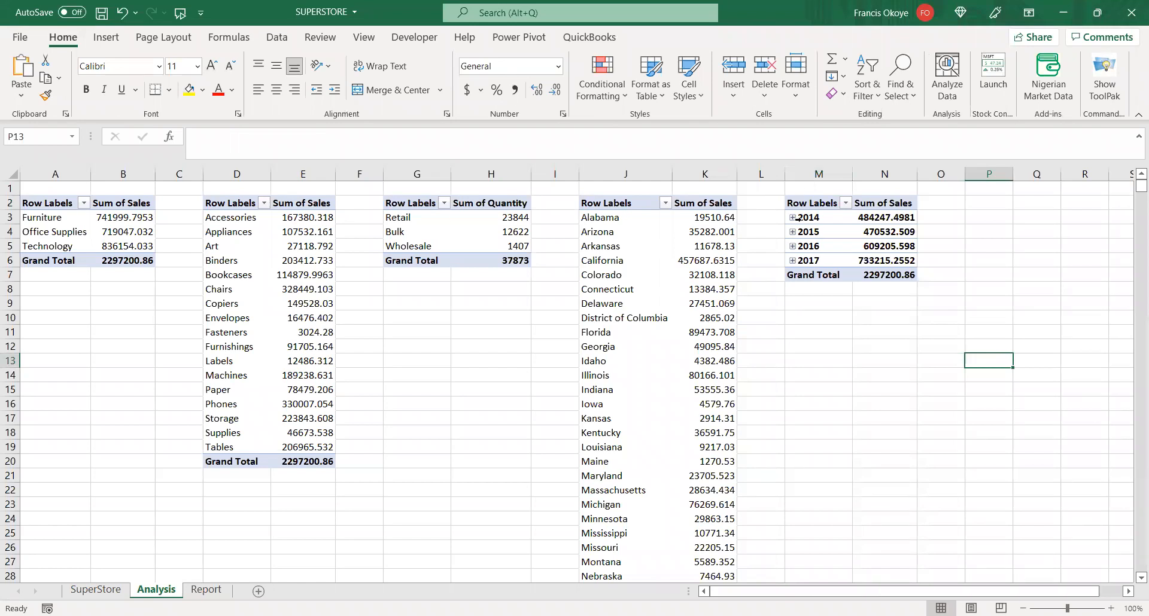
# - Ungroup the order dates in the PivotTable at M2 and regroup them by months, quarters and years
pyautogui.rightClick(808, 231)
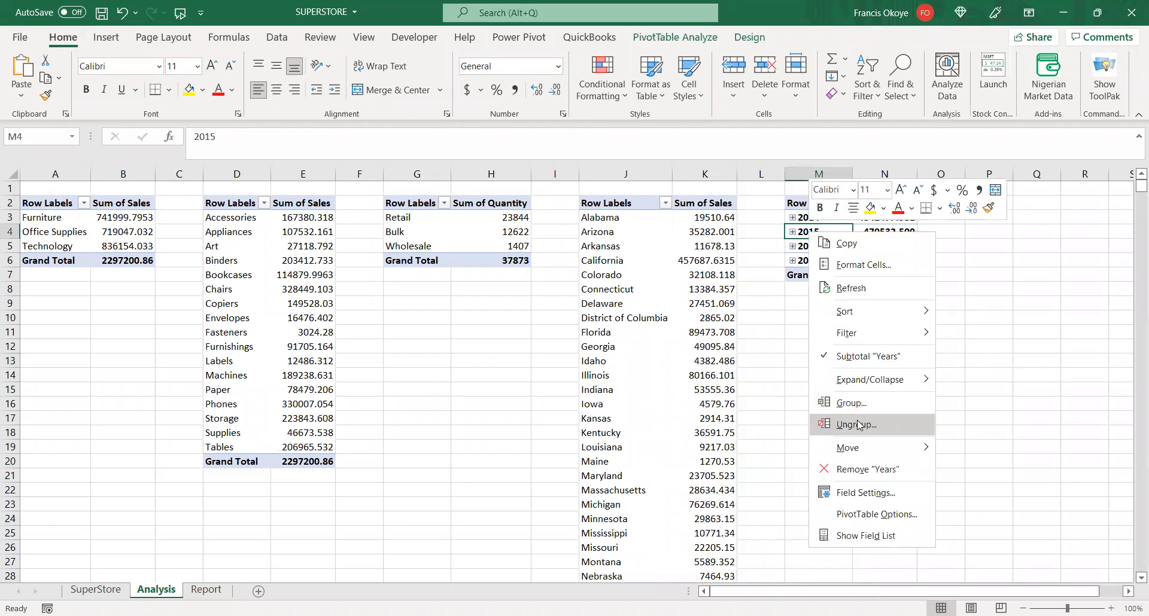
pyautogui.click(857, 425)
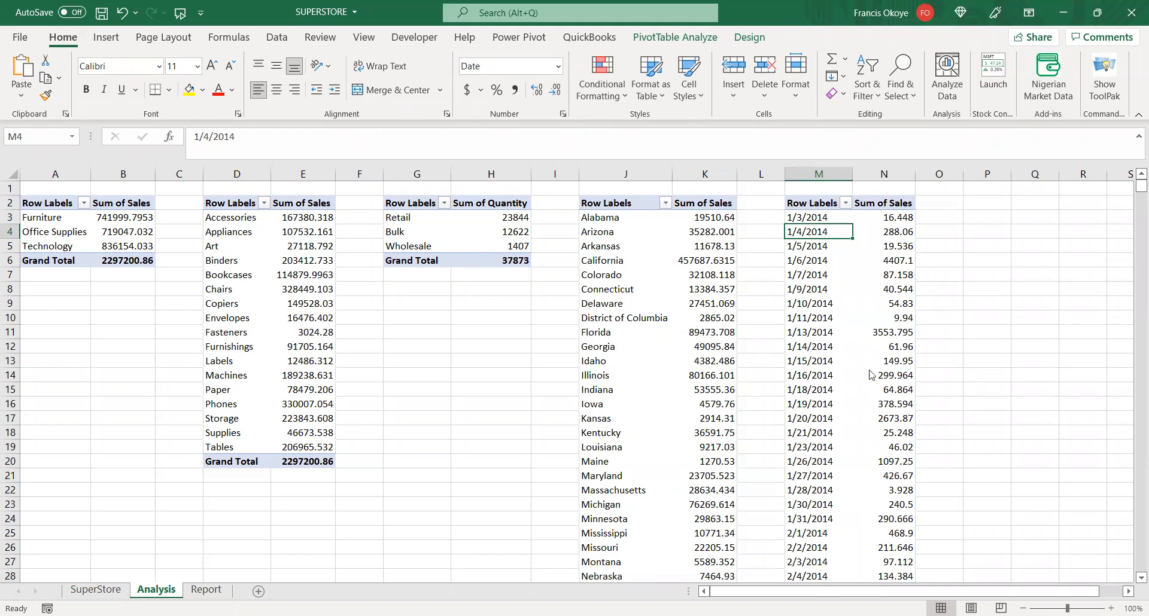
pyautogui.hotkey('alt', 'shift', 'Right')
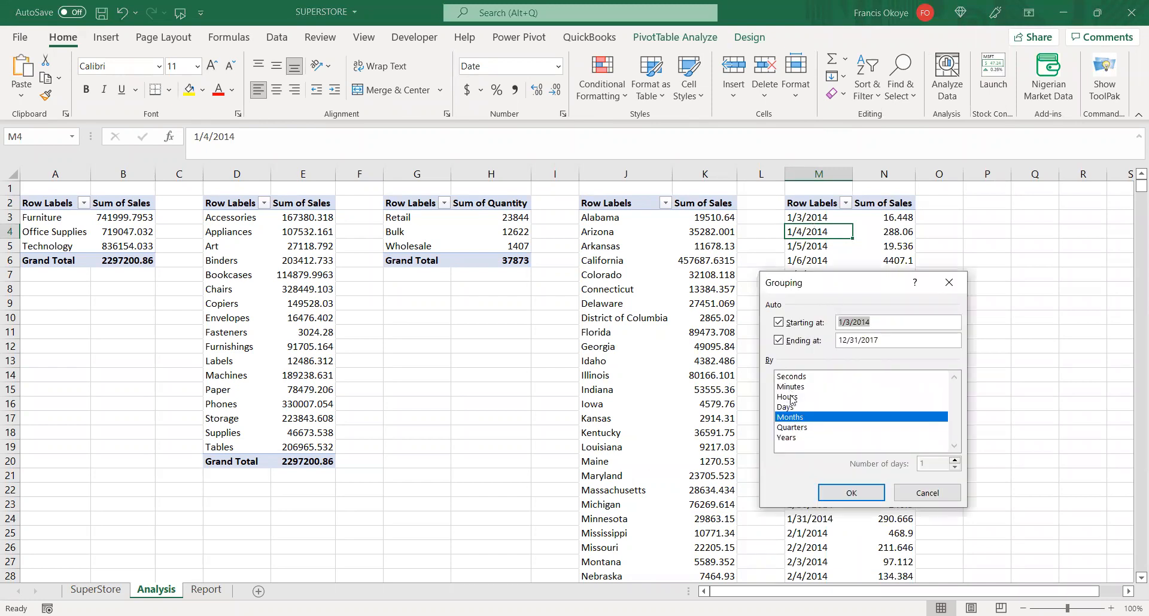
pyautogui.click(794, 440)
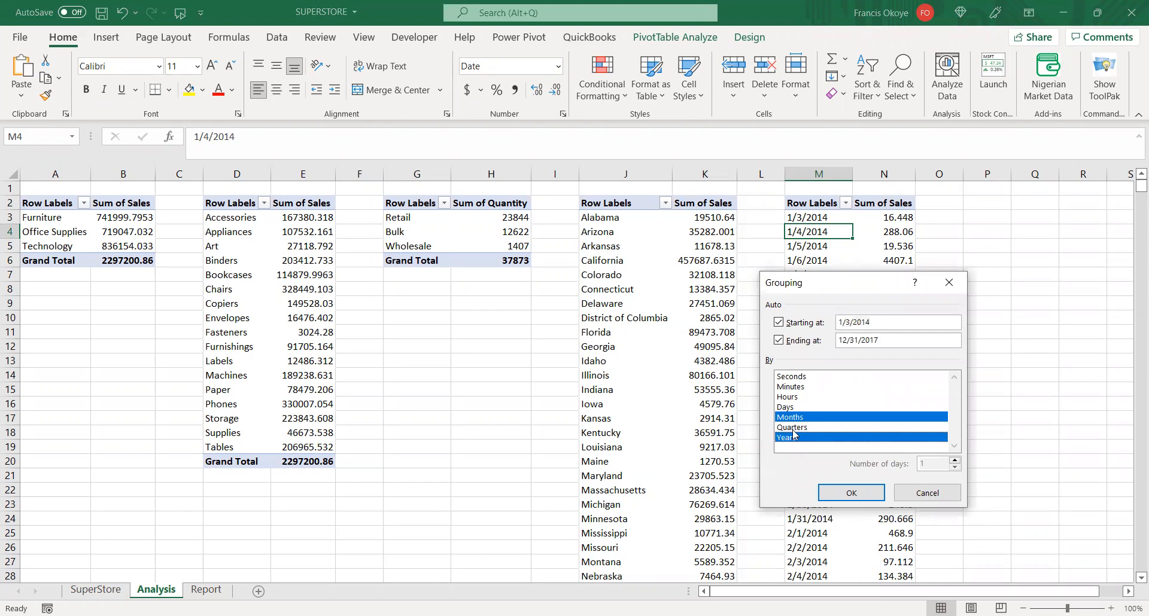
pyautogui.click(794, 429)
pyautogui.click(849, 494)
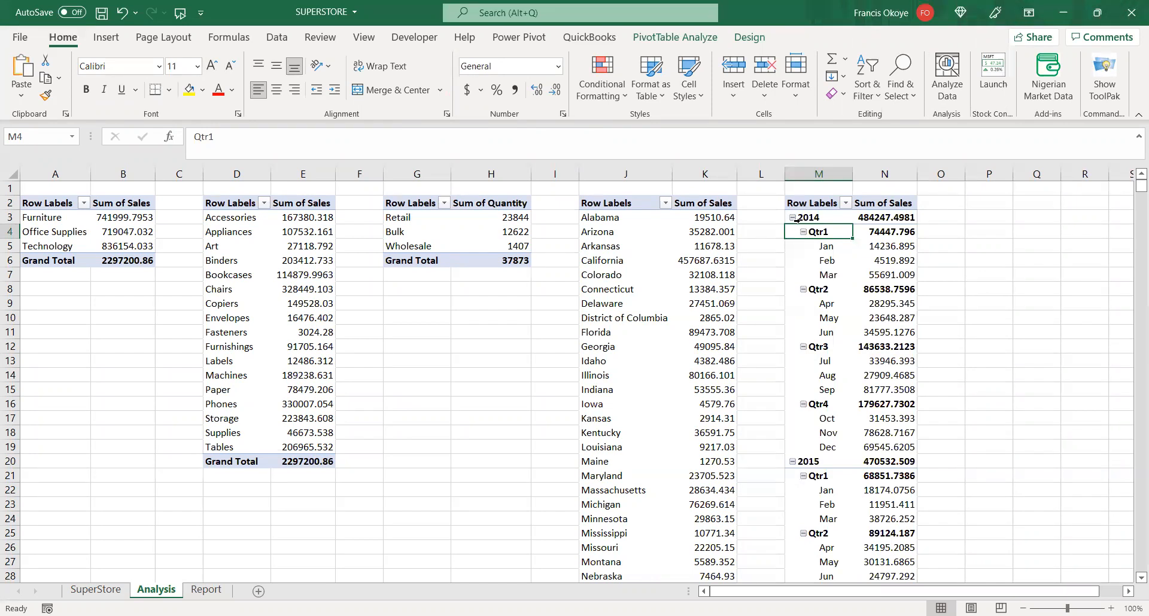
# - Undo the regrouping and ungrouping of the order dates in the PivotTable at M2
pyautogui.hotkey('ctrl', 'z')
pyautogui.hotkey('ctrl', 'y')
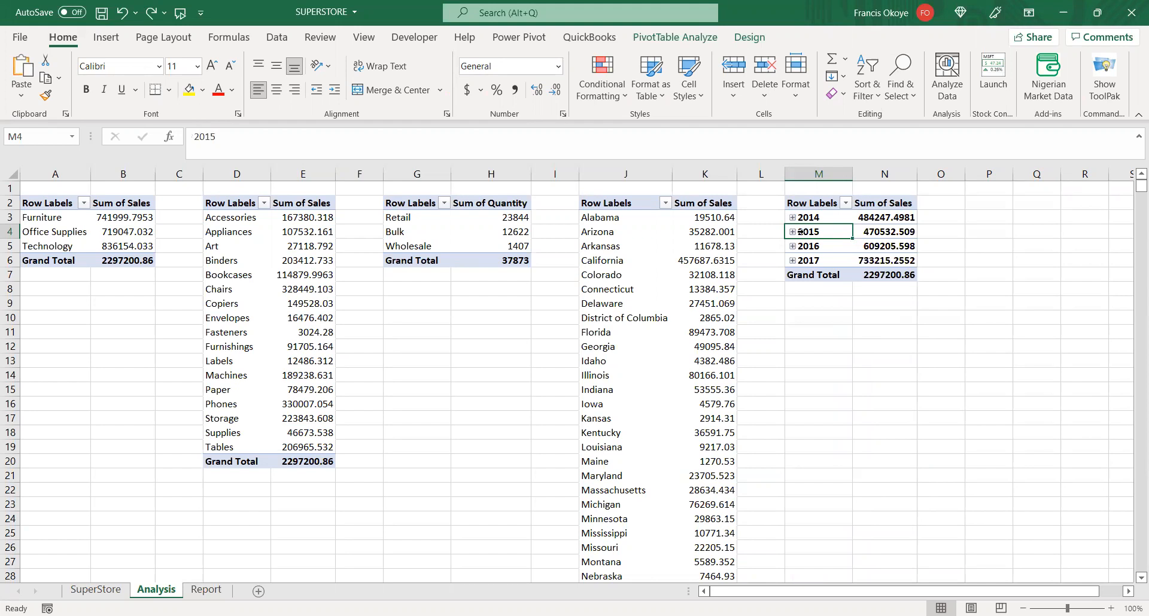
pyautogui.click(800, 232)
pyautogui.click(800, 217)
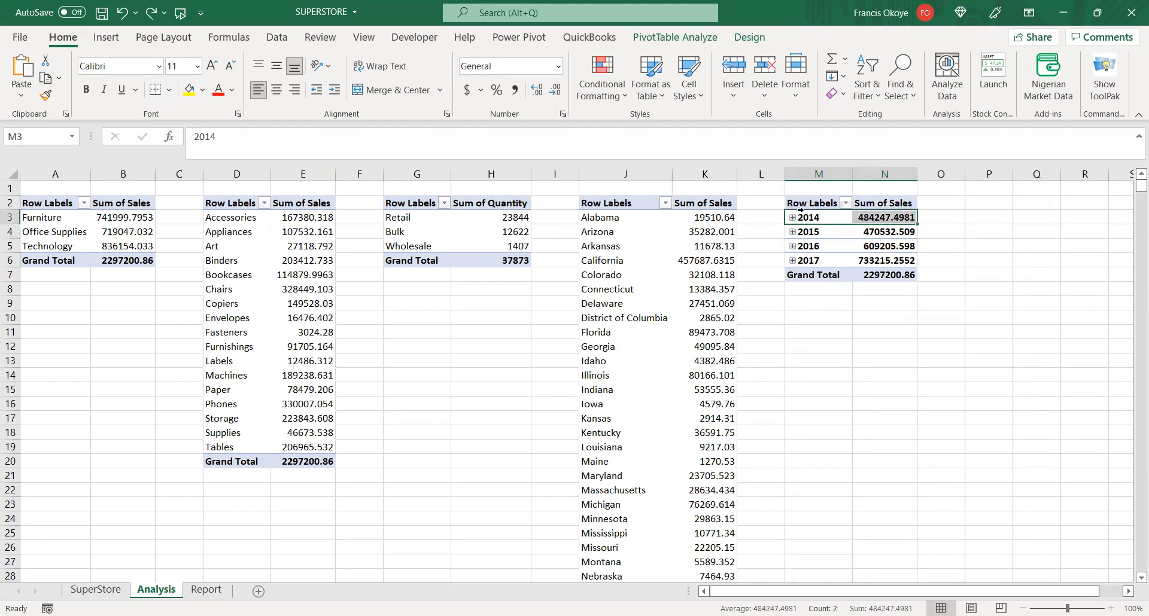
pyautogui.click(806, 203)
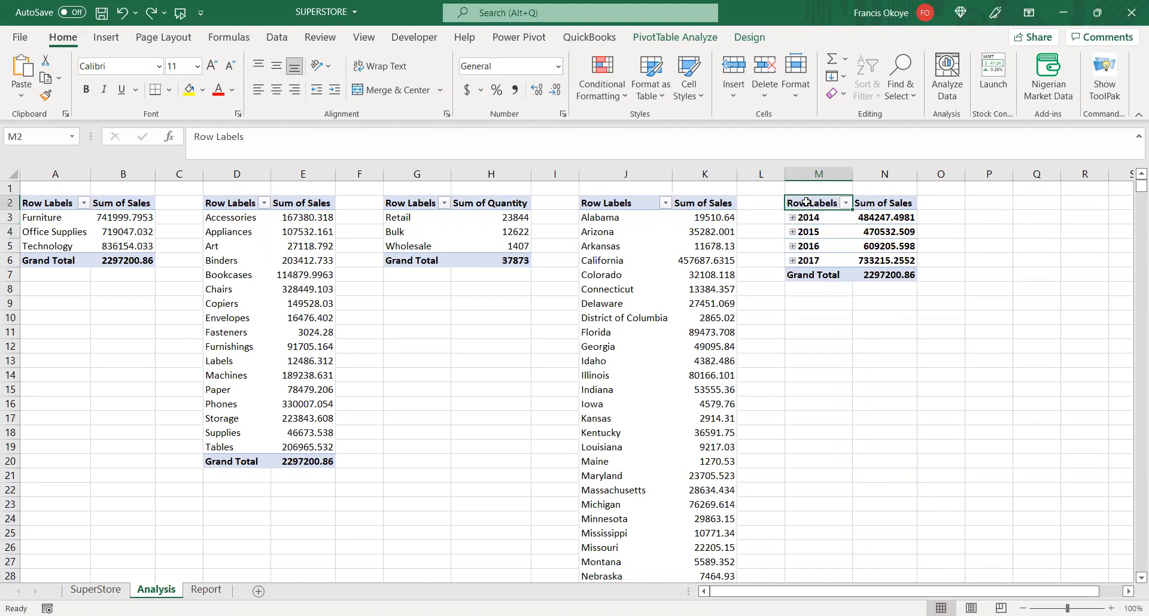
# - Remove Years and Quarters from the rows of the PivotTable at M2, leaving only Order Date, and close the field list
pyautogui.rightClick(807, 203)
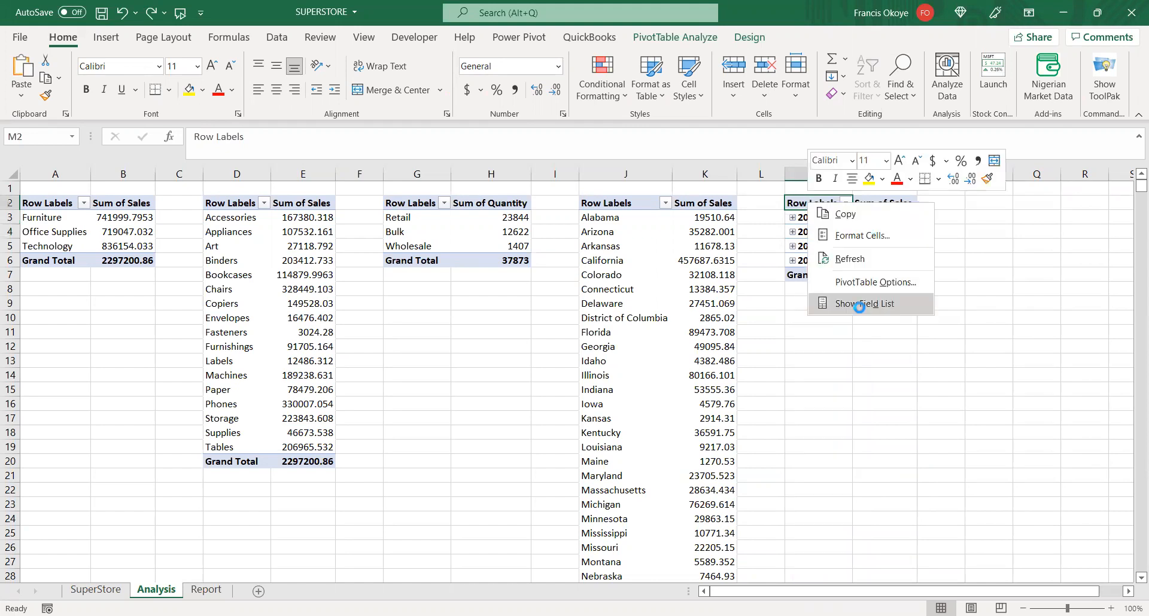
pyautogui.click(860, 309)
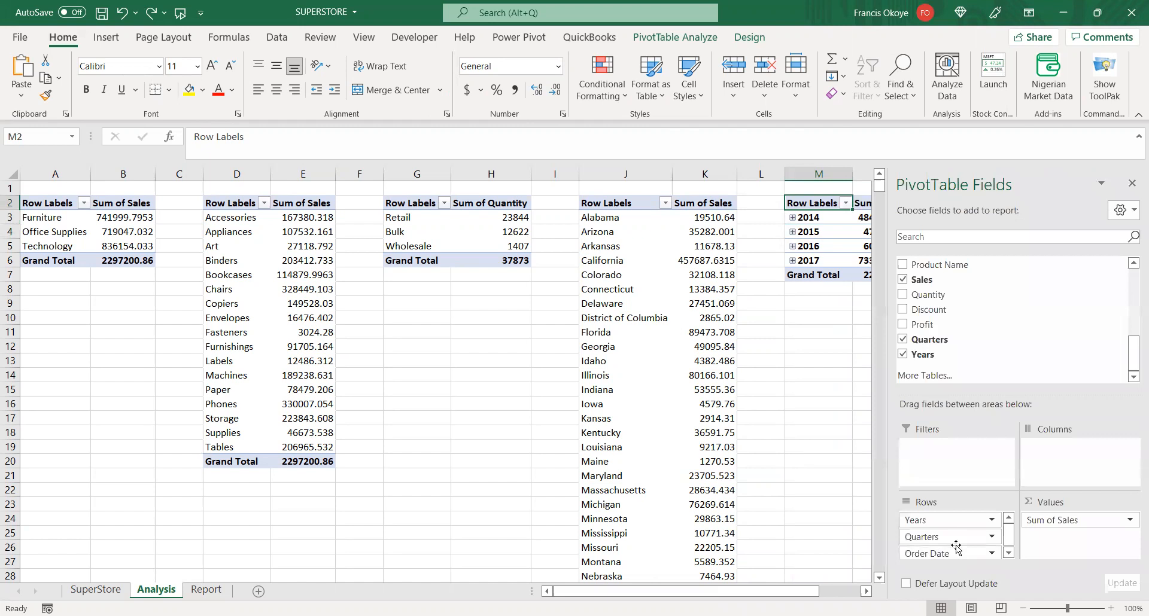
pyautogui.moveTo(954, 520); pyautogui.dragTo(879, 518)
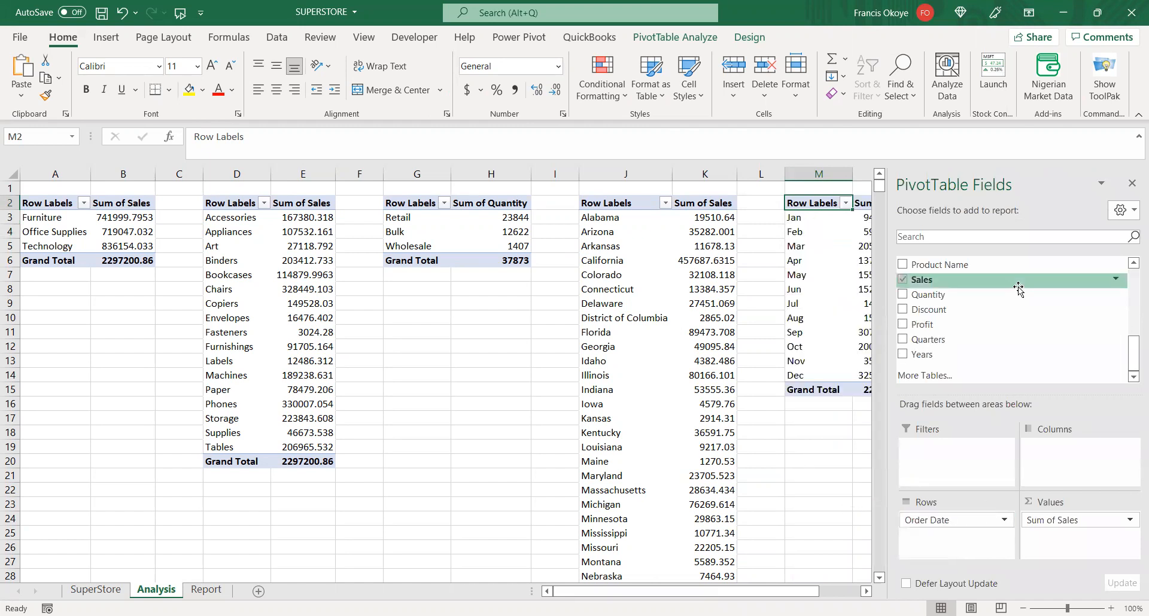
pyautogui.click(1131, 183)
pyautogui.click(890, 206)
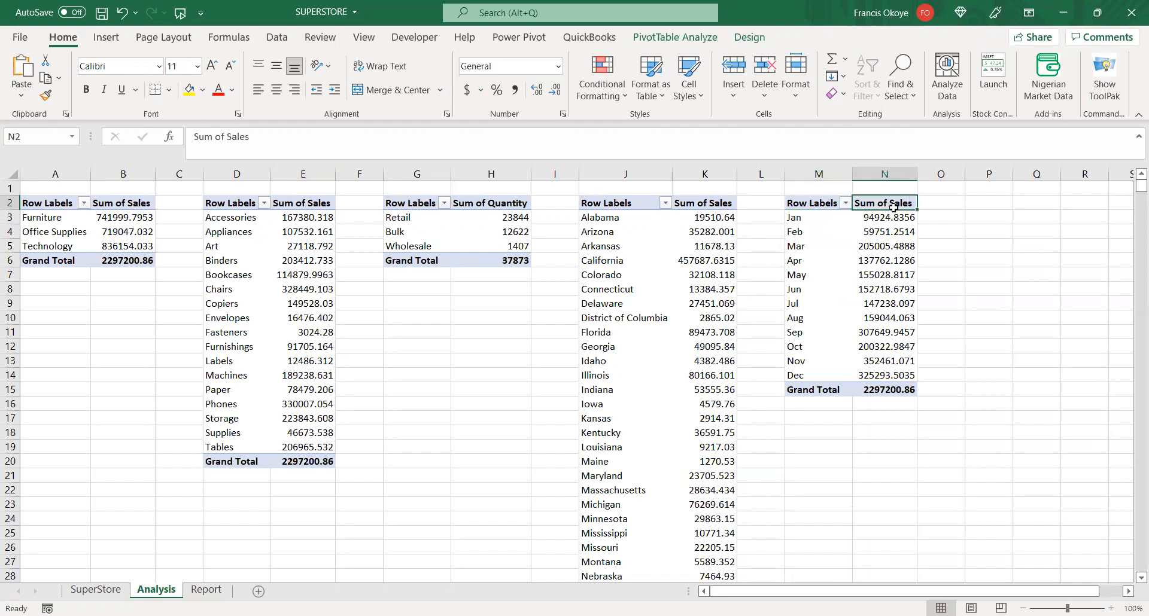
# - Summarize Sales by Average instead of Sum in the monthly PivotTable at M2
pyautogui.click(826, 252)
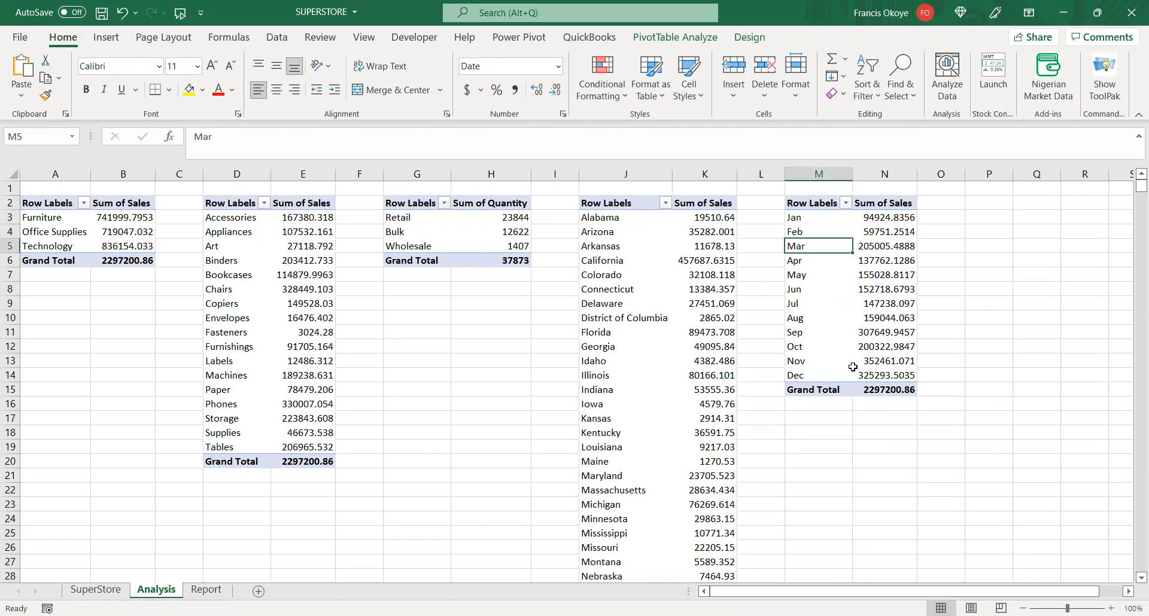
pyautogui.click(846, 343)
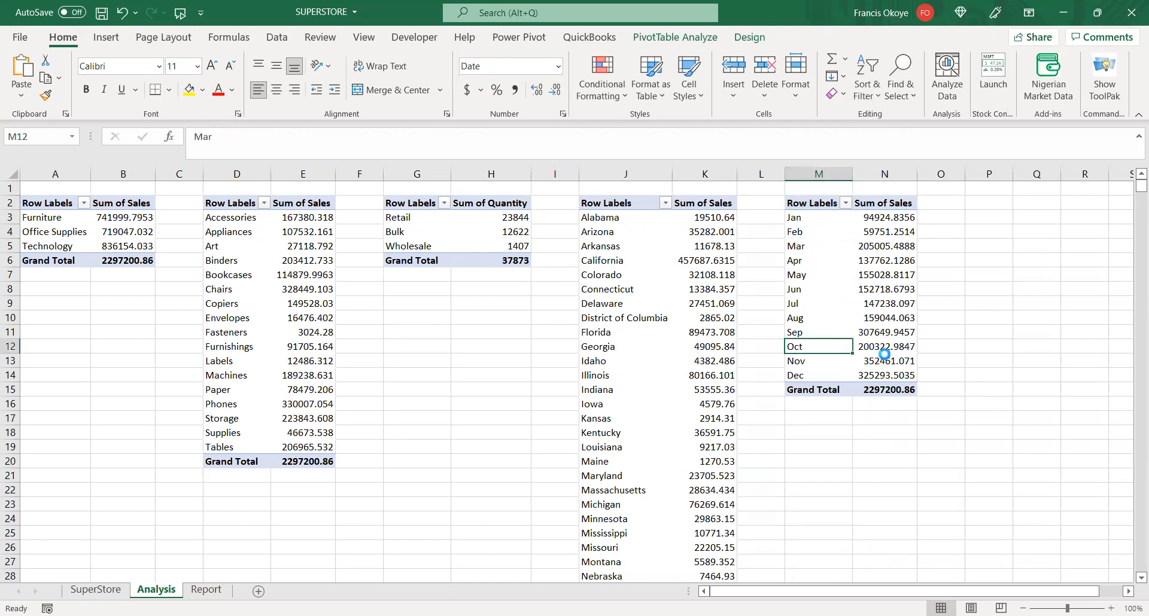
pyautogui.click(1083, 520)
pyautogui.click(1093, 505)
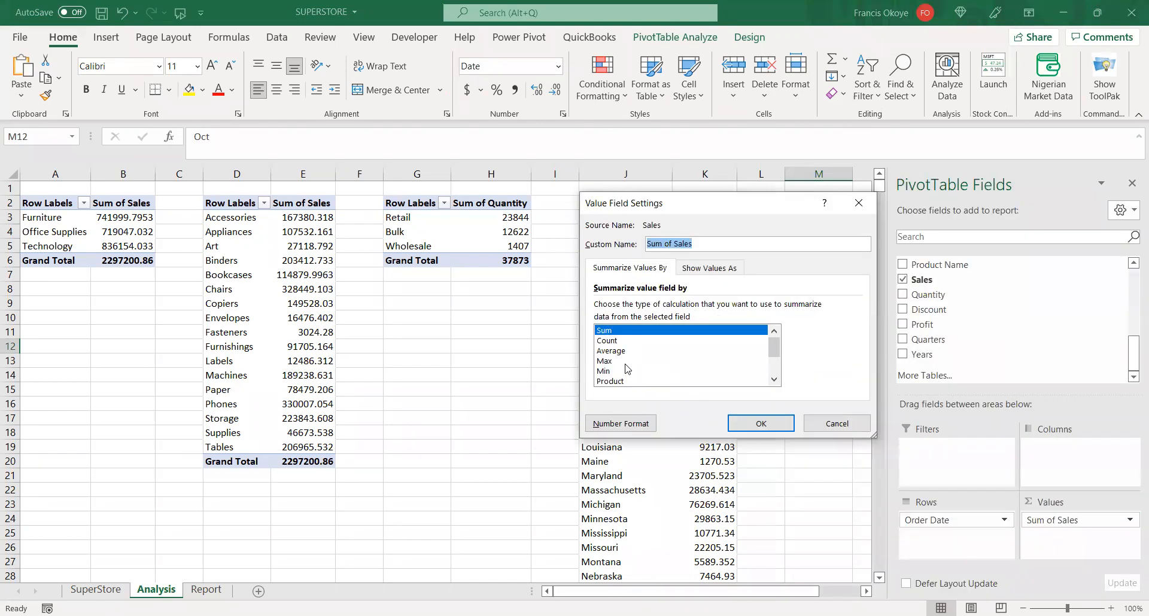
pyautogui.click(628, 351)
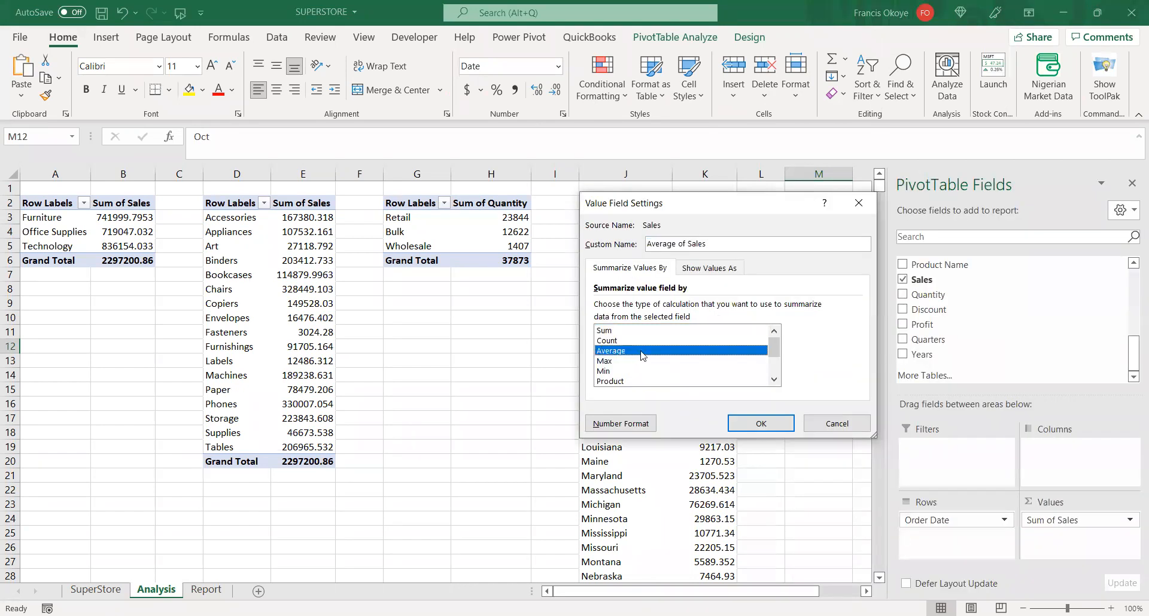
pyautogui.click(759, 423)
pyautogui.click(835, 503)
pyautogui.click(1010, 215)
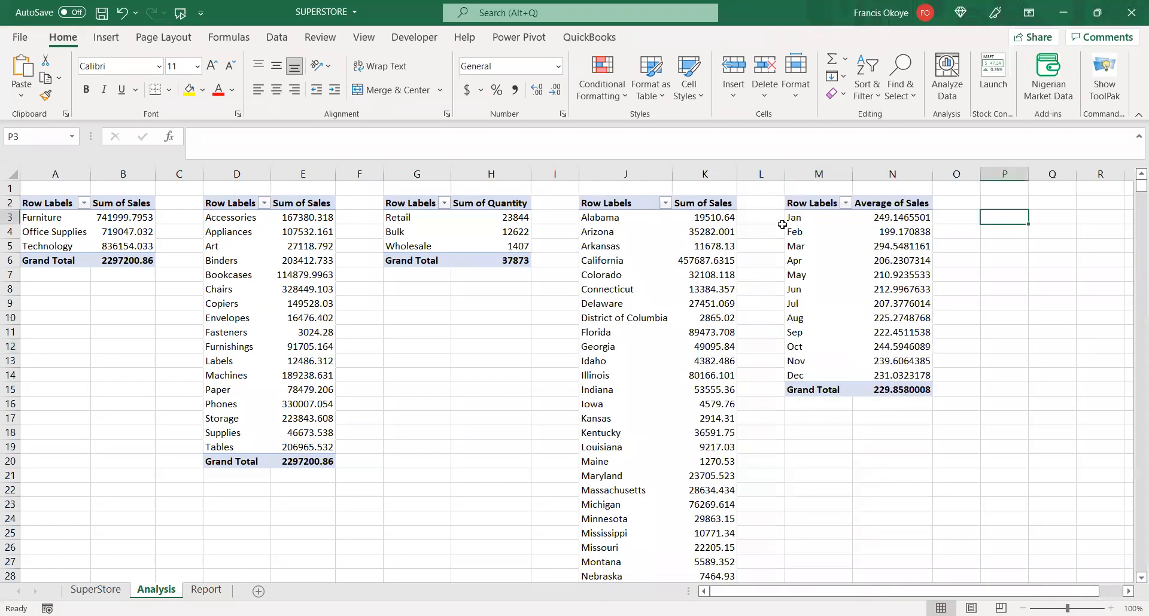
# - Check the names of the category and sub-category PivotTables, and change the category PivotTable's row header in A2 to "Cateogry"
pyautogui.click(68, 216)
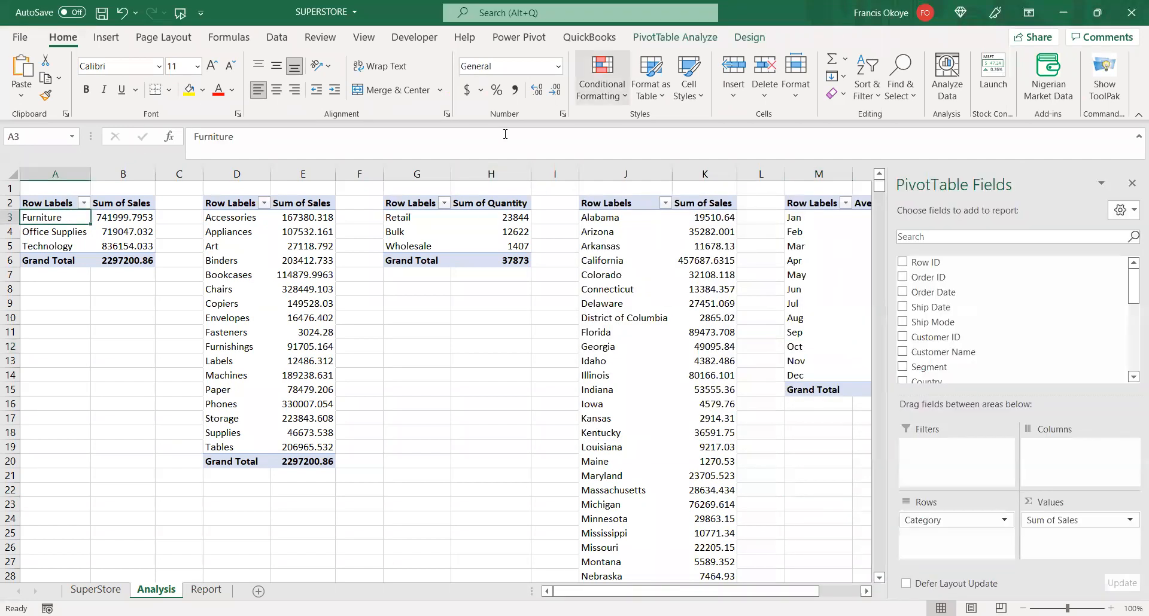
pyautogui.click(707, 39)
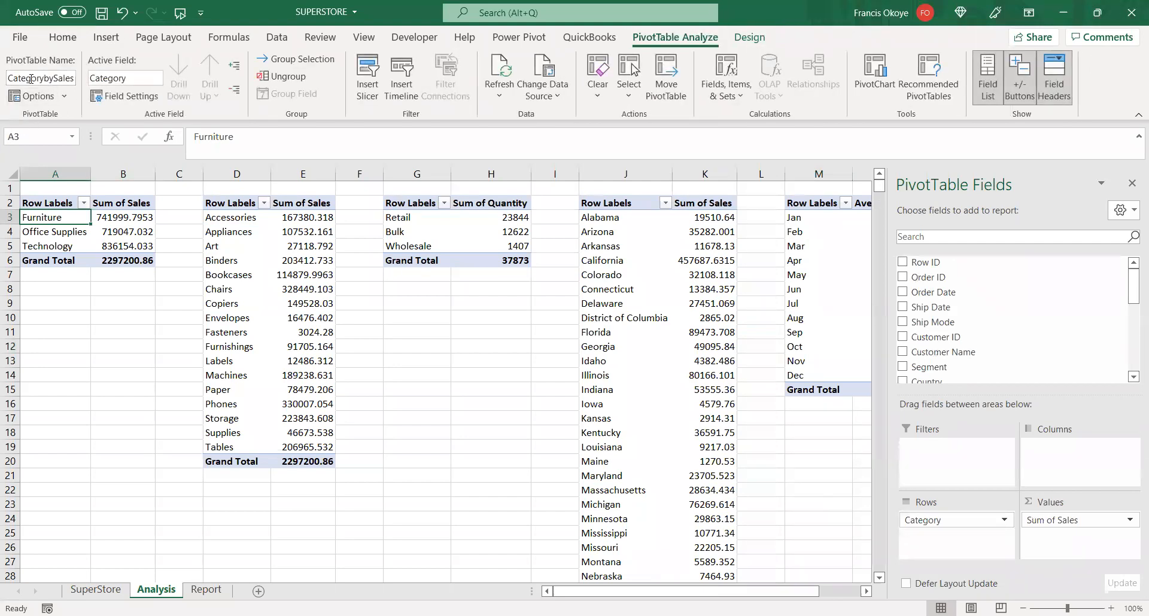
pyautogui.click(257, 231)
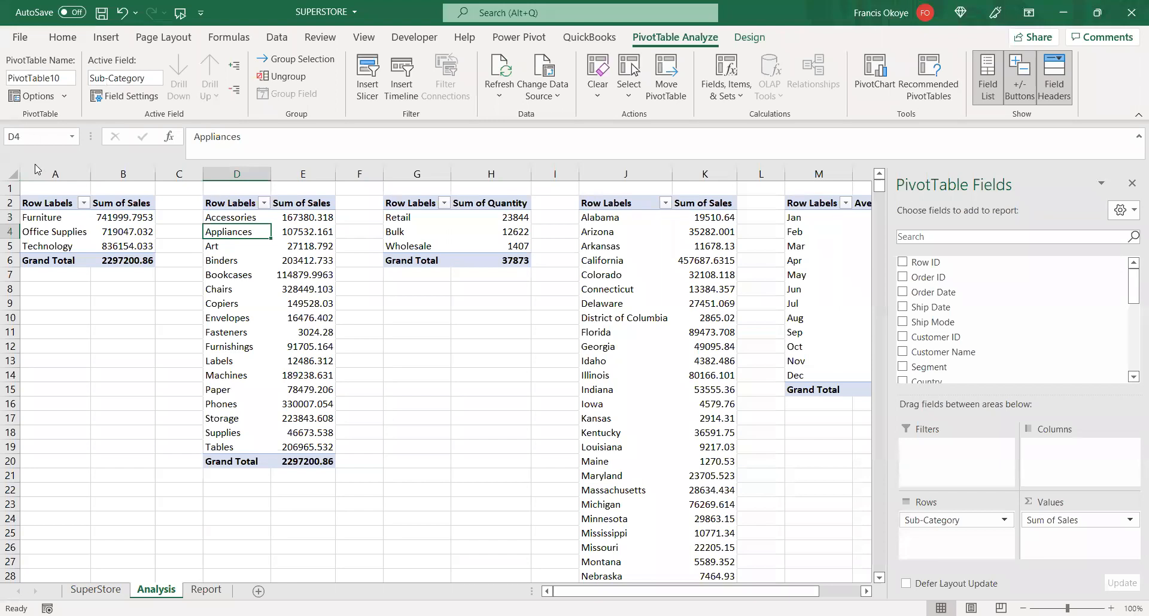
pyautogui.click(35, 202)
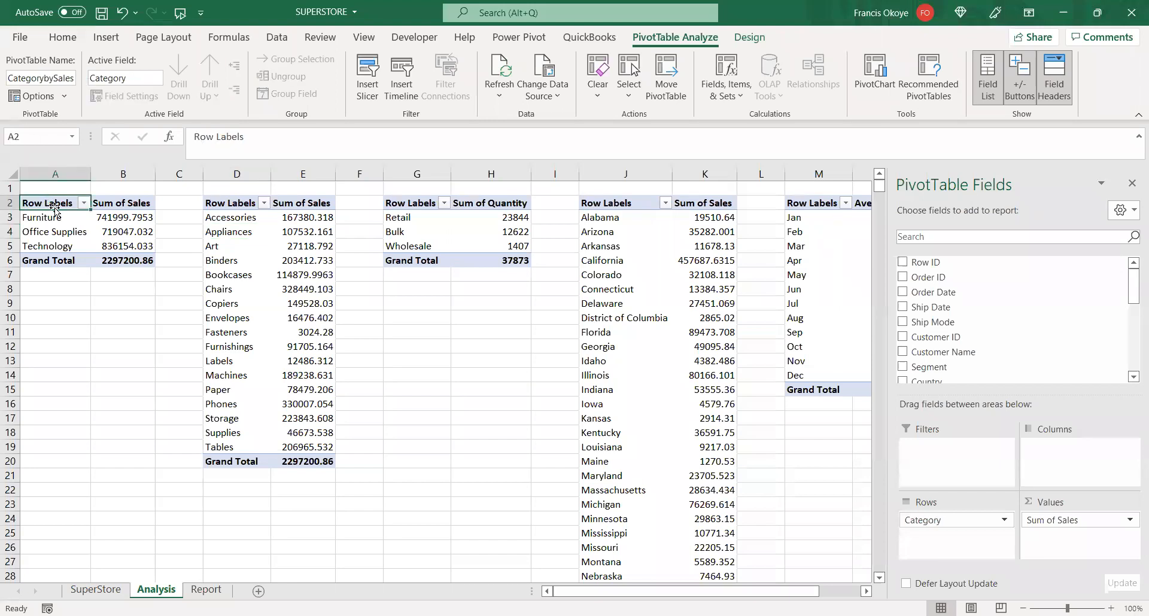
pyautogui.write('Cat')
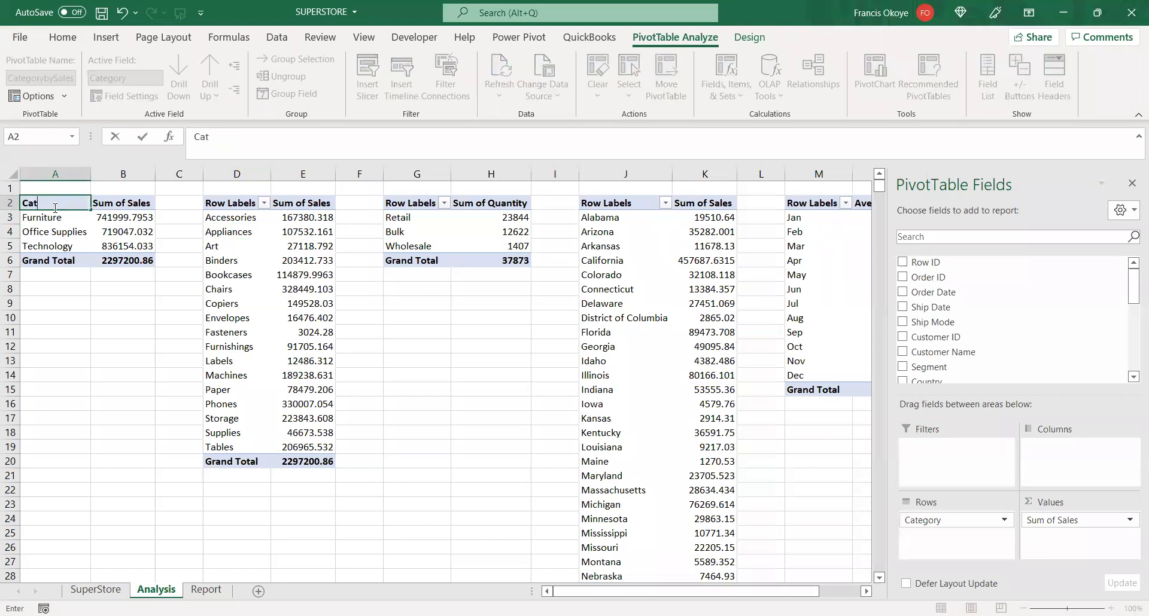
pyautogui.write('egory')
pyautogui.click(65, 258)
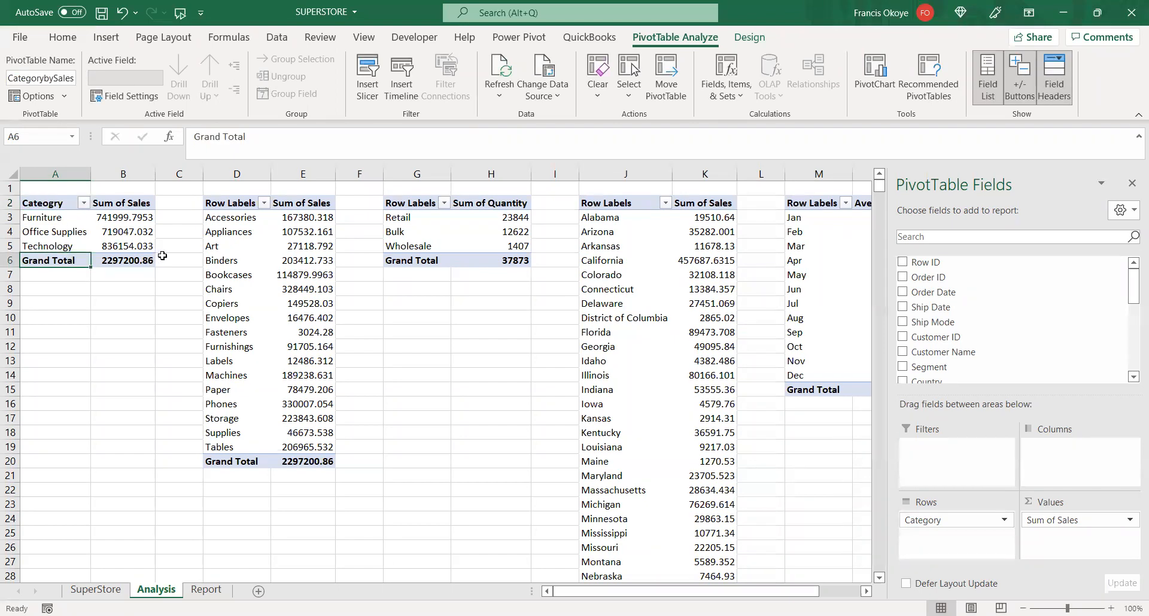
# - Rename the sub-category PivotTable at D2 as "SubCat by Sales"
pyautogui.click(246, 291)
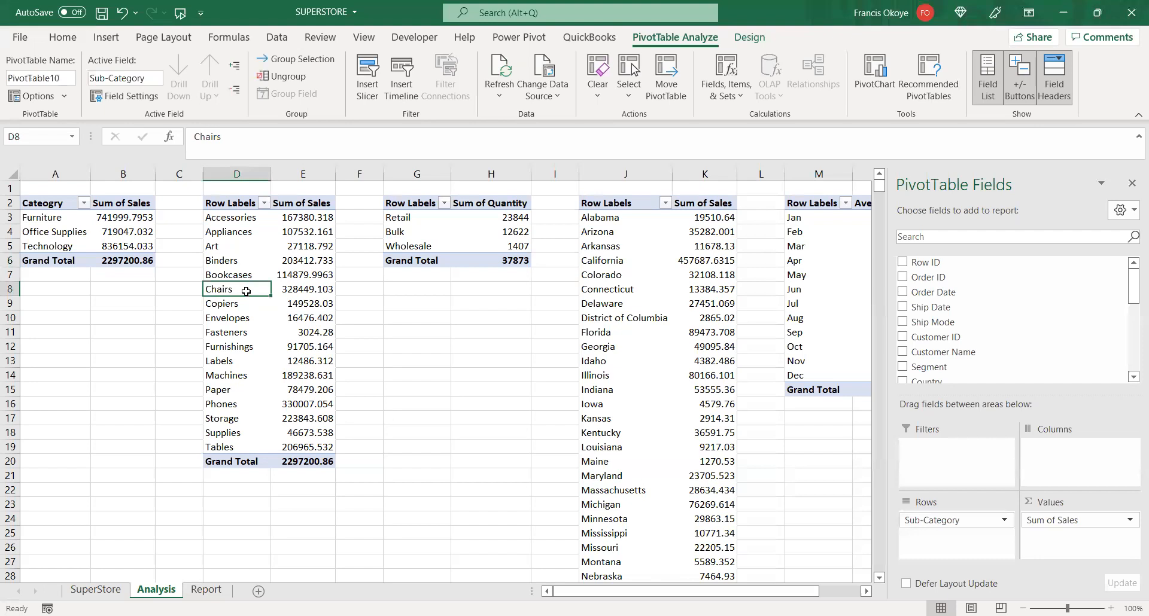
pyautogui.click(234, 224)
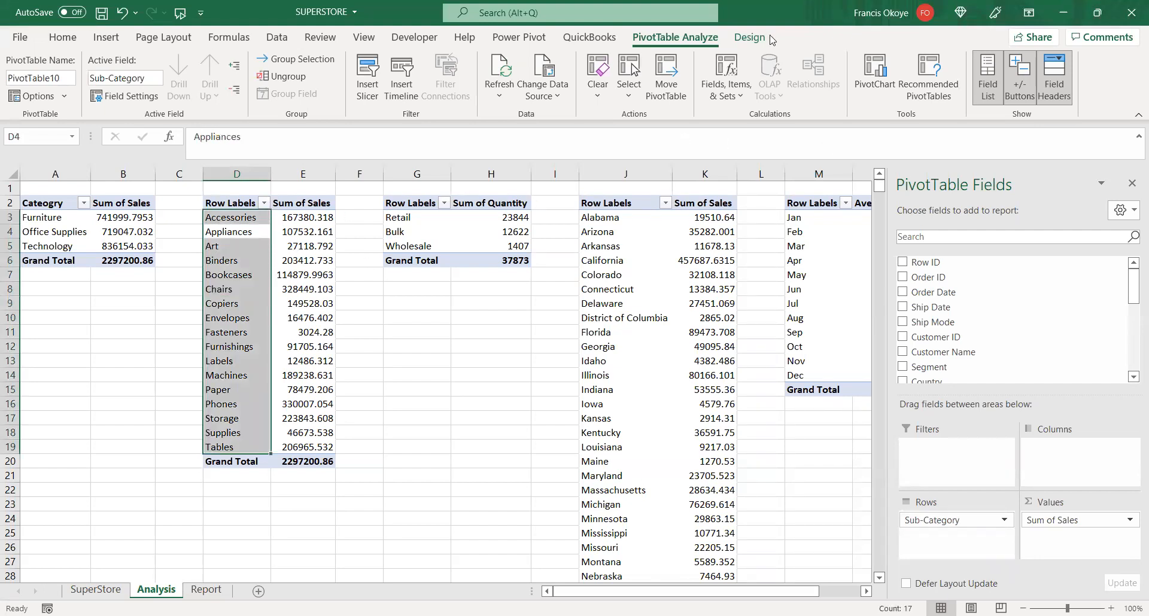
pyautogui.click(64, 76)
pyautogui.write('SubCat by Sales')
pyautogui.press('Return')
# - Rename the quantity group PivotTable at G2 as "Purchase by Quantity"
pyautogui.click(427, 209)
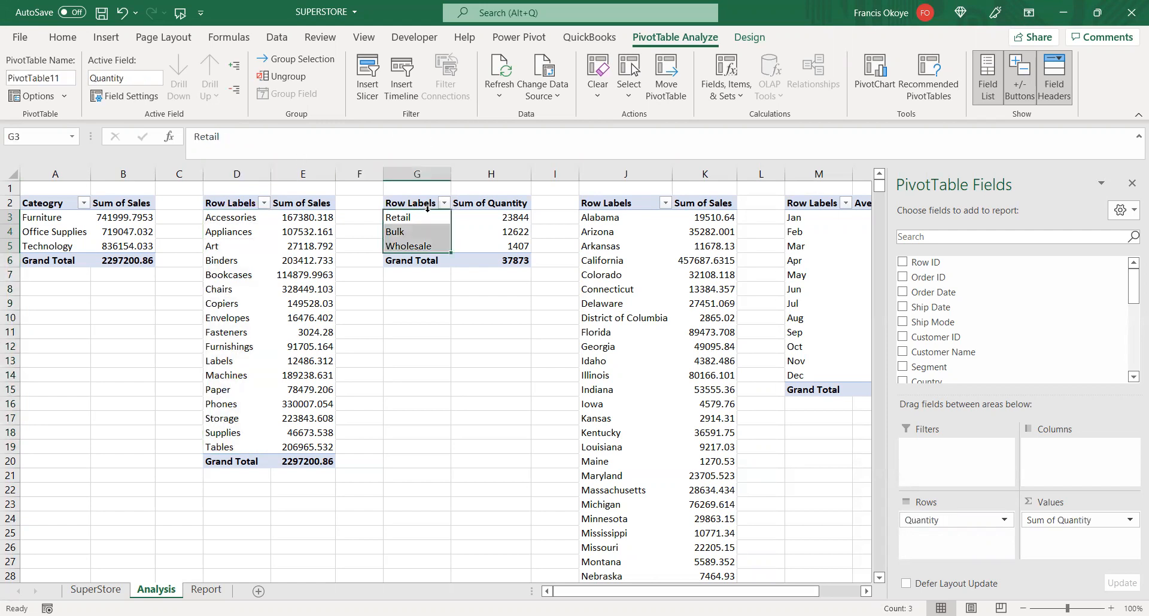
pyautogui.click(419, 207)
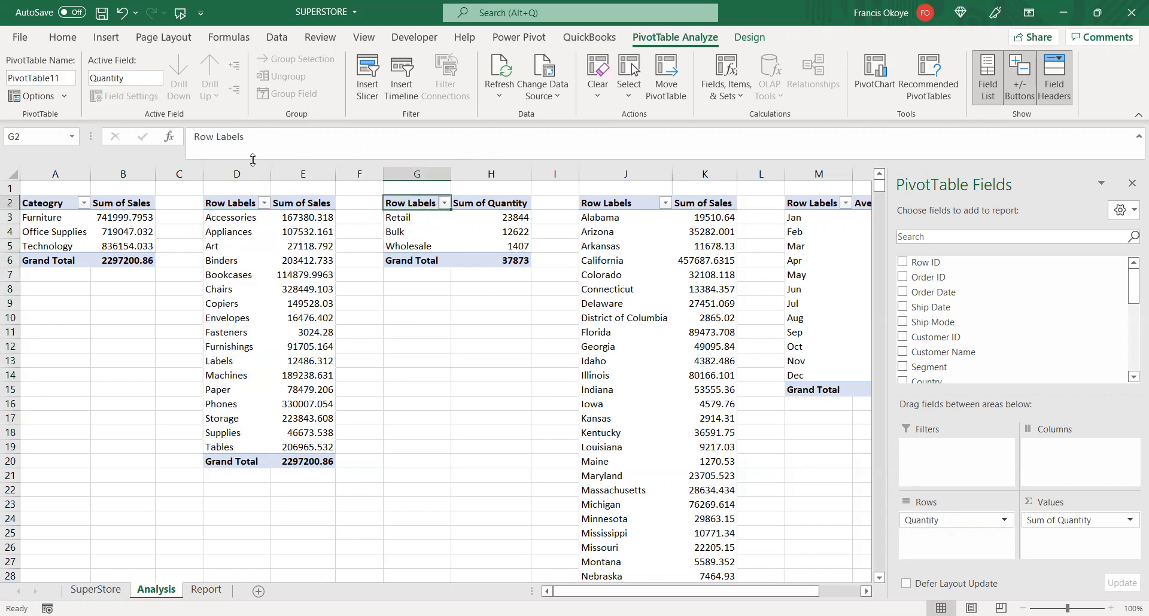
pyautogui.moveTo(64, 78); pyautogui.dragTo(2, 85)
pyautogui.doubleClick(69, 76)
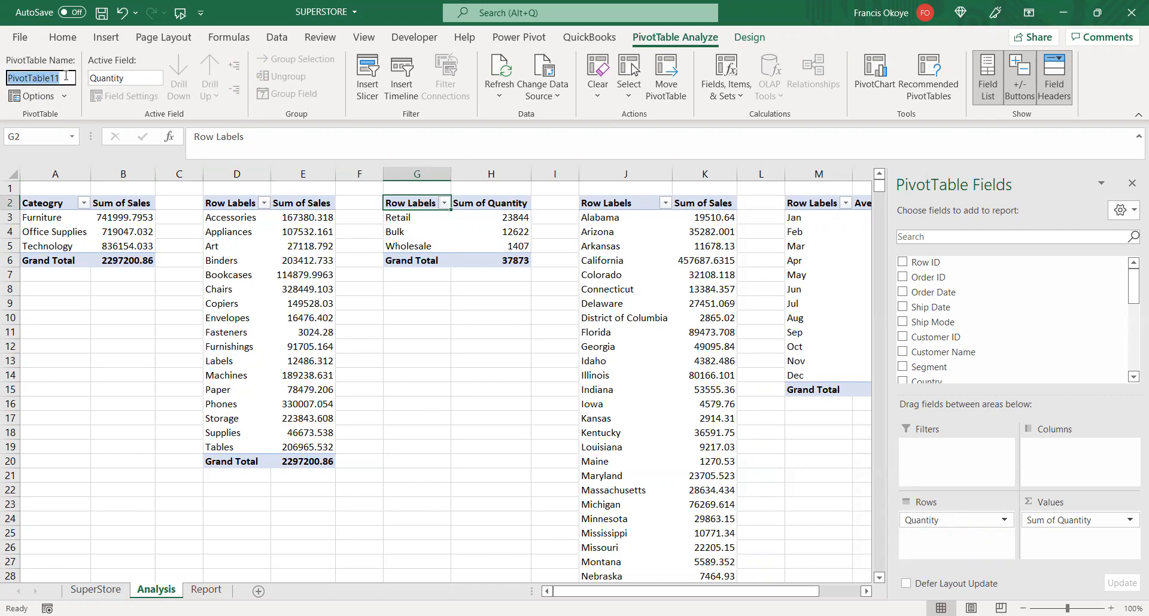
pyautogui.write('Qu')
pyautogui.press('BackSpace')
pyautogui.press('BackSpace')
pyautogui.write('Purchase b')
pyautogui.write('y Quant')
pyautogui.write('ity')
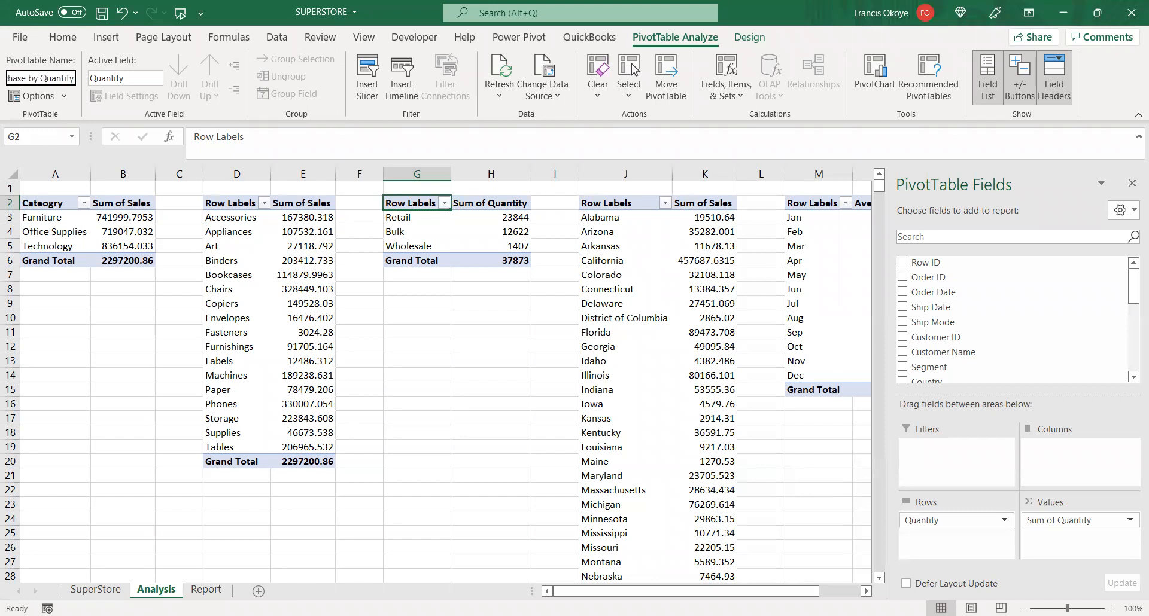
pyautogui.press('Return')
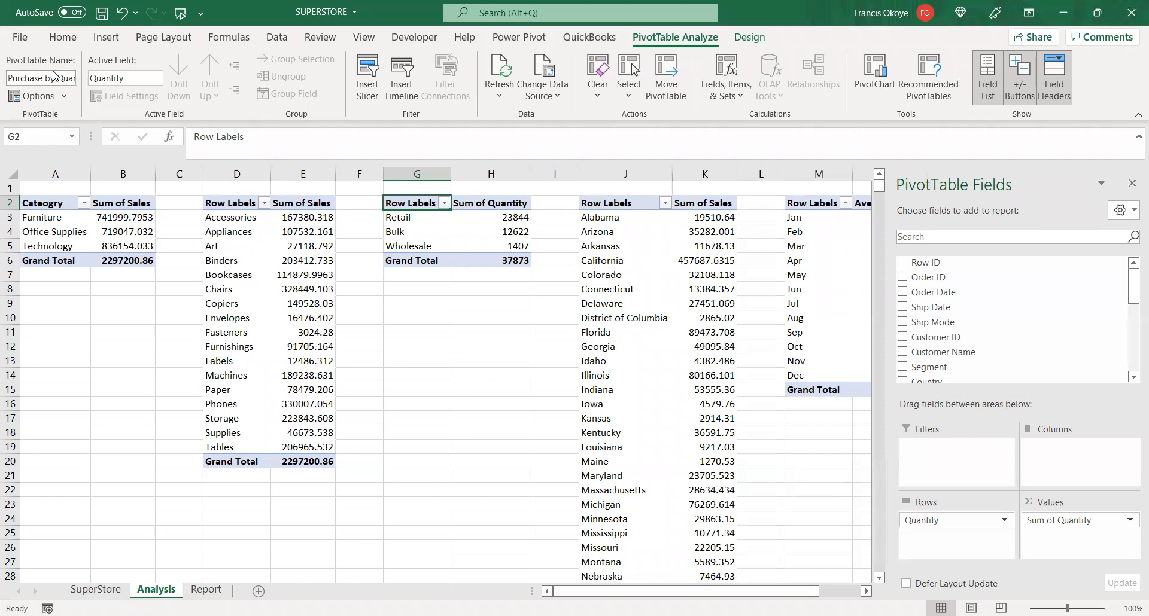
# - Replace the word Purchase in the name of the PivotTable at G2 so that it reads "Sales by Quantity"
pyautogui.click(42, 75)
pyautogui.moveTo(42, 76); pyautogui.dragTo(3, 77)
pyautogui.write('Sales')
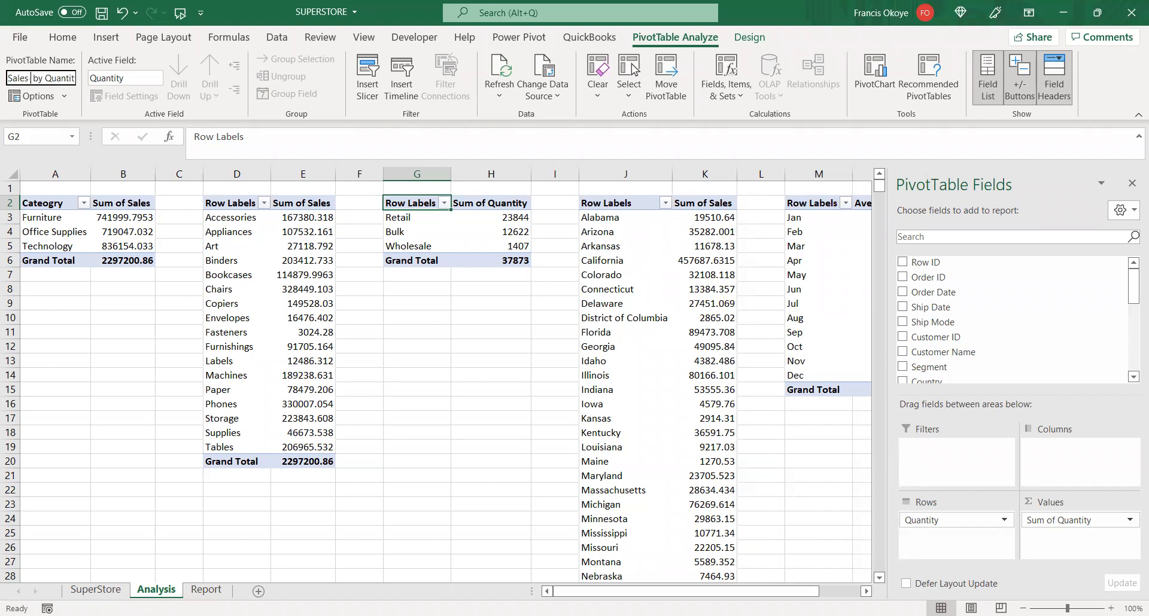
pyautogui.press('Return')
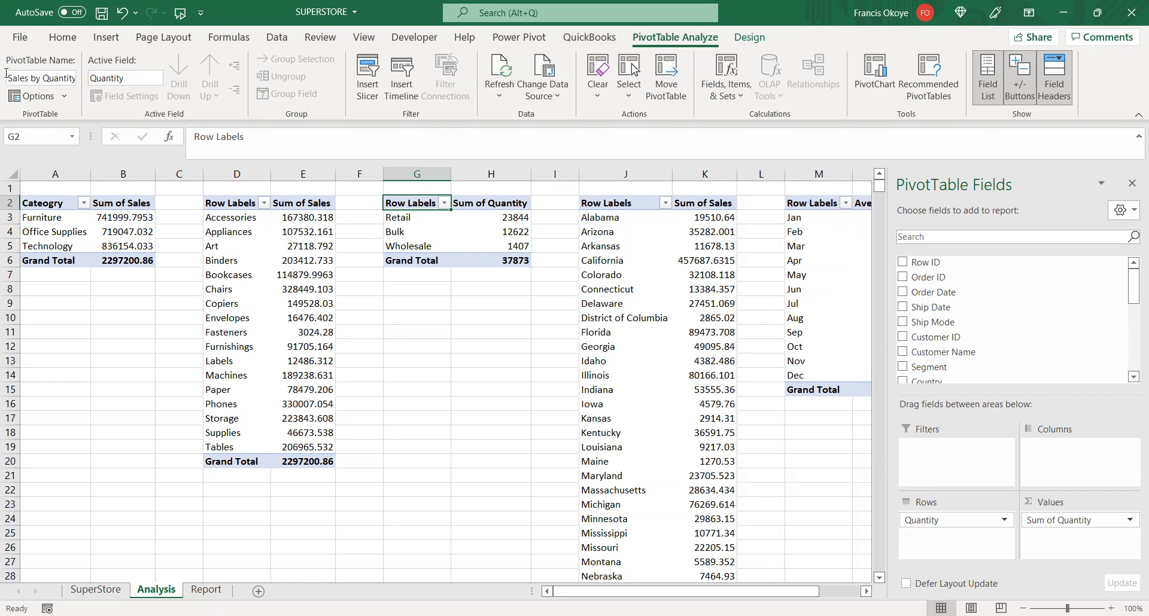
# - Rename the state PivotTable at J2 as "State by Sales"
pyautogui.click(623, 206)
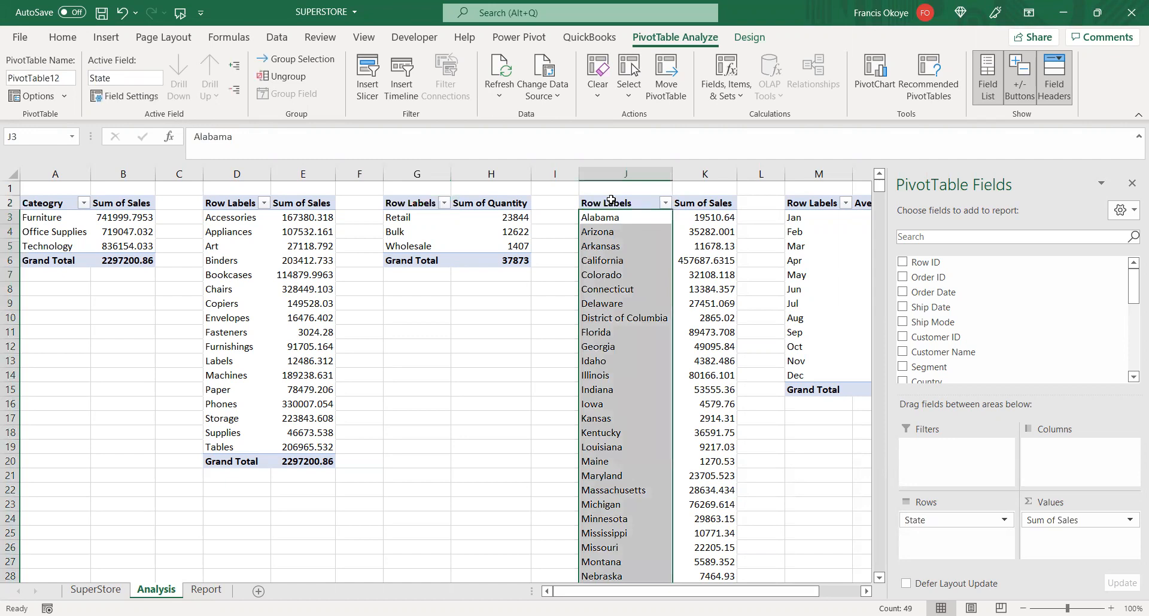
pyautogui.click(67, 78)
pyautogui.doubleClick(62, 74)
pyautogui.write('Sates')
pyautogui.press('BackSpace')
pyautogui.press('BackSpace')
pyautogui.press('BackSpace')
pyautogui.press('BackSpace')
pyautogui.write('tate')
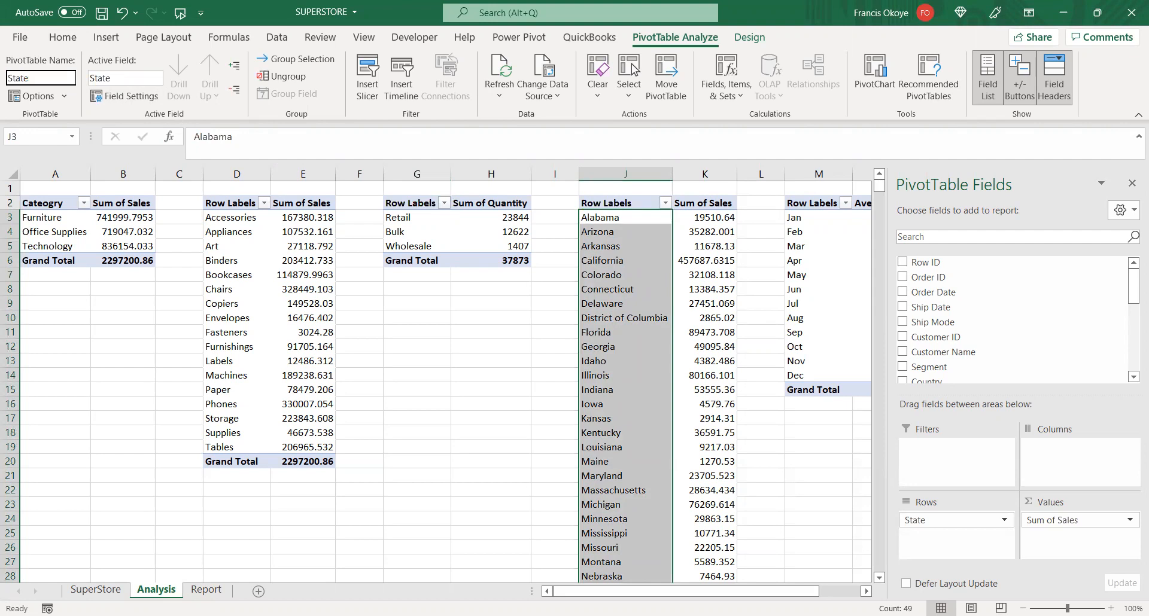
pyautogui.write(' by Sales')
pyautogui.press('Return')
pyautogui.click(690, 263)
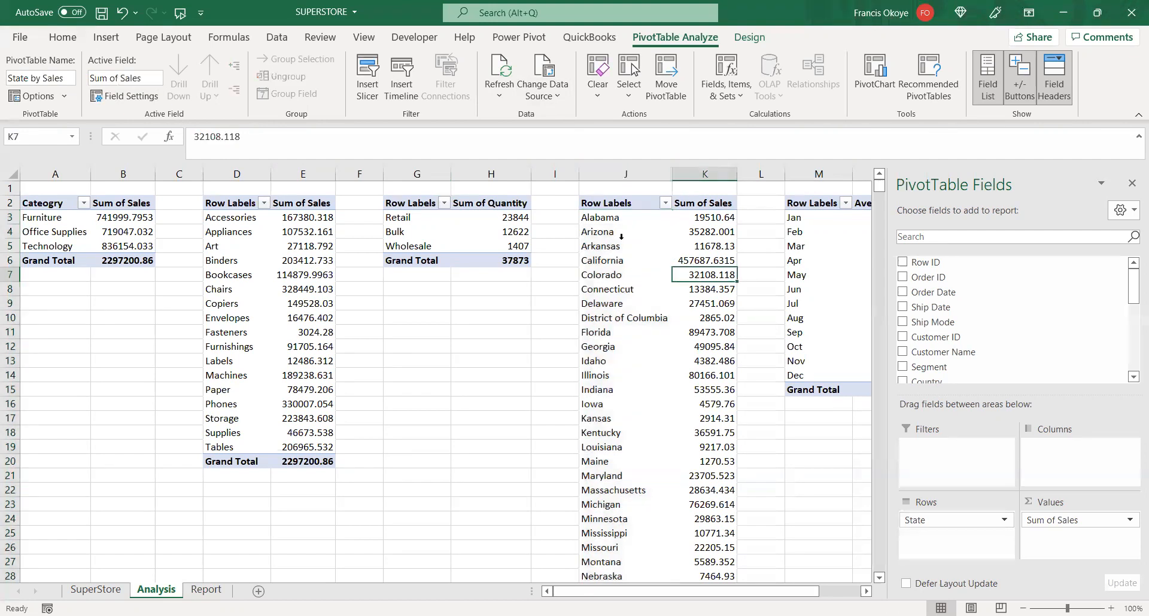
# - Close the field list and apply a Top 10 Items conditional format, Light Red Fill with Dark Red Text, to the state labels in column J
pyautogui.click(633, 240)
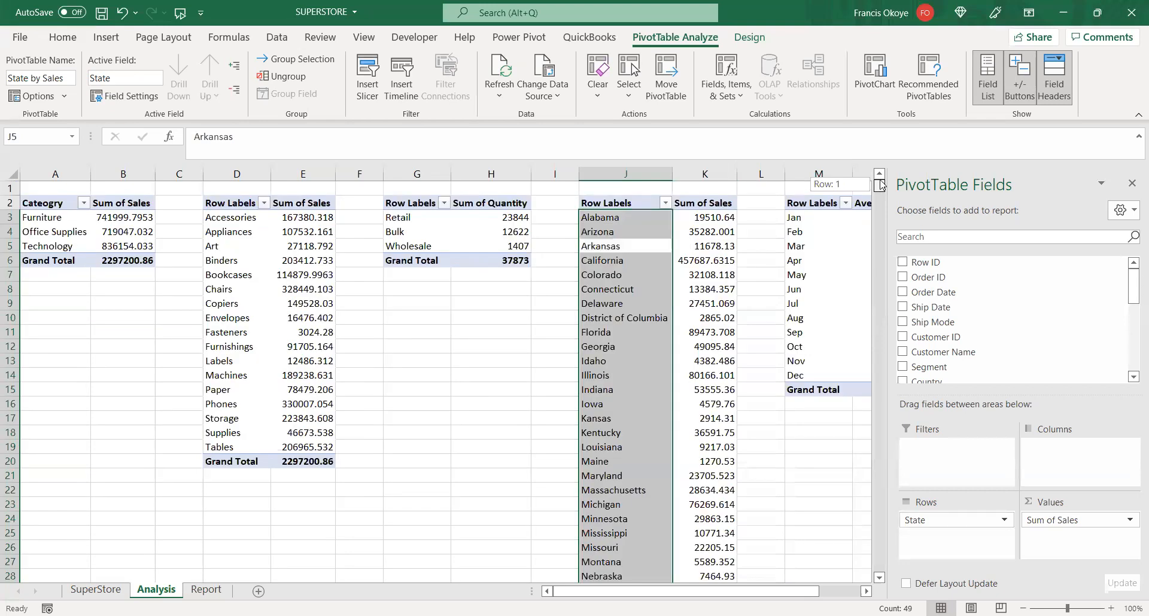
pyautogui.click(706, 224)
pyautogui.click(655, 209)
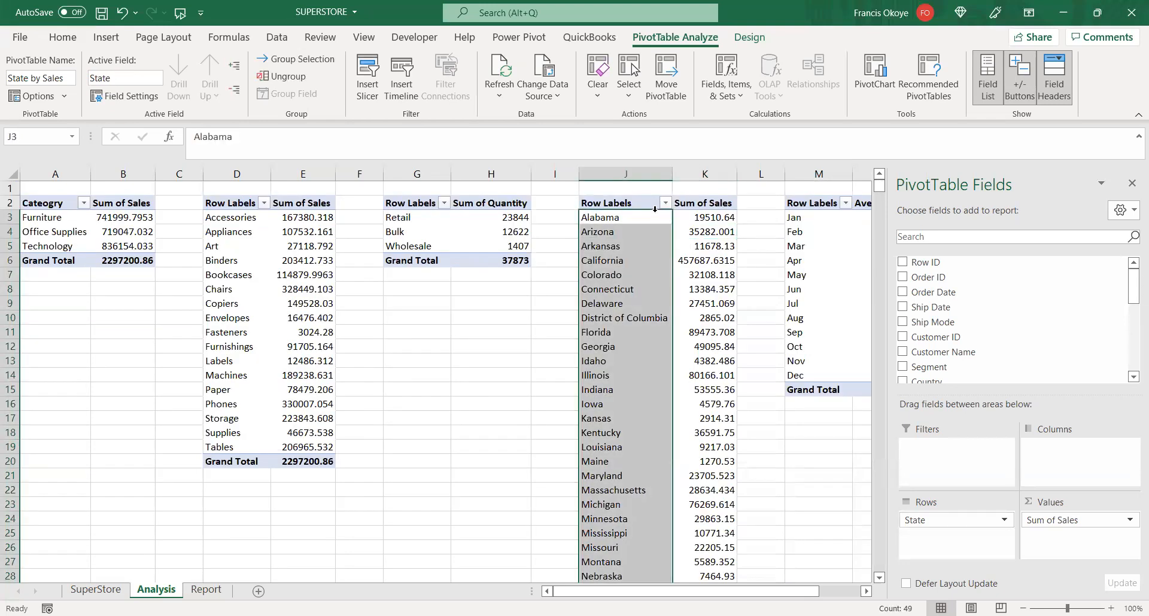
pyautogui.click(1132, 183)
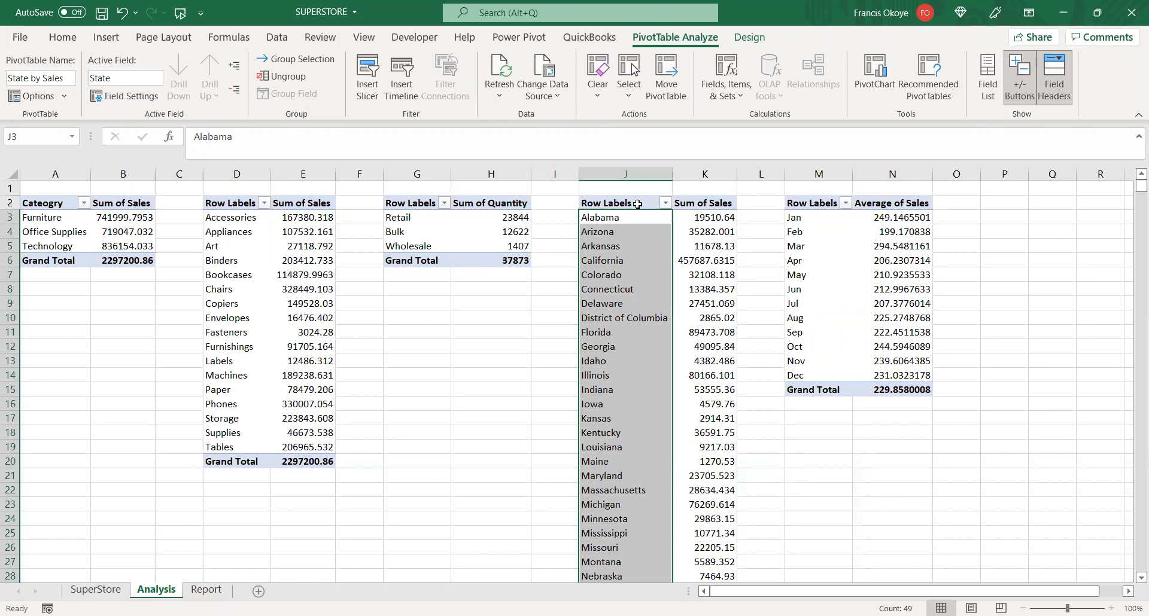
pyautogui.click(69, 39)
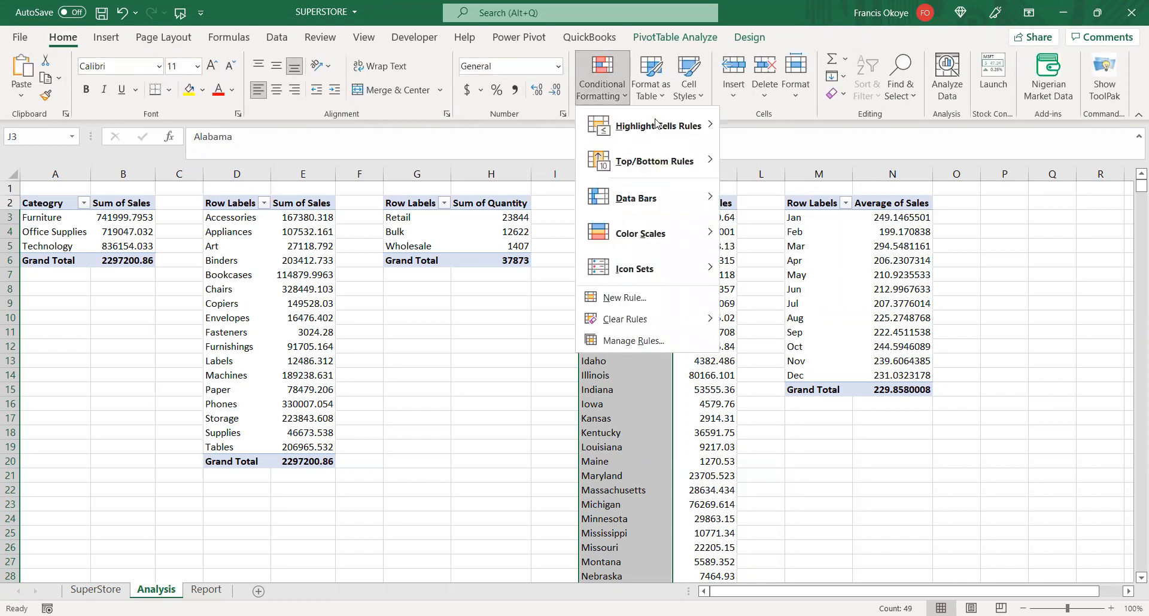
pyautogui.moveTo(647, 164)
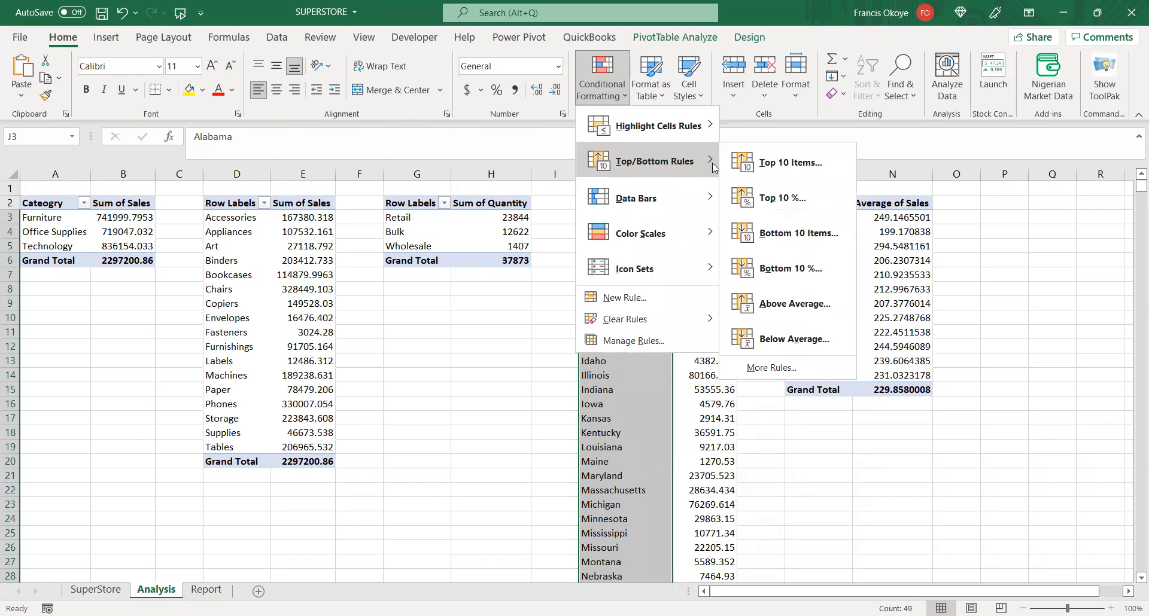
pyautogui.click(770, 171)
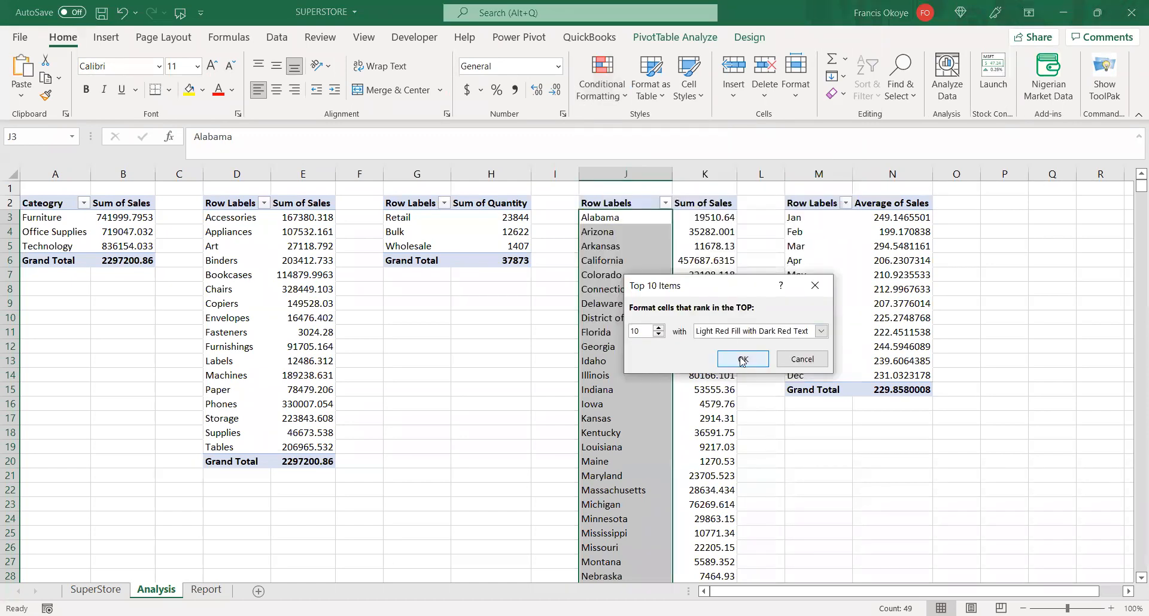
pyautogui.click(742, 360)
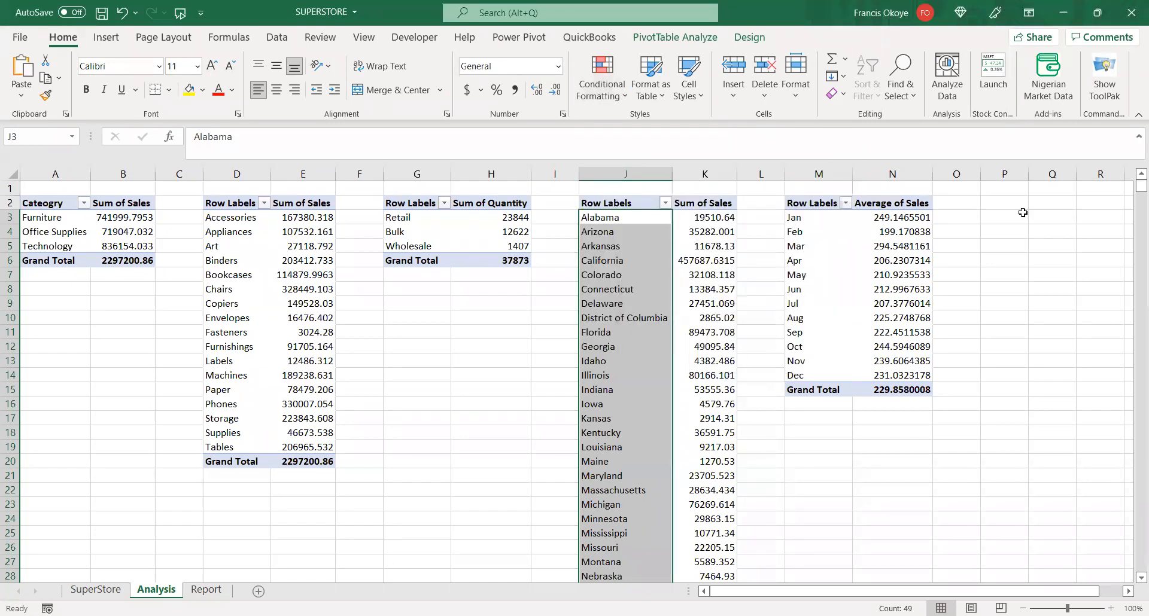
pyautogui.moveTo(1133, 249); pyautogui.dragTo(1134, 184)
pyautogui.click(663, 261)
pyautogui.click(639, 202)
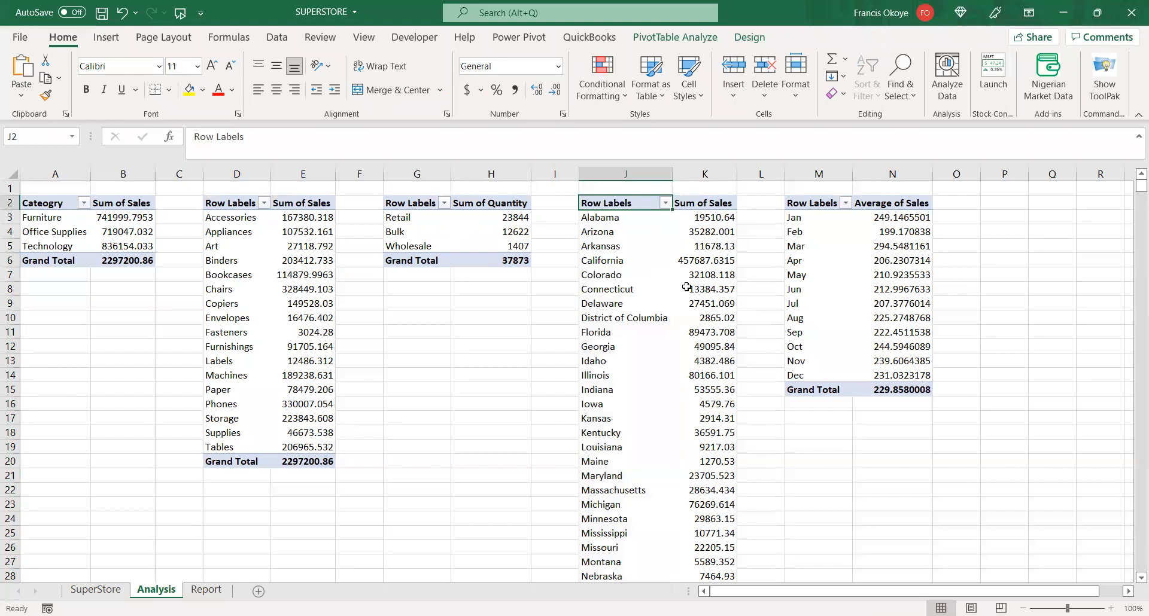
pyautogui.moveTo(687, 287)
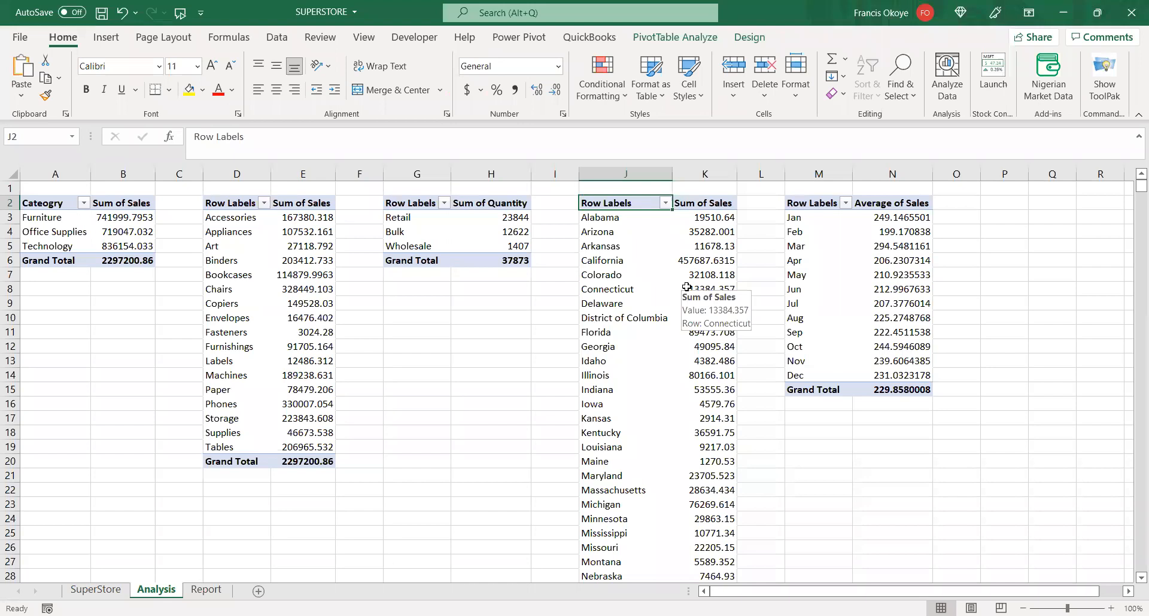
pyautogui.click(728, 204)
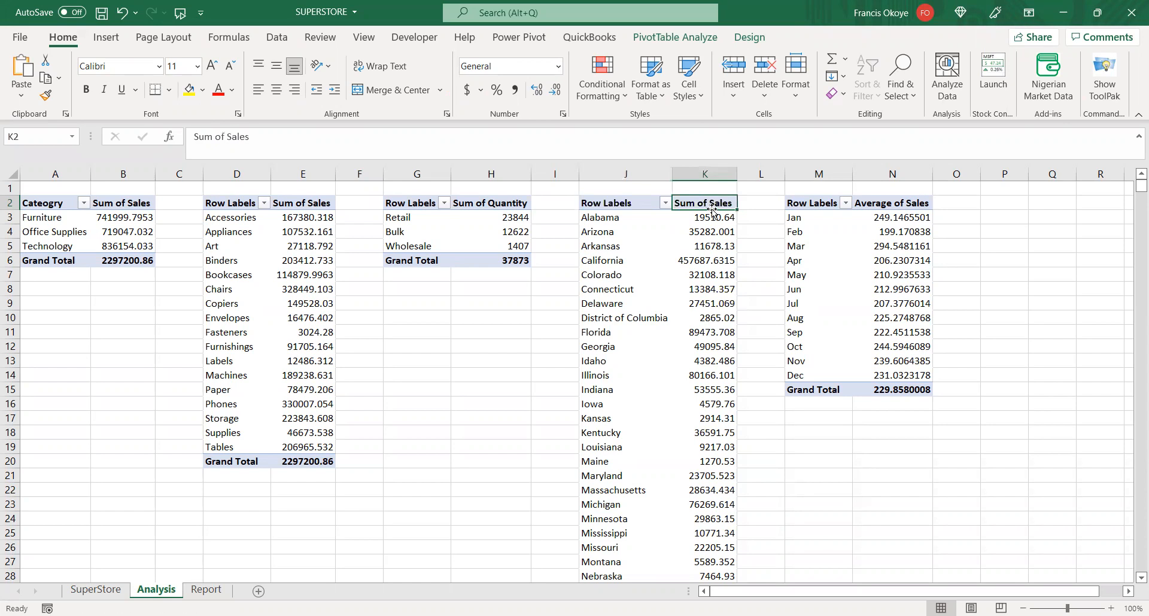
pyautogui.rightClick(706, 207)
pyautogui.rightClick(697, 207)
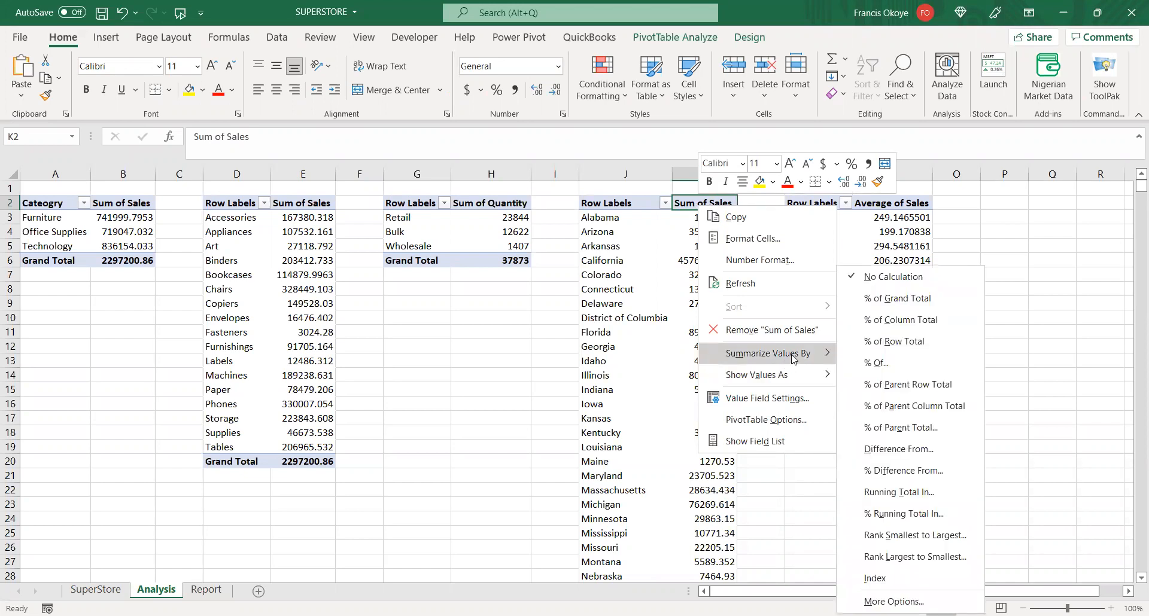
pyautogui.moveTo(791, 359)
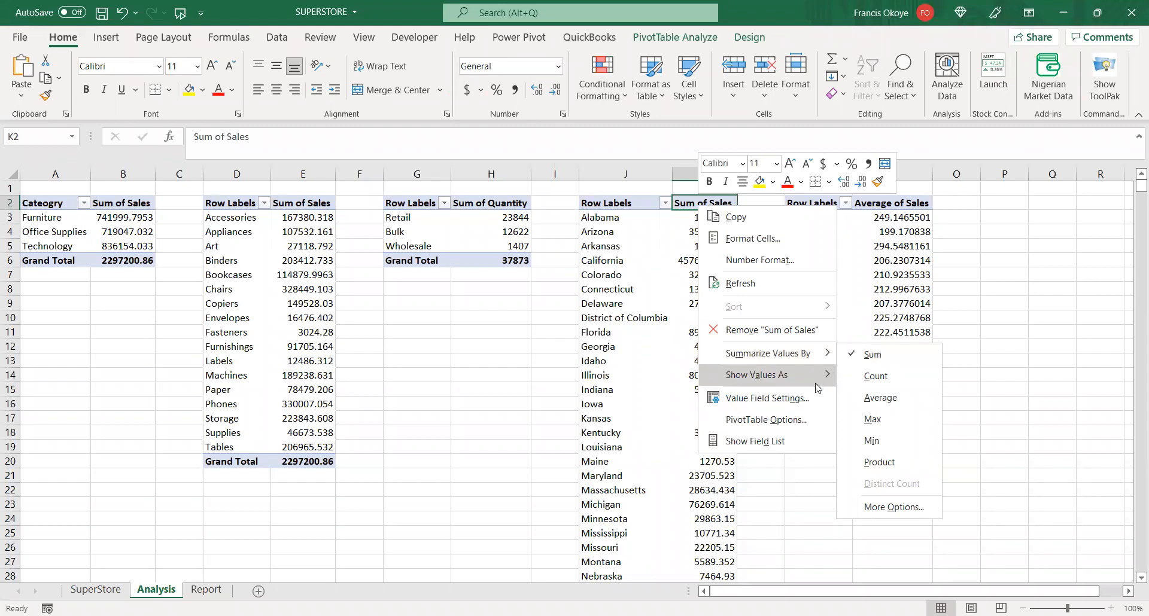
pyautogui.moveTo(818, 386)
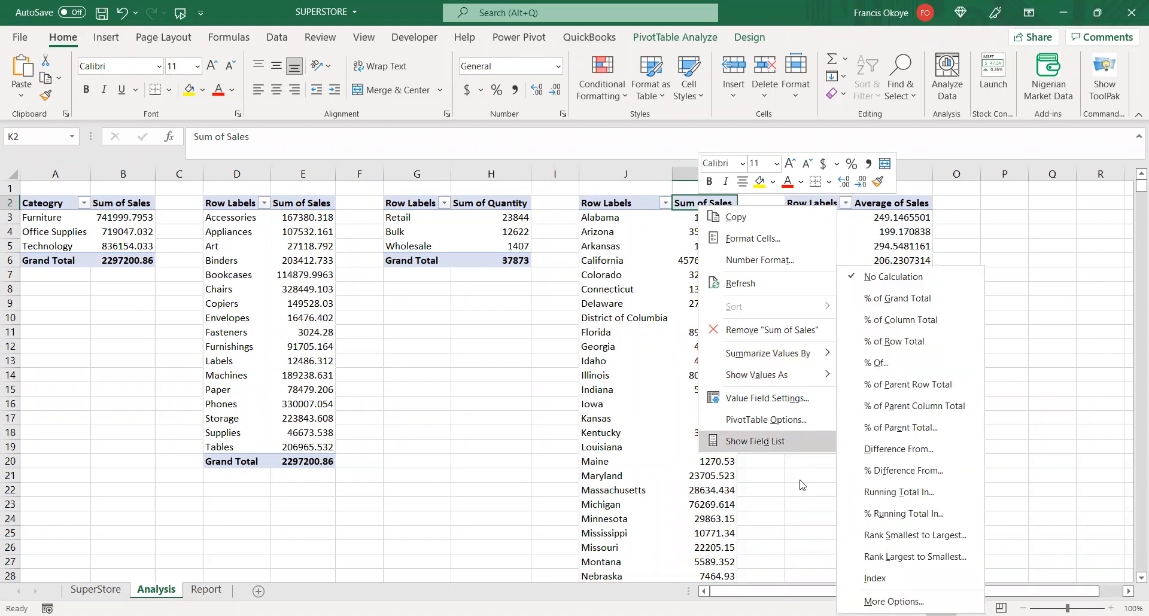
pyautogui.press('Escape')
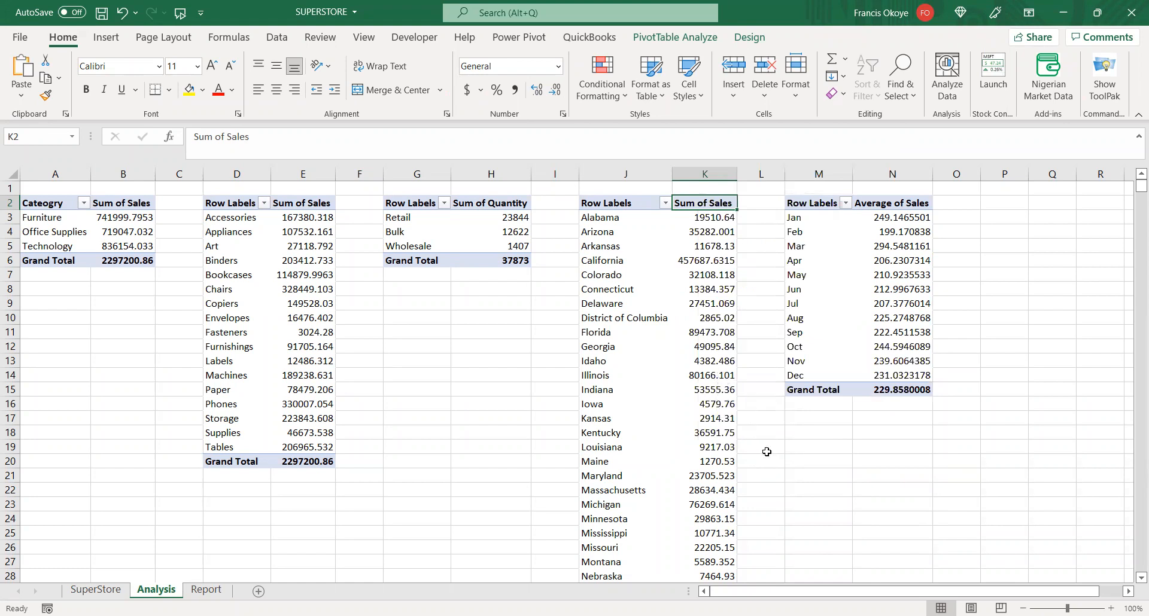
# - Filter the state PivotTable at J2 to show the top 10 items by Sum of Sales
pyautogui.click(664, 204)
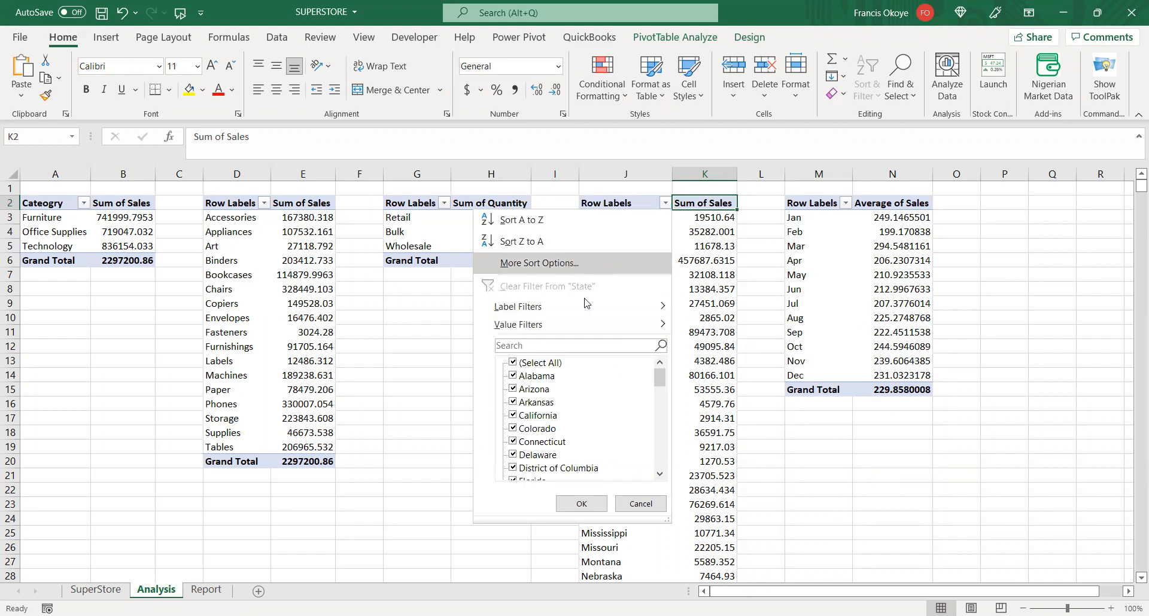
pyautogui.moveTo(605, 330)
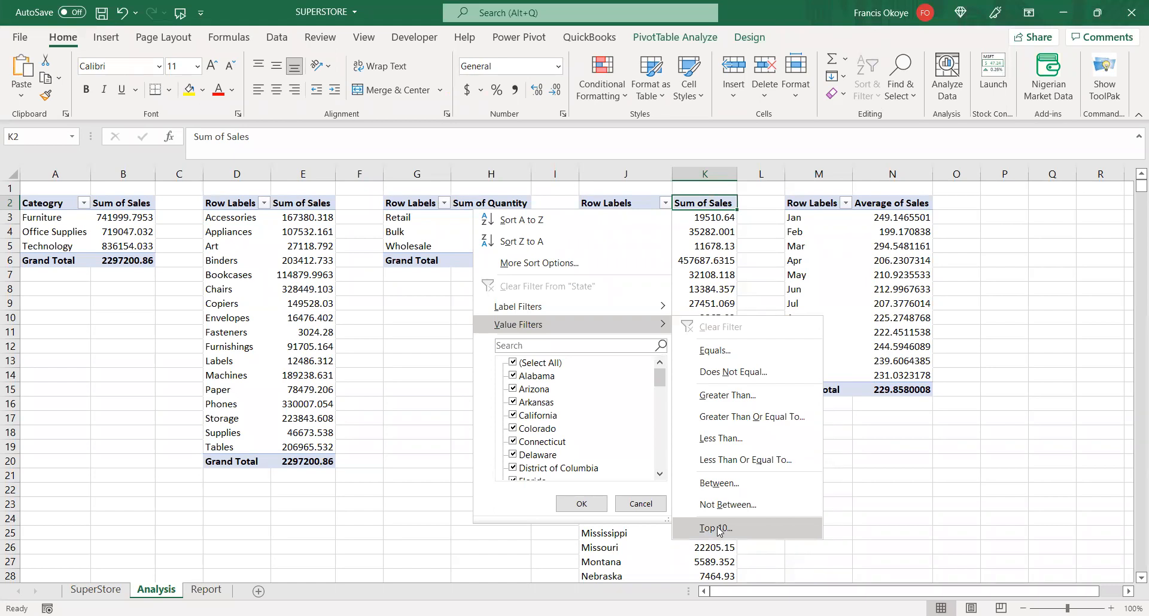
pyautogui.click(665, 203)
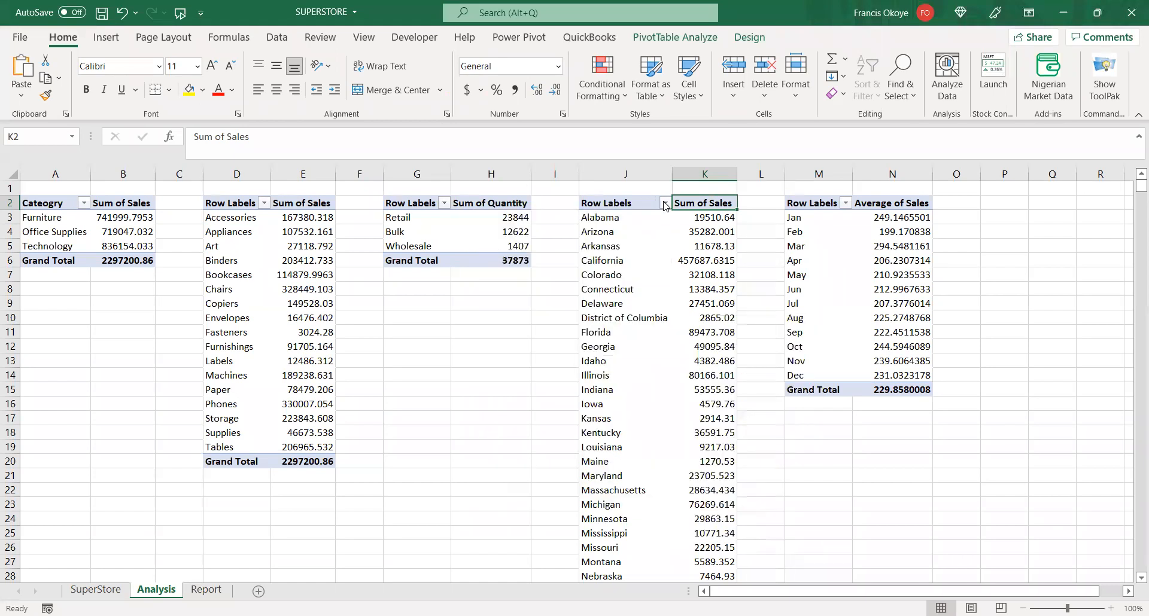
pyautogui.click(665, 203)
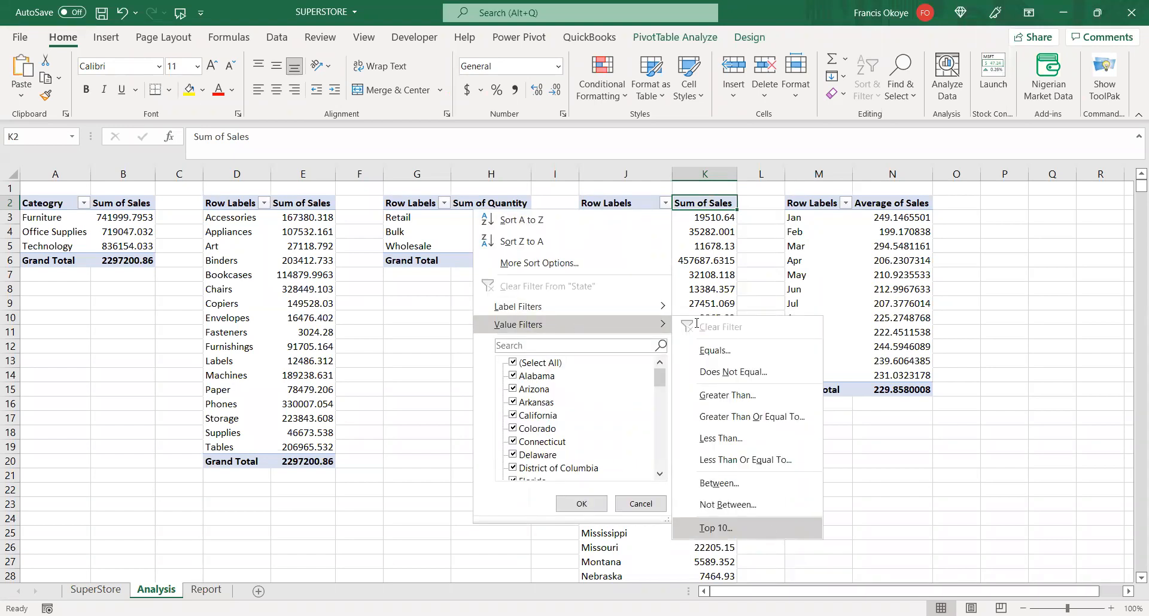
pyautogui.click(716, 528)
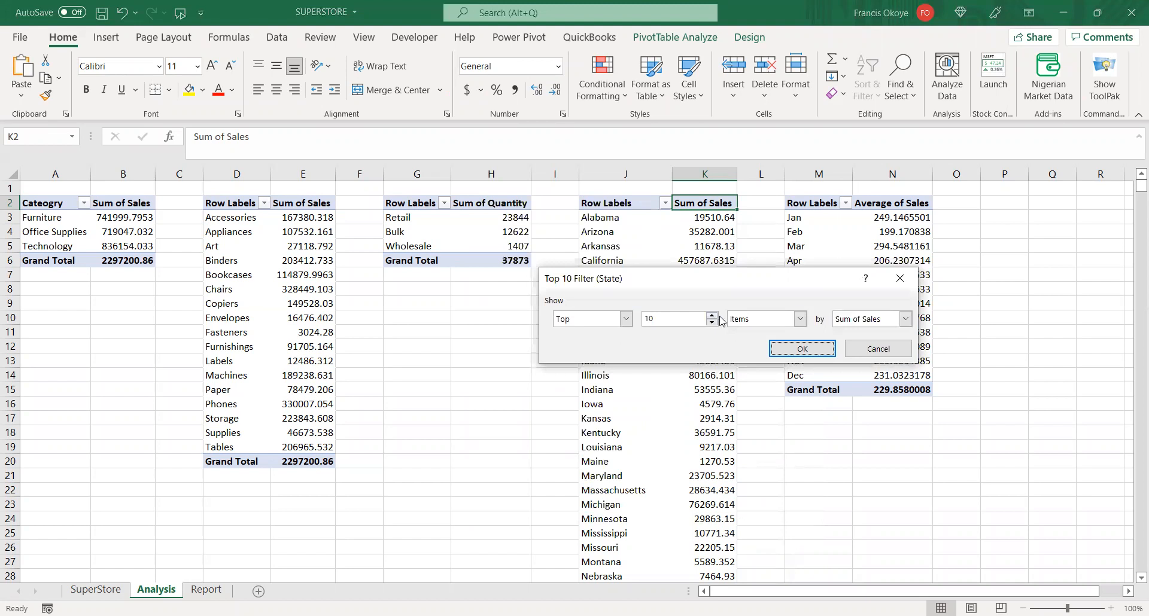
pyautogui.click(796, 349)
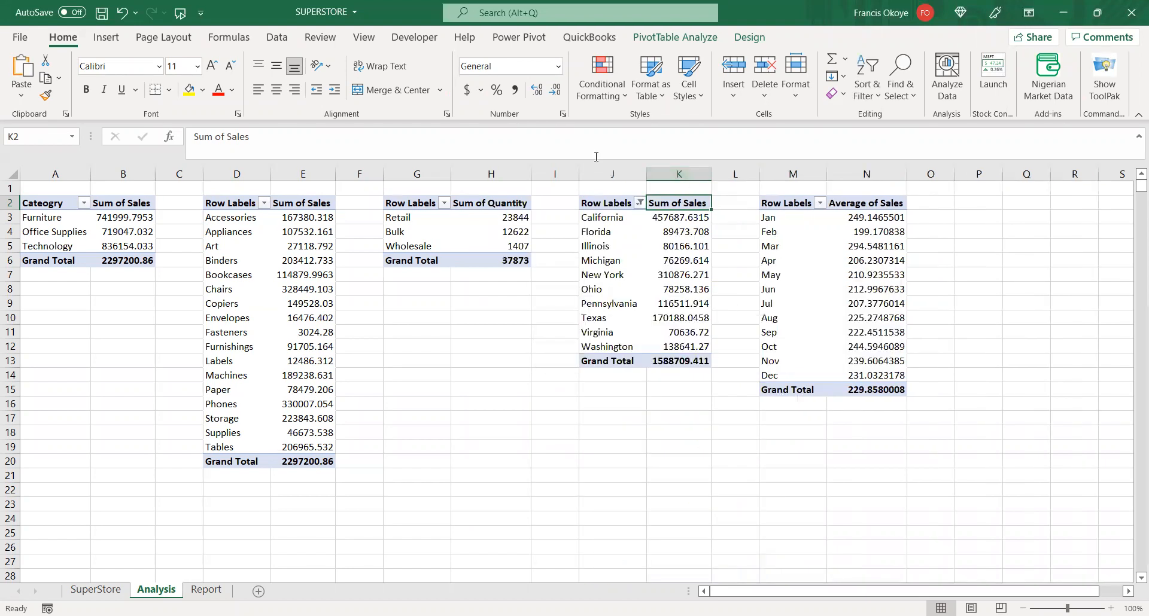
# - Sort the states in the PivotTable at J2 in descending order by Sum of Sales
pyautogui.click(633, 194)
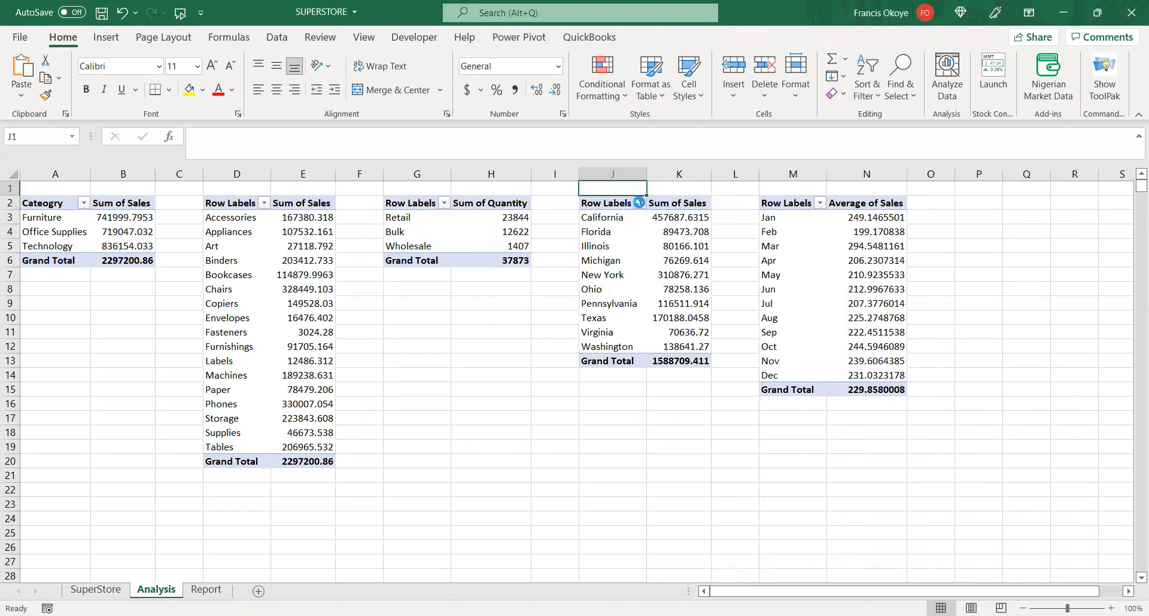
pyautogui.click(638, 202)
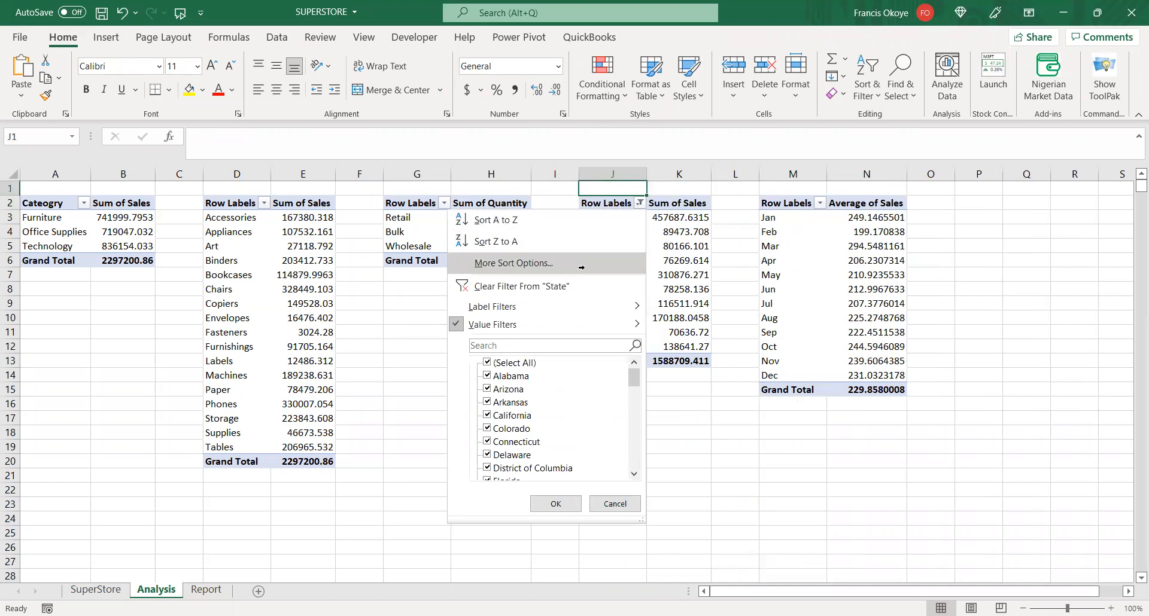
pyautogui.click(632, 264)
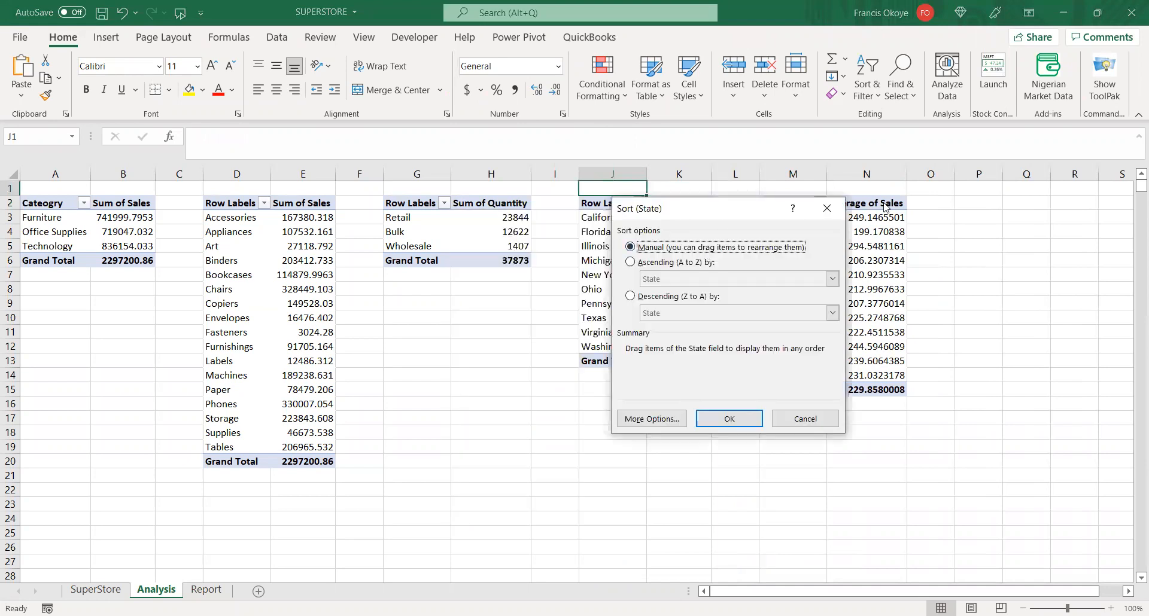
pyautogui.moveTo(692, 207); pyautogui.dragTo(884, 207)
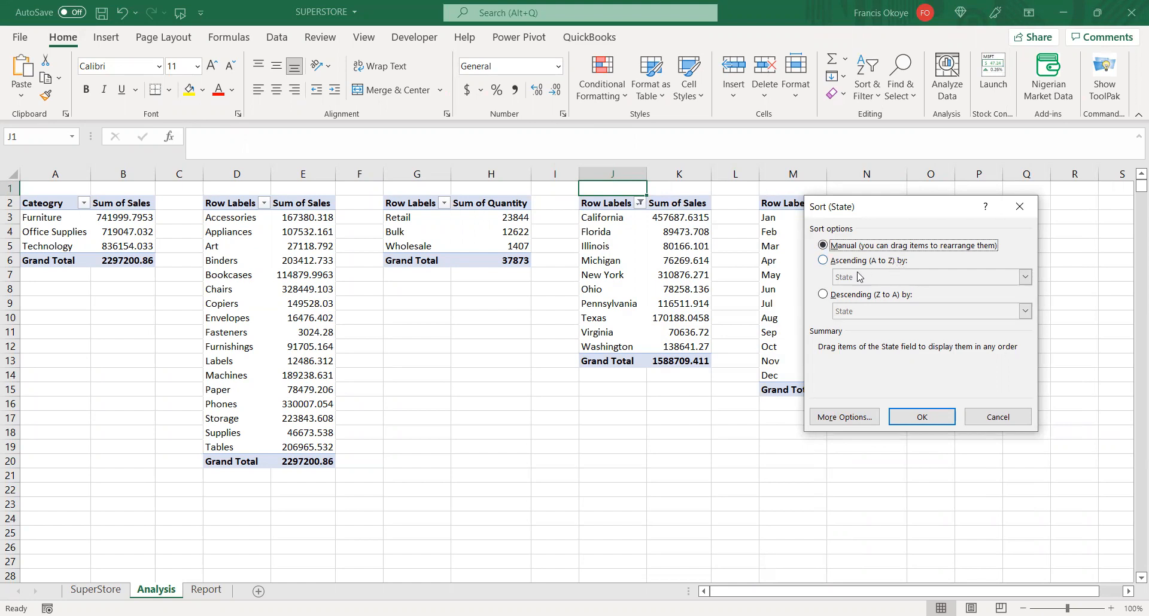
pyautogui.click(842, 295)
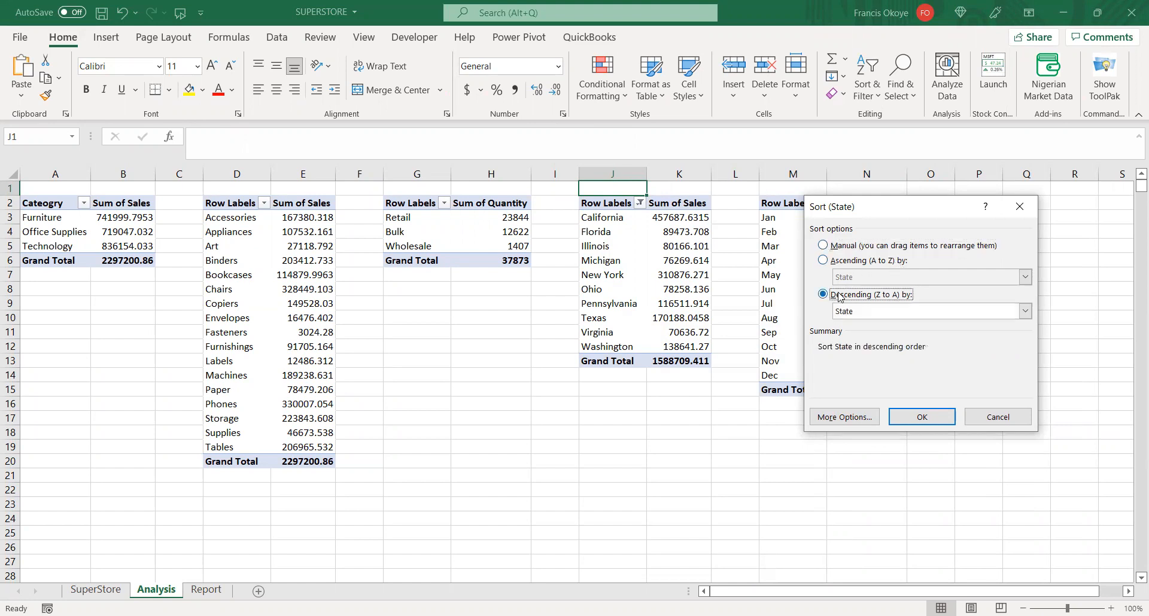
pyautogui.click(975, 310)
pyautogui.click(1011, 374)
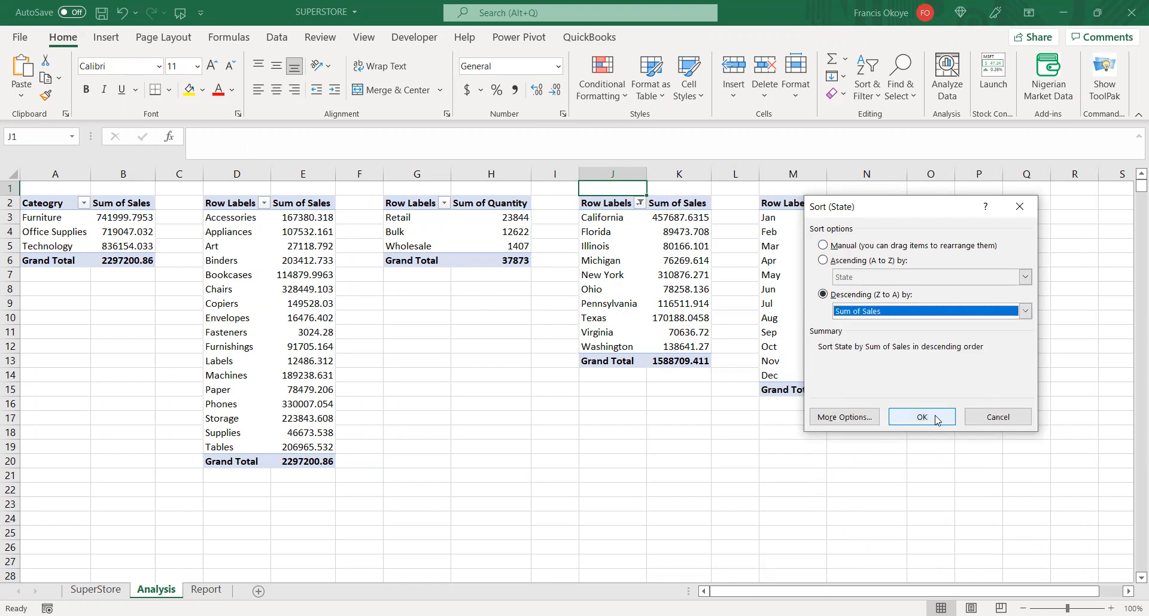
pyautogui.click(936, 419)
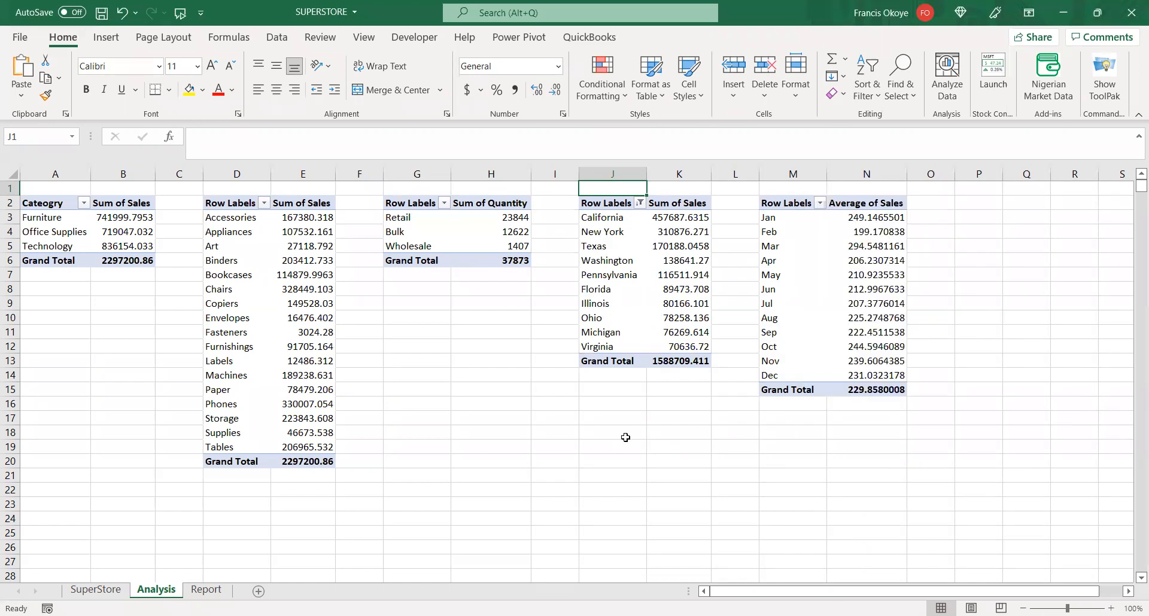
# - Apply the Currency format to the state sales in K3:K13 and the monthly average sales in N3:N15
pyautogui.click(679, 207)
pyautogui.click(680, 219)
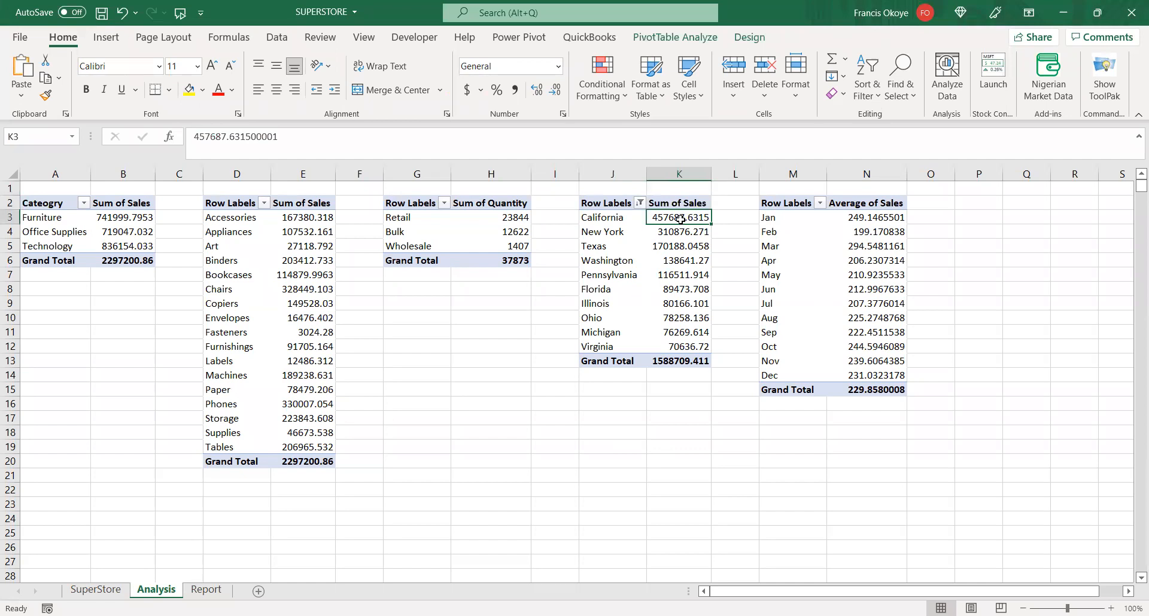
pyautogui.hotkey('ctrl', 'shift', 'Down')
pyautogui.hotkey('ctrl', 'shift', '4')
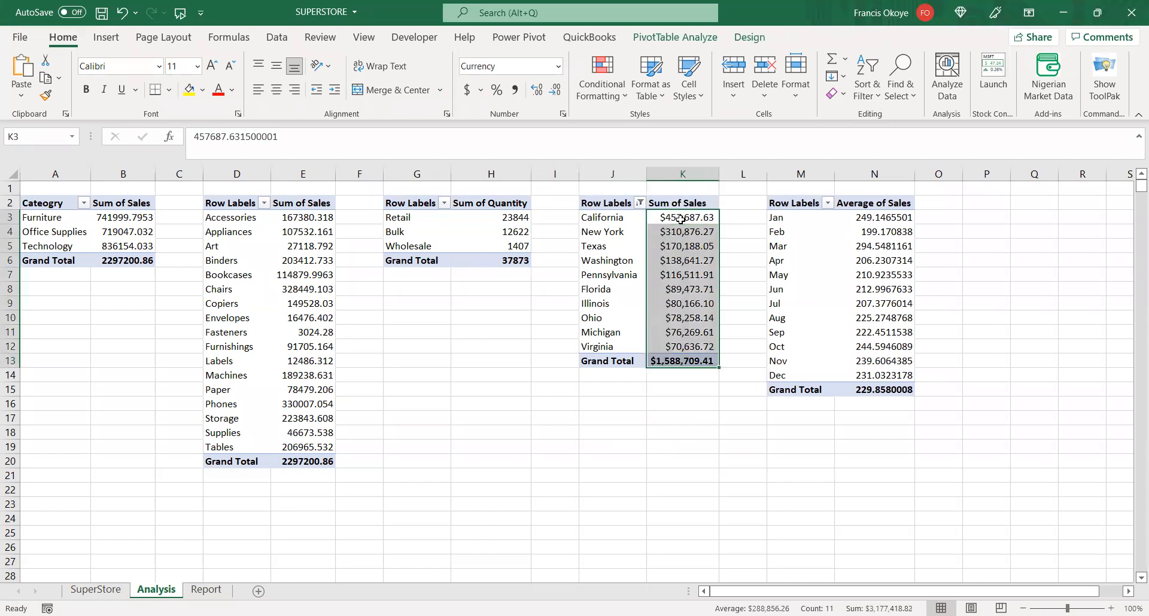
pyautogui.click(895, 217)
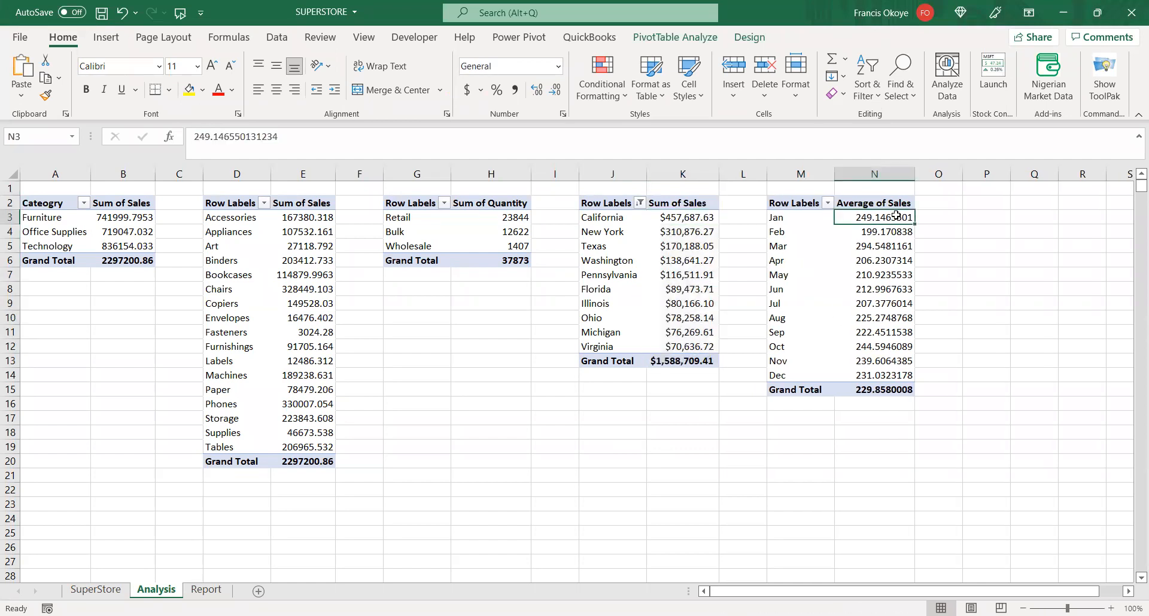
pyautogui.hotkey('ctrl', 'shift', 'Down')
pyautogui.hotkey('ctrl', 'shift', '4')
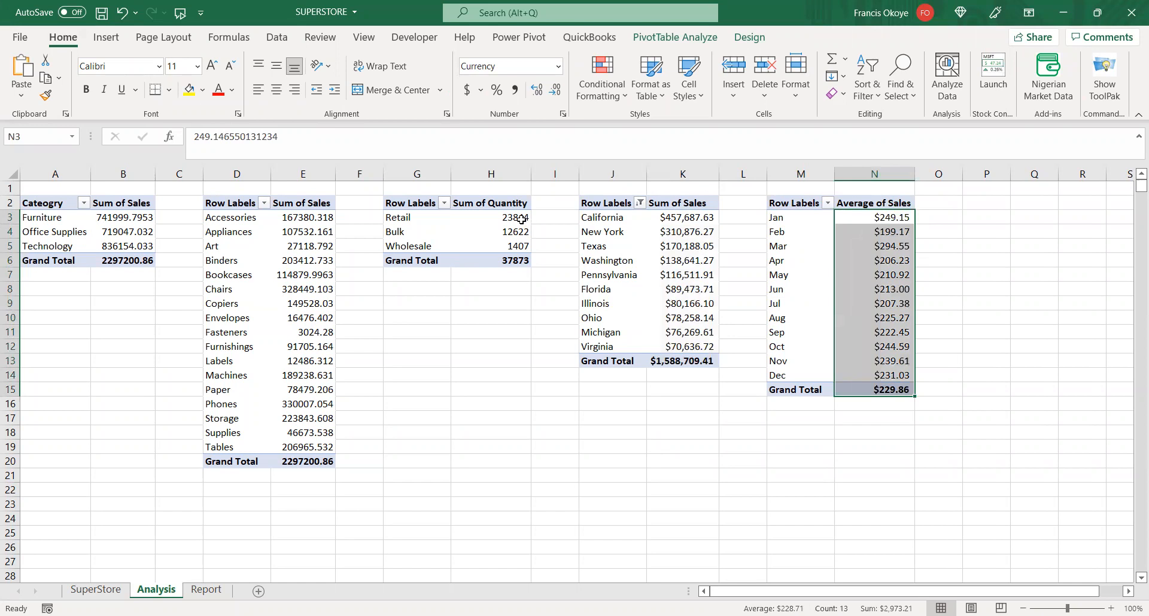
# - Apply the Currency format to the sub-category sales in E3:E20 and the category sales in B3:B6
pyautogui.click(294, 213)
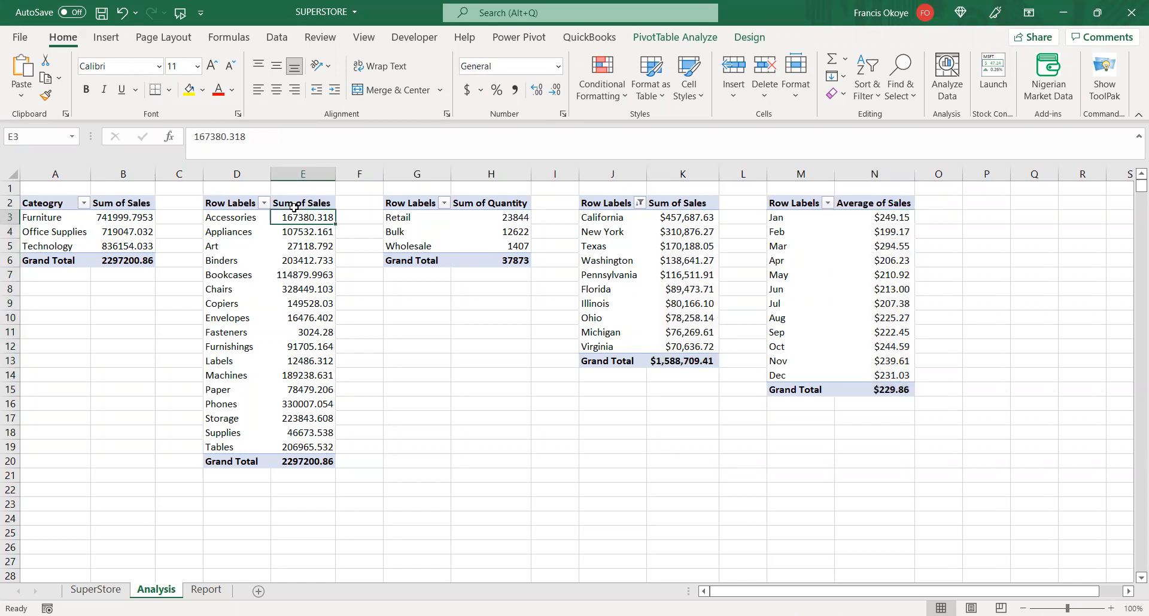
pyautogui.hotkey('ctrl', 'shift', 'Down')
pyautogui.hotkey('ctrl', 'shift', '4')
pyautogui.click(135, 215)
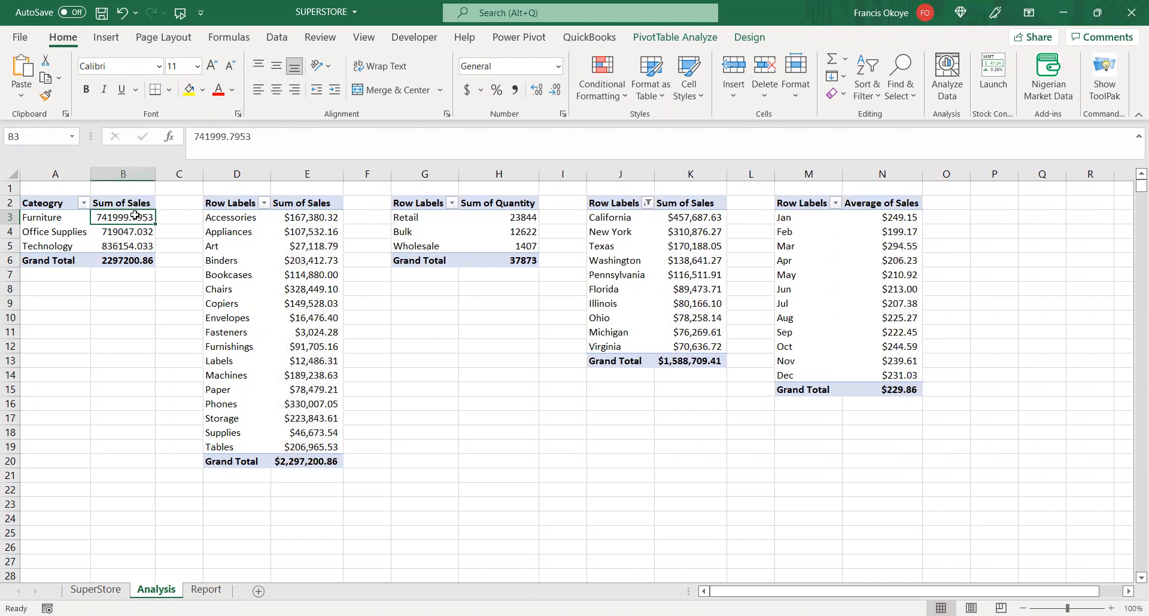
pyautogui.hotkey('ctrl', 'shift', 'Down')
pyautogui.hotkey('ctrl', 'shift', '4')
pyautogui.click(691, 443)
pyautogui.moveTo(664, 346); pyautogui.dragTo(620, 379)
pyautogui.click(419, 329)
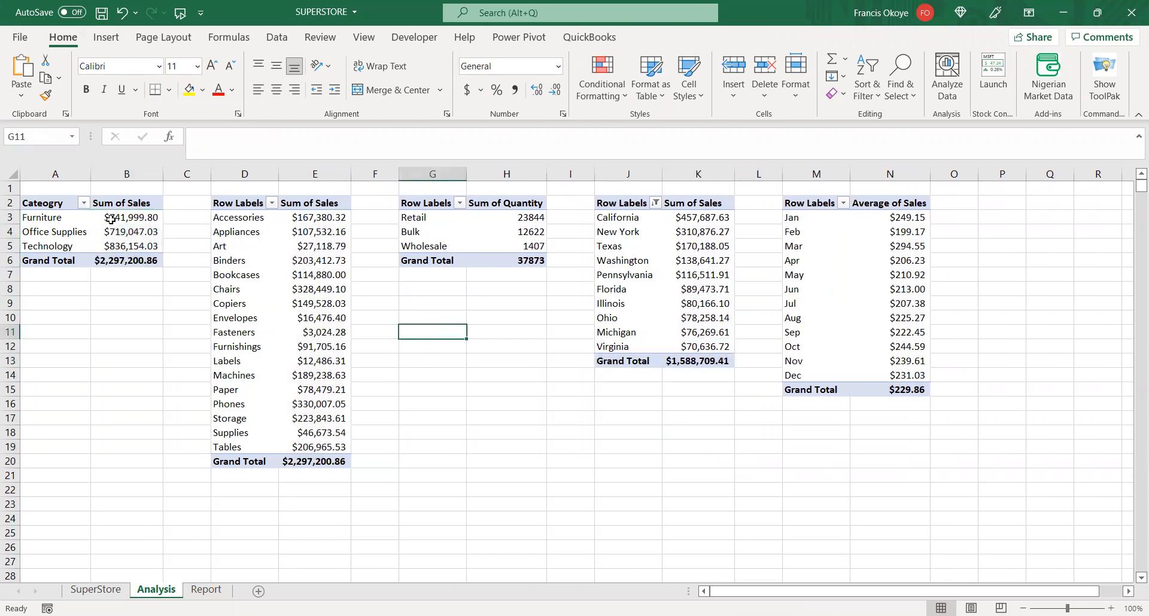
pyautogui.click(422, 371)
pyautogui.click(41, 203)
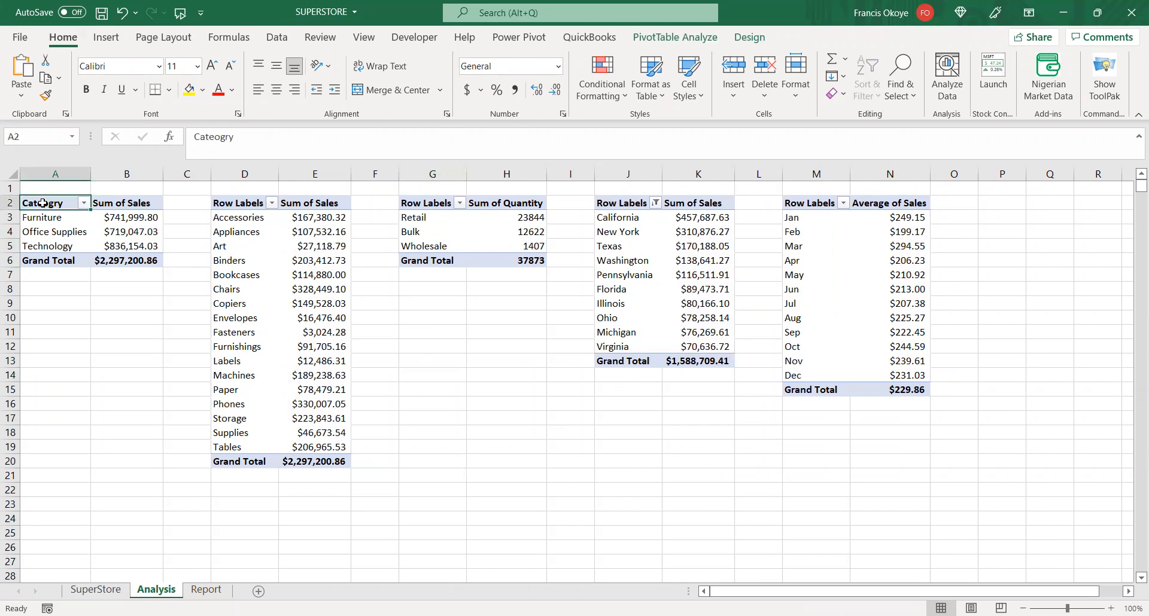
pyautogui.hotkey('shift', 'Right')
pyautogui.hotkey('shift', 'Down')
pyautogui.hotkey('shift', 'Down')
pyautogui.hotkey('shift', 'Down')
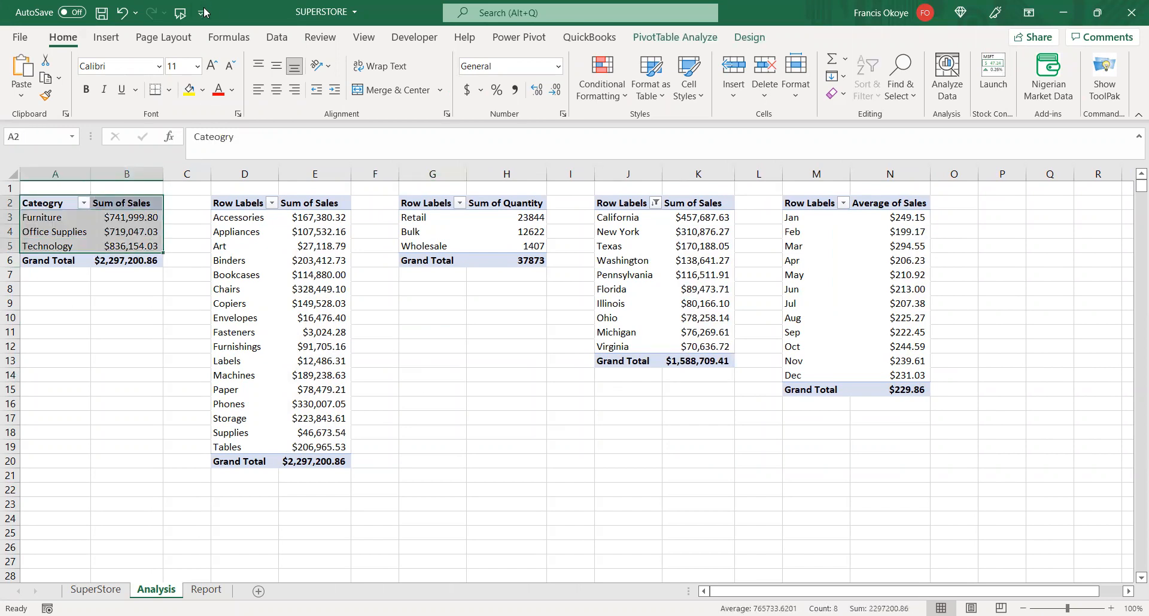
# - Rename the value header in B2 of the category PivotTable as "Total Sales"
pyautogui.click(115, 203)
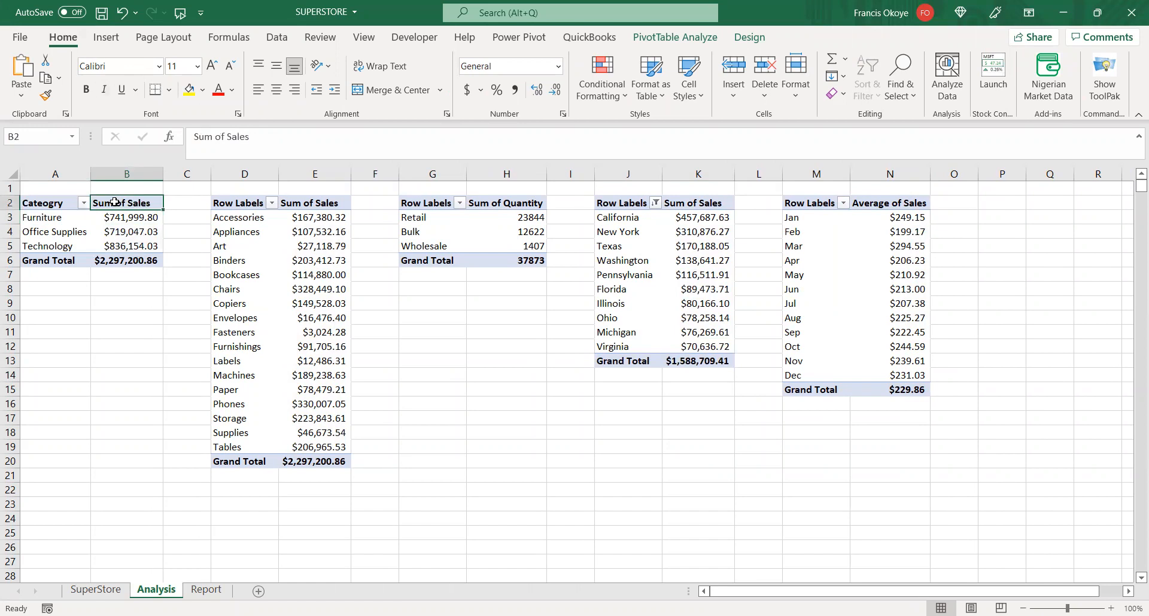
pyautogui.write('Total Sales')
pyautogui.press('Return')
# - Select the category PivotTable range A2:B5, leaving out the Grand Total row
pyautogui.click(60, 204)
pyautogui.hotkey('shift', 'Right')
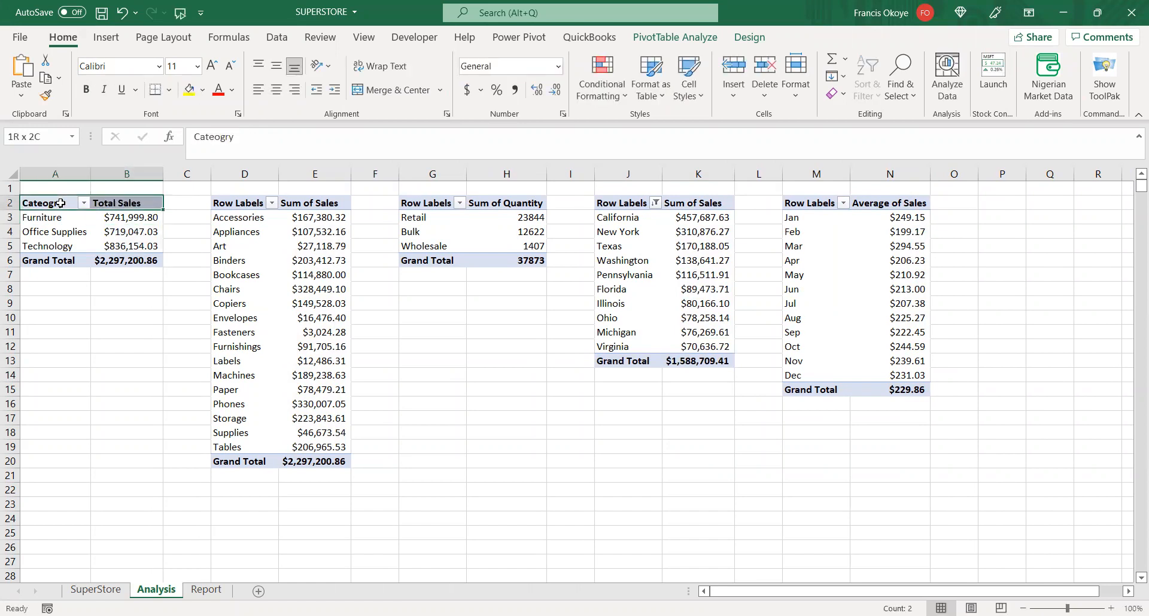
pyautogui.hotkey('shift', 'Down')
pyautogui.hotkey('shift', 'Down')
pyautogui.hotkey('shift', 'Down')
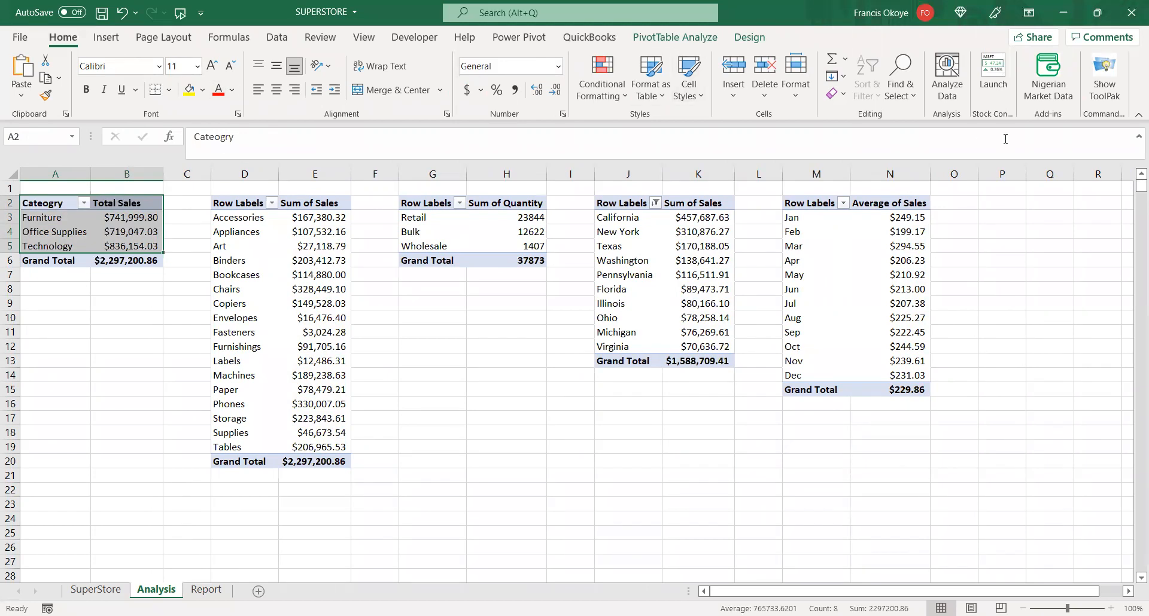
pyautogui.click(989, 202)
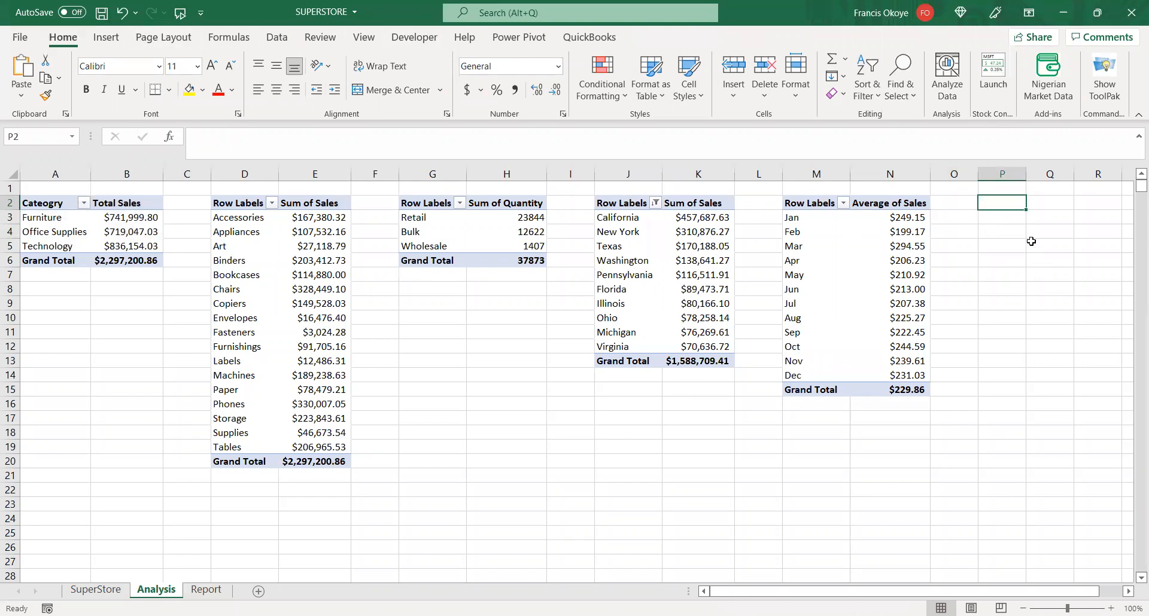
pyautogui.click(996, 228)
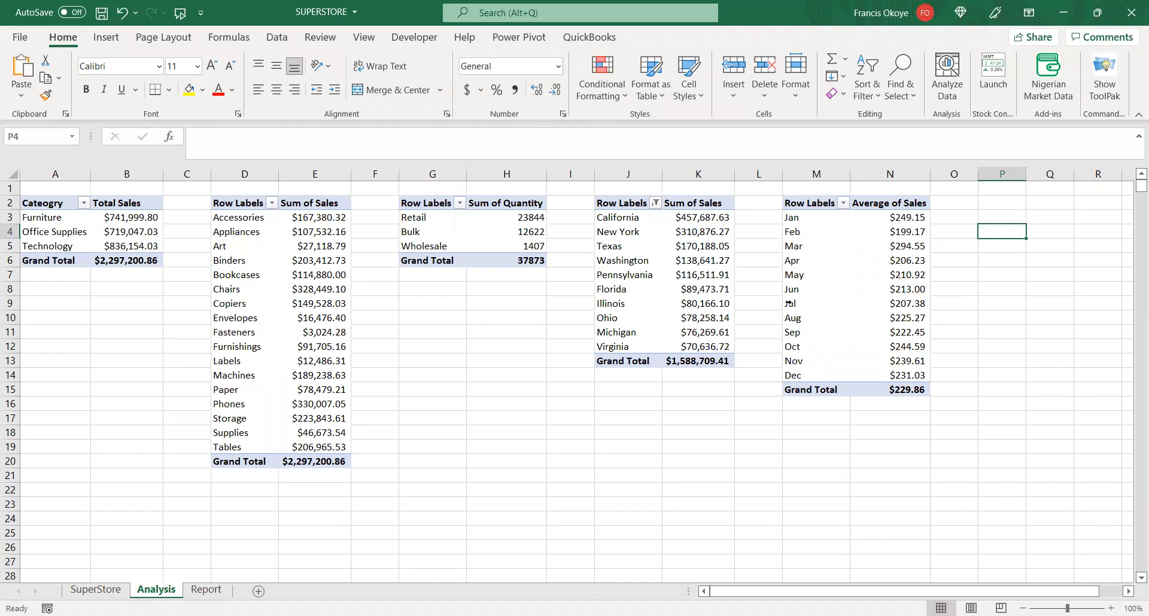
pyautogui.click(106, 37)
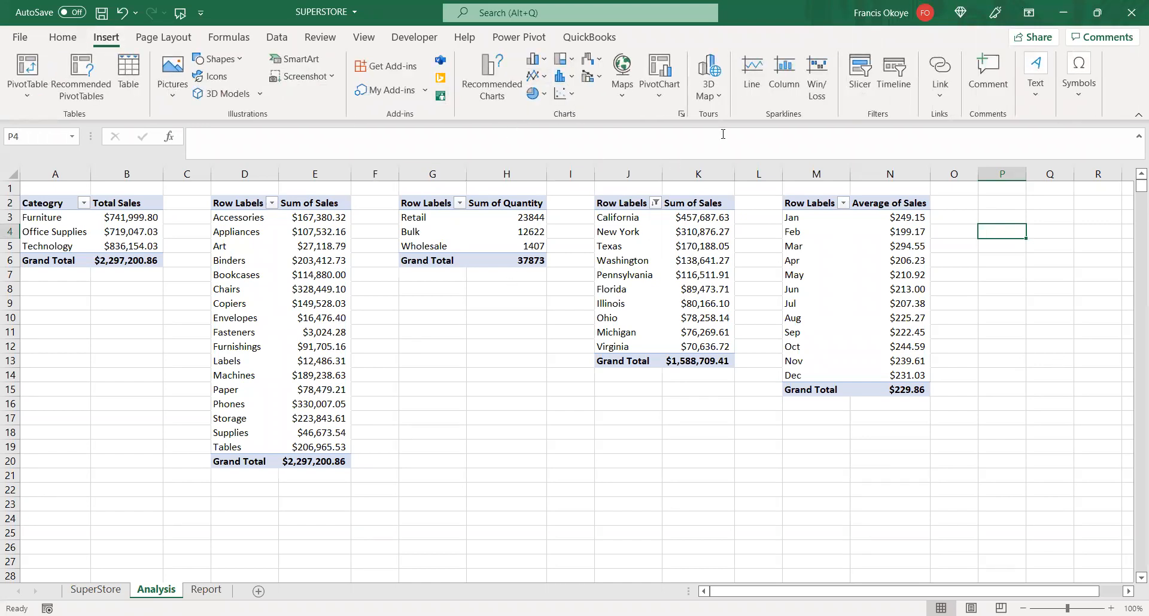
pyautogui.click(681, 115)
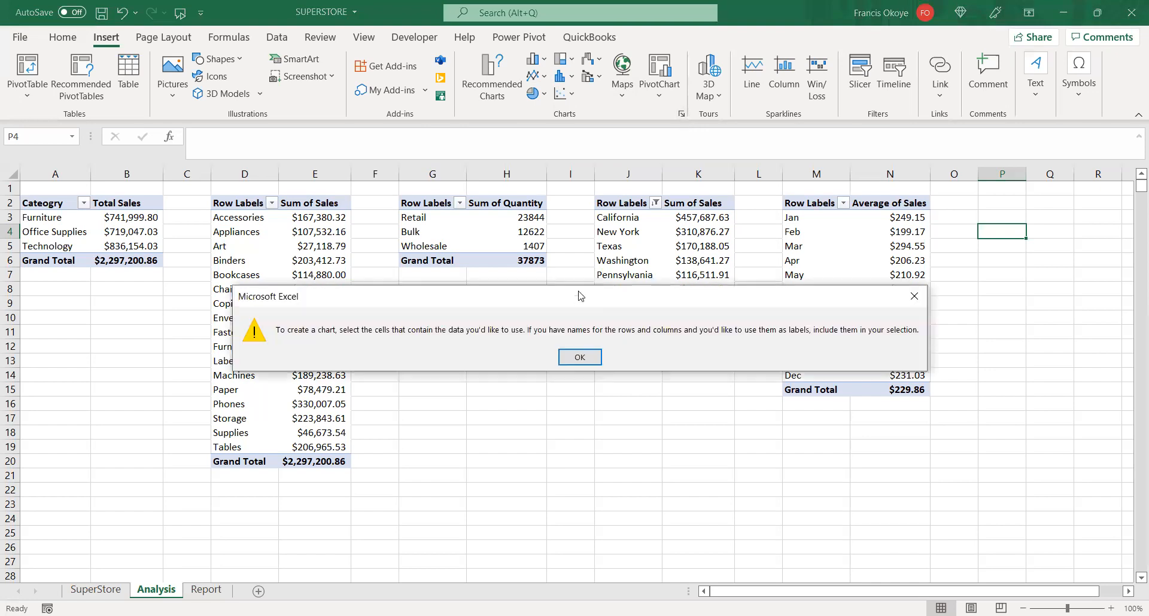
pyautogui.click(579, 358)
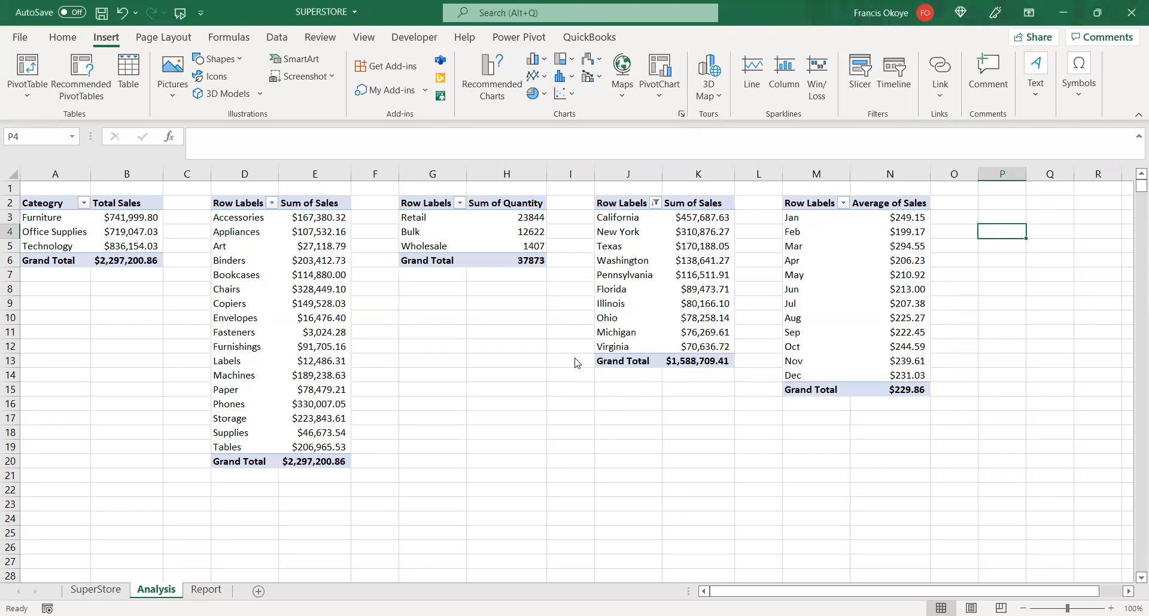
pyautogui.click(682, 116)
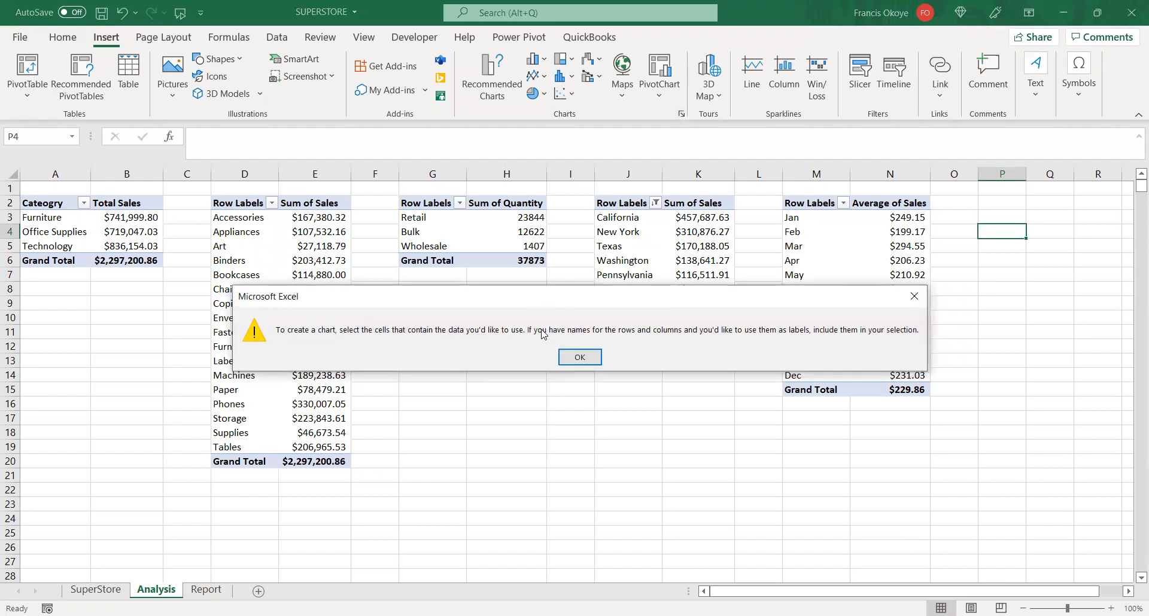
pyautogui.click(579, 358)
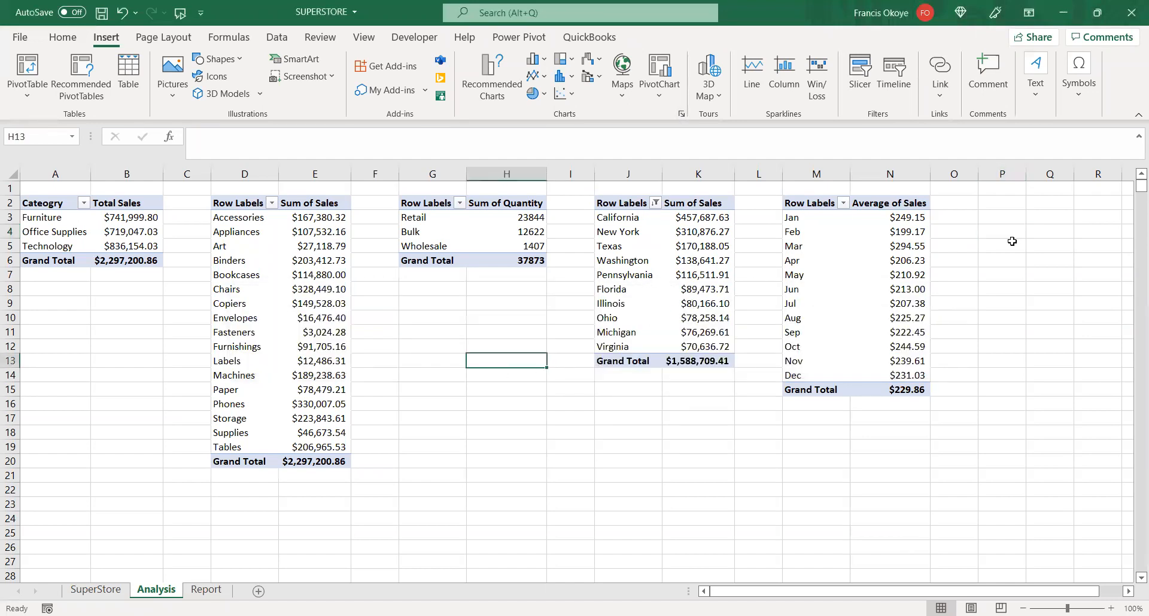
pyautogui.click(1014, 262)
pyautogui.click(449, 403)
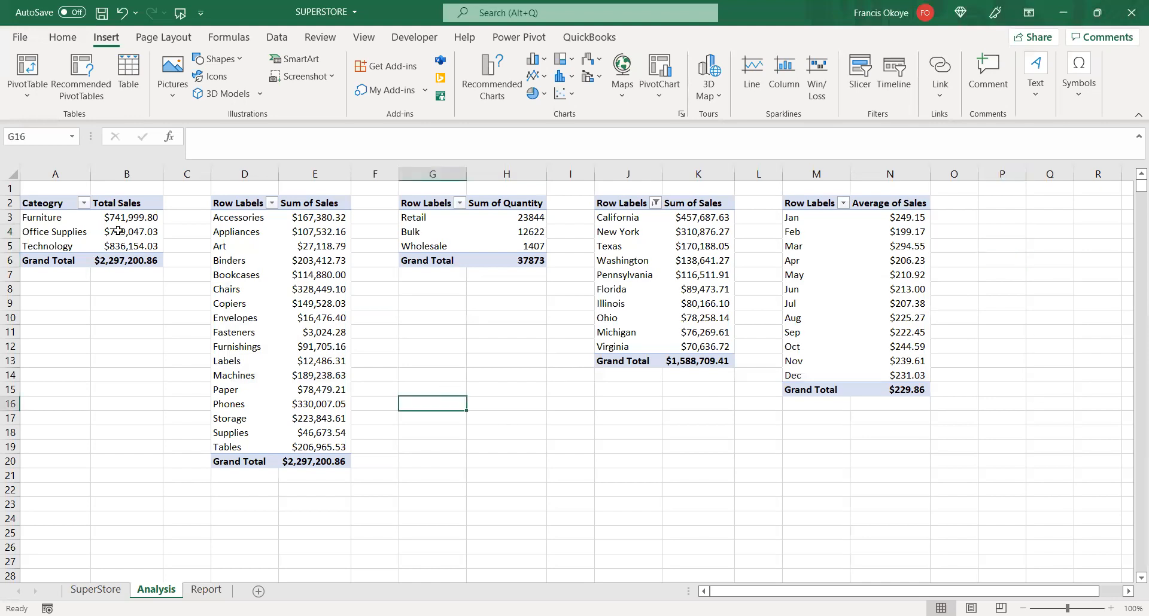
# - Copy the category names from A3:A5 of the category PivotTable into A10:A12
pyautogui.click(61, 208)
pyautogui.click(55, 223)
pyautogui.moveTo(56, 224); pyautogui.dragTo(53, 246)
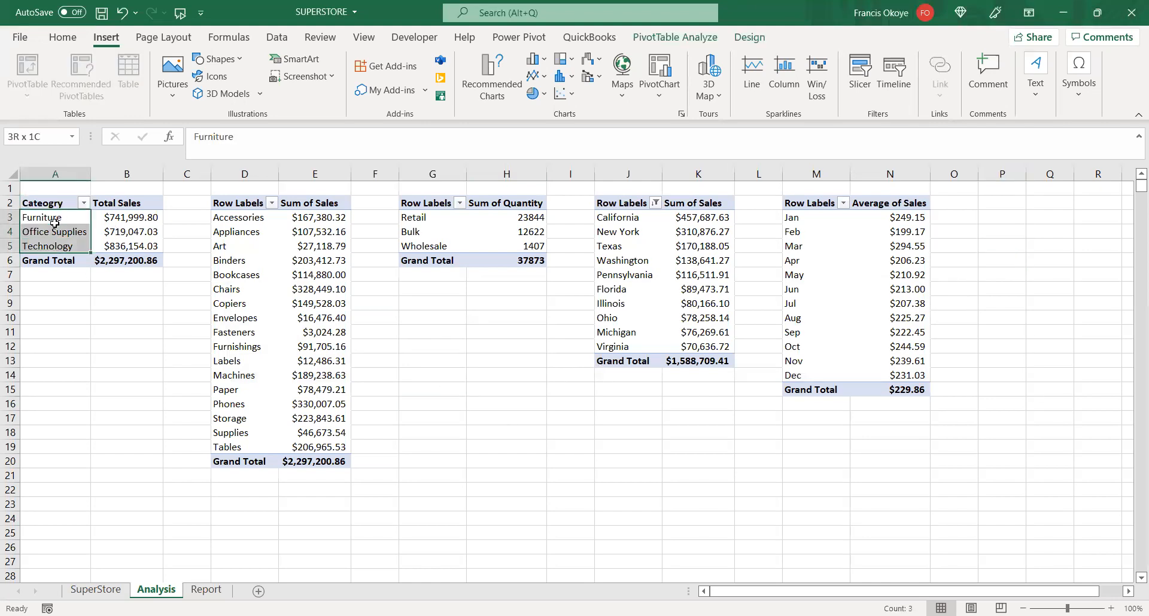
pyautogui.hotkey('ctrl', 'c')
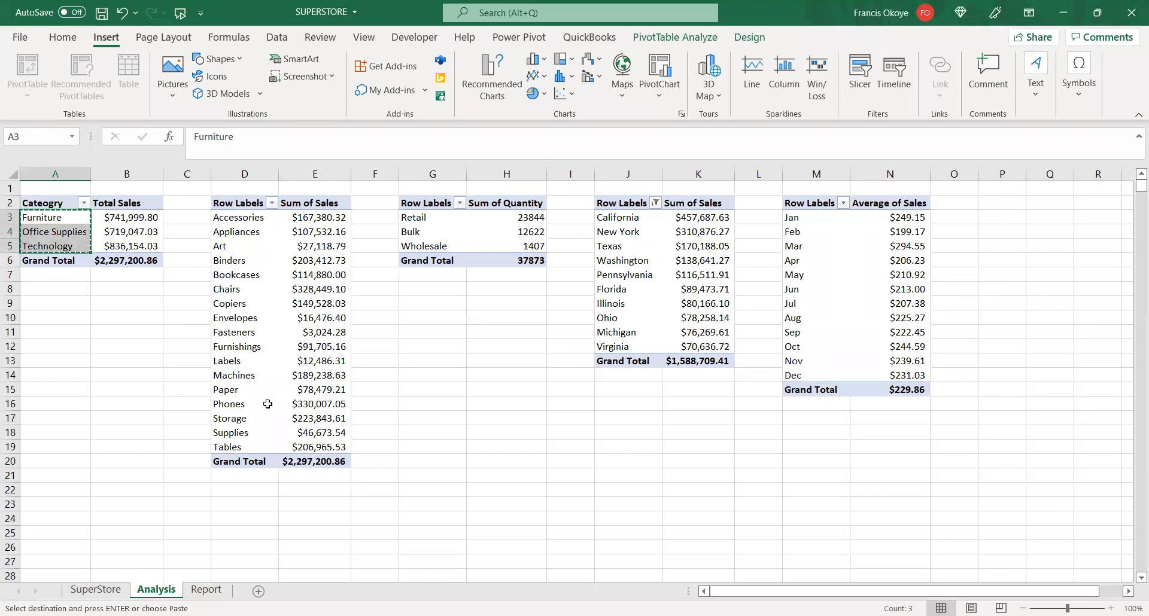
pyautogui.click(56, 313)
pyautogui.hotkey('ctrl', 'v')
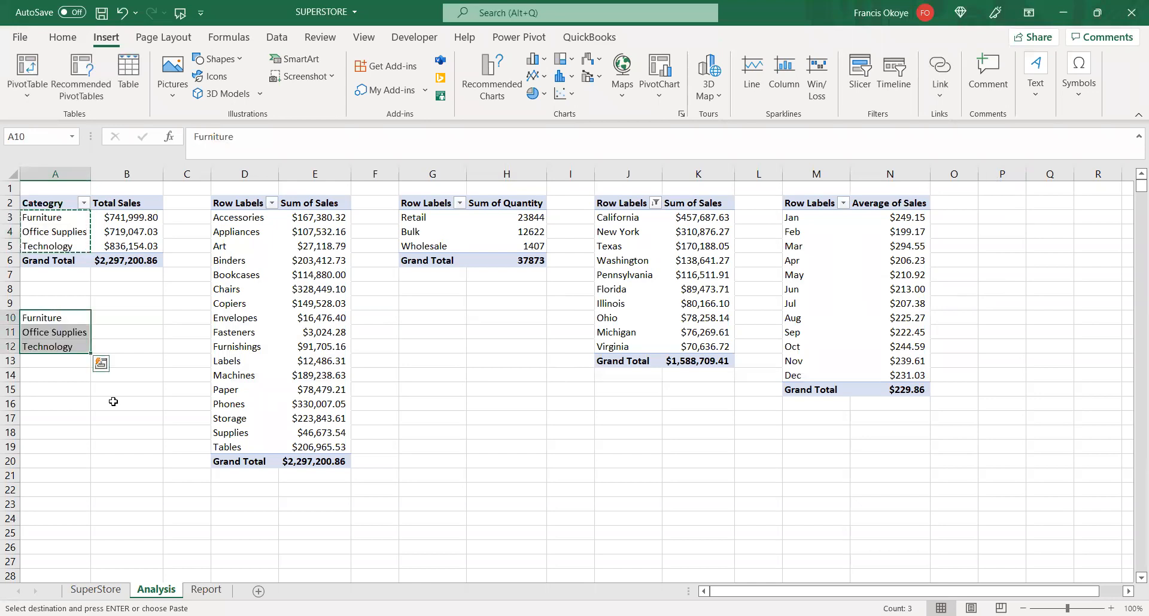
# - Link B10:B12 to the category PivotTable's total sales for Furniture, Office Supplies and Technology
pyautogui.click(106, 312)
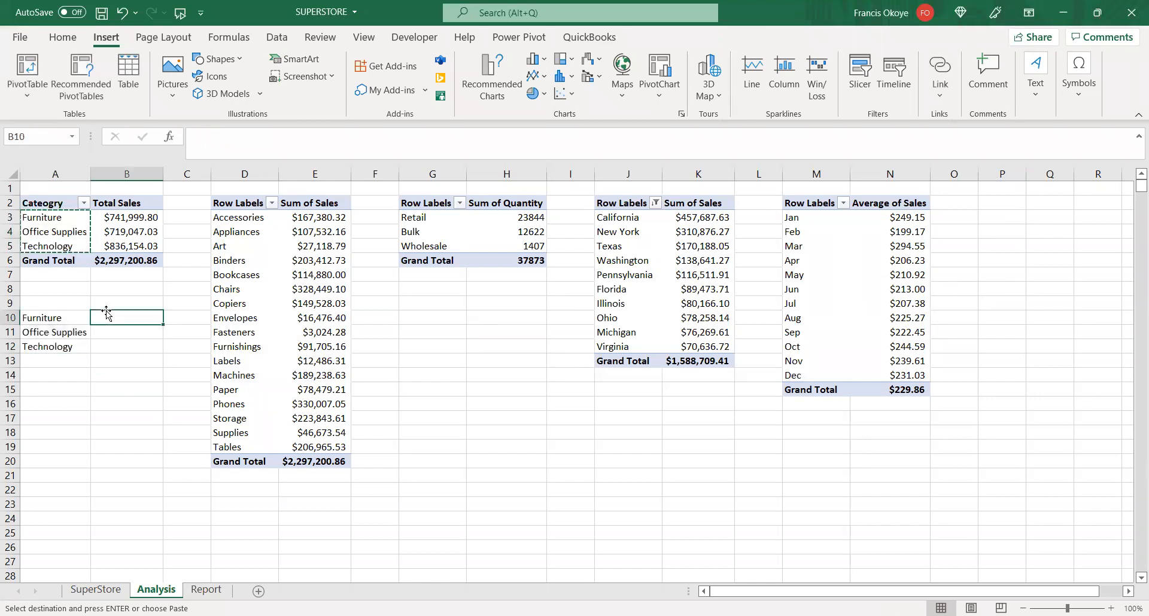
pyautogui.write('=')
pyautogui.click(140, 217)
pyautogui.press('Return')
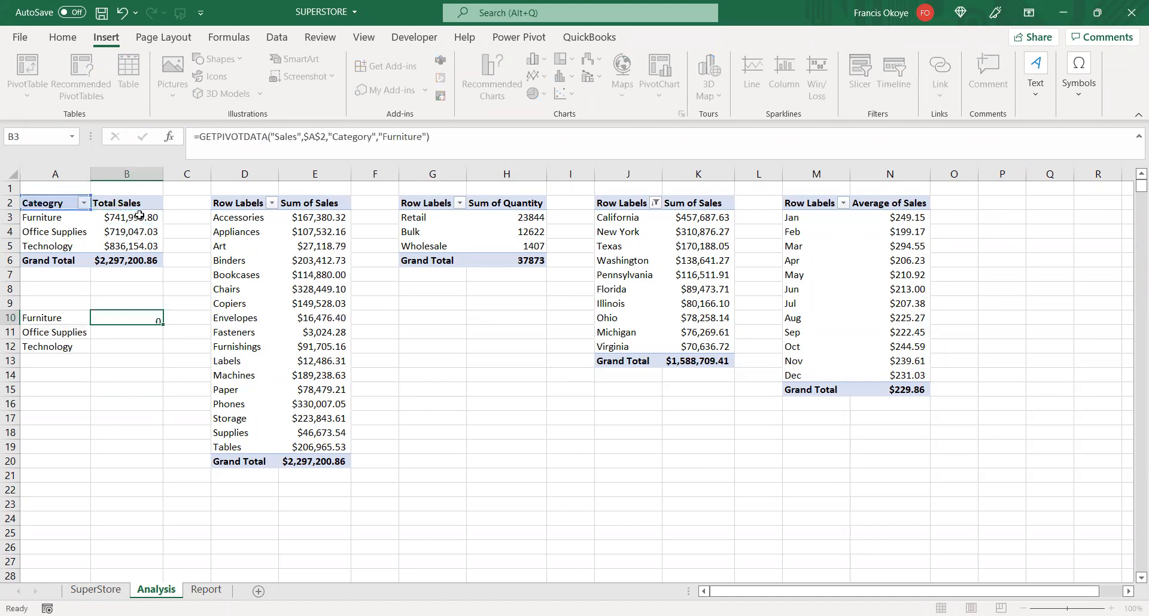
pyautogui.write('=')
pyautogui.click(143, 233)
pyautogui.press('Return')
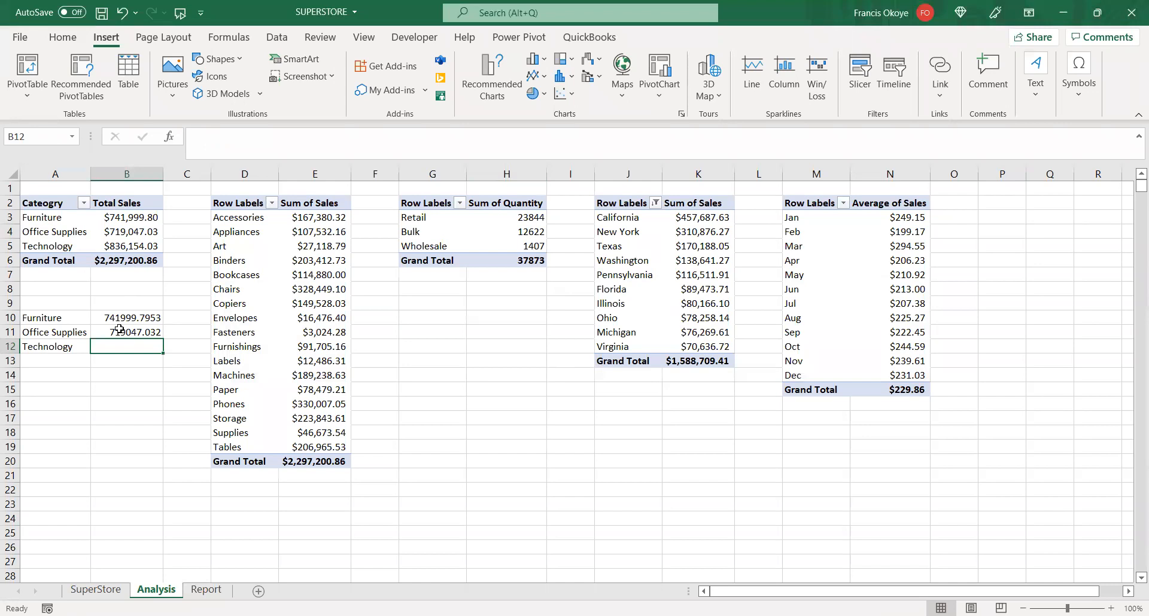
pyautogui.write('=')
pyautogui.click(128, 246)
pyautogui.press('Return')
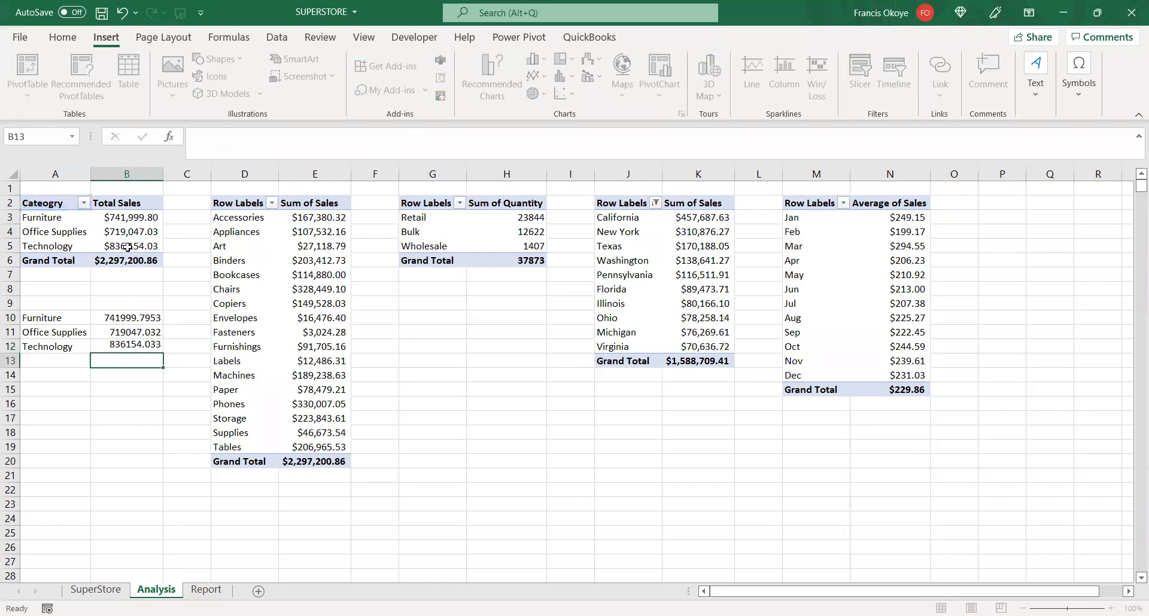
# - Try filling the Furniture sales formula from B10 down to B12, and undo the fill
pyautogui.click(141, 328)
pyautogui.click(144, 321)
pyautogui.moveTo(162, 325); pyautogui.dragTo(151, 346)
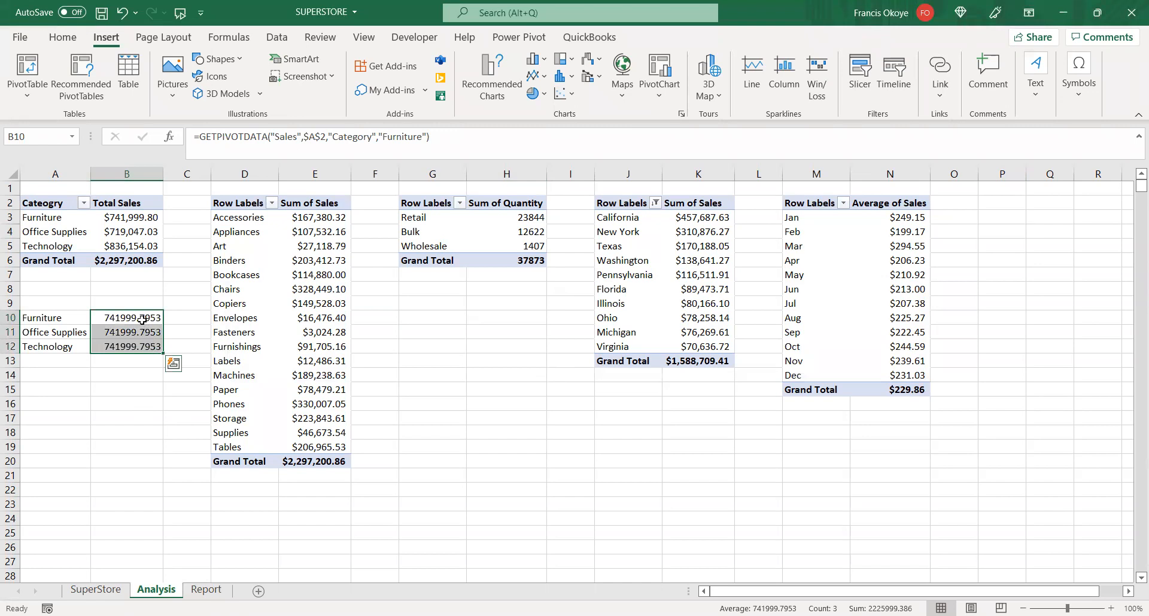
pyautogui.hotkey('ctrl', 'z')
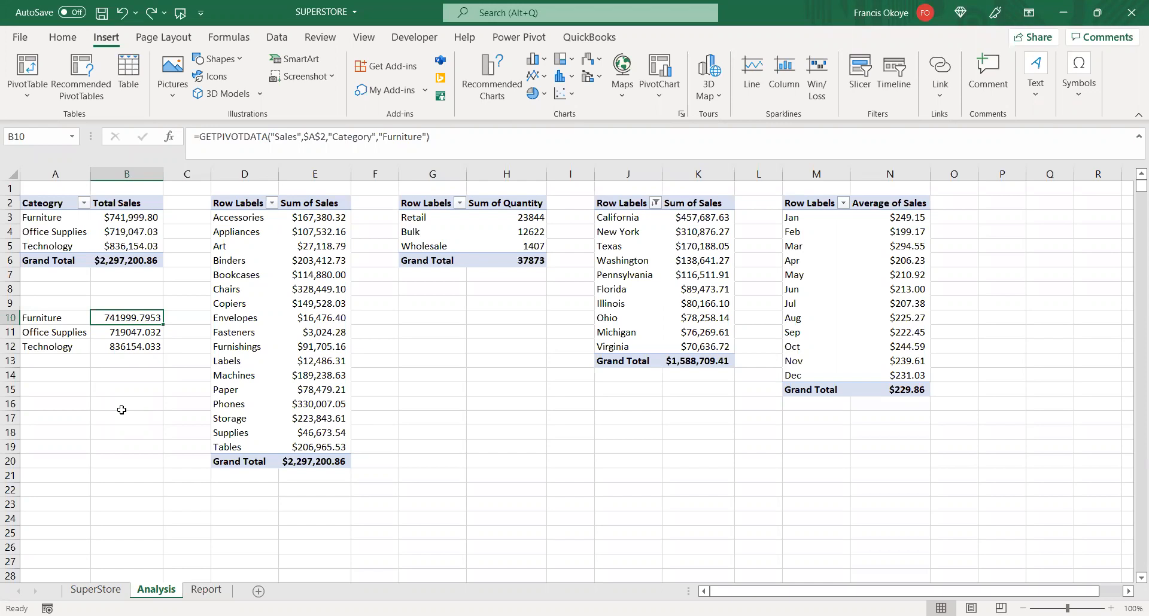
# - Delete the linked category names and sales in A10:B12
pyautogui.click(519, 400)
pyautogui.click(155, 333)
pyautogui.click(89, 318)
pyautogui.click(120, 318)
pyautogui.click(137, 386)
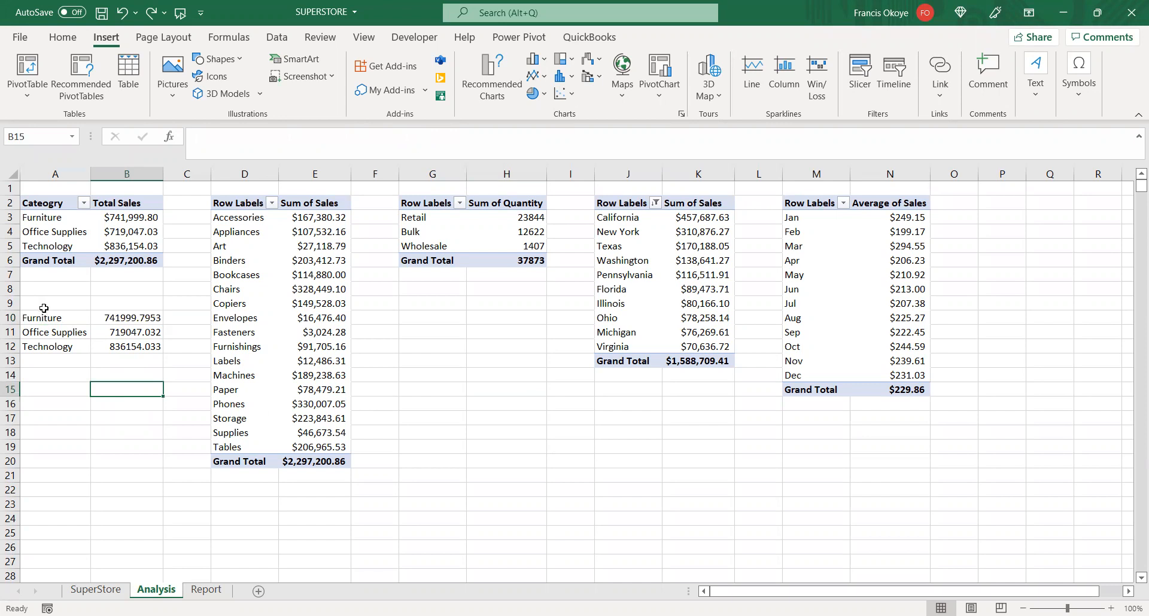
pyautogui.click(43, 307)
pyautogui.moveTo(46, 316); pyautogui.dragTo(130, 347)
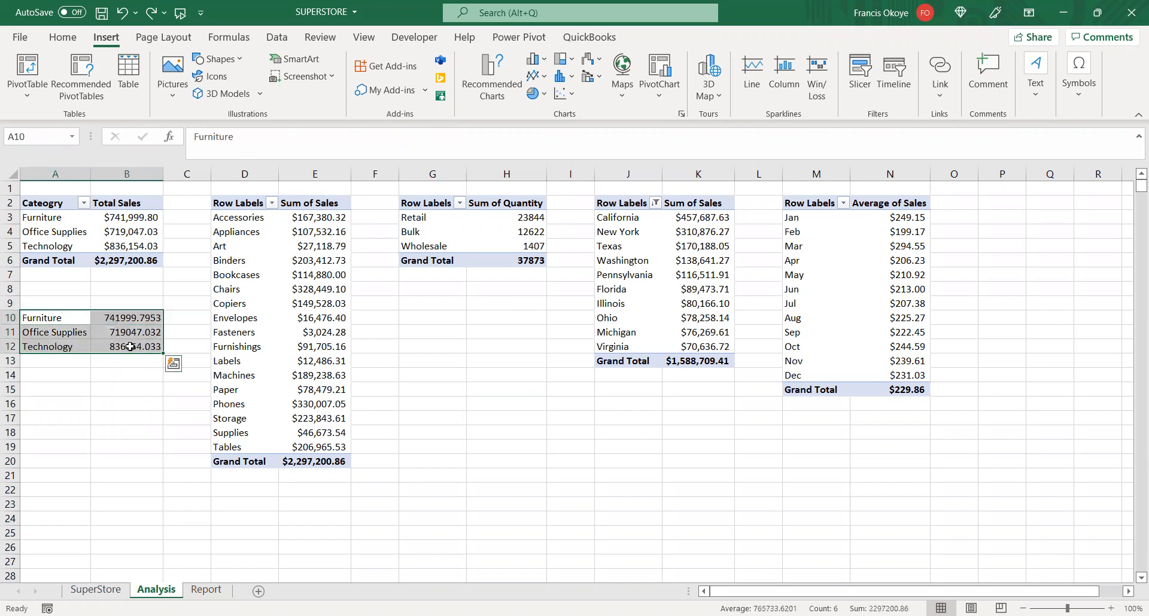
pyautogui.click(137, 318)
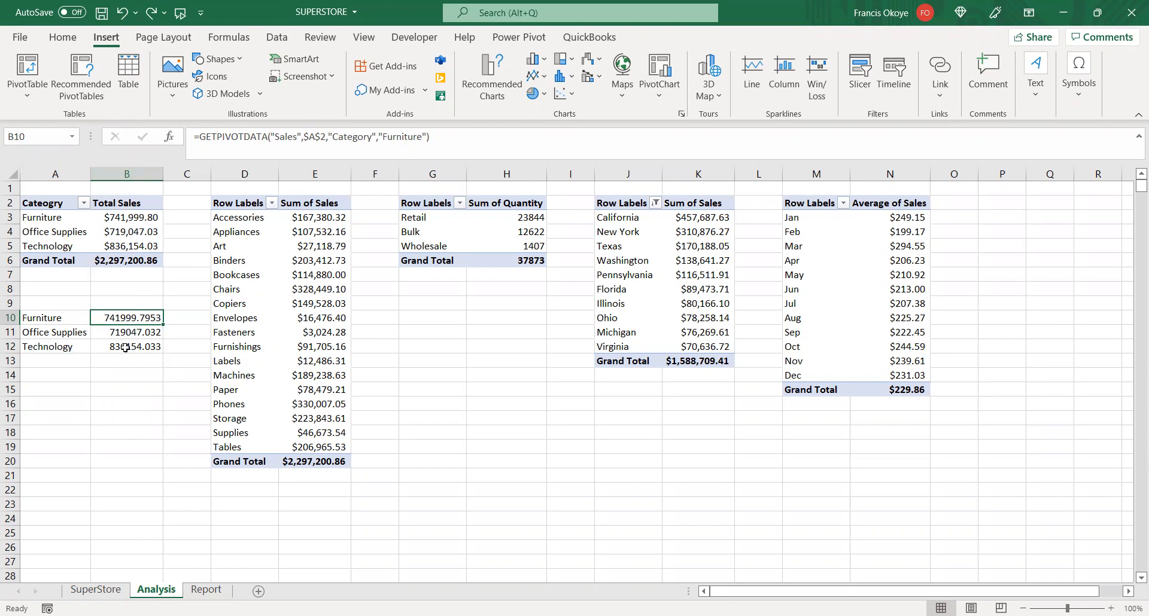
pyautogui.moveTo(41, 316); pyautogui.dragTo(159, 357)
pyautogui.press('Delete')
pyautogui.click(158, 358)
pyautogui.click(120, 241)
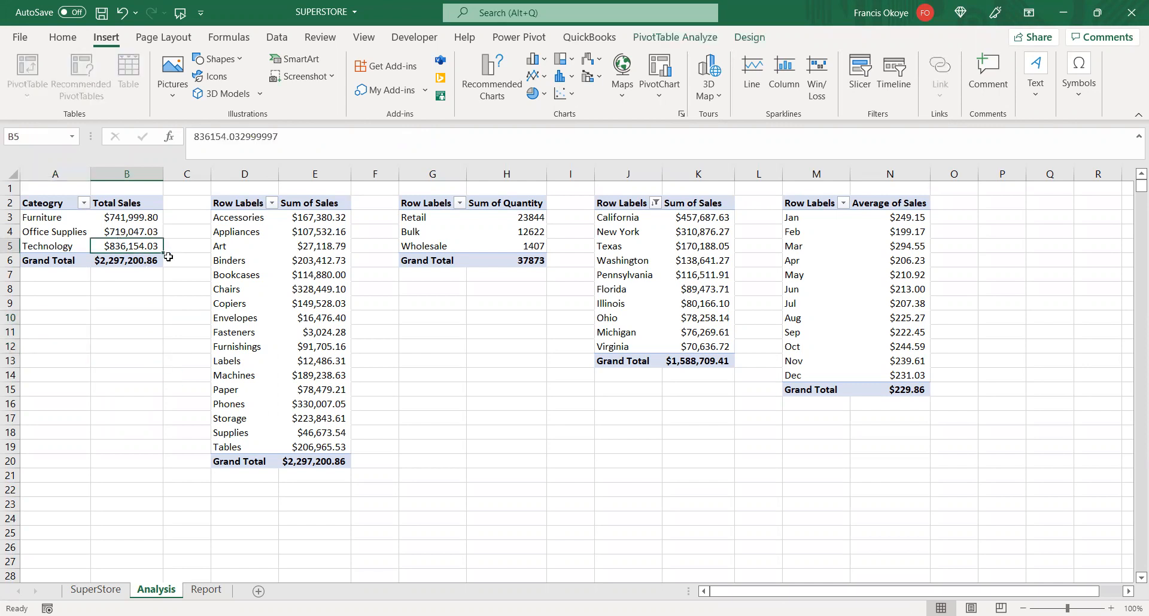
# - Rename the sub-category PivotTable headers in D2 and E2 as "Category" and "Total Sales"
pyautogui.click(233, 203)
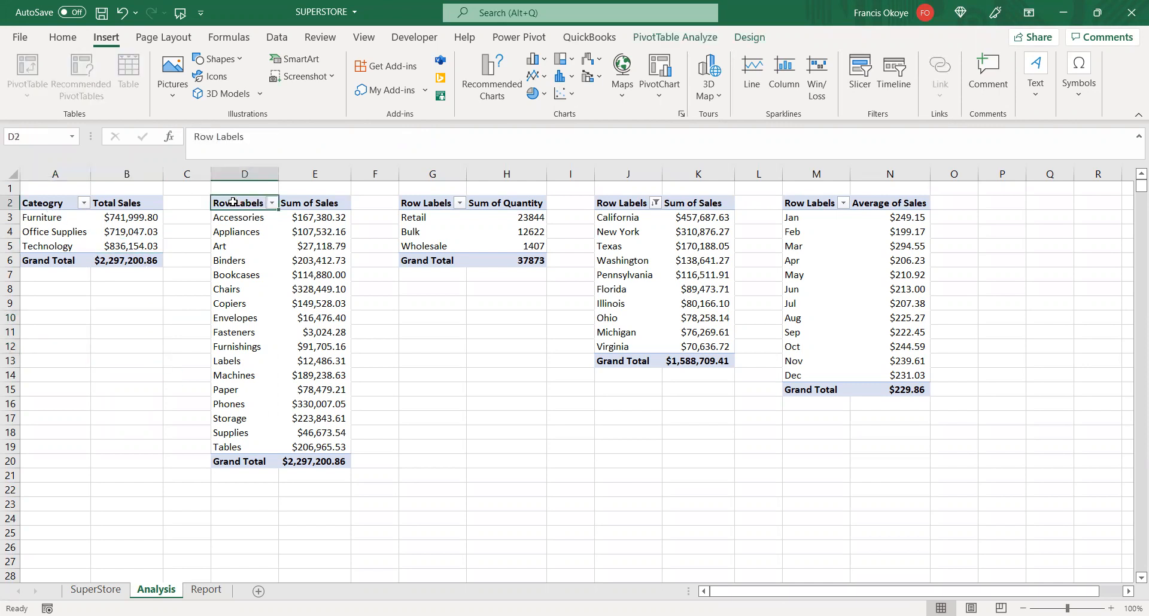
pyautogui.write('Category')
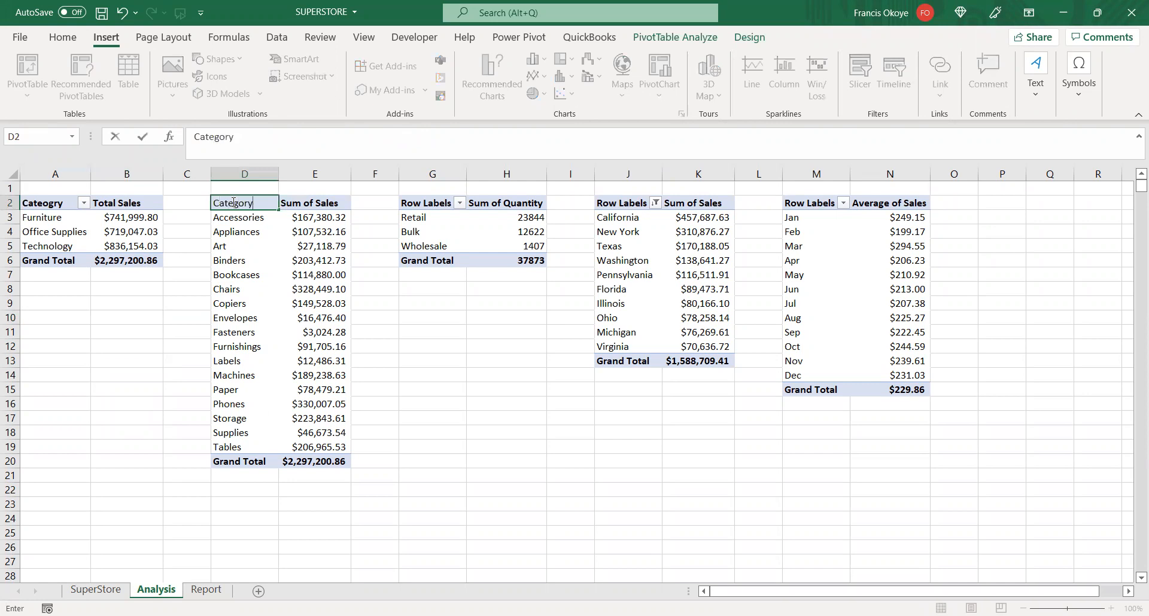
pyautogui.press('Tab')
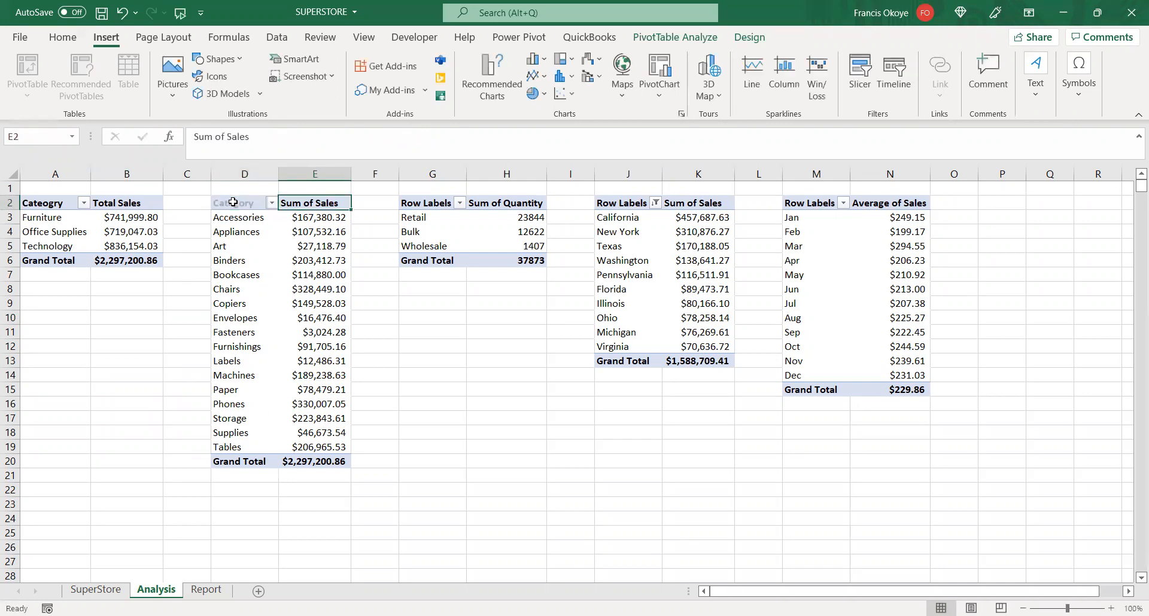
pyautogui.write('Total Sales')
pyautogui.press('Return')
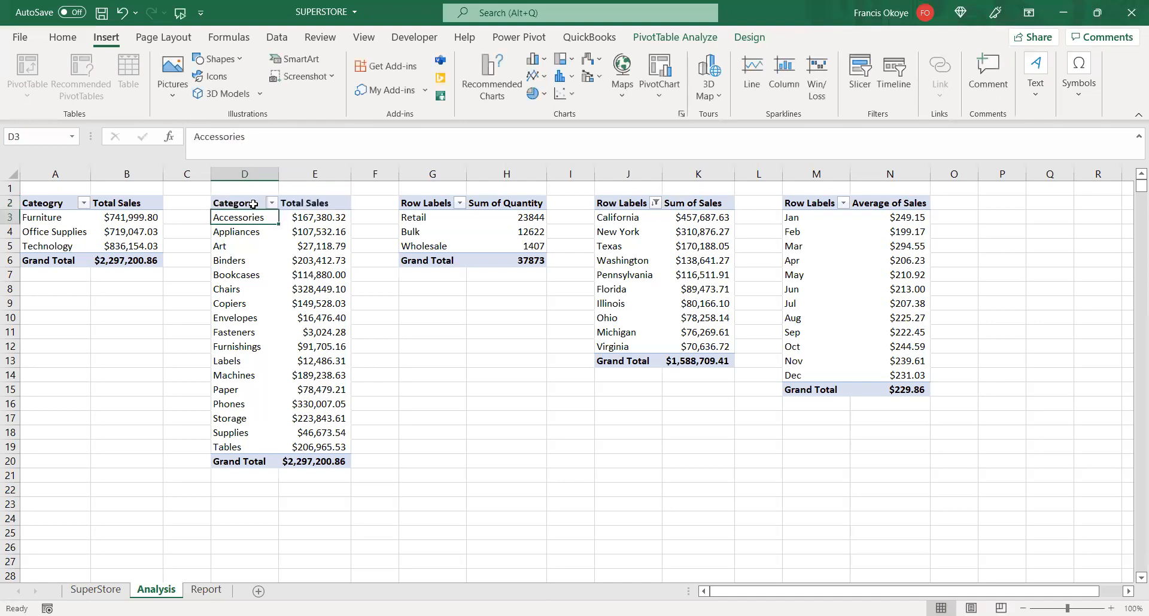
# - Rename the quantity group PivotTable headers in G2 and H2 as "Sales" and "Total Quantity"
pyautogui.click(426, 205)
pyautogui.write('P')
pyautogui.press('BackSpace')
pyautogui.write('s')
pyautogui.press('BackSpace')
pyautogui.press('BackSpace')
pyautogui.press('BackSpace')
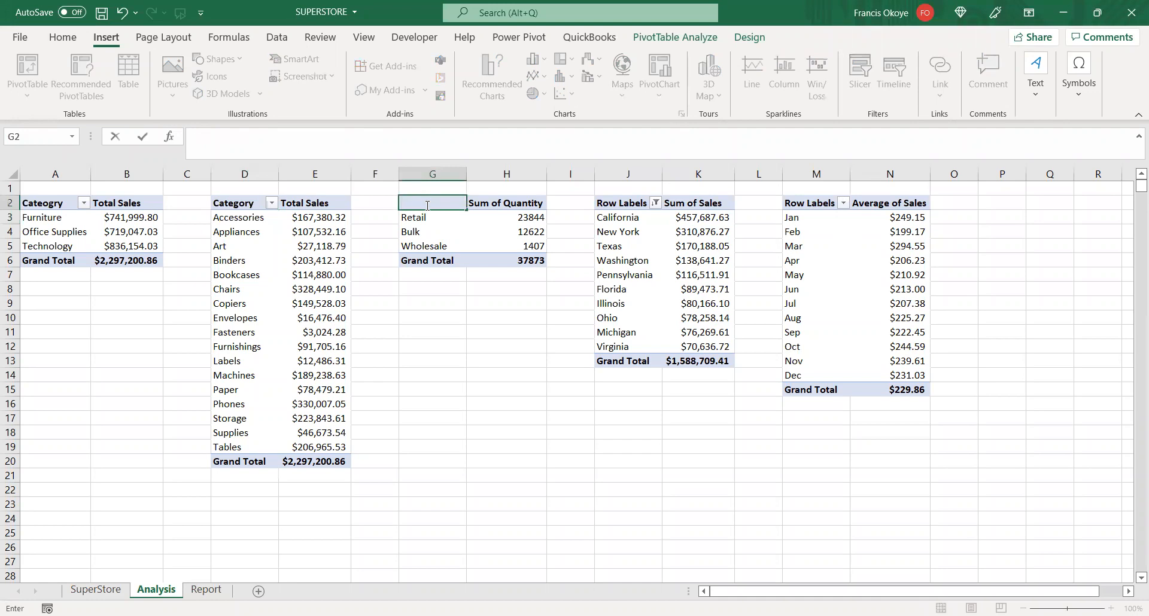
pyautogui.write('Sales')
pyautogui.press('Tab')
pyautogui.write('Qua')
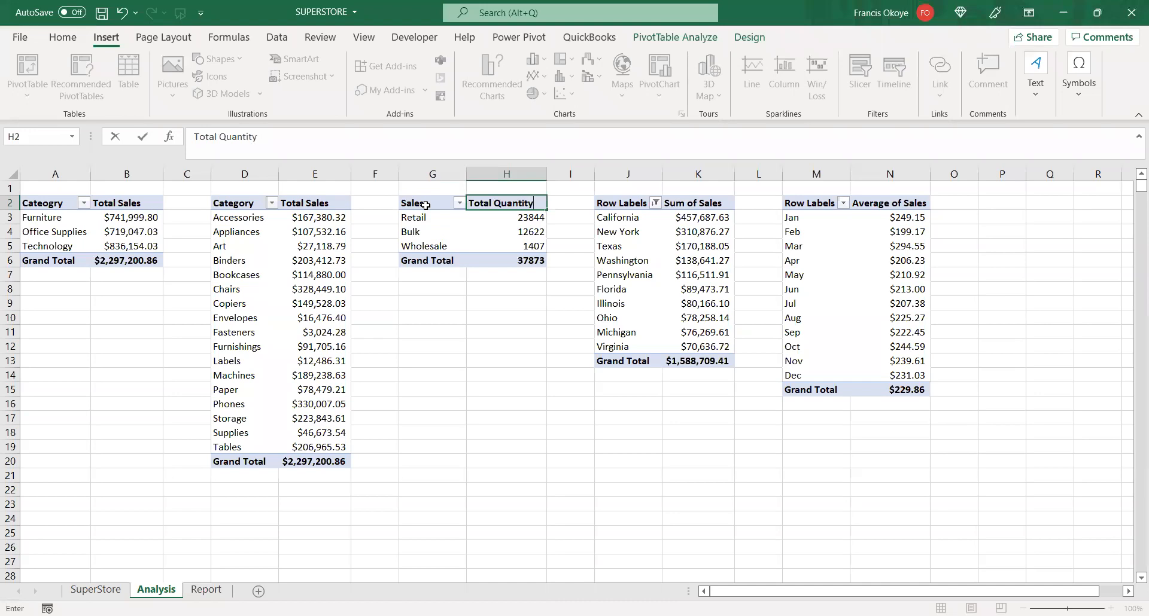
# - Rename the top 10 states PivotTable headers in J2 and K2 as "States" and "Total Sales"
pyautogui.doubleClick(630, 205)
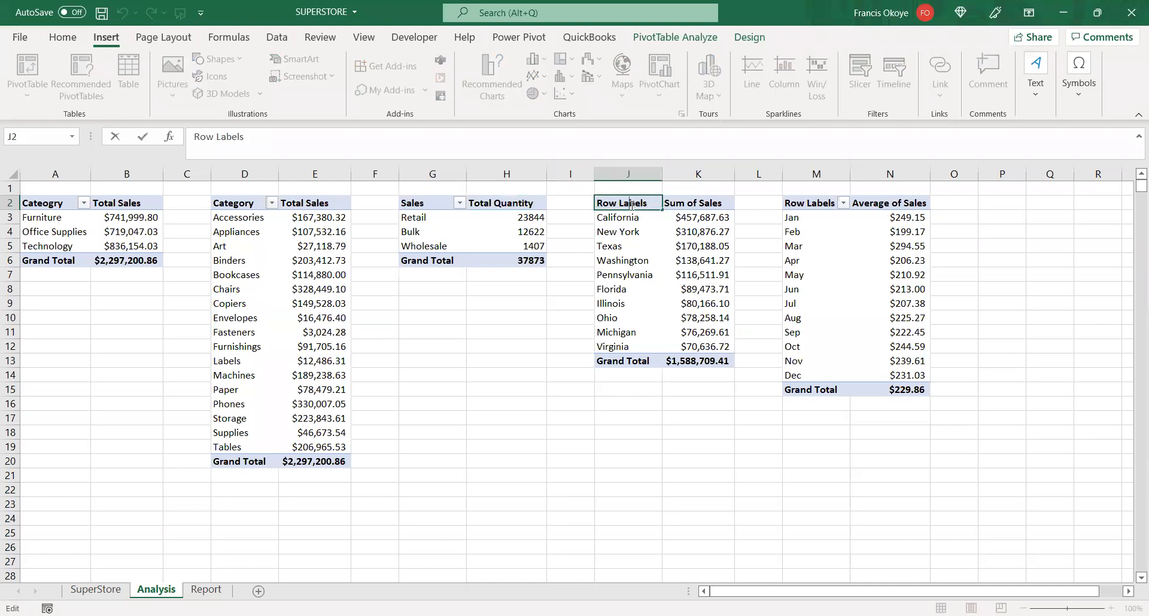
pyautogui.write('St')
pyautogui.tripleClick(632, 205)
pyautogui.write('States')
pyautogui.press('Tab')
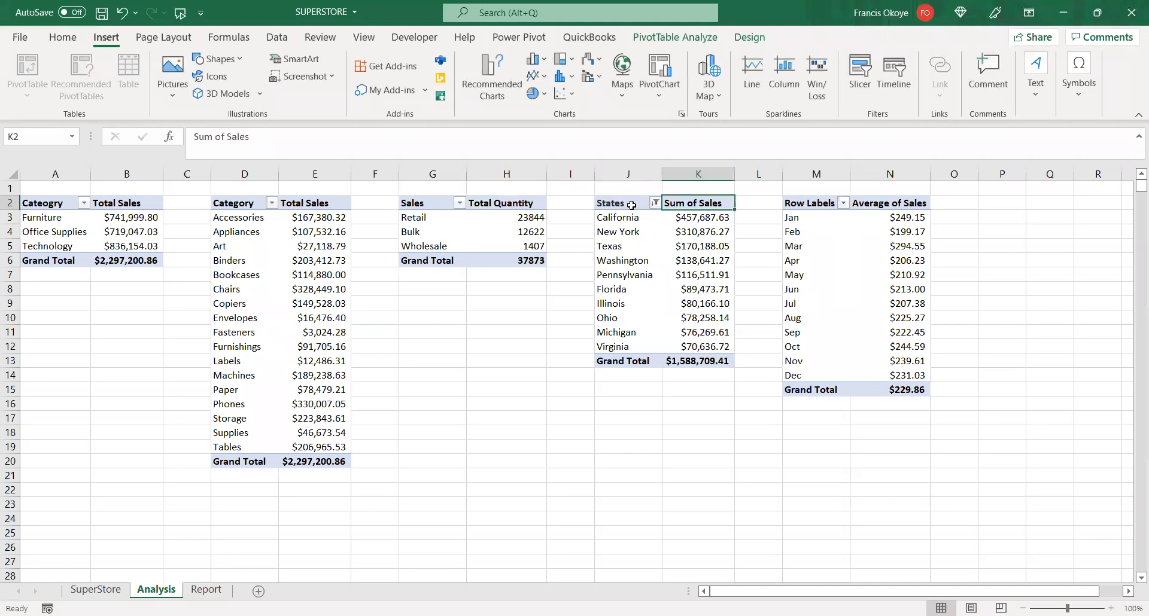
pyautogui.write('Total')
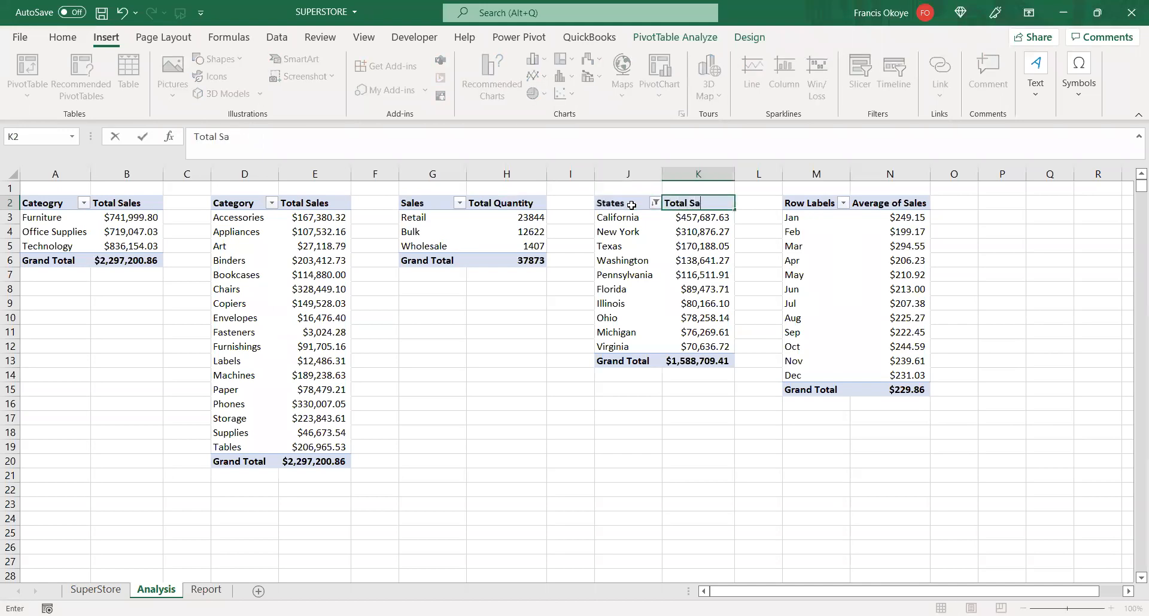
pyautogui.press('Return')
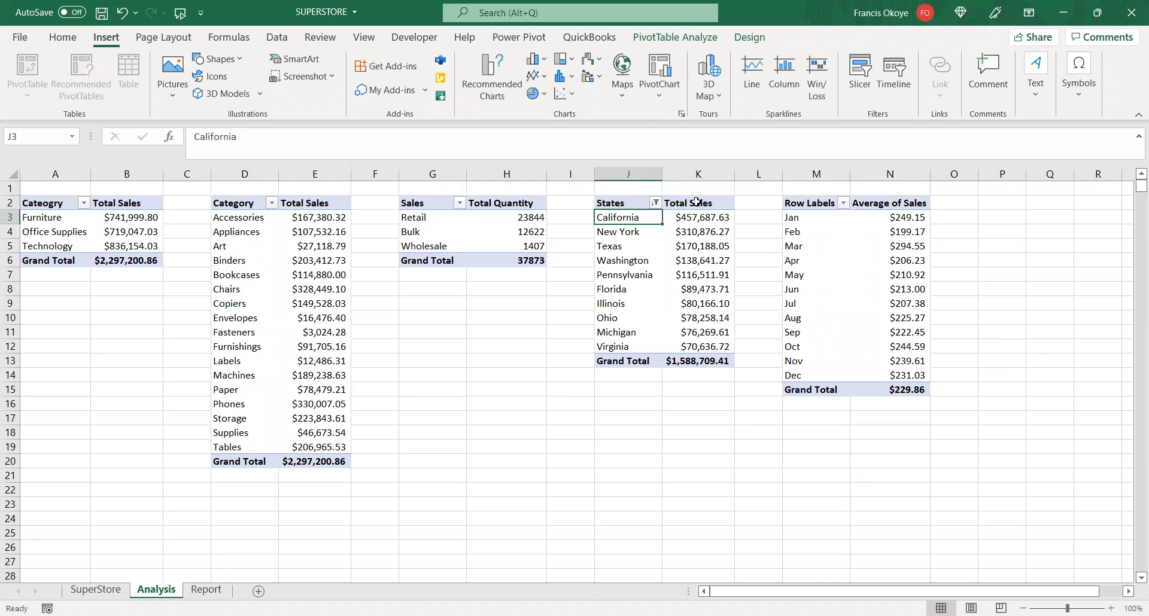
# - Rename the monthly PivotTable headers in M2 and N2 as "Month" and "Average Sales"
pyautogui.click(793, 203)
pyautogui.write('MO')
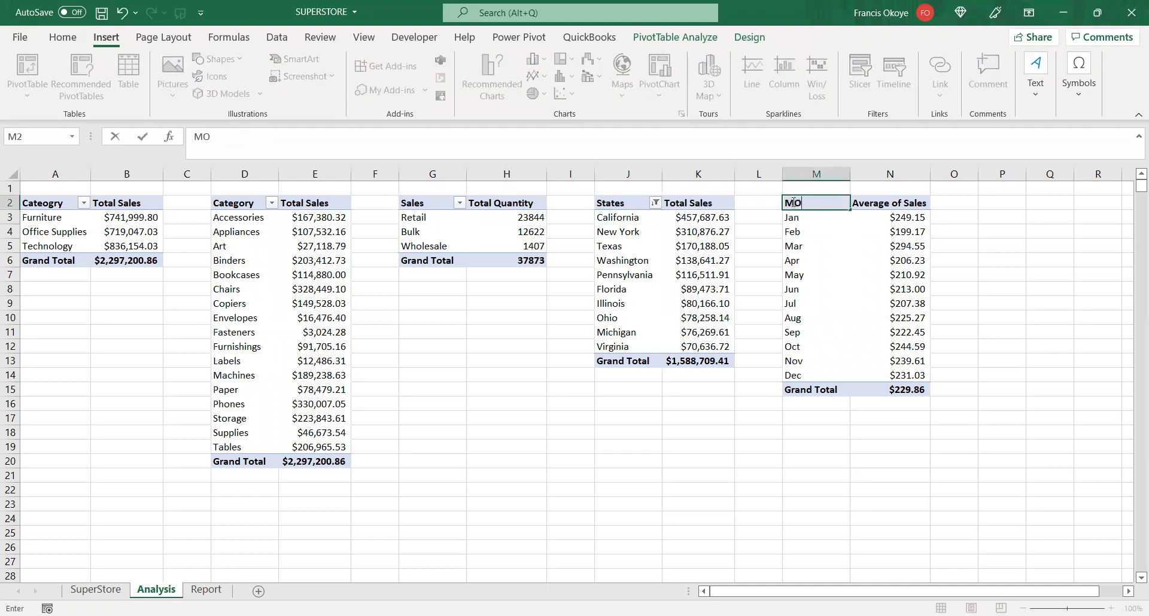
pyautogui.write('nth')
pyautogui.press('Tab')
pyautogui.write('Ave')
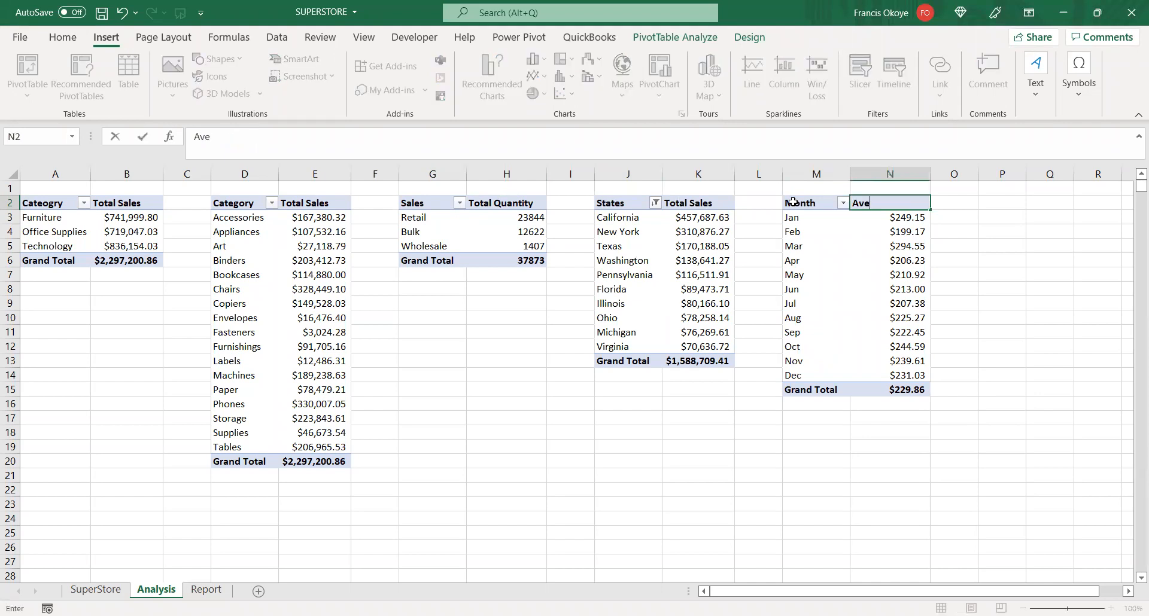
pyautogui.write('rage Sales')
pyautogui.press('Return')
pyautogui.click(1071, 442)
pyautogui.click(688, 459)
pyautogui.moveTo(649, 408); pyautogui.dragTo(640, 414)
pyautogui.click(313, 318)
pyautogui.click(144, 292)
# - Insert a clustered column PivotChart from the category sales in A2:B5 and place it below the category PivotTable, starting around row 12
pyautogui.click(64, 210)
pyautogui.moveTo(57, 203); pyautogui.dragTo(122, 246)
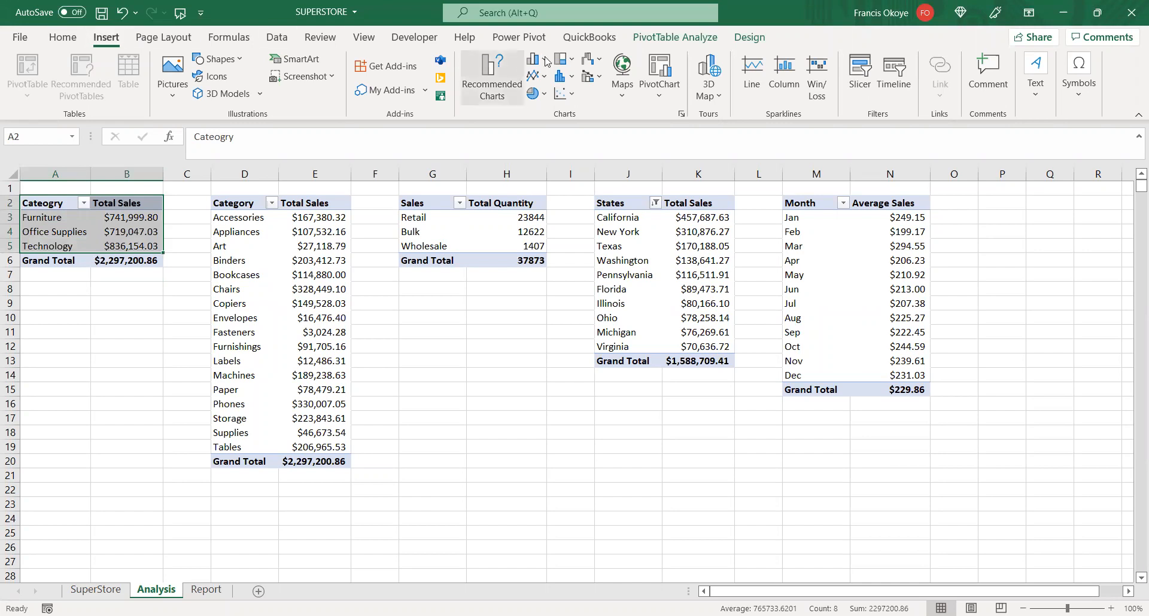
pyautogui.click(547, 110)
pyautogui.moveTo(610, 288); pyautogui.dragTo(233, 359)
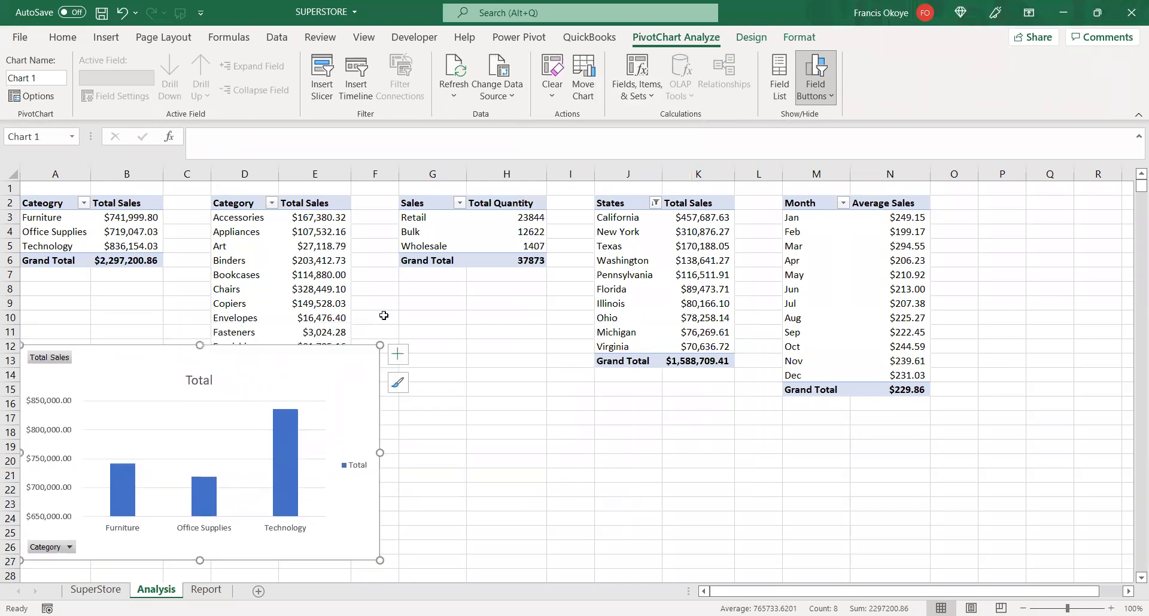
pyautogui.click(252, 205)
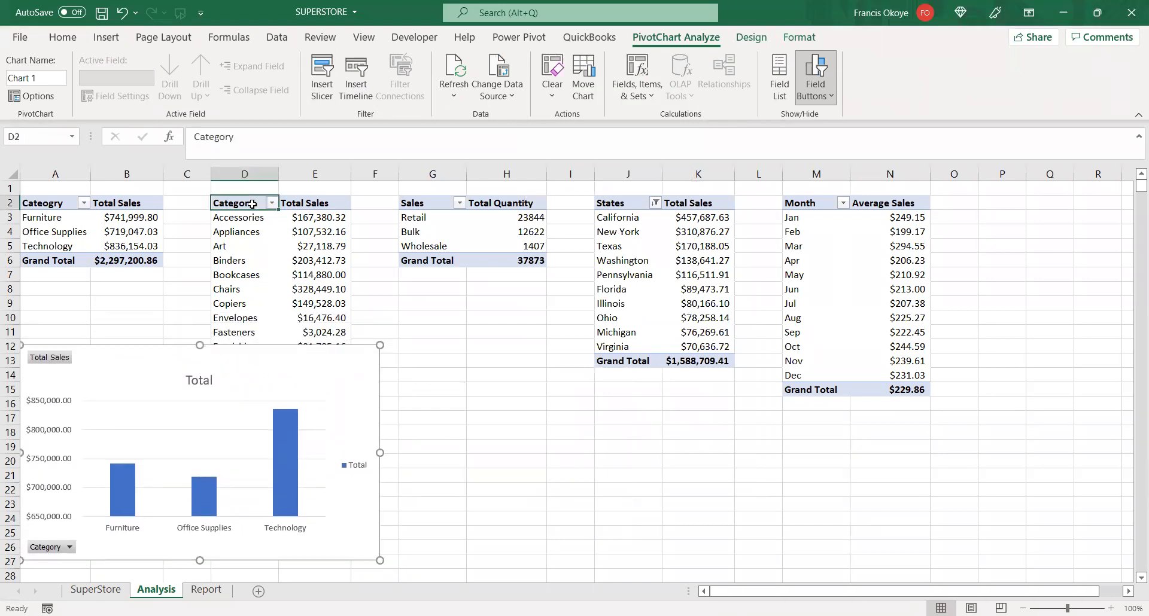
pyautogui.hotkey('shift', 'Right')
pyautogui.hotkey('ctrl', 'shift', 'Down')
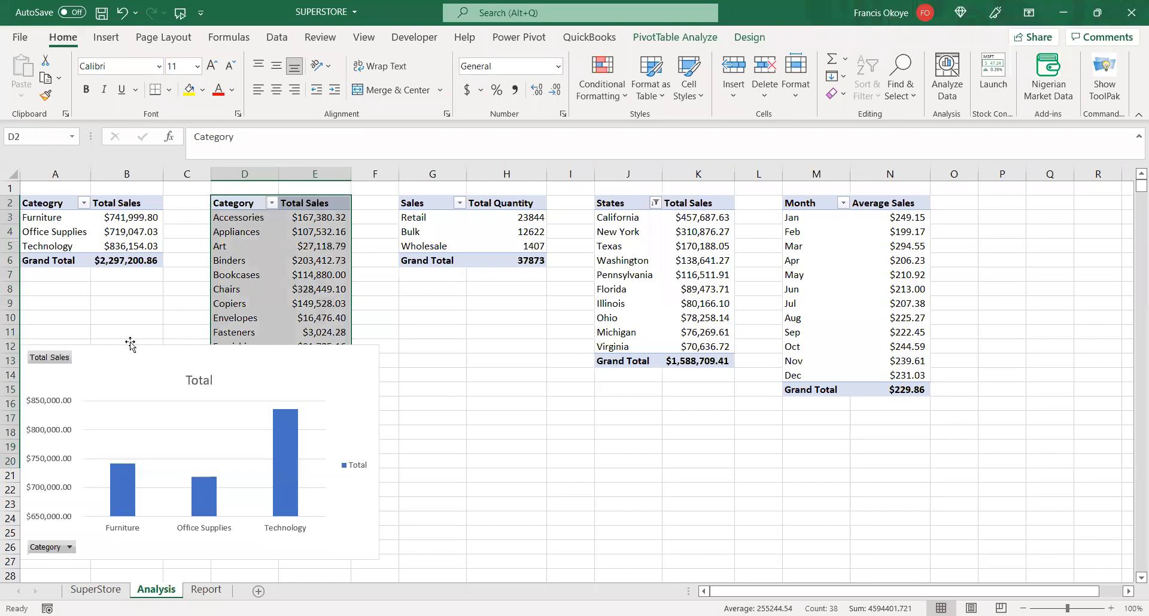
# - Shrink the category PivotChart and move it below the monthly PivotTable, spanning about columns L to P and rows 14 to 27
pyautogui.click(25, 346)
pyautogui.moveTo(22, 346); pyautogui.dragTo(155, 403)
pyautogui.moveTo(329, 409); pyautogui.dragTo(934, 421)
pyautogui.click(989, 490)
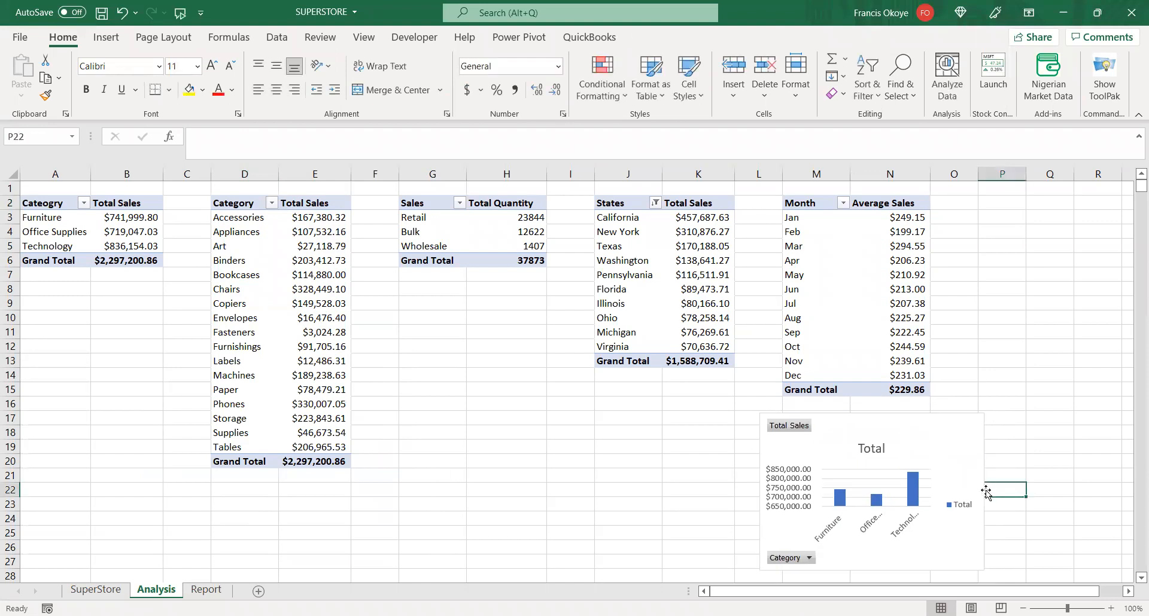
pyautogui.moveTo(982, 494); pyautogui.dragTo(1044, 493)
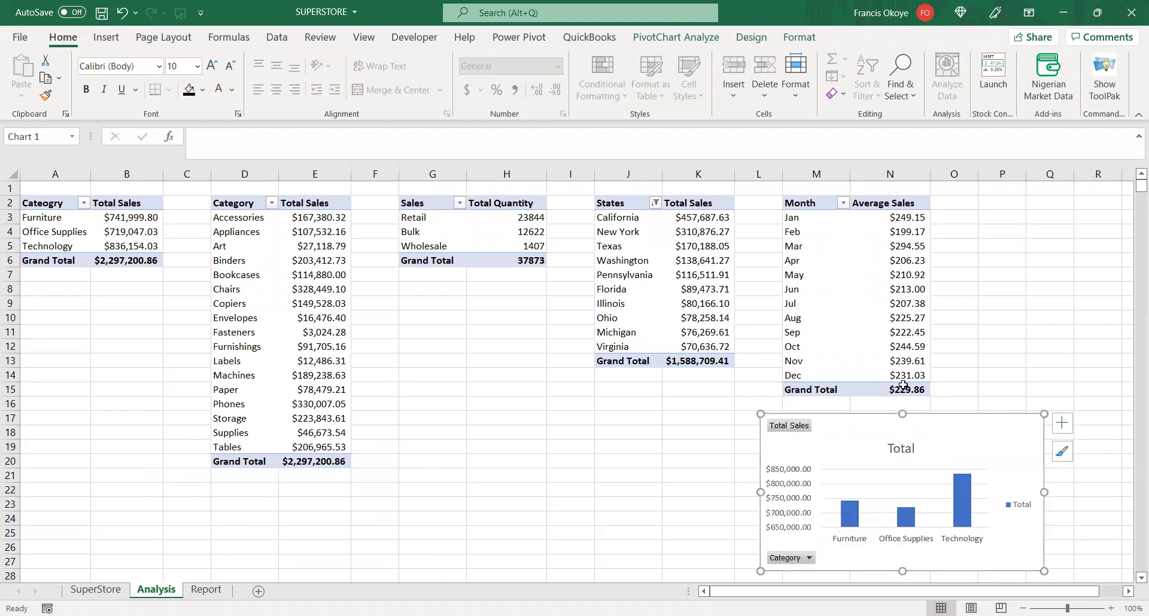
pyautogui.moveTo(903, 413); pyautogui.dragTo(898, 372)
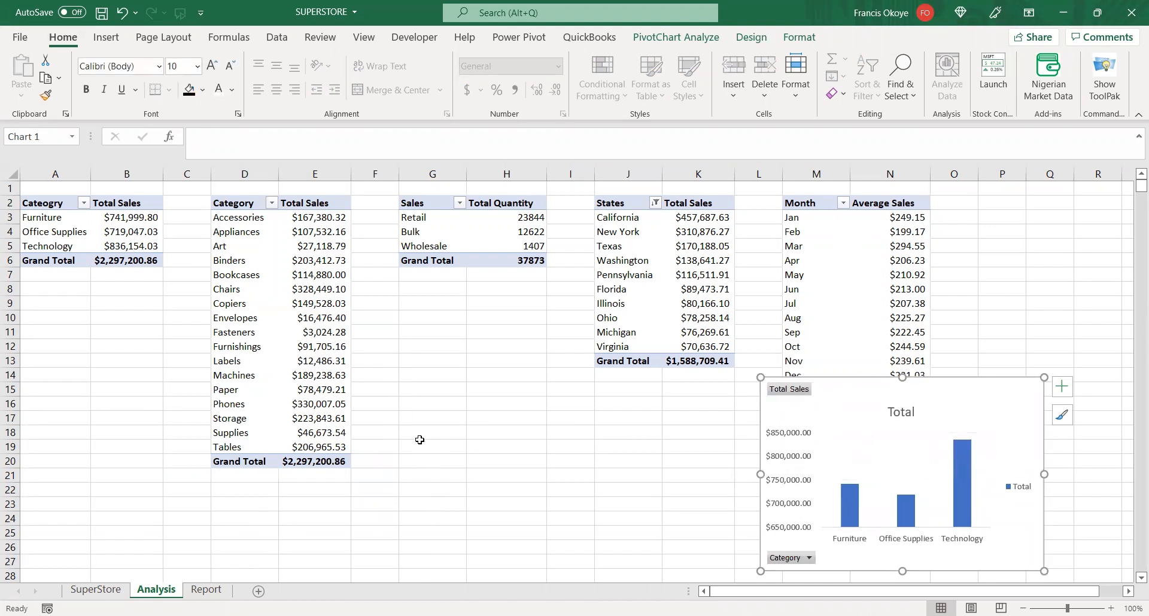
# - Insert a 2-D clustered bar PivotChart from the sub-category sales in D2:E19, leaving out the grand total
pyautogui.click(222, 204)
pyautogui.hotkey('ctrl', 'shift', 'Right')
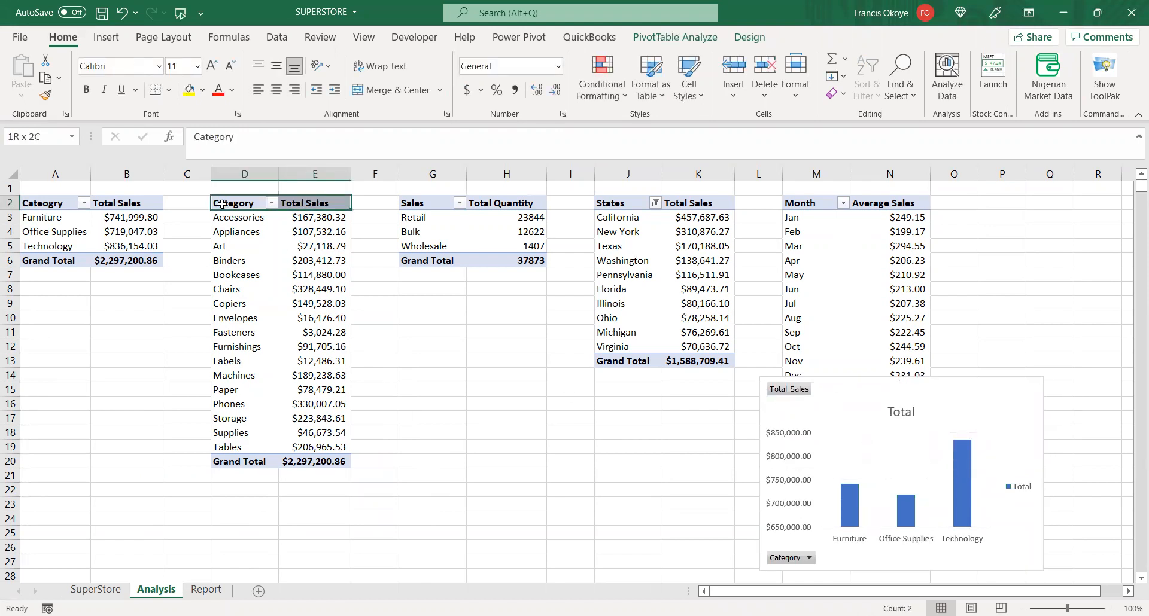
pyautogui.hotkey('ctrl', 'shift', 'Down')
pyautogui.hotkey('shift', 'Up')
pyautogui.click(106, 37)
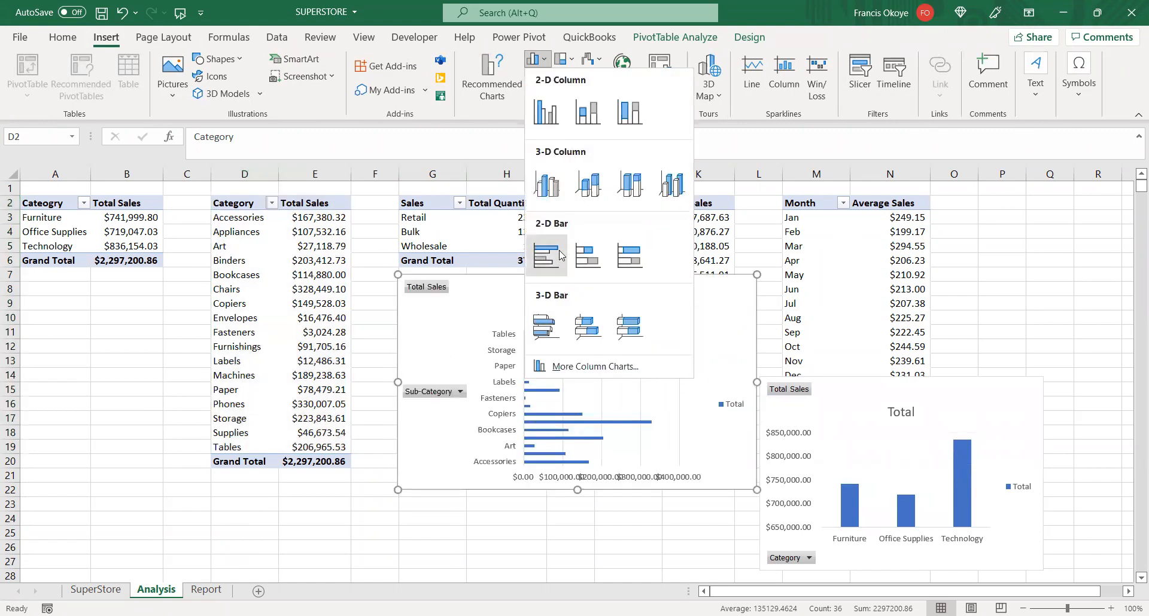
# - Make the sub-category bar chart taller and narrower, and position it over about G6 to K25
pyautogui.moveTo(579, 495); pyautogui.dragTo(579, 596)
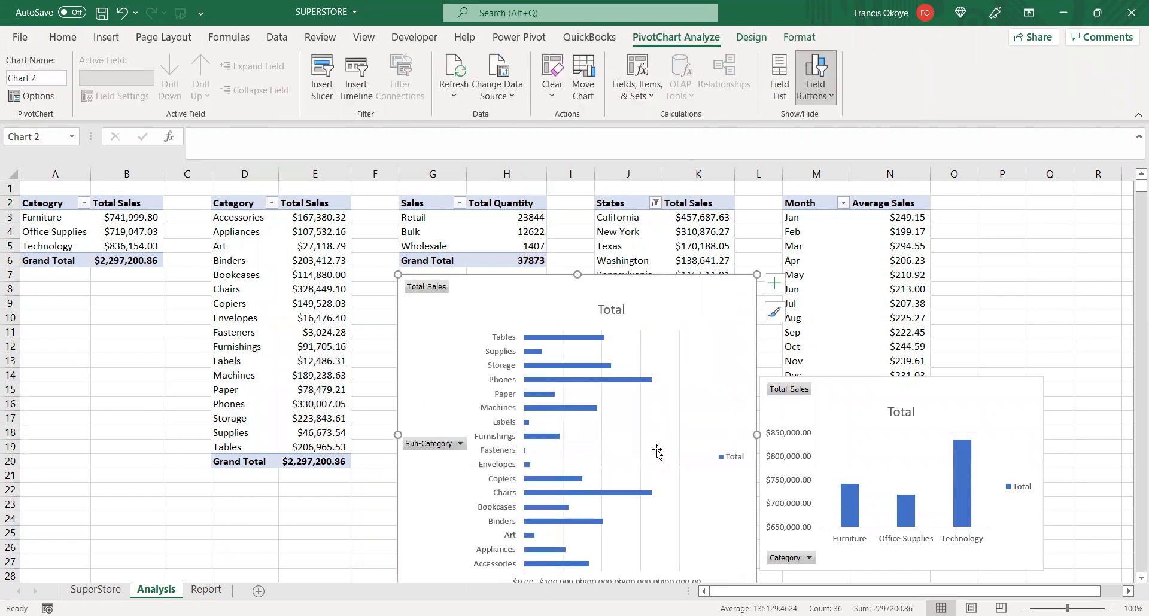
pyautogui.moveTo(752, 436); pyautogui.dragTo(704, 436)
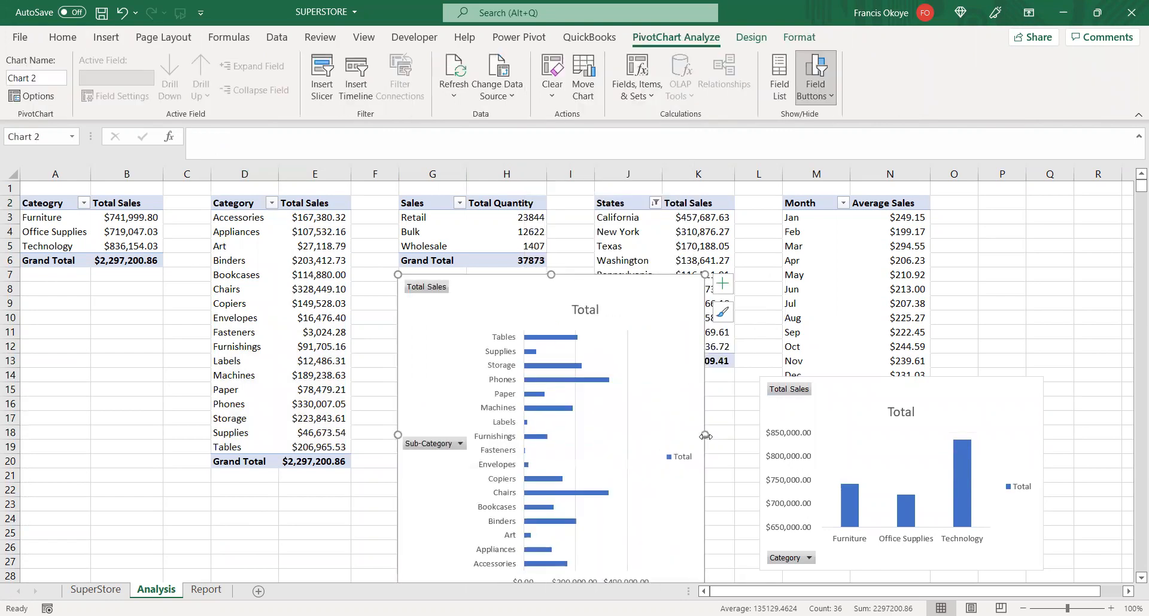
pyautogui.moveTo(568, 281); pyautogui.dragTo(526, 223)
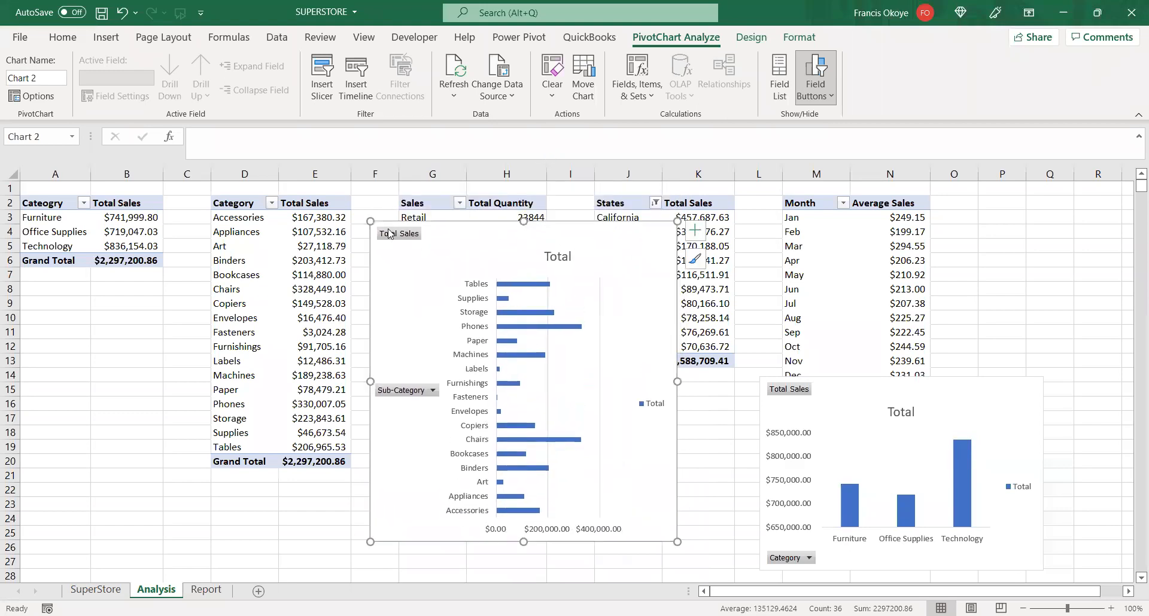
pyautogui.moveTo(369, 218); pyautogui.dragTo(417, 251)
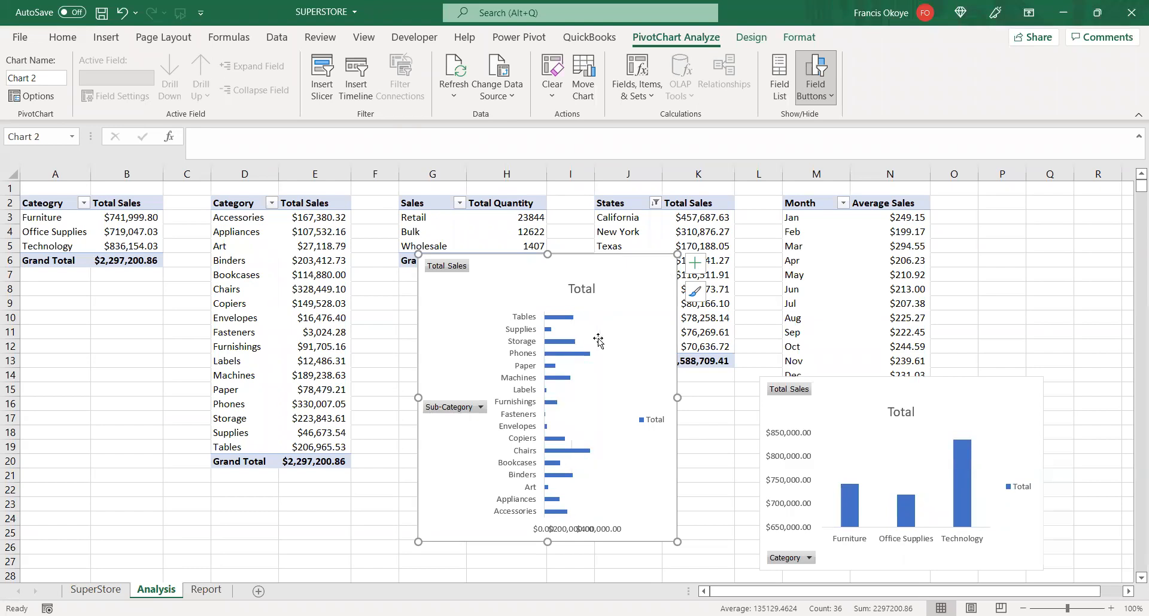
# - Remove the legend from the sub-category bar chart, show data labels on its bars and widen it slightly
pyautogui.click(648, 421)
pyautogui.press('Delete')
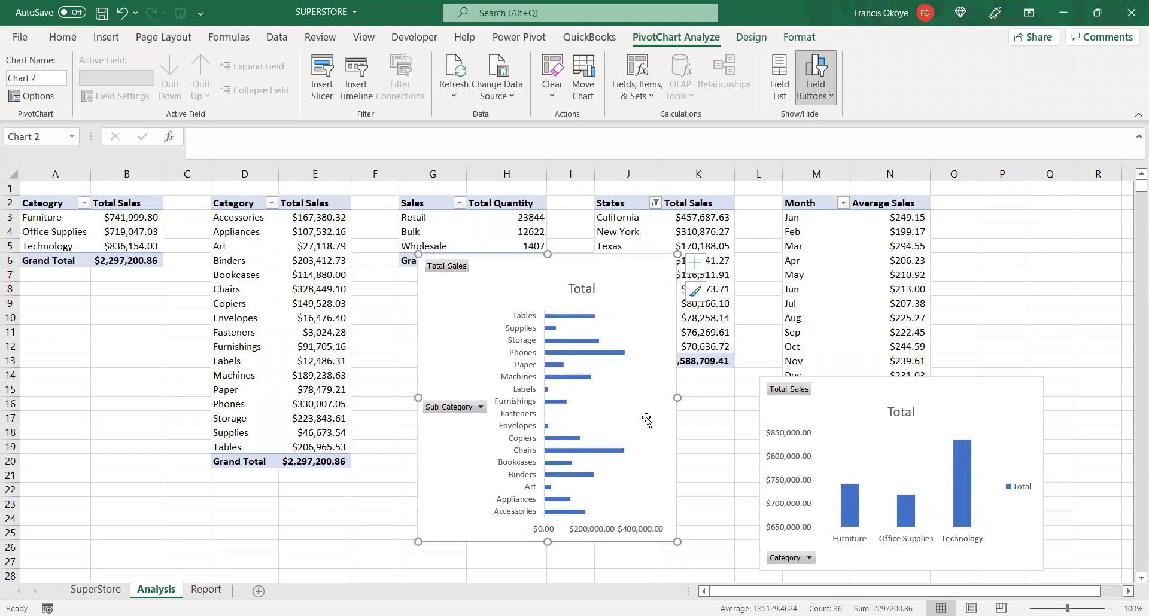
pyautogui.click(694, 264)
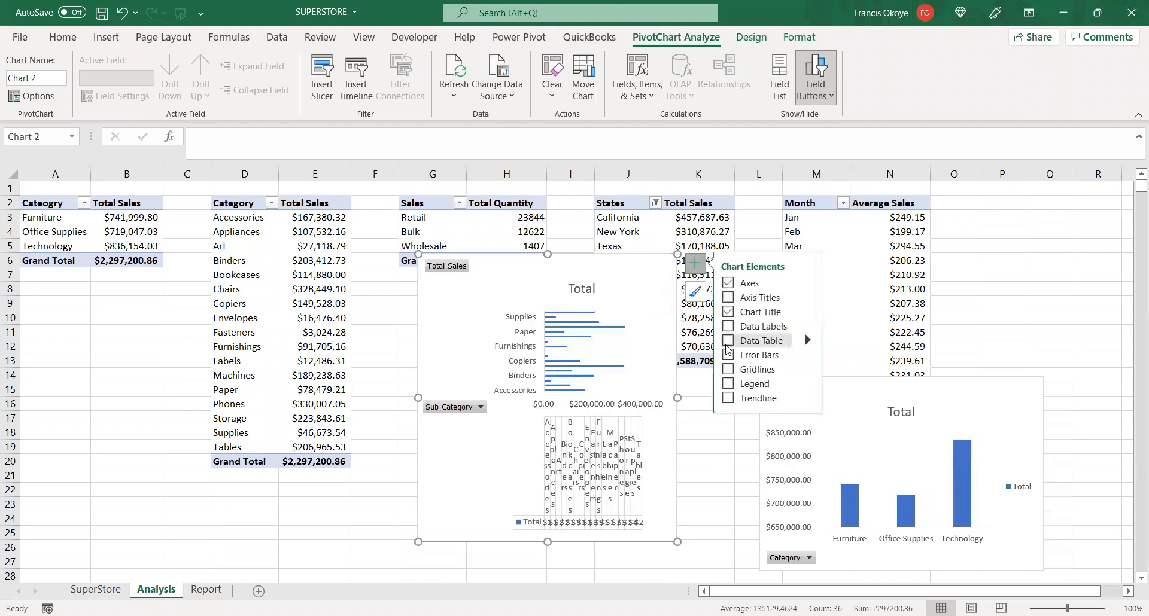
pyautogui.click(728, 328)
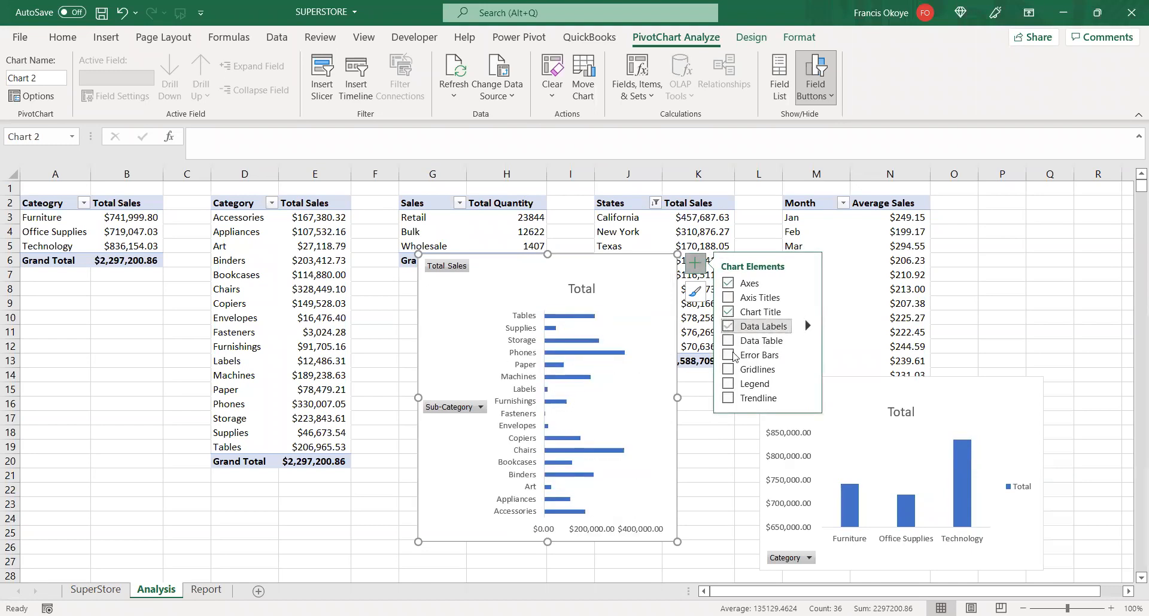
pyautogui.moveTo(679, 398); pyautogui.dragTo(695, 398)
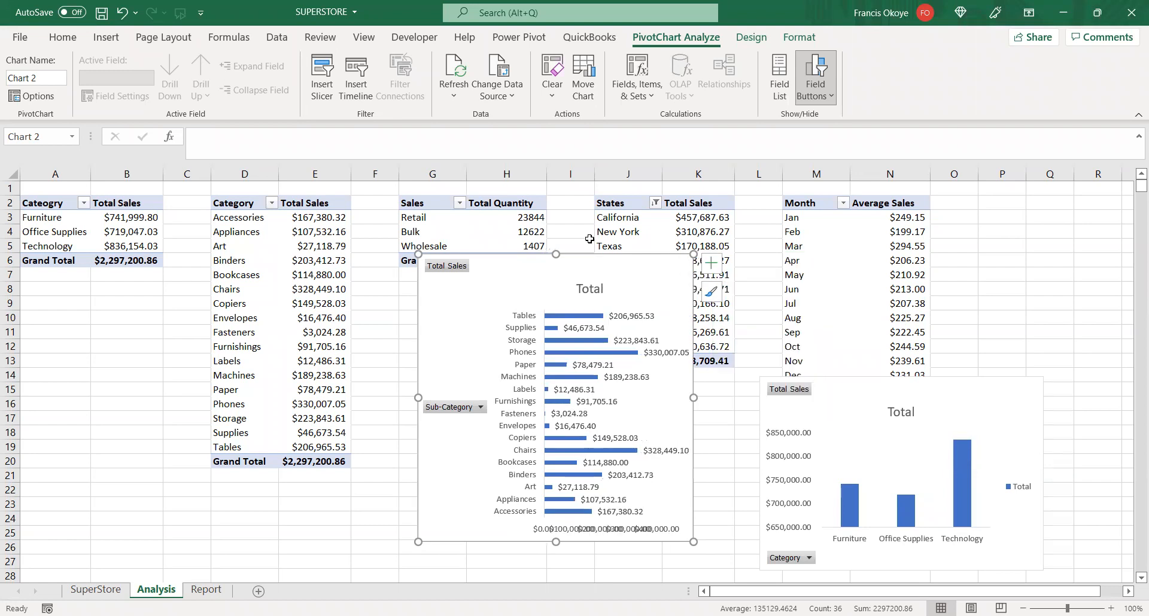
# - Hide all field buttons on the sub-category bar chart and move it to columns A to E, starting around row 14
pyautogui.rightClick(451, 268)
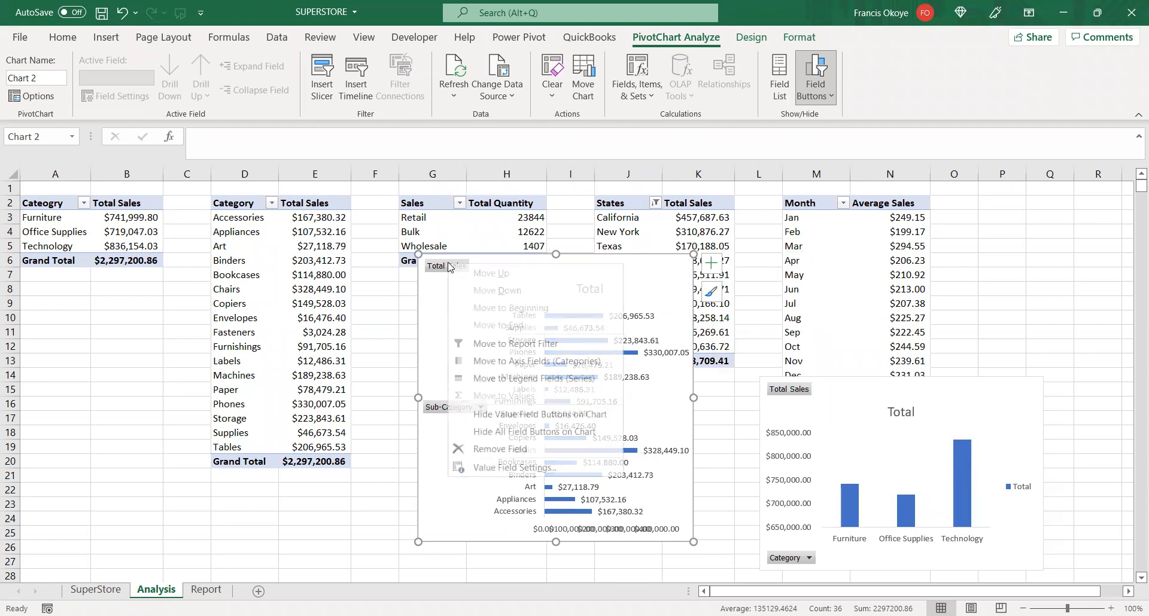
pyautogui.click(496, 430)
pyautogui.moveTo(556, 258)
pyautogui.mouseDown()
pyautogui.moveTo(747, 279)
pyautogui.moveTo(1064, 339)
pyautogui.moveTo(976, 252)
pyautogui.moveTo(743, 419)
pyautogui.moveTo(341, 308)
pyautogui.moveTo(194, 386)
pyautogui.moveTo(195, 374)
pyautogui.mouseUp()
# - Insert a doughnut PivotChart from the quantity group data in G2:H5, leaving out the grand total
pyautogui.click(424, 204)
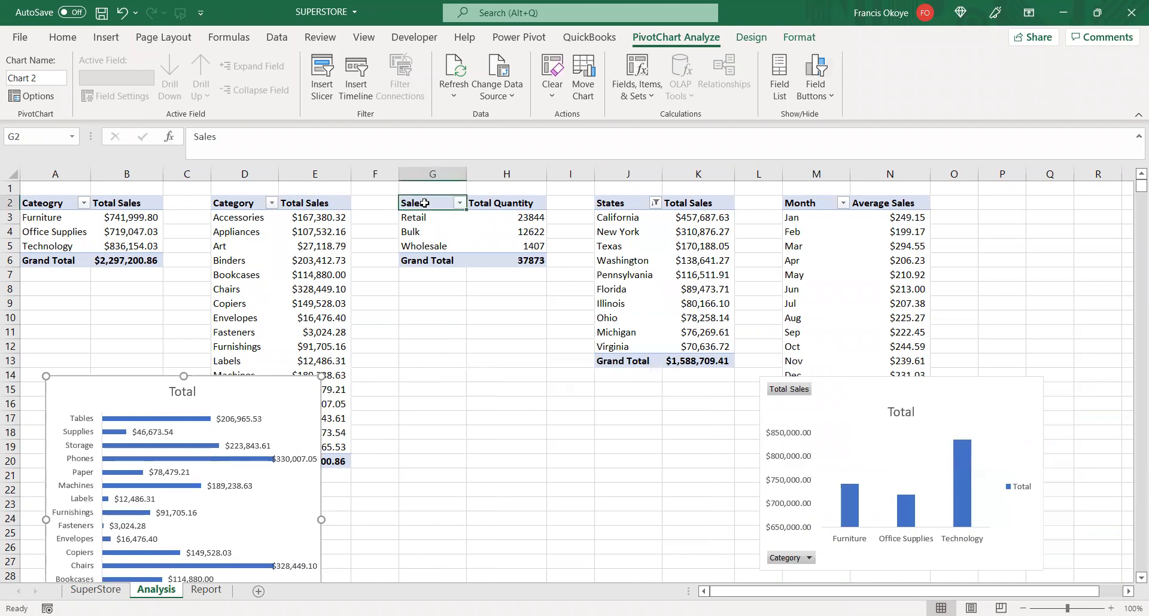
pyautogui.hotkey('shift', 'Right')
pyautogui.hotkey('shift', 'Down')
pyautogui.hotkey('shift', 'Down')
pyautogui.hotkey('shift', 'Down')
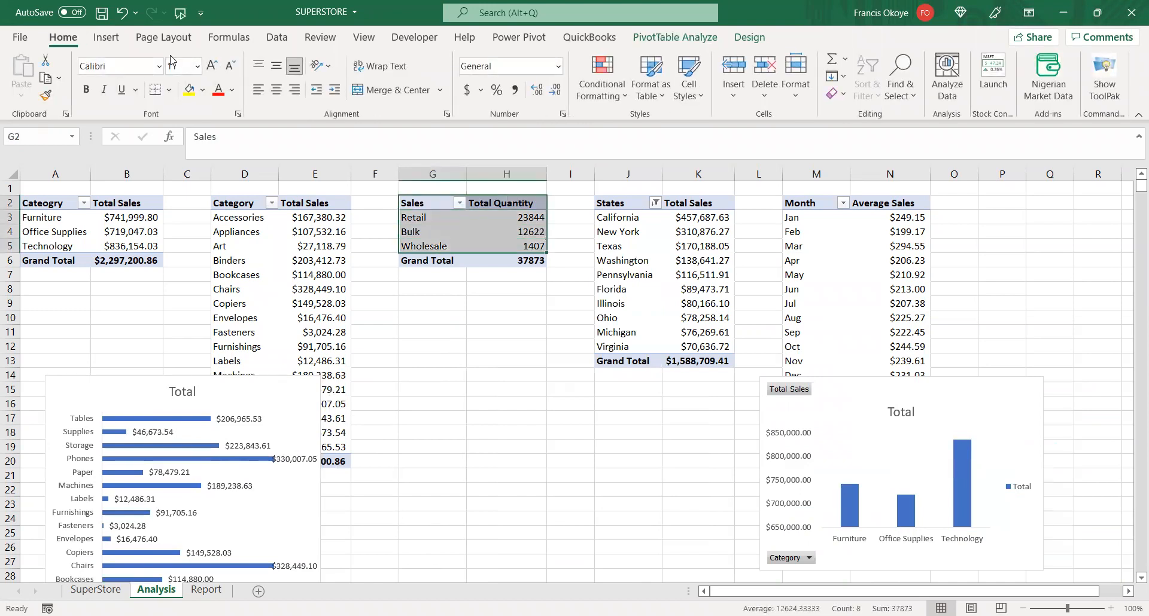
pyautogui.click(108, 37)
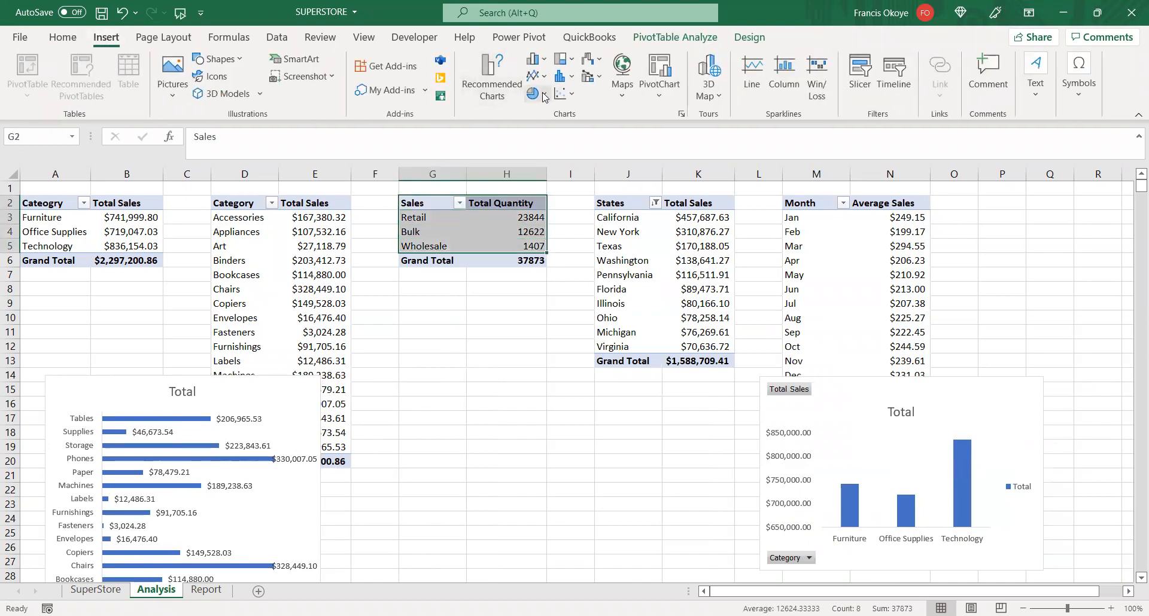
pyautogui.click(544, 274)
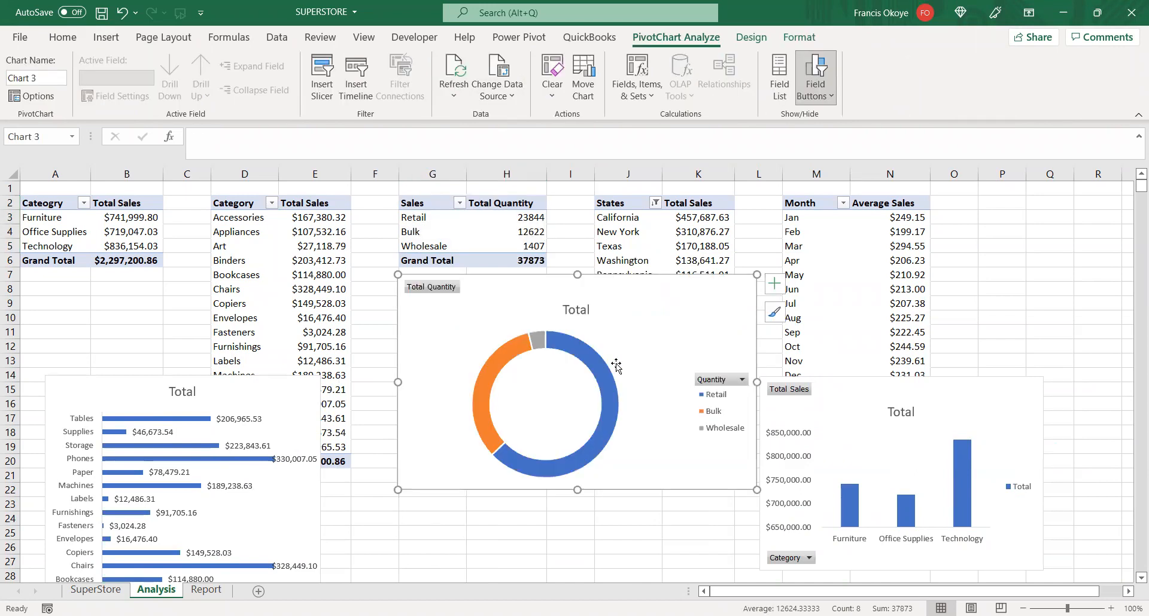
# - Set the quantity doughnut chart's hole size to 56% and its angle of first slice to 1°
pyautogui.click(602, 371)
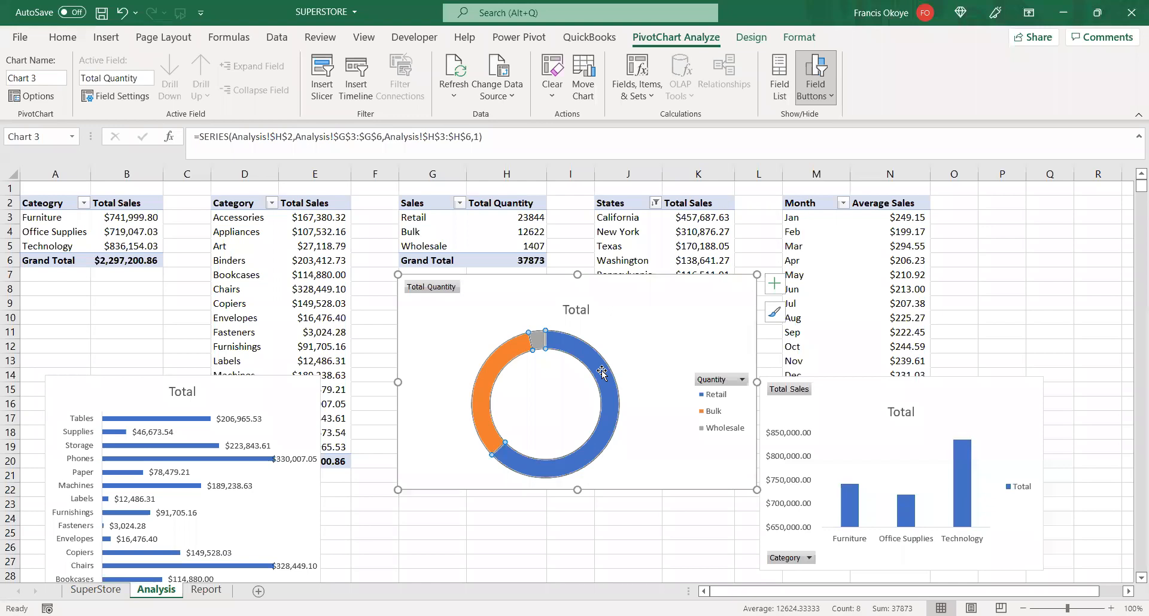
pyautogui.rightClick(603, 373)
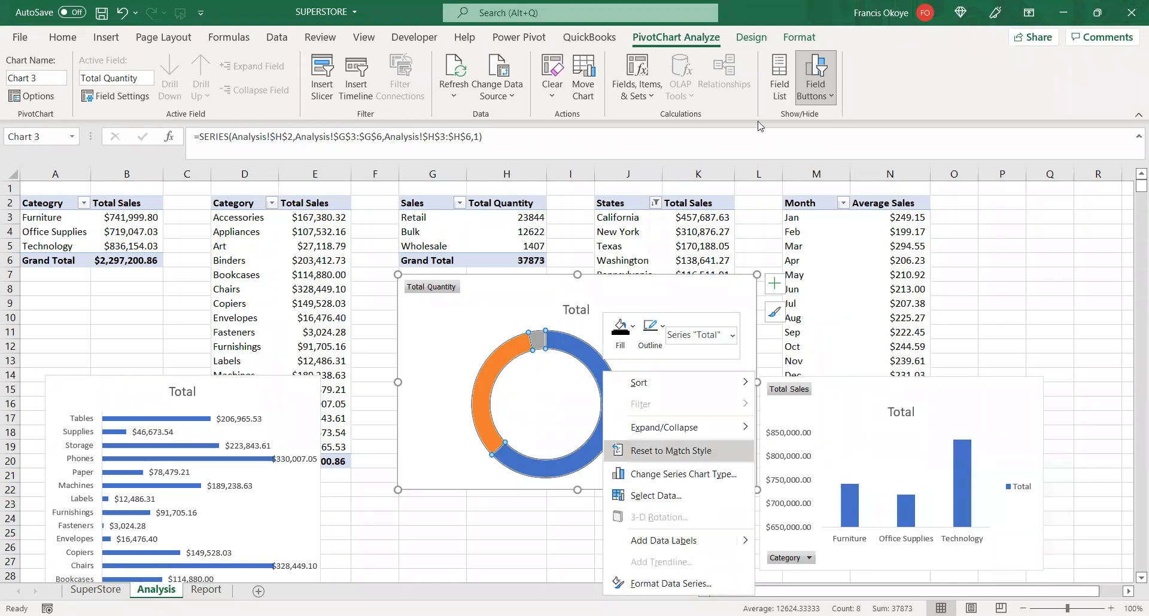
pyautogui.click(669, 585)
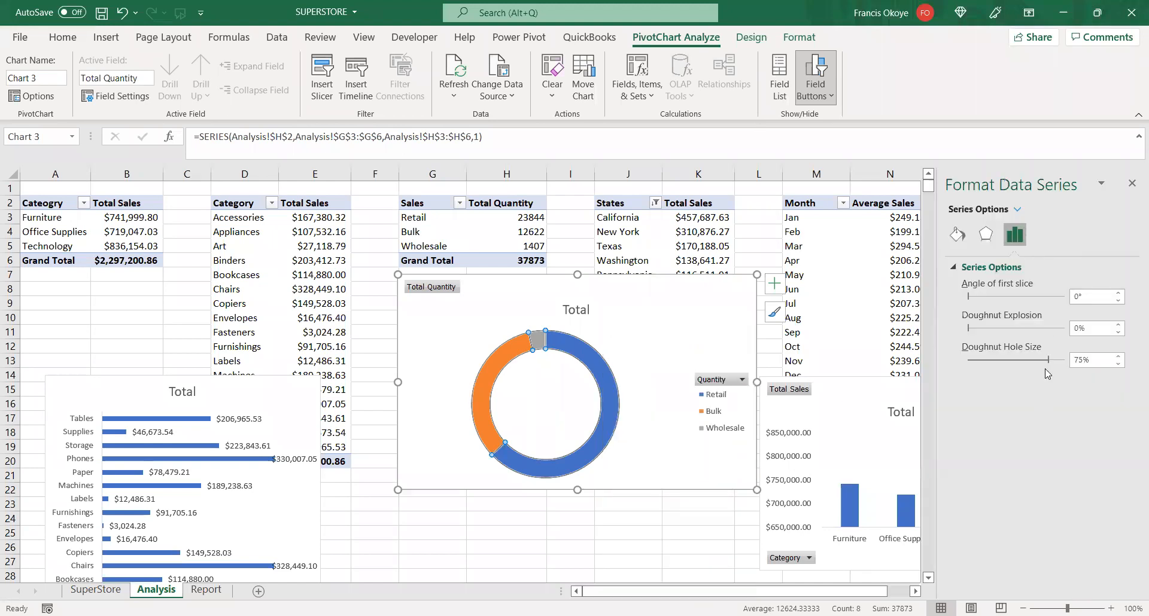
pyautogui.moveTo(1048, 362); pyautogui.dragTo(1035, 366)
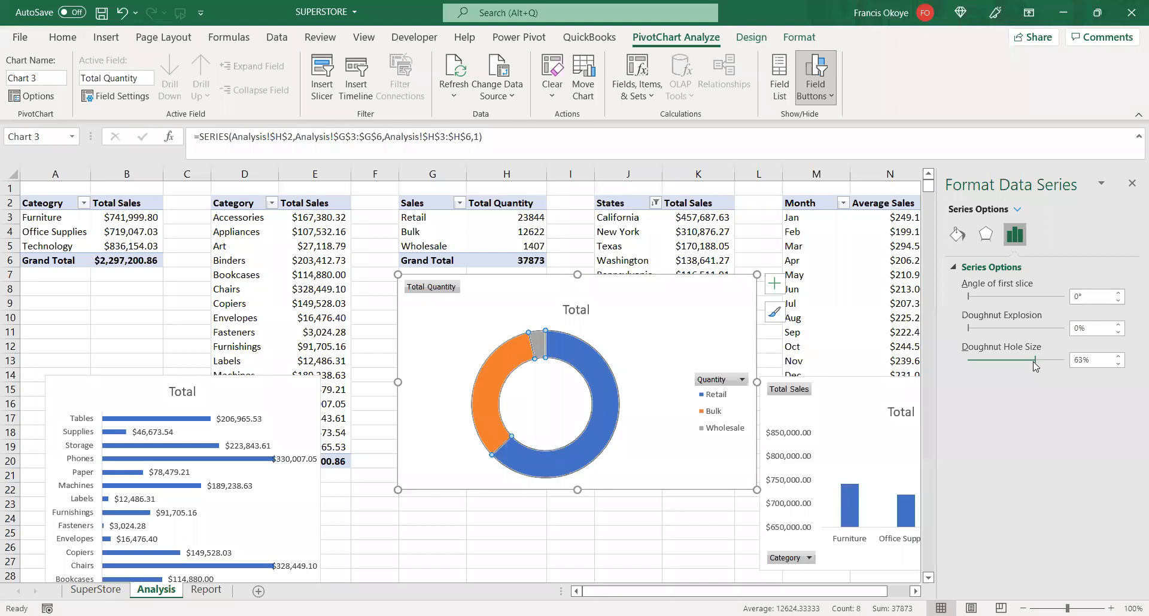
pyautogui.click(1119, 293)
pyautogui.click(1118, 293)
pyautogui.click(1119, 300)
pyautogui.click(1118, 301)
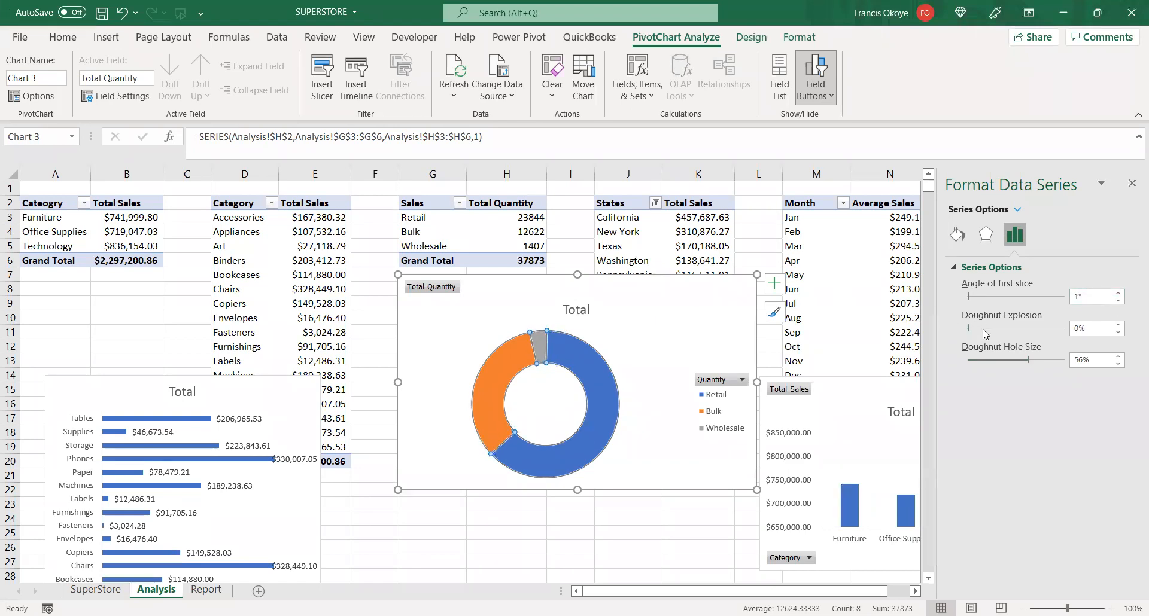
# - Set the doughnut explosion of the quantity chart to 1%
pyautogui.click(1119, 325)
pyautogui.click(1119, 325)
pyautogui.click(1119, 325)
pyautogui.click(1119, 332)
pyautogui.click(1119, 332)
pyautogui.click(1118, 332)
pyautogui.click(1119, 332)
pyautogui.click(1118, 332)
pyautogui.click(1118, 324)
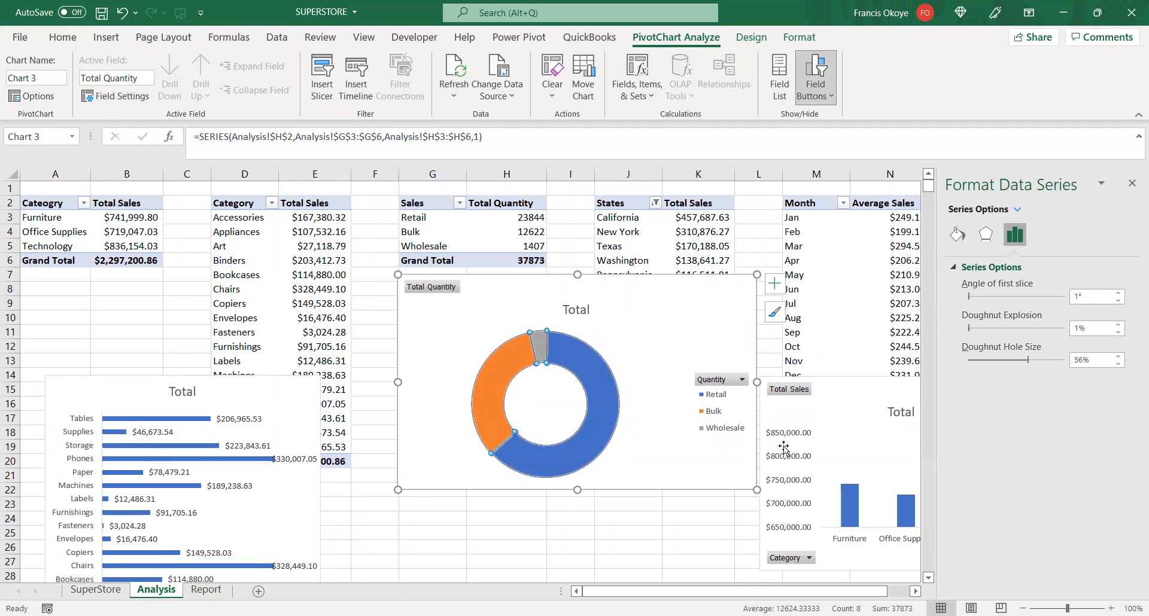
pyautogui.click(747, 505)
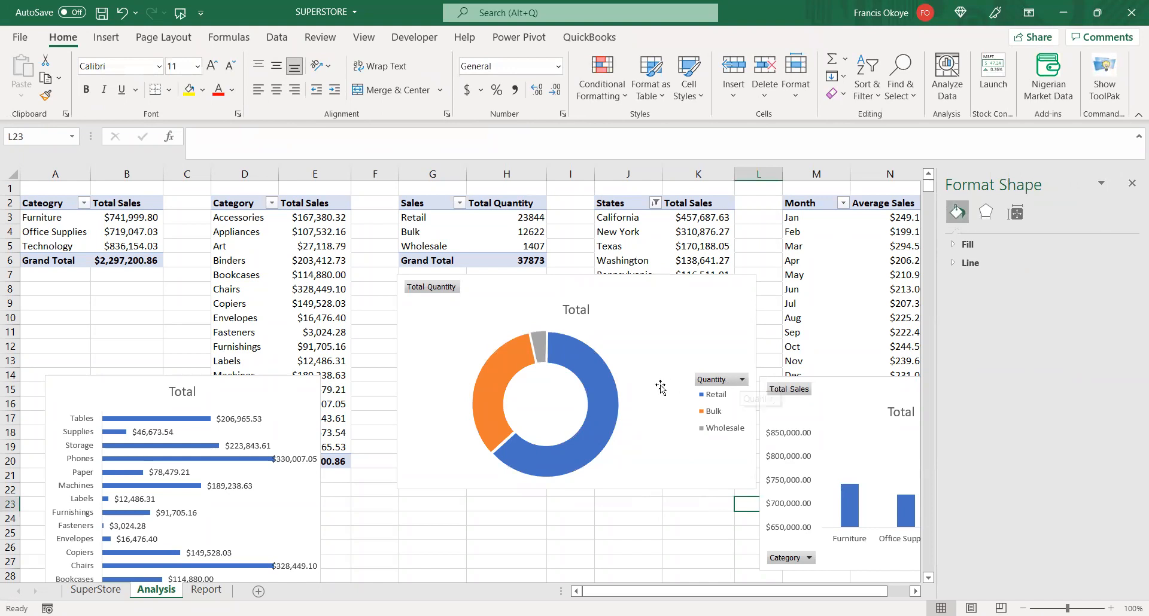
# - Add data labels to the quantity doughnut chart and check the available label options
pyautogui.click(610, 370)
pyautogui.click(775, 291)
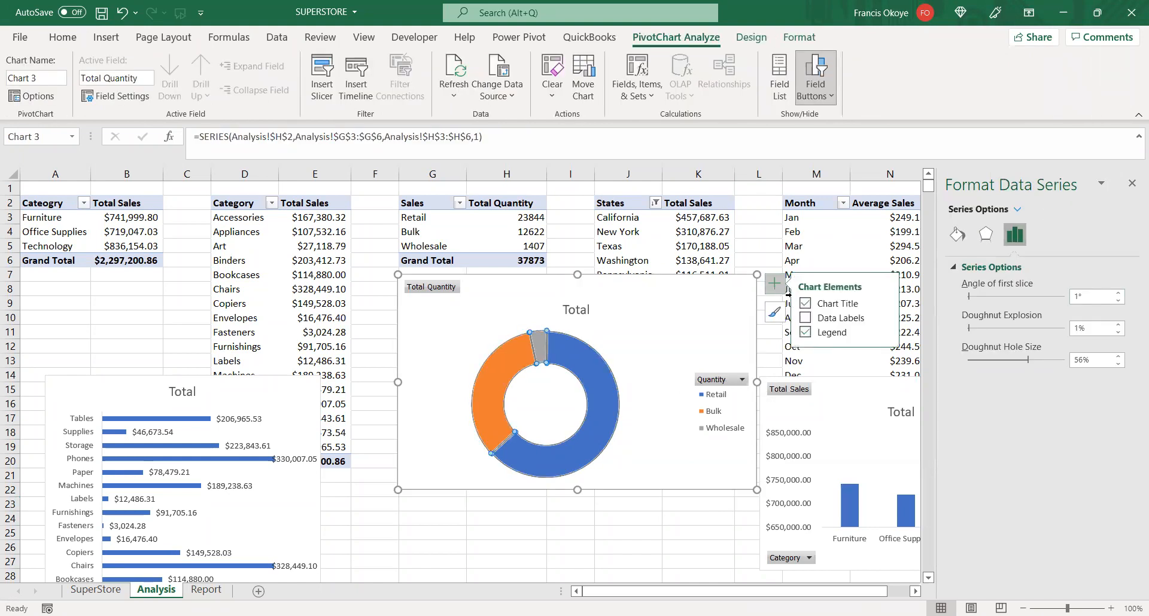
pyautogui.click(809, 318)
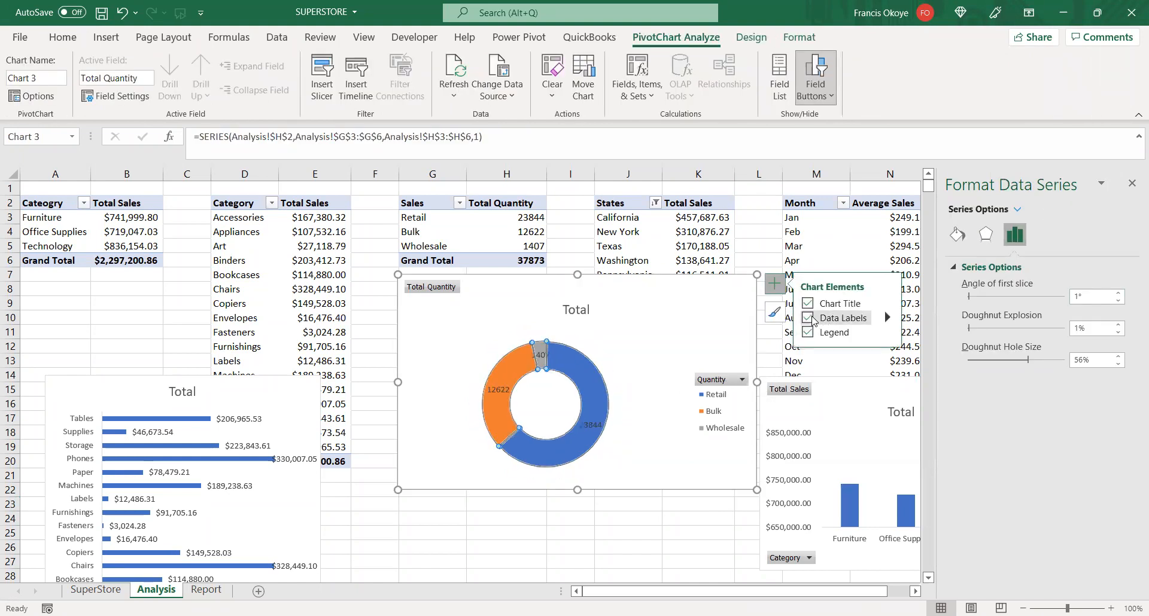
pyautogui.click(888, 318)
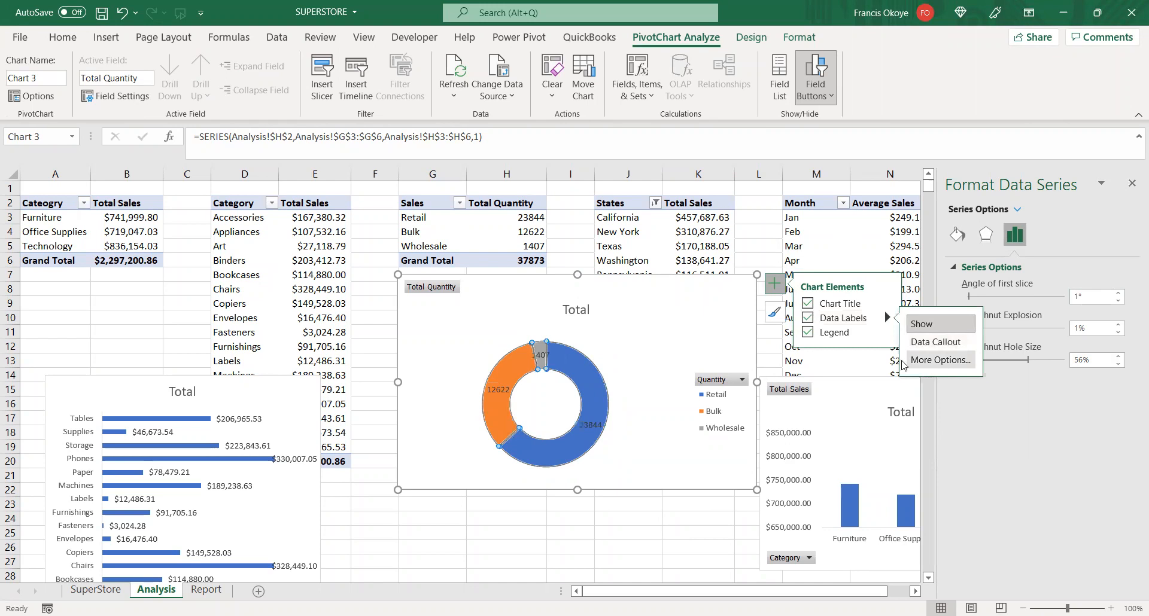
pyautogui.click(638, 342)
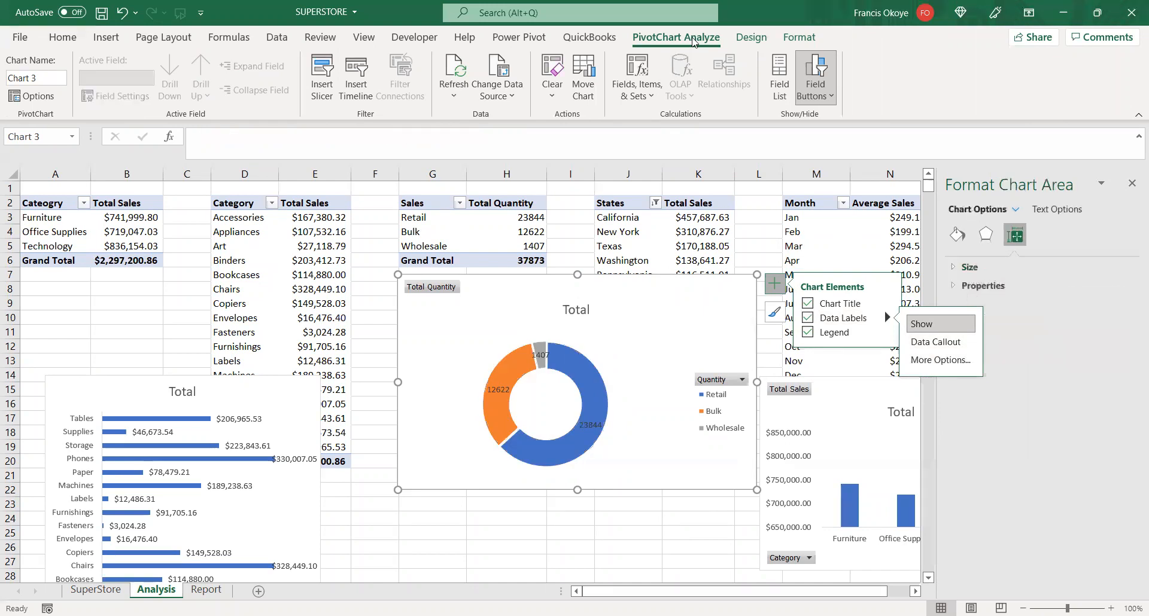
# - Apply quick Layout 6 with percentage labels to the quantity doughnut chart and move it to about D17, closing the formatting pane
pyautogui.click(751, 37)
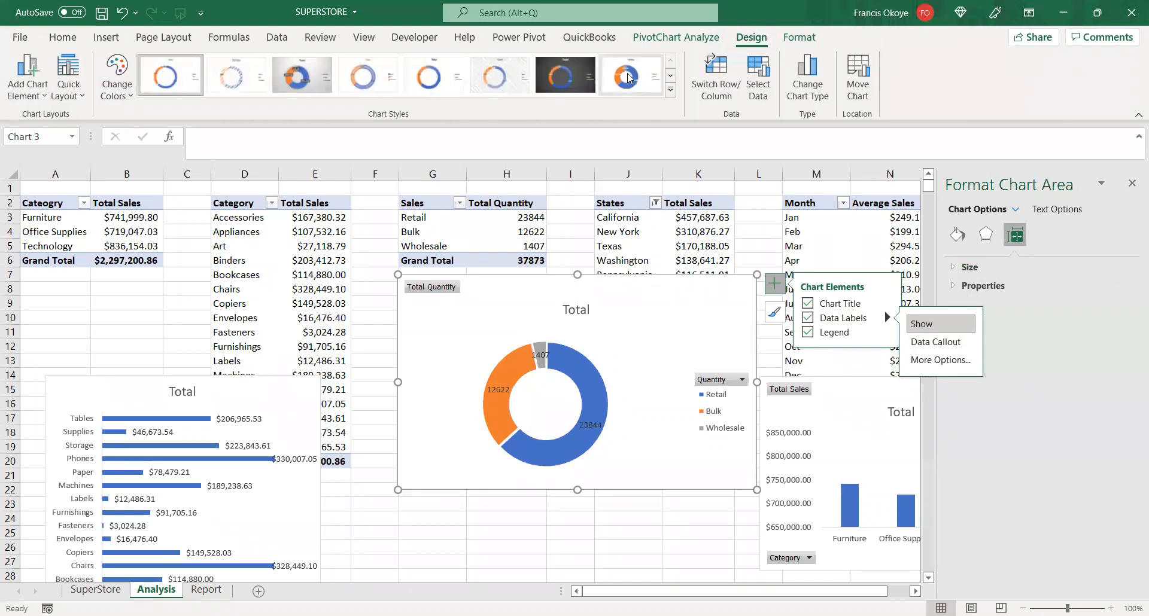
pyautogui.click(671, 91)
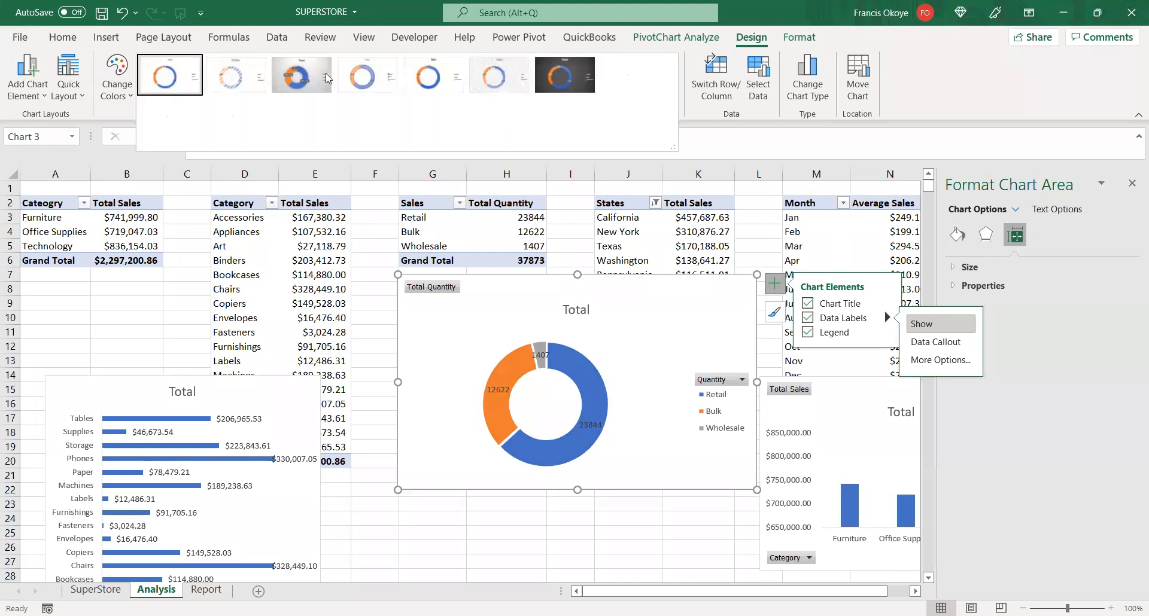
pyautogui.click(79, 96)
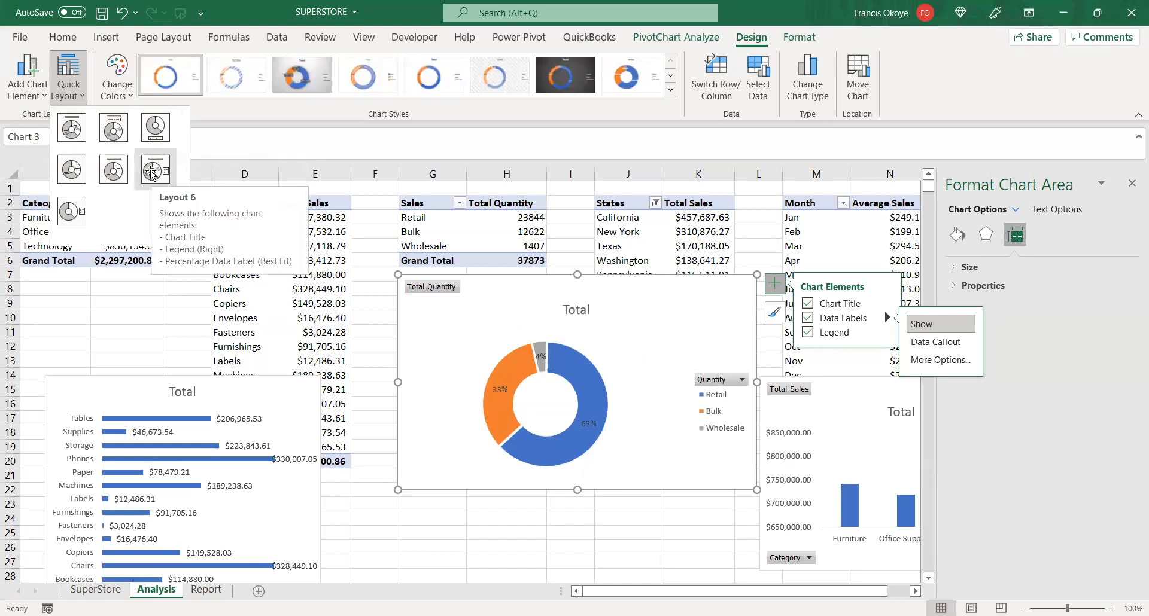
pyautogui.click(153, 174)
pyautogui.moveTo(678, 265); pyautogui.dragTo(503, 422)
pyautogui.click(1131, 189)
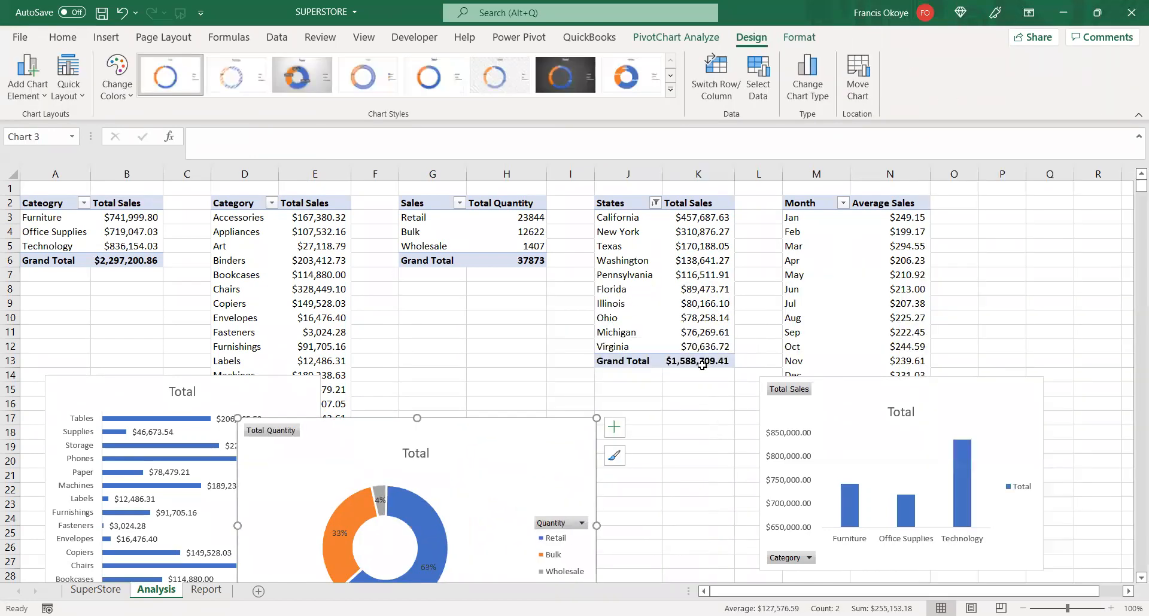
# - Insert a Clustered Column PivotChart from the top 10 states PivotTable in J2:K12
pyautogui.click(742, 310)
pyautogui.click(624, 209)
pyautogui.moveTo(624, 209); pyautogui.dragTo(698, 346)
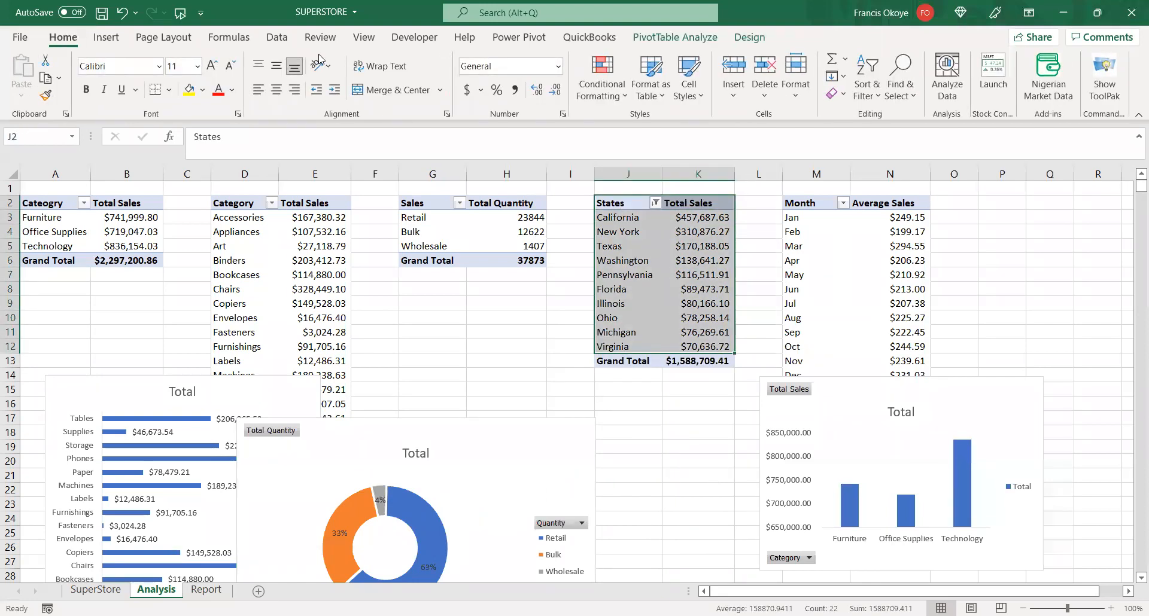
pyautogui.click(106, 37)
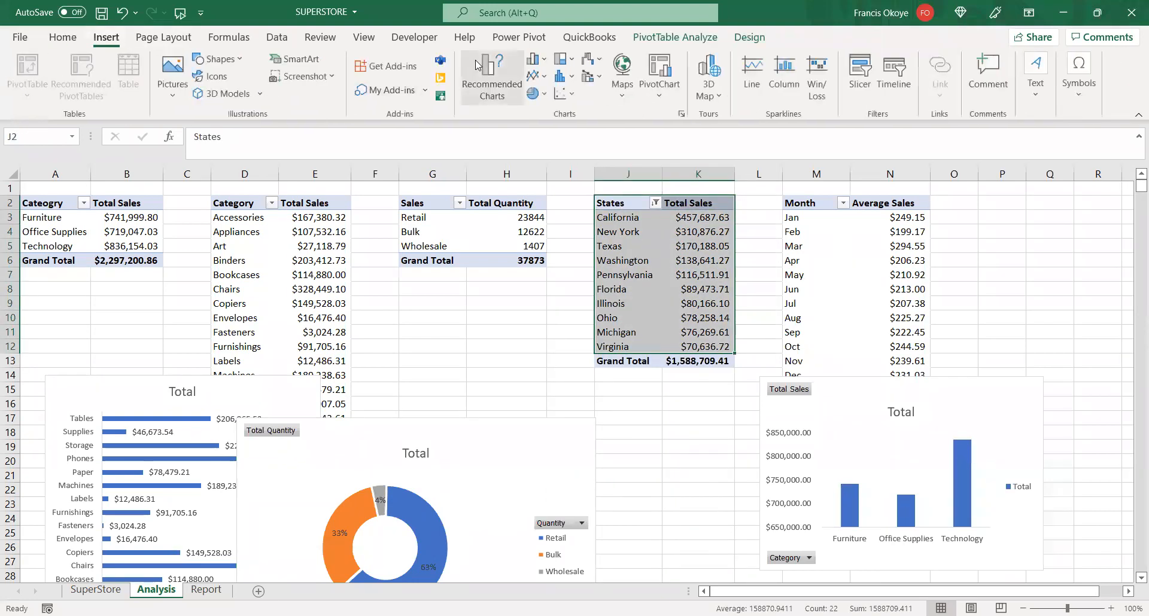
pyautogui.click(521, 59)
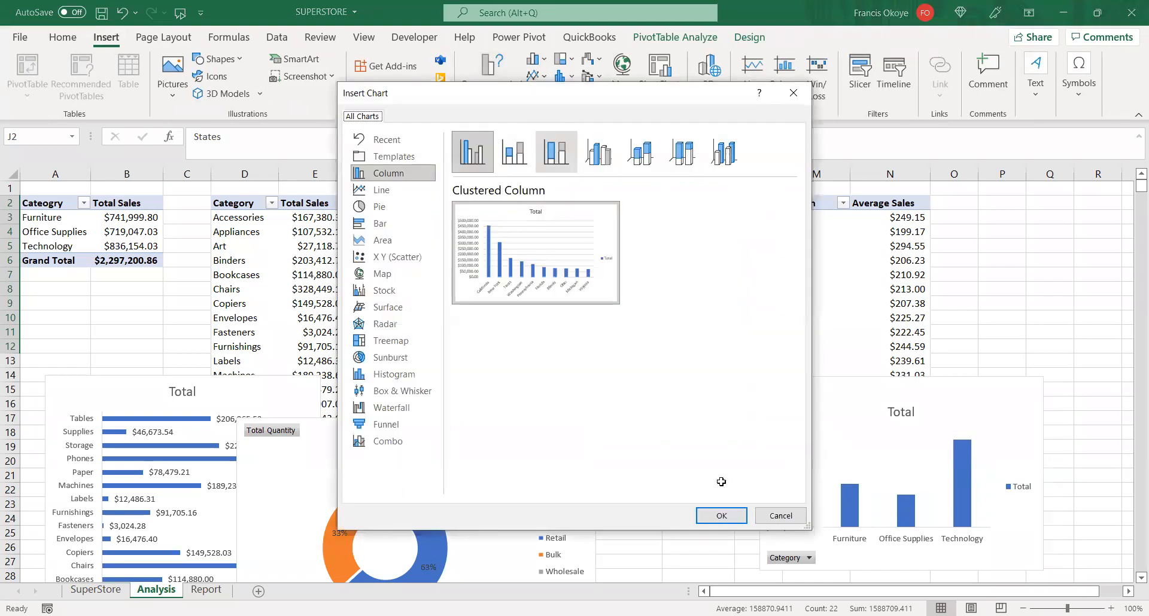
pyautogui.click(708, 509)
# - Delete the states chart's legend and move the states and category charts clear of the month PivotTable
pyautogui.click(732, 399)
pyautogui.press('Delete')
pyautogui.moveTo(673, 275); pyautogui.dragTo(431, 256)
pyautogui.moveTo(931, 387); pyautogui.dragTo(615, 392)
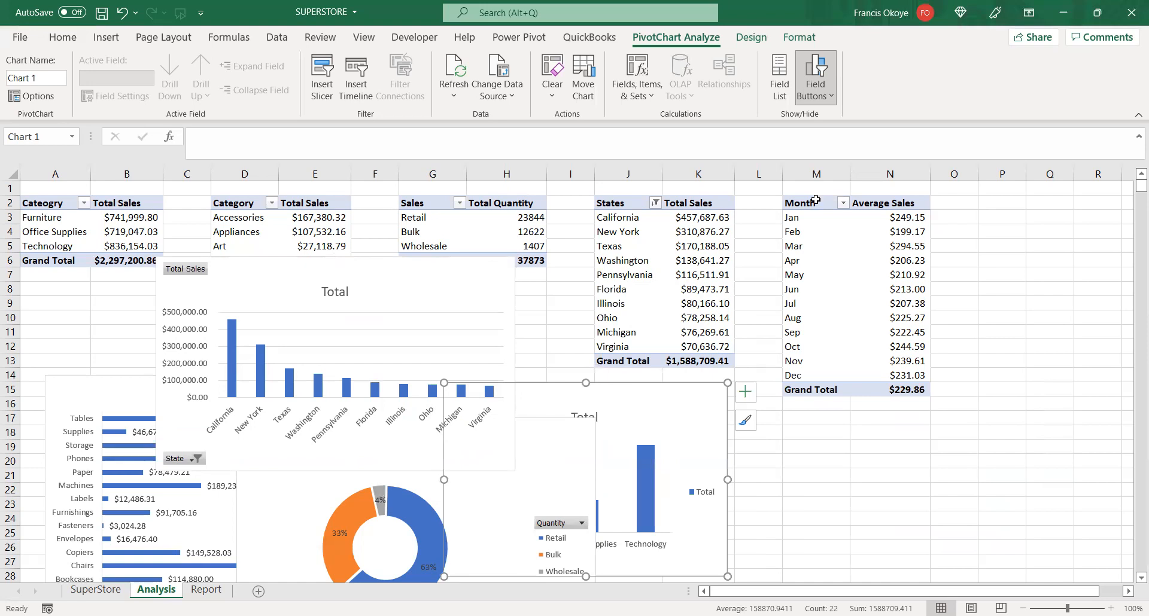
# - Insert a line PivotChart of average sales by month and move it to about column M, row 10
pyautogui.click(816, 200)
pyautogui.hotkey('ctrl', 'a')
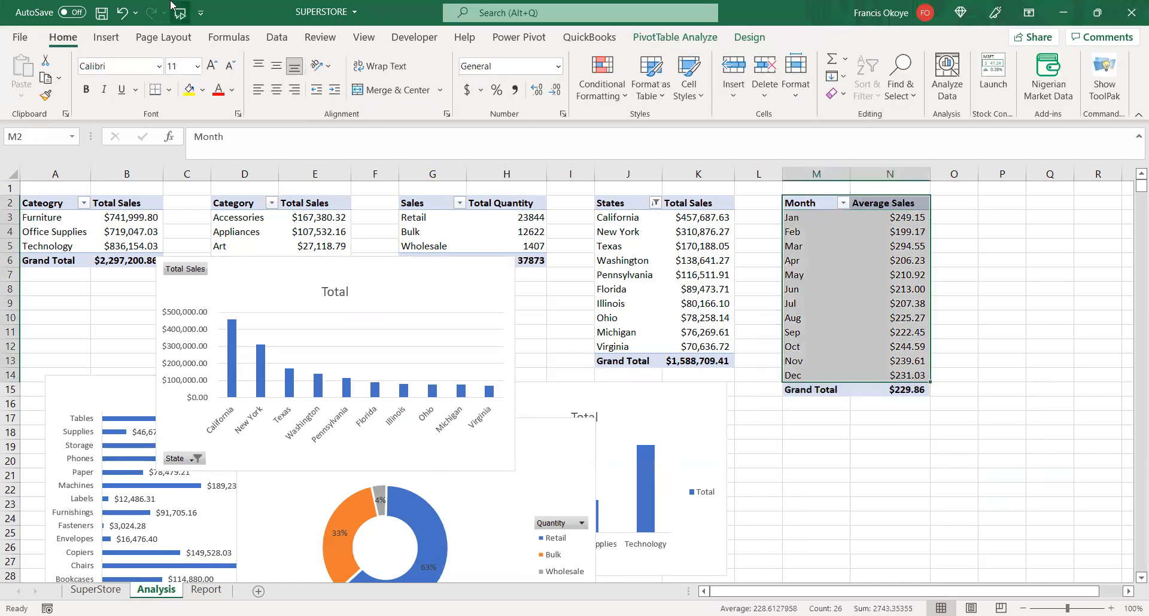
pyautogui.click(106, 37)
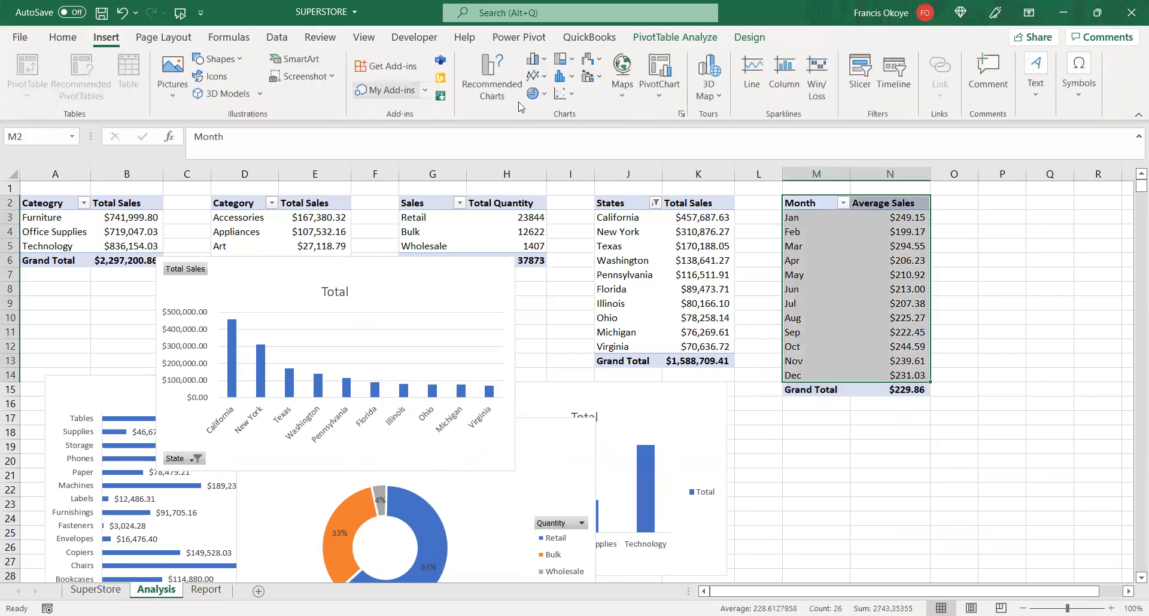
pyautogui.click(536, 76)
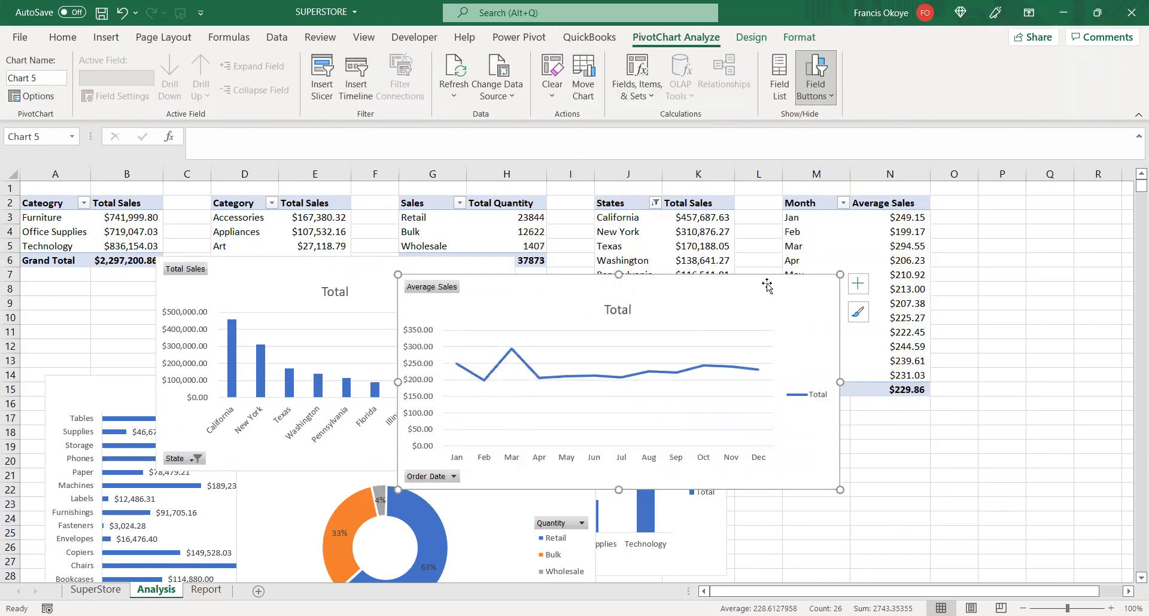
pyautogui.moveTo(767, 275); pyautogui.dragTo(1124, 317)
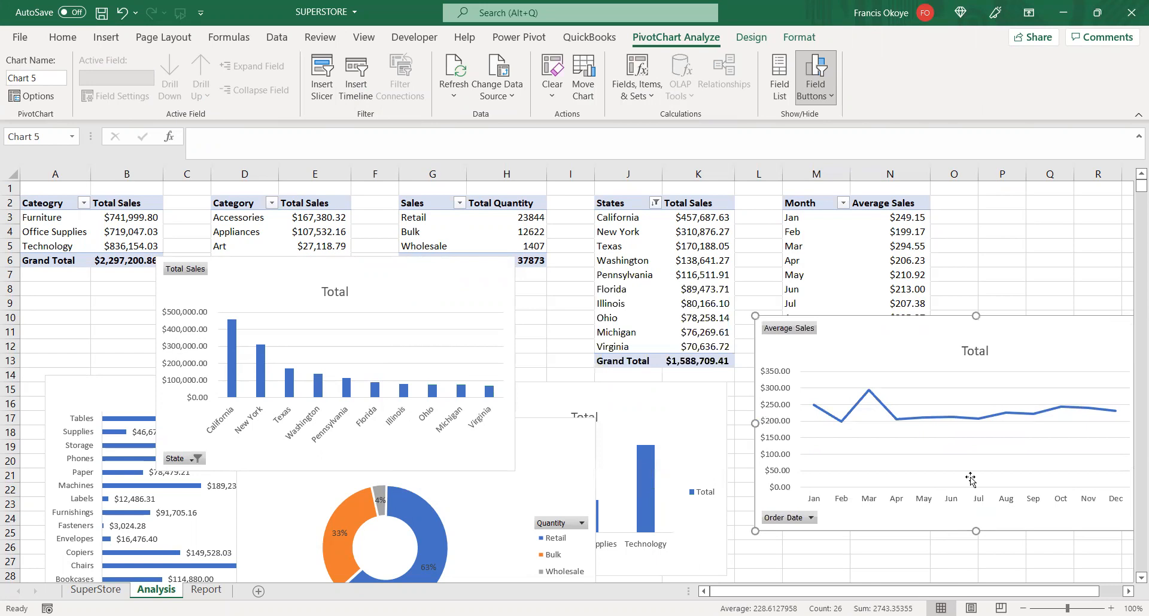
pyautogui.click(971, 478)
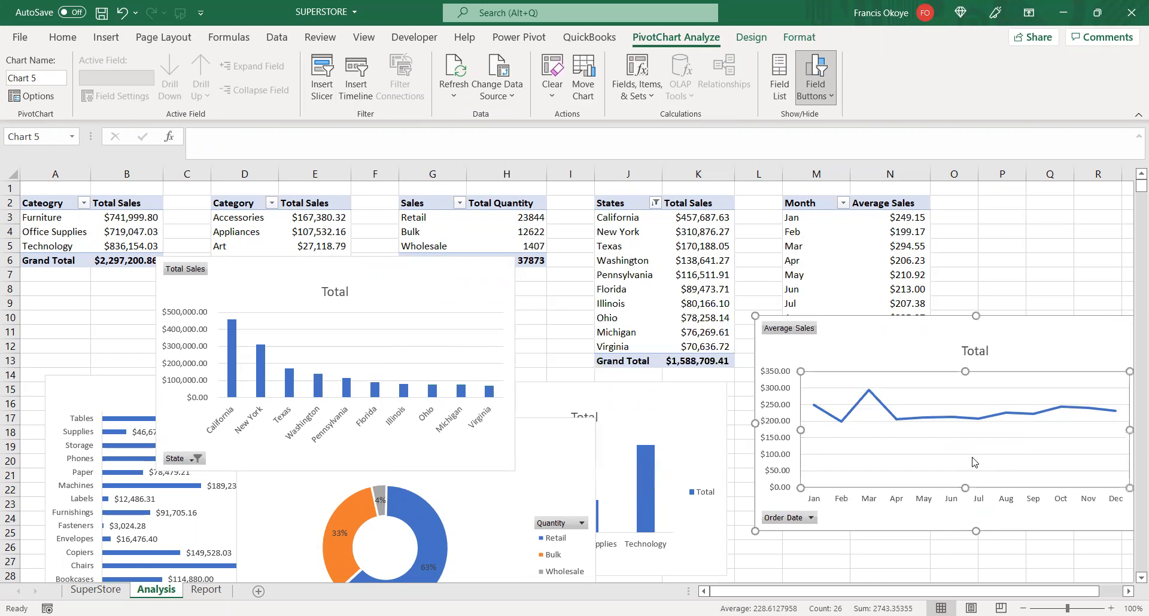
pyautogui.click(1105, 216)
pyautogui.moveTo(64, 246); pyautogui.dragTo(48, 217)
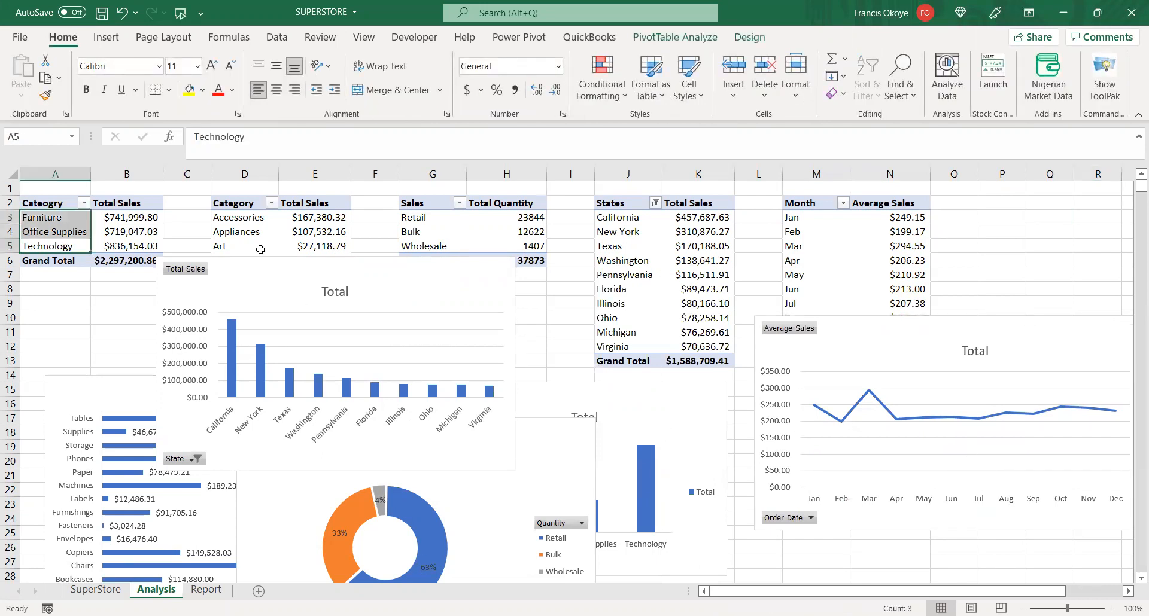
pyautogui.click(282, 255)
pyautogui.click(1014, 245)
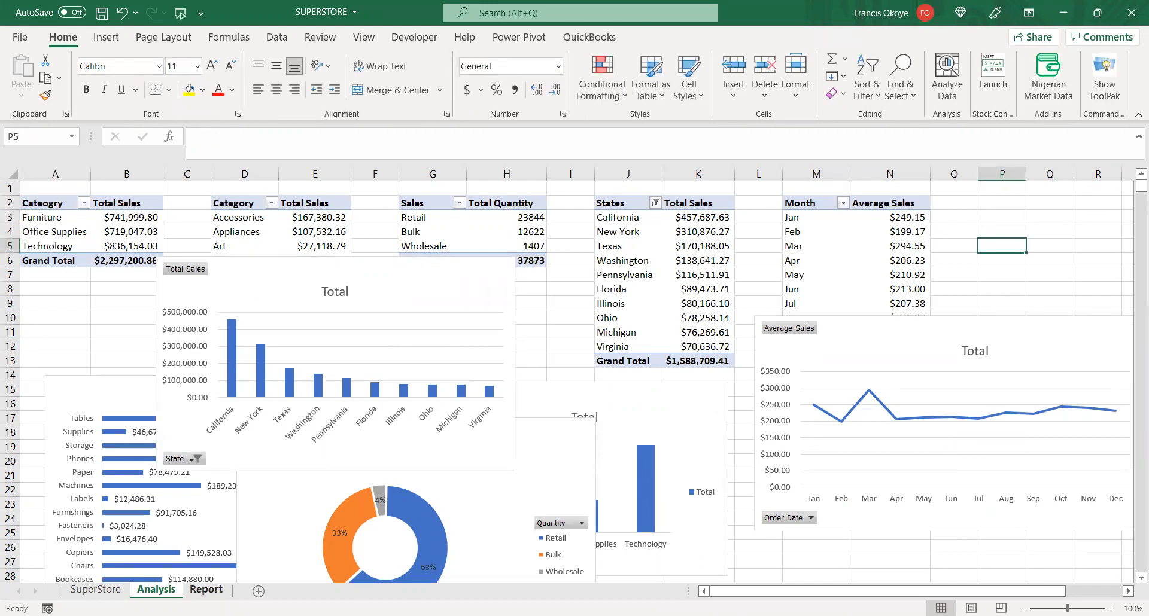
# - Open the Report worksheet
pyautogui.click(206, 589)
pyautogui.click(694, 332)
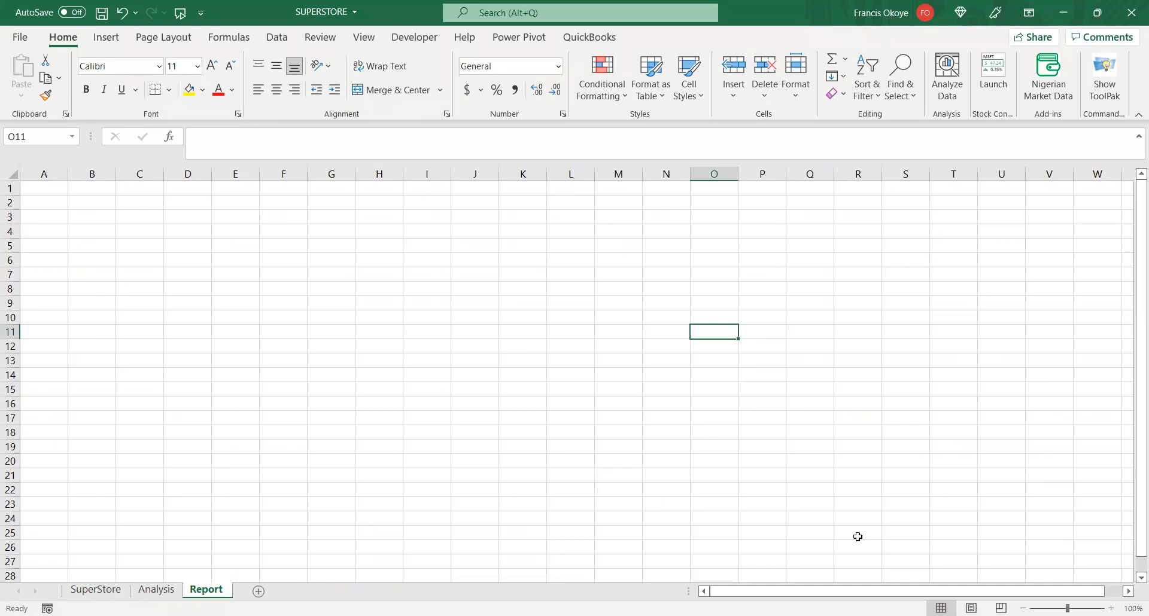
pyautogui.hotkey('alt', 'Tab')
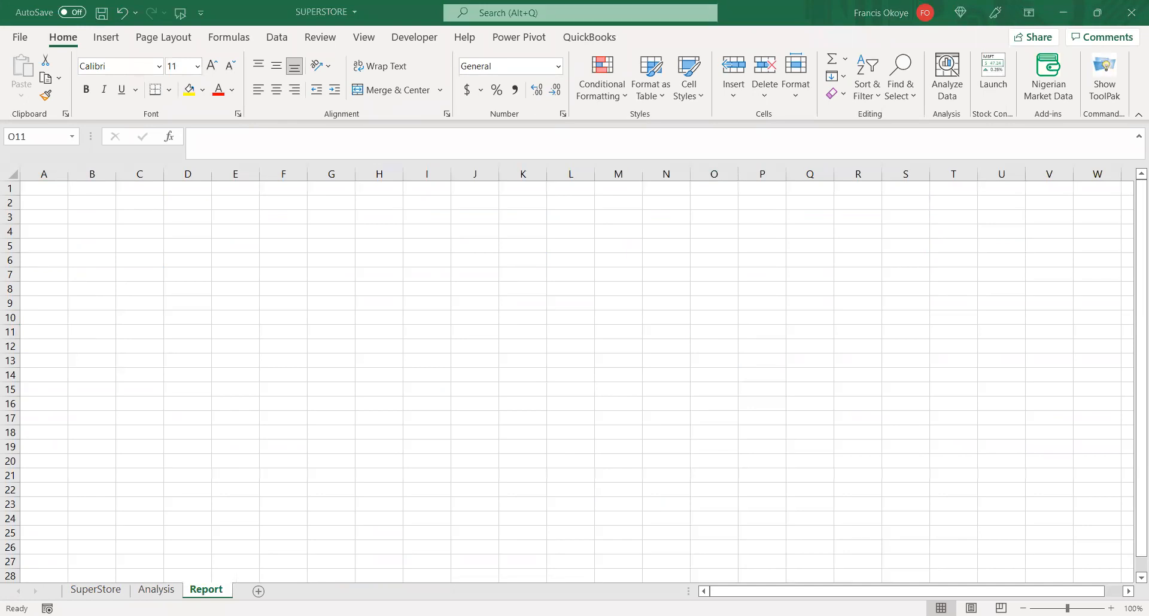
pyautogui.moveTo(398, 212); pyautogui.dragTo(703, 225)
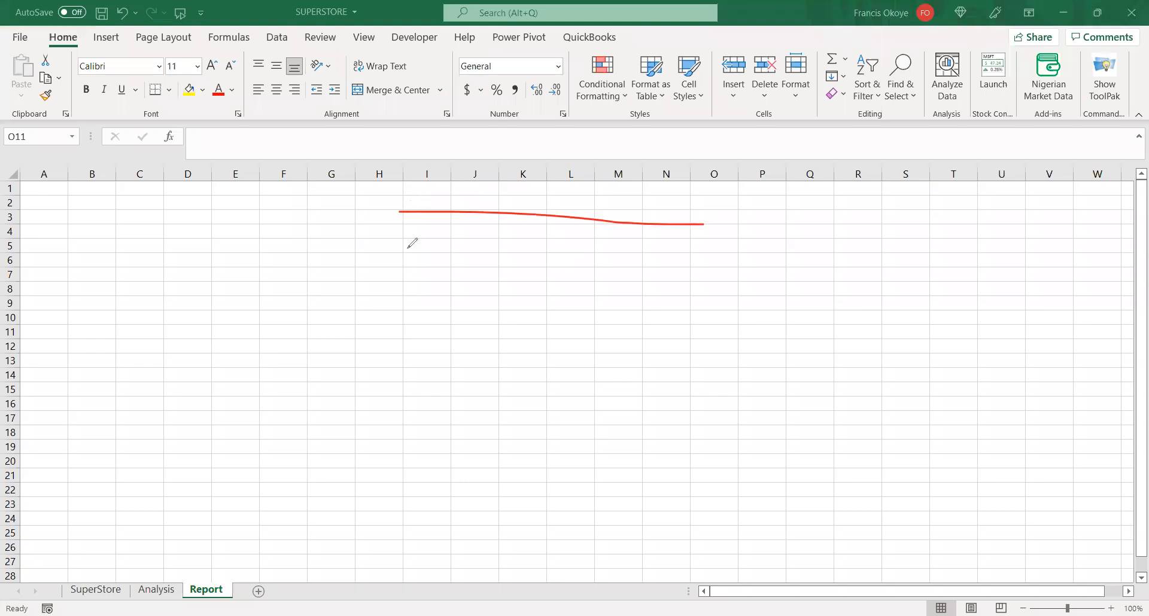
pyautogui.moveTo(396, 214)
pyautogui.mouseDown()
pyautogui.moveTo(411, 492)
pyautogui.moveTo(811, 464)
pyautogui.mouseUp()
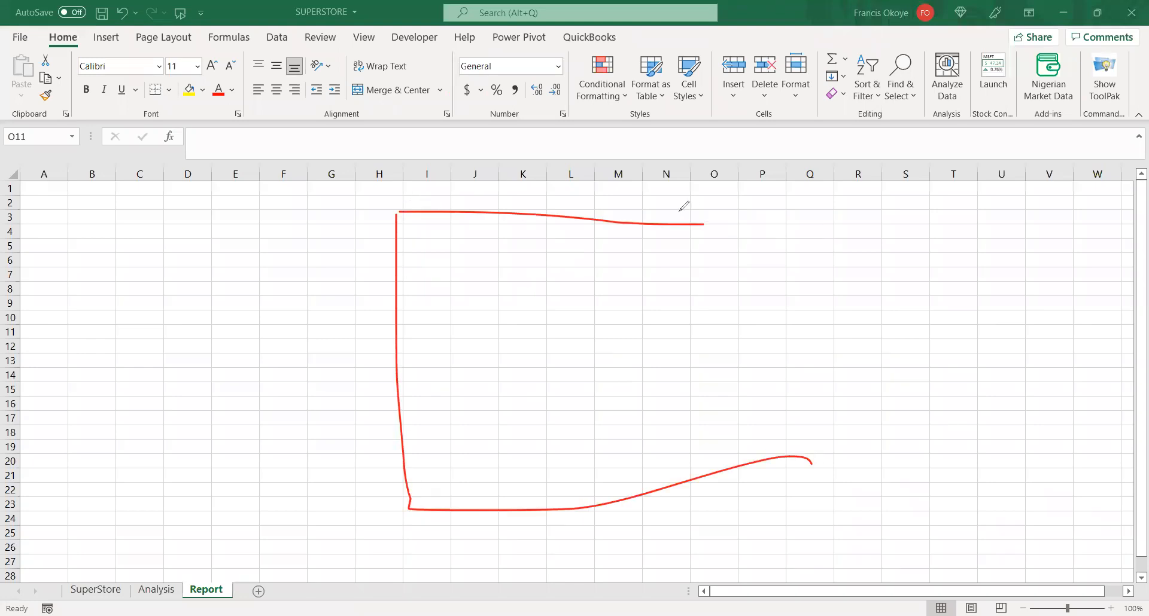
pyautogui.moveTo(669, 219)
pyautogui.mouseDown()
pyautogui.moveTo(871, 220)
pyautogui.moveTo(856, 486)
pyautogui.mouseUp()
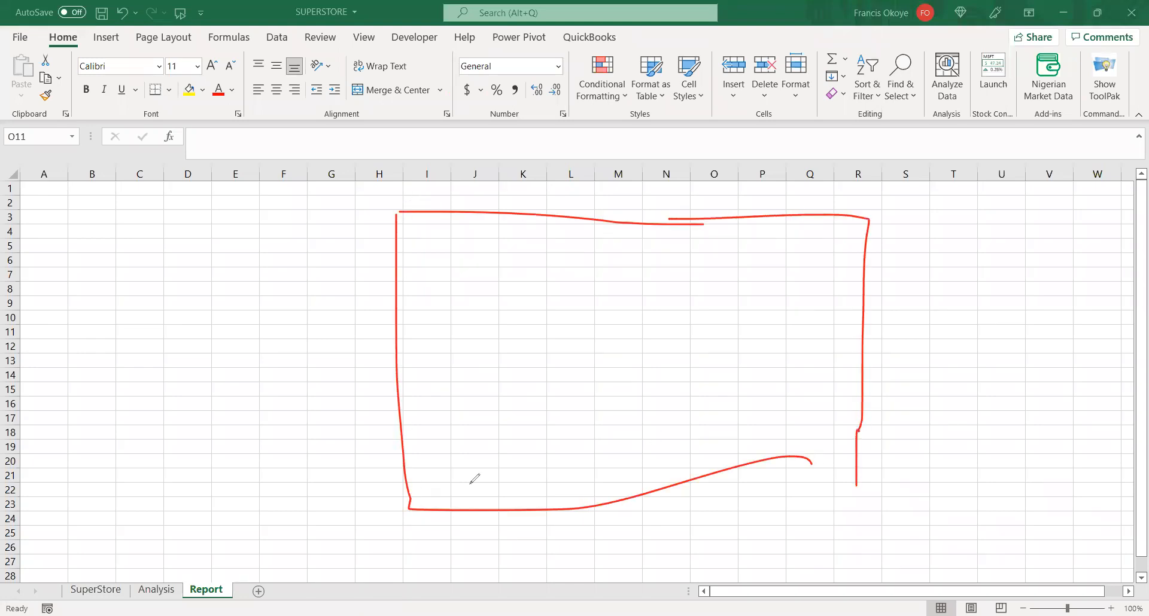
pyautogui.moveTo(455, 497); pyautogui.dragTo(829, 541)
pyautogui.moveTo(627, 538); pyautogui.dragTo(854, 551)
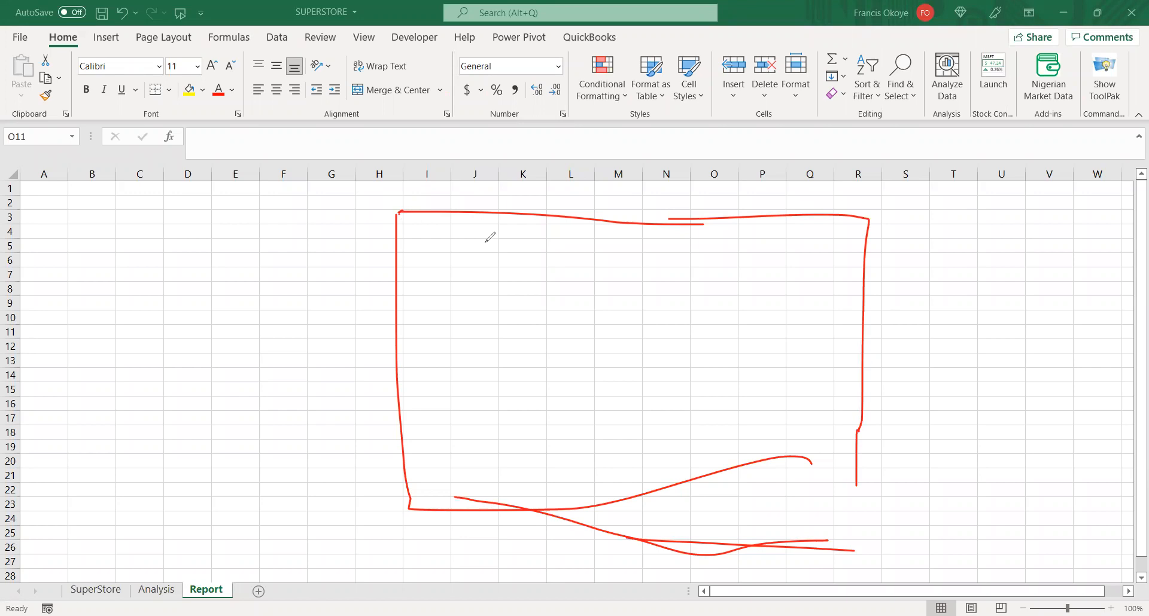
pyautogui.moveTo(426, 222)
pyautogui.mouseDown()
pyautogui.moveTo(438, 251)
pyautogui.moveTo(426, 221)
pyautogui.moveTo(525, 243)
pyautogui.moveTo(738, 256)
pyautogui.mouseUp()
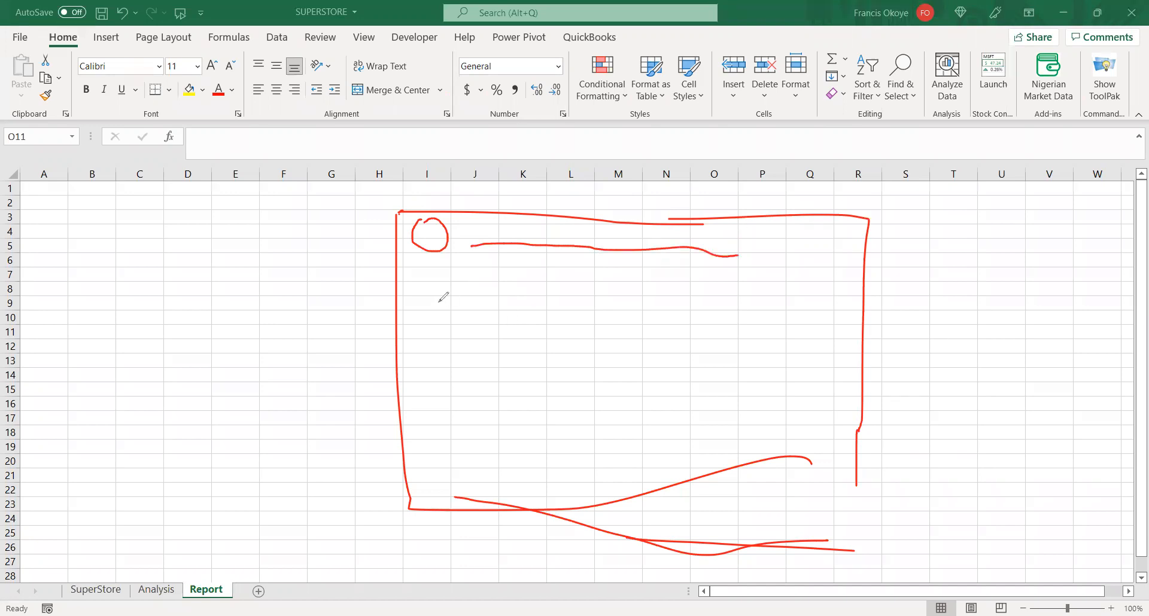
pyautogui.moveTo(432, 283)
pyautogui.mouseDown()
pyautogui.moveTo(430, 368)
pyautogui.moveTo(537, 367)
pyautogui.mouseUp()
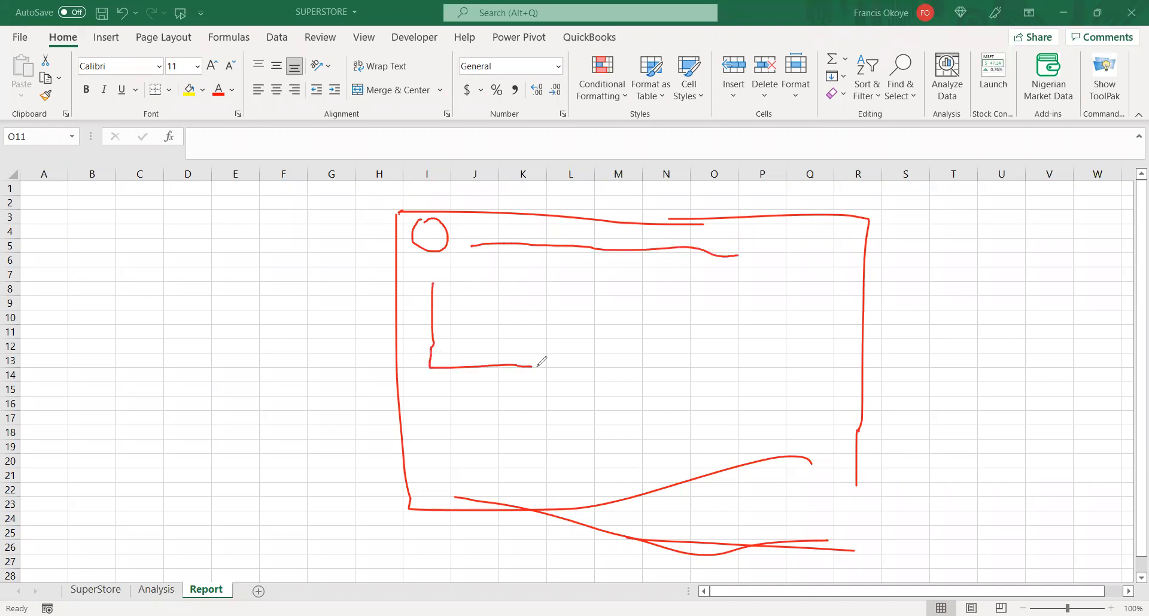
pyautogui.moveTo(430, 278)
pyautogui.mouseDown()
pyautogui.moveTo(570, 287)
pyautogui.moveTo(557, 360)
pyautogui.moveTo(531, 367)
pyautogui.mouseUp()
pyautogui.moveTo(488, 258)
pyautogui.mouseDown()
pyautogui.moveTo(529, 255)
pyautogui.moveTo(462, 267)
pyautogui.moveTo(540, 269)
pyautogui.mouseUp()
pyautogui.moveTo(468, 246)
pyautogui.mouseDown()
pyautogui.moveTo(540, 250)
pyautogui.moveTo(541, 261)
pyautogui.mouseUp()
pyautogui.moveTo(589, 251)
pyautogui.mouseDown()
pyautogui.moveTo(592, 270)
pyautogui.moveTo(721, 255)
pyautogui.moveTo(620, 259)
pyautogui.mouseUp()
pyautogui.moveTo(775, 247)
pyautogui.mouseDown()
pyautogui.moveTo(791, 261)
pyautogui.moveTo(835, 260)
pyautogui.moveTo(848, 242)
pyautogui.moveTo(821, 266)
pyautogui.mouseUp()
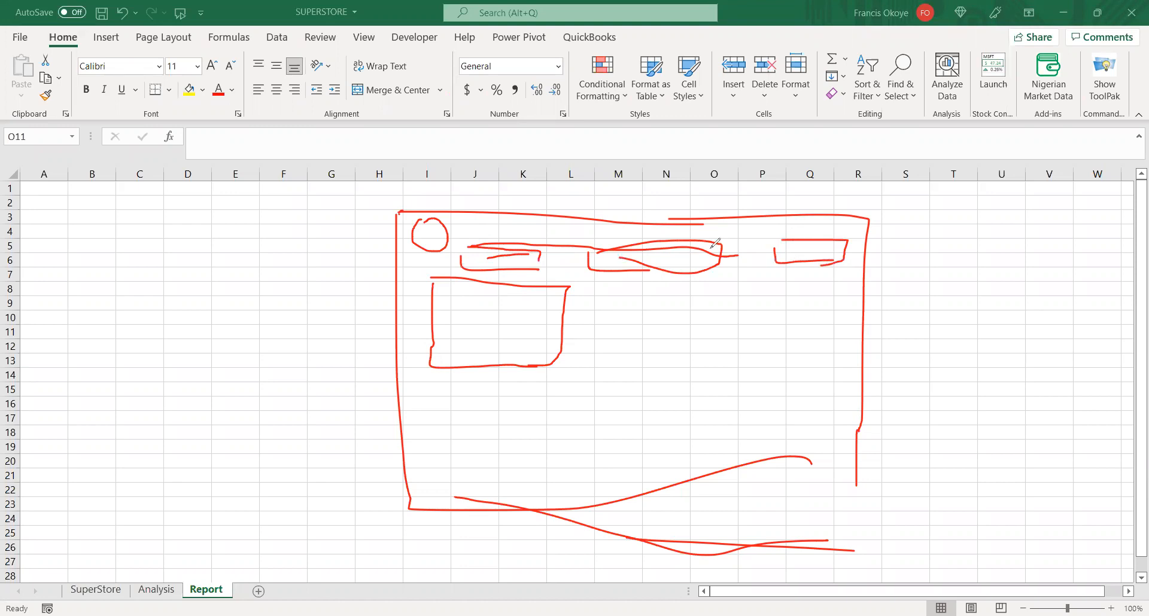
pyautogui.moveTo(598, 301)
pyautogui.mouseDown()
pyautogui.moveTo(596, 342)
pyautogui.moveTo(753, 358)
pyautogui.mouseUp()
pyautogui.moveTo(601, 296)
pyautogui.mouseDown()
pyautogui.moveTo(735, 301)
pyautogui.moveTo(736, 353)
pyautogui.mouseUp()
pyautogui.moveTo(755, 310)
pyautogui.mouseDown()
pyautogui.moveTo(761, 358)
pyautogui.moveTo(828, 355)
pyautogui.mouseUp()
pyautogui.moveTo(762, 308)
pyautogui.mouseDown()
pyautogui.moveTo(846, 304)
pyautogui.moveTo(850, 353)
pyautogui.moveTo(814, 350)
pyautogui.mouseUp()
pyautogui.moveTo(486, 259); pyautogui.dragTo(527, 255)
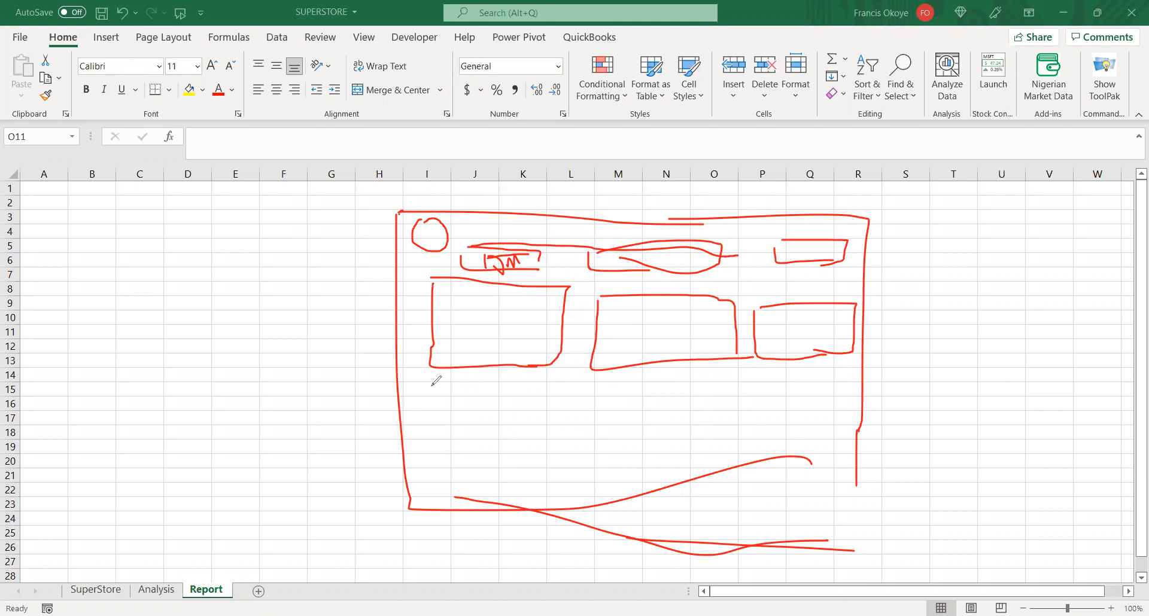
pyautogui.moveTo(440, 388)
pyautogui.mouseDown()
pyautogui.moveTo(433, 488)
pyautogui.moveTo(698, 502)
pyautogui.mouseUp()
pyautogui.moveTo(453, 473); pyautogui.dragTo(653, 410)
pyautogui.moveTo(717, 387)
pyautogui.mouseDown()
pyautogui.moveTo(717, 520)
pyautogui.moveTo(795, 527)
pyautogui.mouseUp()
pyautogui.moveTo(717, 397)
pyautogui.mouseDown()
pyautogui.moveTo(809, 392)
pyautogui.moveTo(817, 528)
pyautogui.mouseUp()
pyautogui.click(729, 413)
pyautogui.moveTo(781, 413)
pyautogui.mouseDown()
pyautogui.moveTo(729, 413)
pyautogui.moveTo(744, 518)
pyautogui.mouseUp()
pyautogui.moveTo(731, 438)
pyautogui.mouseDown()
pyautogui.moveTo(758, 435)
pyautogui.moveTo(746, 470)
pyautogui.mouseUp()
pyautogui.moveTo(868, 220)
pyautogui.mouseDown()
pyautogui.moveTo(941, 439)
pyautogui.moveTo(931, 564)
pyautogui.mouseUp()
pyautogui.moveTo(849, 494)
pyautogui.mouseDown()
pyautogui.moveTo(850, 534)
pyautogui.moveTo(1024, 505)
pyautogui.mouseUp()
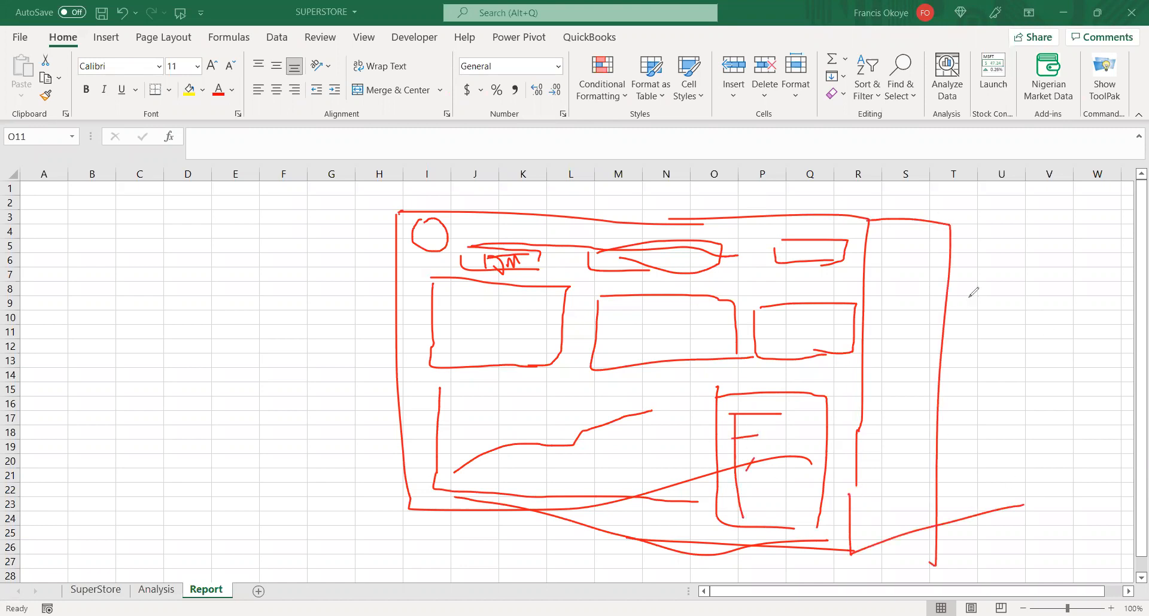
pyautogui.moveTo(888, 283)
pyautogui.mouseDown()
pyautogui.moveTo(928, 277)
pyautogui.moveTo(885, 344)
pyautogui.moveTo(920, 353)
pyautogui.mouseUp()
pyautogui.moveTo(922, 273)
pyautogui.mouseDown()
pyautogui.moveTo(914, 381)
pyautogui.moveTo(878, 385)
pyautogui.moveTo(878, 449)
pyautogui.moveTo(899, 448)
pyautogui.mouseUp()
pyautogui.moveTo(920, 384)
pyautogui.mouseDown()
pyautogui.moveTo(894, 480)
pyautogui.moveTo(914, 480)
pyautogui.mouseUp()
pyautogui.moveTo(861, 491)
pyautogui.mouseDown()
pyautogui.moveTo(862, 520)
pyautogui.moveTo(903, 526)
pyautogui.mouseUp()
pyautogui.moveTo(906, 478); pyautogui.dragTo(905, 531)
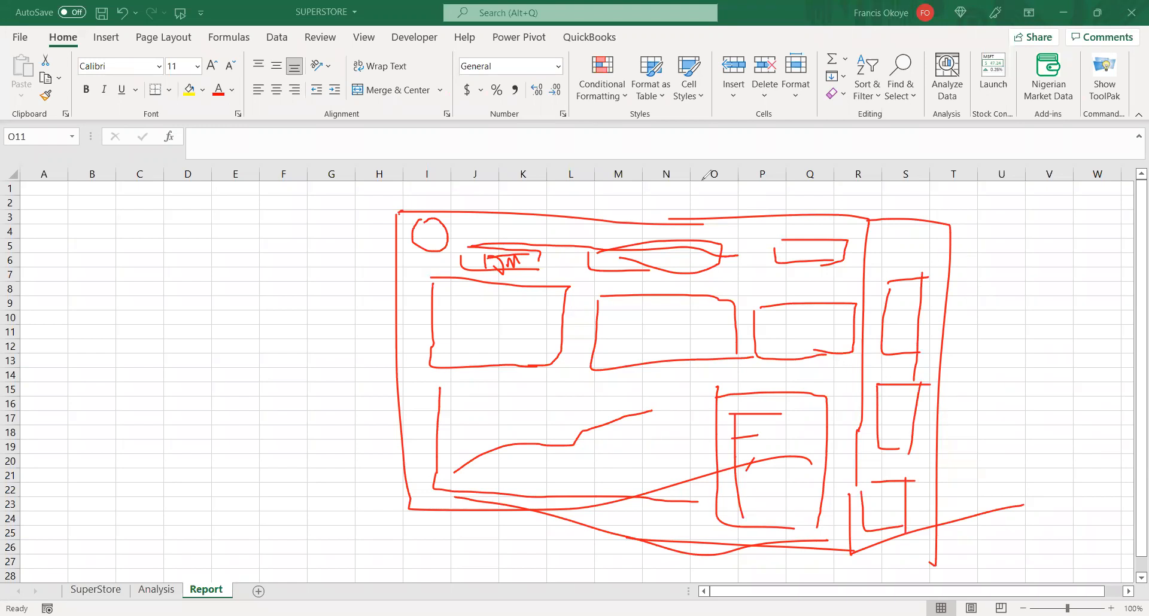
pyautogui.hotkey('ctrl', 'shift', '5')
pyautogui.moveTo(520, 176)
pyautogui.mouseDown()
pyautogui.moveTo(578, 161)
pyautogui.moveTo(610, 219)
pyautogui.moveTo(304, 175)
pyautogui.moveTo(389, 372)
pyautogui.moveTo(690, 303)
pyautogui.moveTo(654, 267)
pyautogui.moveTo(568, 411)
pyautogui.moveTo(485, 505)
pyautogui.moveTo(792, 436)
pyautogui.moveTo(742, 436)
pyautogui.moveTo(967, 510)
pyautogui.moveTo(952, 291)
pyautogui.moveTo(904, 255)
pyautogui.moveTo(647, 264)
pyautogui.mouseUp()
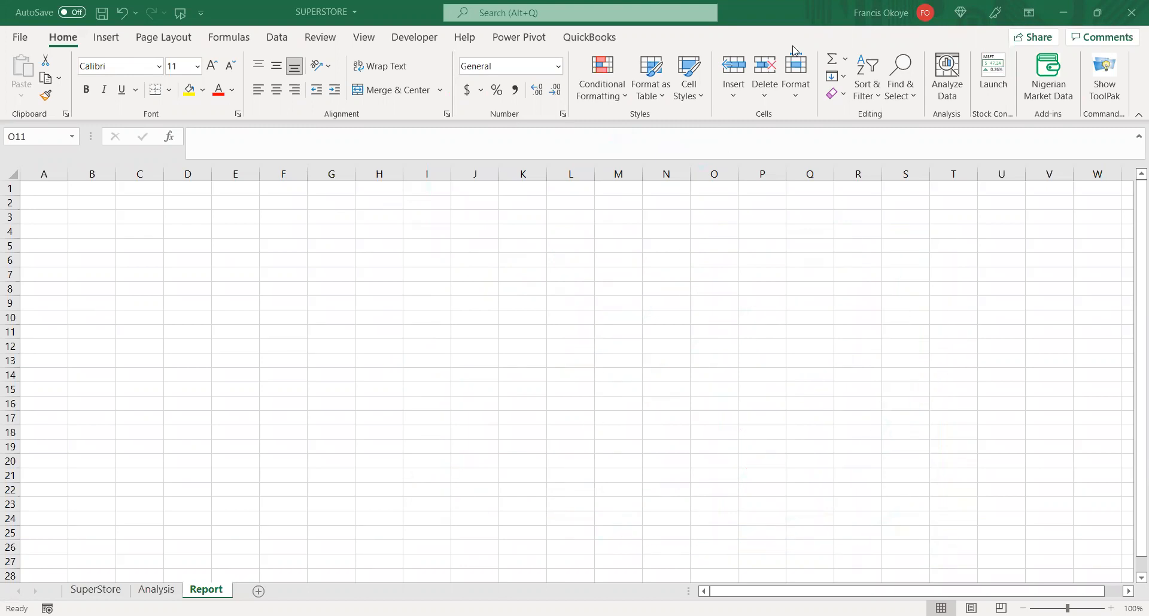
# - Turn off the gridlines on the Report sheet
pyautogui.click(358, 36)
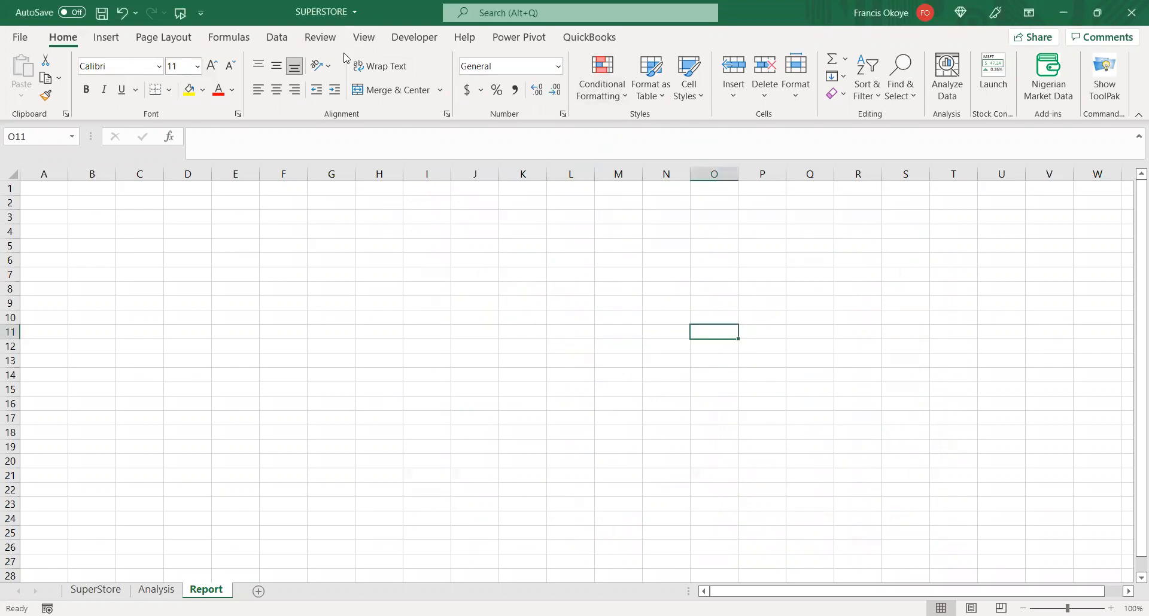
pyautogui.click(365, 37)
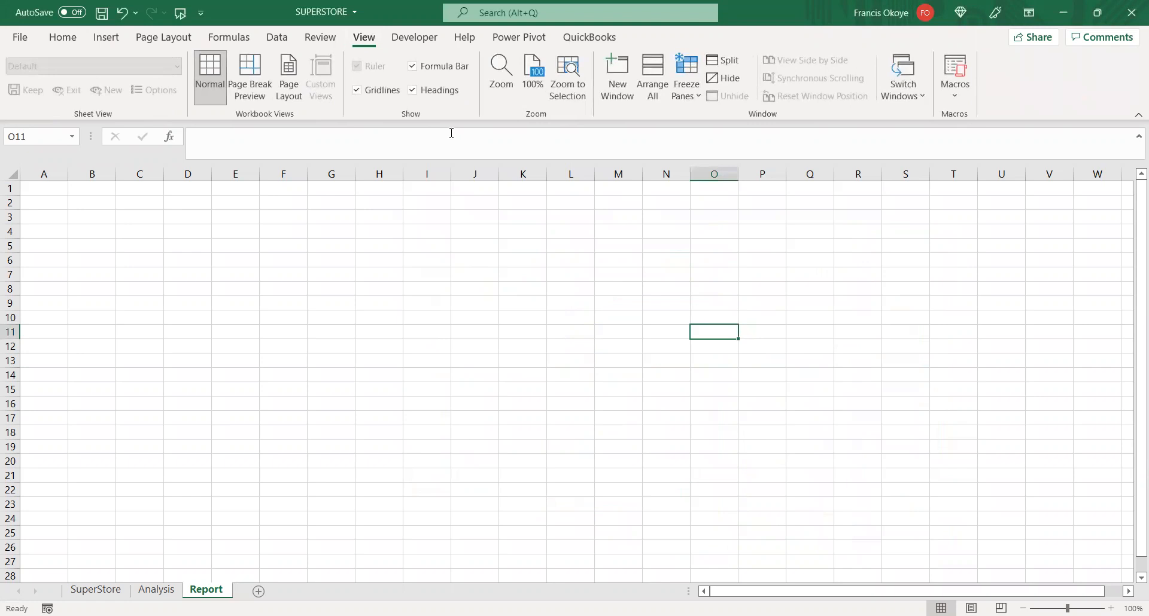
pyautogui.click(357, 90)
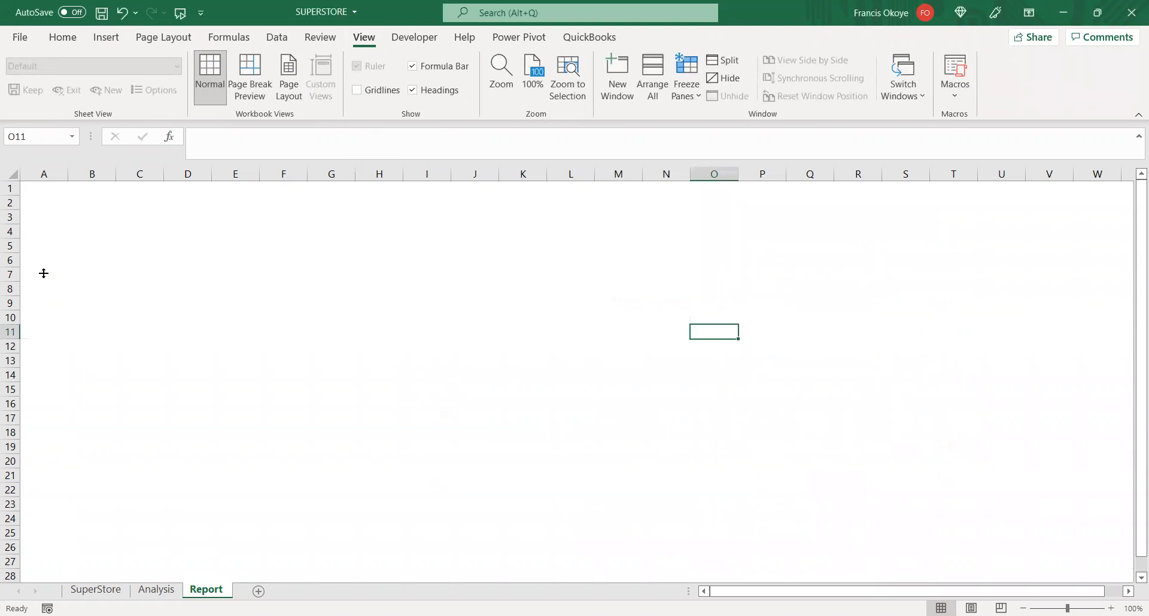
pyautogui.click(167, 326)
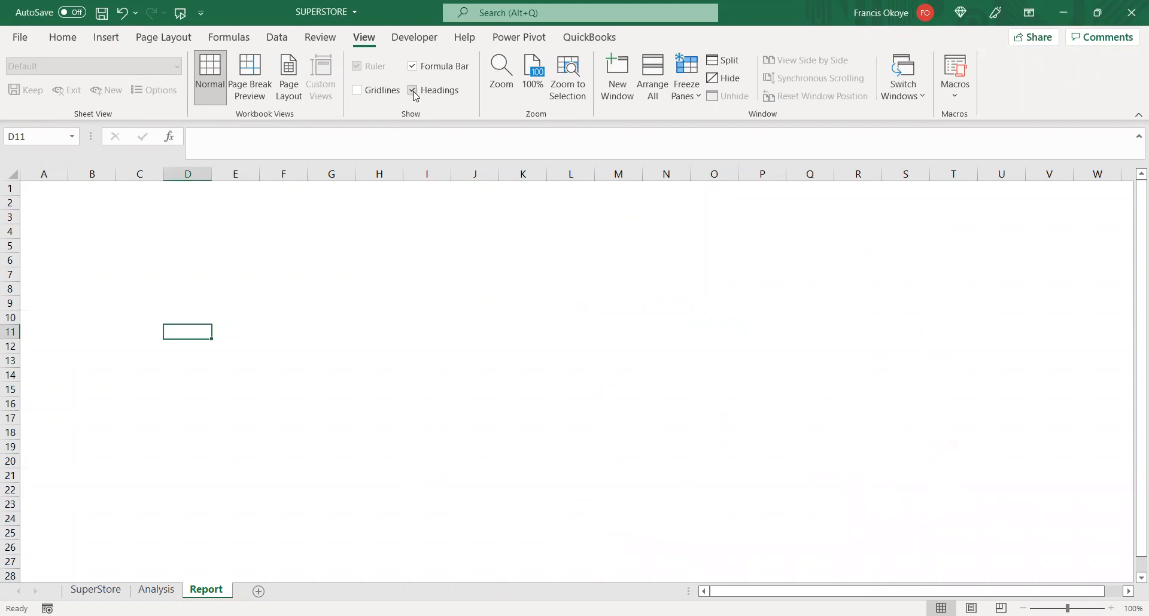
# - Hide the row and column headings and the formula bar, and collapse the ribbon on the Report sheet
pyautogui.click(413, 90)
pyautogui.click(413, 66)
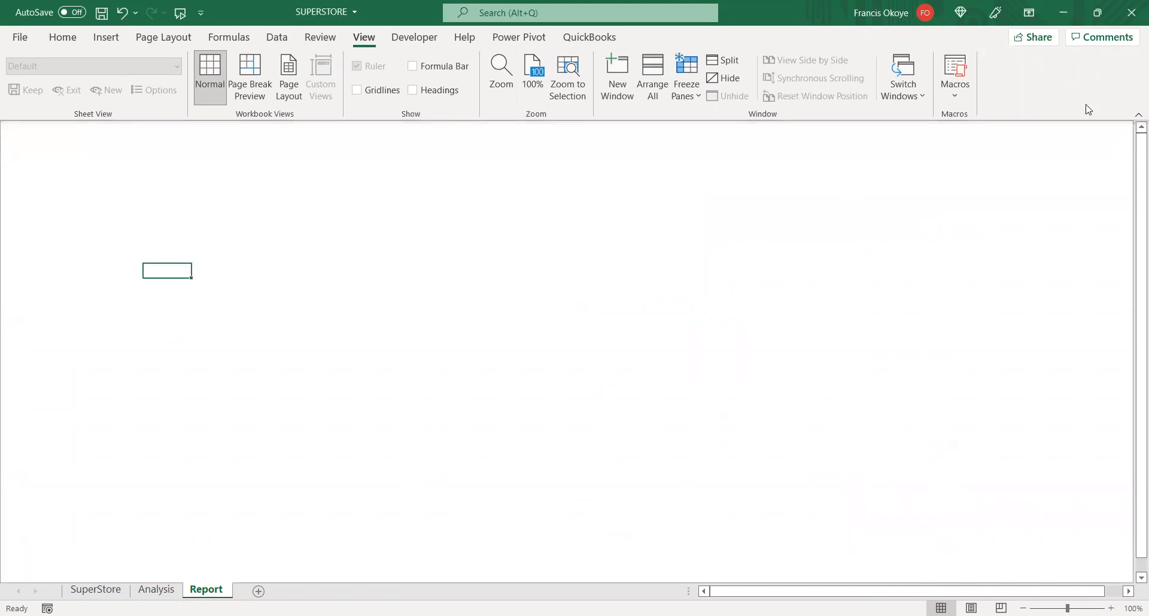
pyautogui.click(1136, 116)
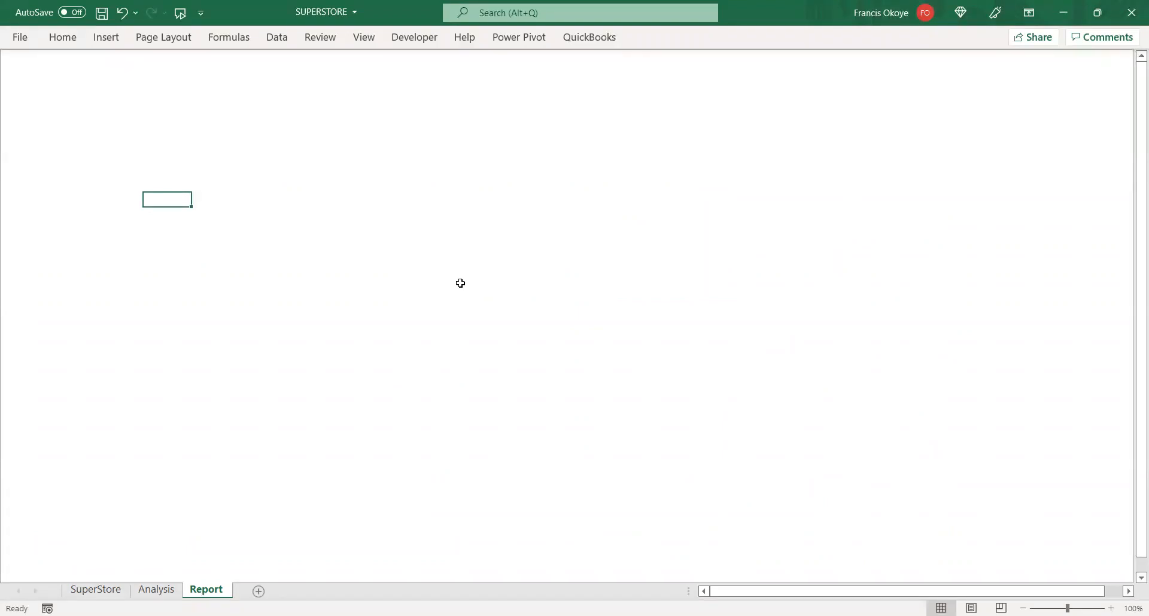
# - Restore the pinned ribbon, formula bar and row and column headings on the Report sheet
pyautogui.click(286, 40)
pyautogui.click(1137, 113)
pyautogui.click(696, 286)
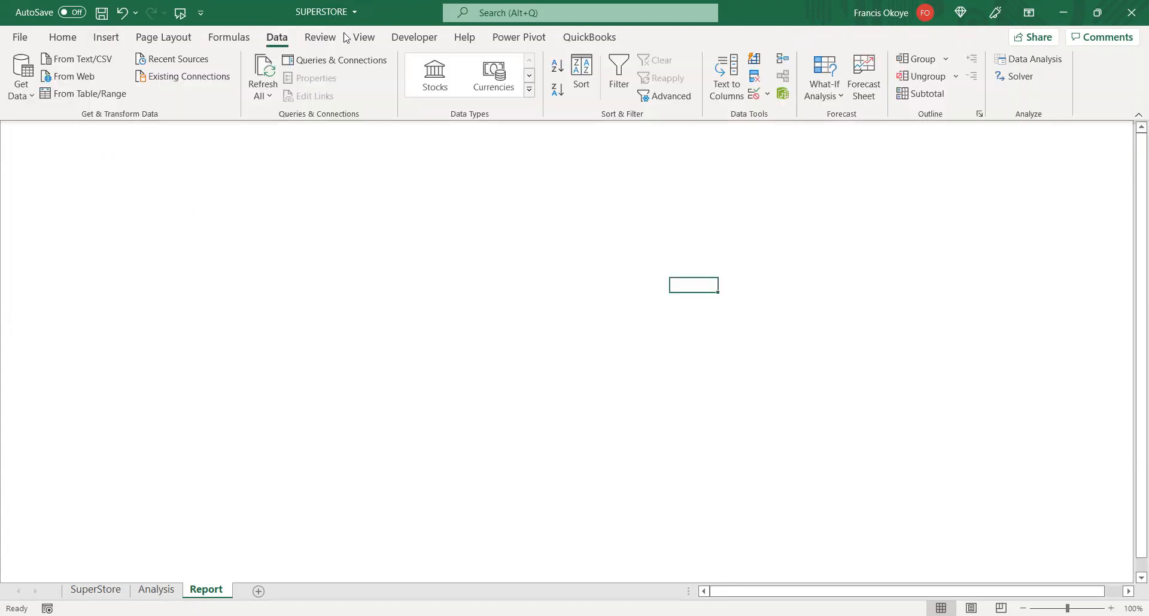
pyautogui.click(364, 37)
pyautogui.click(419, 68)
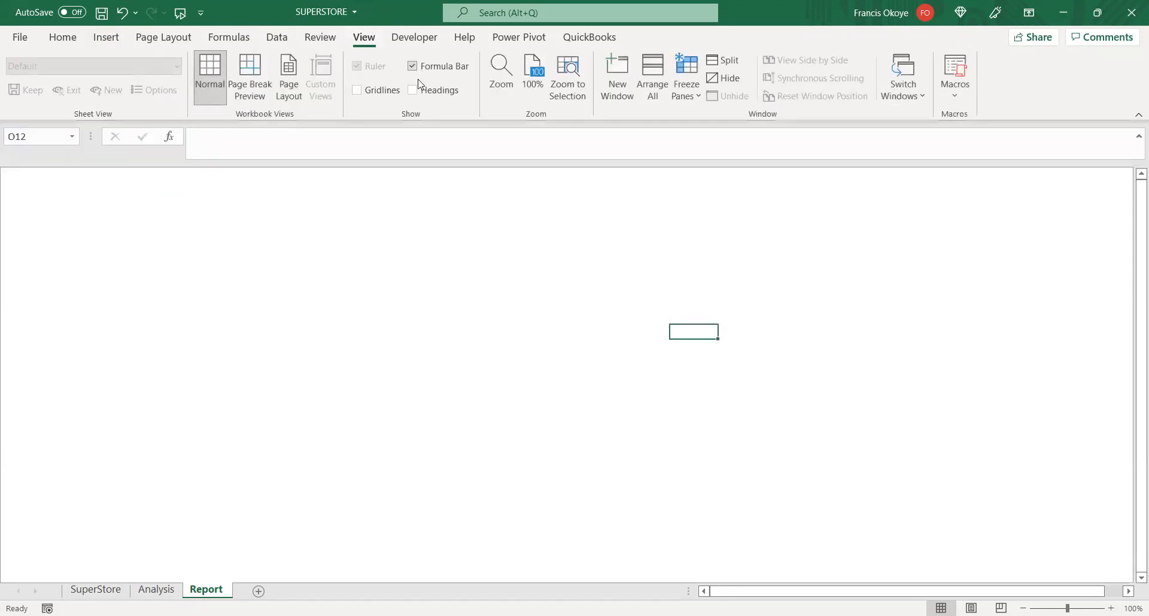
pyautogui.click(413, 92)
pyautogui.click(433, 266)
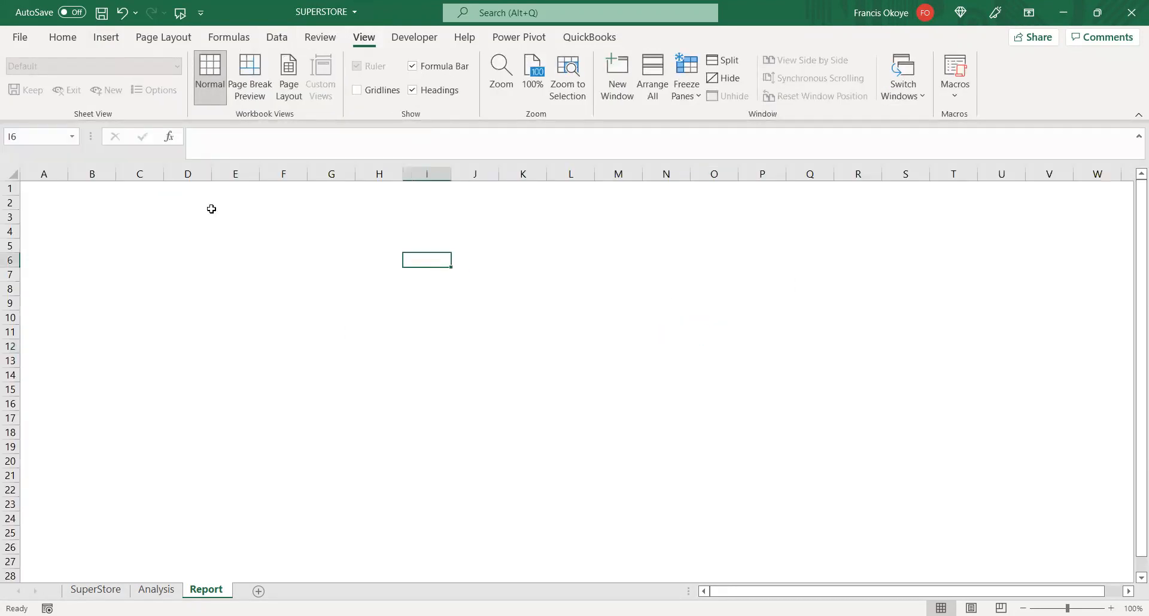
pyautogui.click(136, 192)
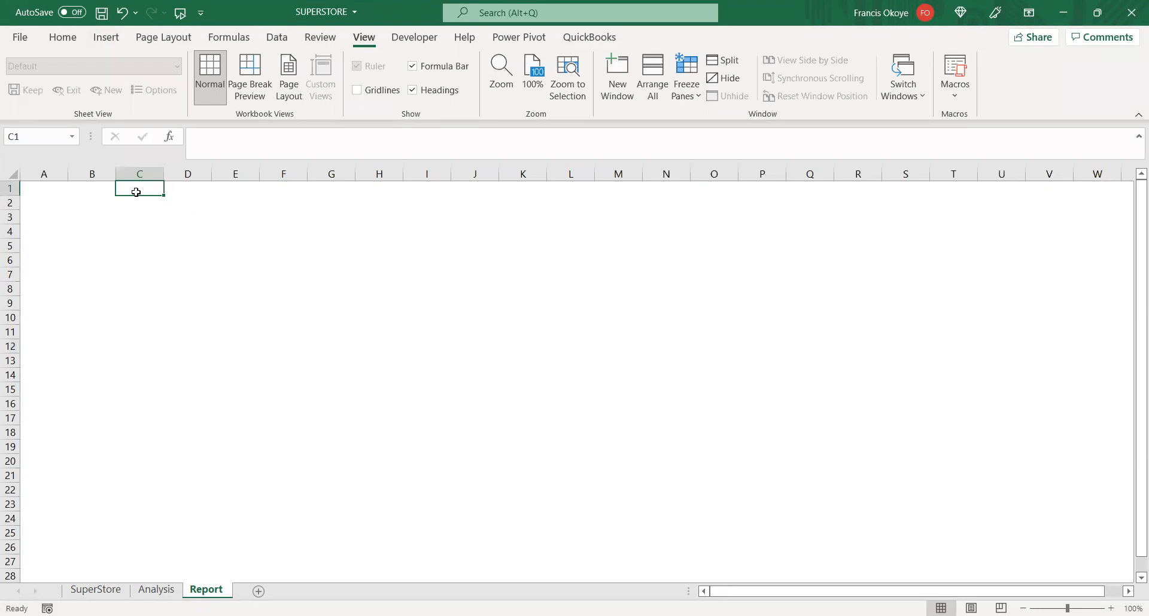
pyautogui.click(154, 232)
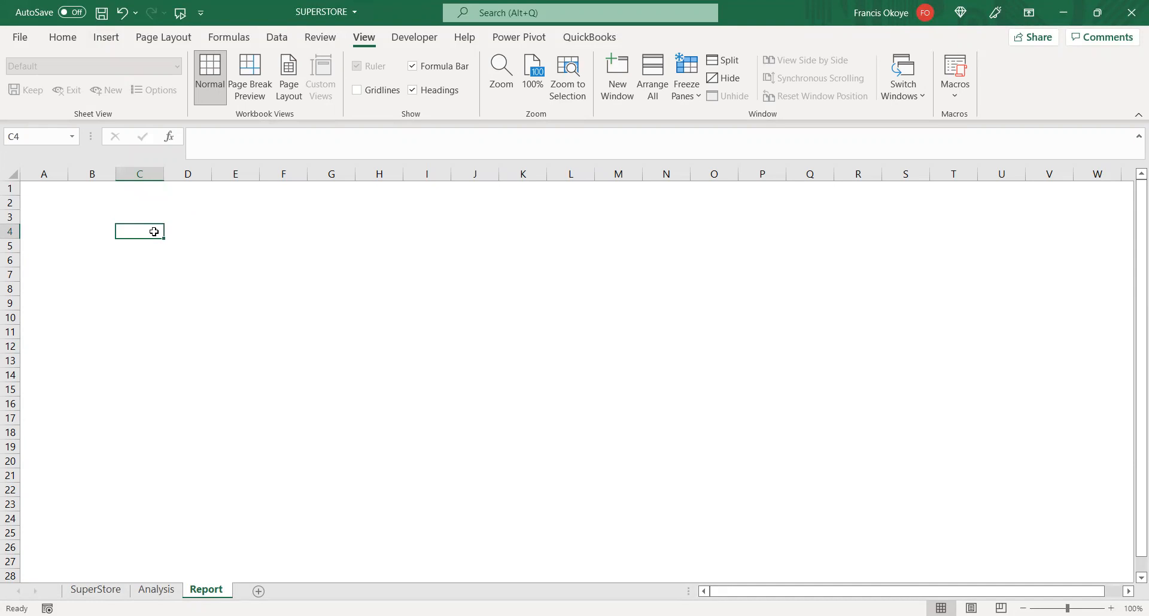
# - Insert the LBS logo-1 picture from the Desktop folder onto the Report sheet
pyautogui.click(106, 37)
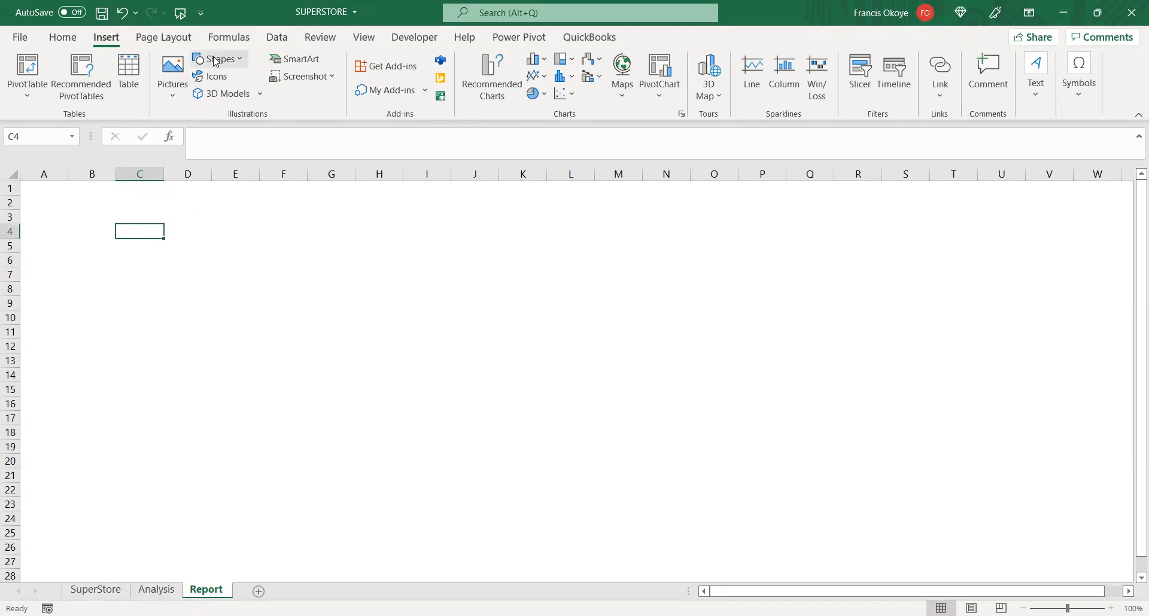
pyautogui.click(174, 81)
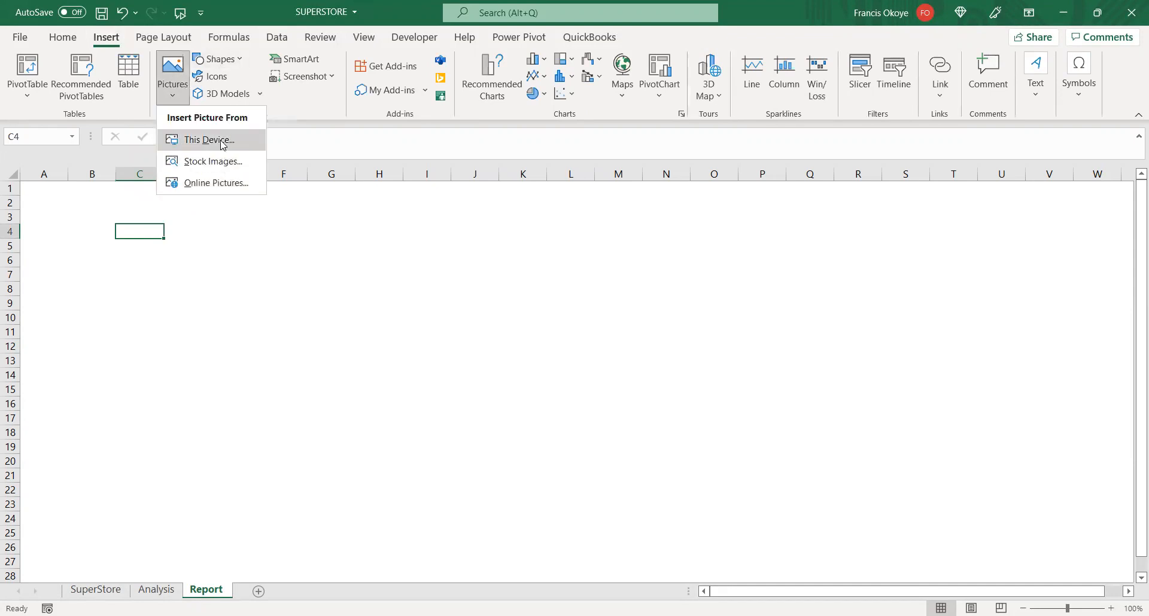
pyautogui.click(171, 140)
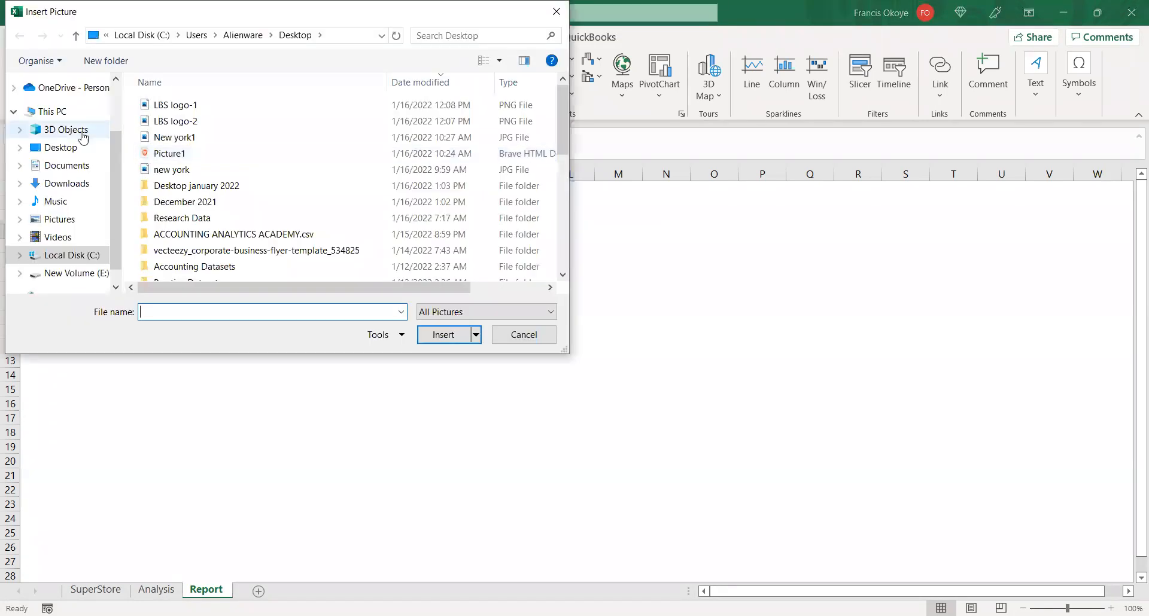
pyautogui.click(184, 106)
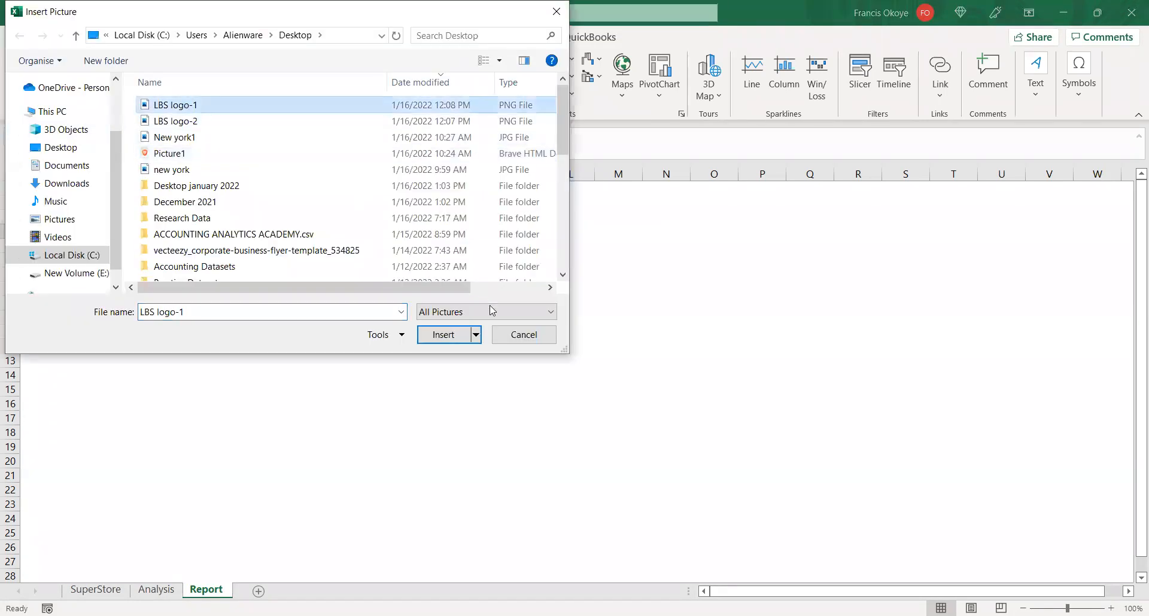
pyautogui.click(446, 335)
# - Move the inserted logo to the start of the sheet so it sits over cells A1:C3
pyautogui.moveTo(152, 247); pyautogui.dragTo(72, 230)
pyautogui.moveTo(122, 204); pyautogui.dragTo(110, 203)
pyautogui.click(185, 216)
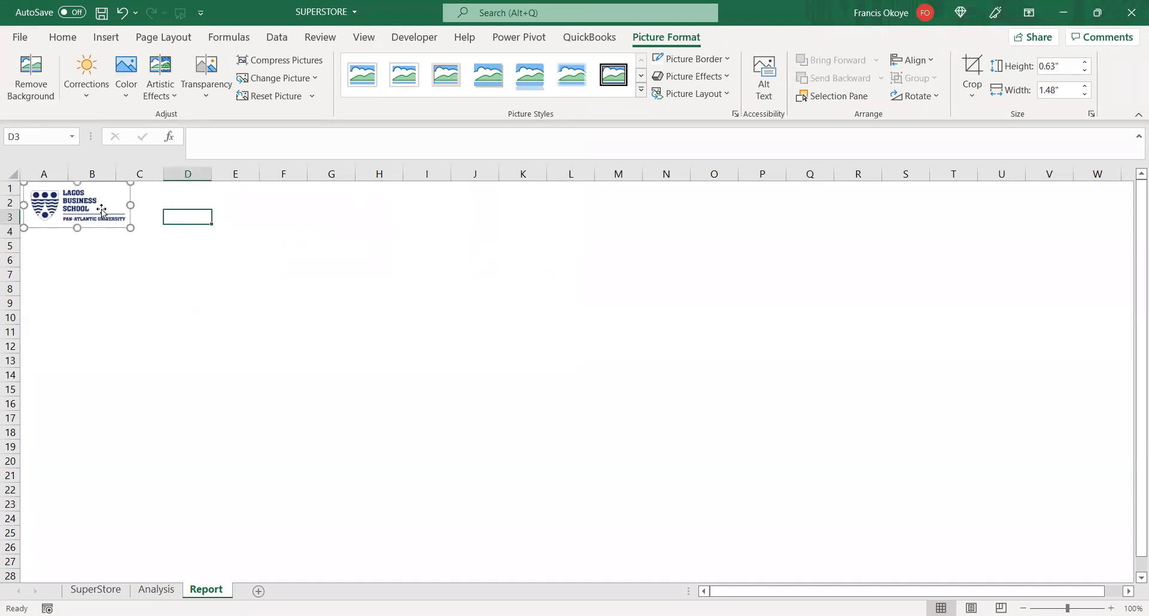
pyautogui.click(108, 204)
pyautogui.click(216, 205)
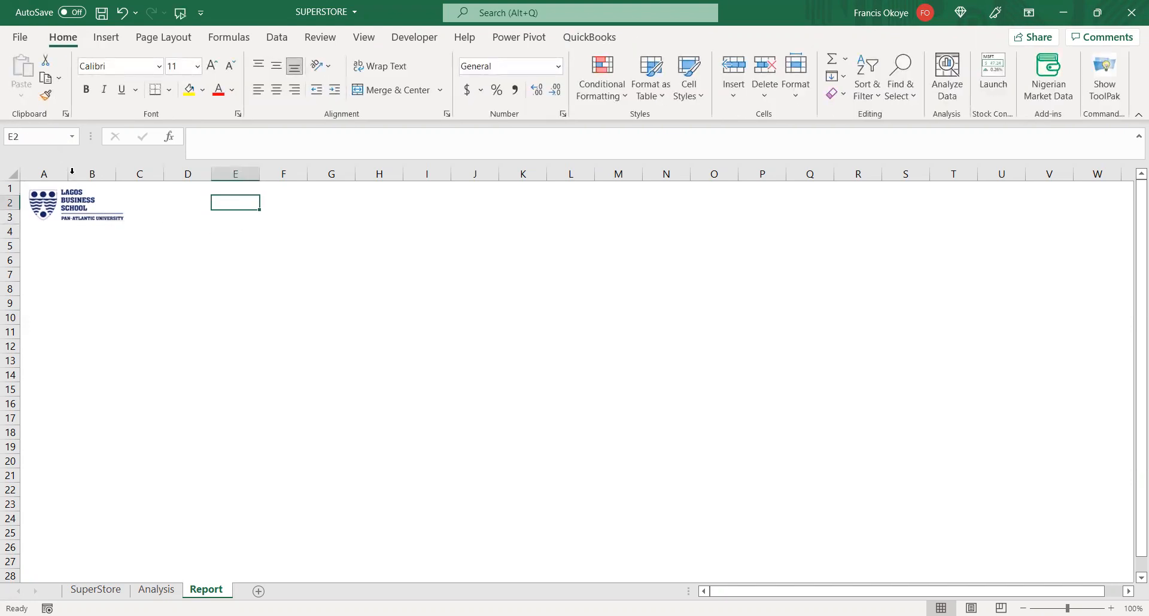
pyautogui.click(109, 199)
pyautogui.click(167, 204)
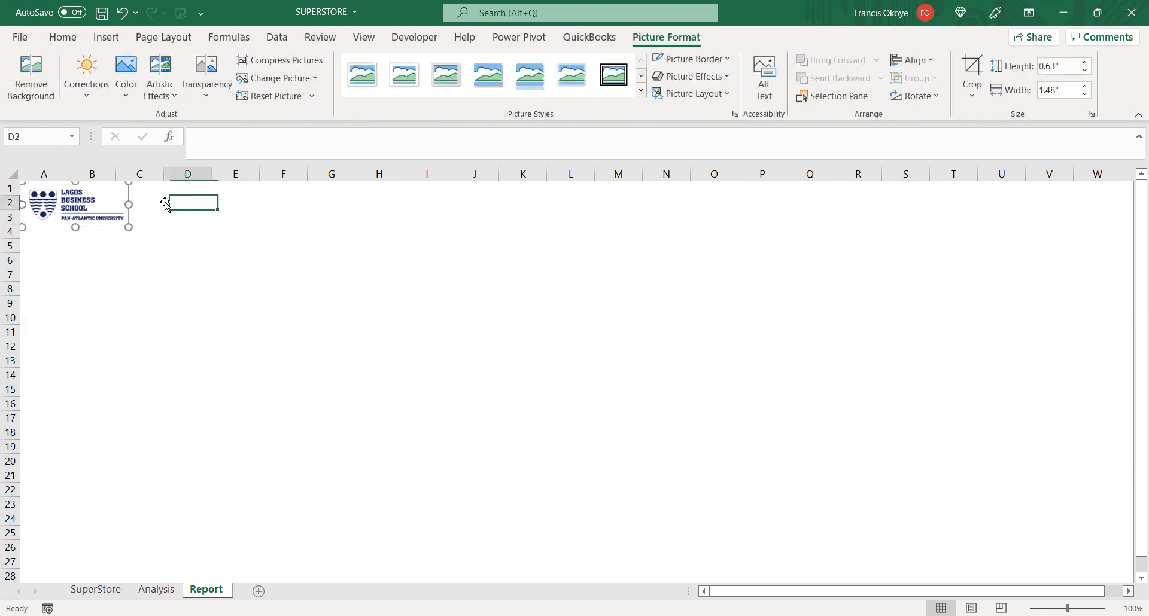
# - Try the LBS logo-2 picture from the Desktop folder below the existing logo, and delete it
pyautogui.click(106, 37)
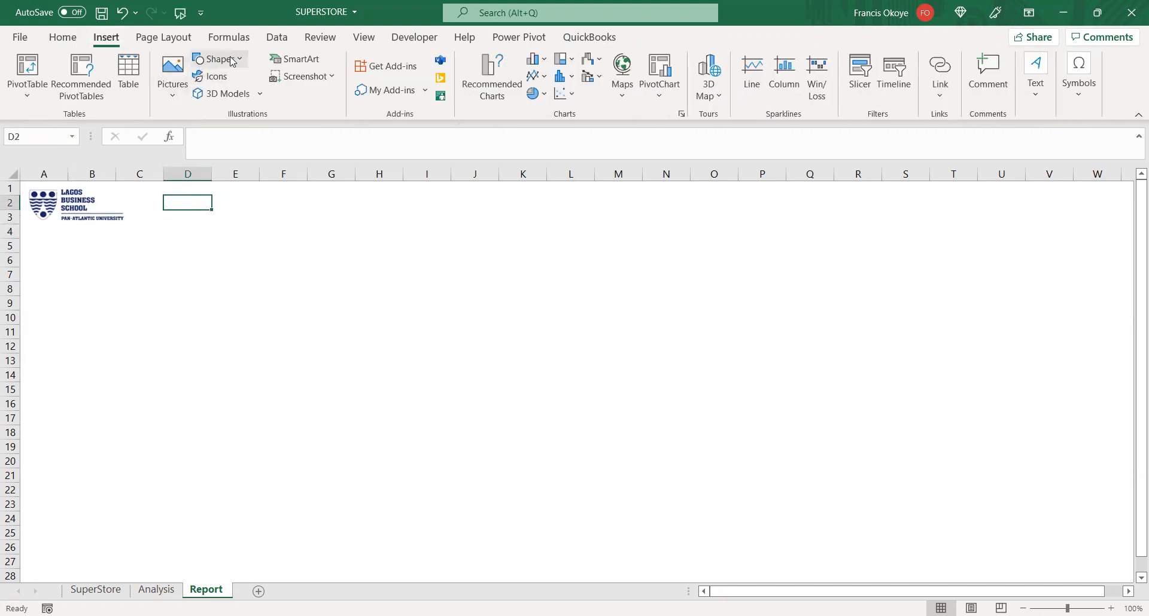
pyautogui.click(173, 80)
pyautogui.click(190, 142)
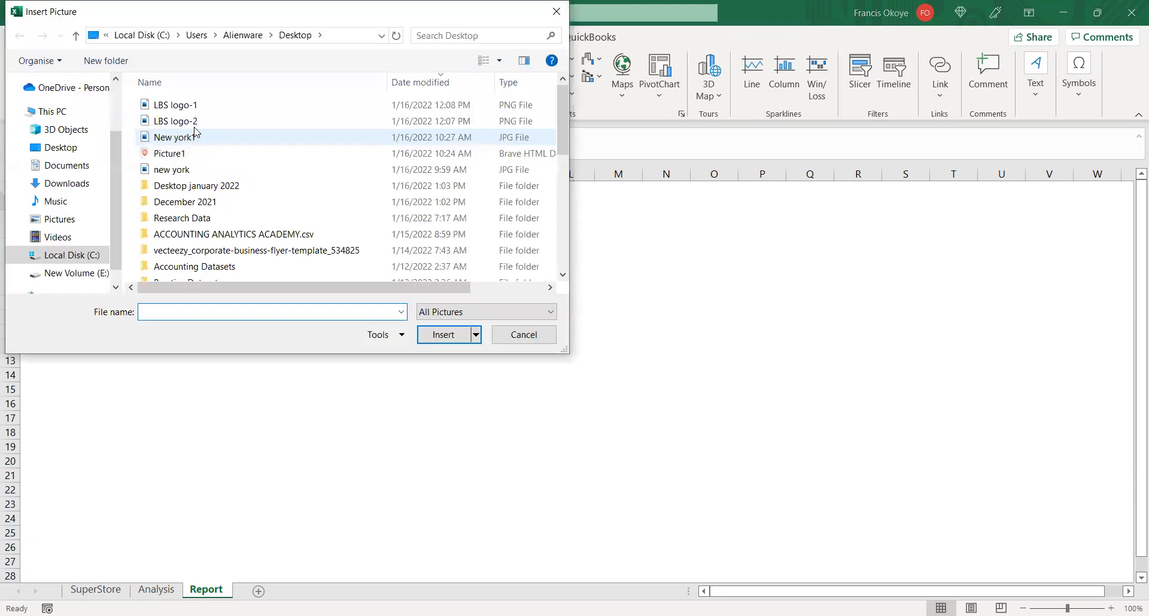
pyautogui.click(175, 121)
pyautogui.click(458, 338)
pyautogui.moveTo(361, 282); pyautogui.dragTo(222, 326)
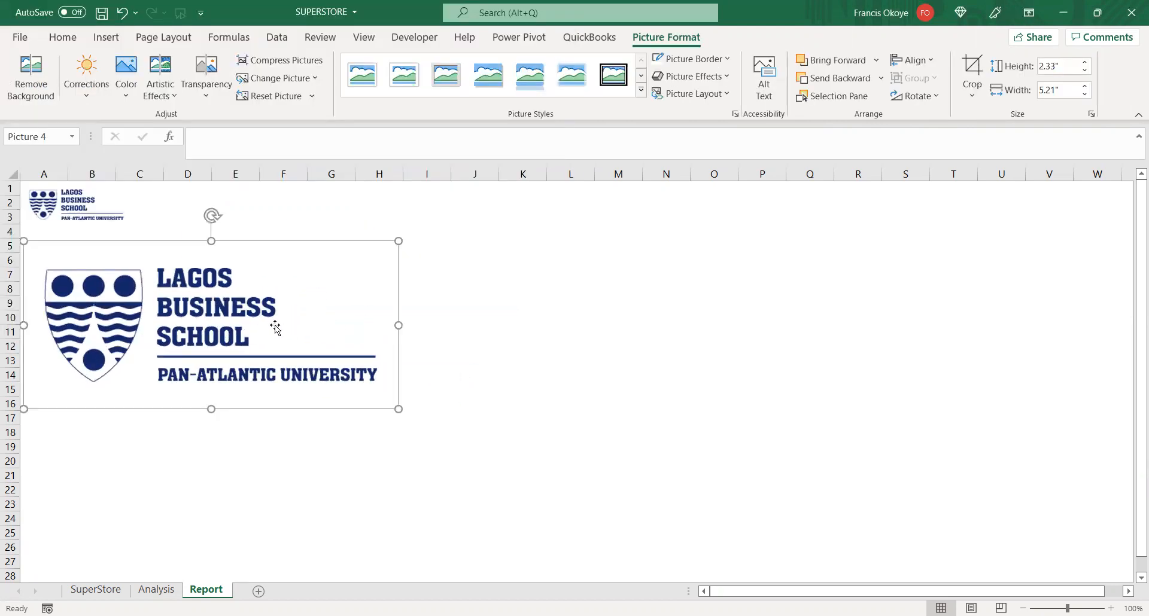
pyautogui.press('Delete')
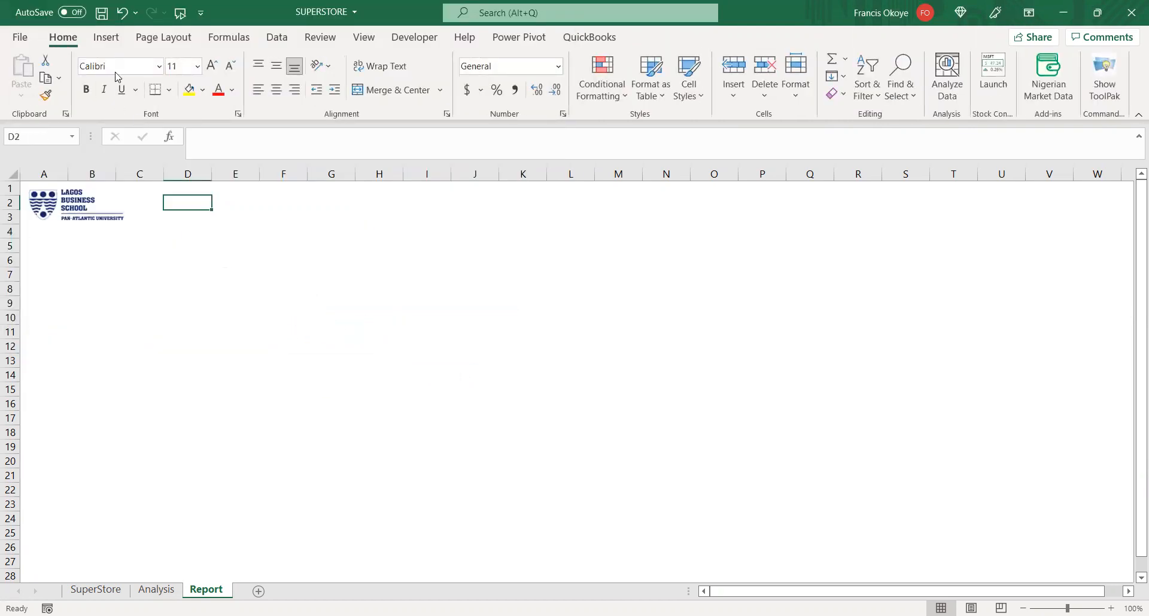
# - Insert a second copy of LBS logo-1 at cell D2, and delete that copy
pyautogui.click(107, 37)
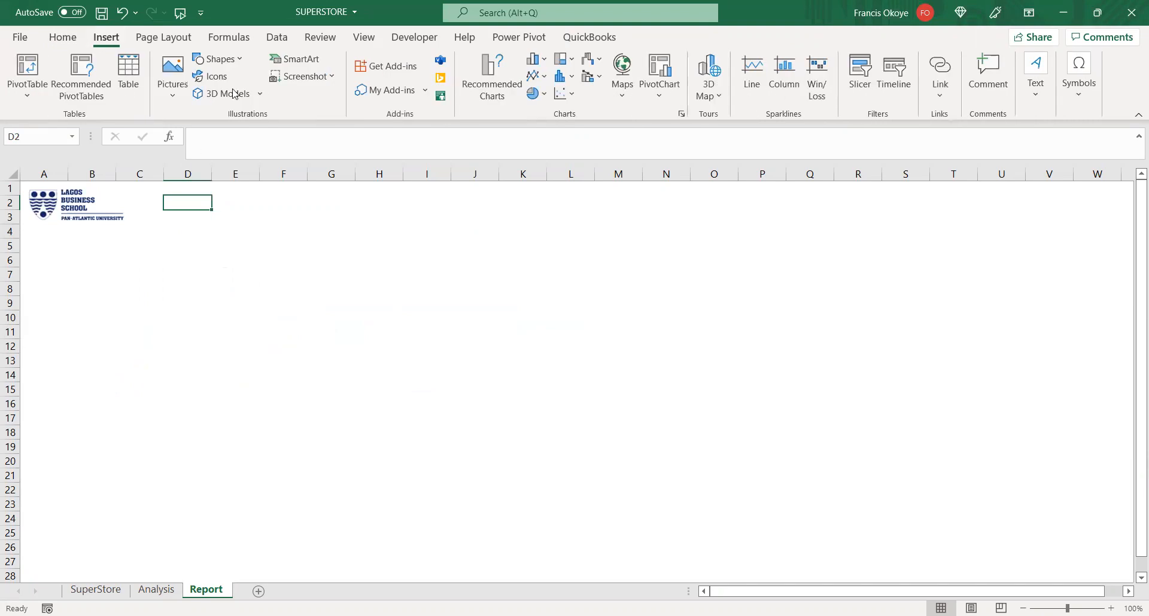
pyautogui.click(172, 93)
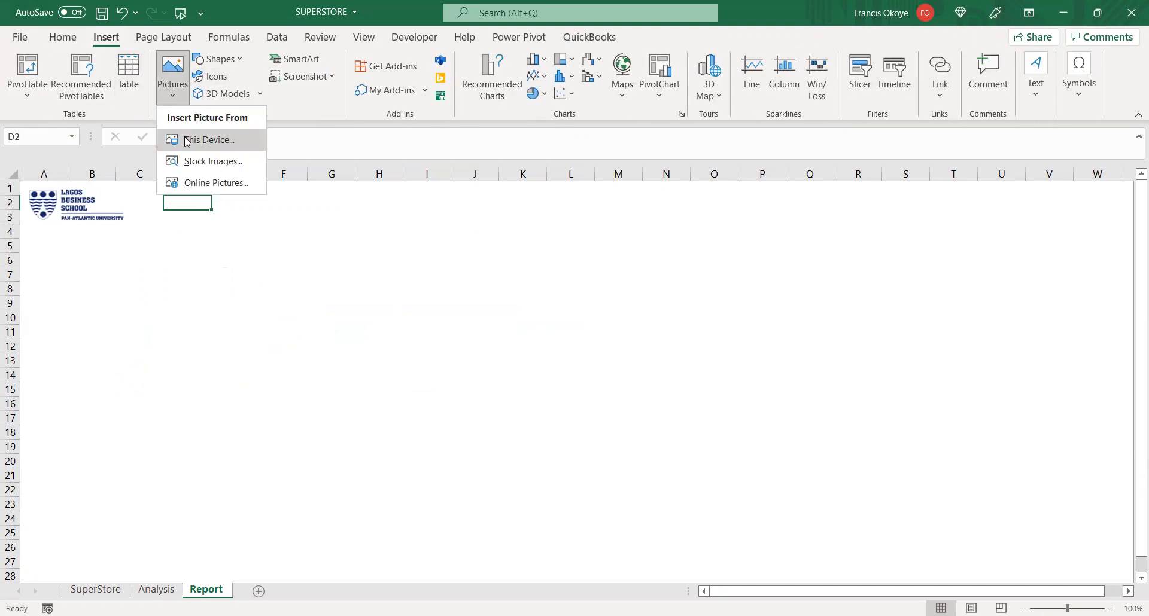
pyautogui.click(203, 140)
pyautogui.click(174, 106)
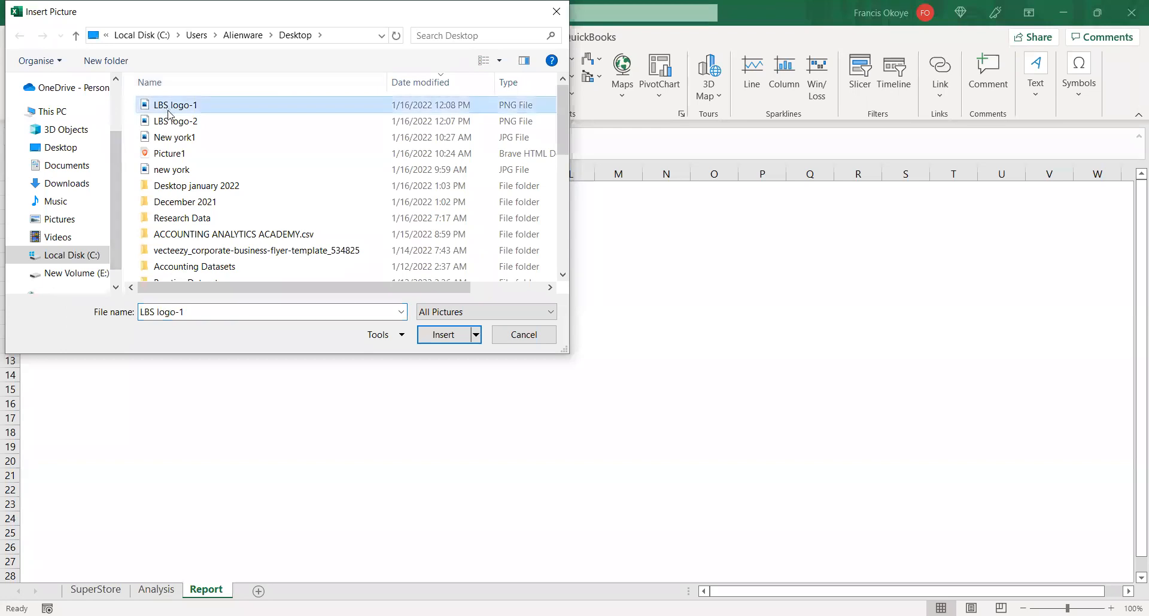
pyautogui.click(436, 336)
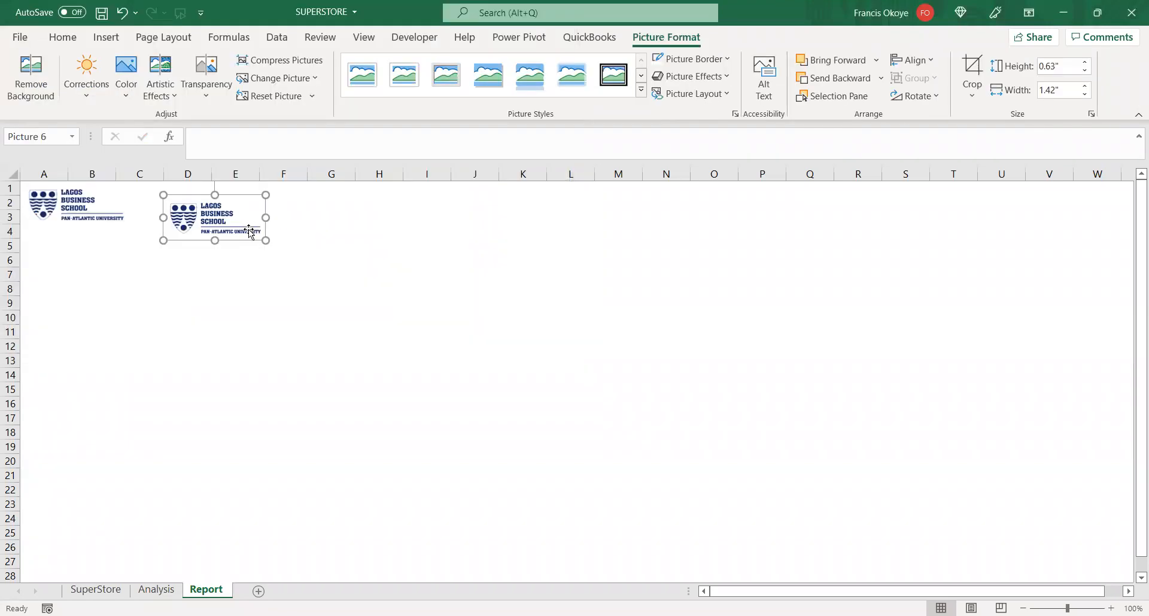
pyautogui.press('Delete')
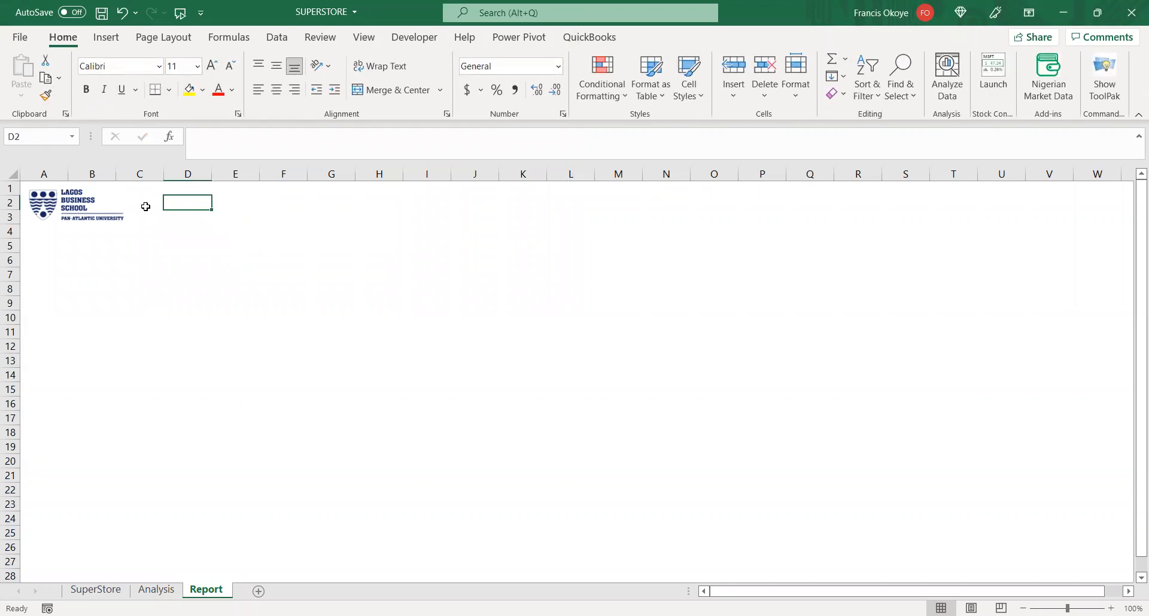
# - Shift the remaining logo down to row 2 and open its Format Picture fill and line settings
pyautogui.click(110, 199)
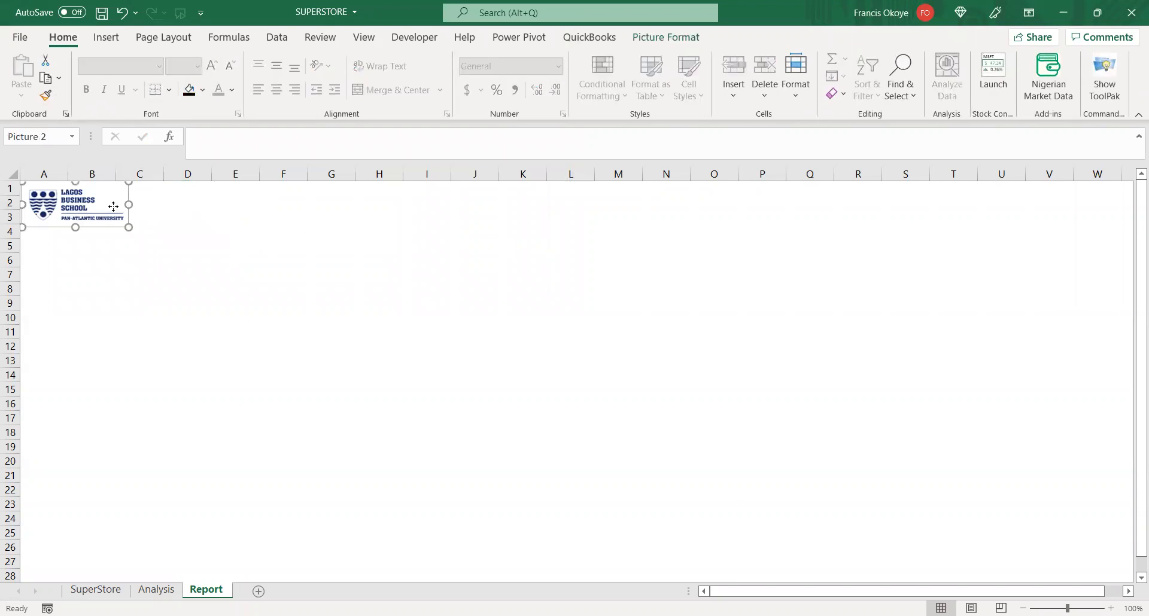
pyautogui.moveTo(113, 207); pyautogui.dragTo(117, 221)
pyautogui.rightClick(116, 216)
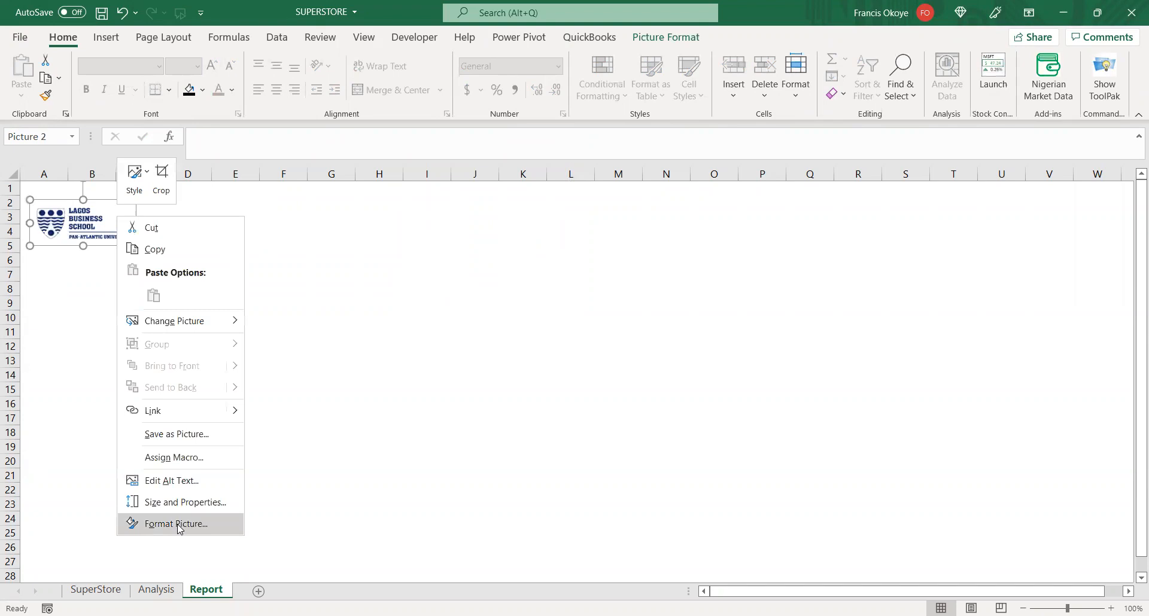
pyautogui.press('Return')
pyautogui.click(957, 212)
pyautogui.click(955, 246)
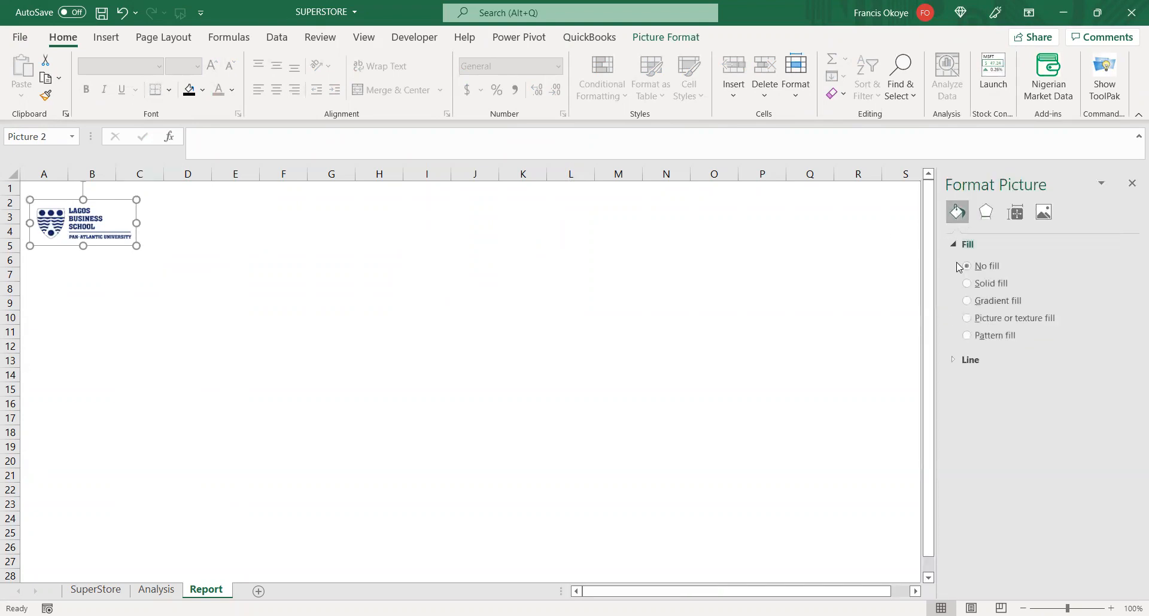
pyautogui.click(955, 361)
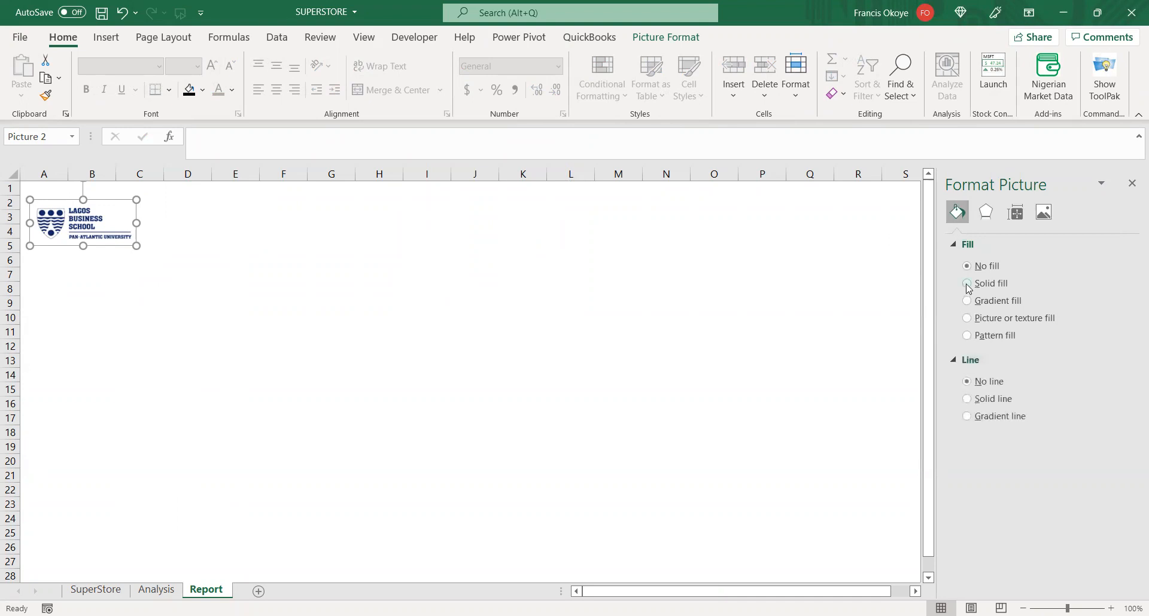
# - Try solid and gradient fills and a solid line on the logo, restore No fill and No line, and close the settings
pyautogui.click(968, 284)
pyautogui.click(968, 301)
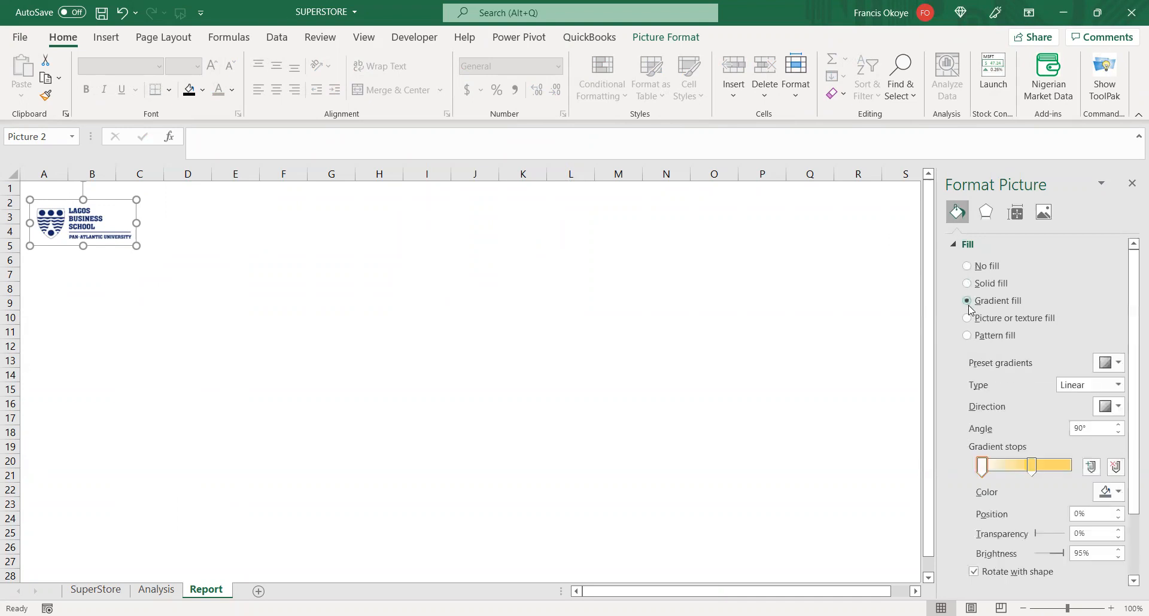
pyautogui.click(967, 266)
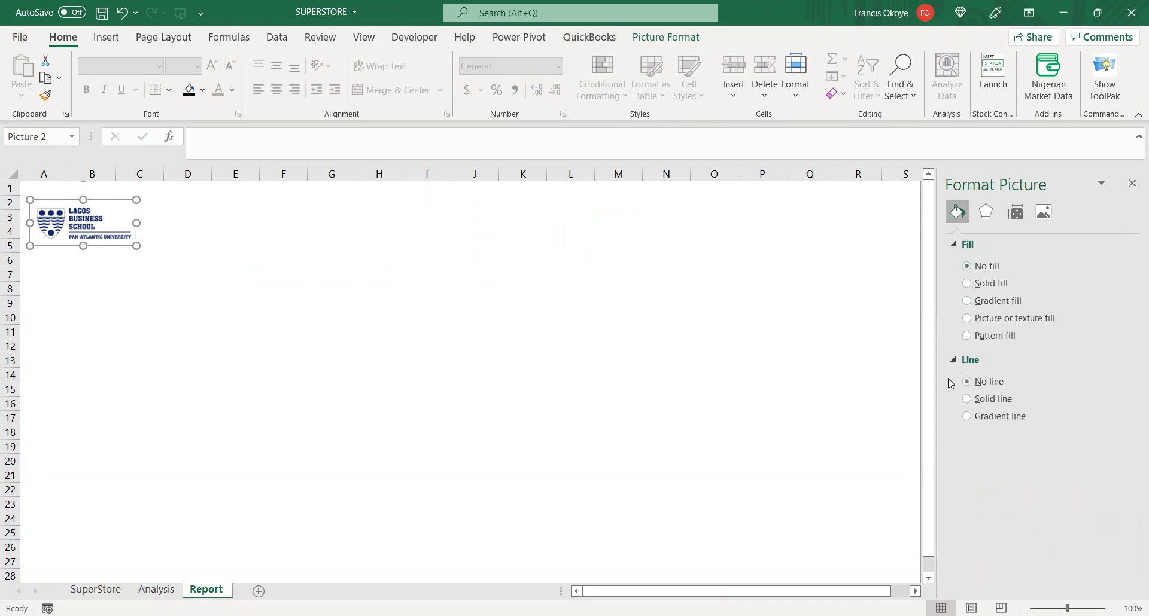
pyautogui.click(979, 399)
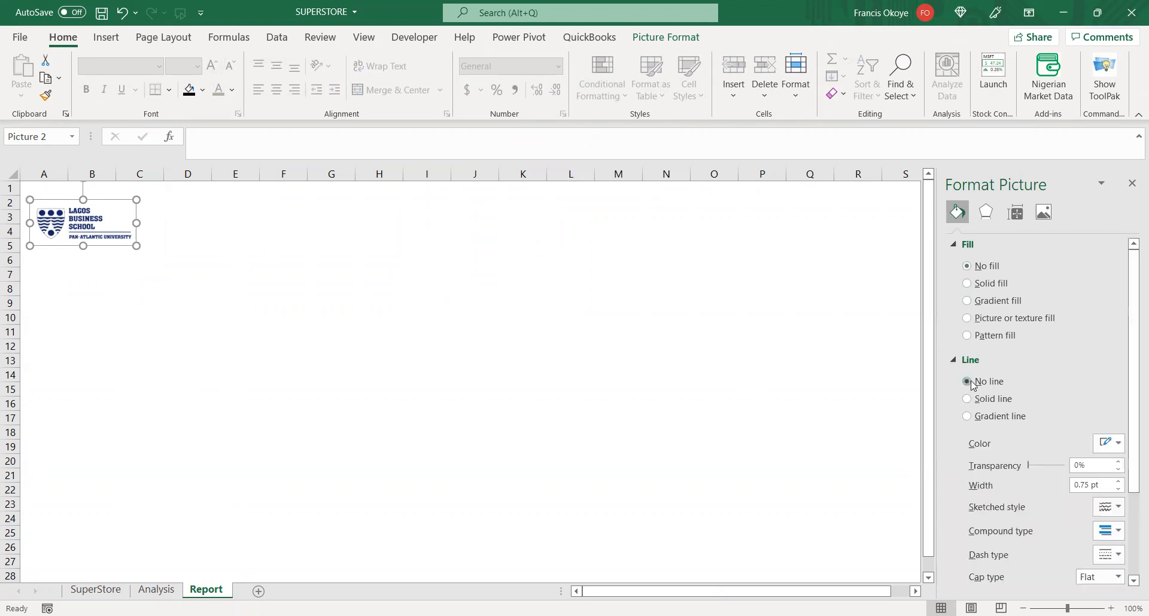
pyautogui.click(969, 382)
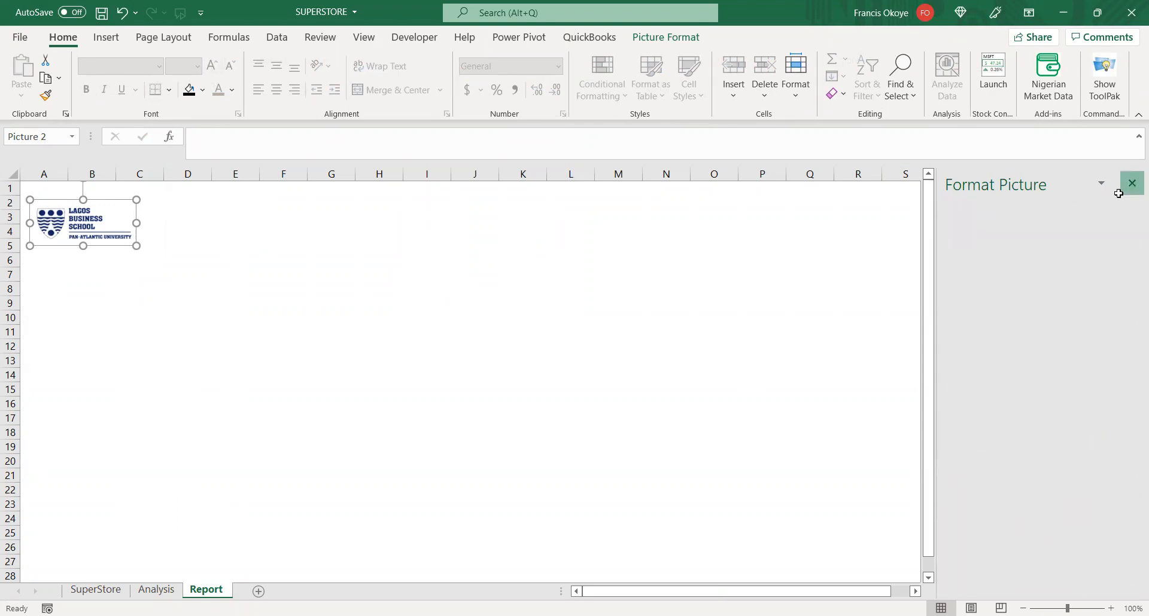
pyautogui.click(1131, 183)
# - Move the logo back up over cells A1:C3 and deselect it
pyautogui.moveTo(98, 203); pyautogui.dragTo(88, 183)
pyautogui.click(118, 246)
pyautogui.click(215, 216)
pyautogui.click(112, 241)
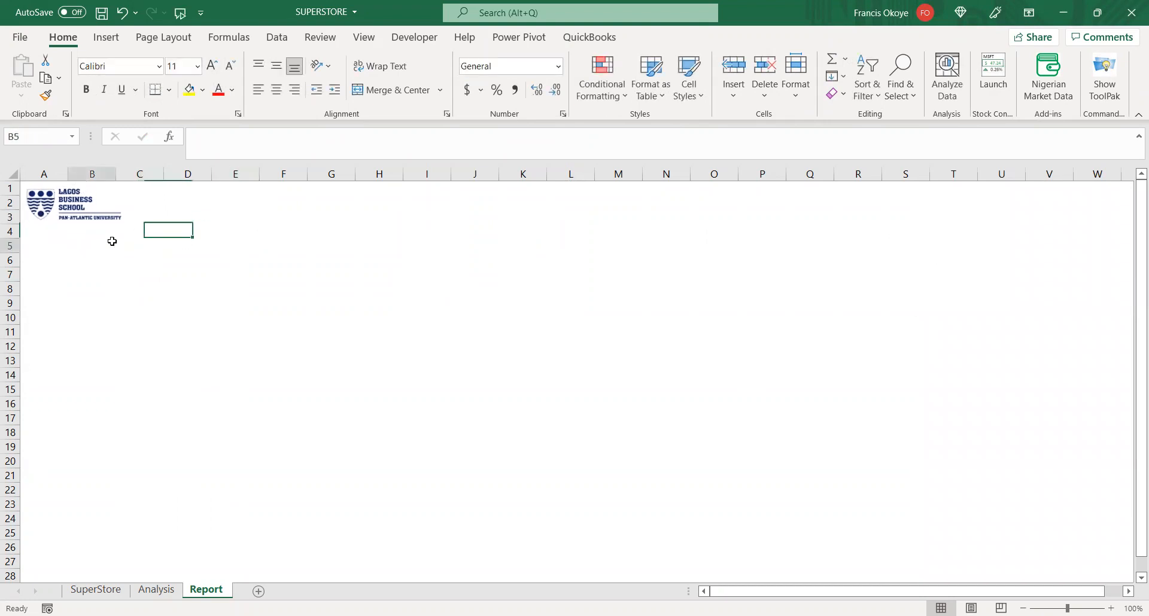
pyautogui.click(167, 216)
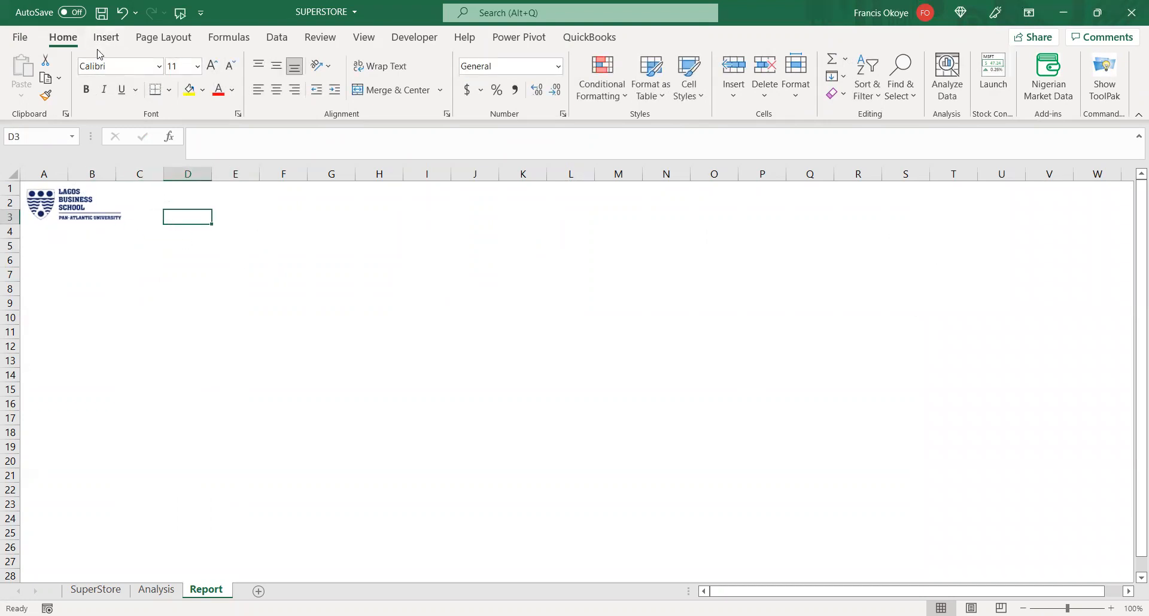
pyautogui.click(234, 290)
pyautogui.click(237, 308)
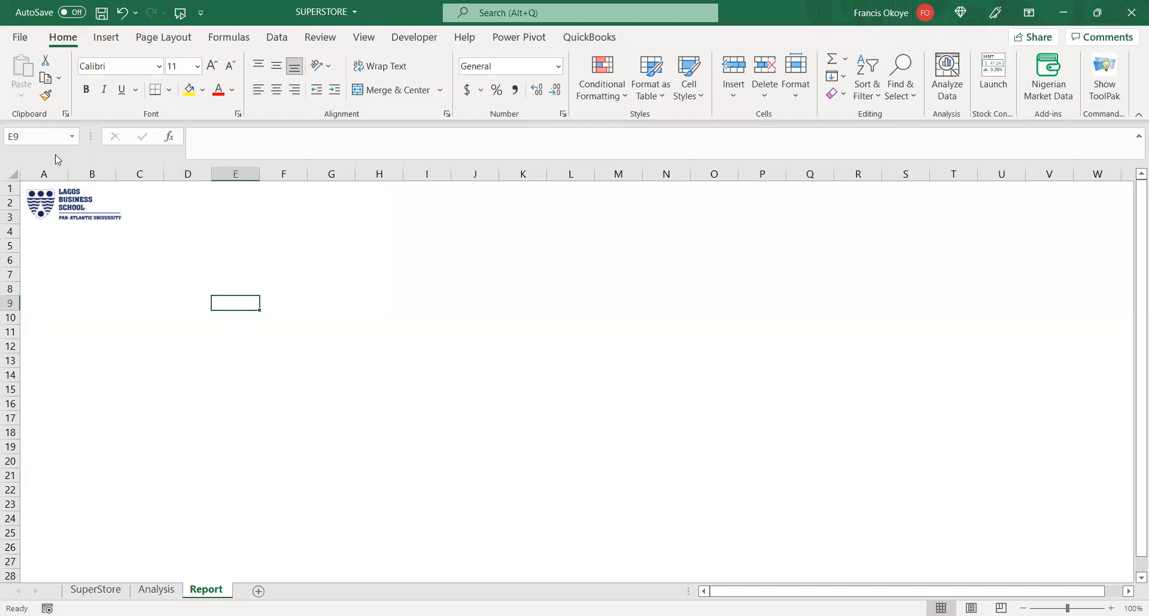
# - Insert the picture file "new york" from the Desktop folder onto the Report sheet
pyautogui.click(106, 37)
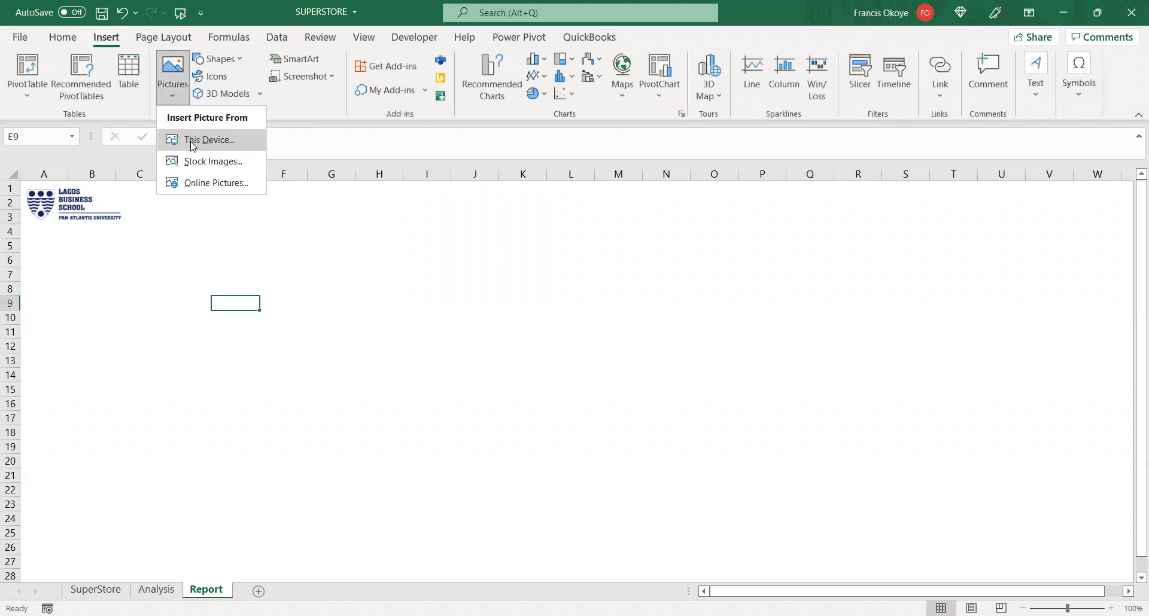
pyautogui.click(209, 140)
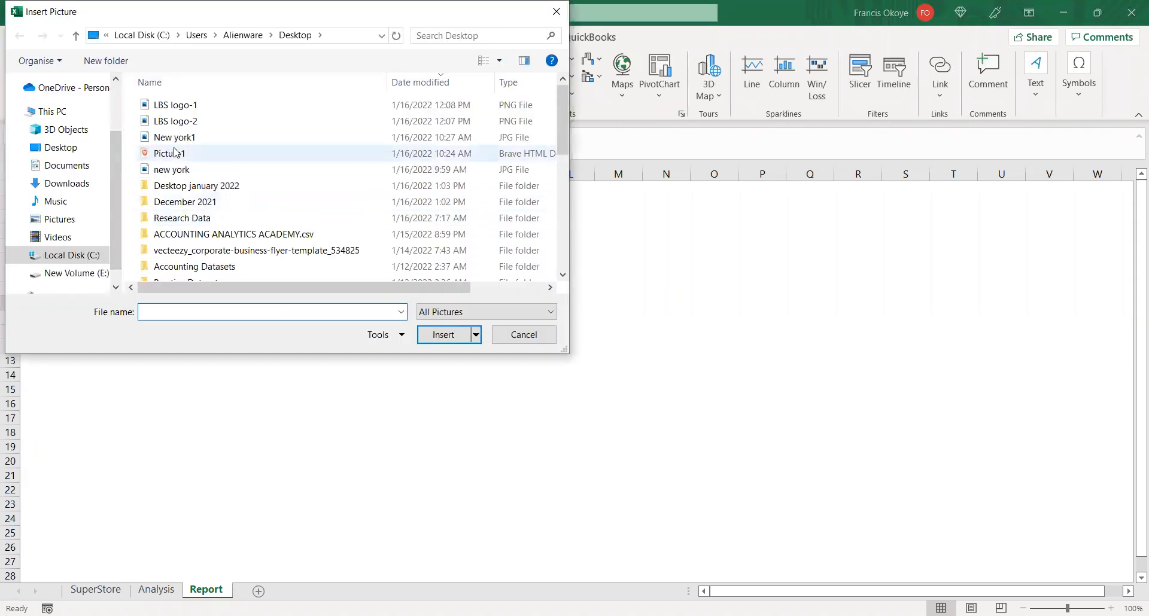
pyautogui.click(188, 171)
pyautogui.click(450, 337)
# - Move the New York skyline picture to cell A1 and enlarge it to about 7.04" wide by 4.58" high
pyautogui.moveTo(383, 366); pyautogui.dragTo(429, 388)
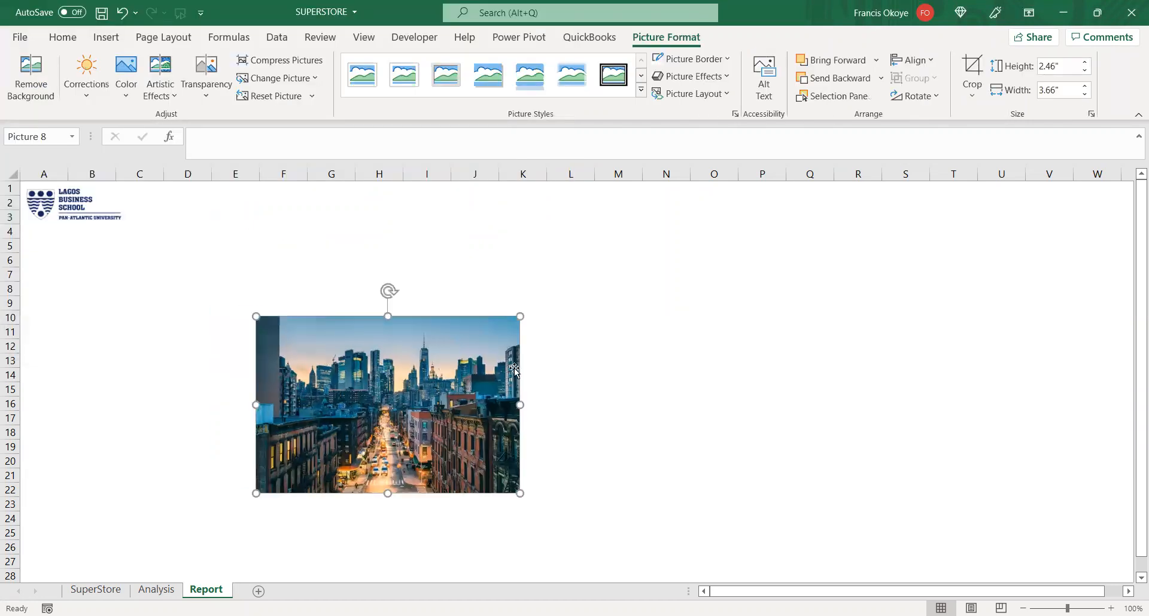
pyautogui.moveTo(515, 403); pyautogui.dragTo(761, 375)
pyautogui.moveTo(551, 398); pyautogui.dragTo(318, 265)
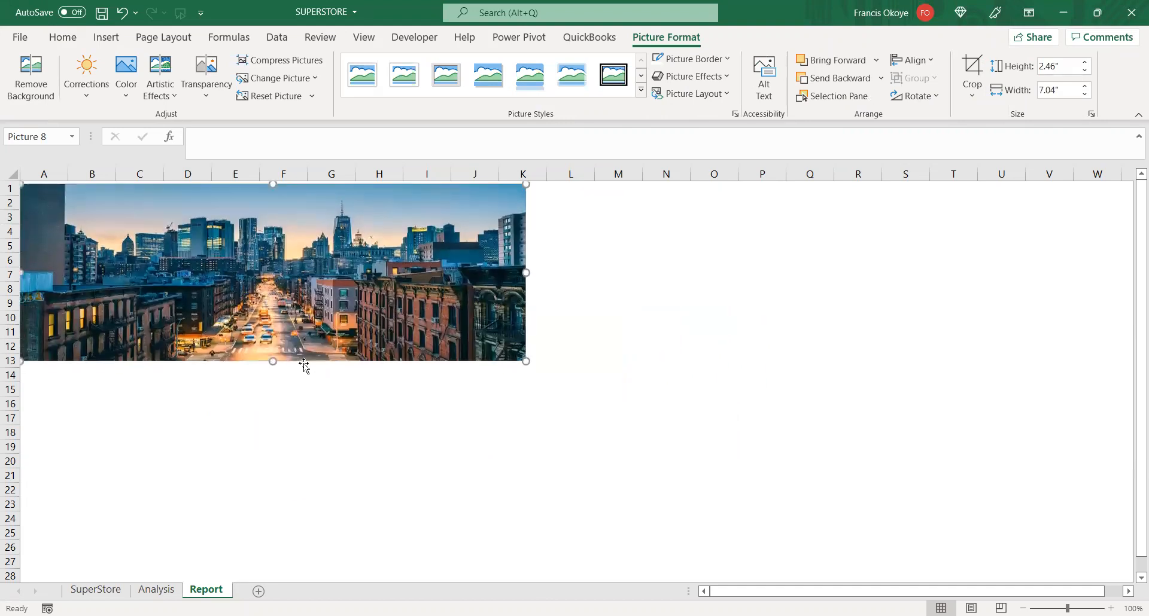
pyautogui.moveTo(265, 455); pyautogui.dragTo(264, 513)
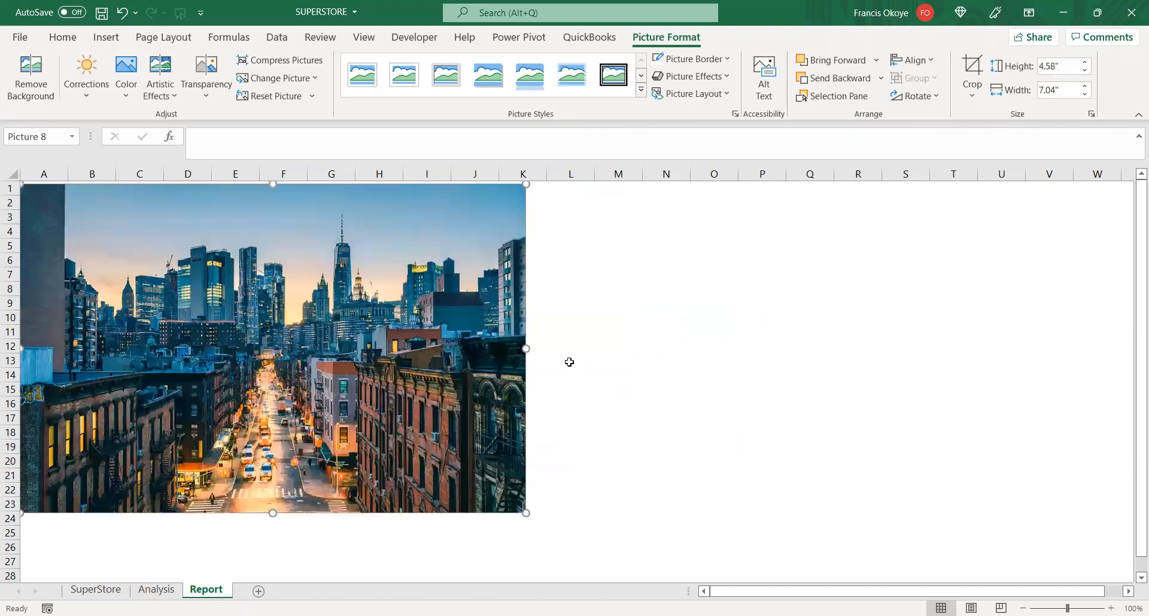
# - Stretch the skyline picture across columns A to W, to about 15.36" wide by 5.9" high
pyautogui.moveTo(525, 347); pyautogui.dragTo(904, 336)
pyautogui.moveTo(575, 336)
pyautogui.mouseDown()
pyautogui.moveTo(615, 333)
pyautogui.moveTo(575, 335)
pyautogui.mouseUp()
pyautogui.moveTo(461, 507); pyautogui.dragTo(469, 590)
pyautogui.moveTo(899, 378); pyautogui.dragTo(1123, 347)
# - Shift the skyline picture down below the logo to reach it, and move the picture back up over the first rows
pyautogui.moveTo(851, 389); pyautogui.dragTo(848, 440)
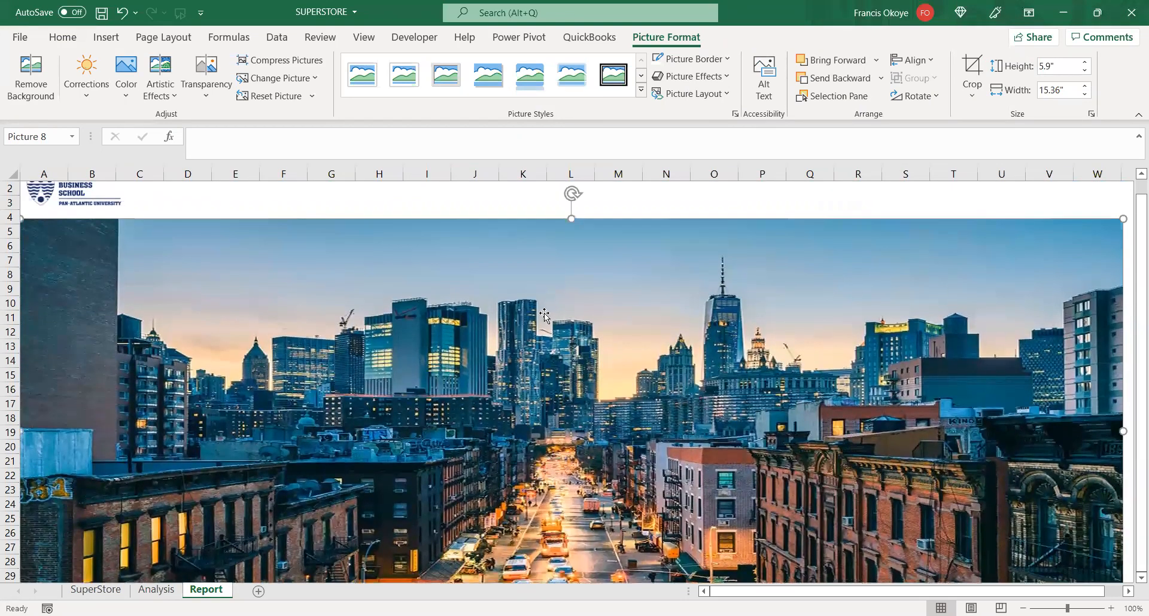
pyautogui.click(87, 212)
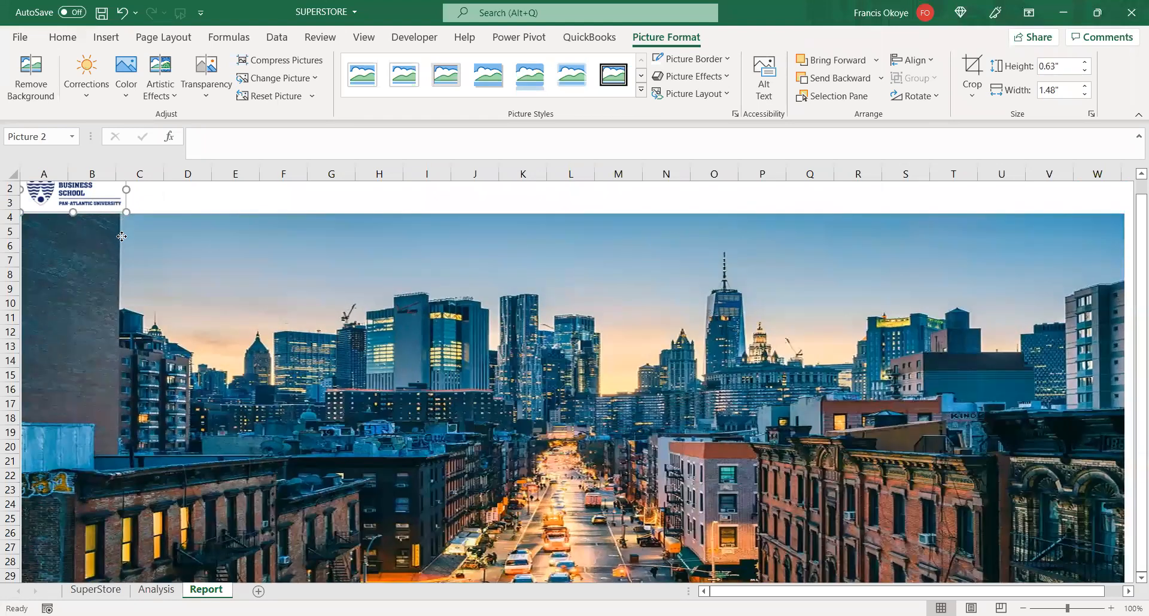
pyautogui.moveTo(121, 237); pyautogui.dragTo(119, 204)
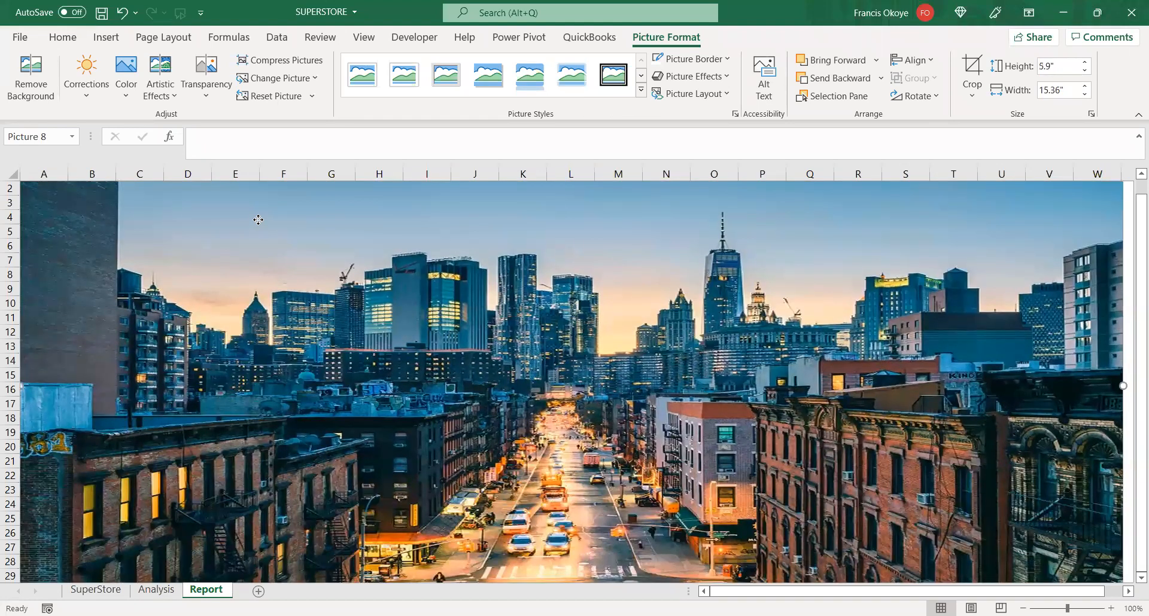
# - Send the skyline picture behind the school logo on the Report sheet and nudge the picture slightly upward
pyautogui.rightClick(258, 220)
pyautogui.click(333, 395)
pyautogui.click(108, 207)
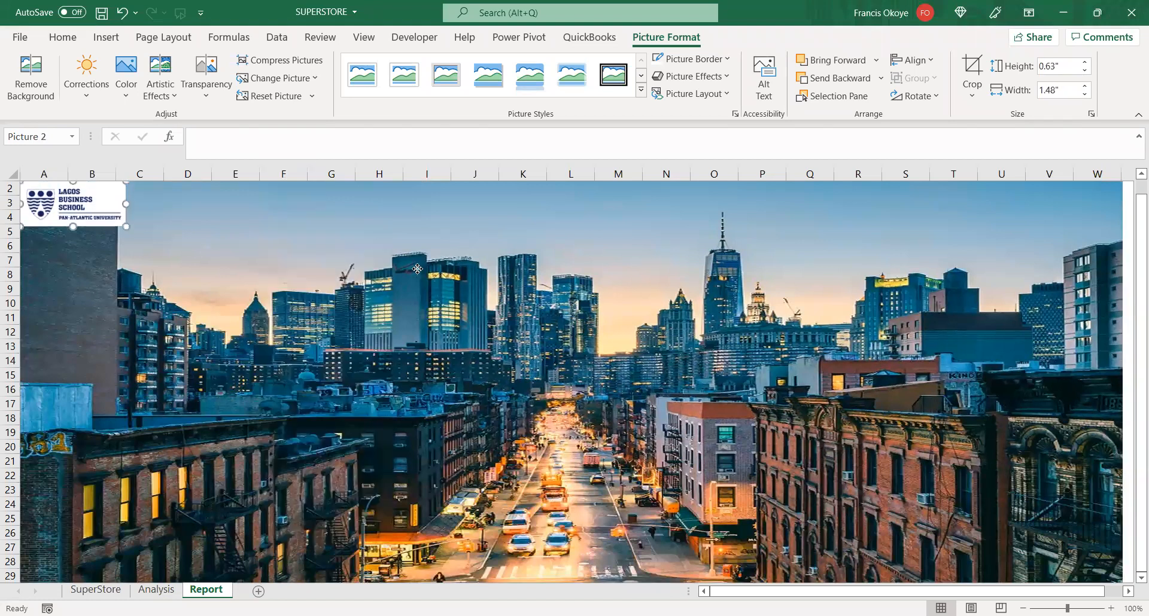
pyautogui.moveTo(417, 270); pyautogui.dragTo(418, 262)
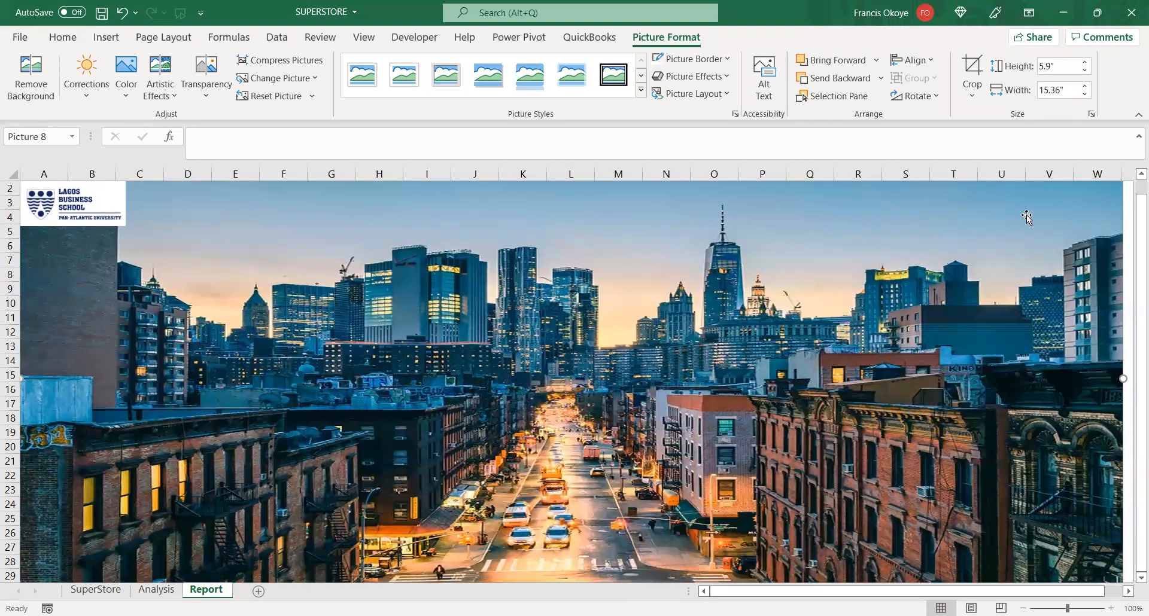
pyautogui.moveTo(556, 385); pyautogui.dragTo(526, 380)
# - Copy the chart of total sales by state from the Analysis sheet to the Report sheet and place it below the logo
pyautogui.click(158, 590)
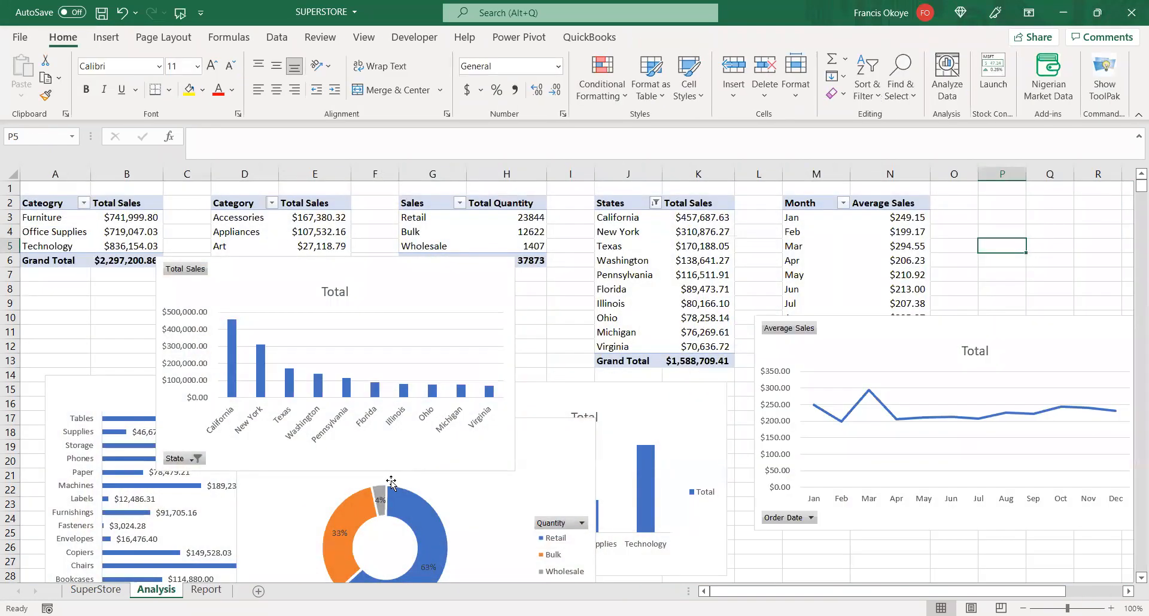
pyautogui.click(391, 261)
pyautogui.click(205, 591)
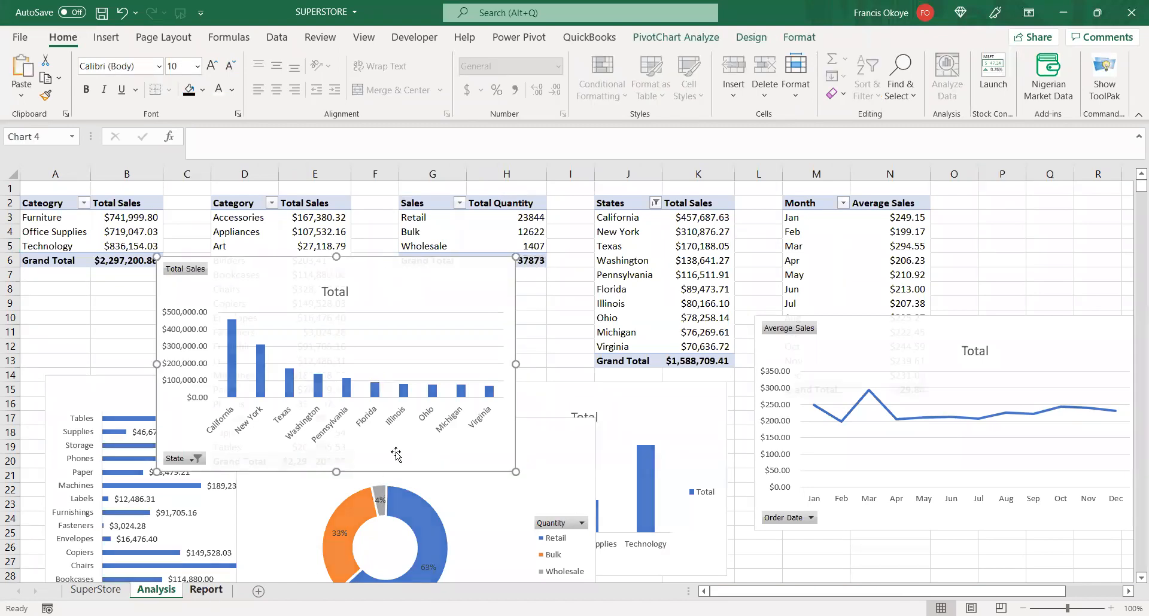
pyautogui.hotkey('ctrl', 'v')
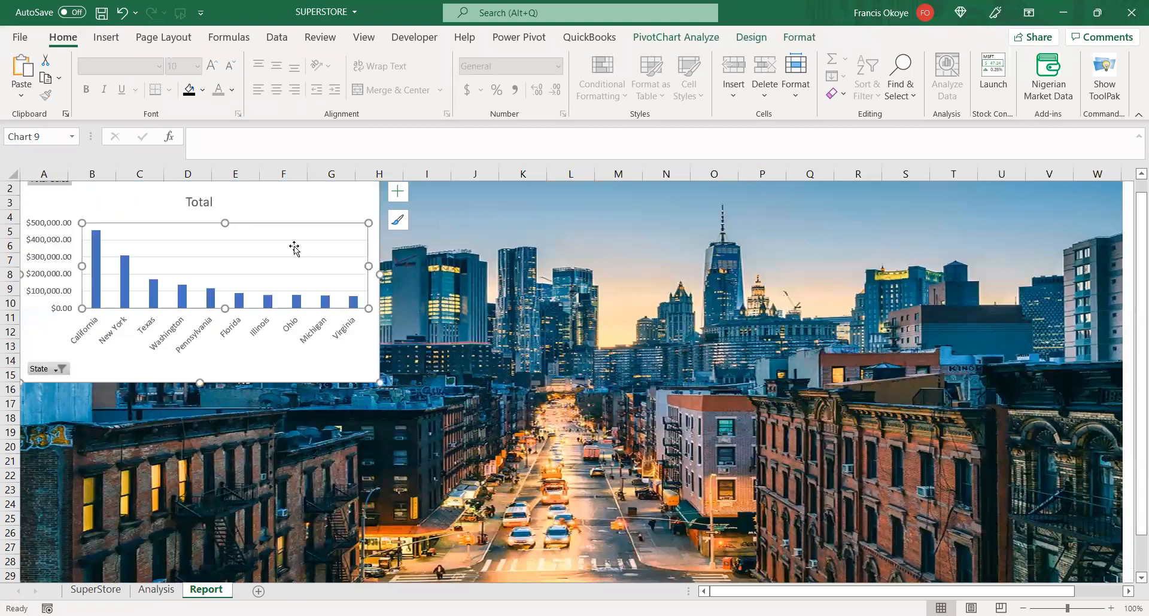
pyautogui.moveTo(308, 213)
pyautogui.mouseDown()
pyautogui.moveTo(326, 267)
pyautogui.moveTo(319, 296)
pyautogui.moveTo(307, 283)
pyautogui.mouseUp()
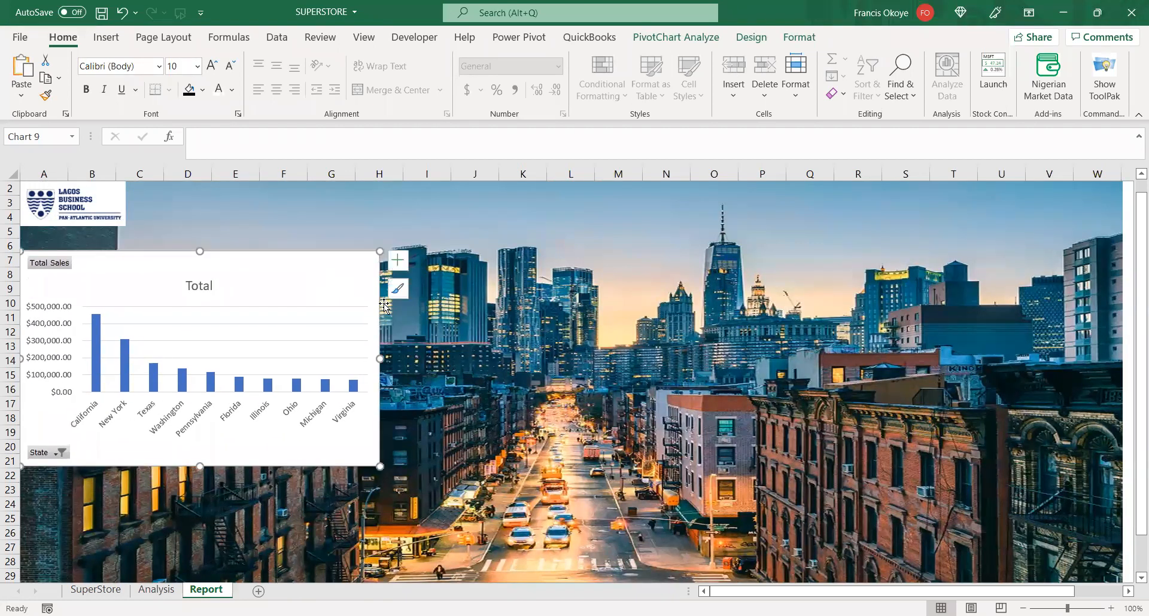
# - Set the state sales chart's area to No fill and reposition it at column A, starting around row 8
pyautogui.doubleClick(347, 273)
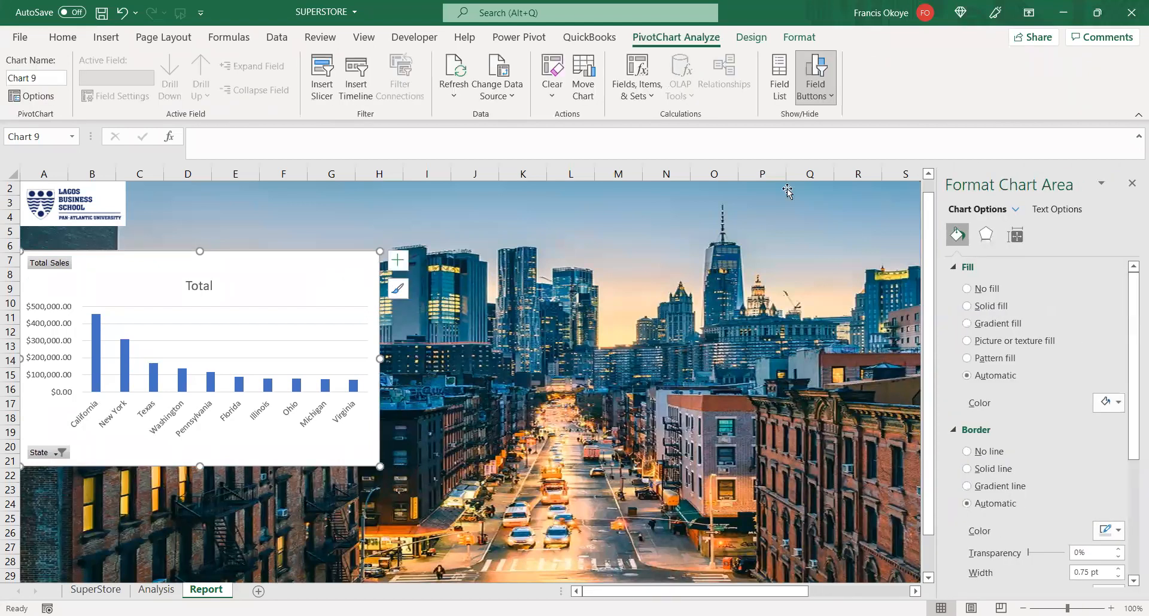
pyautogui.click(967, 289)
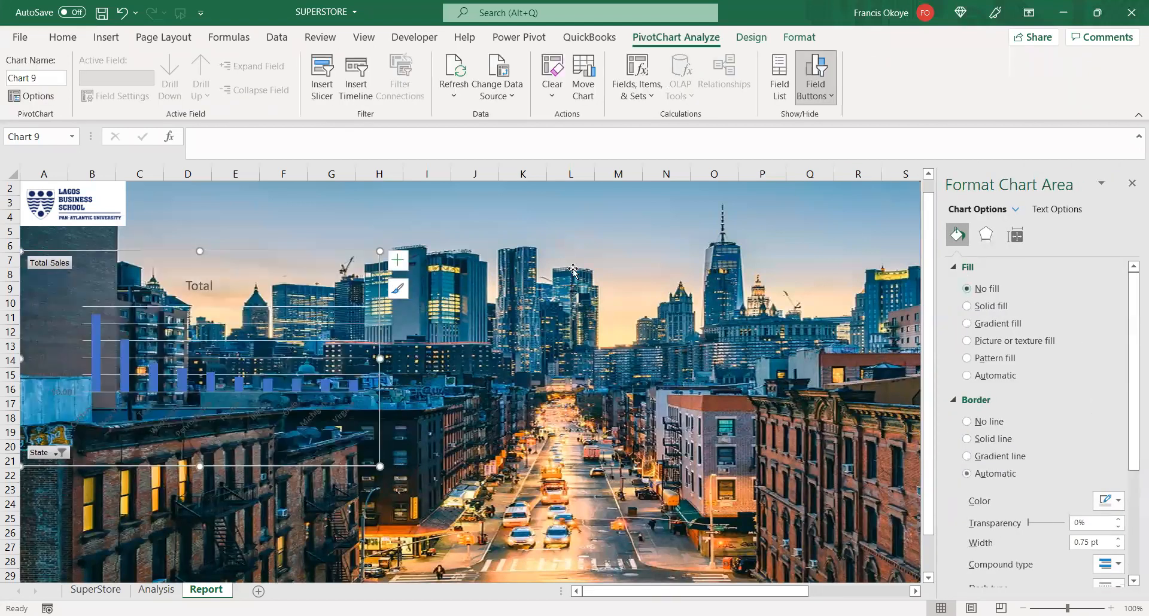
pyautogui.moveTo(342, 250)
pyautogui.mouseDown()
pyautogui.moveTo(456, 250)
pyautogui.moveTo(270, 256)
pyautogui.moveTo(441, 272)
pyautogui.moveTo(377, 274)
pyautogui.moveTo(593, 281)
pyautogui.moveTo(560, 270)
pyautogui.moveTo(465, 271)
pyautogui.mouseUp()
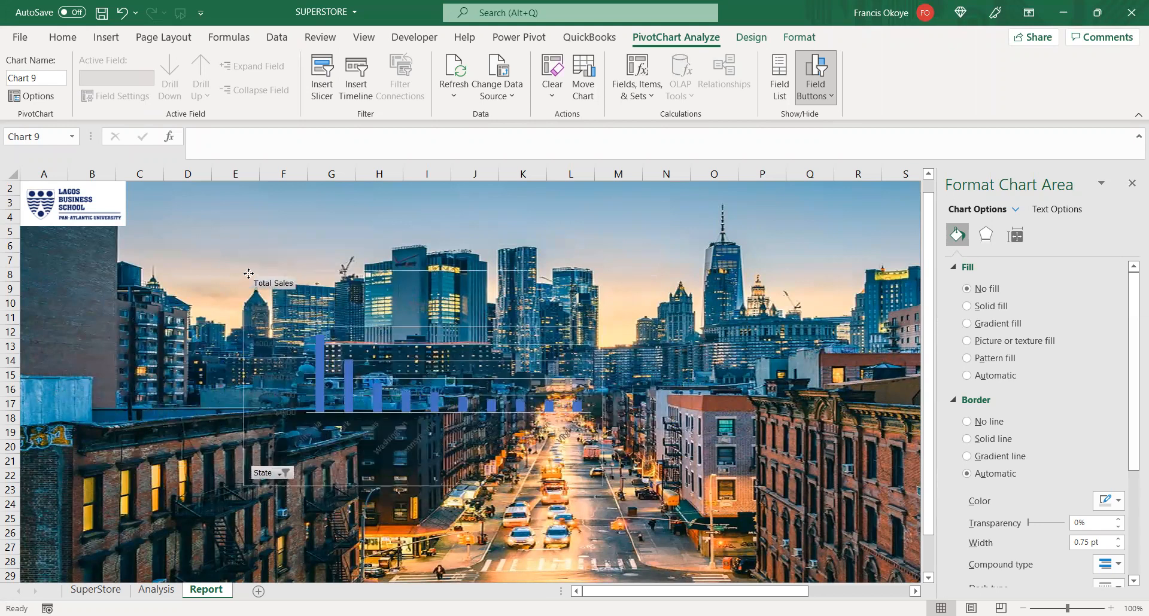
pyautogui.moveTo(248, 274); pyautogui.dragTo(25, 273)
pyautogui.click(1132, 184)
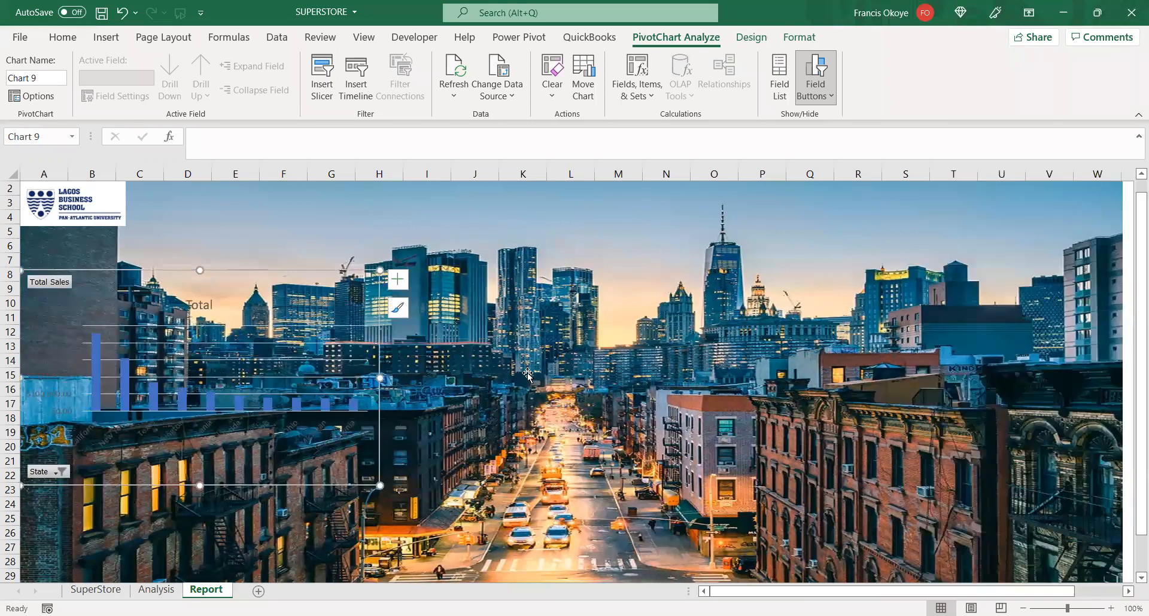
# - Delete the pasted state sales chart and the skyline picture from the Report sheet
pyautogui.click(319, 492)
pyautogui.click(323, 483)
pyautogui.press('Delete')
pyautogui.moveTo(433, 434); pyautogui.dragTo(476, 439)
pyautogui.press('Delete')
pyautogui.click(453, 261)
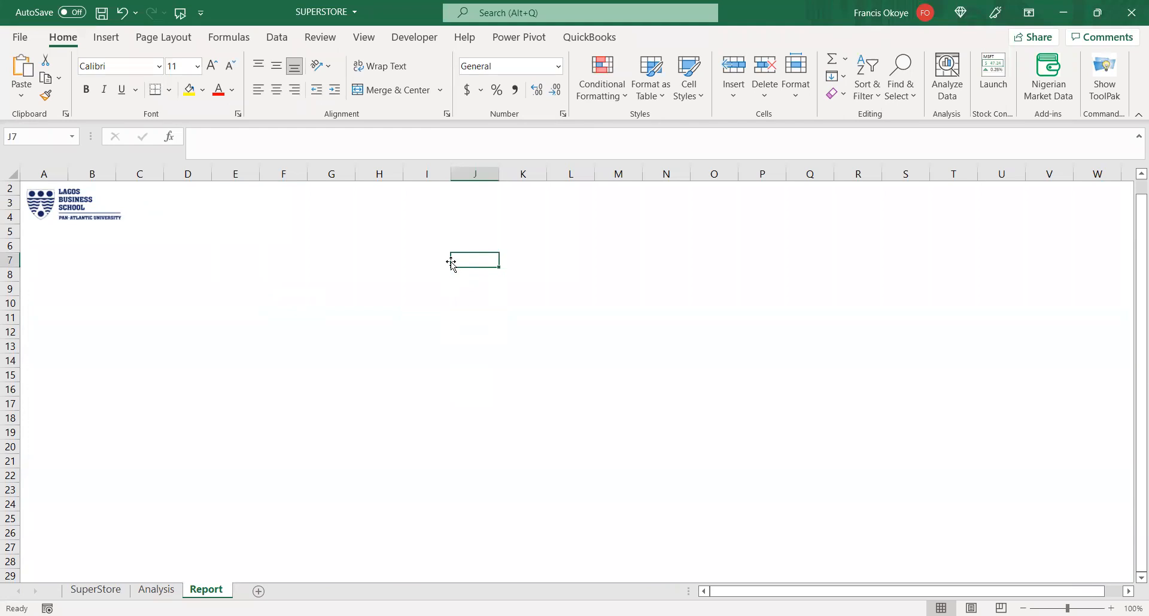
pyautogui.click(560, 262)
pyautogui.click(570, 296)
pyautogui.click(323, 313)
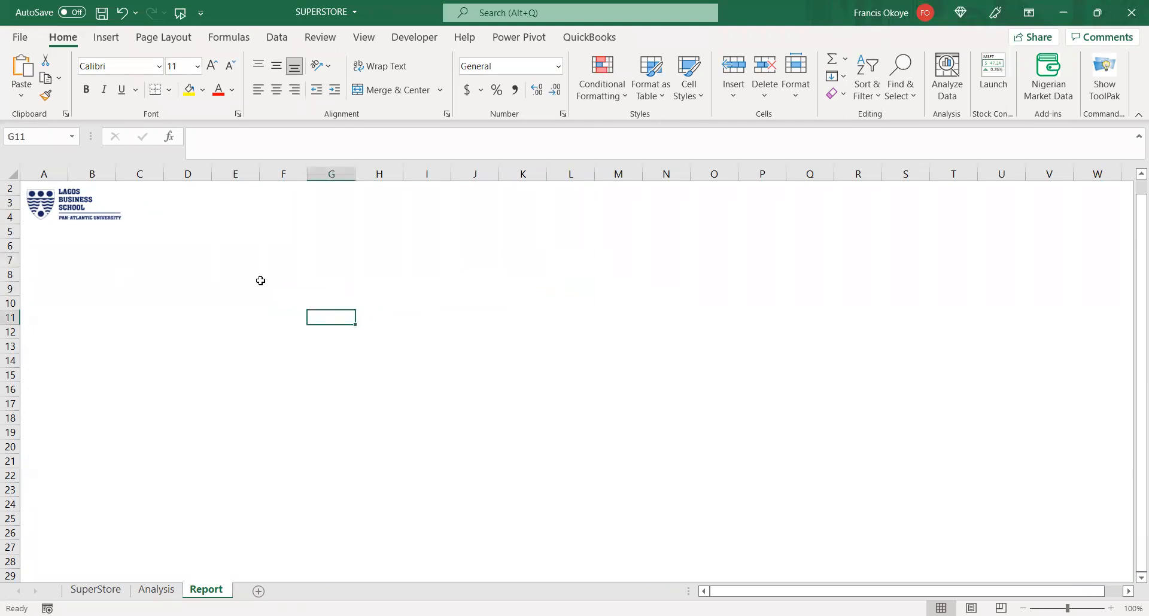
pyautogui.click(112, 42)
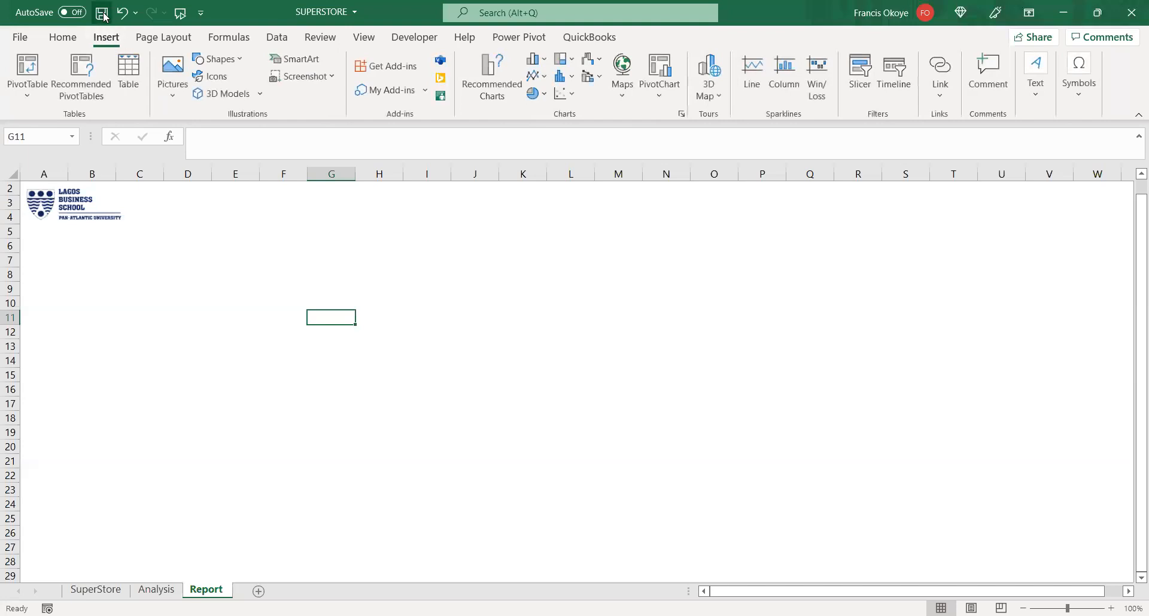
pyautogui.click(252, 328)
# - Set the picture file "new york" from the Desktop folder as the Report sheet's background
pyautogui.click(175, 36)
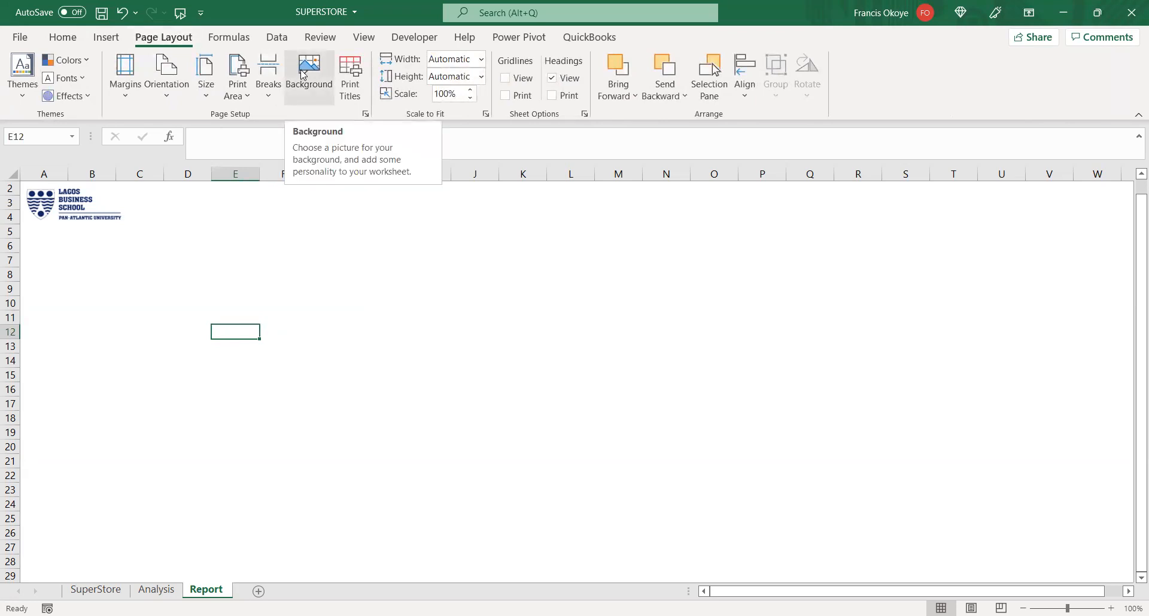
pyautogui.click(284, 278)
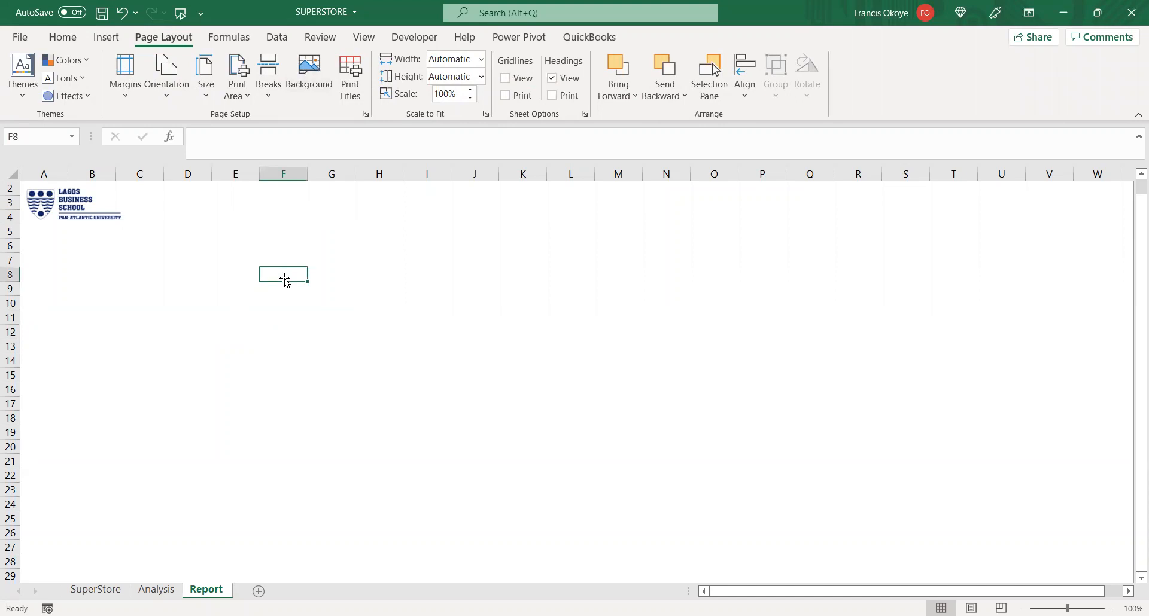
pyautogui.click(323, 91)
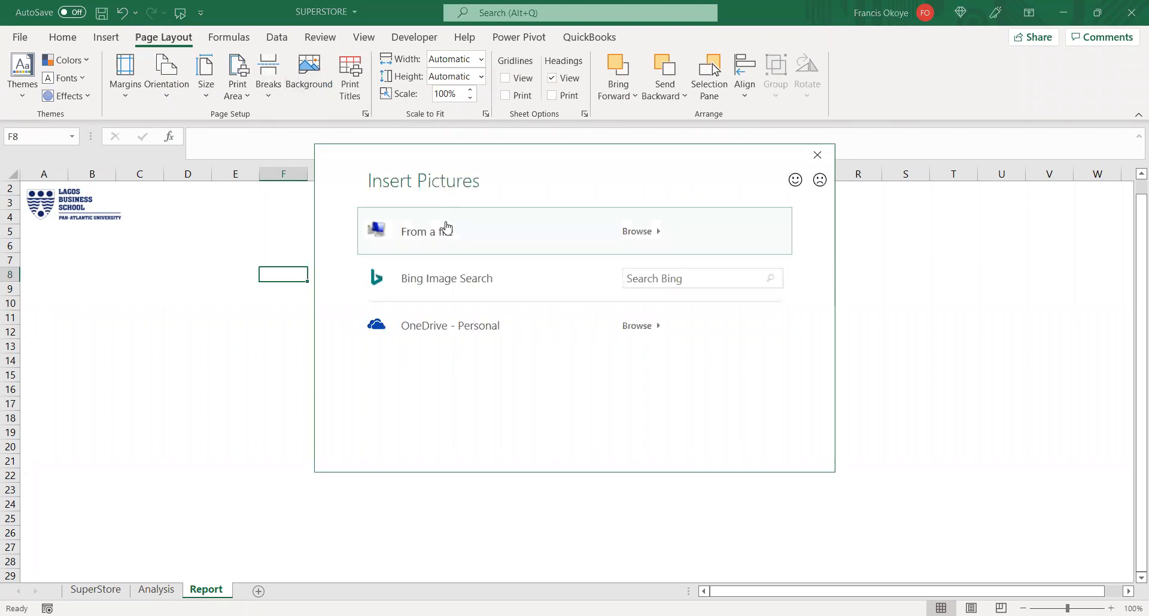
pyautogui.click(455, 243)
pyautogui.click(190, 157)
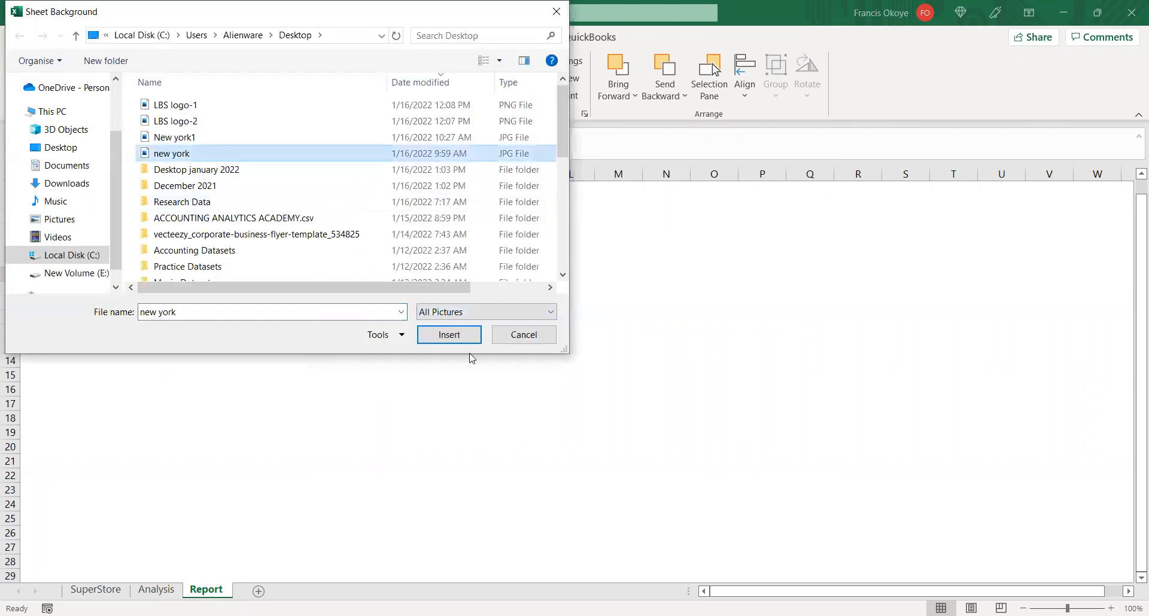
pyautogui.click(459, 335)
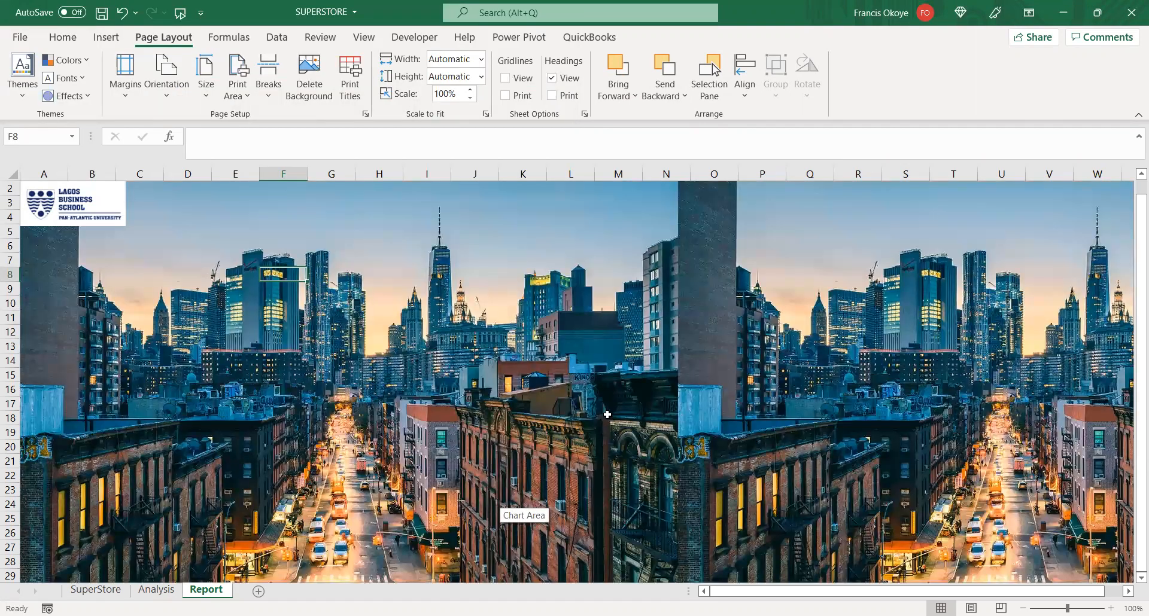
# - Examine how the background picture repeats across and down the Report sheet, and return to cell A1
pyautogui.click(607, 415)
pyautogui.click(820, 306)
pyautogui.press('Right')
pyautogui.press('Right')
pyautogui.press('Right')
pyautogui.press('Right')
pyautogui.press('Right')
pyautogui.press('Right')
pyautogui.press('Right')
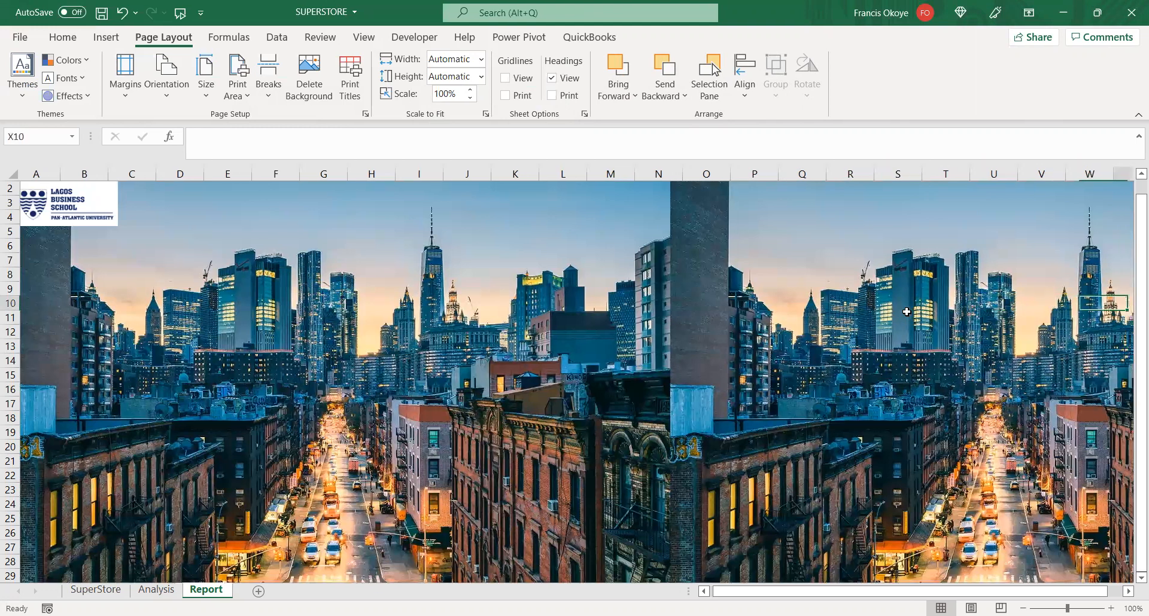
pyautogui.press('Right')
pyautogui.press('Right')
pyautogui.press('Right')
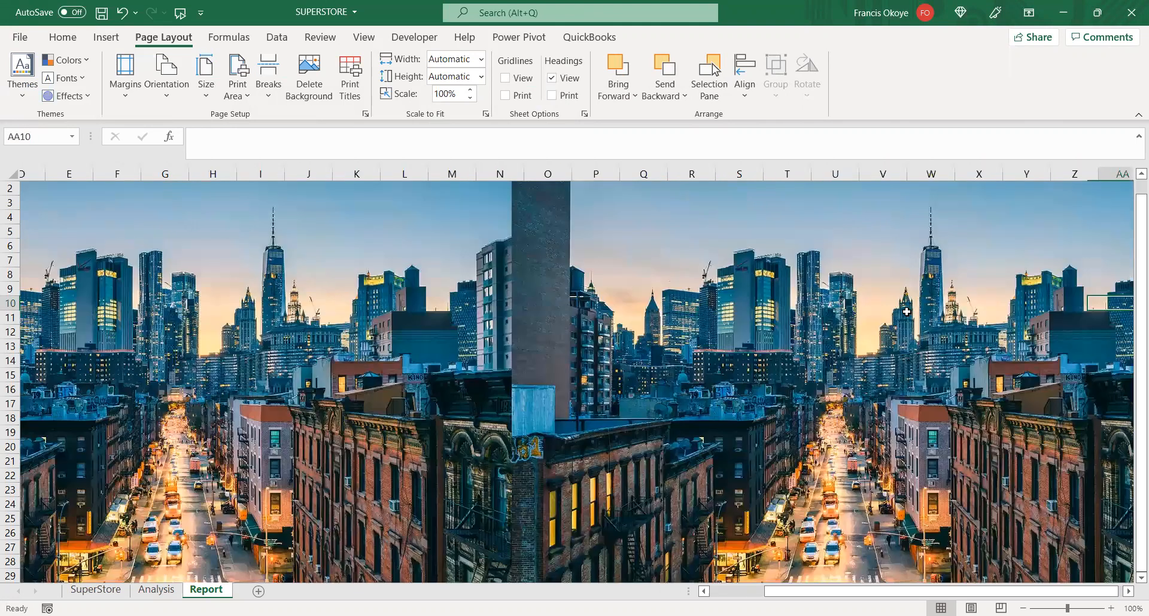
pyautogui.press('Right')
pyautogui.press('Right')
pyautogui.press('Right')
pyautogui.press('Right')
pyautogui.press('Right')
pyautogui.press('Right')
pyautogui.press('Right')
pyautogui.hotkey('ctrl', 'Right')
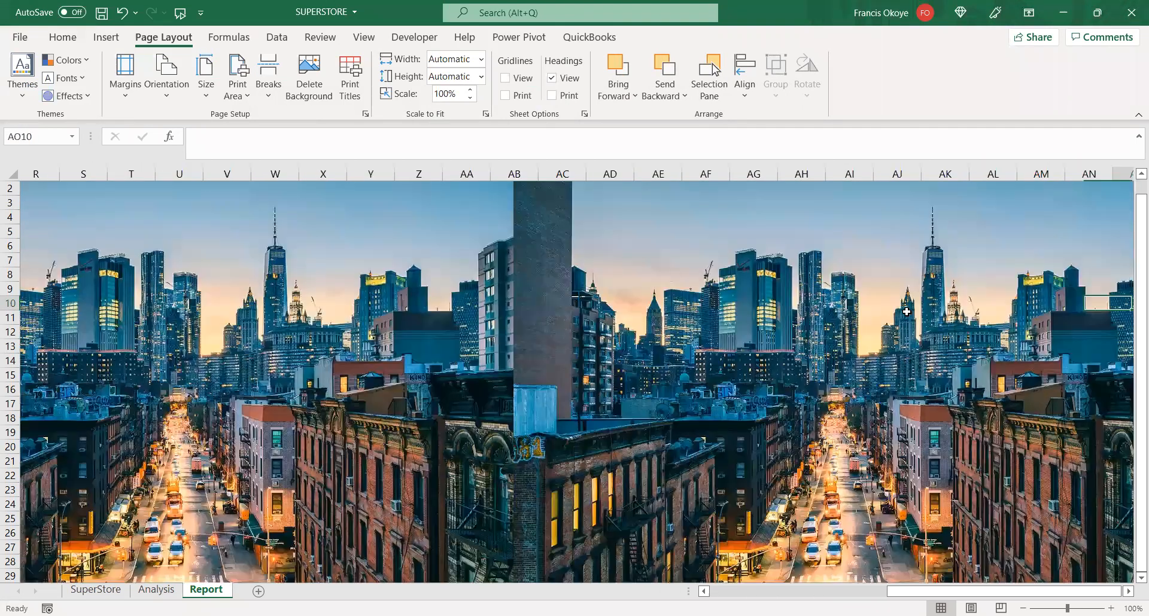
pyautogui.hotkey('ctrl', 'Left')
pyautogui.press('Up')
pyautogui.hotkey('ctrl', 'Up')
pyautogui.press('Down')
pyautogui.press('Down')
pyautogui.hotkey('ctrl', 'Down')
pyautogui.hotkey('ctrl', 'Up')
pyautogui.press('Down')
pyautogui.press('Up')
pyautogui.press('Down')
pyautogui.press('Up')
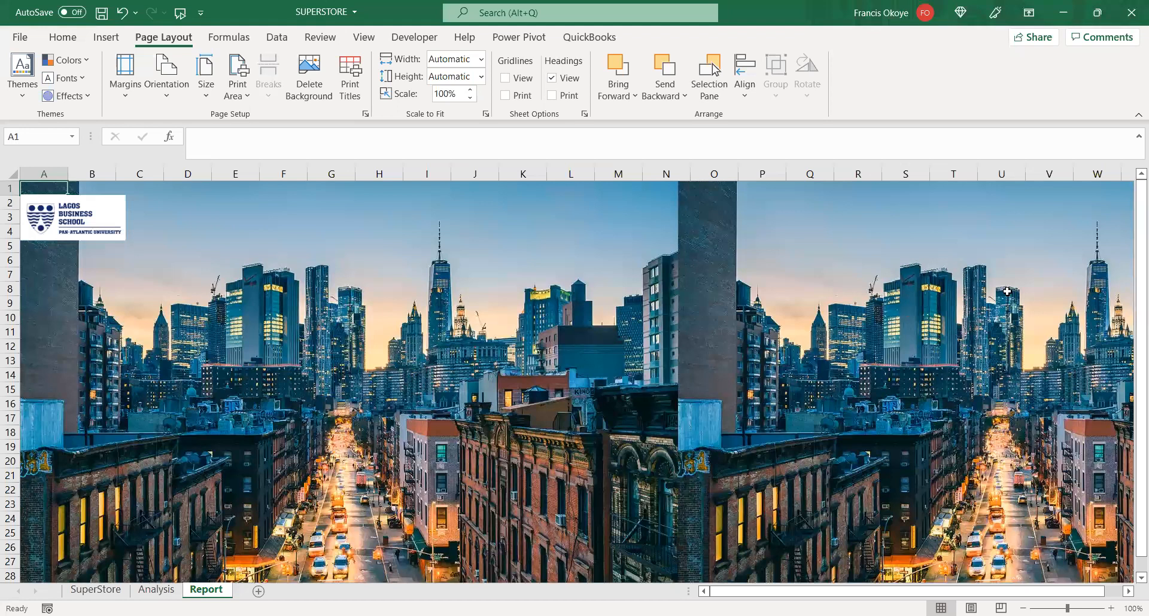
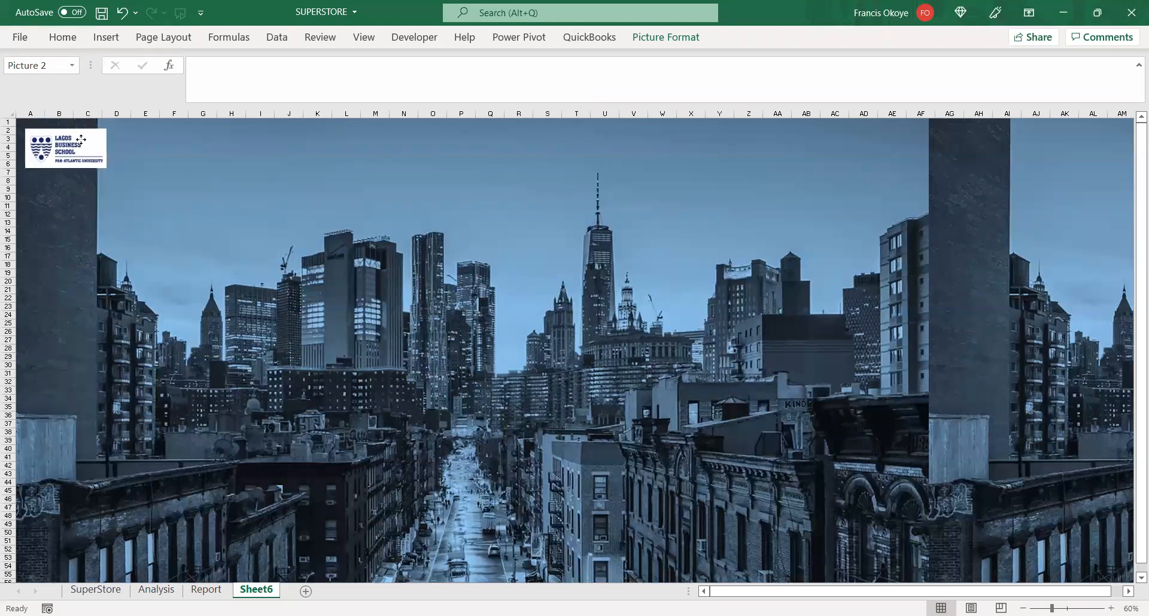
# - Move the Lagos Business School logo on Sheet6 to the sheet's corner, over cells A1 to C5
pyautogui.click(108, 215)
pyautogui.click(66, 132)
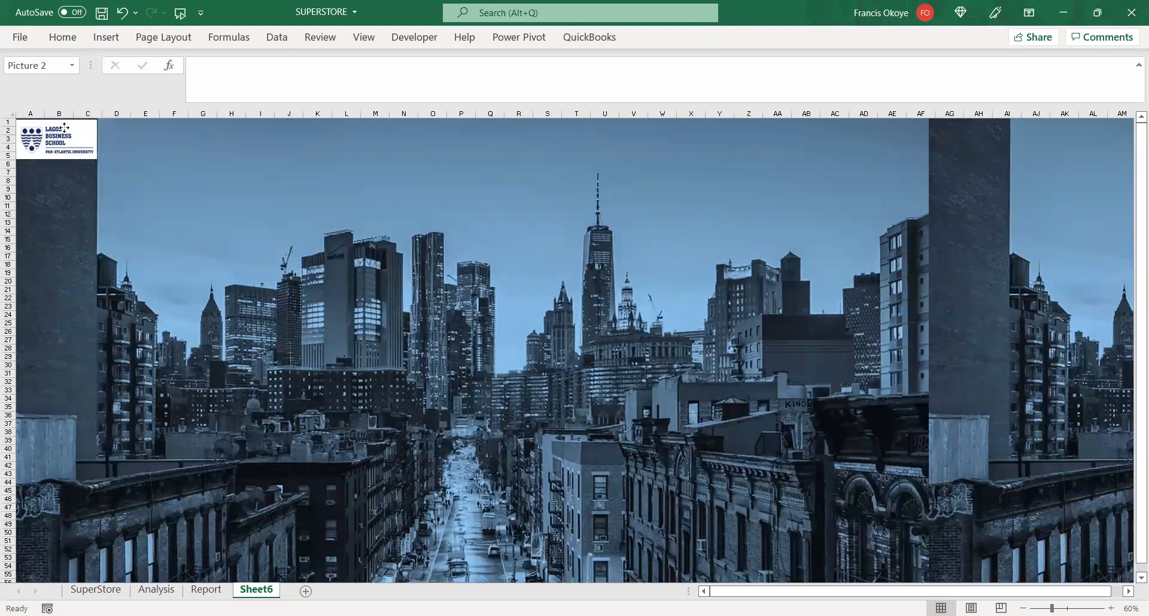
pyautogui.click(104, 180)
pyautogui.click(73, 133)
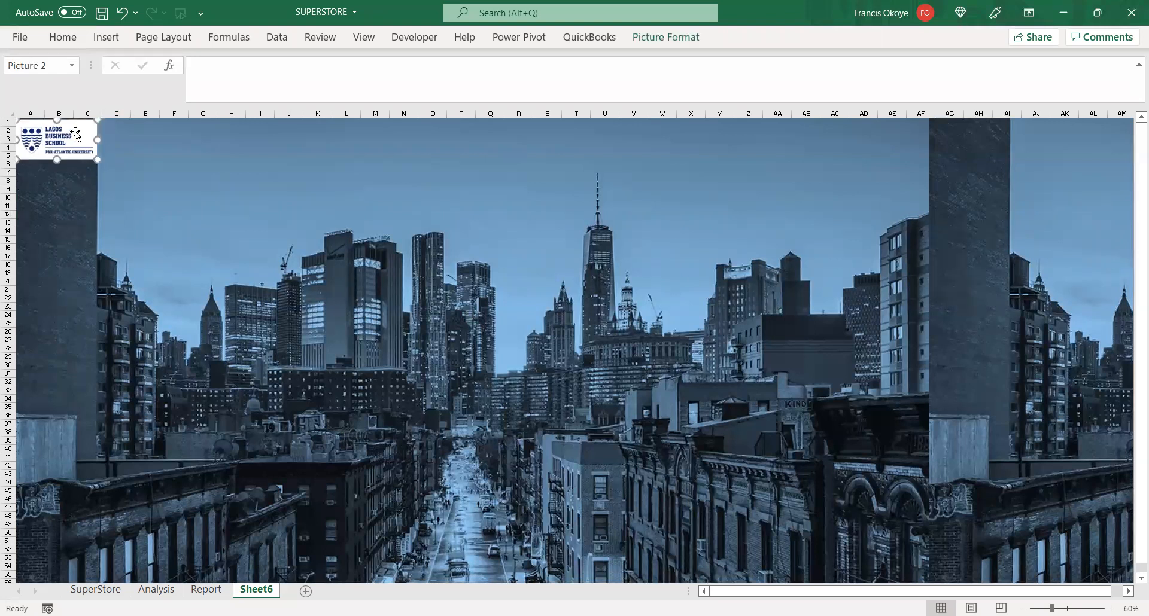
# - Try a transparent solid fill on the logo picture, and set its fill to No fill
pyautogui.rightClick(76, 131)
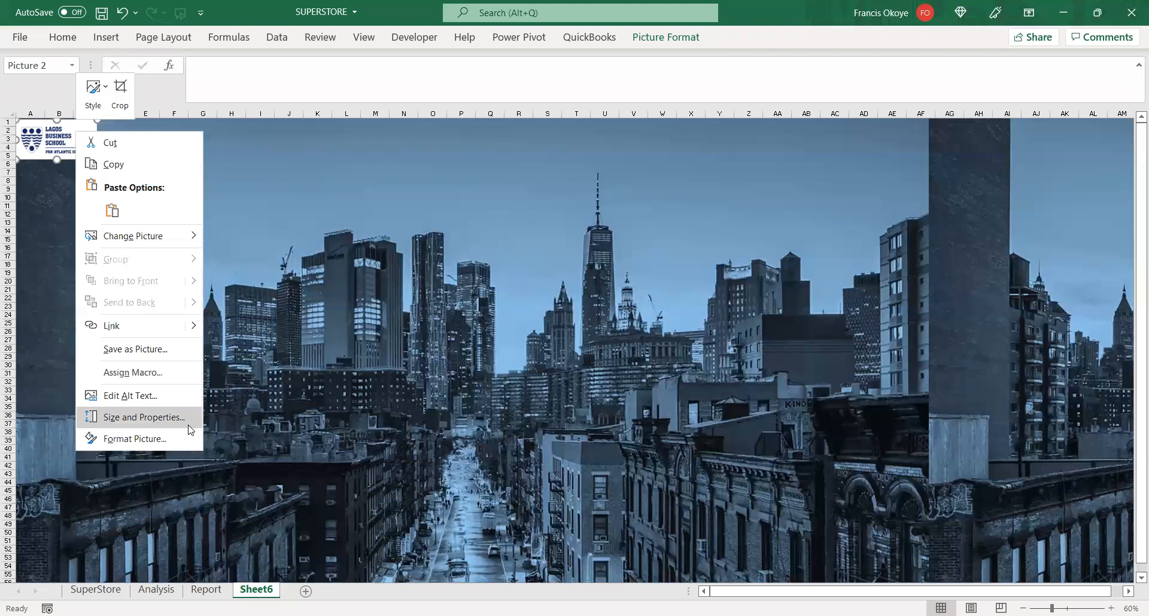
pyautogui.click(177, 440)
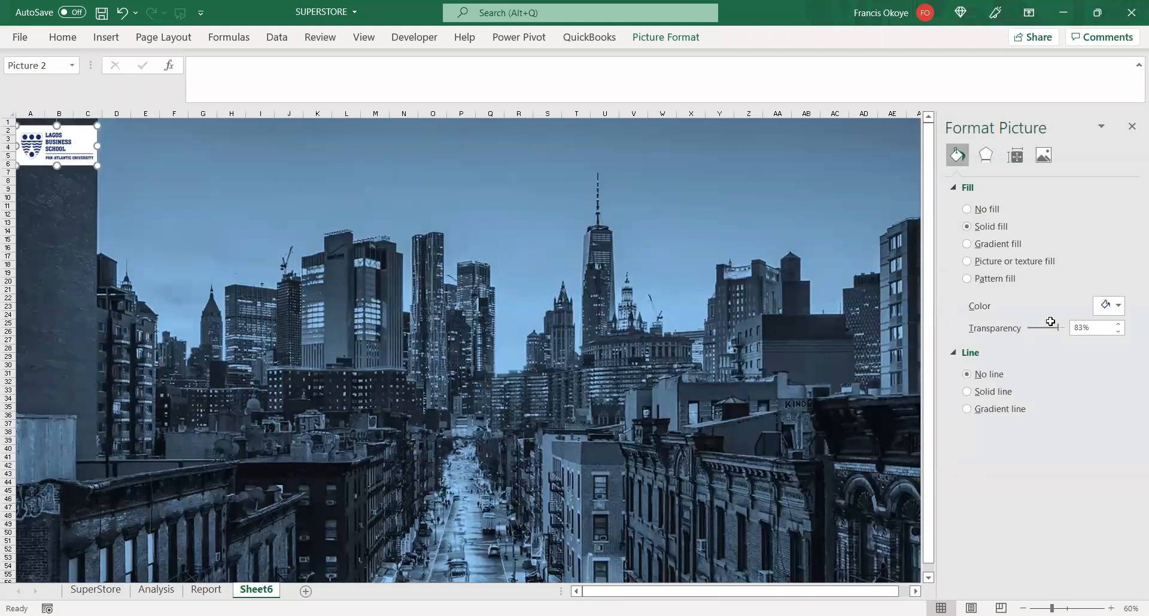
pyautogui.moveTo(1050, 321); pyautogui.dragTo(1075, 323)
pyautogui.click(968, 210)
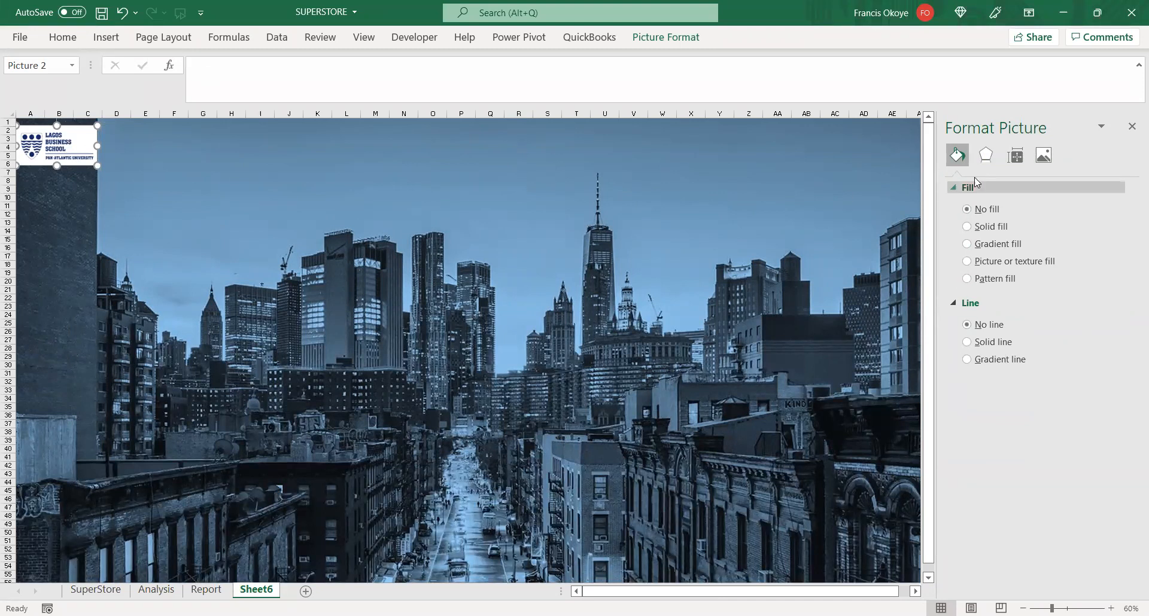
# - Increase the logo's picture transparency so the background shows through it, and close the formatting options
pyautogui.click(989, 155)
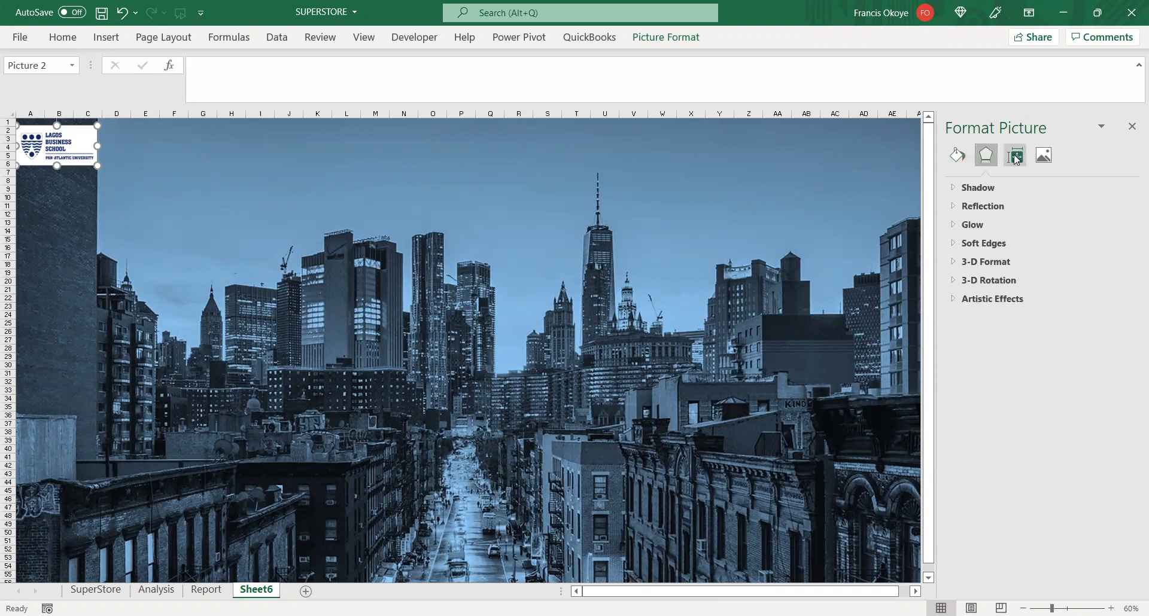
pyautogui.click(1015, 156)
pyautogui.click(1043, 156)
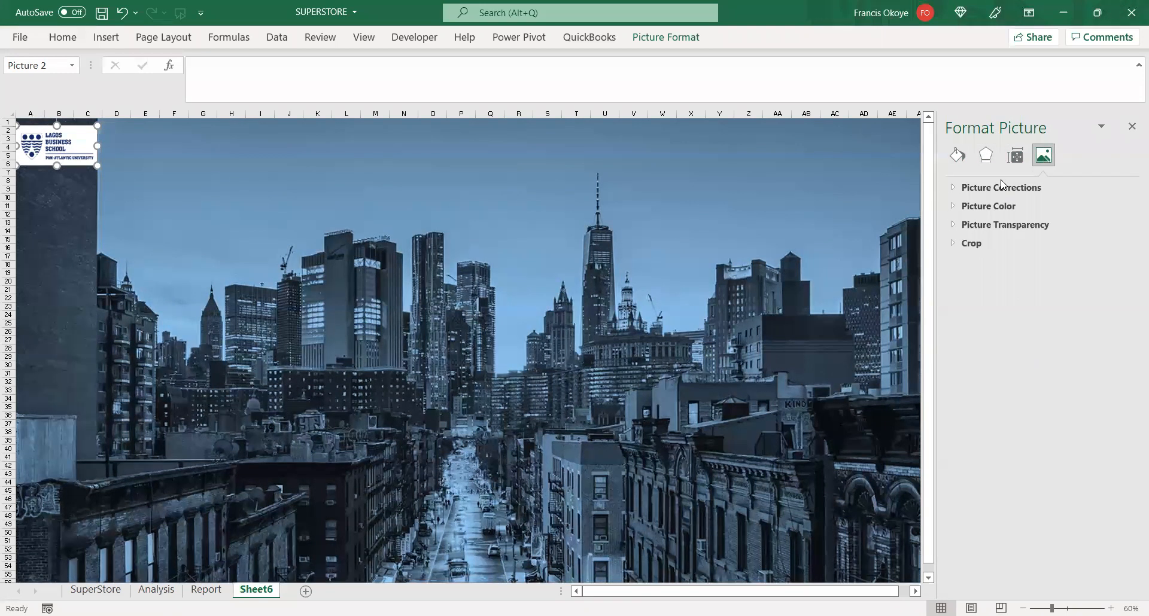
pyautogui.click(965, 226)
pyautogui.moveTo(1023, 267)
pyautogui.mouseDown()
pyautogui.moveTo(1067, 265)
pyautogui.moveTo(1037, 274)
pyautogui.mouseUp()
pyautogui.click(736, 321)
pyautogui.click(331, 217)
pyautogui.click(149, 232)
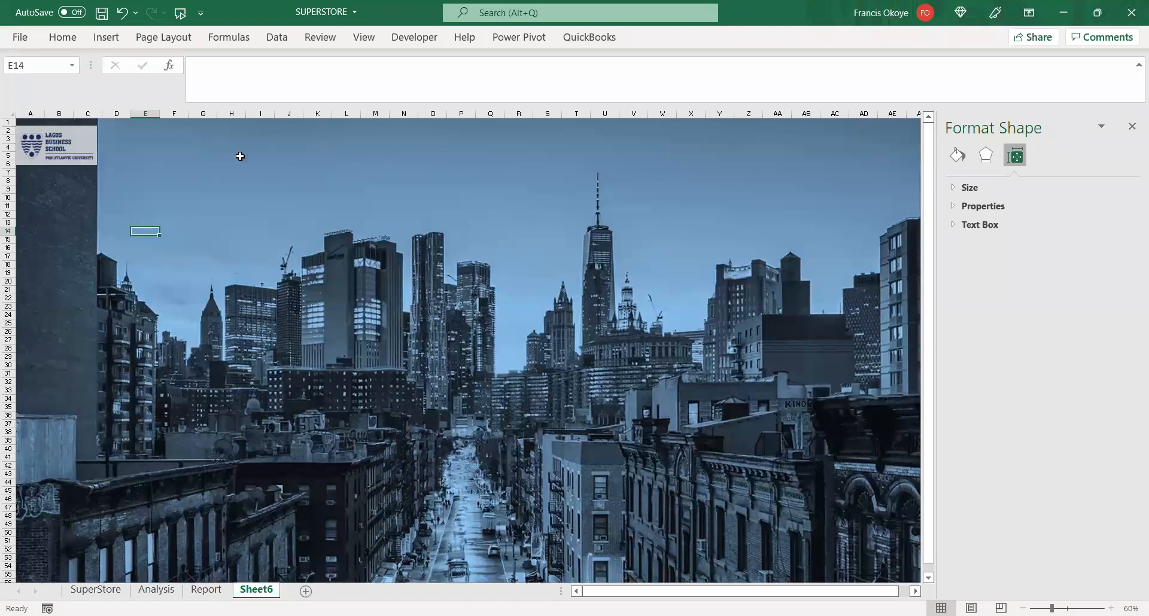
pyautogui.click(1132, 127)
pyautogui.click(578, 208)
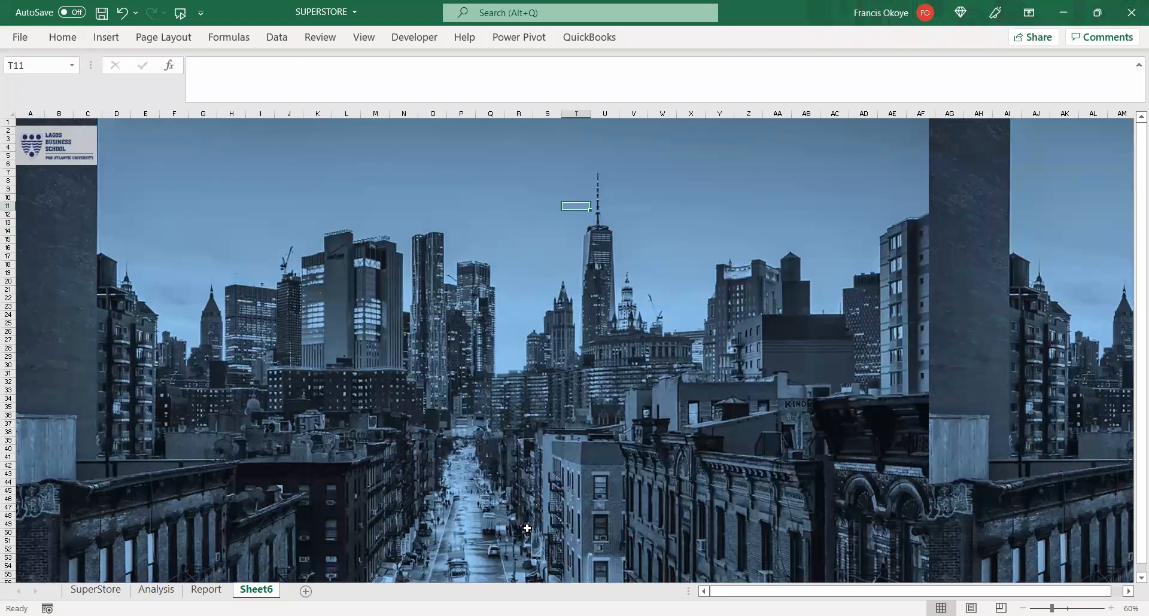
# - Draw a rectangle banner across columns F to AF in rows 2 to 5 with the text "SALES PREFORMANCE REPORT"
pyautogui.click(373, 257)
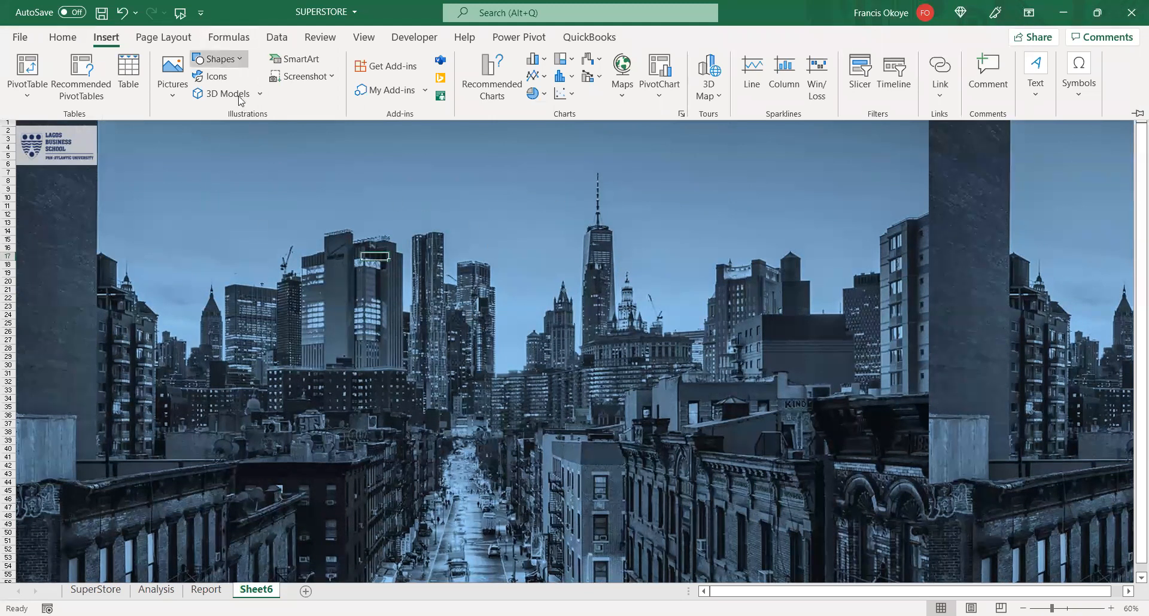
pyautogui.moveTo(178, 129); pyautogui.dragTo(931, 162)
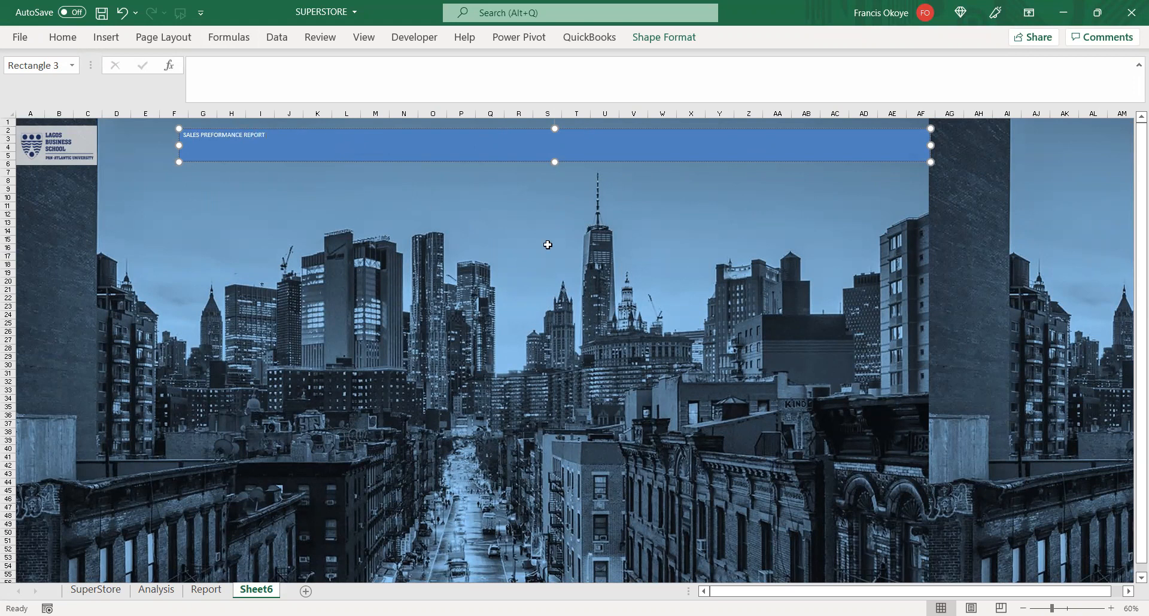
pyautogui.press('Escape')
# - Set the font size of the banner text "SALES PREFORMANCE REPORT" to 48
pyautogui.click(270, 137)
pyautogui.tripleClick(266, 136)
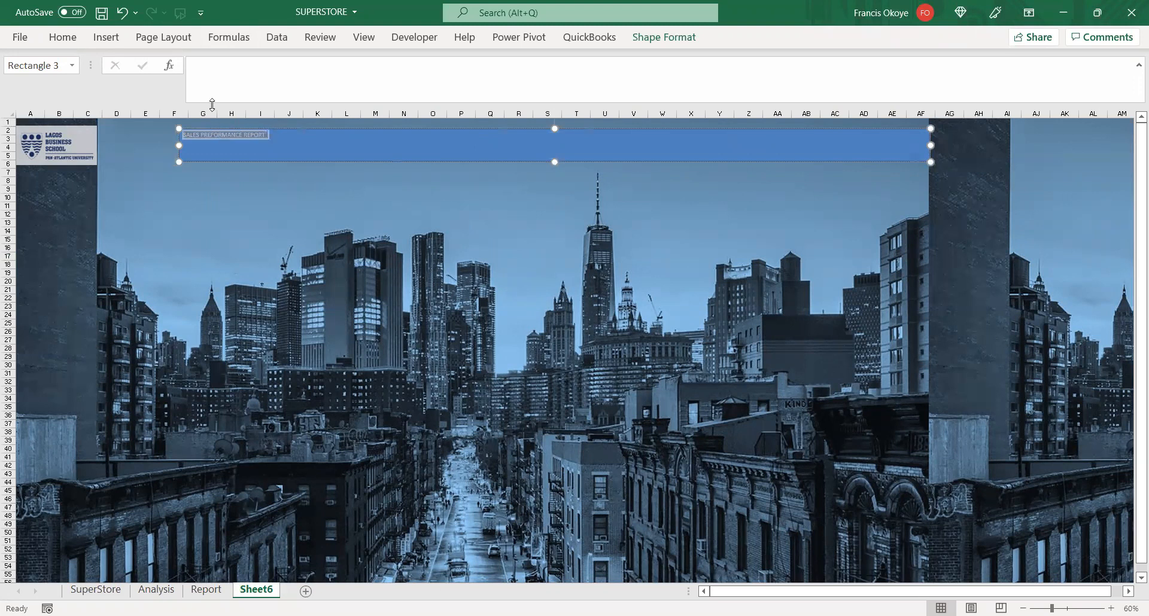
pyautogui.click(63, 37)
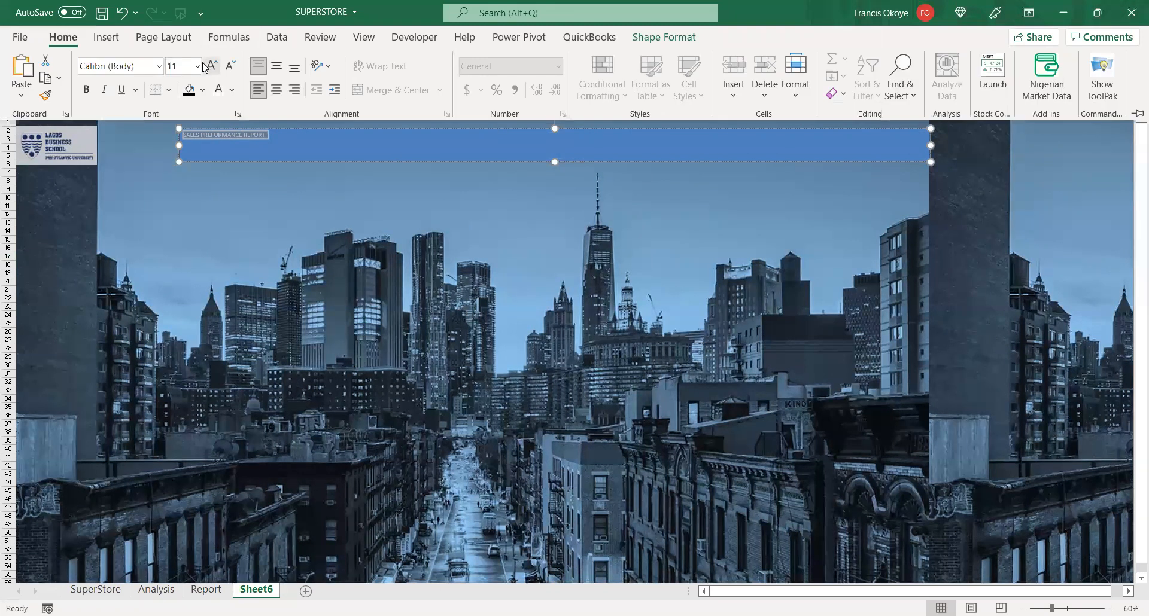
pyautogui.click(198, 66)
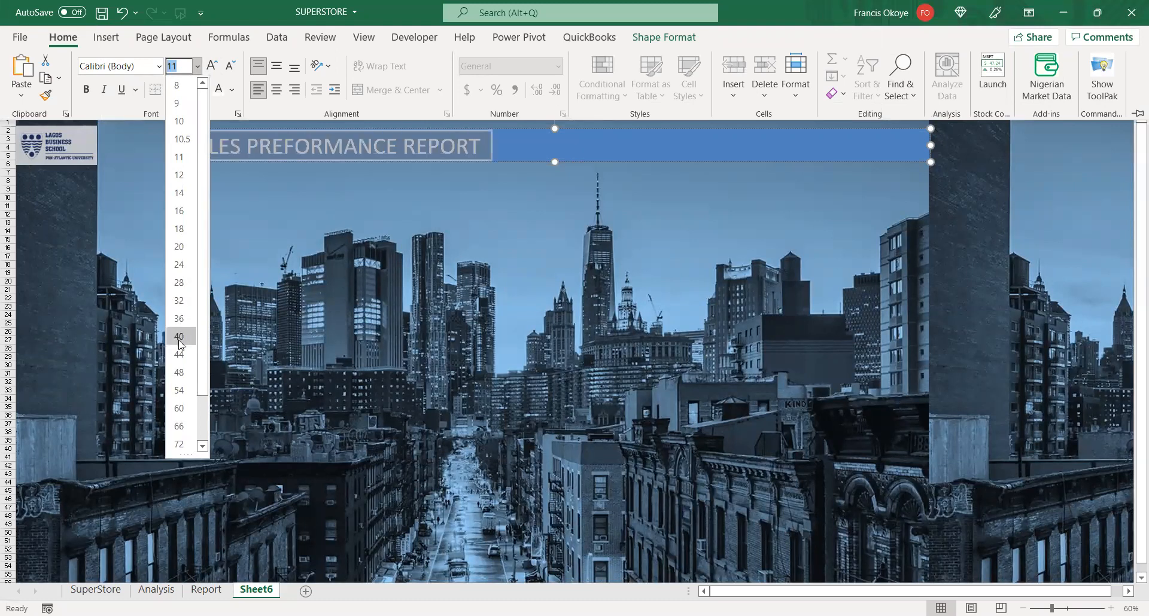
pyautogui.click(182, 374)
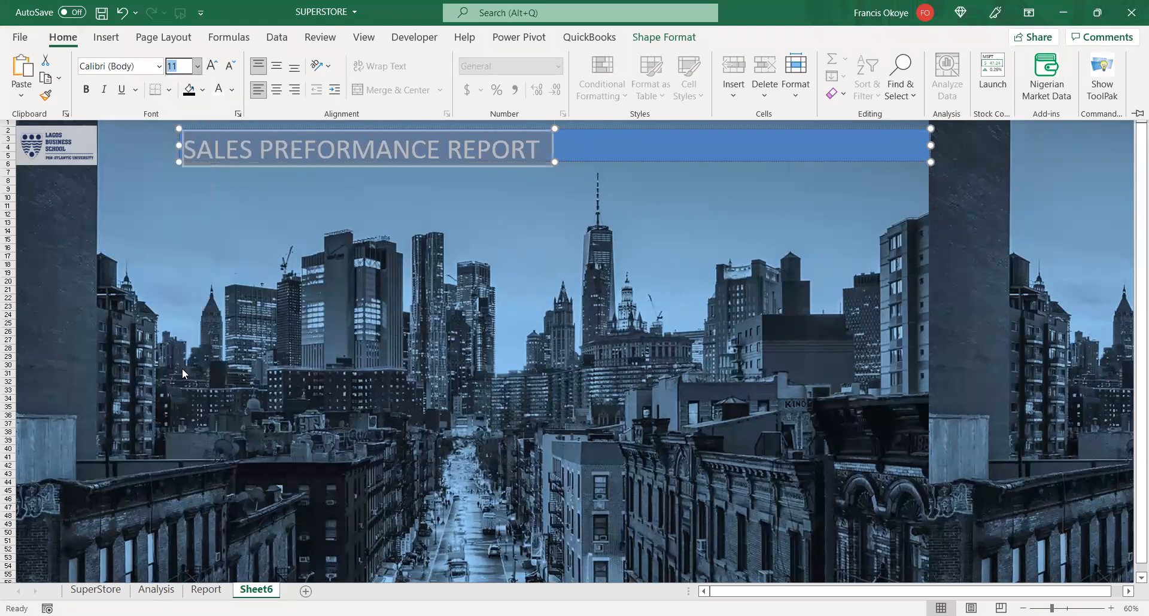
# - Narrow the title banner to about 9.08" so it fits its text, and move it to span columns K to X
pyautogui.click(922, 145)
pyautogui.moveTo(934, 143); pyautogui.dragTo(566, 153)
pyautogui.click(456, 203)
pyautogui.click(452, 148)
pyautogui.moveTo(457, 129); pyautogui.dragTo(603, 131)
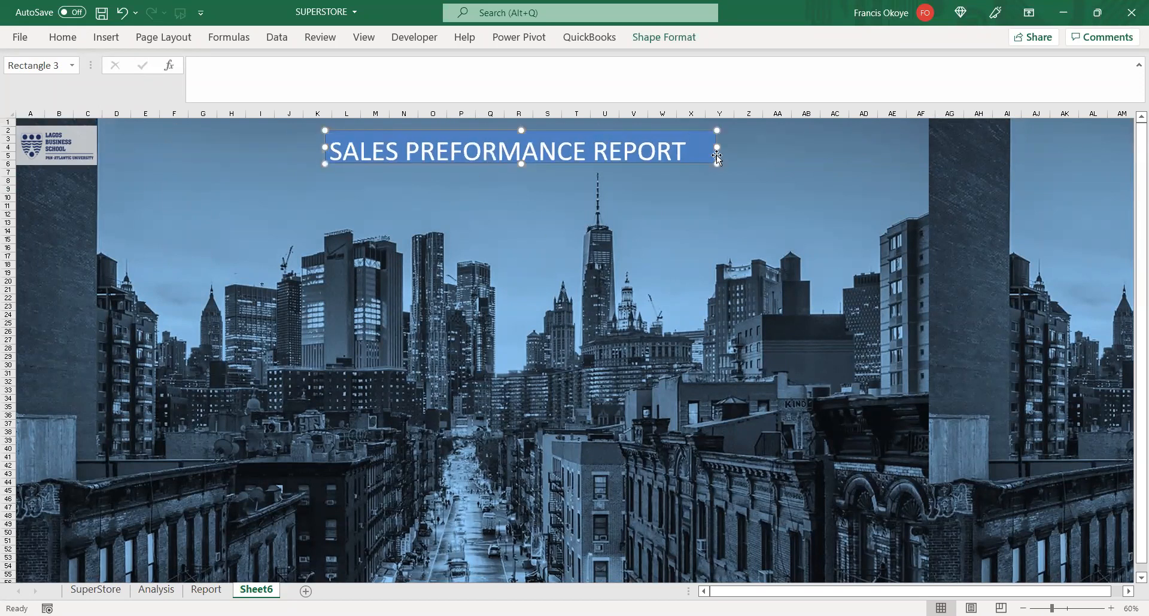
# - Try the purple, red, black and white-with-orange-outline shape styles on the title banner
pyautogui.click(667, 37)
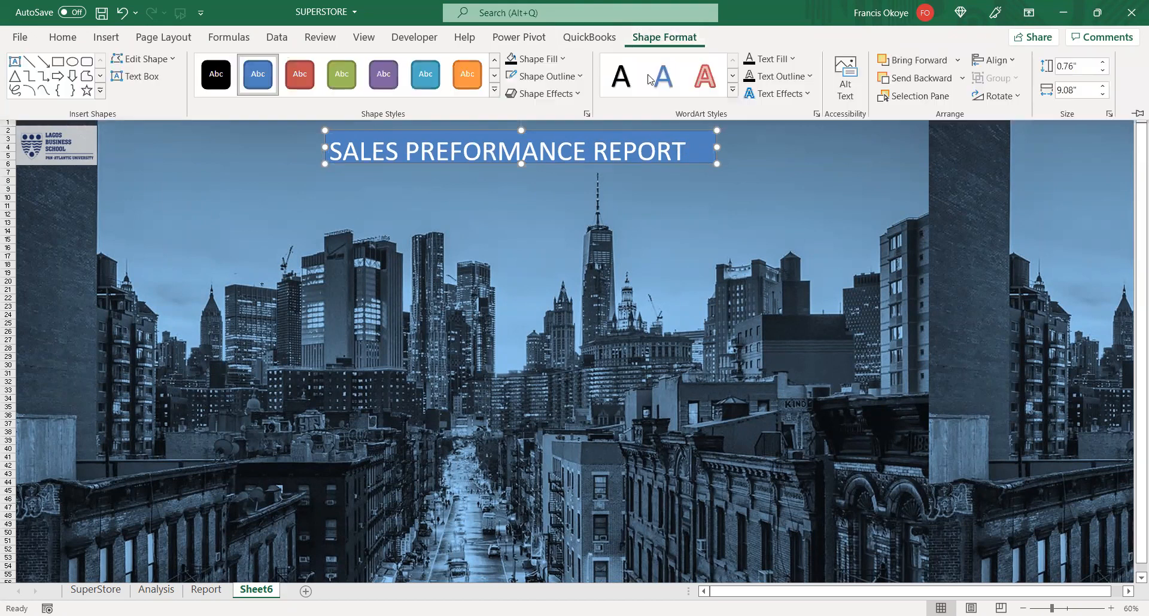
pyautogui.click(466, 79)
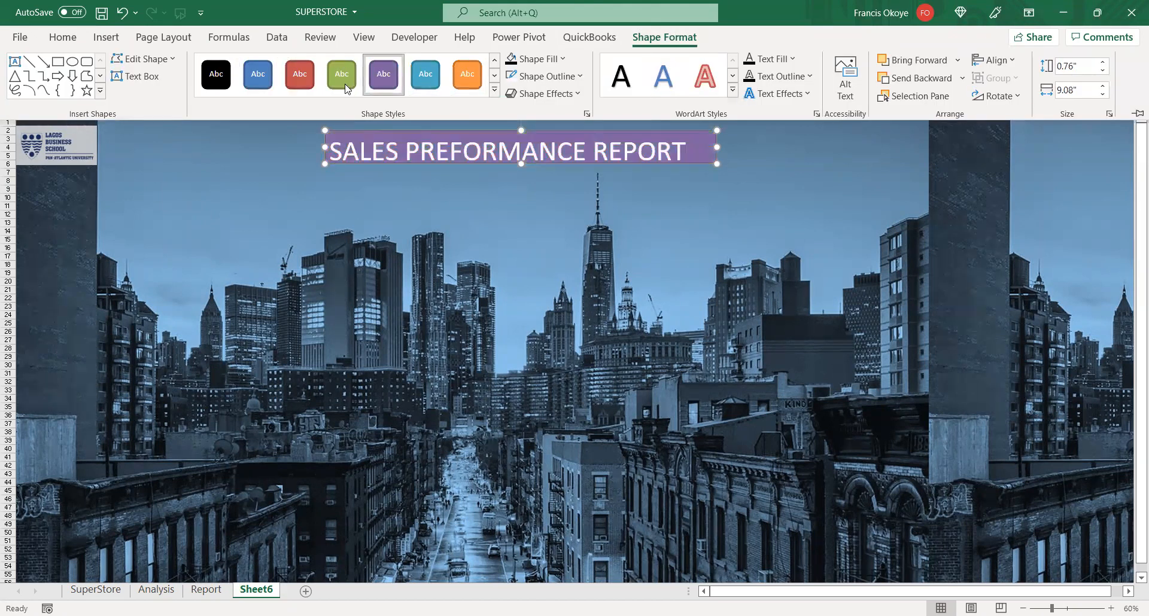
pyautogui.click(299, 75)
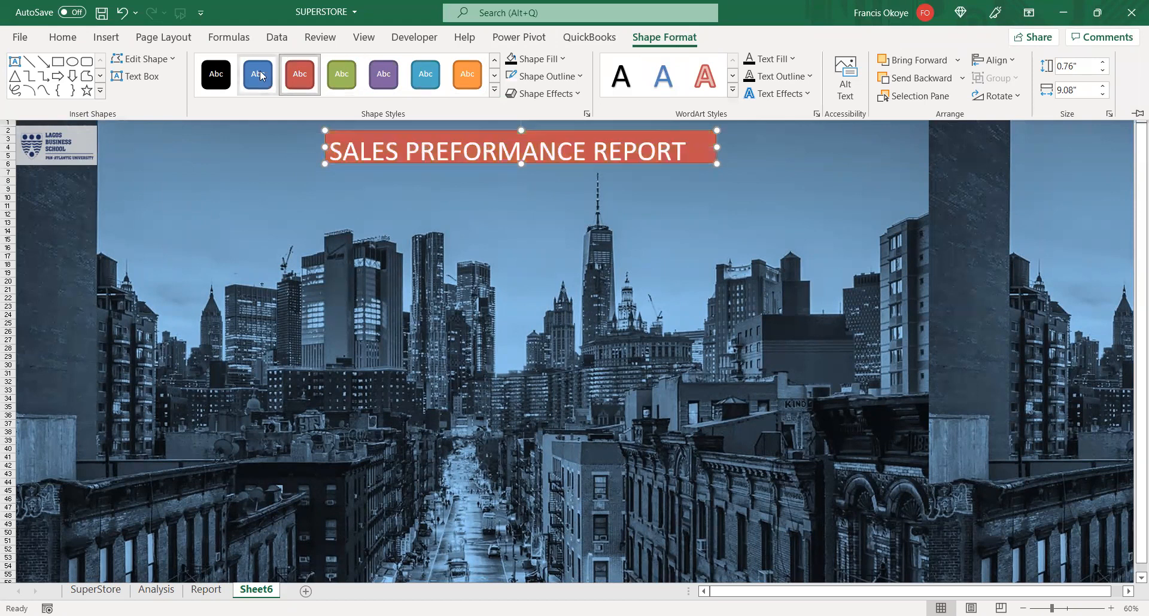
pyautogui.click(216, 79)
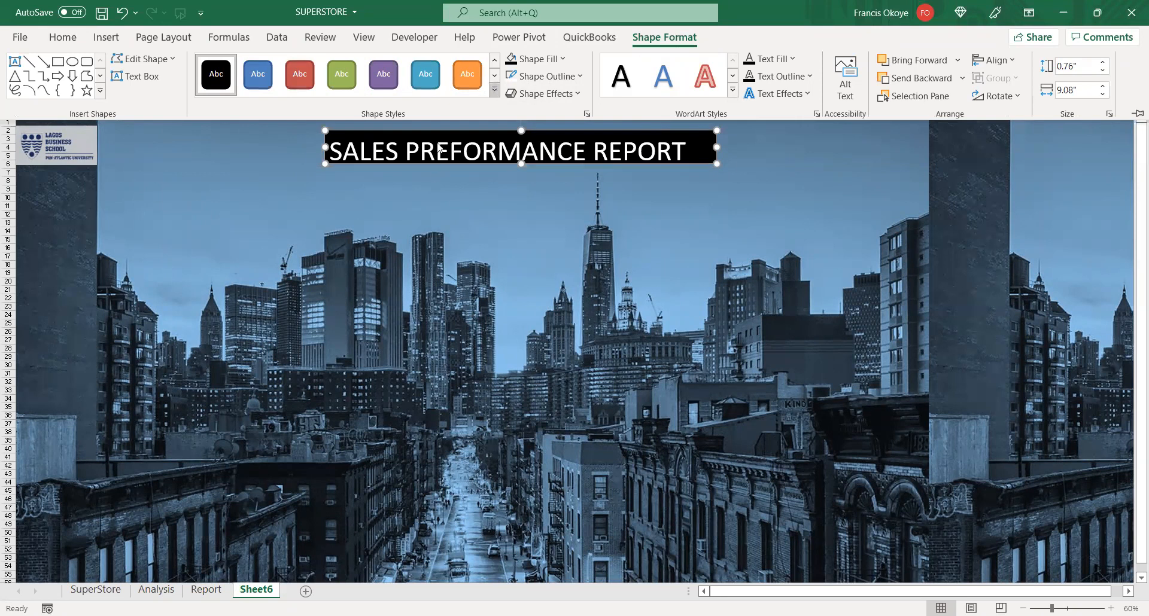
pyautogui.click(495, 91)
pyautogui.click(456, 116)
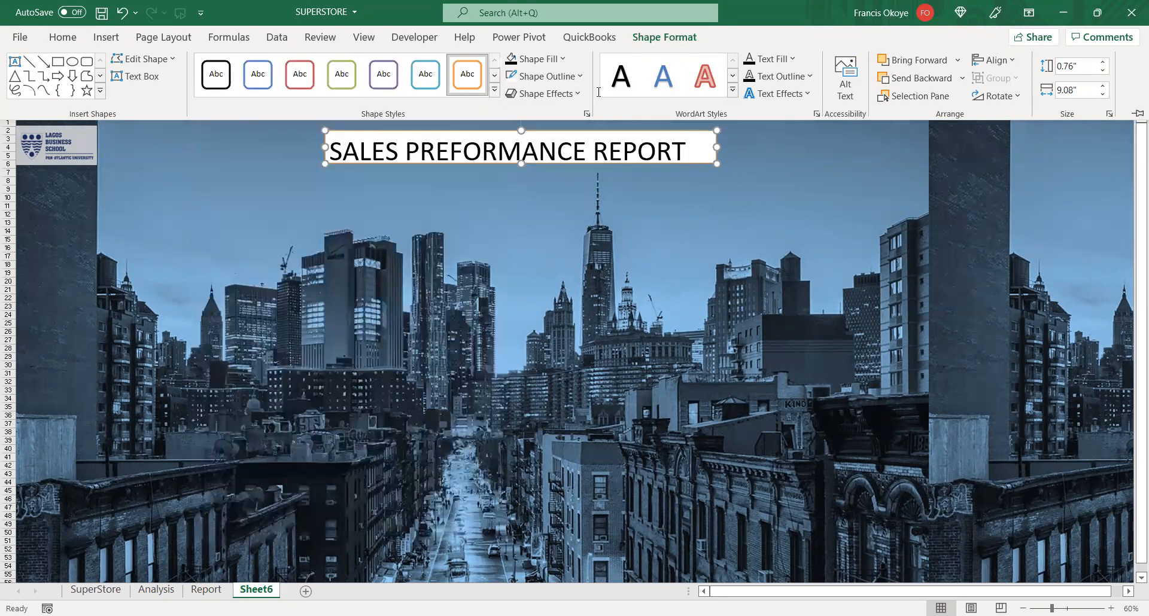
# - Undo the last two shape style changes on the title banner
pyautogui.click(691, 155)
pyautogui.hotkey('ctrl', 'z')
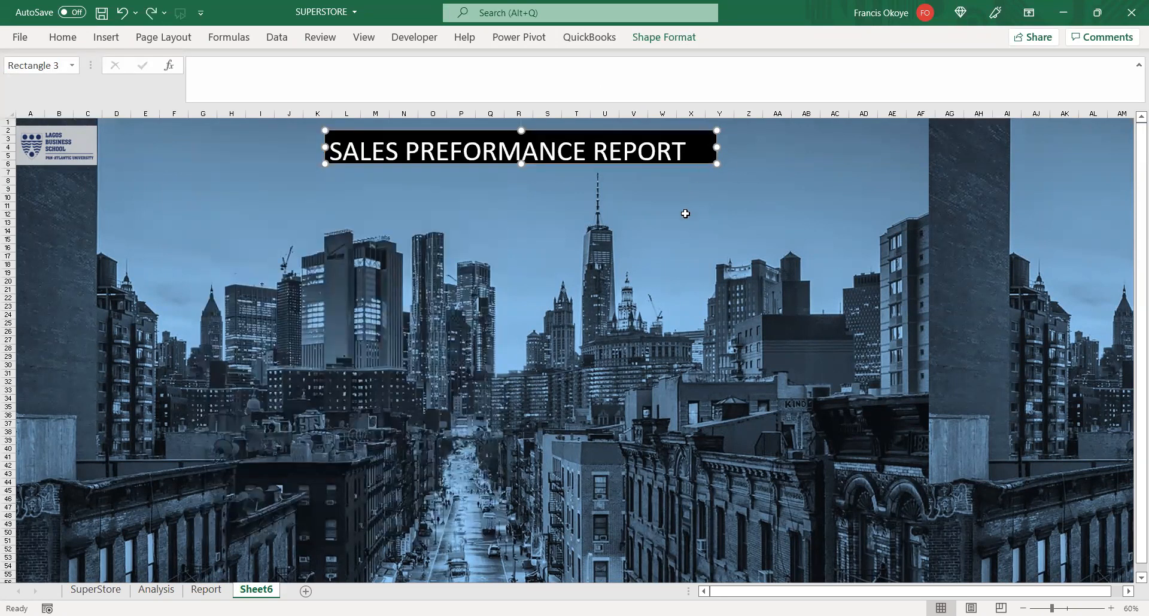
pyautogui.click(686, 214)
pyautogui.click(680, 137)
pyautogui.hotkey('ctrl', 'z')
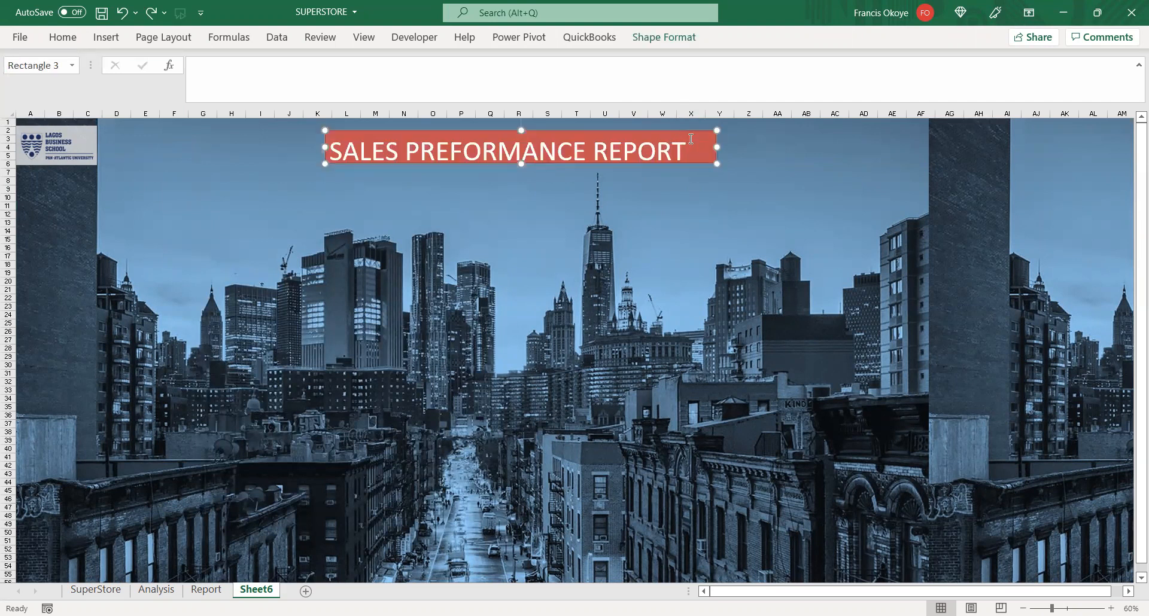
pyautogui.click(530, 236)
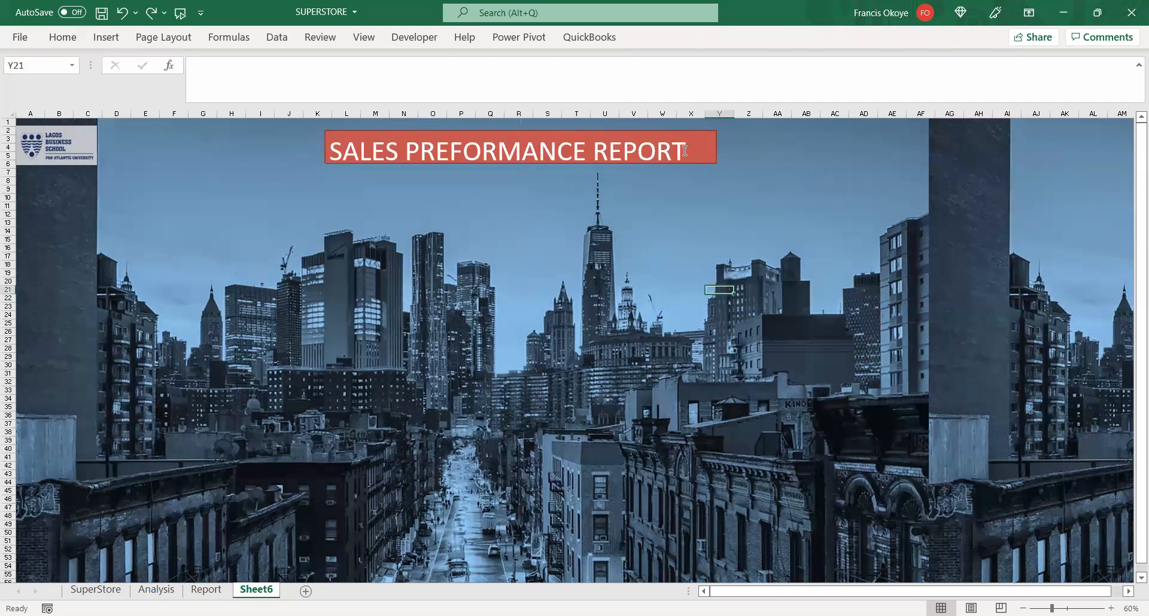
# - Format the title banner with No fill and No line so only its text shows over the background
pyautogui.click(692, 135)
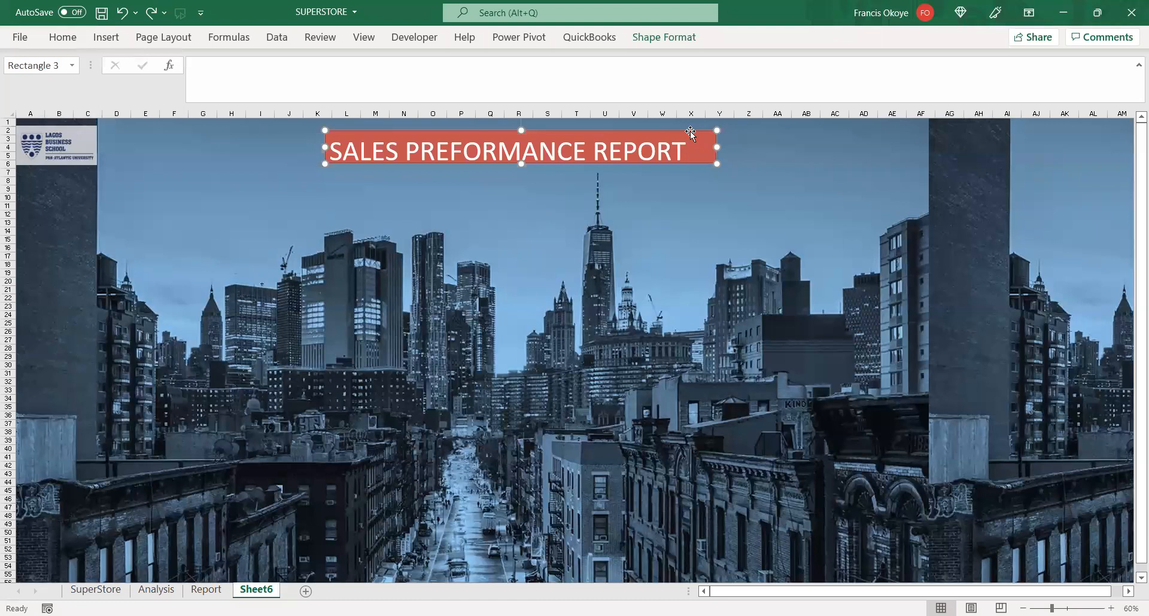
pyautogui.click(667, 40)
pyautogui.click(668, 41)
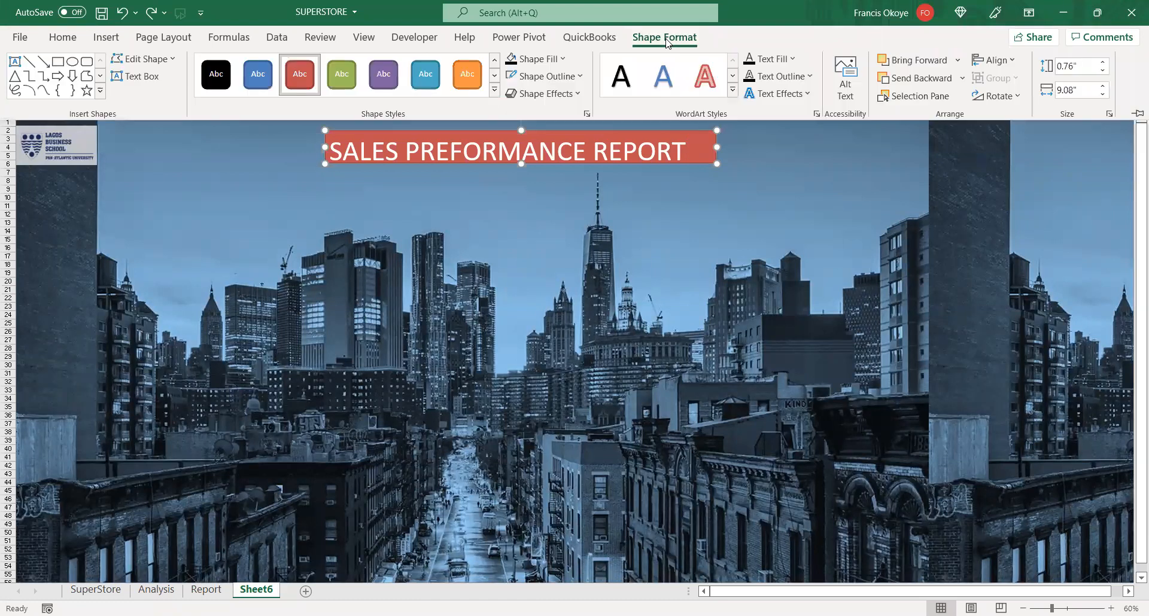
pyautogui.rightClick(693, 132)
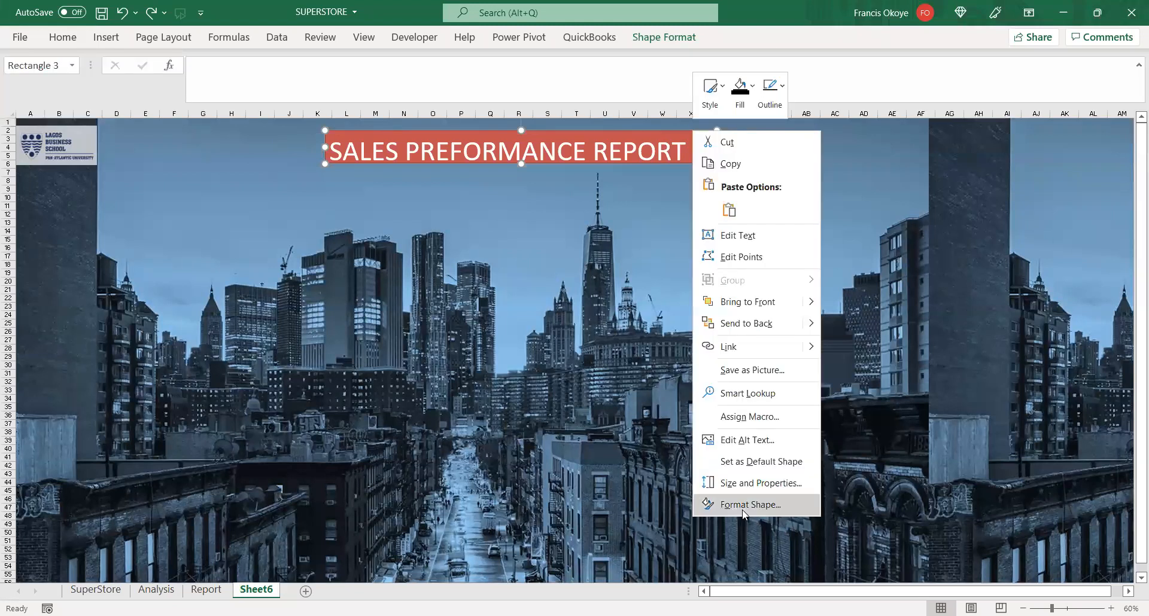
pyautogui.click(744, 506)
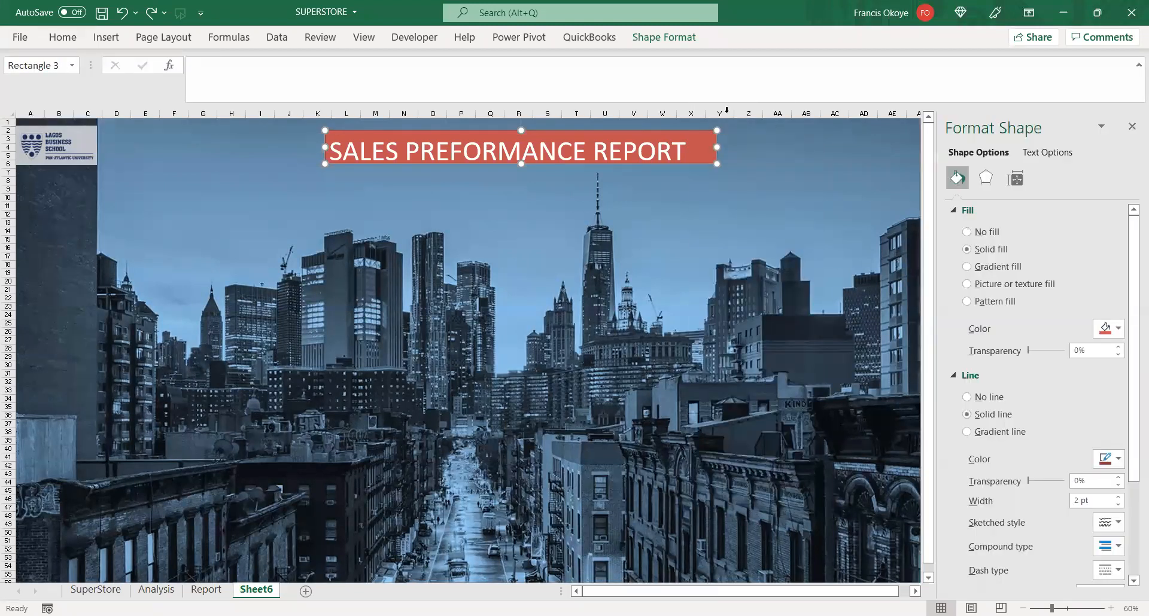
pyautogui.click(969, 234)
pyautogui.click(712, 198)
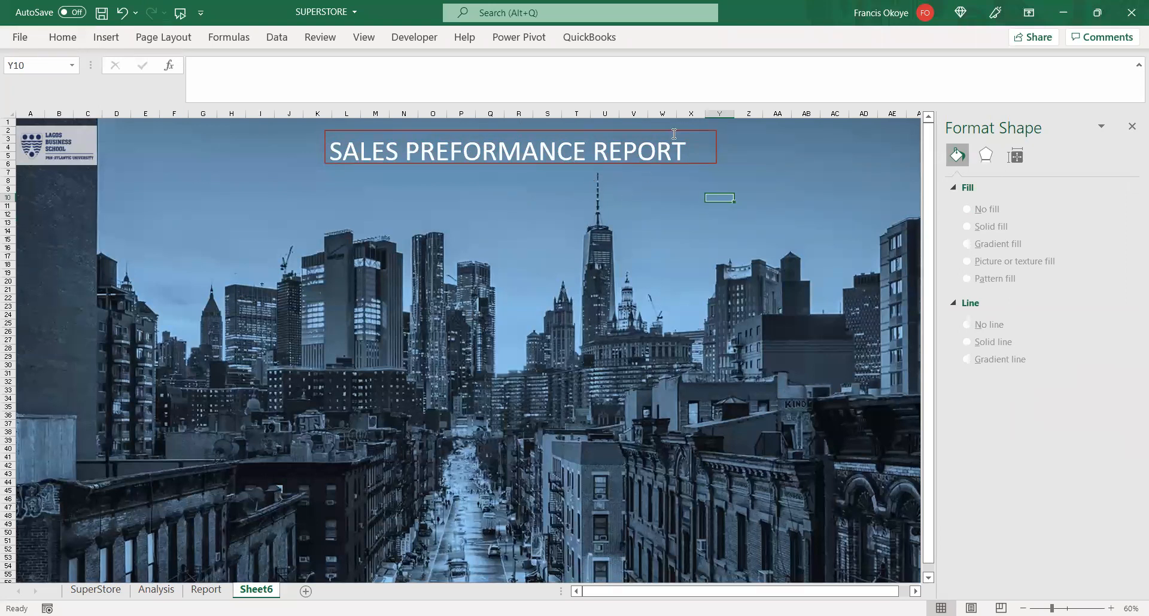
pyautogui.click(693, 131)
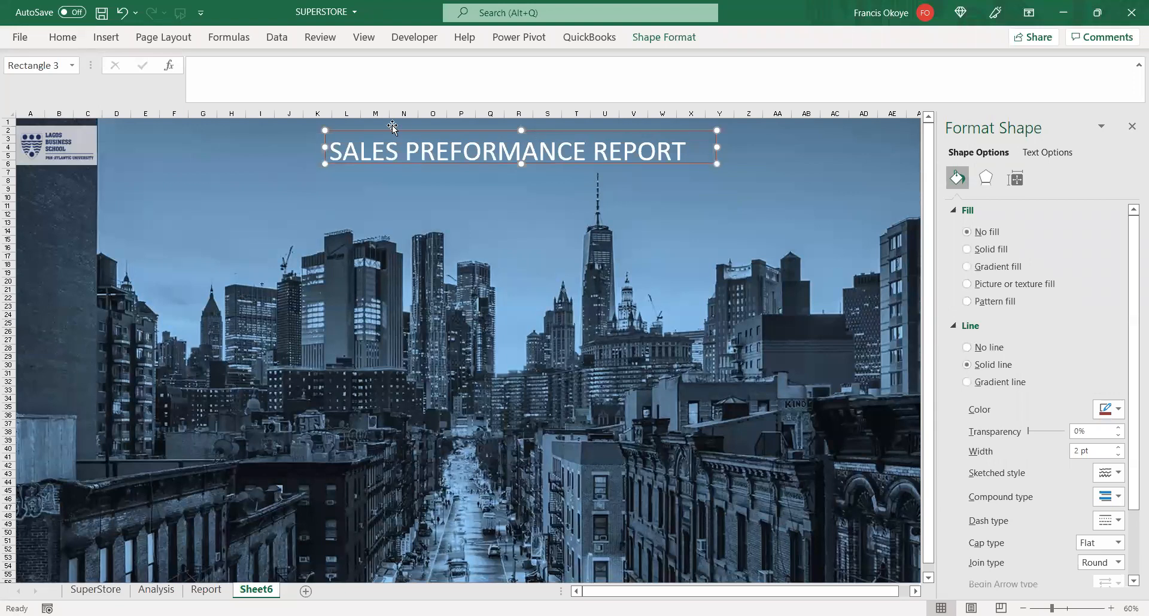
pyautogui.click(967, 348)
pyautogui.click(720, 264)
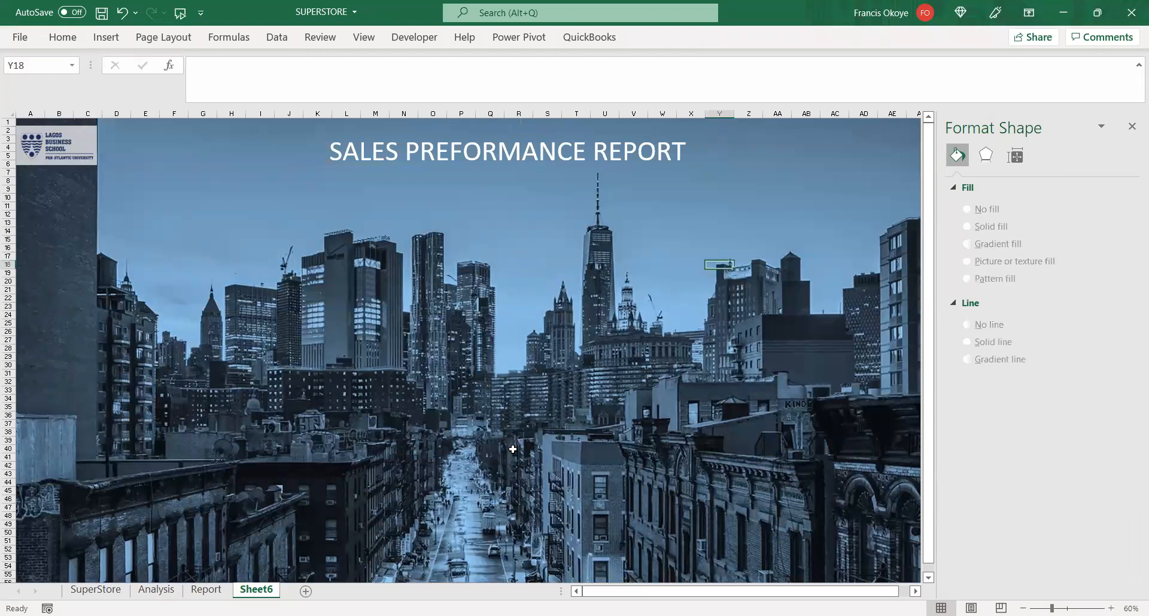
# - Close the shape formatting options and reposition the title so its text spans columns L to X in rows 2 to 5
pyautogui.click(534, 166)
pyautogui.moveTo(534, 166); pyautogui.dragTo(504, 166)
pyautogui.click(883, 381)
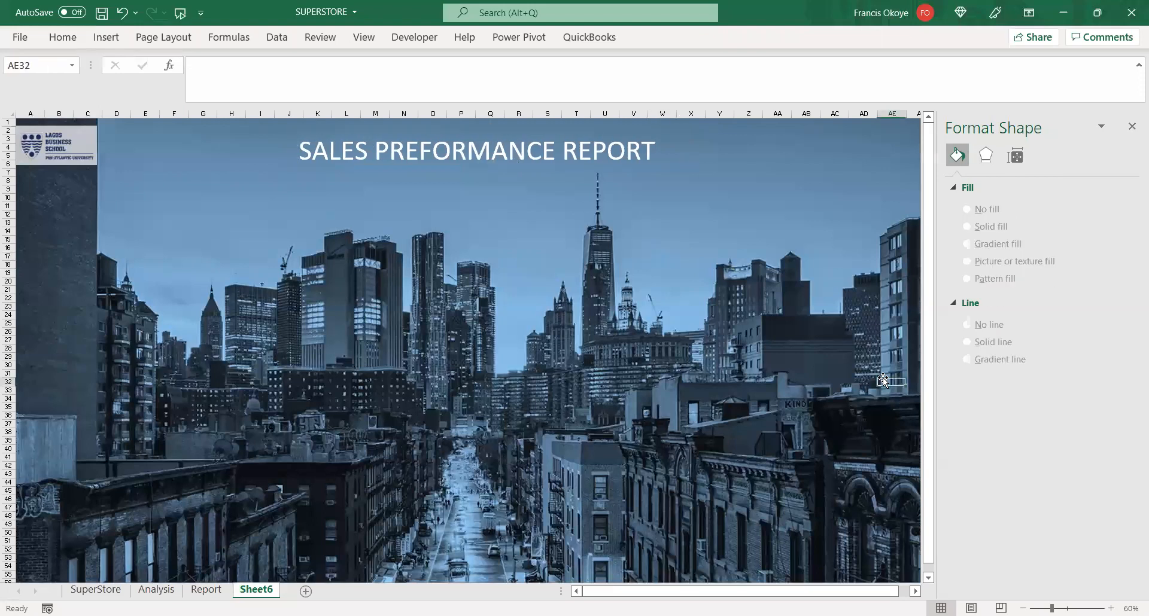
pyautogui.click(1132, 127)
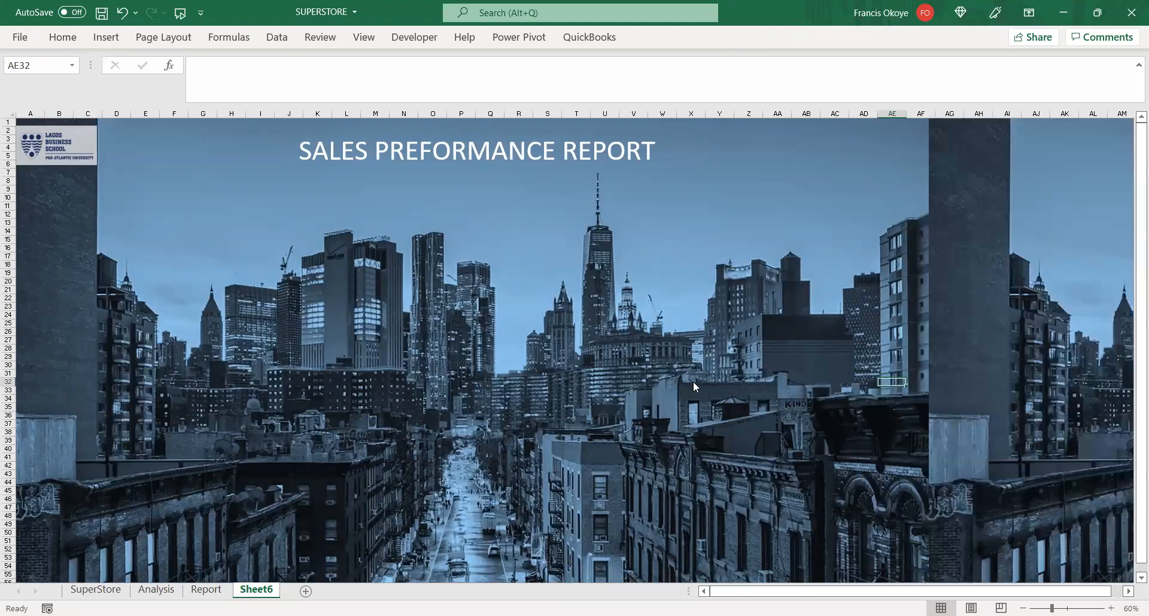
pyautogui.moveTo(538, 163); pyautogui.dragTo(580, 160)
# - Reposition the Lagos Business School logo in the sheet's corner, over columns A to C in rows 1 to 5
pyautogui.click(111, 143)
pyautogui.click(79, 151)
pyautogui.moveTo(79, 149); pyautogui.dragTo(99, 148)
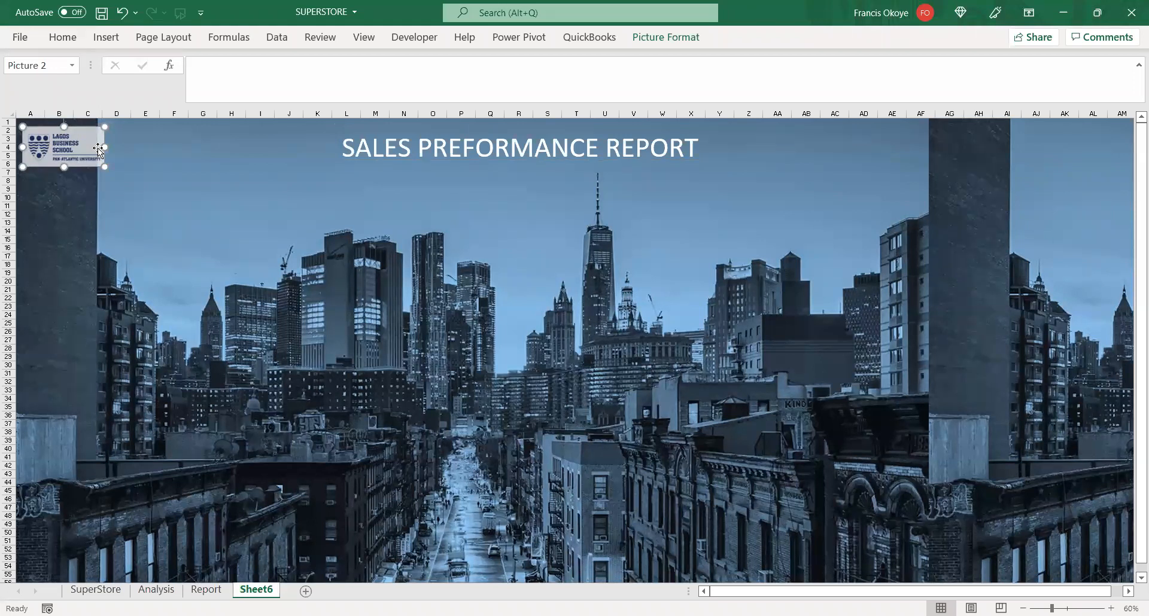
pyautogui.moveTo(95, 145)
pyautogui.mouseDown()
pyautogui.moveTo(233, 167)
pyautogui.moveTo(78, 139)
pyautogui.mouseUp()
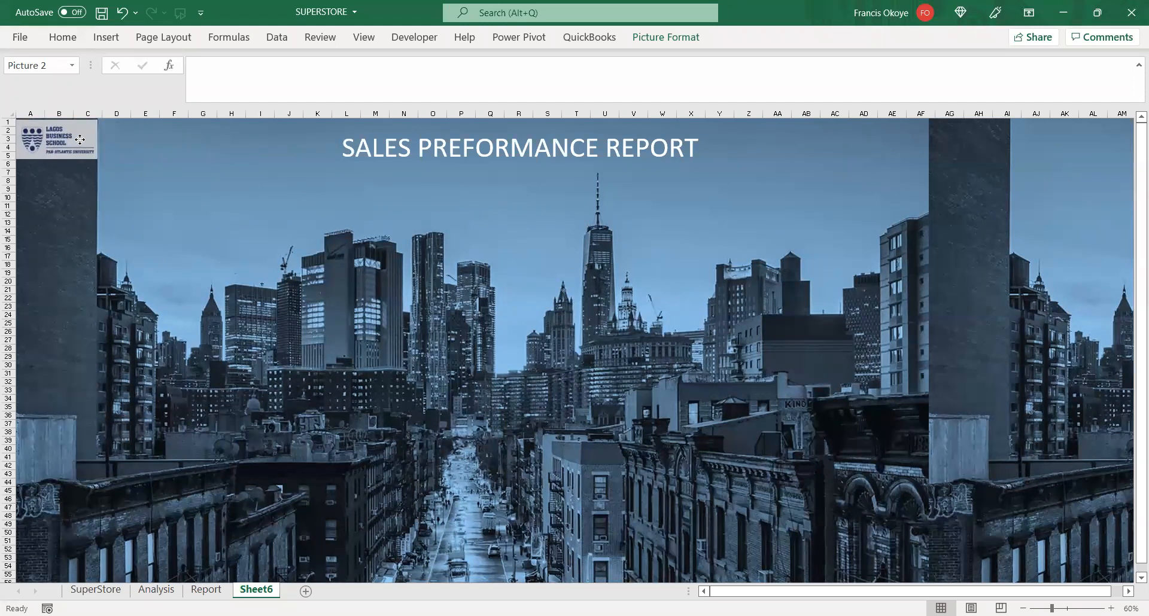
# - Insert the picture LBS logo-2 from the Desktop folder onto Sheet6
pyautogui.click(106, 37)
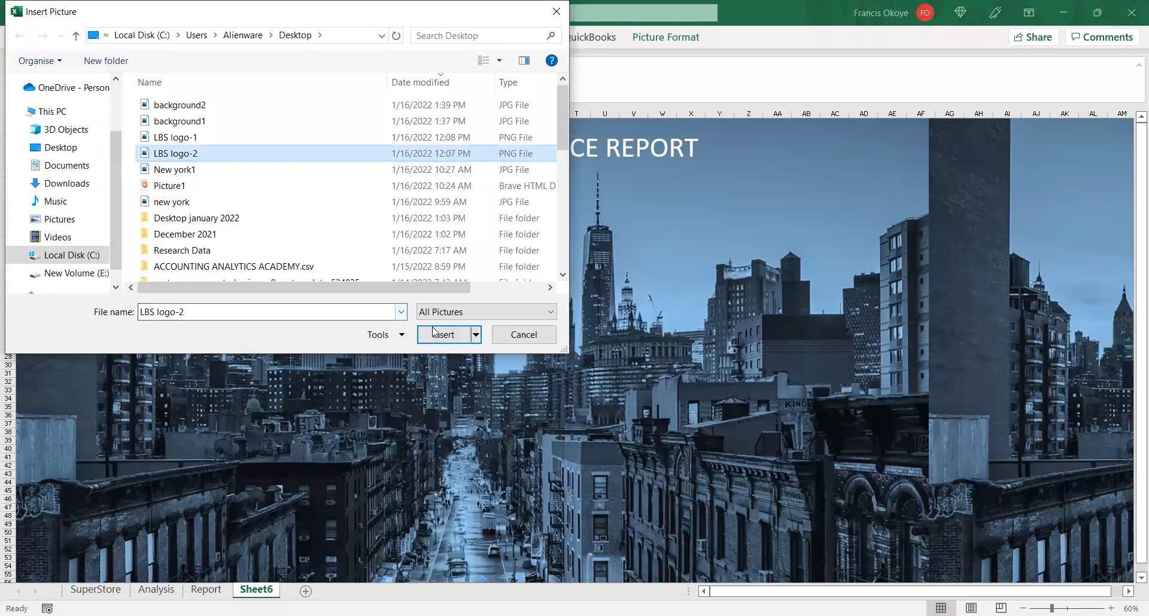
# - Insert the LBS logo-2 picture near the sheet's upper-left area and move the old grey-background logo down out of its way
pyautogui.click(435, 333)
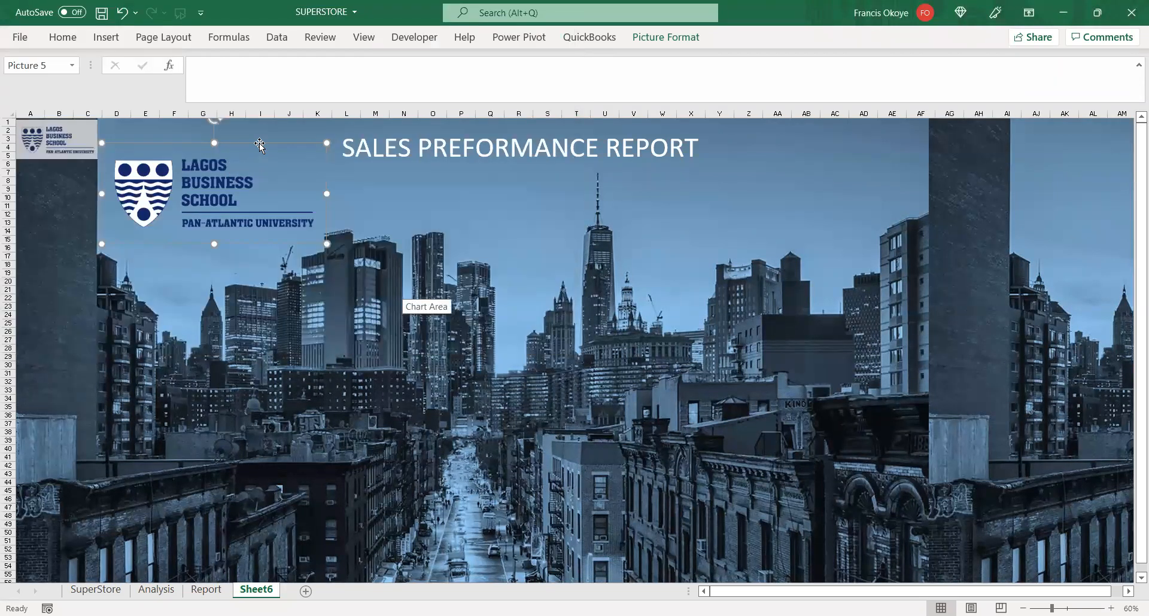
pyautogui.moveTo(278, 214); pyautogui.dragTo(249, 134)
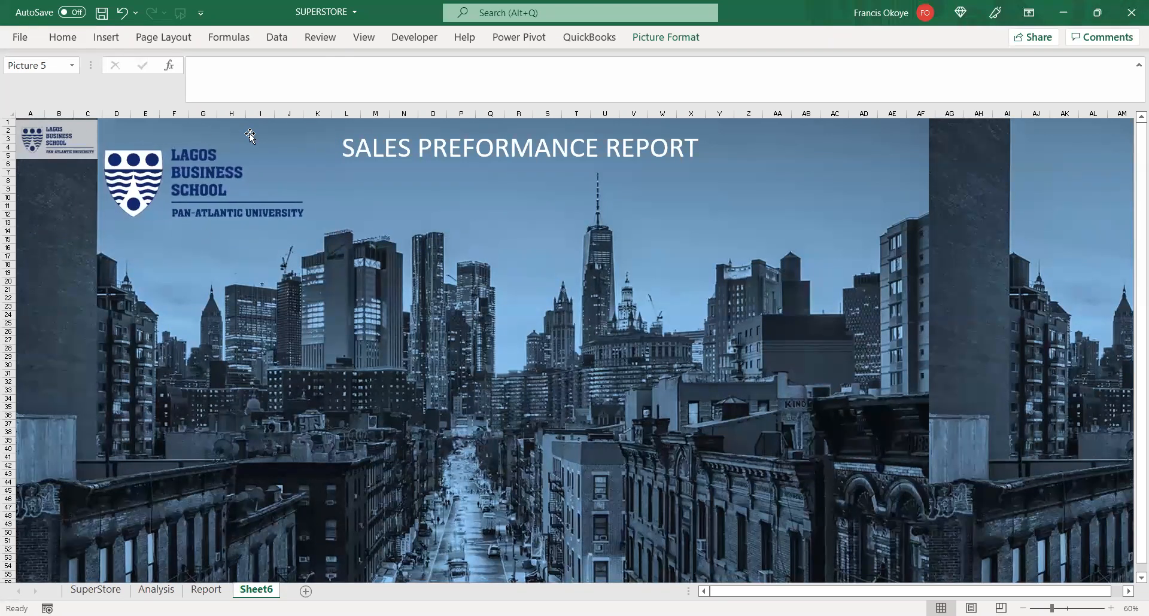
pyautogui.moveTo(61, 144); pyautogui.dragTo(56, 166)
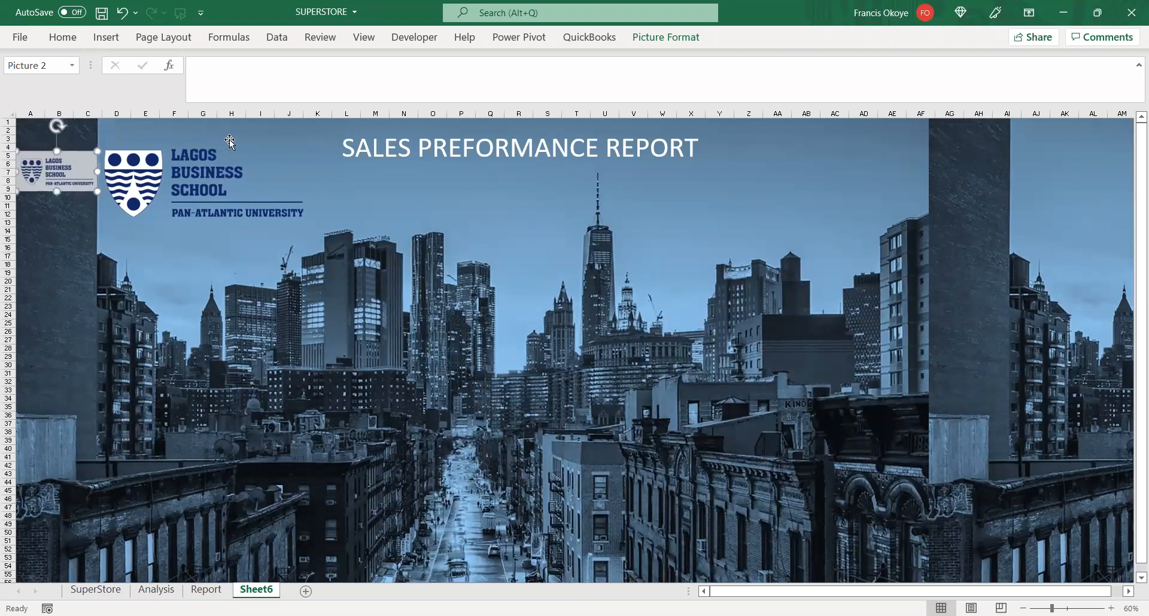
pyautogui.moveTo(240, 143); pyautogui.dragTo(253, 145)
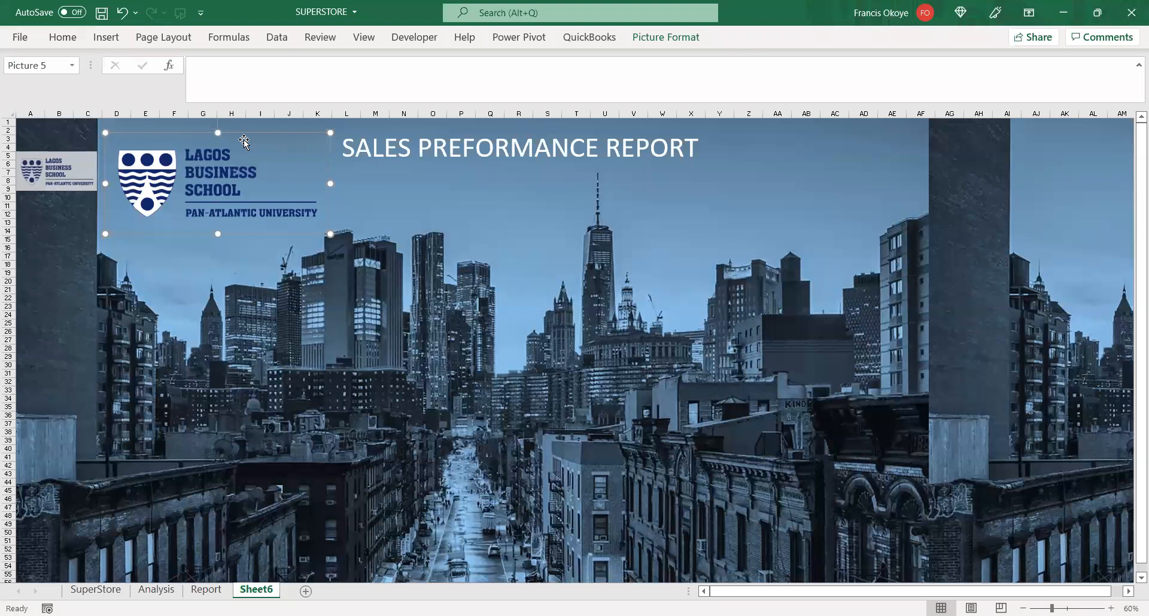
pyautogui.moveTo(264, 139); pyautogui.dragTo(278, 136)
pyautogui.moveTo(66, 153); pyautogui.dragTo(61, 183)
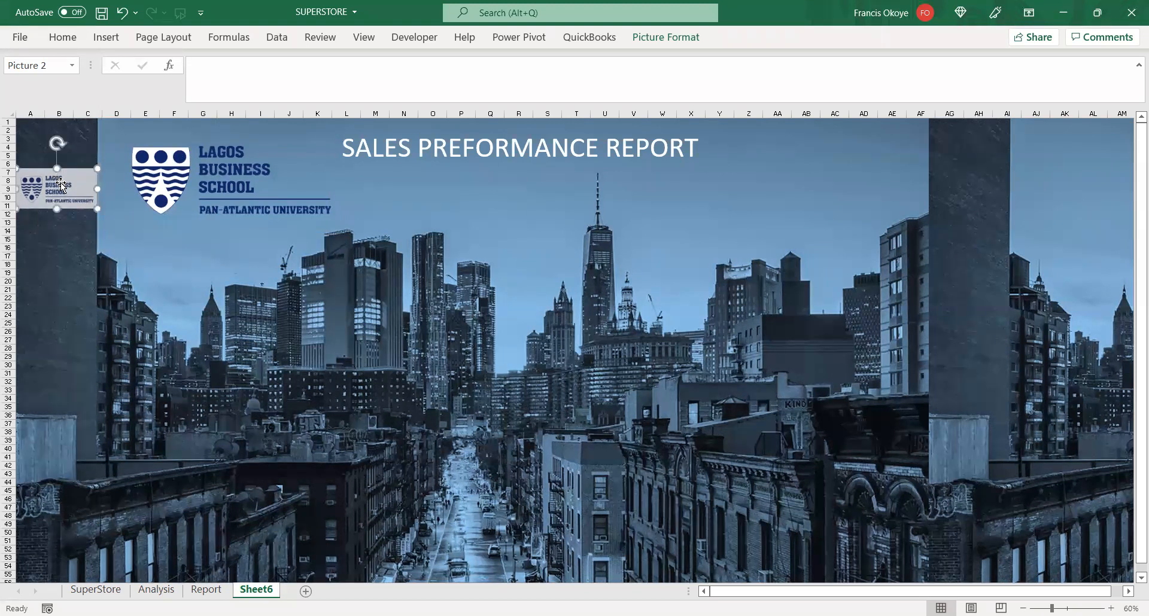
# - Shrink the inserted transparent logo and place it in the header, left of the report title, starting around column D
pyautogui.click(272, 144)
pyautogui.moveTo(344, 184)
pyautogui.mouseDown()
pyautogui.moveTo(233, 164)
pyautogui.moveTo(333, 180)
pyautogui.mouseUp()
pyautogui.moveTo(64, 128); pyautogui.dragTo(218, 150)
pyautogui.moveTo(226, 237); pyautogui.dragTo(228, 221)
pyautogui.moveTo(319, 180); pyautogui.dragTo(280, 183)
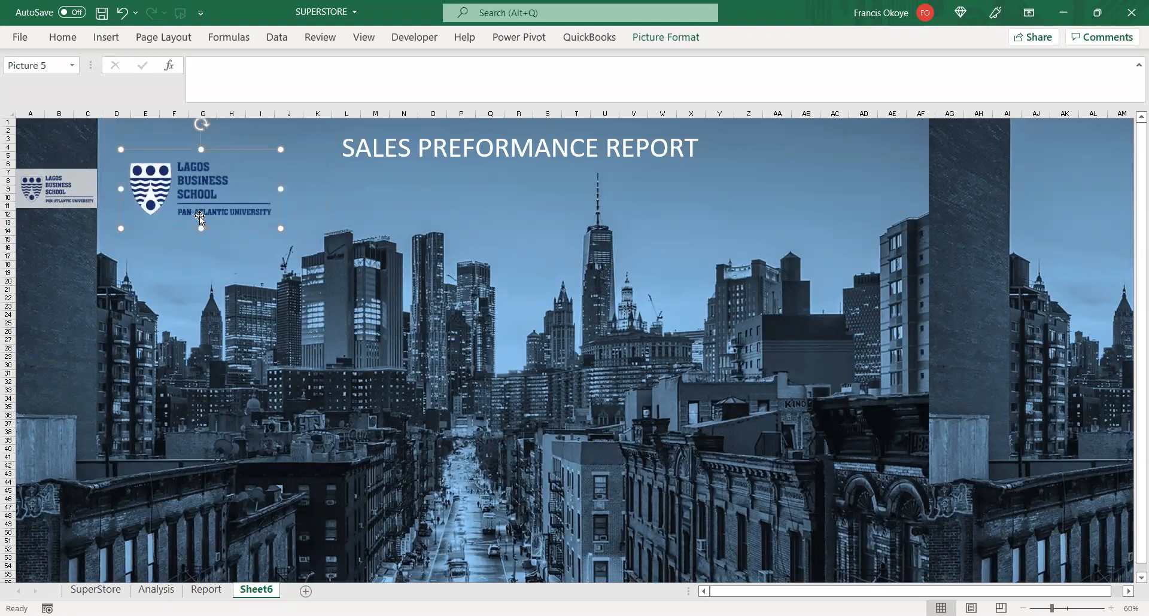
pyautogui.moveTo(200, 228); pyautogui.dragTo(200, 205)
pyautogui.moveTo(265, 152); pyautogui.dragTo(243, 122)
pyautogui.moveTo(180, 176); pyautogui.dragTo(180, 184)
pyautogui.moveTo(260, 151); pyautogui.dragTo(267, 151)
pyautogui.moveTo(186, 182); pyautogui.dragTo(185, 189)
pyautogui.moveTo(267, 154); pyautogui.dragTo(273, 155)
pyautogui.click(289, 240)
# - Delete the old logo with the grey background from columns A to C
pyautogui.click(41, 195)
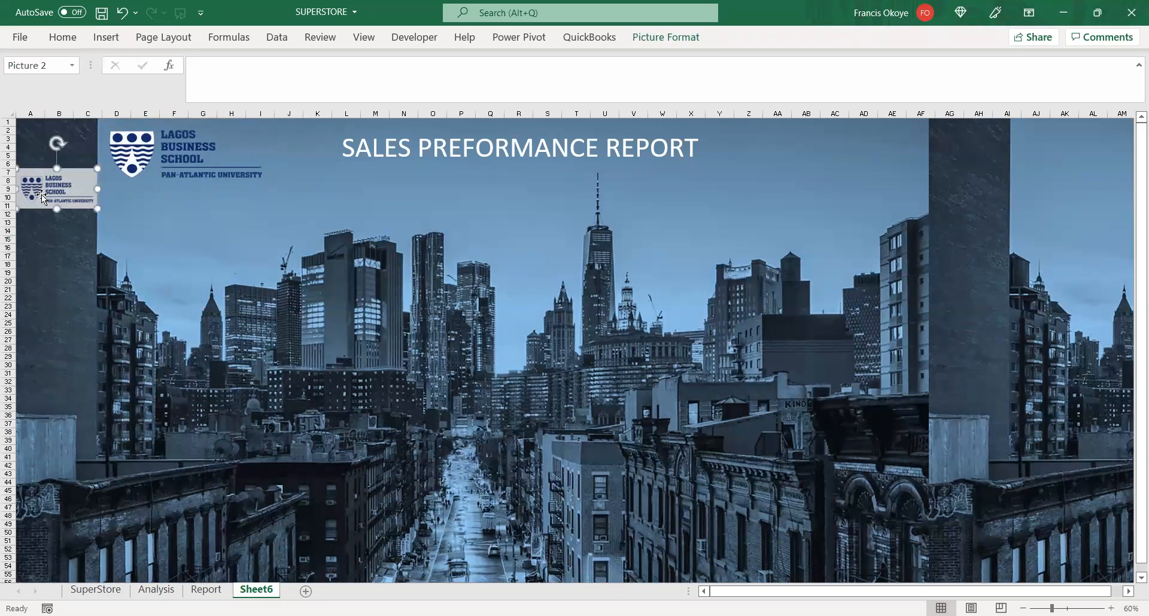
pyautogui.press('Delete')
pyautogui.click(317, 215)
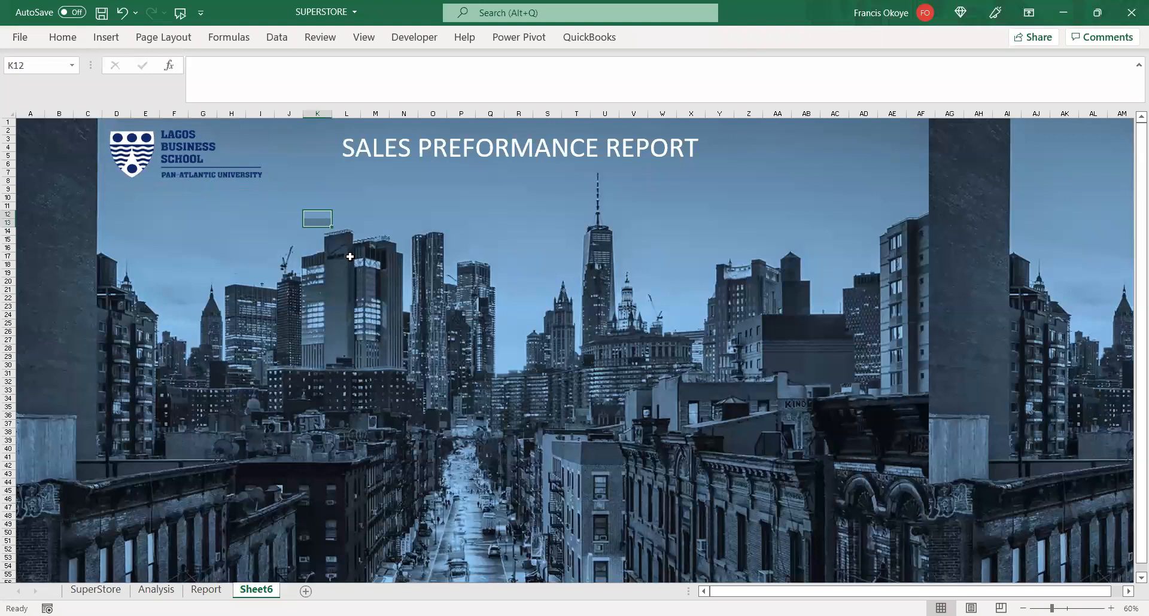
# - Move the SALES PREFORMANCE REPORT title box right so its text starts around column O
pyautogui.click(512, 174)
pyautogui.click(526, 160)
pyautogui.click(525, 163)
pyautogui.click(525, 160)
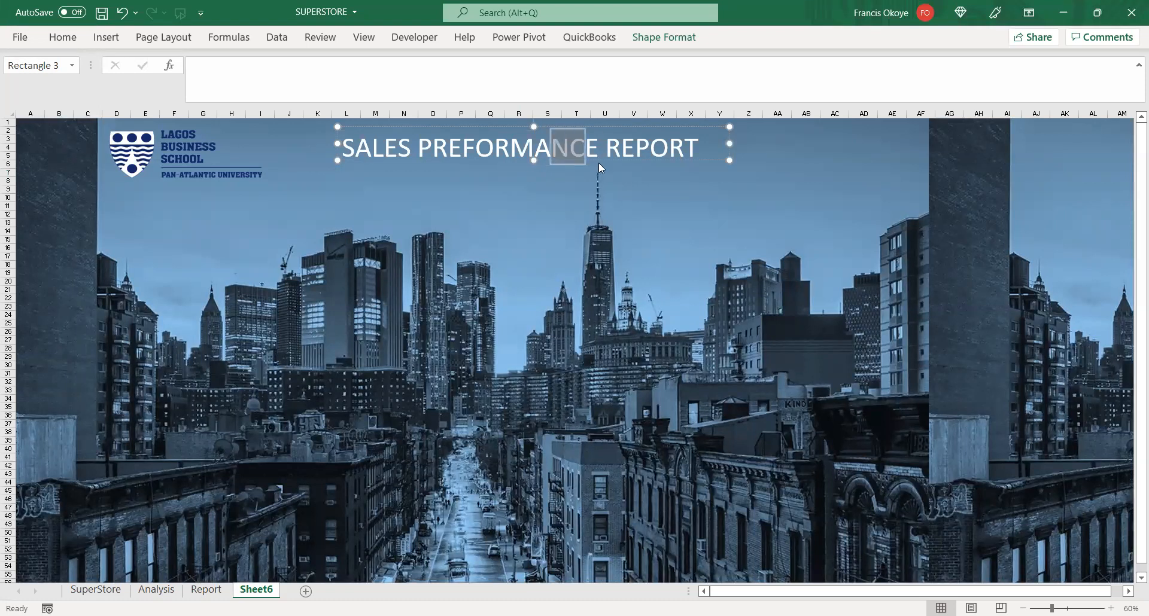
pyautogui.click(599, 163)
pyautogui.click(532, 134)
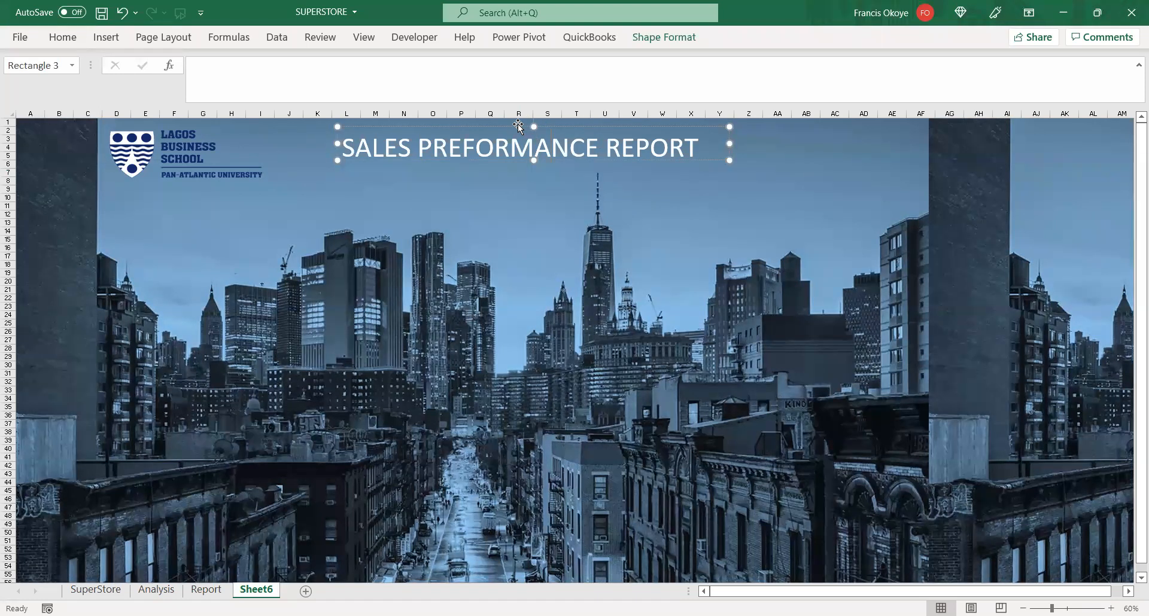
pyautogui.moveTo(518, 130); pyautogui.dragTo(602, 154)
pyautogui.click(547, 214)
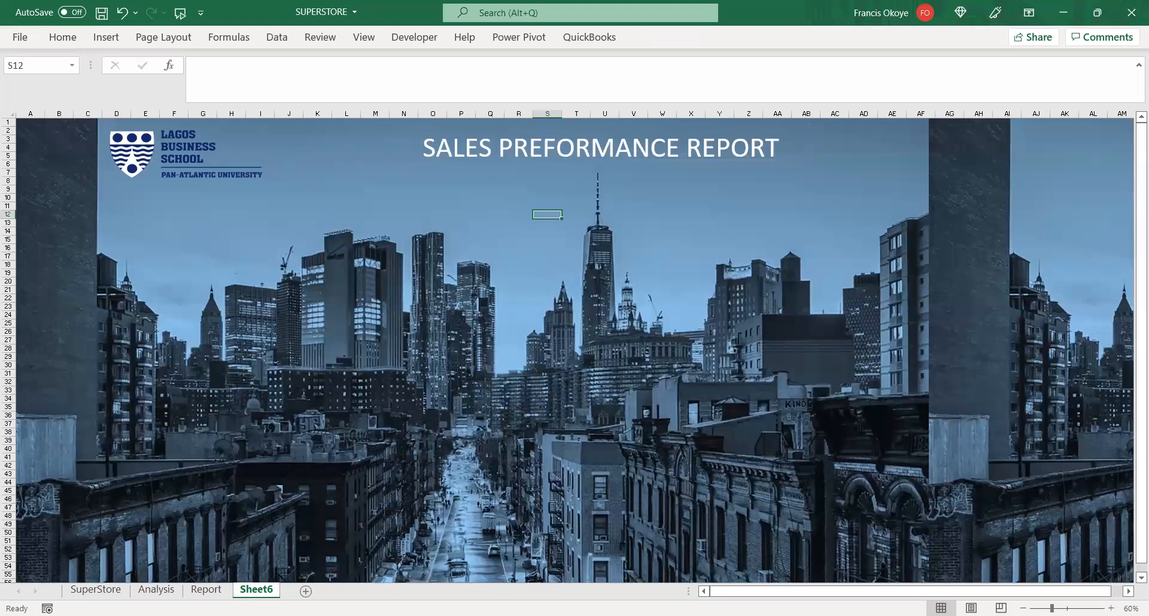
# - Try out a pasted copy of the logo below the title, checking its fill formatting, and remove the copy
pyautogui.click(416, 248)
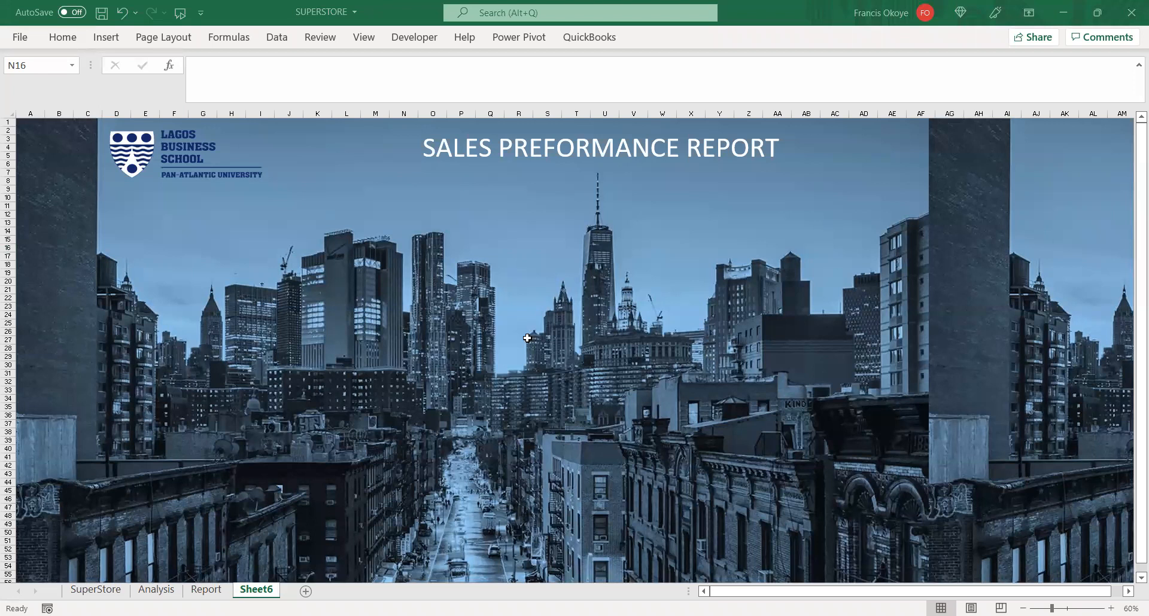
pyautogui.hotkey('ctrl', 'v')
pyautogui.moveTo(530, 283); pyautogui.dragTo(712, 207)
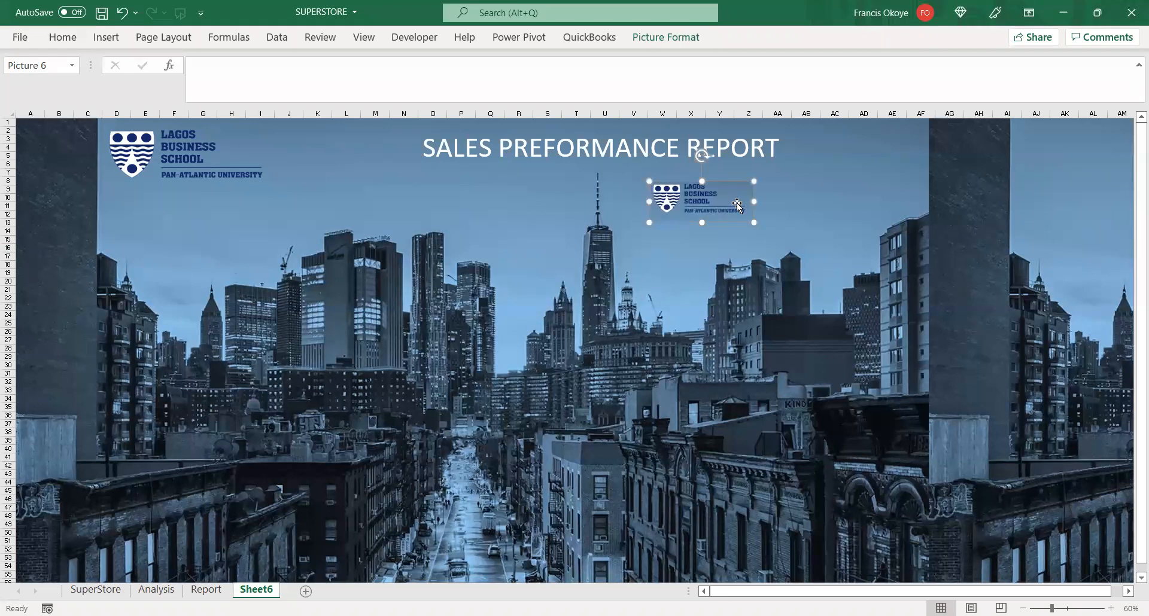
pyautogui.rightClick(736, 202)
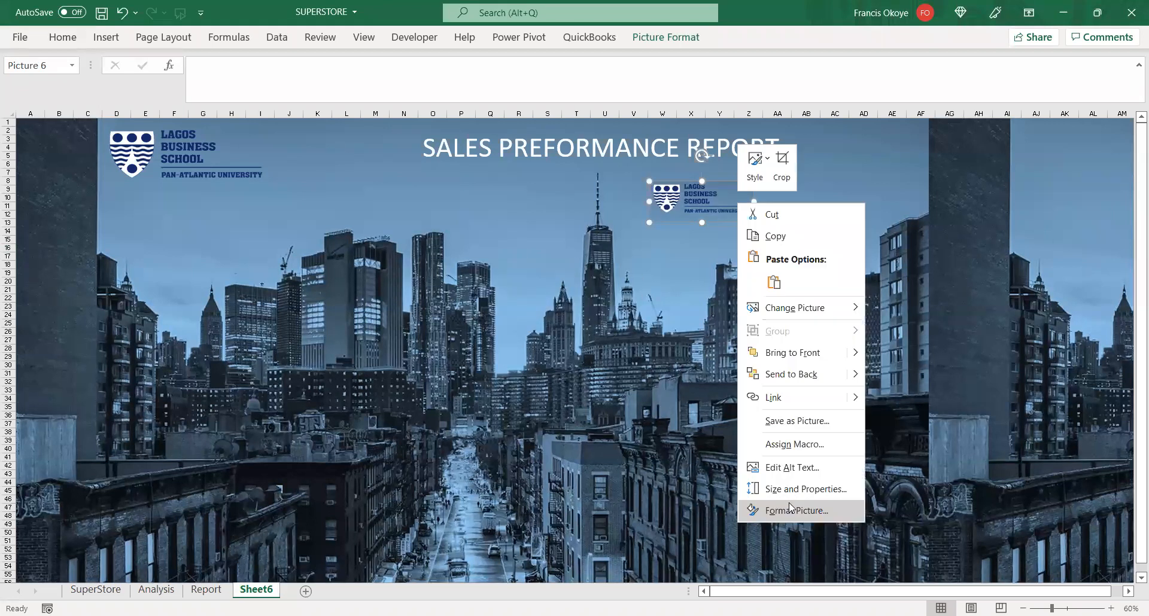
pyautogui.click(789, 506)
pyautogui.click(965, 156)
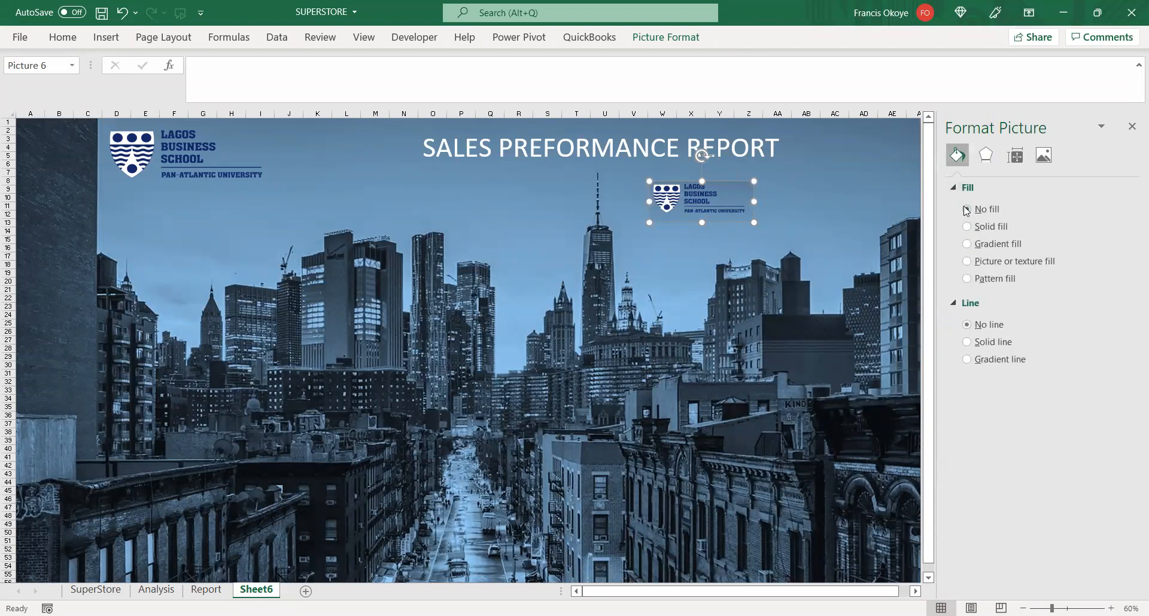
pyautogui.moveTo(716, 197)
pyautogui.mouseDown()
pyautogui.moveTo(699, 207)
pyautogui.moveTo(715, 213)
pyautogui.mouseUp()
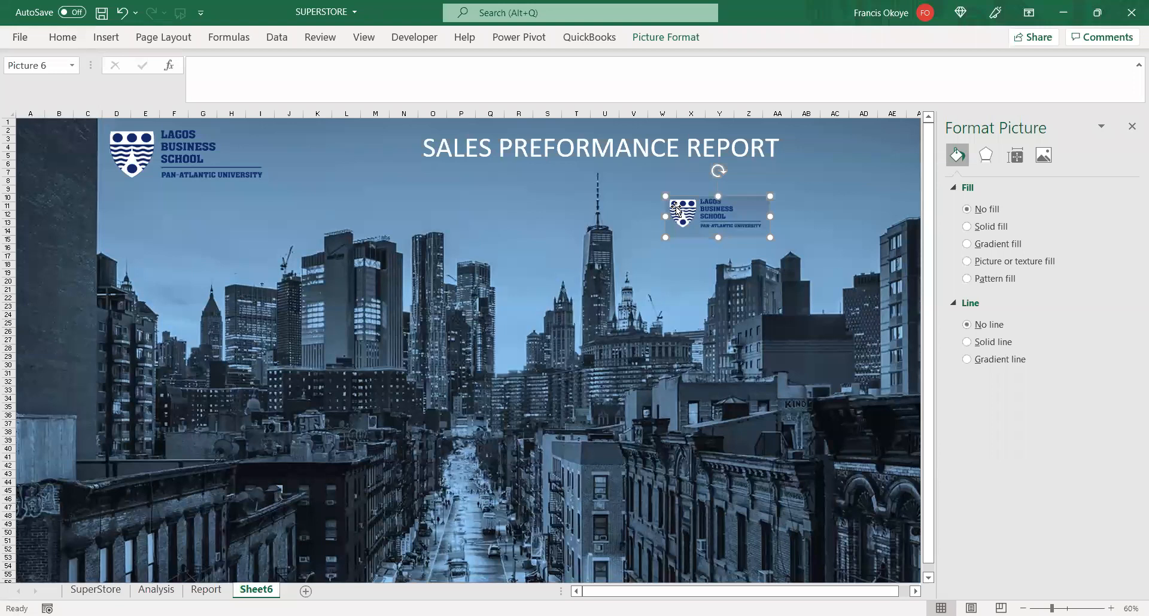
pyautogui.press('Delete')
pyautogui.click(751, 205)
pyautogui.click(518, 290)
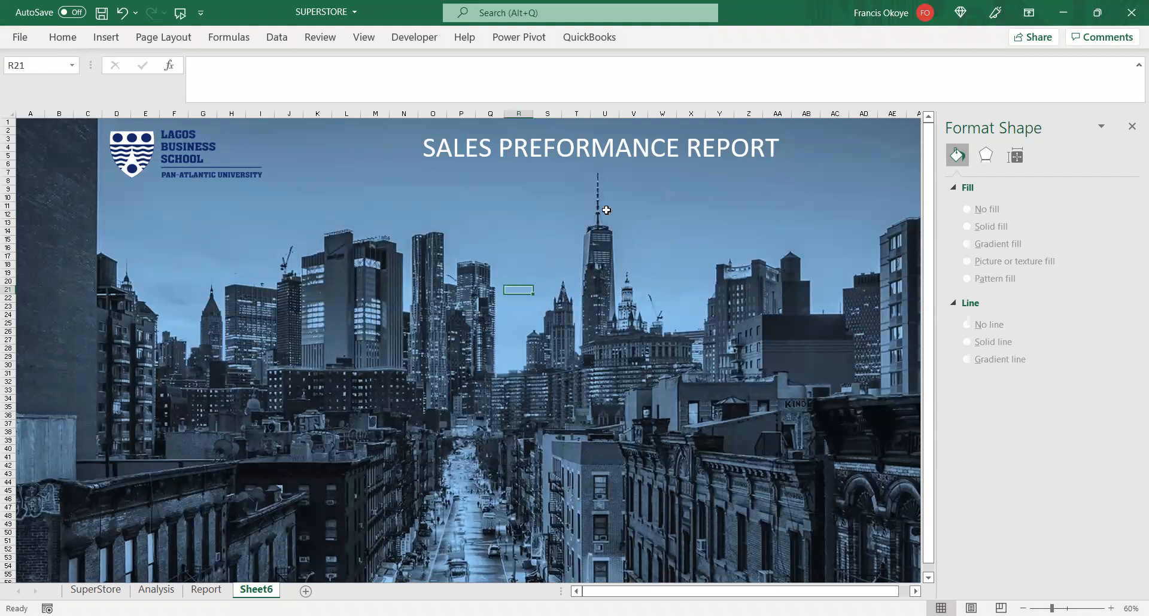
pyautogui.click(1132, 126)
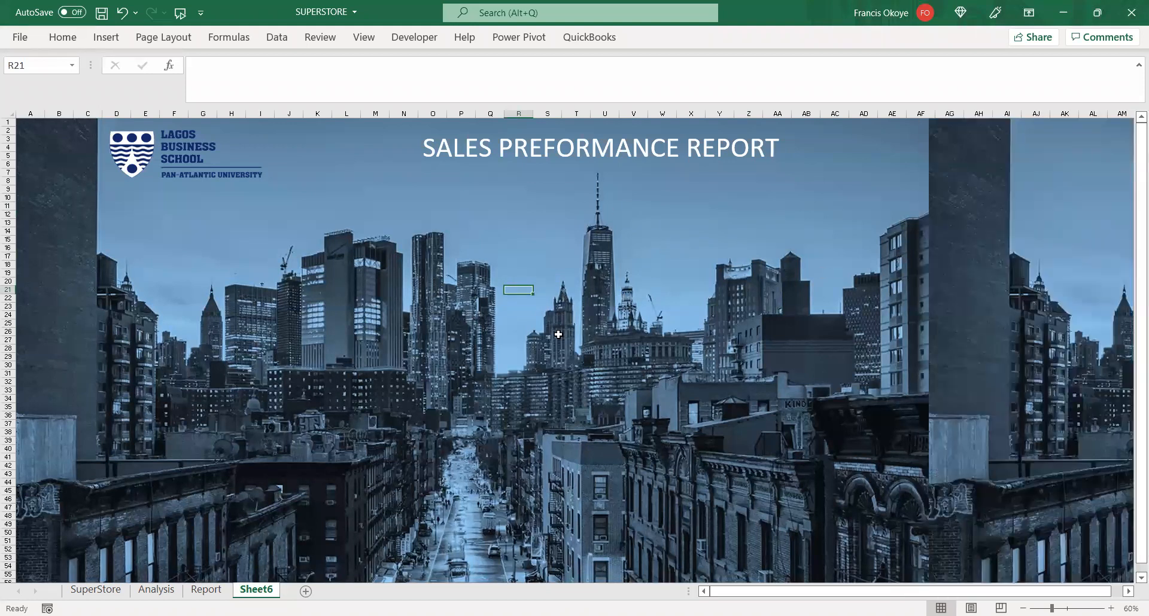
# - Make the report title's text box taller and shift it slightly up toward the sheet's upper edge
pyautogui.click(406, 363)
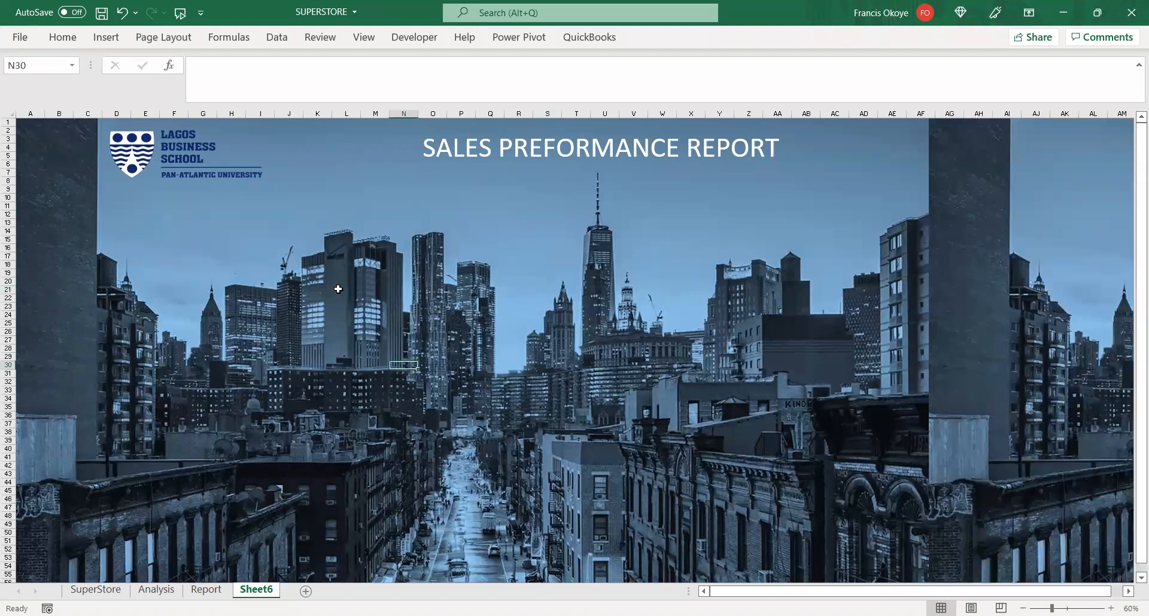
pyautogui.click(602, 139)
pyautogui.moveTo(584, 160); pyautogui.dragTo(612, 182)
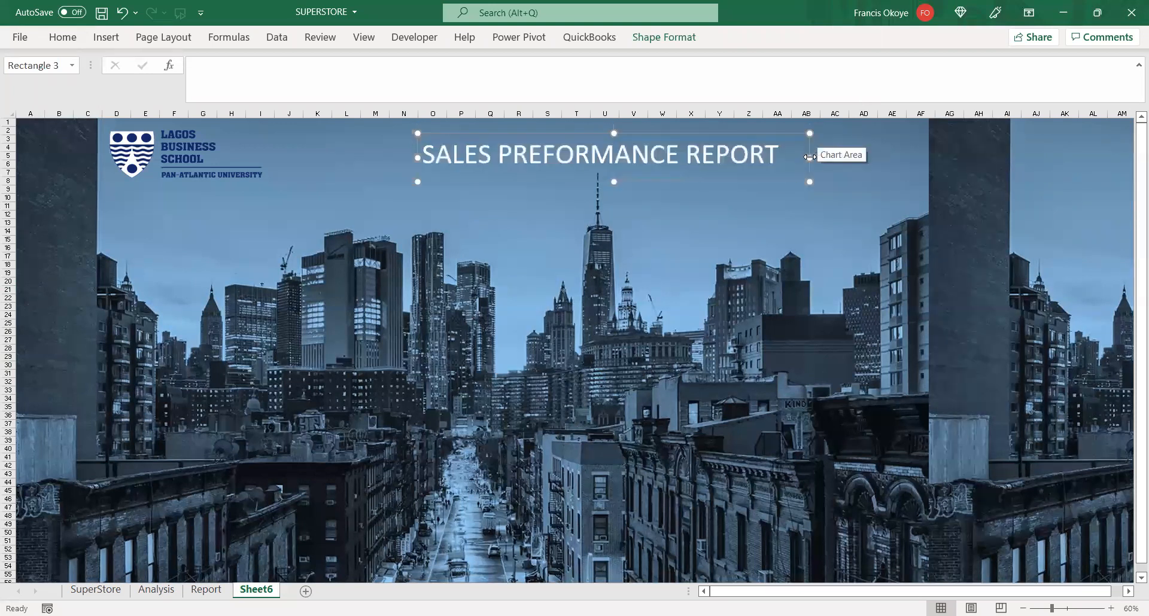
pyautogui.click(575, 262)
pyautogui.click(578, 173)
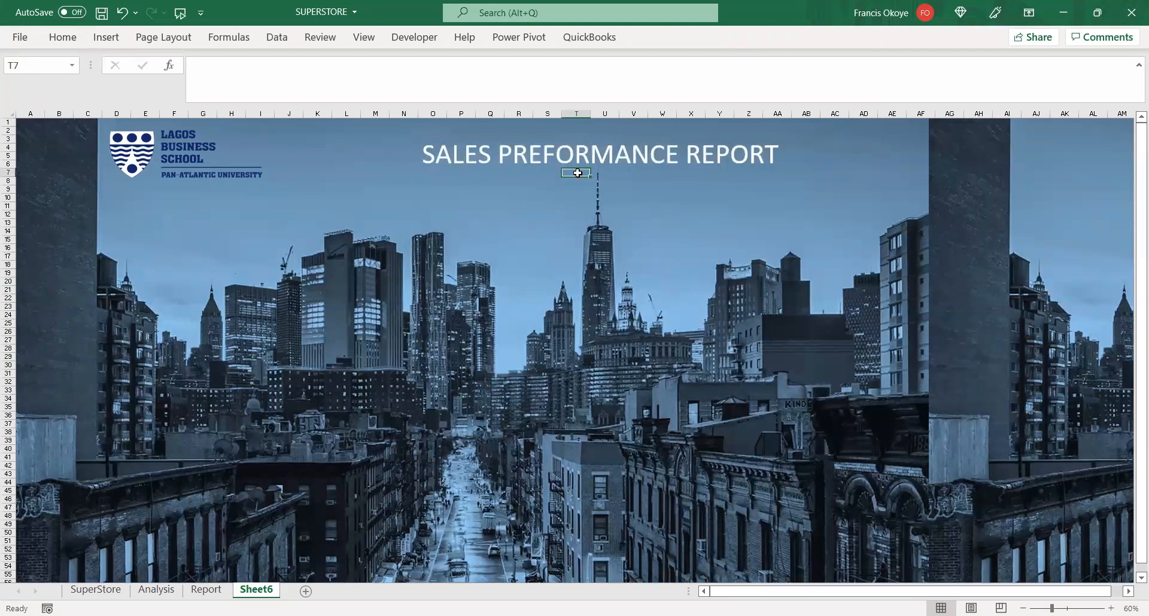
pyautogui.click(642, 178)
pyautogui.moveTo(647, 183); pyautogui.dragTo(645, 170)
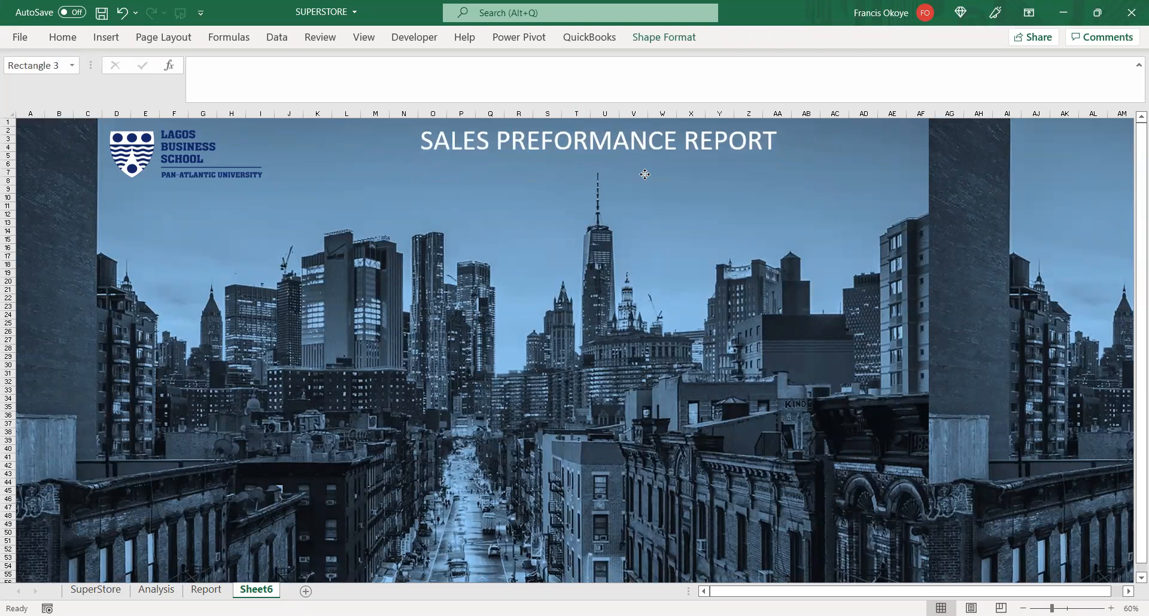
pyautogui.click(601, 231)
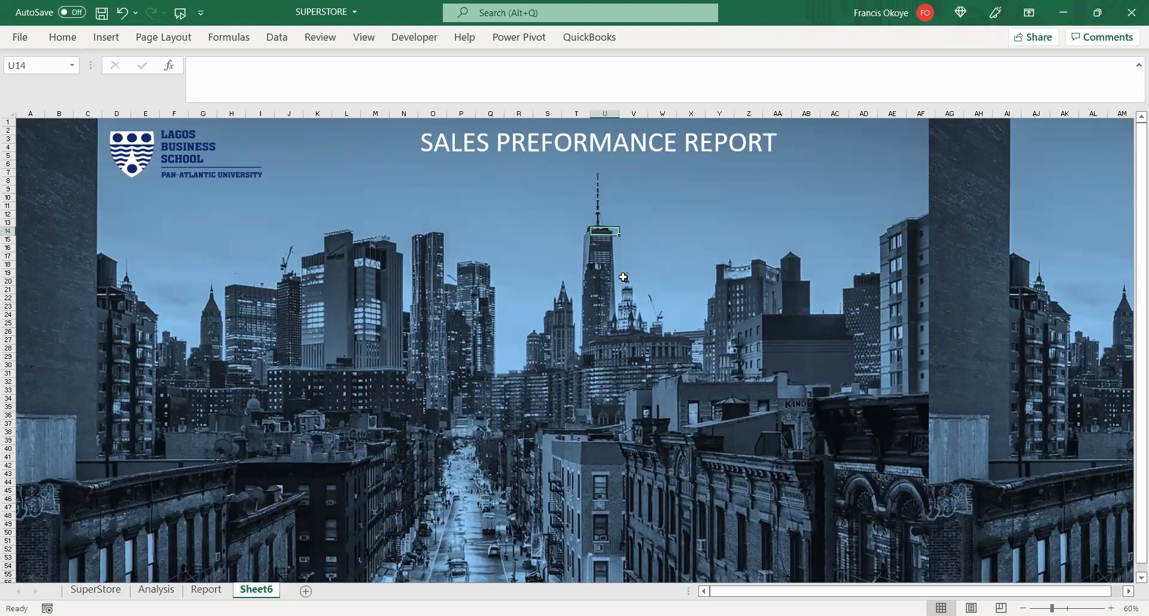
pyautogui.click(313, 208)
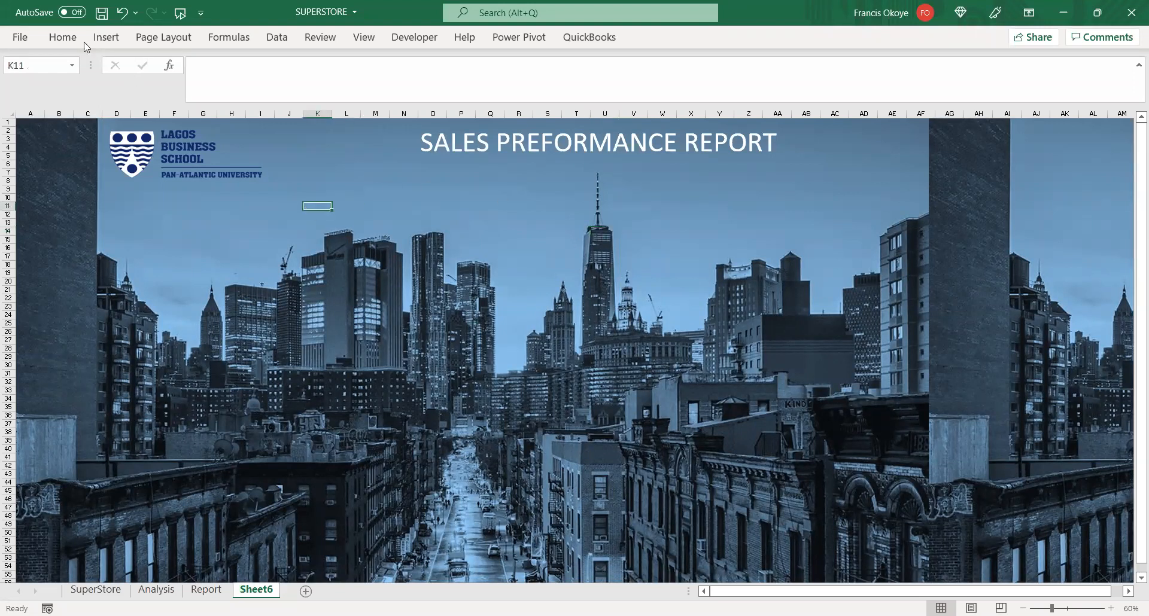
pyautogui.click(108, 42)
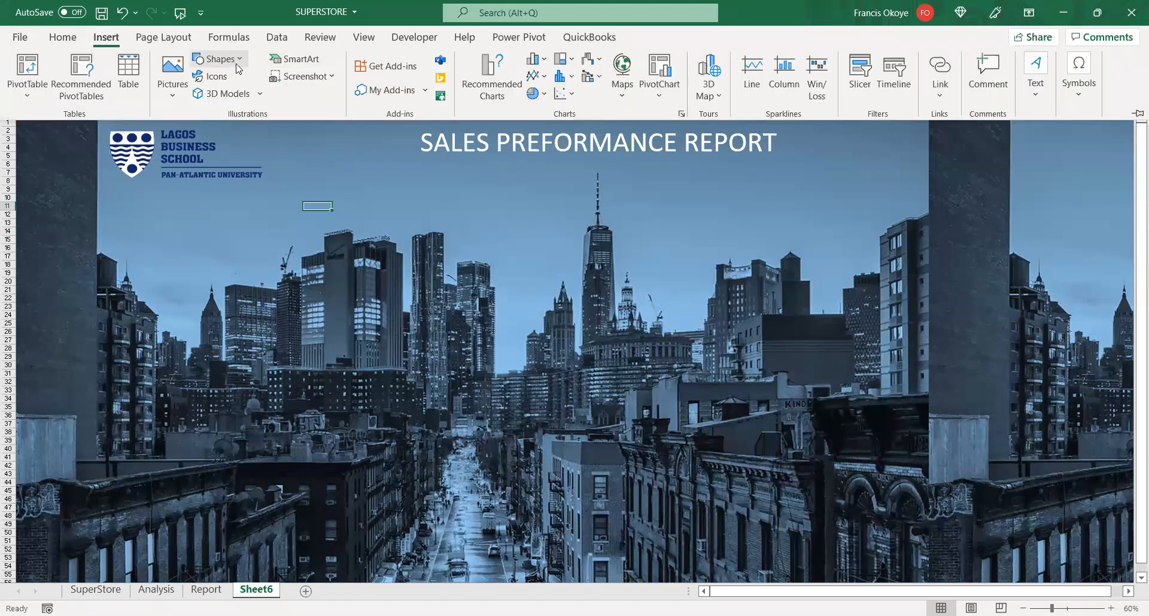
pyautogui.click(235, 64)
pyautogui.click(240, 98)
pyautogui.click(164, 37)
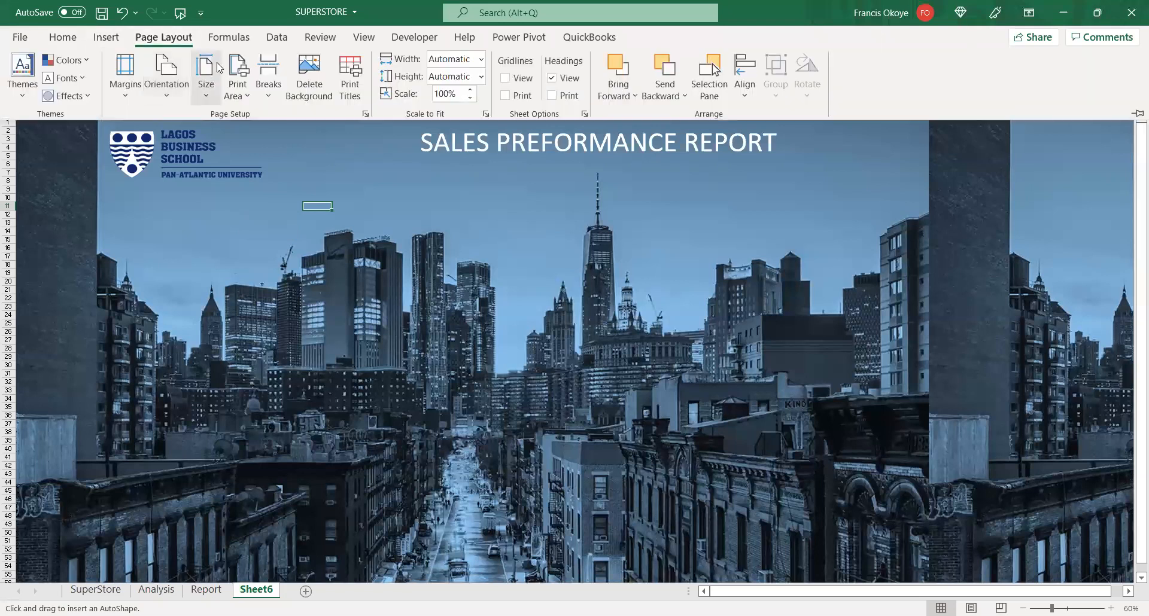
pyautogui.click(113, 38)
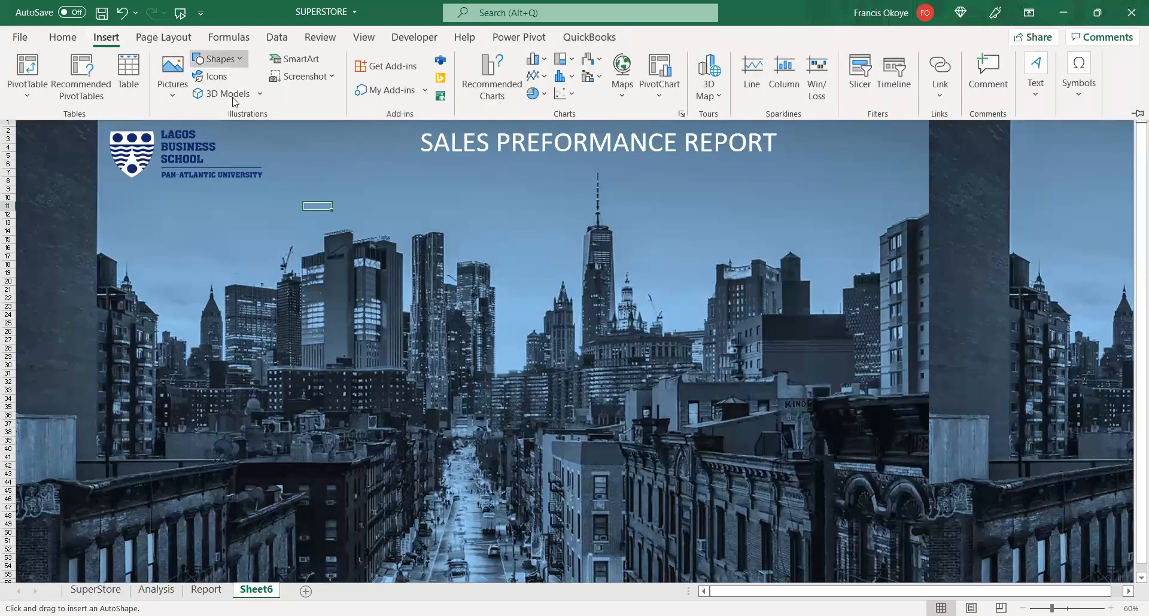
pyautogui.click(290, 217)
pyautogui.click(259, 231)
pyautogui.click(113, 37)
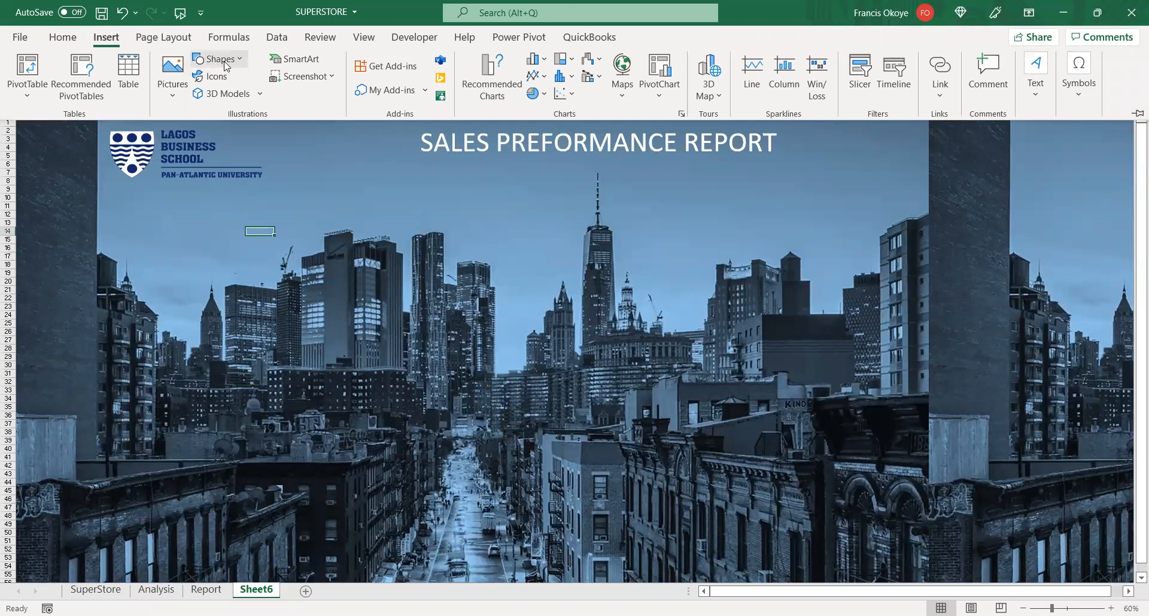
# - Draw a rectangle below the logo and size it to span about columns G to P and rows 9 to 28
pyautogui.click(223, 60)
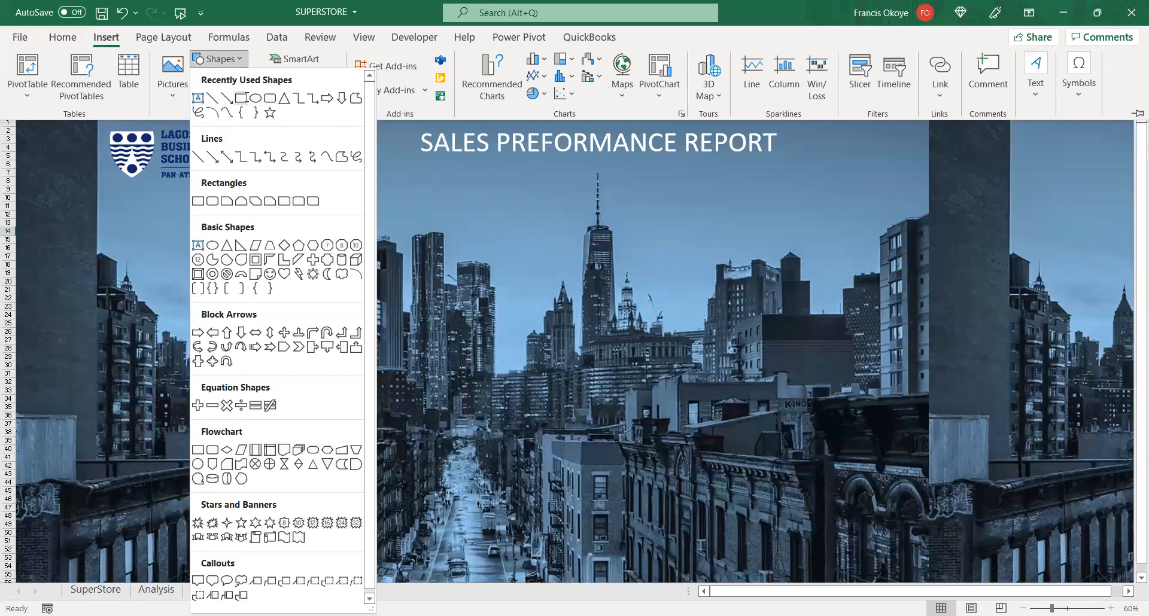
pyautogui.click(242, 97)
pyautogui.moveTo(271, 207); pyautogui.dragTo(509, 352)
pyautogui.moveTo(407, 270); pyautogui.dragTo(345, 266)
pyautogui.moveTo(444, 276); pyautogui.dragTo(491, 276)
pyautogui.moveTo(352, 344)
pyautogui.mouseDown()
pyautogui.moveTo(352, 361)
pyautogui.moveTo(337, 347)
pyautogui.mouseUp()
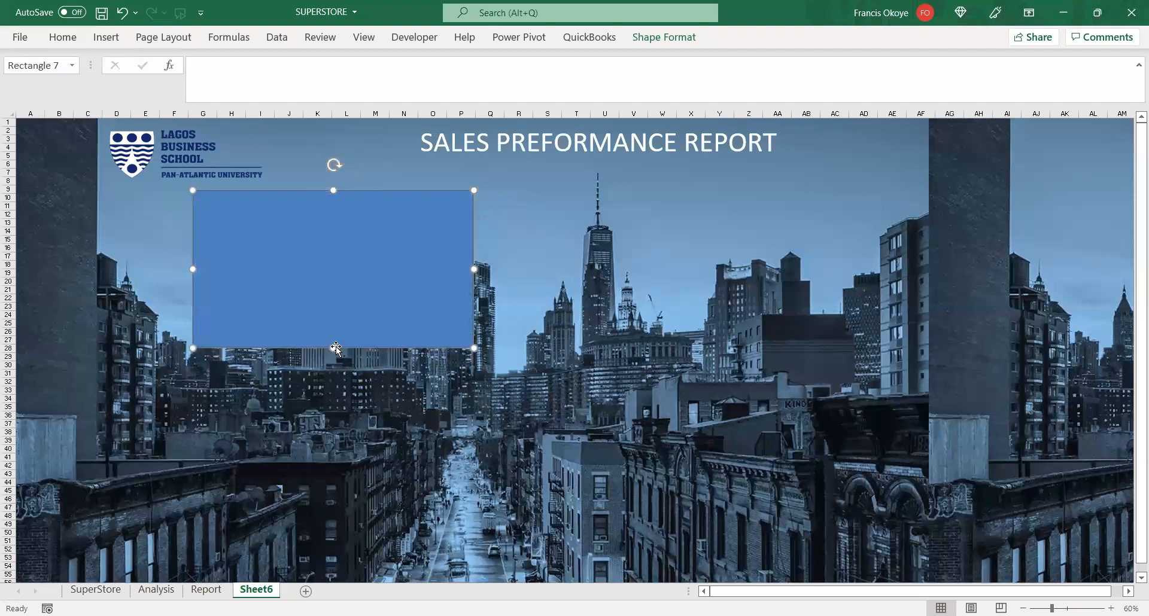
pyautogui.click(495, 279)
pyautogui.click(357, 276)
pyautogui.moveTo(474, 267); pyautogui.dragTo(458, 268)
pyautogui.click(506, 275)
pyautogui.click(336, 253)
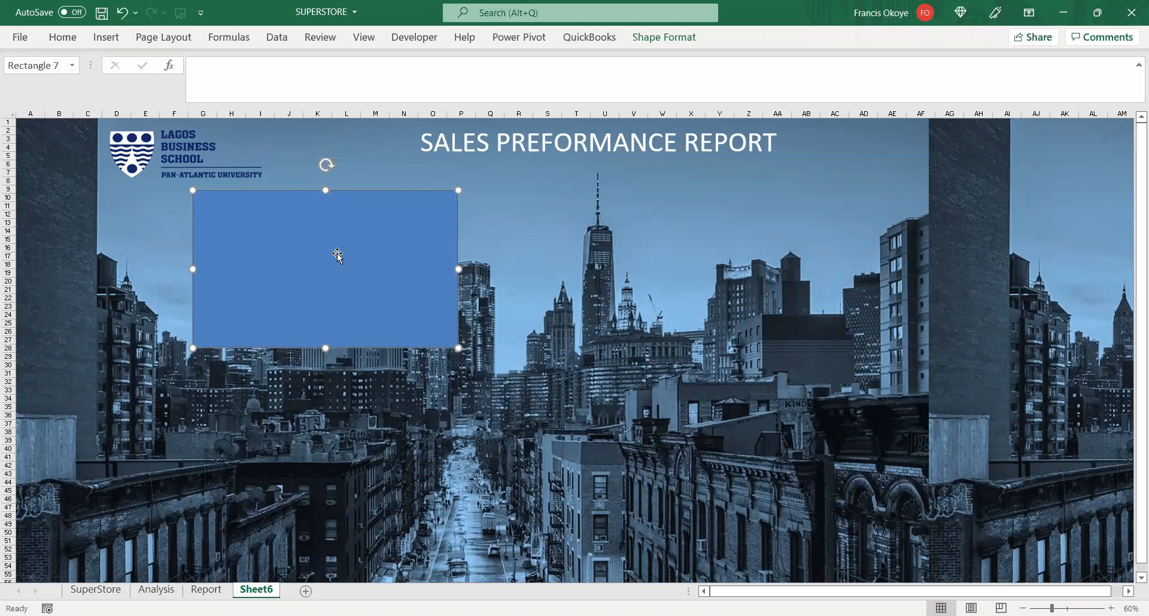
# - Try a duplicate of the blue rectangle placed beside the original, delete it, and reselect the original rectangle
pyautogui.hotkey('ctrl', 'd')
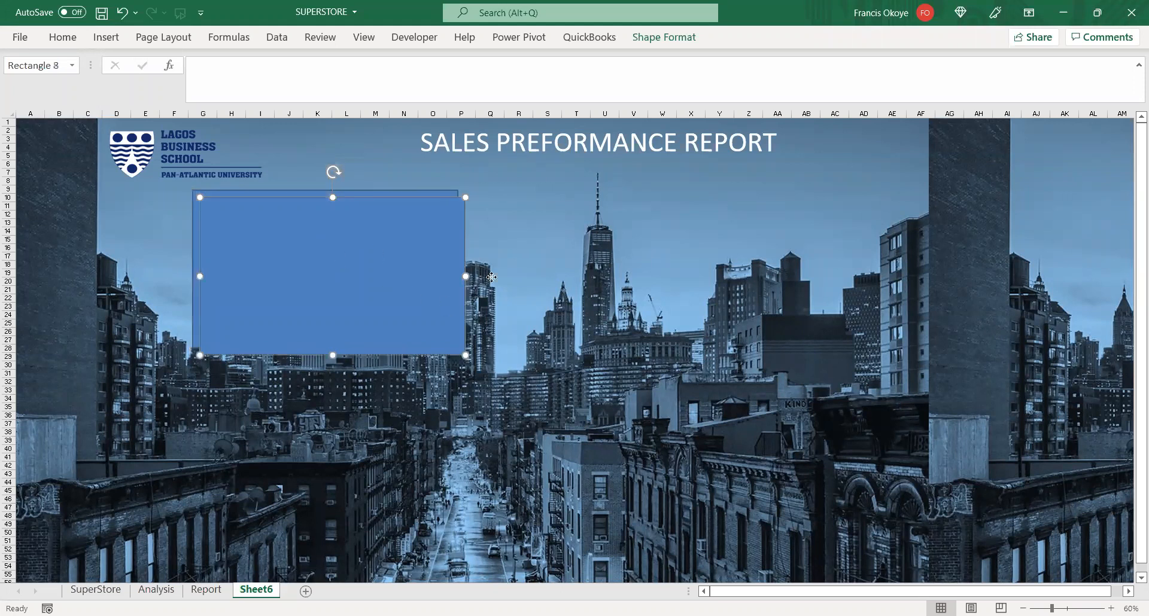
pyautogui.moveTo(335, 273); pyautogui.dragTo(613, 268)
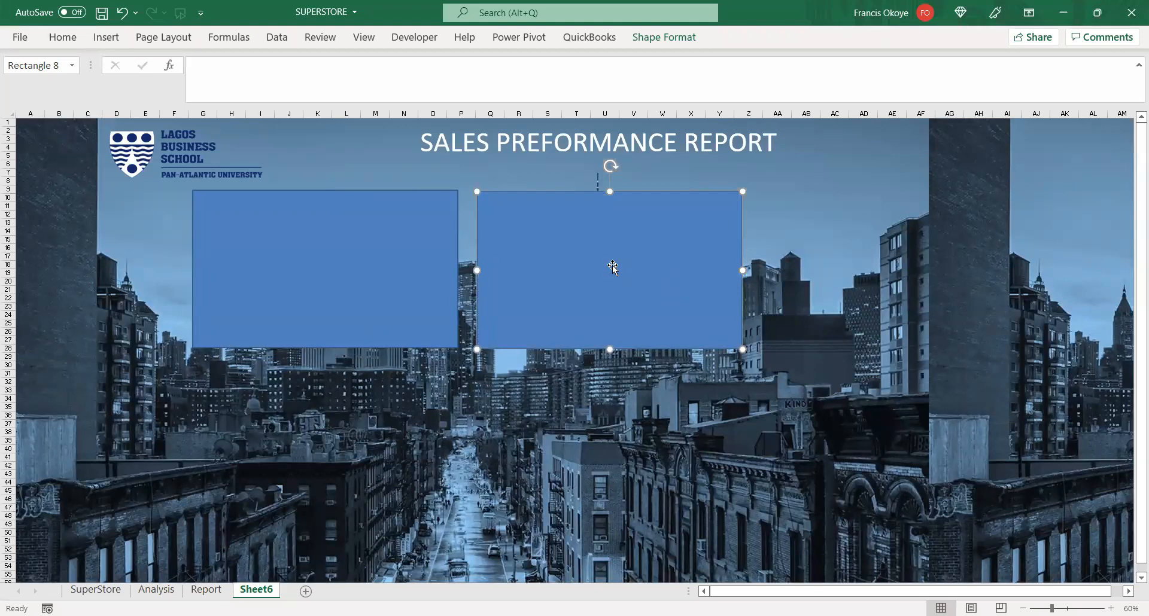
pyautogui.press('Delete')
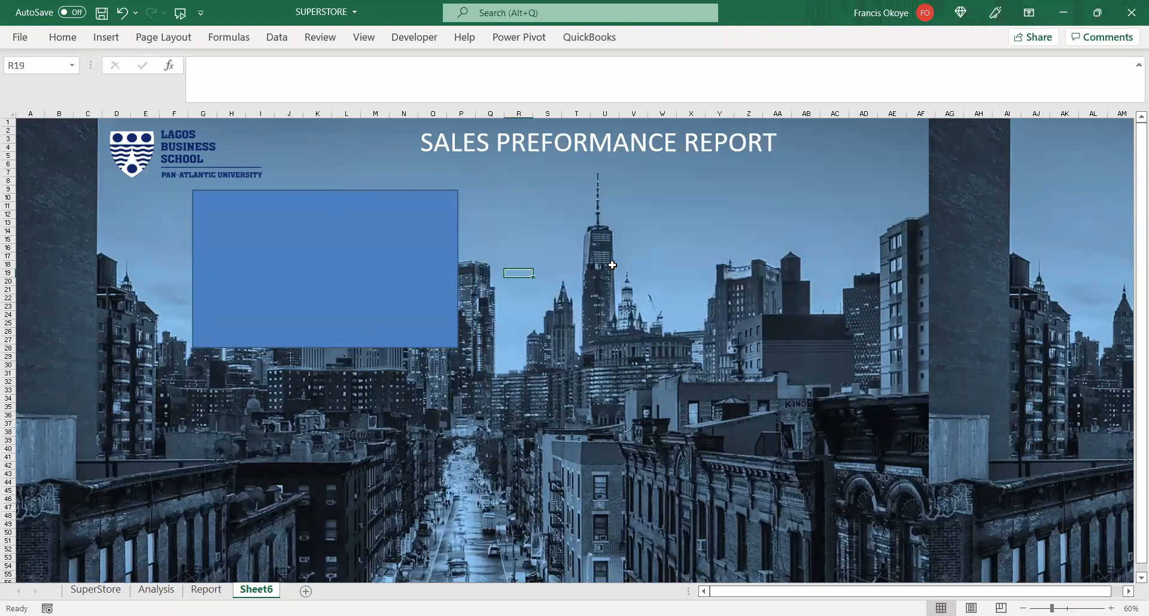
pyautogui.click(407, 261)
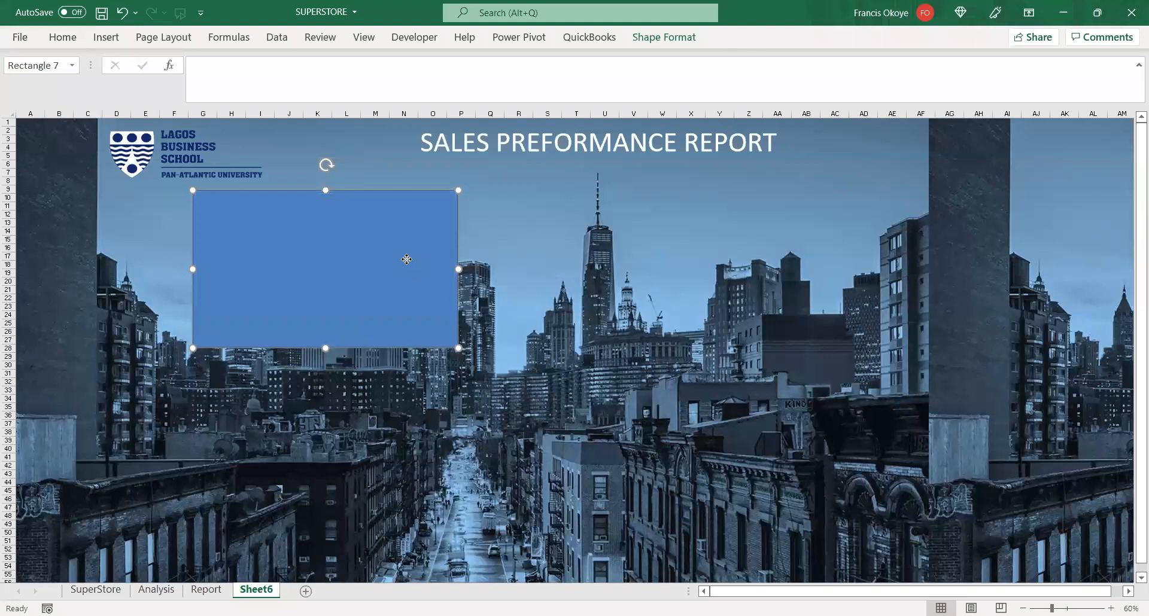
# - Try no fill, solid fill and gradient fill on the rectangle below the logo, and shift it slightly down toward column F
pyautogui.rightClick(407, 261)
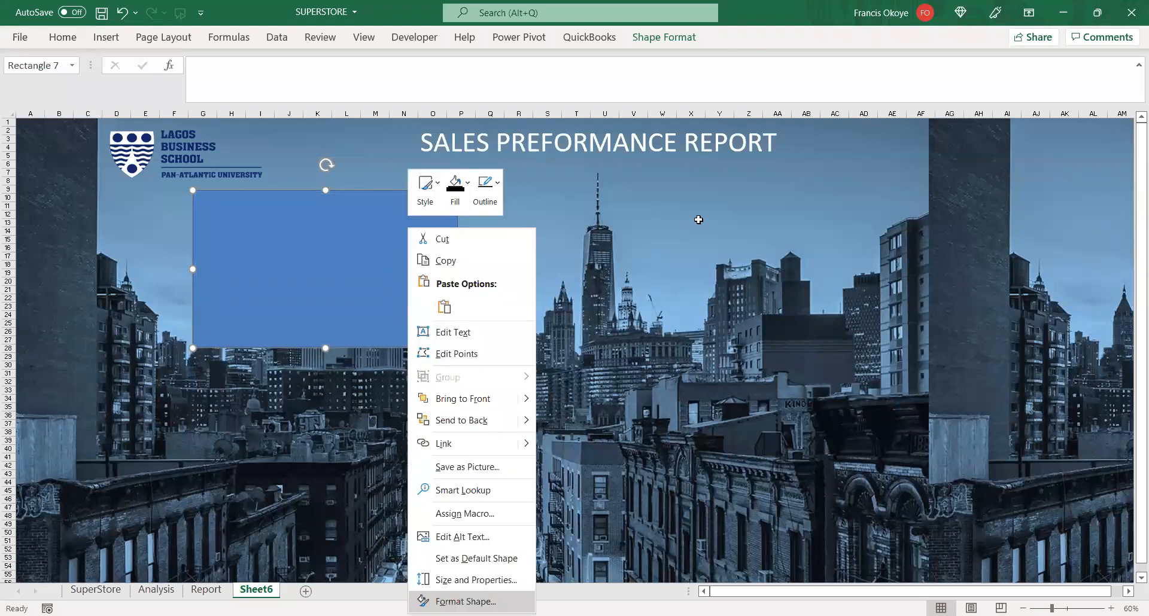
pyautogui.click(466, 601)
pyautogui.click(967, 232)
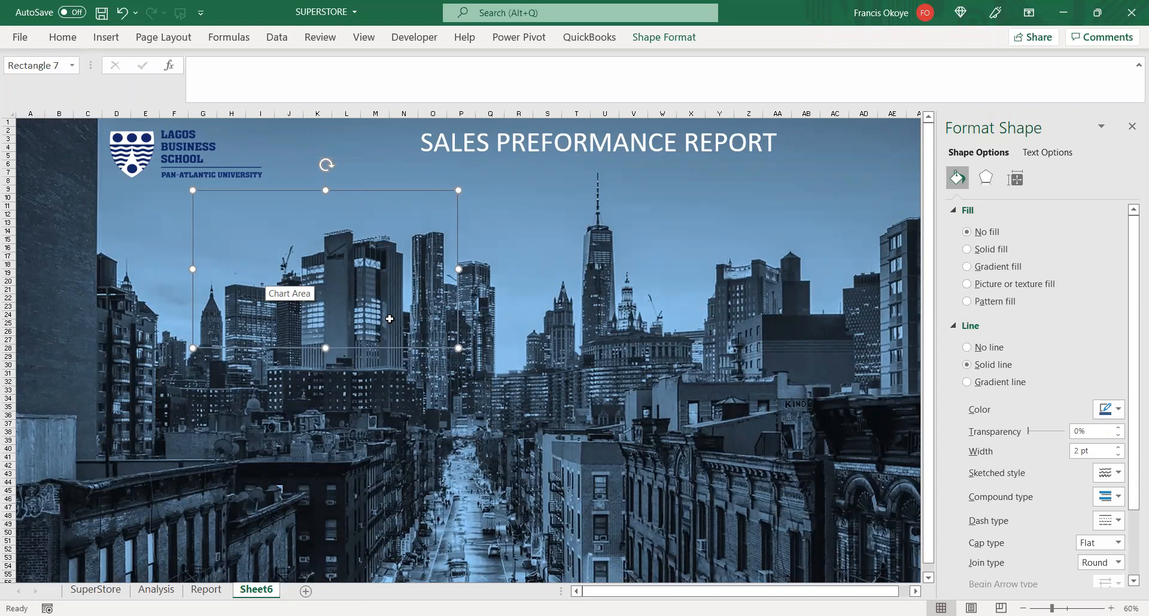
pyautogui.click(967, 249)
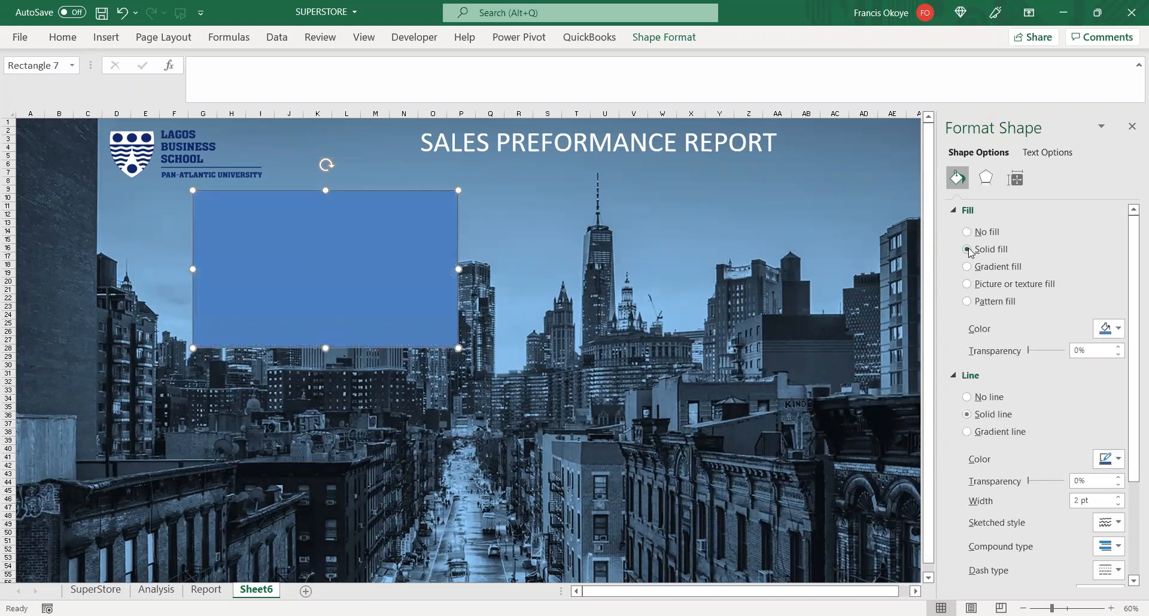
pyautogui.click(967, 267)
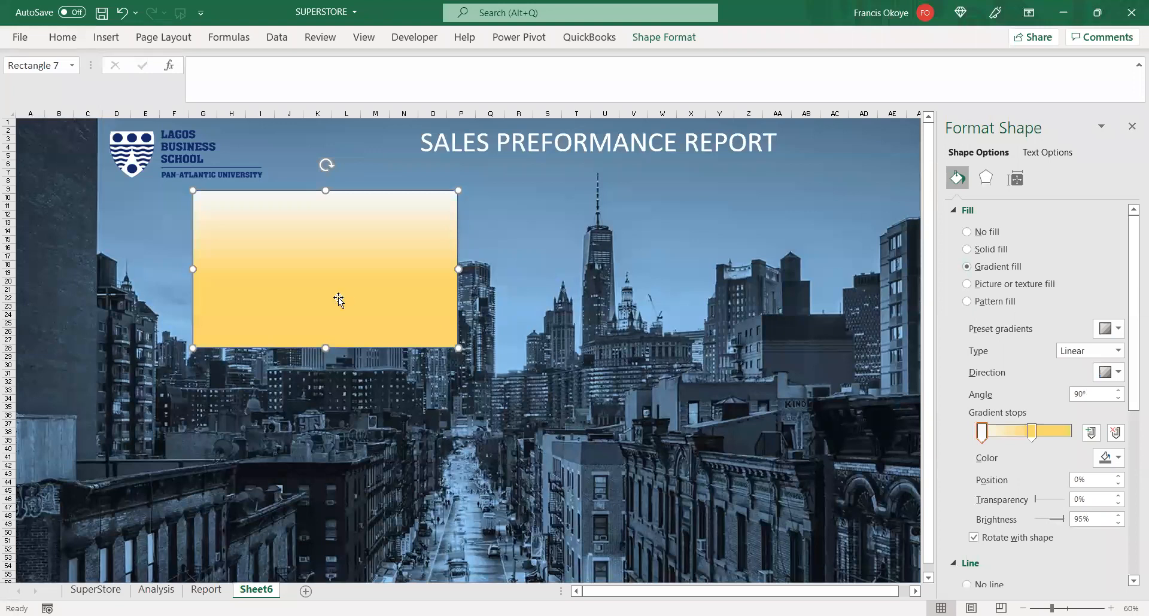
pyautogui.moveTo(339, 300); pyautogui.dragTo(313, 306)
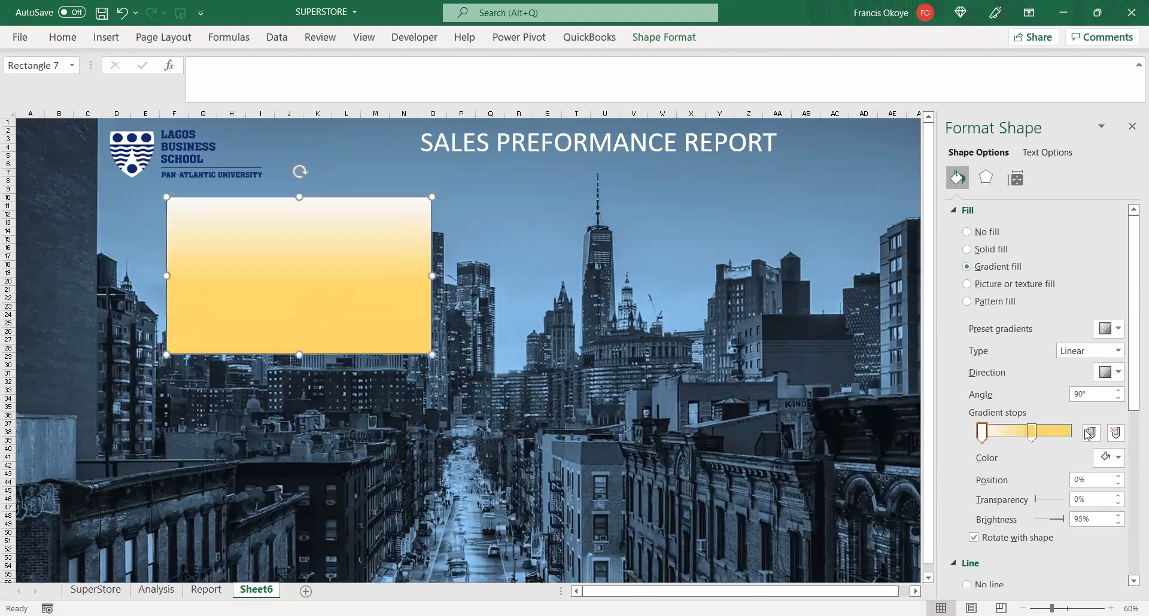
# - Recolor the rectangle's gradient stops light green and theme orange, rearranging the stops along the gradient
pyautogui.moveTo(1009, 435); pyautogui.dragTo(1048, 434)
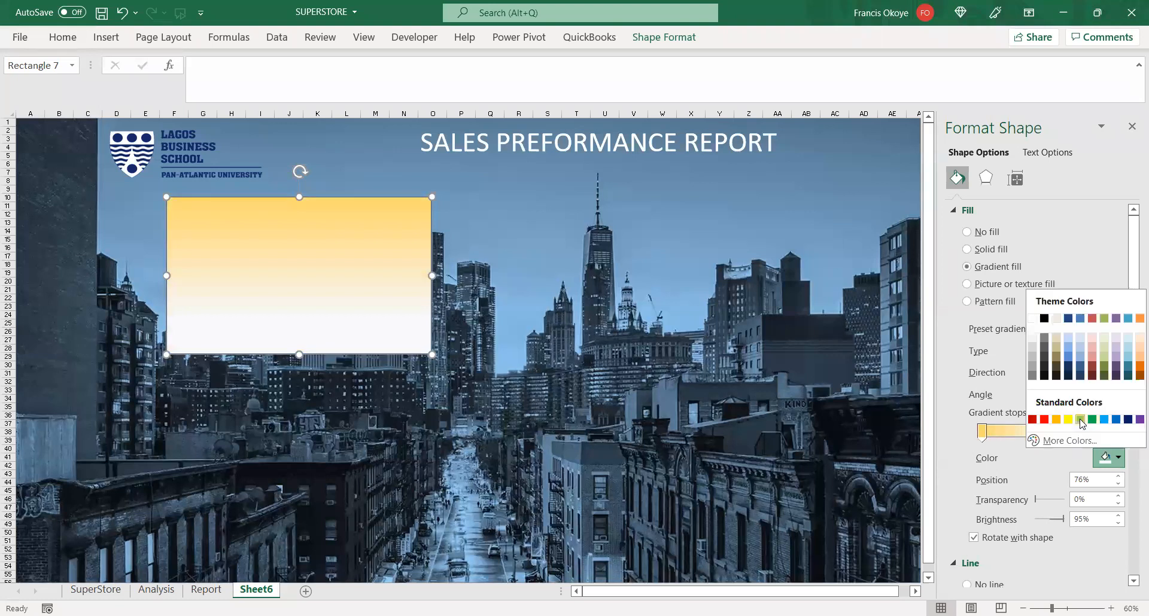
pyautogui.click(1081, 419)
pyautogui.moveTo(982, 432); pyautogui.dragTo(1007, 436)
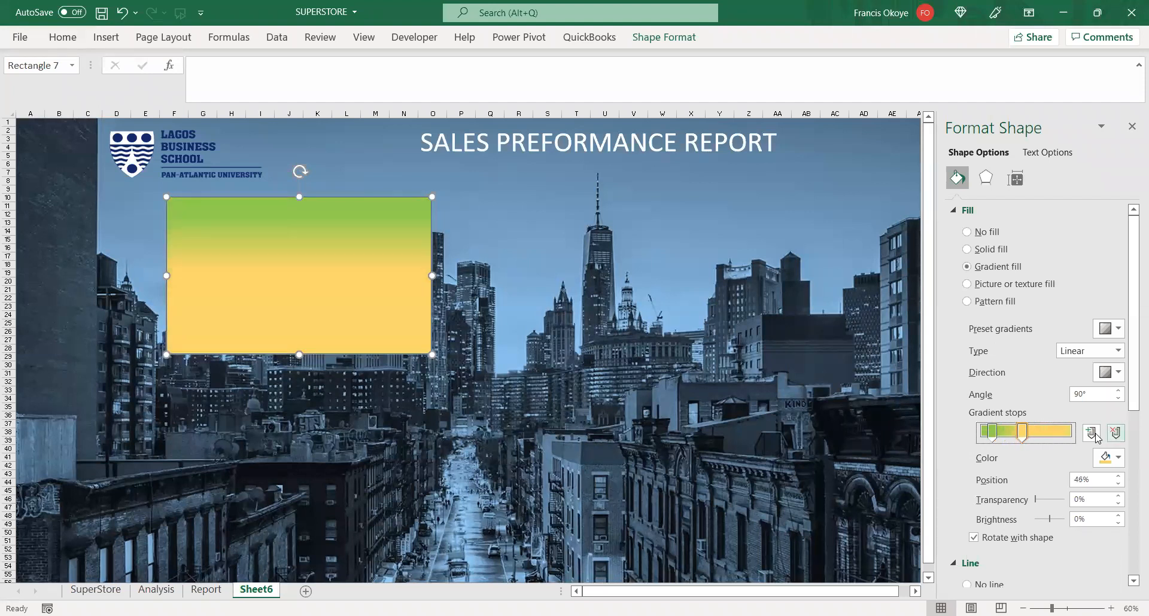
pyautogui.click(990, 433)
pyautogui.click(1120, 459)
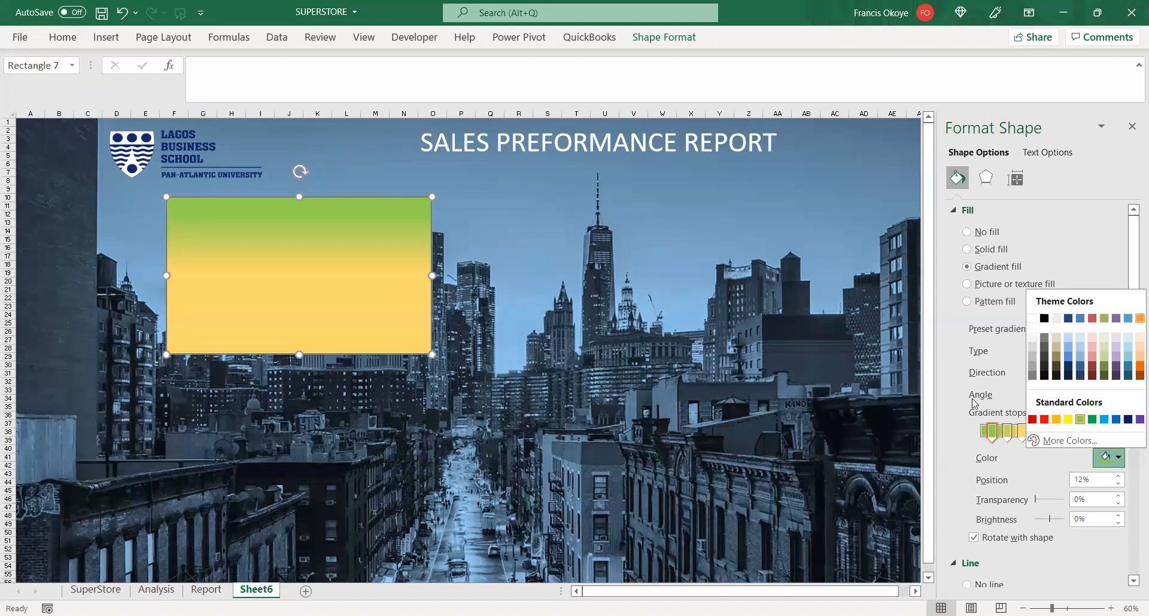
pyautogui.click(1140, 319)
# - Remove the extra yellow gradient stop and move the orange stop to 74%
pyautogui.moveTo(992, 432); pyautogui.dragTo(1053, 434)
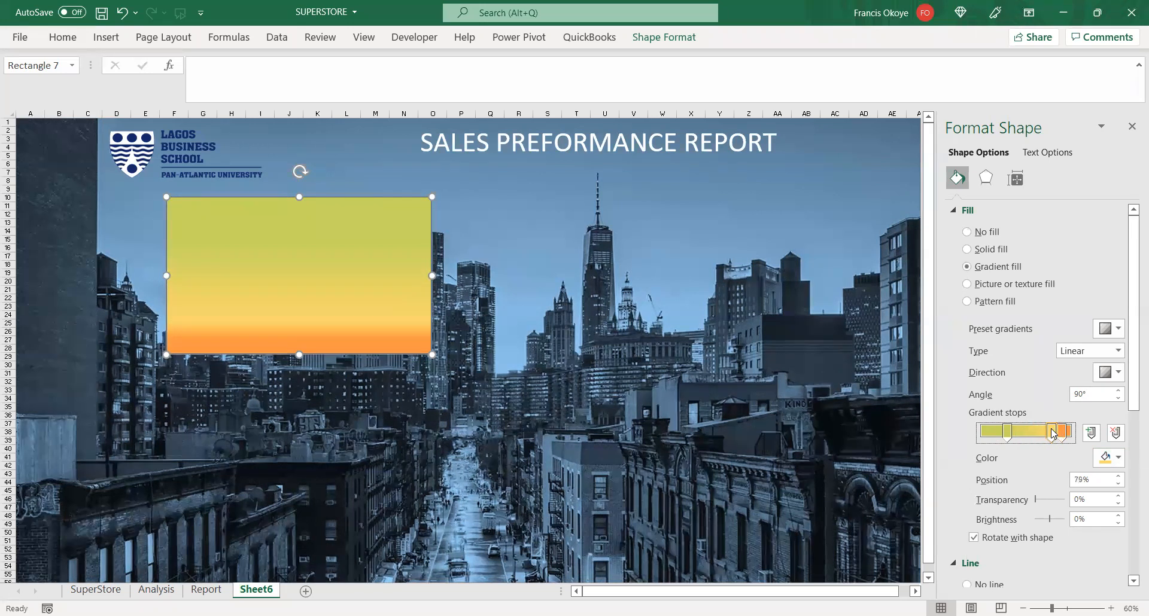
pyautogui.click(1115, 432)
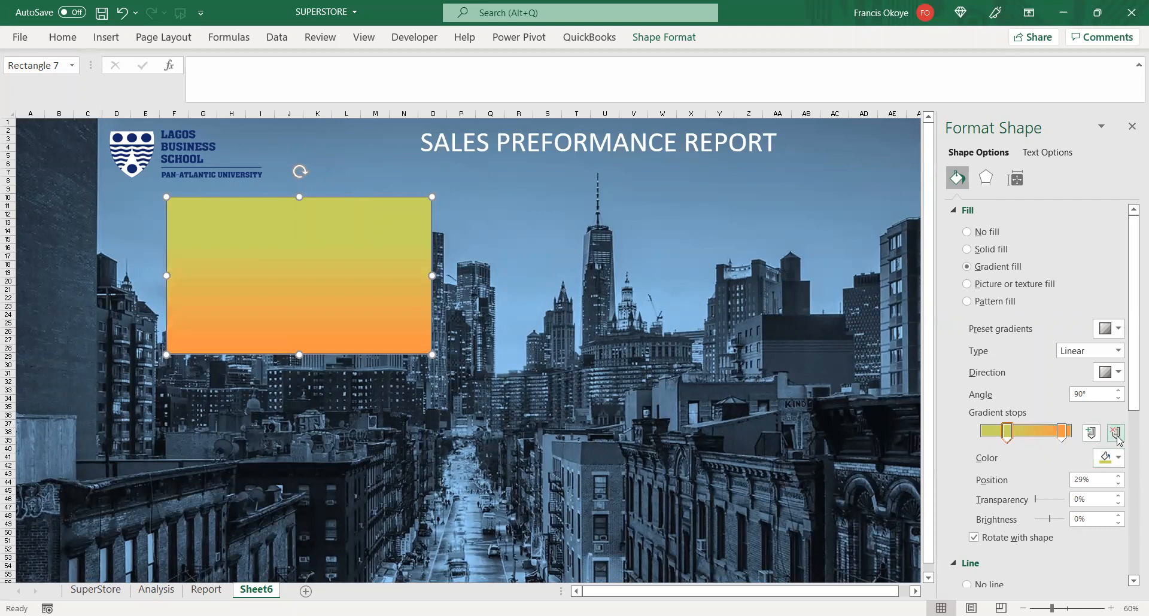
pyautogui.click(1062, 432)
pyautogui.moveTo(1044, 440); pyautogui.dragTo(1015, 439)
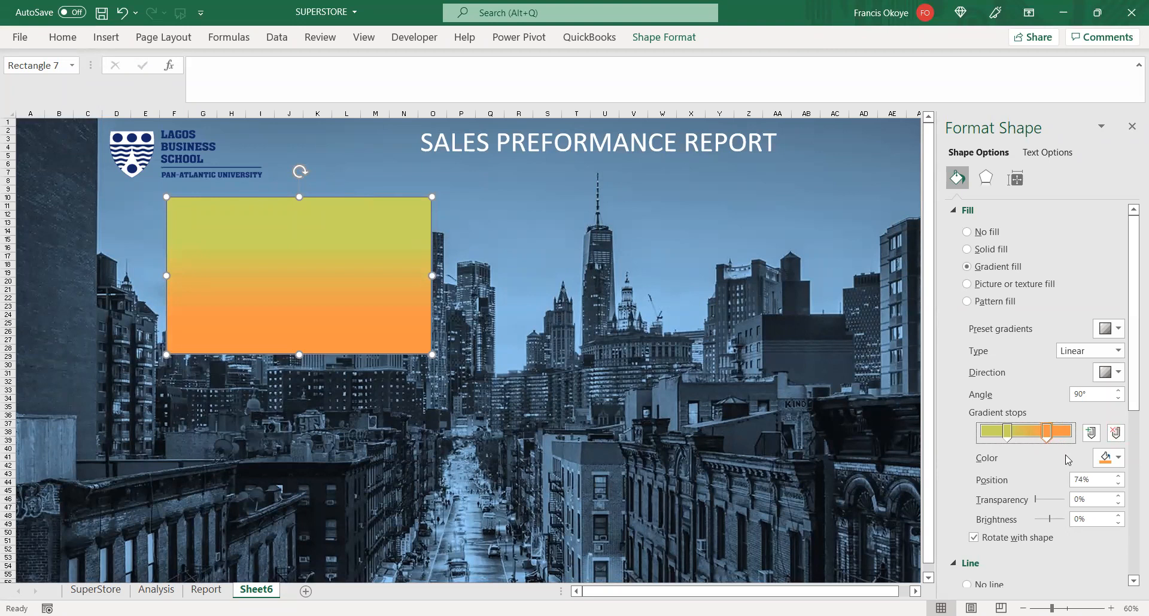
# - Try a picture fill on the rectangle, using the city skyline image from a file
pyautogui.click(389, 270)
pyautogui.click(183, 146)
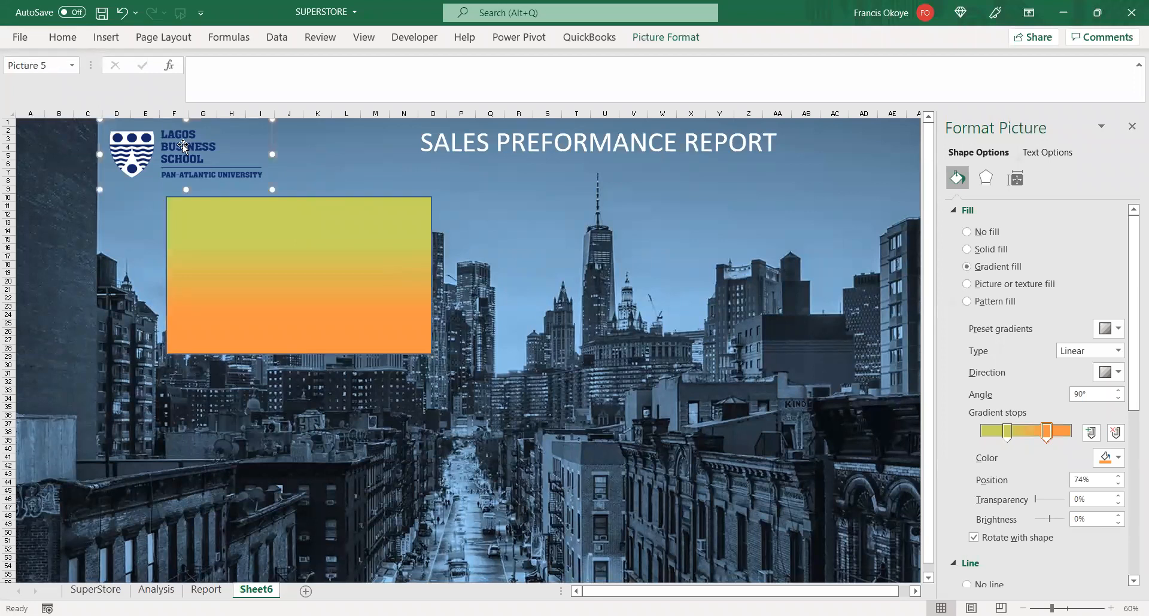
pyautogui.click(275, 226)
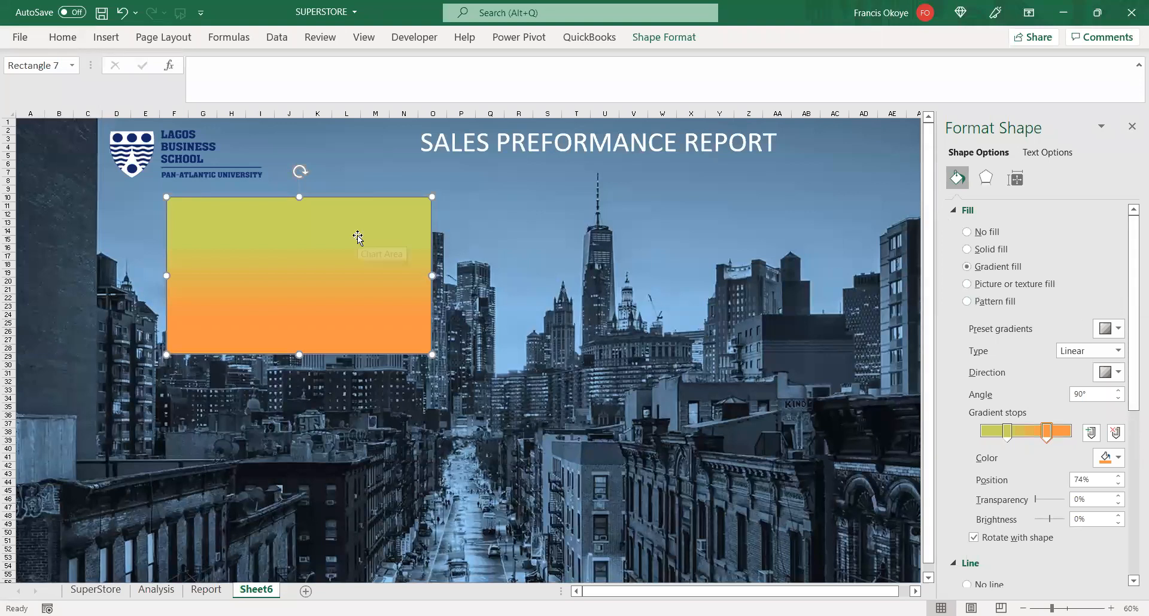
pyautogui.click(987, 285)
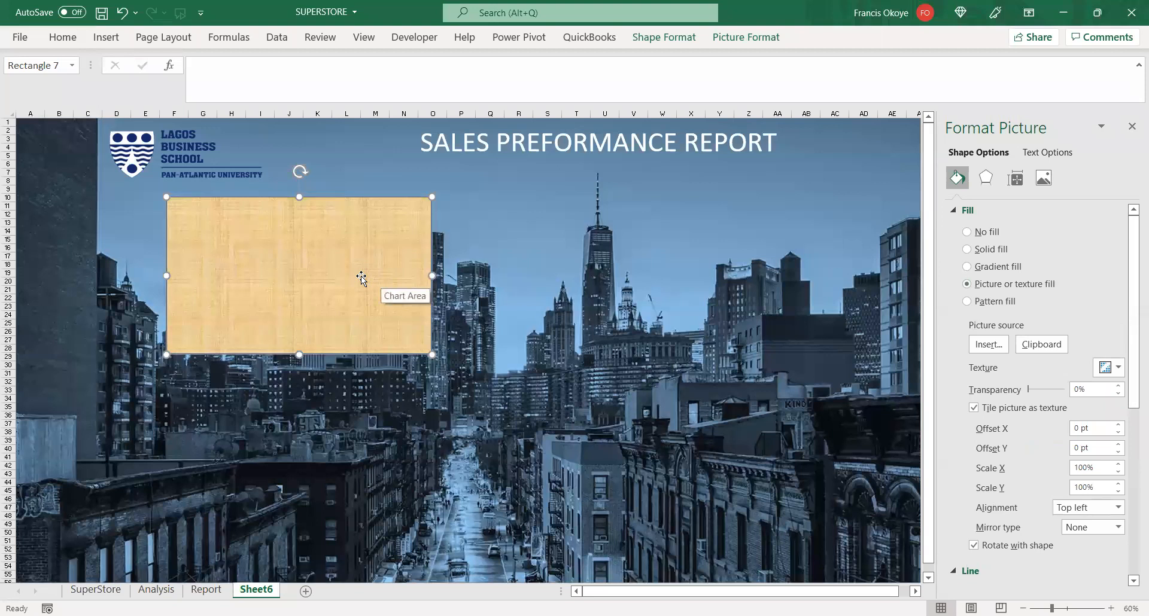
pyautogui.click(982, 347)
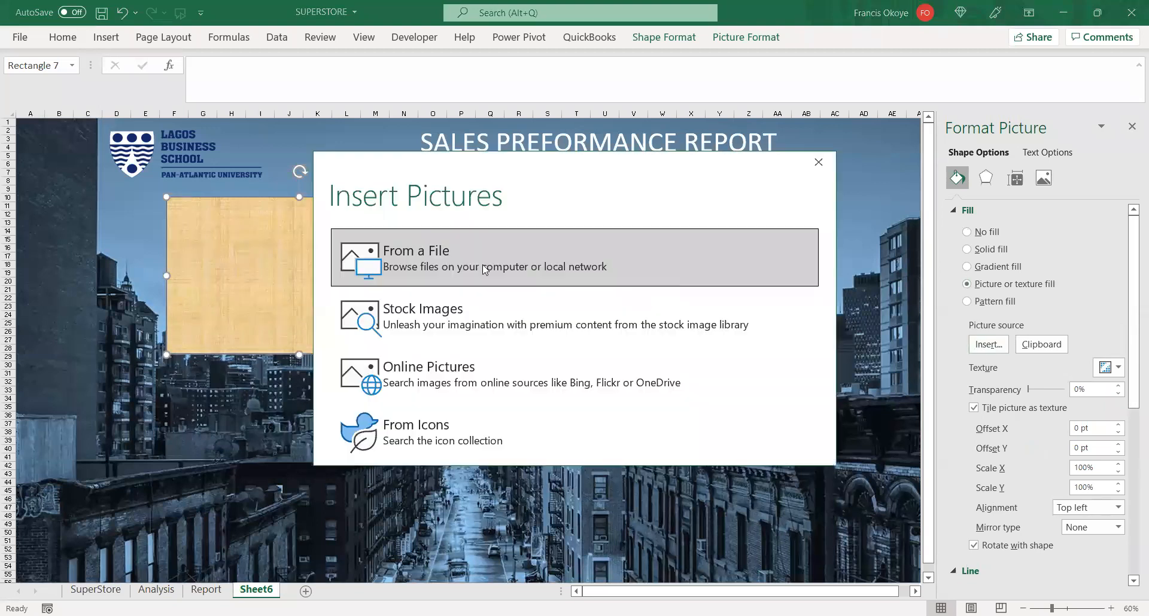
pyautogui.click(429, 267)
pyautogui.click(193, 105)
pyautogui.click(438, 336)
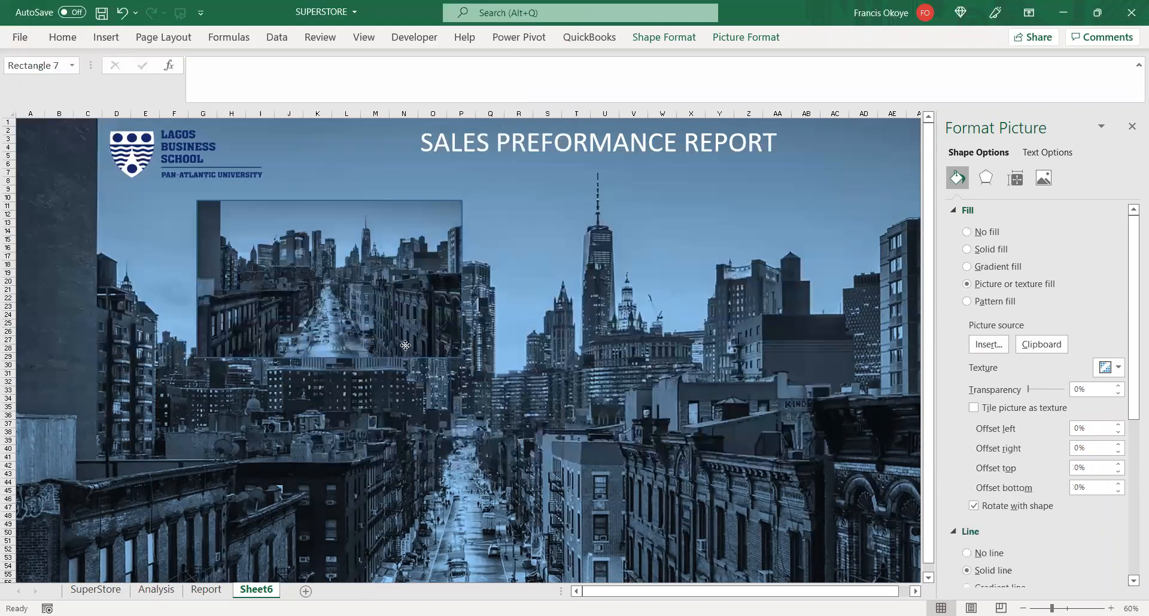
# - Move the picture-filled rectangle further down below the logo and delete it
pyautogui.moveTo(405, 346); pyautogui.dragTo(265, 309)
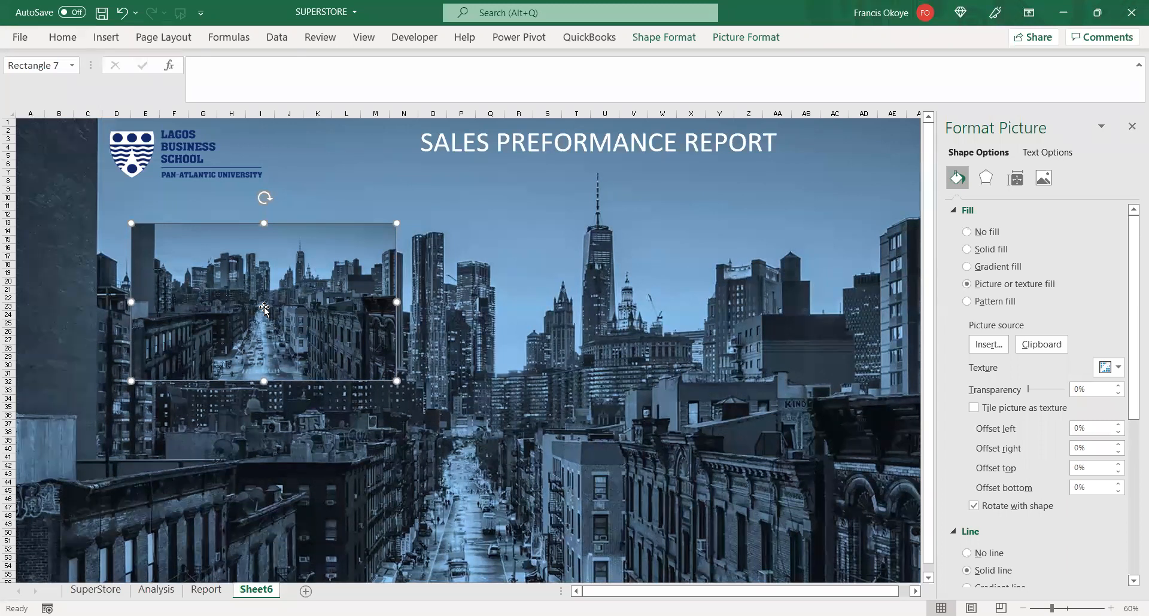
pyautogui.press('Delete')
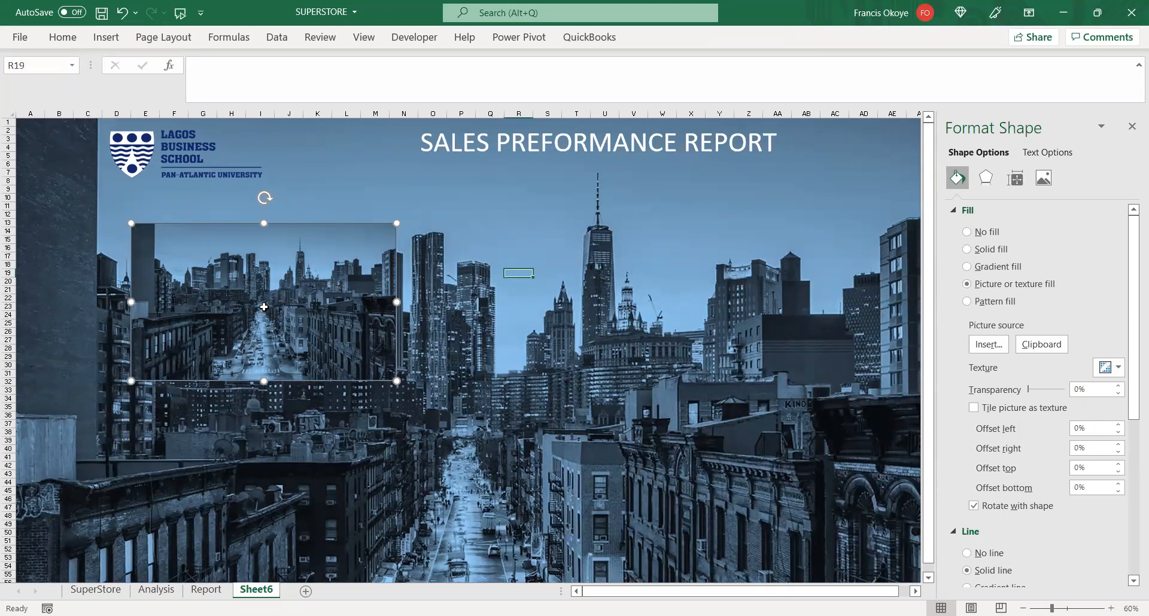
pyautogui.click(708, 428)
pyautogui.click(652, 290)
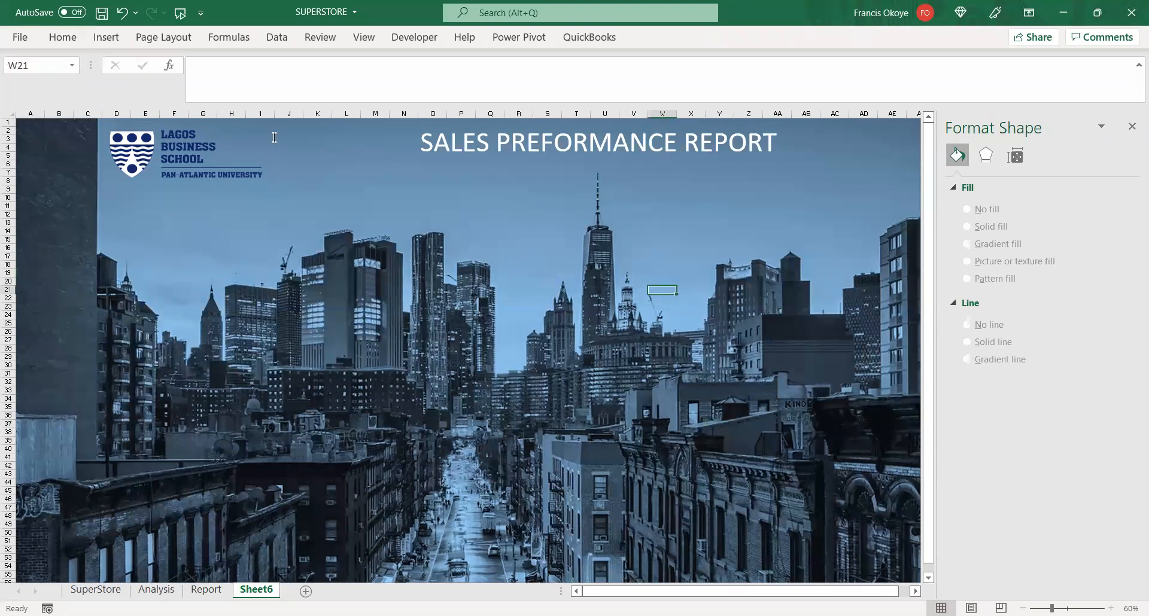
# - Draw a new rectangle below the logo and size it to span about columns F to P and rows 11 to 29
pyautogui.click(105, 37)
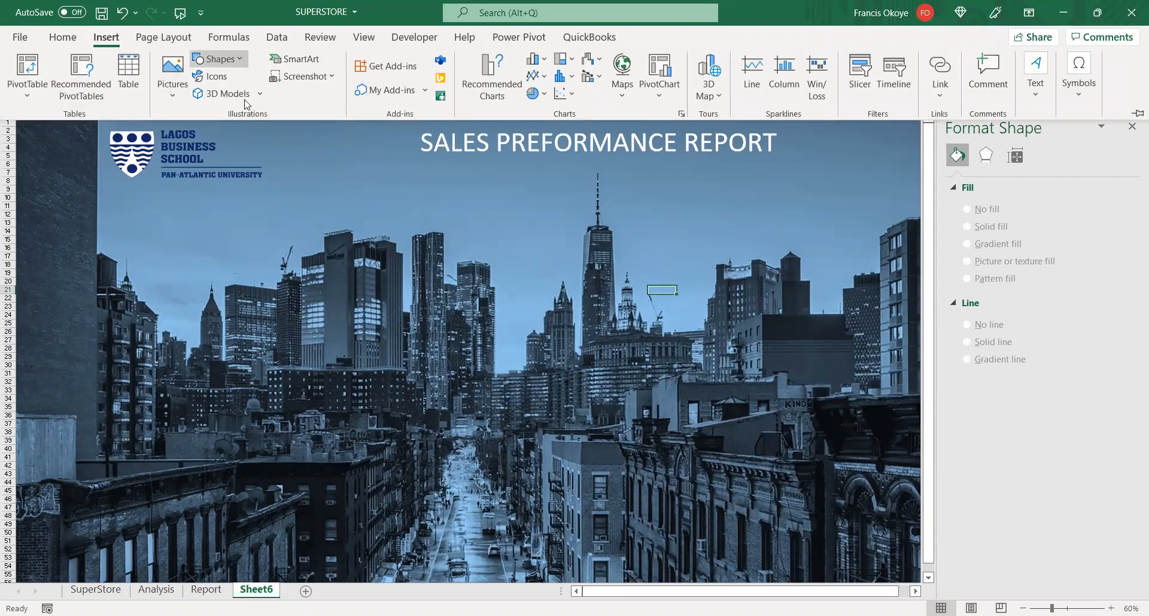
pyautogui.moveTo(233, 234); pyautogui.dragTo(512, 398)
pyautogui.moveTo(455, 339); pyautogui.dragTo(400, 306)
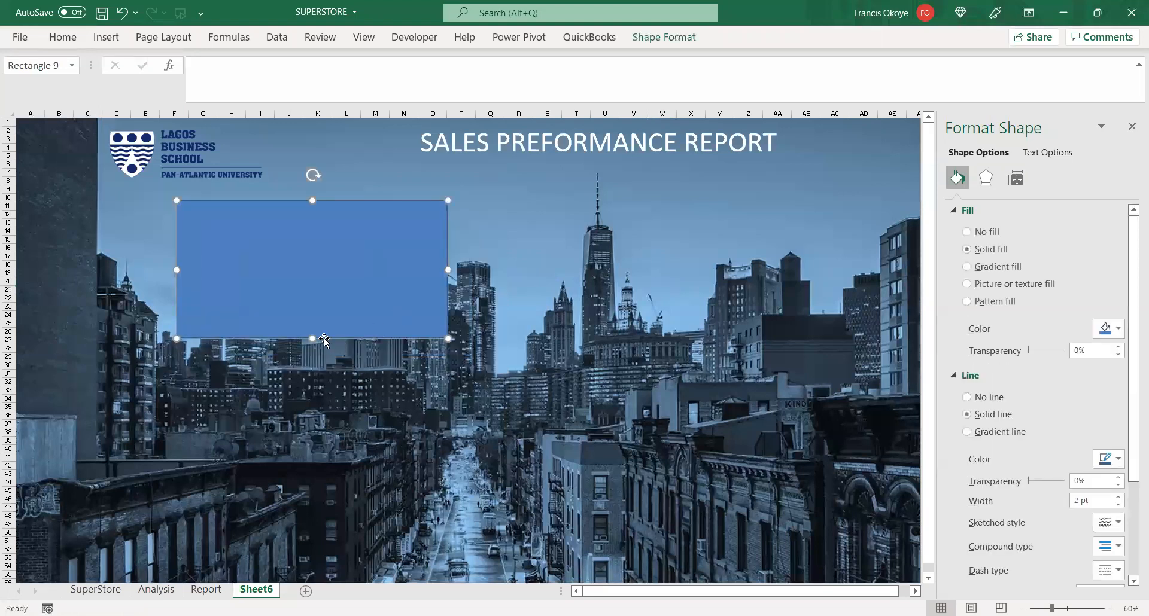
pyautogui.moveTo(313, 343); pyautogui.dragTo(312, 367)
pyautogui.moveTo(447, 282); pyautogui.dragTo(473, 282)
pyautogui.moveTo(388, 289); pyautogui.dragTo(390, 289)
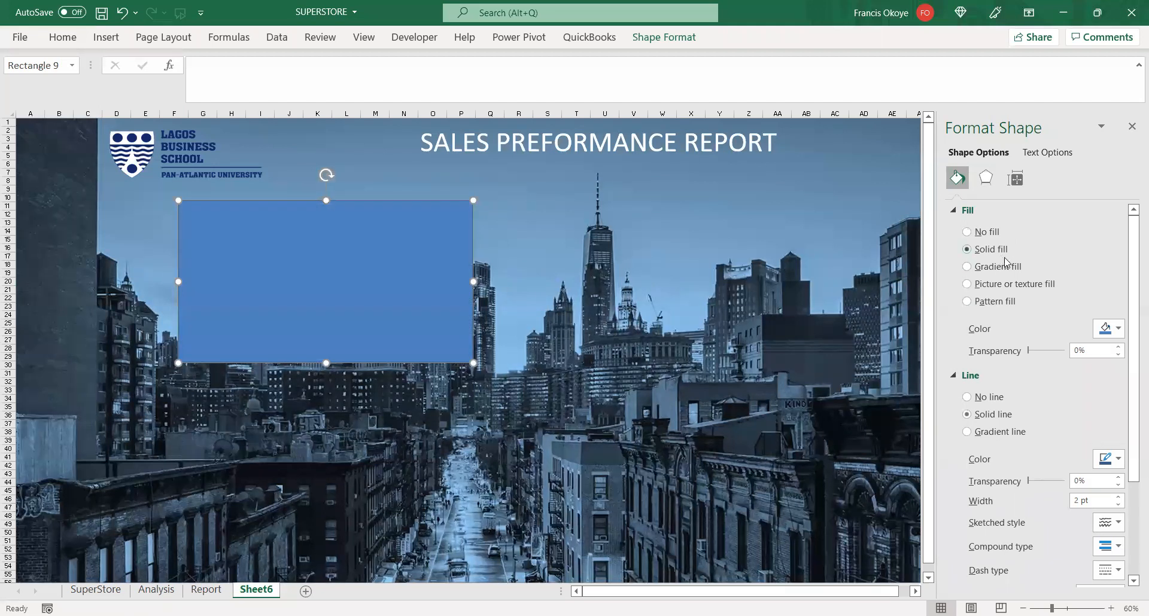
# - Apply a gradient fill to the new rectangle, with a light blue stop at 29% and a yellow stop at 74%
pyautogui.click(966, 267)
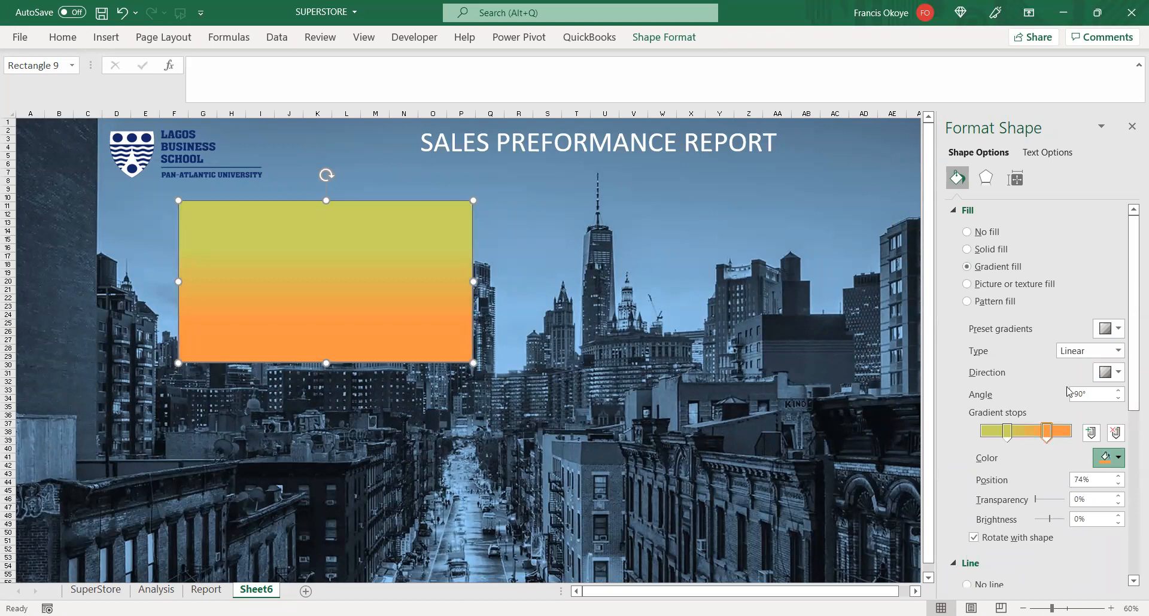
pyautogui.click(1073, 427)
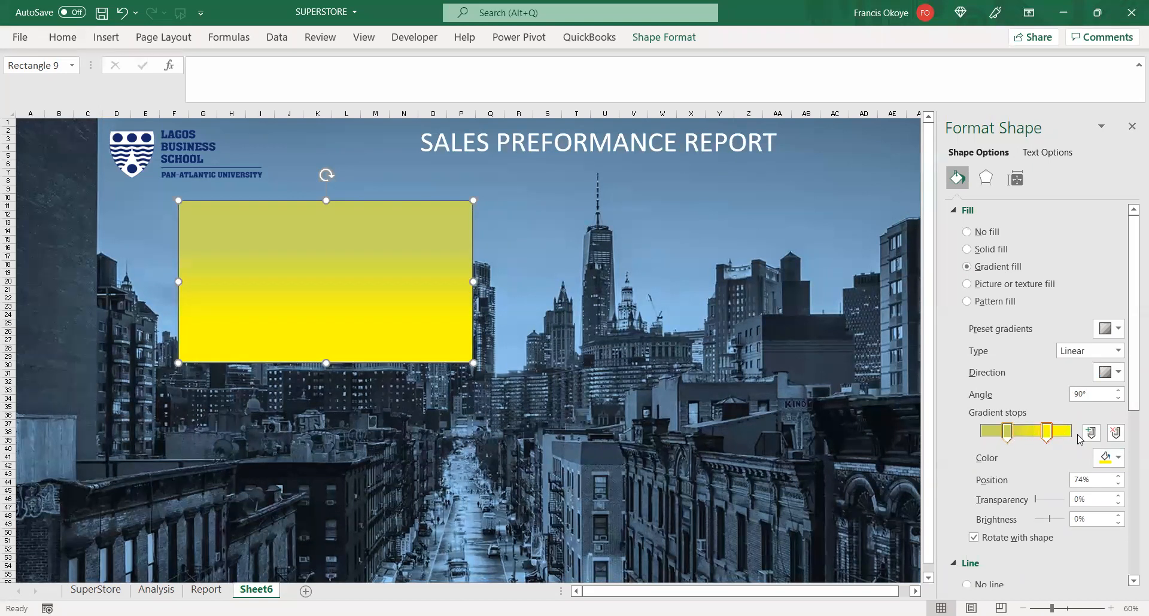
pyautogui.click(1008, 434)
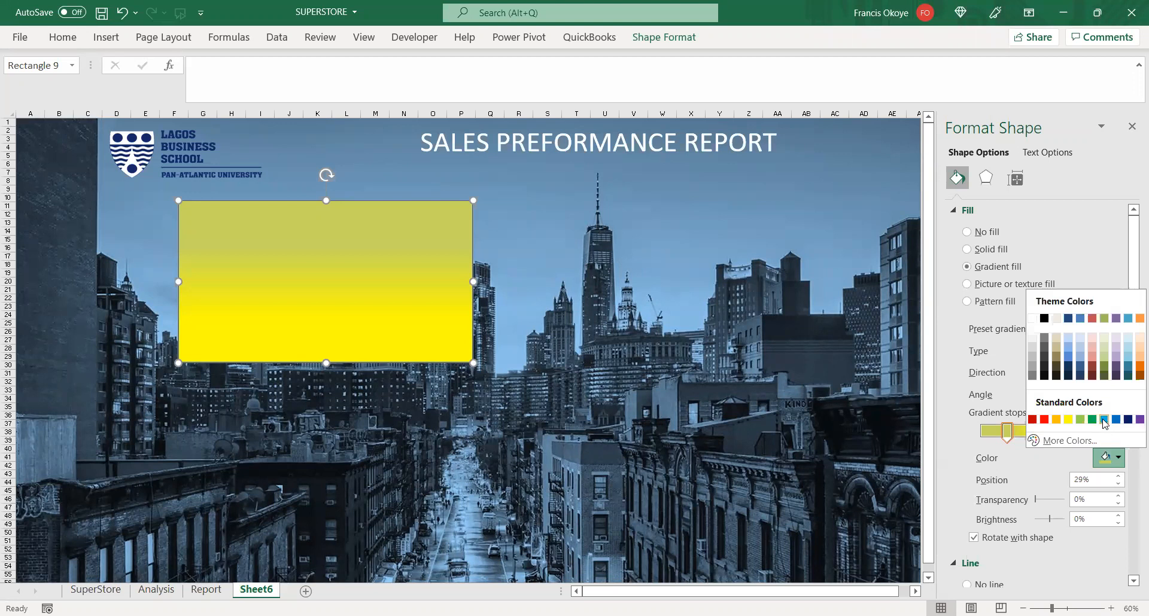
pyautogui.click(1105, 419)
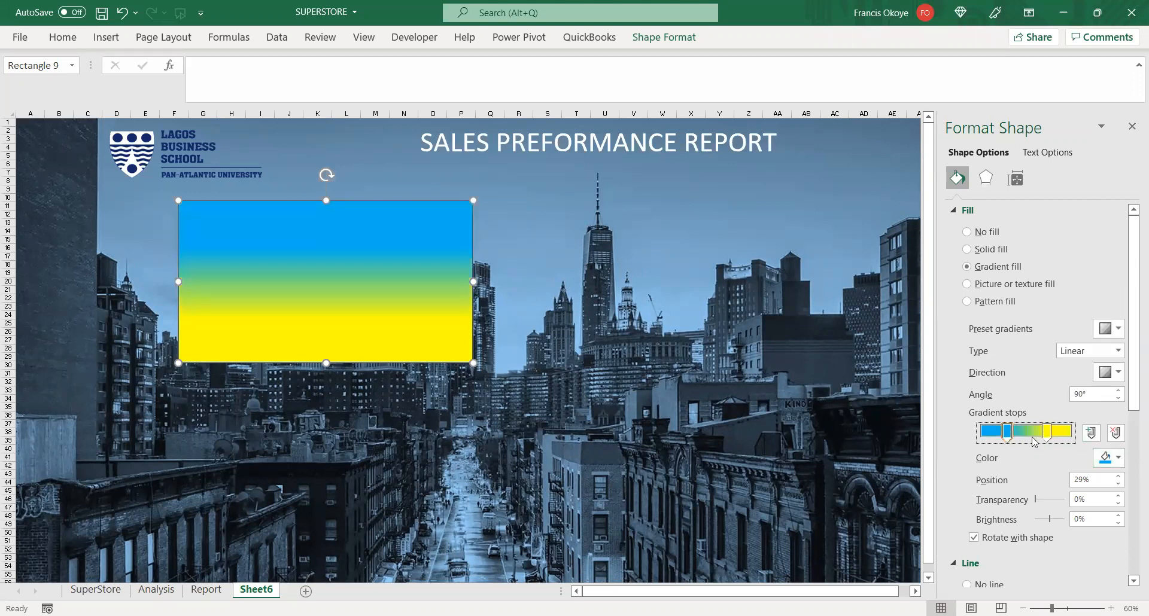
# - Try a red stop in place of the light blue one, reposition the yellow stop, and remove a gradient stop
pyautogui.click(1107, 453)
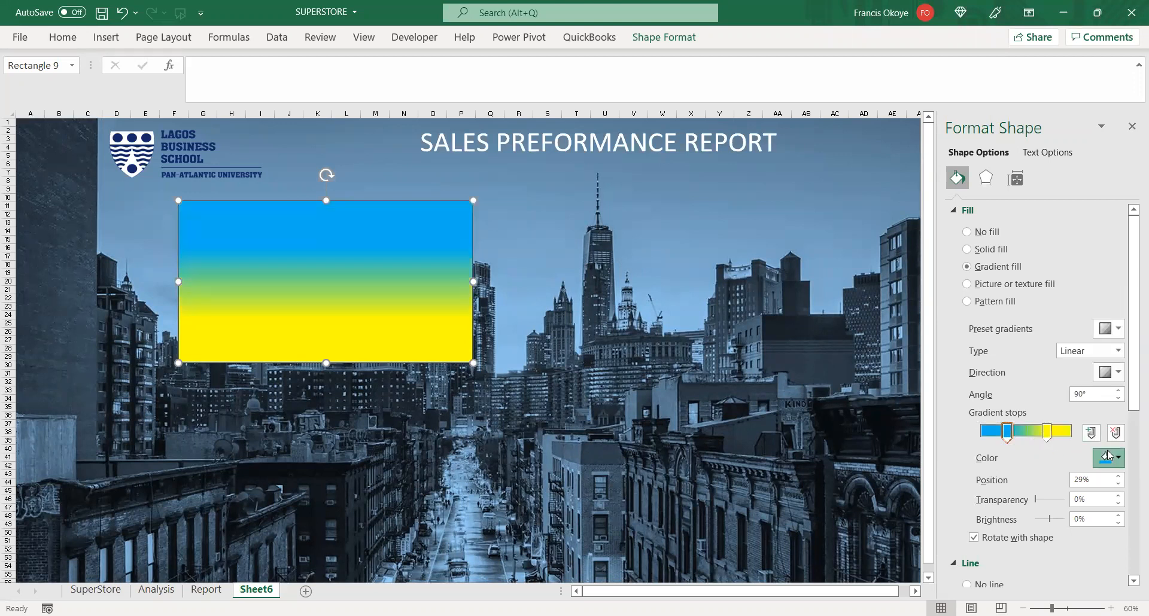
pyautogui.click(1043, 417)
pyautogui.moveTo(1016, 438)
pyautogui.mouseDown()
pyautogui.moveTo(1067, 438)
pyautogui.moveTo(985, 435)
pyautogui.moveTo(1046, 437)
pyautogui.moveTo(1028, 438)
pyautogui.mouseUp()
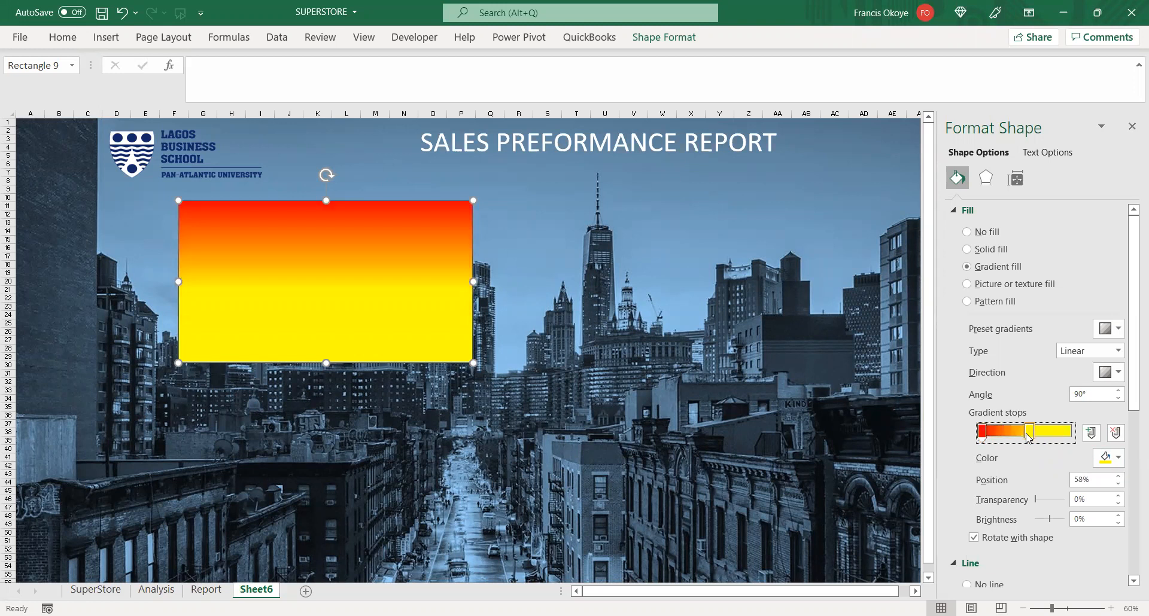
pyautogui.click(1049, 434)
pyautogui.moveTo(1028, 438)
pyautogui.mouseDown()
pyautogui.moveTo(1040, 439)
pyautogui.moveTo(982, 434)
pyautogui.moveTo(1030, 435)
pyautogui.mouseUp()
pyautogui.click(1115, 433)
pyautogui.click(1054, 432)
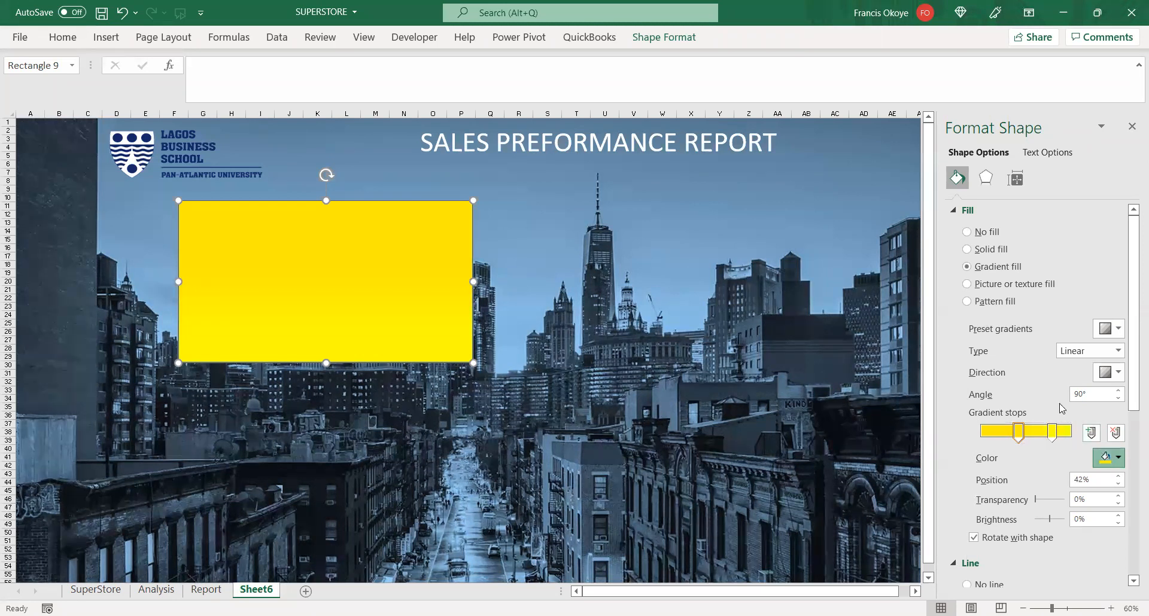
# - Recolor one yellow gradient stop red, move it to the gradient's start, and place the yellow stop at 100%
pyautogui.click(1105, 459)
pyautogui.click(1045, 421)
pyautogui.moveTo(1052, 435); pyautogui.dragTo(981, 436)
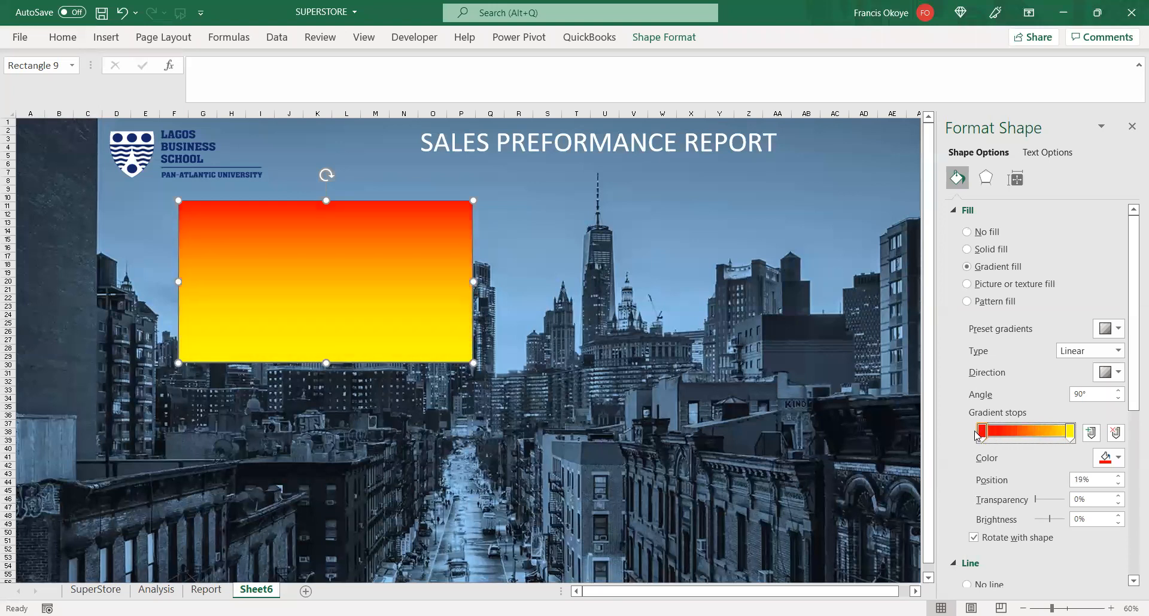
pyautogui.moveTo(1070, 435)
pyautogui.mouseDown()
pyautogui.moveTo(1050, 435)
pyautogui.moveTo(1078, 442)
pyautogui.mouseUp()
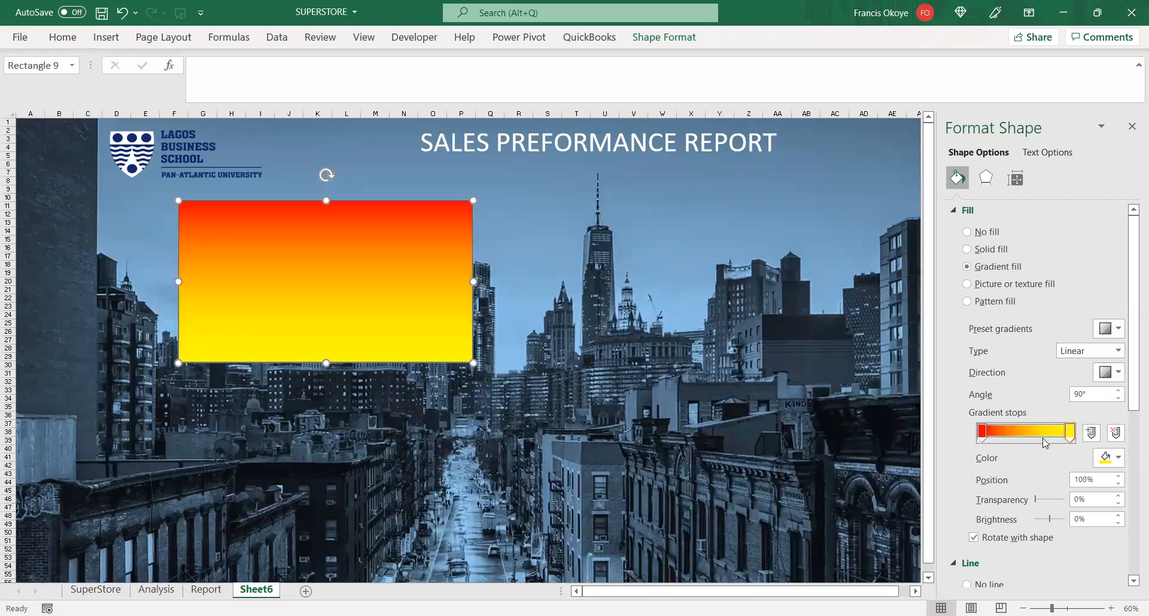
# - Recolor the red gradient stop standard orange, shift it slightly inward, and keep the yellow stop at 100%
pyautogui.click(982, 432)
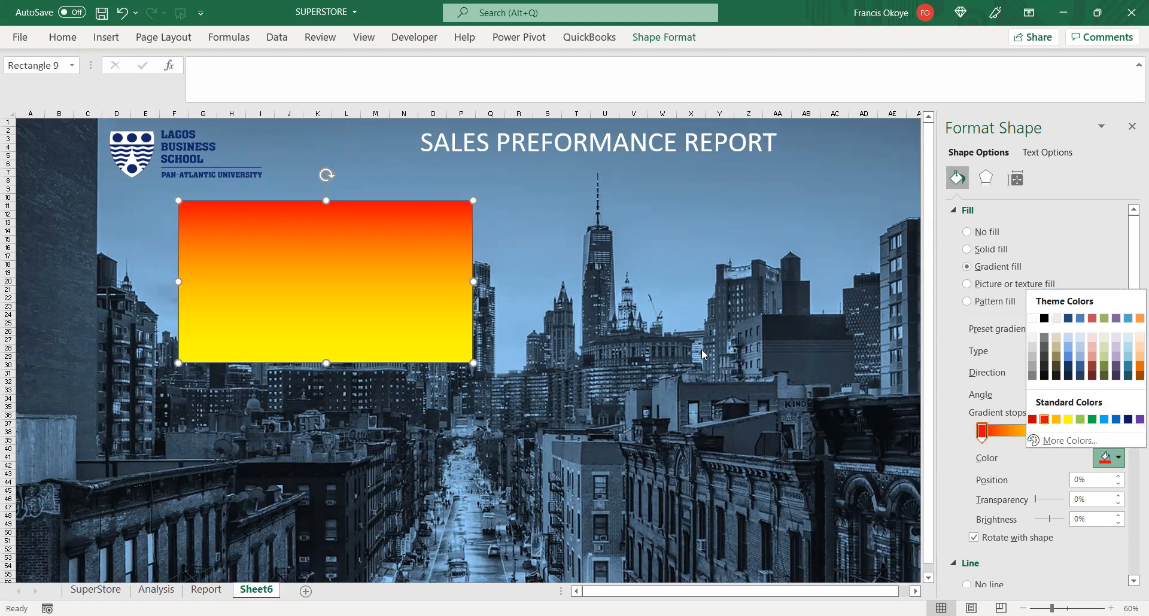
pyautogui.click(1055, 420)
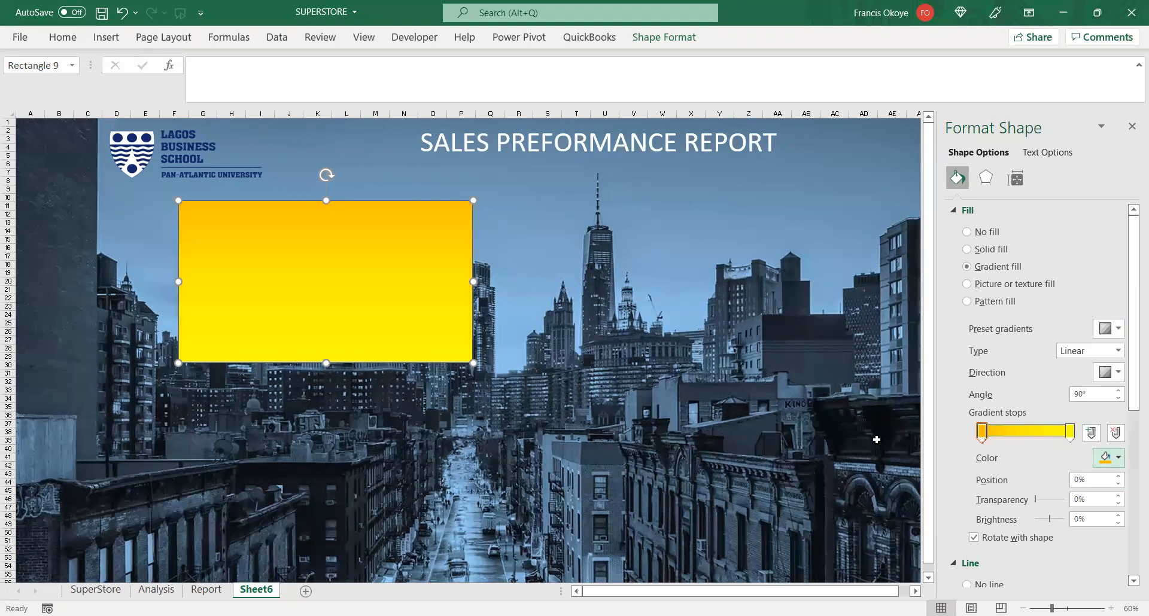
pyautogui.moveTo(1070, 438); pyautogui.dragTo(1060, 437)
pyautogui.moveTo(985, 434); pyautogui.dragTo(992, 434)
pyautogui.moveTo(1063, 435); pyautogui.dragTo(1071, 435)
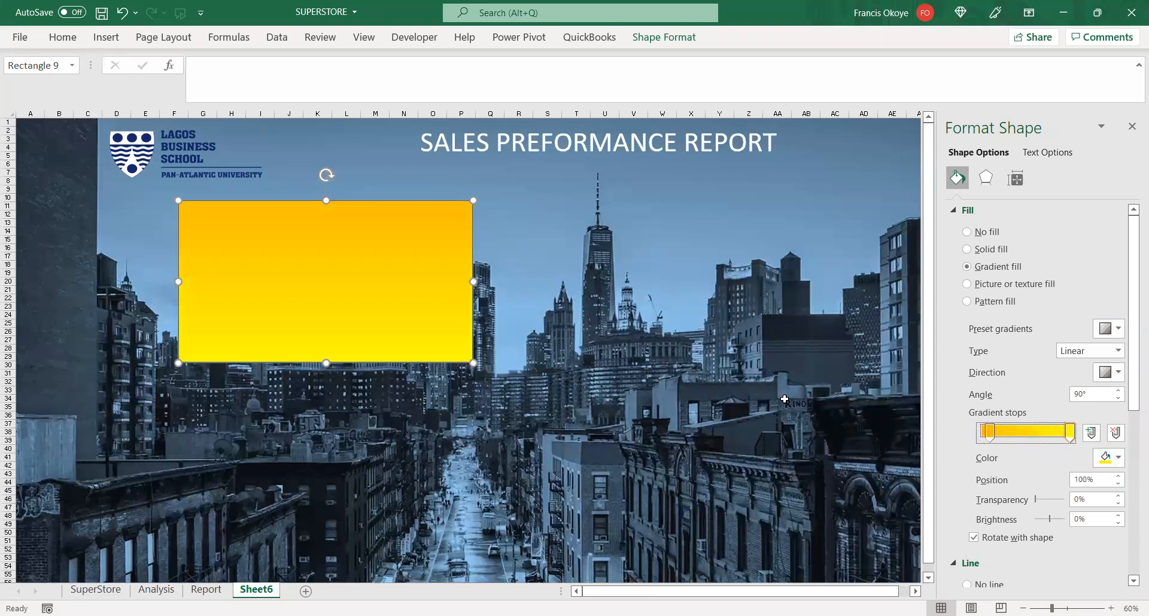
pyautogui.click(403, 311)
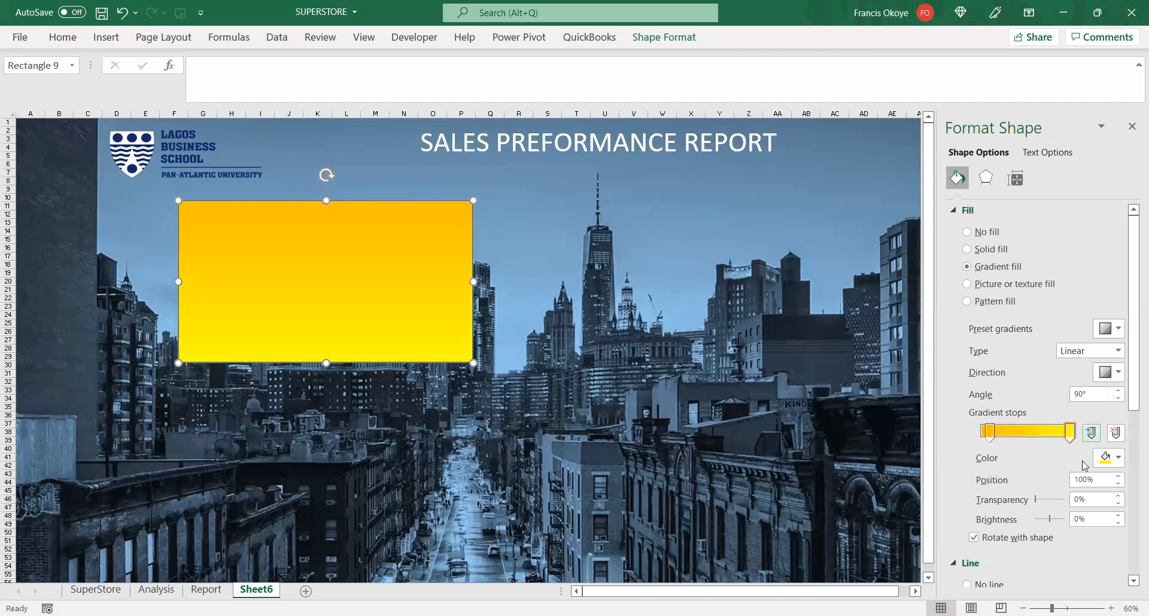
# - Set the yellow gradient stop's transparency to 63% and enlarge the rectangle slightly
pyautogui.moveTo(1040, 502); pyautogui.dragTo(1059, 500)
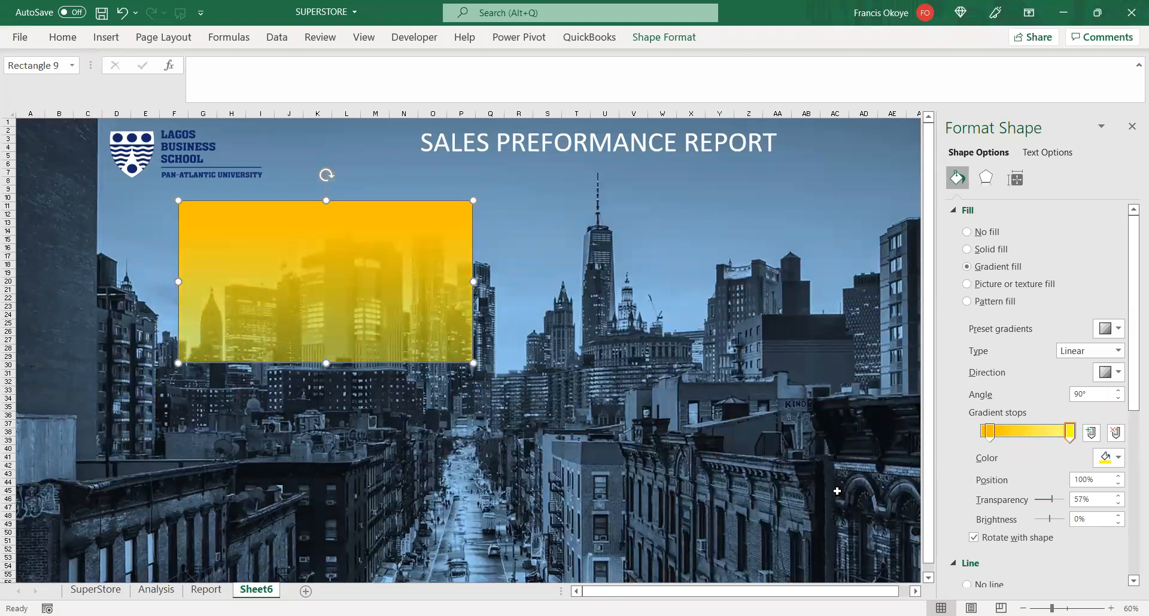
pyautogui.moveTo(325, 370); pyautogui.dragTo(326, 388)
pyautogui.moveTo(358, 344)
pyautogui.mouseDown()
pyautogui.moveTo(333, 351)
pyautogui.moveTo(337, 362)
pyautogui.moveTo(373, 341)
pyautogui.moveTo(357, 331)
pyautogui.mouseUp()
pyautogui.moveTo(1052, 500); pyautogui.dragTo(1051, 501)
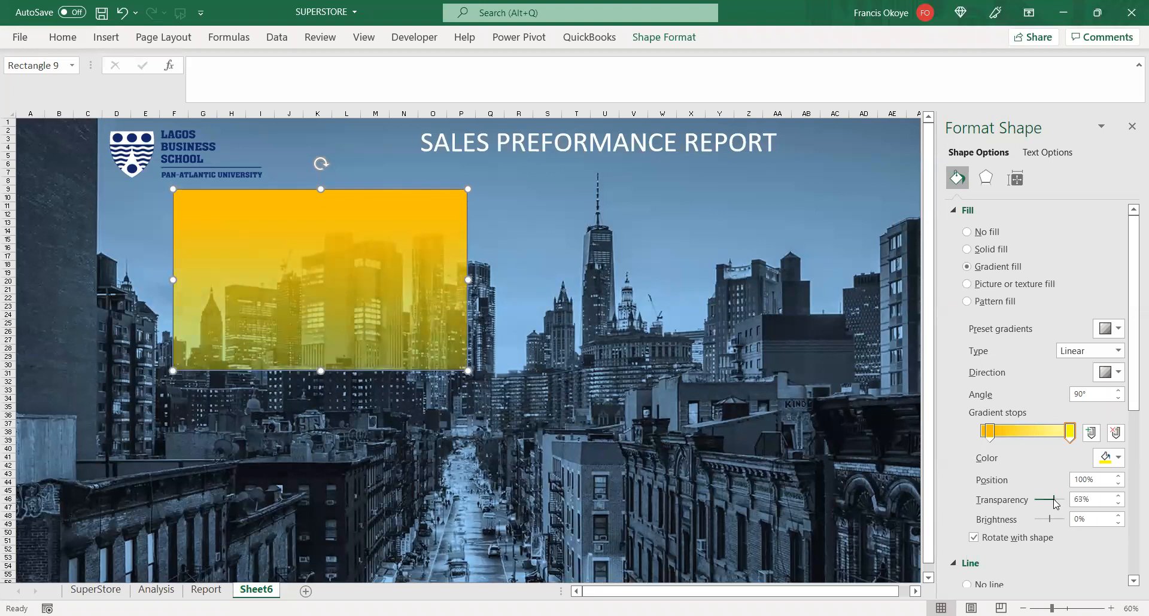
# - Shift both gradient stops inward, placing the orange one at 16%, and shrink the rectangle so it ends near column N
pyautogui.moveTo(1063, 433); pyautogui.dragTo(1046, 435)
pyautogui.moveTo(995, 437); pyautogui.dragTo(997, 438)
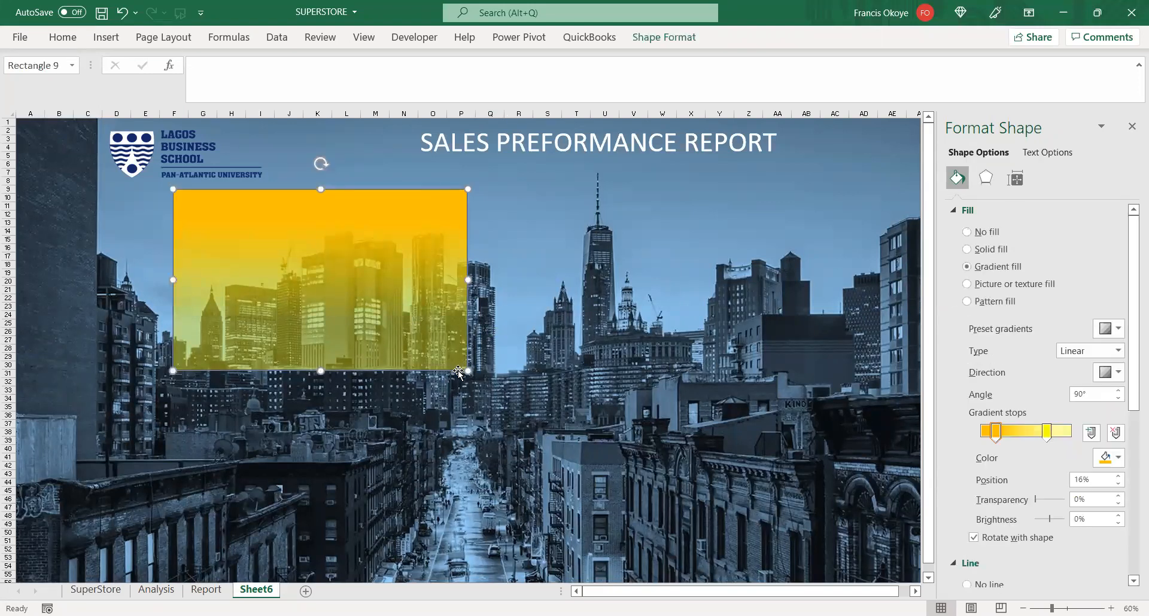
pyautogui.moveTo(467, 372); pyautogui.dragTo(411, 352)
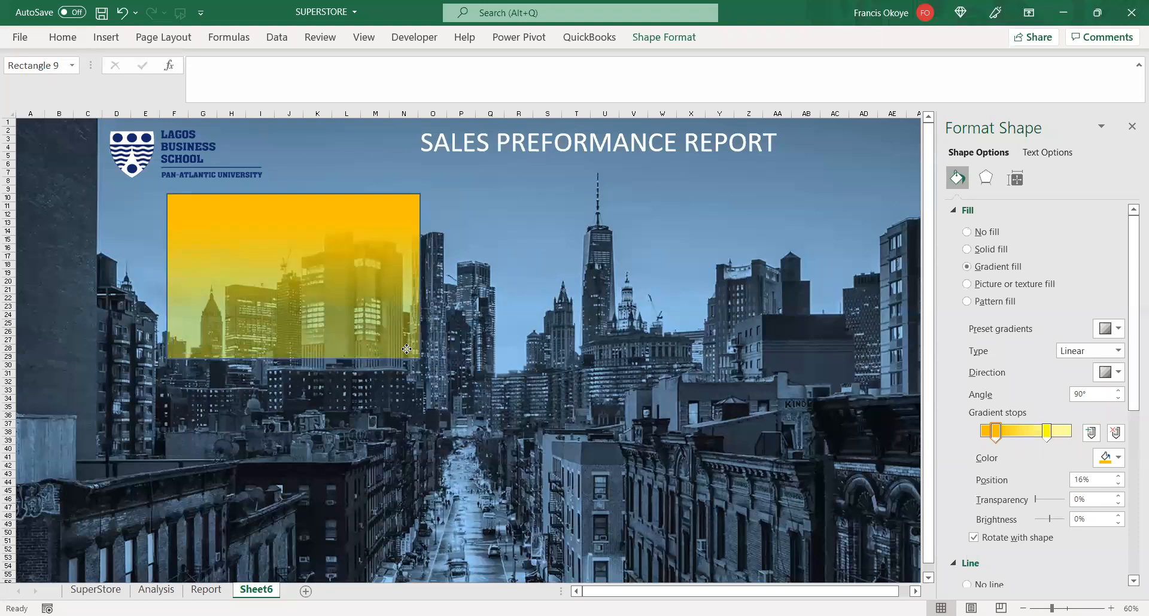
pyautogui.click(475, 343)
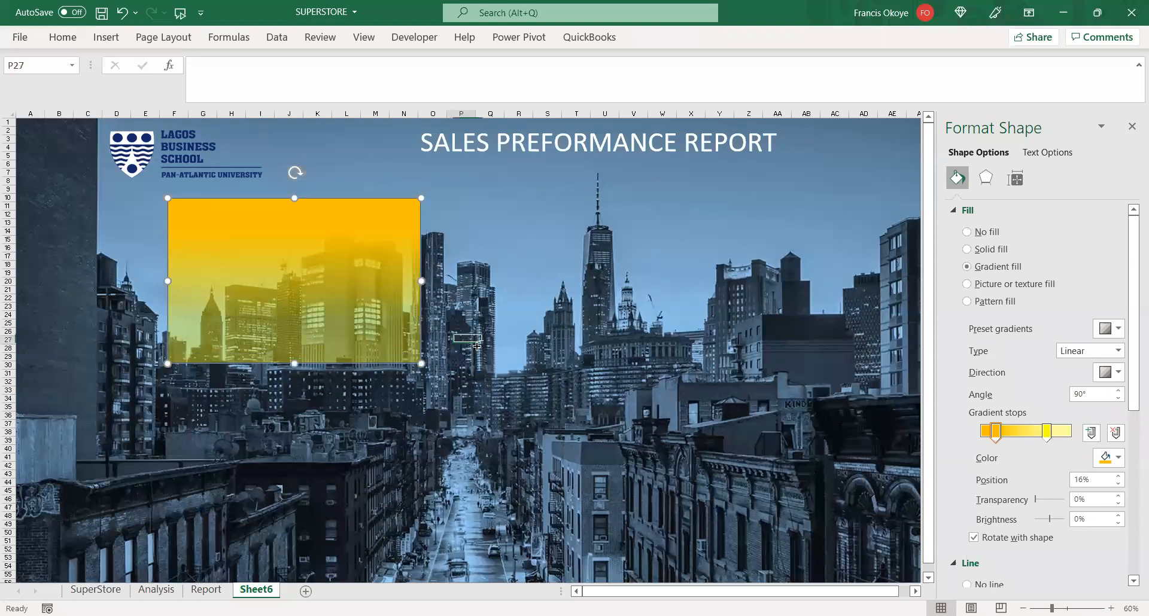
pyautogui.click(328, 234)
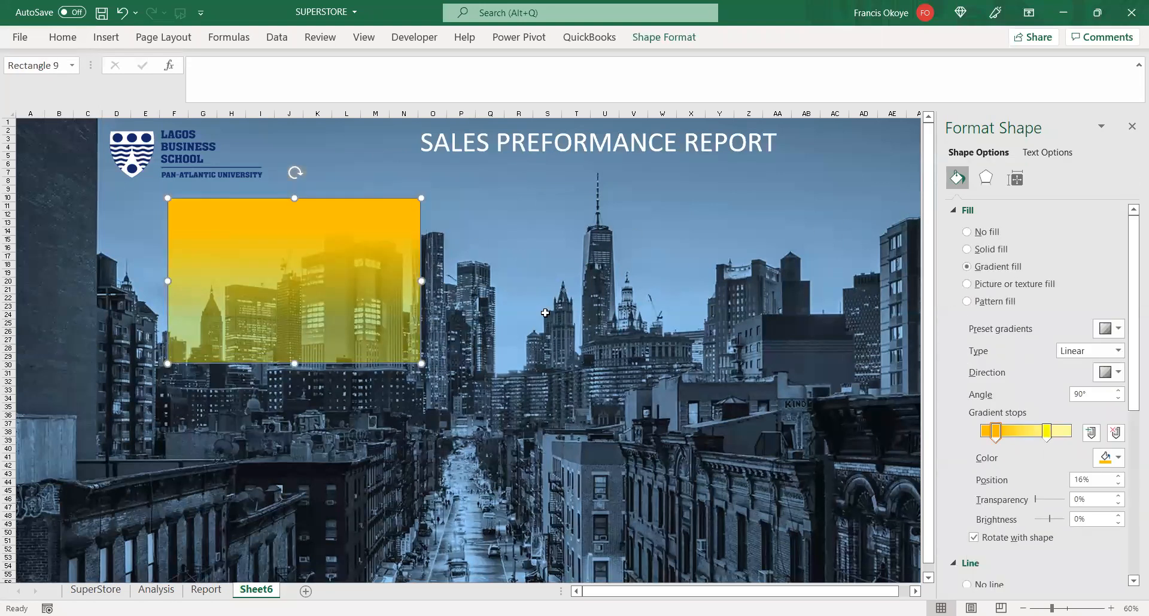
# - Try the rectangle with no fill and restore its gradient fill
pyautogui.click(967, 233)
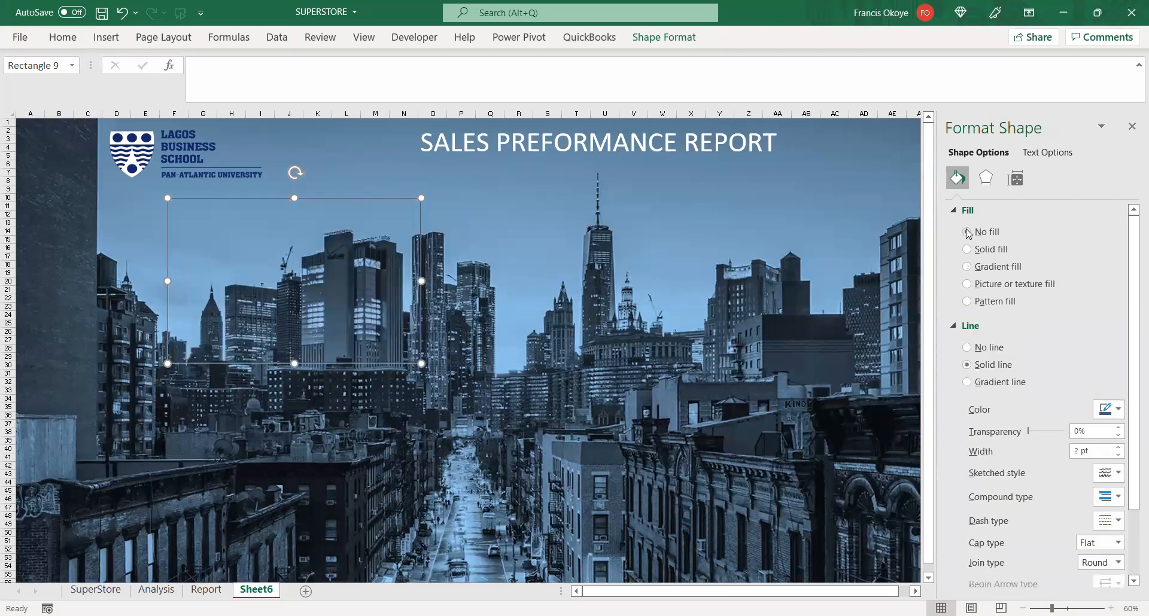
pyautogui.click(967, 267)
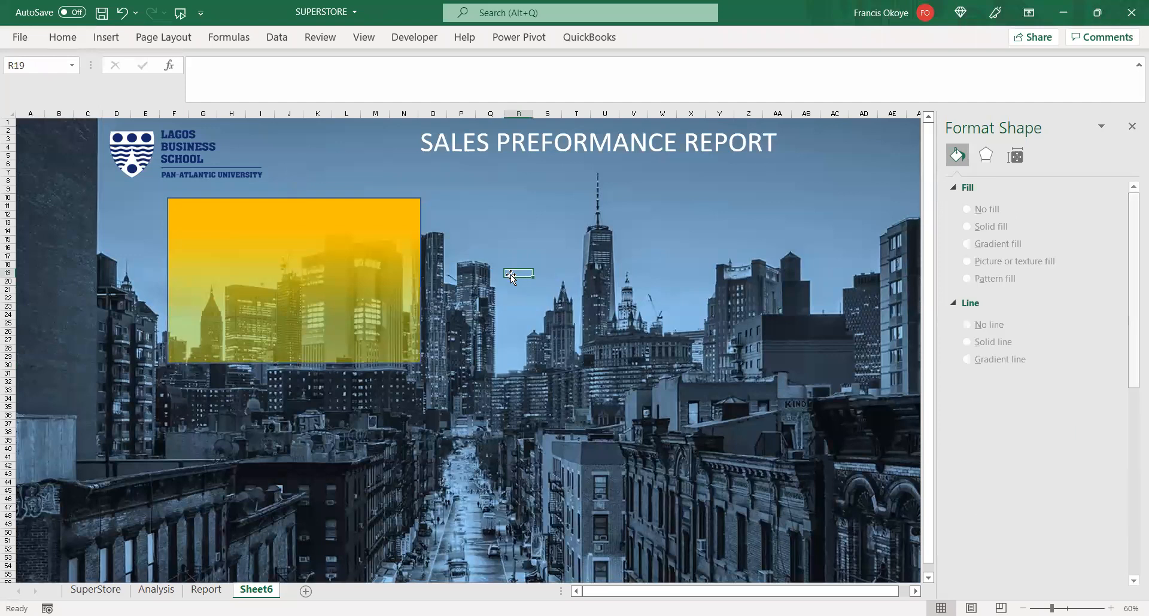
pyautogui.click(490, 244)
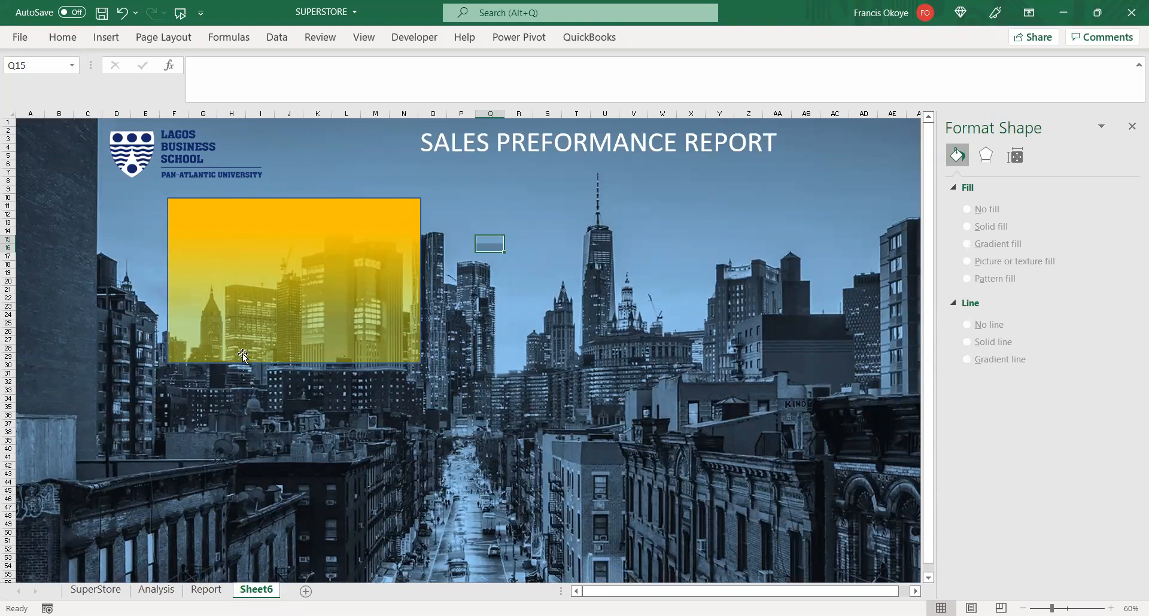
# - Remove the rectangle's outline and nudge the shape slightly right and down
pyautogui.click(284, 329)
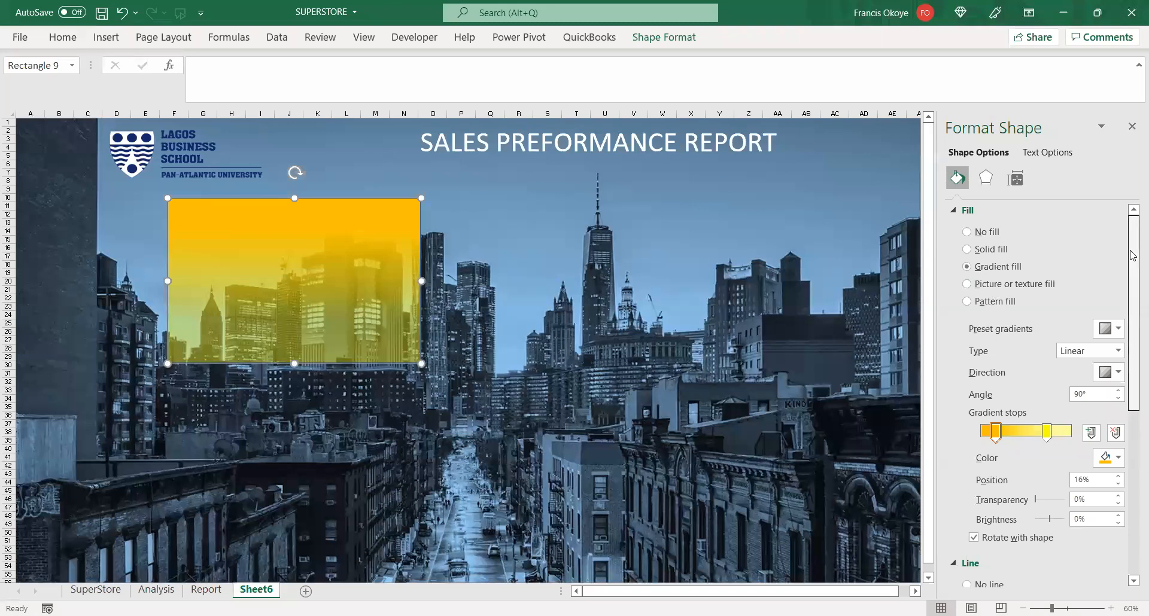
pyautogui.moveTo(1133, 400); pyautogui.dragTo(1133, 418)
pyautogui.scroll(1, 1133, 269)
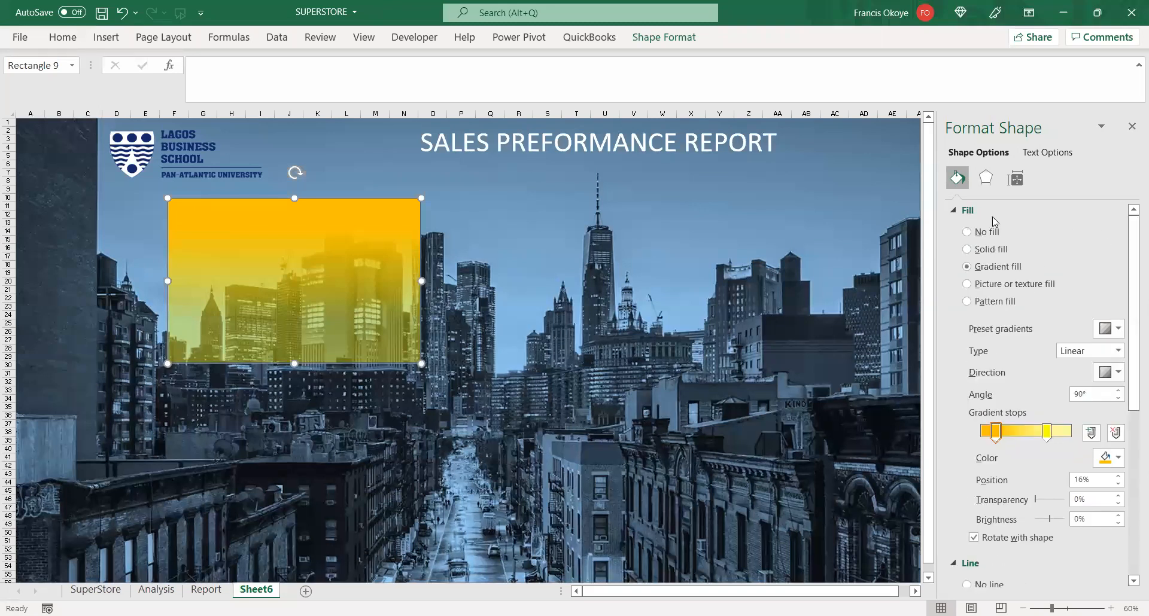
pyautogui.click(966, 215)
pyautogui.click(966, 250)
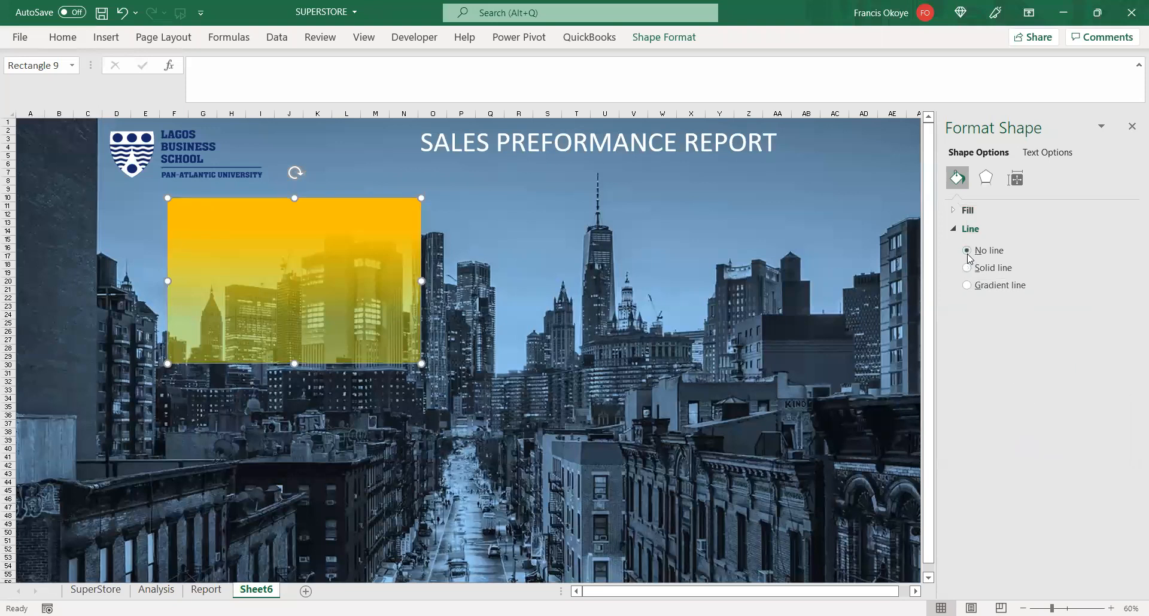
pyautogui.click(574, 323)
pyautogui.click(479, 541)
pyautogui.moveTo(359, 264); pyautogui.dragTo(368, 266)
pyautogui.click(574, 357)
pyautogui.click(353, 299)
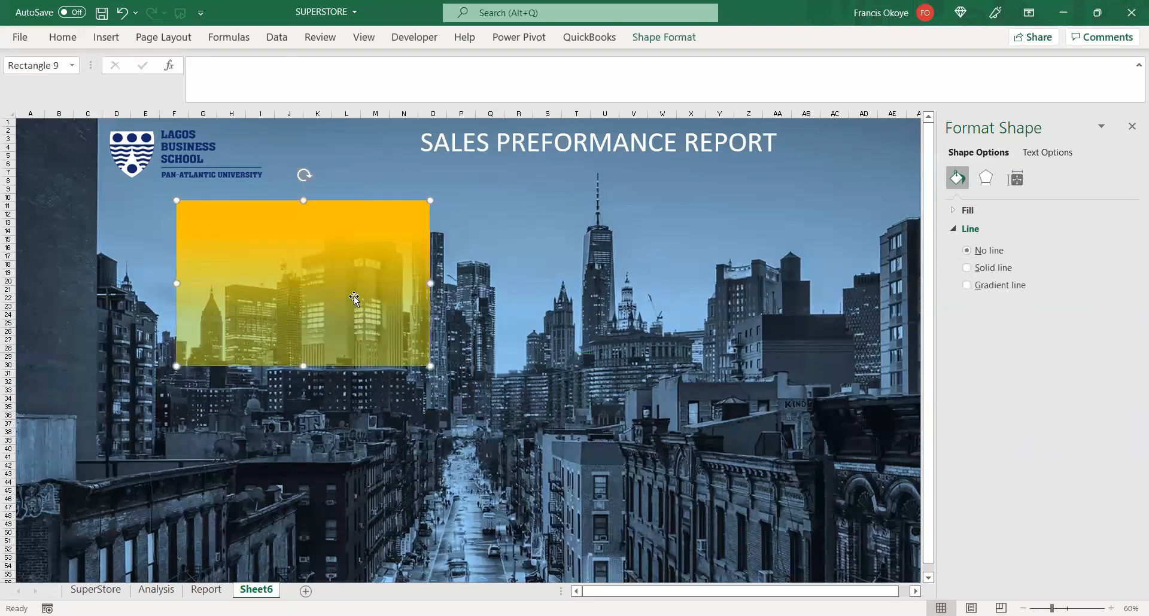
# - Try a solid outline on the rectangle and set it back to no line
pyautogui.click(967, 269)
pyautogui.click(967, 250)
pyautogui.click(661, 283)
pyautogui.click(485, 285)
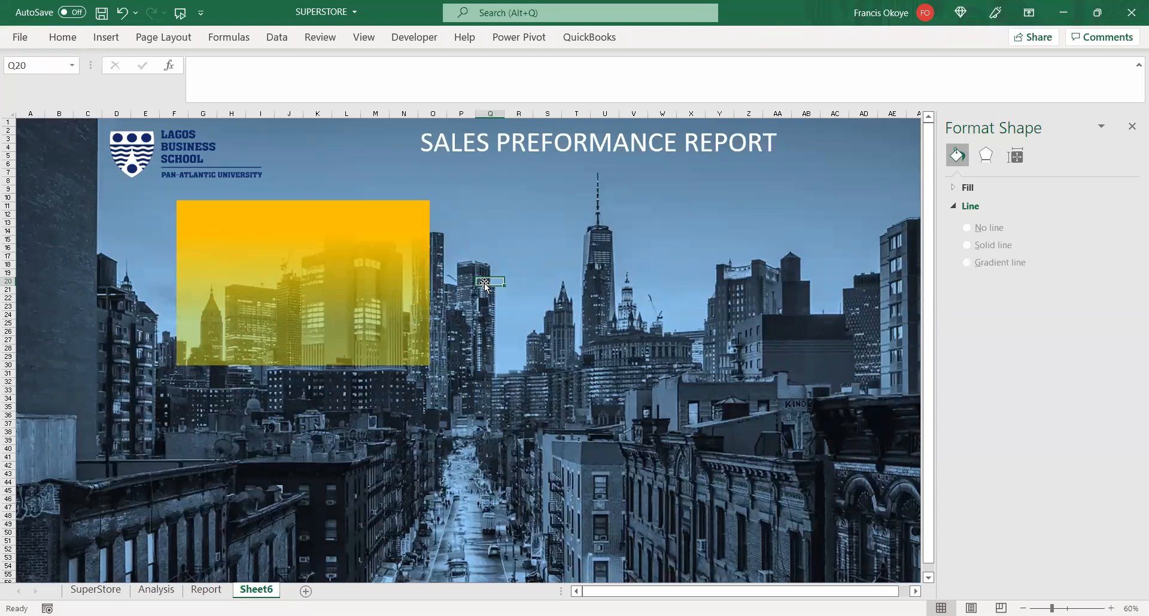
# - Close the shape formatting options, reduce the rectangle's height, and reposition it with its upper edge at about row 12
pyautogui.click(1132, 127)
pyautogui.click(1120, 123)
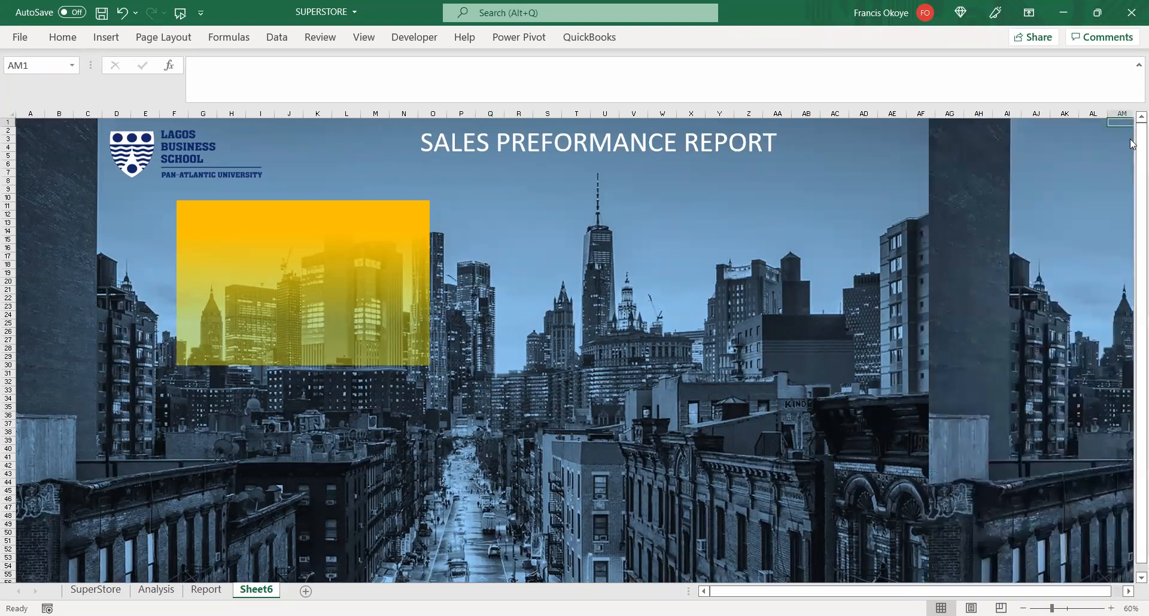
pyautogui.moveTo(341, 213); pyautogui.dragTo(345, 207)
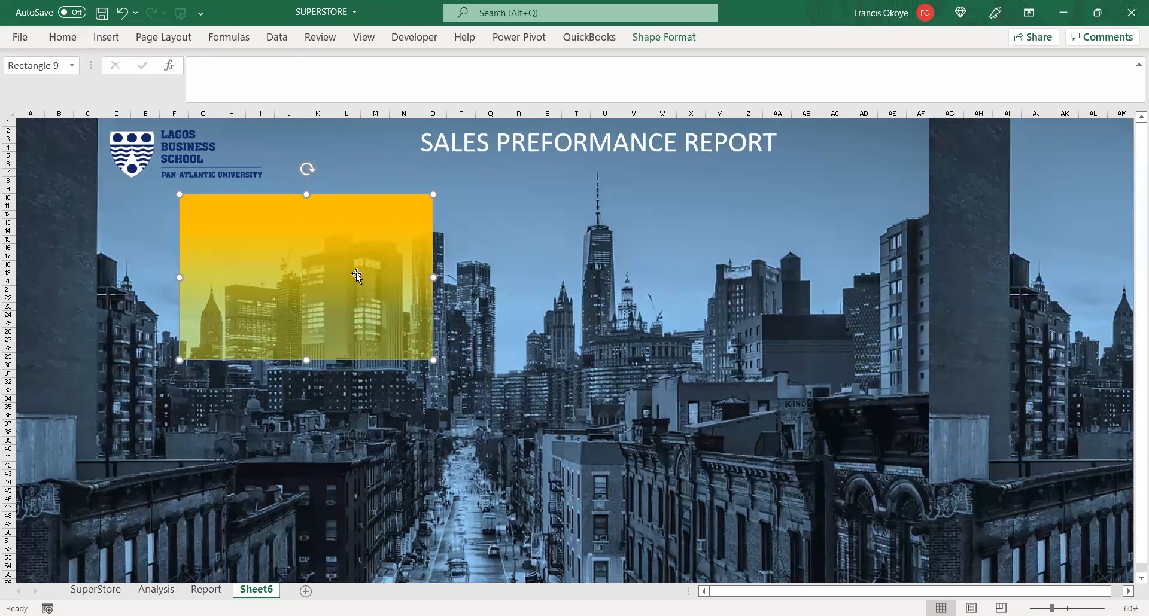
pyautogui.moveTo(307, 360); pyautogui.dragTo(306, 349)
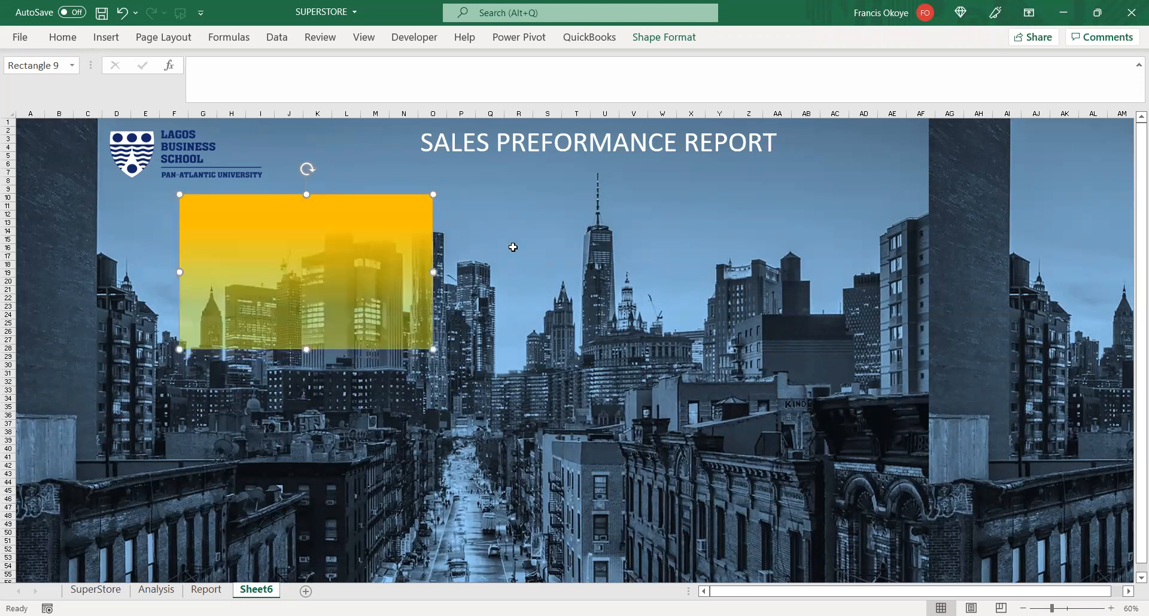
pyautogui.moveTo(361, 263); pyautogui.dragTo(380, 275)
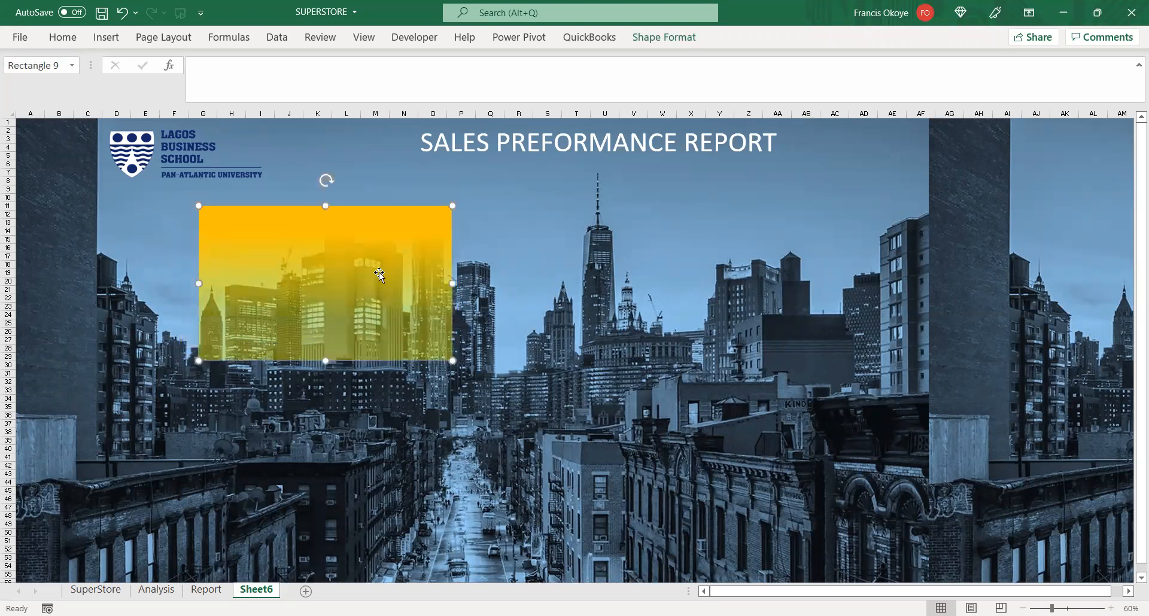
pyautogui.click(576, 289)
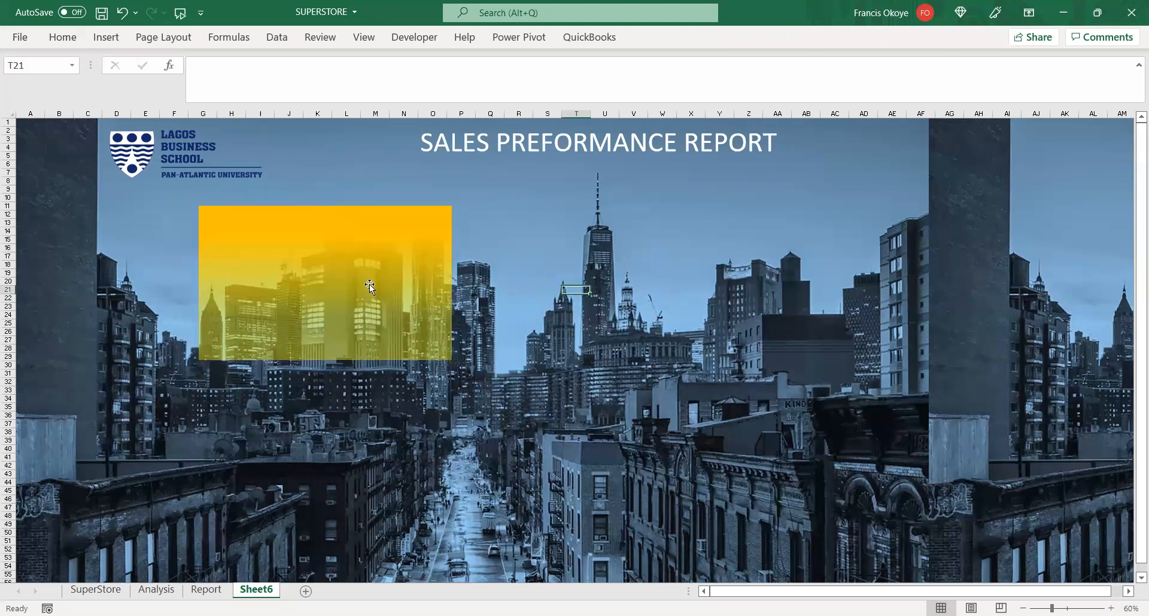
pyautogui.click(305, 266)
pyautogui.click(547, 315)
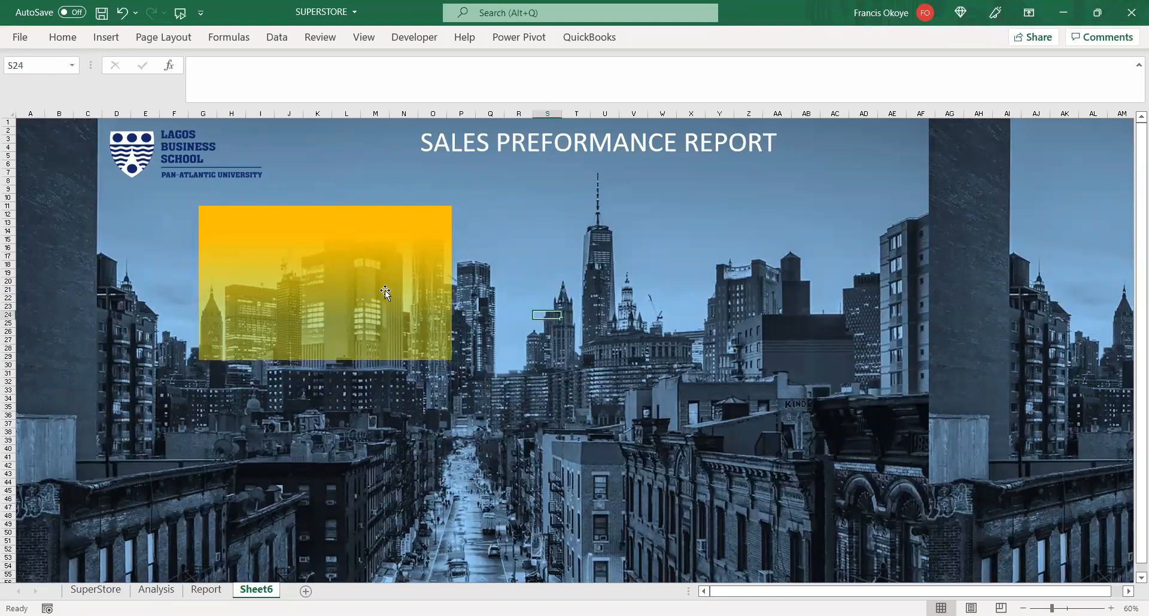
pyautogui.moveTo(383, 291); pyautogui.dragTo(385, 299)
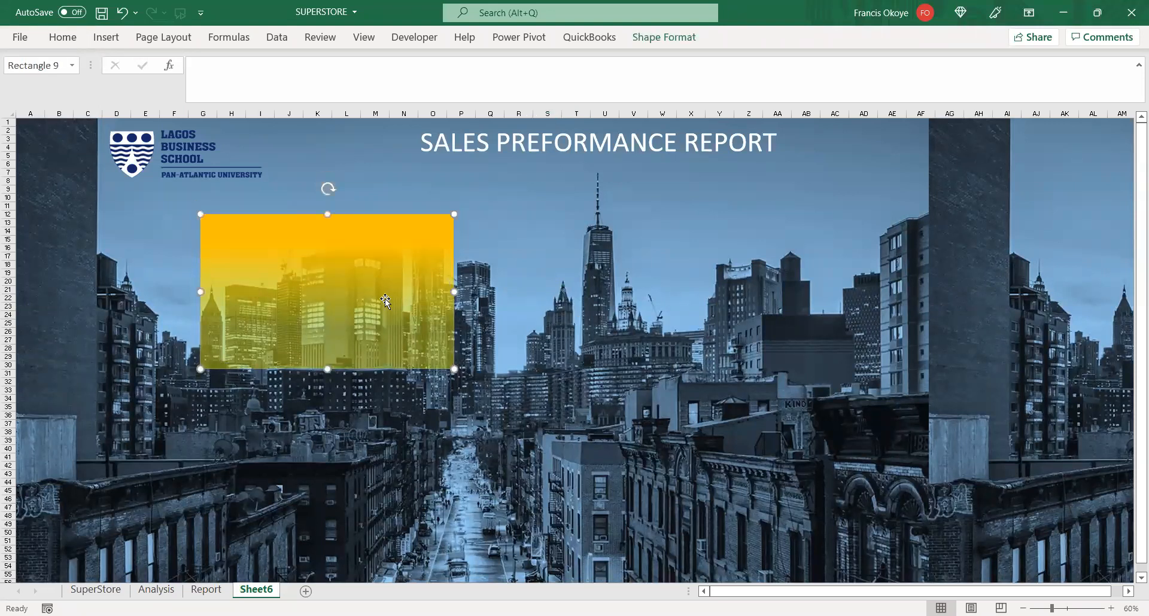
pyautogui.click(644, 244)
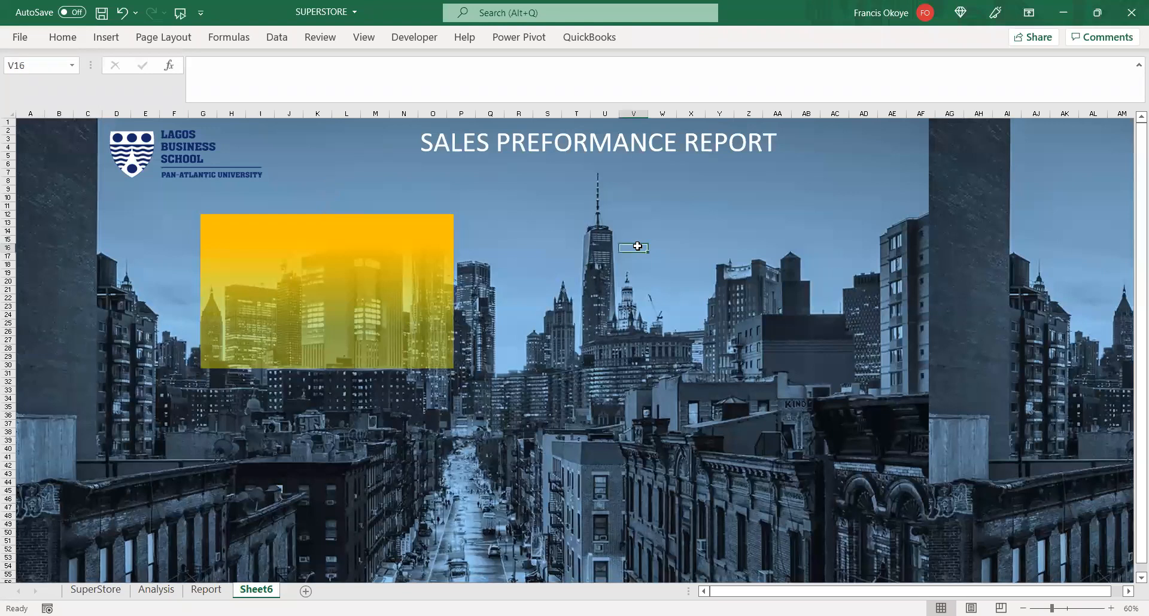
# - Paste three copies of the yellow panel, arranging two beside the original in a row and one beneath it
pyautogui.hotkey('ctrl', 'v')
pyautogui.hotkey('ctrl', 'v')
pyautogui.moveTo(753, 318); pyautogui.dragTo(930, 326)
pyautogui.moveTo(698, 277); pyautogui.dragTo(550, 249)
pyautogui.moveTo(855, 261); pyautogui.dragTo(803, 217)
pyautogui.click(296, 446)
pyautogui.hotkey('ctrl', 'v')
pyautogui.moveTo(394, 482); pyautogui.dragTo(328, 463)
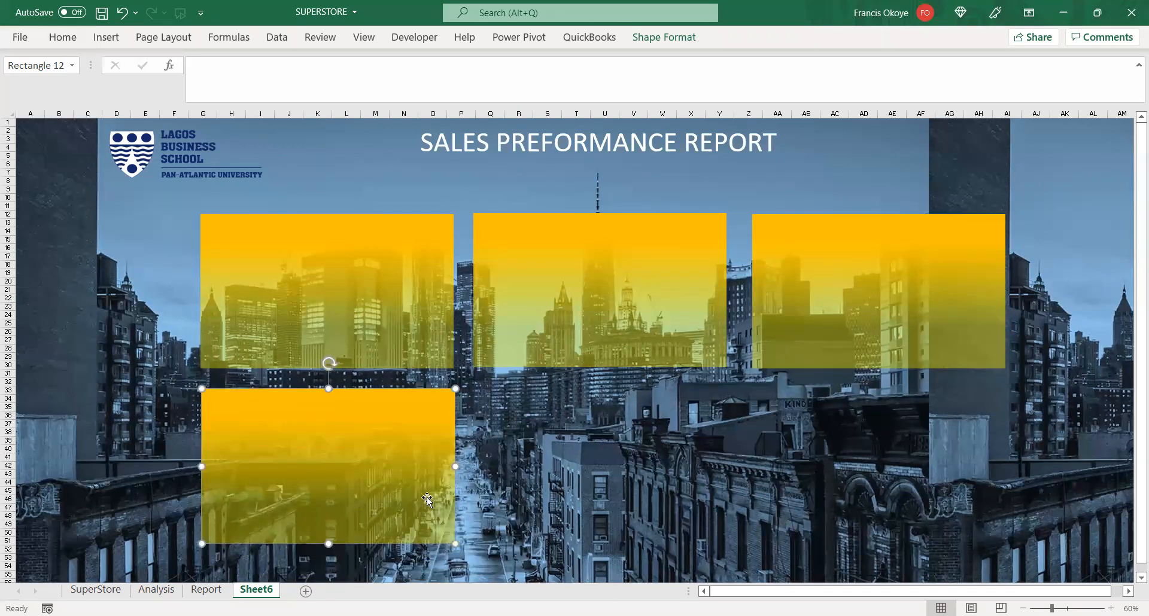
# - Review the Analysis and Report sheets, and stretch Sheet6's third panel down to about row 52, close beside the middle panel
pyautogui.click(170, 592)
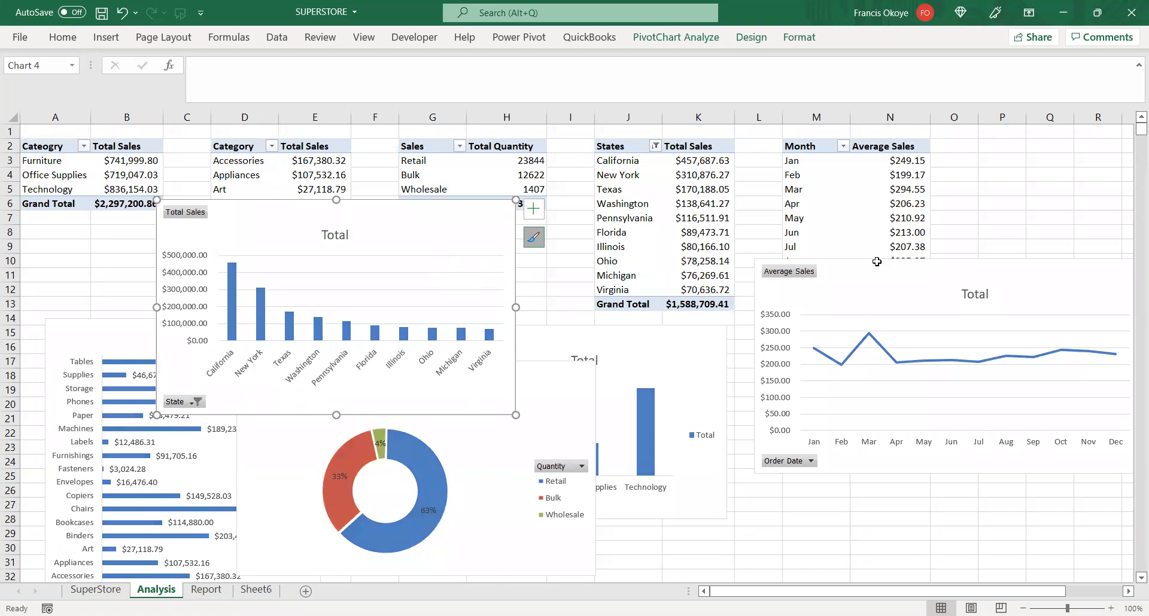
pyautogui.click(203, 592)
pyautogui.click(256, 590)
pyautogui.moveTo(868, 327); pyautogui.dragTo(912, 324)
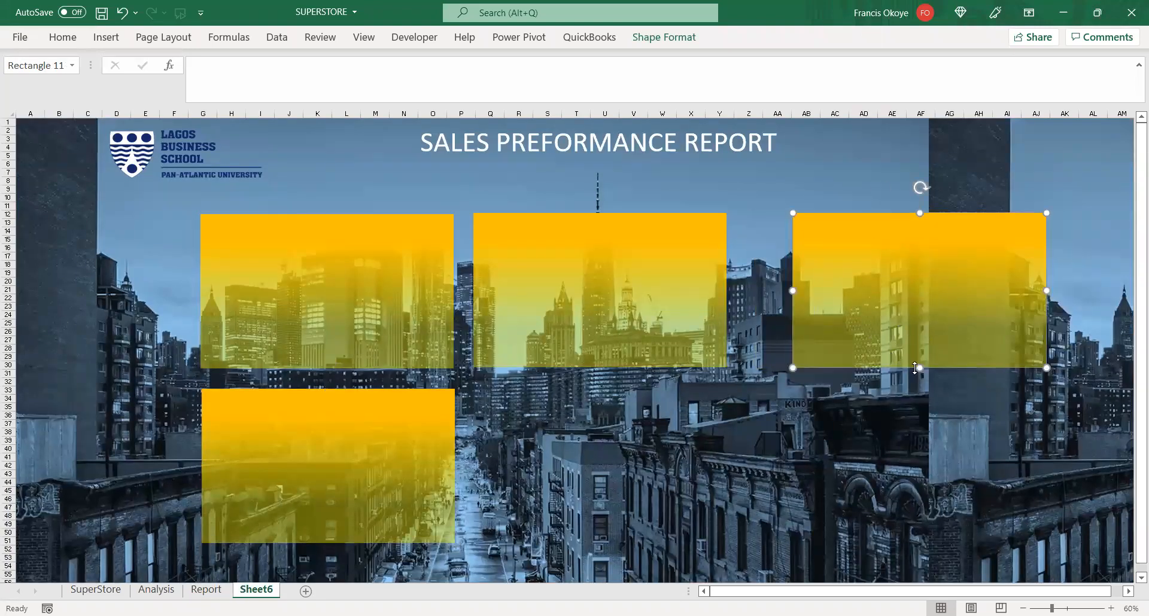
pyautogui.moveTo(920, 369); pyautogui.dragTo(920, 551)
pyautogui.moveTo(972, 408); pyautogui.dragTo(907, 411)
# - Duplicate the lower panel and place the copy beneath the middle panel
pyautogui.moveTo(316, 464); pyautogui.dragTo(576, 460)
pyautogui.hotkey('ctrl', 'd')
pyautogui.click(540, 450)
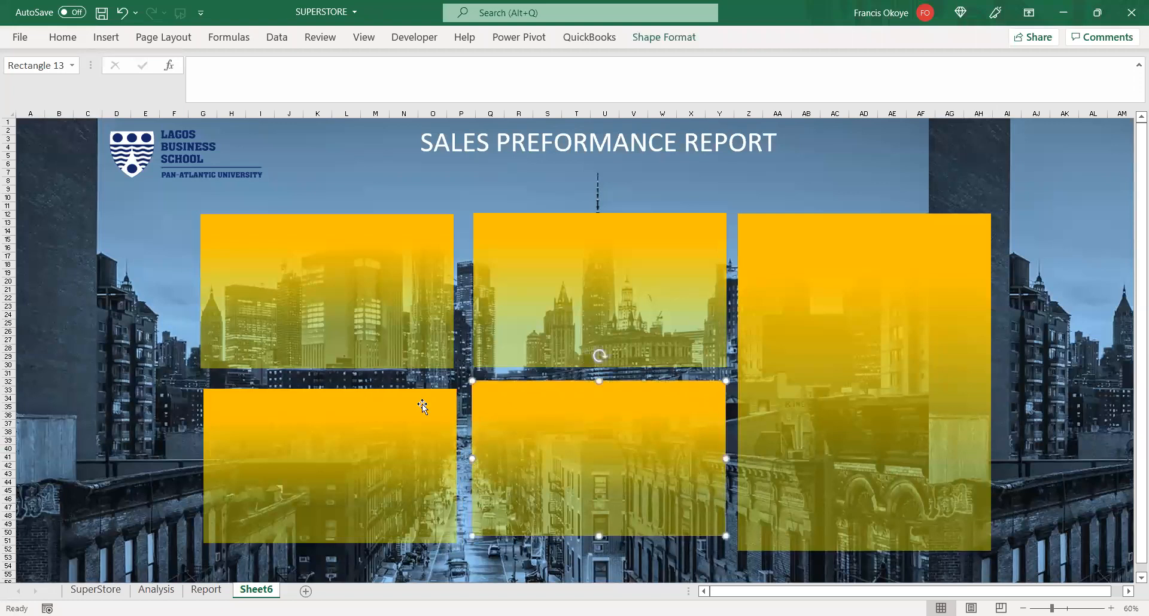
# - Tighten the gaps between the upper panels and the tall panel, and extend both lower panels down to about row 52
pyautogui.moveTo(389, 323); pyautogui.dragTo(400, 323)
pyautogui.moveTo(594, 280); pyautogui.dragTo(590, 281)
pyautogui.moveTo(834, 243); pyautogui.dragTo(827, 241)
pyautogui.click(594, 511)
pyautogui.moveTo(594, 511); pyautogui.dragTo(593, 512)
pyautogui.click(398, 542)
pyautogui.moveTo(328, 544); pyautogui.dragTo(328, 544)
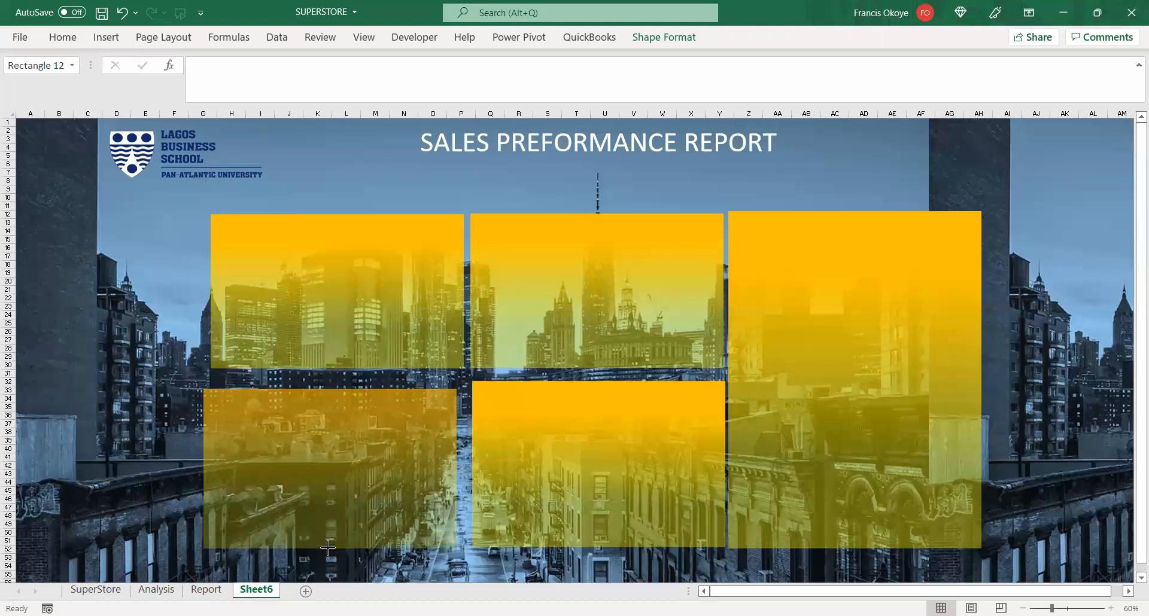
pyautogui.click(1117, 267)
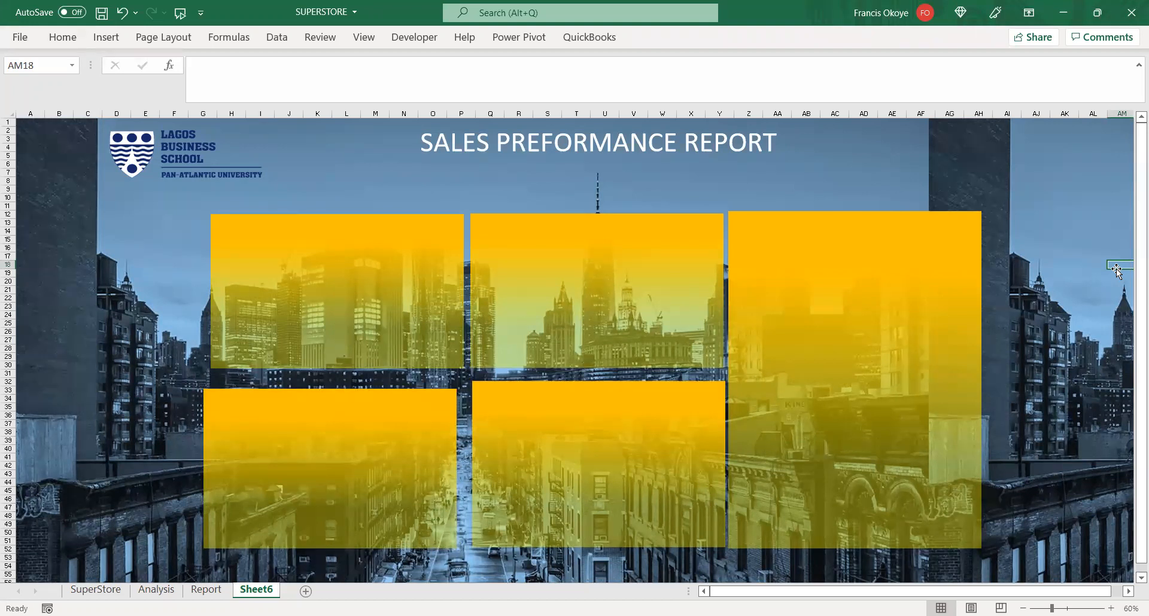
# - Shrink the Lagos Business School logo and shift it slightly toward the sheet's upper-left corner
pyautogui.click(226, 188)
pyautogui.moveTo(271, 191); pyautogui.dragTo(232, 164)
pyautogui.click(289, 156)
pyautogui.click(286, 302)
pyautogui.click(308, 174)
pyautogui.click(334, 186)
pyautogui.click(457, 171)
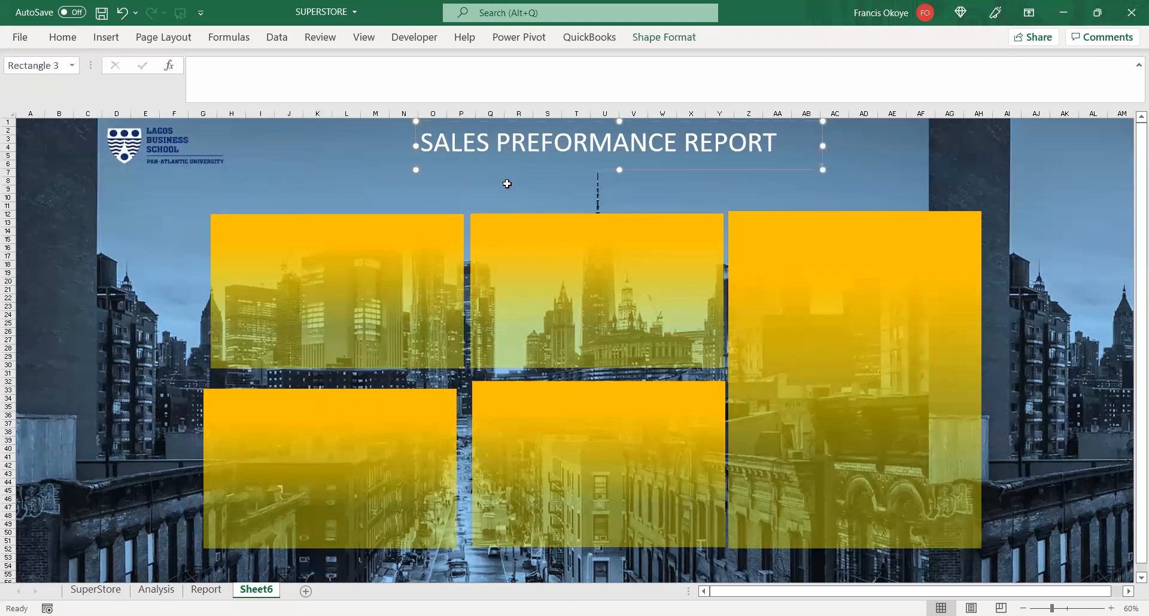
# - Delete the column chart of total sales by state from the Analysis sheet
pyautogui.click(415, 247)
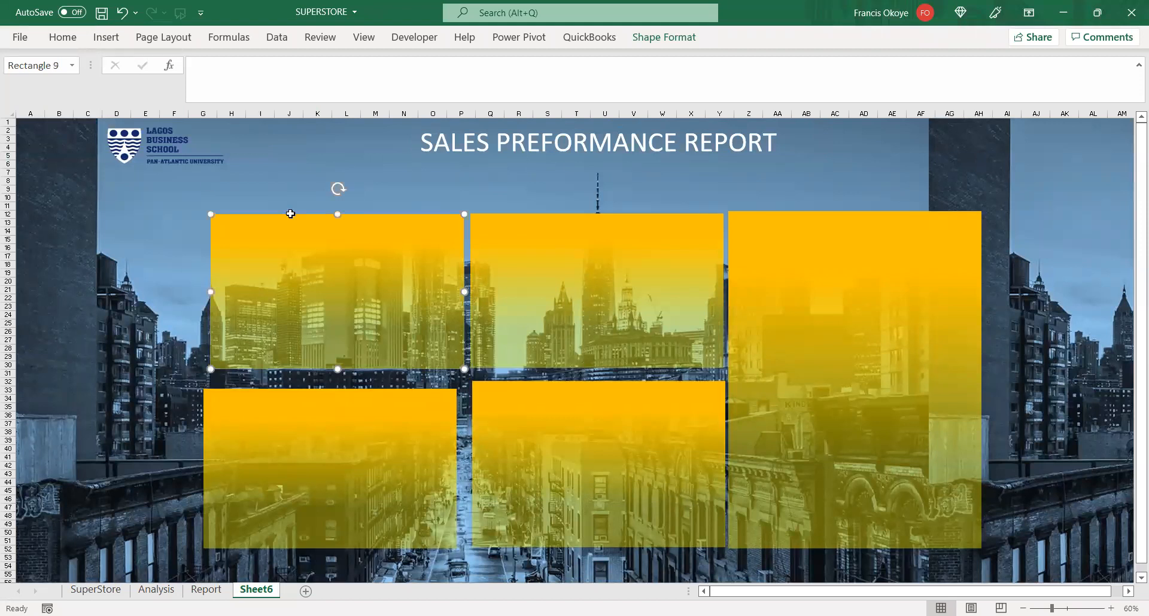
pyautogui.click(99, 37)
pyautogui.click(111, 593)
pyautogui.click(161, 590)
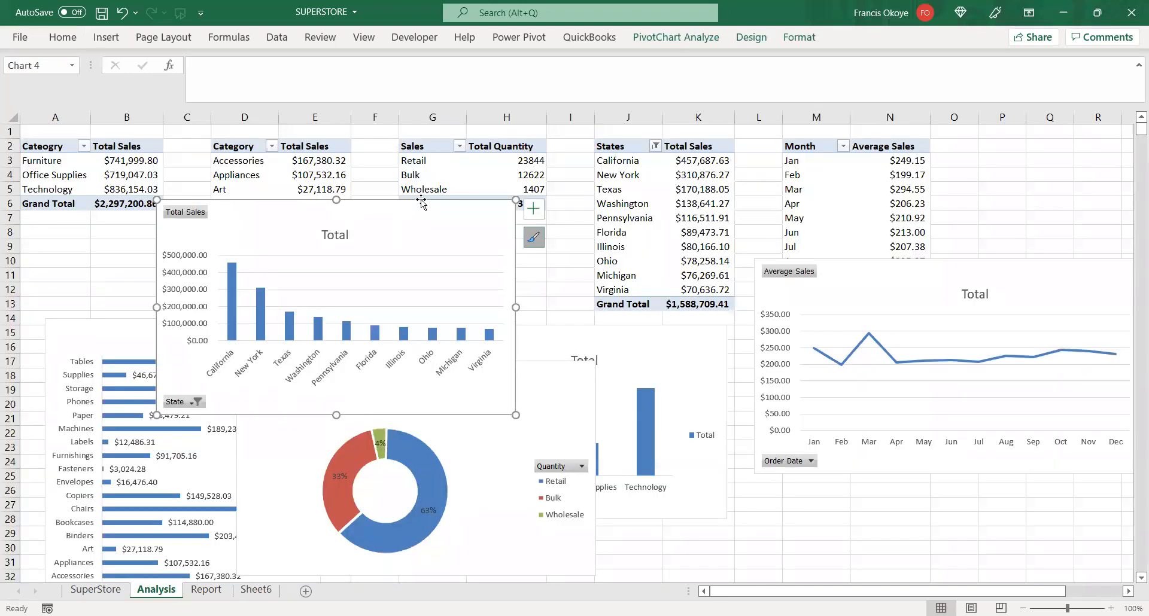
pyautogui.press('Delete')
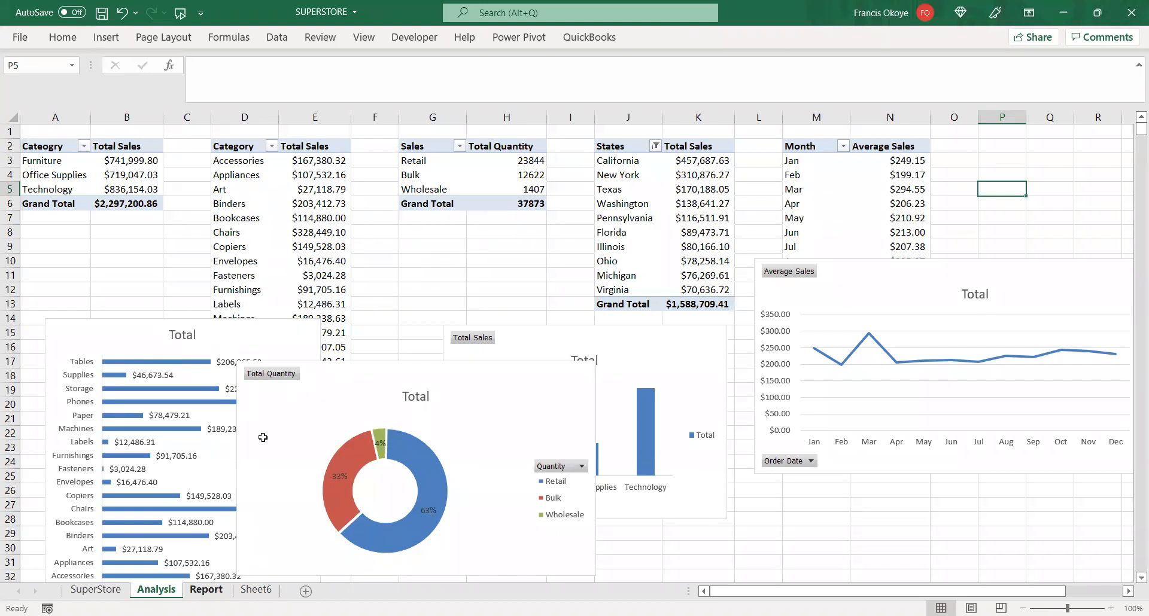
# - Move Sheet6 ahead of the Report sheet and rename it Dashboard
pyautogui.click(206, 590)
pyautogui.moveTo(272, 597); pyautogui.dragTo(203, 593)
pyautogui.doubleClick(201, 590)
pyautogui.write('dAS')
pyautogui.press('BackSpace')
pyautogui.press('BackSpace')
pyautogui.press('BackSpace')
pyautogui.write('Dashboard')
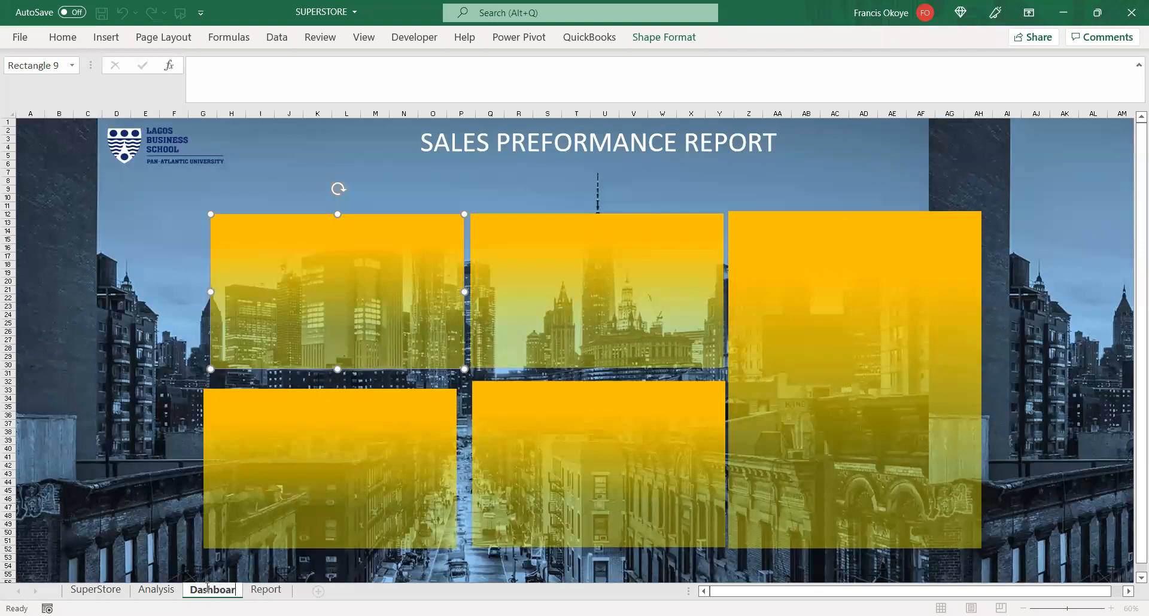
pyautogui.press('Return')
pyautogui.click(649, 217)
pyautogui.click(657, 170)
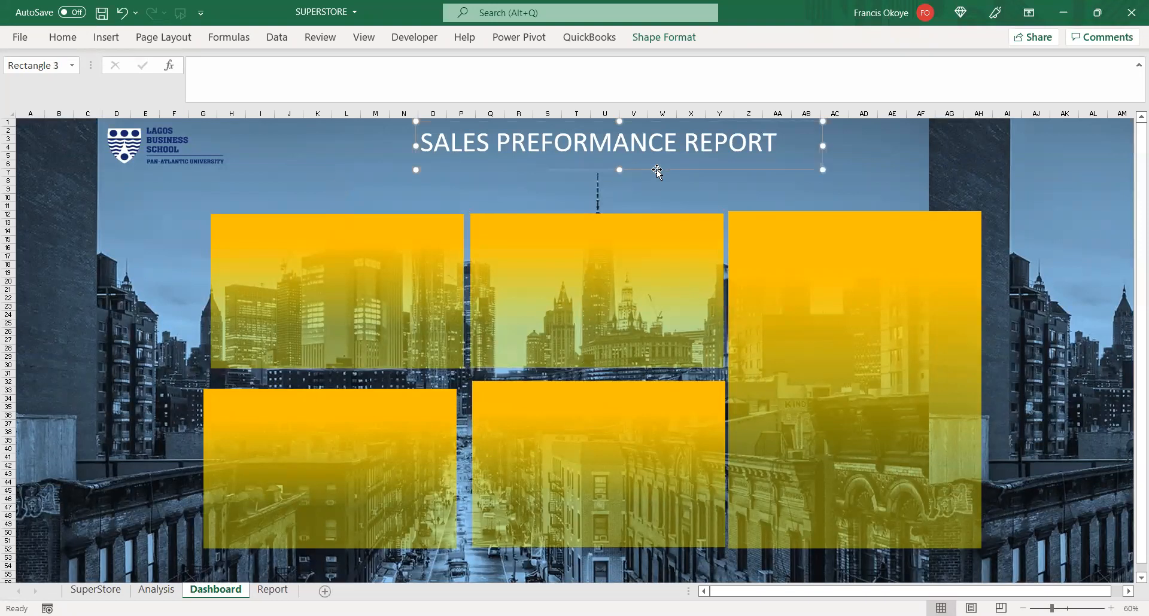
pyautogui.click(350, 261)
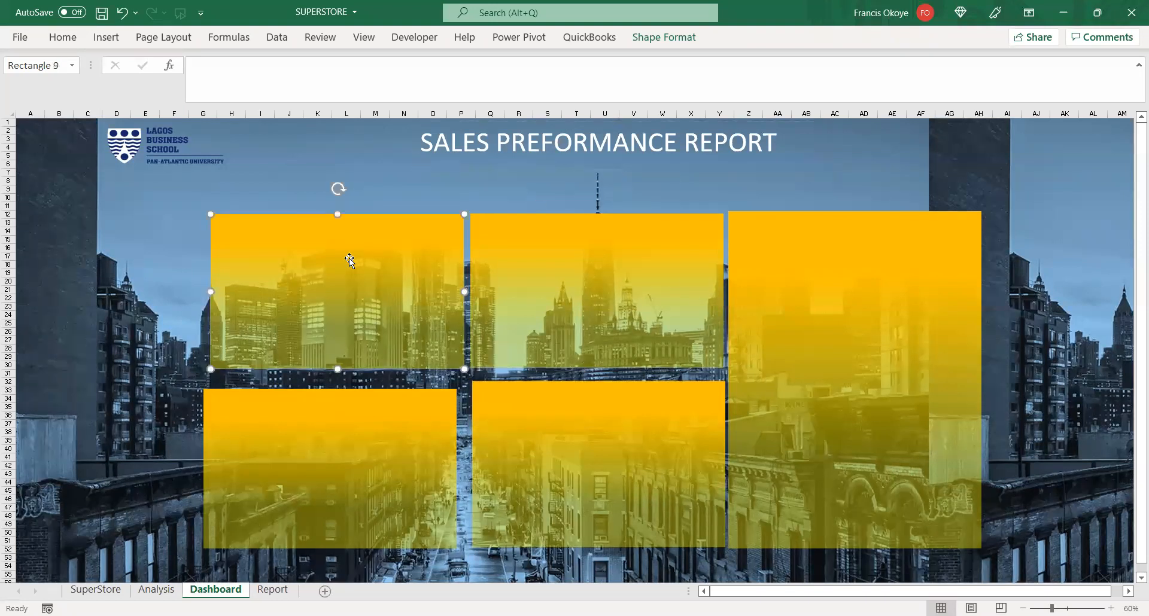
# - Paste the copied sales-by-state column chart onto the upper-left panel and resize it to cover the panel below its top strip
pyautogui.hotkey('ctrl', 'v')
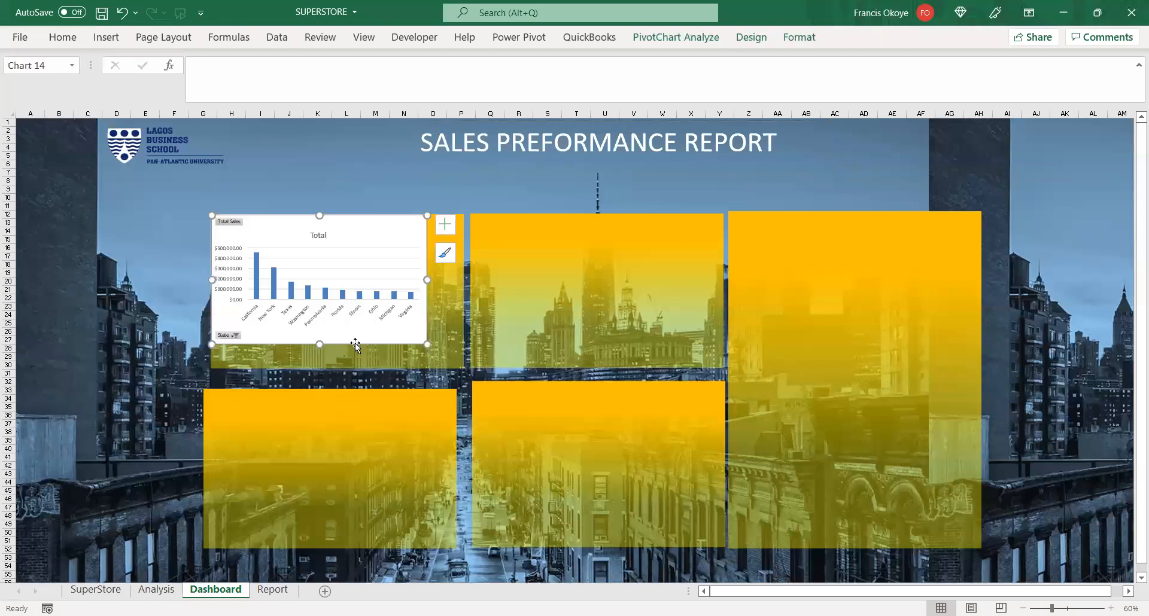
pyautogui.moveTo(353, 342); pyautogui.dragTo(361, 367)
pyautogui.moveTo(429, 297); pyautogui.dragTo(465, 299)
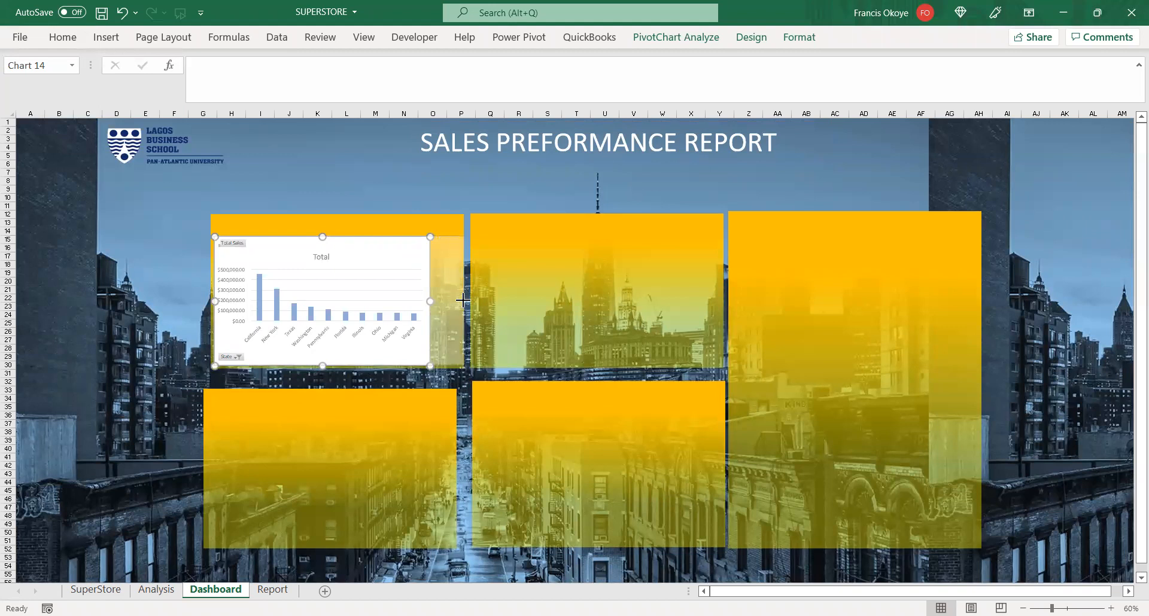
pyautogui.moveTo(340, 366); pyautogui.dragTo(340, 372)
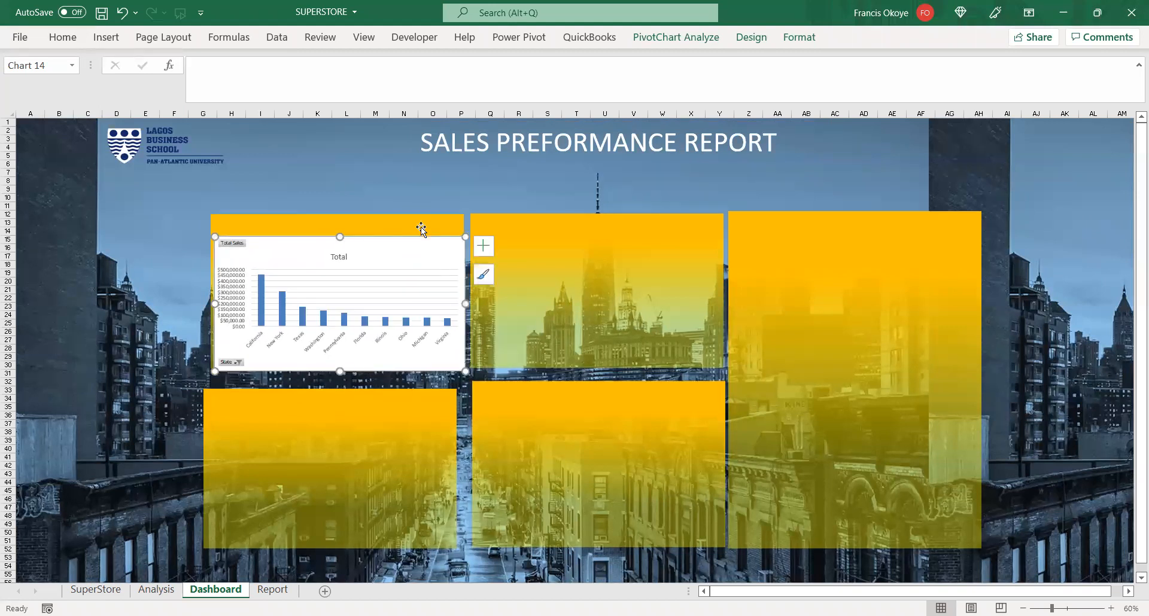
pyautogui.moveTo(416, 236); pyautogui.dragTo(413, 230)
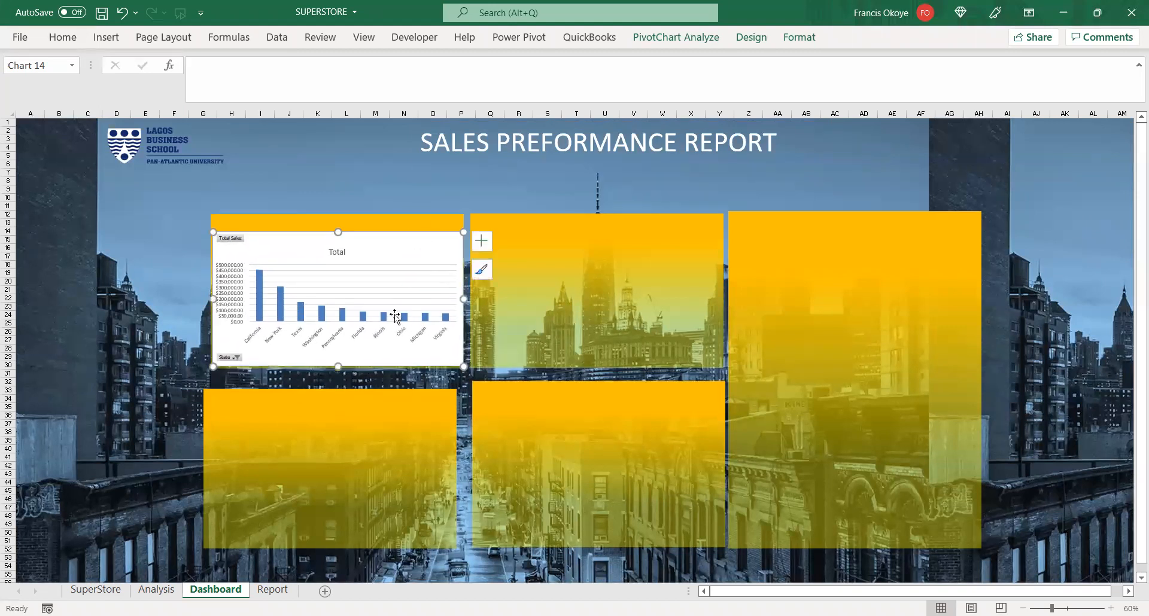
# - Remove the title from the sales-by-state chart and hide all of its field buttons
pyautogui.click(337, 252)
pyautogui.press('Delete')
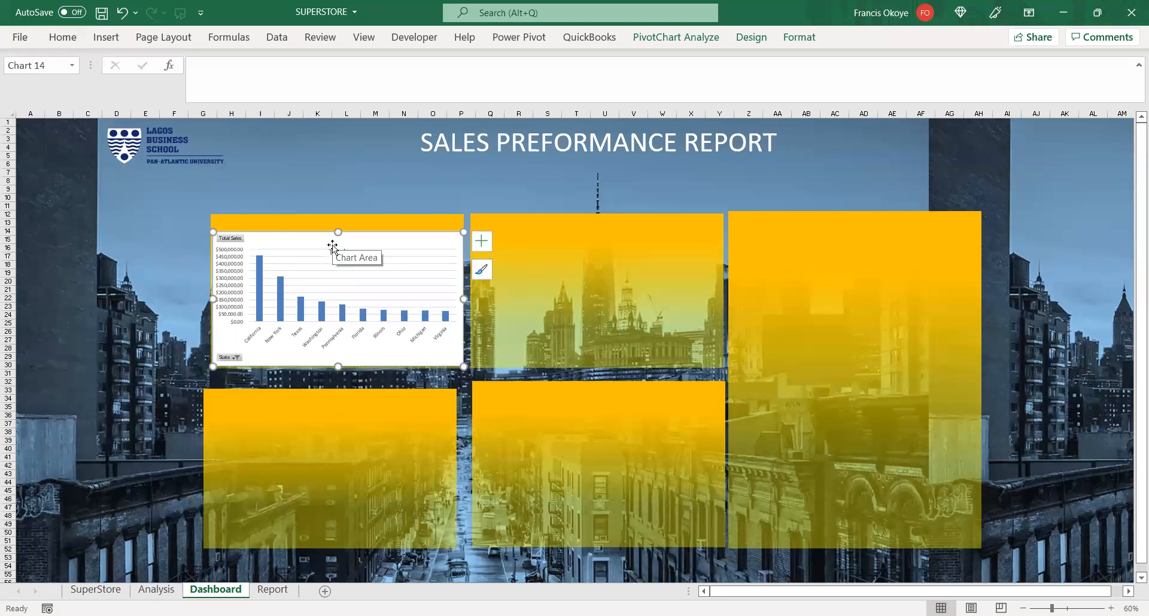
pyautogui.rightClick(228, 239)
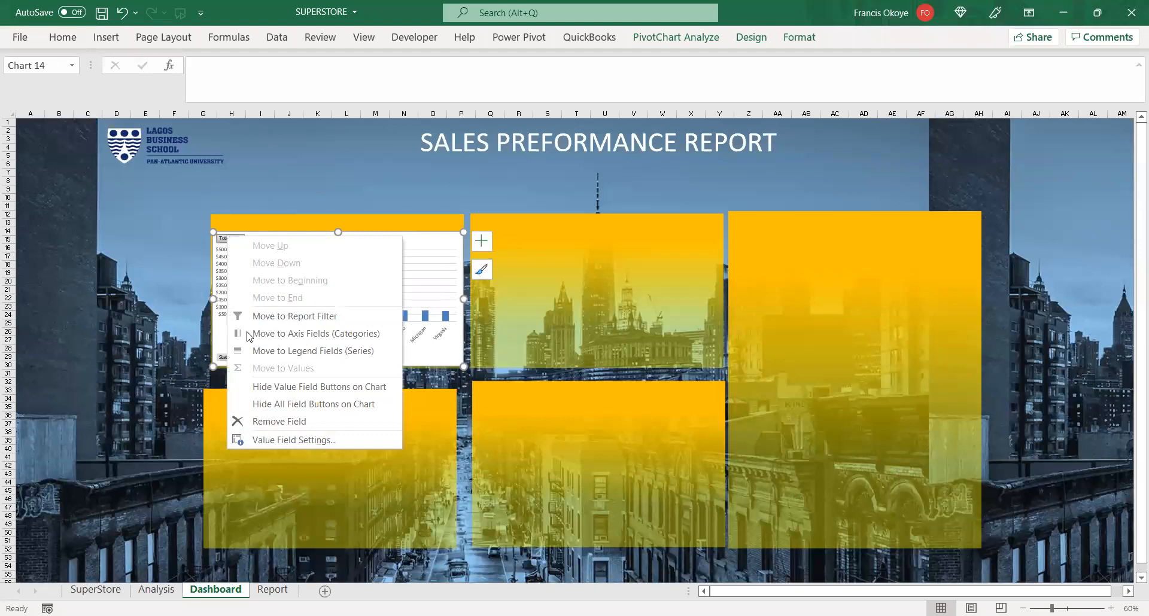
pyautogui.click(293, 404)
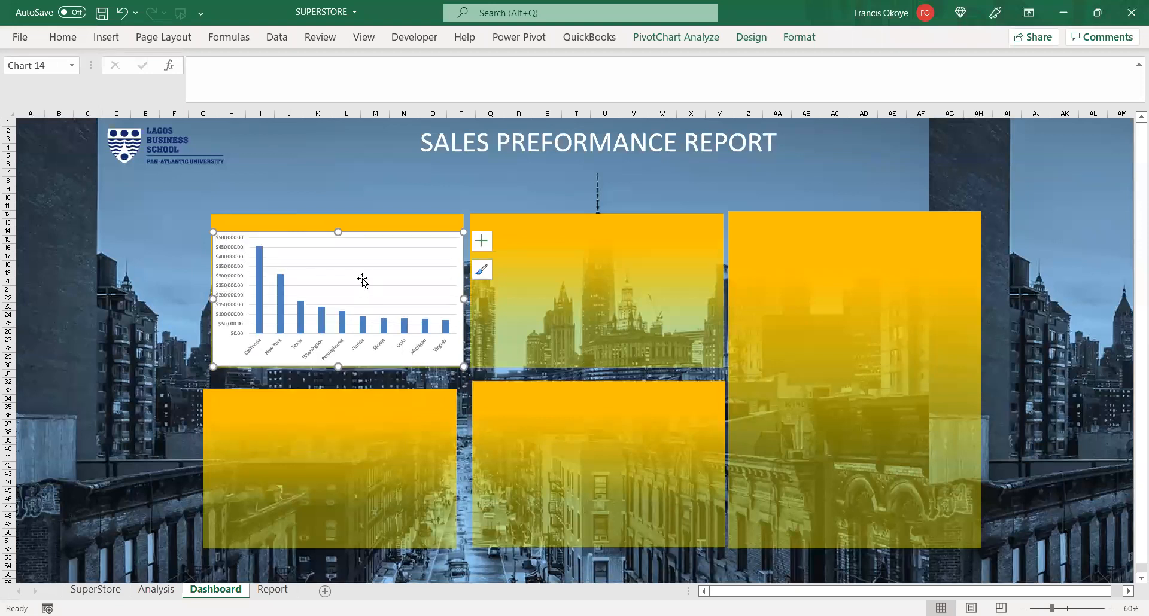
# - Apply the dark gradient chart style and the colorful palette that starts with red to the sales-by-state chart
pyautogui.click(369, 261)
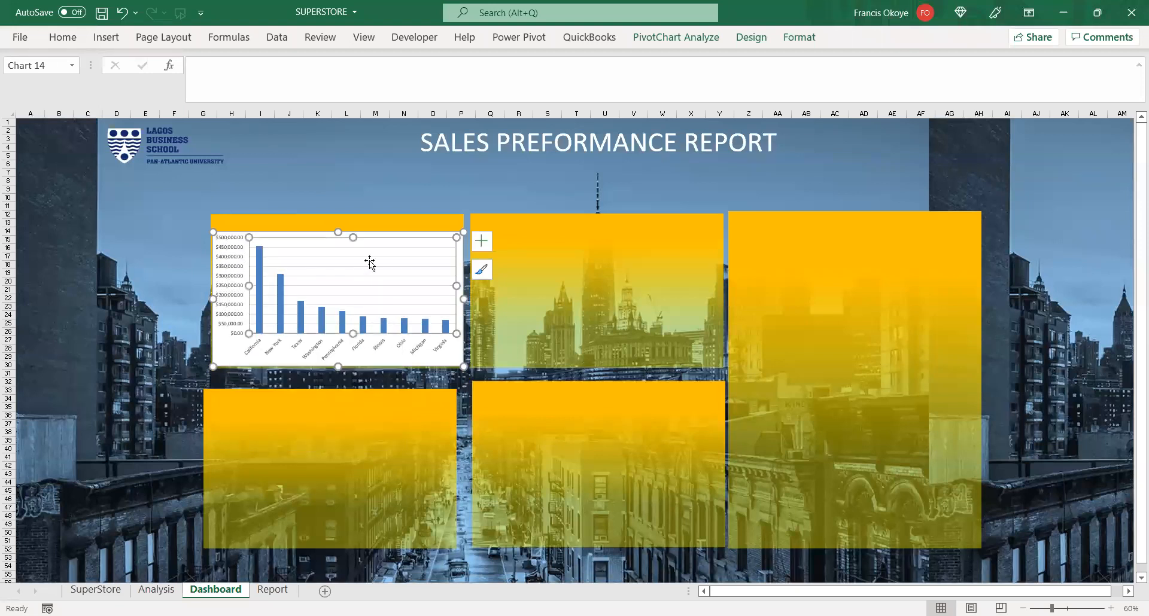
pyautogui.click(749, 37)
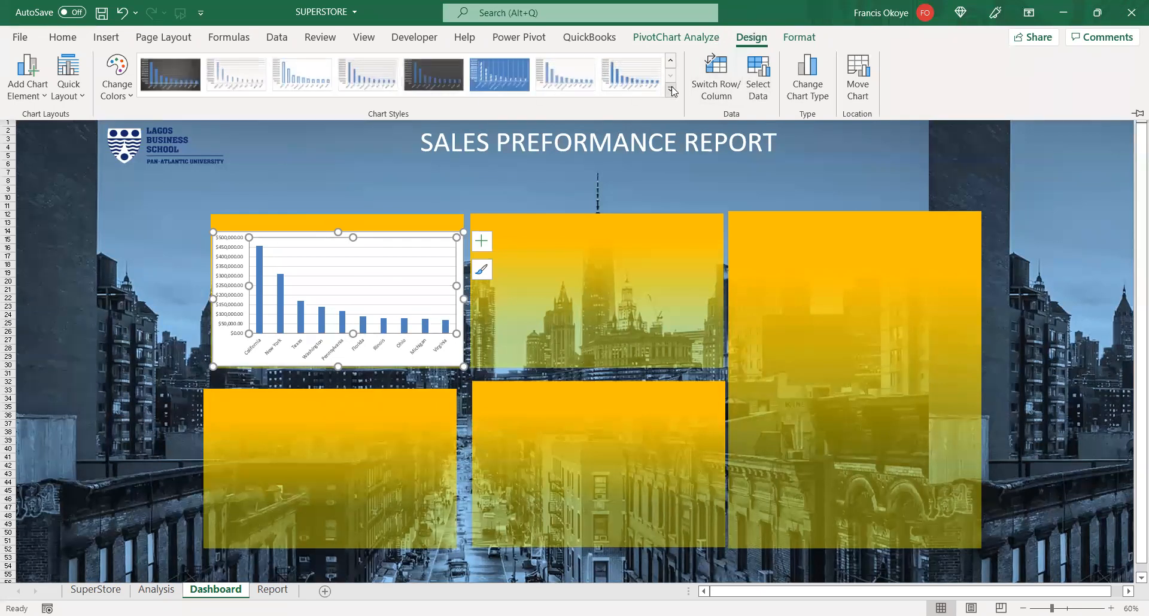
pyautogui.click(671, 90)
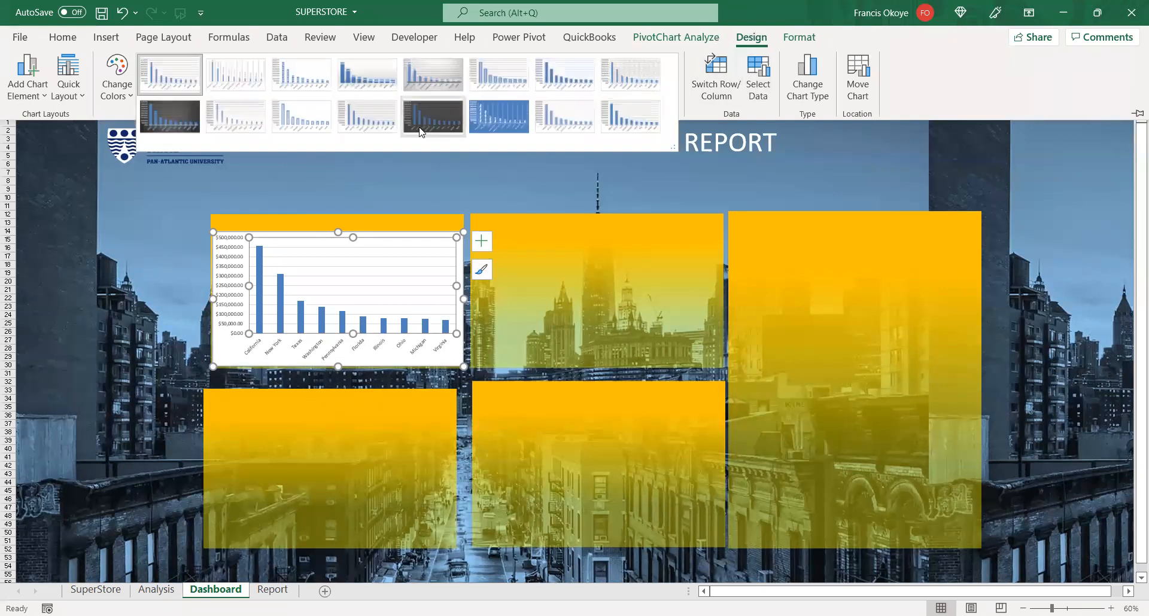
pyautogui.click(165, 117)
pyautogui.click(117, 84)
pyautogui.moveTo(253, 199); pyautogui.dragTo(240, 154)
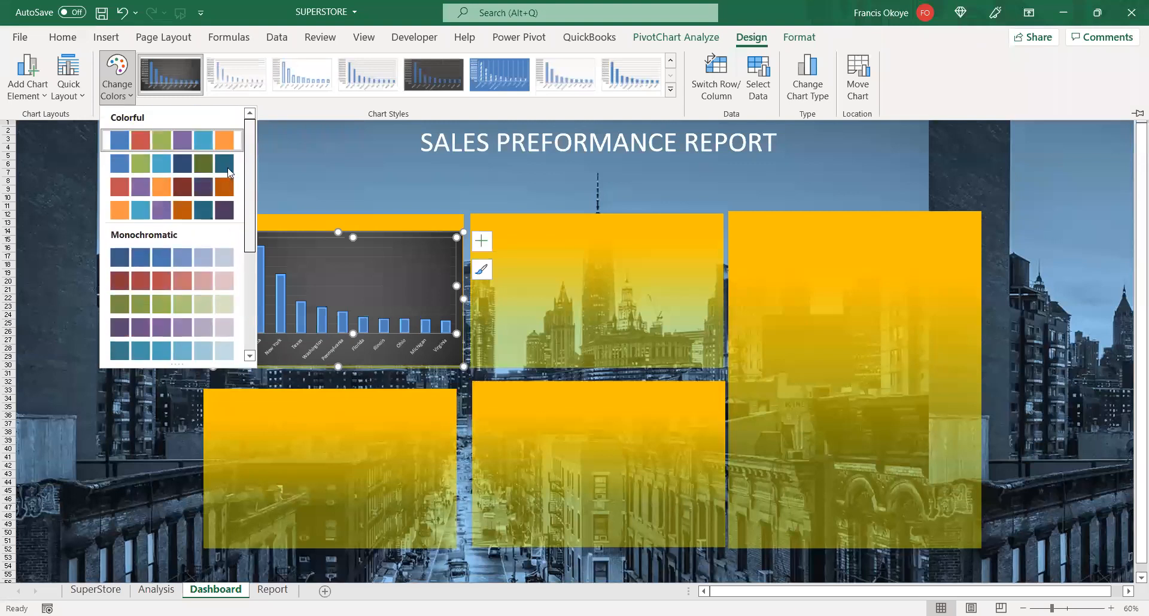
pyautogui.click(174, 185)
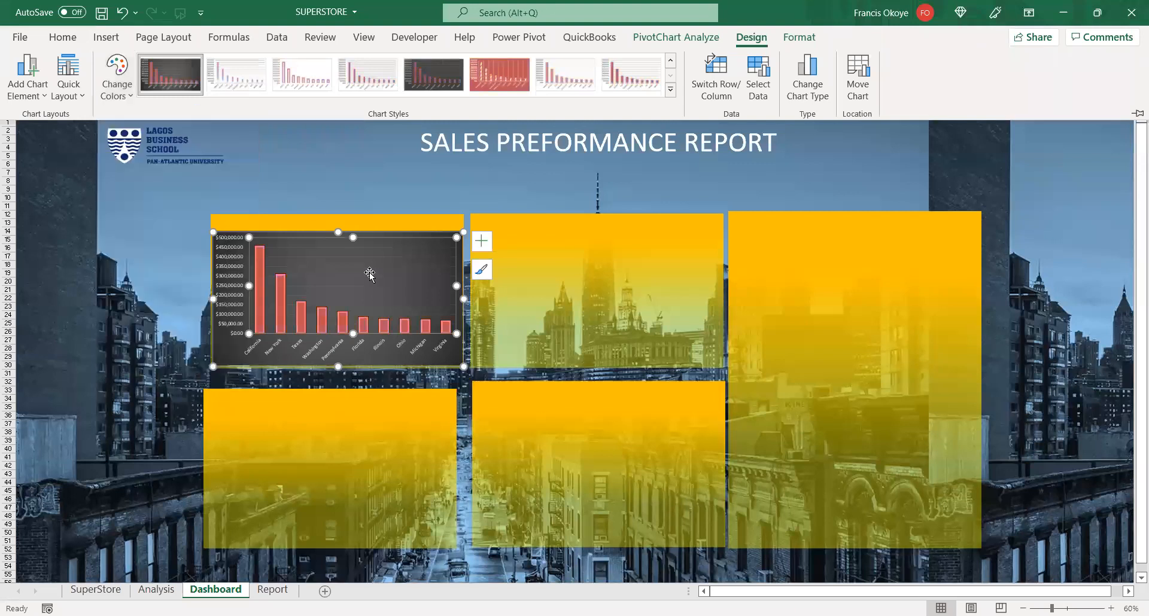
# - Undo the red palette on the sales-by-state chart and preview other colorful and monochromatic palettes
pyautogui.click(369, 244)
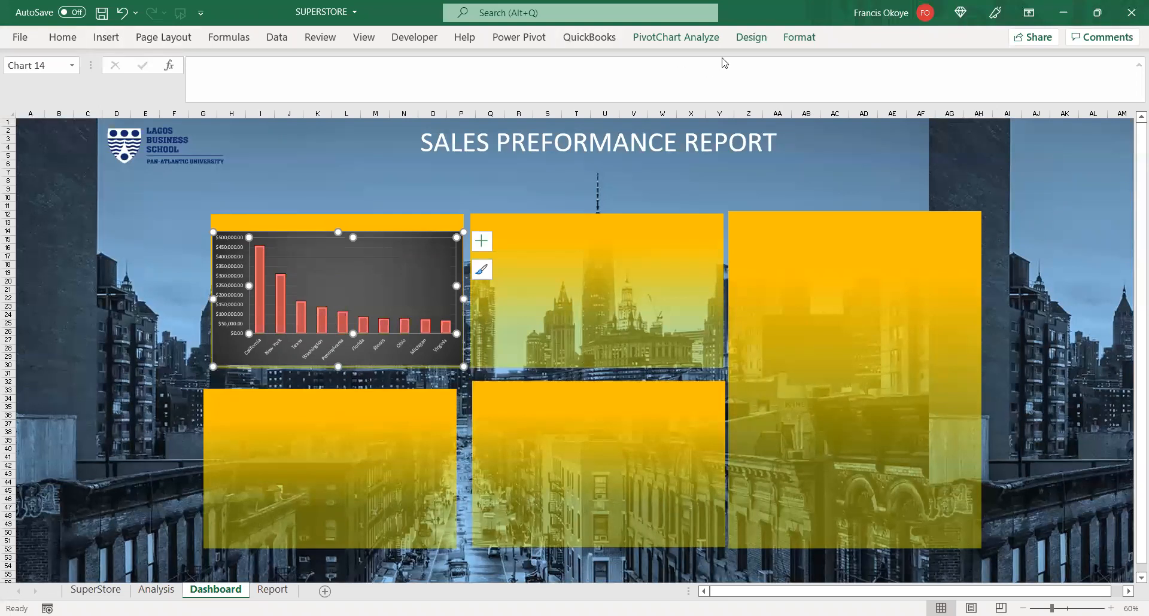
pyautogui.click(751, 37)
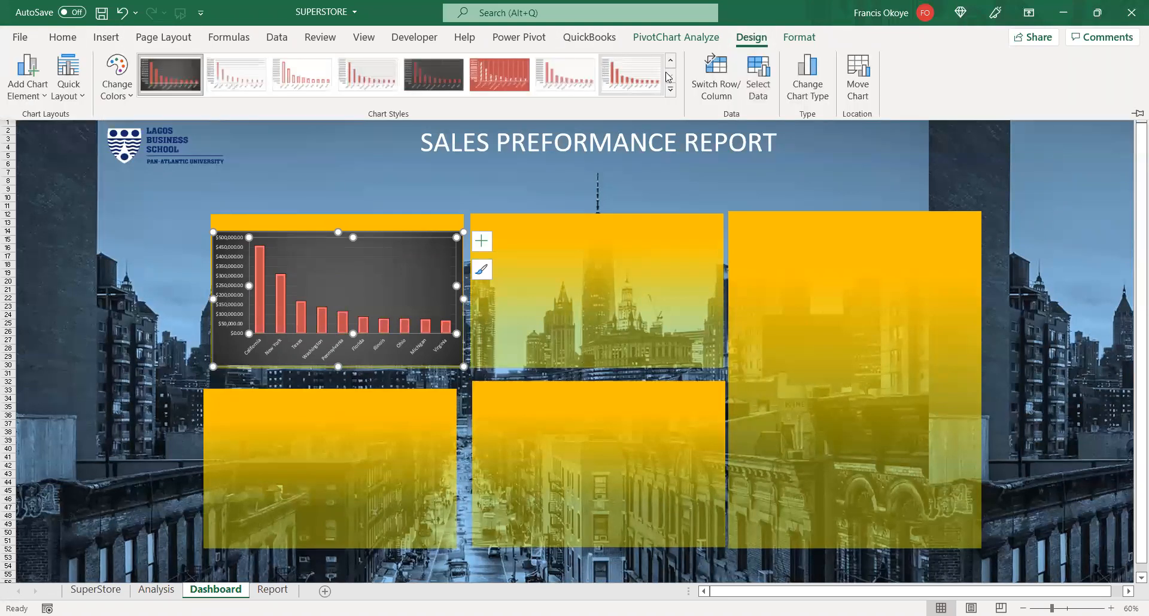
pyautogui.click(372, 258)
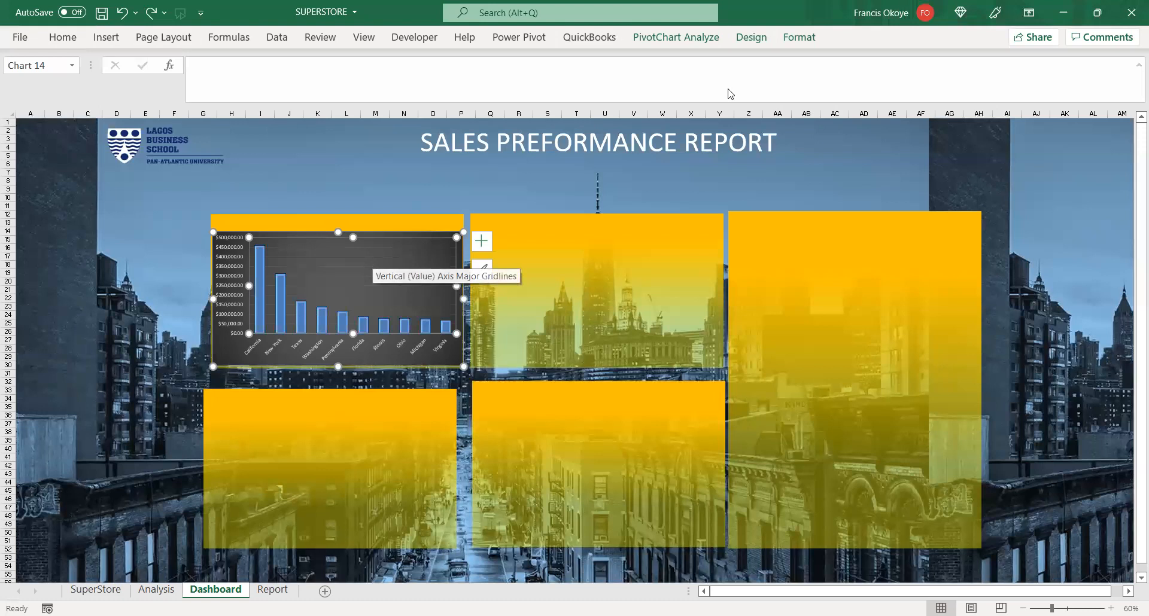
pyautogui.click(750, 39)
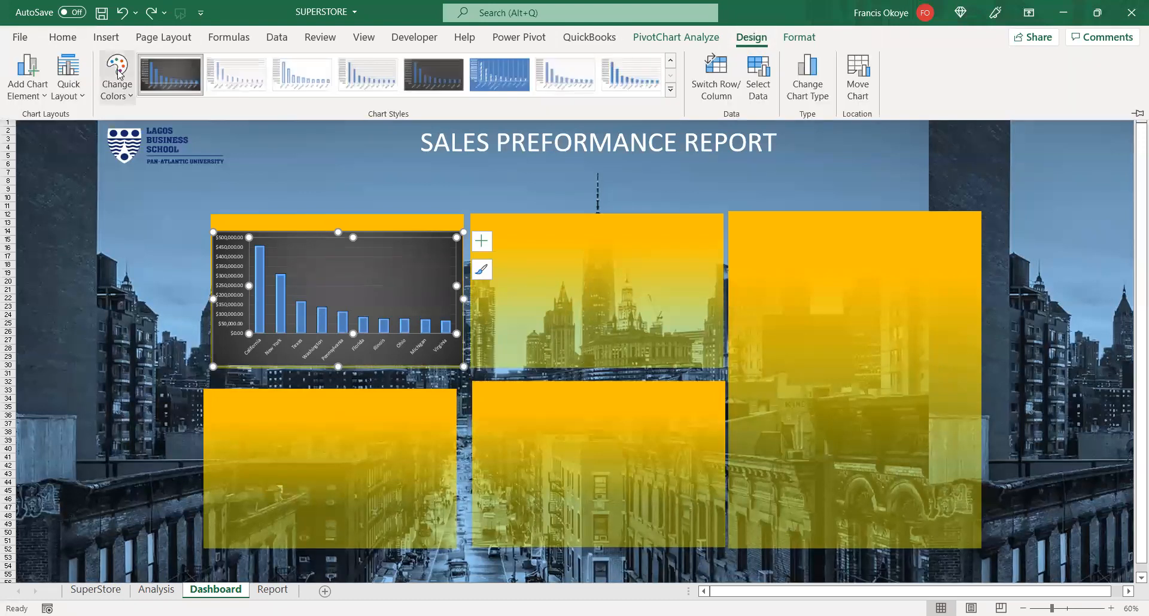
pyautogui.click(132, 99)
pyautogui.click(135, 103)
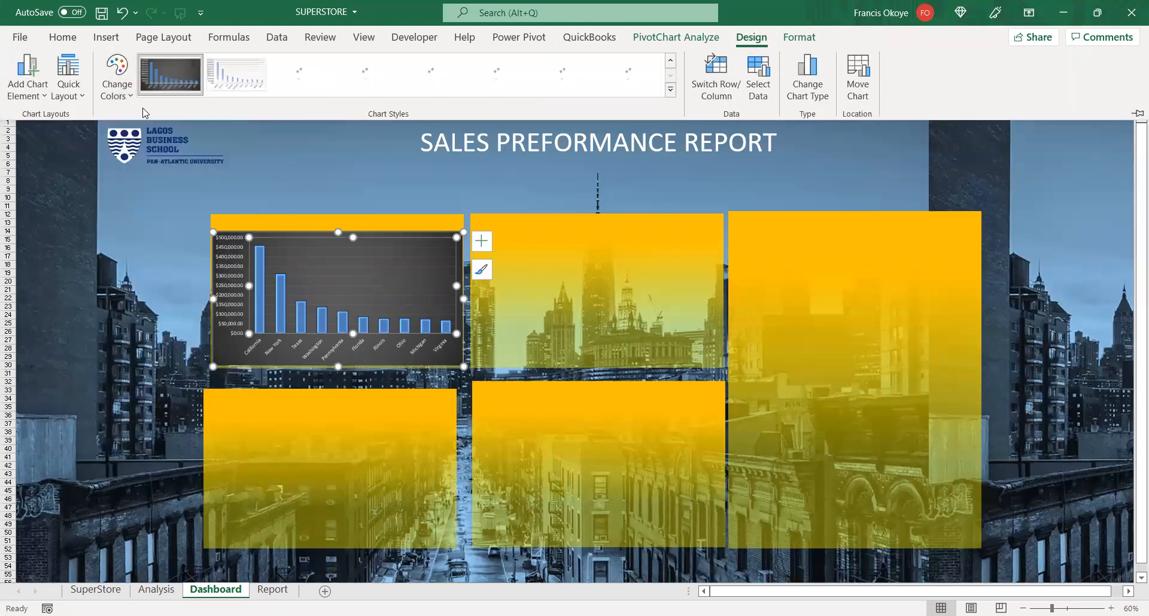
pyautogui.moveTo(249, 175); pyautogui.dragTo(248, 282)
pyautogui.scroll(6, 245, 212)
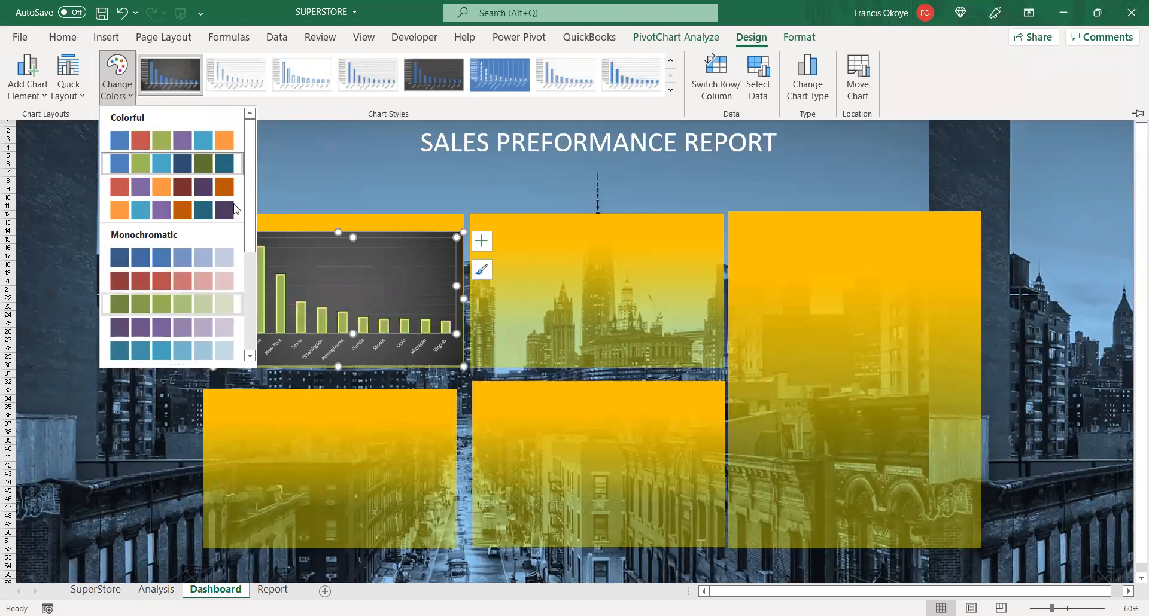
pyautogui.scroll(-4, 228, 294)
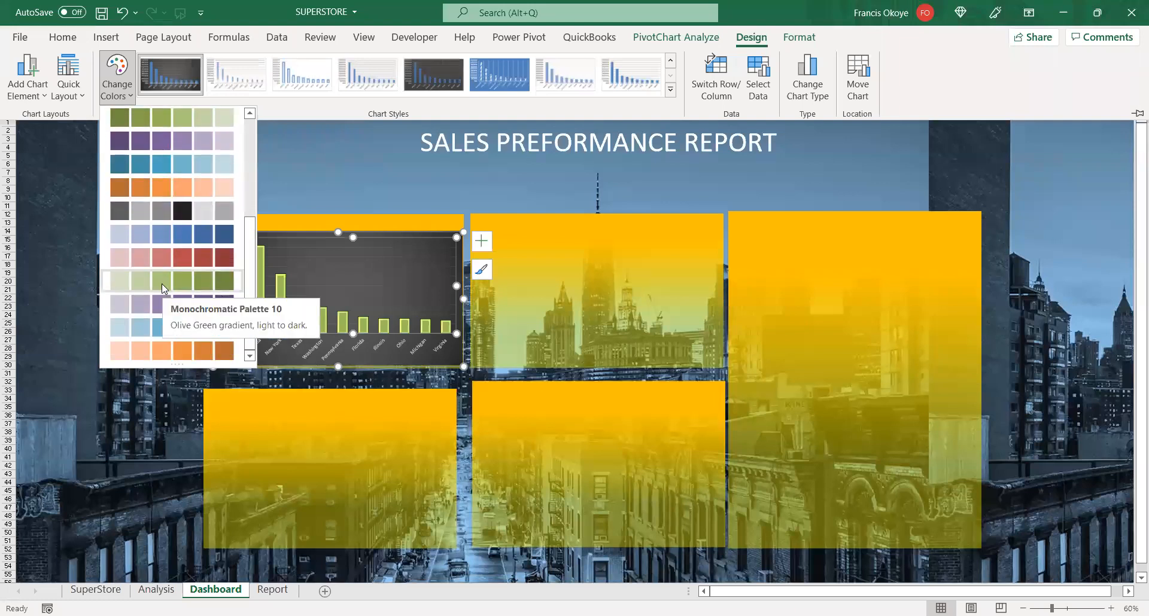
# - Apply the white chart style with outlined columns and the orange light-to-dark Monochromatic Palette 13 to the sales-by-state chart
pyautogui.click(642, 73)
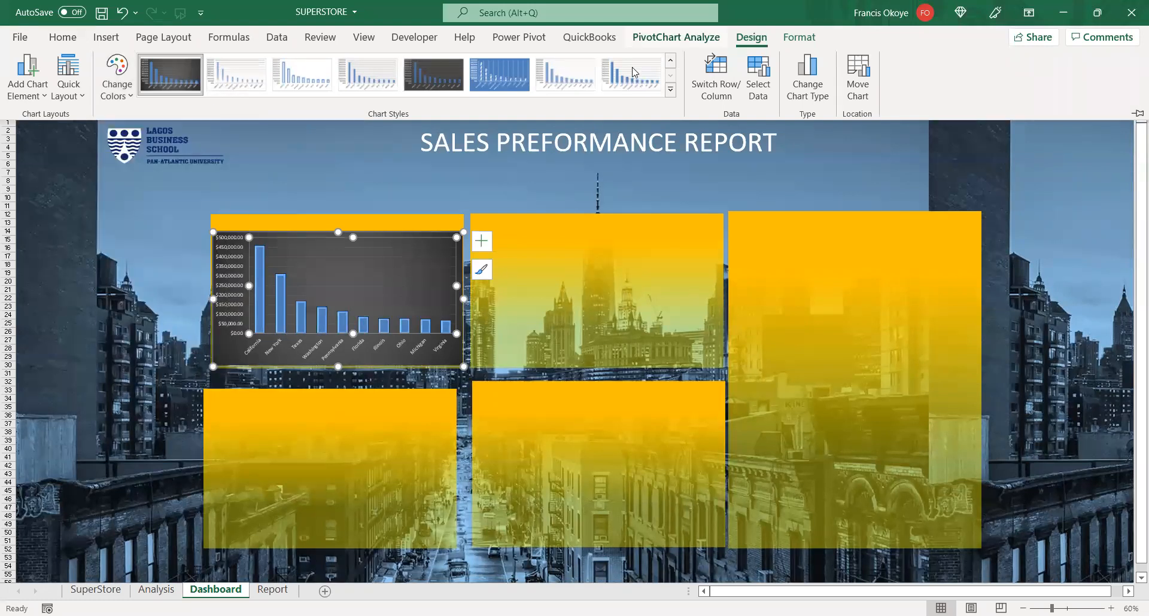
pyautogui.click(113, 76)
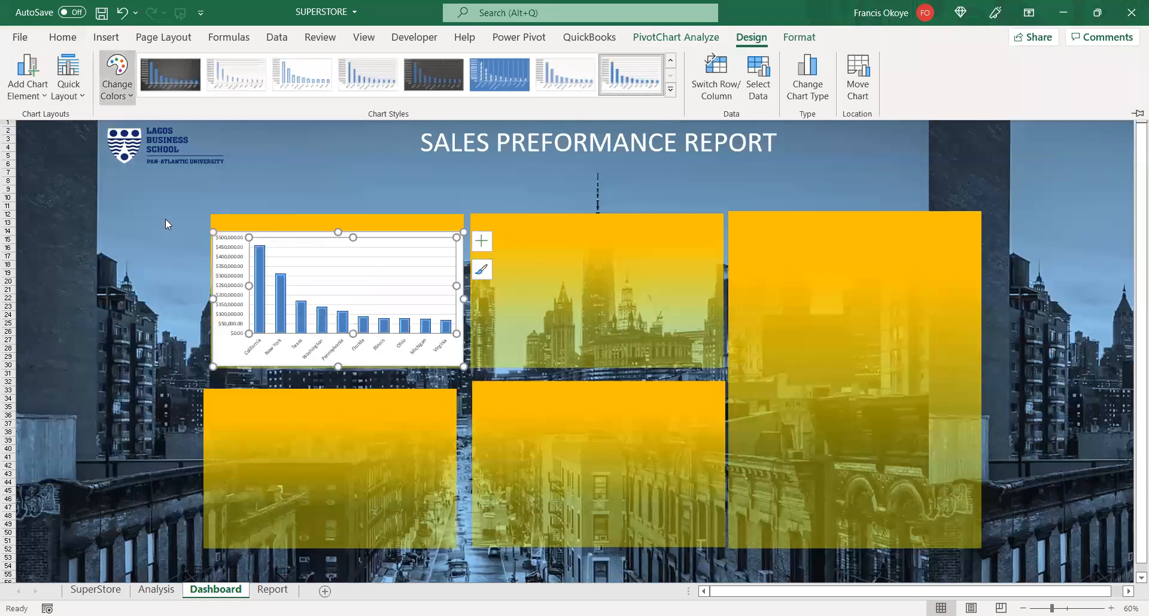
pyautogui.moveTo(251, 189); pyautogui.dragTo(227, 348)
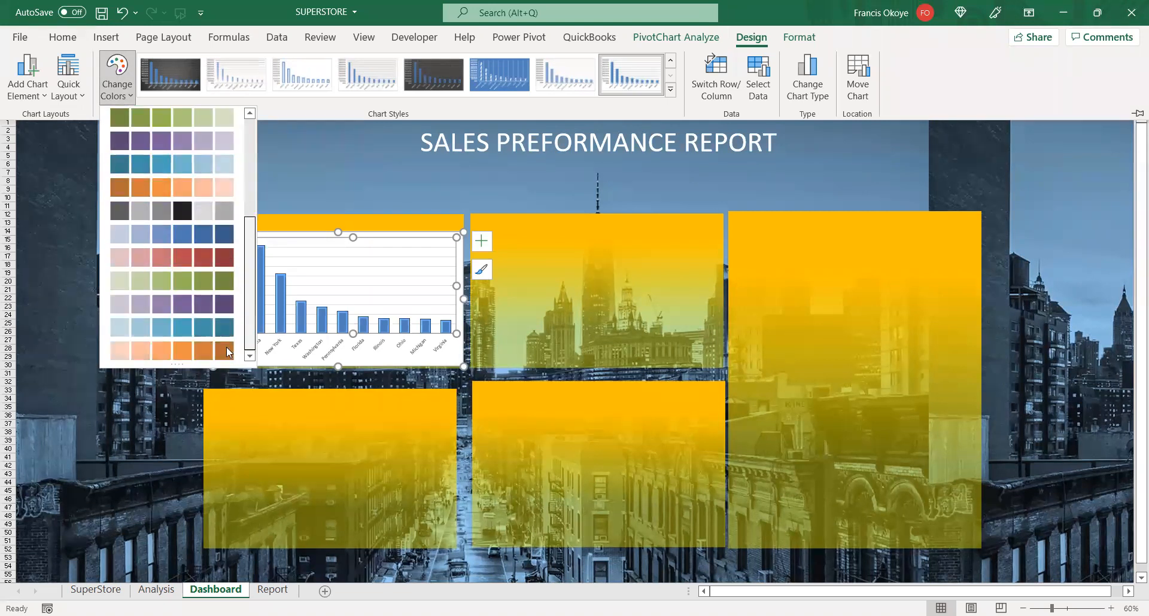
pyautogui.click(169, 354)
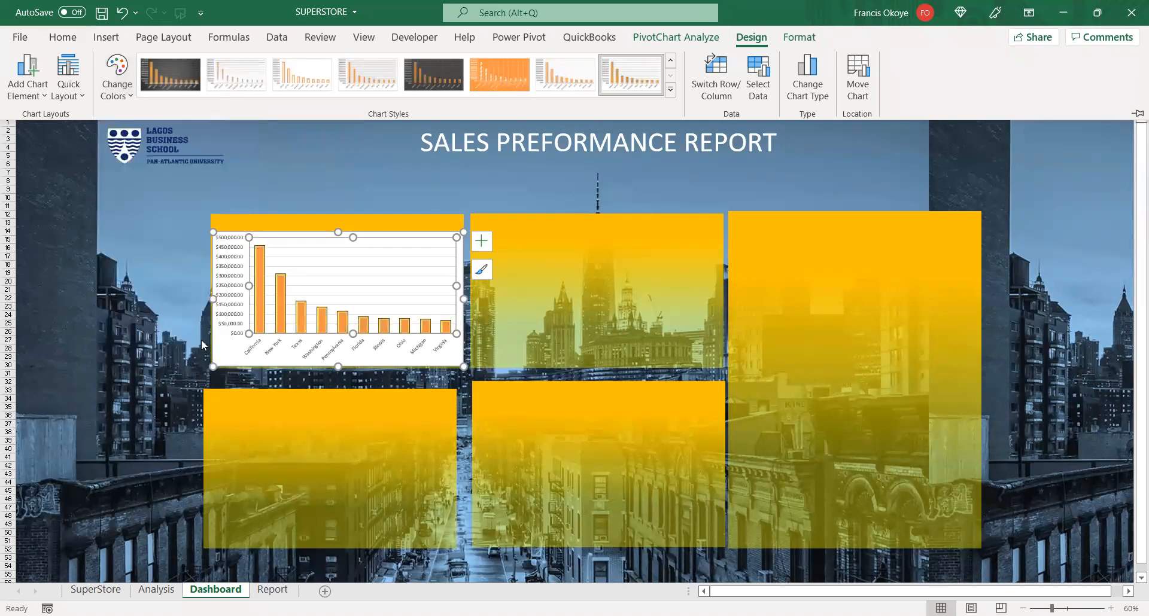
# - Recolor the sales-by-state chart with the monochromatic purple dark-to-light palette
pyautogui.click(372, 224)
pyautogui.click(372, 224)
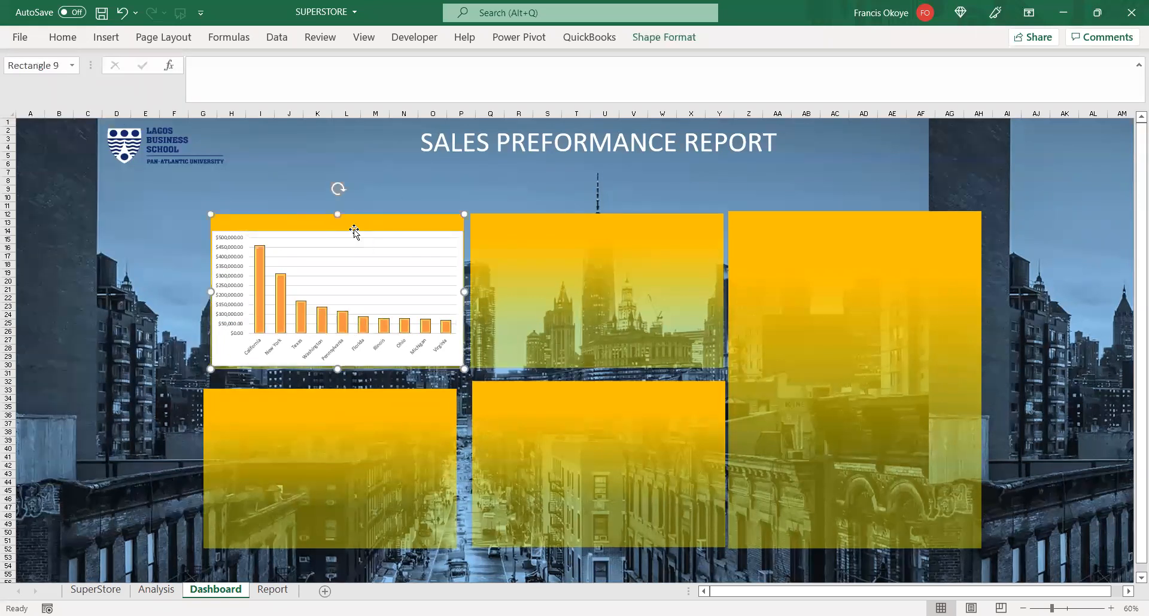
pyautogui.click(354, 232)
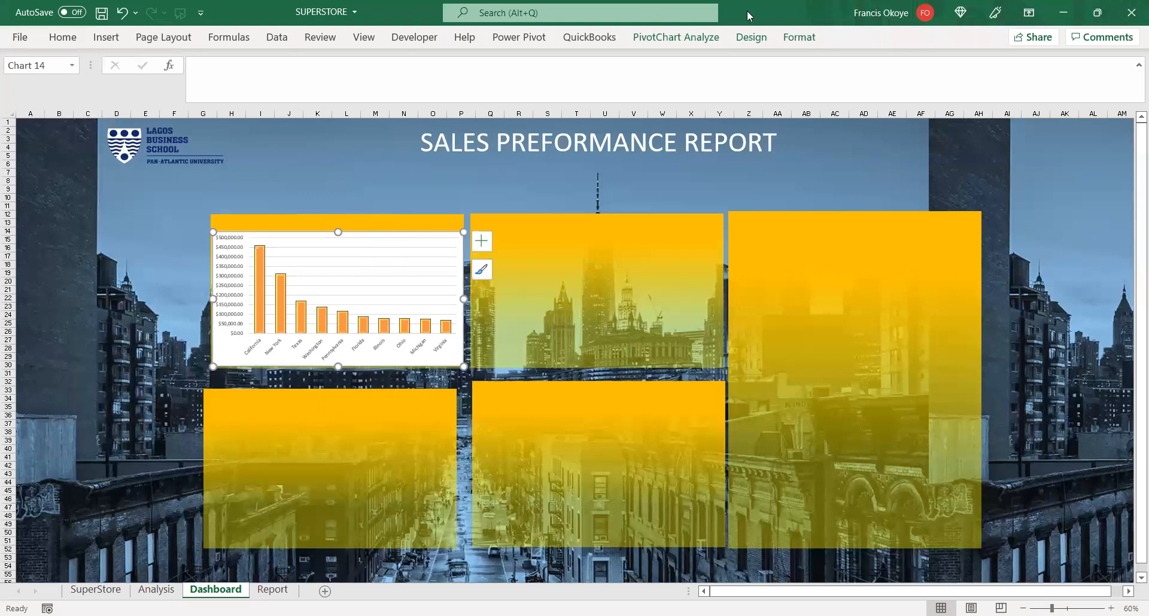
pyautogui.click(755, 39)
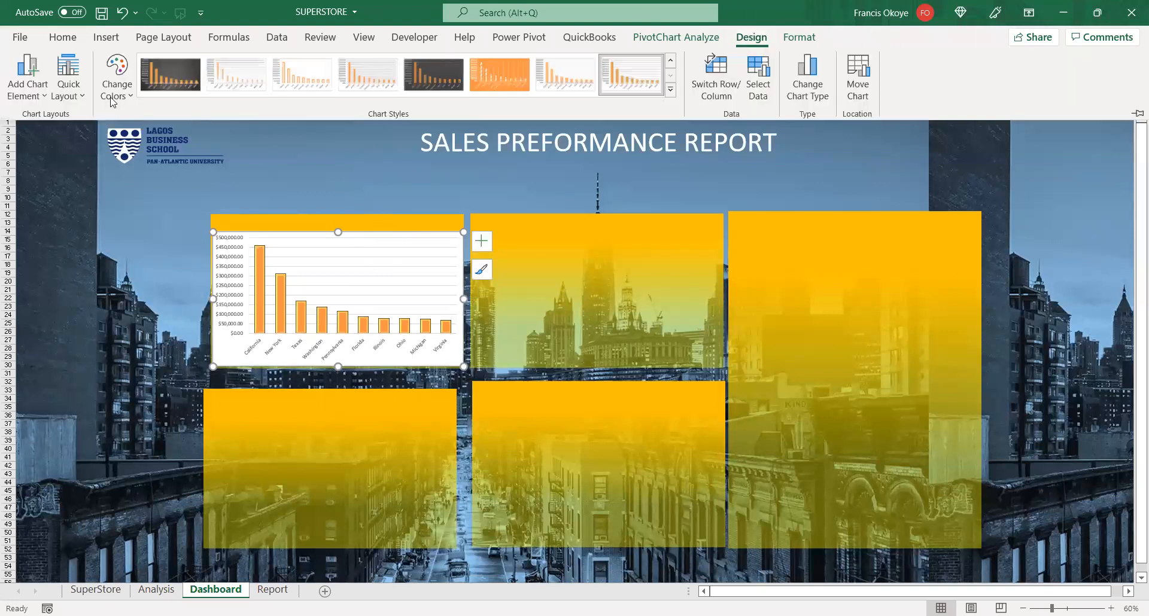
pyautogui.click(124, 91)
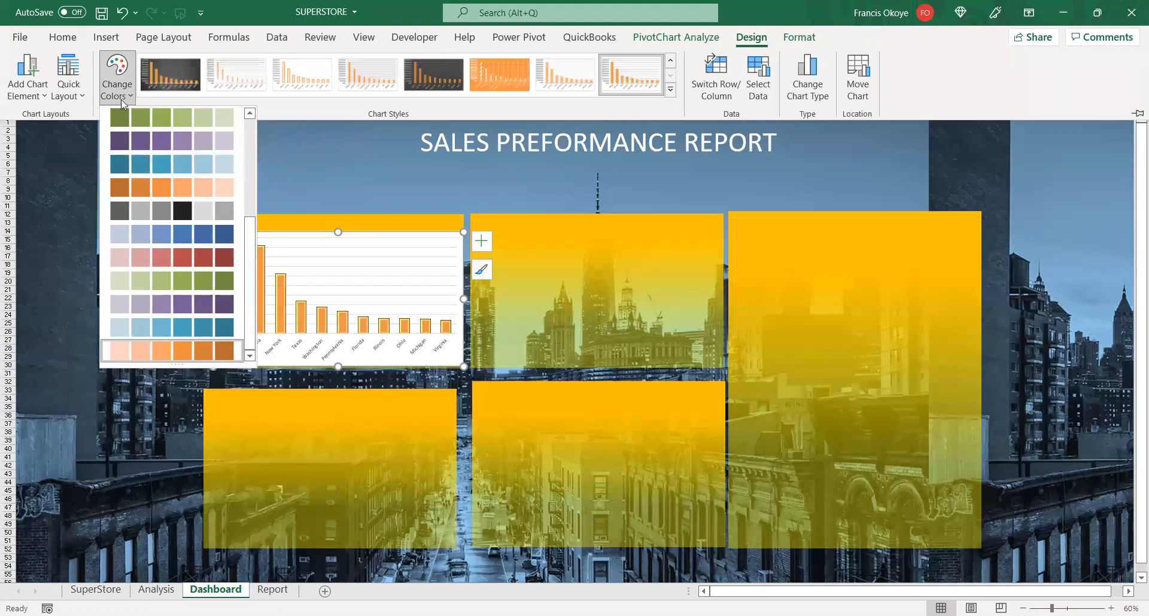
pyautogui.click(163, 139)
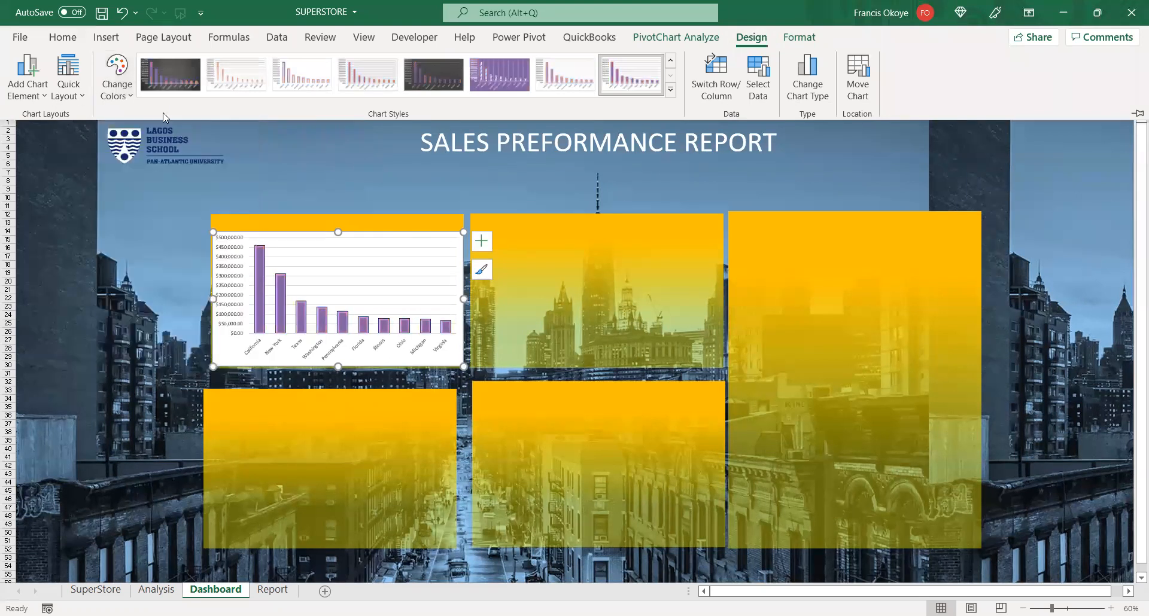
# - Set the sales-by-state chart's colors to Monochromatic Palette 13, the orange gradient from light to dark
pyautogui.click(116, 78)
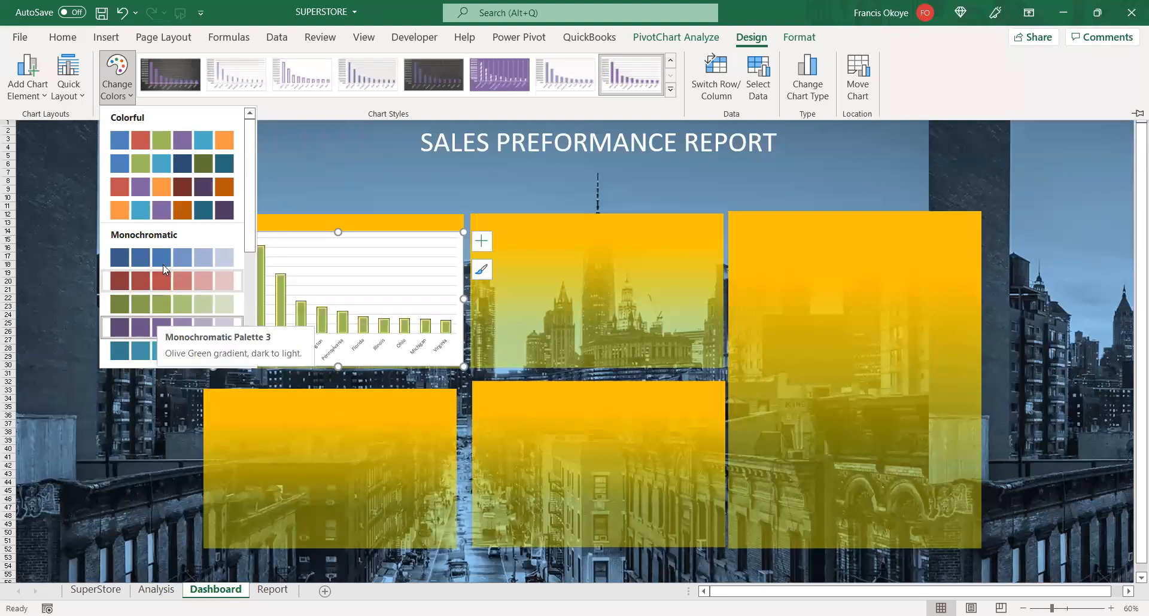
pyautogui.scroll(-1, 197, 177)
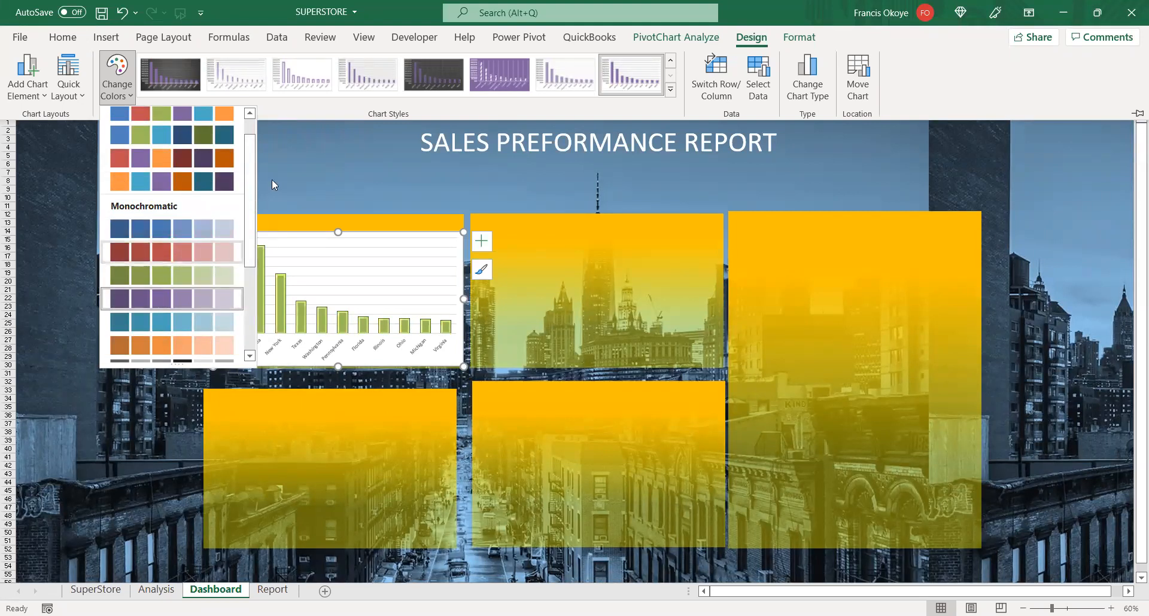
pyautogui.scroll(-3, 181, 284)
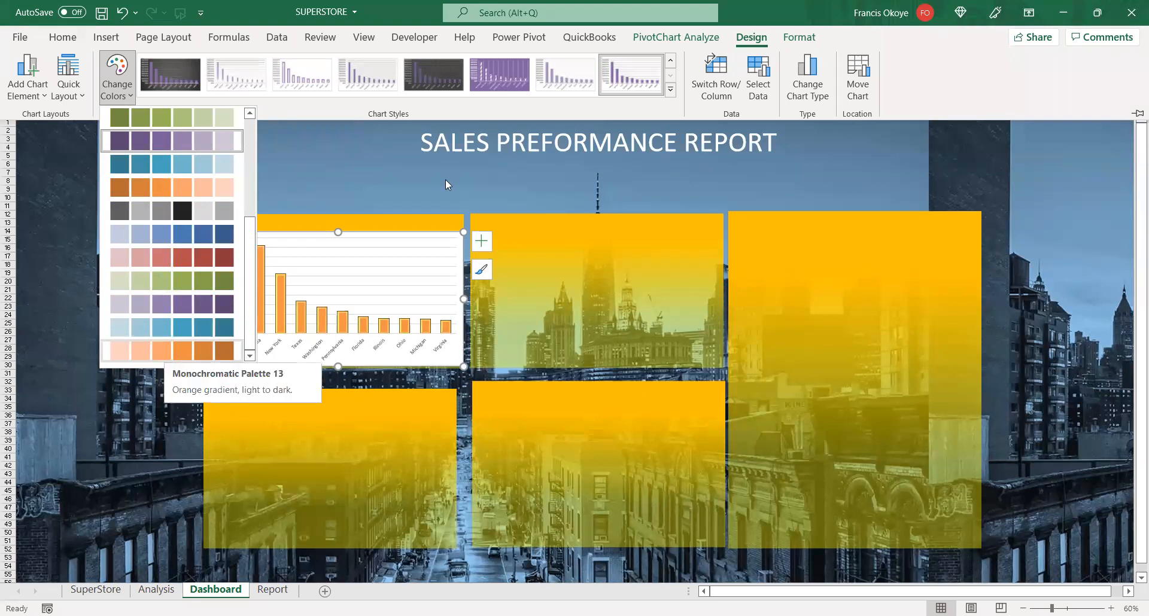
pyautogui.click(404, 226)
# - Delete the major horizontal gridlines from the sales-by-state chart and select its plot area
pyautogui.click(353, 266)
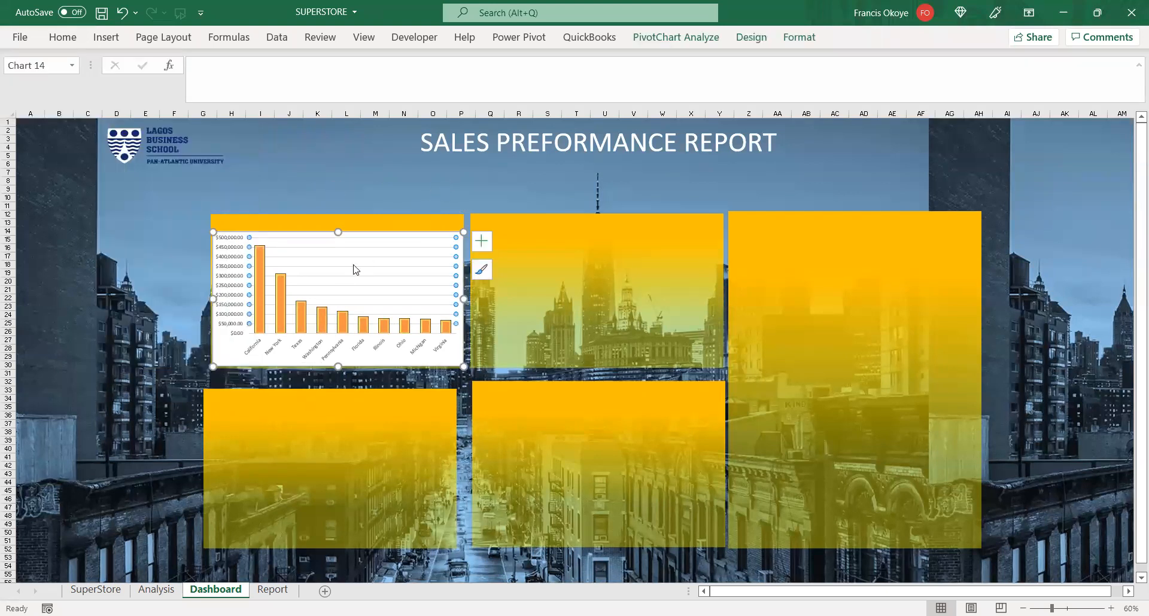
pyautogui.press('Delete')
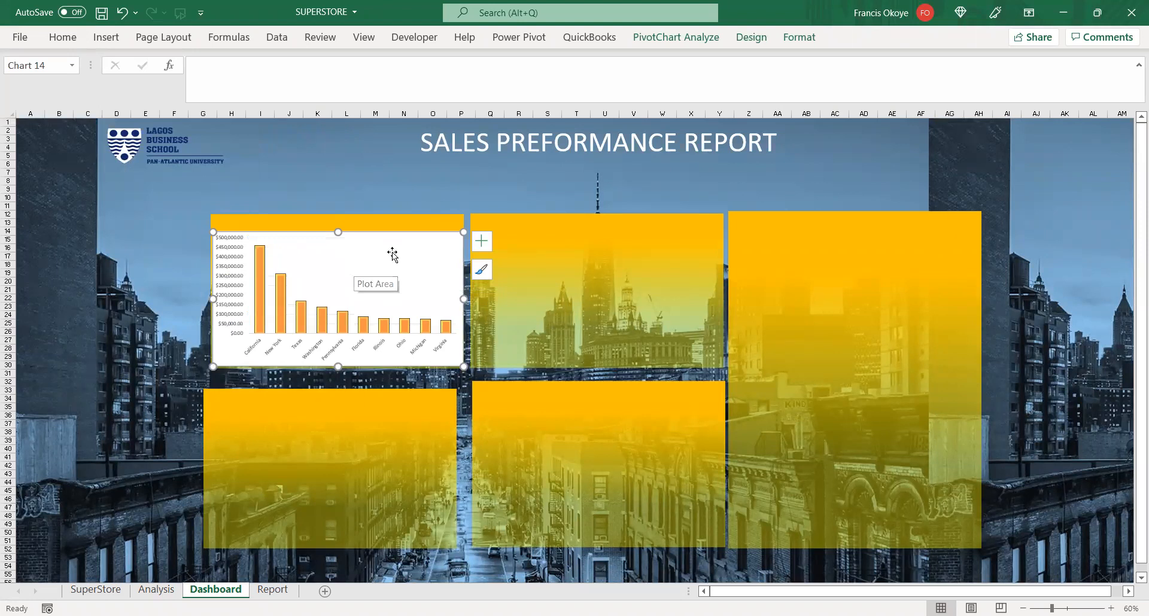
pyautogui.click(434, 190)
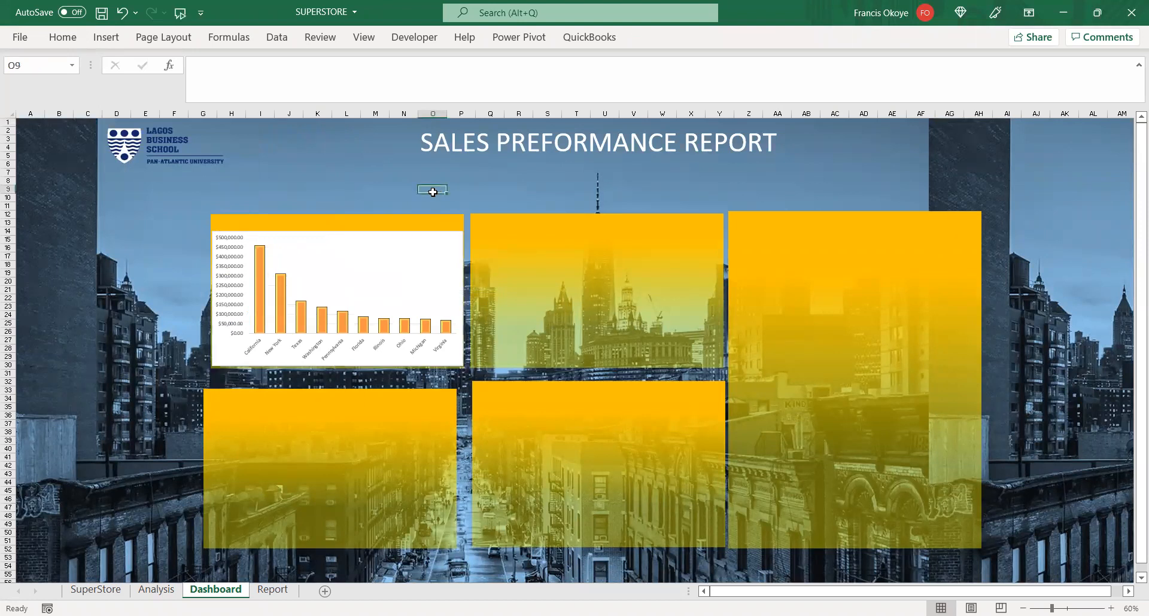
pyautogui.click(375, 239)
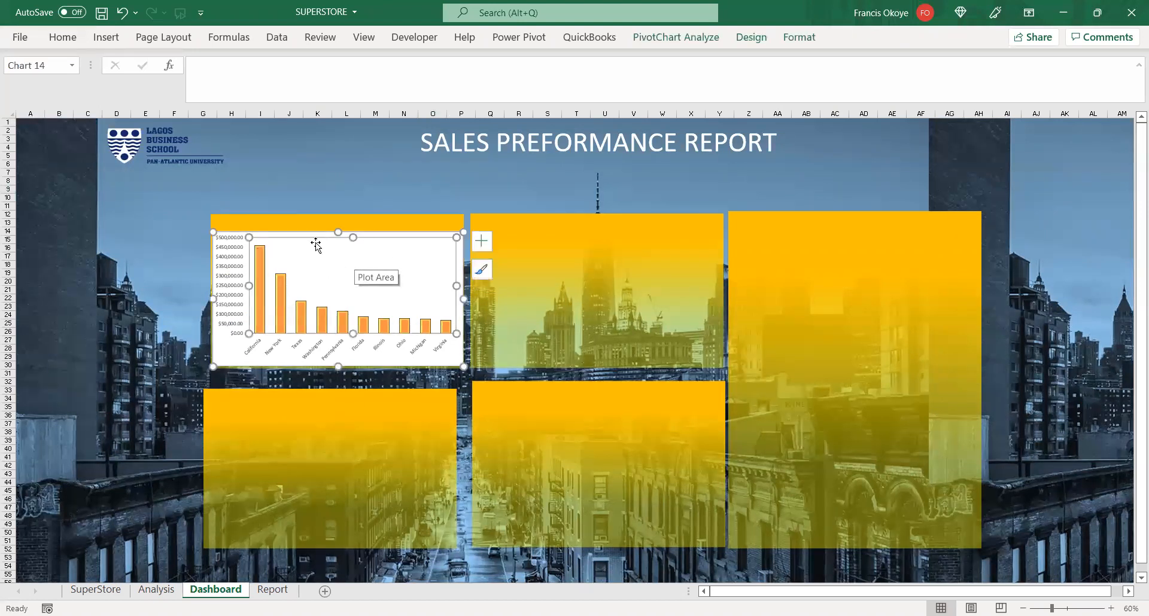
# - Set both the plot area and the chart area of the sales-by-state chart to no fill
pyautogui.doubleClick(376, 255)
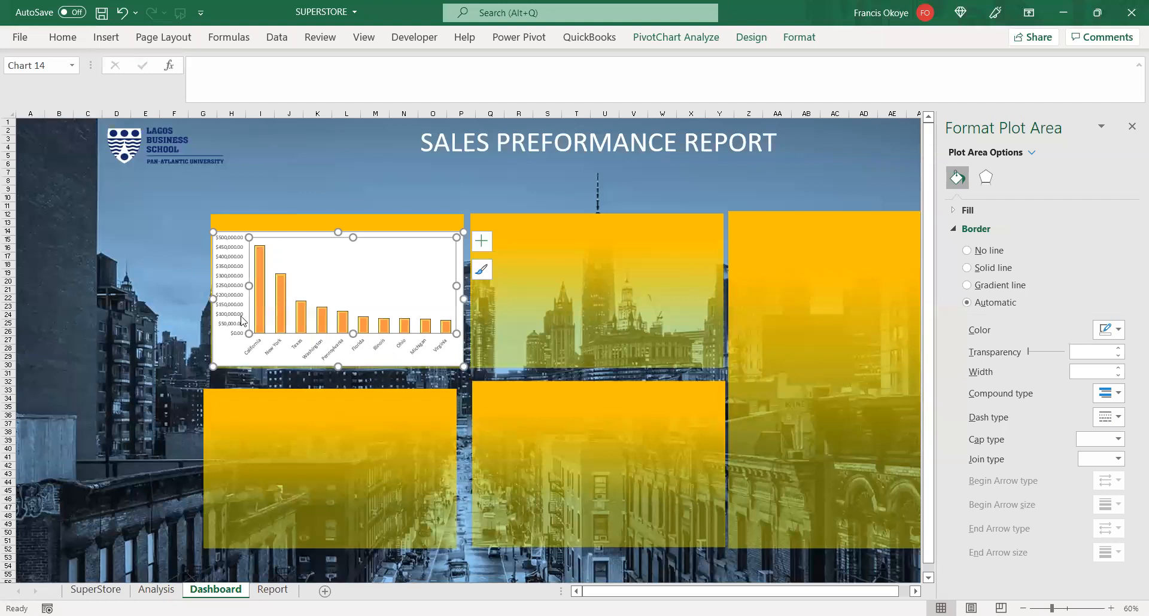
pyautogui.rightClick(391, 249)
pyautogui.click(424, 397)
pyautogui.click(963, 210)
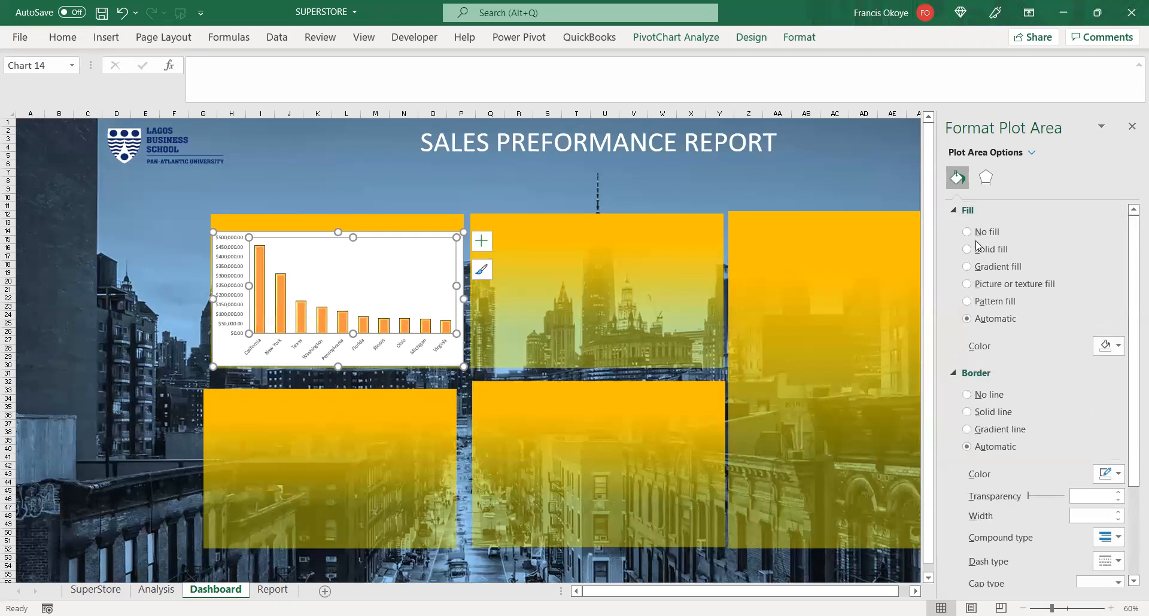
pyautogui.click(967, 233)
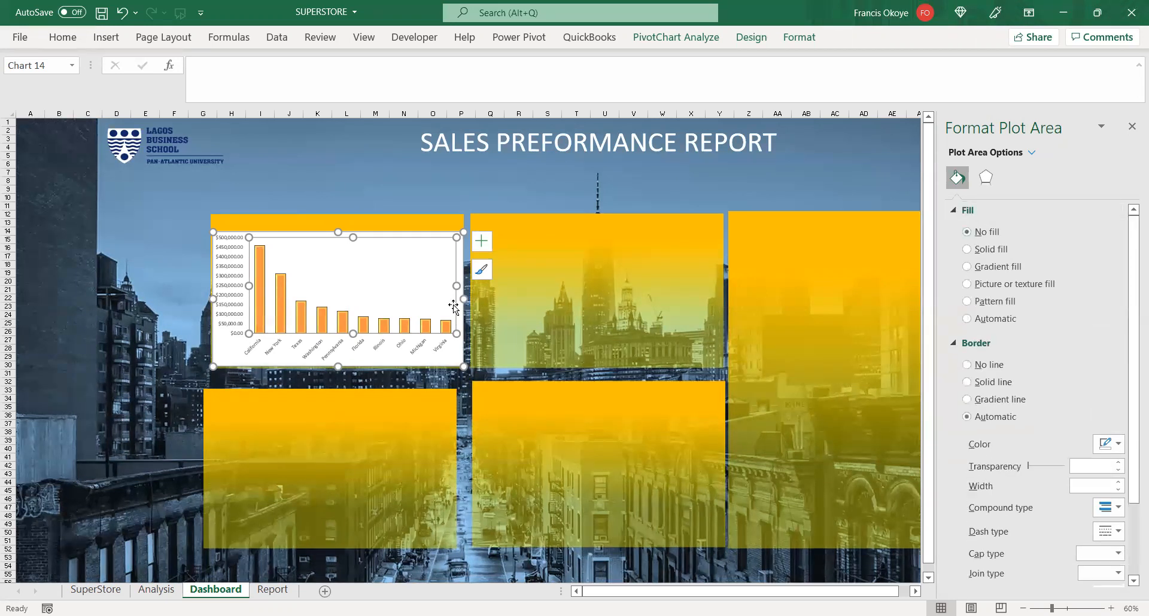
pyautogui.click(376, 242)
pyautogui.click(420, 223)
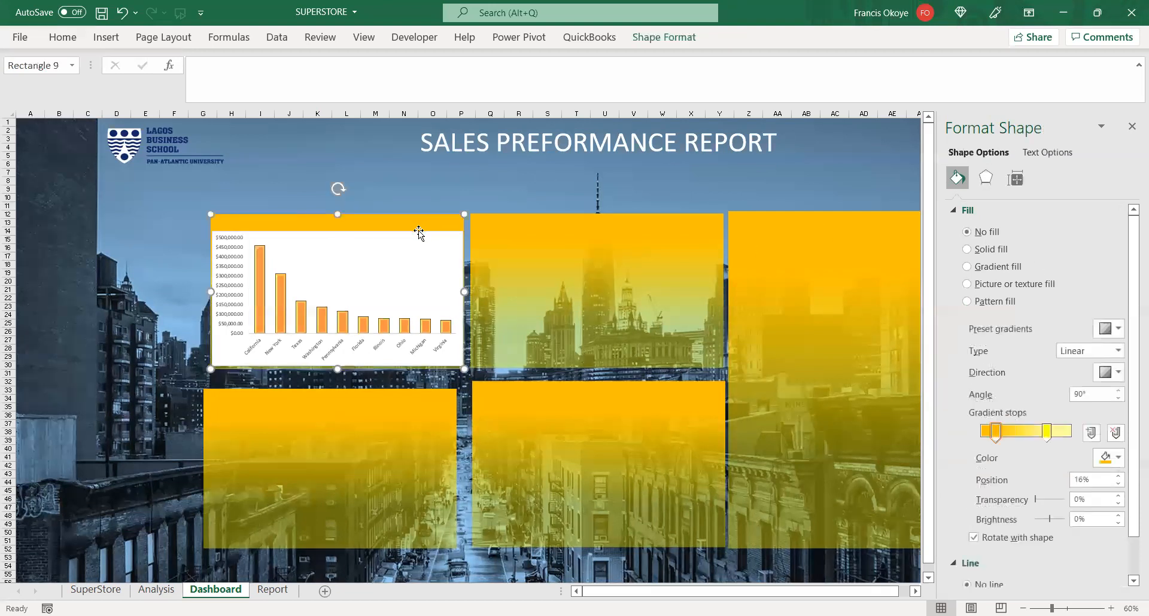
pyautogui.click(973, 231)
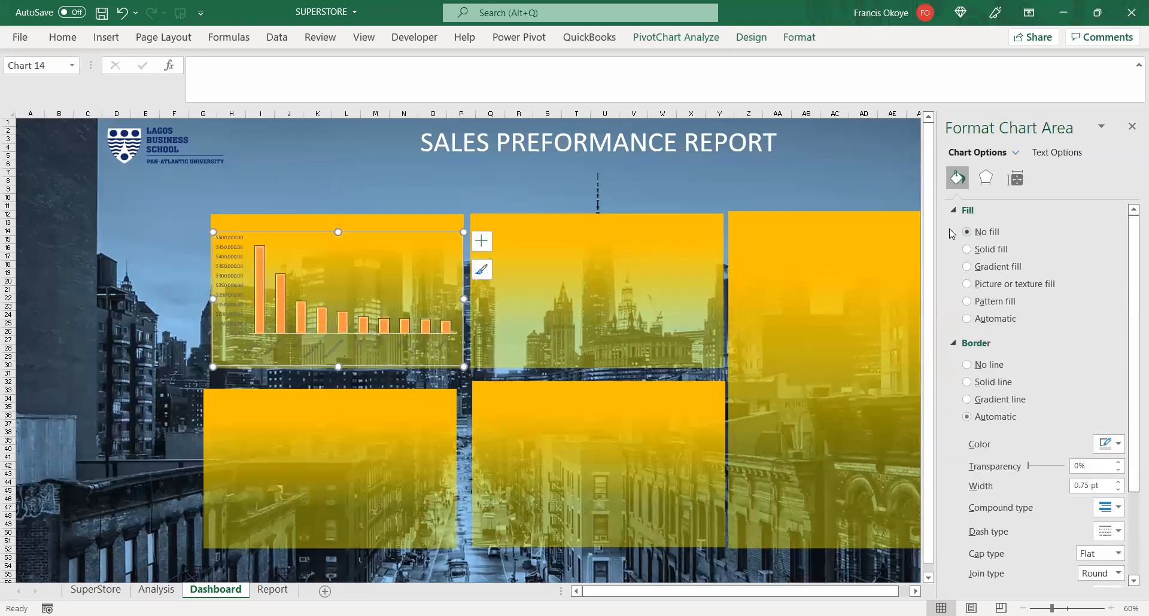
pyautogui.moveTo(385, 237); pyautogui.dragTo(390, 238)
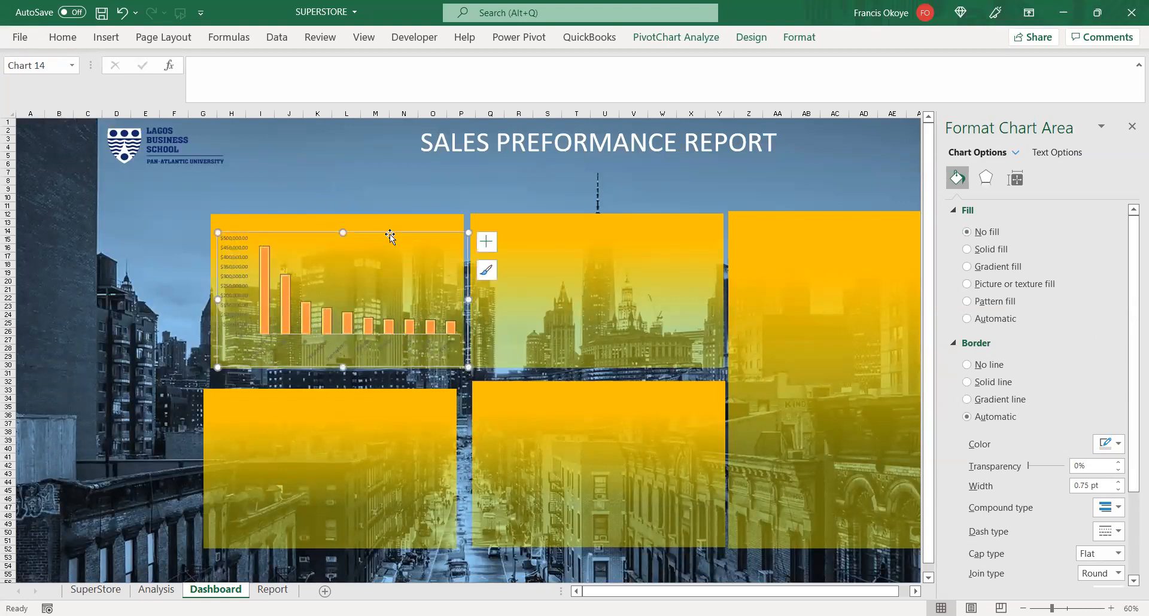
# - Try the dark-background chart style on the sales-by-state chart and undo it
pyautogui.click(262, 306)
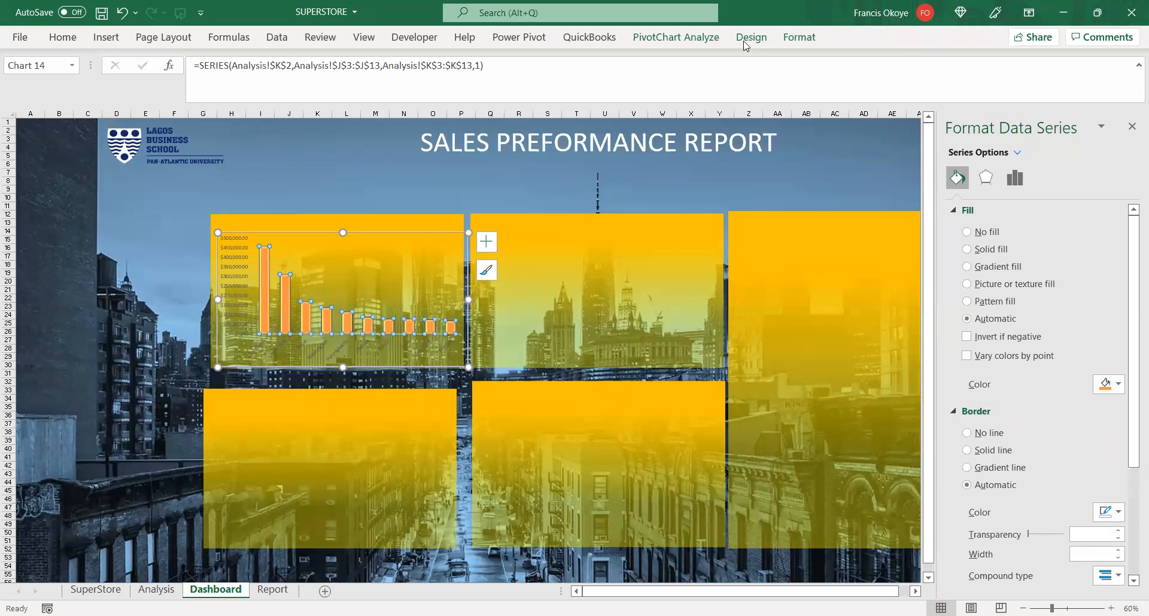
pyautogui.click(170, 75)
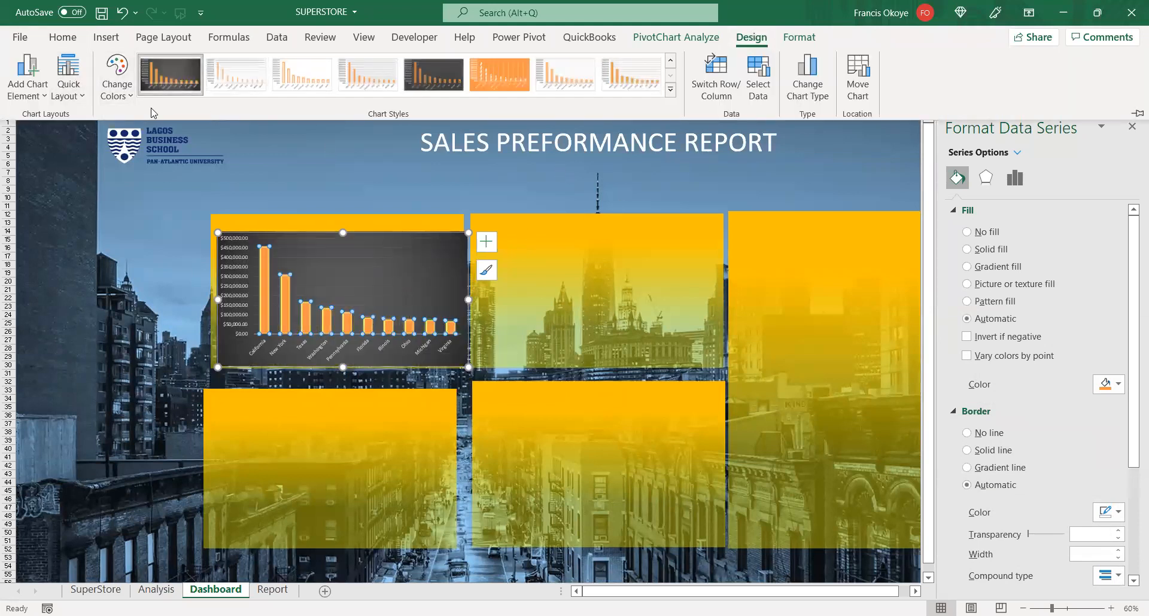
pyautogui.hotkey('ctrl', 'z')
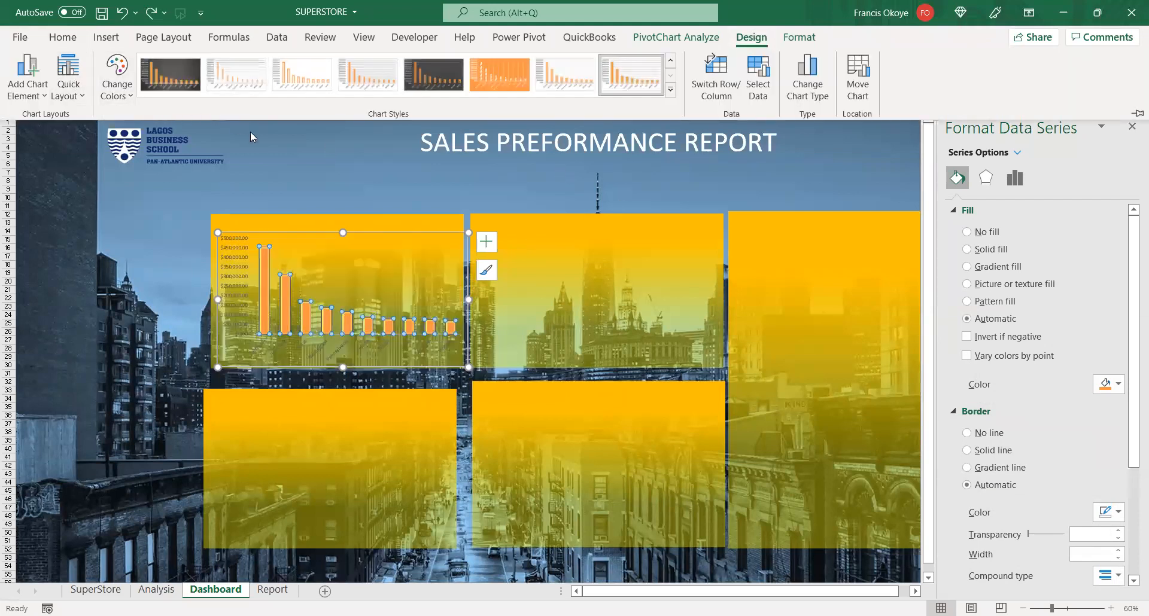
# - Recolor the sales-by-state columns with the gray Monochromatic Palette 7
pyautogui.click(117, 84)
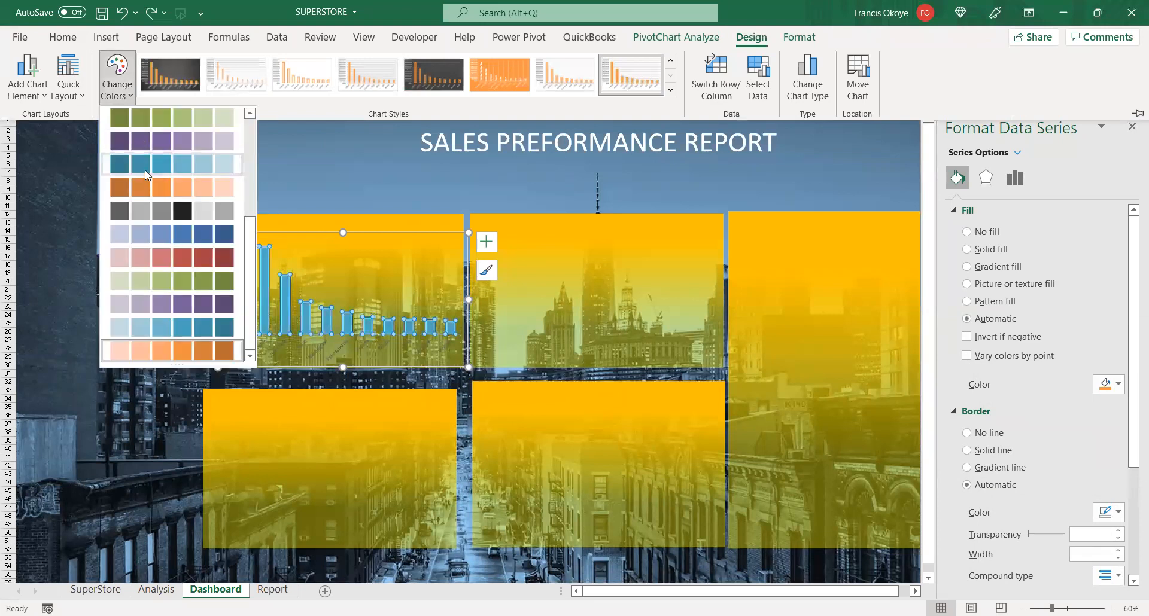
pyautogui.moveTo(251, 308); pyautogui.dragTo(248, 255)
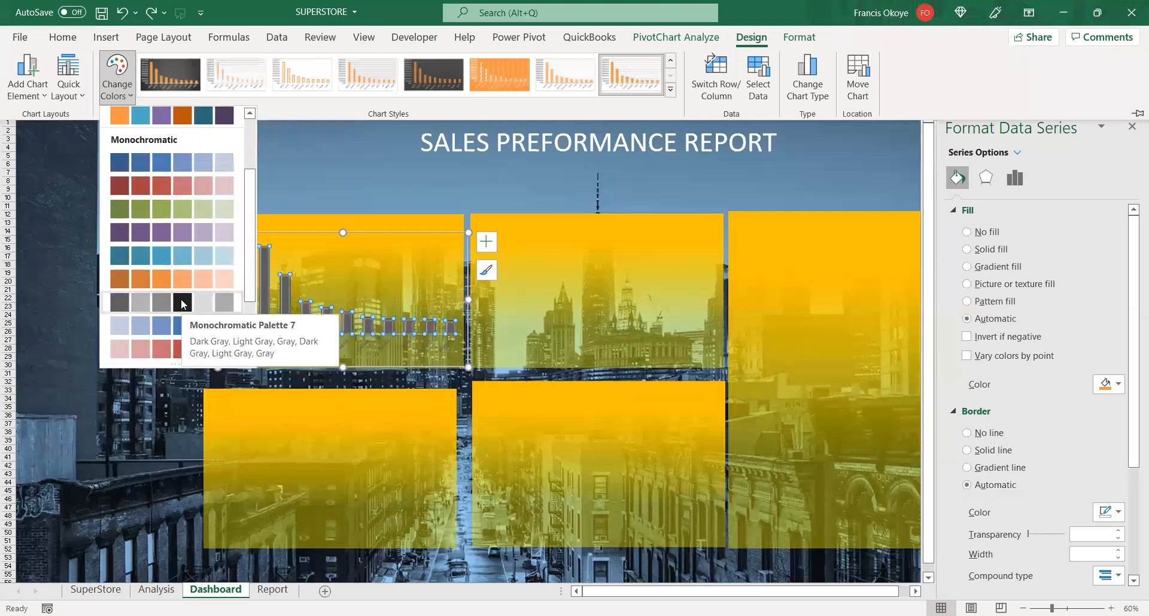
pyautogui.click(181, 302)
pyautogui.click(422, 199)
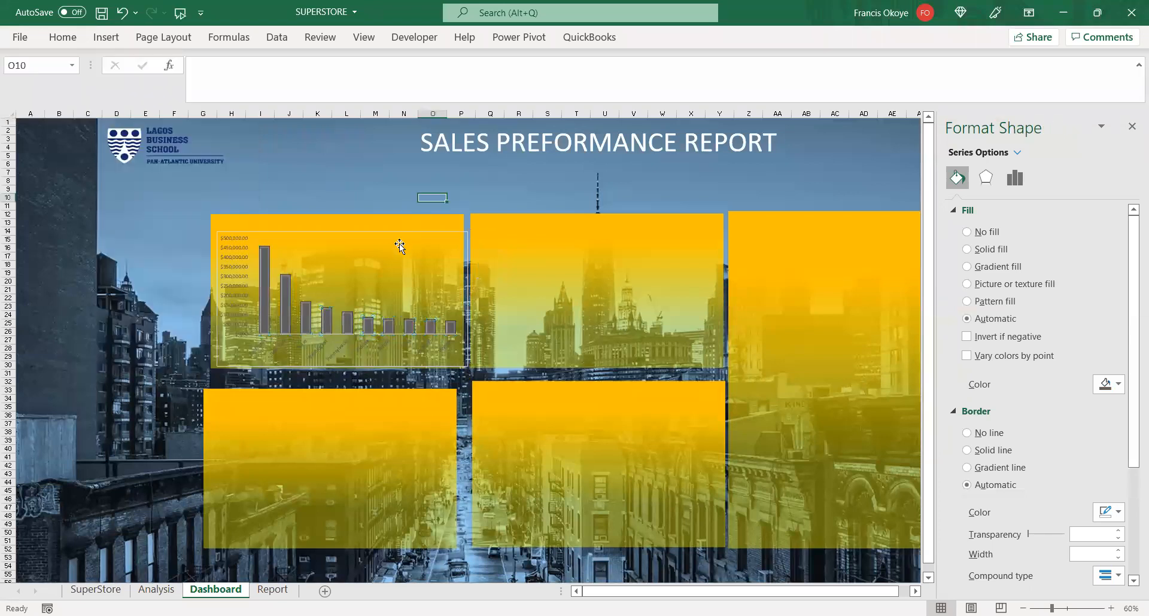
# - Try a solid fill on the sales-by-state chart's plot area and return it to no fill
pyautogui.click(401, 244)
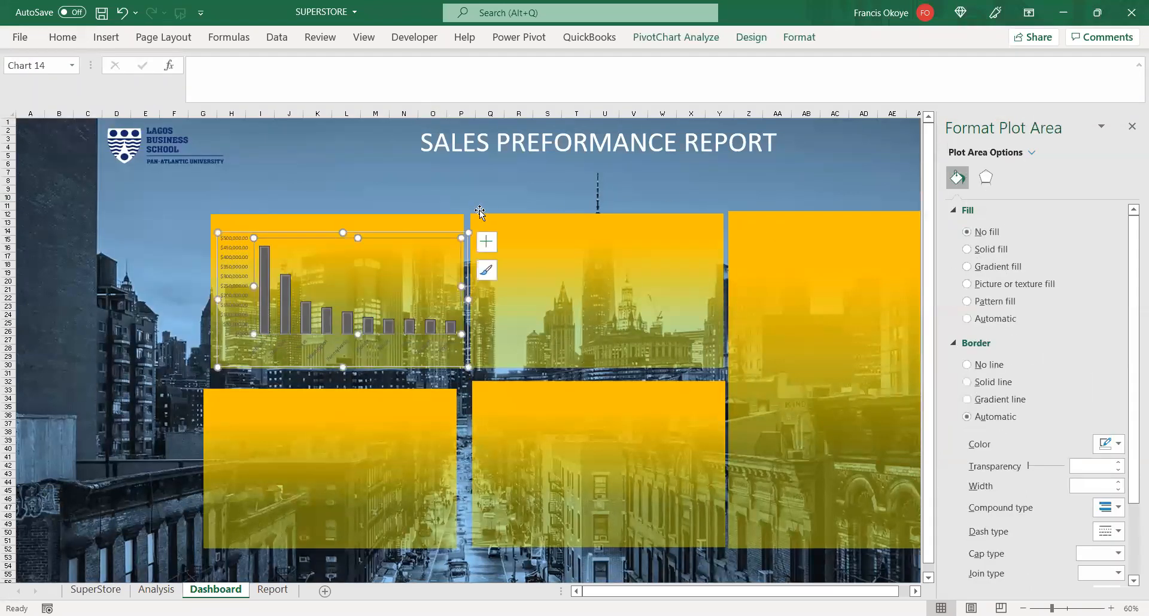
pyautogui.click(427, 227)
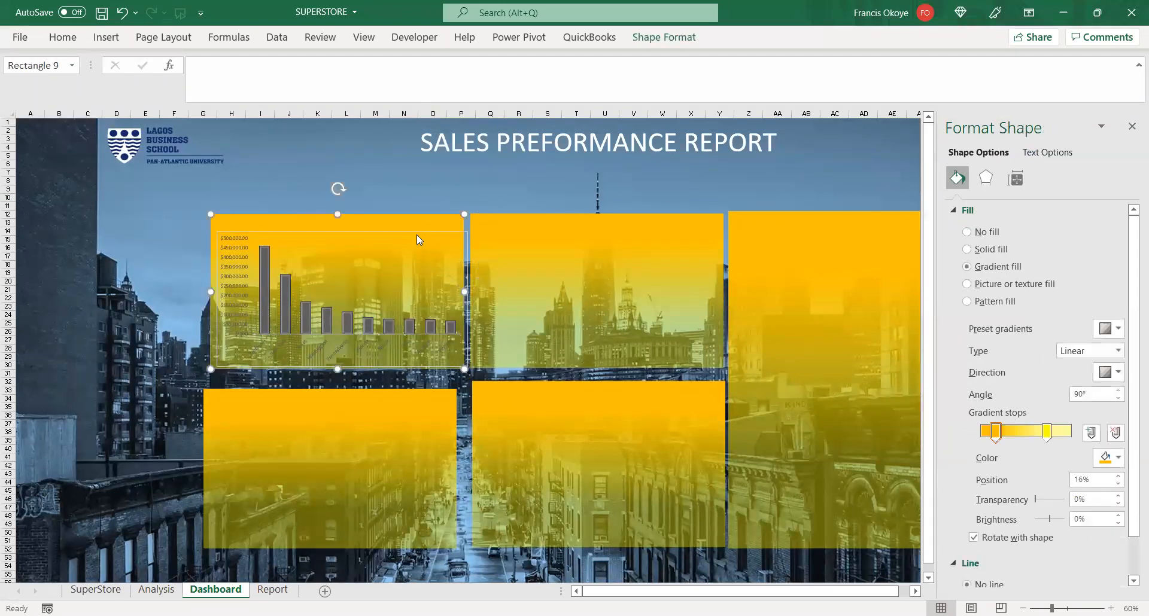
pyautogui.click(419, 240)
pyautogui.click(408, 276)
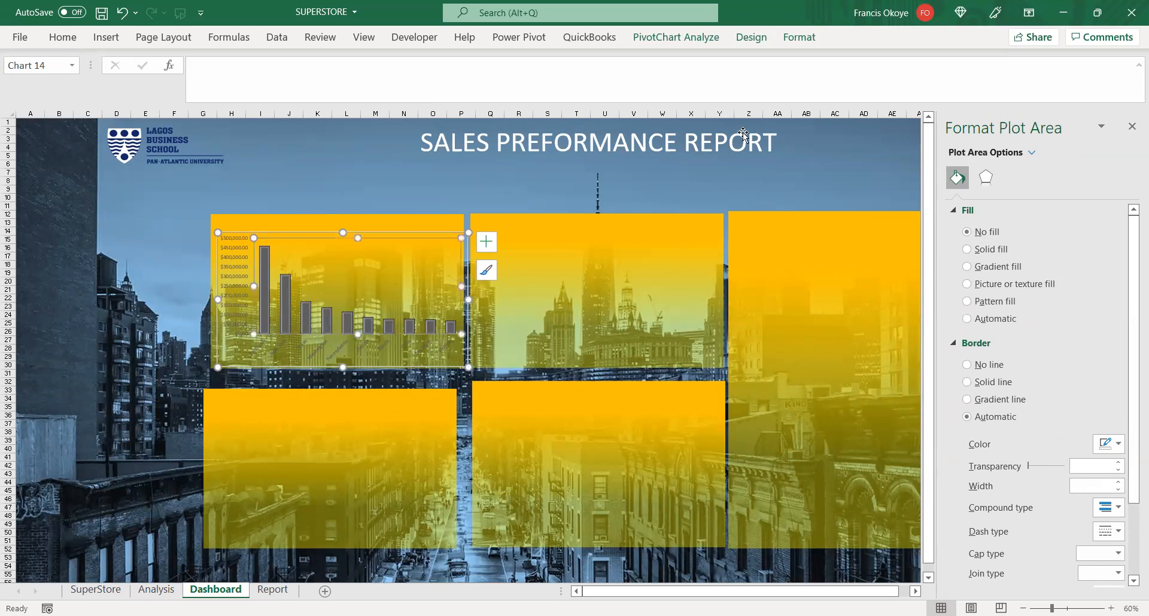
pyautogui.click(967, 249)
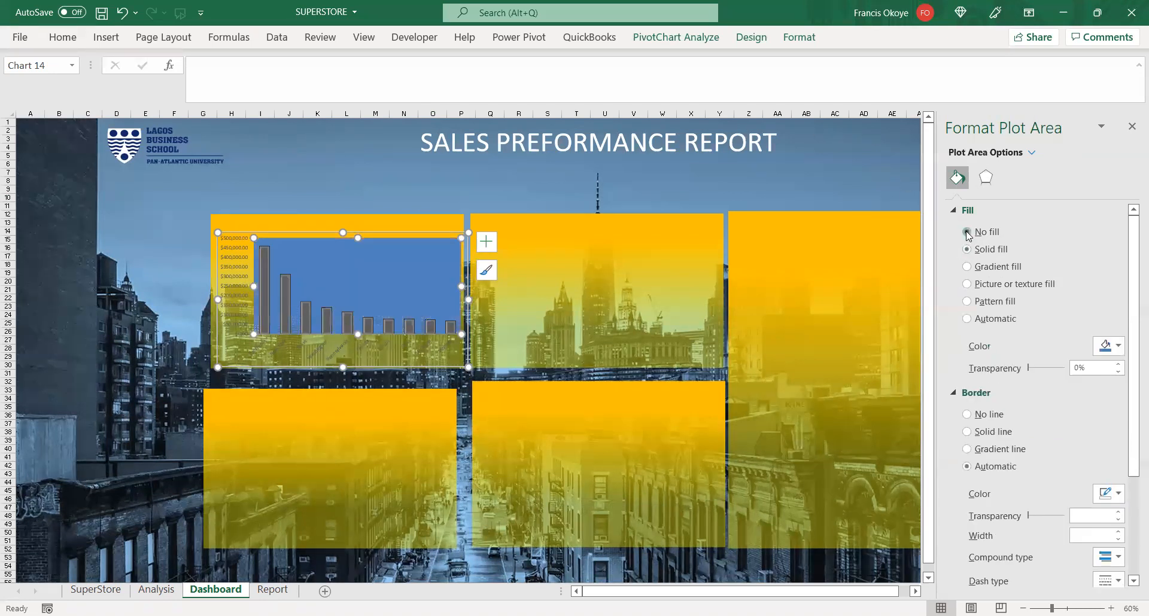
pyautogui.click(967, 231)
pyautogui.click(326, 198)
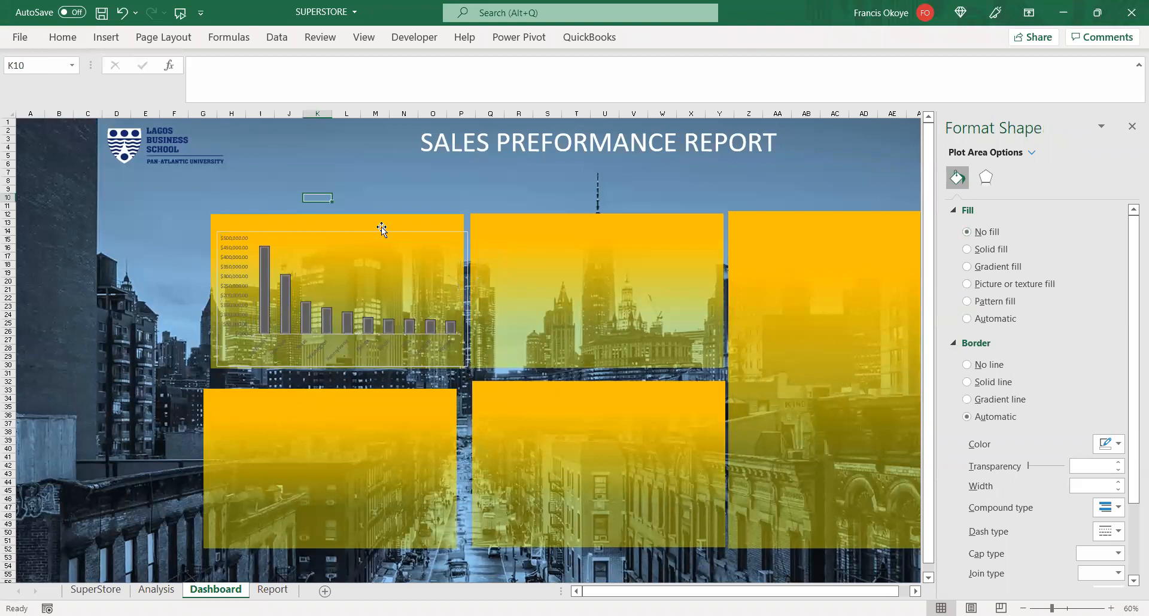
# - Align the sales-by-state chart with its gradient panel, remove the chart area's border line, and nudge the plot area within the chart
pyautogui.click(382, 227)
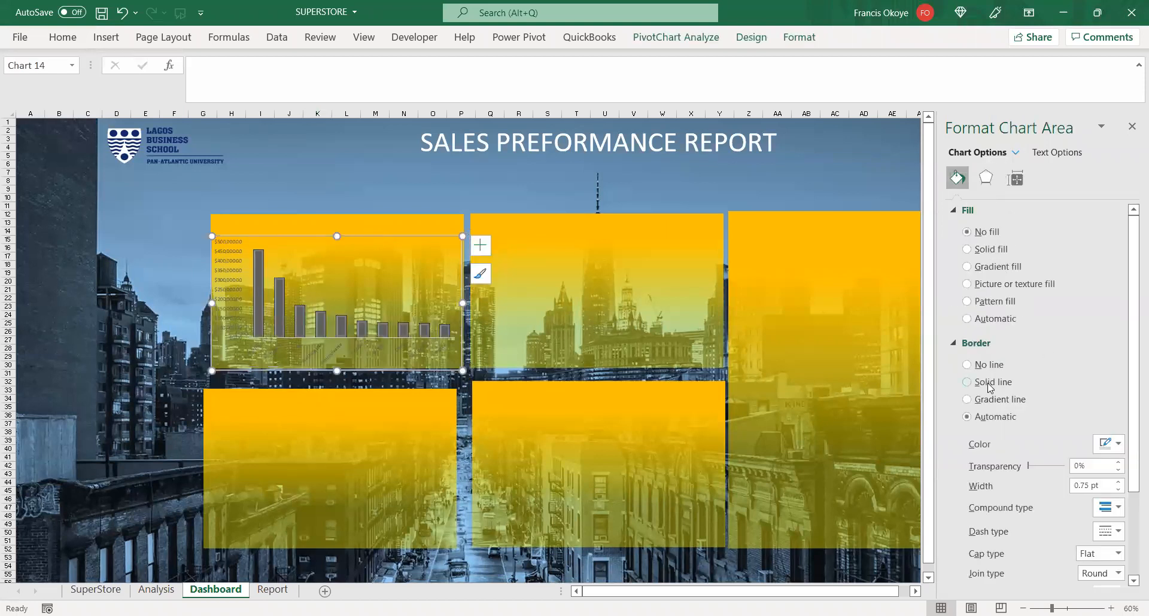
pyautogui.click(966, 365)
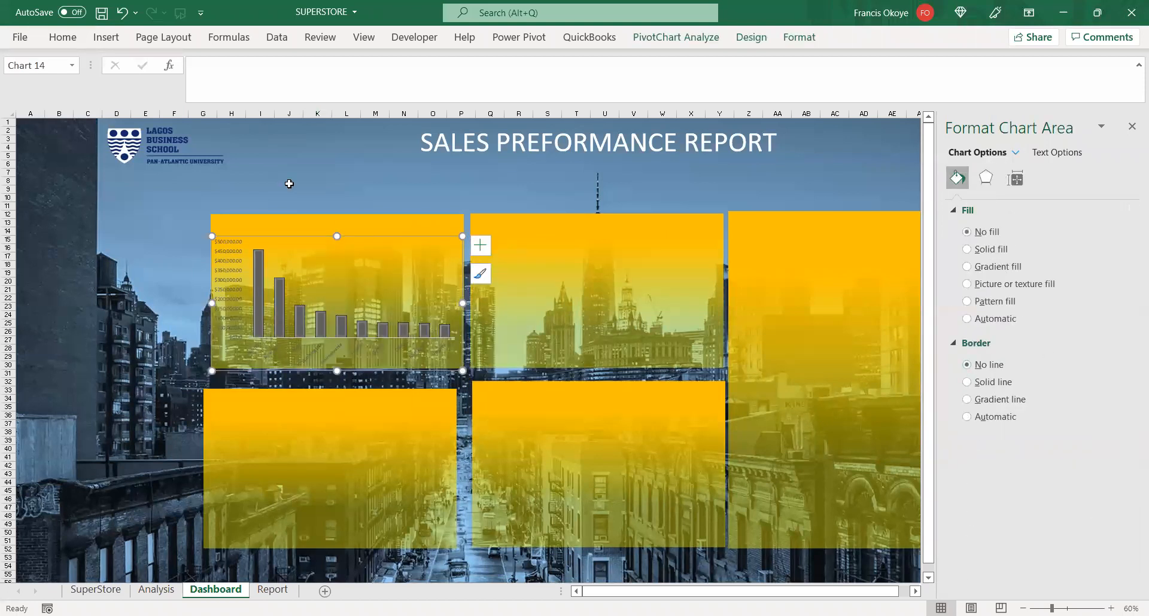
pyautogui.click(426, 289)
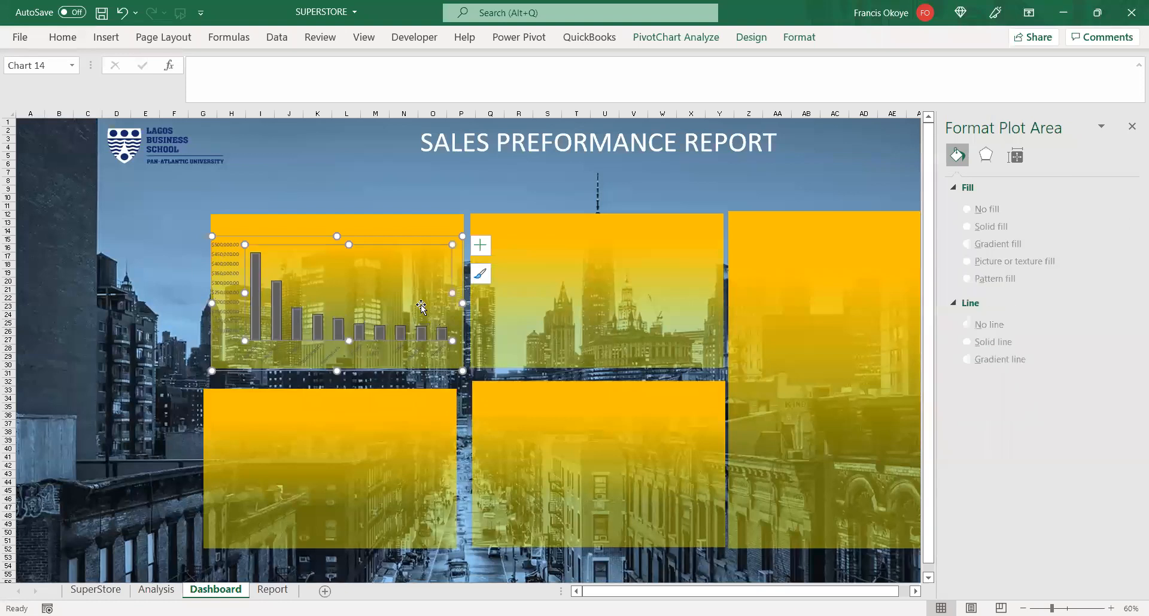
pyautogui.click(380, 169)
pyautogui.click(371, 274)
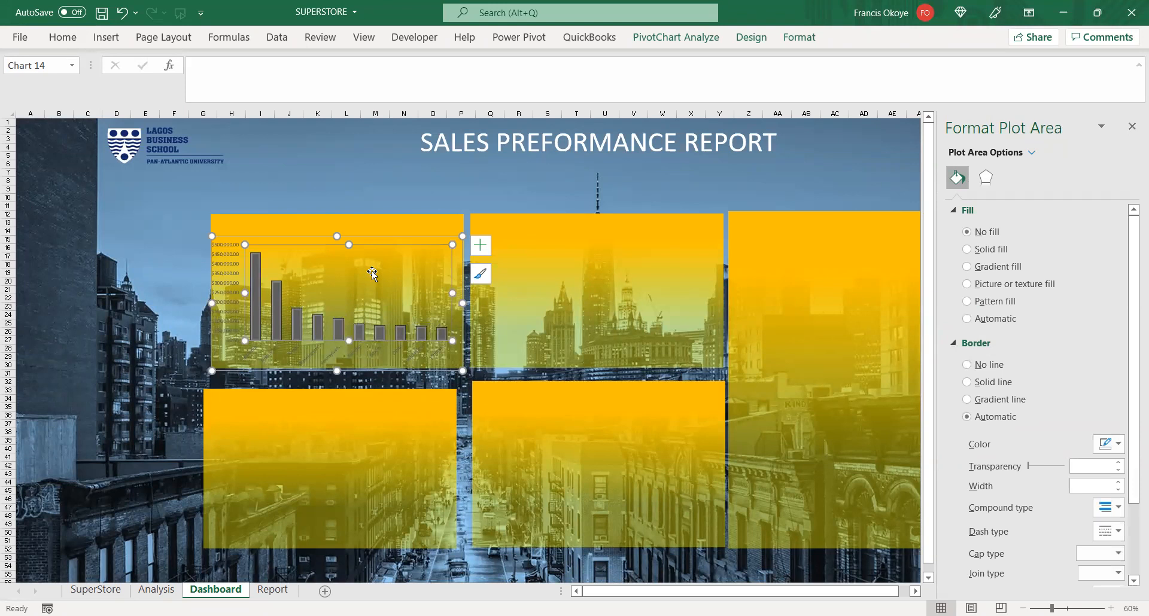
# - Widen the sales-by-state panel toward column E and stretch and reposition the chart to fit inside it
pyautogui.click(241, 222)
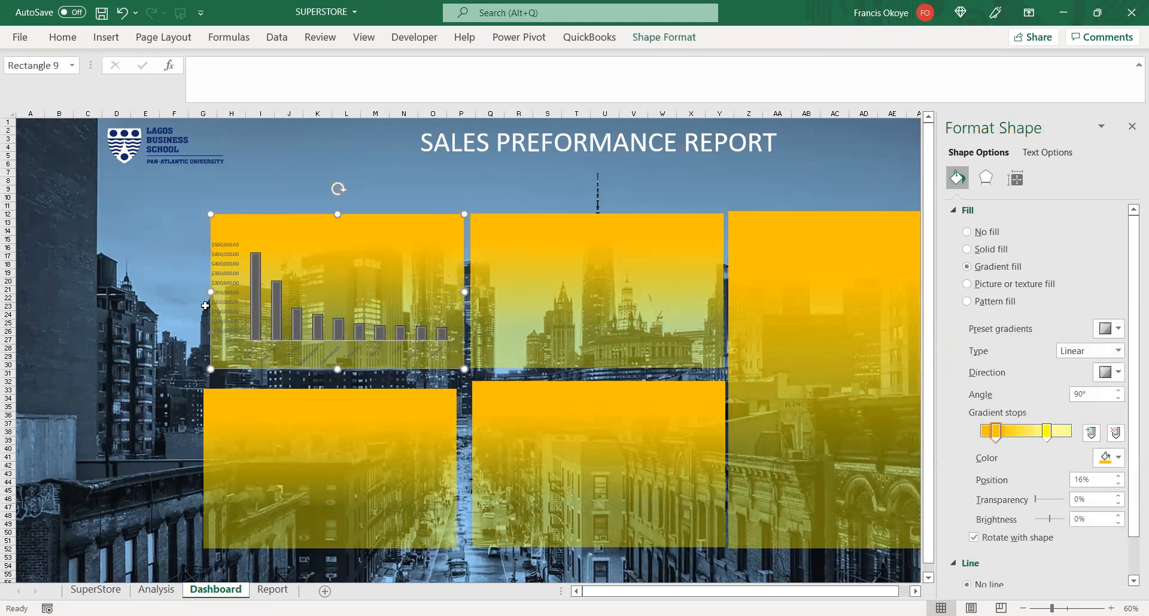
pyautogui.moveTo(211, 292); pyautogui.dragTo(171, 303)
pyautogui.click(231, 299)
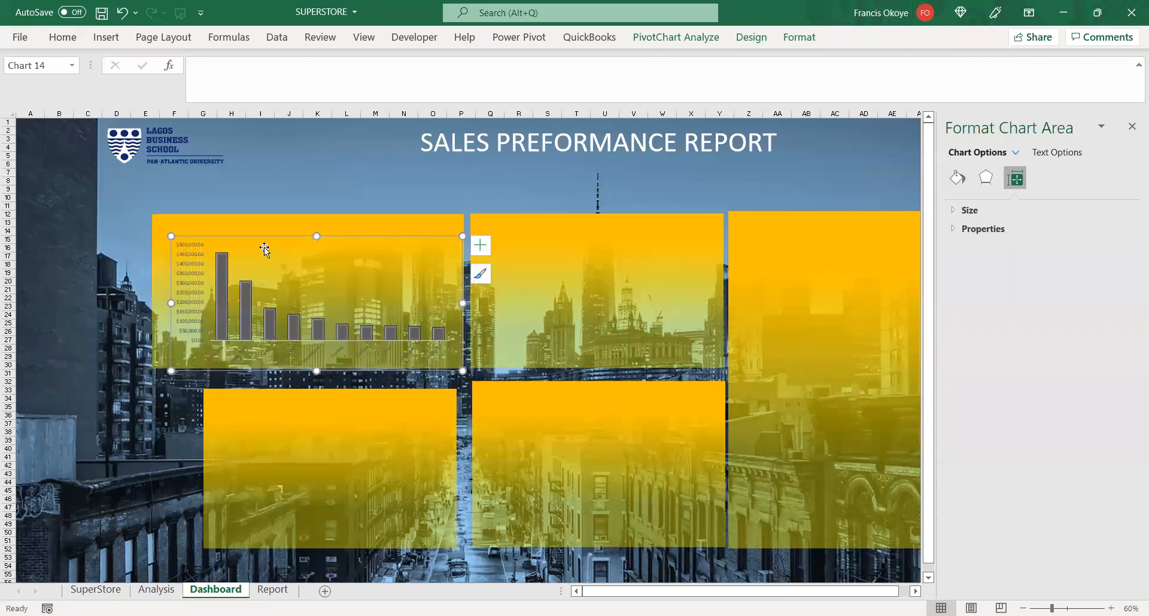
pyautogui.moveTo(264, 236); pyautogui.dragTo(249, 225)
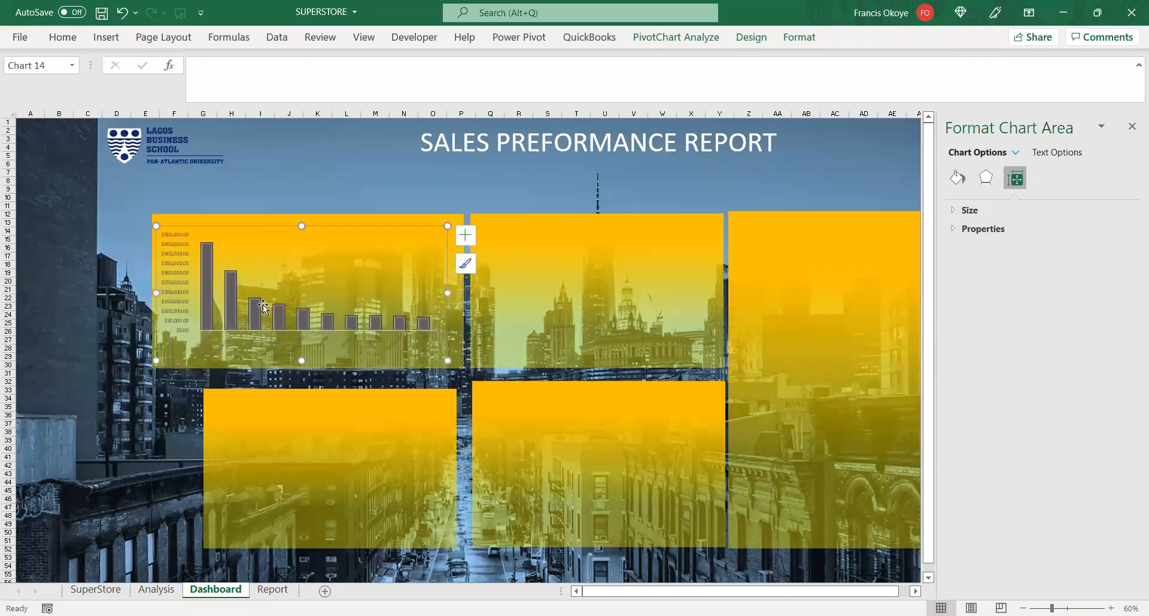
pyautogui.moveTo(300, 367); pyautogui.dragTo(300, 368)
# - Set the font size of the sales-by-state chart's vertical axis labels to 14
pyautogui.click(184, 255)
pyautogui.click(65, 40)
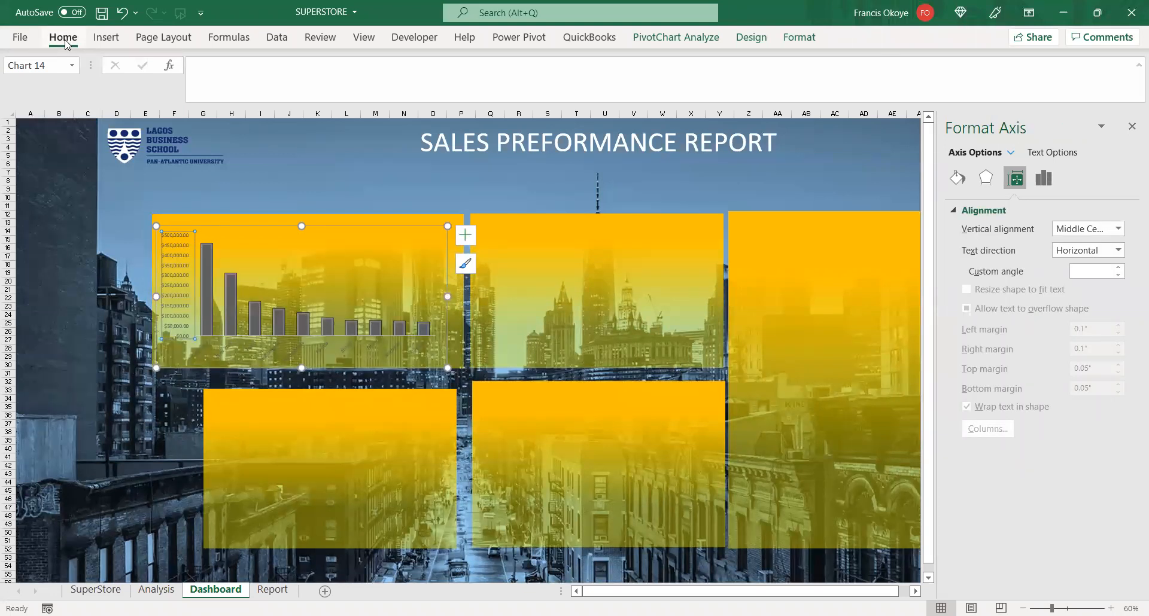
pyautogui.click(198, 67)
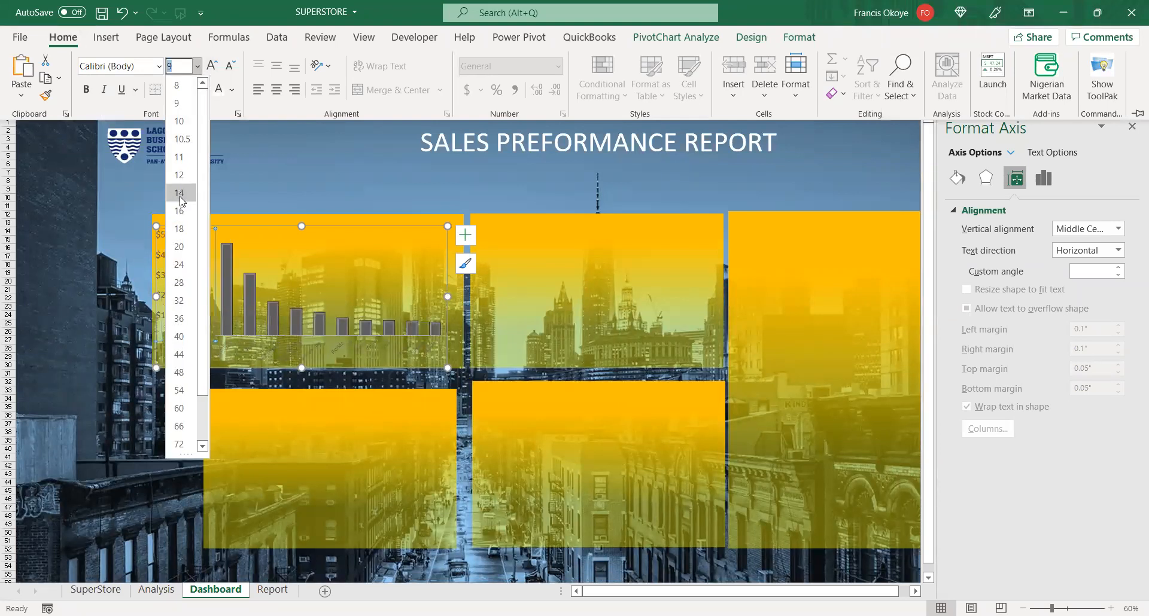
pyautogui.click(179, 192)
# - Try the sales-by-state chart without its vertical axis labels and undo the deletion
pyautogui.click(187, 244)
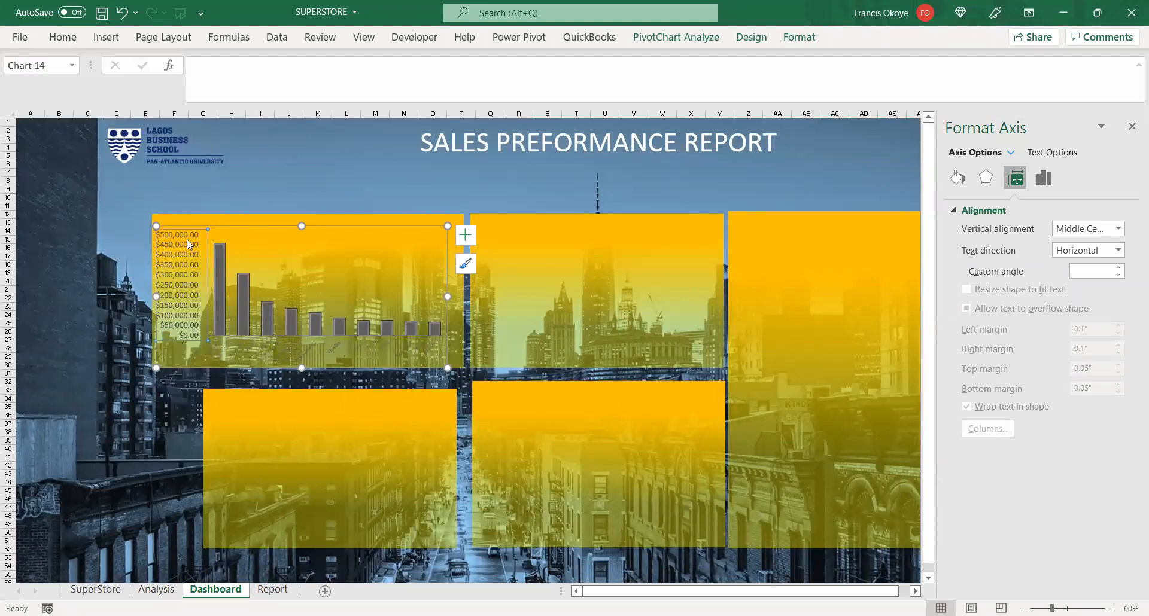
pyautogui.press('Delete')
pyautogui.click(354, 264)
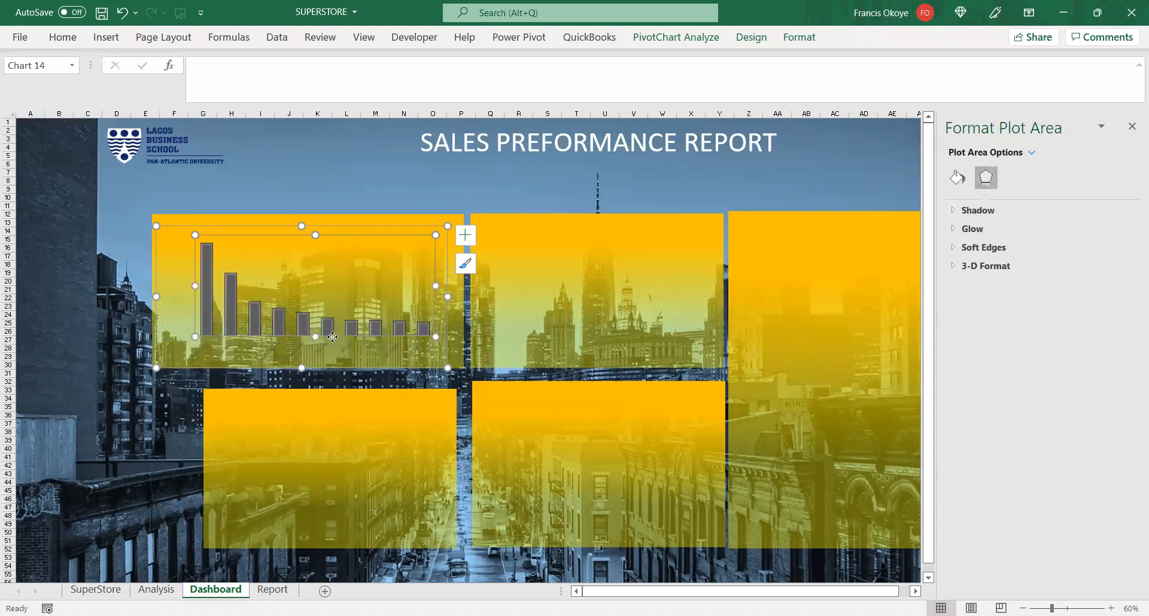
pyautogui.click(372, 191)
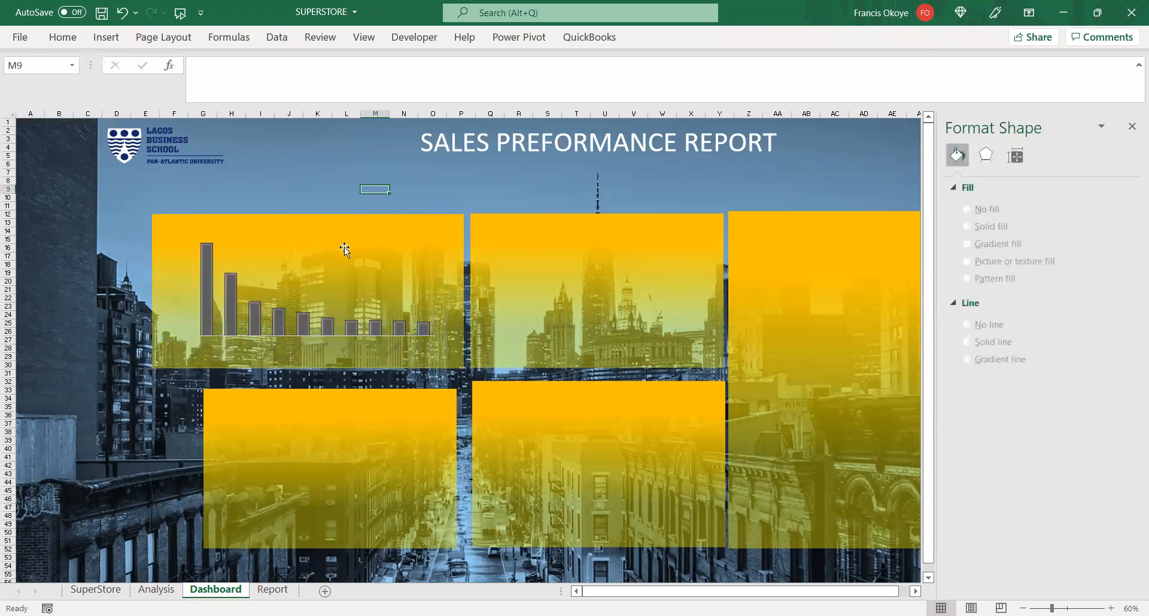
pyautogui.click(369, 235)
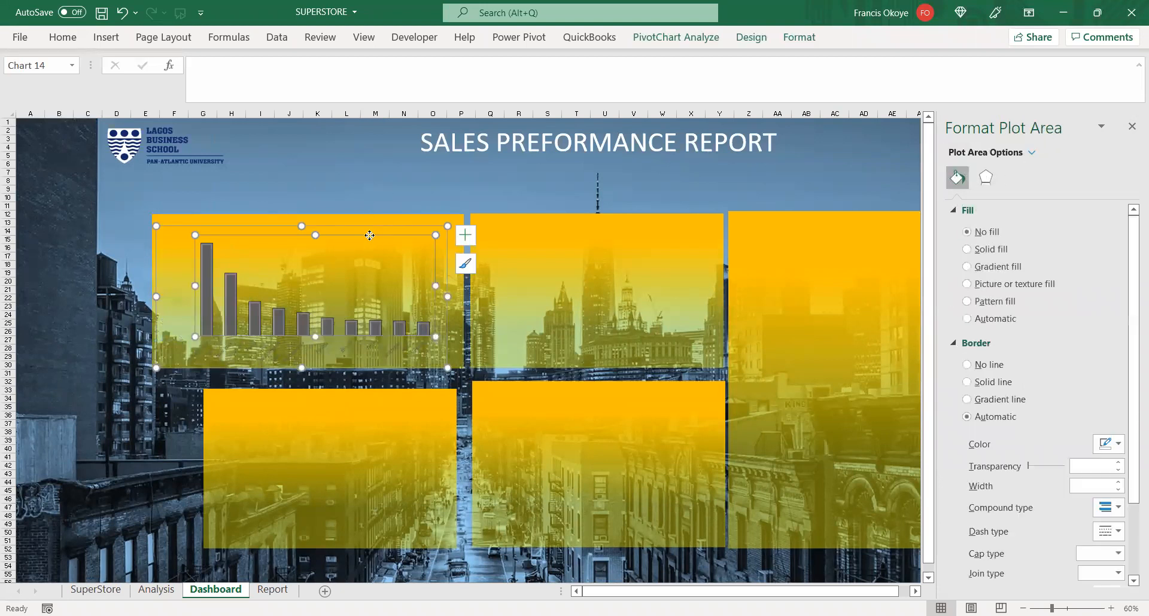
pyautogui.hotkey('ctrl', 'z')
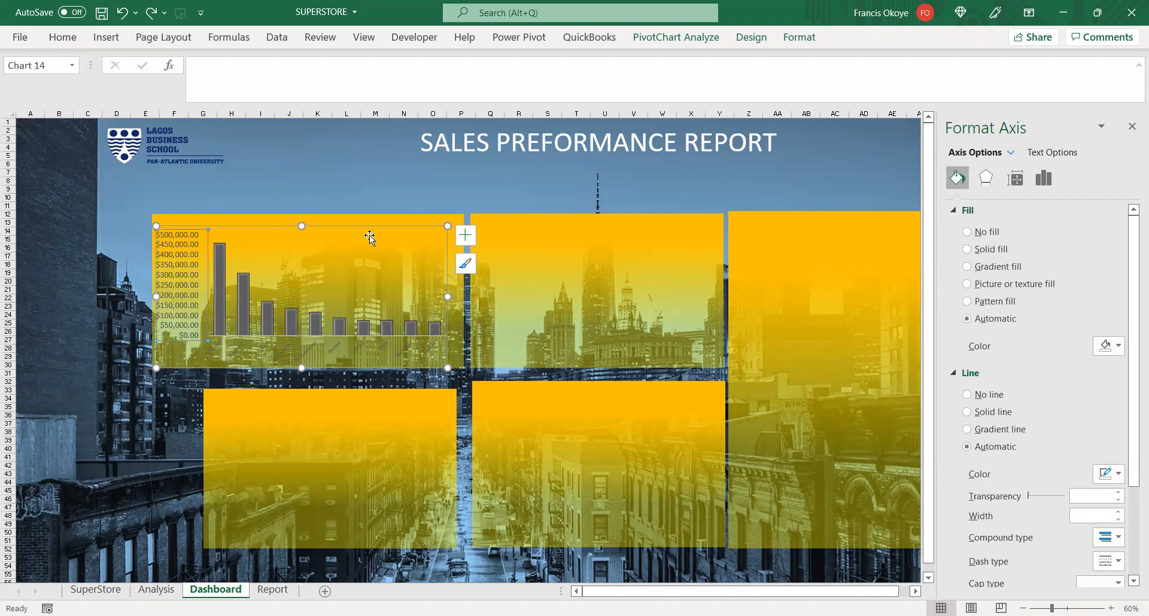
# - Stretch the sales-by-state chart vertically so it fills the height of its gradient panel
pyautogui.click(293, 363)
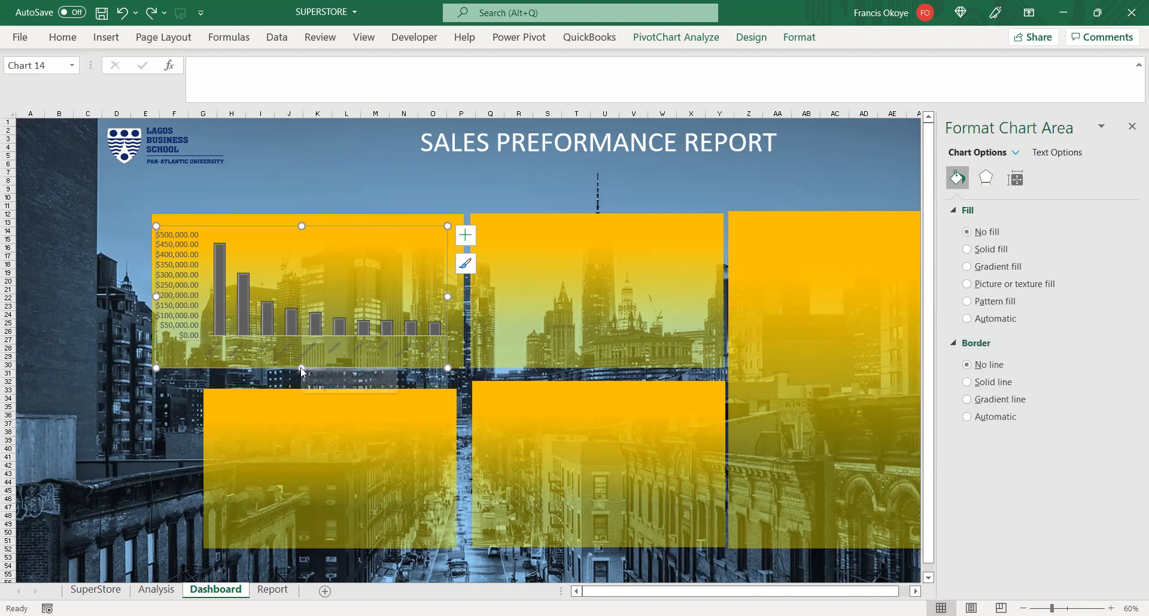
pyautogui.moveTo(293, 363); pyautogui.dragTo(302, 370)
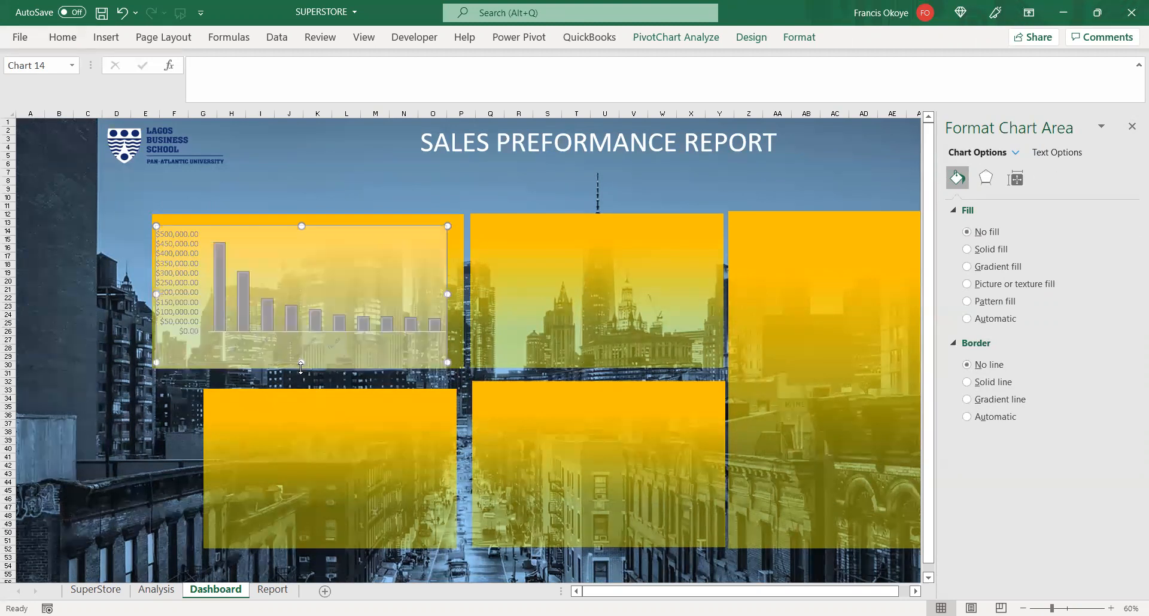
pyautogui.moveTo(301, 224); pyautogui.dragTo(302, 217)
pyautogui.click(404, 181)
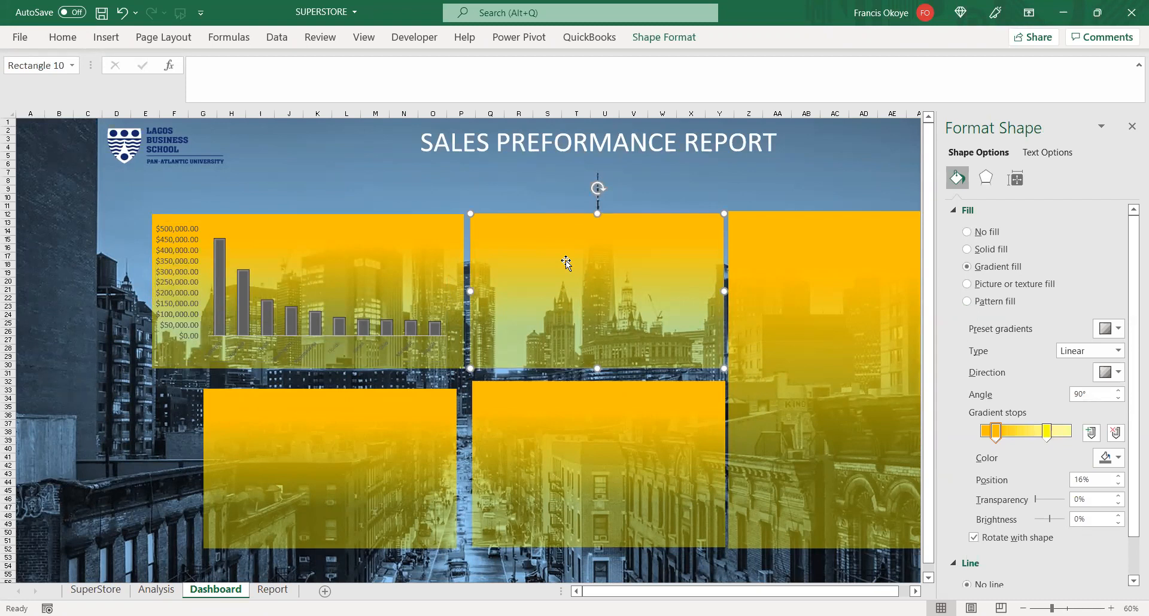
# - Delete the vertical sales axis from the sales-by-state chart and select its plot area
pyautogui.click(174, 280)
pyautogui.press('Delete')
pyautogui.click(343, 267)
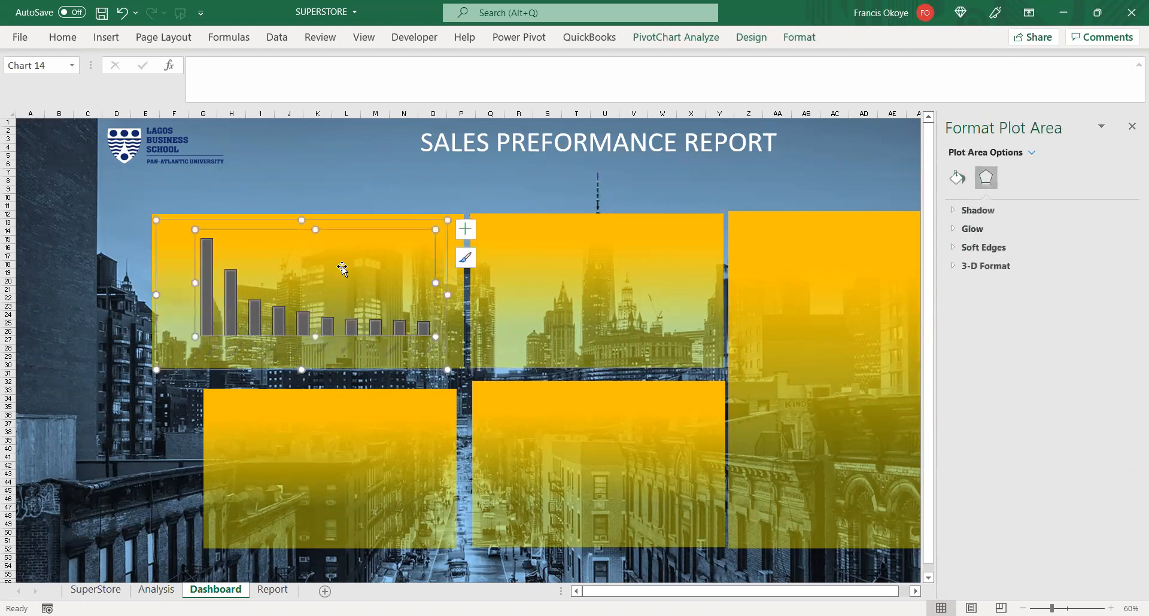
# - Look through the chart styles and colour palettes available for the sales-by-state chart's bars
pyautogui.click(336, 227)
pyautogui.click(251, 291)
pyautogui.click(234, 295)
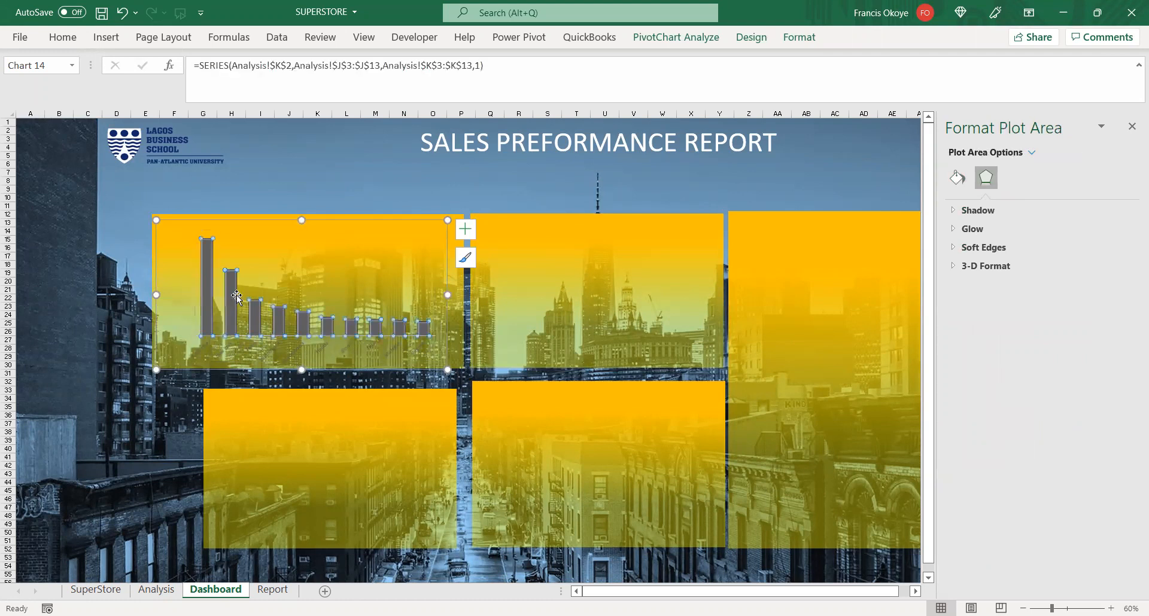
pyautogui.click(751, 37)
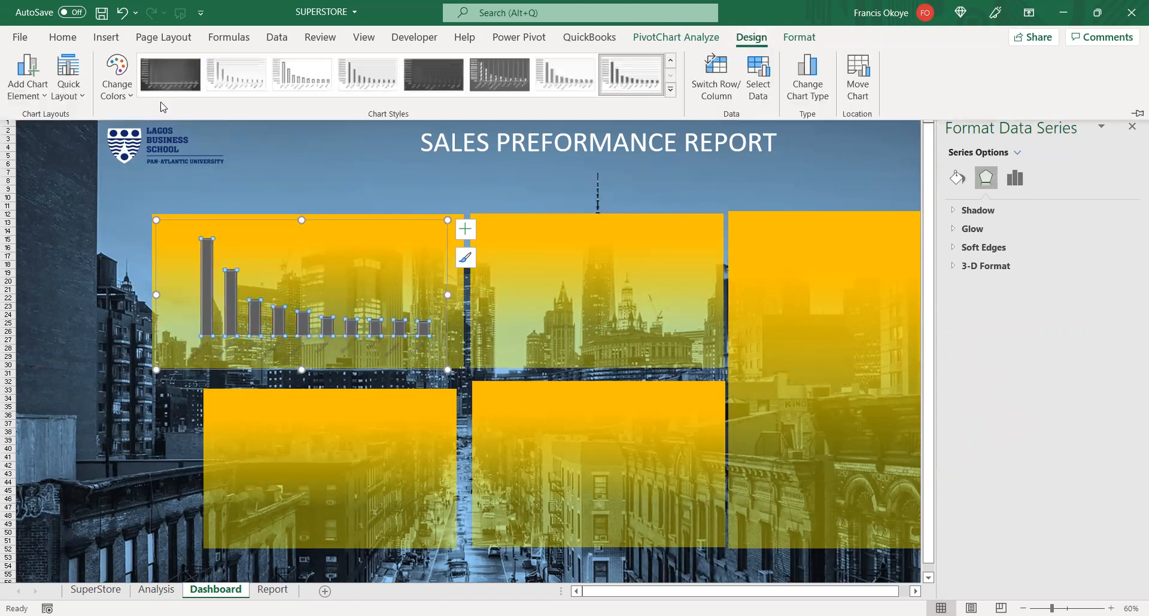
pyautogui.click(671, 89)
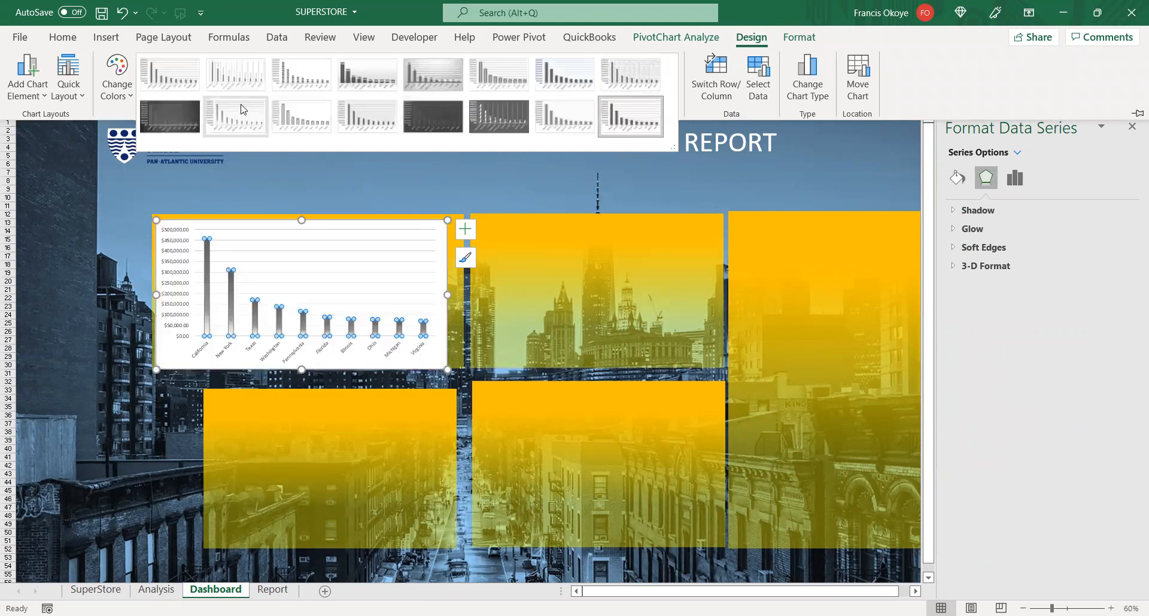
pyautogui.click(116, 90)
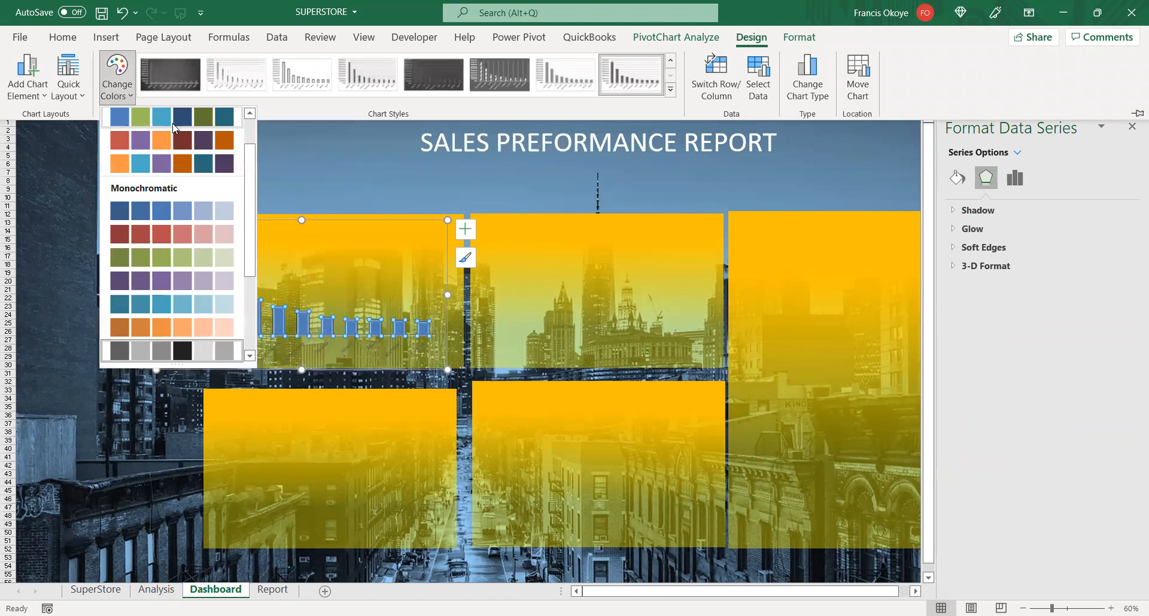
pyautogui.scroll(2, 253, 231)
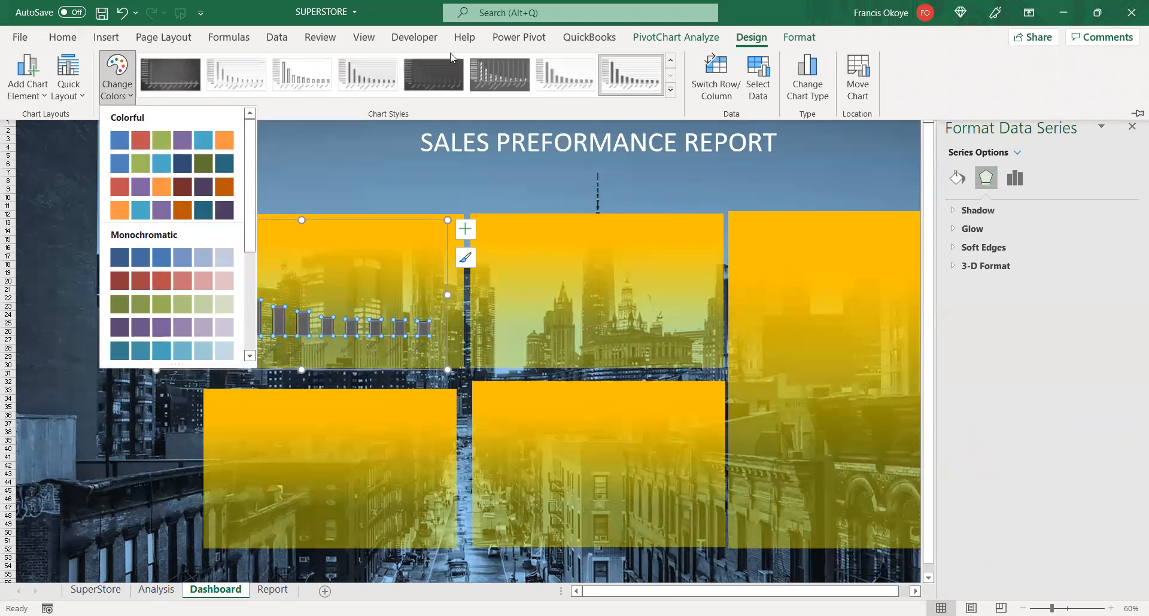
pyautogui.click(705, 127)
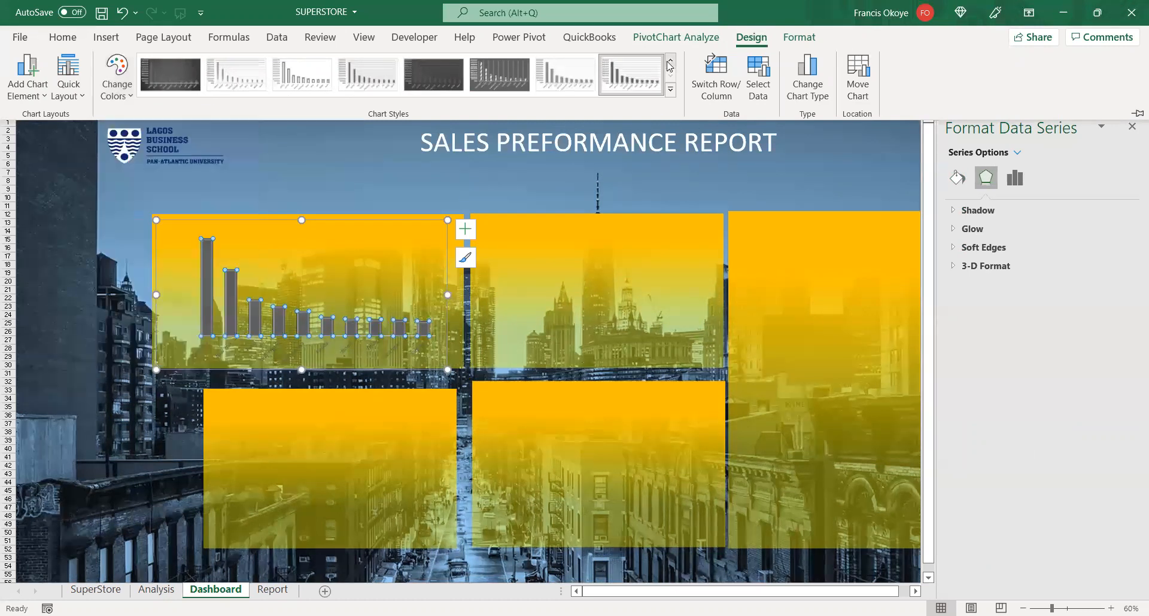
pyautogui.click(751, 40)
pyautogui.click(531, 295)
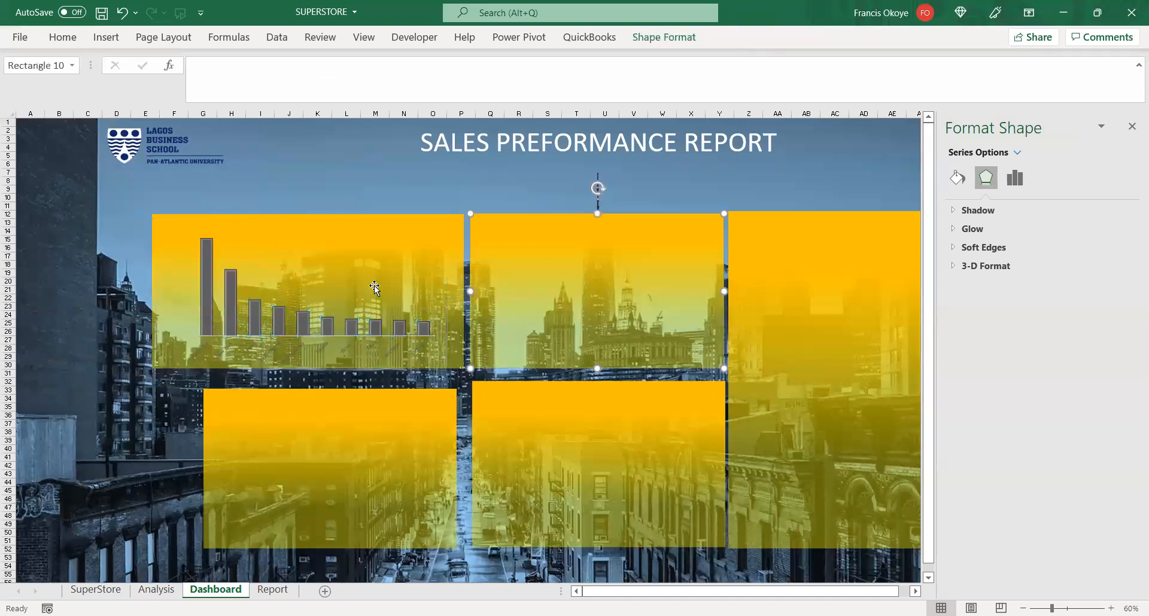
# - Fill the sales-by-state chart's bars with a solid gold picked from the standard colour hexagon
pyautogui.click(317, 324)
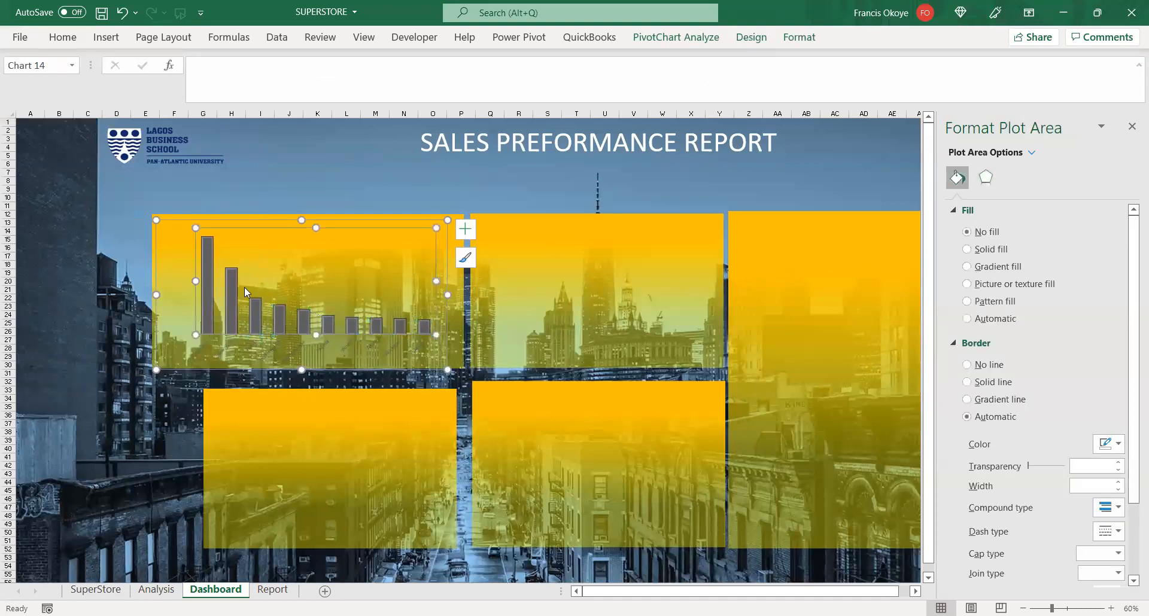
pyautogui.click(208, 263)
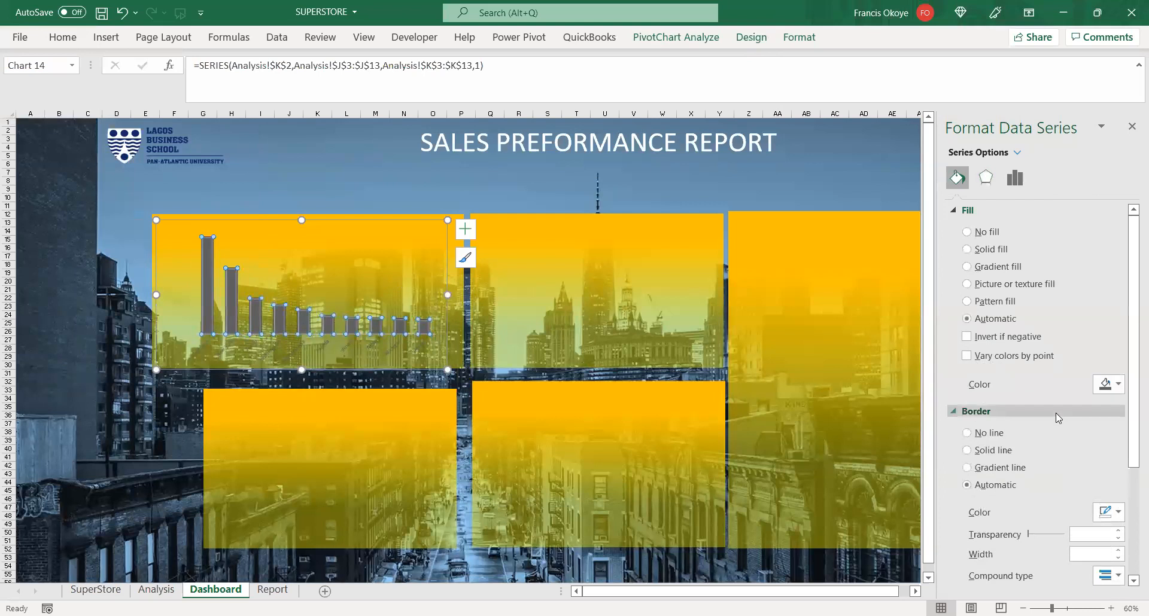
pyautogui.click(1116, 384)
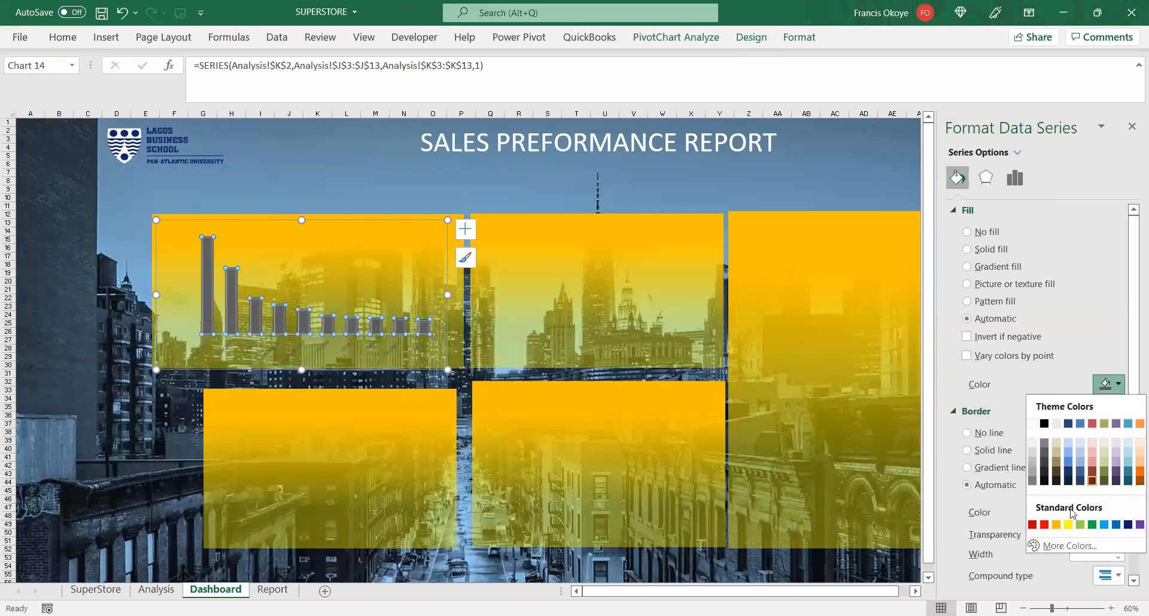
pyautogui.click(1058, 547)
pyautogui.click(869, 290)
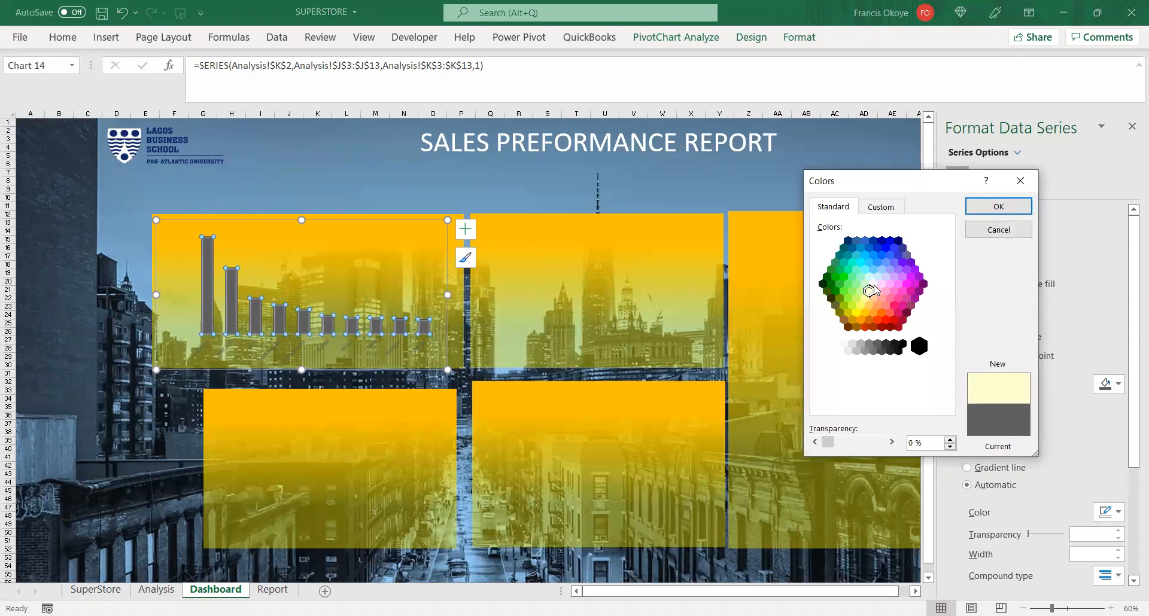
pyautogui.click(877, 306)
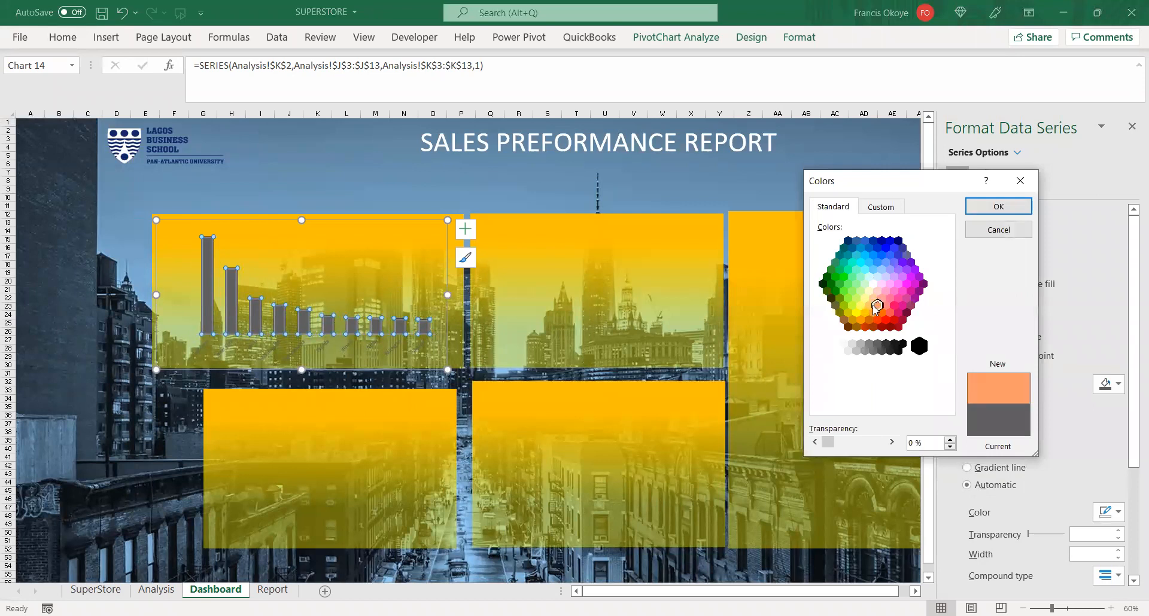
pyautogui.click(878, 291)
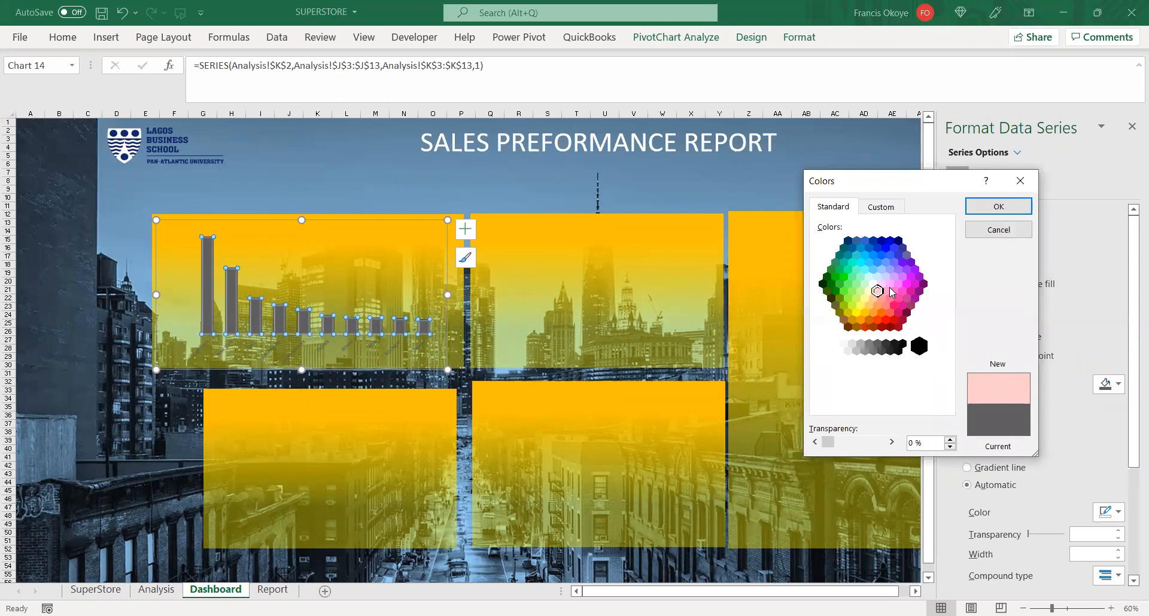
pyautogui.click(882, 284)
pyautogui.click(890, 285)
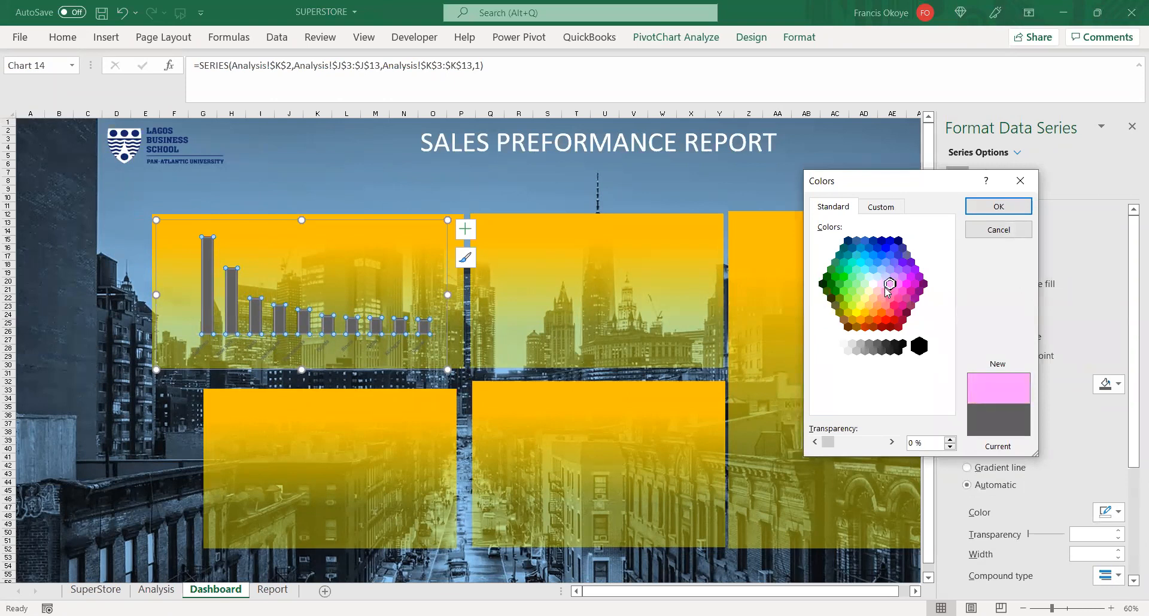
pyautogui.click(878, 293)
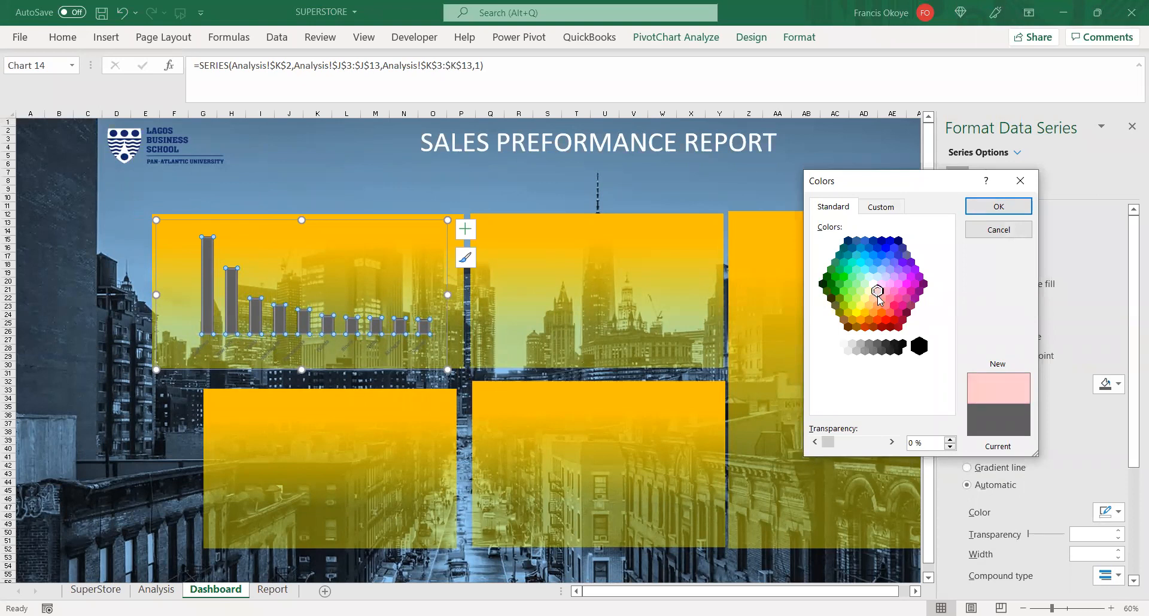
pyautogui.click(869, 306)
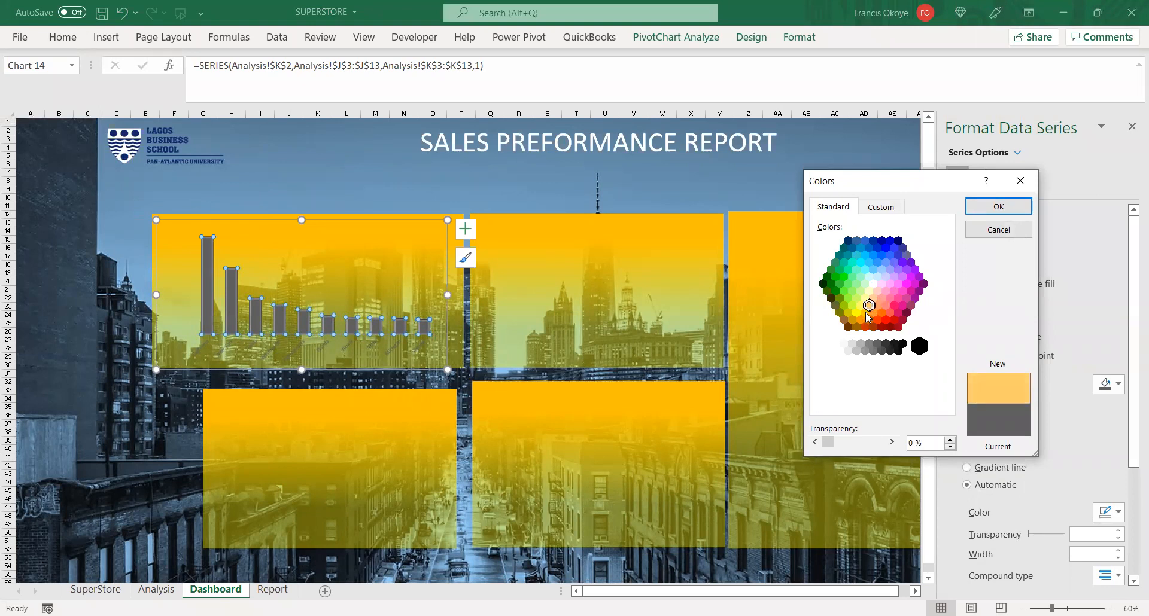
pyautogui.click(865, 313)
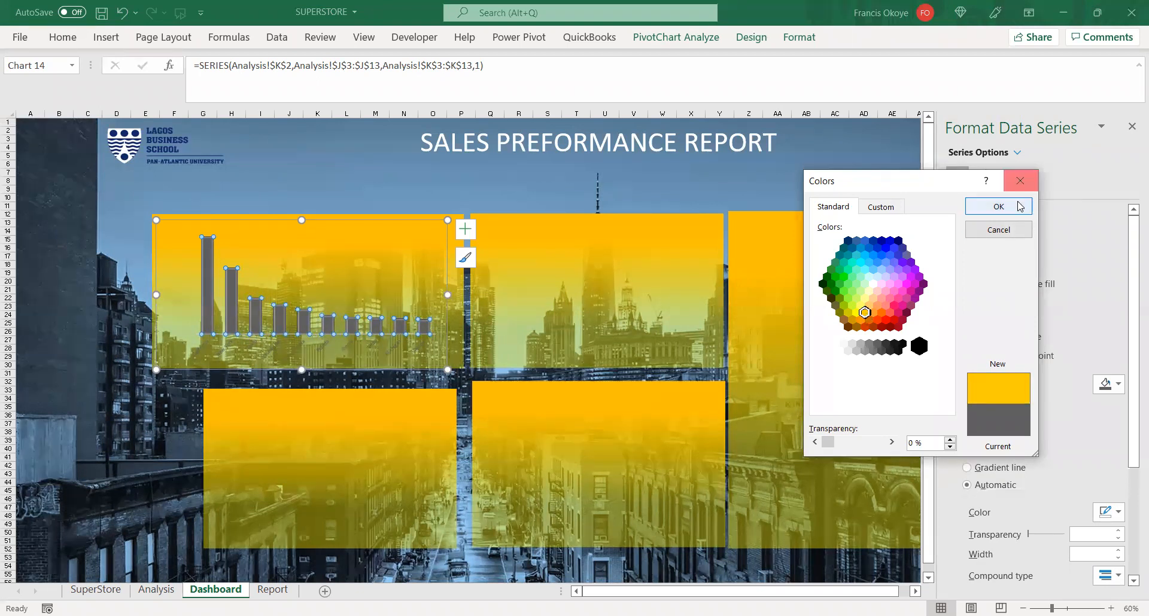
pyautogui.click(998, 207)
pyautogui.click(252, 364)
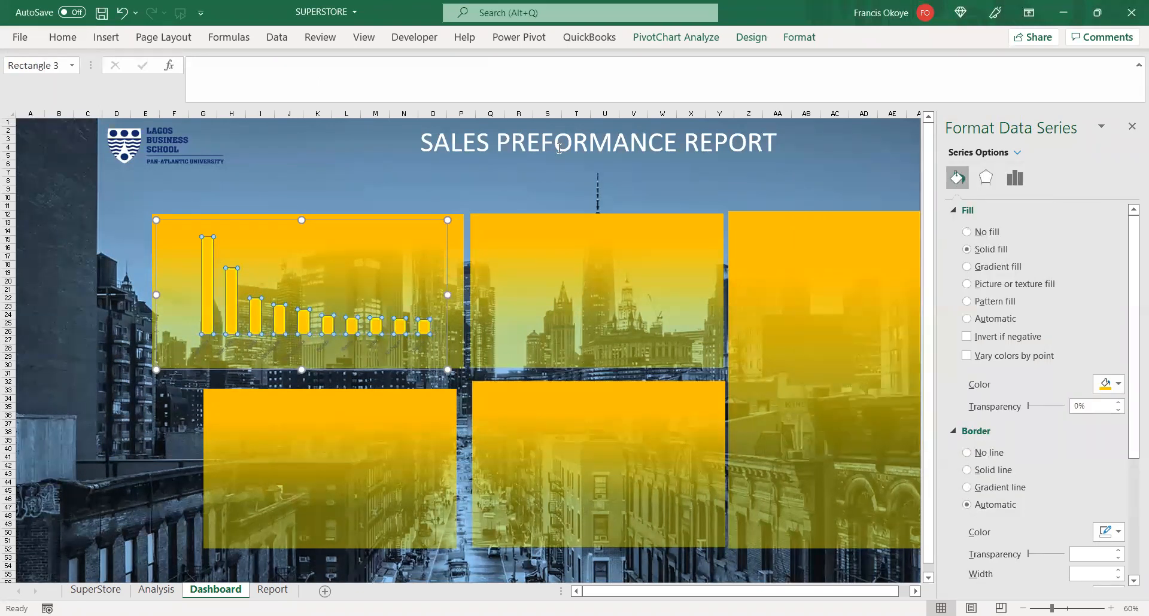
pyautogui.click(252, 363)
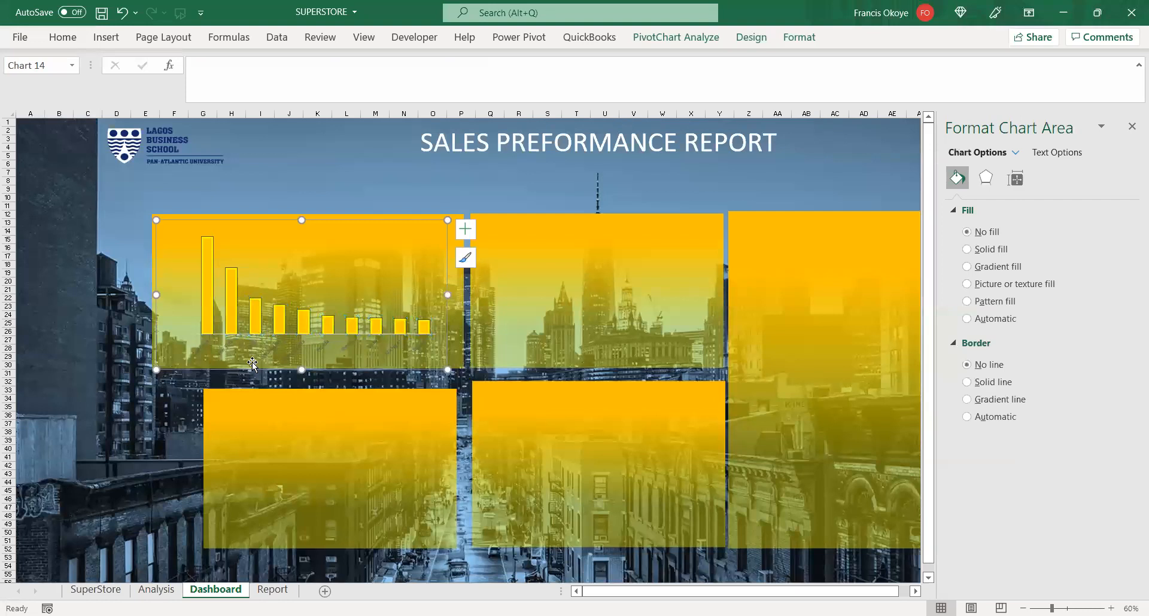
pyautogui.click(289, 330)
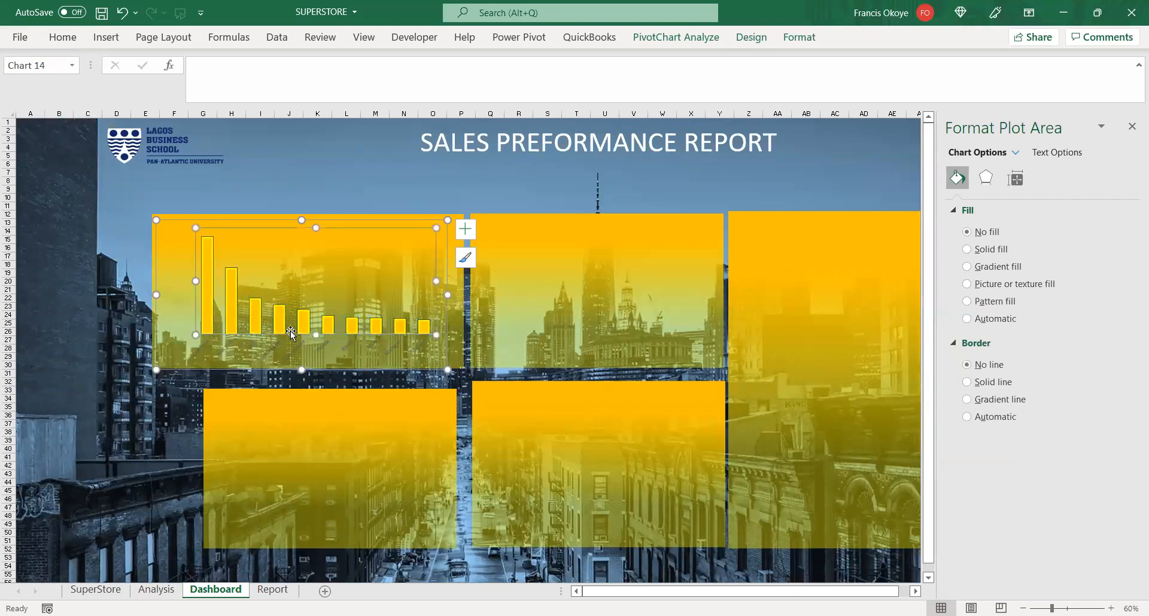
pyautogui.click(317, 368)
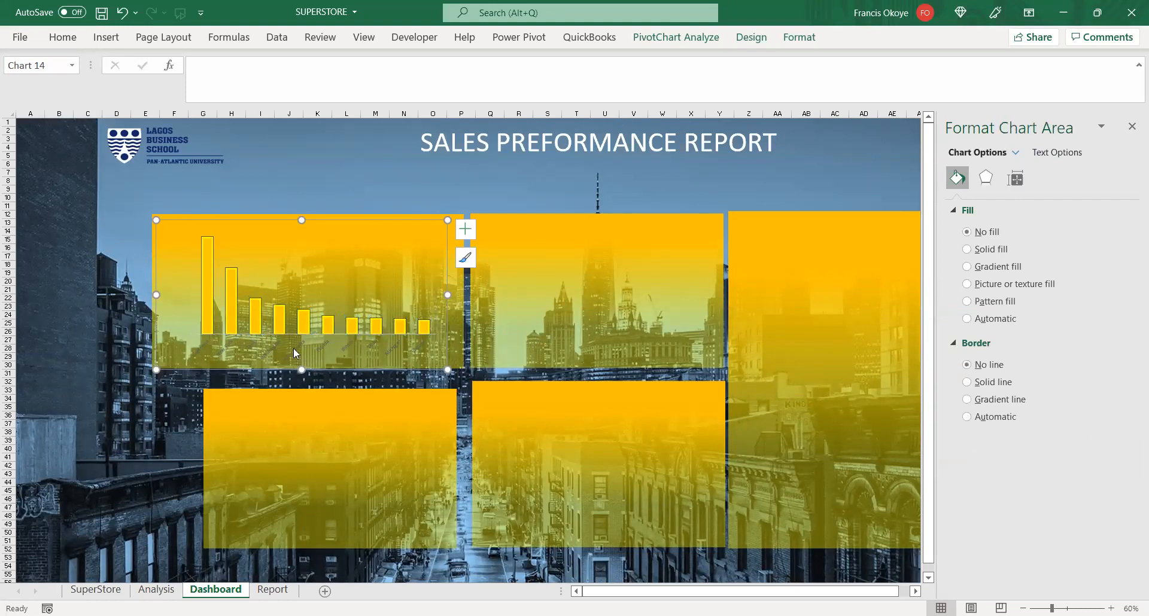
# - Try light green, dark red and pale olive green as solid fills for the sales-by-state chart's bars
pyautogui.click(306, 310)
pyautogui.click(306, 318)
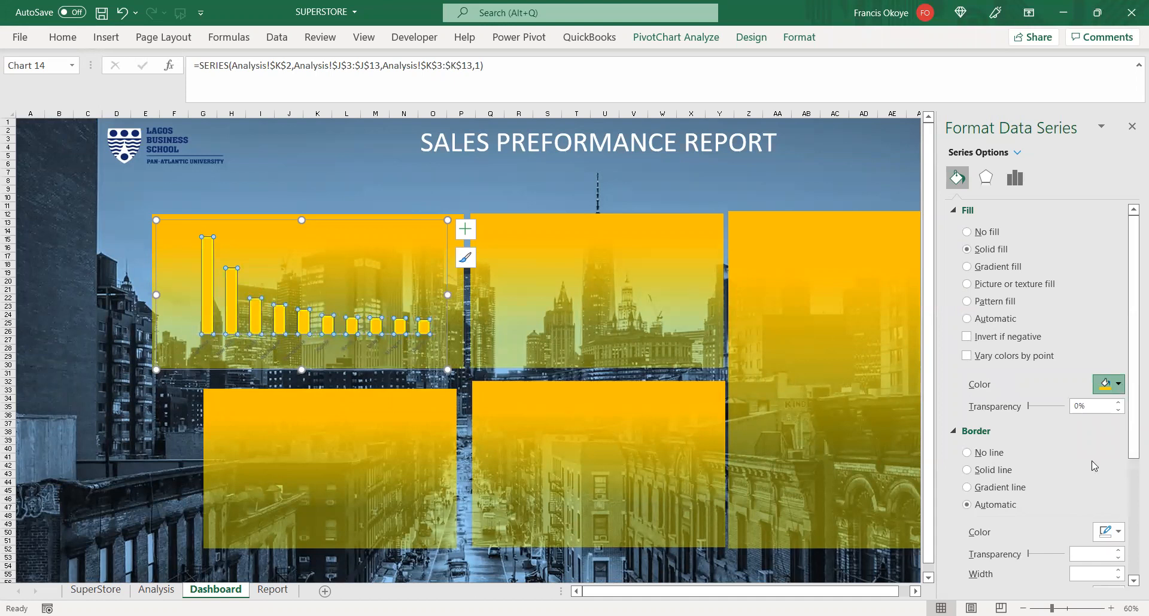
pyautogui.click(1119, 385)
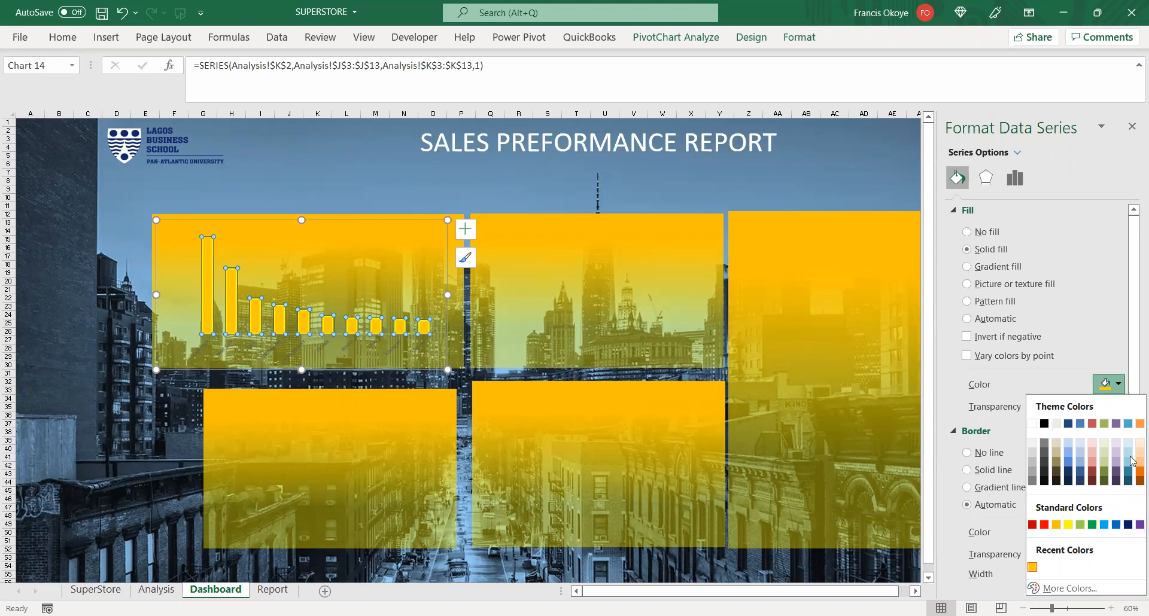
pyautogui.click(1081, 526)
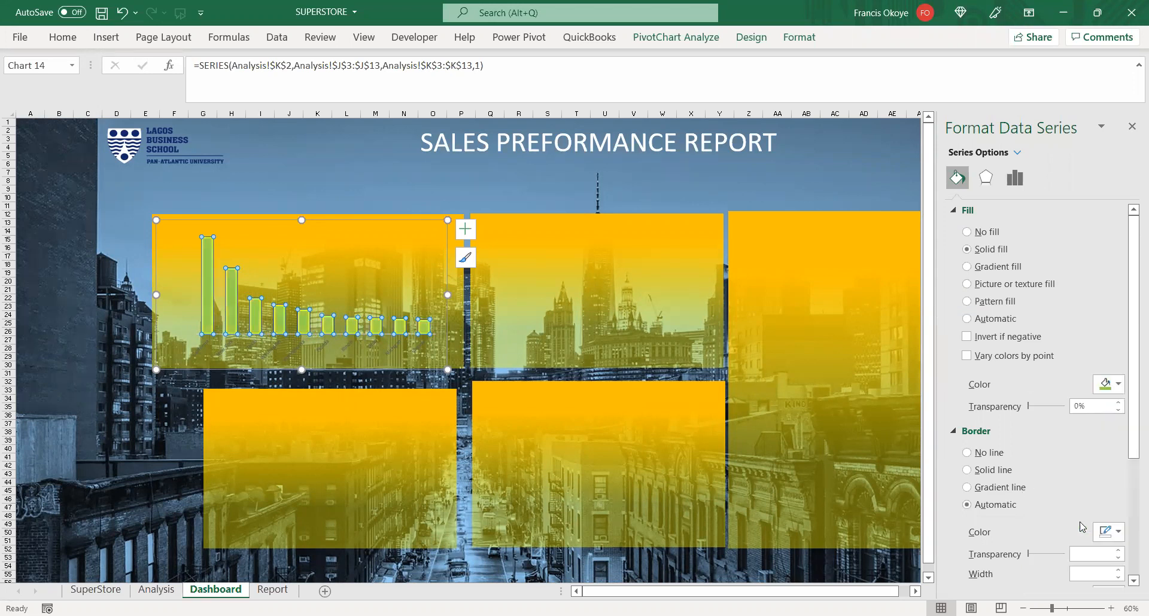
pyautogui.click(1118, 385)
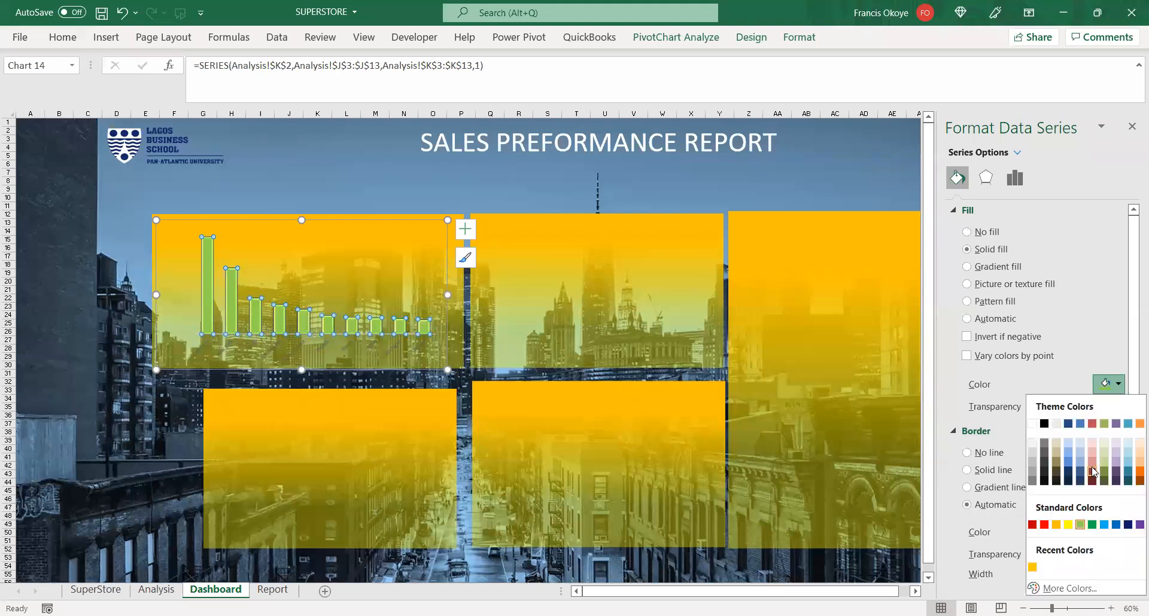
pyautogui.click(1093, 471)
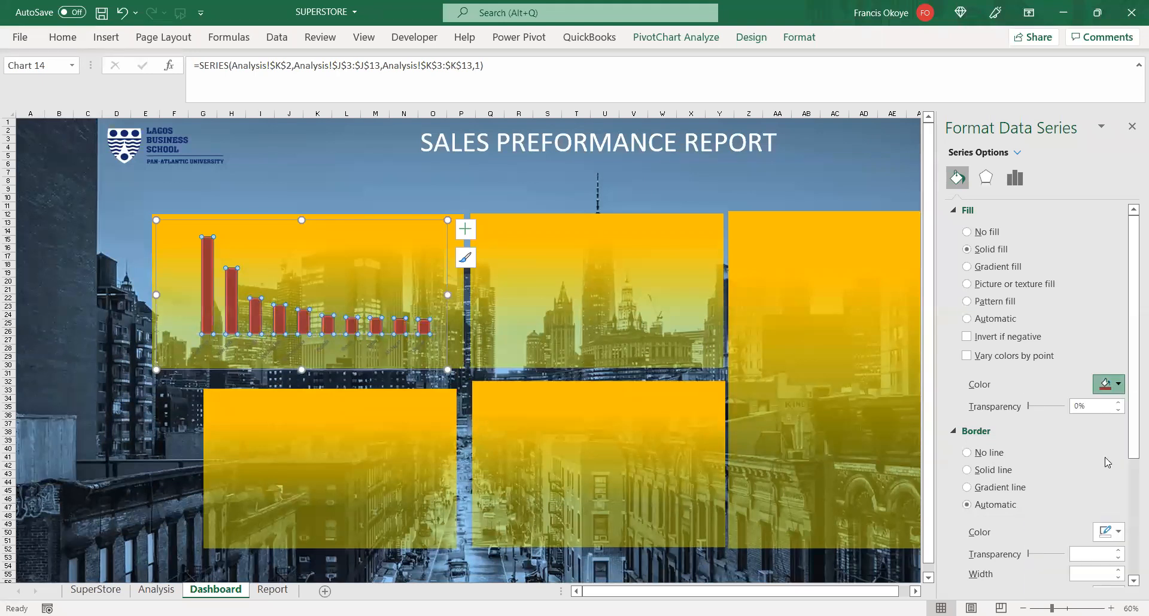
pyautogui.click(1115, 385)
pyautogui.click(1104, 458)
# - Fill the sales-by-state chart's bars with a custom light cyan and deselect the chart
pyautogui.click(1113, 388)
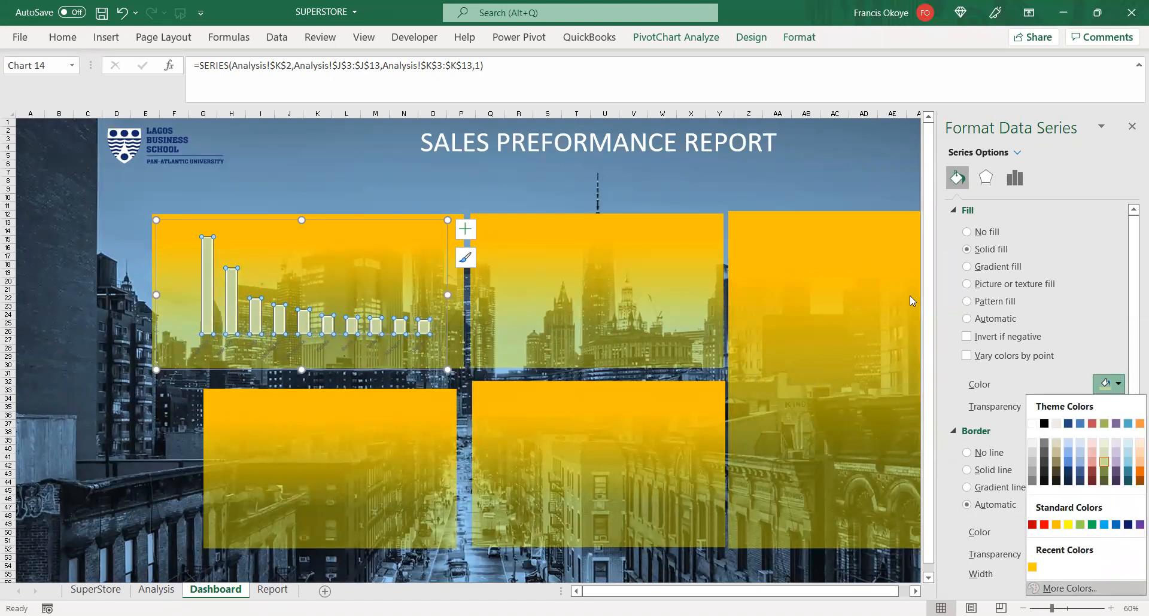
pyautogui.click(911, 245)
pyautogui.click(899, 246)
pyautogui.moveTo(899, 247); pyautogui.dragTo(873, 249)
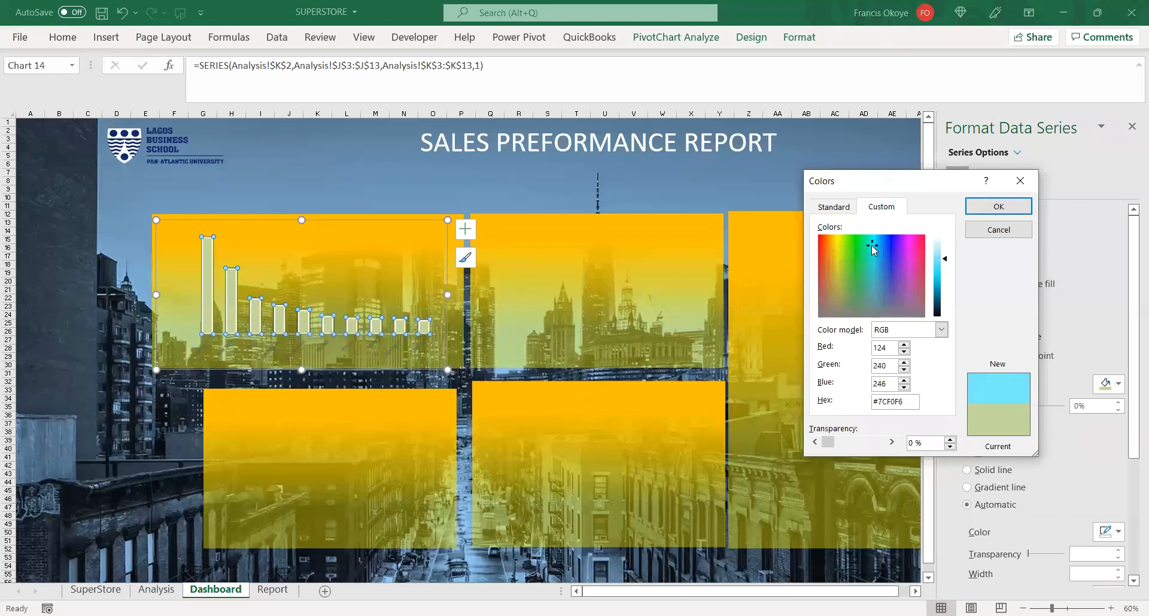
pyautogui.click(978, 204)
pyautogui.click(682, 431)
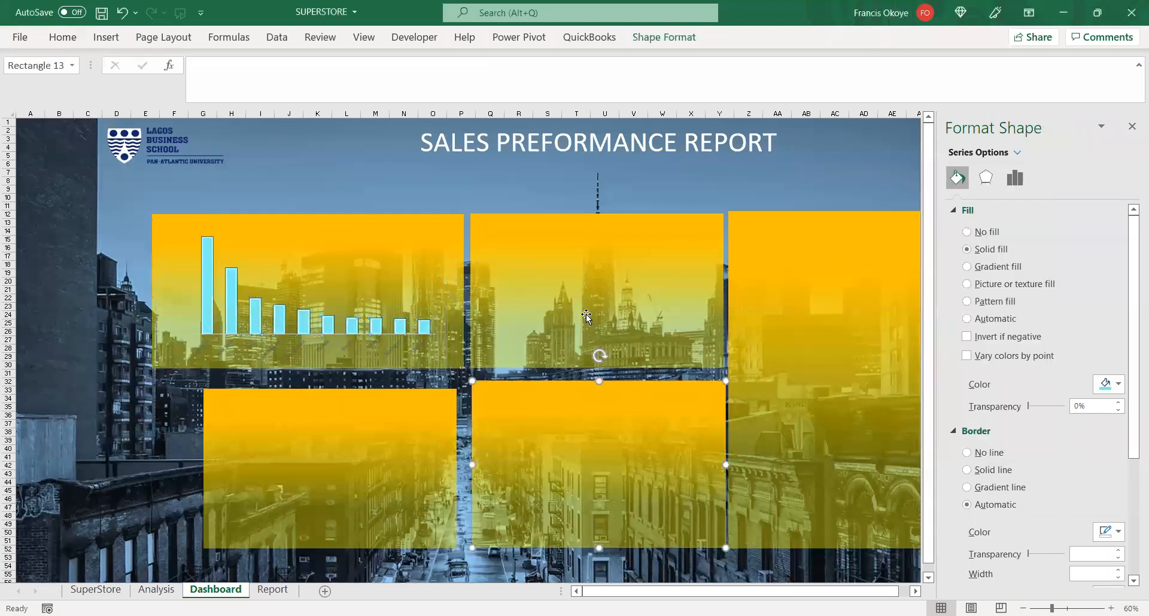
pyautogui.click(461, 164)
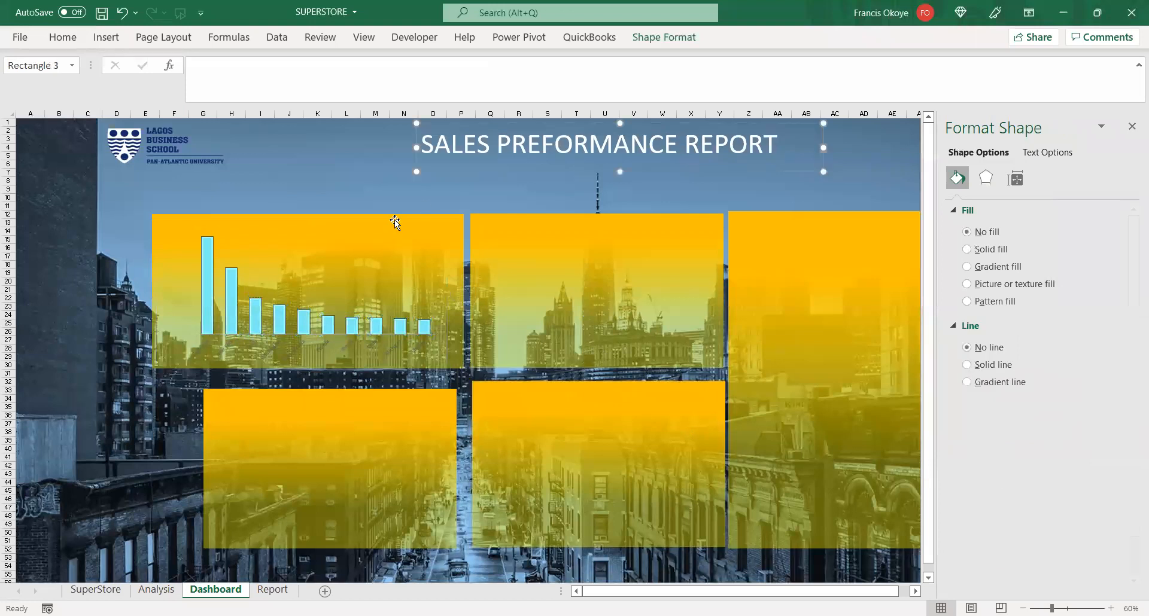
pyautogui.click(418, 252)
pyautogui.click(420, 204)
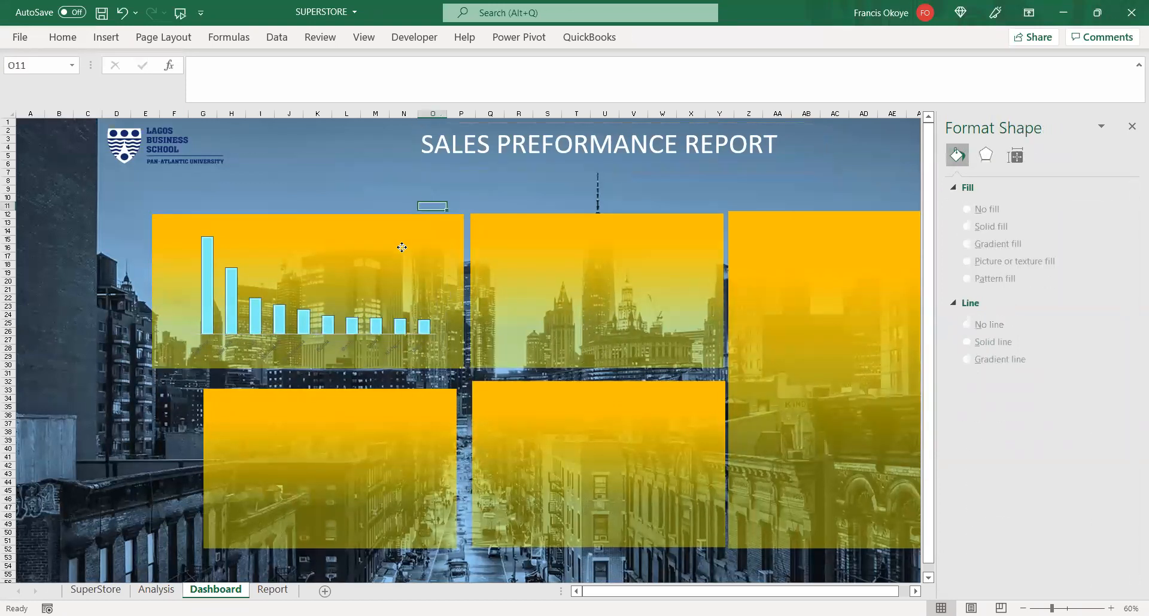
pyautogui.click(421, 196)
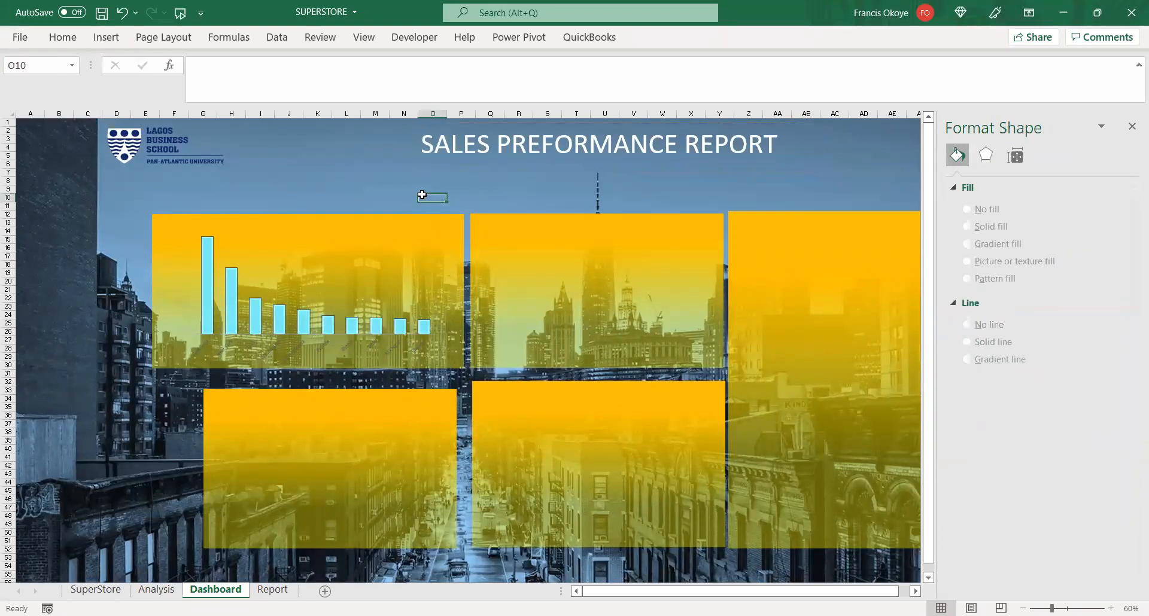
# - Fill the sales-by-state chart's bars with solid black and deselect the chart
pyautogui.click(334, 312)
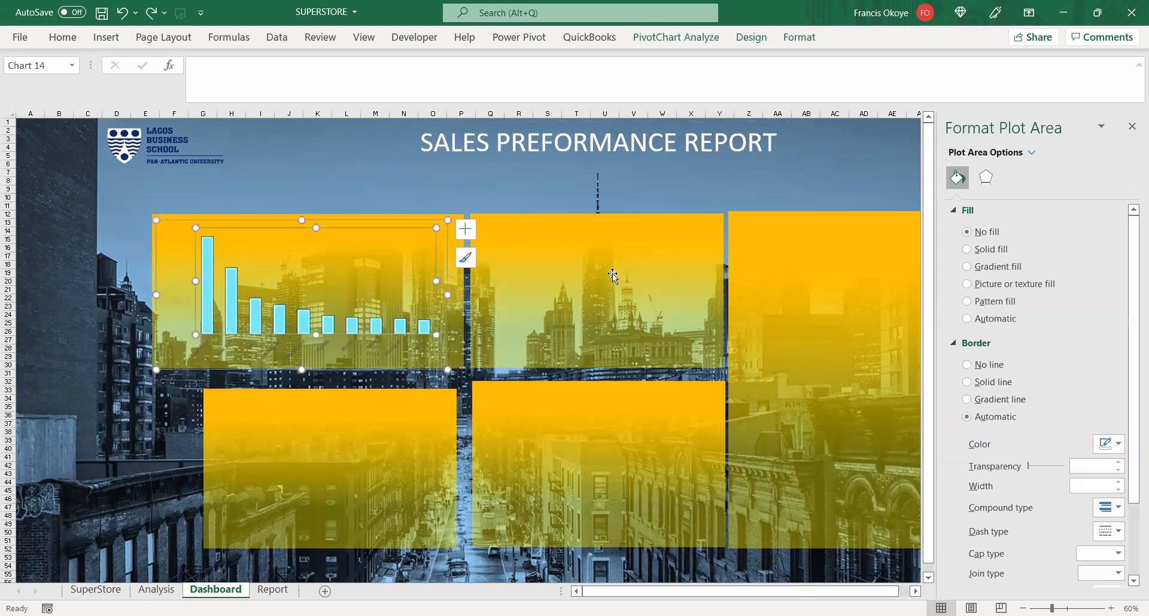
pyautogui.click(311, 307)
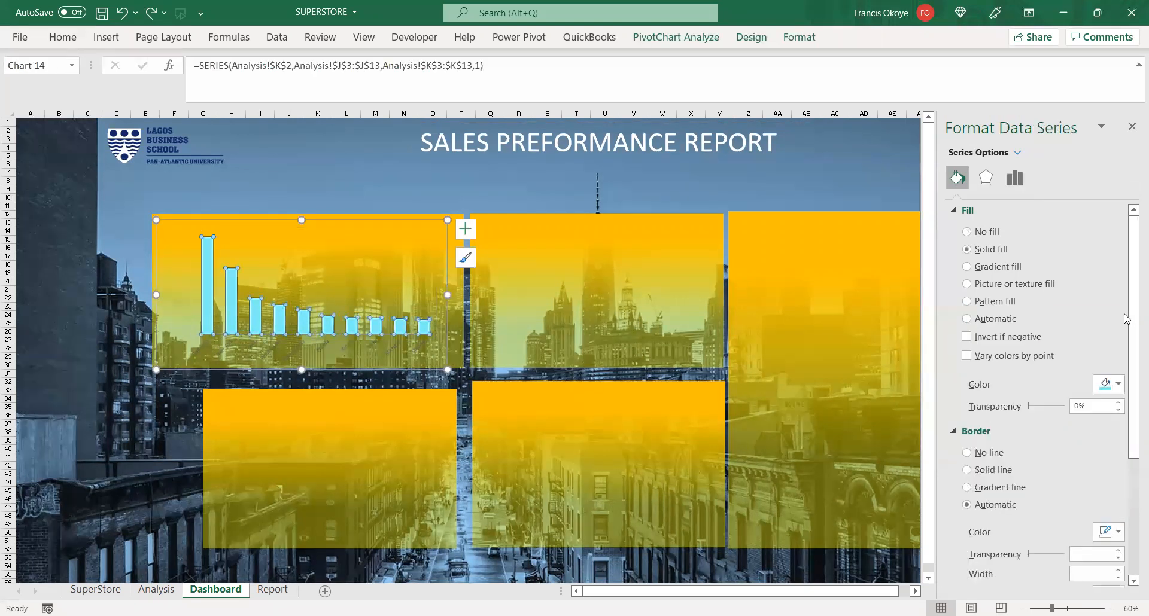
pyautogui.click(1119, 383)
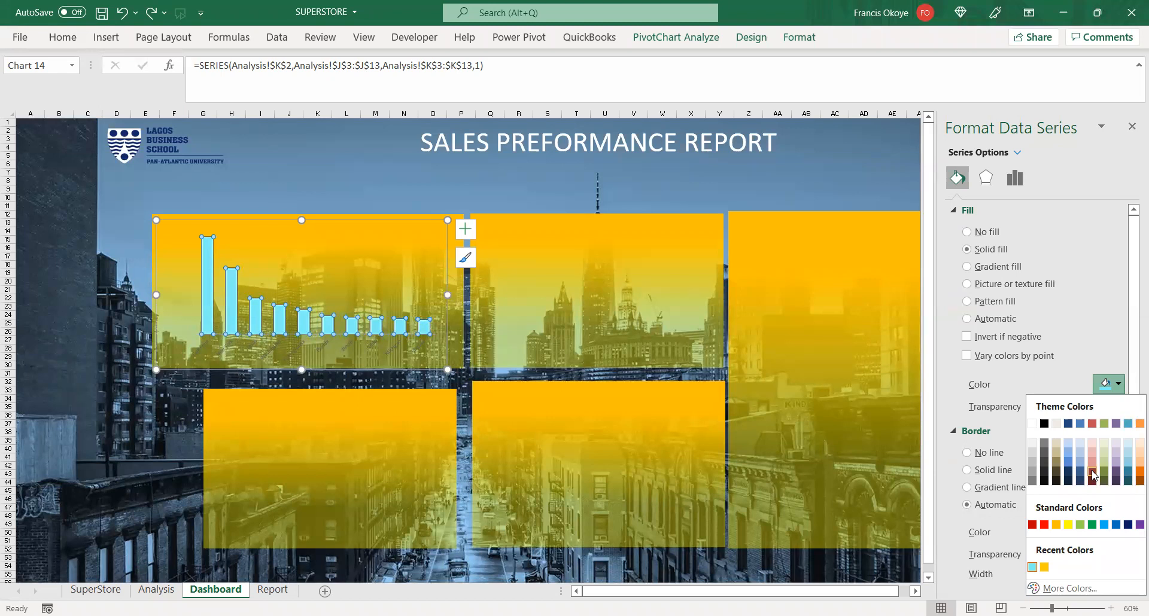
pyautogui.click(1045, 424)
pyautogui.click(418, 163)
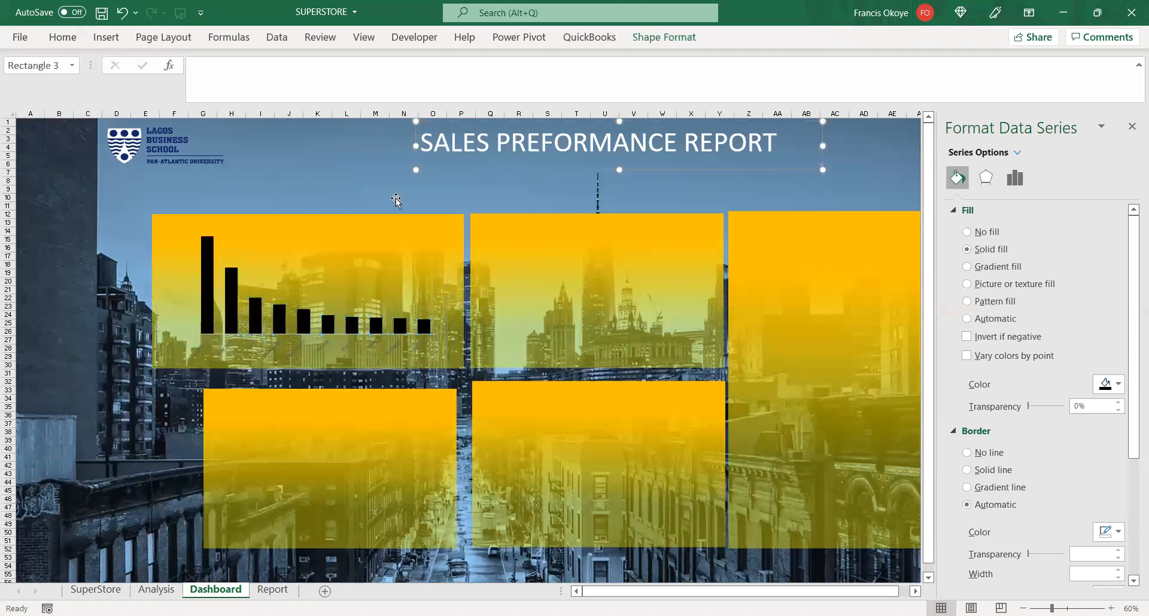
pyautogui.click(382, 254)
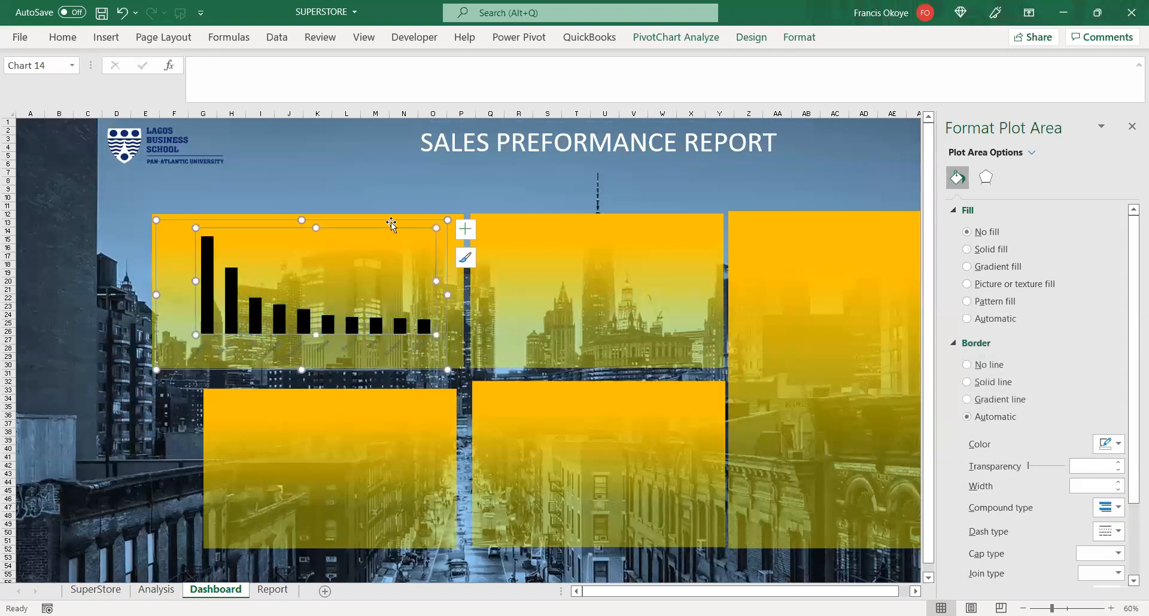
pyautogui.click(394, 210)
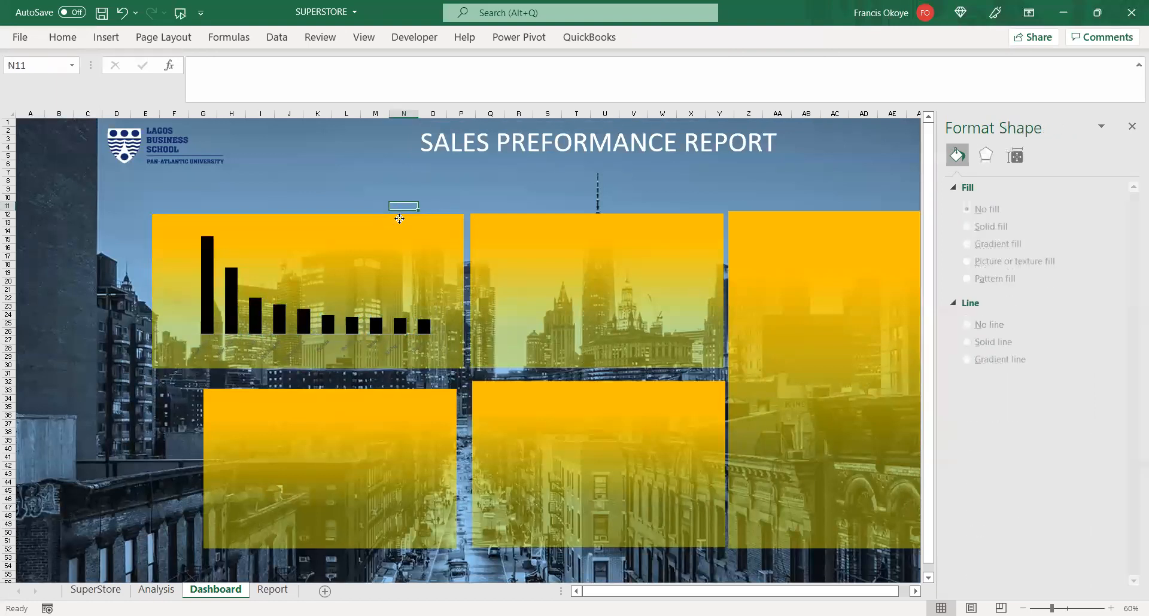
pyautogui.click(412, 221)
pyautogui.click(465, 229)
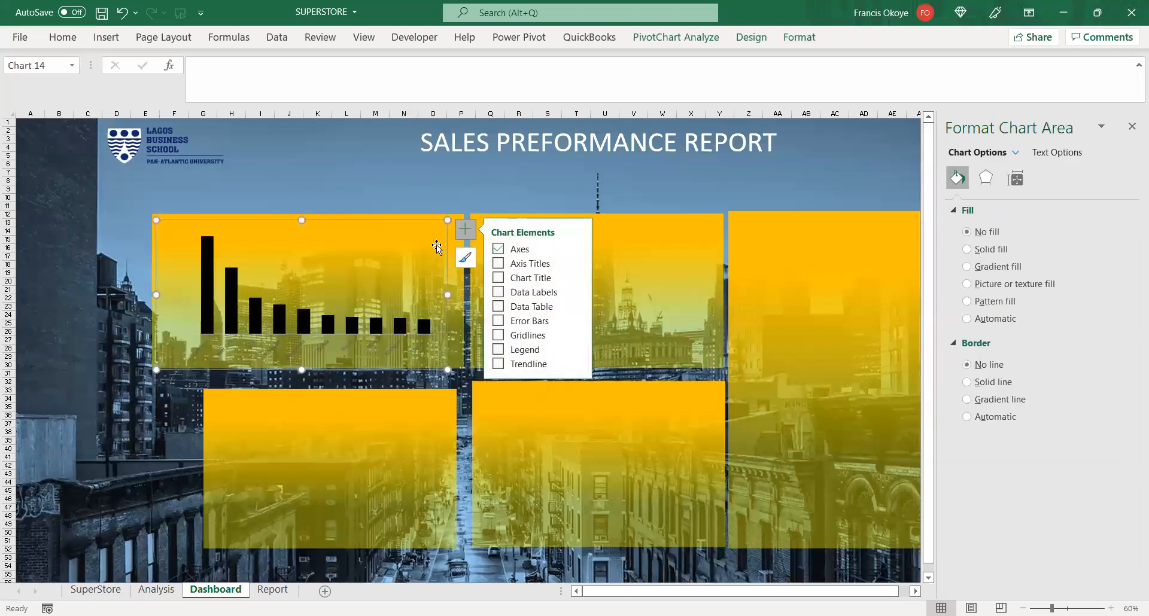
pyautogui.click(400, 267)
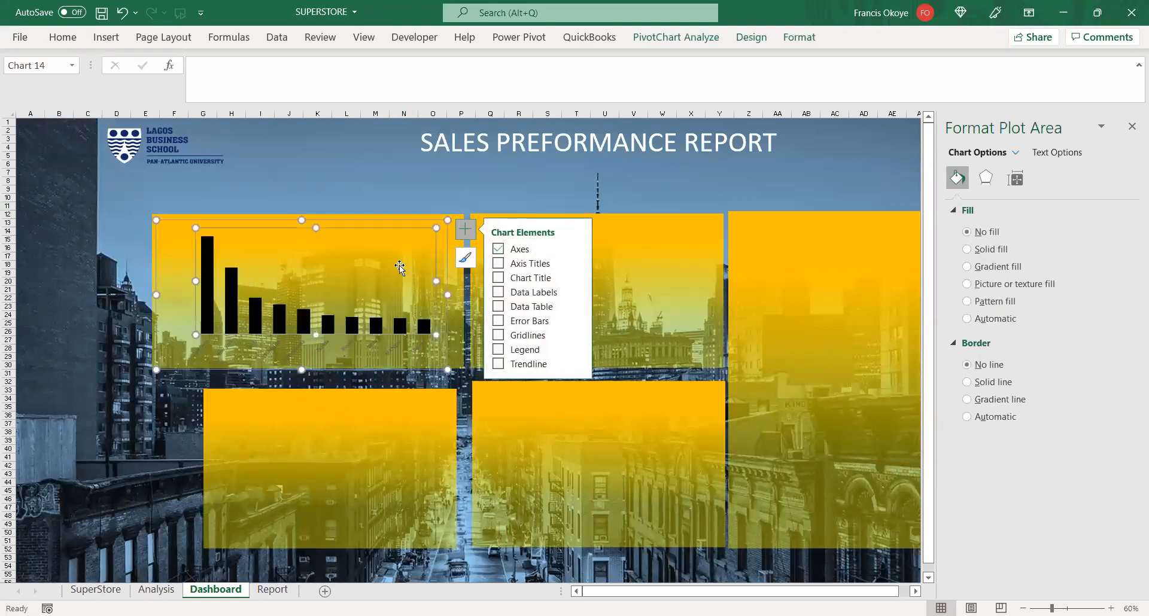
pyautogui.click(414, 220)
pyautogui.click(375, 293)
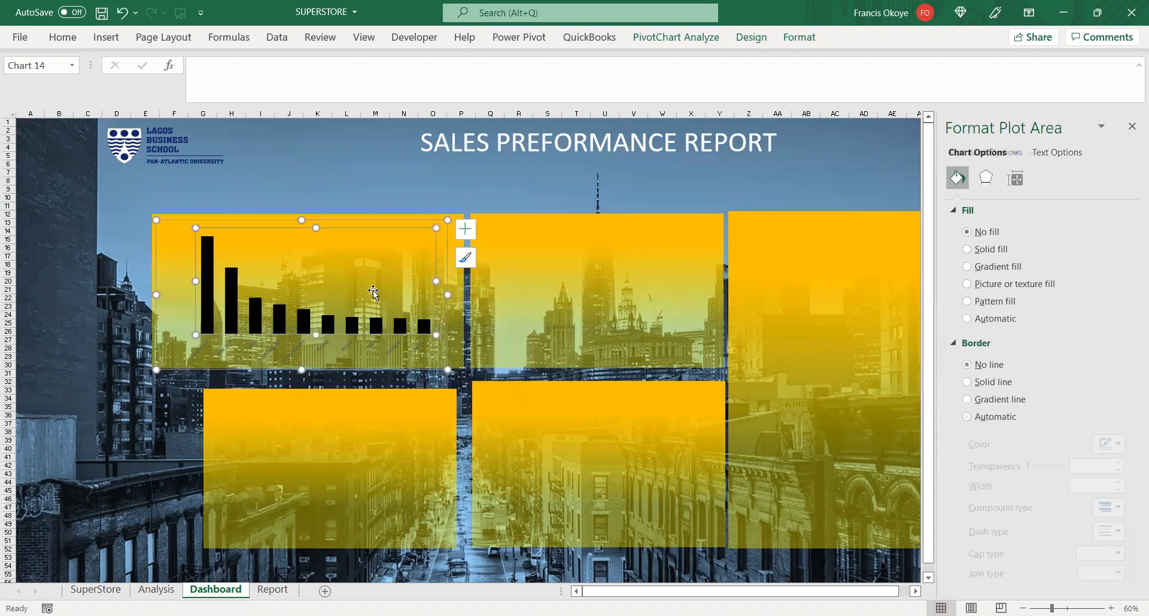
pyautogui.click(407, 220)
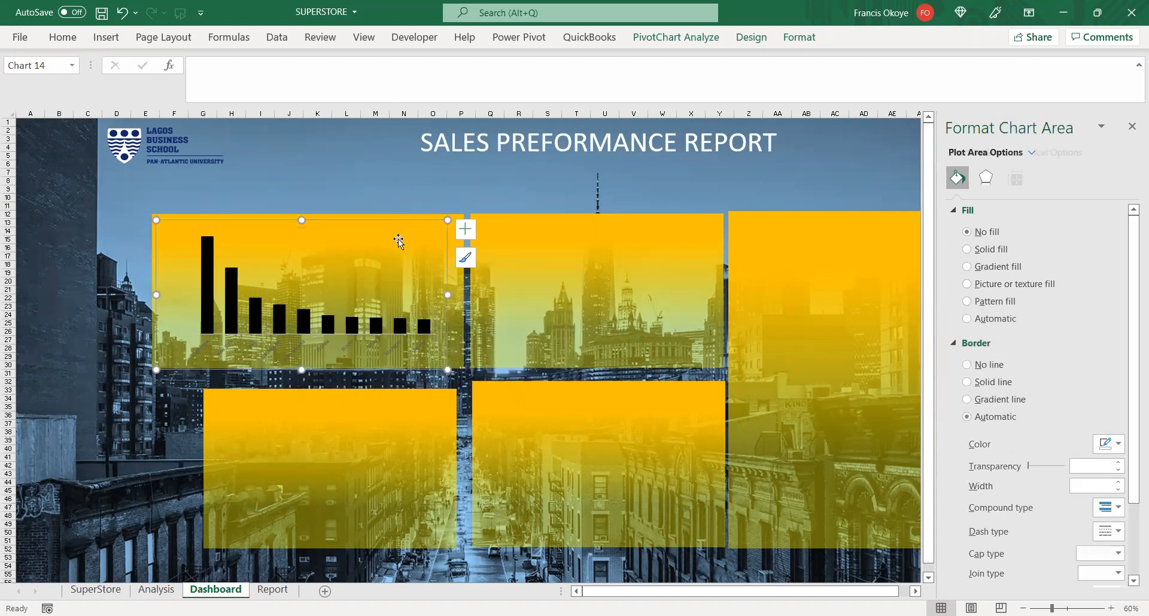
# - Set the transparency of the orange gradient stop to 34% on the panel behind the sales-by-state chart
pyautogui.click(424, 218)
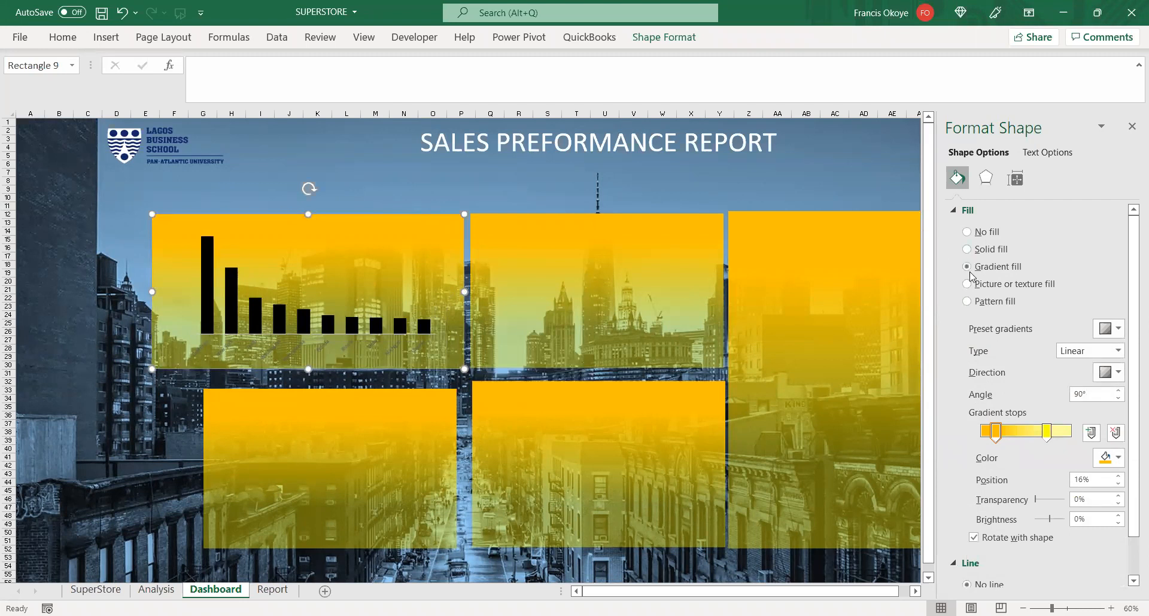
pyautogui.moveTo(1037, 498); pyautogui.dragTo(1047, 499)
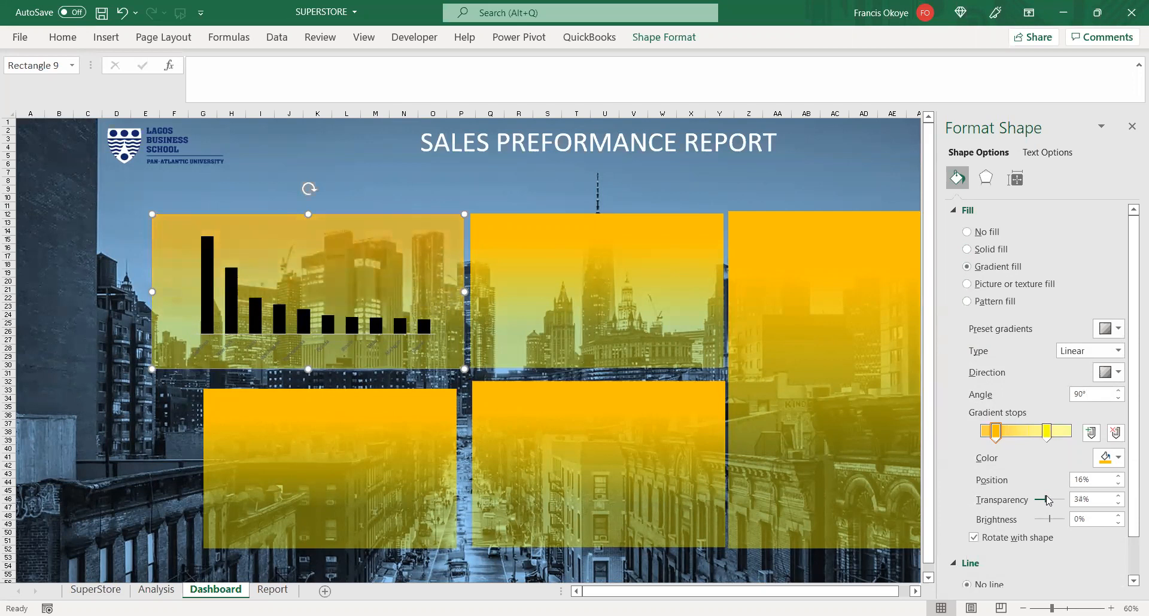
pyautogui.click(408, 249)
pyautogui.click(437, 193)
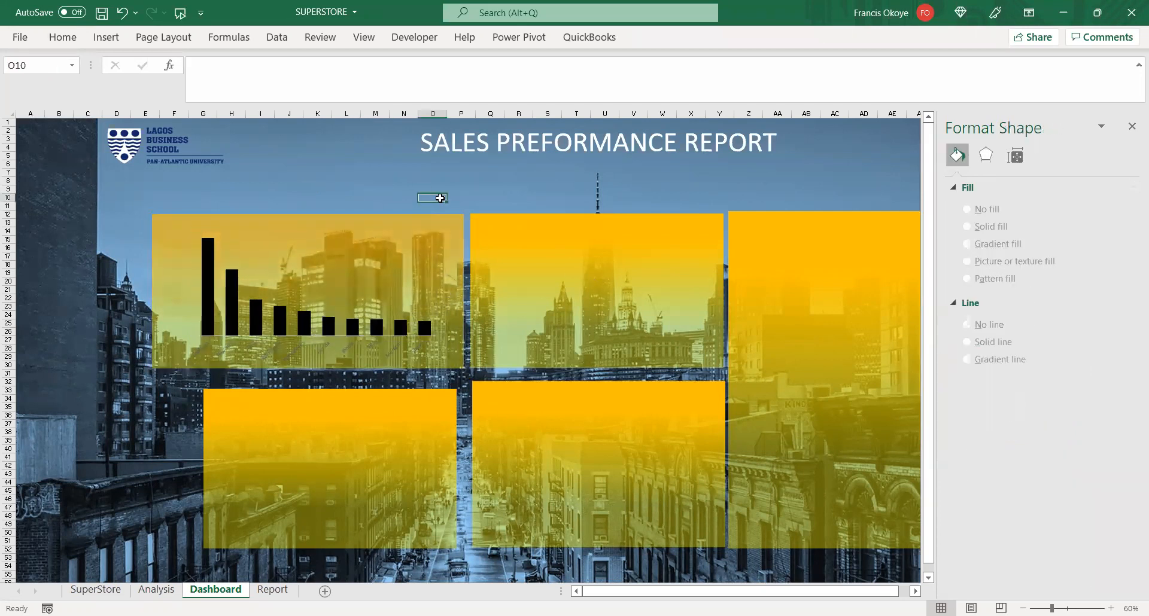
# - Set the font size of the sales-by-state chart's state axis labels to 12
pyautogui.click(419, 219)
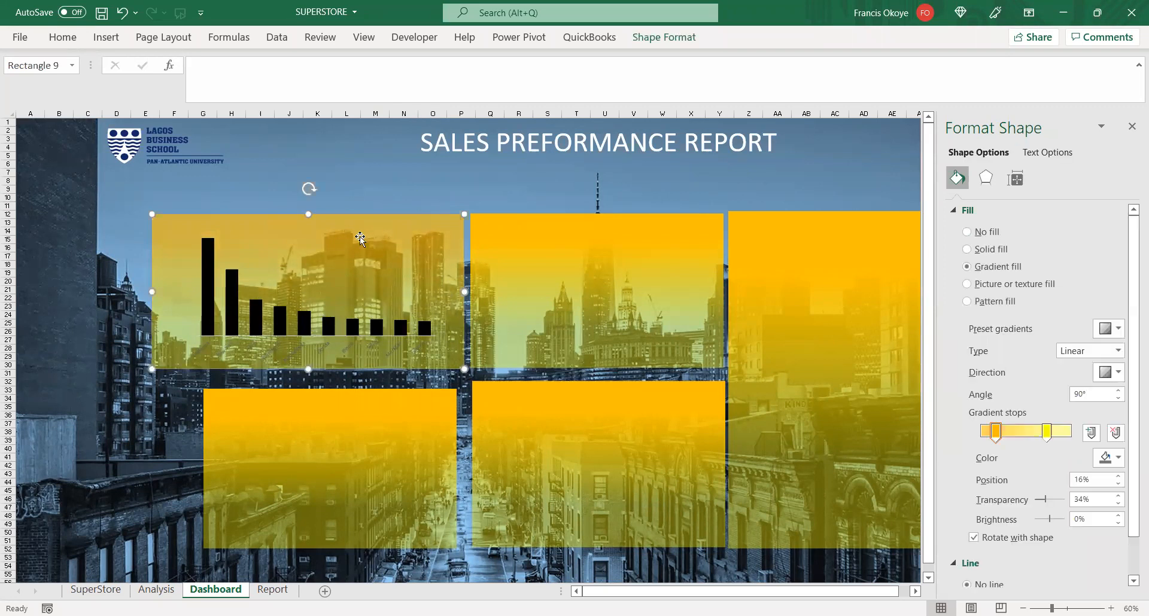
pyautogui.click(272, 292)
pyautogui.click(241, 352)
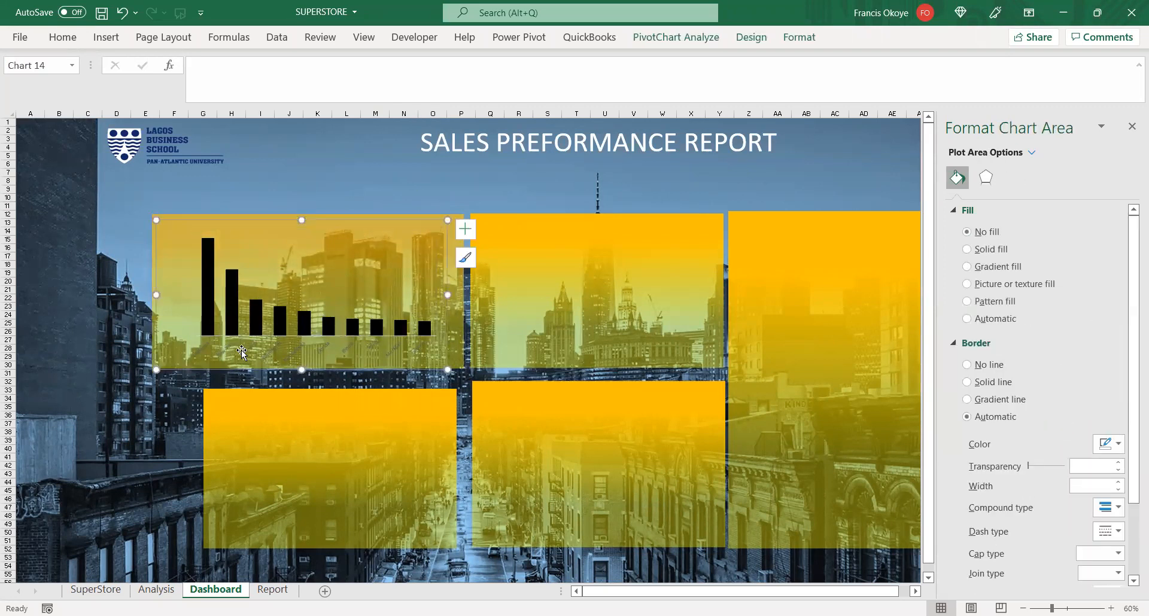
pyautogui.click(271, 351)
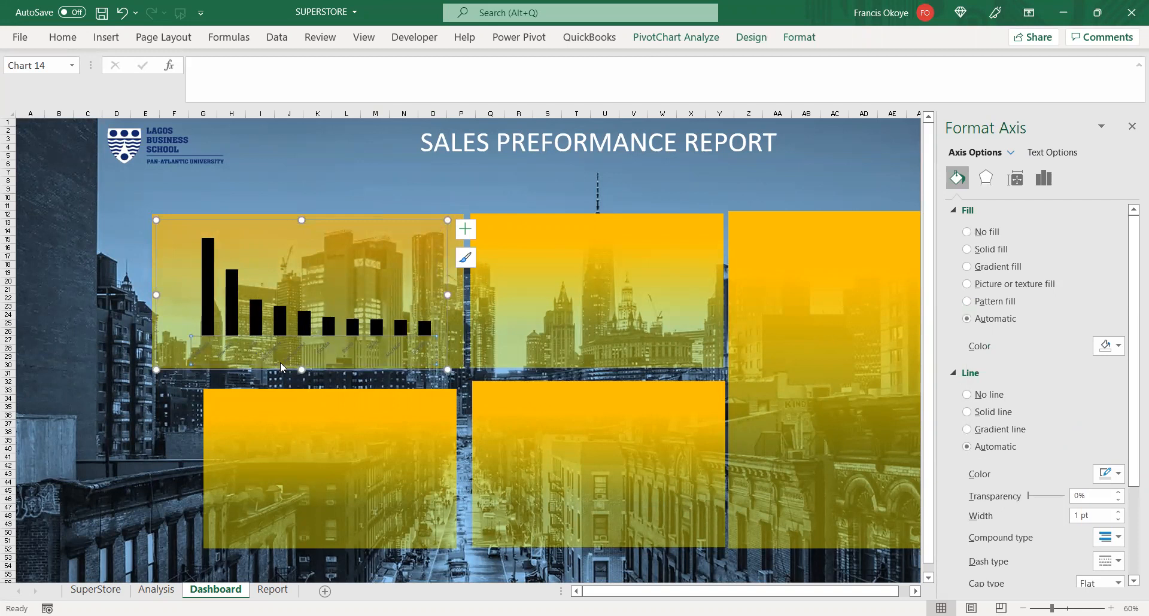
pyautogui.click(71, 41)
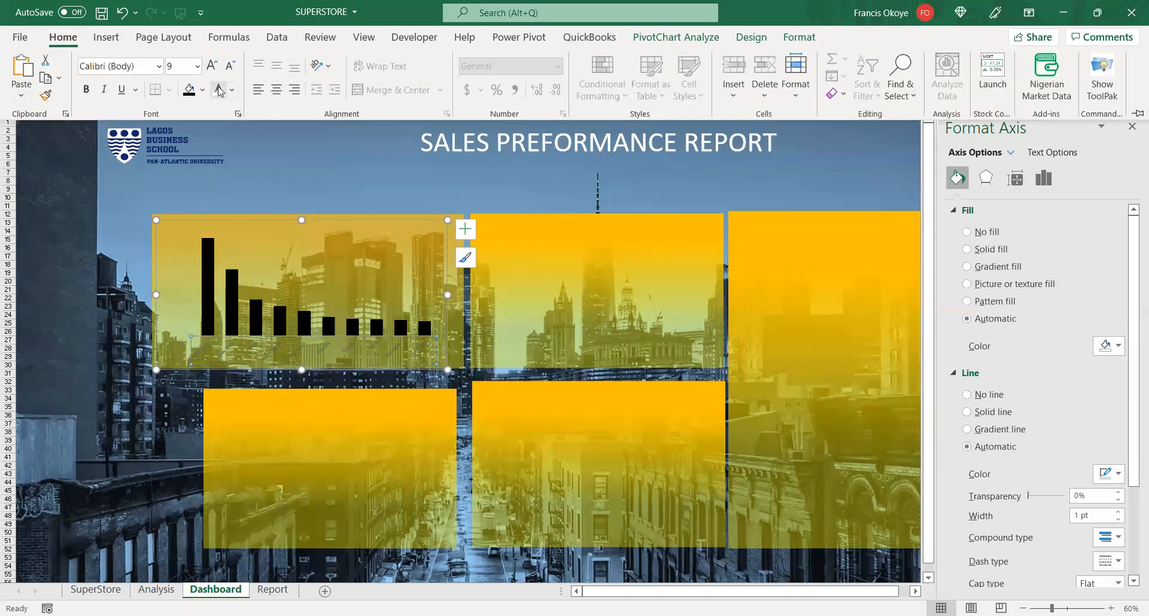
pyautogui.click(197, 65)
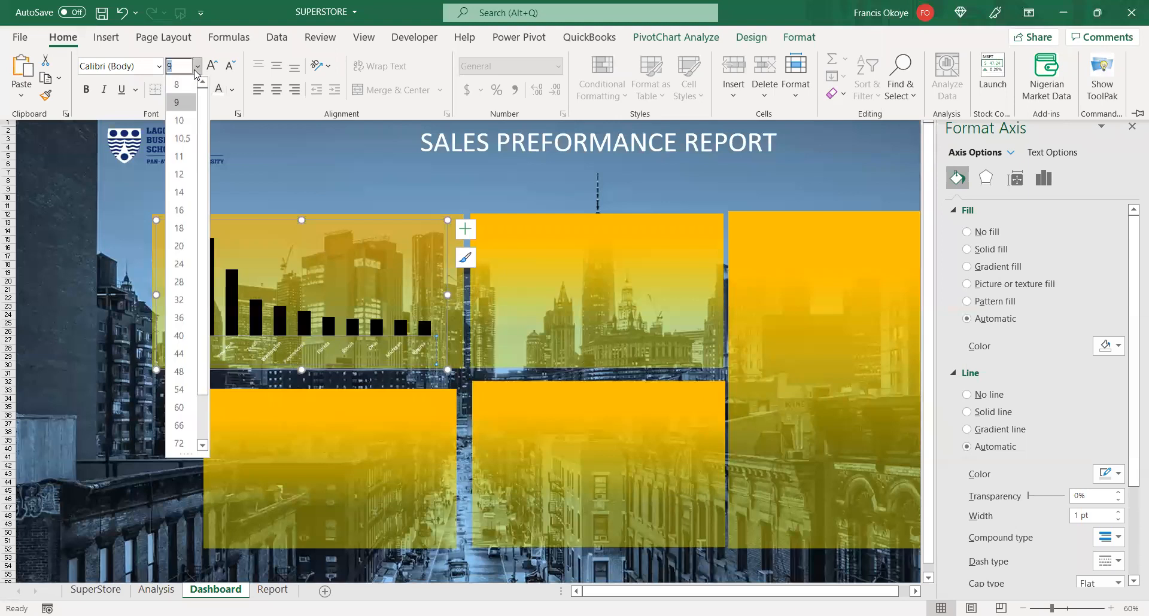
pyautogui.click(174, 180)
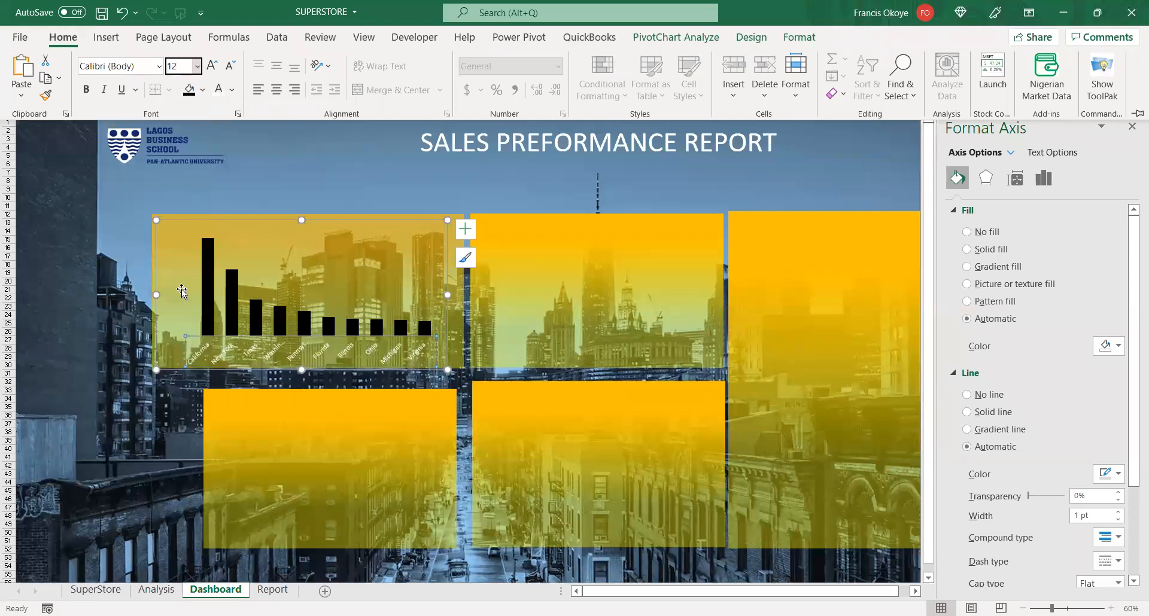
pyautogui.click(186, 366)
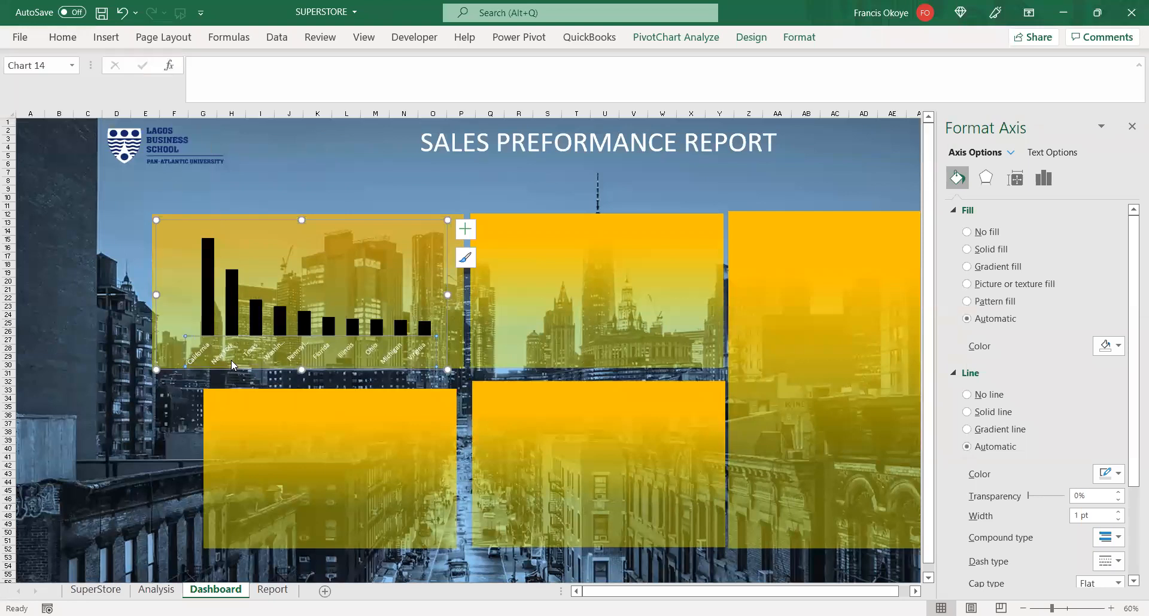
# - Apply the quick layout with a chart title and bottom legend to the sales-by-state chart, and delete its gridlines
pyautogui.click(333, 309)
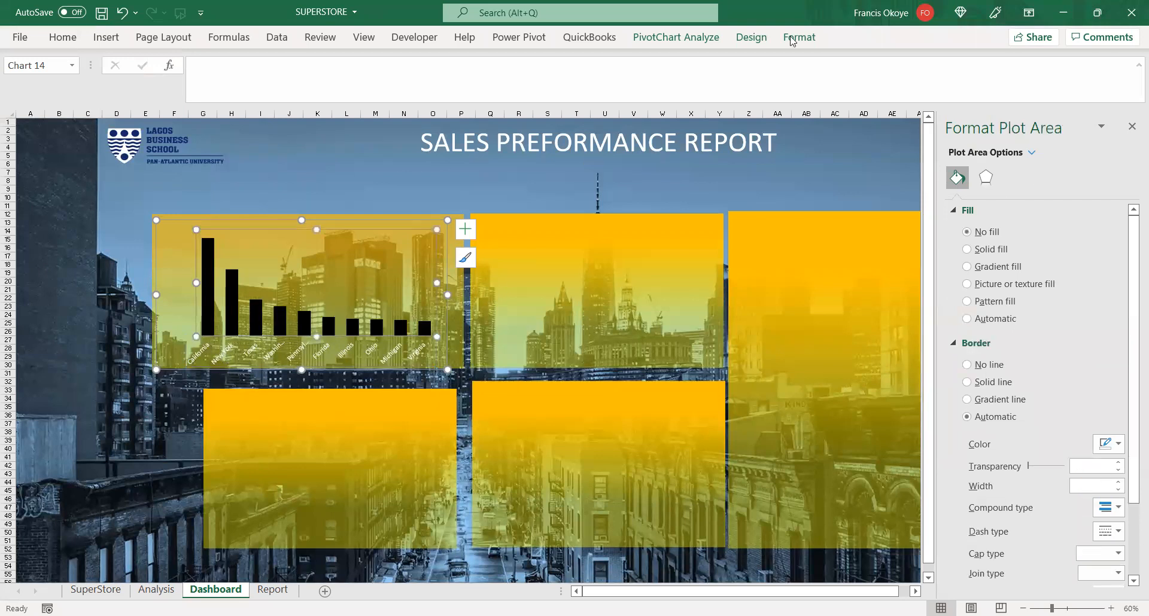
pyautogui.click(752, 37)
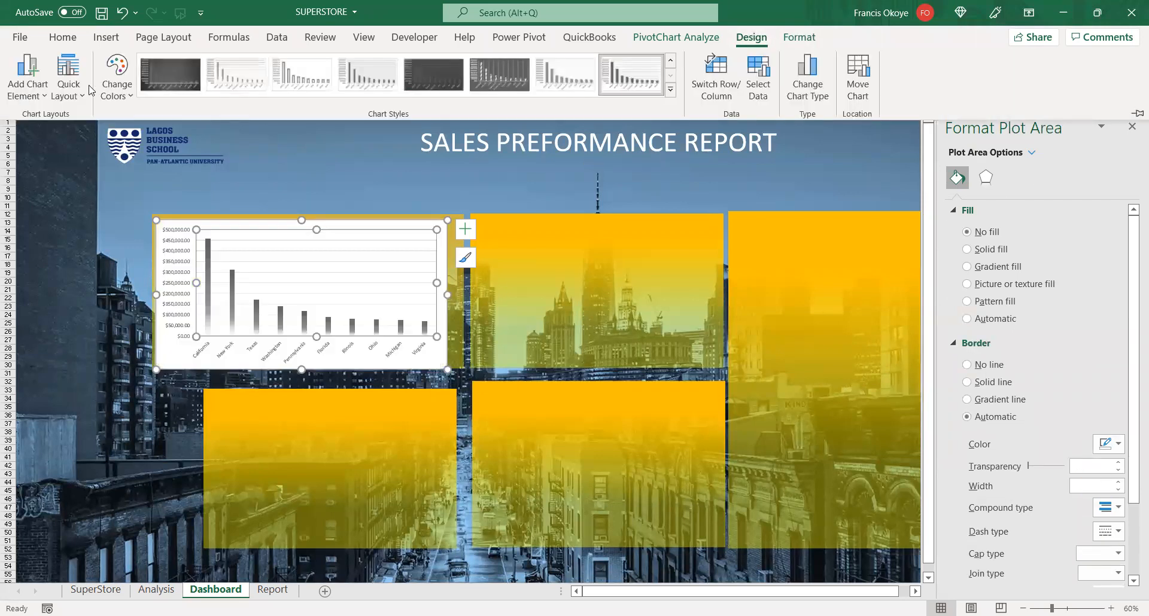
pyautogui.click(68, 84)
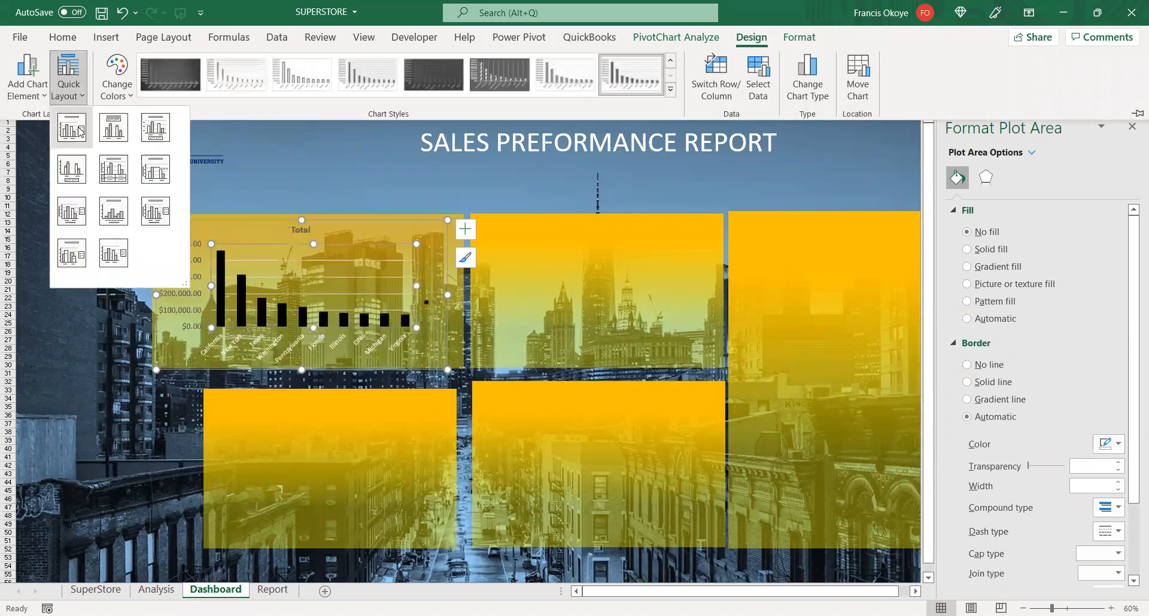
pyautogui.click(152, 133)
pyautogui.click(307, 259)
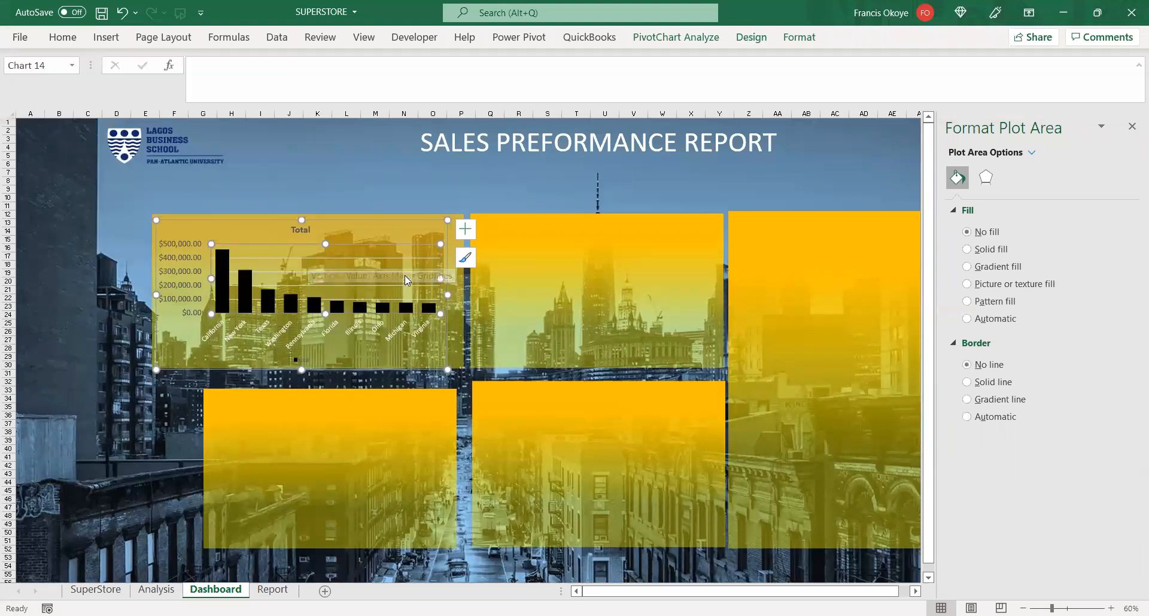
pyautogui.click(377, 272)
pyautogui.press('Delete')
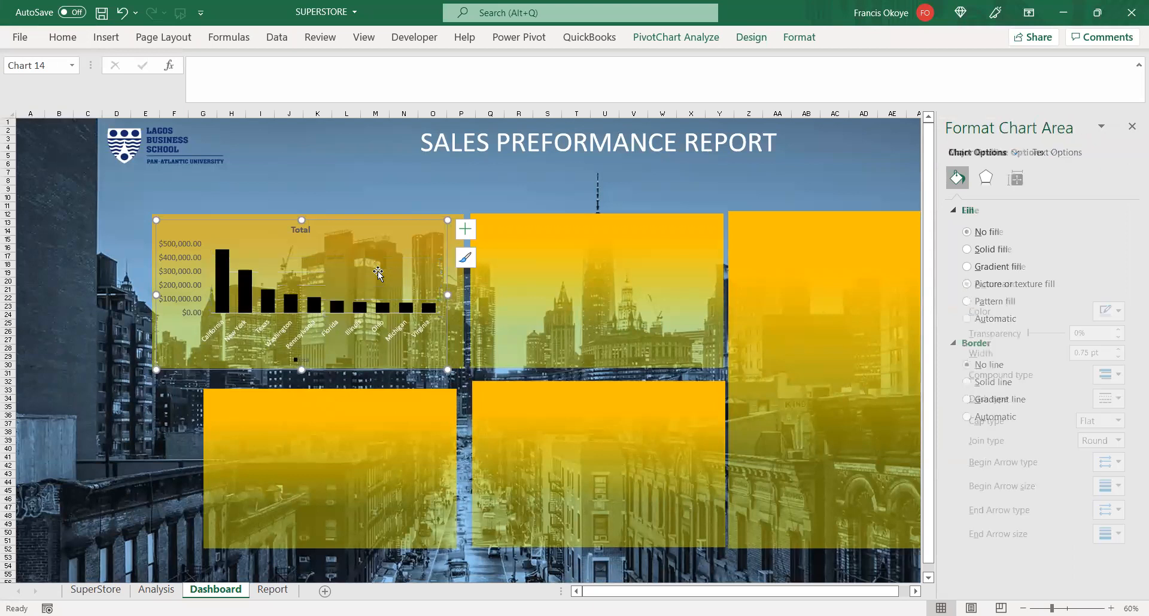
# - Enlarge the sales-by-state chart from its lower-right corner to span the panel's width and deselect it
pyautogui.click(371, 310)
pyautogui.click(381, 345)
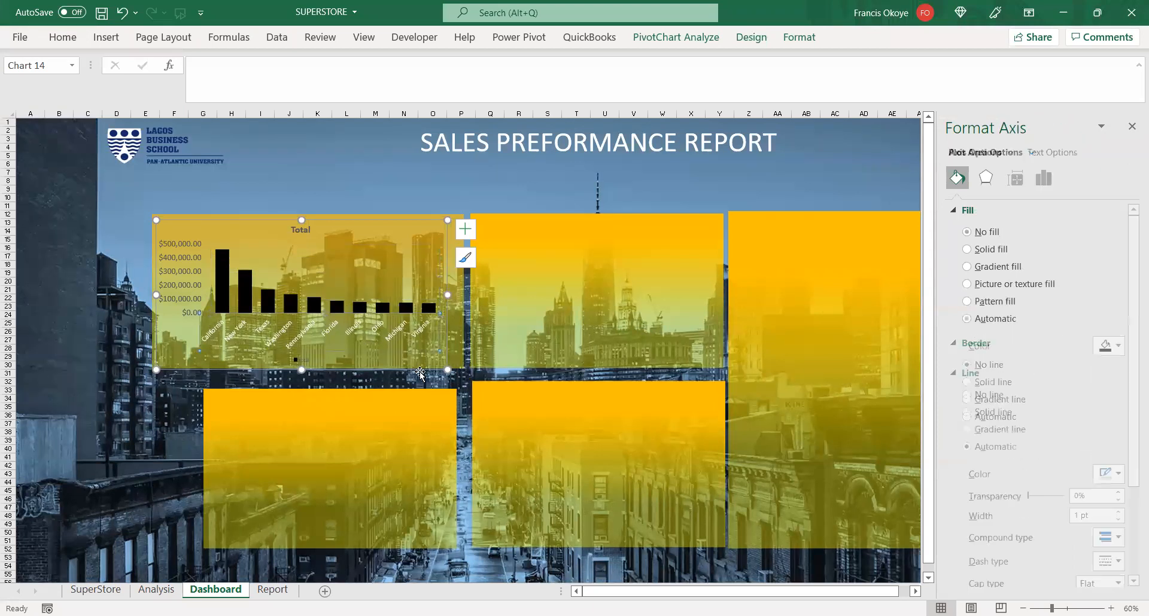
pyautogui.moveTo(447, 370); pyautogui.dragTo(467, 391)
pyautogui.click(373, 288)
pyautogui.click(323, 190)
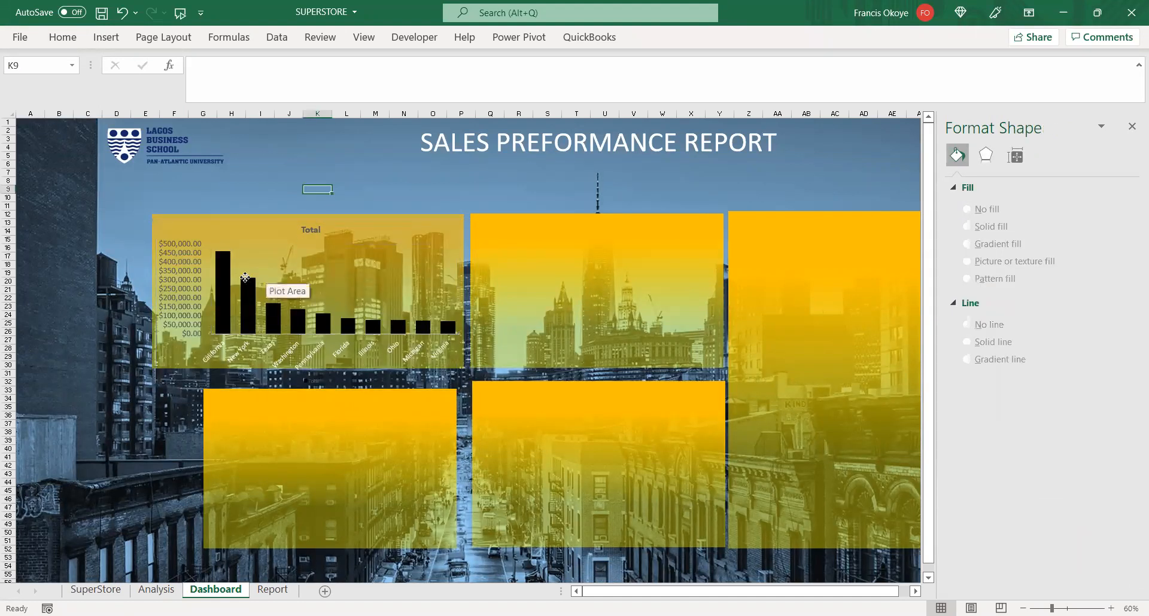
# - Add data labels to the sales-by-state chart's bars
pyautogui.click(265, 274)
pyautogui.click(408, 233)
pyautogui.click(485, 229)
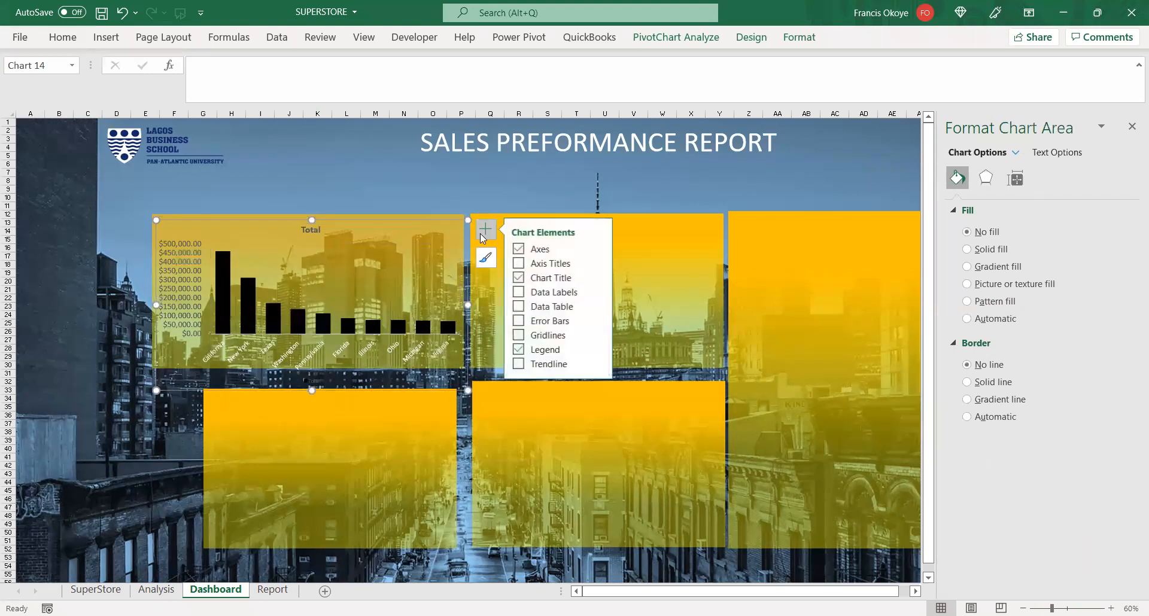
pyautogui.click(519, 293)
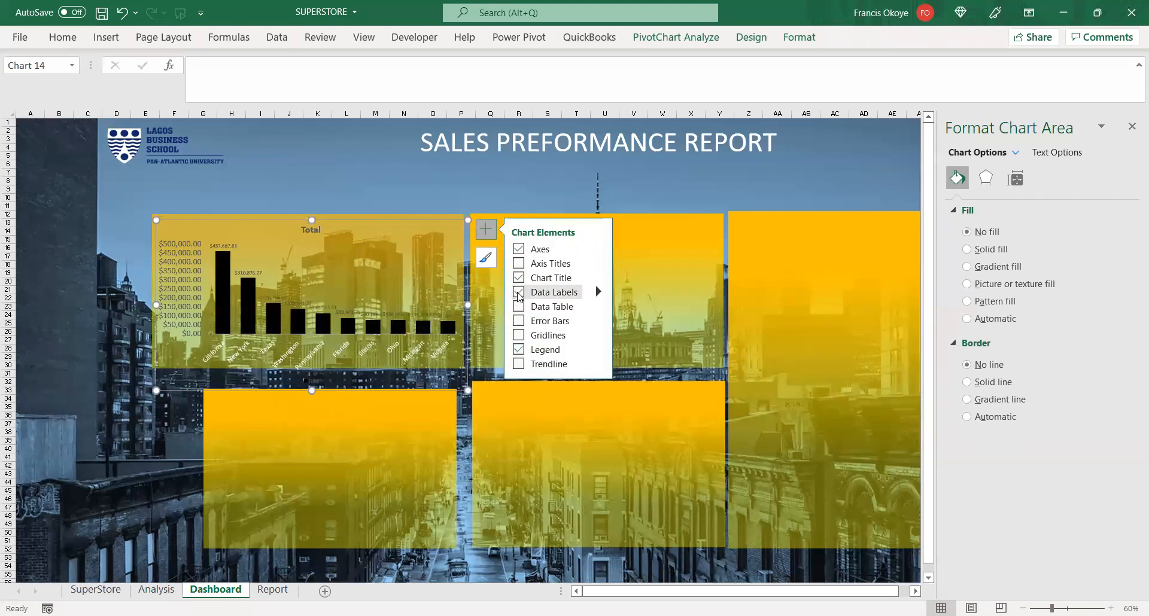
# - Format the sales-by-state chart's data labels with font size 14 and white text
pyautogui.click(237, 247)
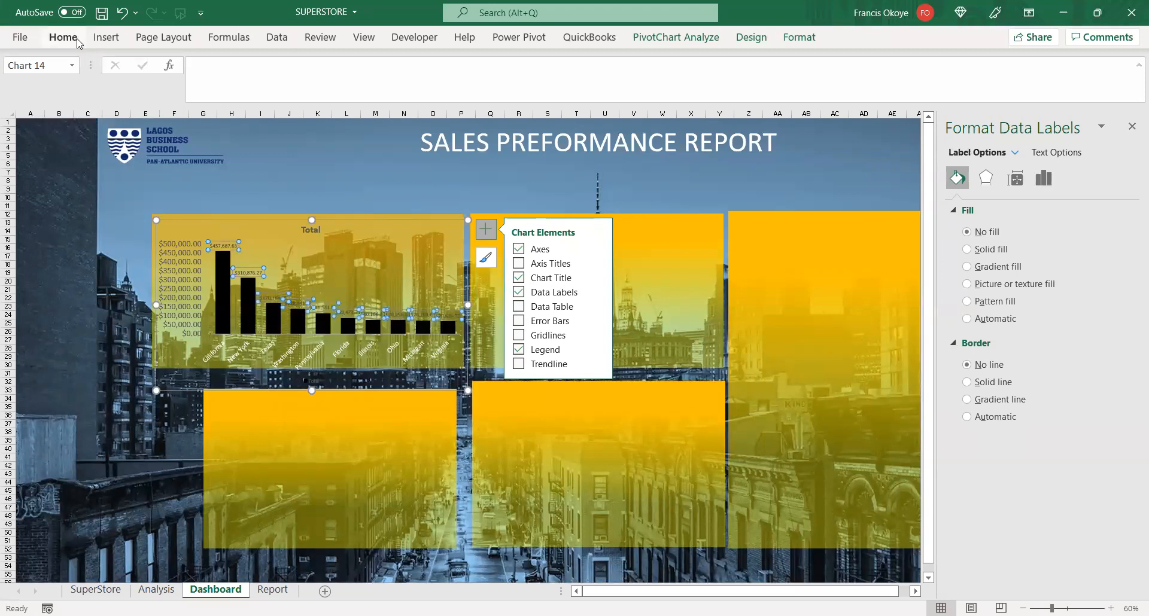
pyautogui.click(197, 66)
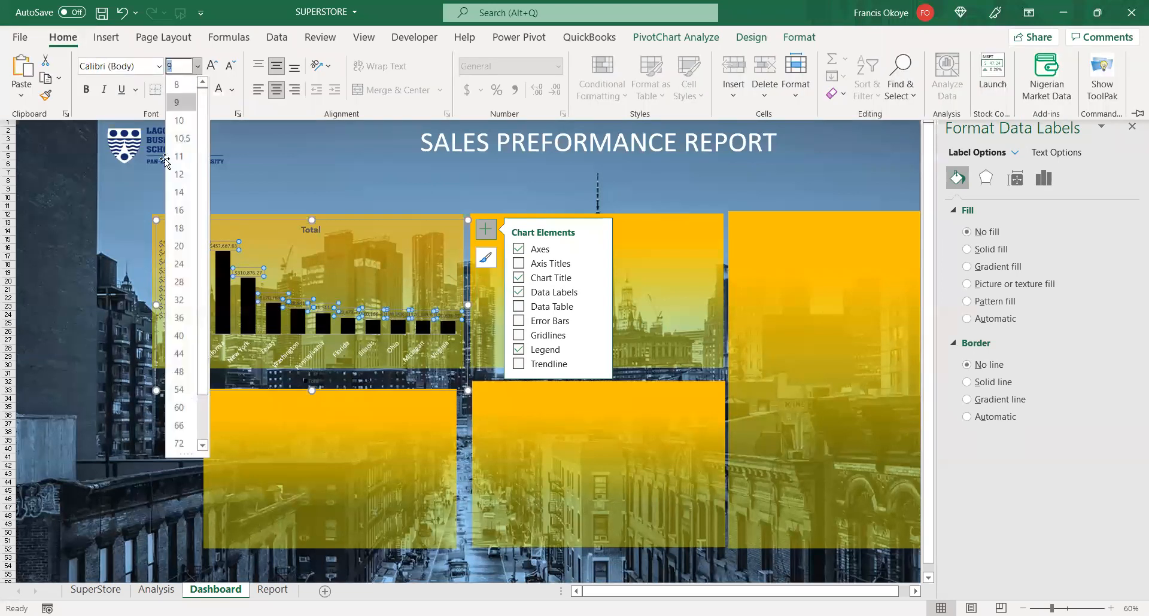
pyautogui.click(182, 193)
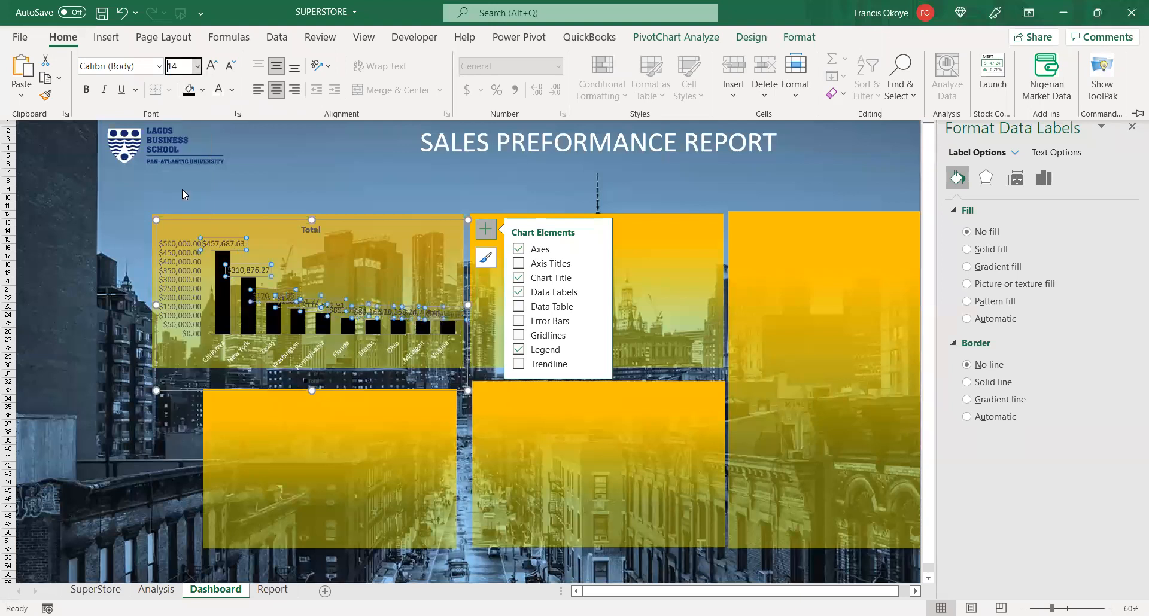
pyautogui.click(219, 89)
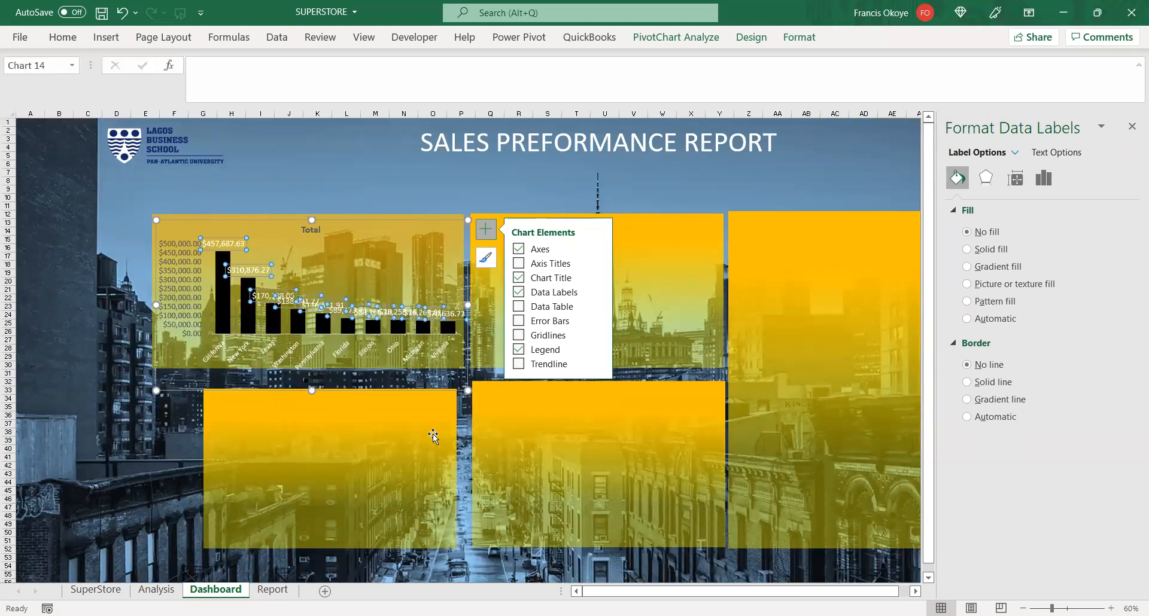
# - Try font size 12 on the first bar's data label, and undo it along with the labels' white text
pyautogui.click(236, 245)
pyautogui.click(63, 37)
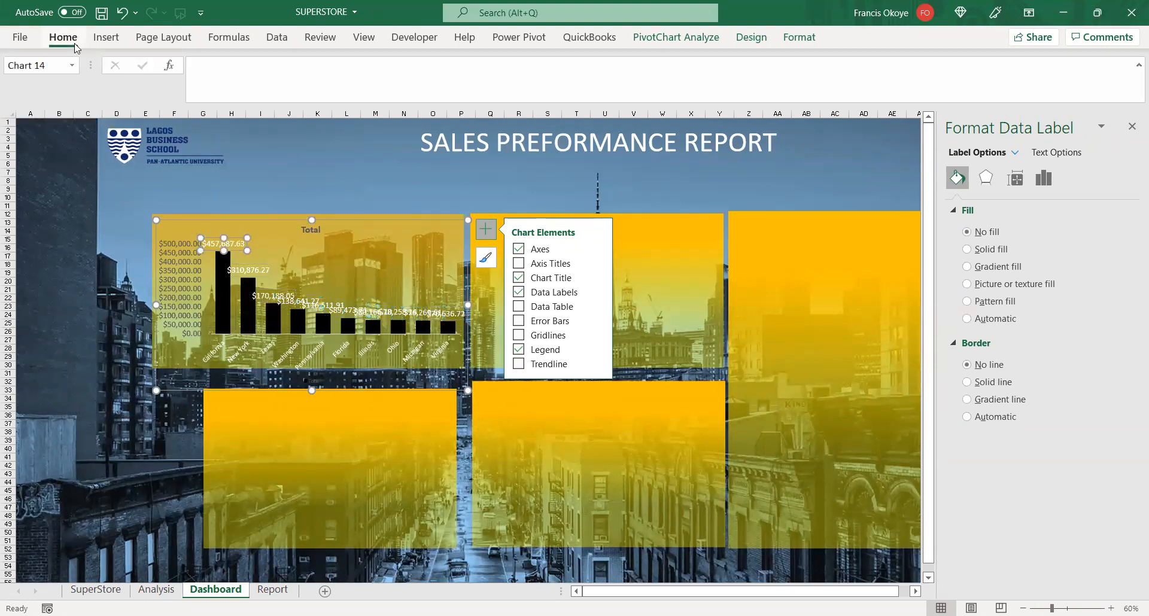
pyautogui.click(197, 66)
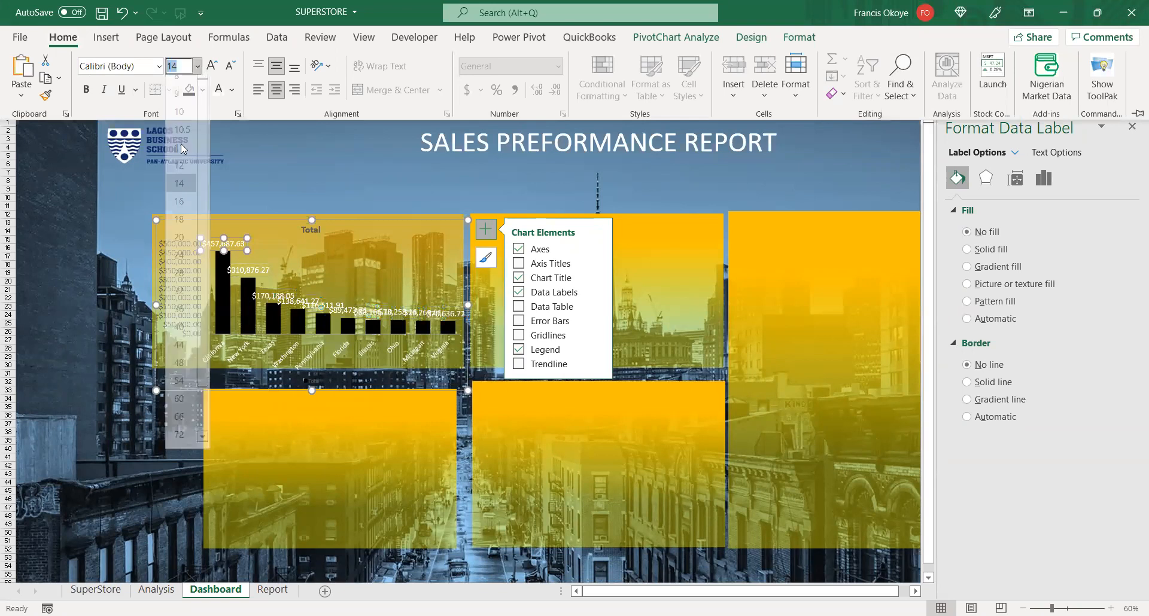
pyautogui.click(181, 175)
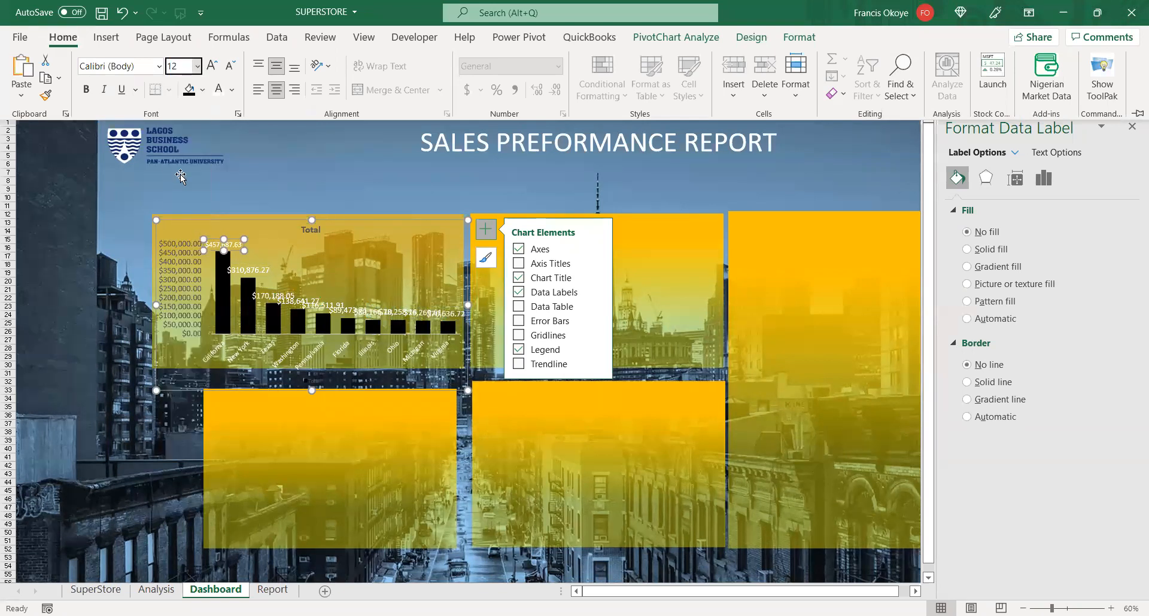
pyautogui.click(302, 305)
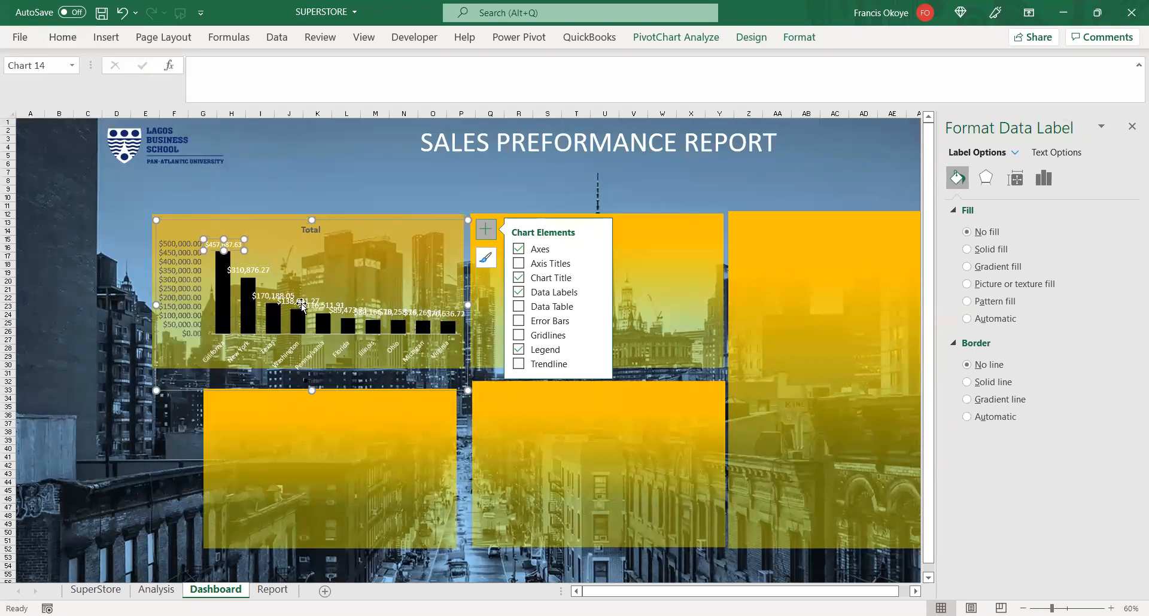
pyautogui.hotkey('ctrl', 'z')
pyautogui.hotkey('ctrl', 'z')
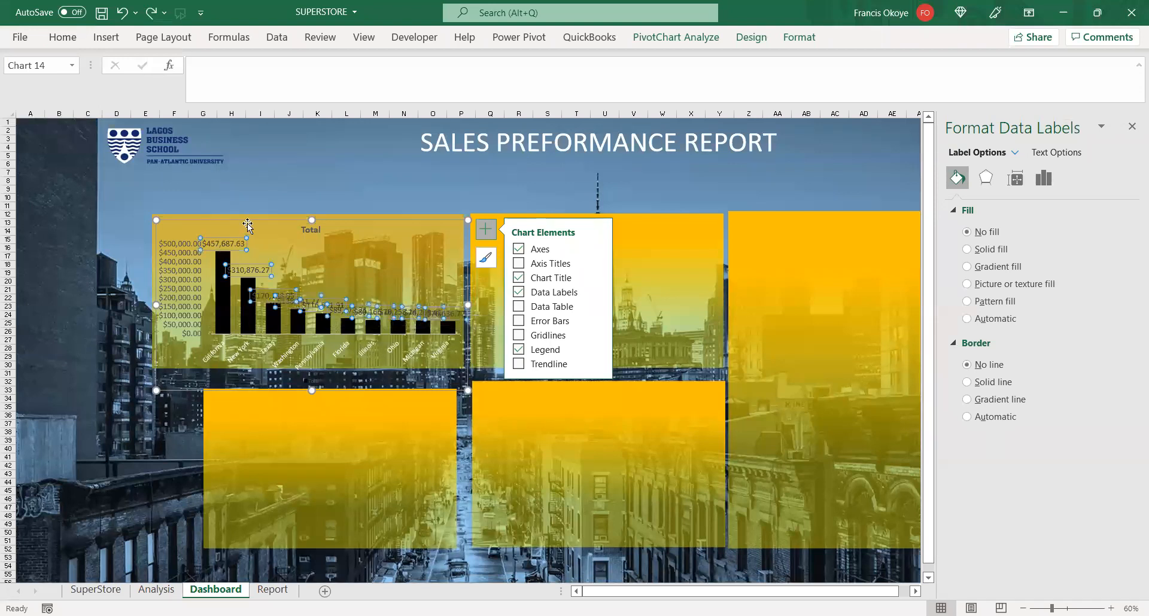
# - Remove the sales-by-state chart's data labels and add them again in the outside end position
pyautogui.click(300, 262)
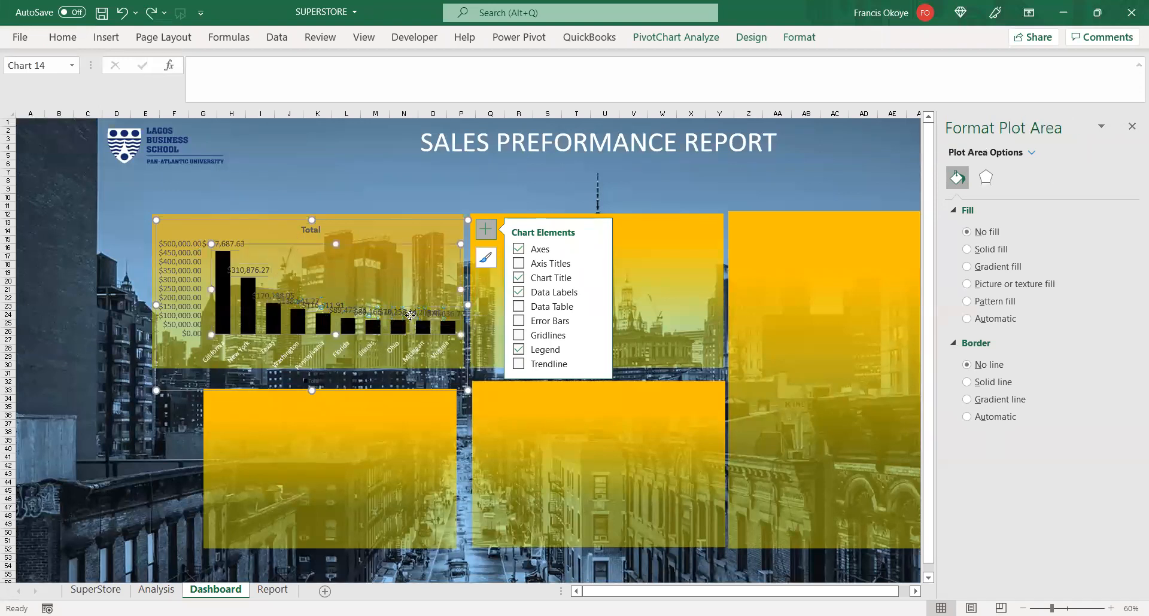
pyautogui.click(574, 292)
pyautogui.click(597, 292)
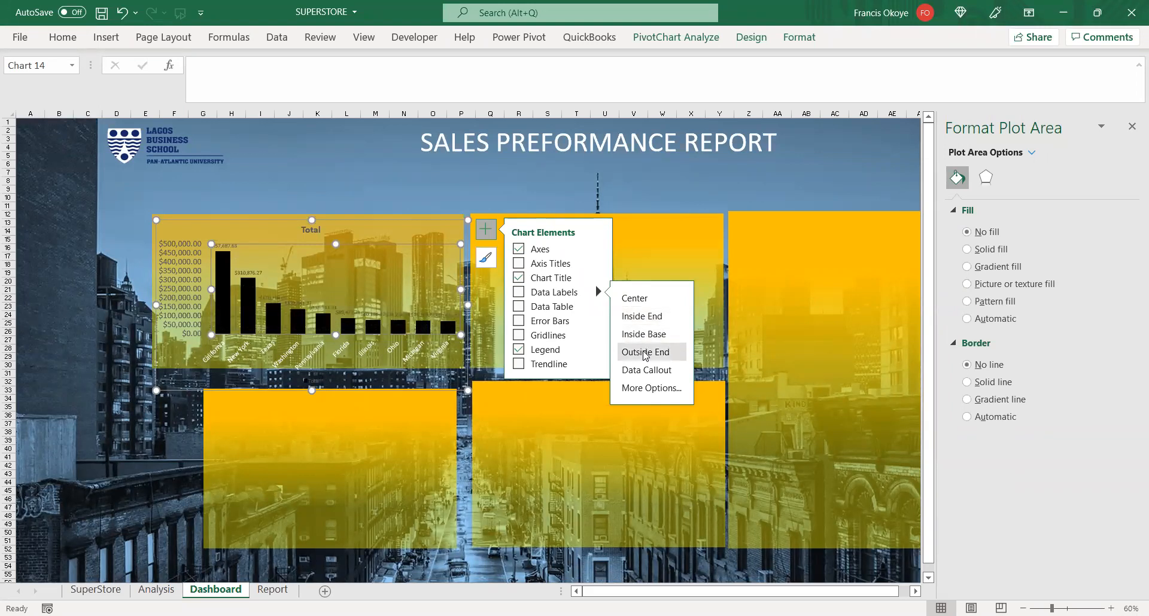
pyautogui.click(656, 388)
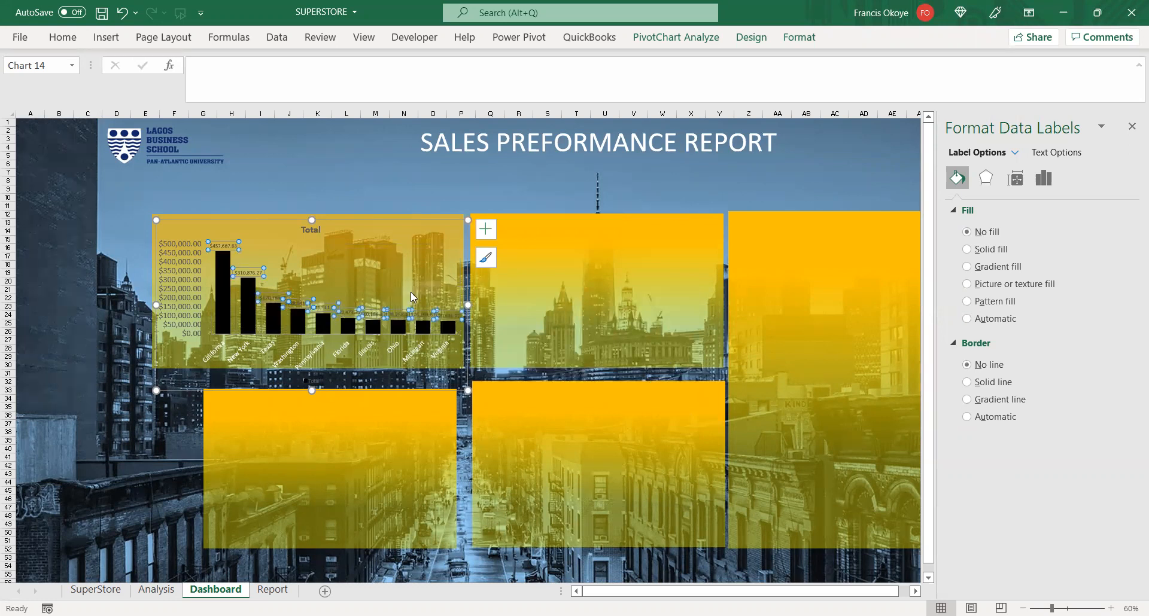
# - Delete the individual data labels above the second and third bars of the sales-by-state chart, undoing the accidental removal of all labels
pyautogui.click(392, 309)
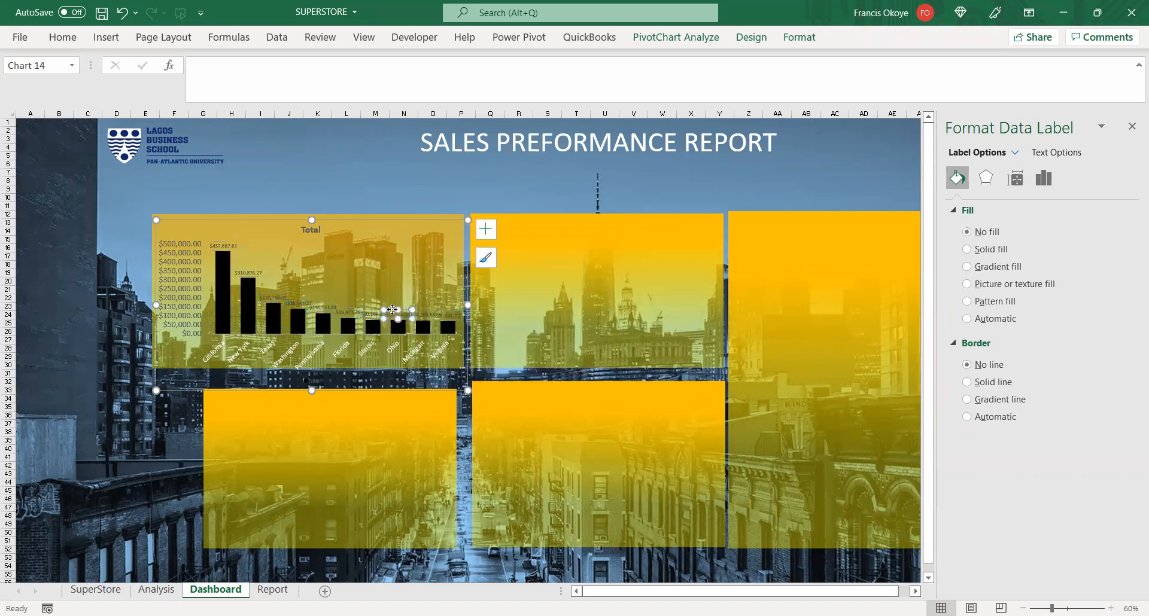
pyautogui.click(254, 269)
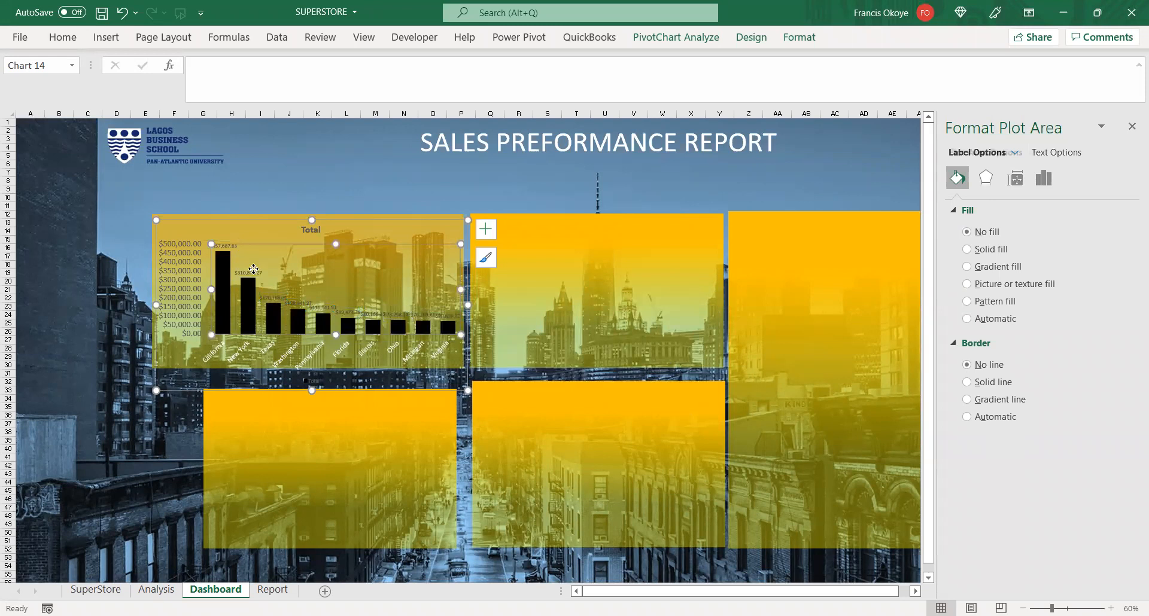
pyautogui.click(254, 269)
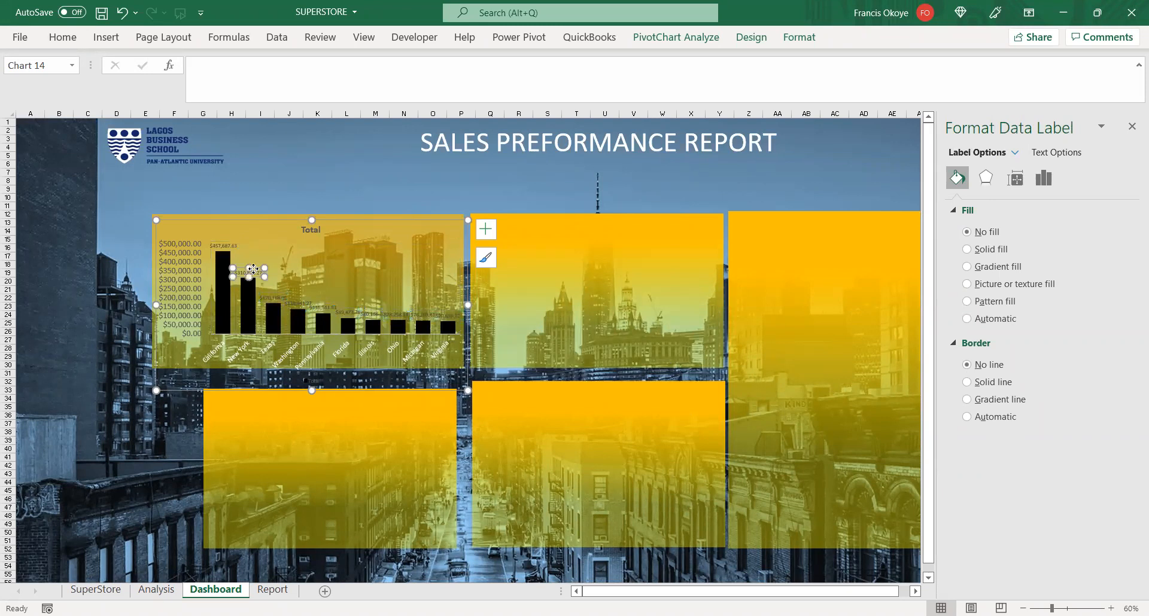
pyautogui.click(273, 285)
pyautogui.click(272, 296)
pyautogui.press('Delete')
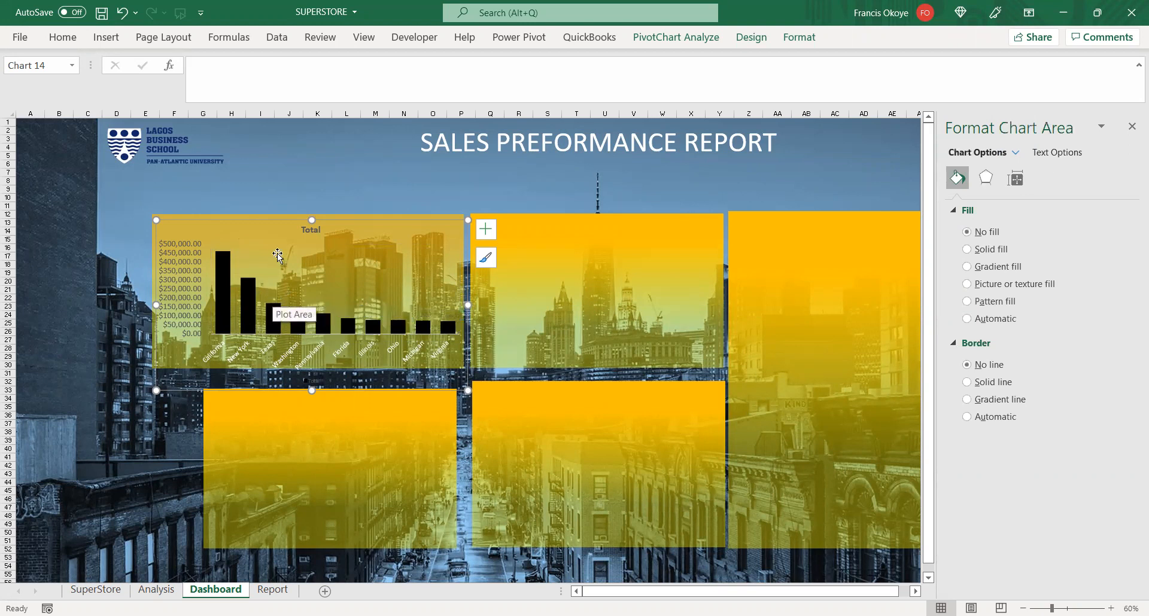
pyautogui.hotkey('ctrl', 'z')
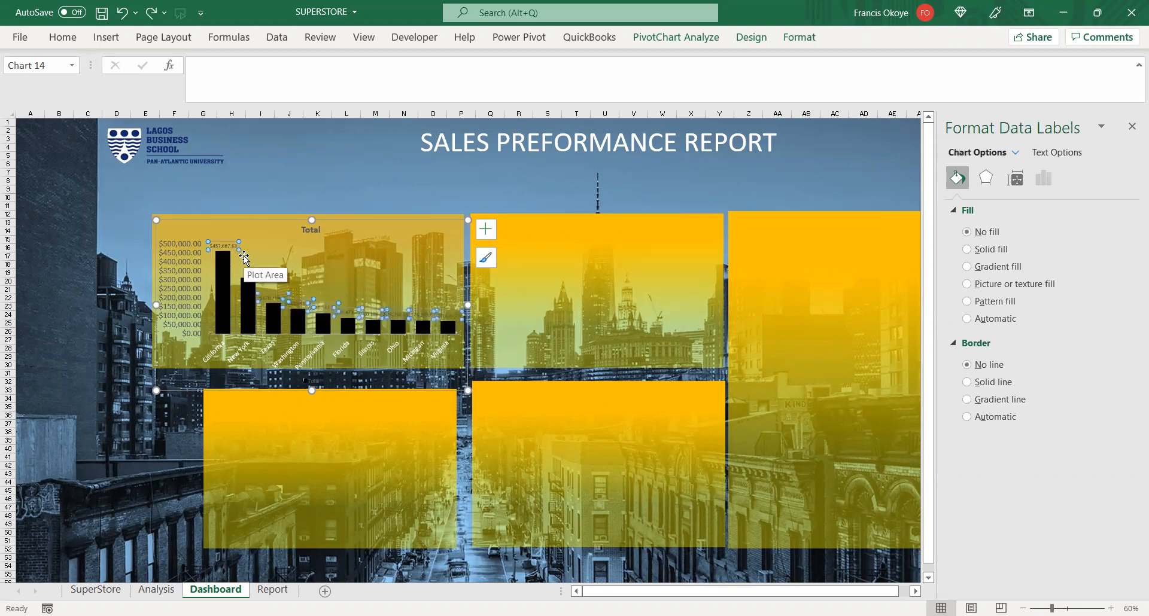
pyautogui.click(278, 273)
pyautogui.click(279, 296)
pyautogui.click(279, 296)
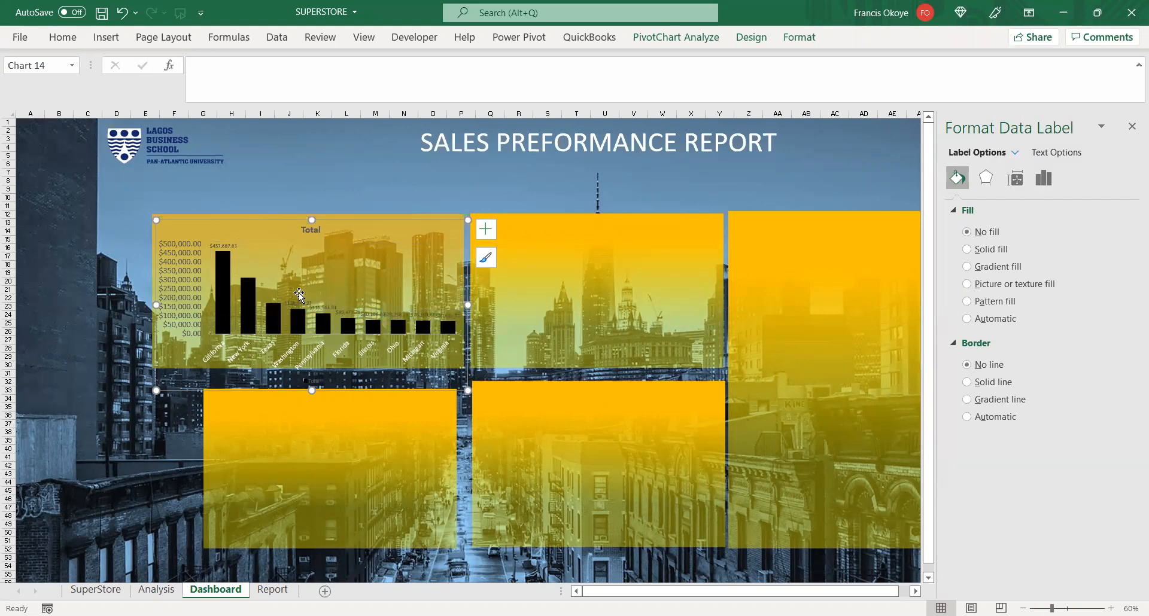
# - Delete the data labels above the fourth to seventh bars of the sales-by-state chart, from Washington to Illinois
pyautogui.click(304, 303)
pyautogui.press('Delete')
pyautogui.click(326, 306)
pyautogui.press('Delete')
pyautogui.click(356, 311)
pyautogui.press('Delete')
pyautogui.click(376, 313)
pyautogui.press('Delete')
# - Delete the data labels above the Ohio and Michigan bars, undoing the accidental removal of all remaining labels
pyautogui.click(397, 312)
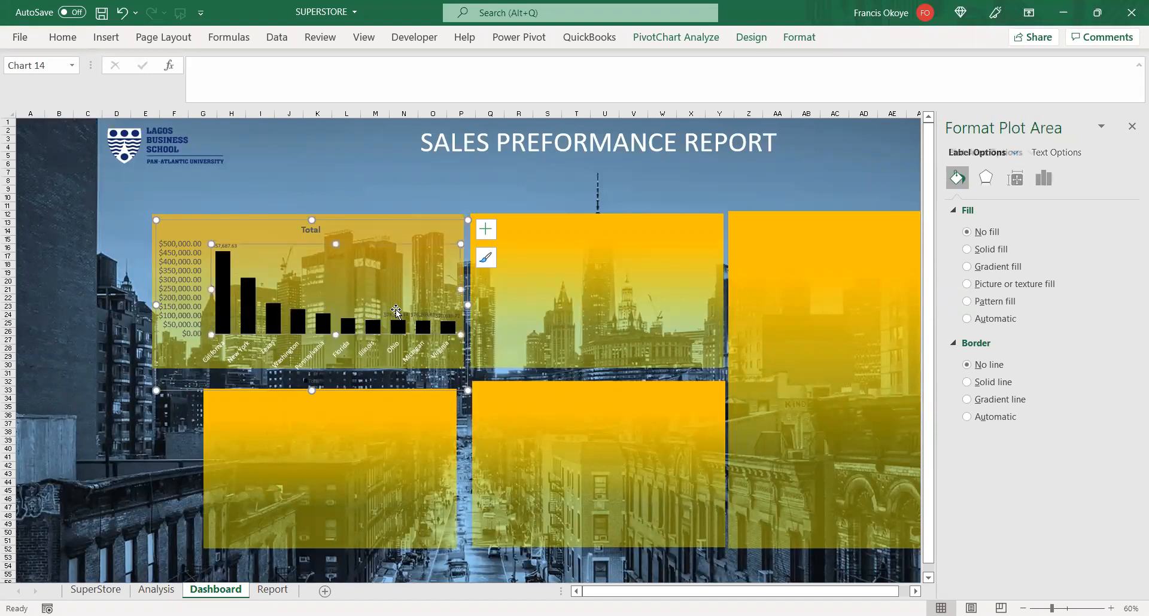
pyautogui.click(396, 313)
pyautogui.press('Delete')
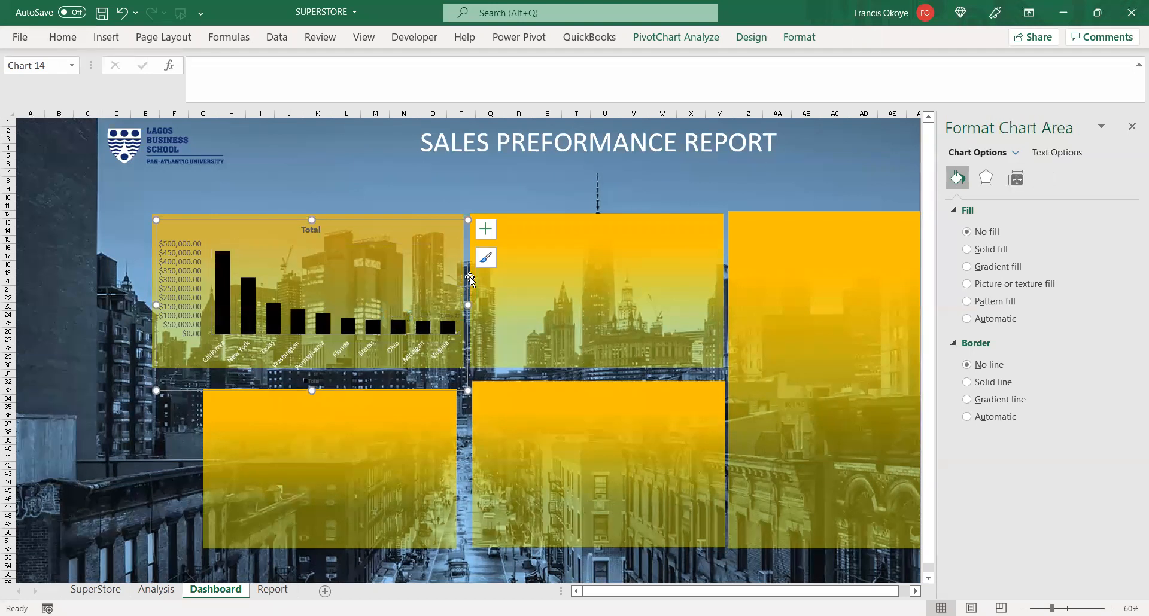
pyautogui.hotkey('ctrl', 'z')
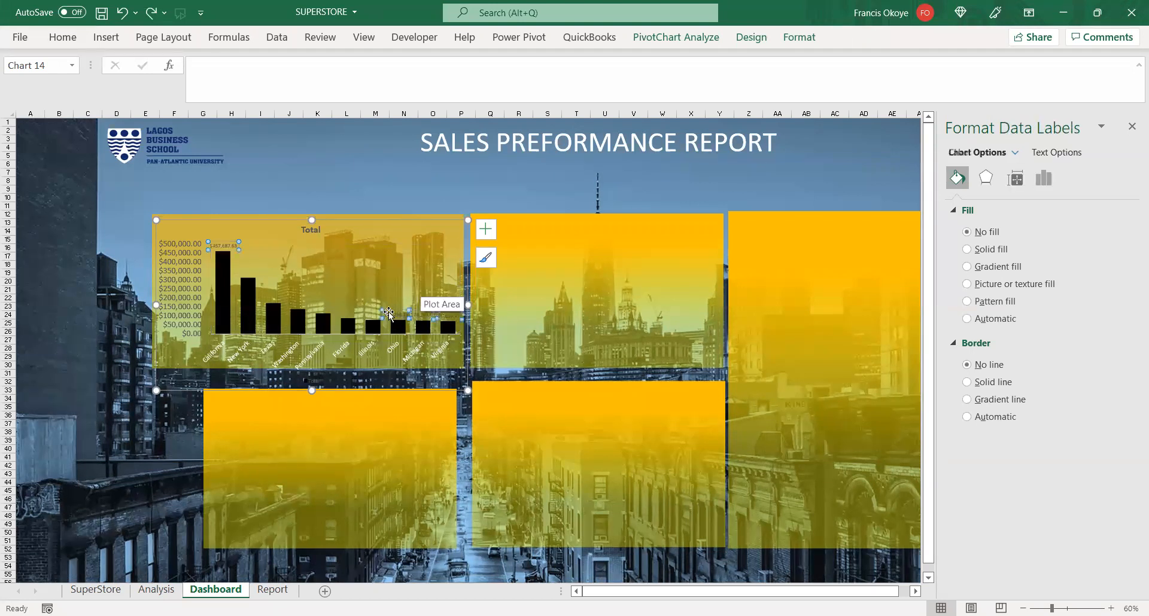
pyautogui.click(423, 317)
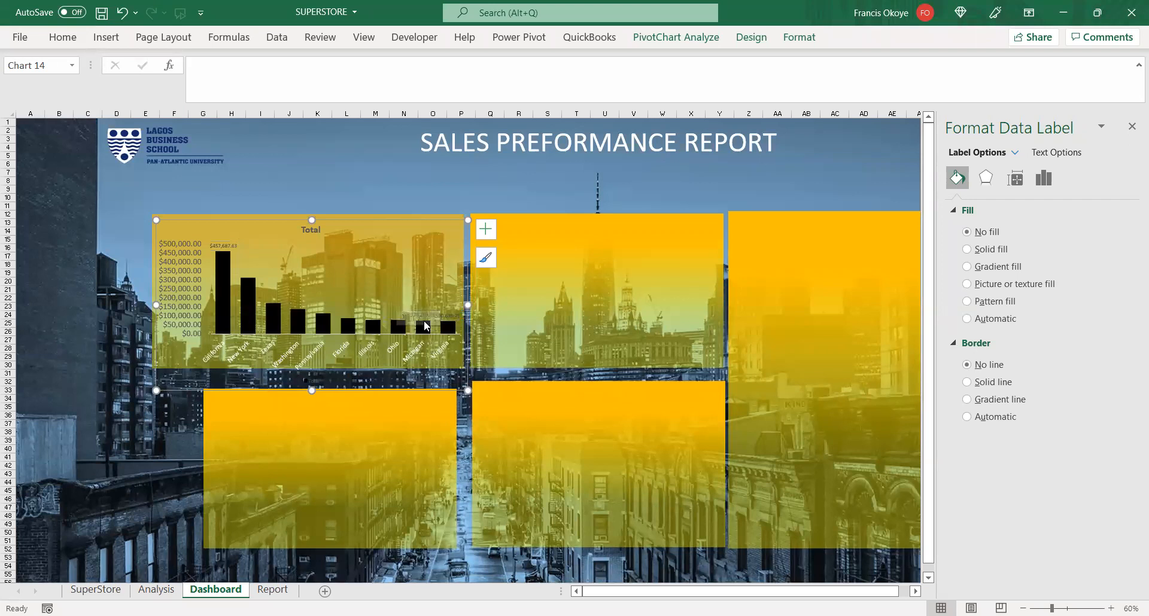
pyautogui.moveTo(424, 321); pyautogui.dragTo(425, 311)
# - Format the remaining first and last data labels with font size 14 and white text, and deselect the chart
pyautogui.click(229, 245)
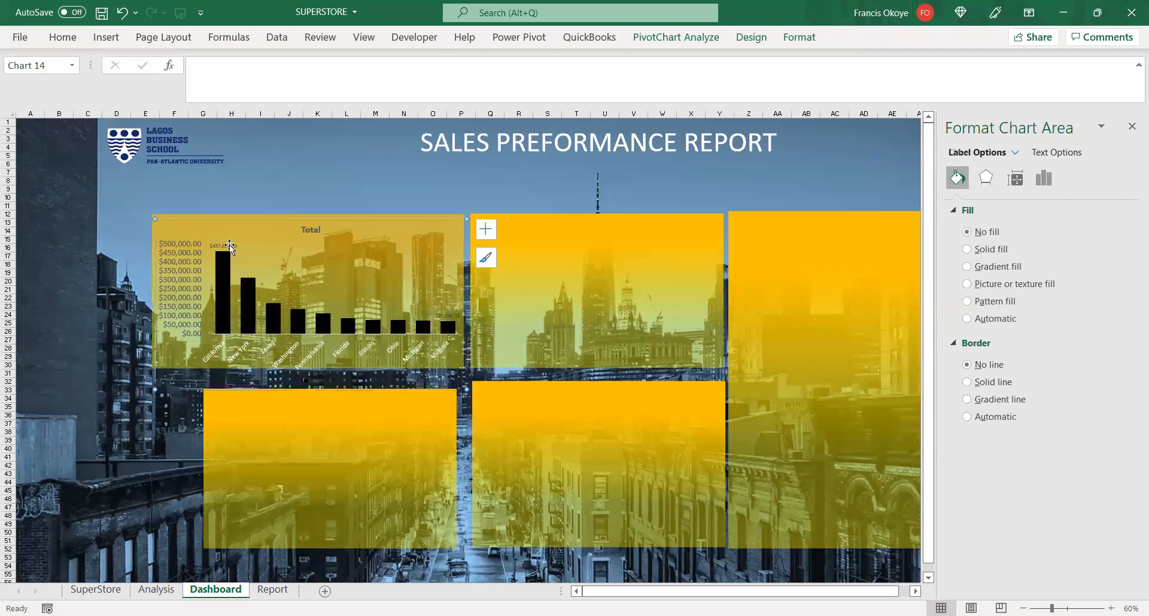
pyautogui.click(227, 245)
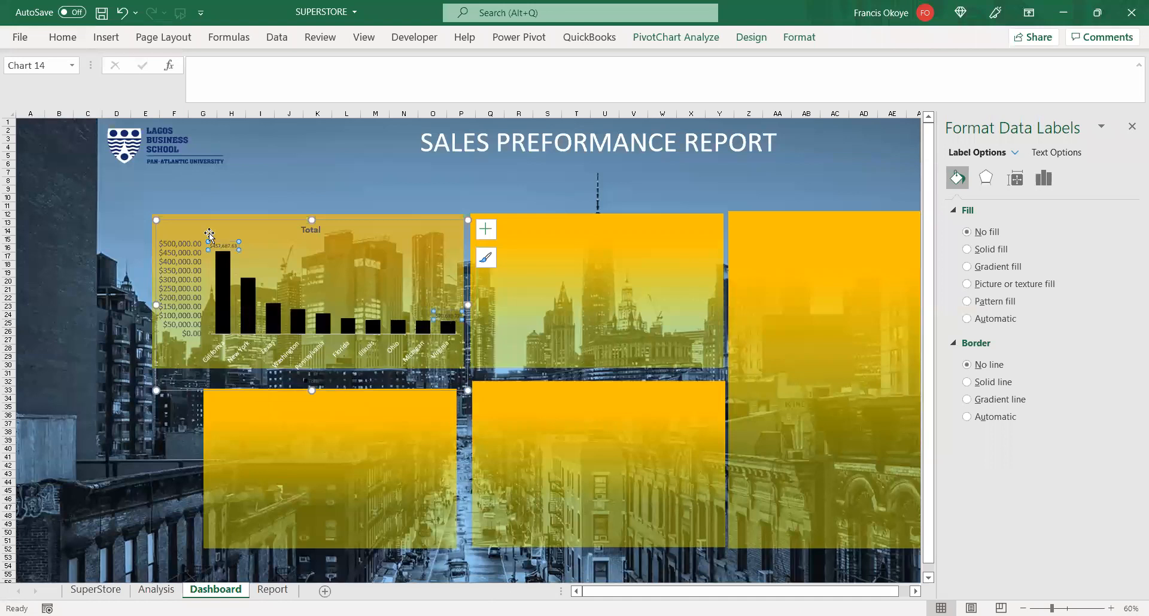
pyautogui.click(62, 37)
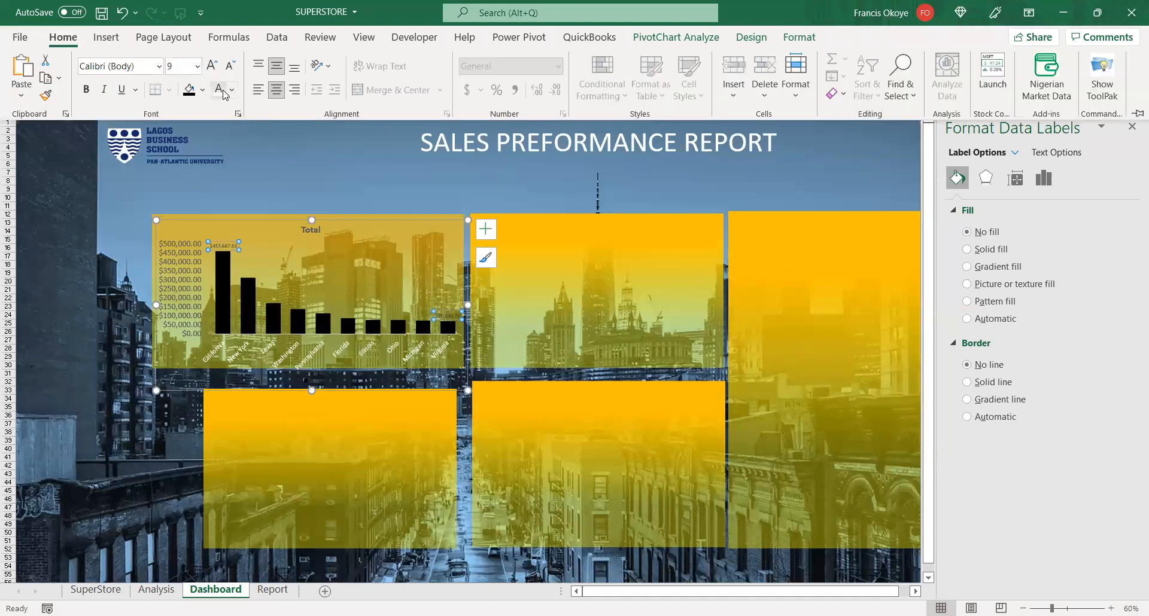
pyautogui.click(197, 66)
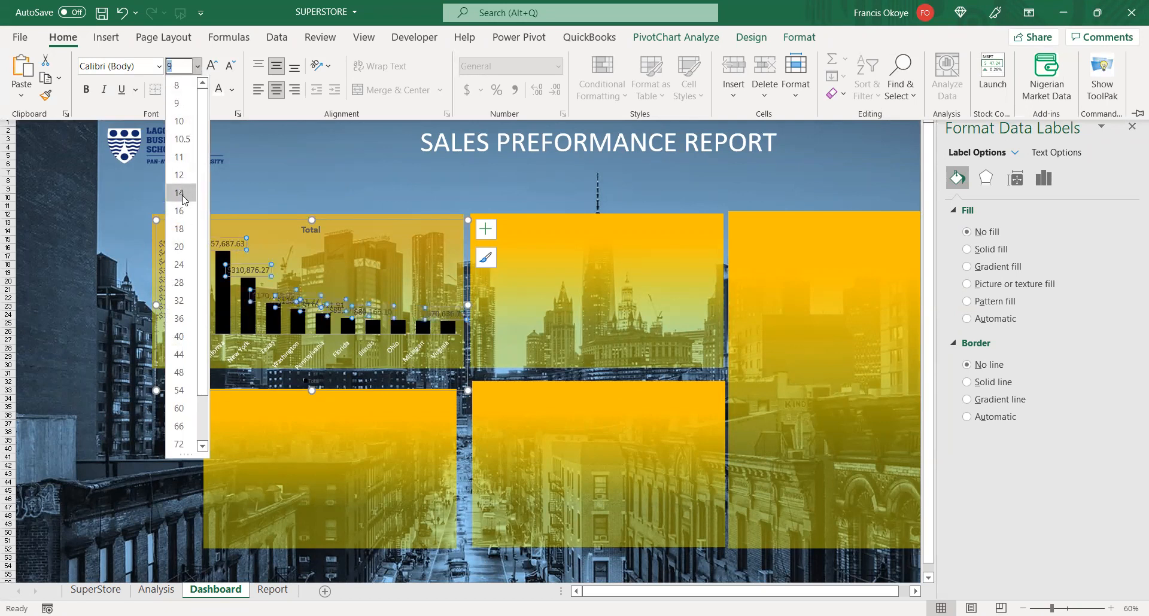
pyautogui.click(184, 198)
pyautogui.click(323, 304)
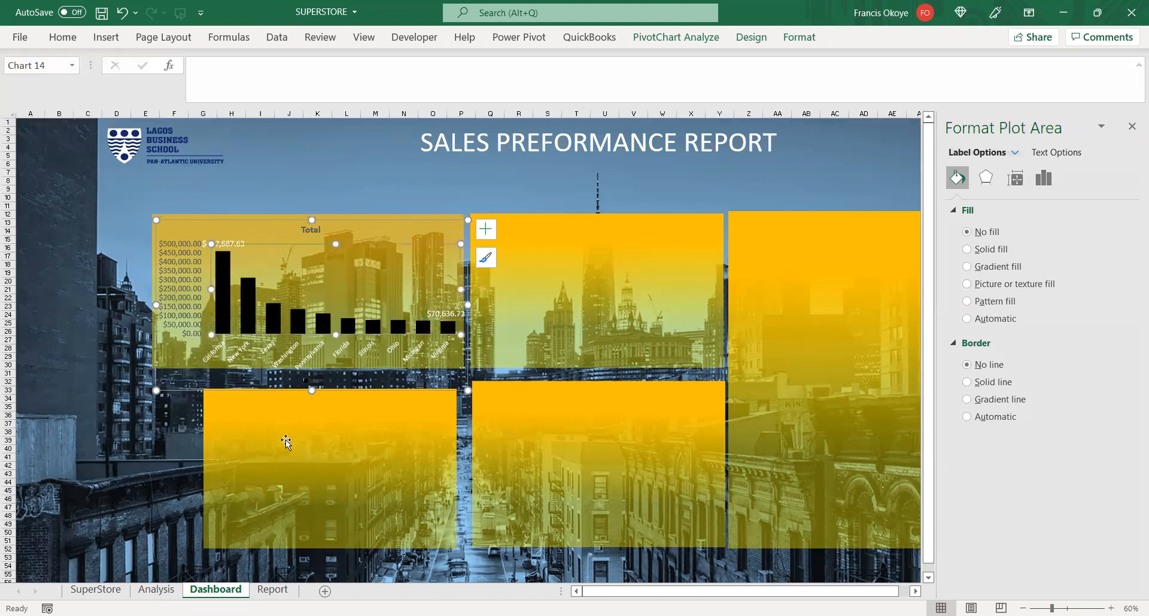
pyautogui.click(260, 189)
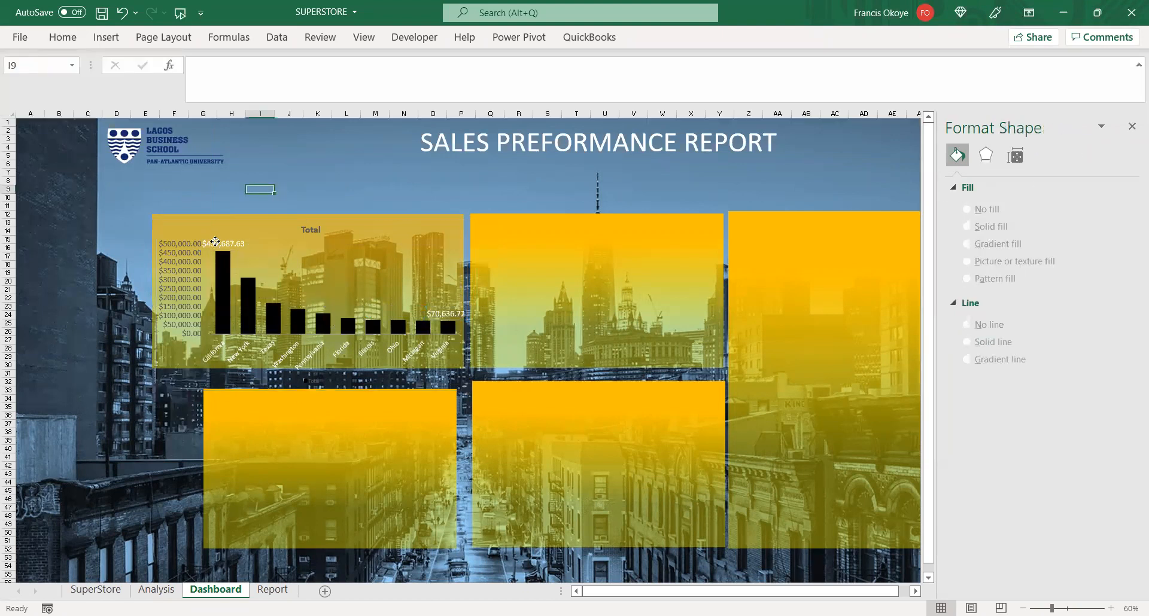
# - Make the two remaining data labels bold and set their font to Amasis MT Pro Black
pyautogui.click(208, 238)
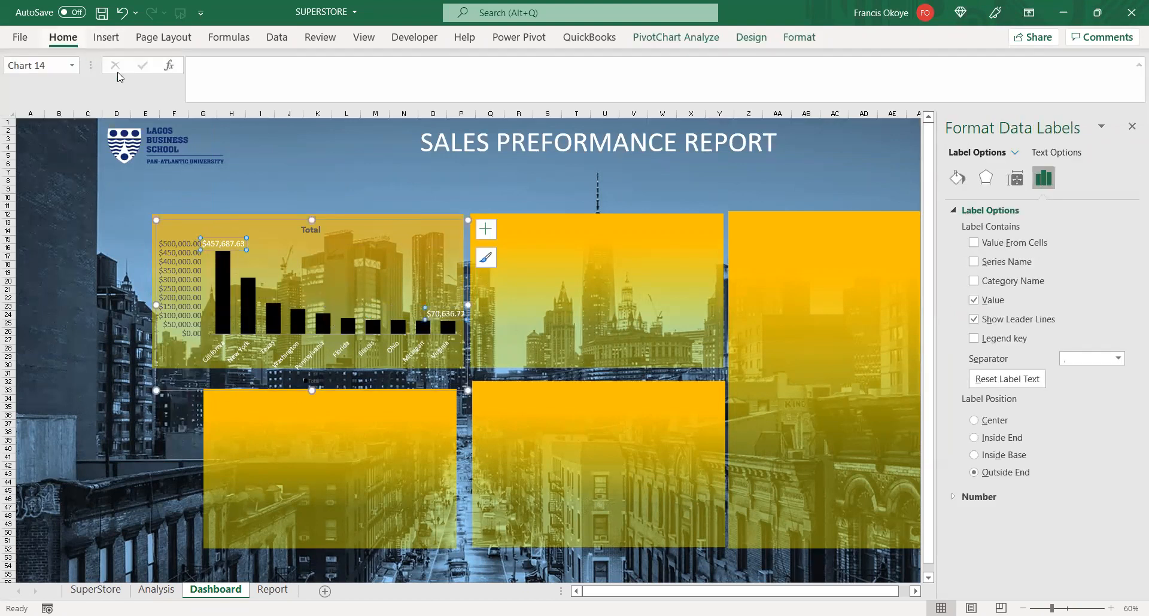
pyautogui.click(87, 90)
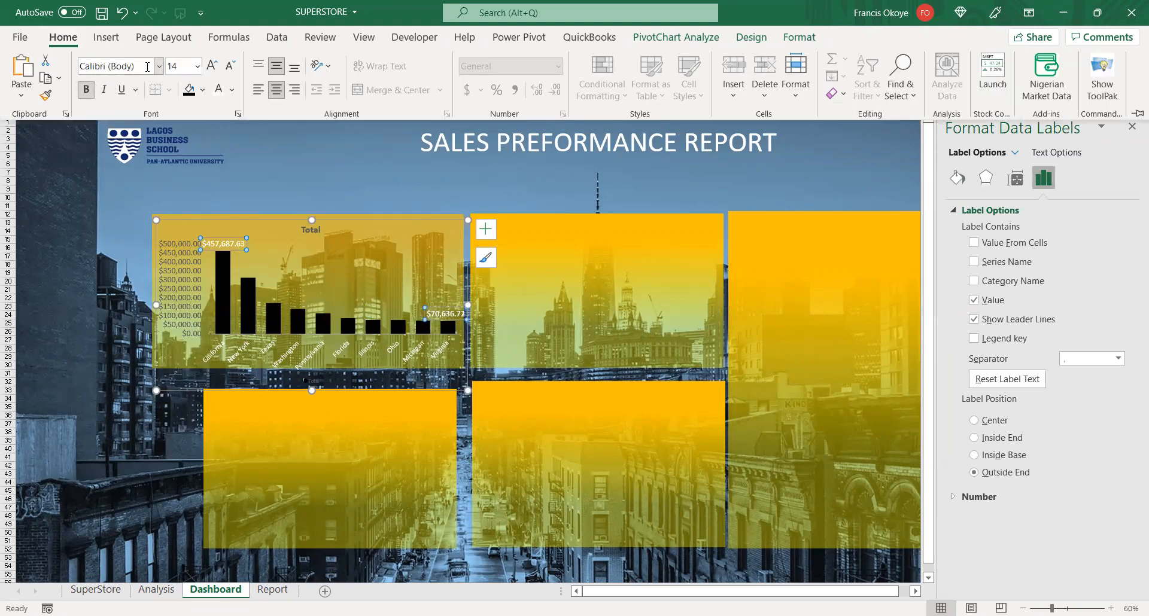
pyautogui.click(159, 67)
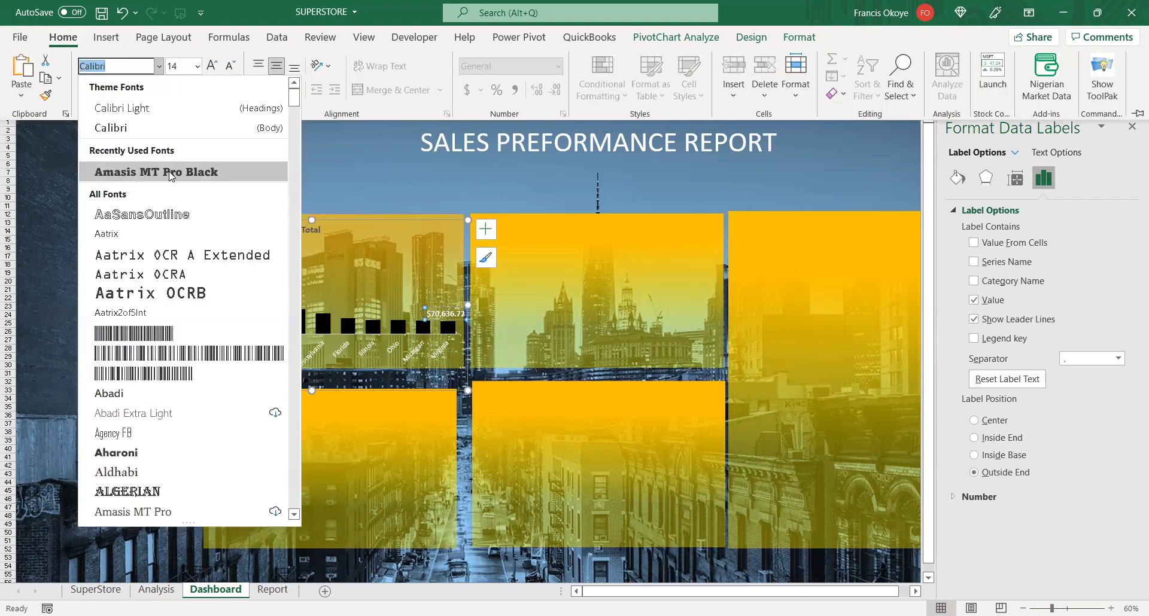
pyautogui.click(171, 173)
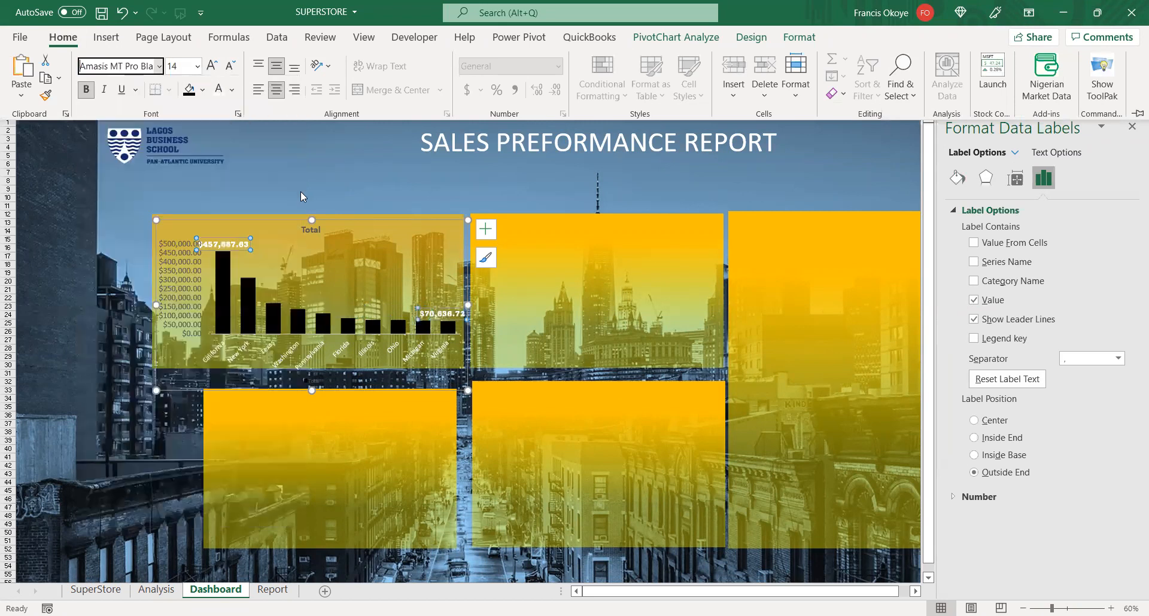
pyautogui.hotkey('ctrl', 'F1')
# - Move the gradient panel below the sales-by-state chart closer to it and widen the panel to match the chart panel's side edges
pyautogui.click(248, 532)
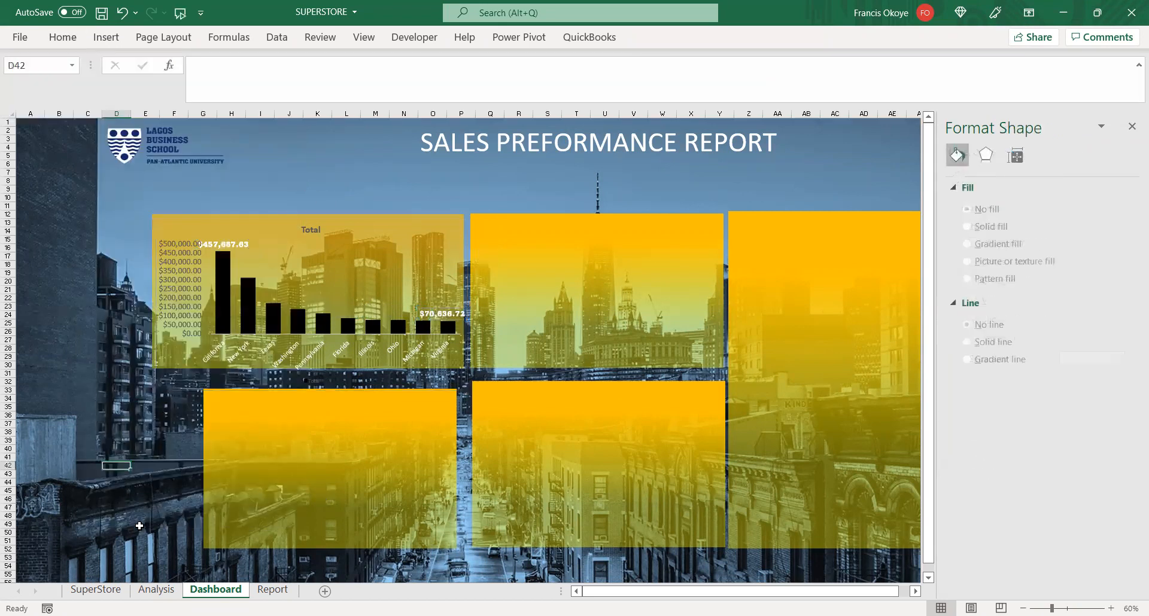
pyautogui.moveTo(247, 532); pyautogui.dragTo(202, 518)
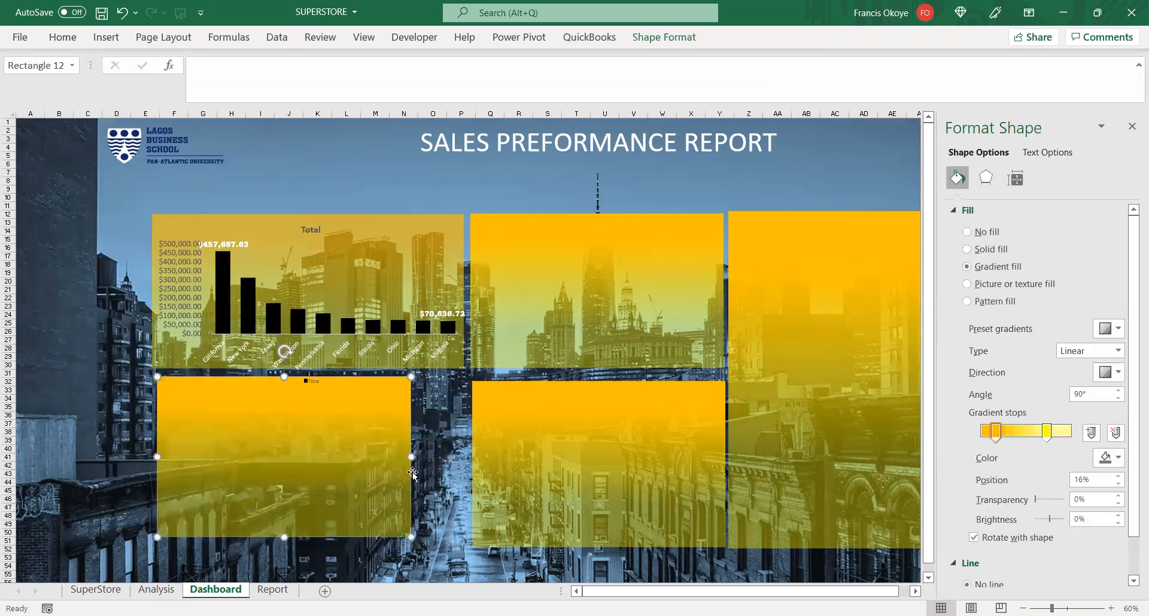
pyautogui.moveTo(406, 455)
pyautogui.mouseDown()
pyautogui.moveTo(389, 456)
pyautogui.moveTo(465, 463)
pyautogui.moveTo(404, 448)
pyautogui.mouseUp()
pyautogui.click(297, 189)
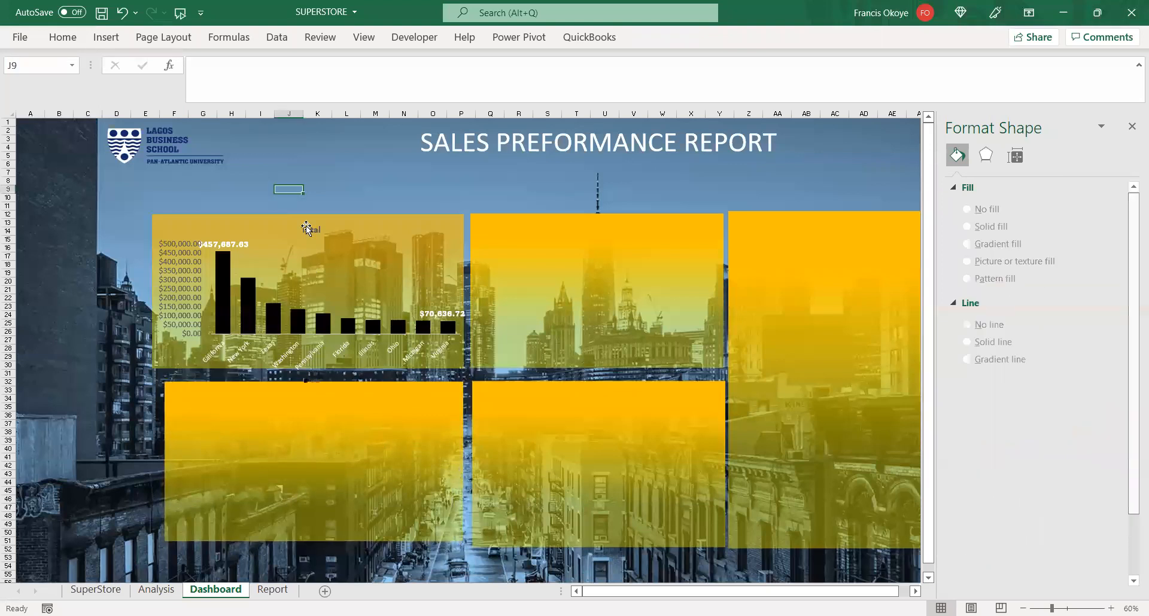
# - Delete the sales-by-state chart's Total title and lower the chart's upper edge within its panel
pyautogui.click(314, 218)
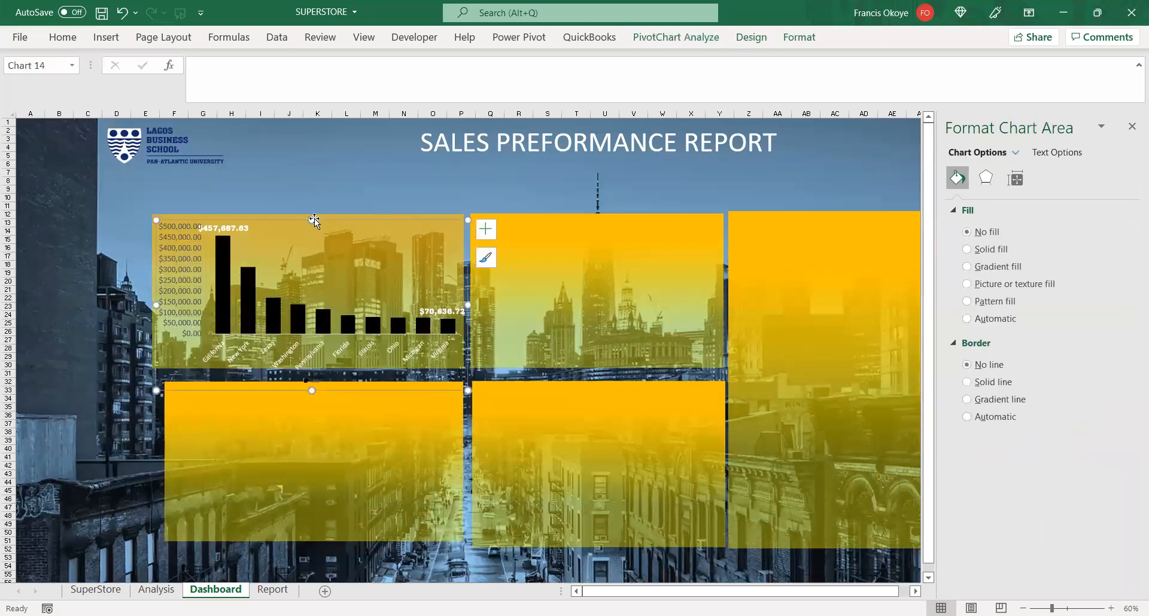
pyautogui.moveTo(312, 217); pyautogui.dragTo(310, 237)
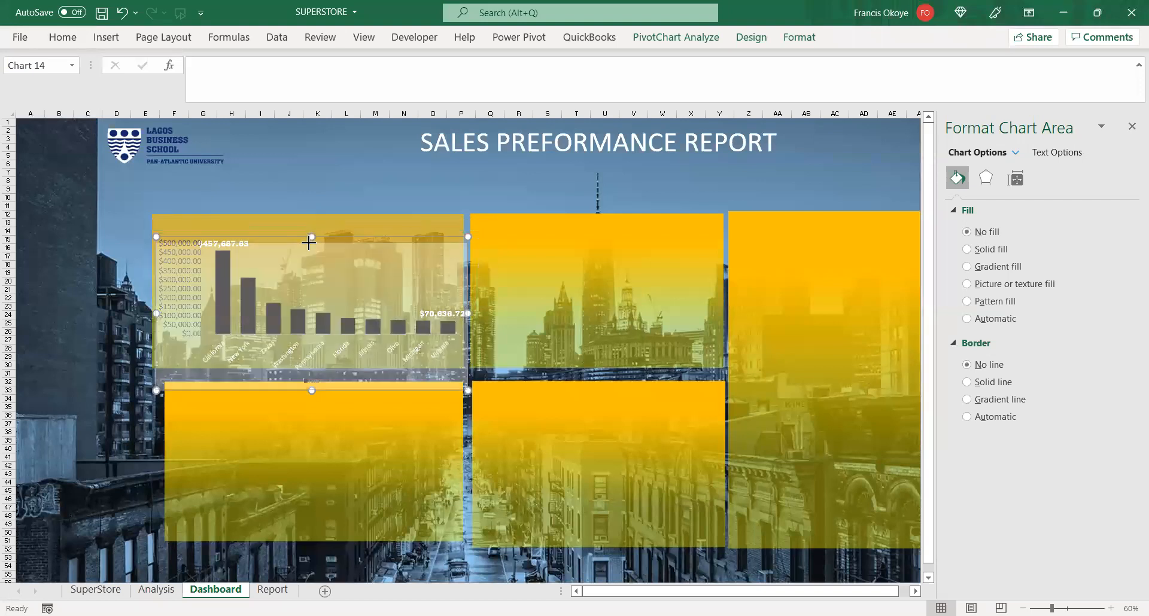
pyautogui.click(317, 197)
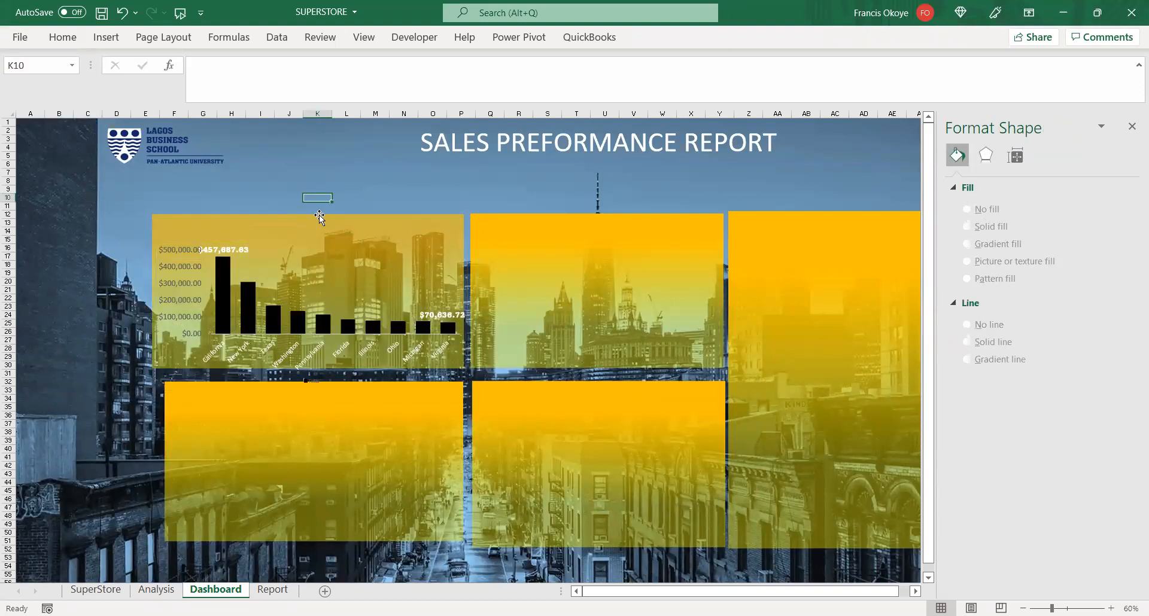
# - Delete the vertical dollar-value axis from the sales-by-state column chart and deselect the chart
pyautogui.click(183, 284)
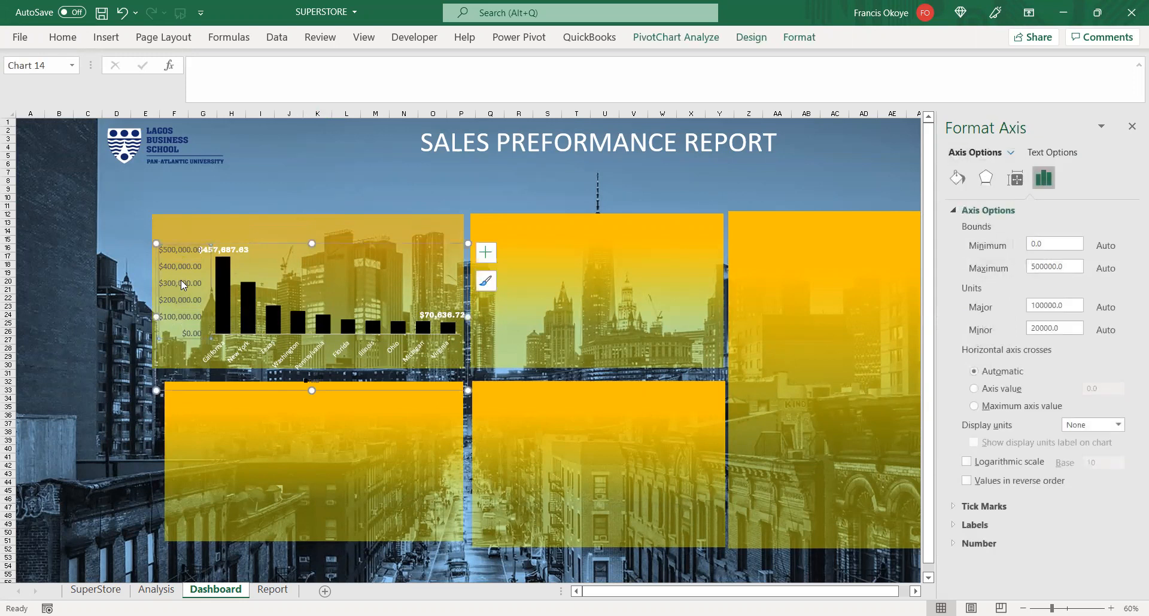
pyautogui.press('Delete')
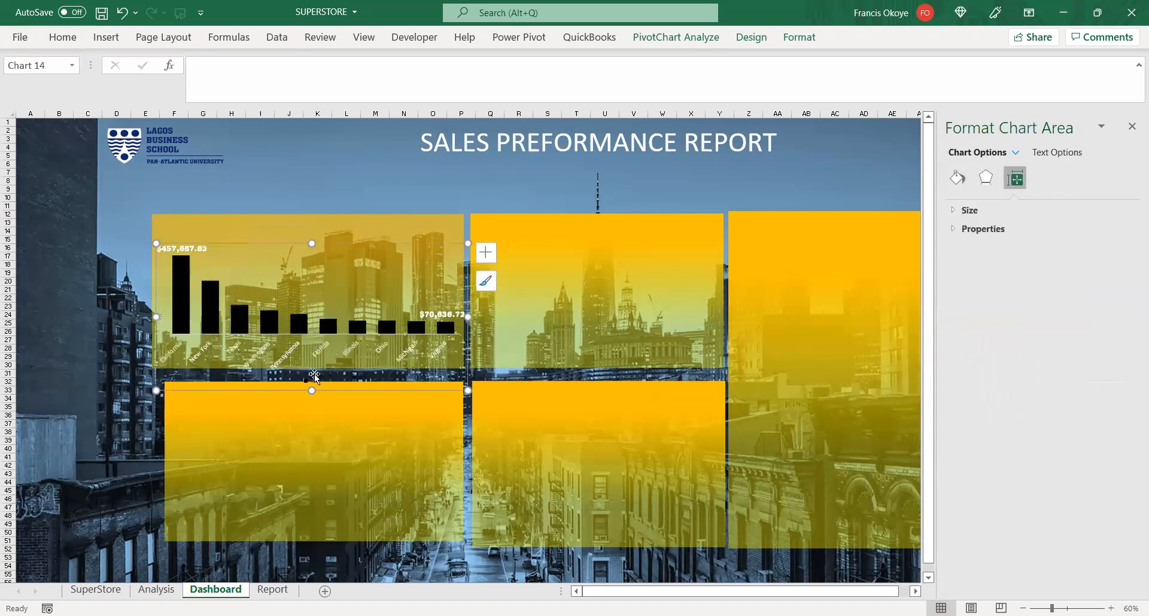
pyautogui.click(293, 174)
# - Draw a wide, flat rectangle above the sales-by-state columns, containing the centred text TOP 10 STATES
pyautogui.click(106, 37)
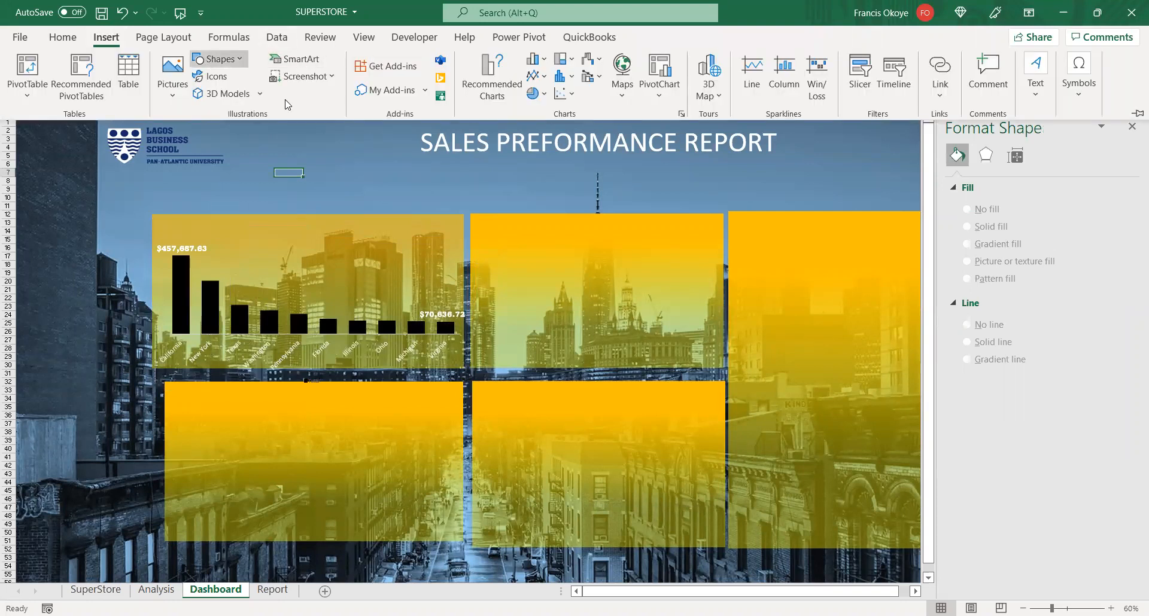
pyautogui.click(240, 98)
pyautogui.moveTo(175, 220); pyautogui.dragTo(453, 239)
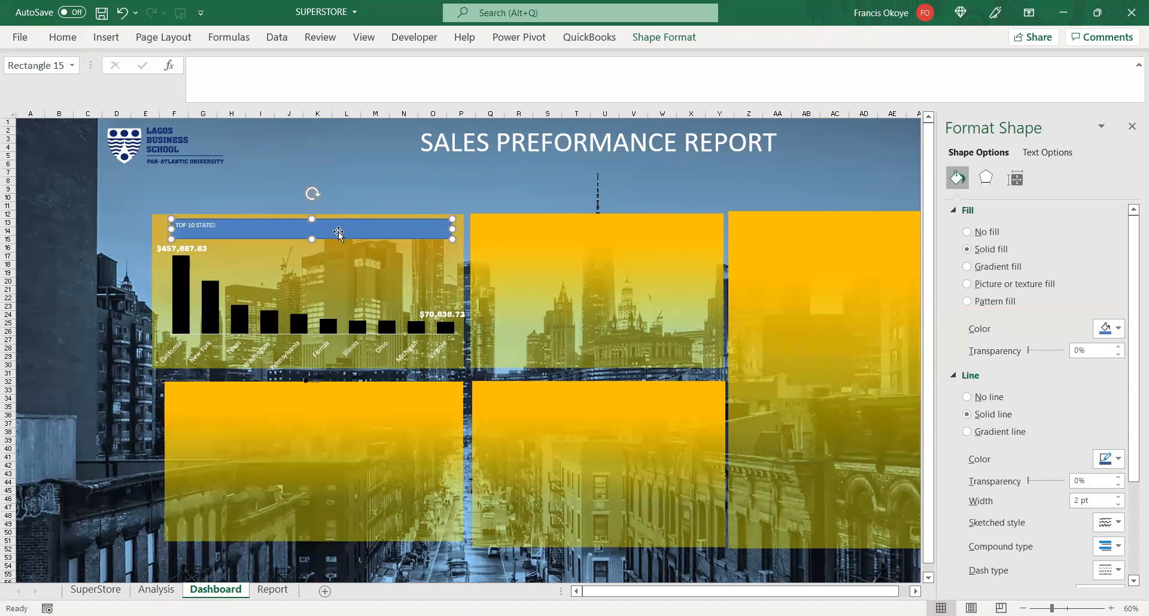
pyautogui.hotkey('ctrl', 'e')
# - Try to set the TOP 10 STATES title's font size to 18
pyautogui.click(71, 38)
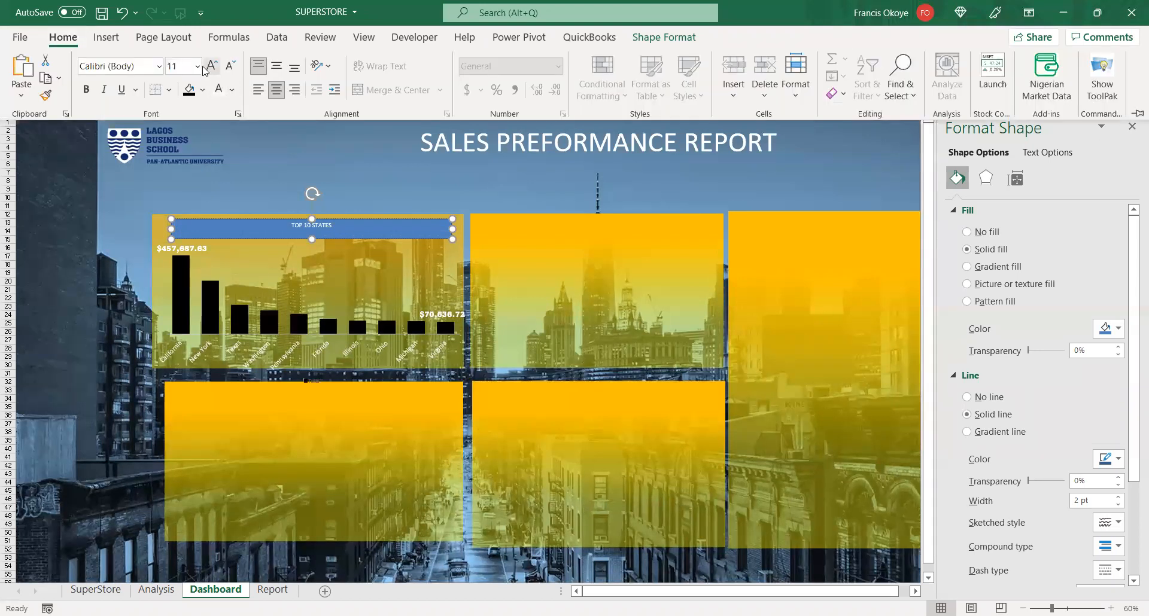
pyautogui.click(198, 67)
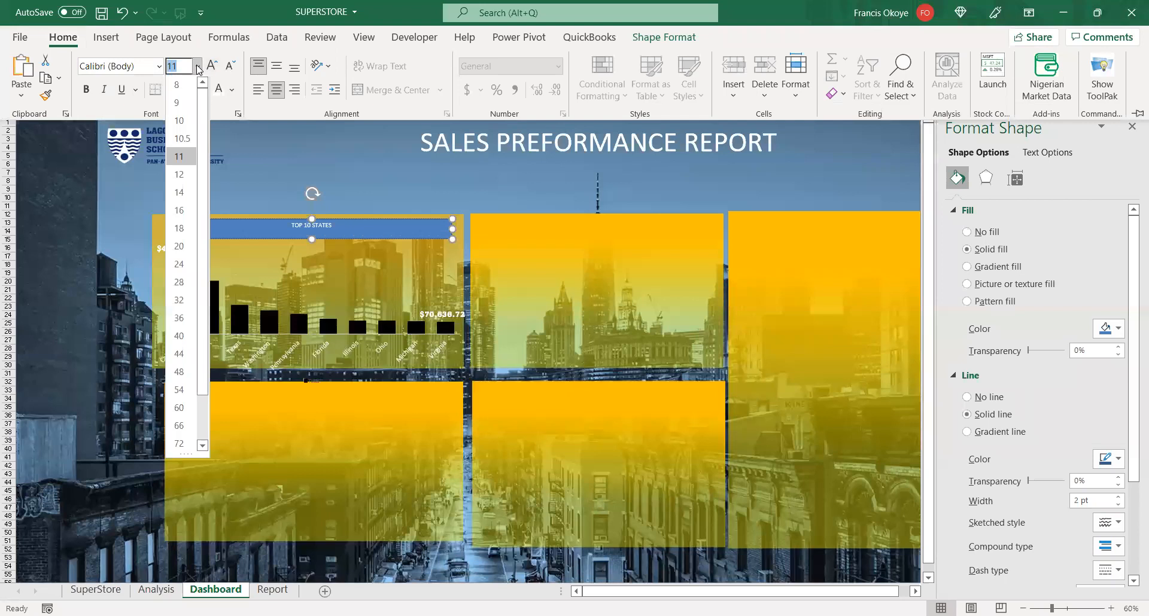
pyautogui.click(179, 229)
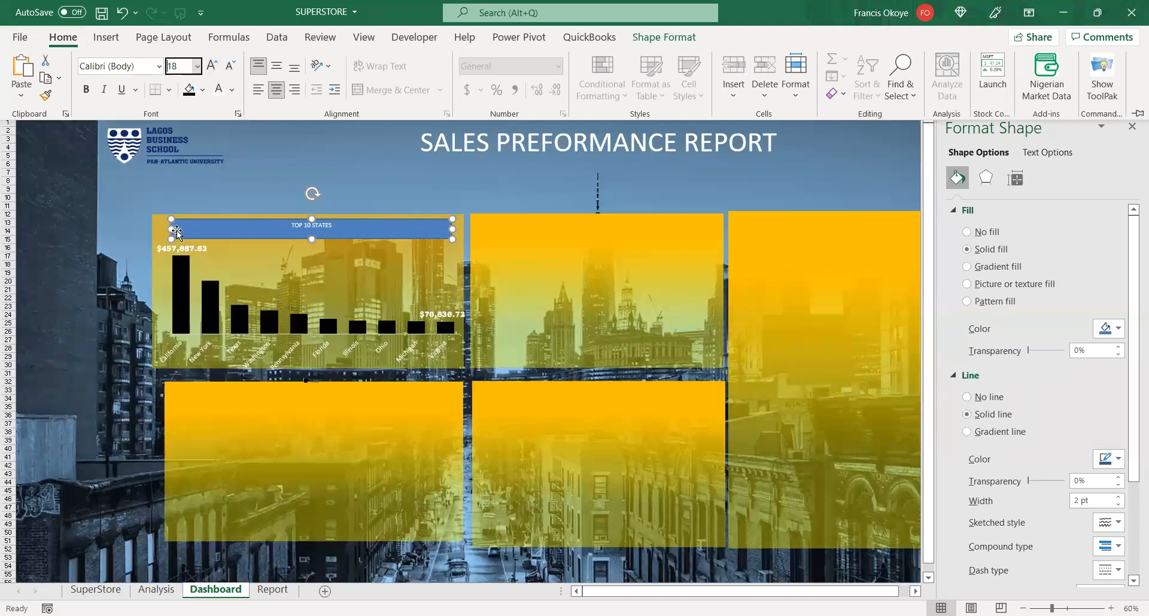
# - Set the TOP 10 STATES title text to font size 24 and make it bold
pyautogui.click(300, 228)
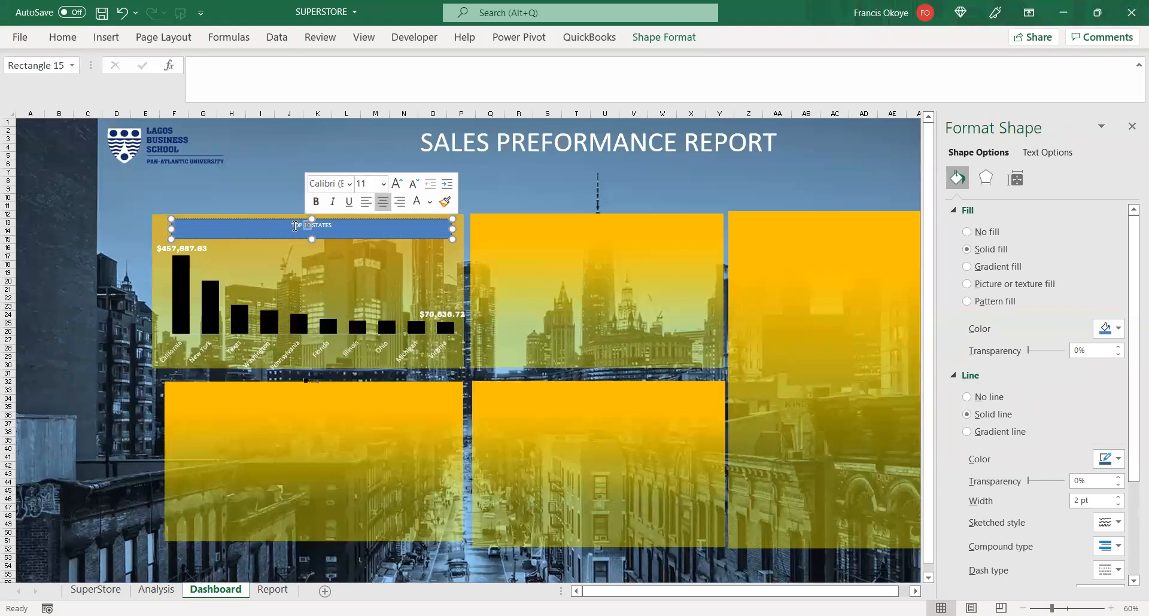
pyautogui.click(63, 37)
pyautogui.click(197, 66)
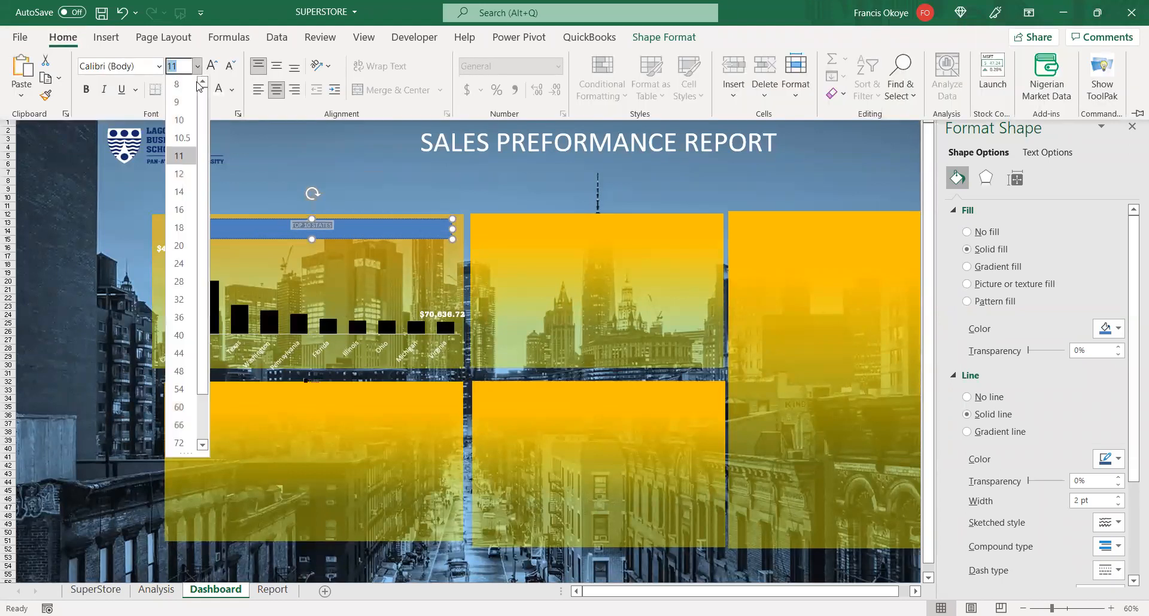
pyautogui.click(179, 265)
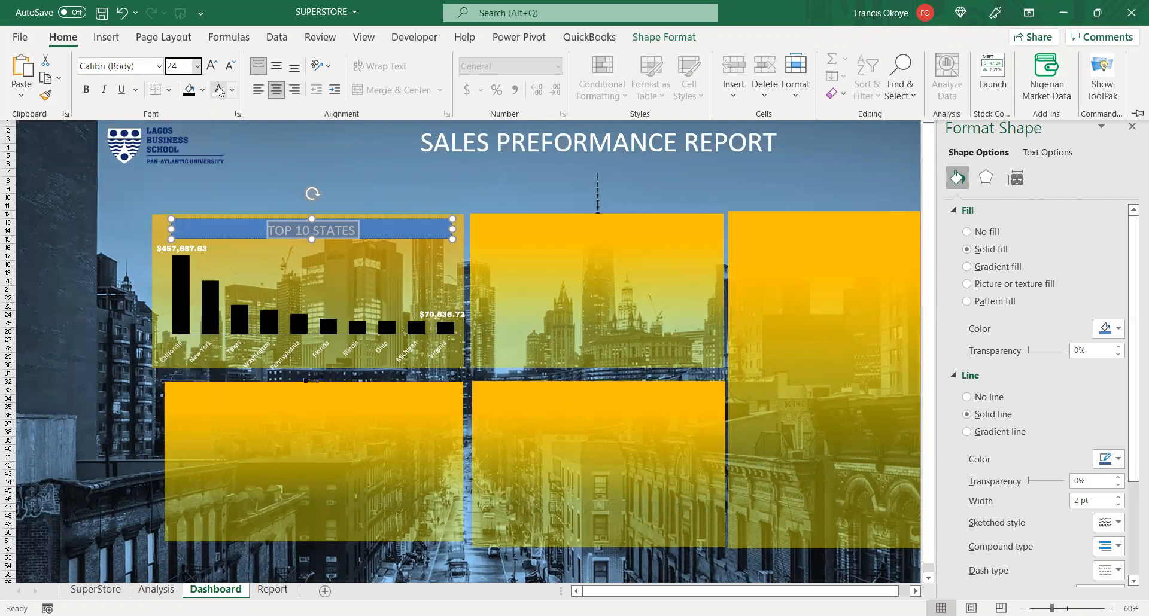
pyautogui.click(85, 89)
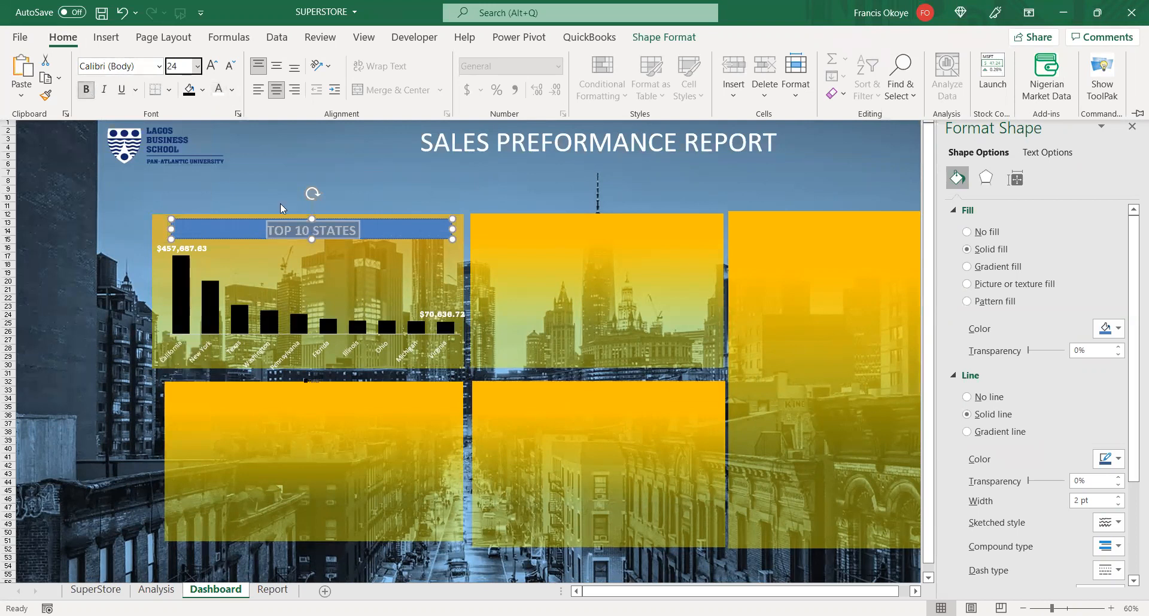
pyautogui.press('Escape')
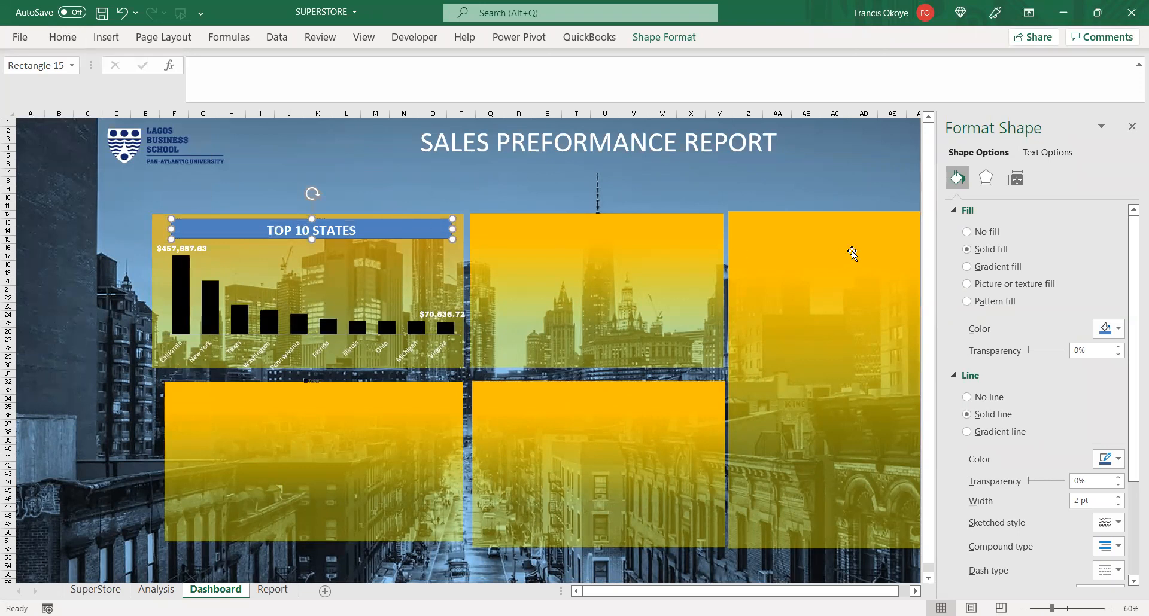
# - Remove the fill and outline from the TOP 10 STATES title rectangle and deselect it
pyautogui.click(968, 232)
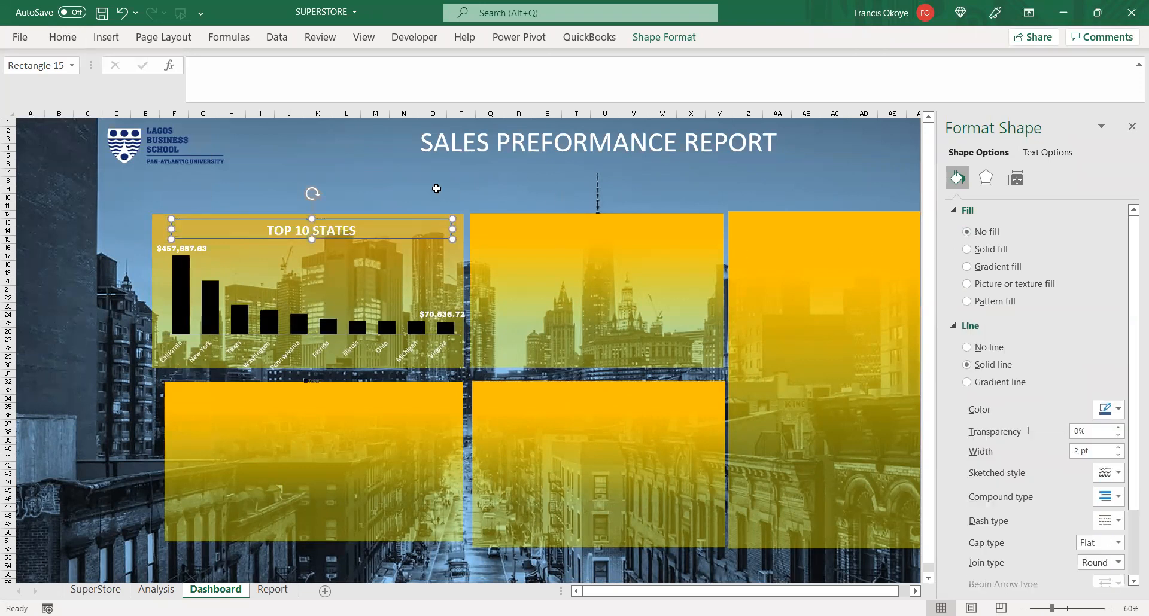
pyautogui.click(967, 347)
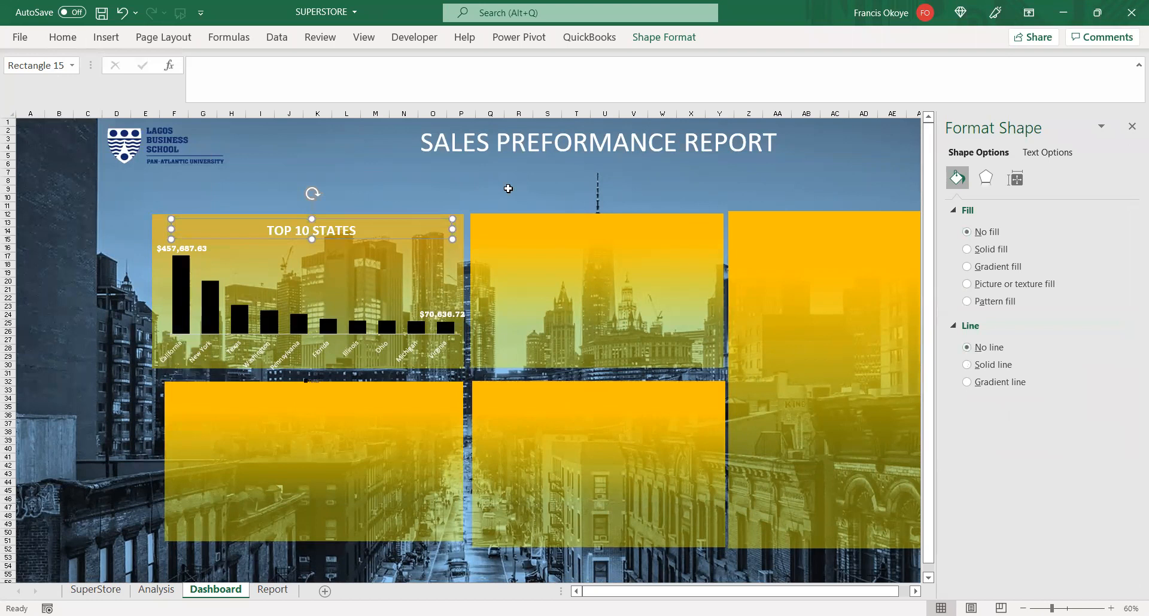
pyautogui.click(489, 181)
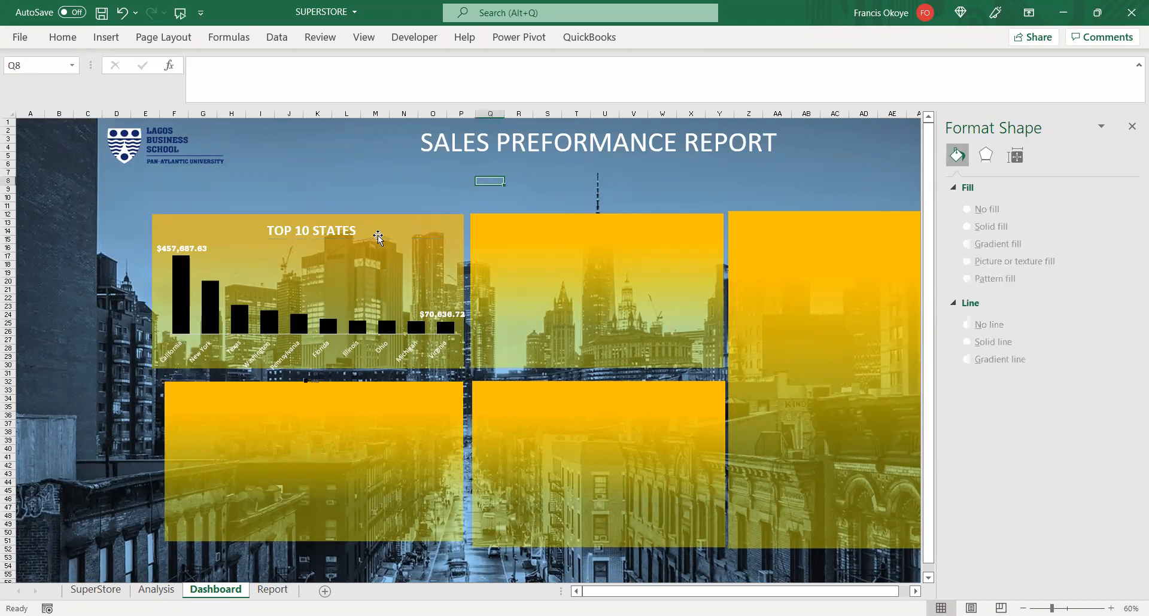
# - Copy the TOP 10 STATES title onto the upper middle panel and narrow the copy to fit within that panel
pyautogui.click(345, 231)
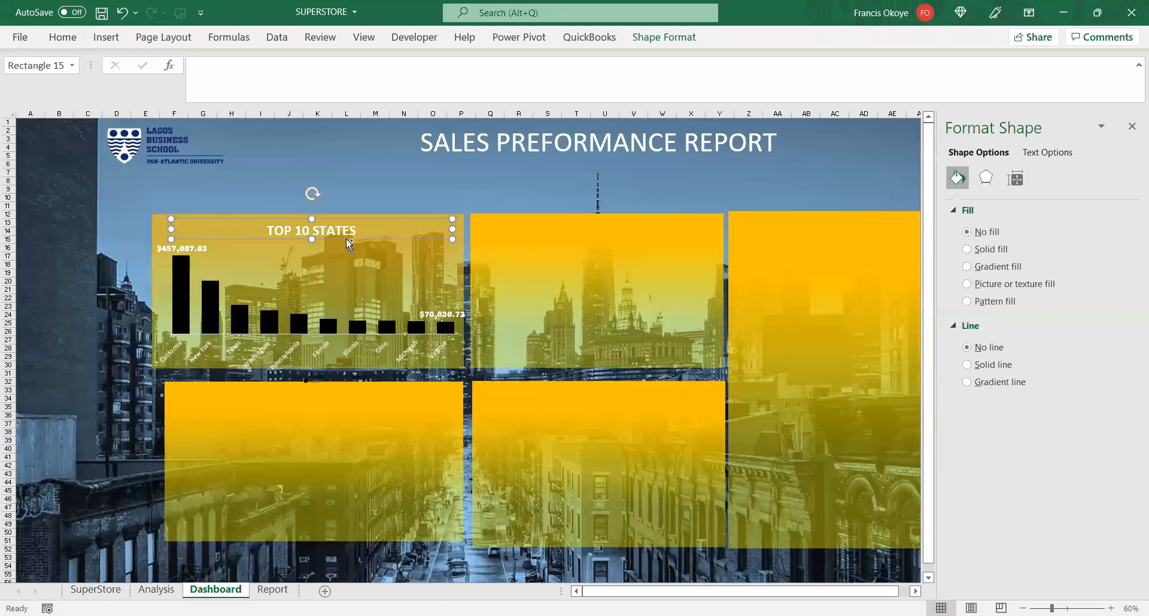
pyautogui.moveTo(358, 242); pyautogui.dragTo(657, 237)
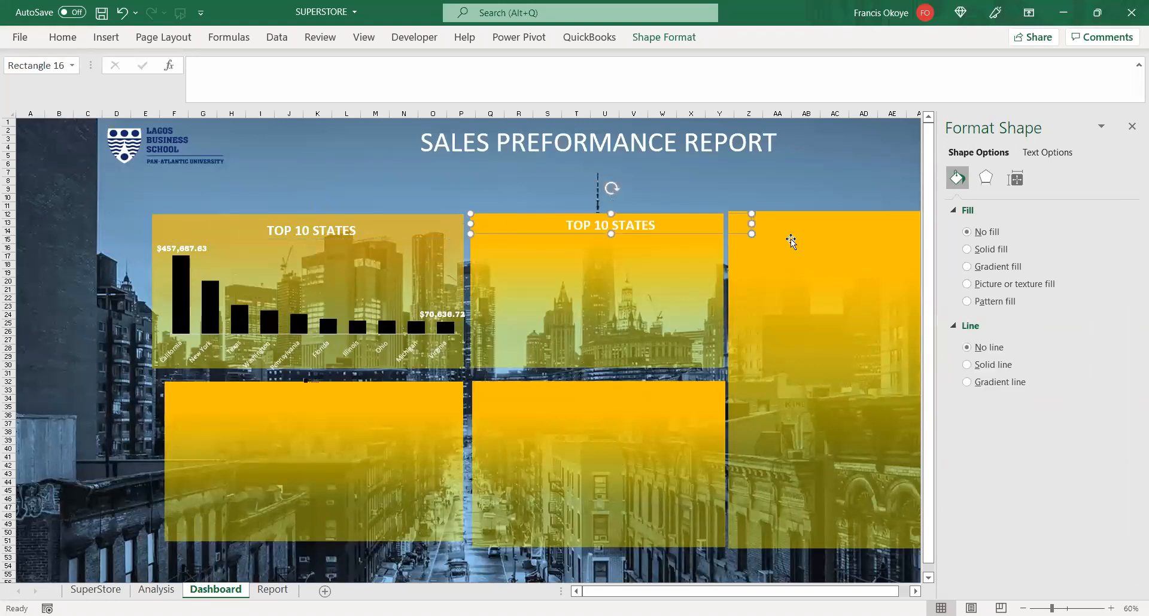
pyautogui.moveTo(751, 224); pyautogui.dragTo(696, 224)
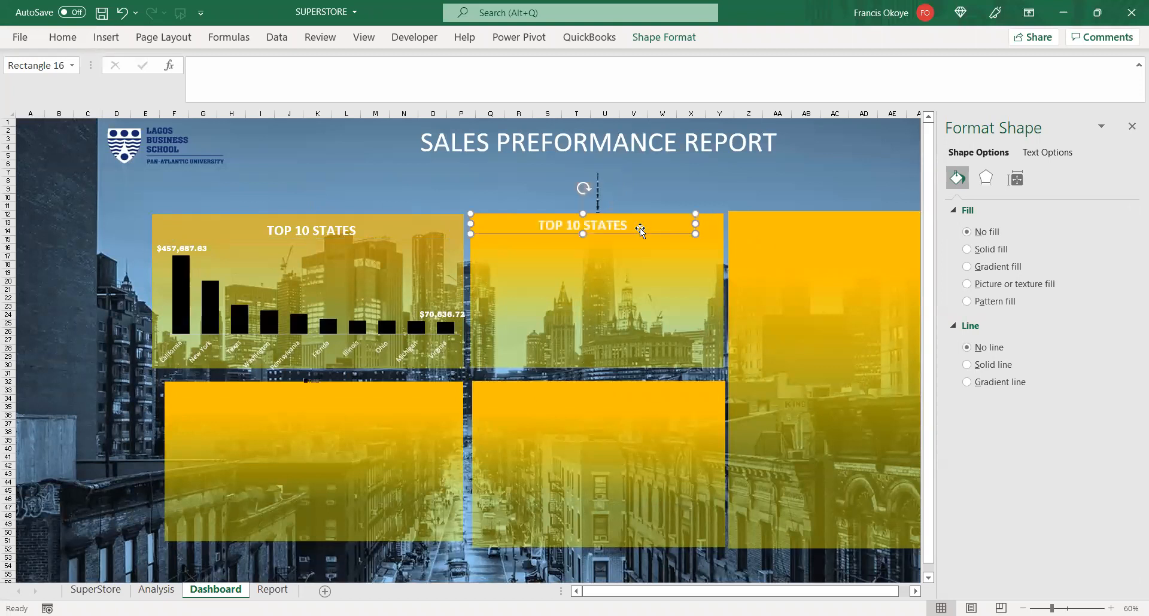
# - Paste copies of the TOP 10 STATES title onto the tall panel and the lower panel beneath the state chart, positioning each near the panel's upper edge
pyautogui.click(767, 224)
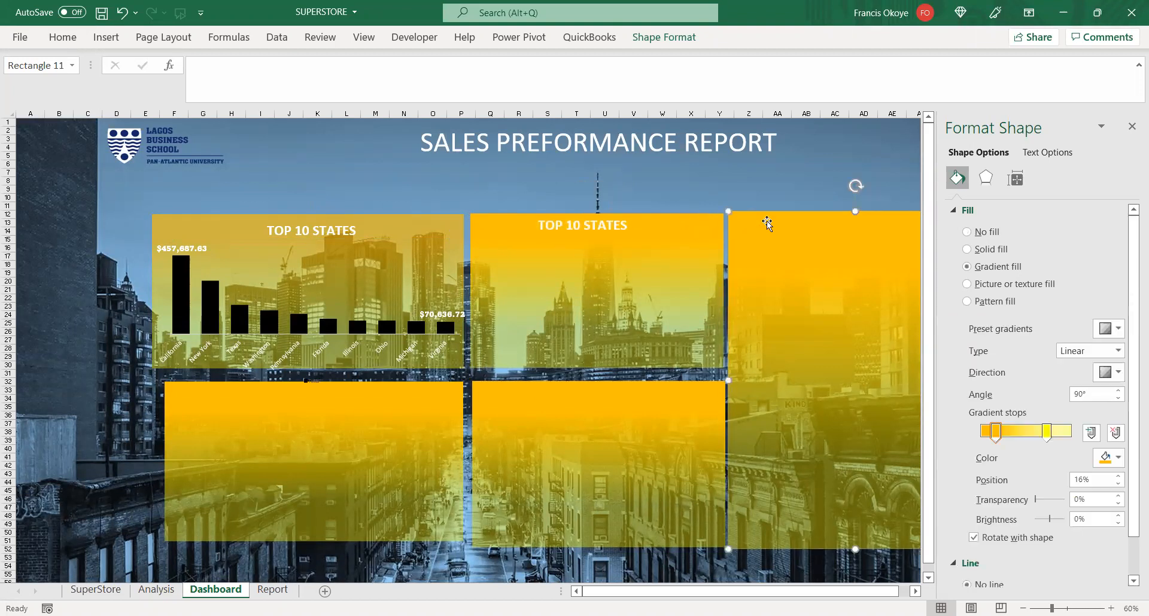
pyautogui.hotkey('ctrl', 'v')
pyautogui.moveTo(789, 224); pyautogui.dragTo(824, 236)
pyautogui.click(845, 226)
pyautogui.click(322, 398)
pyautogui.hotkey('ctrl', 'v')
pyautogui.moveTo(352, 401); pyautogui.dragTo(355, 403)
pyautogui.click(355, 402)
# - Paste another TOP 10 STATES title onto the lower middle panel, narrow it to fit inside the panel, centre it, and deselect it
pyautogui.click(569, 401)
pyautogui.hotkey('ctrl', 'v')
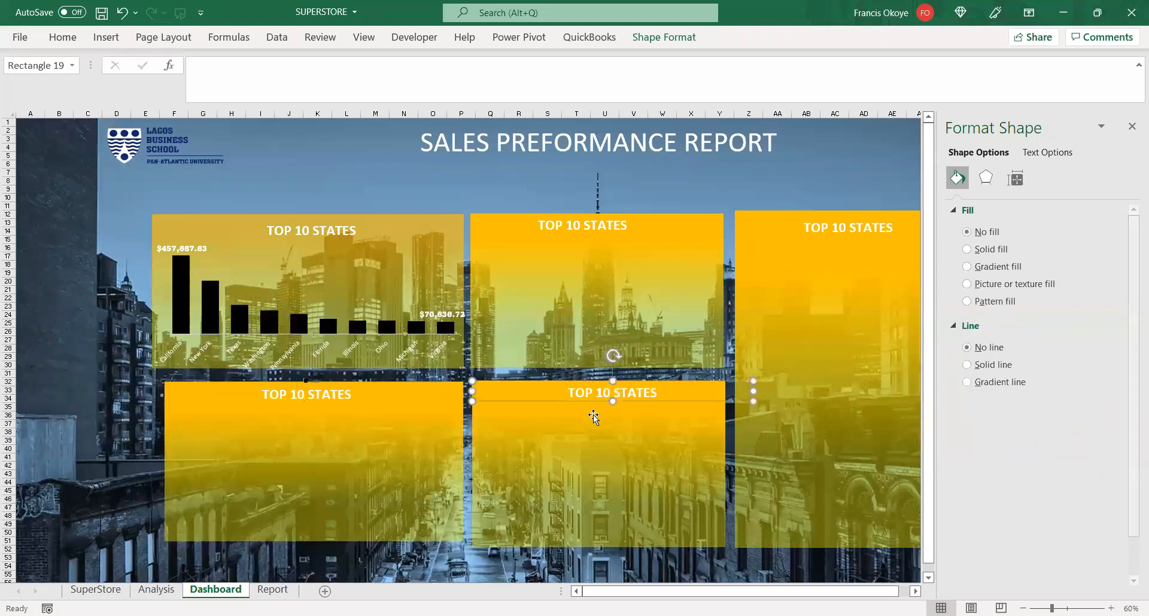
pyautogui.moveTo(601, 401)
pyautogui.mouseDown()
pyautogui.moveTo(573, 405)
pyautogui.moveTo(587, 407)
pyautogui.mouseUp()
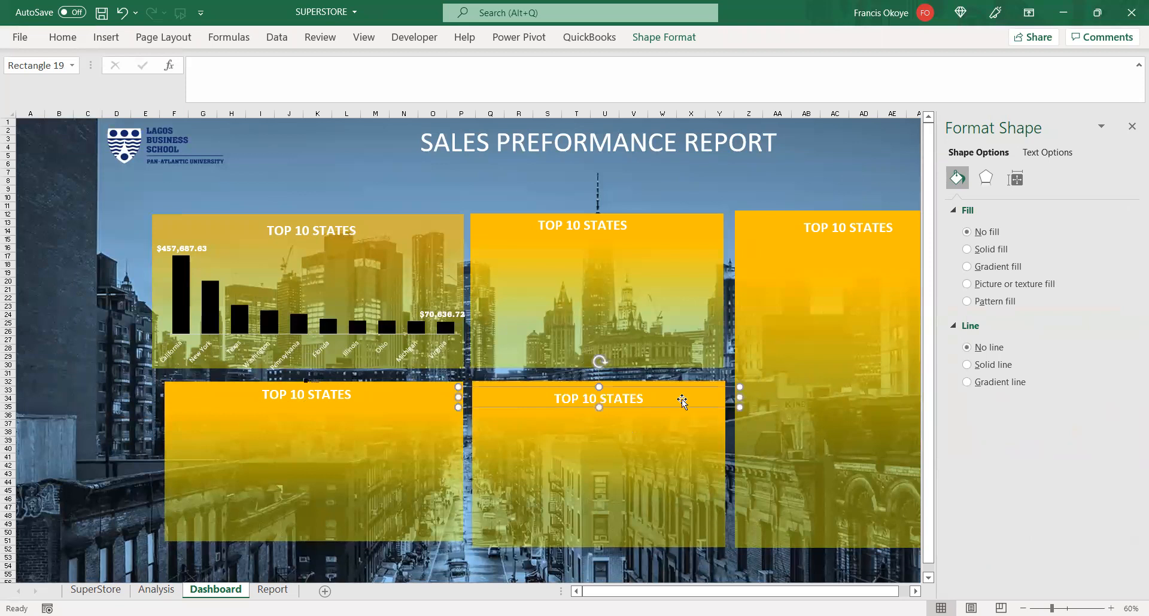
pyautogui.moveTo(740, 397); pyautogui.dragTo(647, 404)
pyautogui.moveTo(474, 396); pyautogui.dragTo(482, 397)
pyautogui.moveTo(573, 405); pyautogui.dragTo(570, 406)
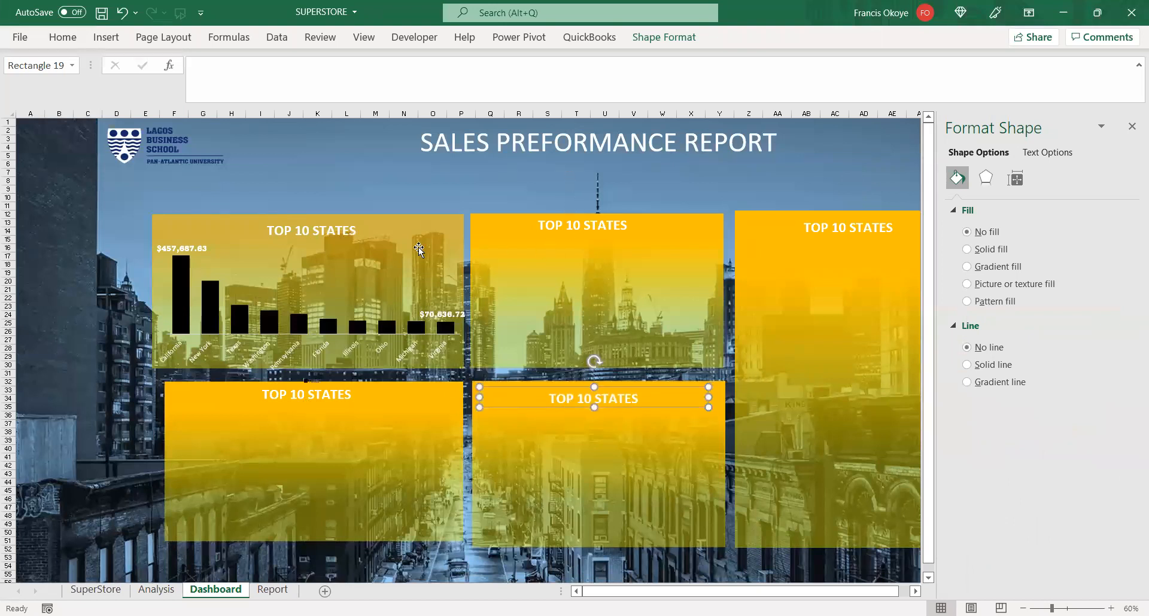
pyautogui.click(391, 206)
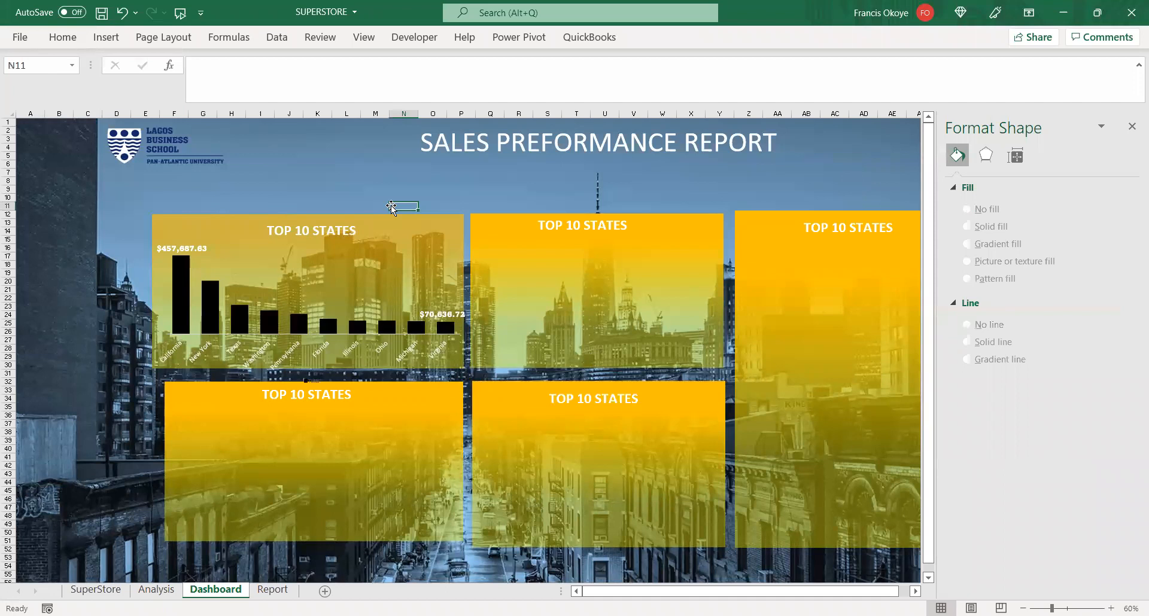
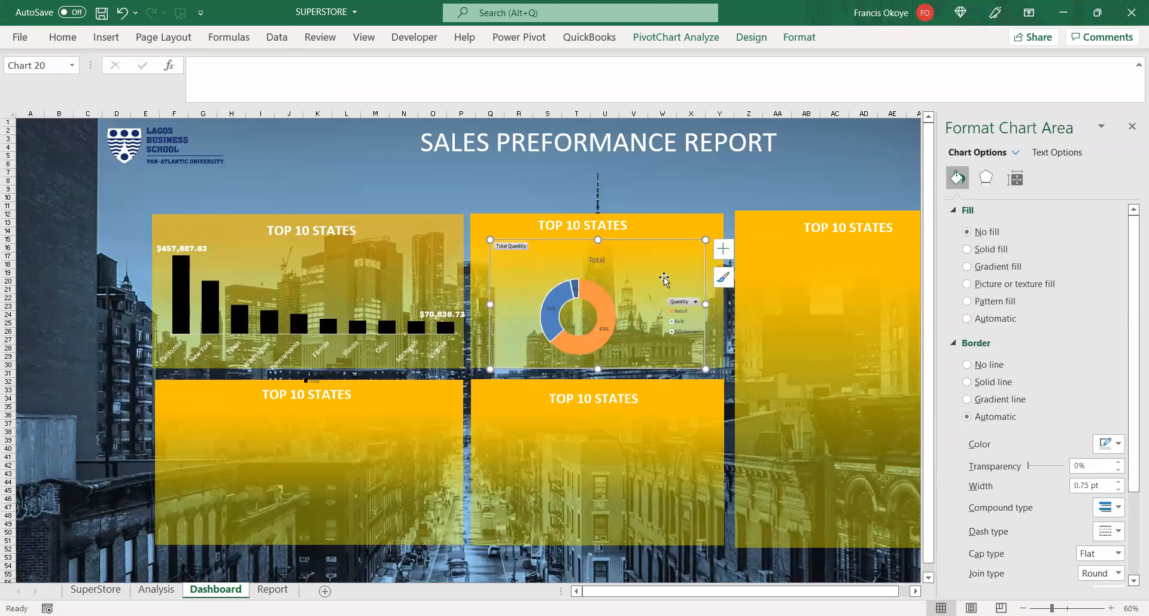
# - Enlarge the Total Quantity doughnut chart and move it up so the ring sits beneath the upper middle panel's title
pyautogui.click(572, 291)
pyautogui.click(575, 289)
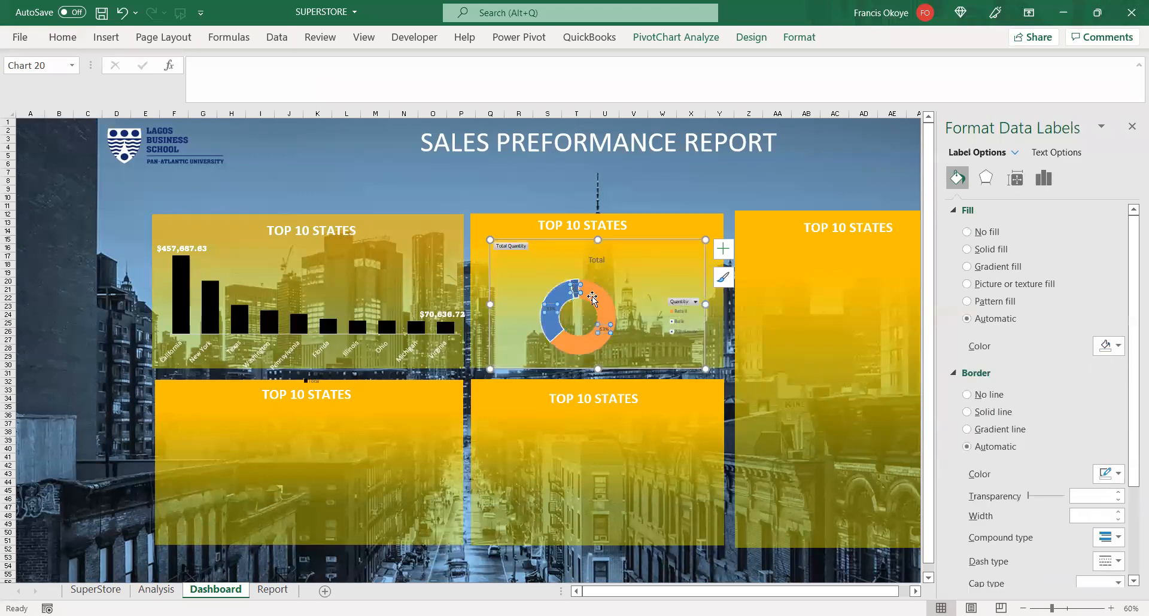
pyautogui.click(604, 322)
pyautogui.moveTo(706, 369); pyautogui.dragTo(803, 422)
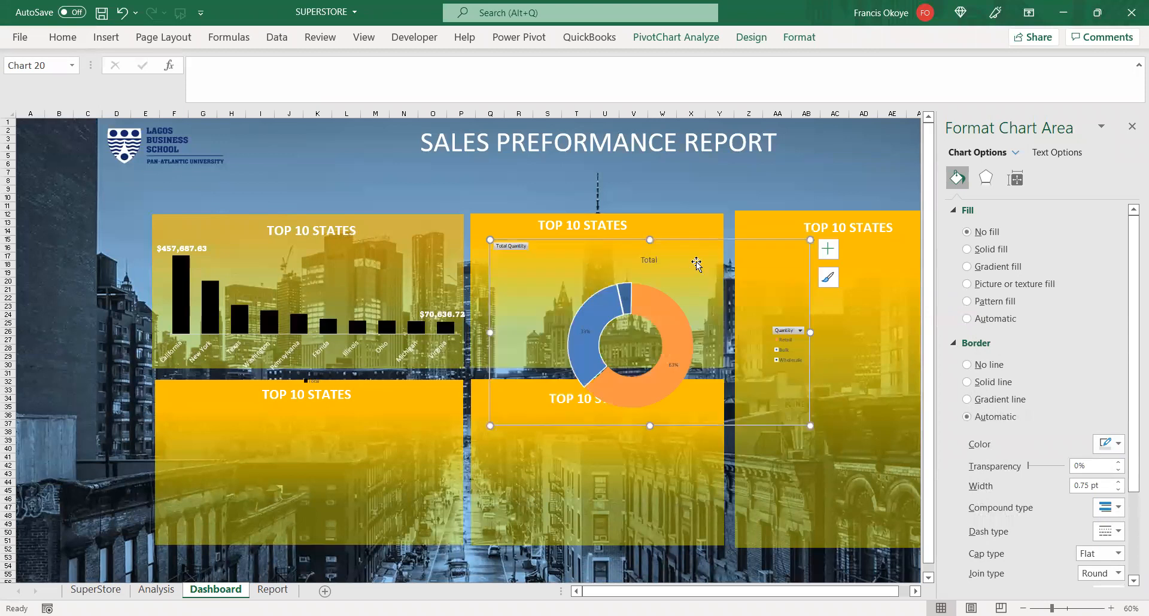
pyautogui.moveTo(685, 233); pyautogui.dragTo(644, 188)
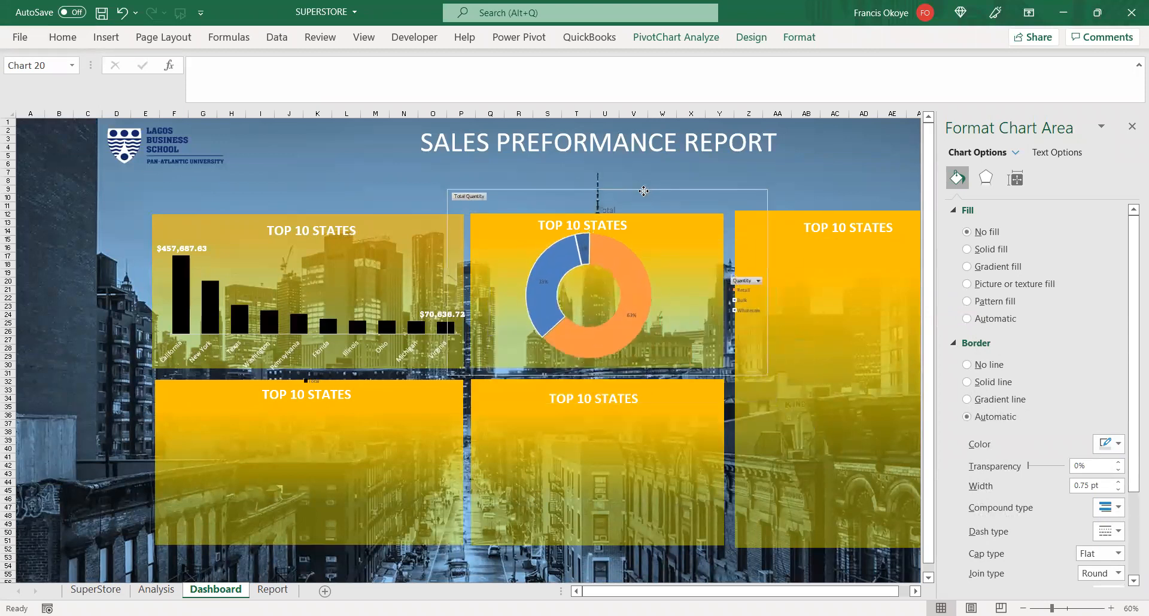
pyautogui.click(766, 168)
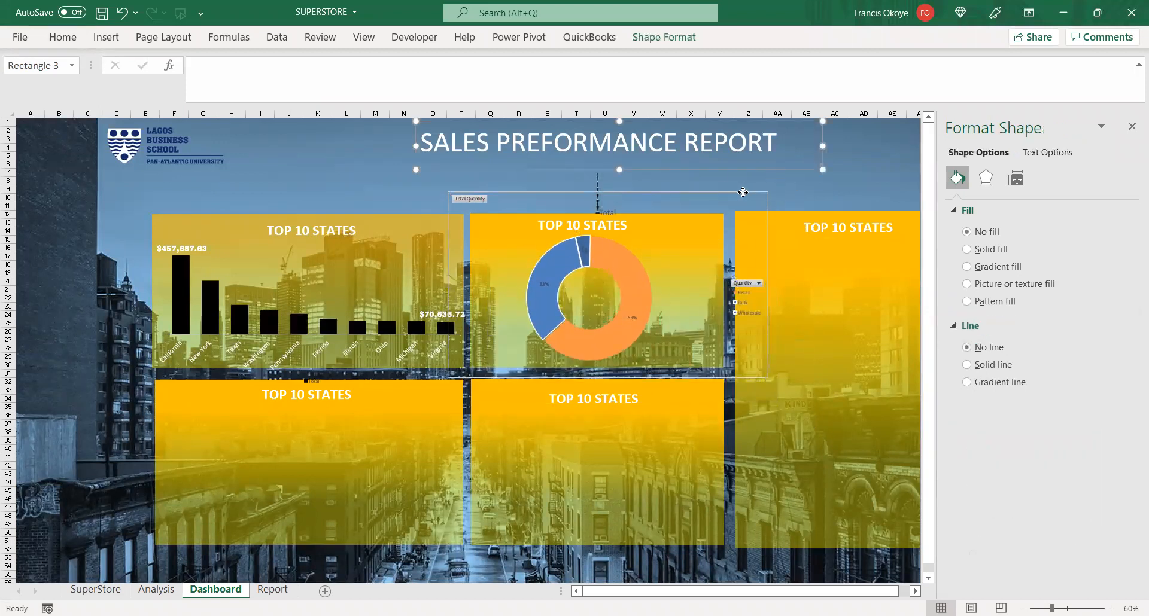
pyautogui.click(744, 195)
pyautogui.click(835, 180)
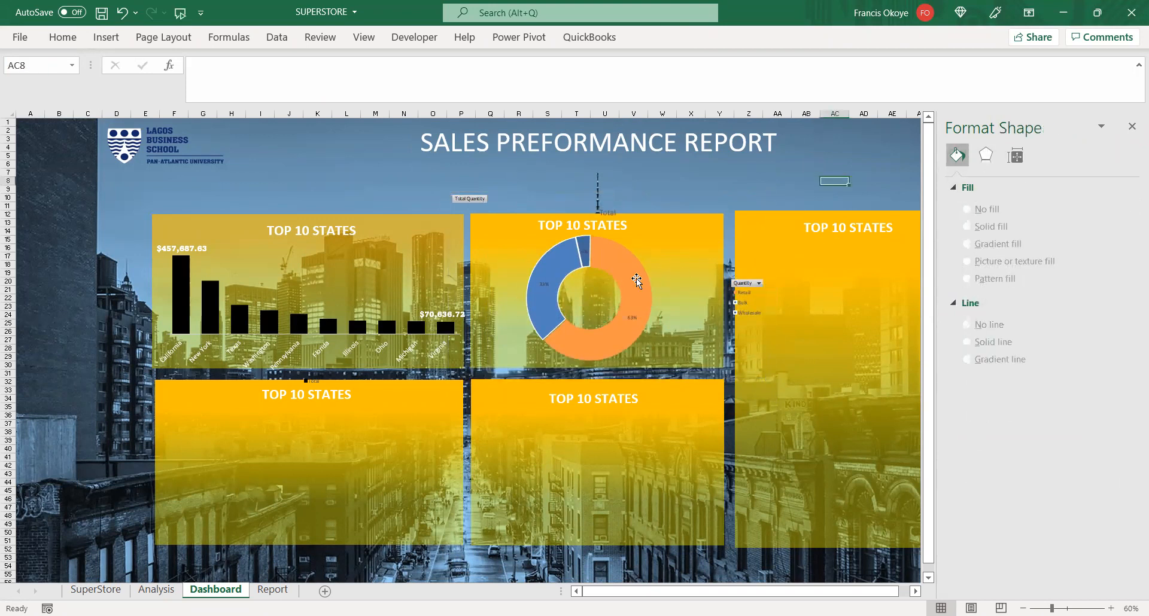
# - Fill the doughnut chart's largest slice with a darker shade of the theme orange
pyautogui.click(620, 256)
pyautogui.click(621, 267)
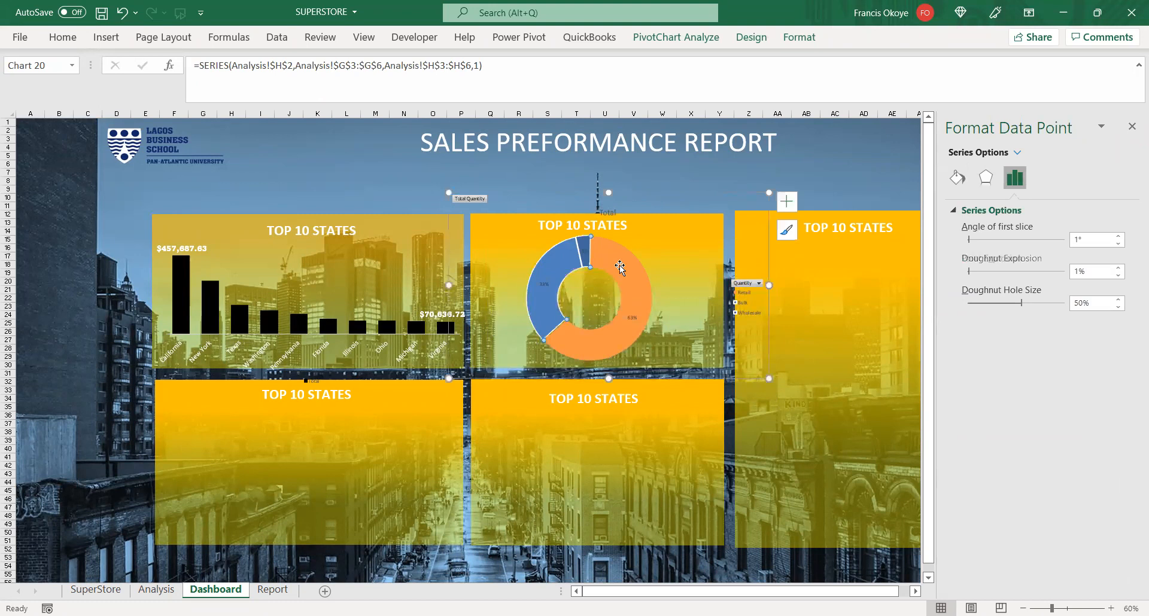
pyautogui.click(957, 178)
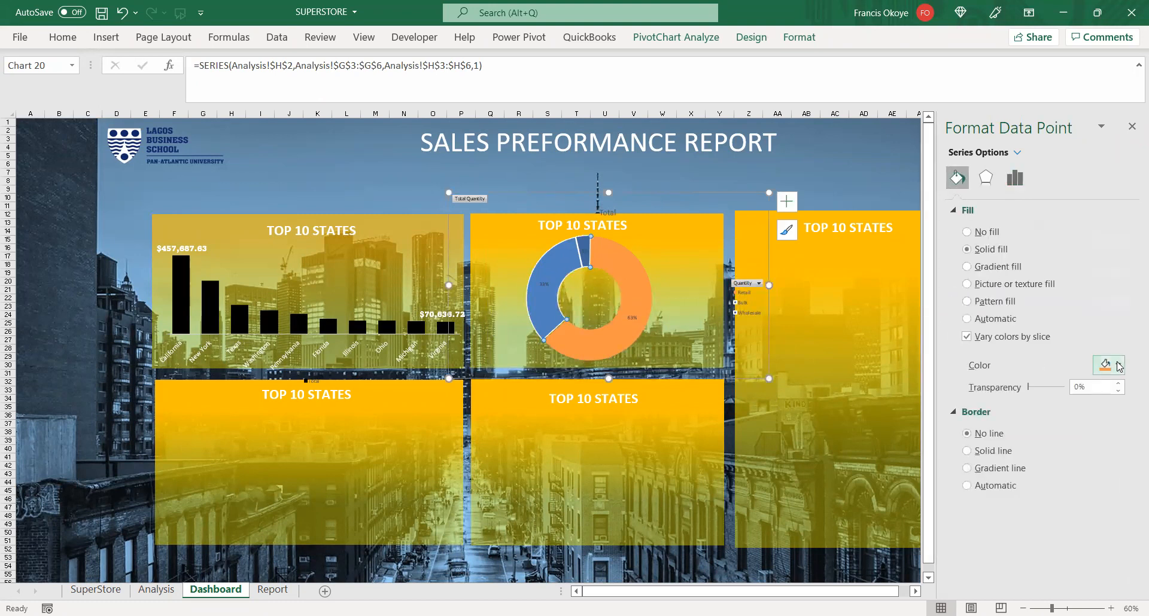
pyautogui.click(1117, 366)
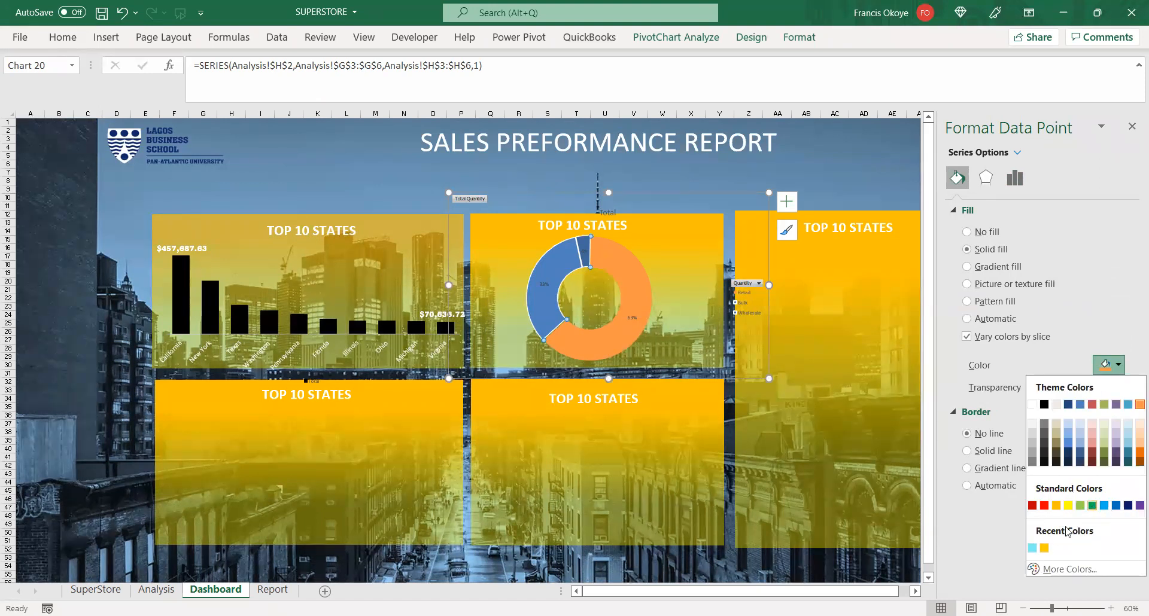
pyautogui.click(618, 271)
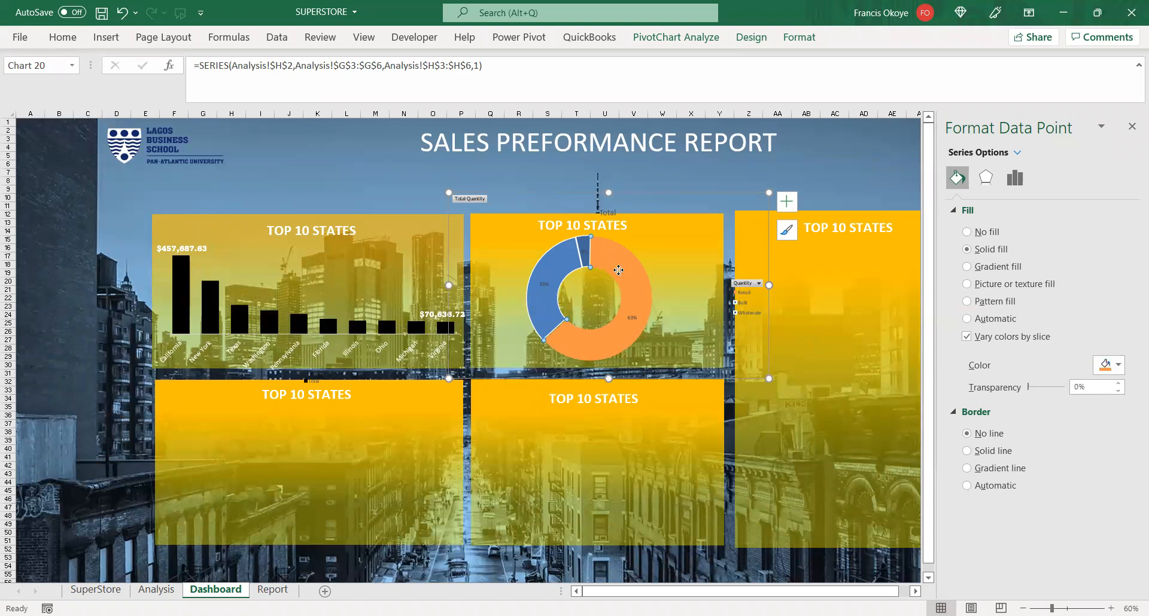
pyautogui.click(1118, 366)
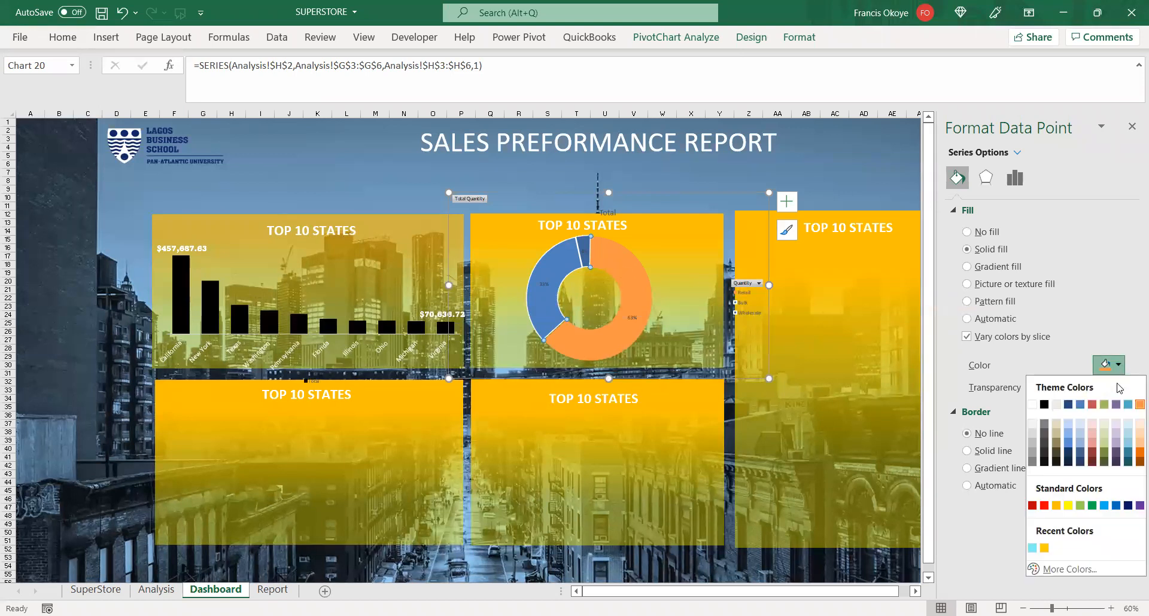
pyautogui.click(1137, 454)
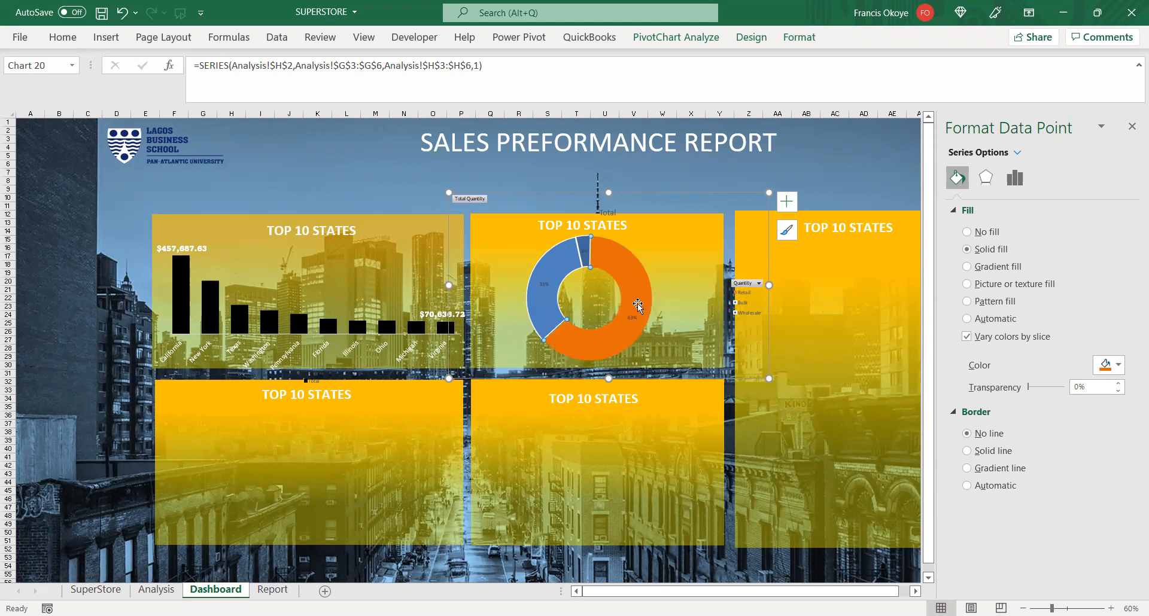
# - Fill the doughnut chart's second-largest slice with standard green
pyautogui.click(542, 277)
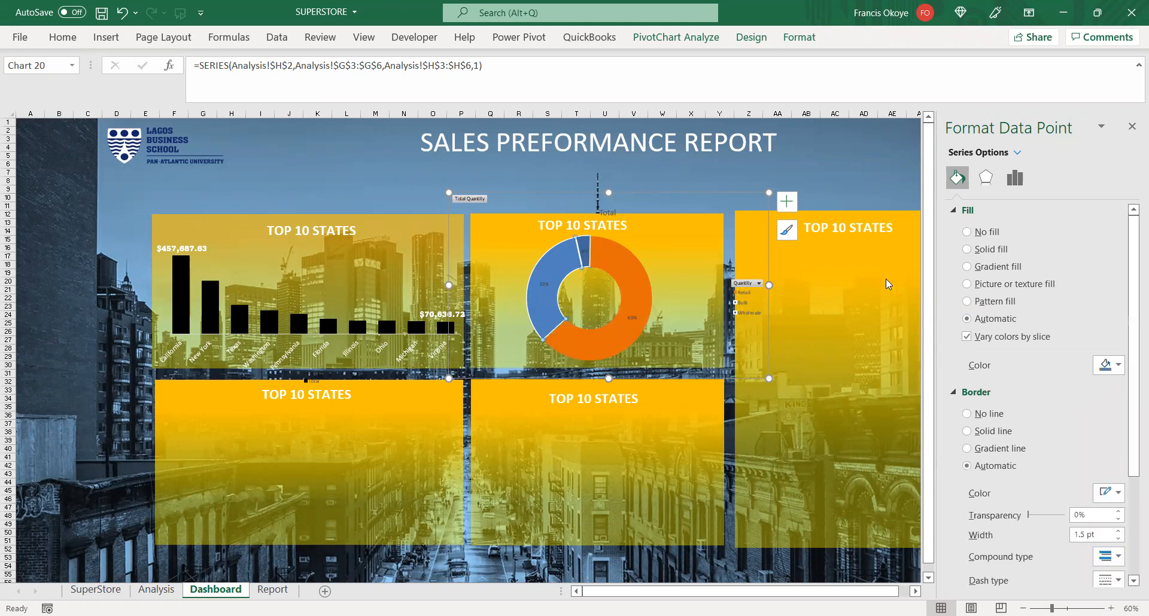
pyautogui.click(1117, 365)
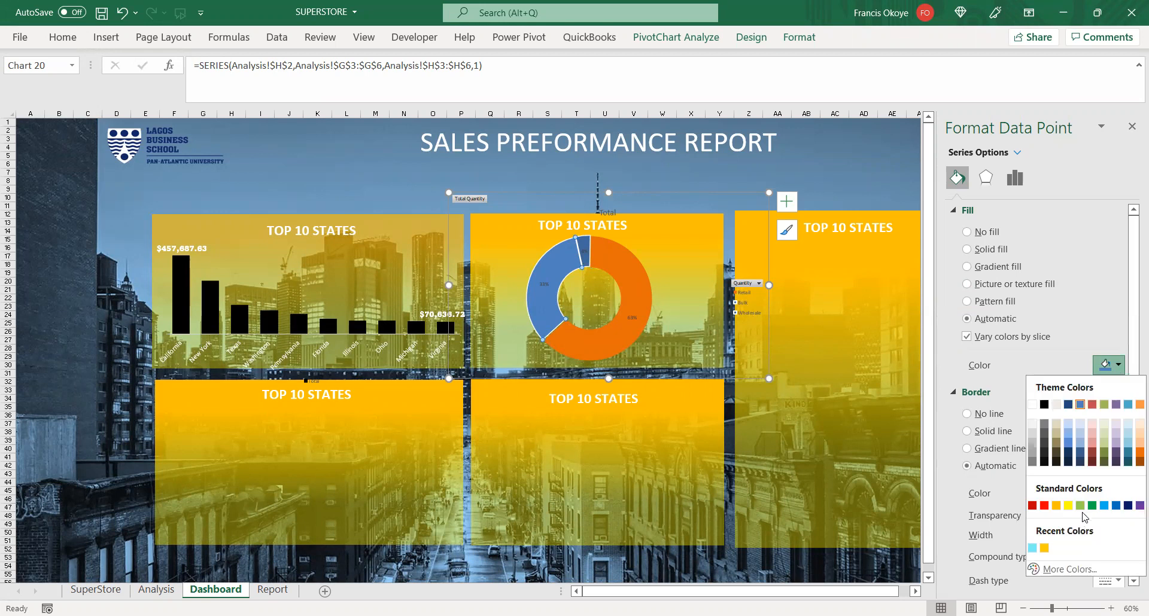
pyautogui.click(1092, 507)
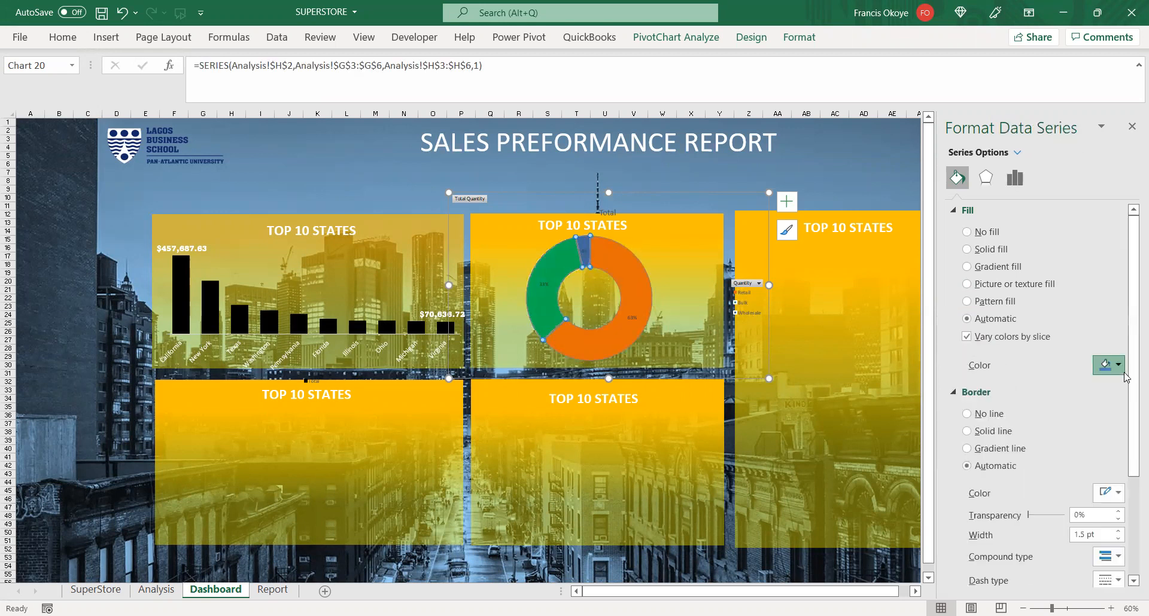
pyautogui.click(1105, 370)
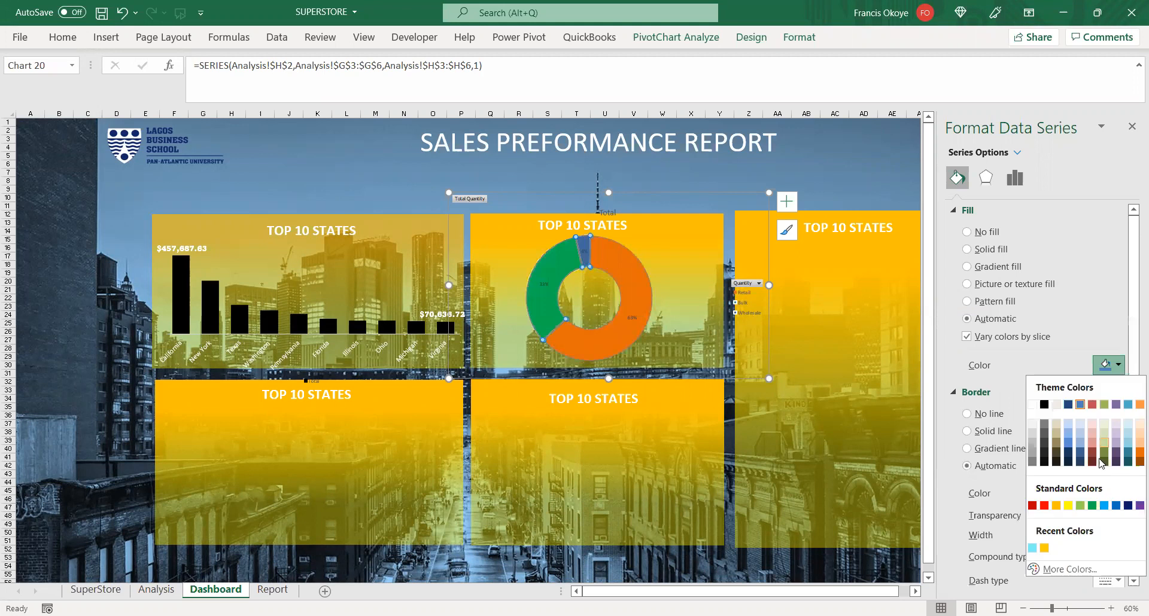
pyautogui.click(1071, 507)
pyautogui.hotkey('ctrl', 'z')
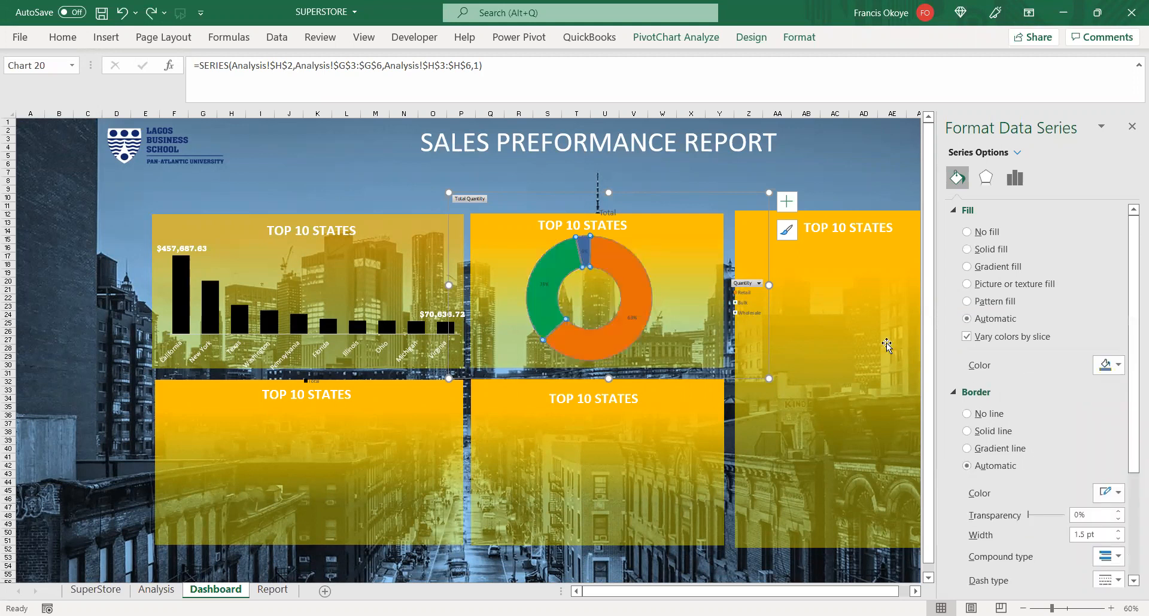
# - Fill only the doughnut chart's smallest slice with standard yellow and deselect the chart
pyautogui.click(704, 275)
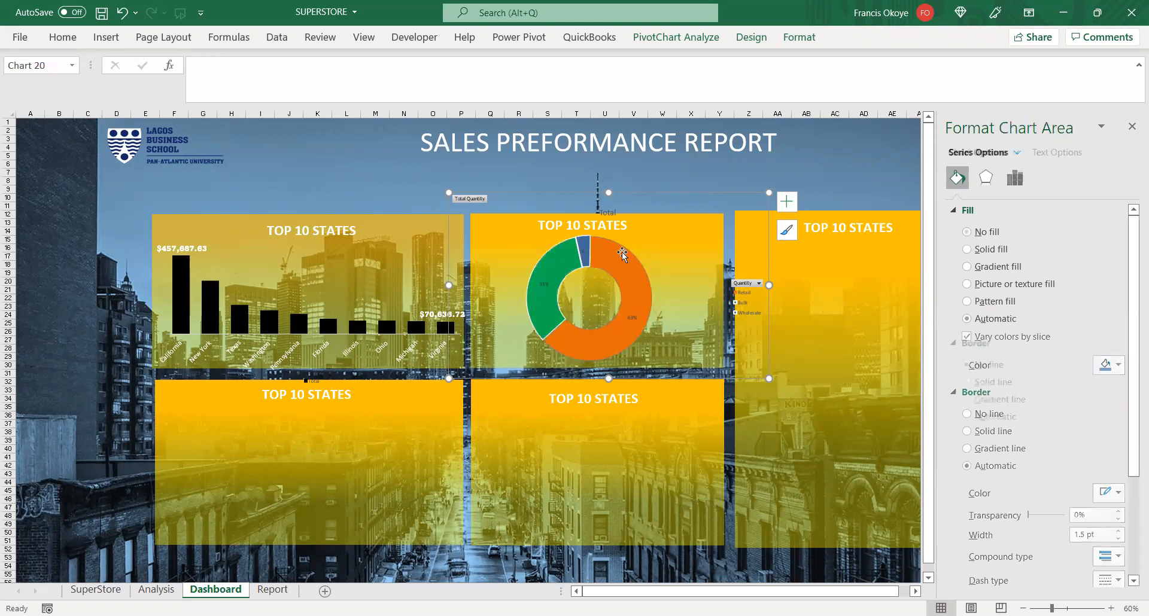
pyautogui.click(586, 248)
pyautogui.click(585, 246)
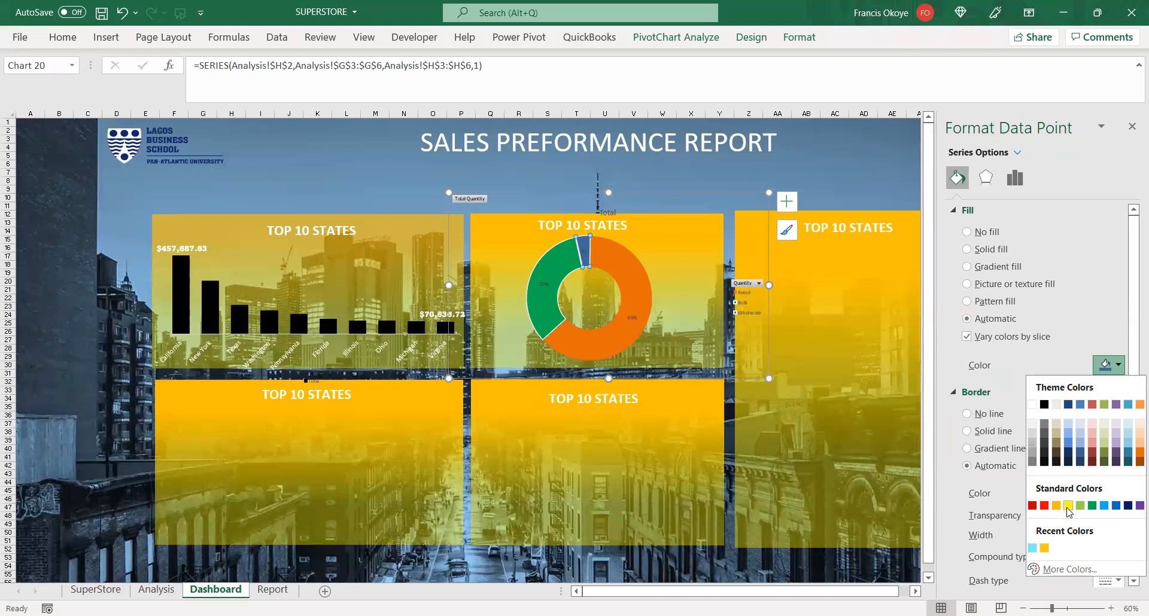
pyautogui.click(830, 389)
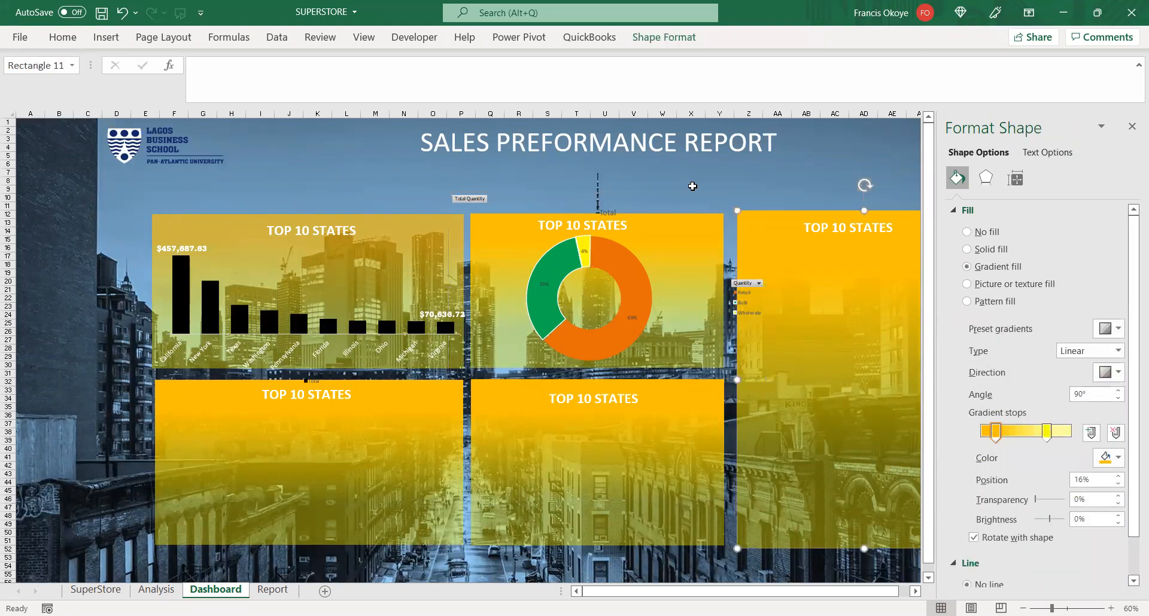
pyautogui.click(664, 258)
pyautogui.click(789, 171)
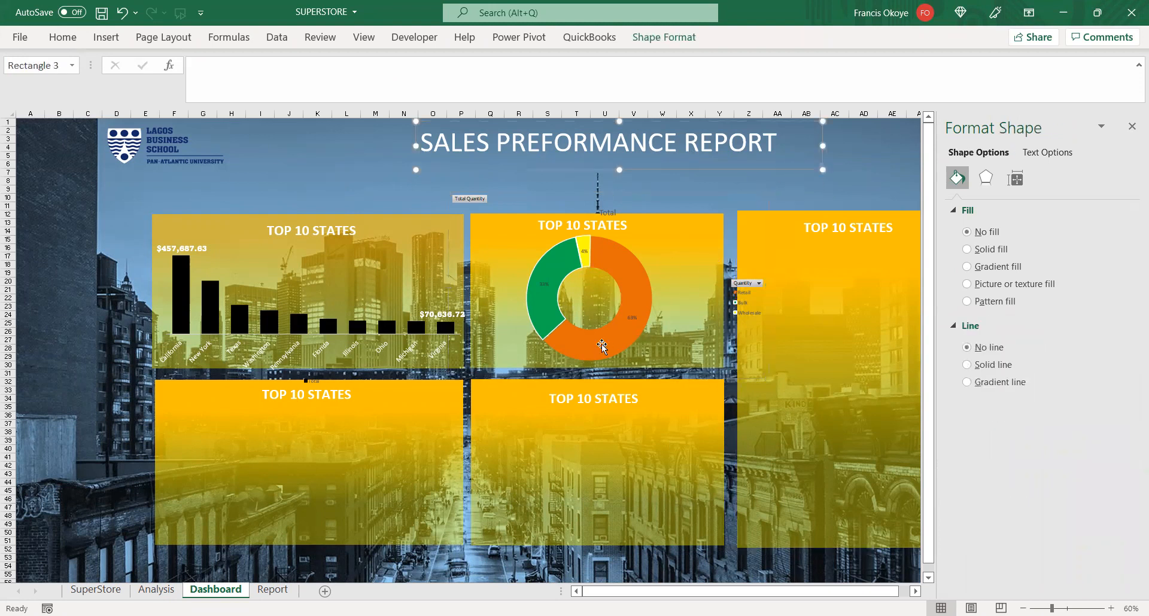
# - Delete the doughnut chart's Total title and move the chart down so the ring clears the upper middle panel's title
pyautogui.click(694, 222)
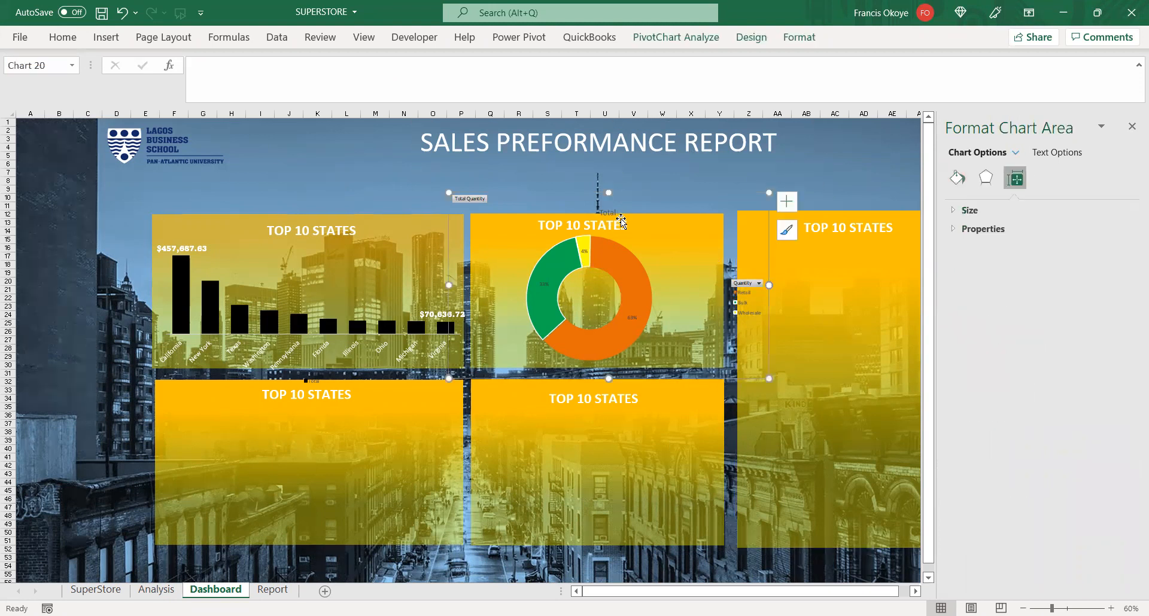
pyautogui.click(609, 211)
pyautogui.press('Delete')
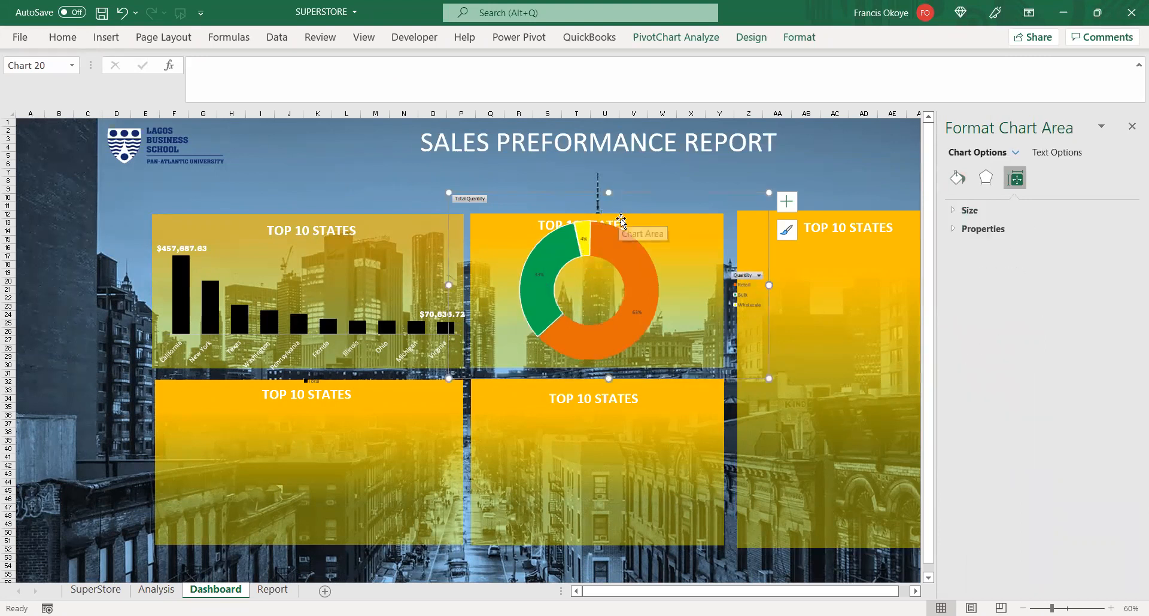
pyautogui.moveTo(672, 241); pyautogui.dragTo(672, 243)
pyautogui.moveTo(661, 378); pyautogui.dragTo(660, 394)
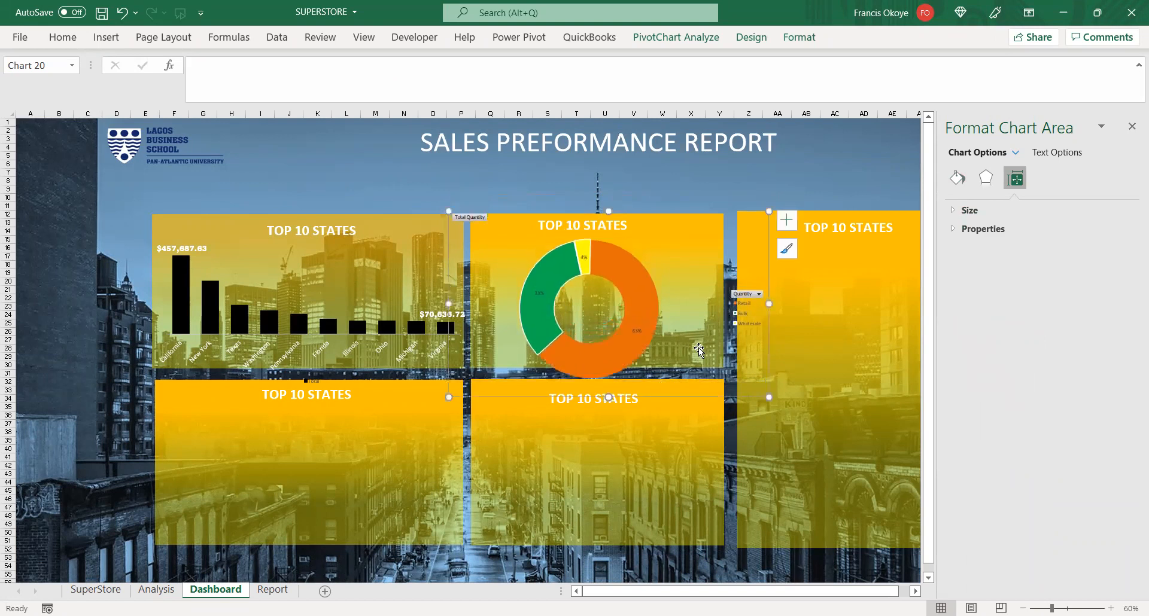
# - Delete the doughnut chart's legend and shift the ring slightly down within the chart area
pyautogui.click(746, 325)
pyautogui.press('Delete')
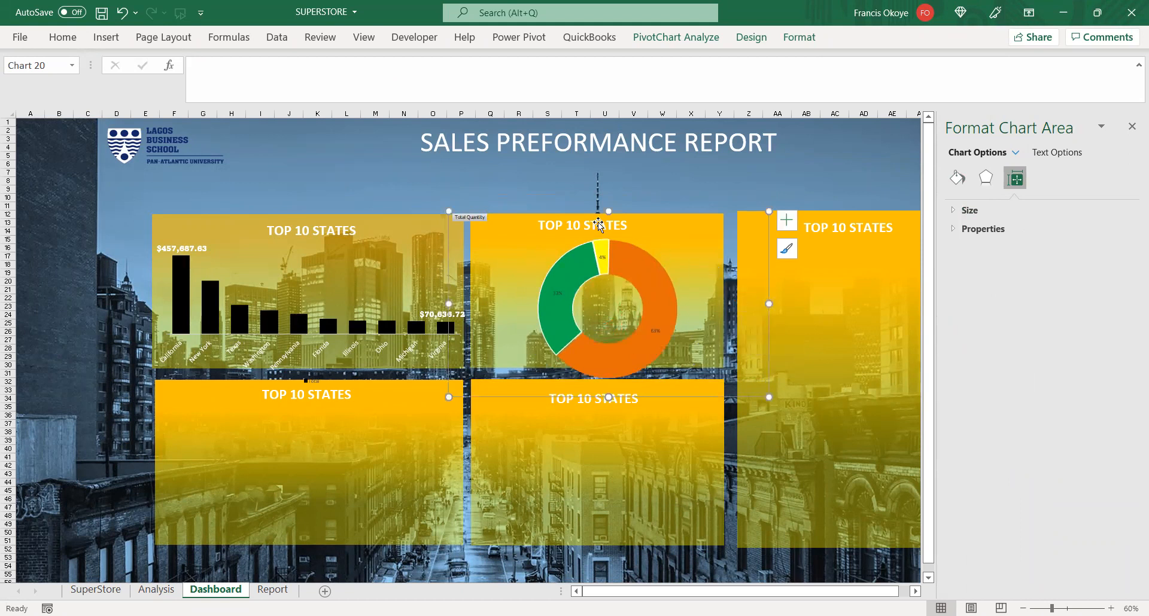
pyautogui.click(539, 266)
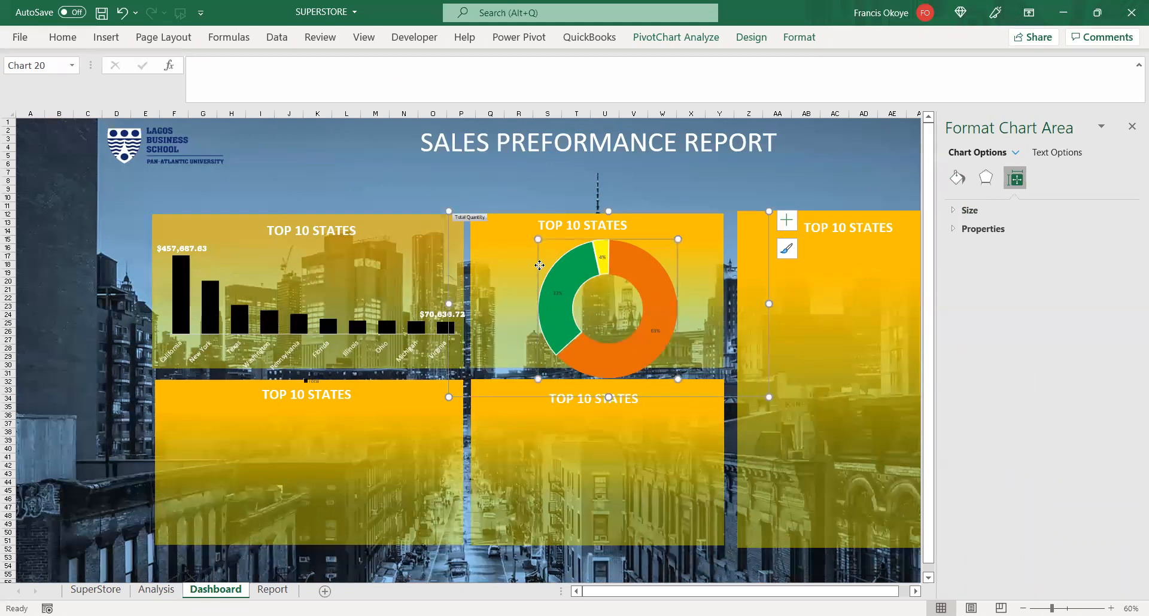
pyautogui.moveTo(540, 265); pyautogui.dragTo(535, 280)
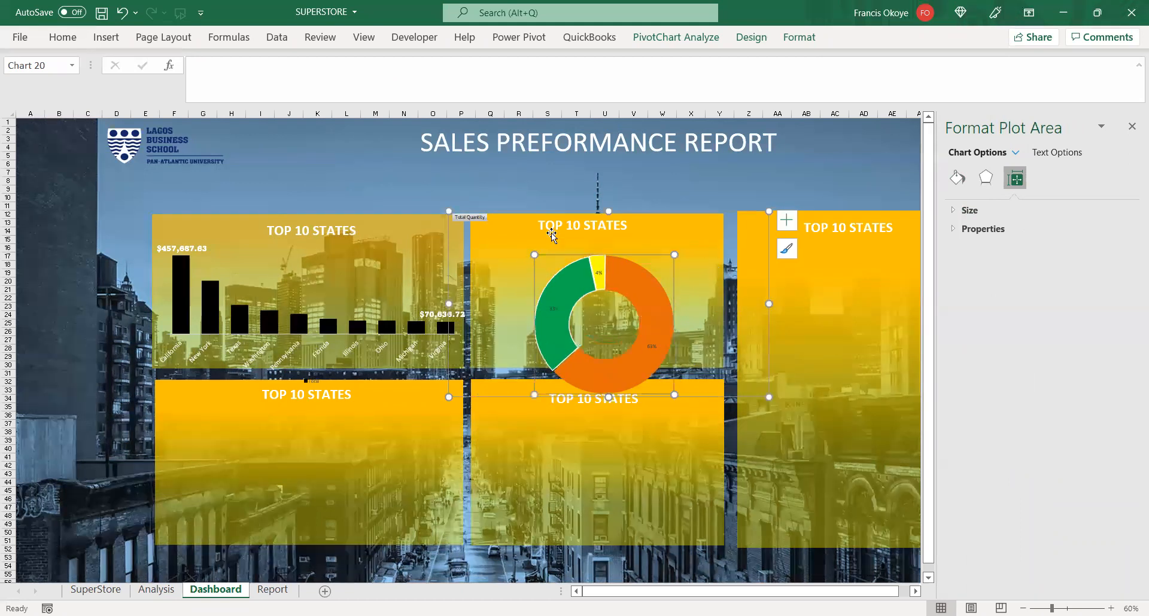
# - Move the doughnut chart down so its frame no longer covers the upper middle panel's title
pyautogui.click(626, 271)
pyautogui.click(633, 237)
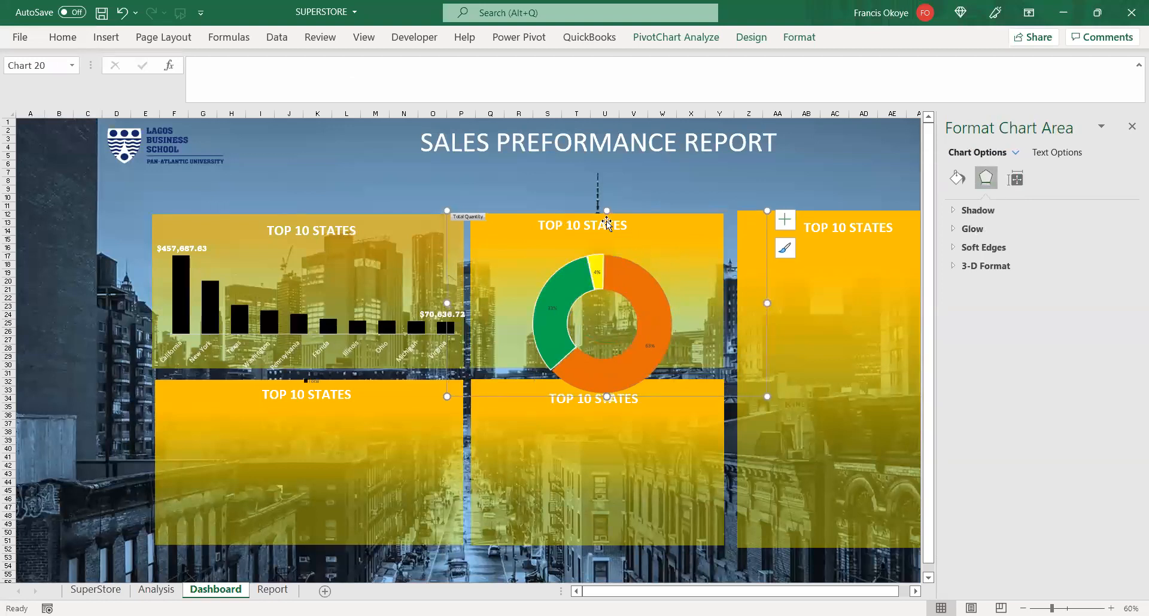
pyautogui.click(832, 226)
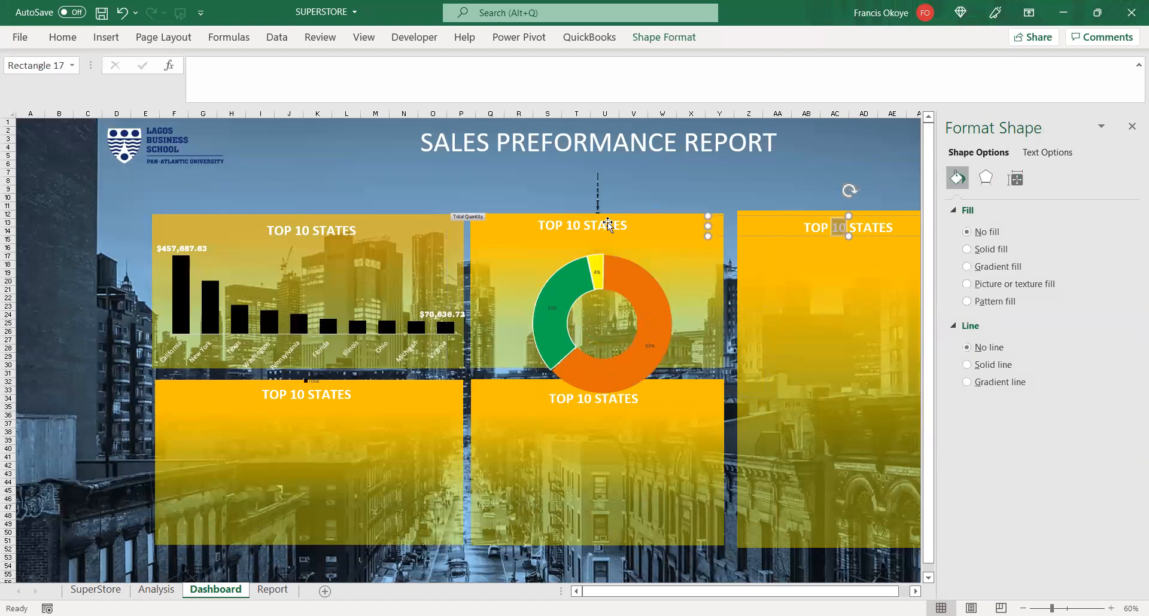
pyautogui.click(679, 257)
pyautogui.moveTo(662, 398); pyautogui.dragTo(654, 431)
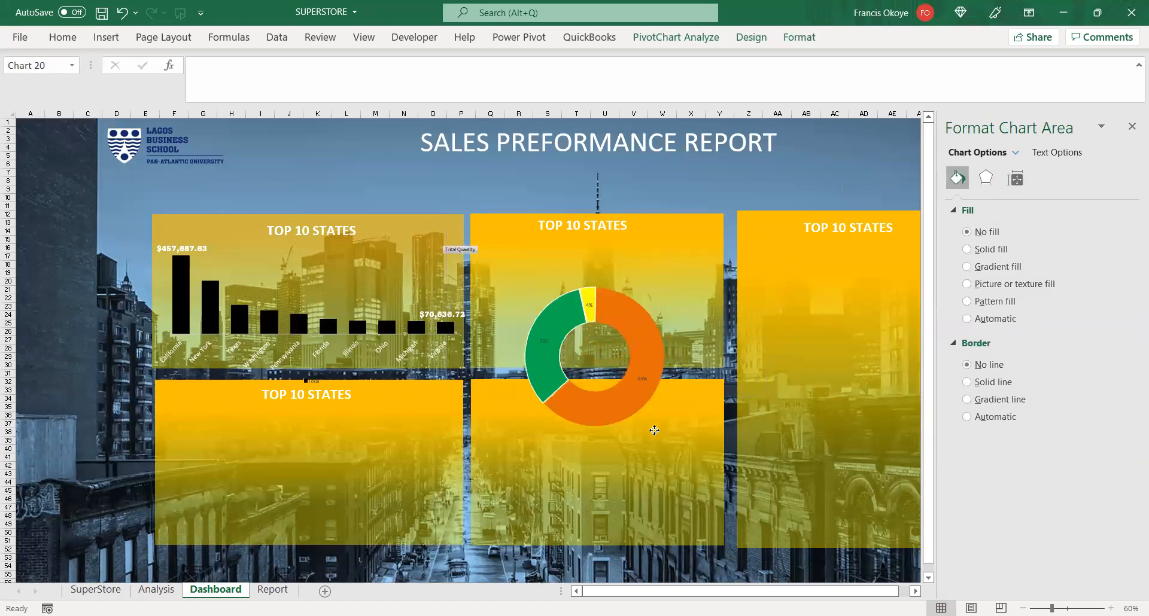
# - Retitle the upper middle panel PURCHASE BY QUANTITY and move the doughnut chart back up beneath that title
pyautogui.click(581, 230)
pyautogui.doubleClick(573, 225)
pyautogui.click(603, 224)
pyautogui.tripleClick(606, 223)
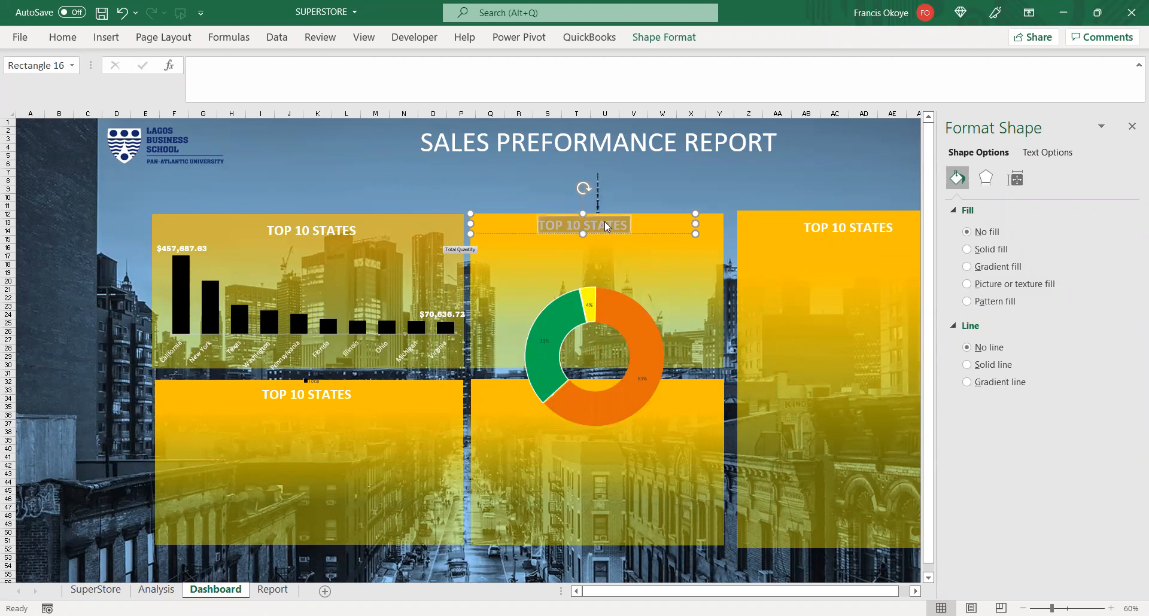
pyautogui.press('BackSpace')
pyautogui.write('PURCHASE BY QUANTITY')
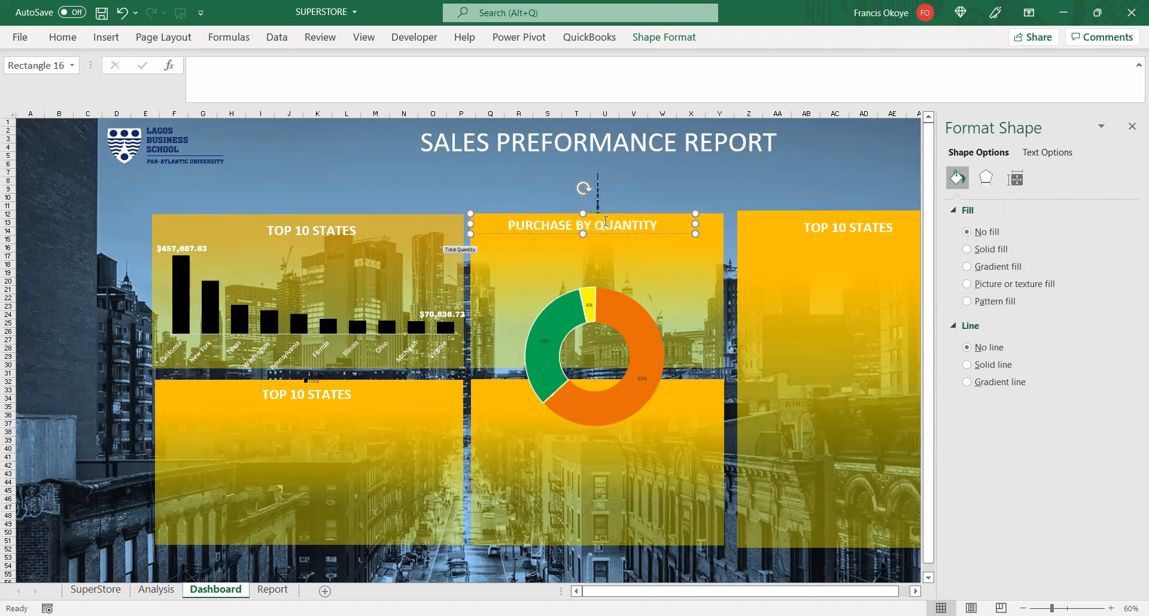
pyautogui.click(629, 247)
pyautogui.moveTo(629, 247); pyautogui.dragTo(625, 187)
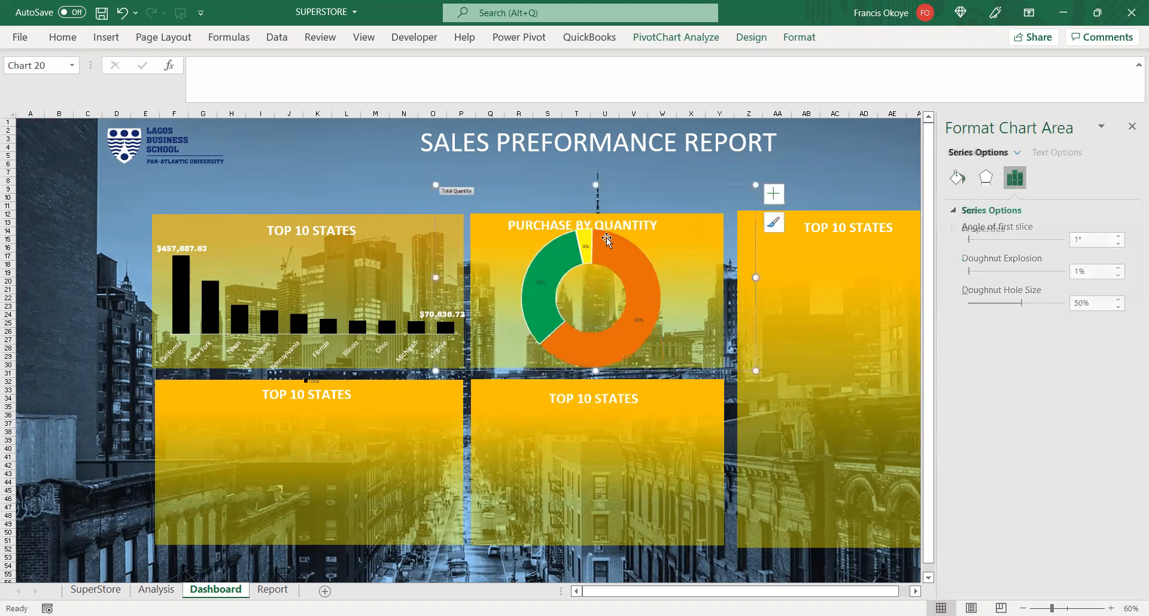
# - Set the doughnut chart's percentage data labels to font size 24
pyautogui.click(585, 246)
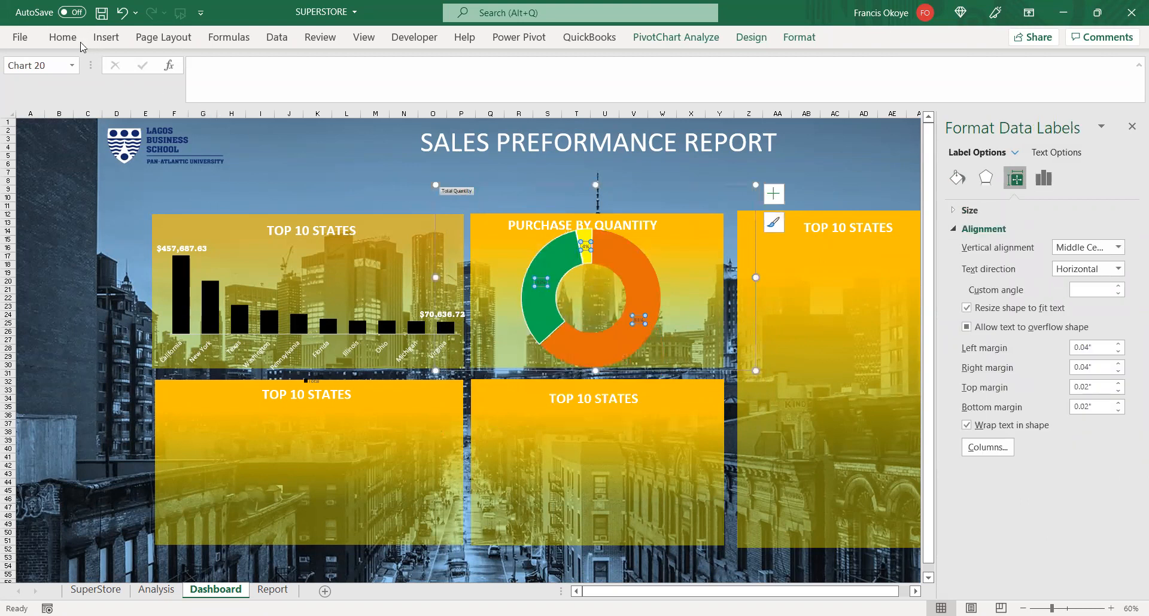
pyautogui.click(63, 37)
pyautogui.click(197, 65)
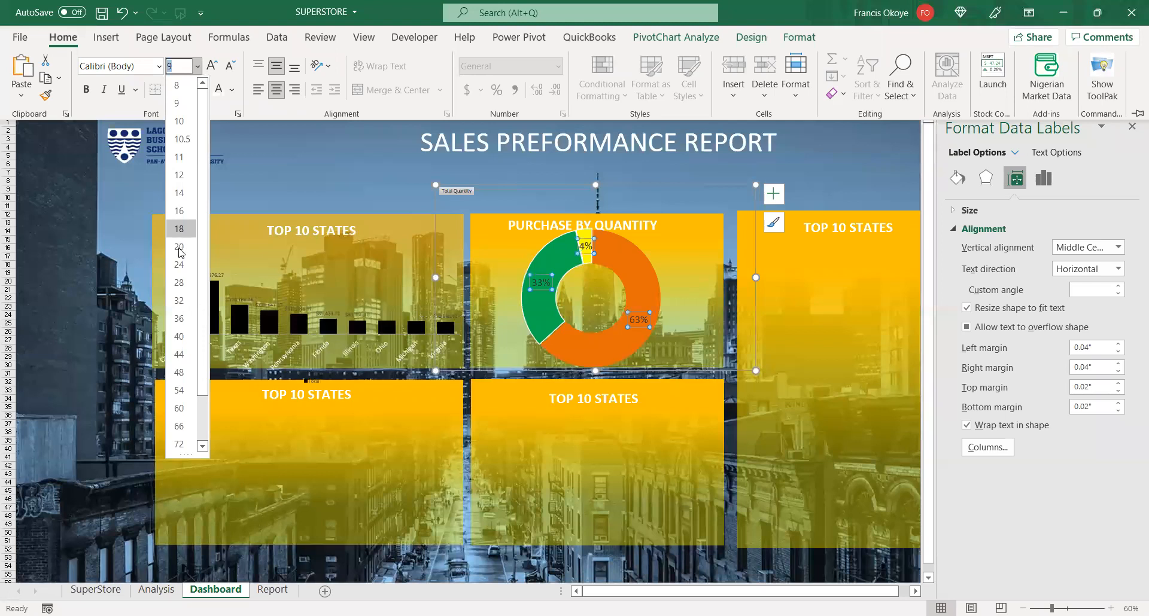
pyautogui.click(180, 266)
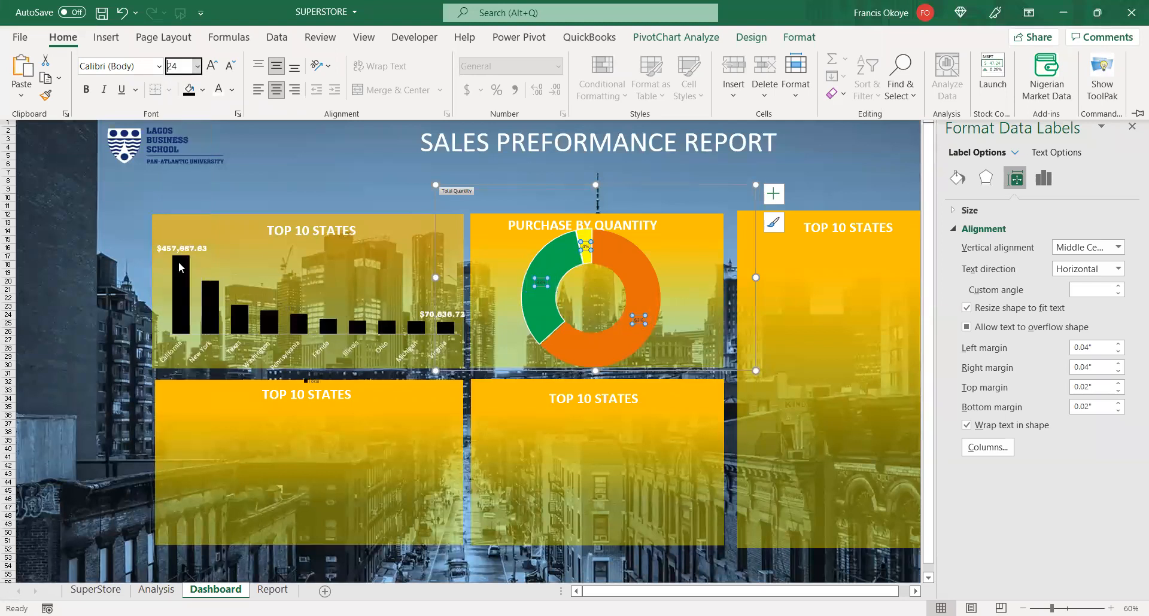
pyautogui.click(228, 85)
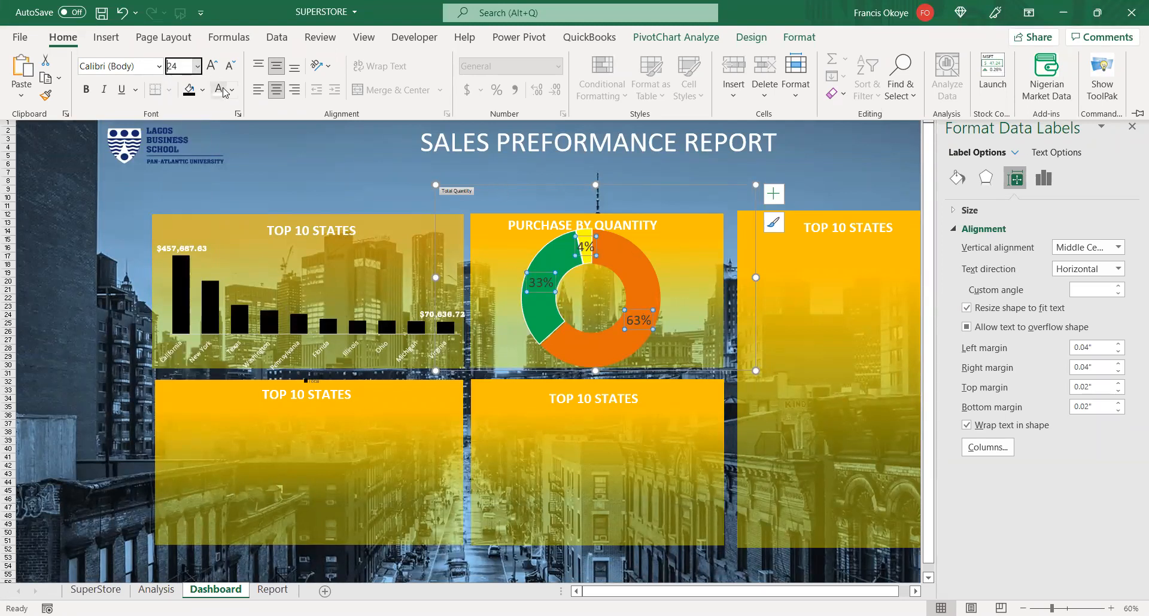
# - Recolour the 4% slice of the Purchase by Quantity doughnut chart with a red-orange solid fill
pyautogui.click(587, 240)
pyautogui.click(587, 236)
pyautogui.click(957, 178)
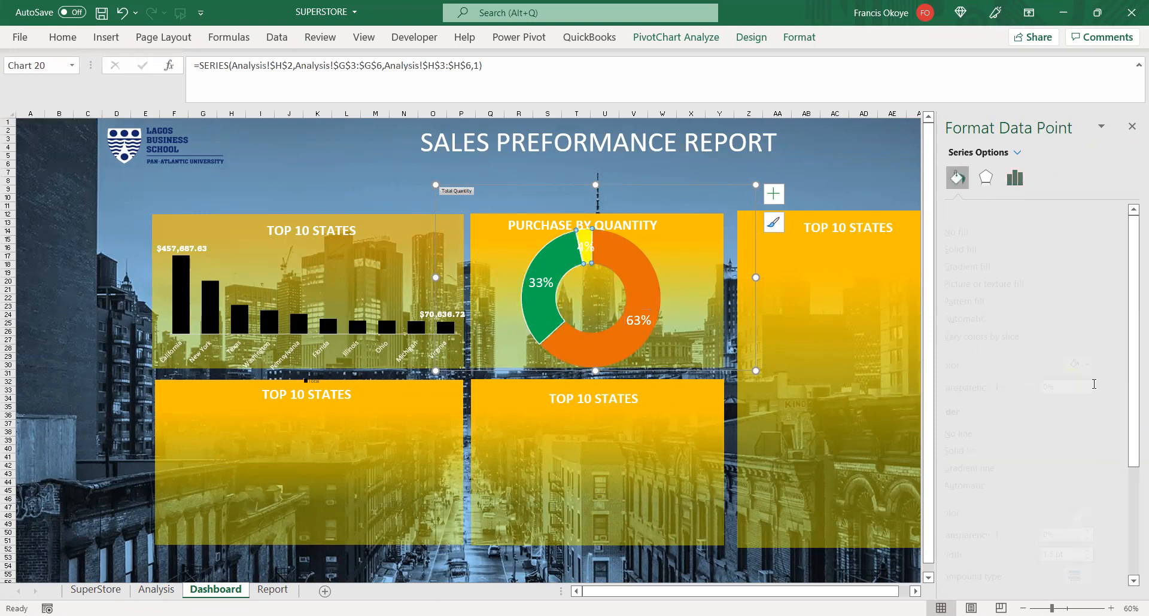
pyautogui.click(1108, 366)
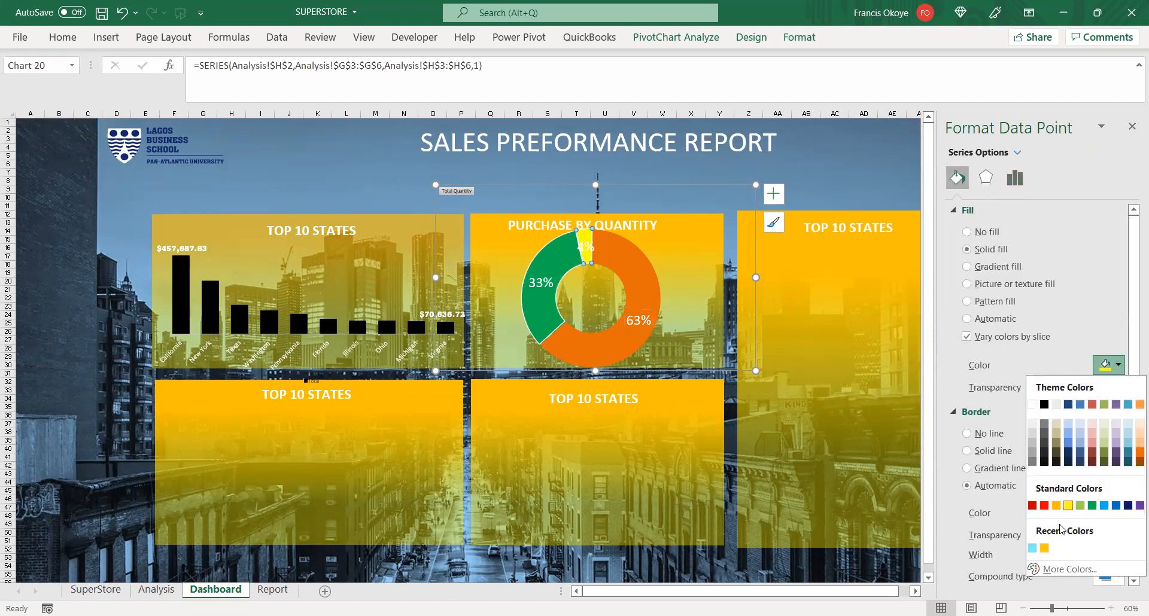
pyautogui.click(878, 321)
pyautogui.click(999, 207)
pyautogui.click(756, 162)
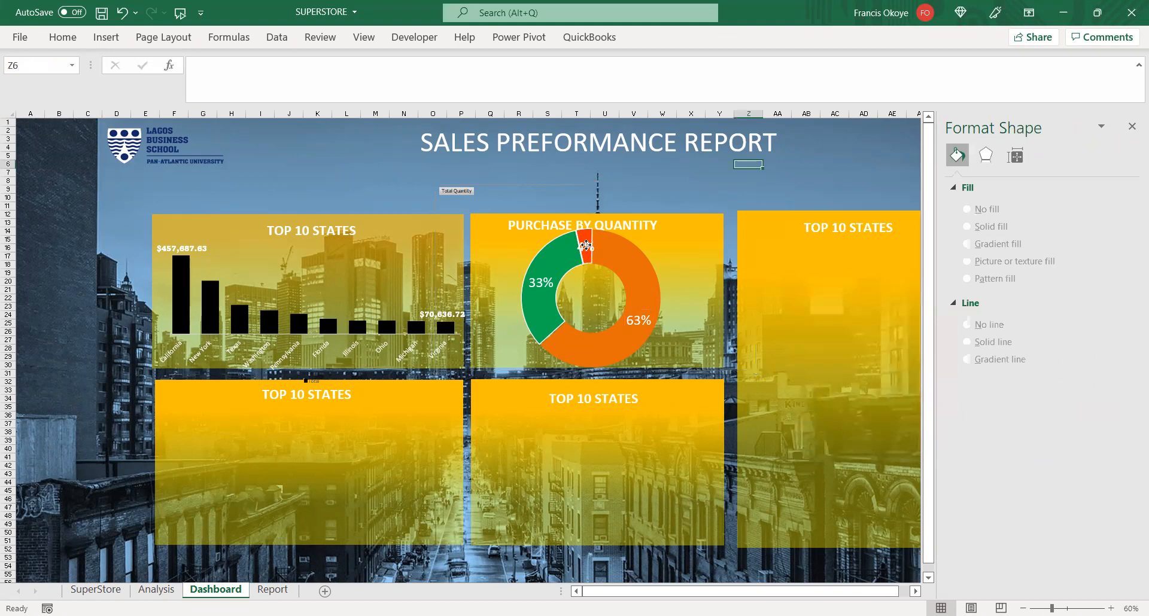
# - Try to adjust the 4% data label so that it fits inside its narrow doughnut slice
pyautogui.click(589, 246)
pyautogui.click(589, 245)
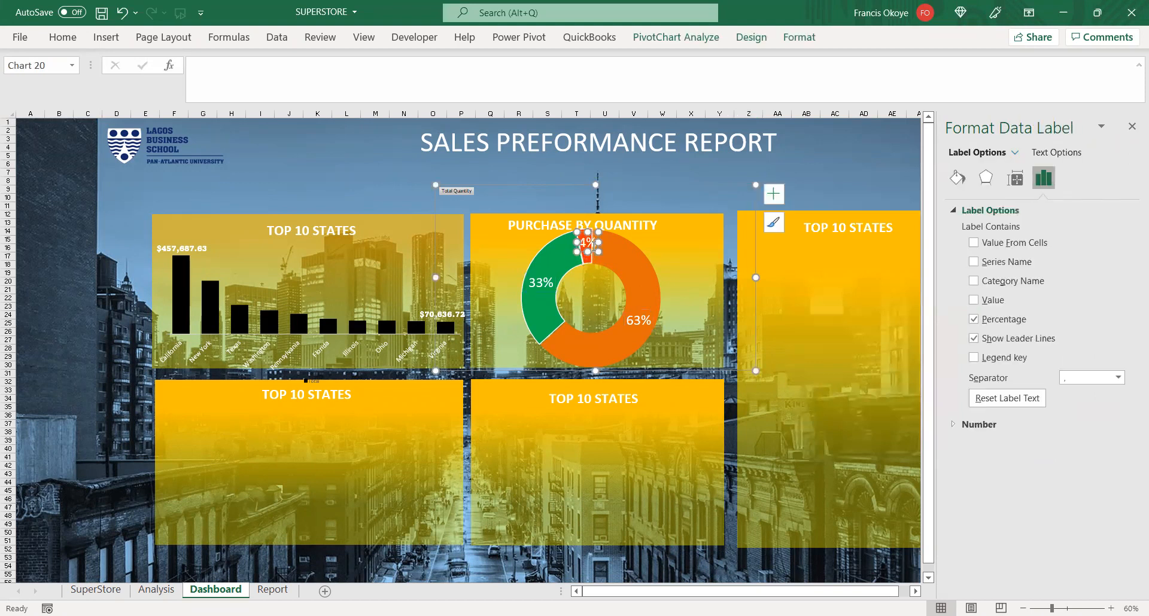
pyautogui.click(642, 209)
pyautogui.click(592, 257)
pyautogui.click(592, 256)
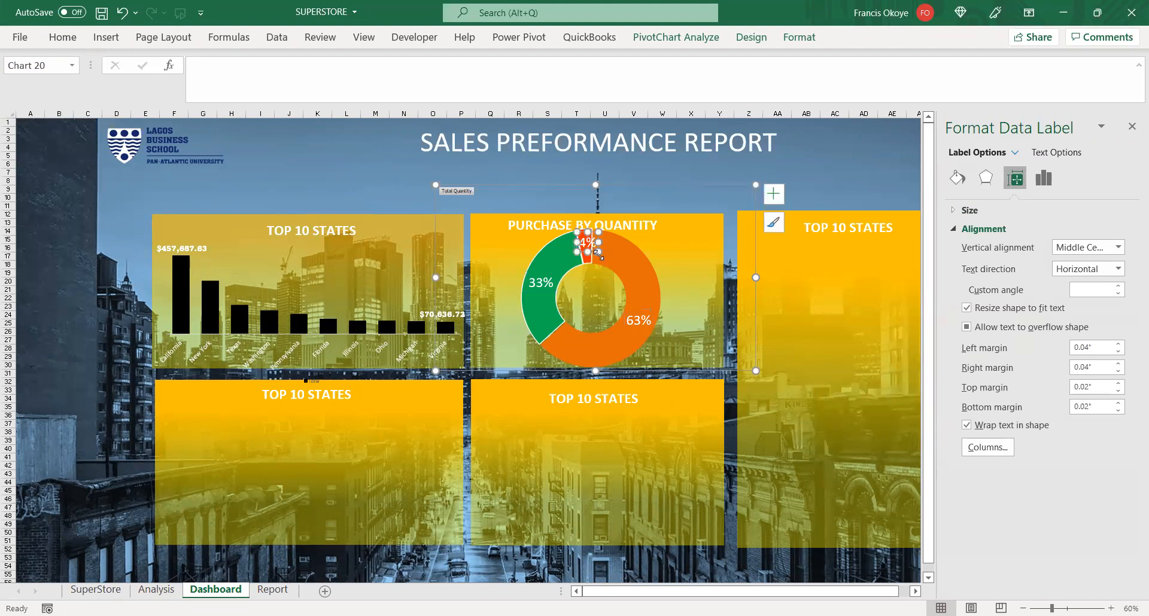
pyautogui.click(592, 252)
pyautogui.click(594, 250)
pyautogui.click(594, 251)
pyautogui.click(593, 250)
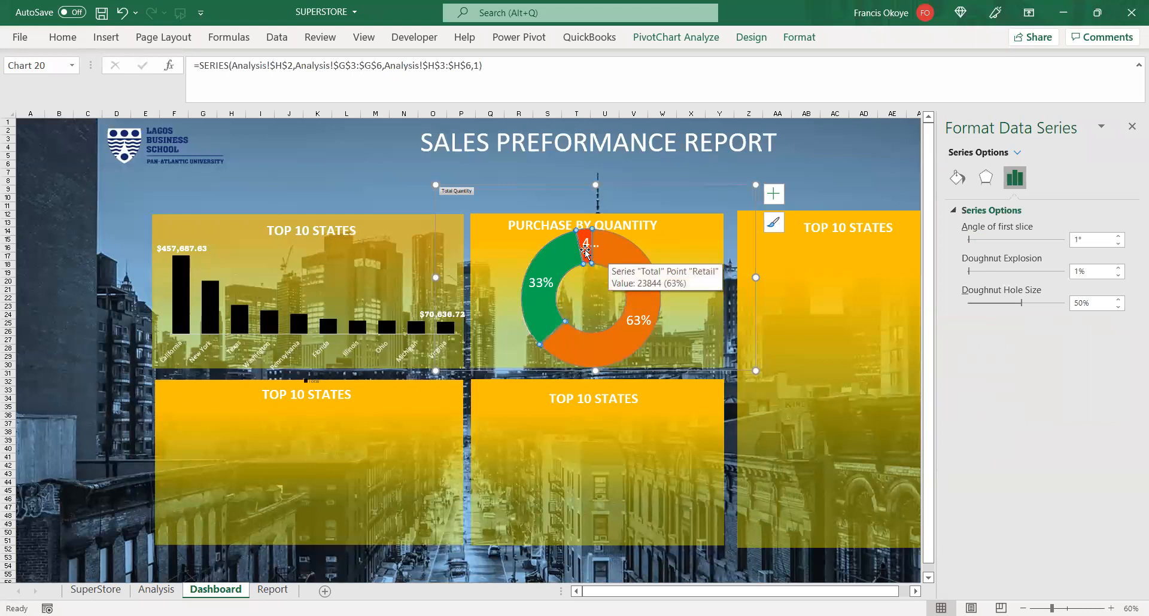
# - Set the font size of all the doughnut chart's percentage labels to 20
pyautogui.click(541, 286)
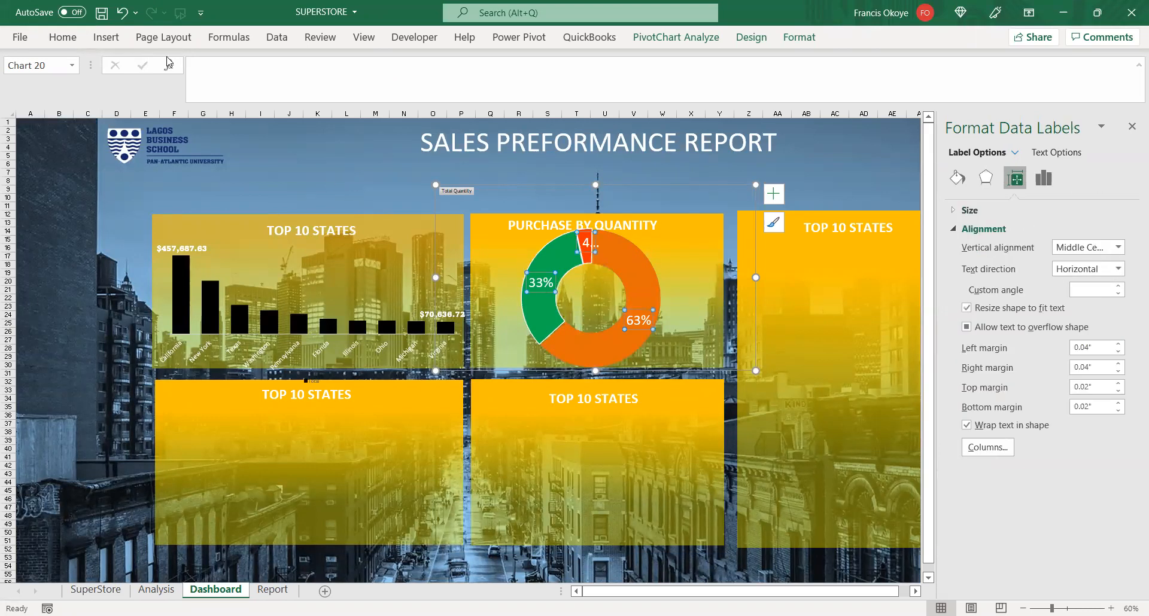
pyautogui.click(77, 40)
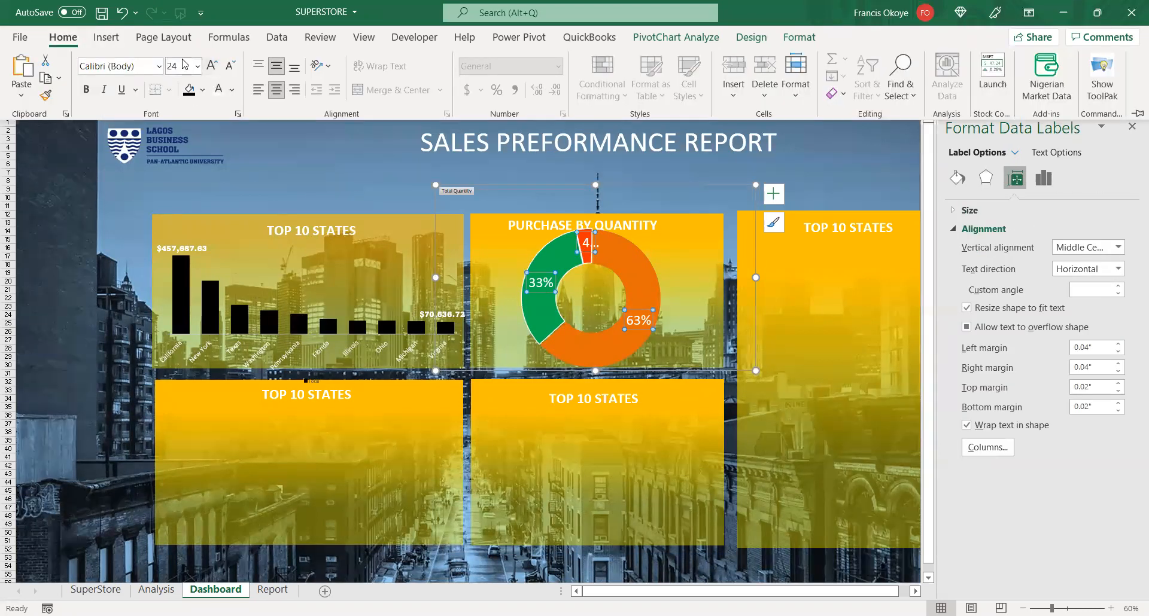
pyautogui.click(197, 66)
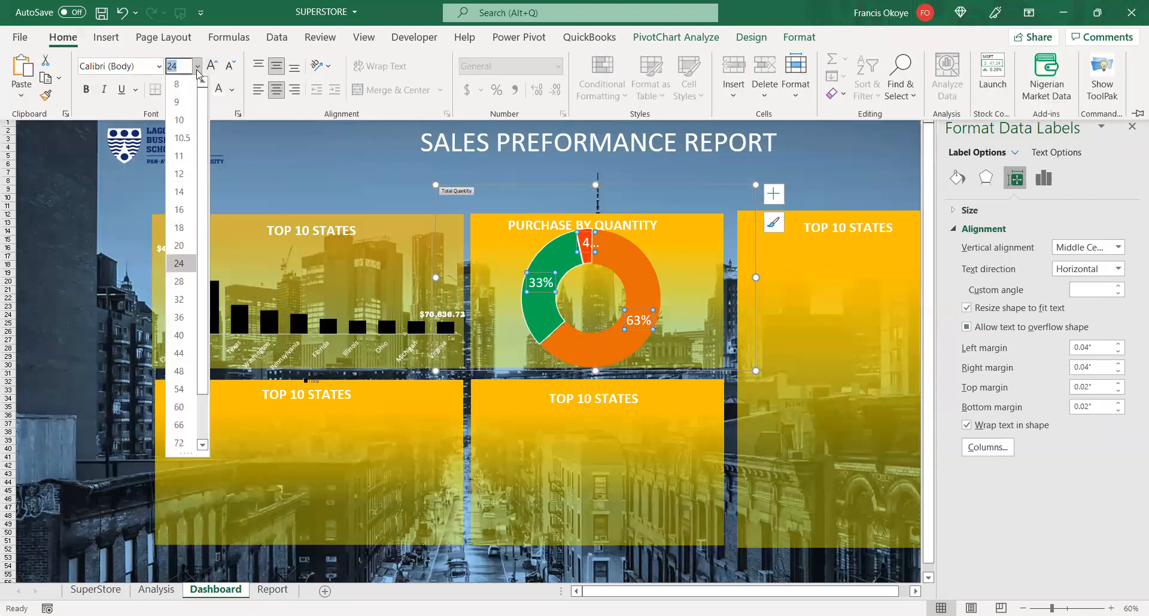
pyautogui.click(181, 253)
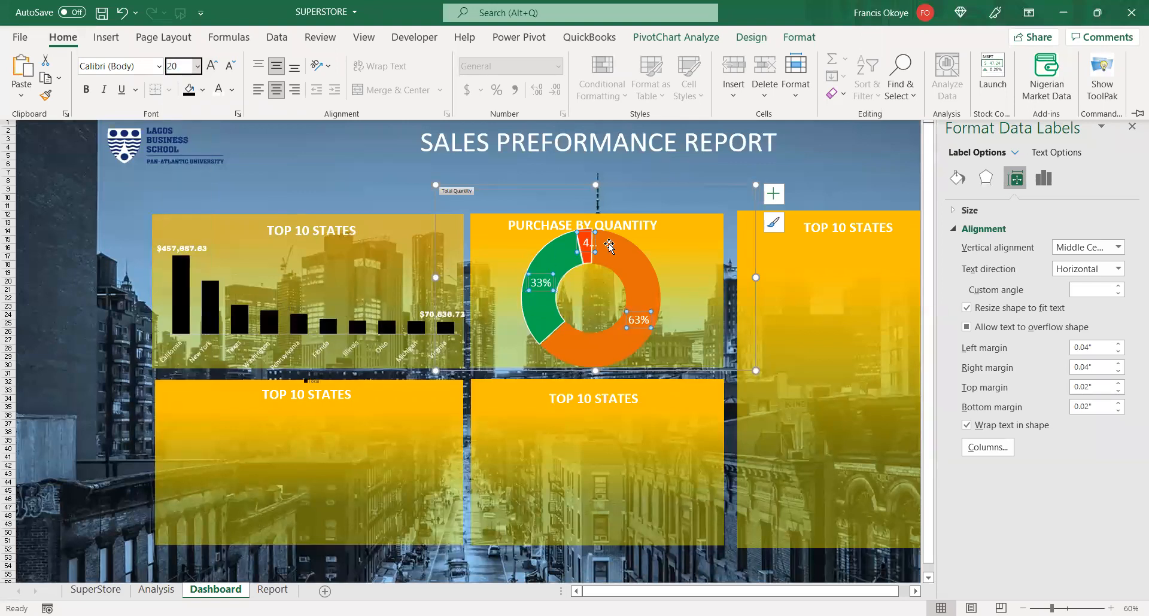
# - Widen the 4% data label's box on the doughnut chart so its full text fits
pyautogui.click(589, 247)
pyautogui.click(587, 246)
pyautogui.moveTo(577, 252); pyautogui.dragTo(571, 252)
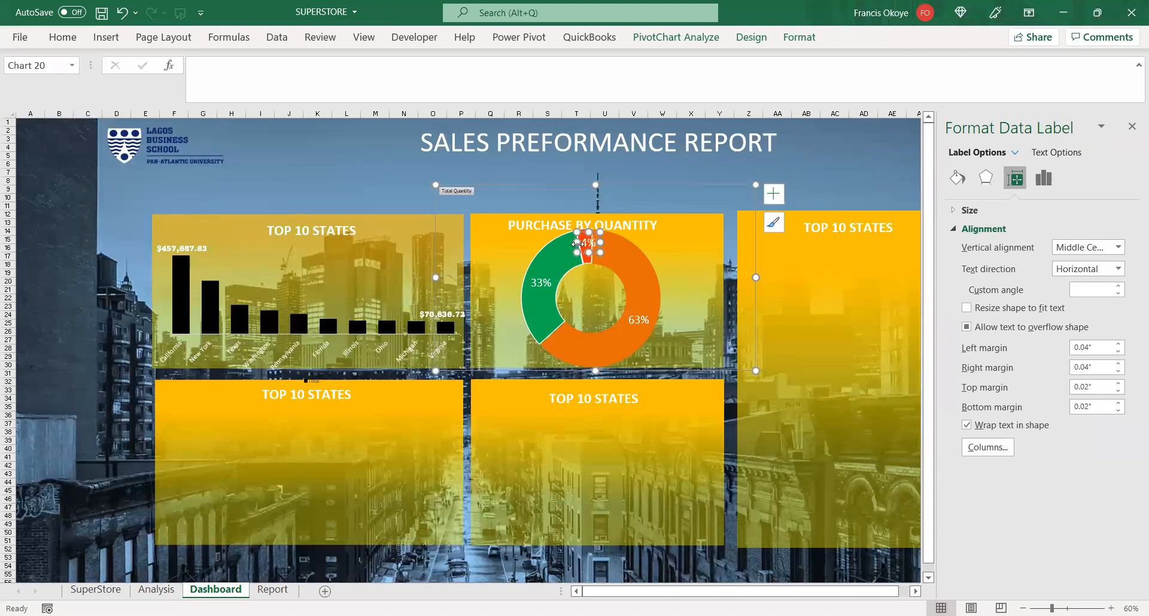
# - Reposition the 4% data label to sit centred on its doughnut slice, and close the formatting pane
pyautogui.click(611, 250)
pyautogui.click(592, 235)
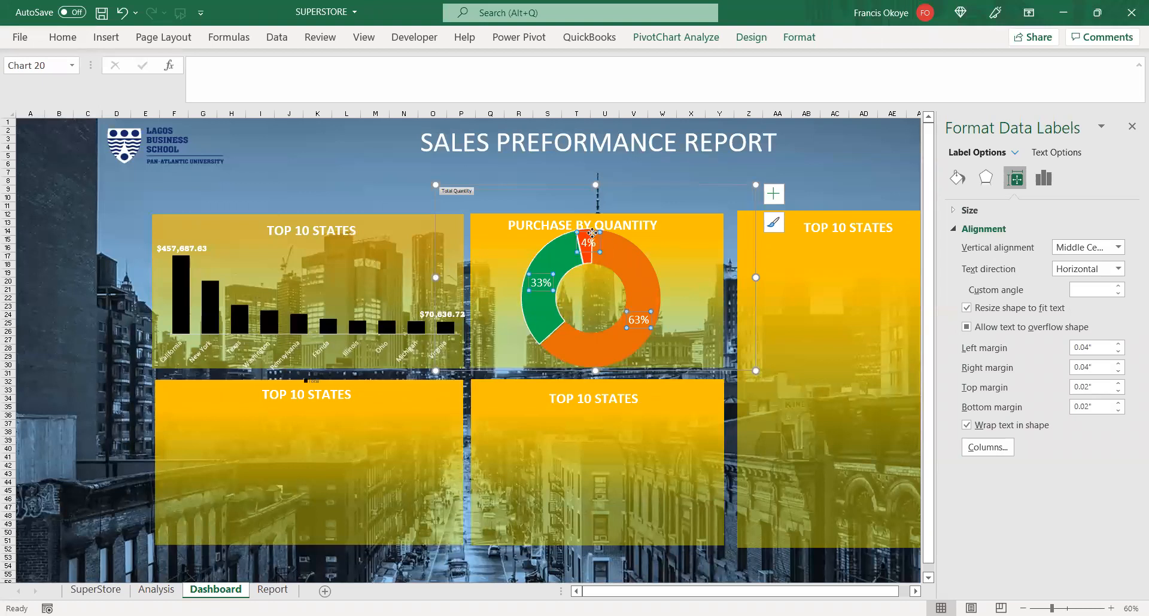
pyautogui.click(578, 231)
pyautogui.click(580, 234)
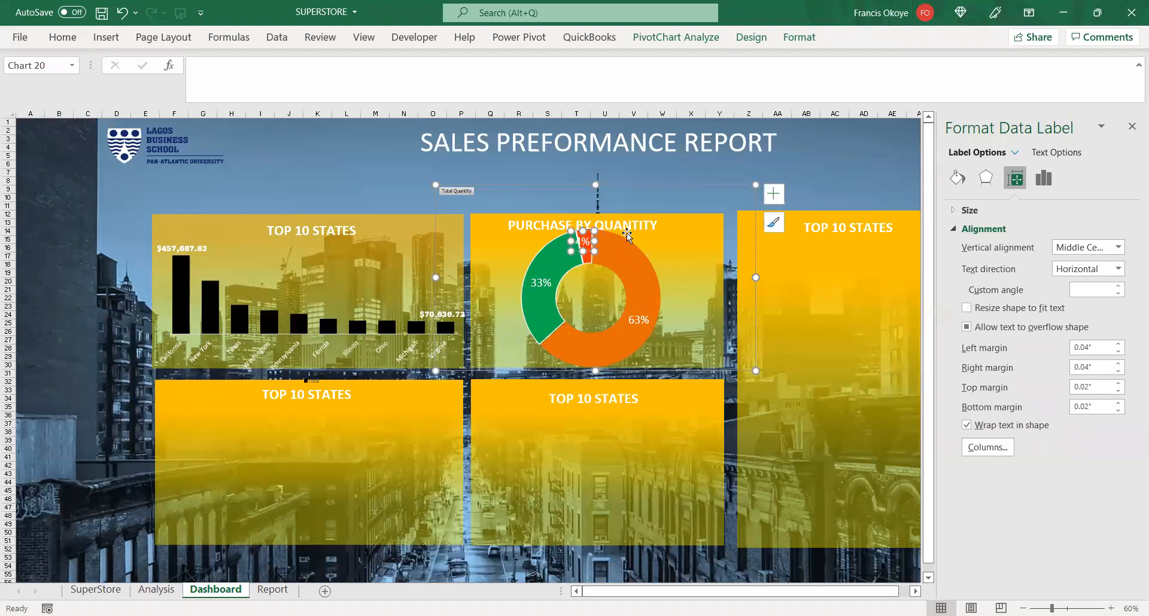
pyautogui.click(586, 239)
pyautogui.click(588, 240)
pyautogui.click(587, 239)
pyautogui.click(654, 234)
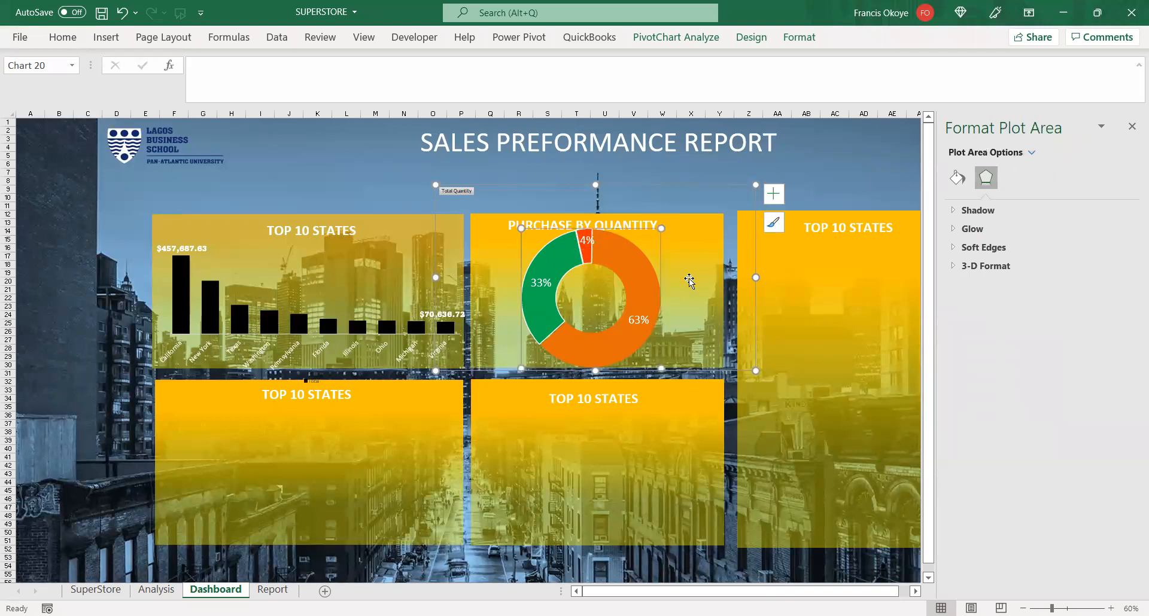
pyautogui.click(823, 315)
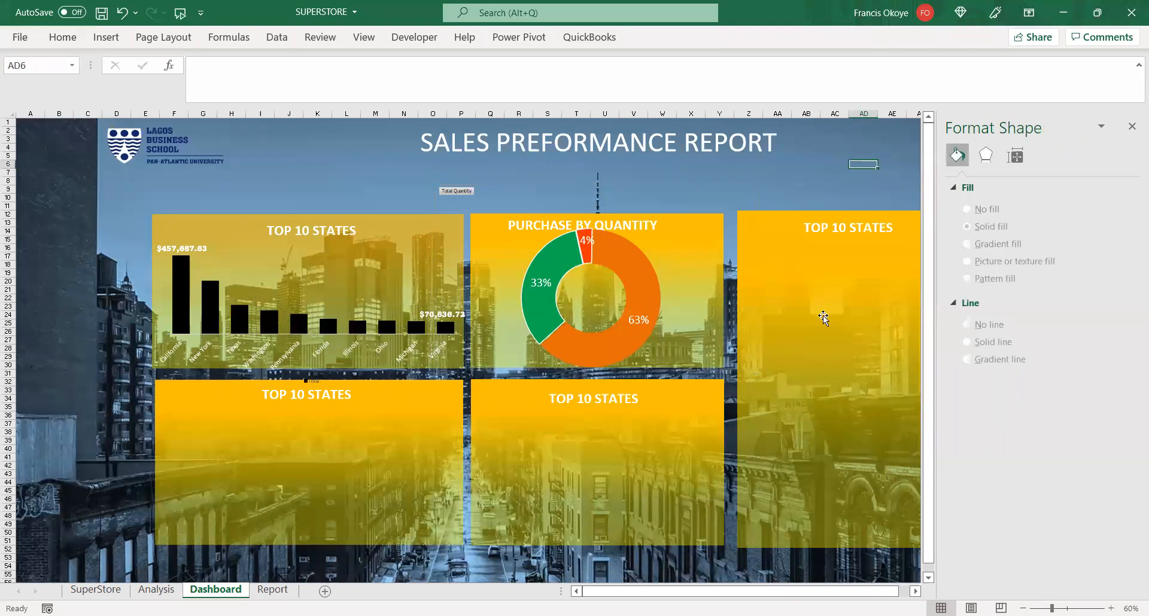
pyautogui.click(1132, 125)
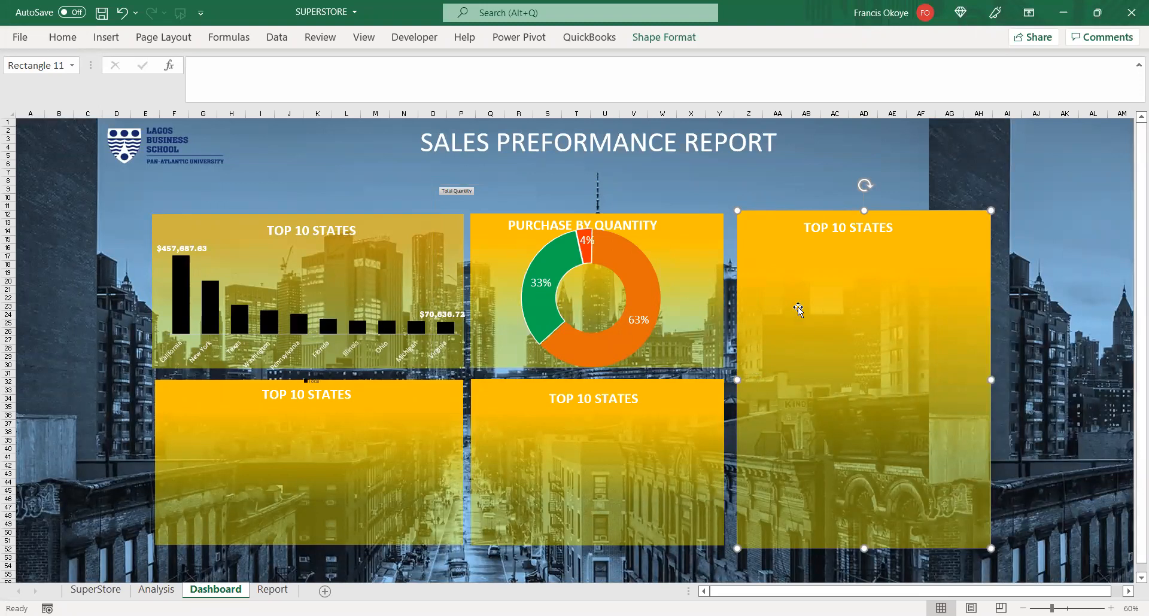
# - Cut the bar chart of sales by product category from the Analysis sheet and paste it onto the Dashboard's tall empty panel
pyautogui.click(187, 588)
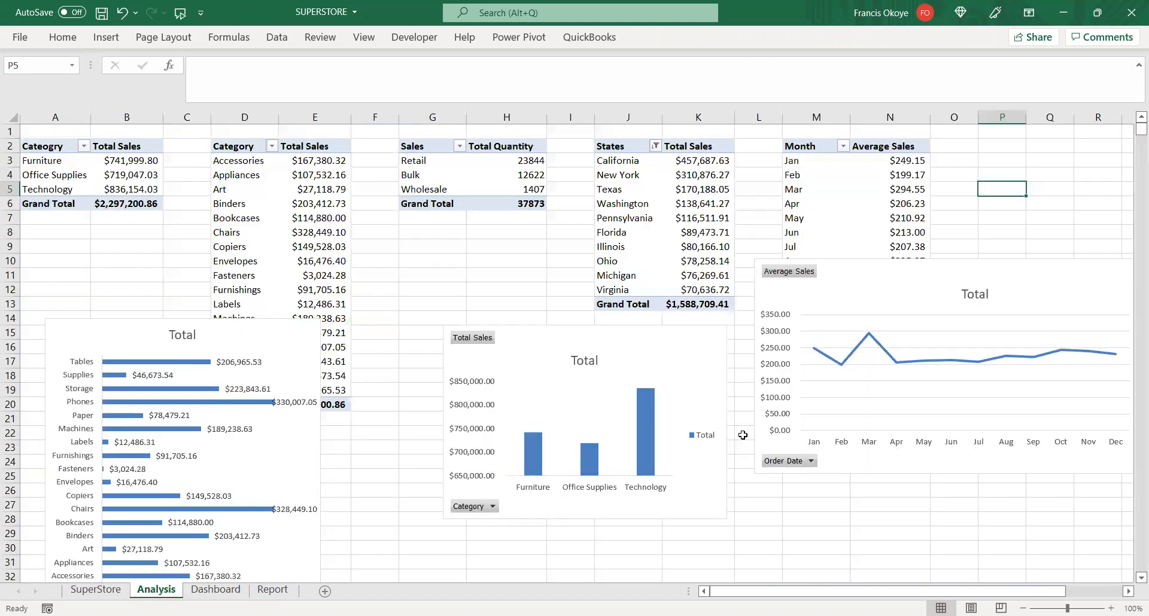
pyautogui.click(203, 328)
pyautogui.press('Delete')
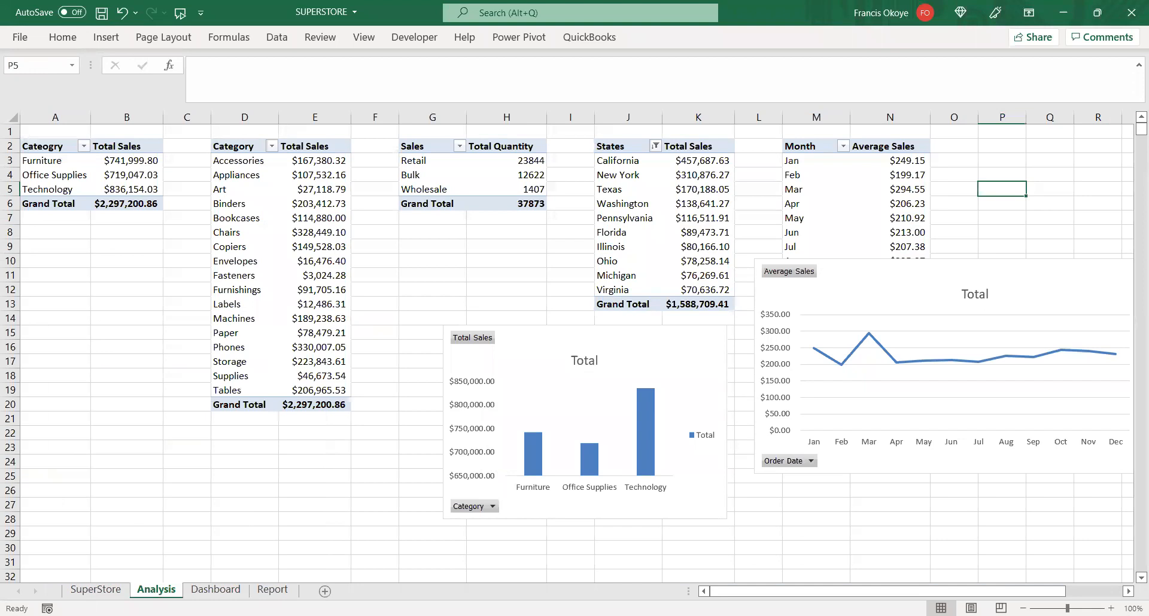
pyautogui.click(215, 589)
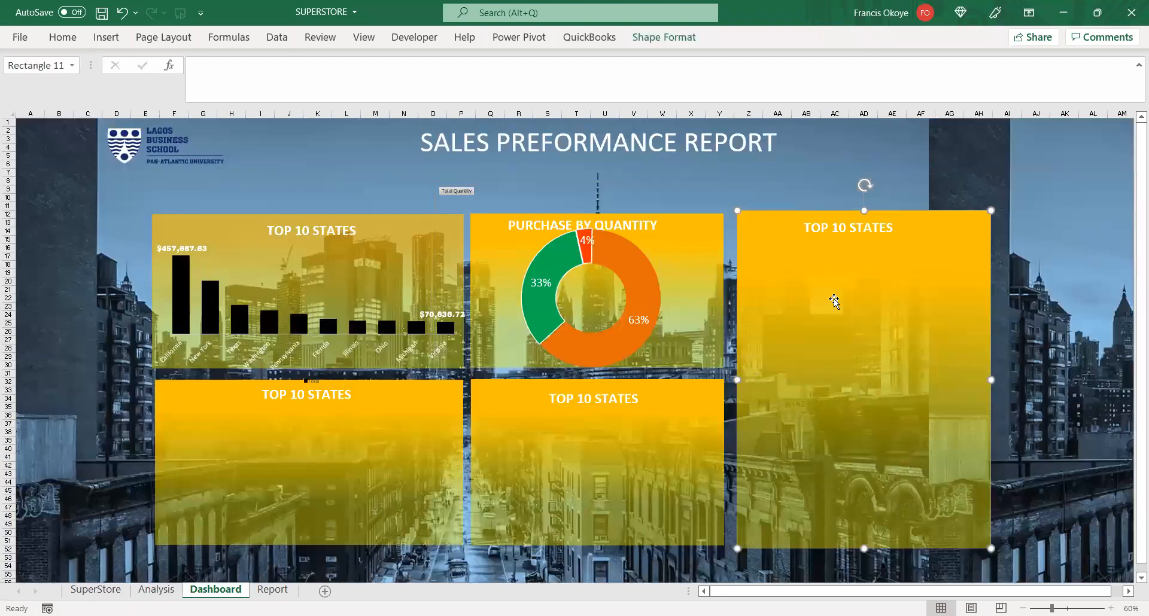
pyautogui.hotkey('ctrl', 'v')
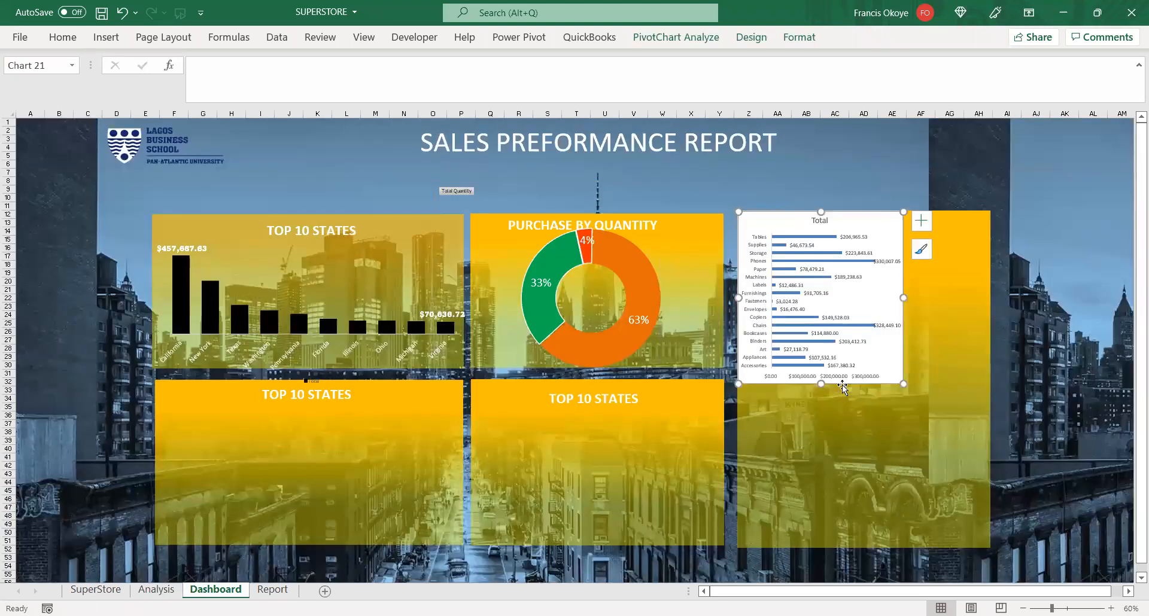
# - Enlarge the pasted bar chart to nearly fill the tall panel and place it below the panel's heading
pyautogui.moveTo(825, 437); pyautogui.dragTo(834, 527)
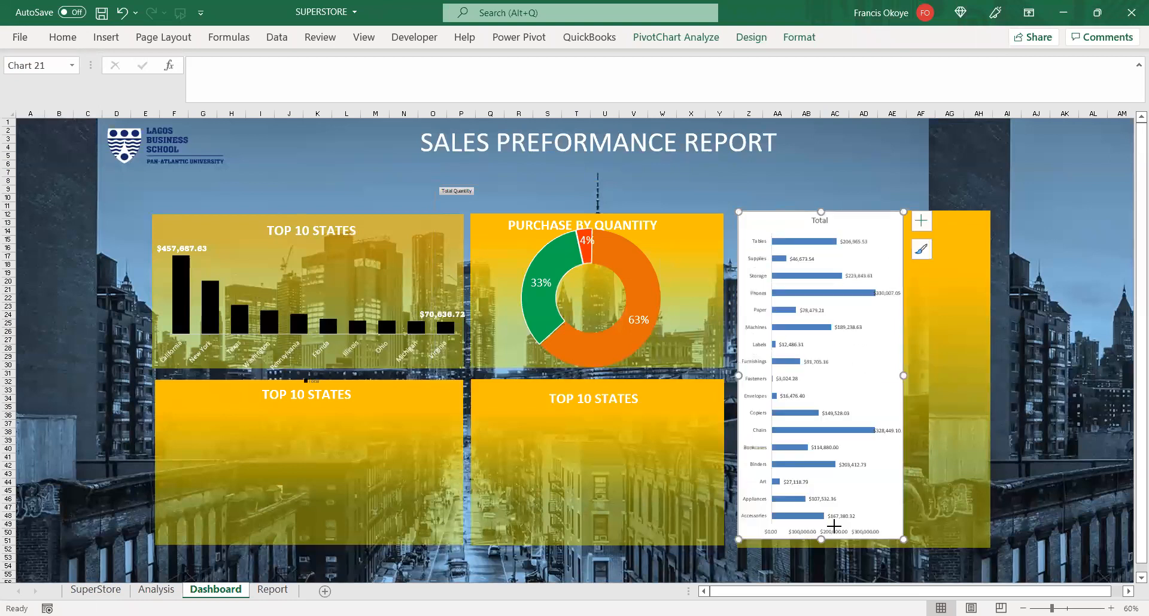
pyautogui.moveTo(904, 375); pyautogui.dragTo(970, 375)
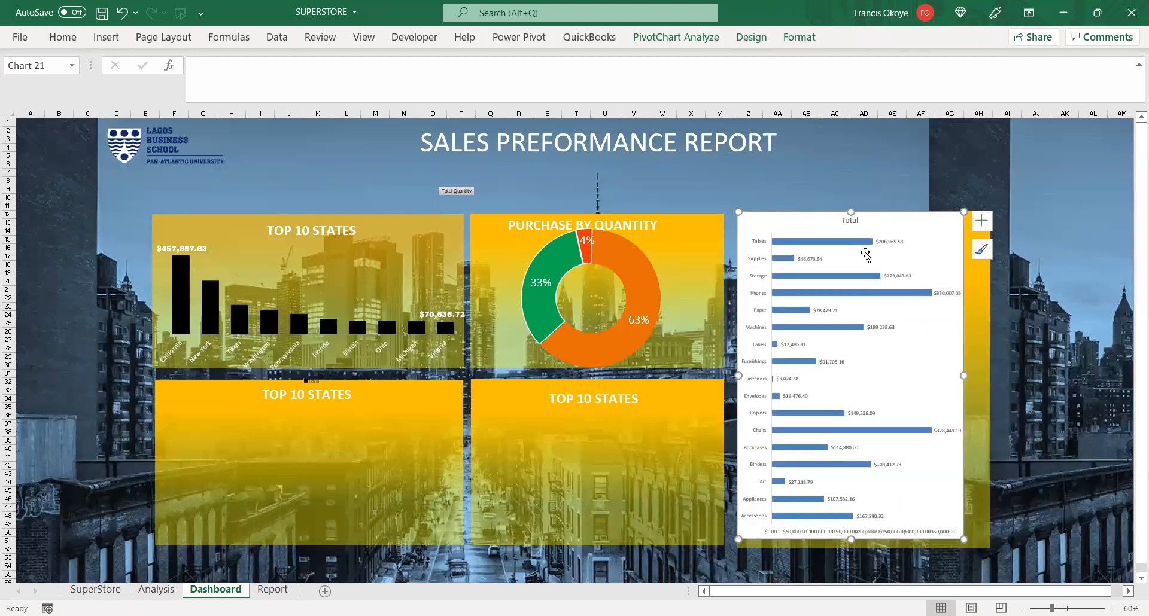
pyautogui.moveTo(868, 217); pyautogui.dragTo(861, 249)
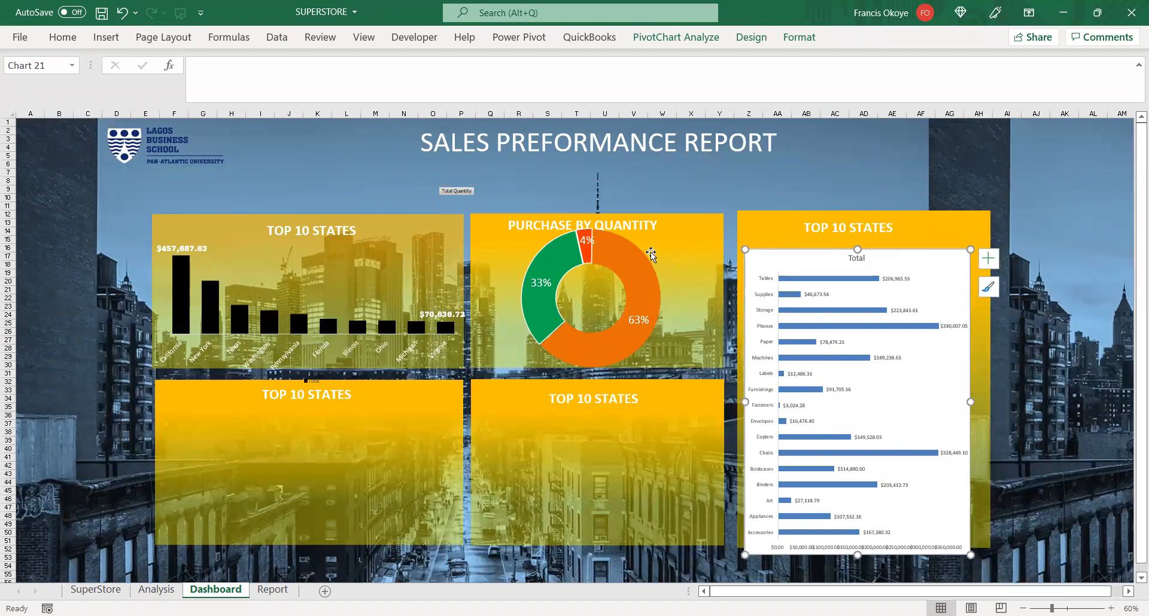
# - Shift the doughnut chart slightly to the right and hide its Total Quantity field button
pyautogui.click(633, 228)
pyautogui.moveTo(632, 228); pyautogui.dragTo(636, 229)
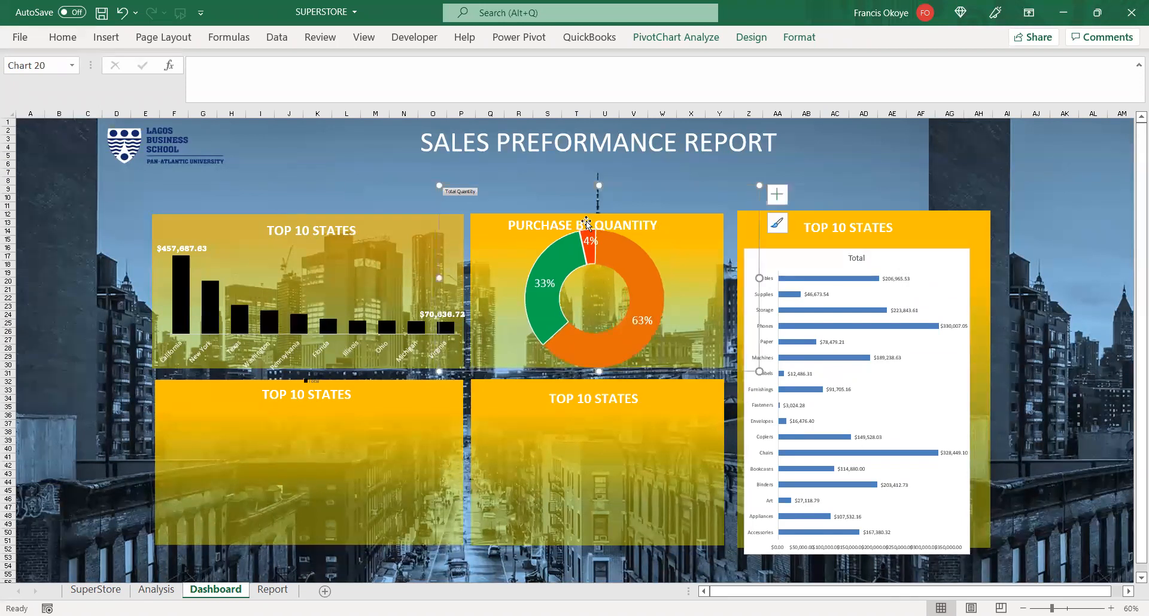
pyautogui.rightClick(470, 190)
pyautogui.click(515, 358)
pyautogui.click(768, 170)
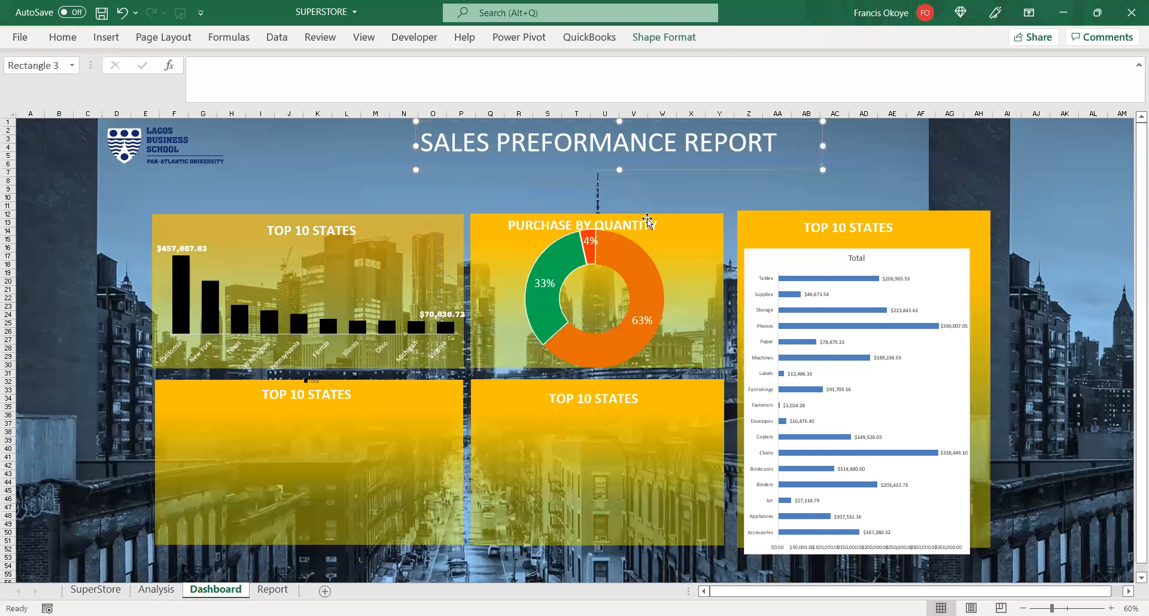
pyautogui.click(639, 245)
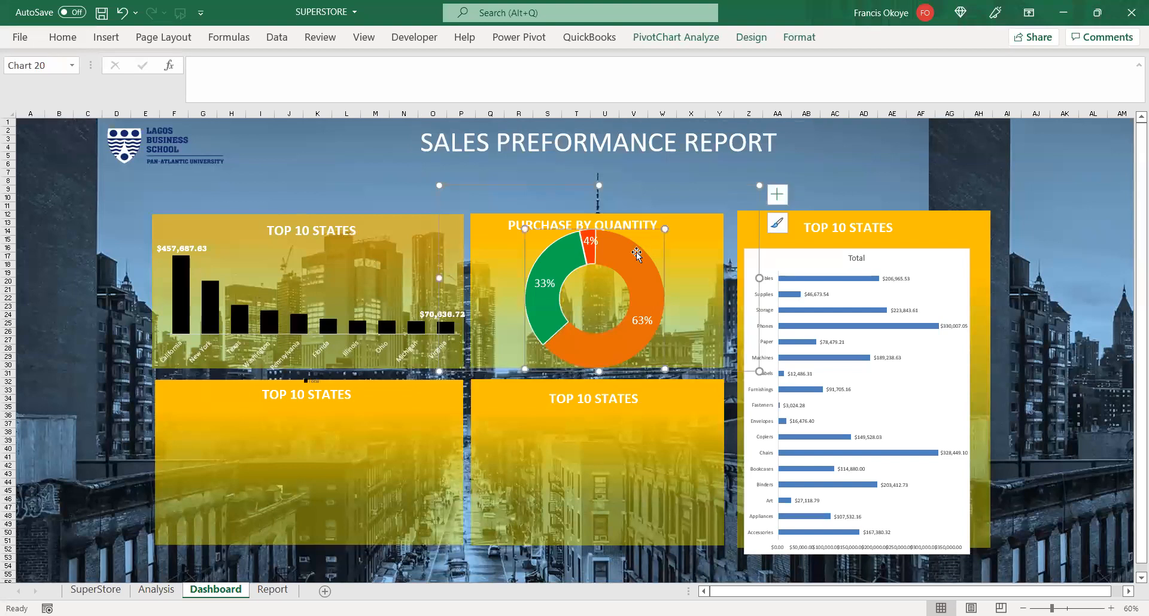
pyautogui.click(636, 254)
pyautogui.click(687, 275)
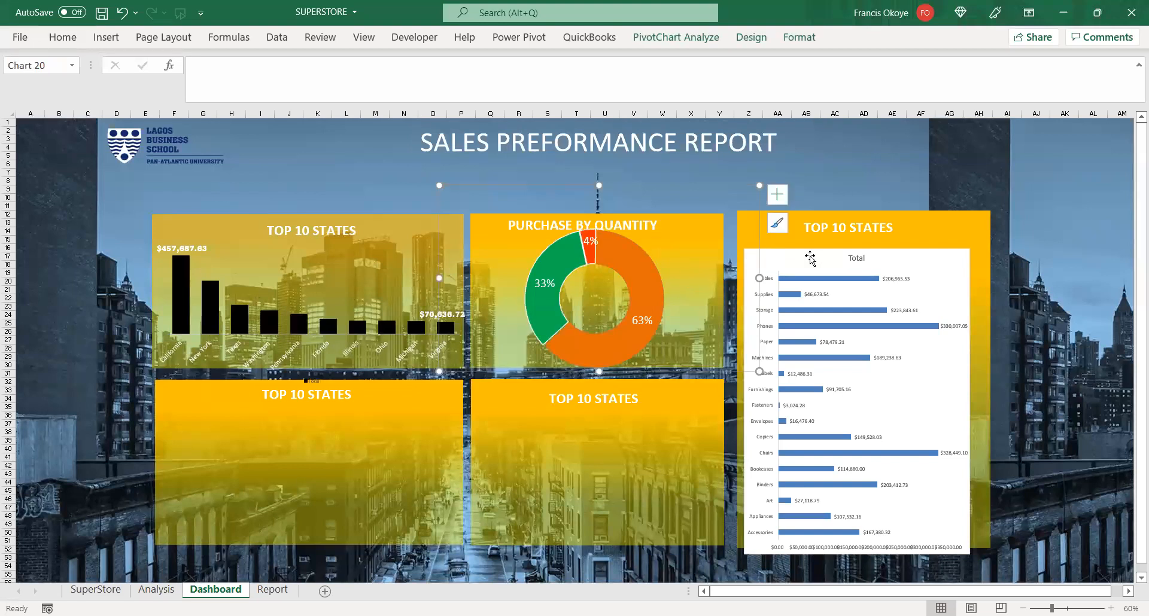
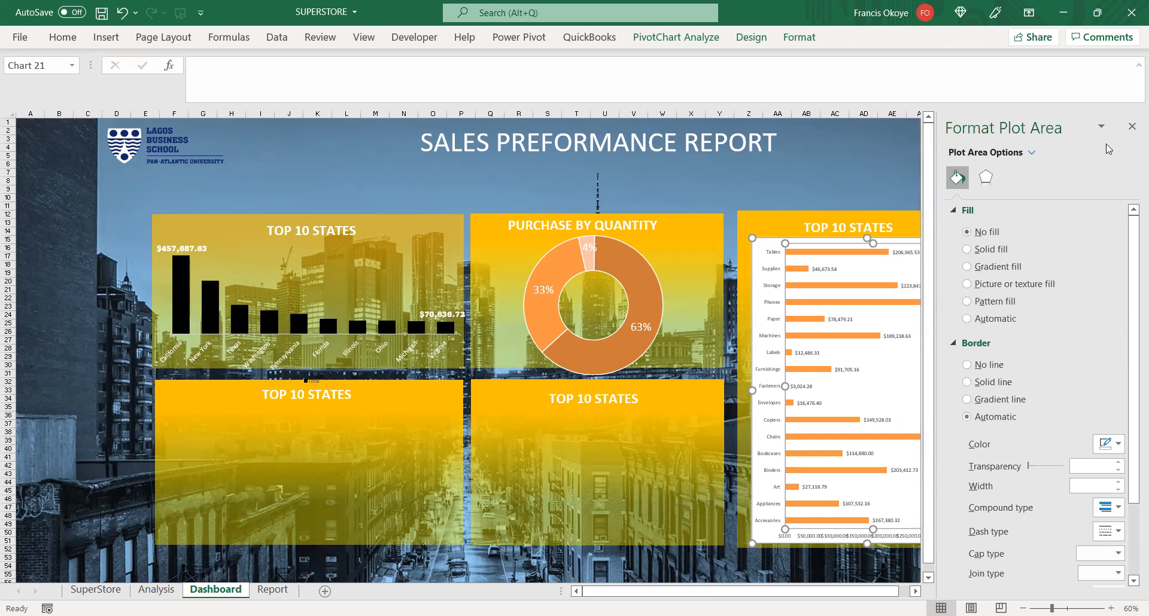
# - Try a solid fill on the bar chart's plot area and revert it to no fill
pyautogui.click(835, 156)
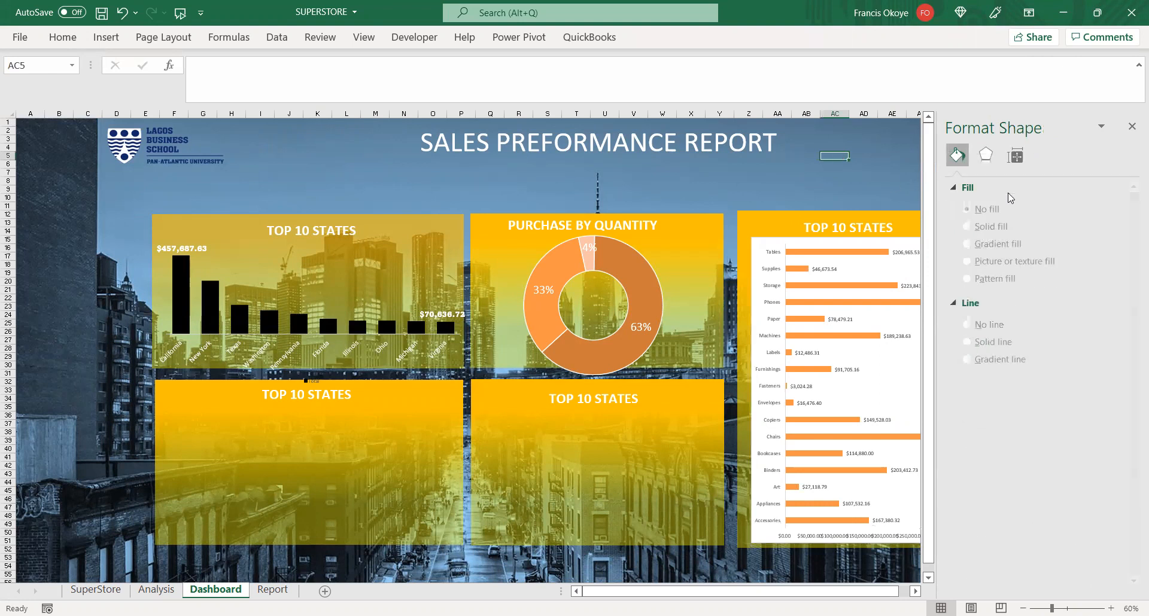
pyautogui.click(869, 336)
pyautogui.click(891, 371)
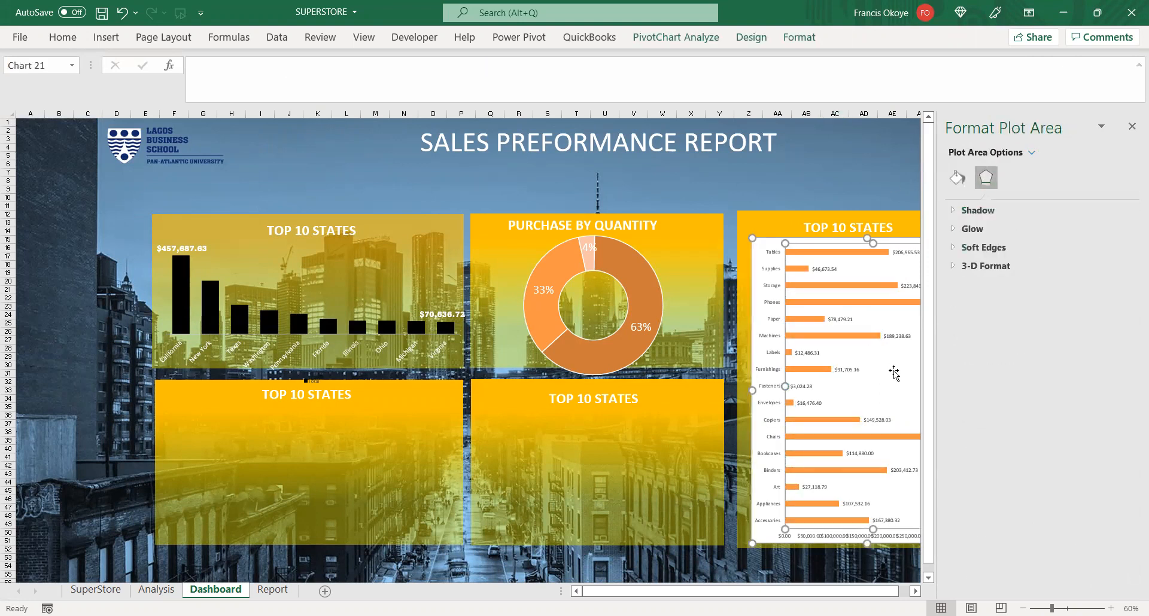
pyautogui.click(957, 177)
pyautogui.click(969, 252)
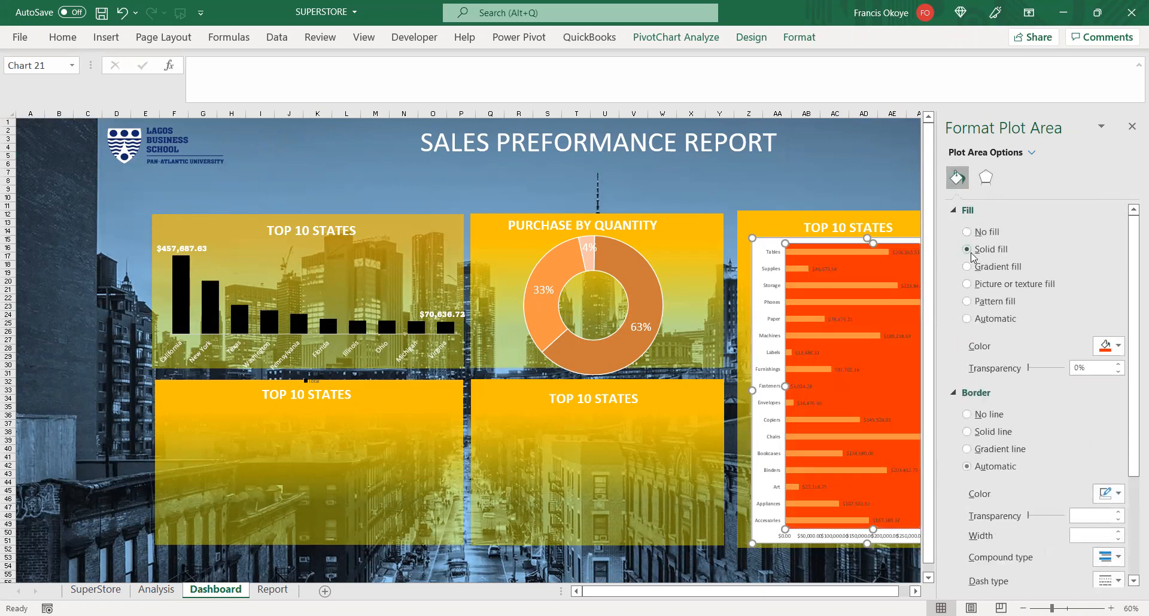
pyautogui.click(967, 232)
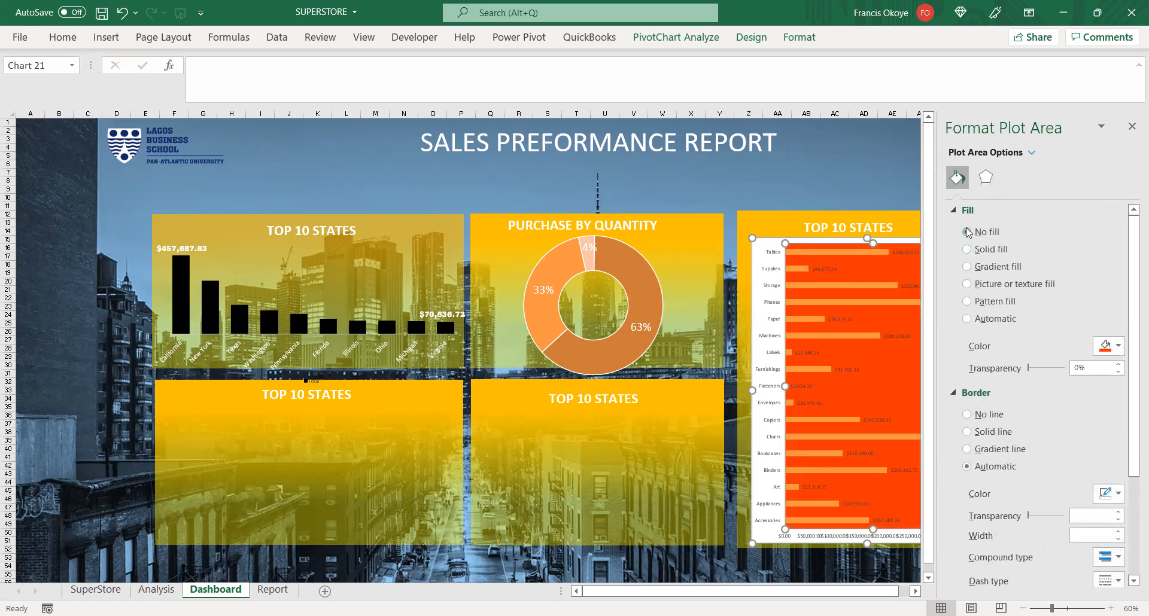
# - Set the bar chart's chart area to no fill so the panel shows through, and close the formatting pane
pyautogui.click(758, 261)
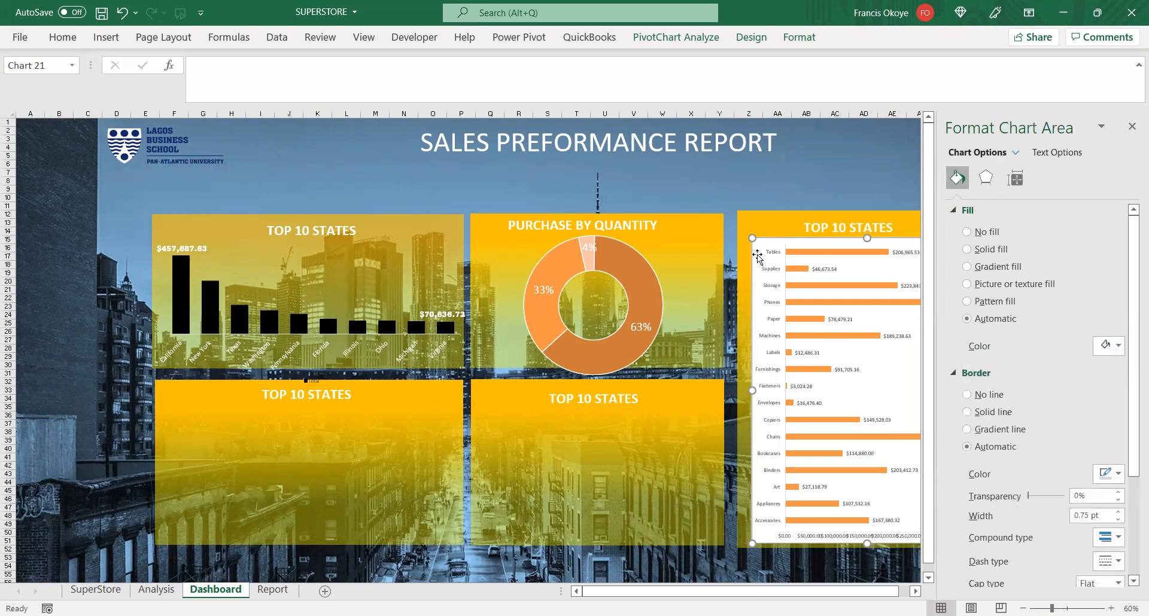
pyautogui.click(967, 233)
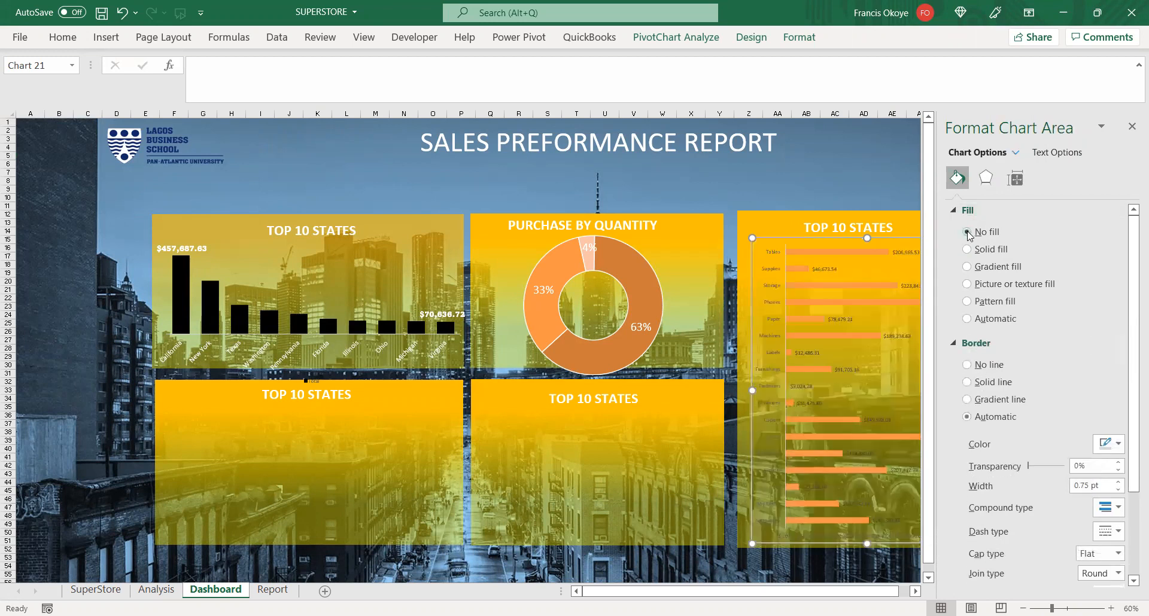
pyautogui.click(1132, 130)
pyautogui.click(937, 380)
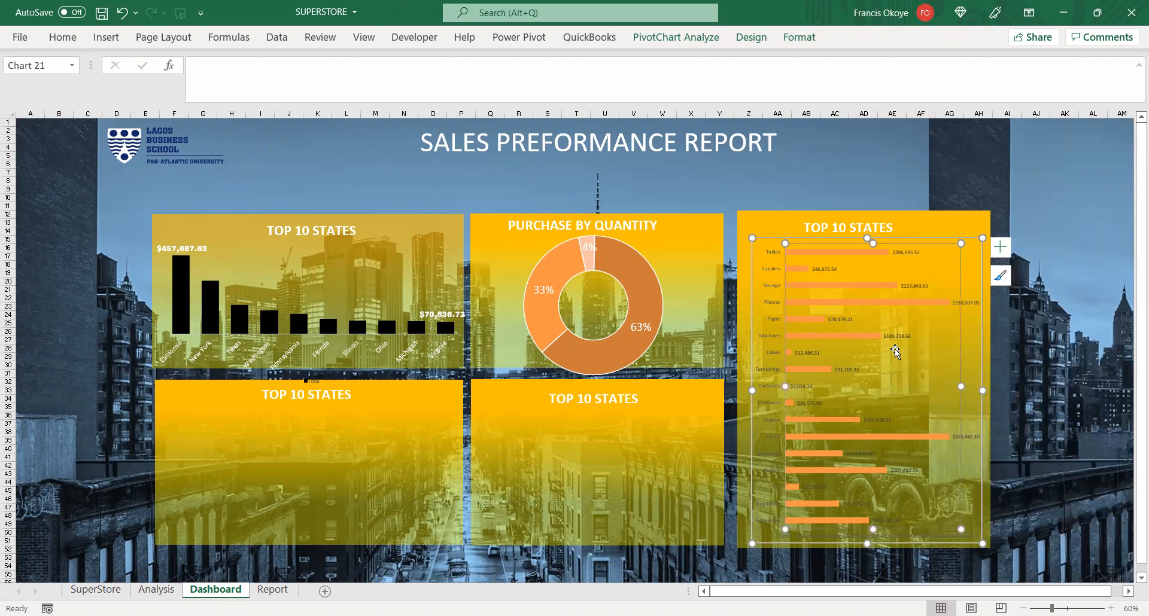
pyautogui.click(847, 251)
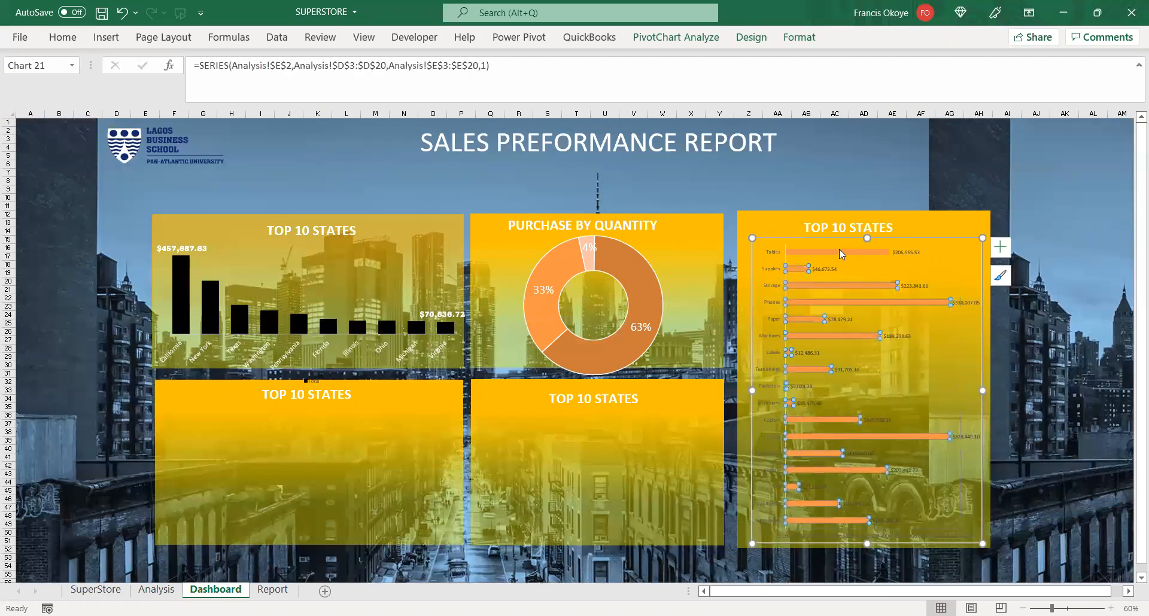
pyautogui.click(839, 249)
pyautogui.click(826, 239)
pyautogui.click(831, 252)
pyautogui.click(817, 252)
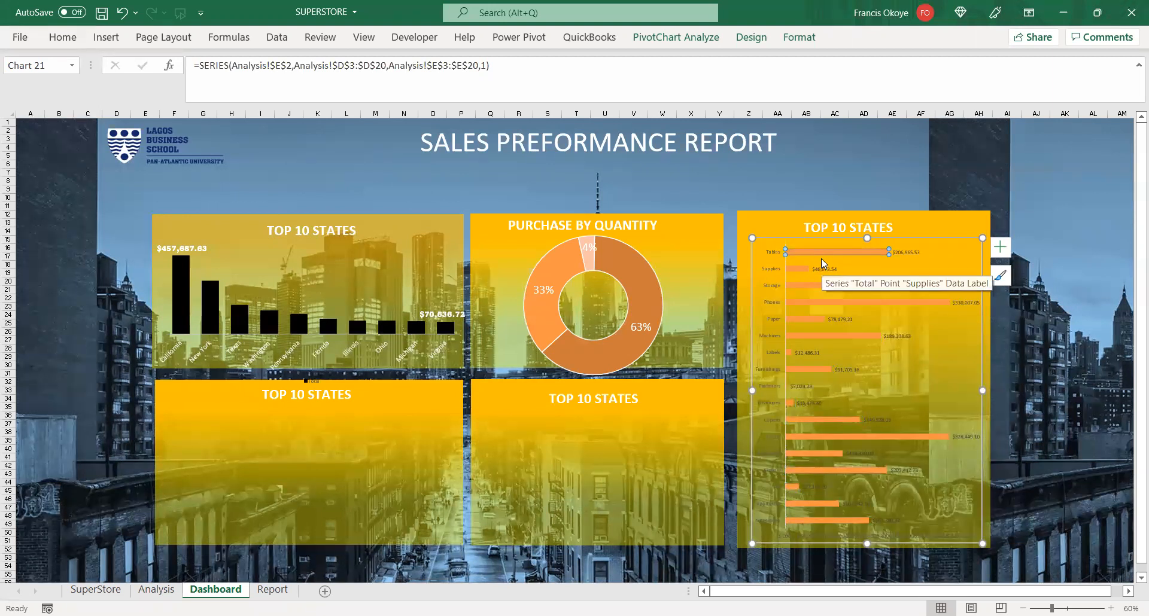
pyautogui.click(785, 462)
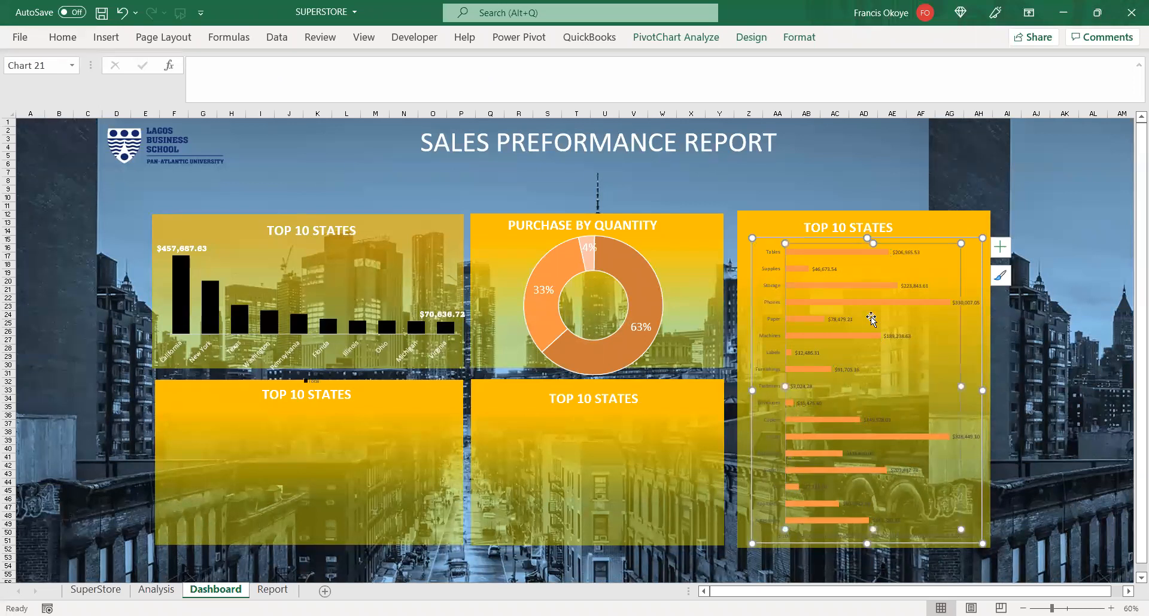
pyautogui.click(872, 255)
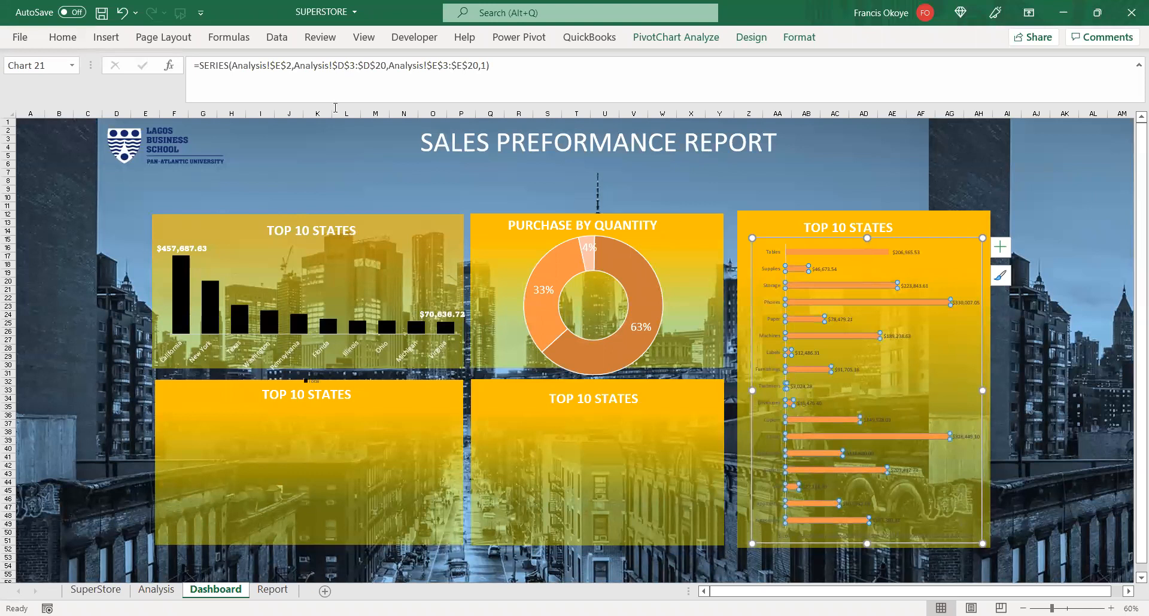
pyautogui.click(755, 38)
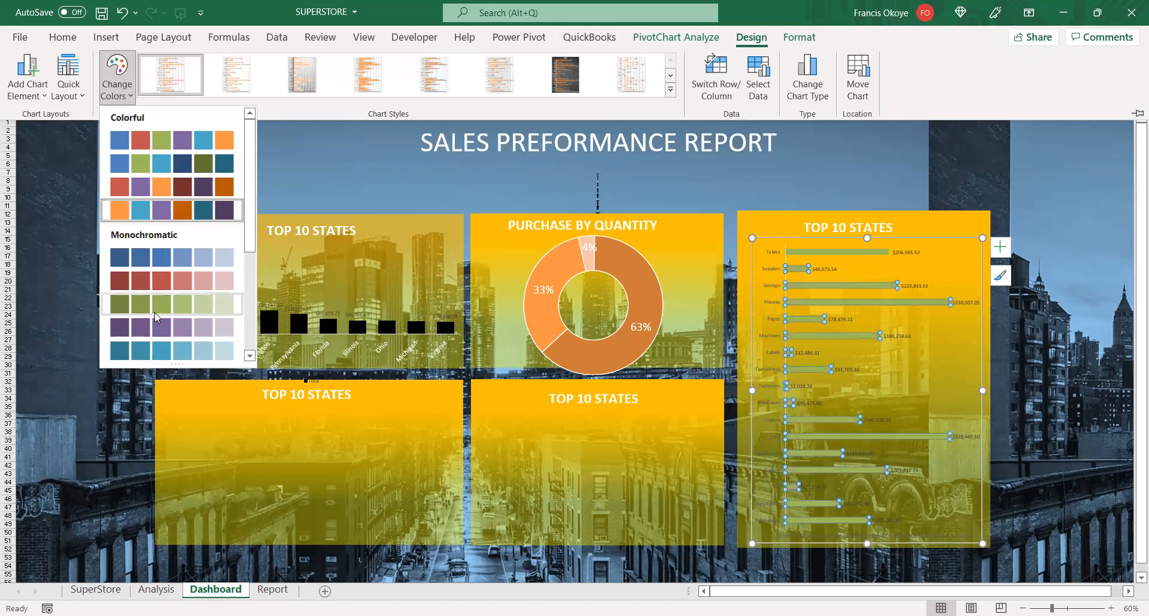
pyautogui.click(829, 250)
pyautogui.rightClick(832, 471)
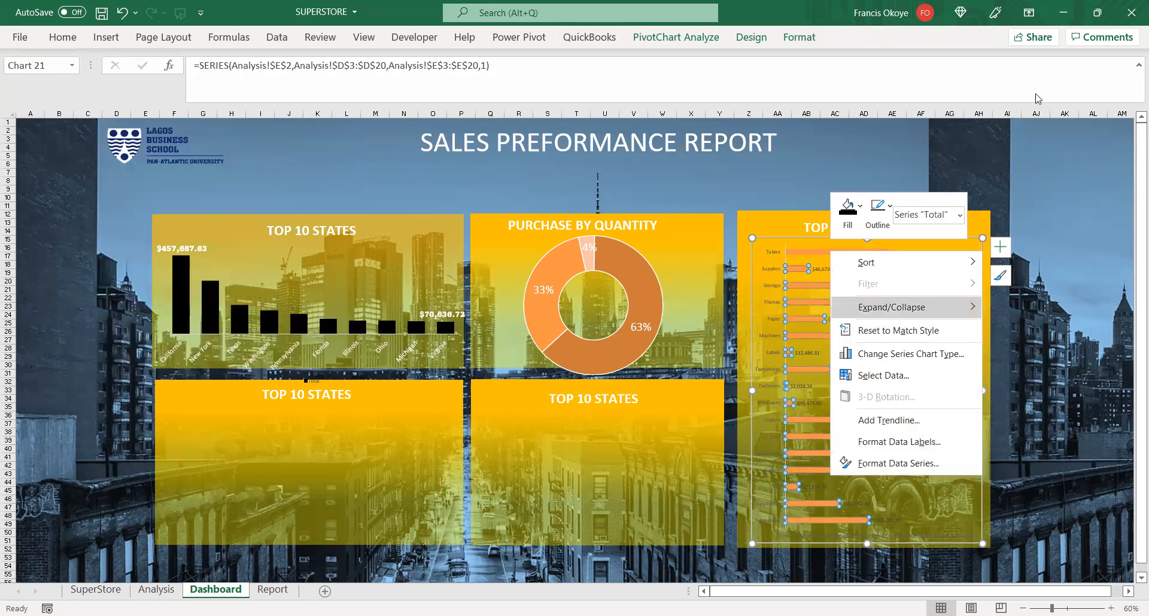
pyautogui.press('Escape')
# - Try the blue colorful palette and the green monochromatic palette on the bars of the tall panel's chart
pyautogui.click(1000, 275)
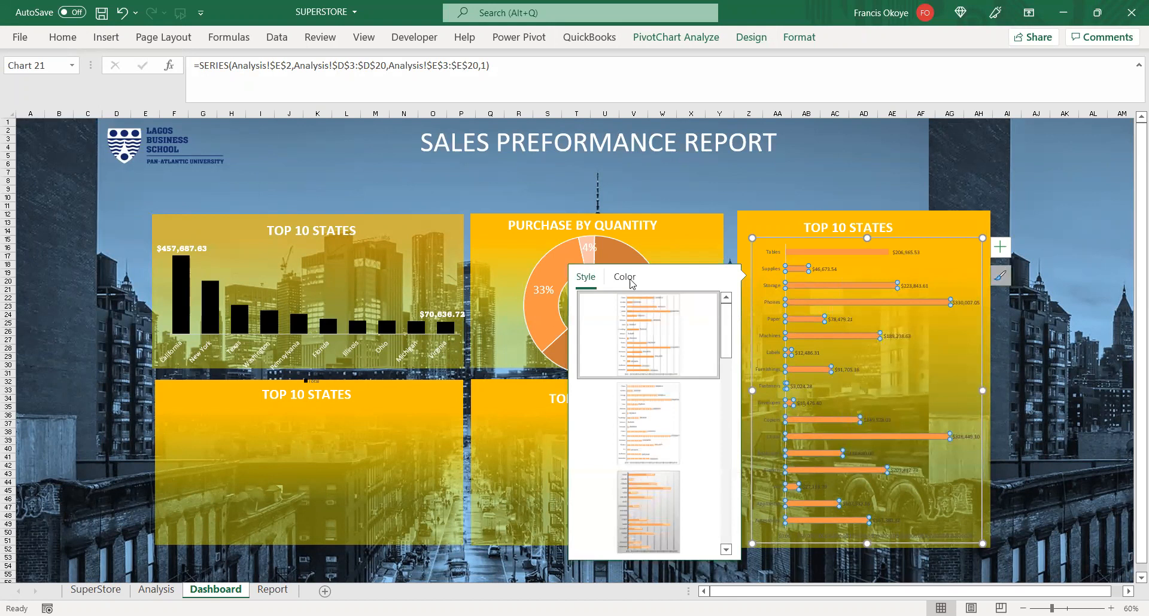
pyautogui.click(624, 276)
pyautogui.click(650, 321)
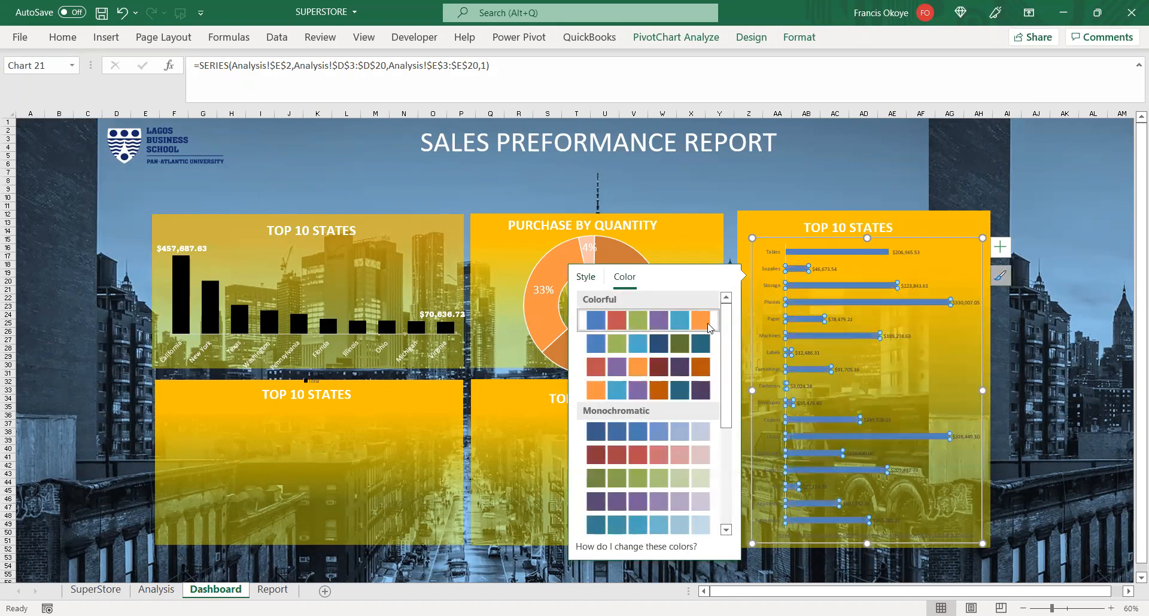
pyautogui.moveTo(730, 331); pyautogui.dragTo(733, 429)
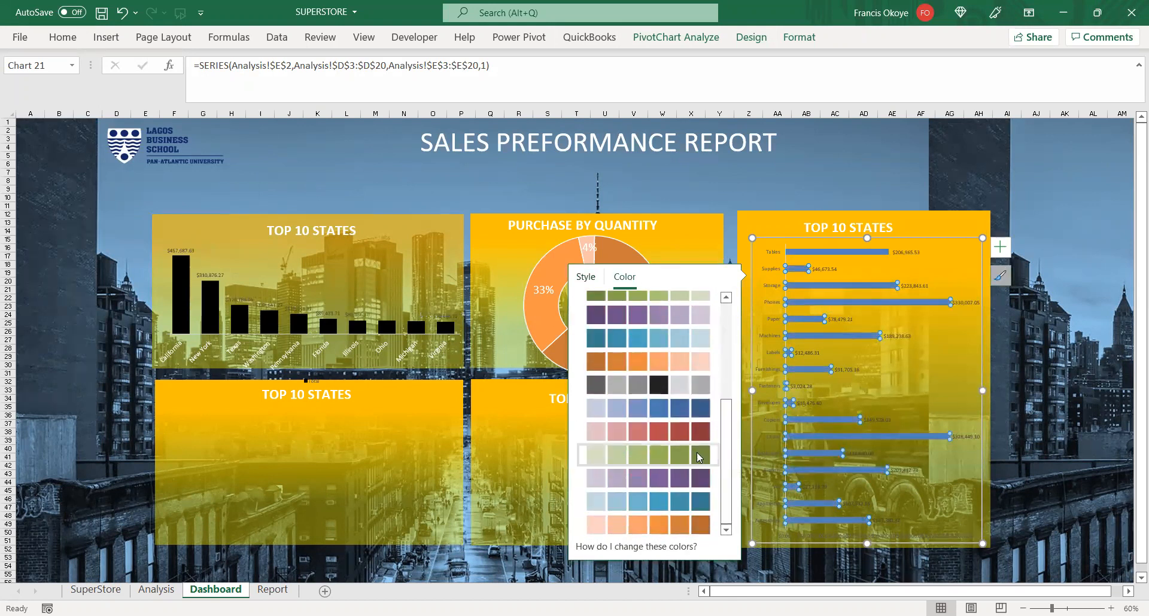
pyautogui.click(697, 455)
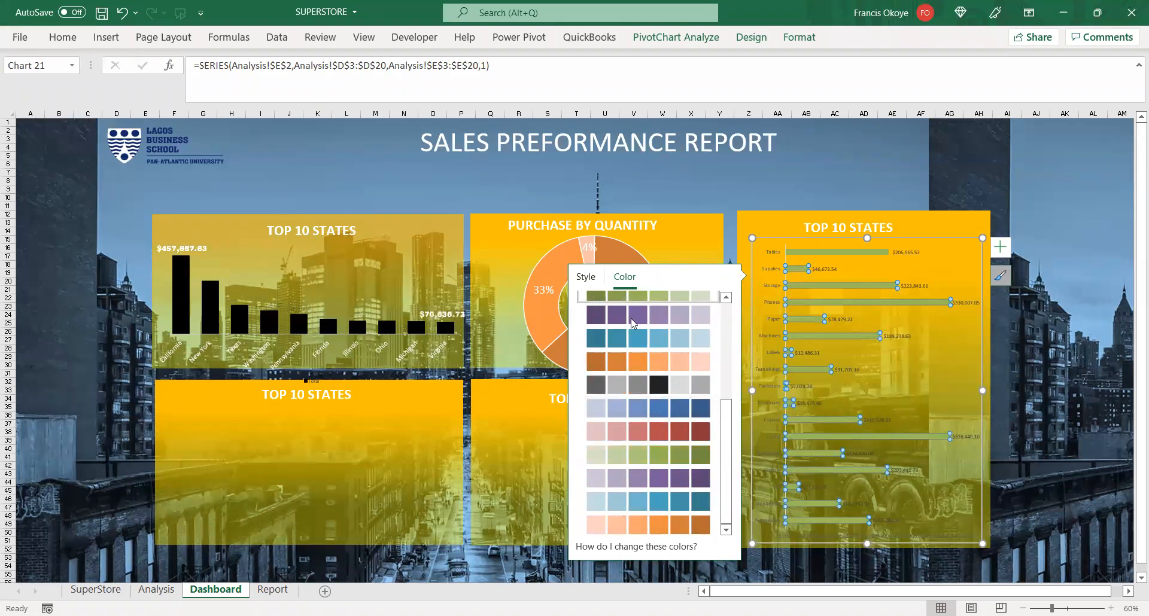
pyautogui.click(634, 454)
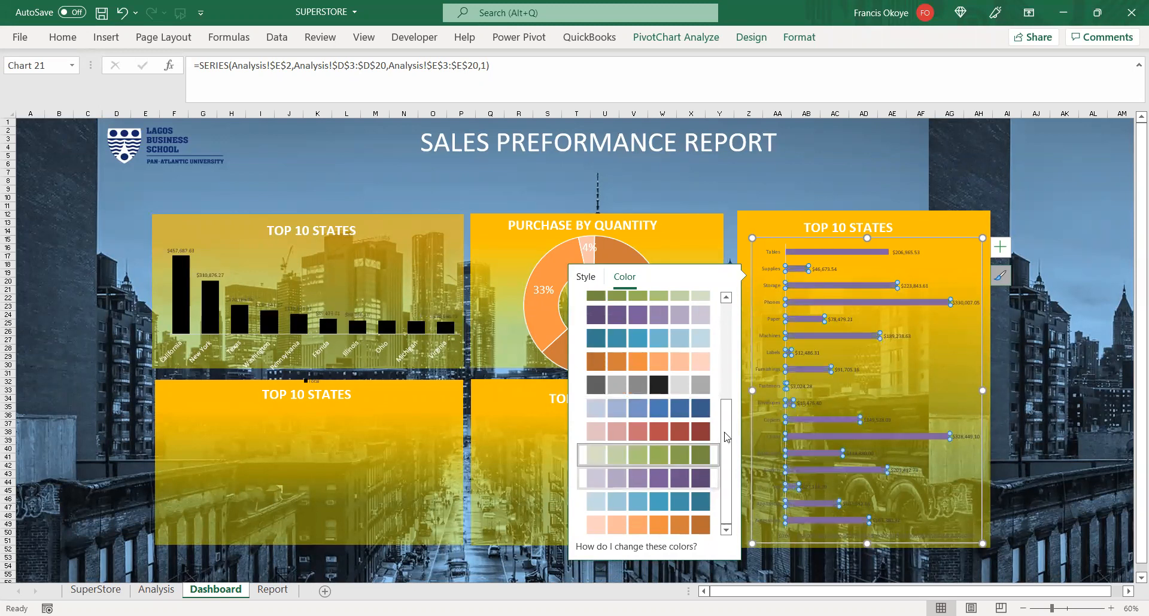
# - Recolor the bars of the tall panel's chart with the purple monochromatic palette and deselect the chart
pyautogui.scroll(4, 719, 493)
pyautogui.click(668, 406)
pyautogui.scroll(2, 728, 373)
pyautogui.scroll(-2, 728, 365)
pyautogui.click(659, 443)
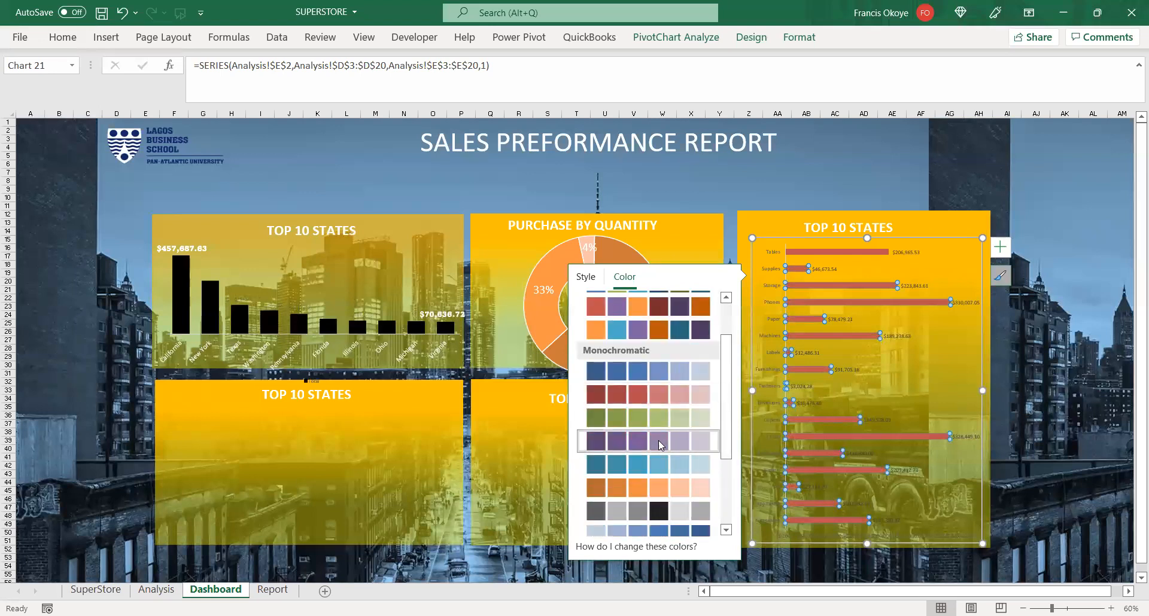
pyautogui.click(941, 248)
pyautogui.click(953, 230)
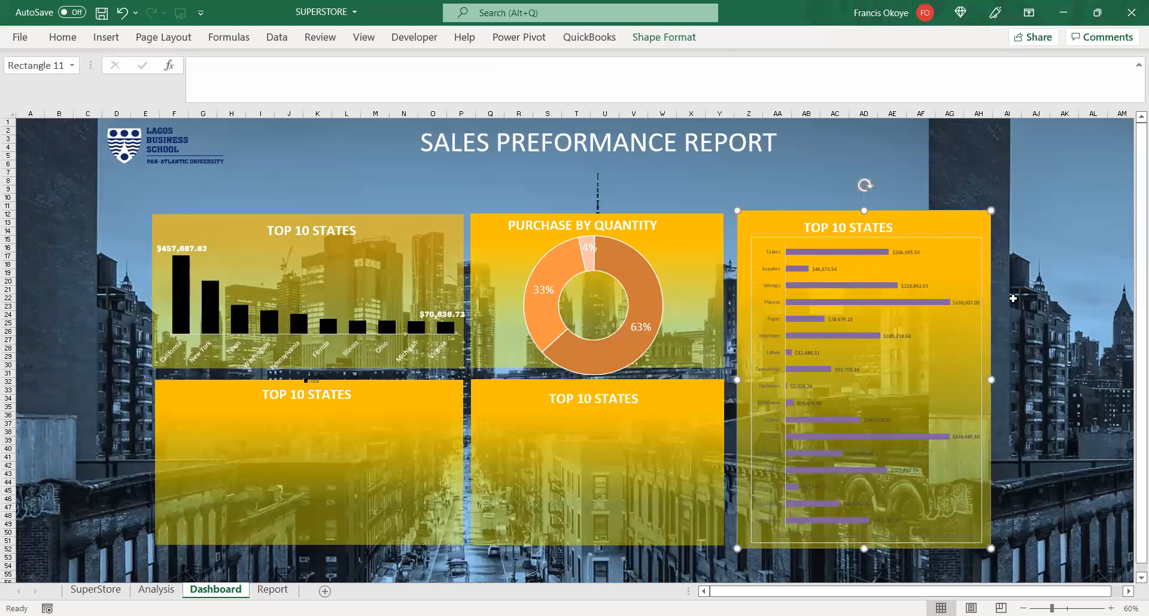
pyautogui.click(1014, 298)
pyautogui.click(944, 231)
pyautogui.click(871, 229)
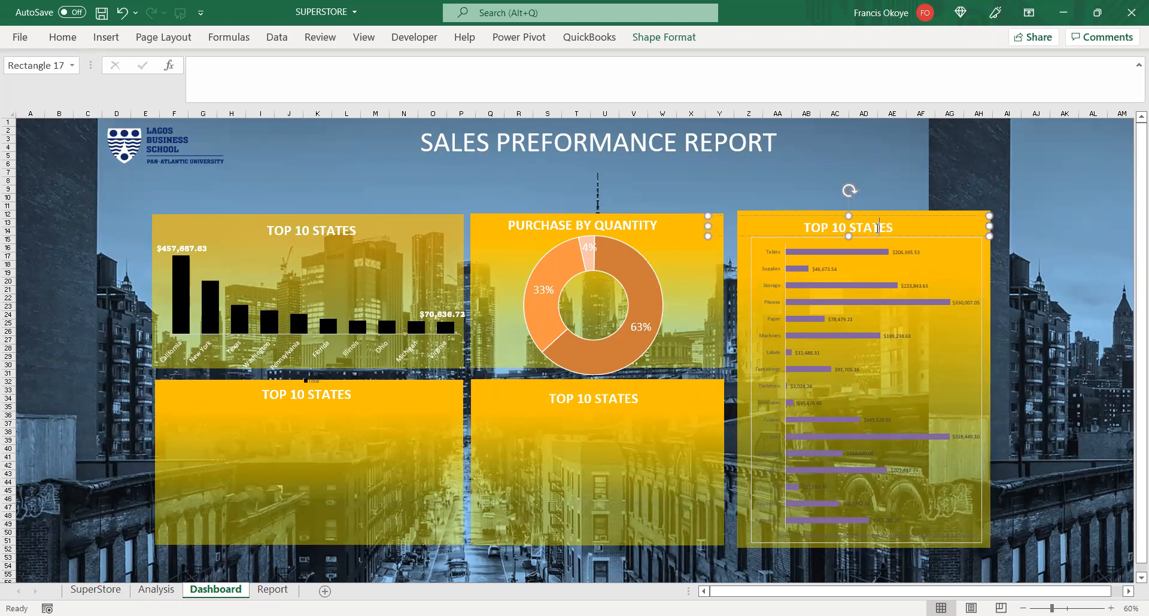
pyautogui.tripleClick(877, 229)
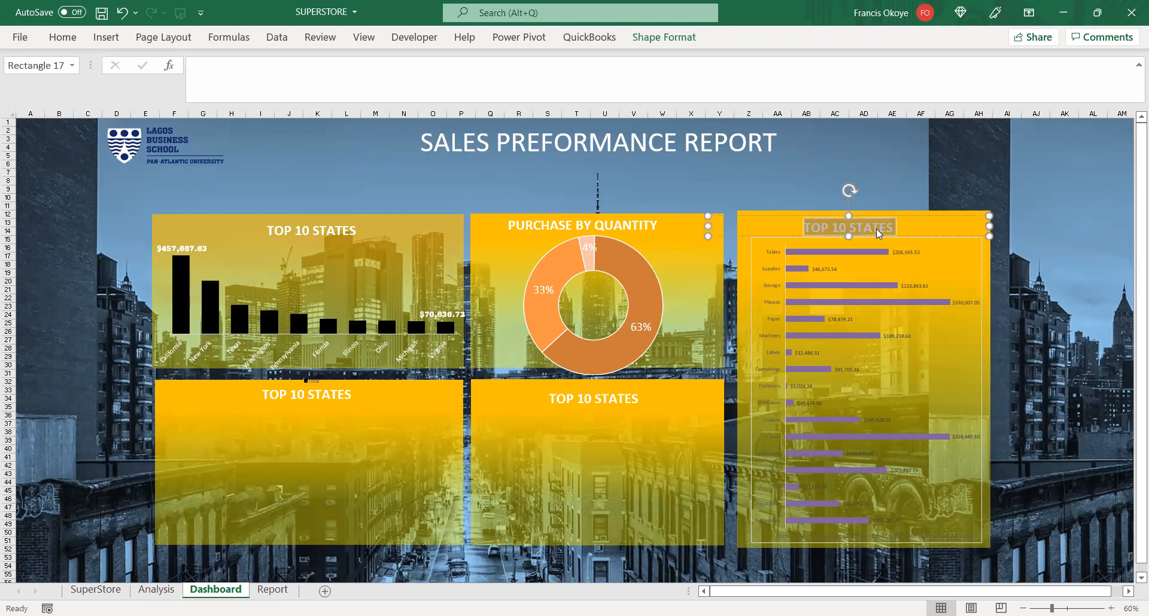
# - Format the bar chart's data labels in white, bold Amasis MT Pro Black
pyautogui.click(911, 254)
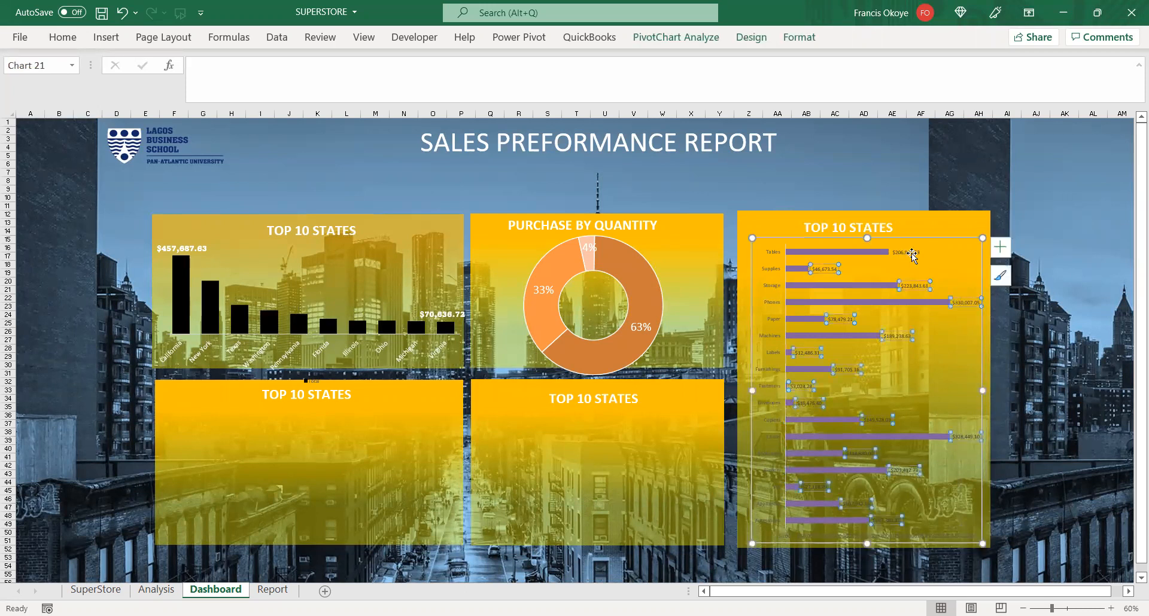
pyautogui.click(69, 45)
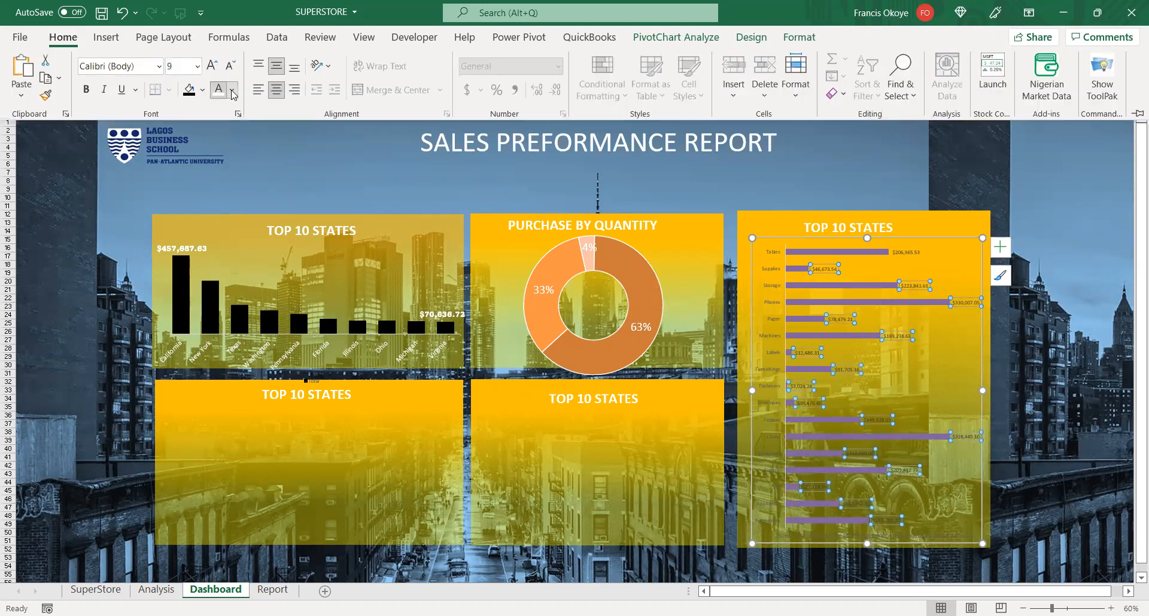
pyautogui.click(221, 85)
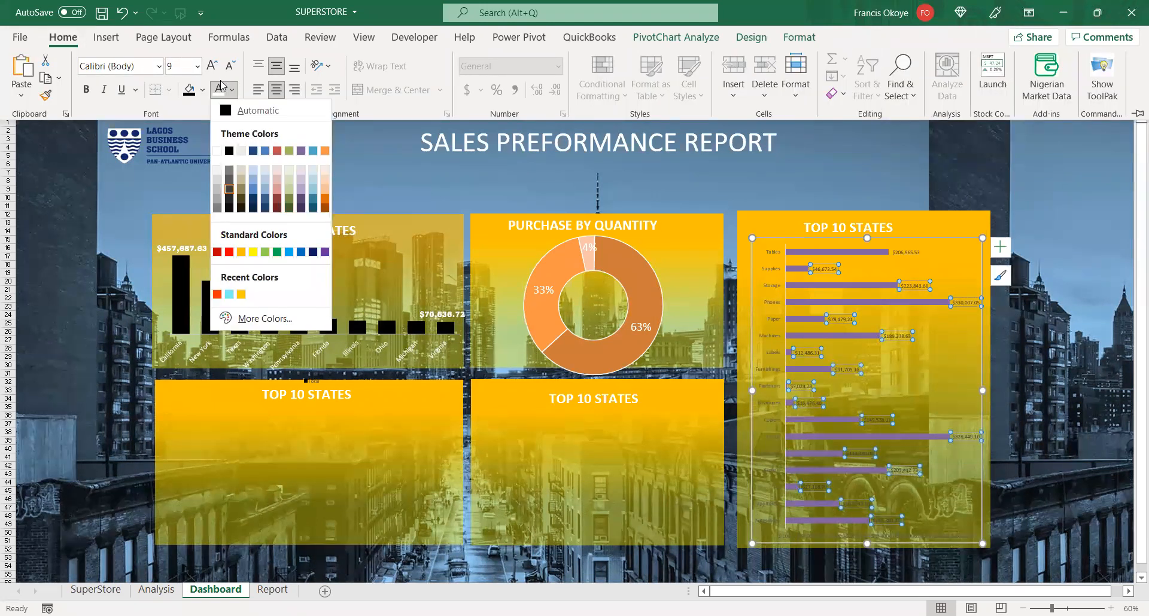
pyautogui.click(222, 85)
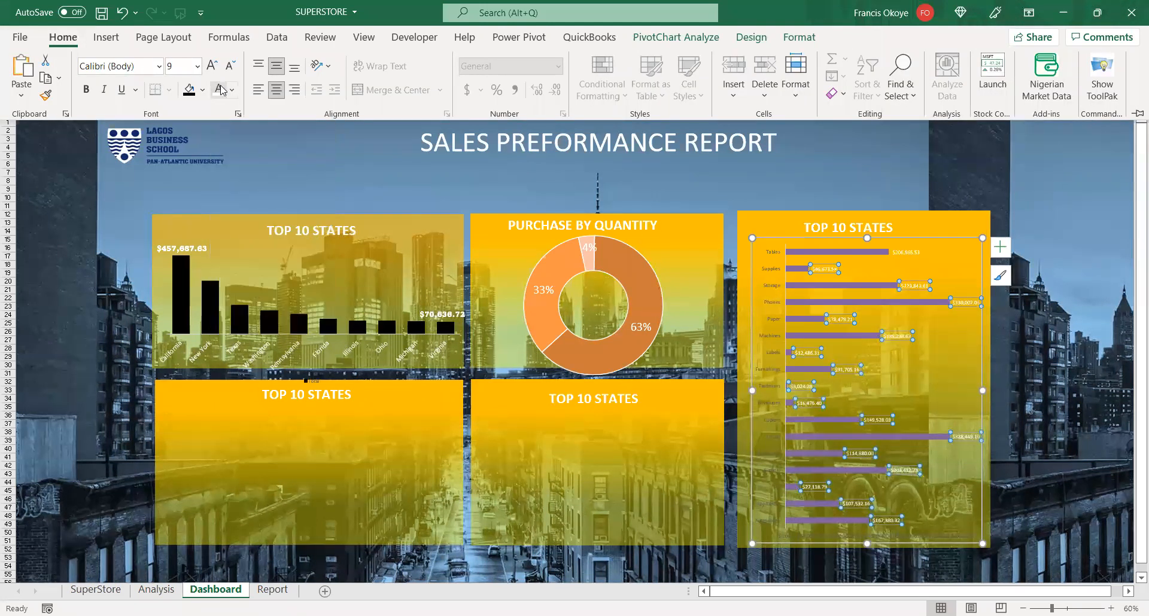
pyautogui.click(159, 67)
pyautogui.click(119, 98)
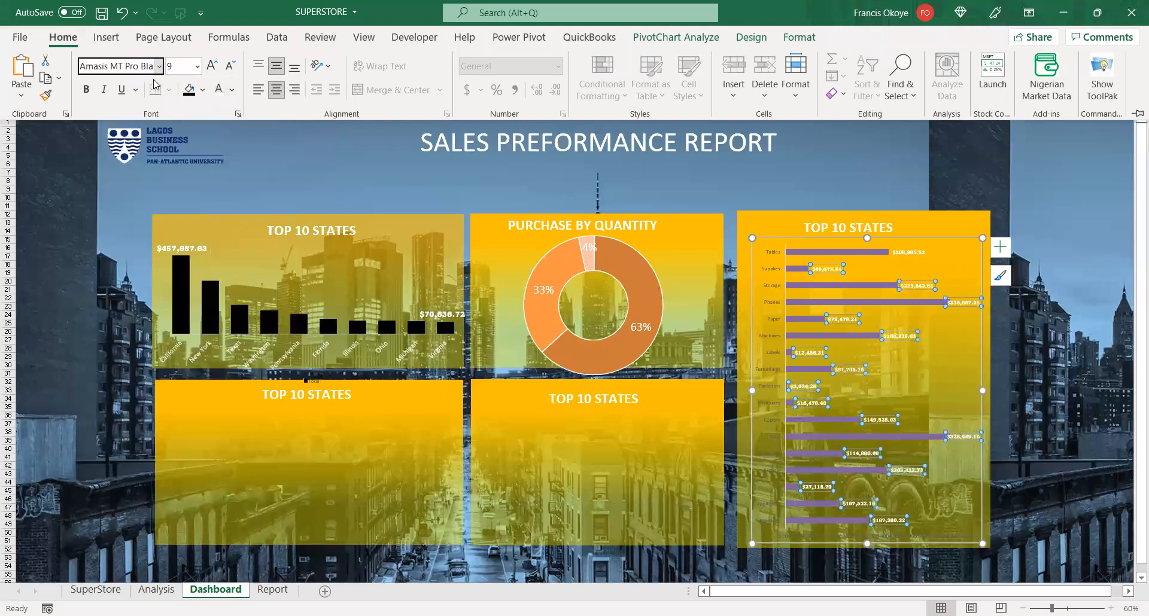
pyautogui.click(85, 89)
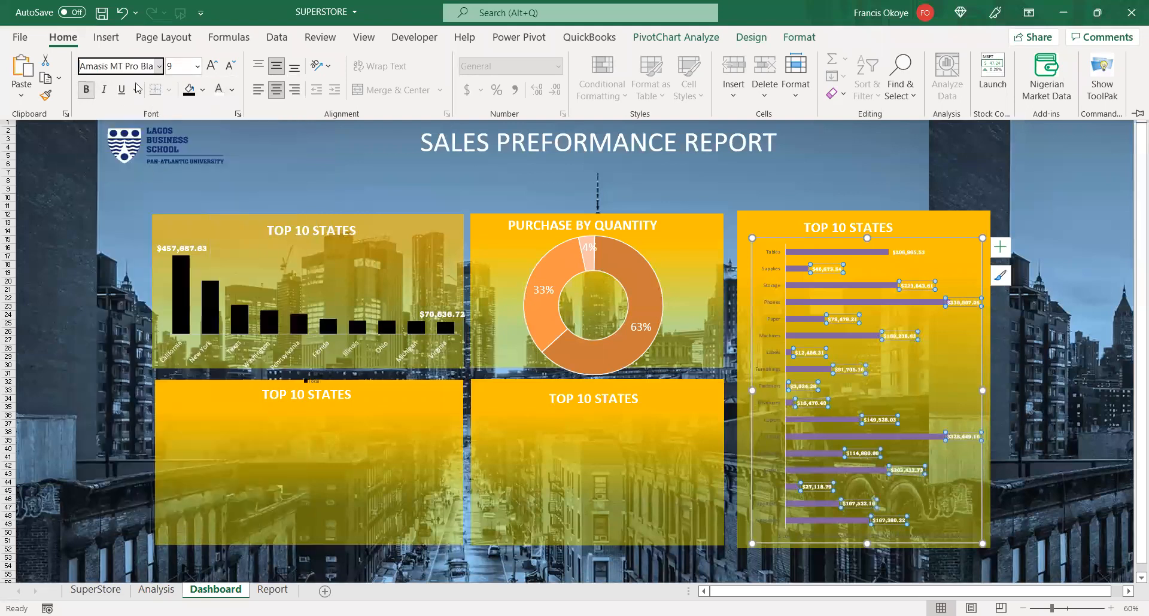
# - Set the font size of the bar chart's data labels to 14
pyautogui.click(197, 67)
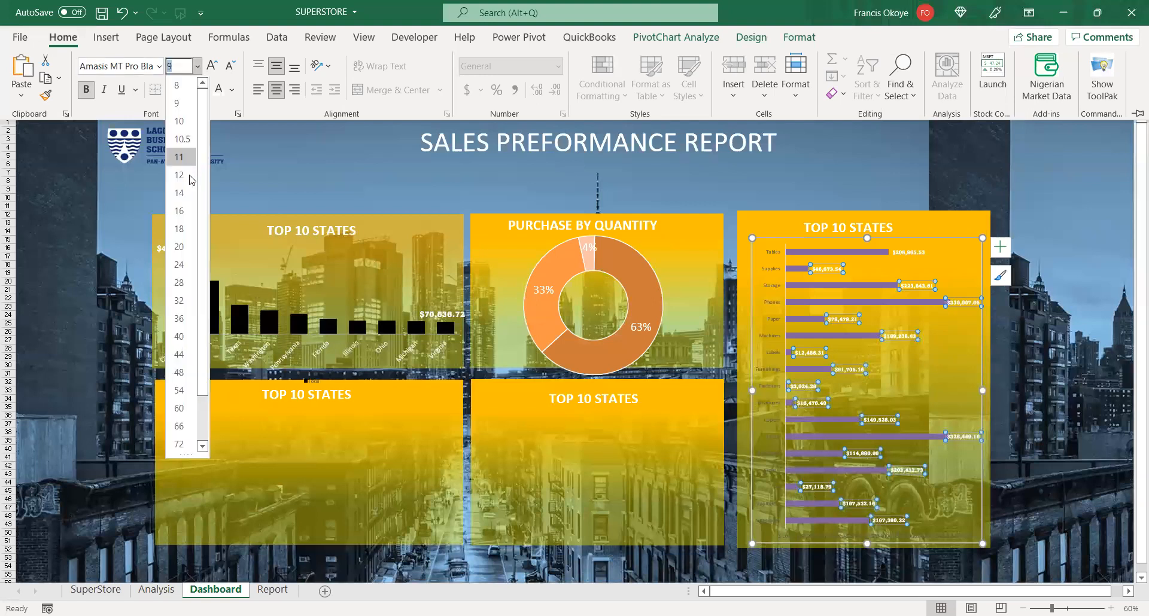
pyautogui.click(179, 193)
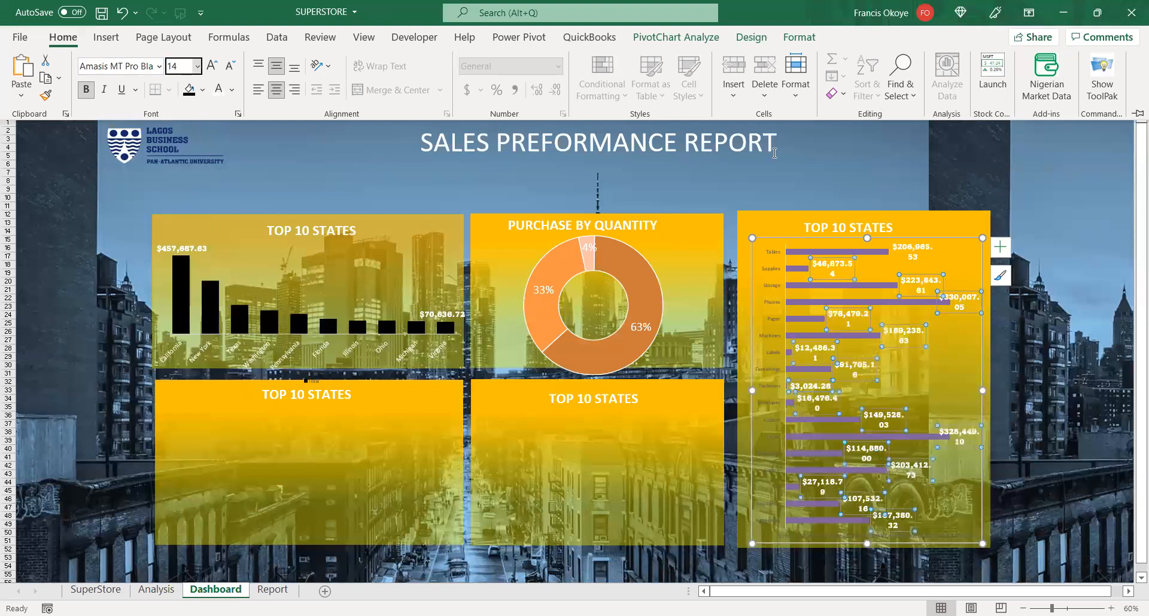
pyautogui.click(1040, 342)
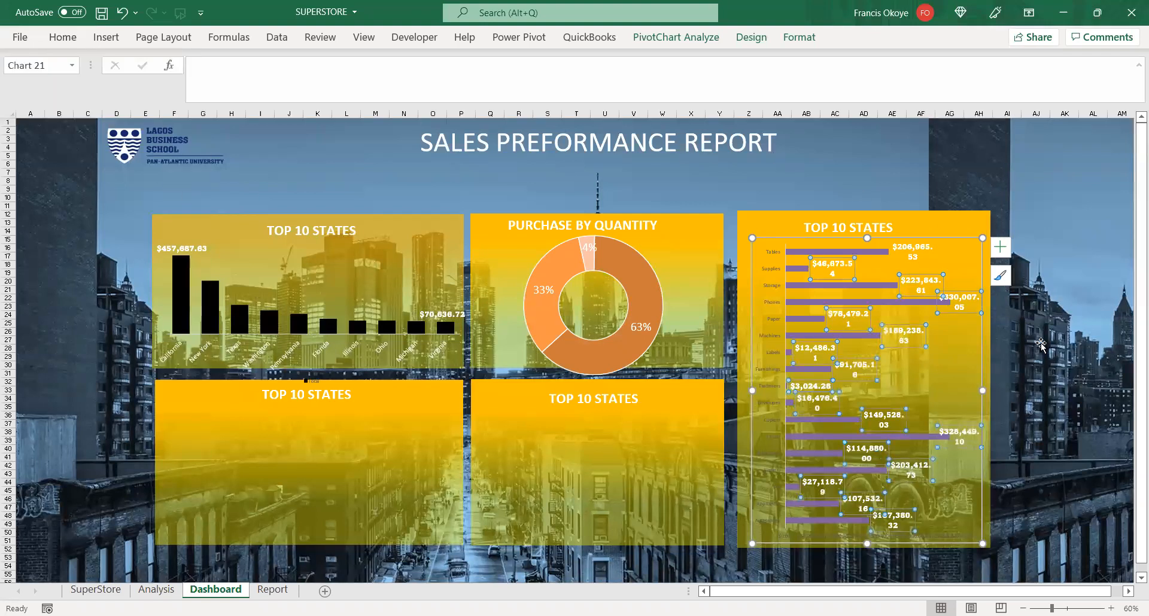
pyautogui.click(982, 381)
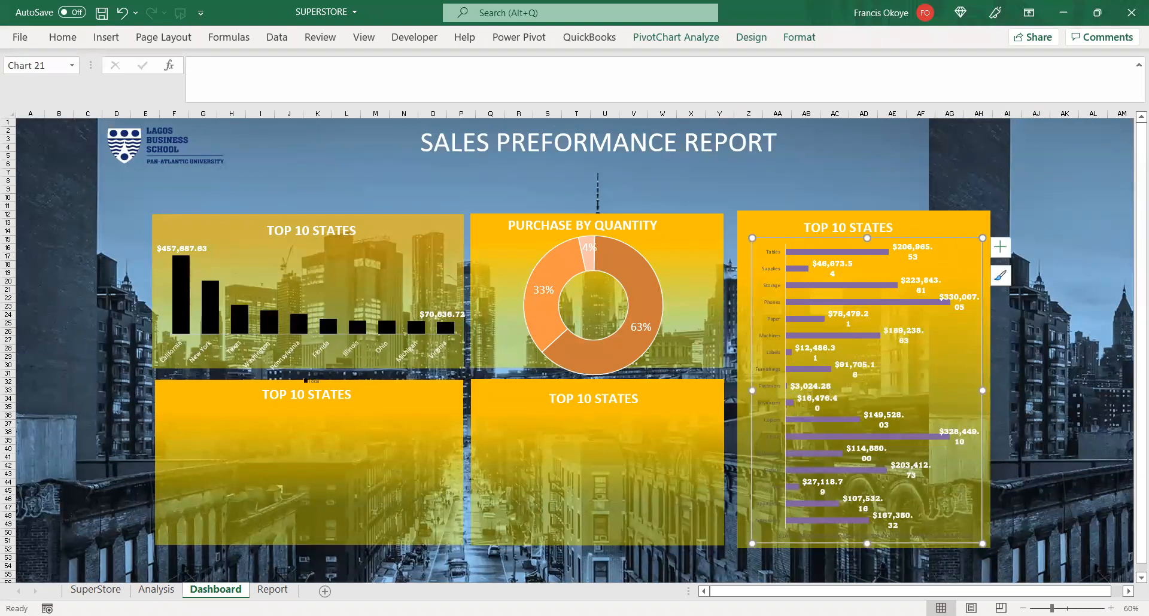
# - On the Analysis sheet, remove the decimals from the Total Sales values in E3:E20, and return to the Dashboard sheet
pyautogui.click(157, 591)
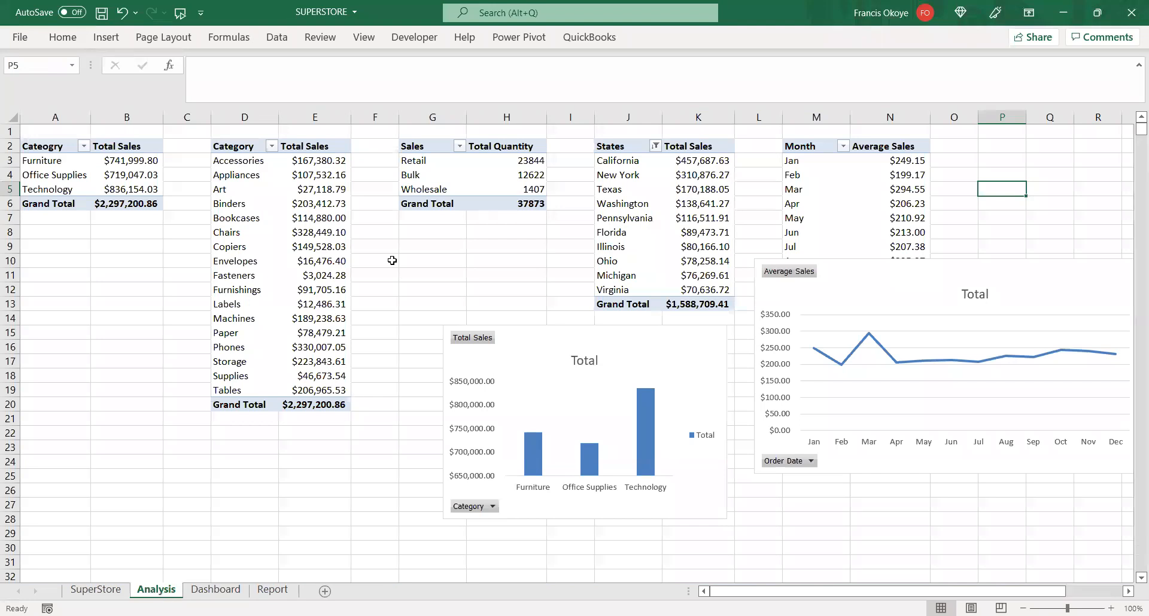
pyautogui.click(312, 157)
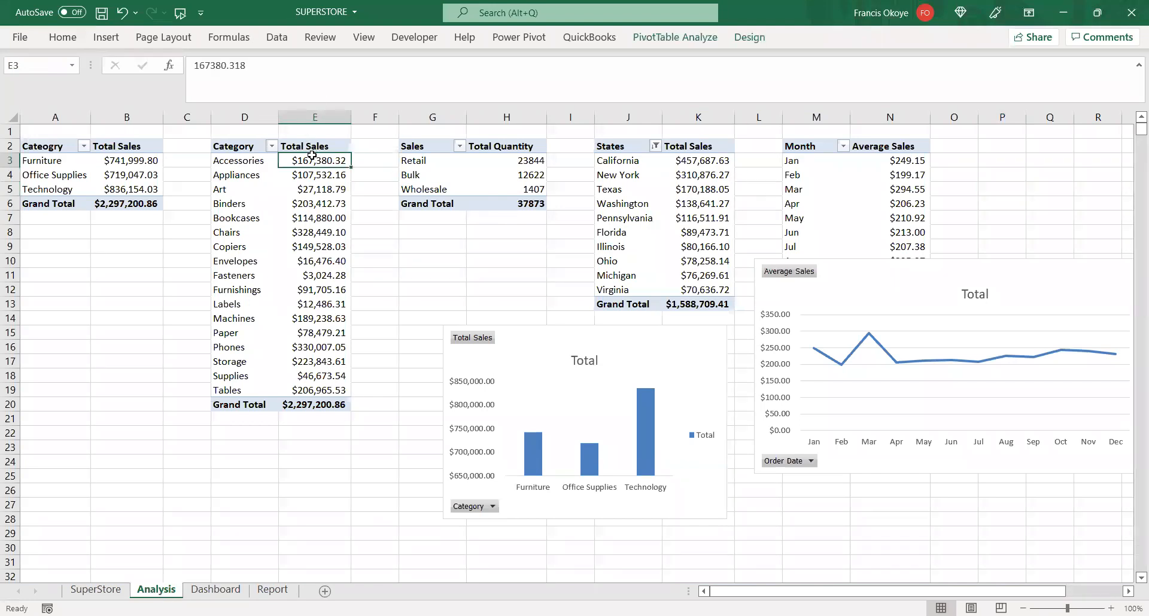
pyautogui.hotkey('shift', 'Down')
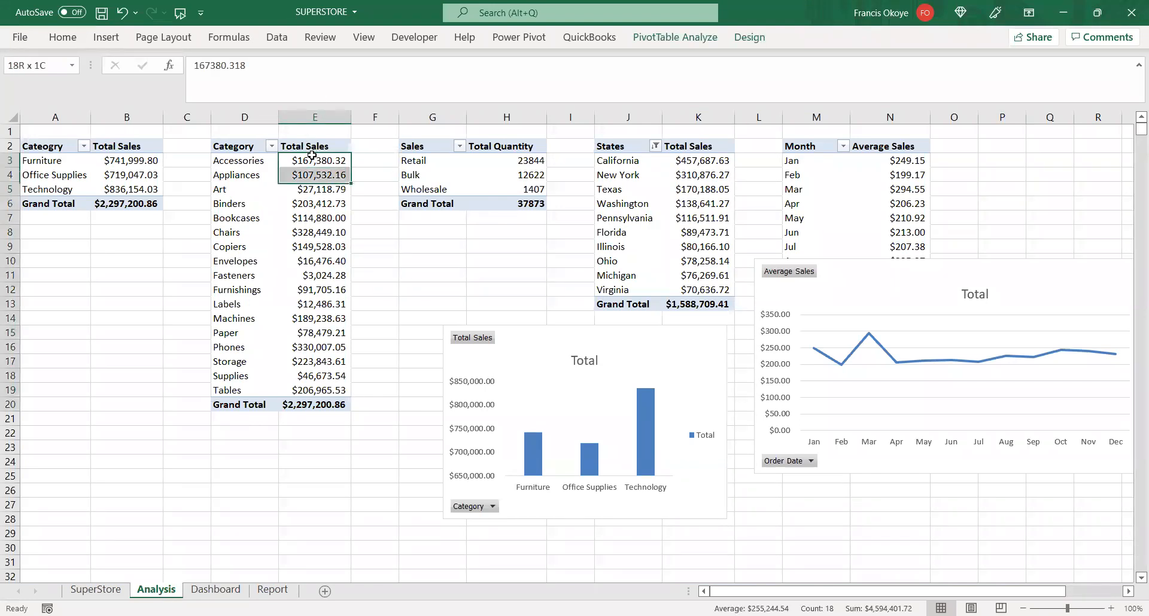
pyautogui.hotkey('ctrl', 'shift', 'Down')
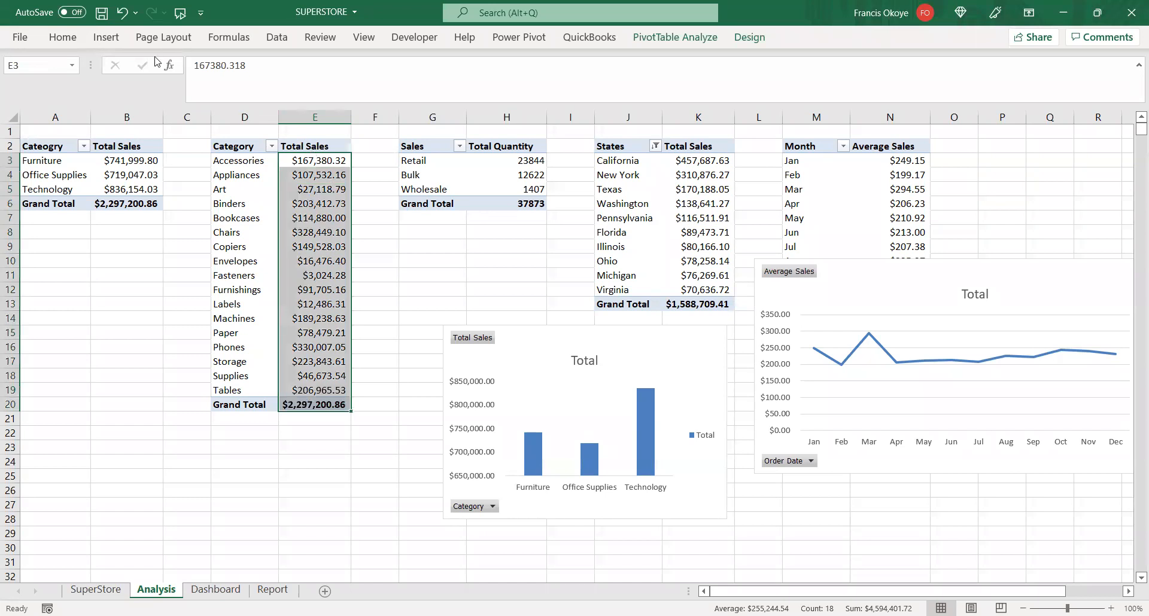
pyautogui.click(64, 42)
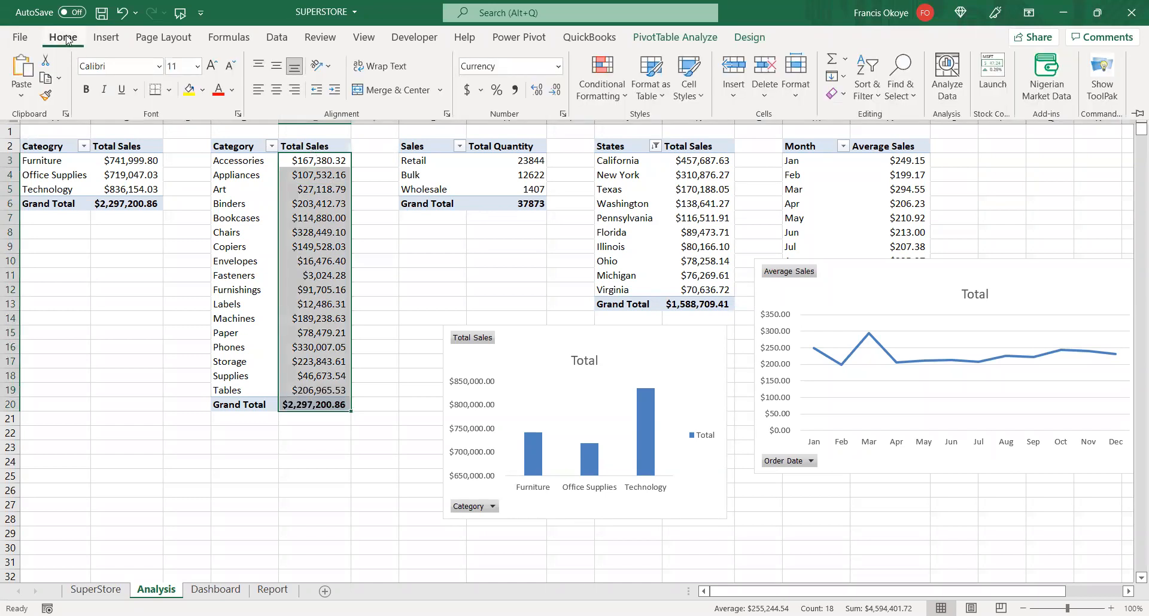
pyautogui.click(66, 39)
pyautogui.click(65, 39)
pyautogui.click(555, 90)
pyautogui.click(556, 89)
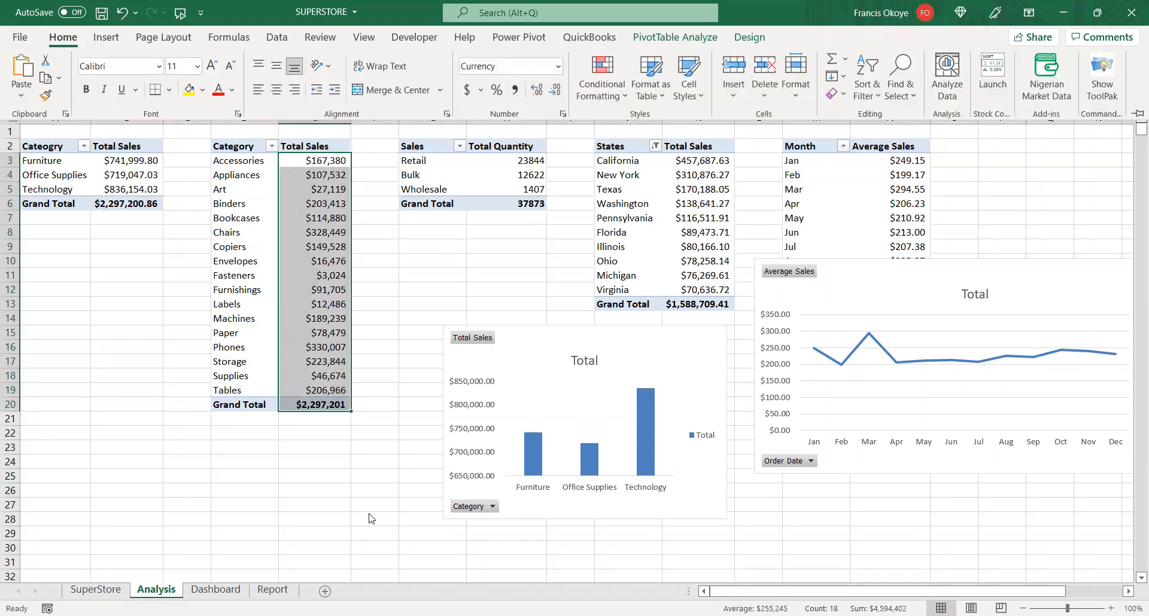
pyautogui.click(215, 590)
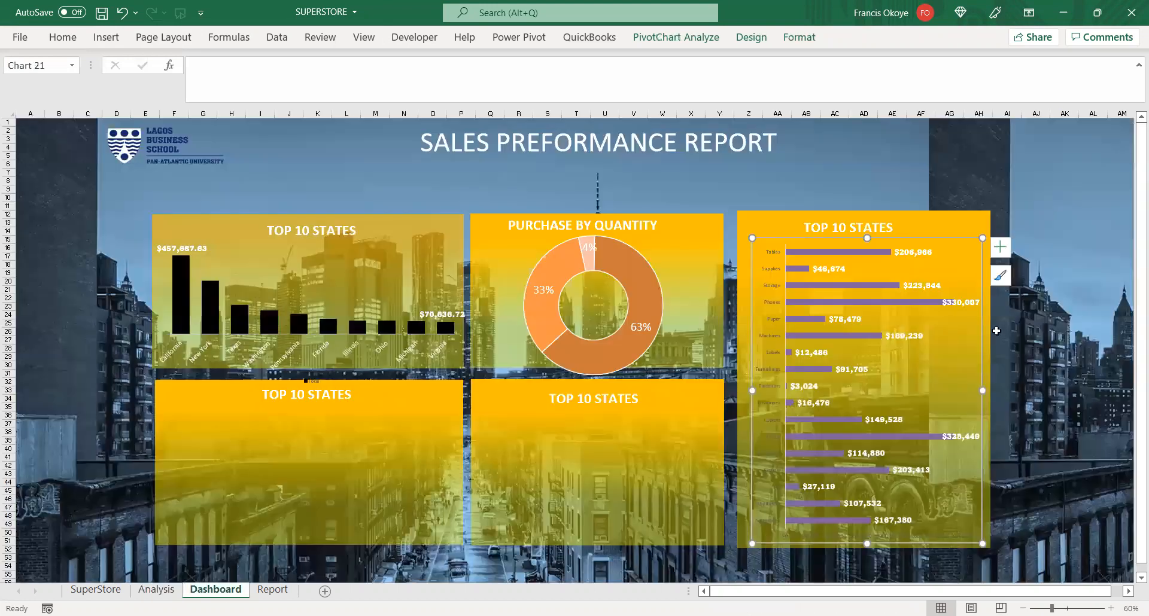
pyautogui.click(1063, 333)
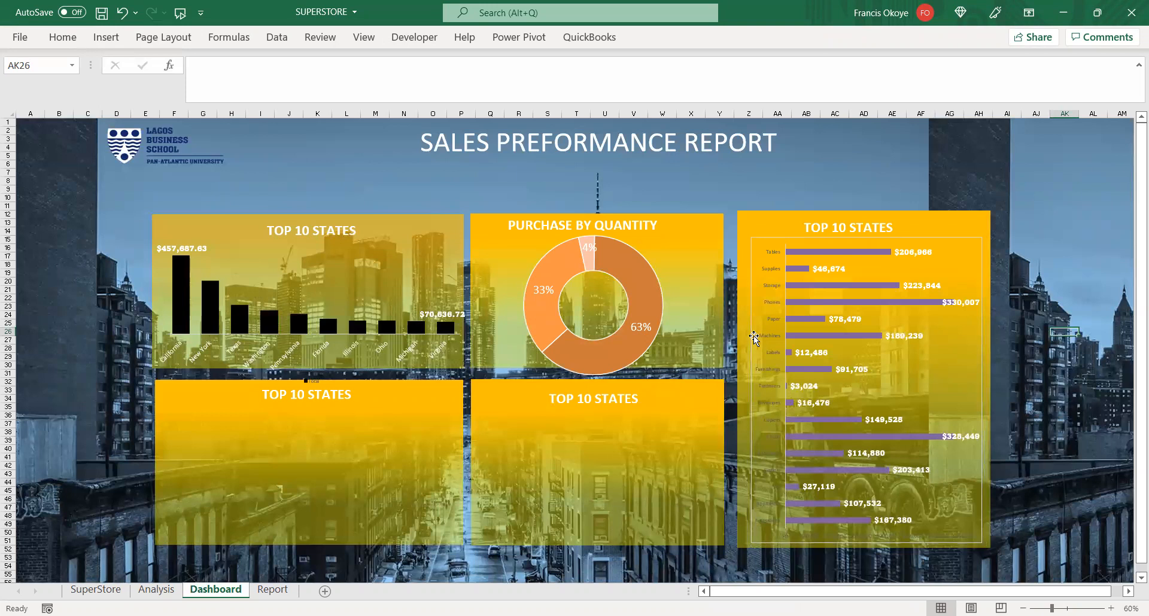
# - Format the sub-category axis labels of the tall panel's bar chart in white, bold Amasis MT Pro Black at size 14
pyautogui.click(767, 251)
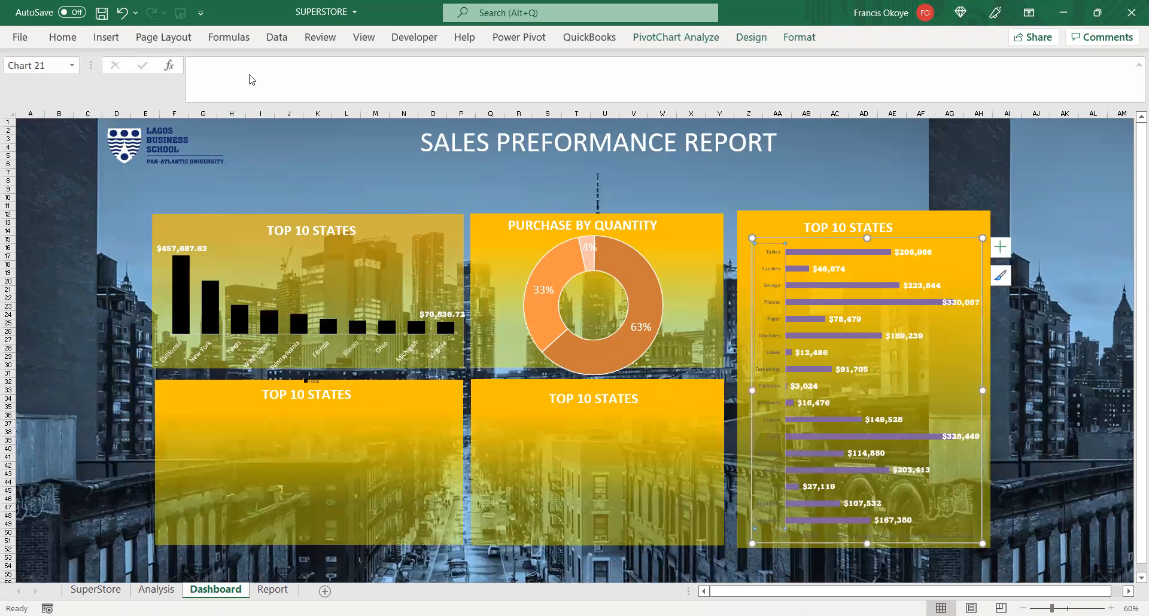
pyautogui.click(70, 46)
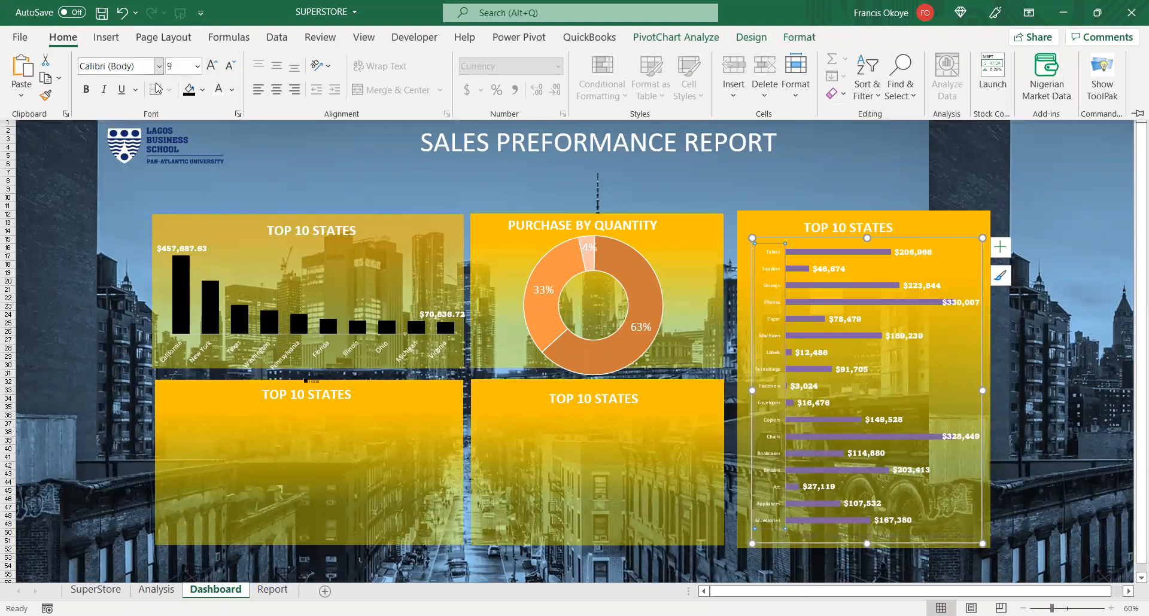
pyautogui.click(140, 167)
pyautogui.click(87, 86)
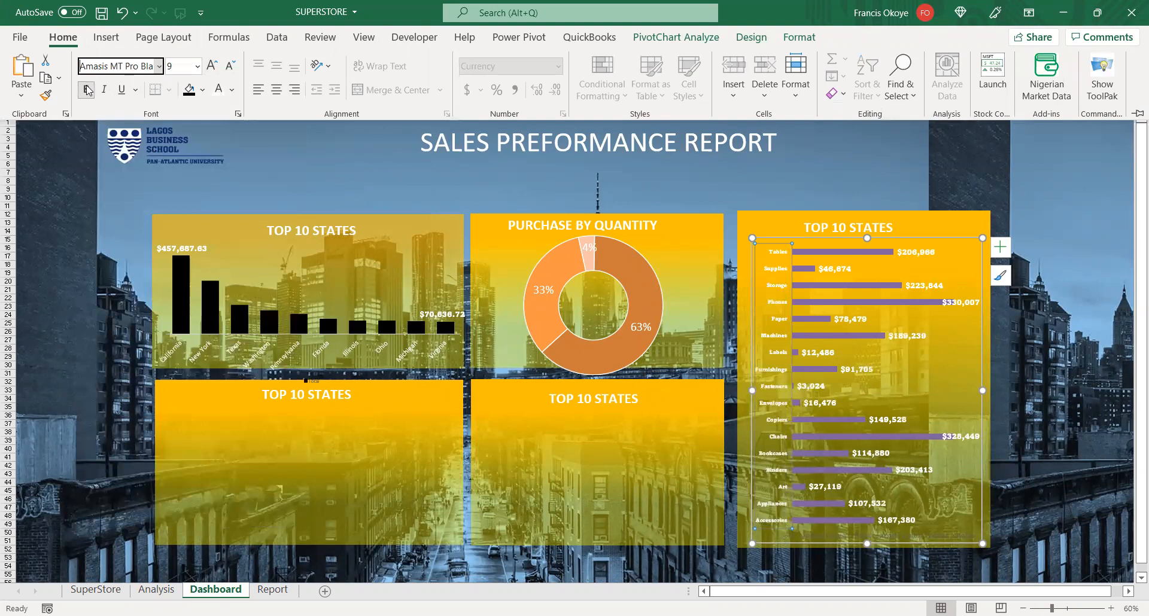
pyautogui.click(197, 67)
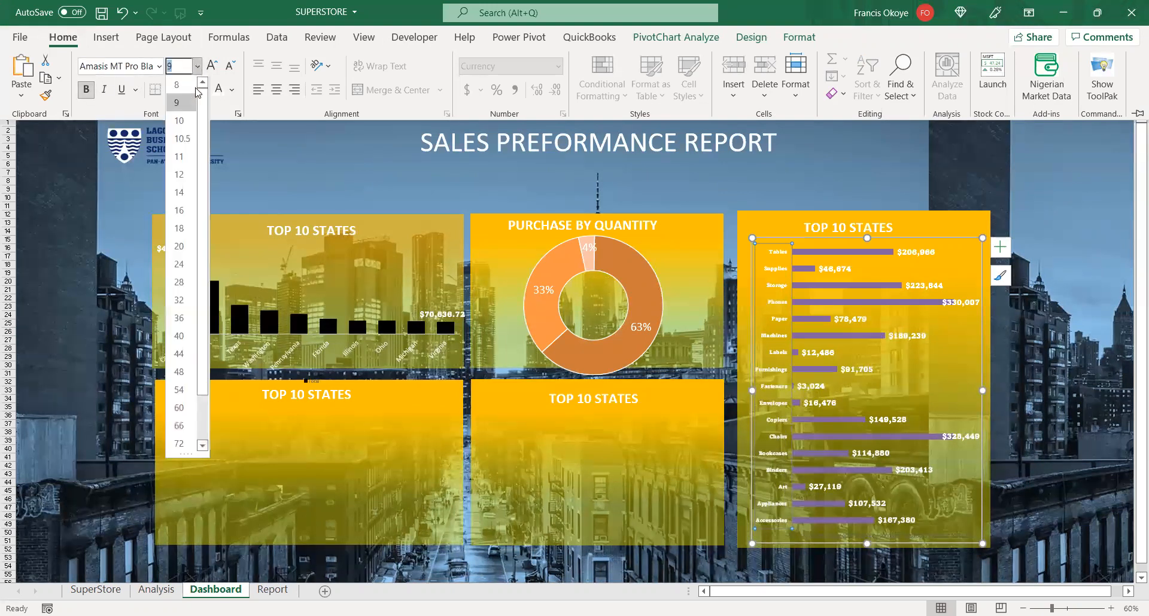
pyautogui.click(182, 193)
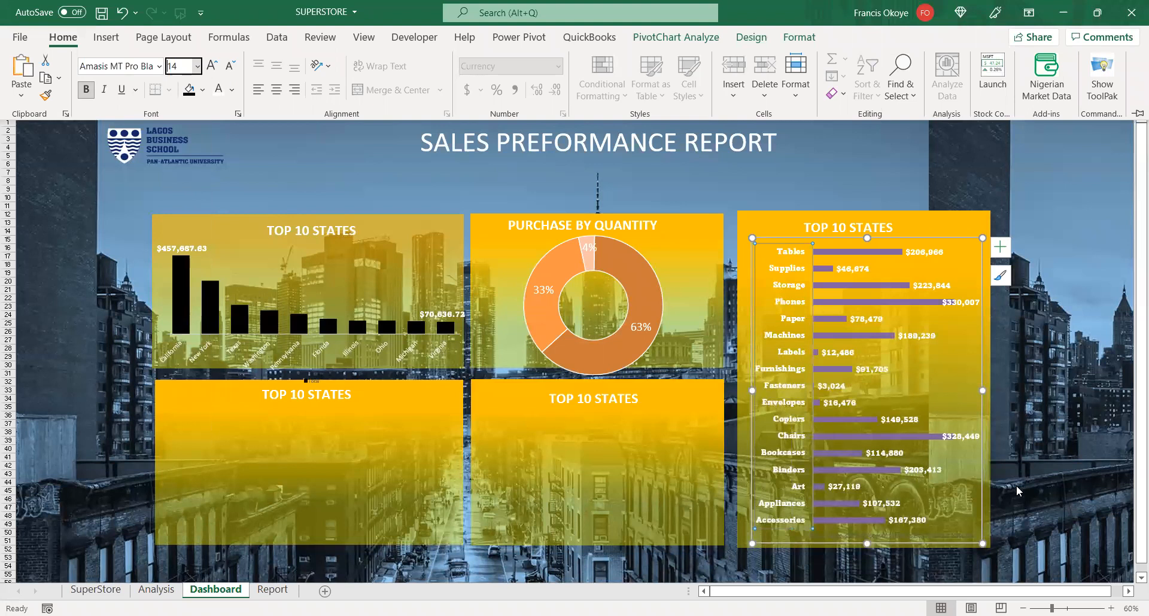
pyautogui.click(1070, 458)
pyautogui.click(1070, 425)
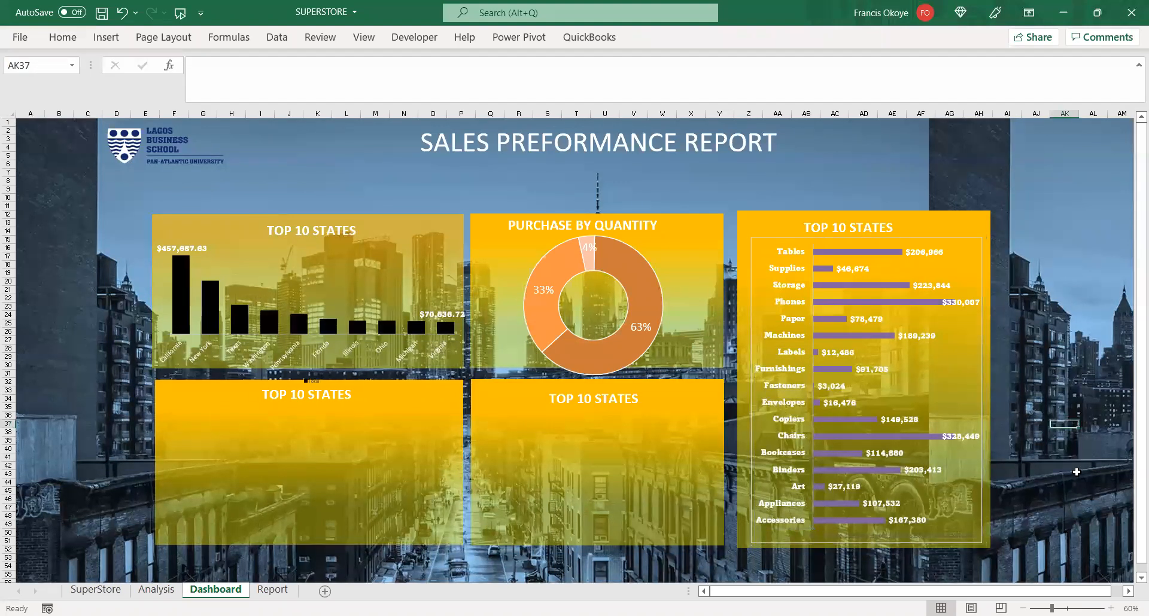
pyautogui.click(1089, 408)
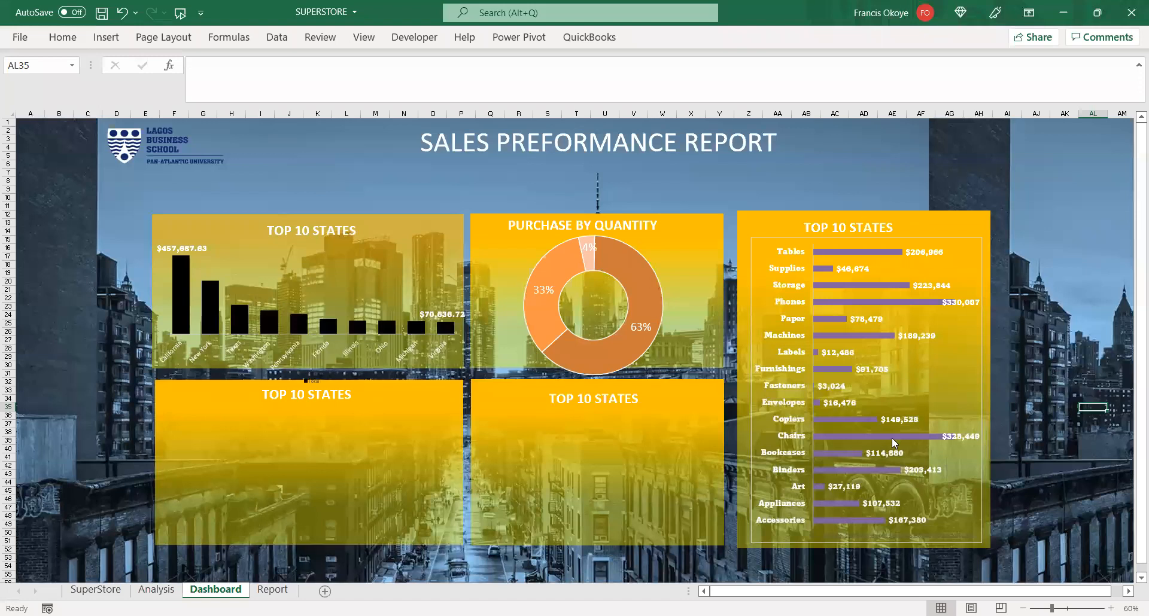
# - Fill only the Labels bar of the sub-category chart with standard red
pyautogui.click(877, 376)
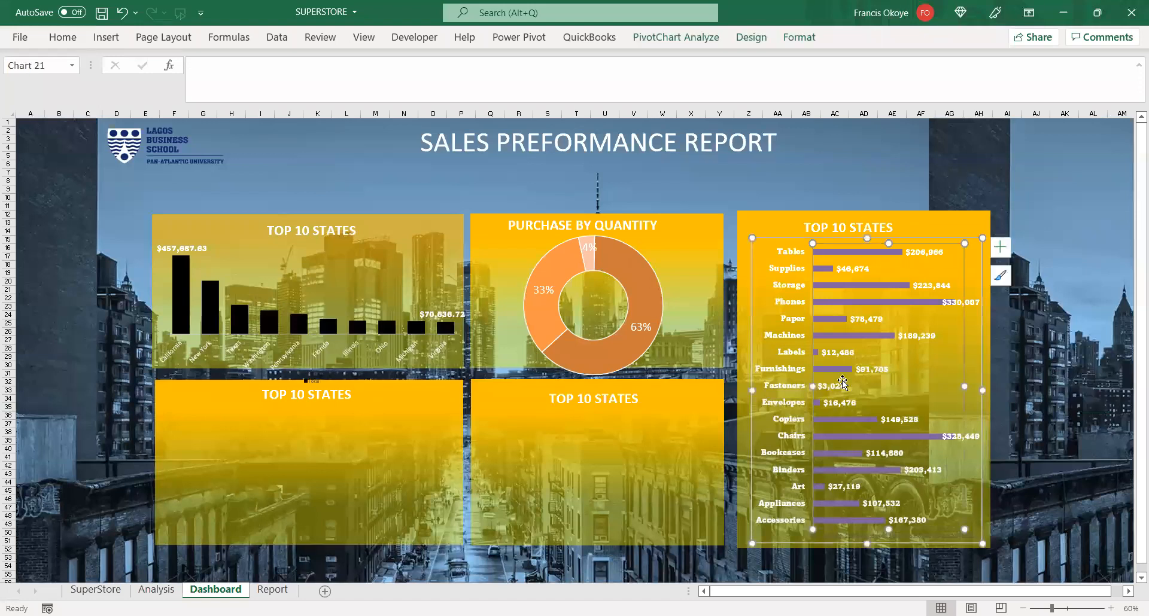
pyautogui.click(816, 354)
pyautogui.click(816, 354)
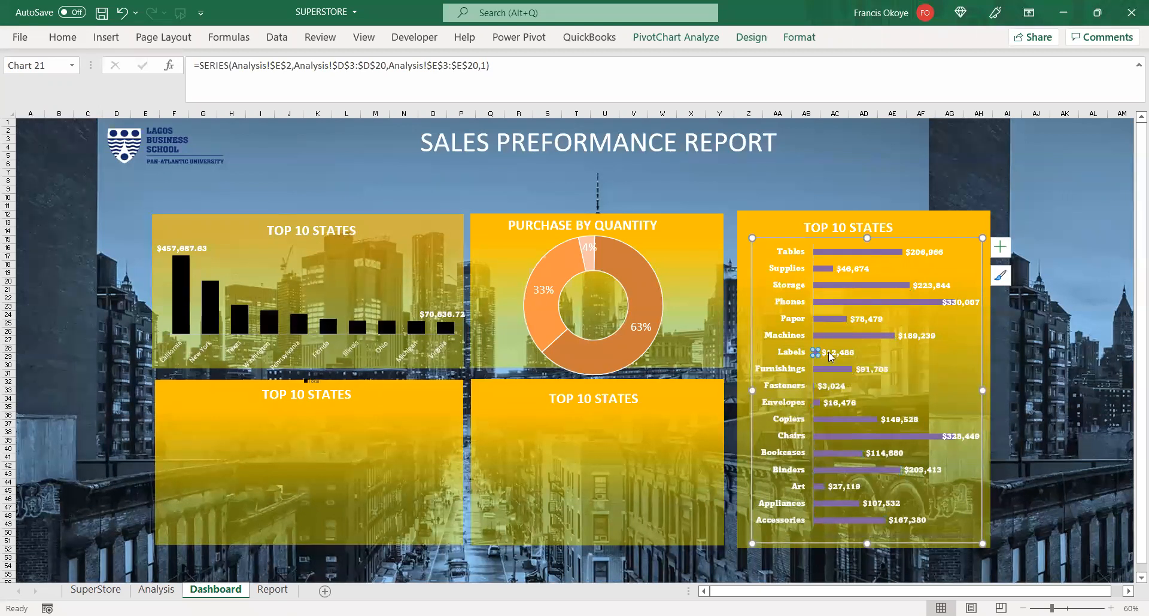
pyautogui.rightClick(816, 353)
pyautogui.click(842, 326)
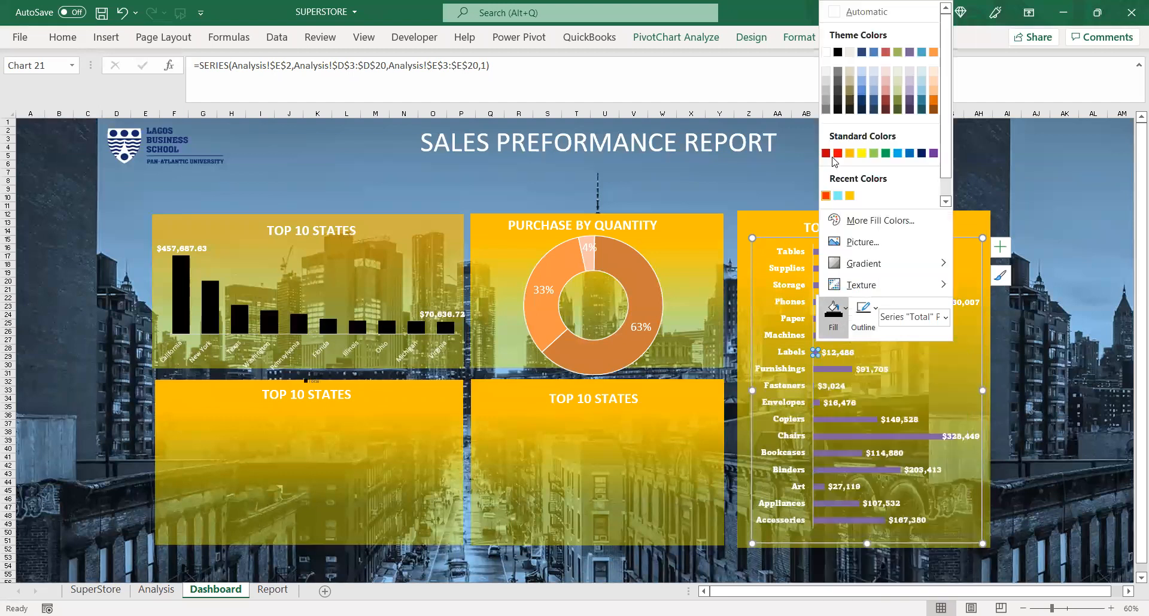
pyautogui.click(838, 154)
pyautogui.click(948, 381)
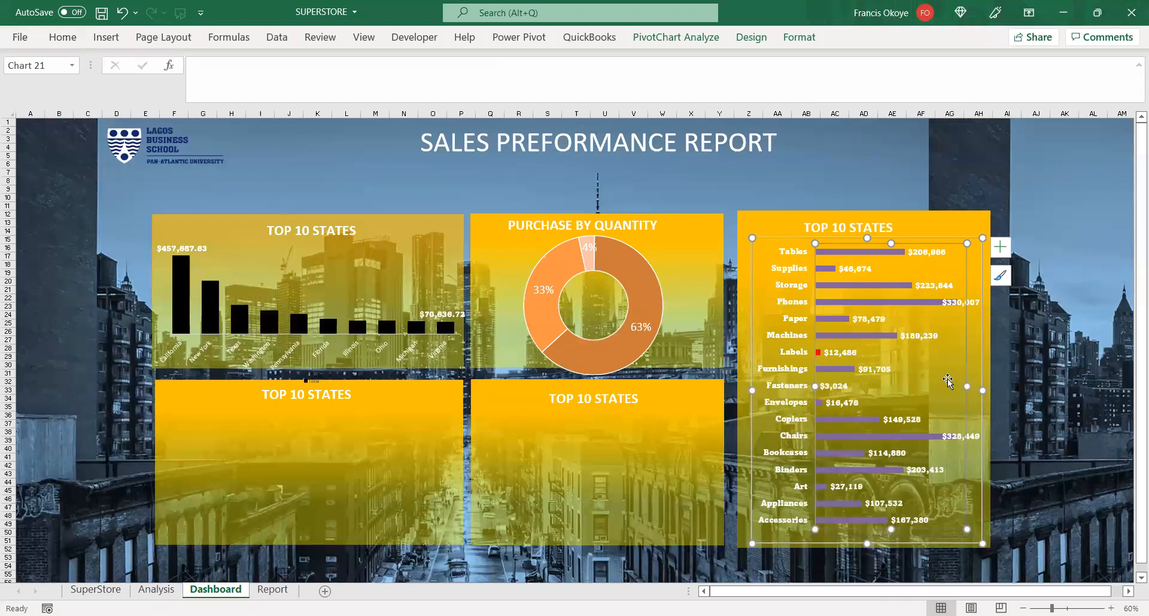
# - Fill only the Phones bar of the sub-category chart with green and deselect the chart
pyautogui.click(868, 303)
pyautogui.click(868, 300)
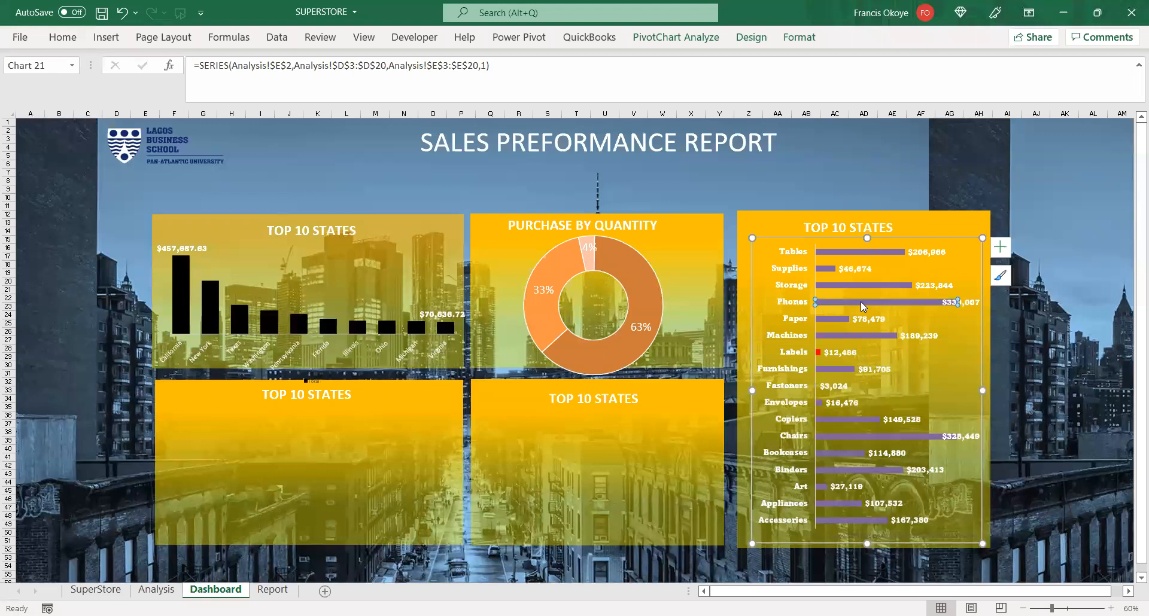
pyautogui.rightClick(892, 261)
pyautogui.click(878, 259)
pyautogui.click(934, 441)
pyautogui.press('Escape')
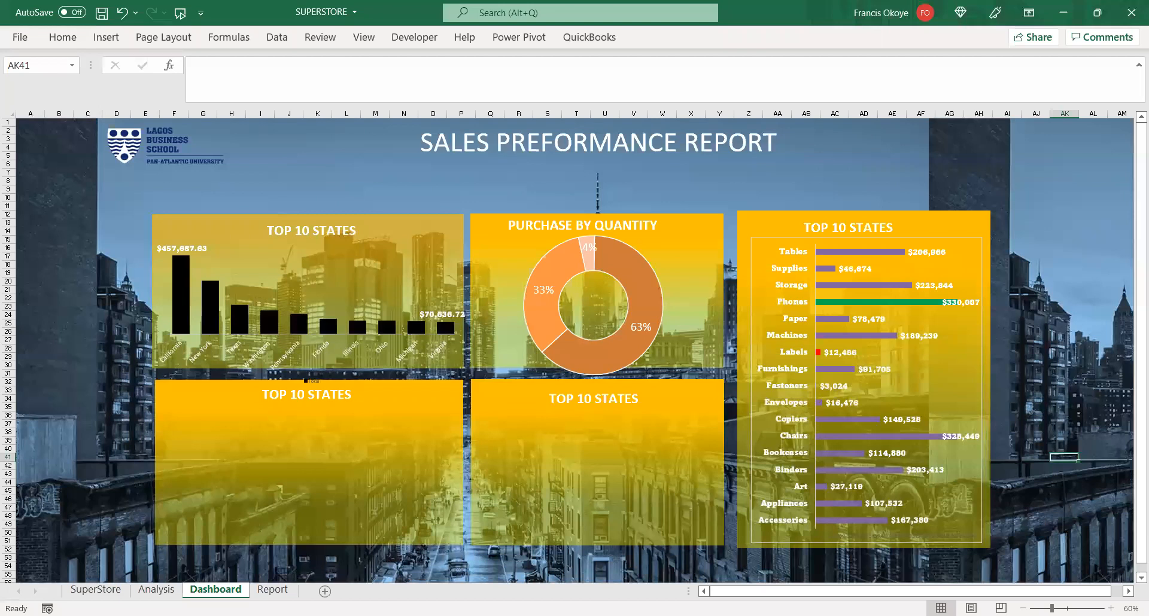
pyautogui.moveTo(1064, 223); pyautogui.dragTo(1064, 231)
pyautogui.click(1038, 147)
pyautogui.click(1008, 181)
pyautogui.click(835, 148)
pyautogui.moveTo(901, 141); pyautogui.dragTo(912, 139)
pyautogui.click(1065, 207)
pyautogui.click(758, 290)
# - Move the category Total Sales column chart from the Analysis sheet onto the lower middle panel of the Dashboard
pyautogui.click(311, 461)
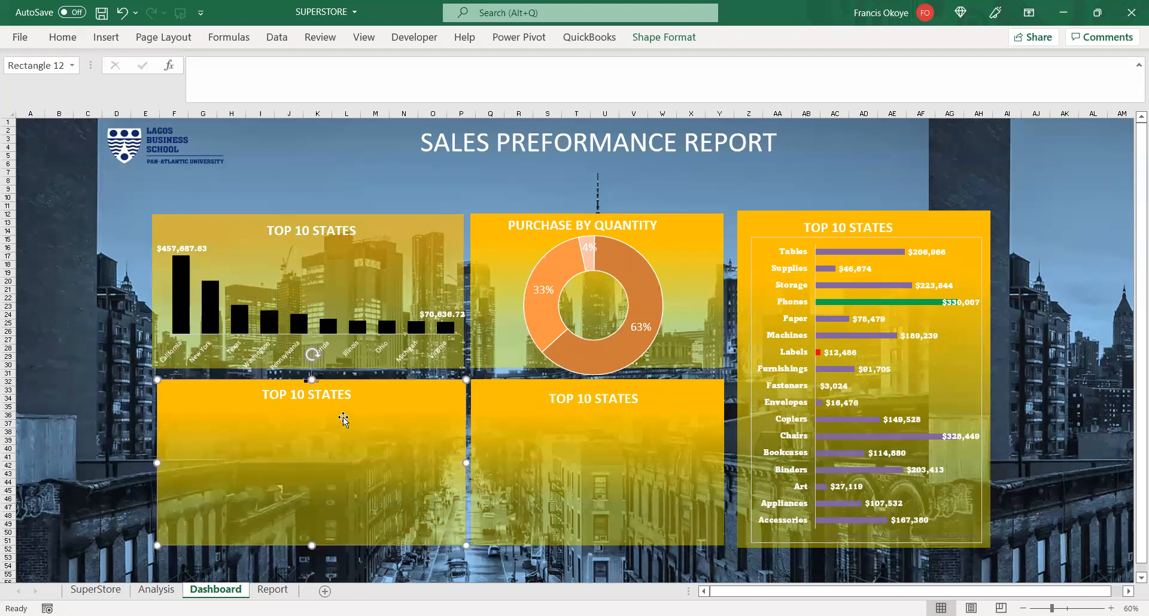
pyautogui.click(156, 591)
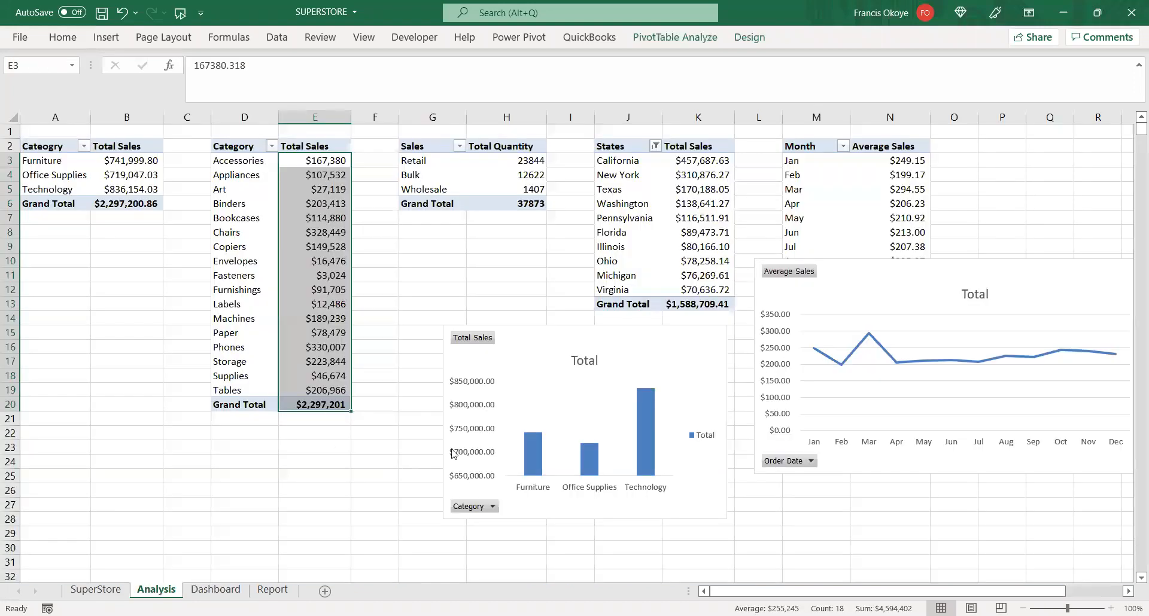
pyautogui.click(602, 325)
pyautogui.press('Escape')
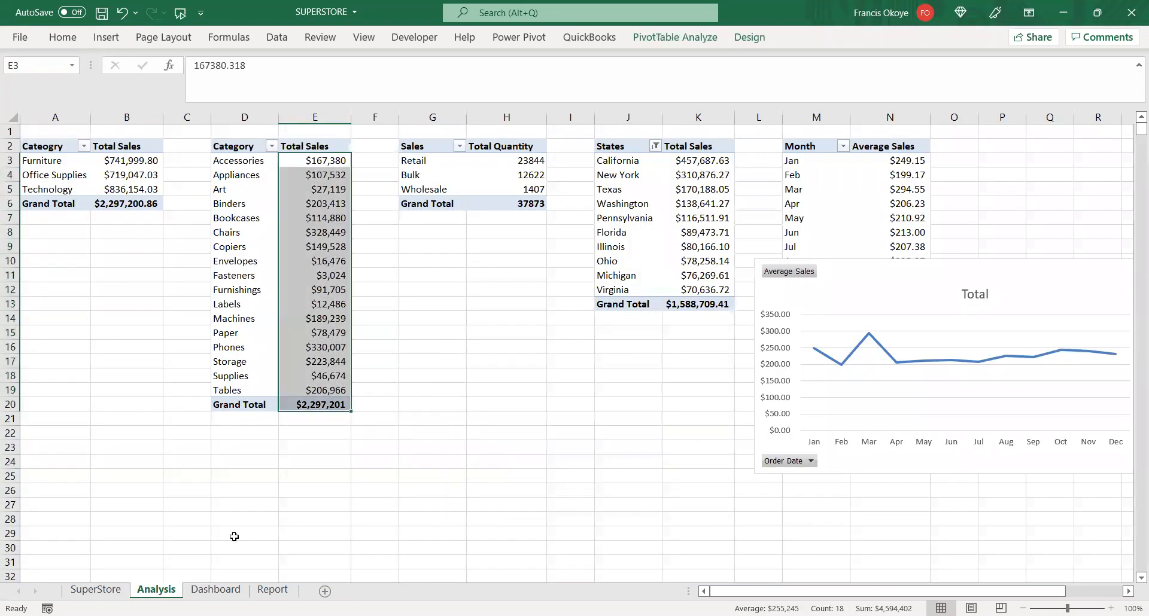
pyautogui.click(216, 590)
pyautogui.click(359, 433)
pyautogui.click(598, 418)
pyautogui.hotkey('ctrl', 'v')
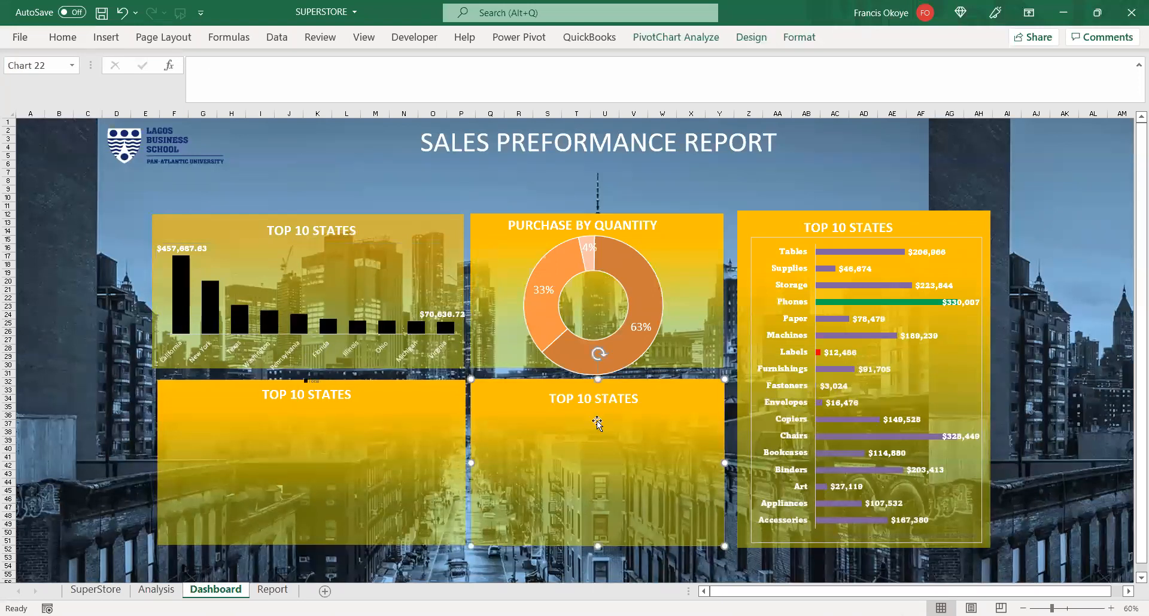
pyautogui.moveTo(687, 443); pyautogui.dragTo(686, 443)
pyautogui.moveTo(580, 497); pyautogui.dragTo(579, 520)
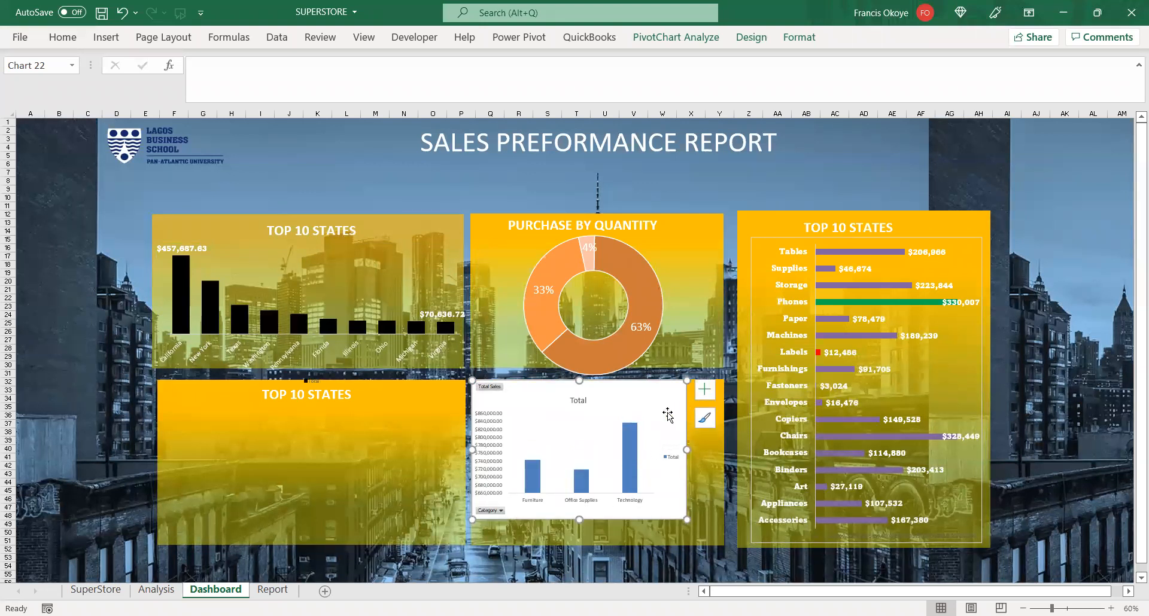
# - Retitle the tall panel "SUB-CATEGORY BY REVENUE"
pyautogui.click(859, 226)
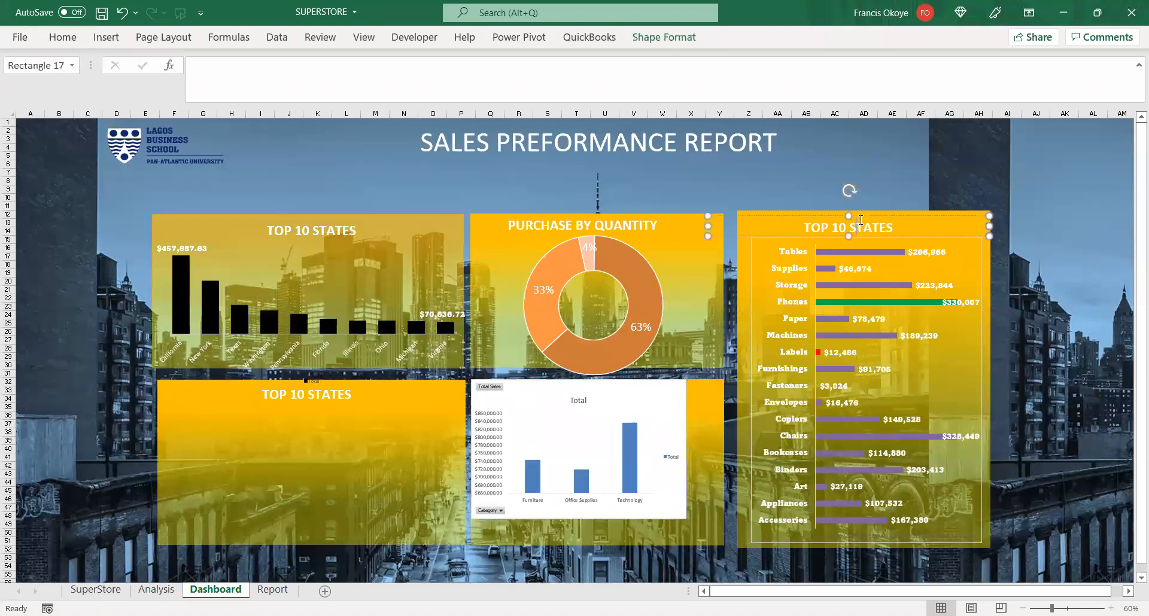
pyautogui.doubleClick(860, 226)
pyautogui.press('BackSpace')
pyautogui.press('BackSpace')
pyautogui.press('BackSpace')
pyautogui.press('BackSpace')
pyautogui.press('BackSpace')
pyautogui.press('BackSpace')
pyautogui.press('BackSpace')
pyautogui.press('BackSpace')
pyautogui.write('SUB-CATEGORY BY RE')
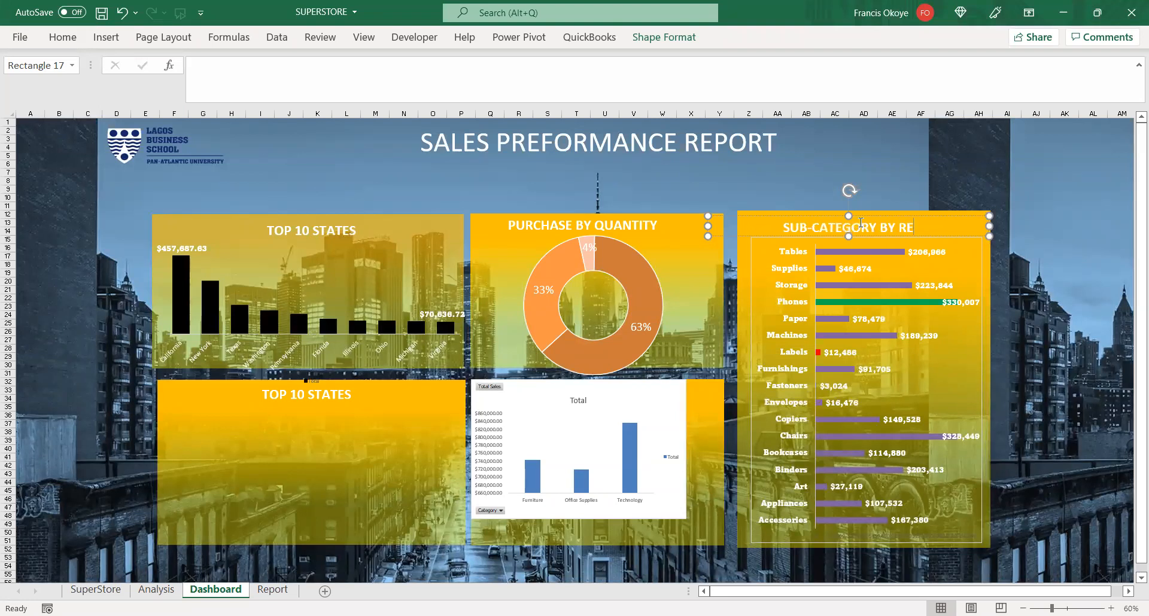
pyautogui.write('VENUE')
pyautogui.click(1074, 240)
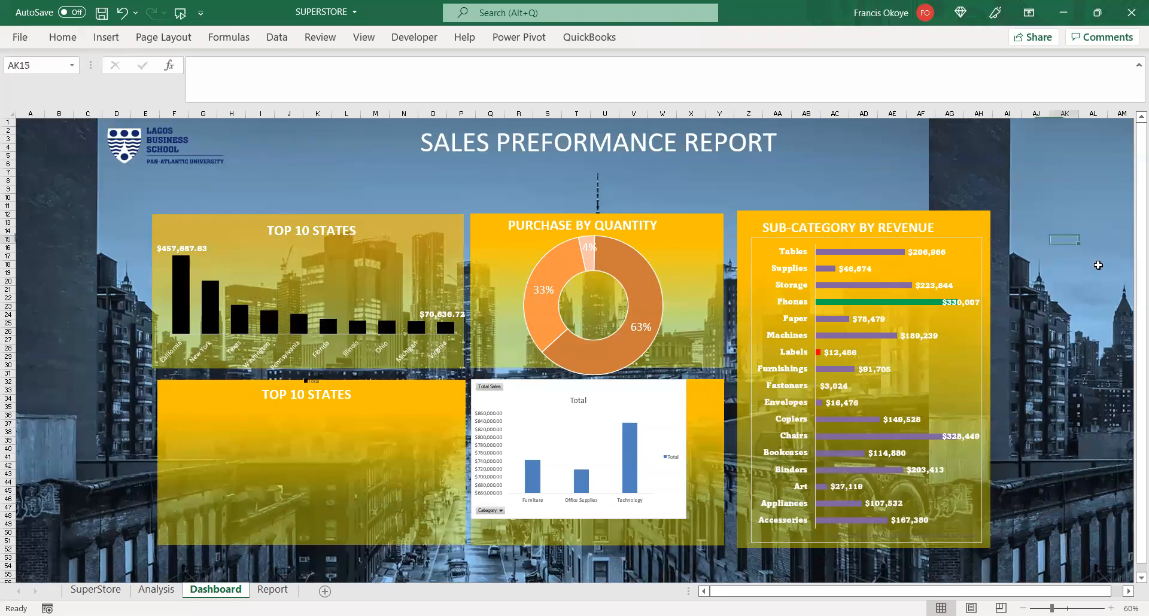
pyautogui.click(956, 185)
pyautogui.click(1064, 339)
# - Delete the category column chart, paste it again, and fit the new copy across the lower middle panel below its title
pyautogui.click(288, 414)
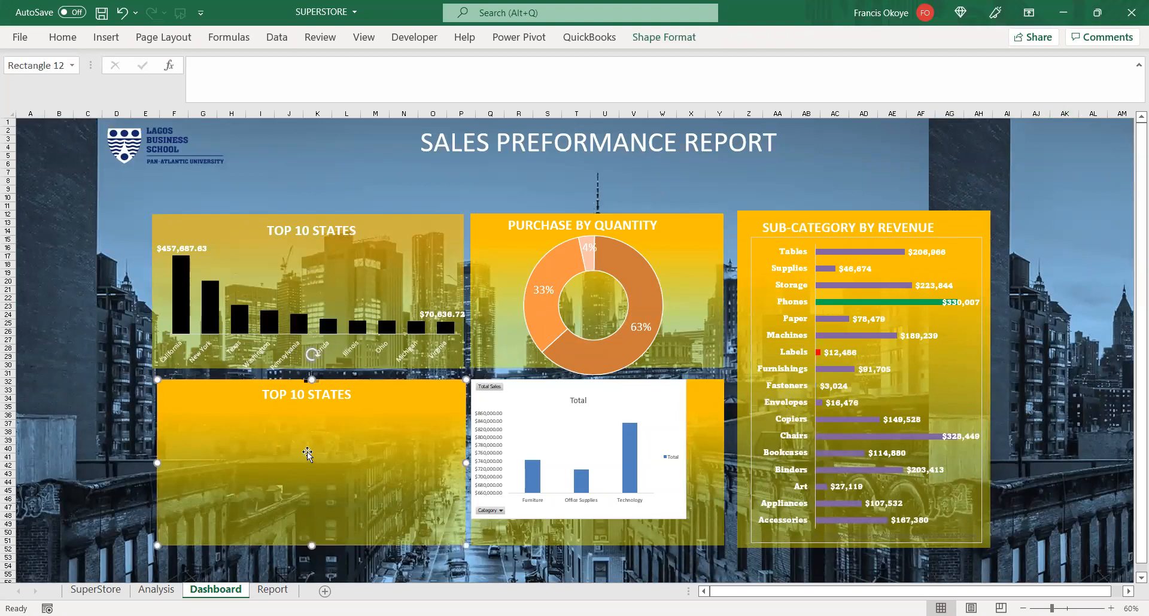
pyautogui.click(601, 414)
pyautogui.press('Delete')
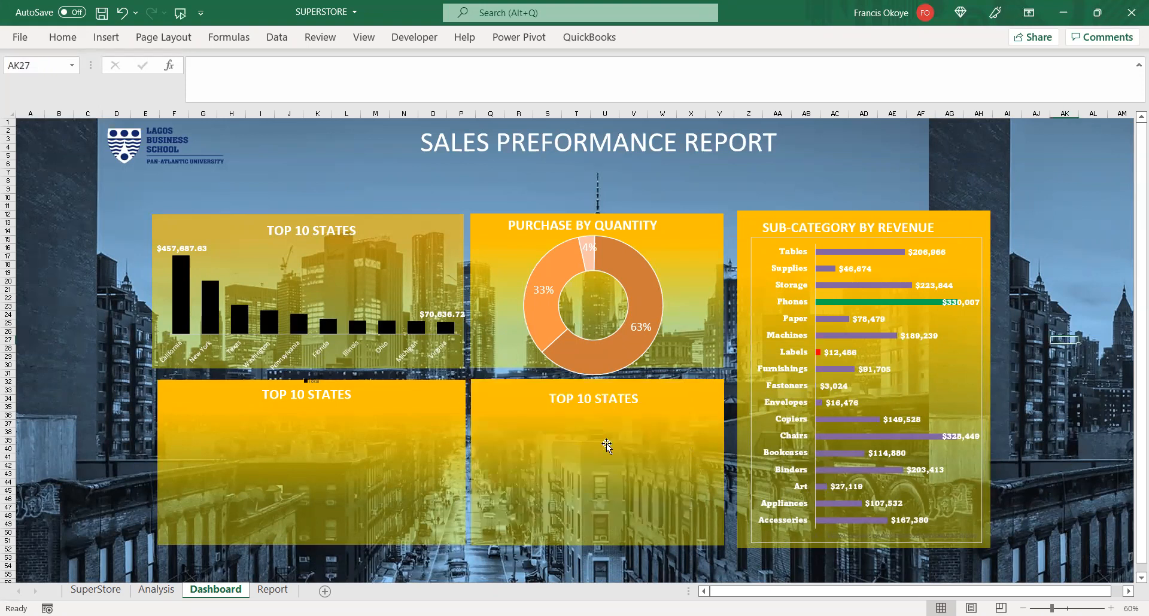
pyautogui.hotkey('ctrl', 'v')
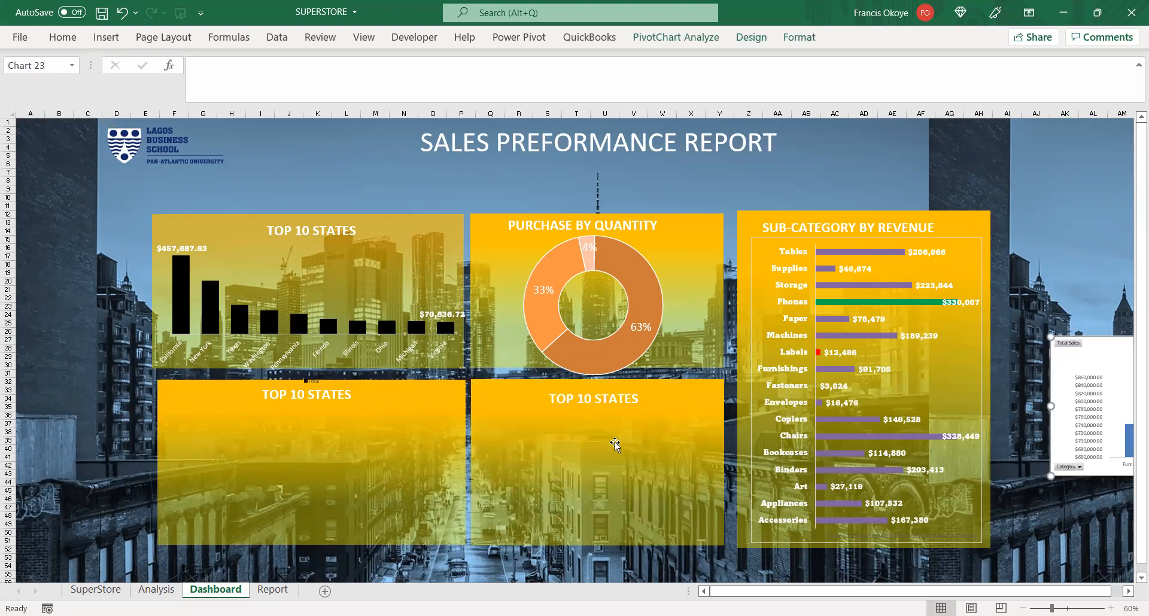
pyautogui.moveTo(1094, 339); pyautogui.dragTo(623, 444)
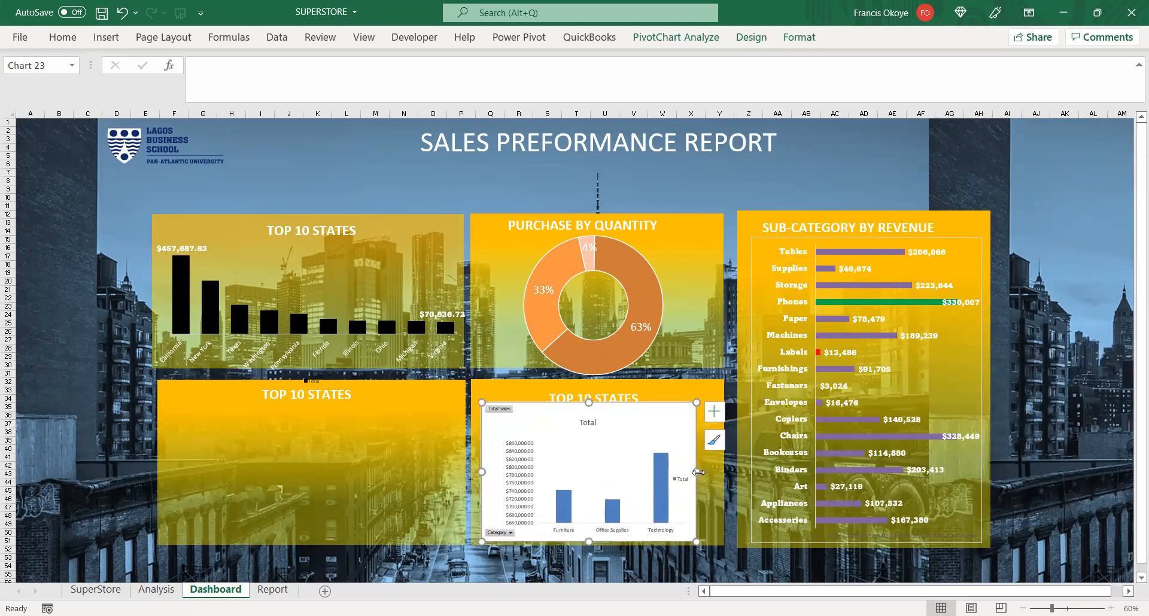
pyautogui.moveTo(696, 471); pyautogui.dragTo(719, 472)
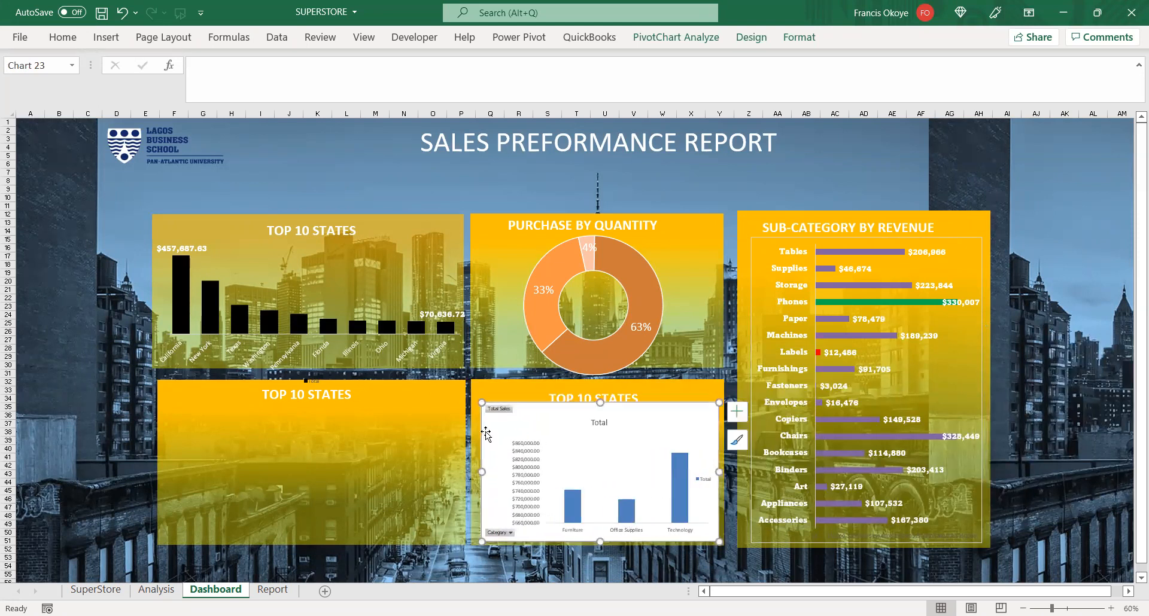
# - Remove the value axis, chart title, field buttons and legend from the category column chart
pyautogui.click(532, 462)
pyautogui.press('Delete')
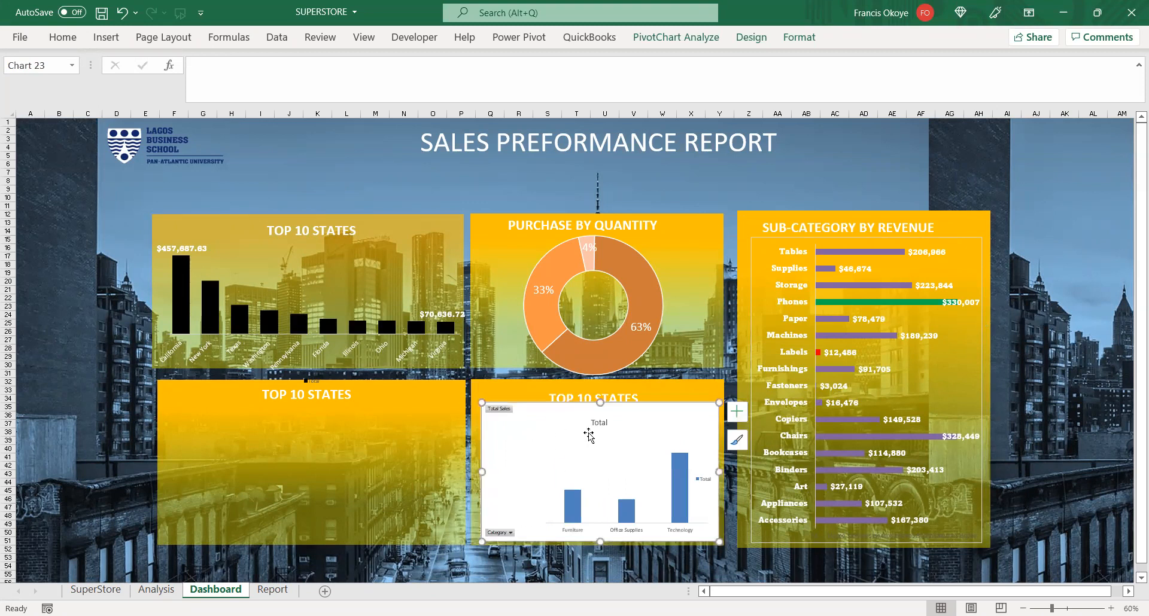
pyautogui.click(602, 423)
pyautogui.press('Delete')
pyautogui.rightClick(504, 409)
pyautogui.click(573, 359)
pyautogui.click(705, 472)
pyautogui.press('Delete')
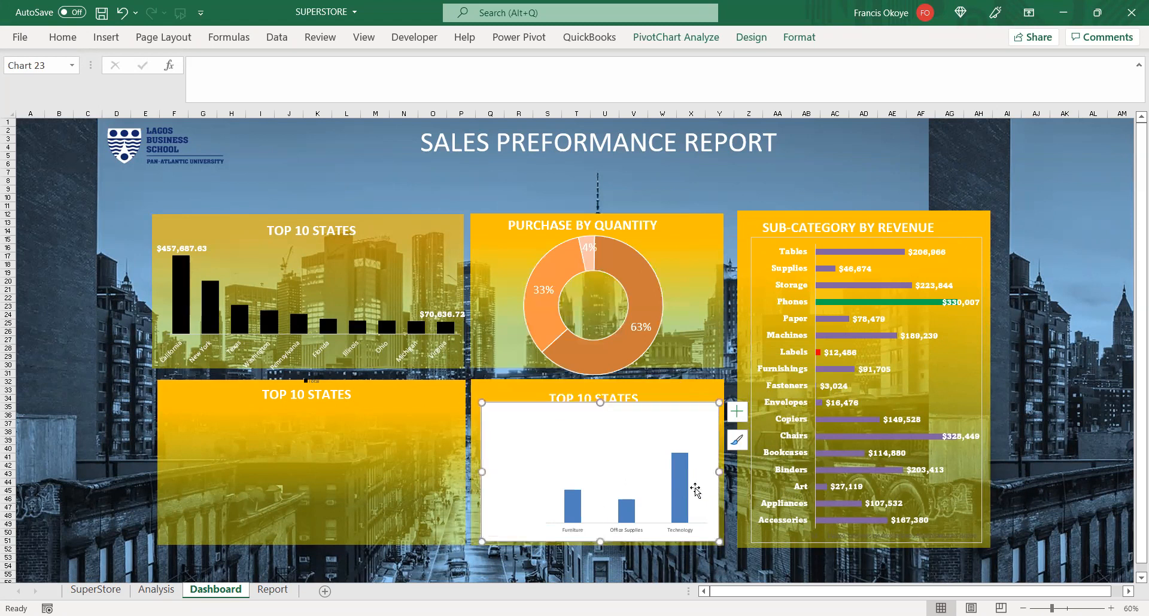
# - Enlarge the category chart's plot area to use the space freed inside the chart frame
pyautogui.click(590, 470)
pyautogui.moveTo(545, 444); pyautogui.dragTo(501, 427)
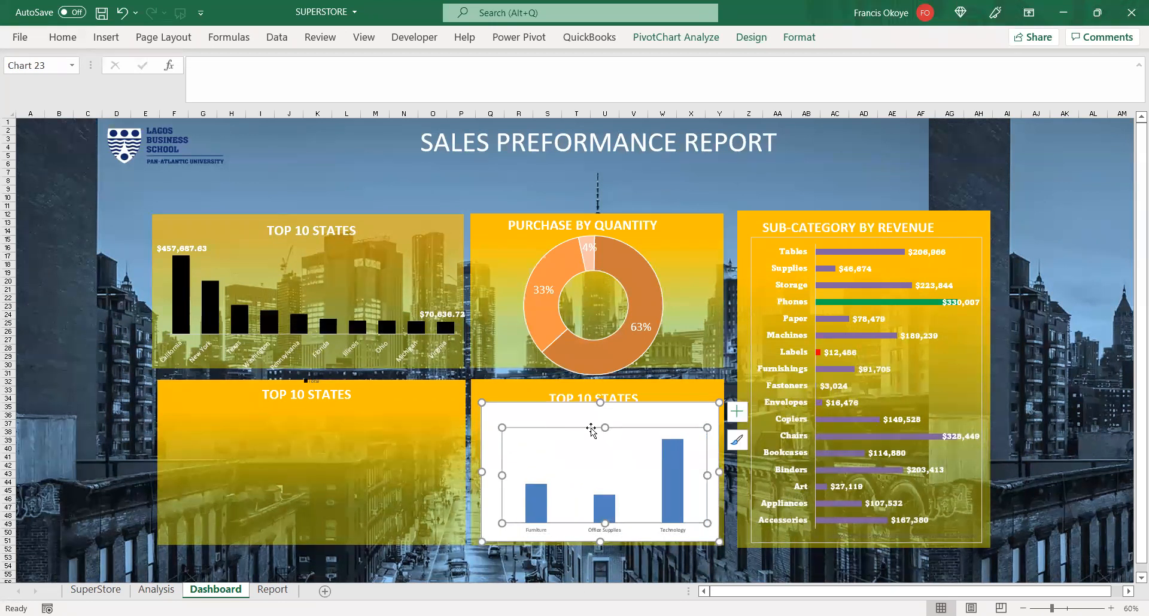
pyautogui.click(623, 410)
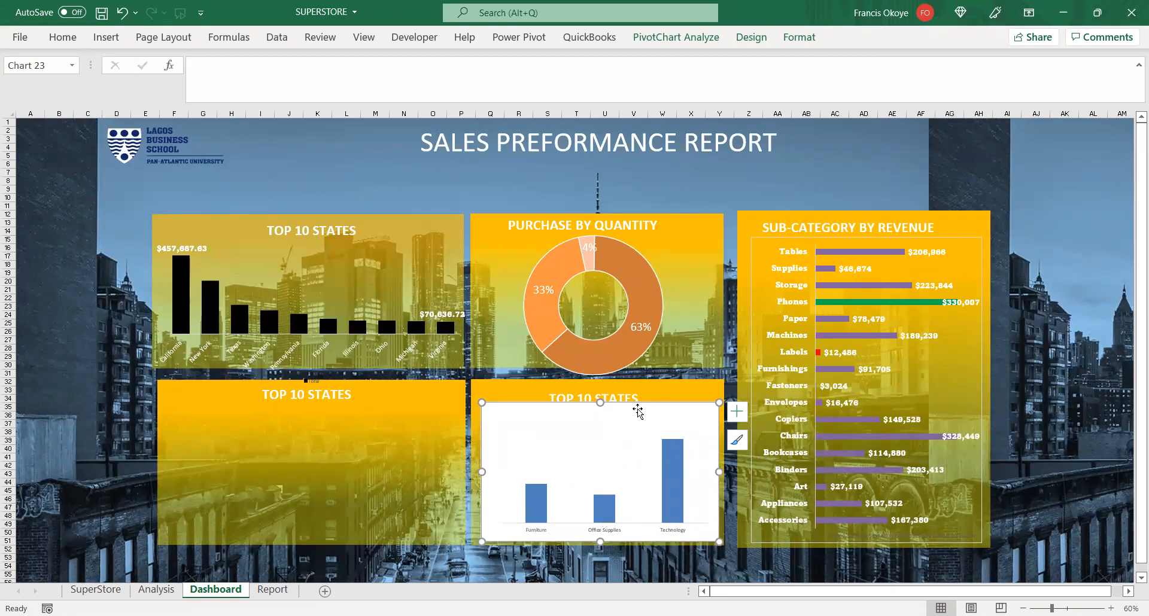
# - Set the category chart's chart area to No fill and select its column series
pyautogui.rightClick(638, 466)
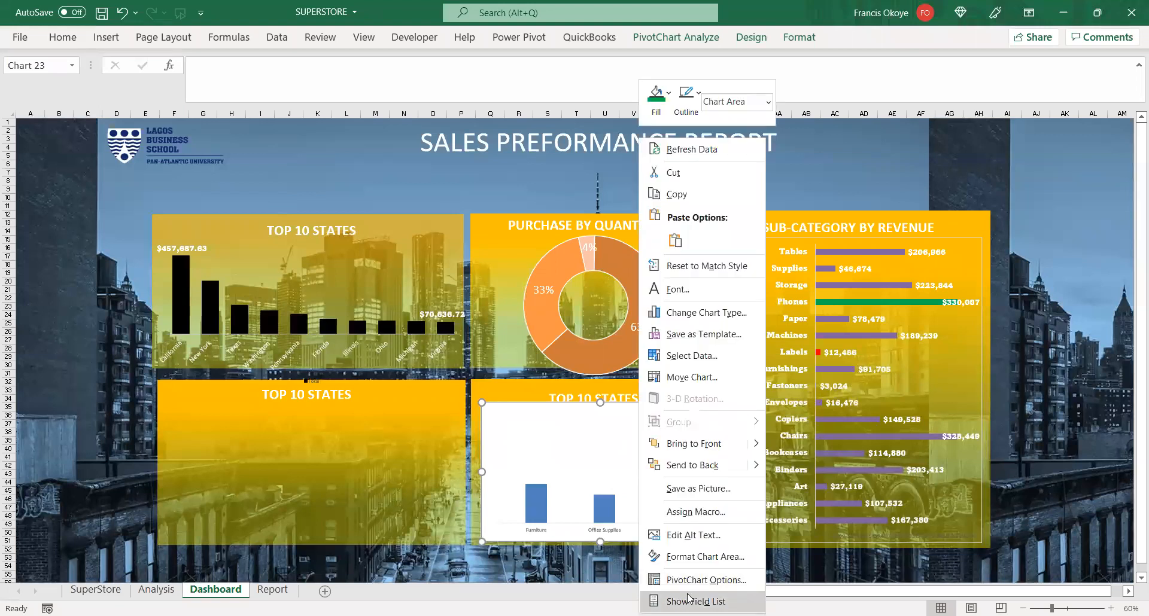
pyautogui.click(607, 419)
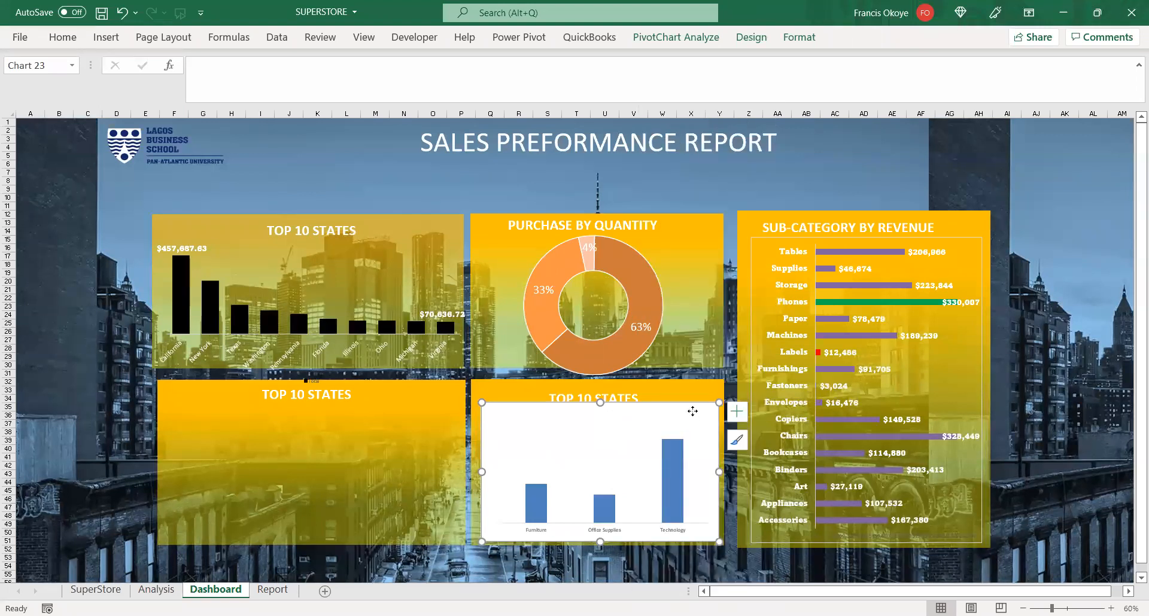
pyautogui.rightClick(692, 411)
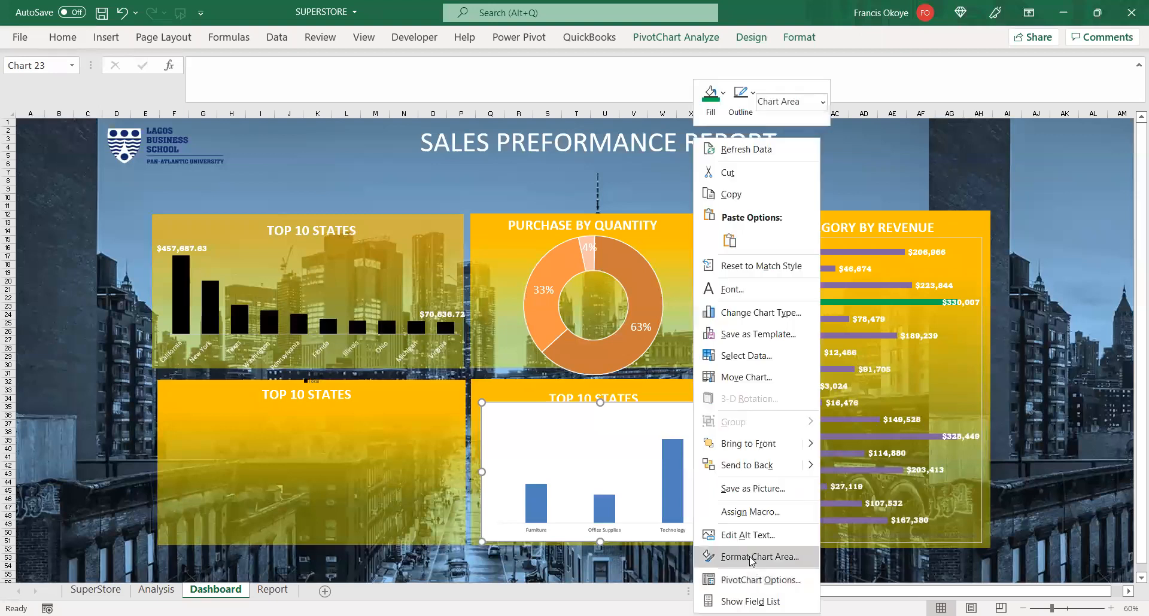
pyautogui.click(752, 558)
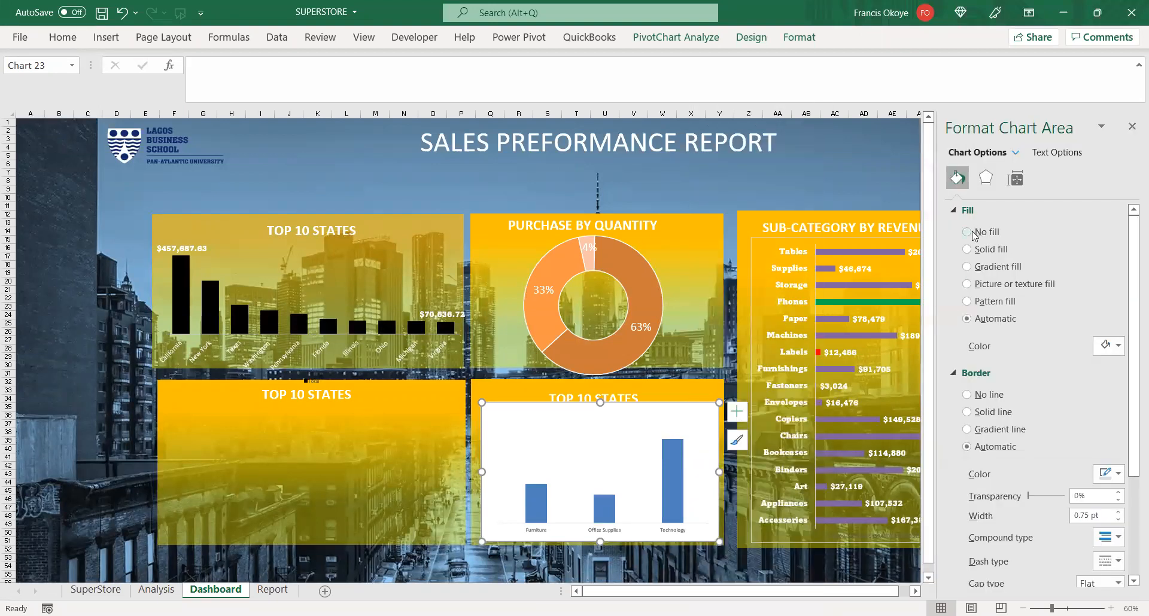
pyautogui.click(967, 233)
pyautogui.click(670, 487)
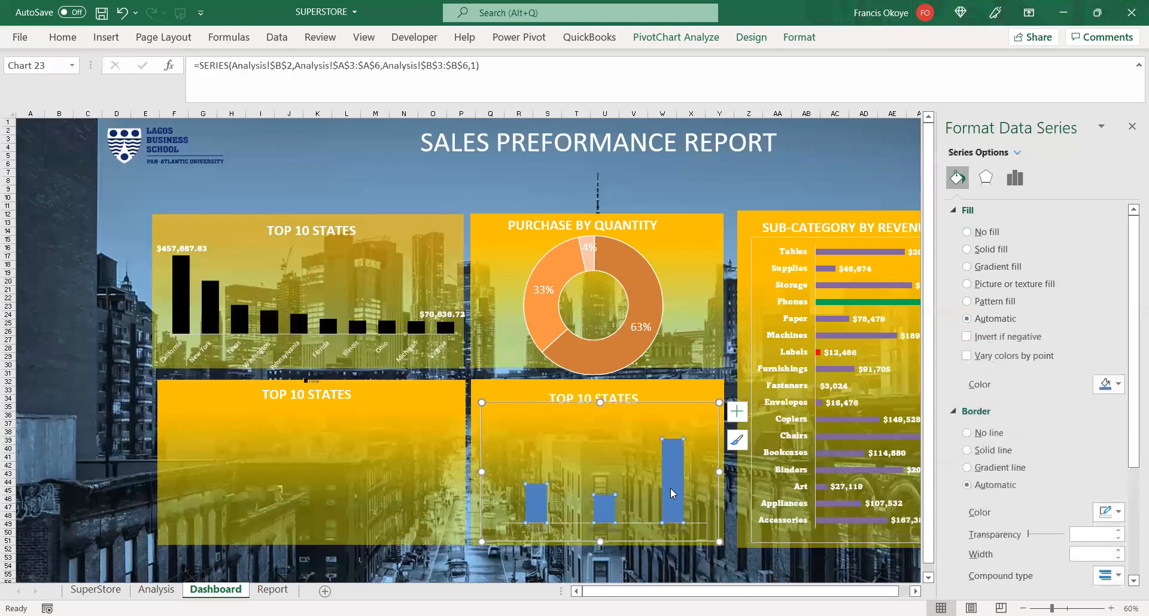
# - Try orange, darker orange and pale olive green as the fill color of the category chart's columns
pyautogui.click(1105, 393)
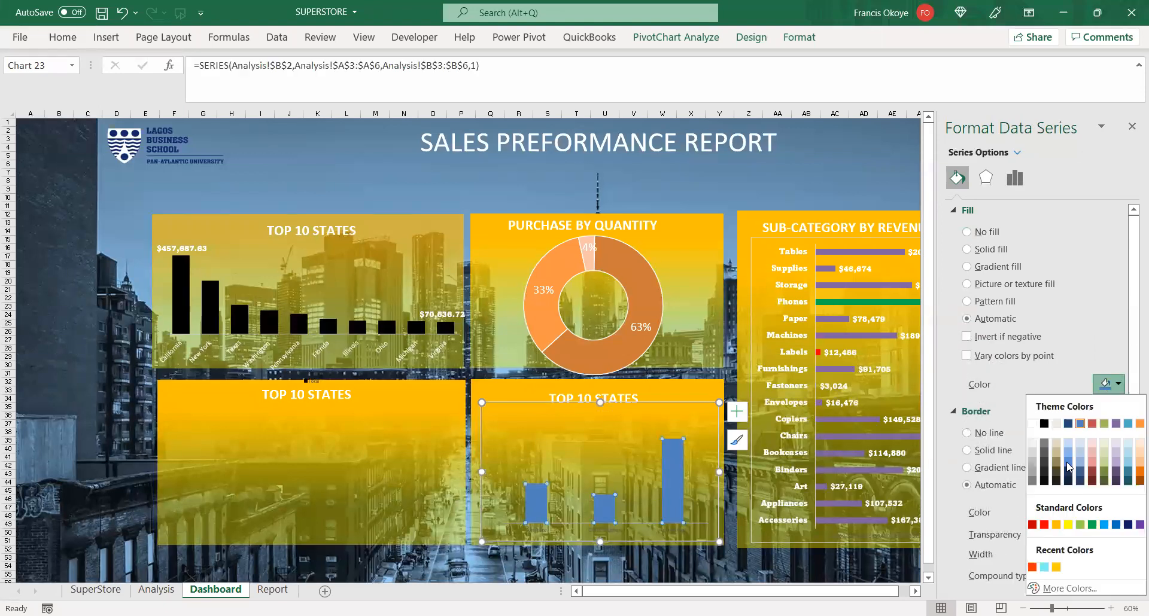
pyautogui.click(1056, 525)
pyautogui.click(666, 407)
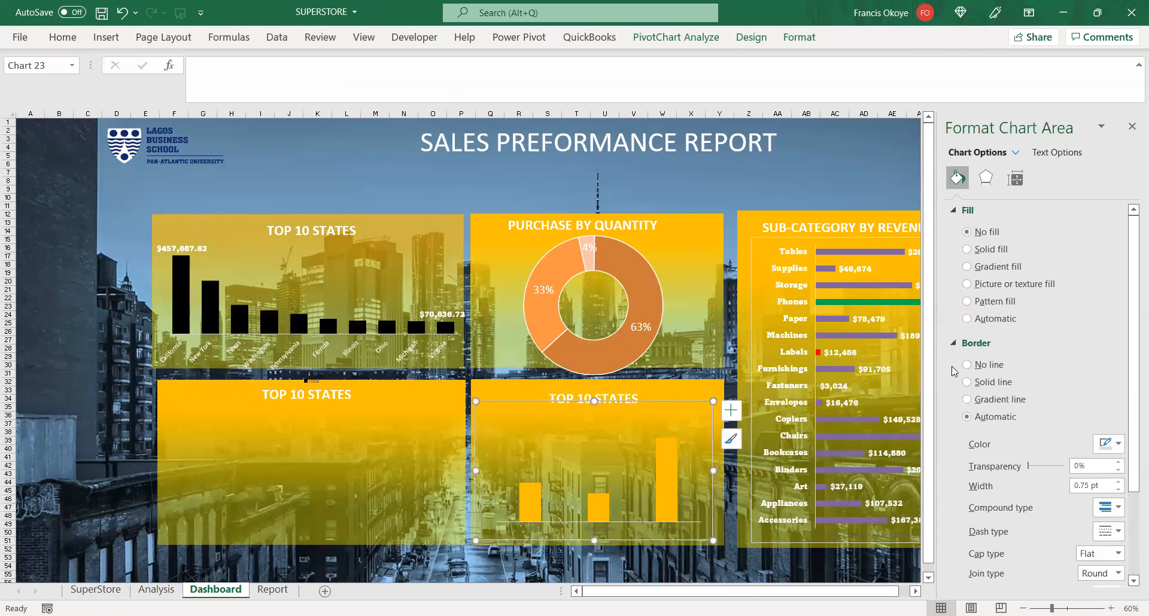
pyautogui.click(675, 453)
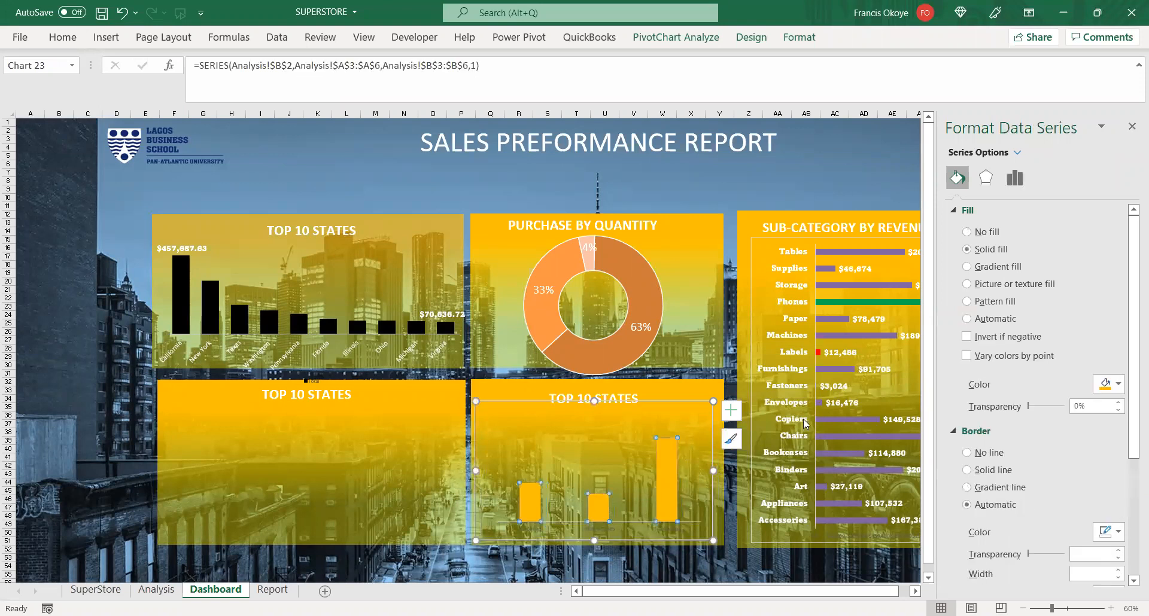
pyautogui.click(1119, 384)
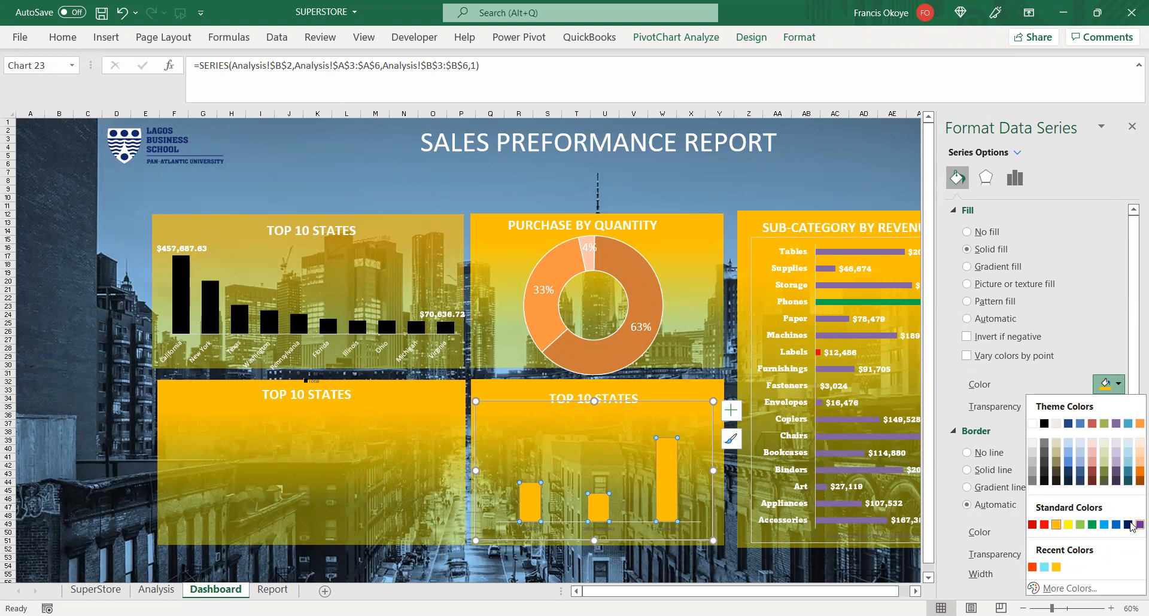
pyautogui.click(1133, 471)
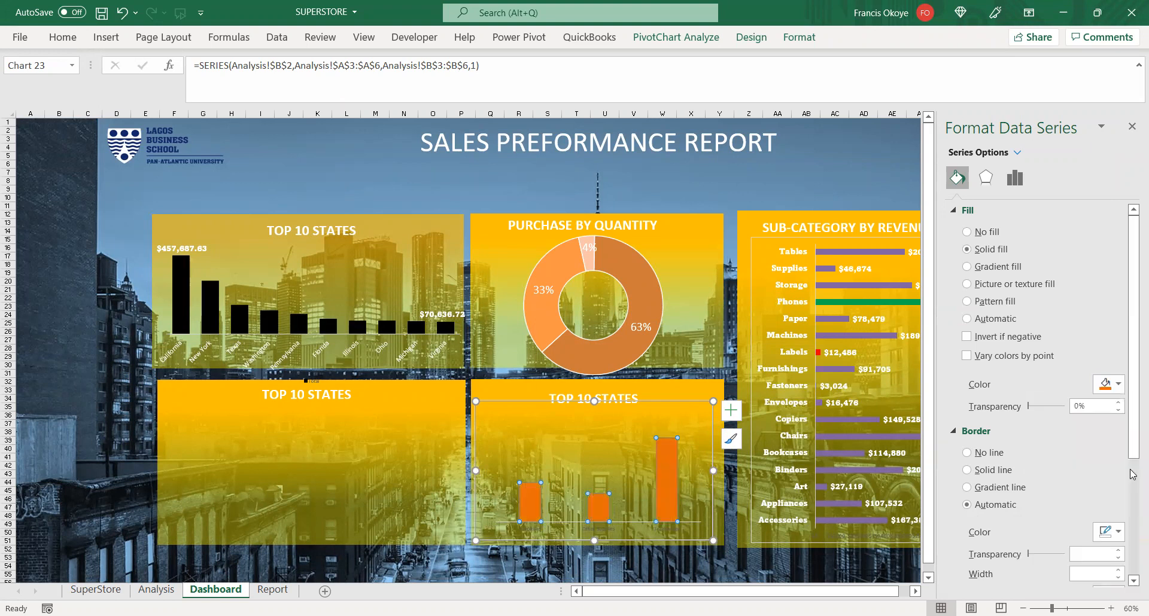
pyautogui.click(1121, 386)
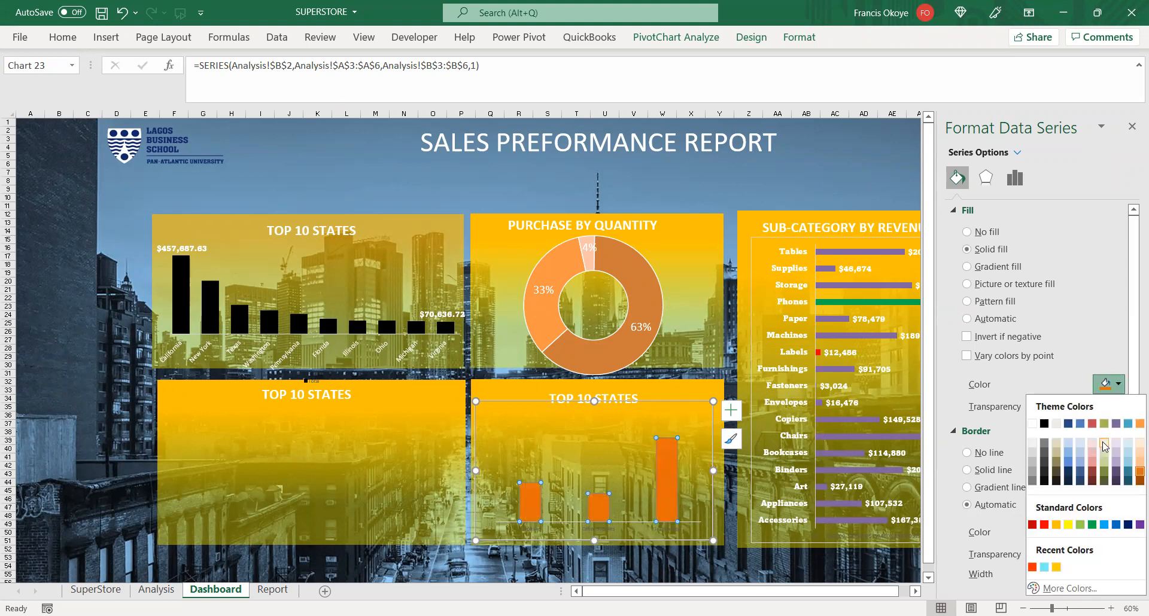
pyautogui.click(1104, 444)
# - Fill the category chart's columns with solid black
pyautogui.click(1118, 386)
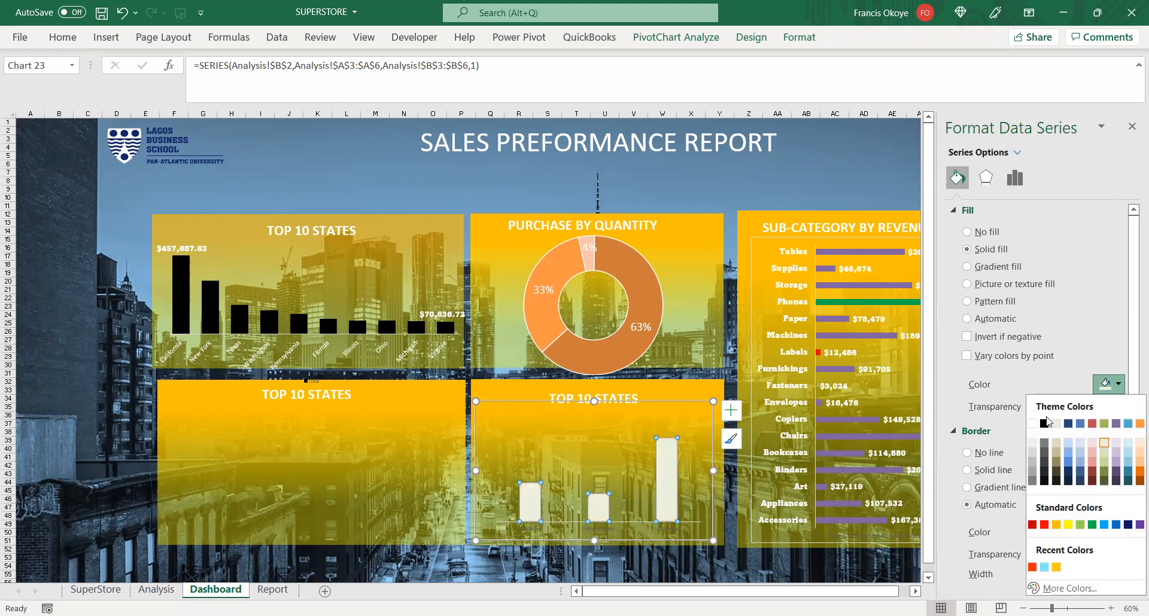
pyautogui.click(1047, 425)
pyautogui.click(710, 405)
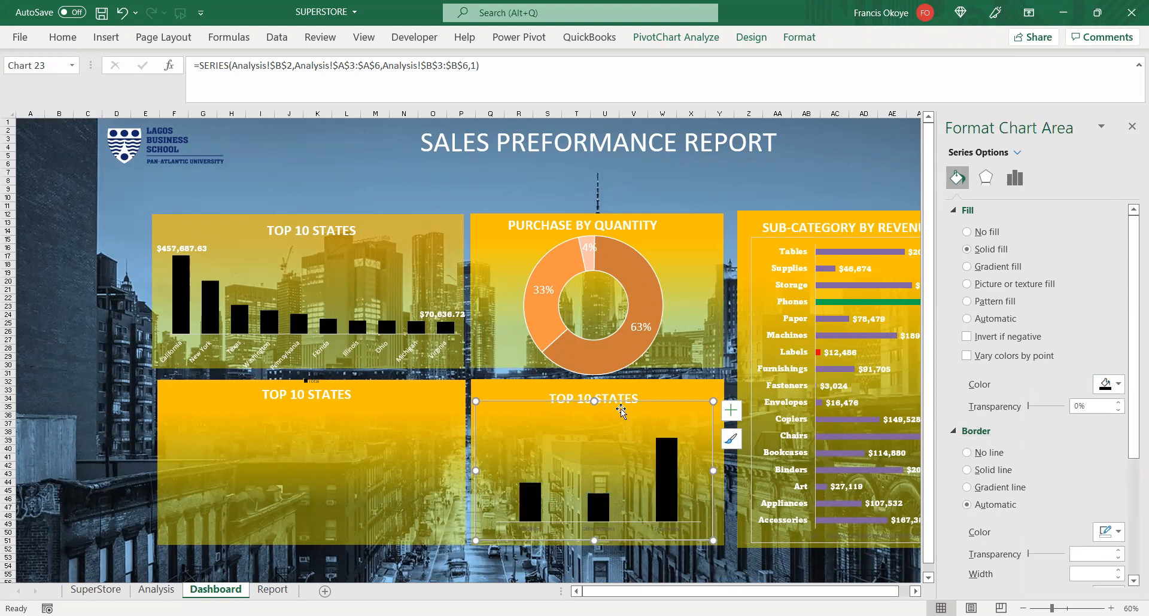
# - Add data labels to the category column chart and format them as white, bold, 16 pt Amasis MT Pro Black
pyautogui.click(731, 409)
pyautogui.click(764, 473)
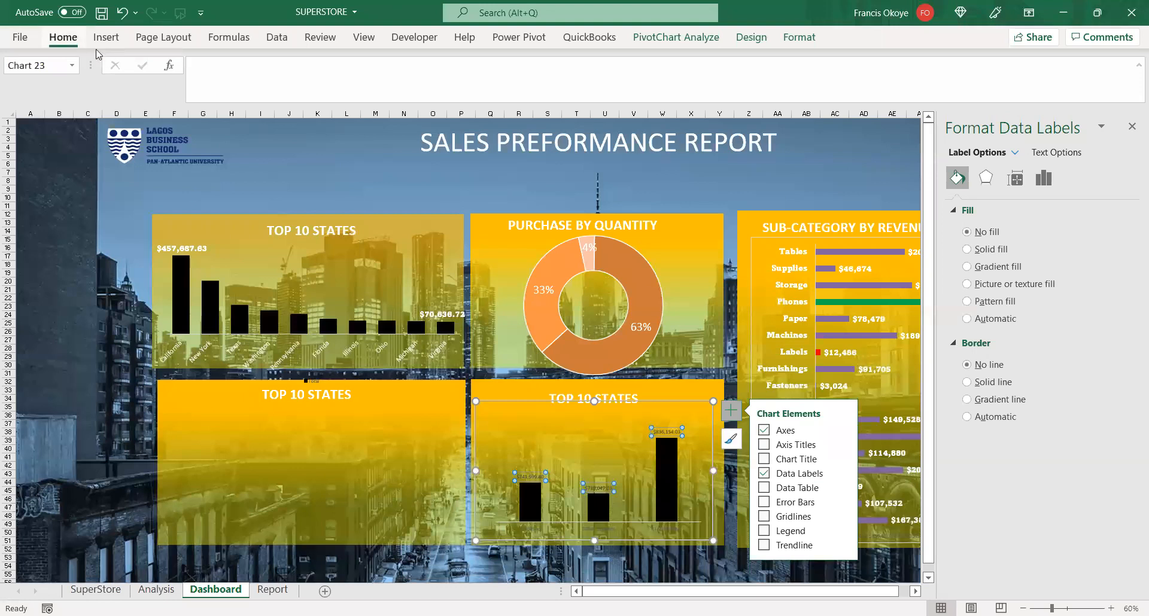
pyautogui.click(197, 66)
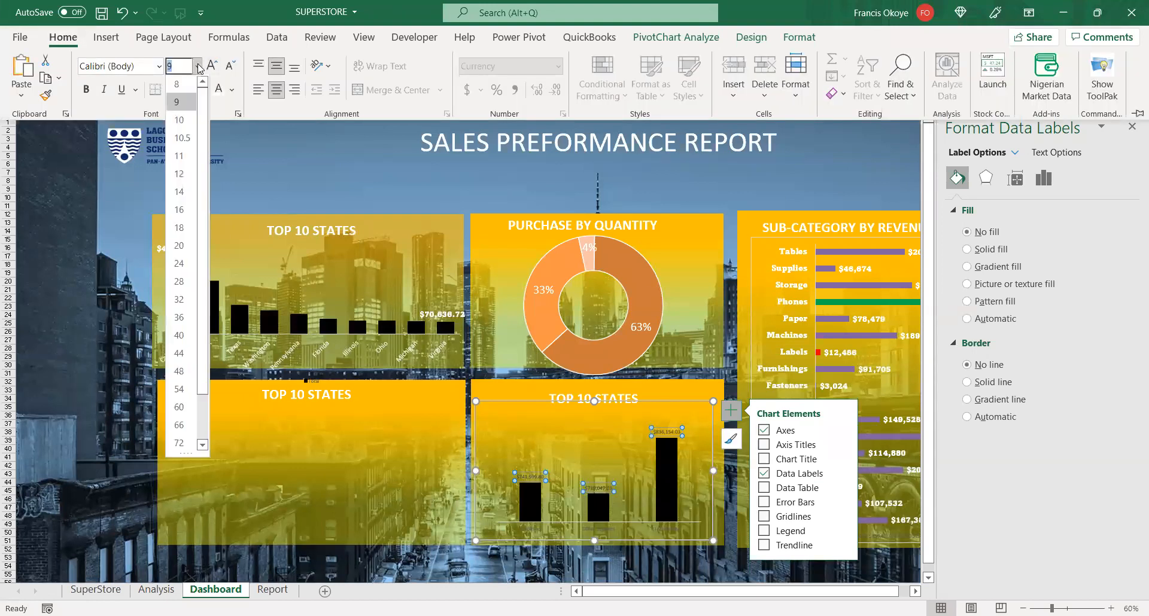
pyautogui.click(180, 212)
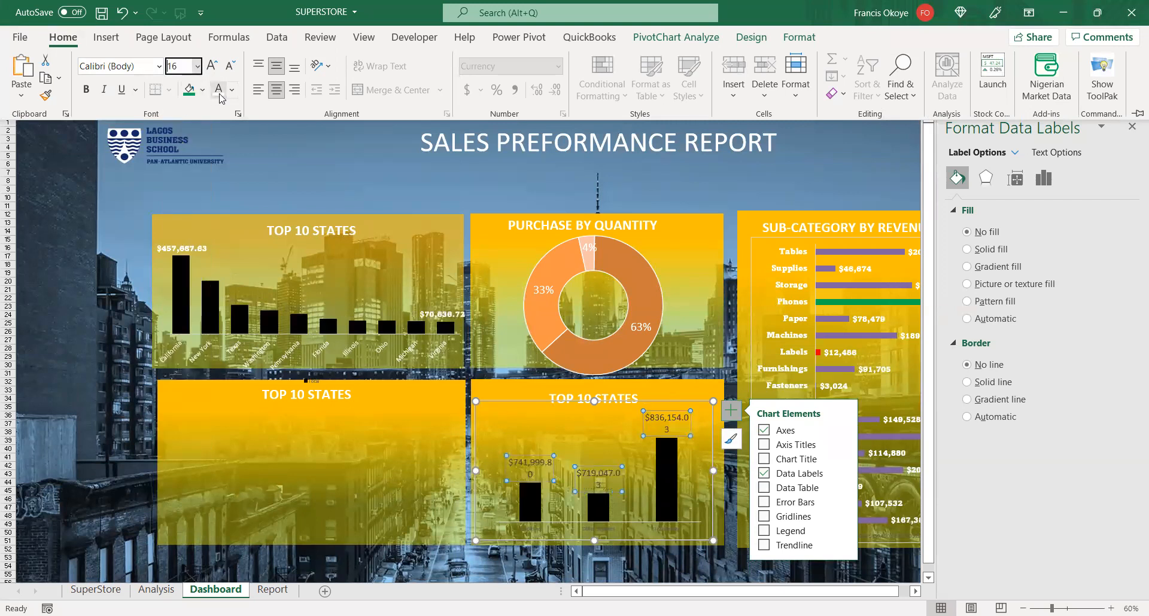
pyautogui.click(86, 89)
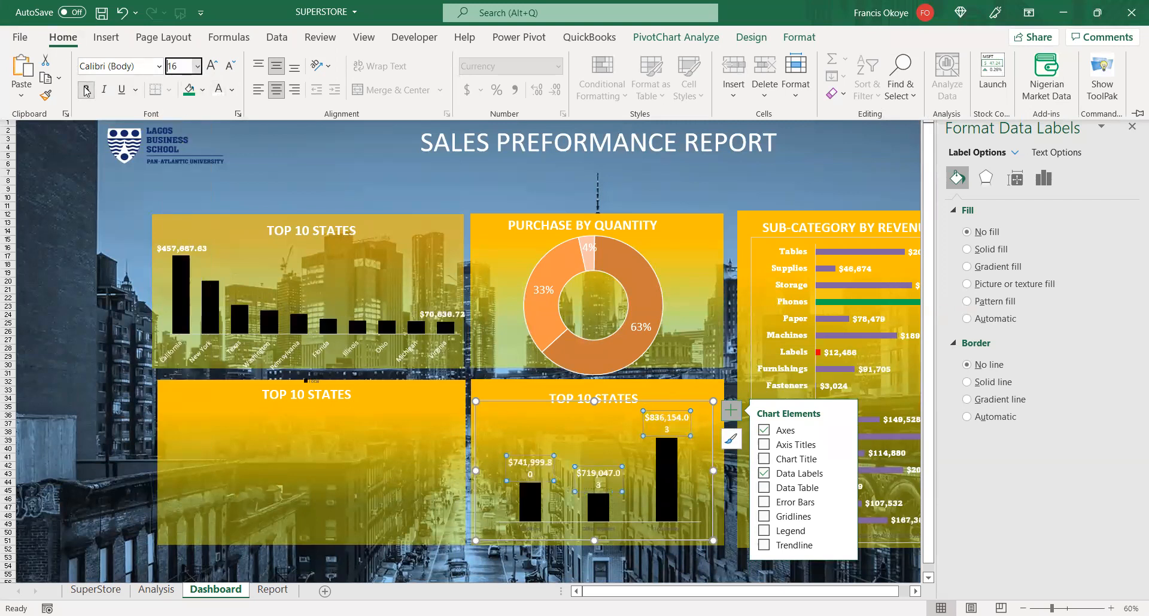
pyautogui.click(159, 66)
pyautogui.click(148, 170)
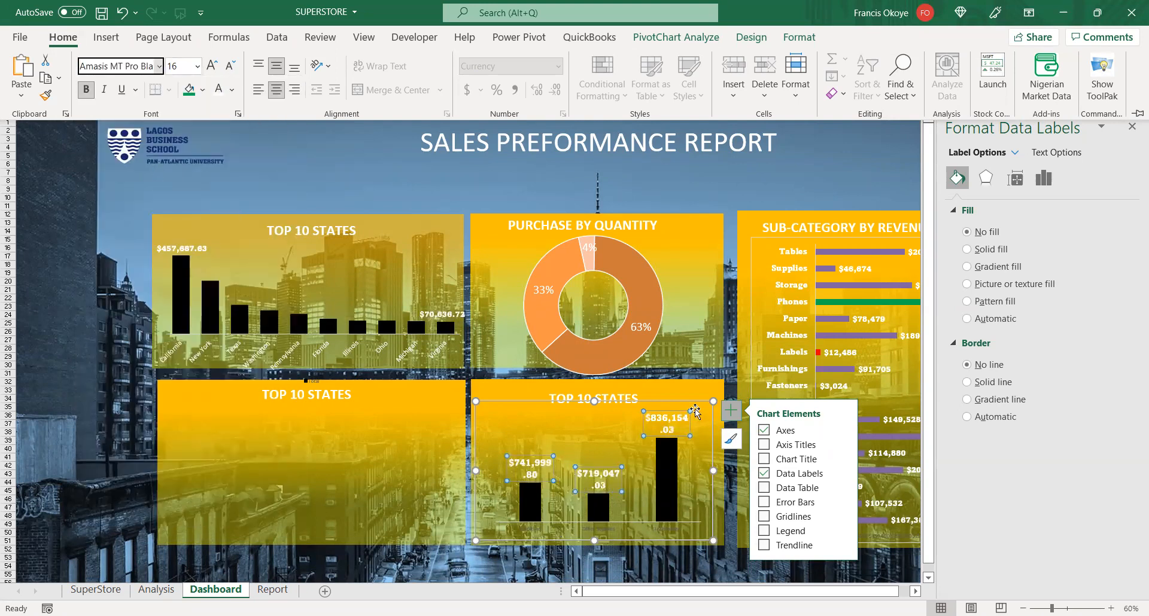
# - On the Analysis sheet, remove the decimals from the three category Total Sales amounts in B3:B5
pyautogui.click(149, 591)
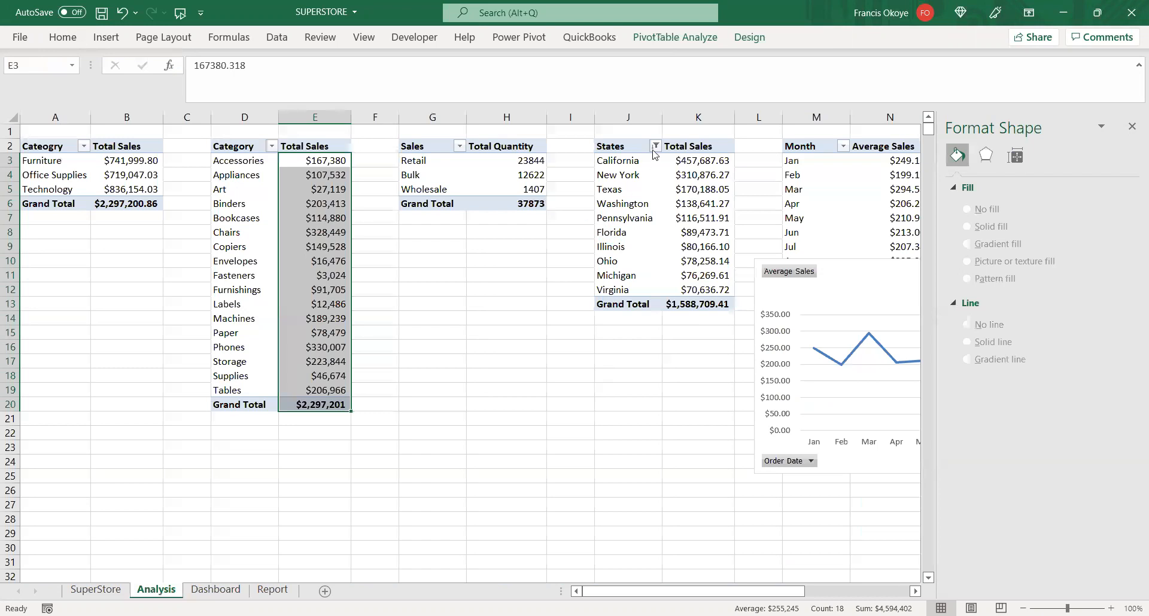
pyautogui.click(675, 160)
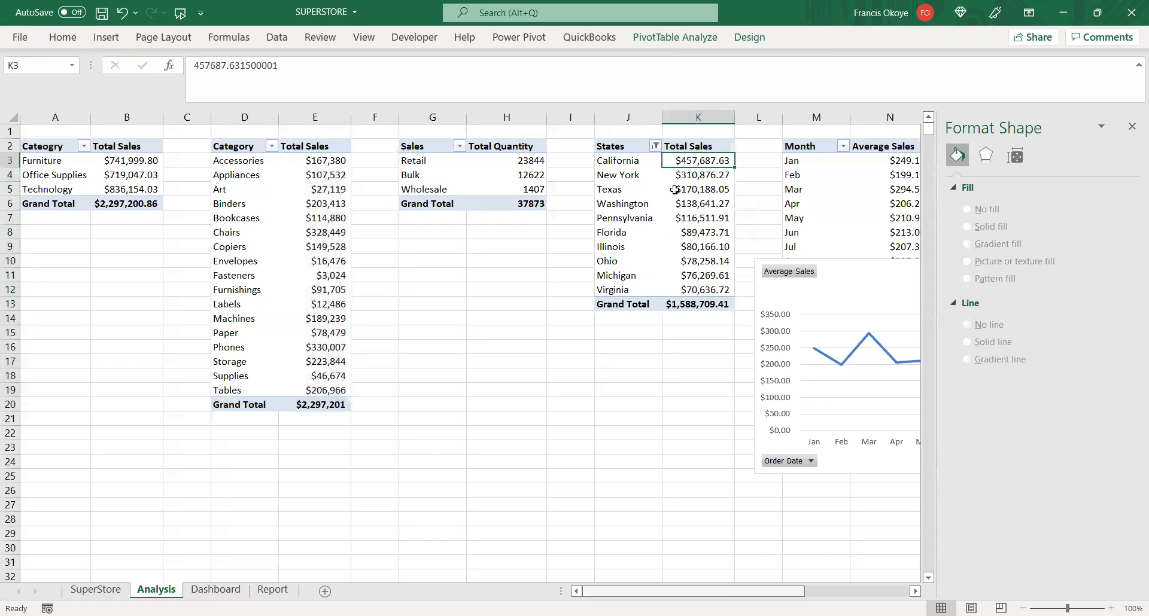
pyautogui.hscroll(2, 675, 189)
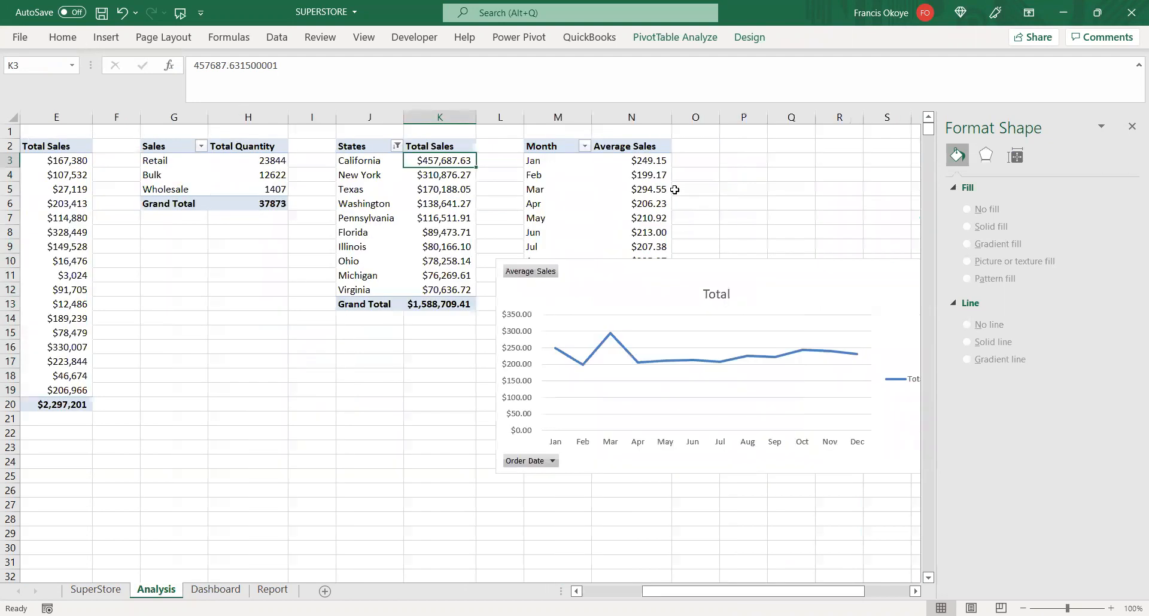
pyautogui.hscroll(-2, 675, 189)
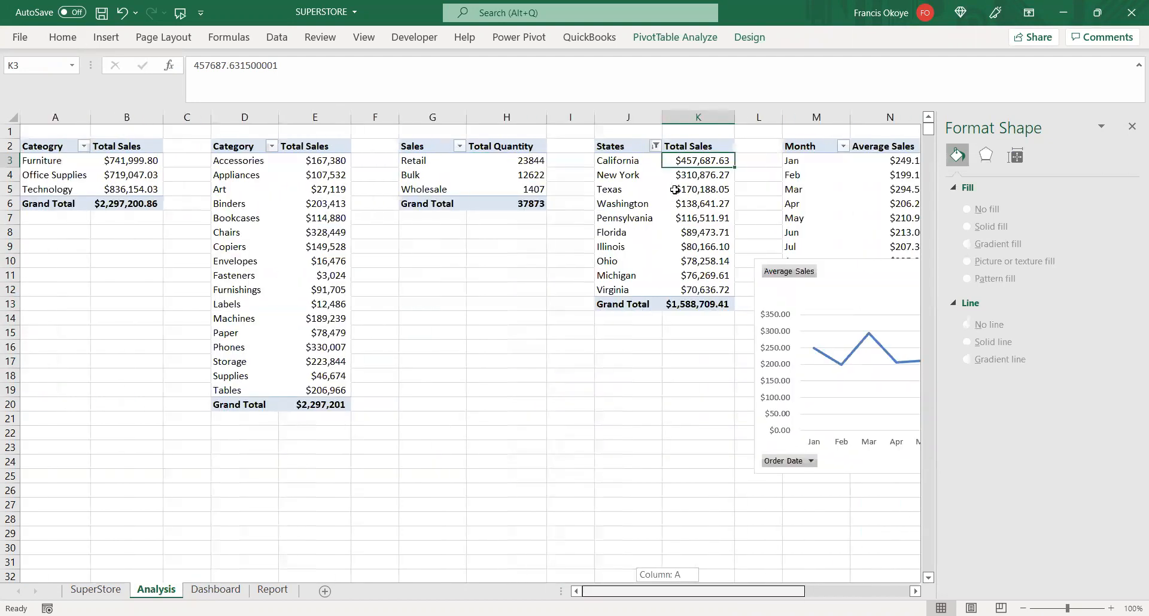
pyautogui.click(148, 167)
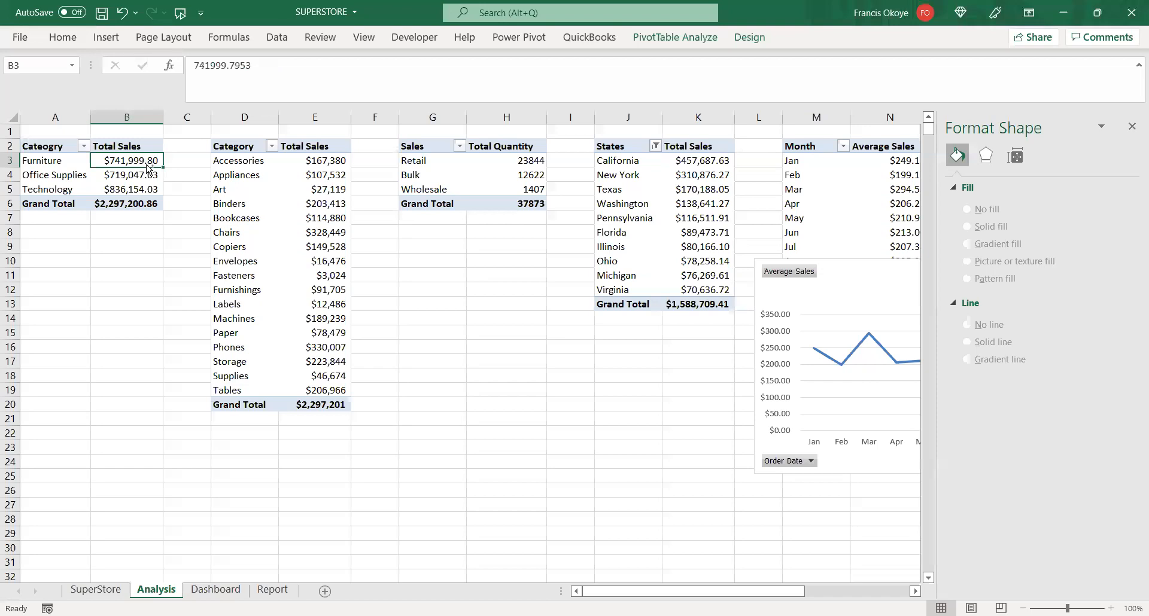
pyautogui.hotkey('shift', 'Down')
pyautogui.hotkey('shift', 'Down')
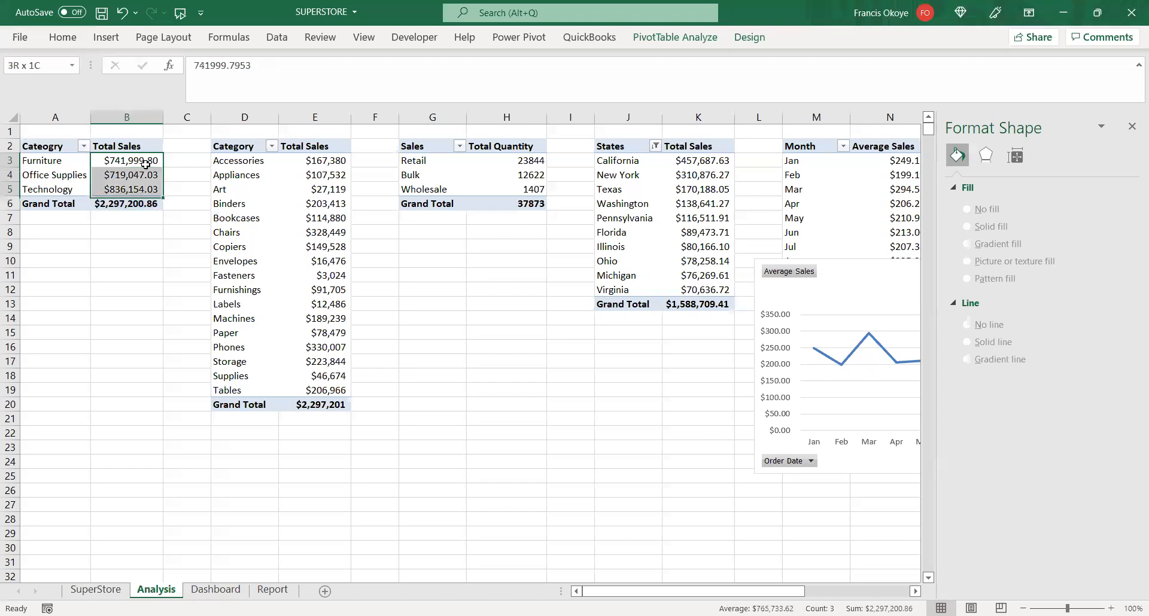
pyautogui.click(71, 40)
pyautogui.click(556, 90)
pyautogui.click(555, 90)
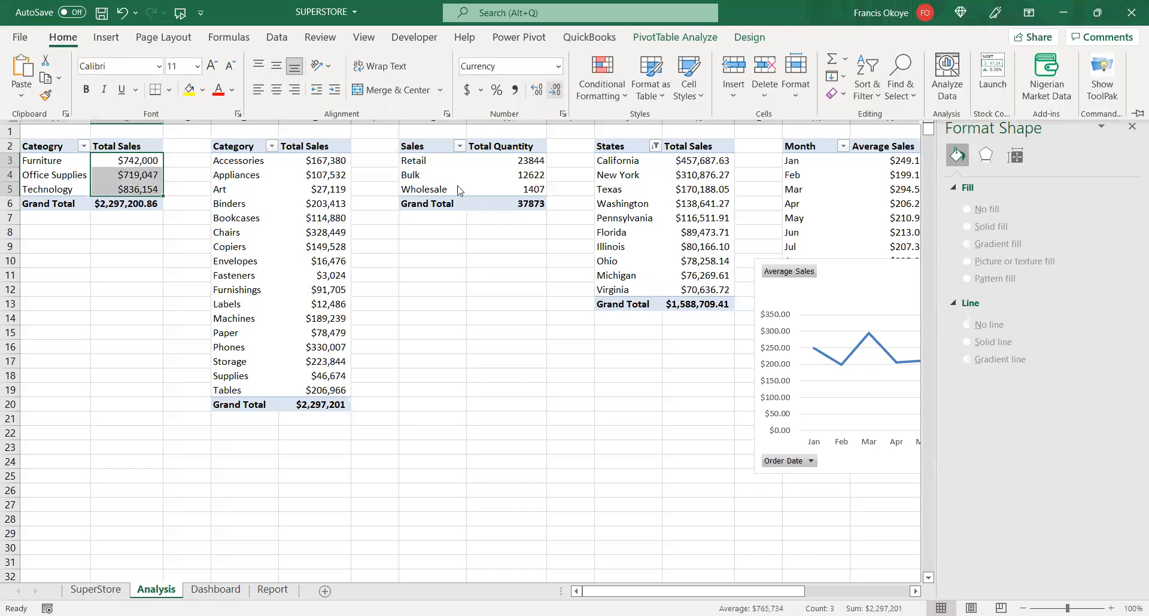
pyautogui.click(359, 360)
# - On the Dashboard sheet, lower the category chart's top edge to clear its panel title and retitle the panel CATEGORY BY SALES
pyautogui.click(720, 559)
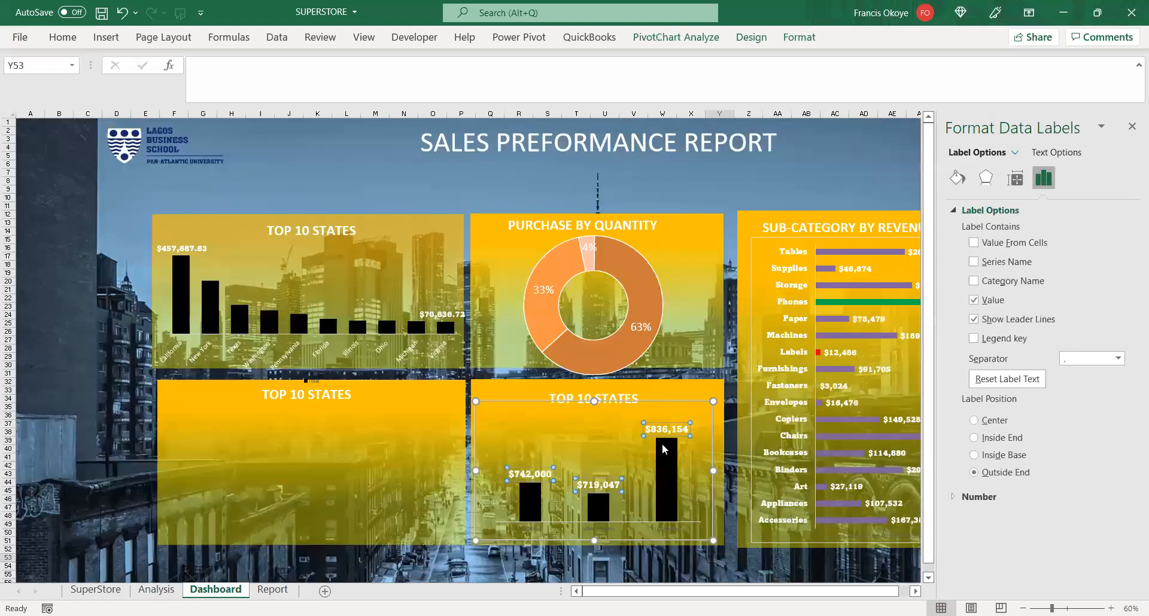
pyautogui.moveTo(588, 403); pyautogui.dragTo(590, 418)
pyautogui.tripleClick(589, 400)
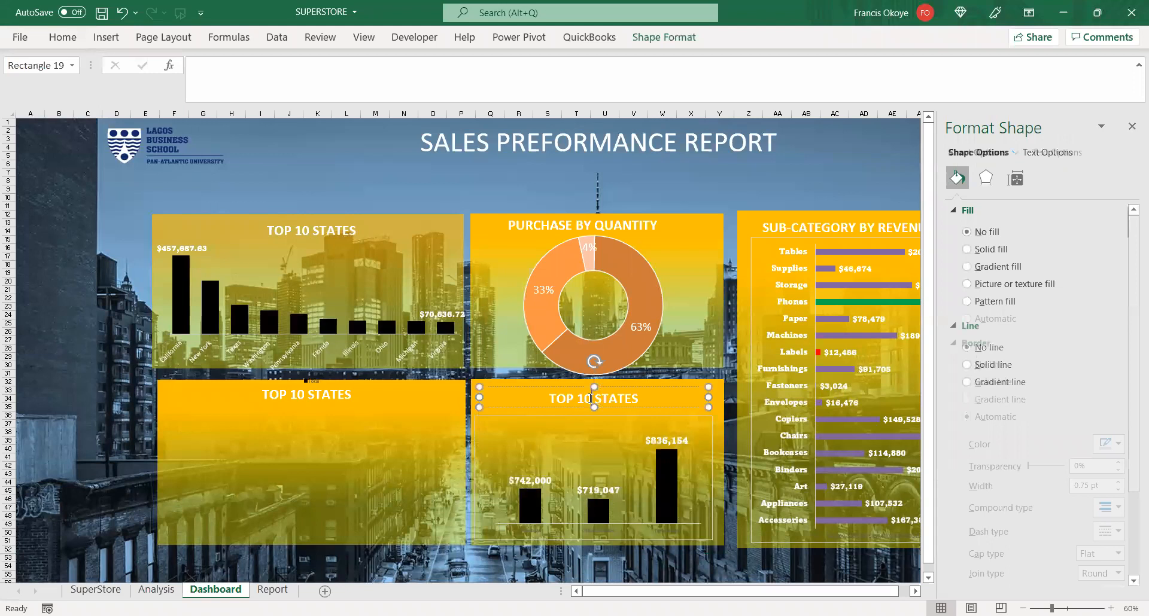
pyautogui.write('CAT')
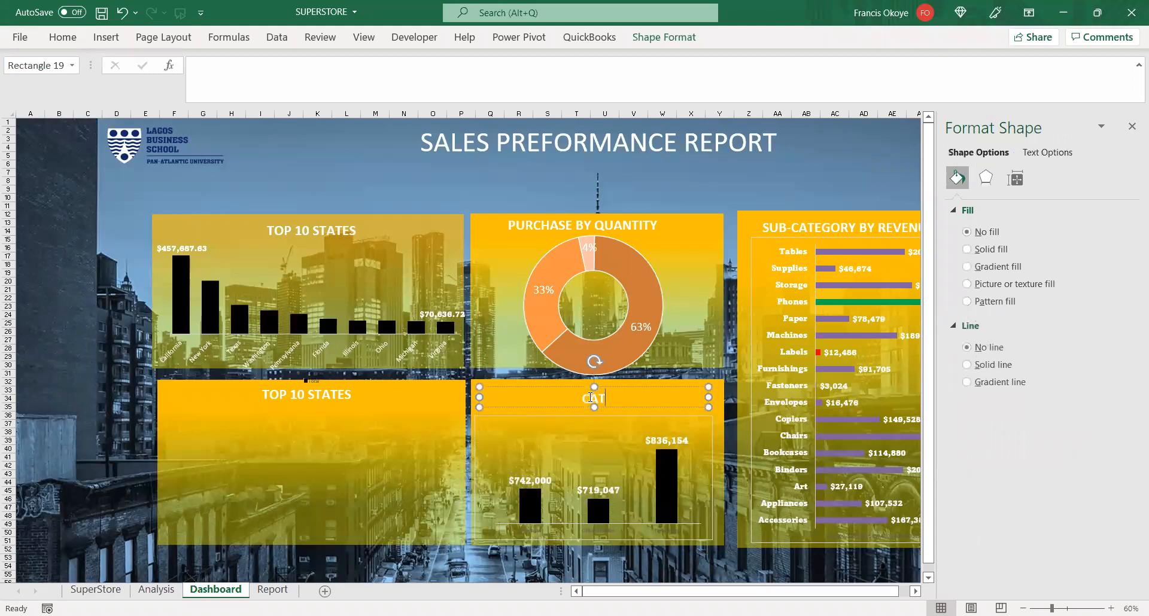
pyautogui.write('EGORY BY SALES')
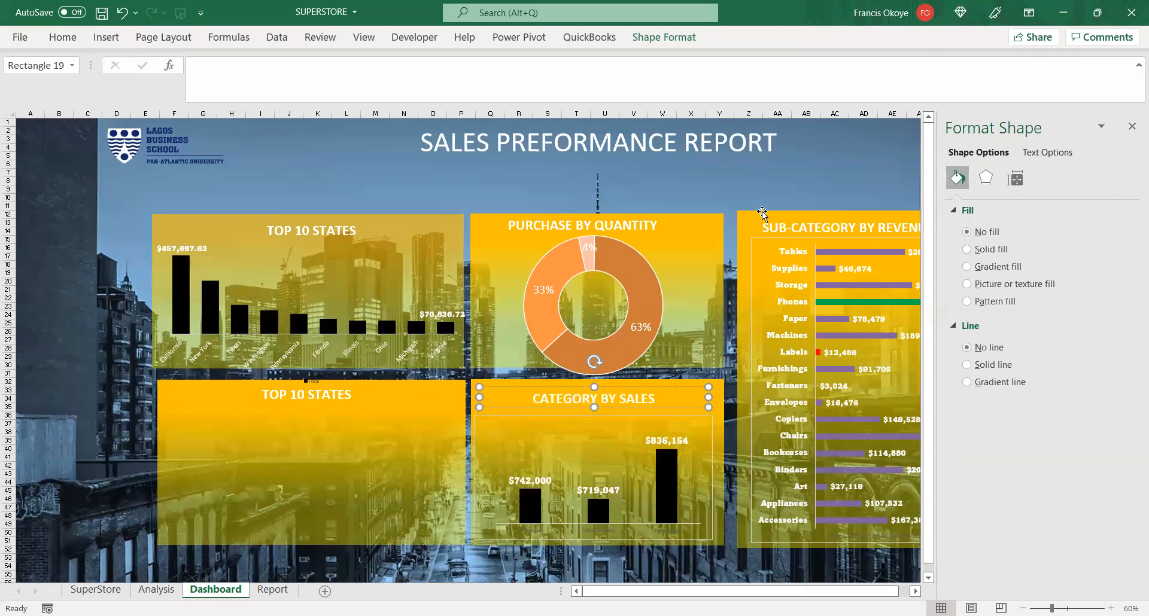
pyautogui.click(768, 181)
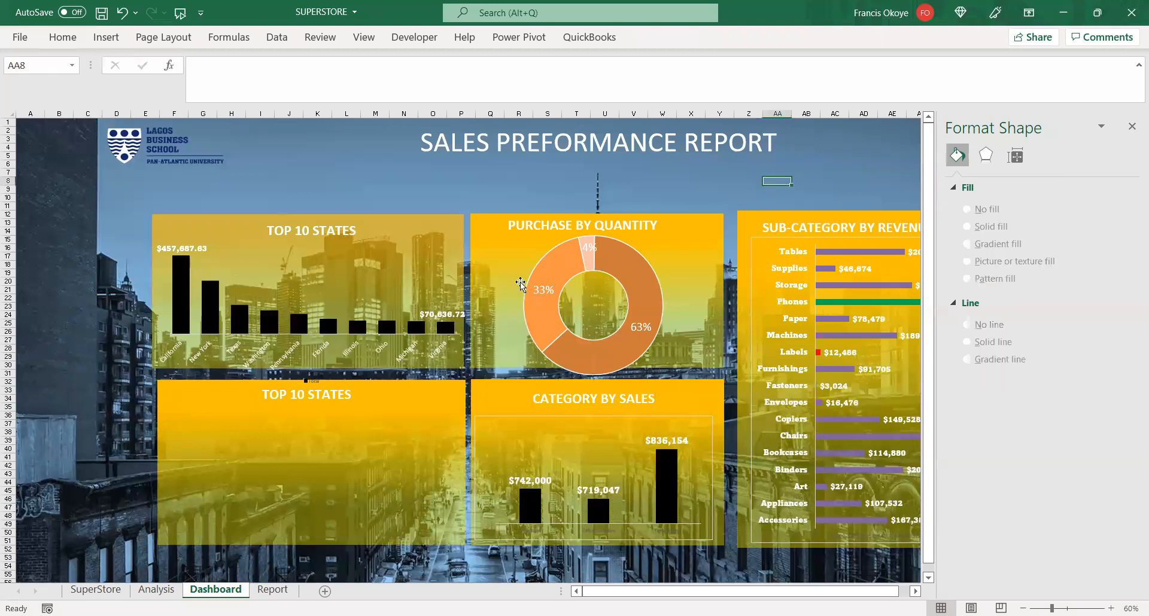
# - Cut the monthly average sales line chart from the Analysis sheet and paste it onto the Dashboard's empty panel
pyautogui.click(319, 424)
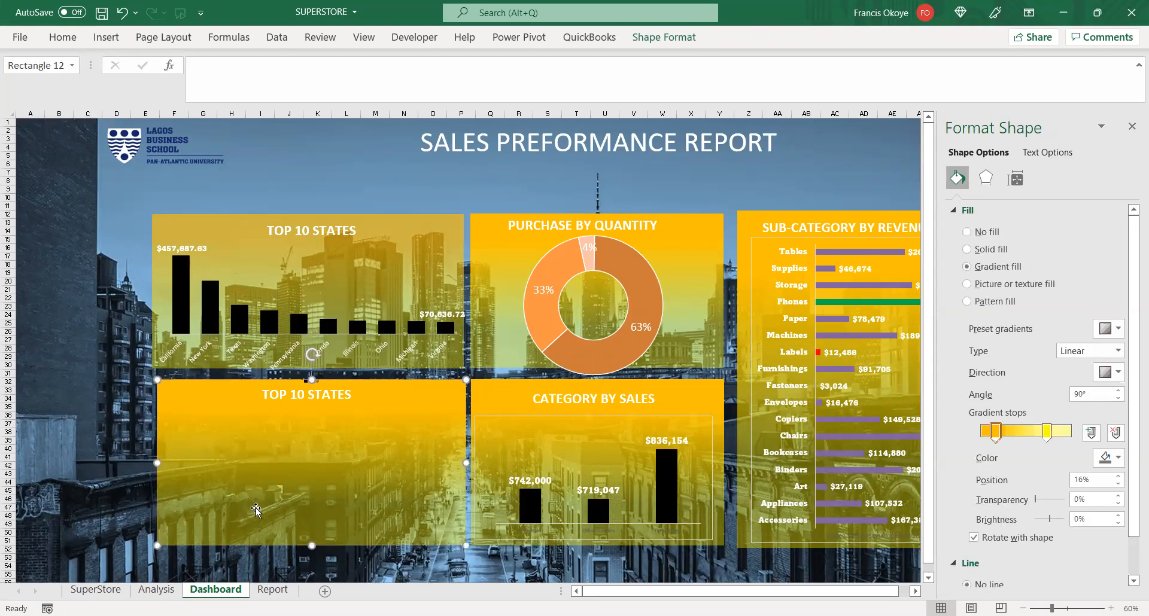
pyautogui.click(156, 590)
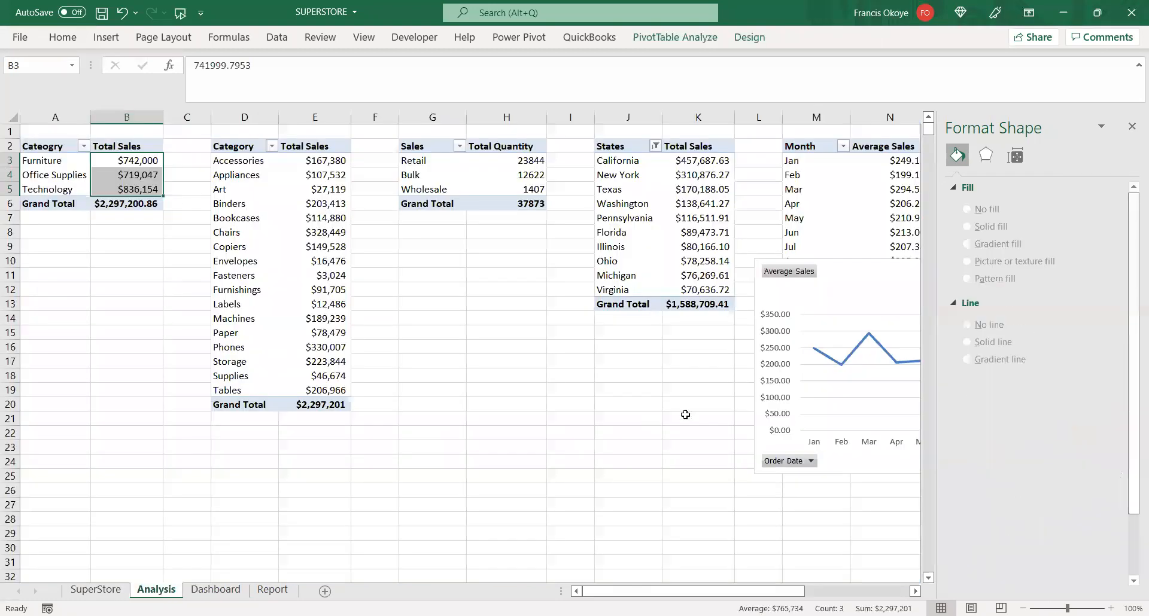
pyautogui.moveTo(842, 266); pyautogui.dragTo(398, 292)
pyautogui.hotkey('ctrl', 'x')
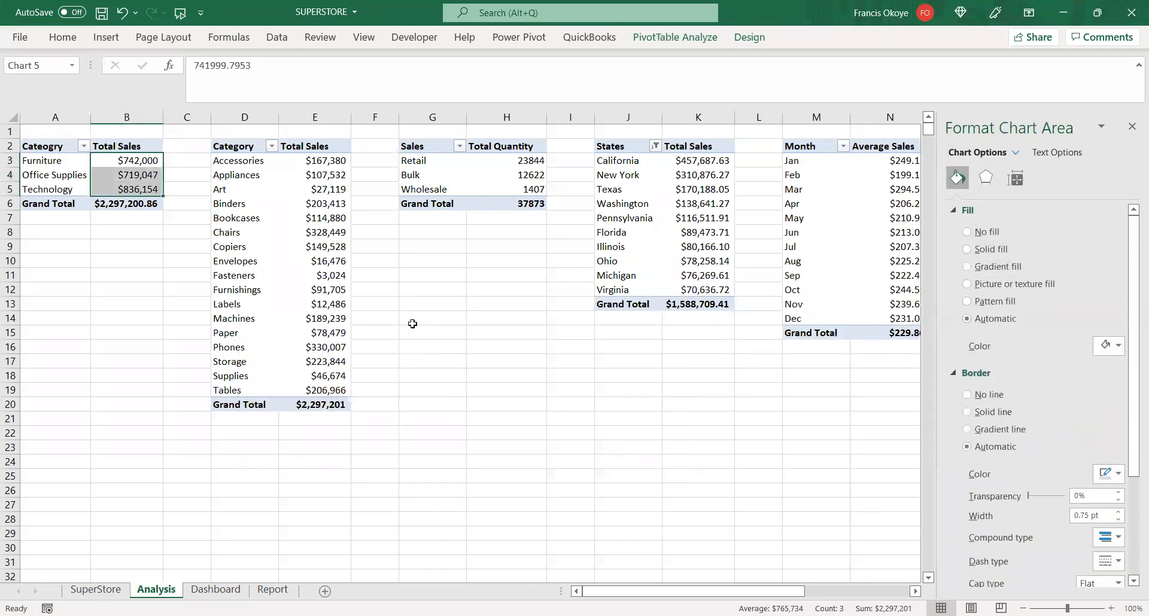
pyautogui.click(215, 590)
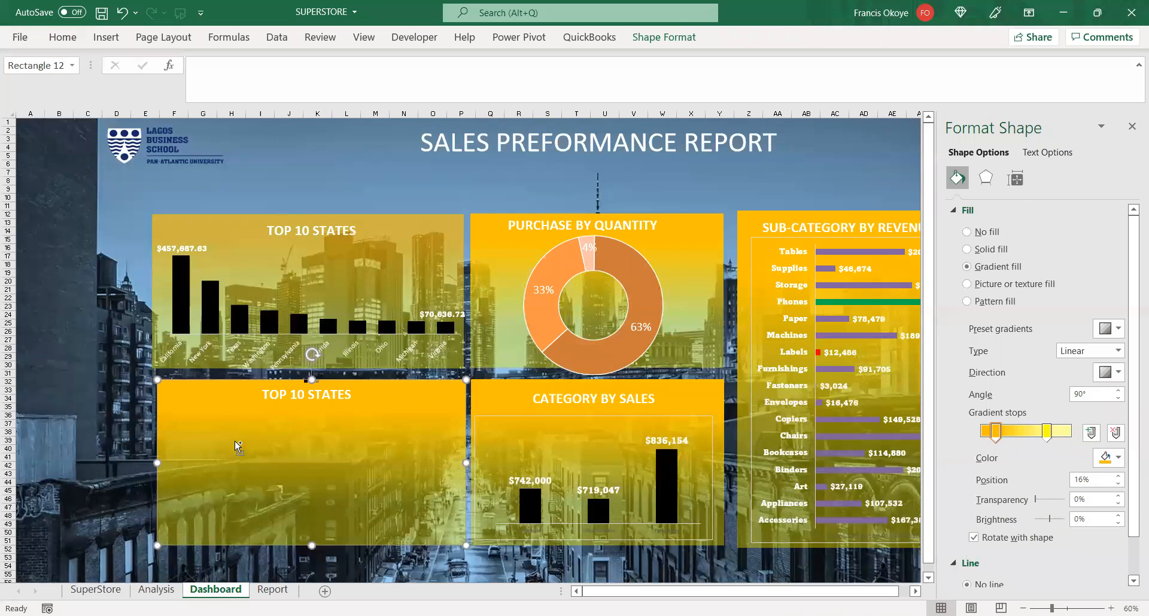
pyautogui.hotkey('ctrl', 'v')
# - Place the line chart below the empty panel's title and stretch it to fill the panel's width and height
pyautogui.moveTo(339, 376); pyautogui.dragTo(343, 409)
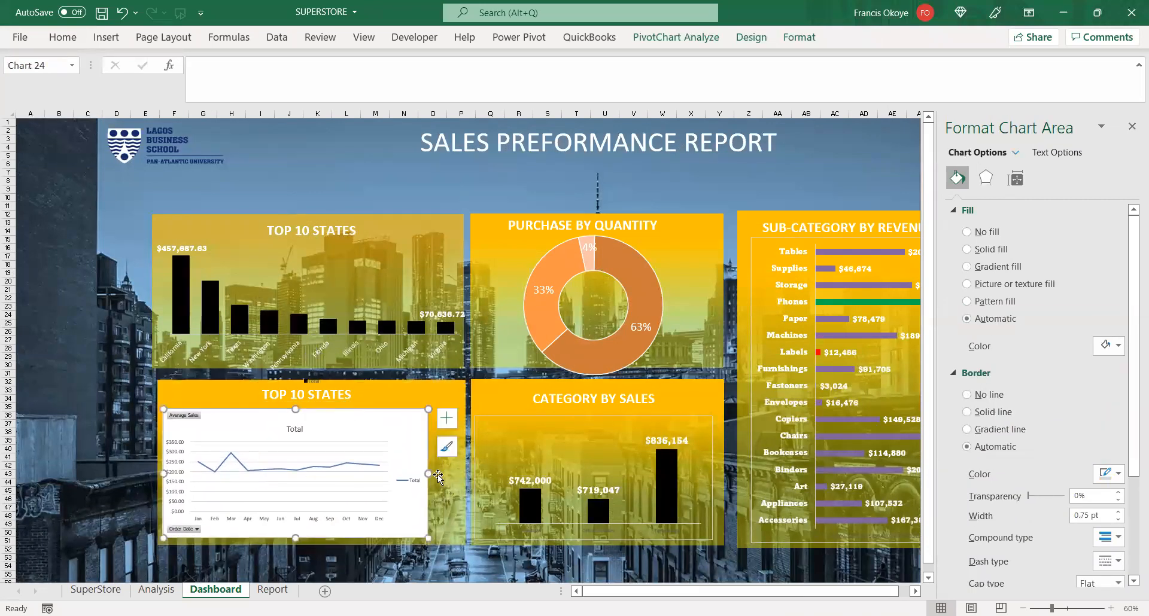
pyautogui.moveTo(439, 474); pyautogui.dragTo(463, 474)
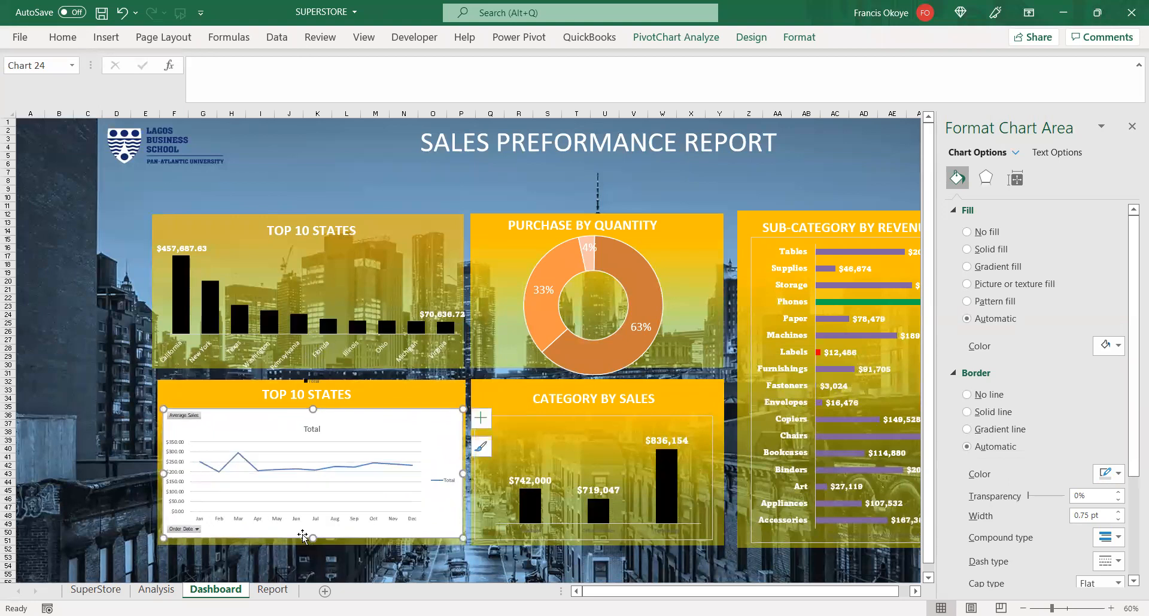
pyautogui.moveTo(314, 536); pyautogui.dragTo(315, 543)
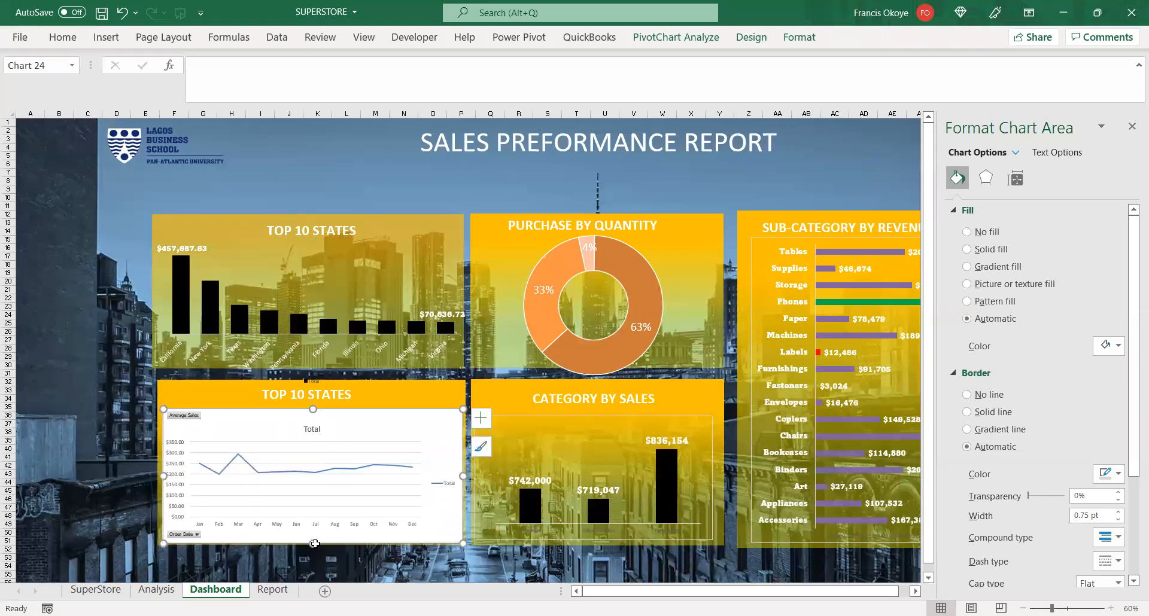
# - Try removing the Average Sales field from the monthly line chart, and undo the removal
pyautogui.rightClick(183, 422)
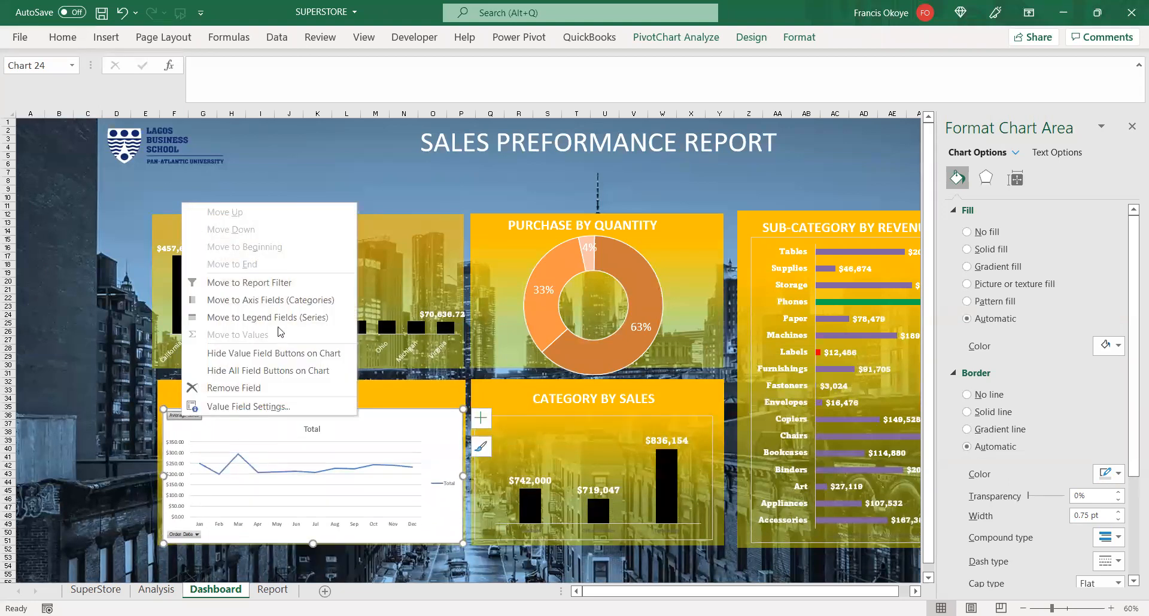
pyautogui.click(258, 384)
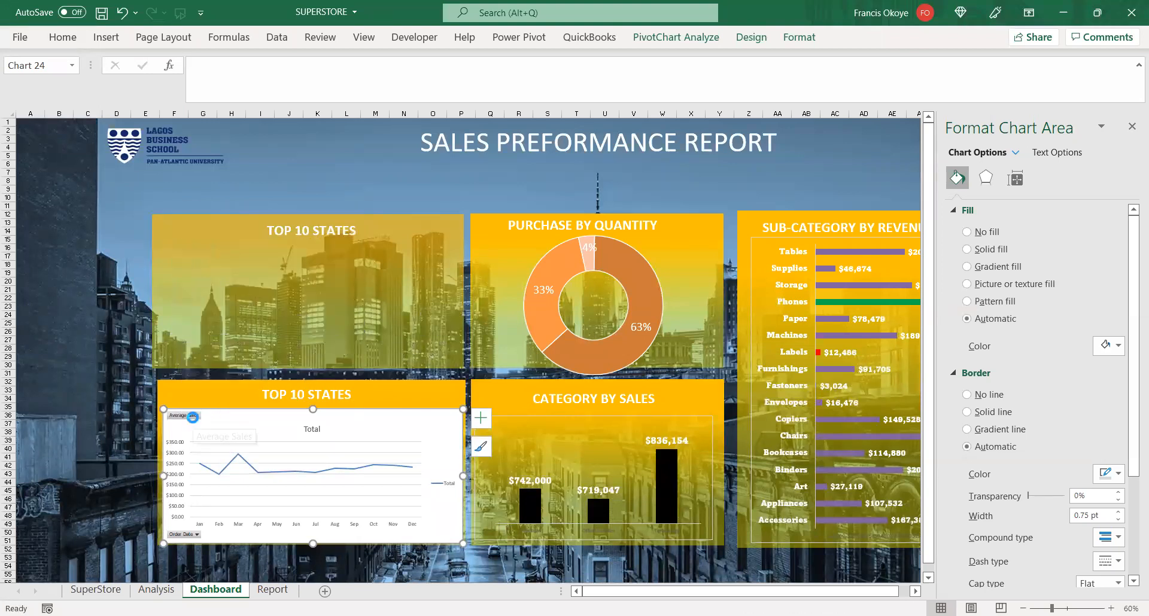
pyautogui.hotkey('ctrl', 'z')
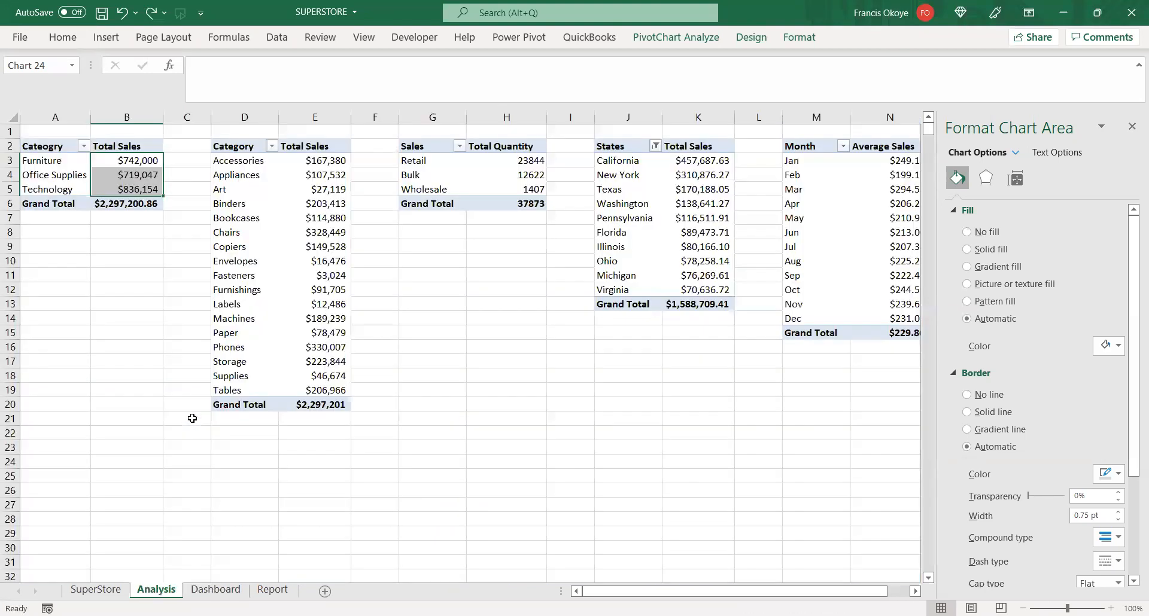
# - On the Dashboard sheet, hide all field buttons on the monthly average sales line chart
pyautogui.click(216, 591)
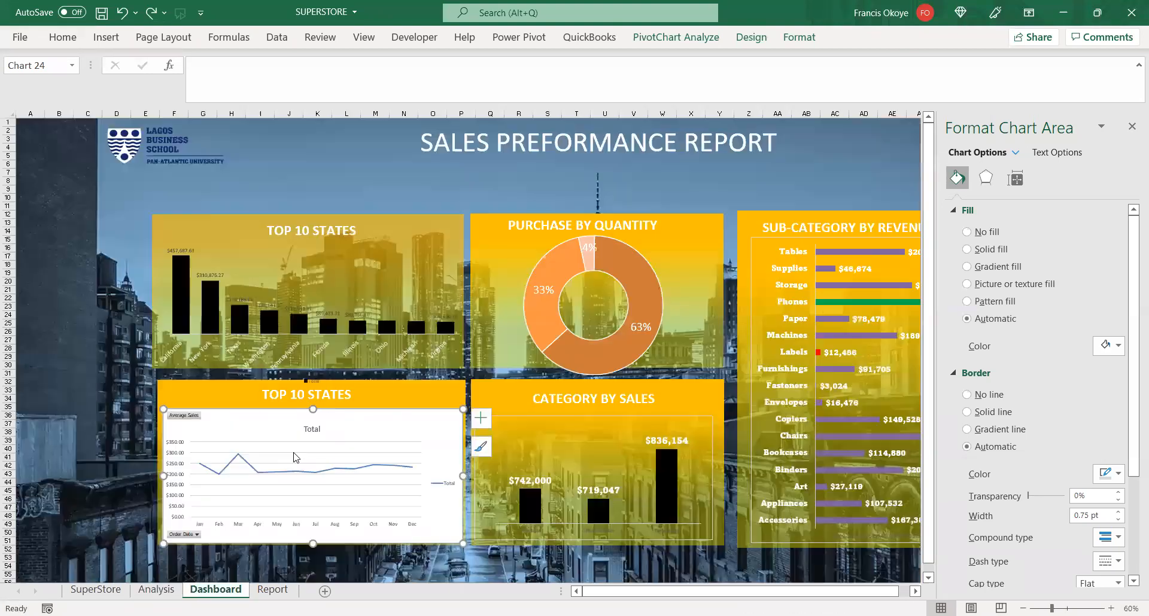
pyautogui.rightClick(198, 417)
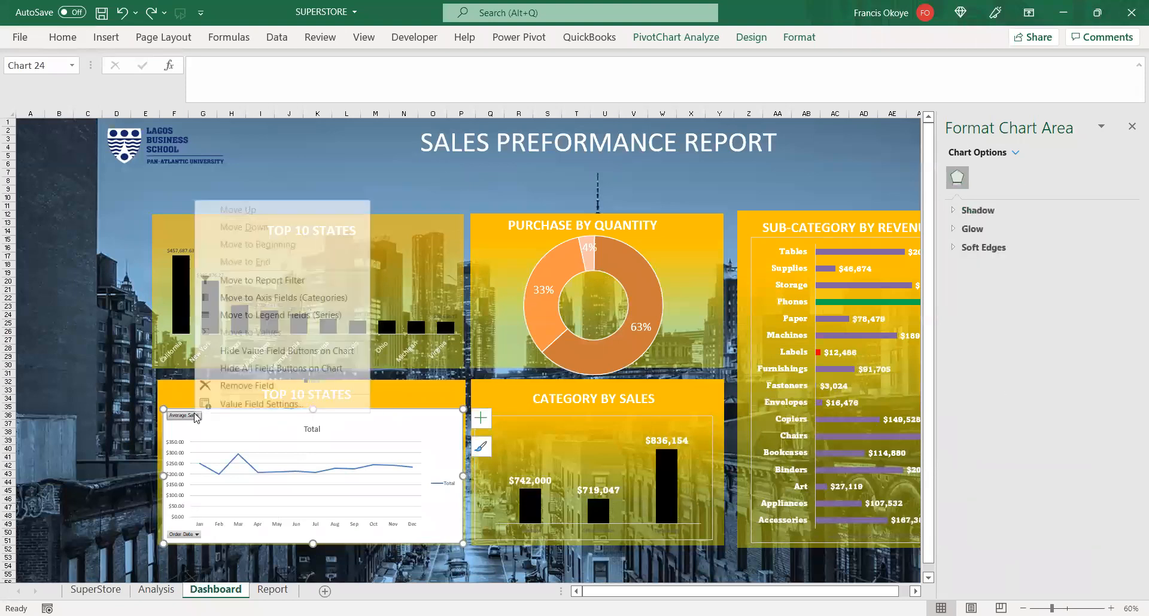
pyautogui.click(261, 370)
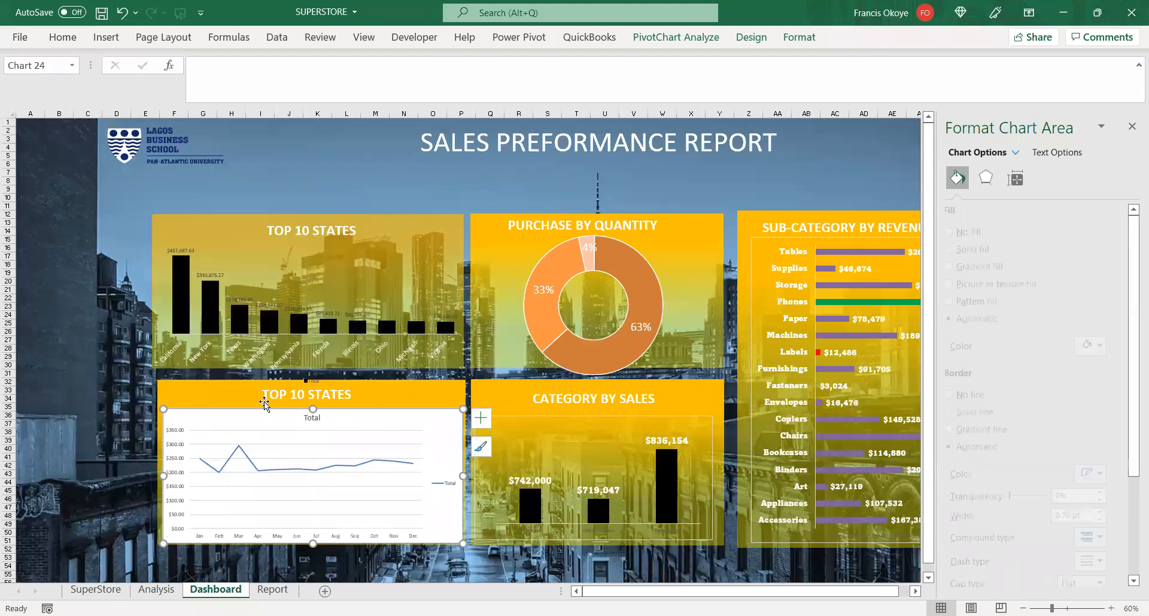
# - Delete the line chart's Total title and its horizontal gridlines, undoing an accidental deletion of the whole chart
pyautogui.click(314, 418)
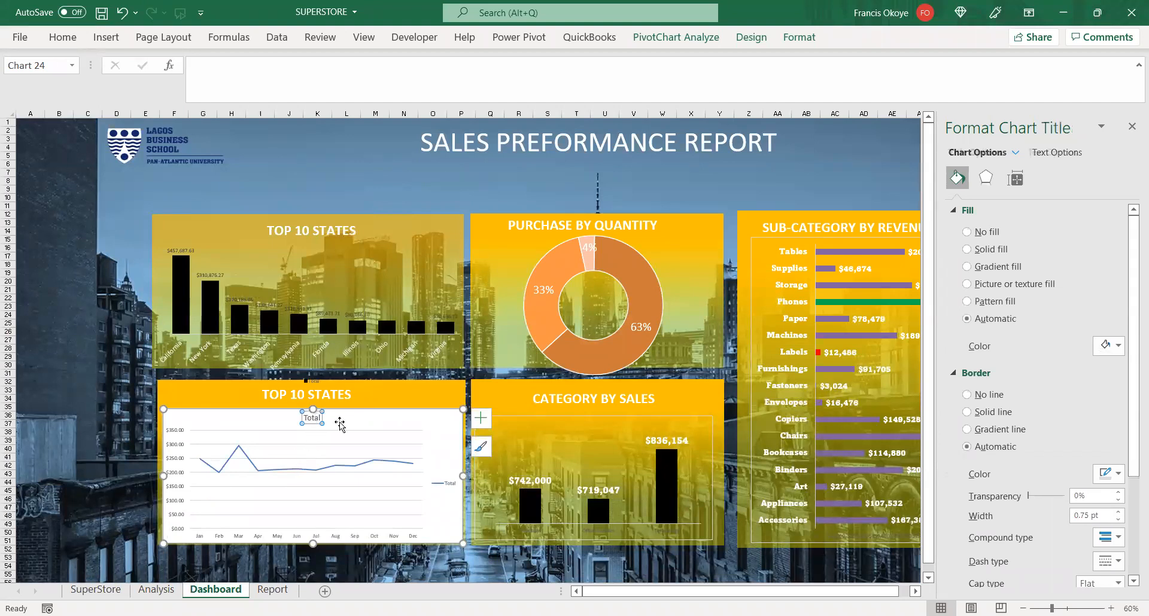
pyautogui.press('Delete')
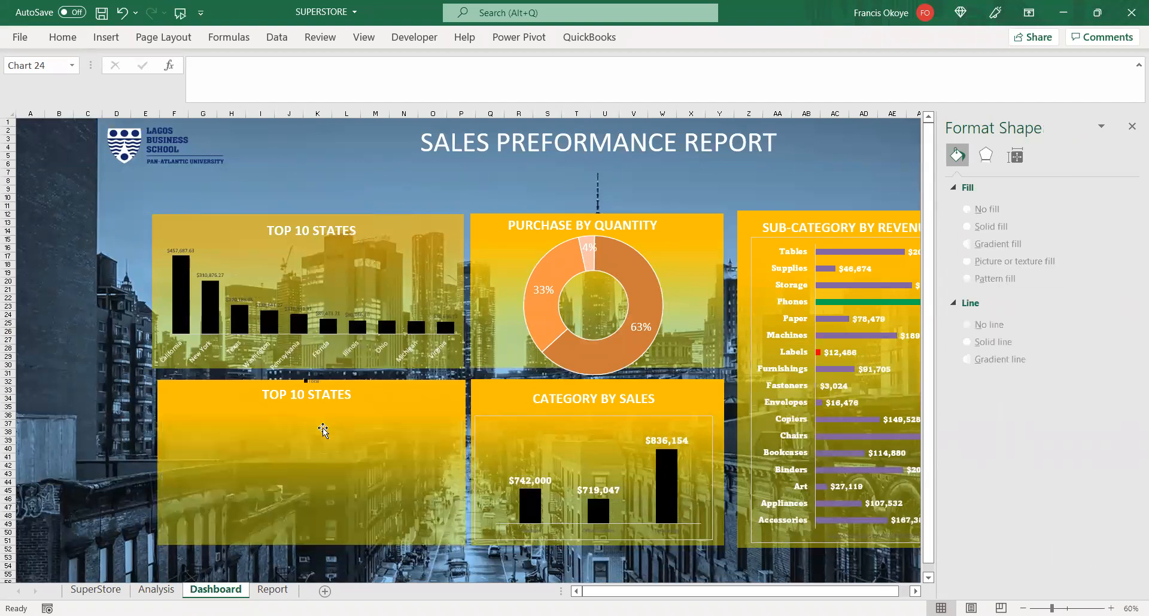
pyautogui.hotkey('ctrl', 'z')
pyautogui.click(318, 432)
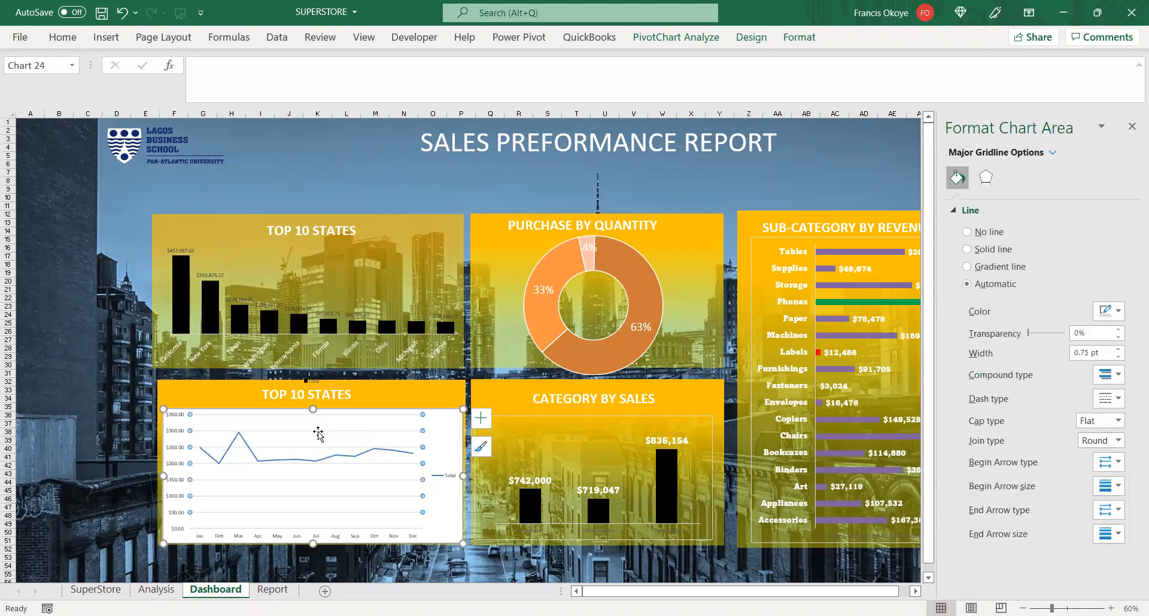
pyautogui.press('Delete')
# - Try setting the line chart's background to no fill, and undo the change
pyautogui.click(390, 421)
pyautogui.click(435, 421)
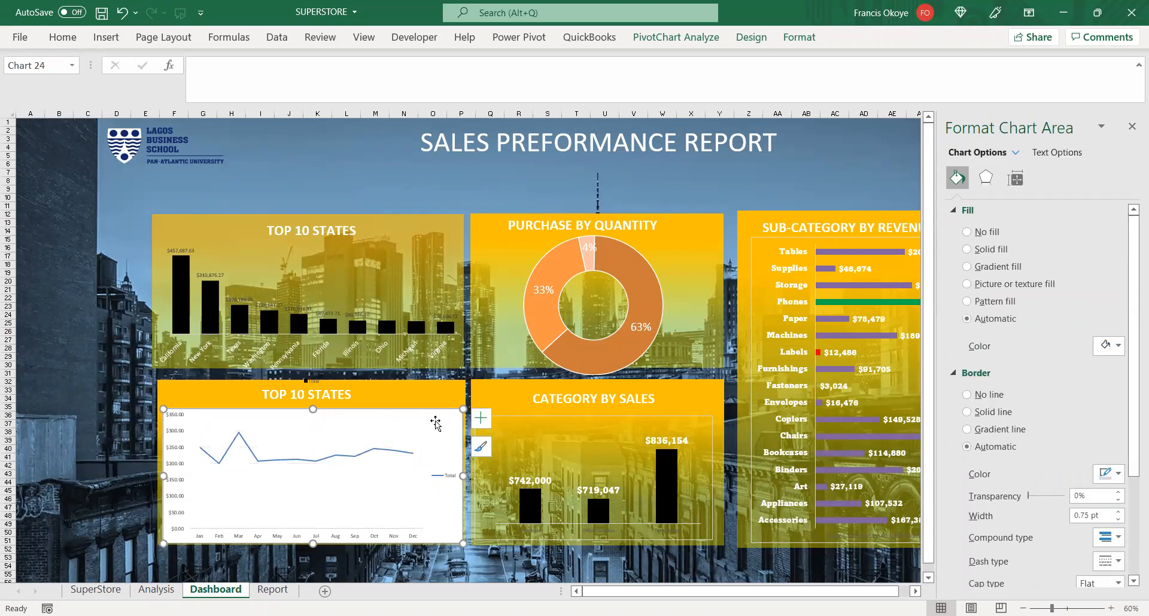
pyautogui.click(968, 232)
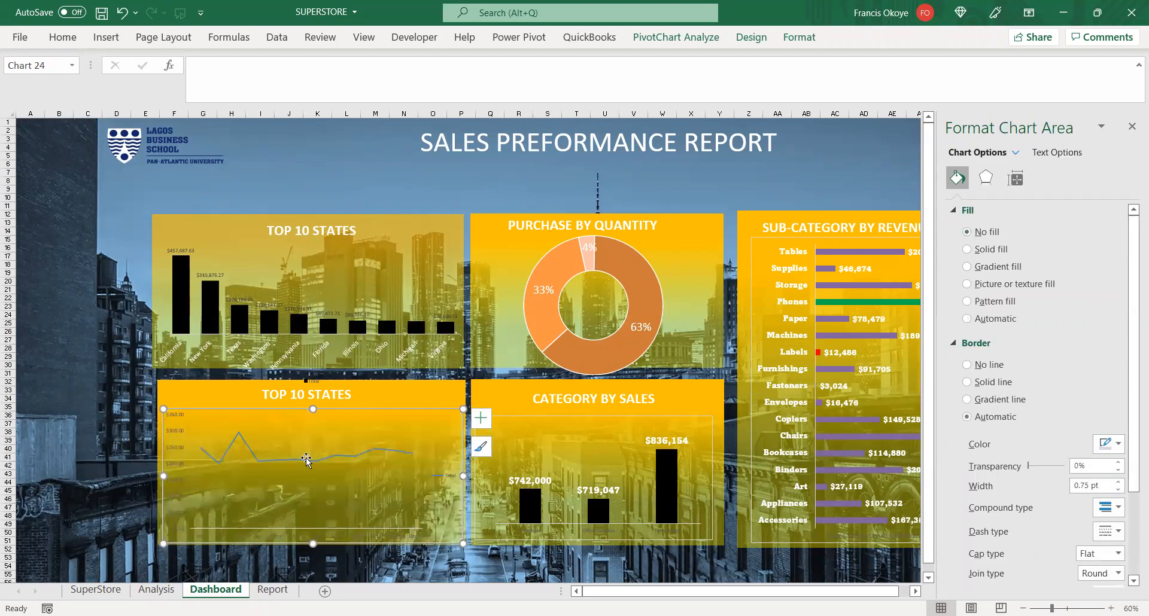
pyautogui.click(291, 468)
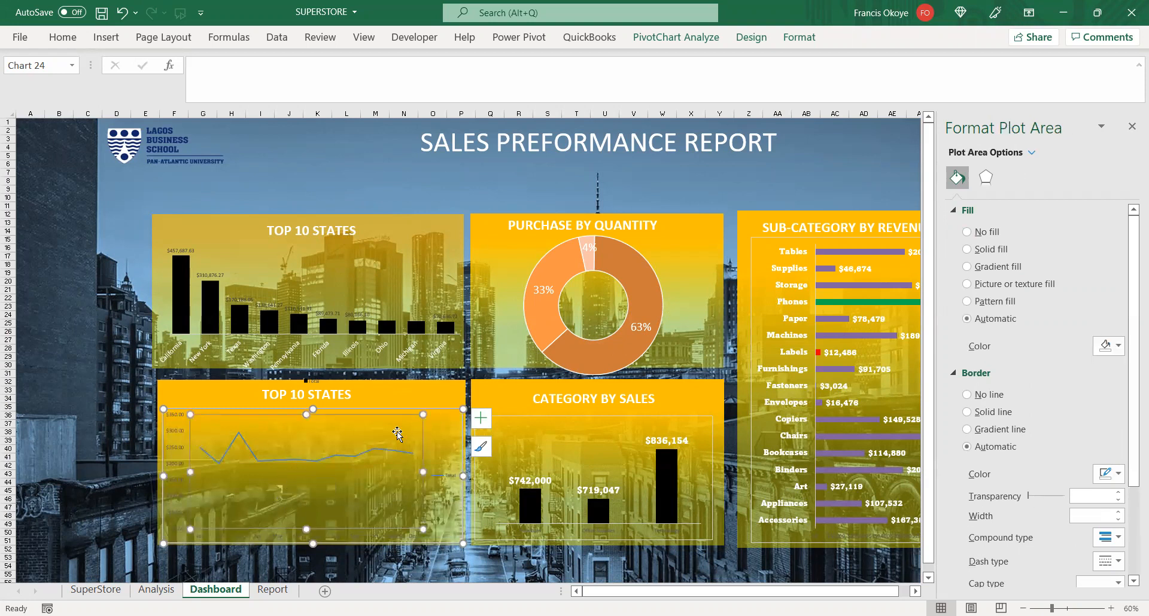
pyautogui.hotkey('ctrl', 'z')
pyautogui.click(419, 426)
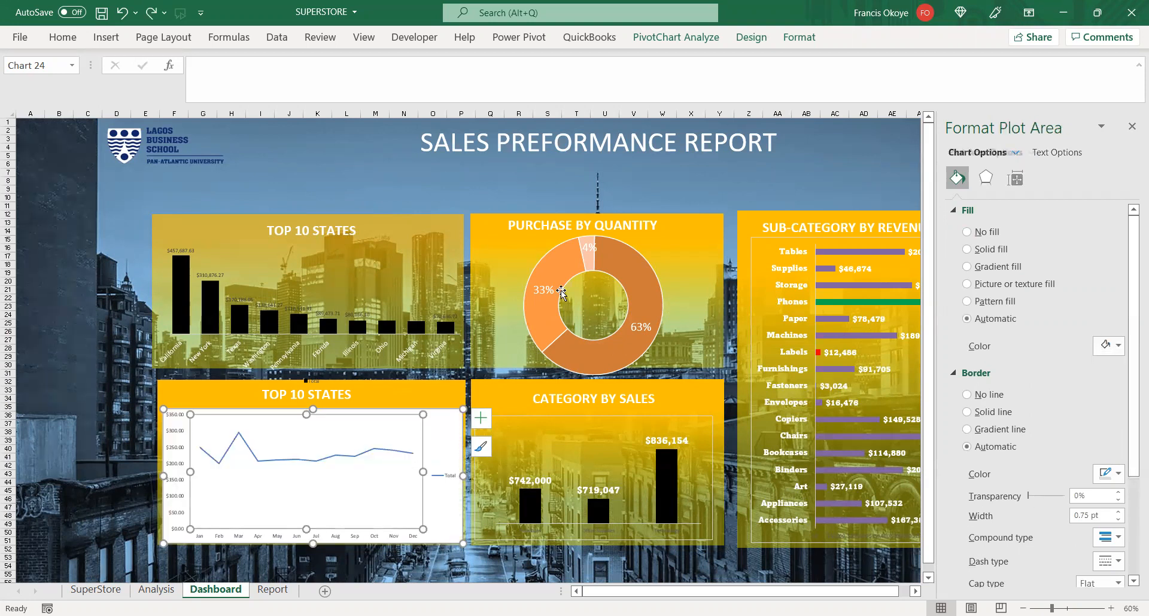
# - Apply the dark chart style, Style 7, to the line chart and set its chart area to no fill
pyautogui.click(752, 38)
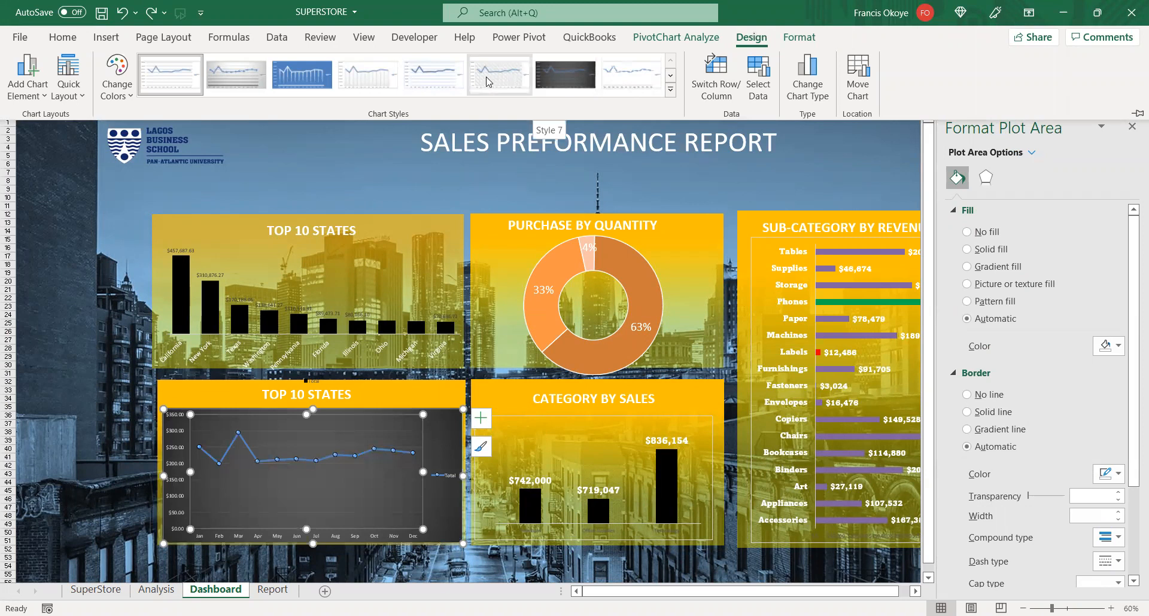
pyautogui.click(559, 77)
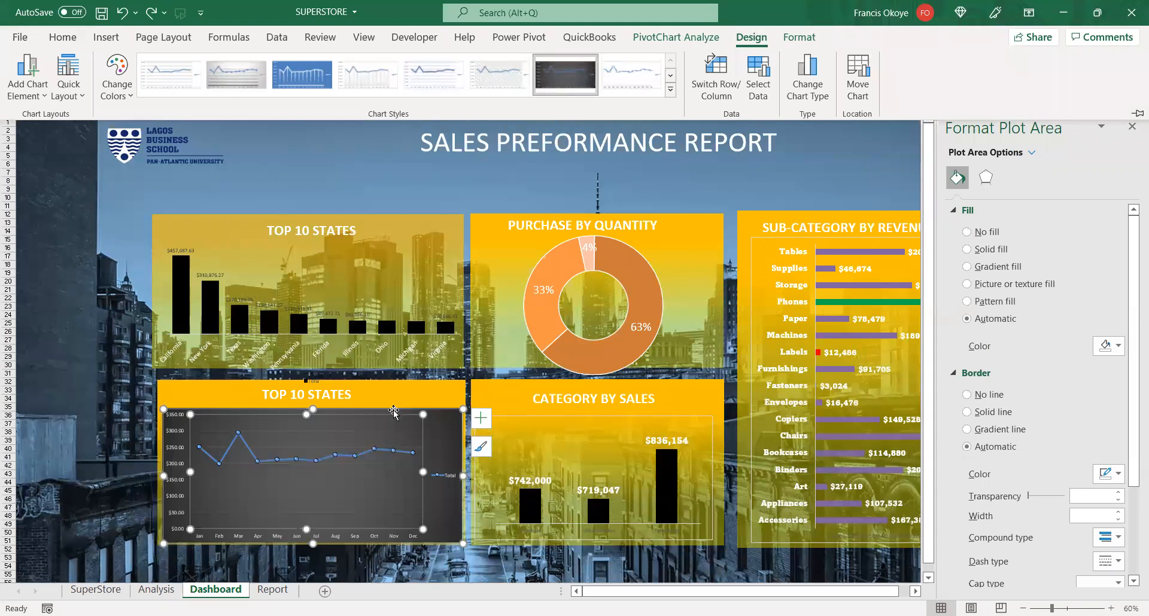
pyautogui.click(435, 414)
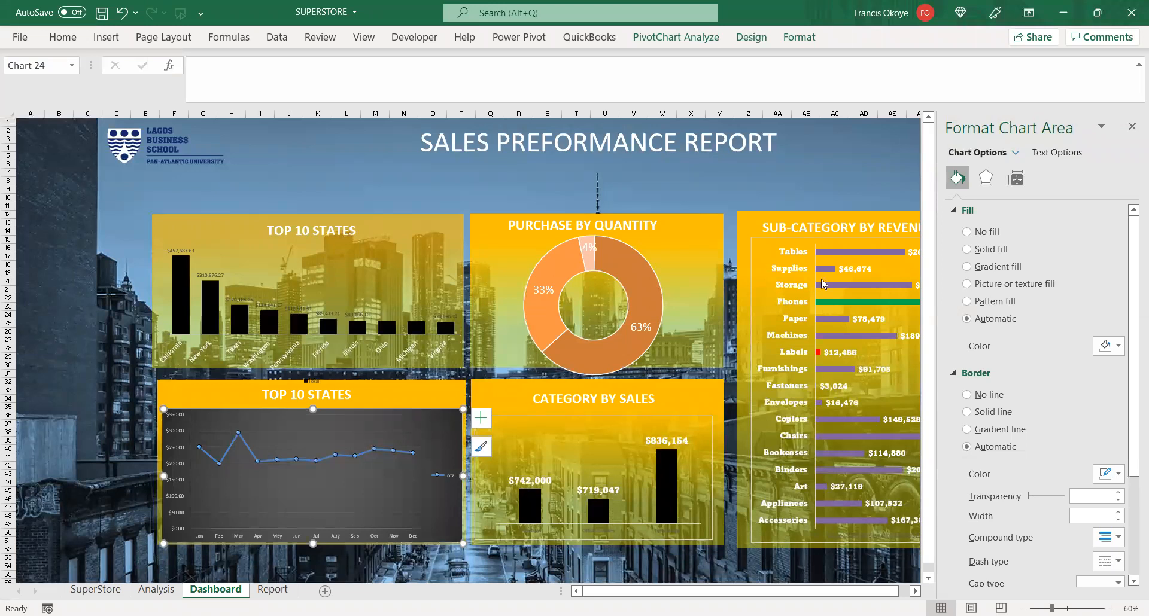
pyautogui.click(968, 232)
# - Set the marker fill of the average sales line to no fill
pyautogui.click(327, 483)
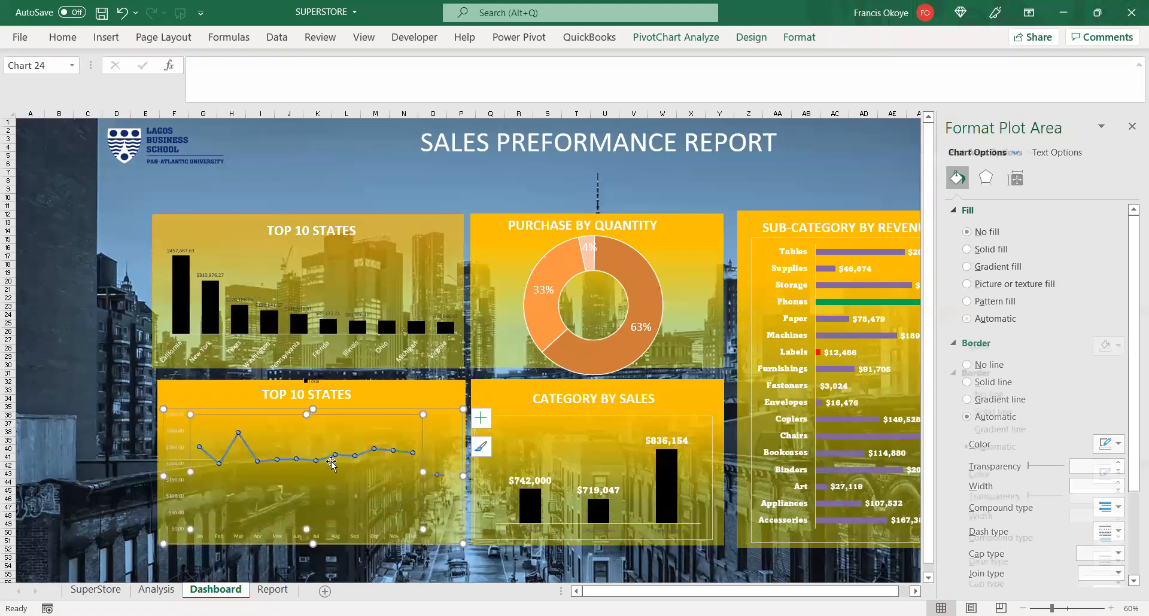
pyautogui.click(327, 460)
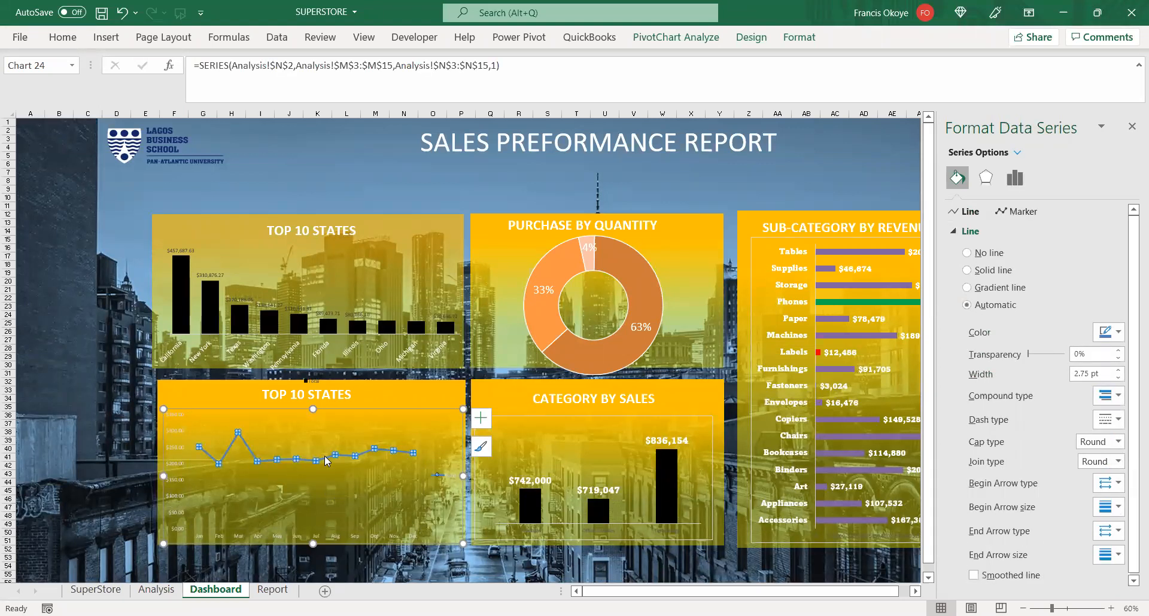
pyautogui.click(1010, 214)
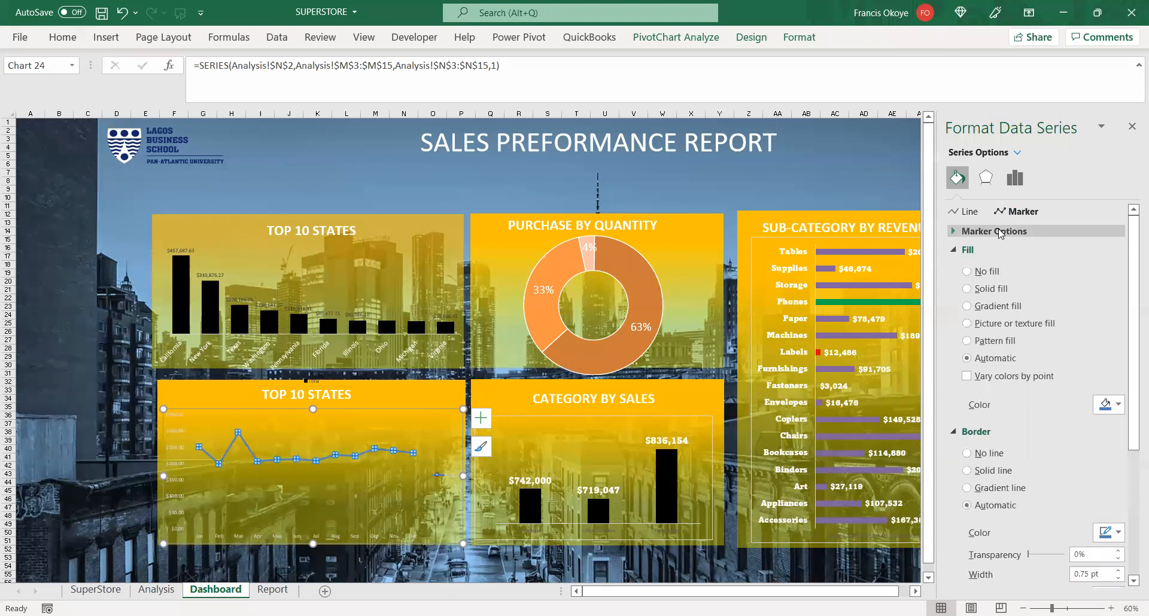
pyautogui.click(967, 272)
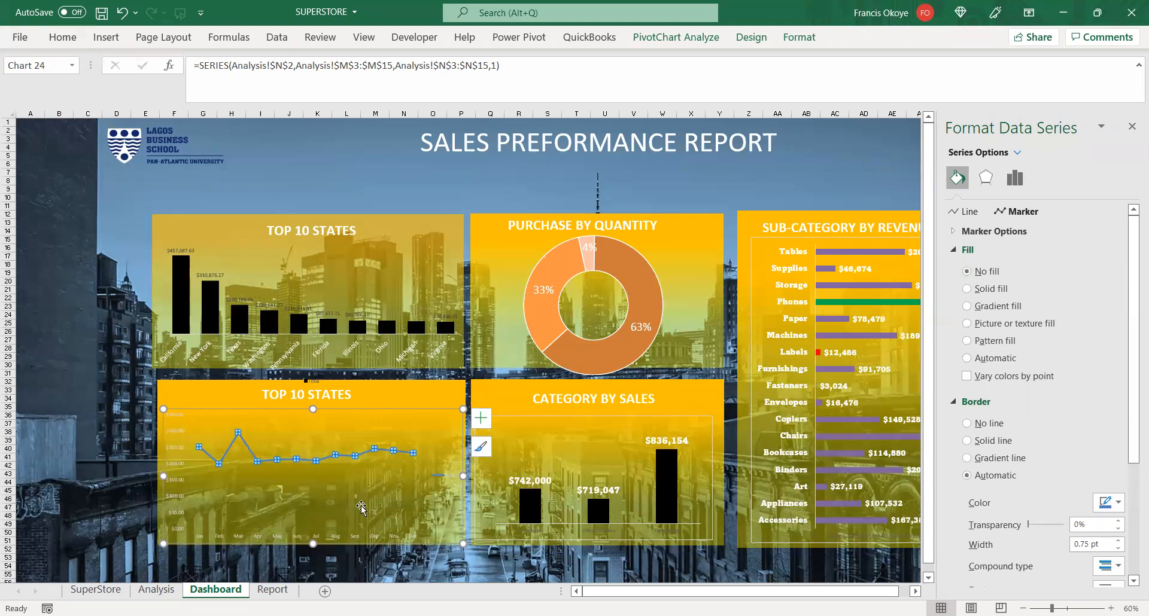
# - Try setting the average sales series to no line, and undo the change
pyautogui.click(344, 465)
pyautogui.click(342, 456)
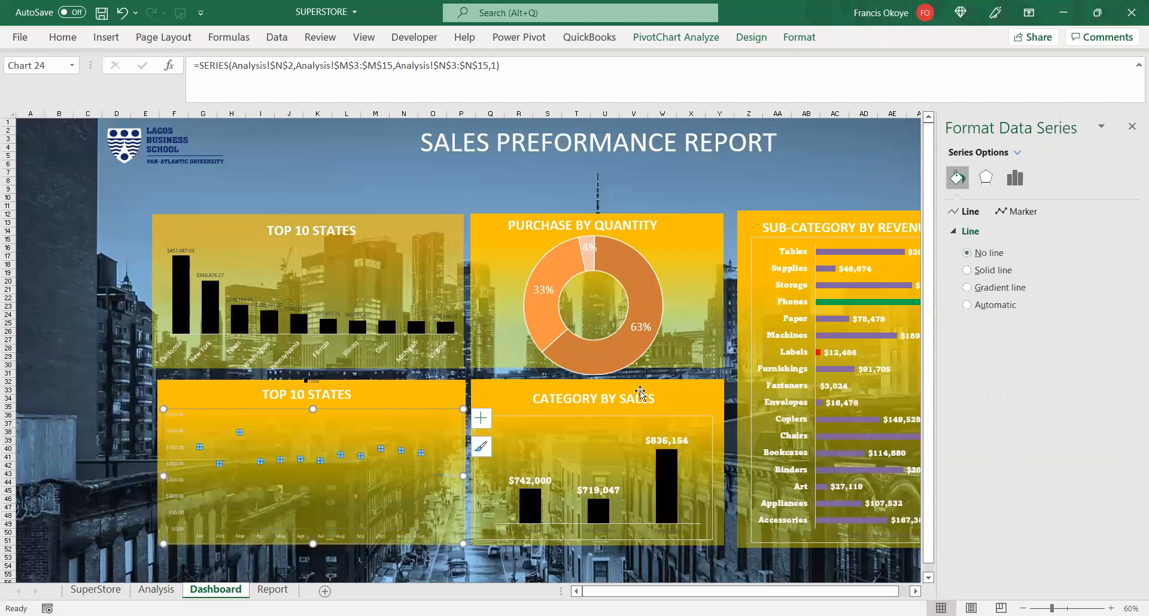
pyautogui.click(394, 508)
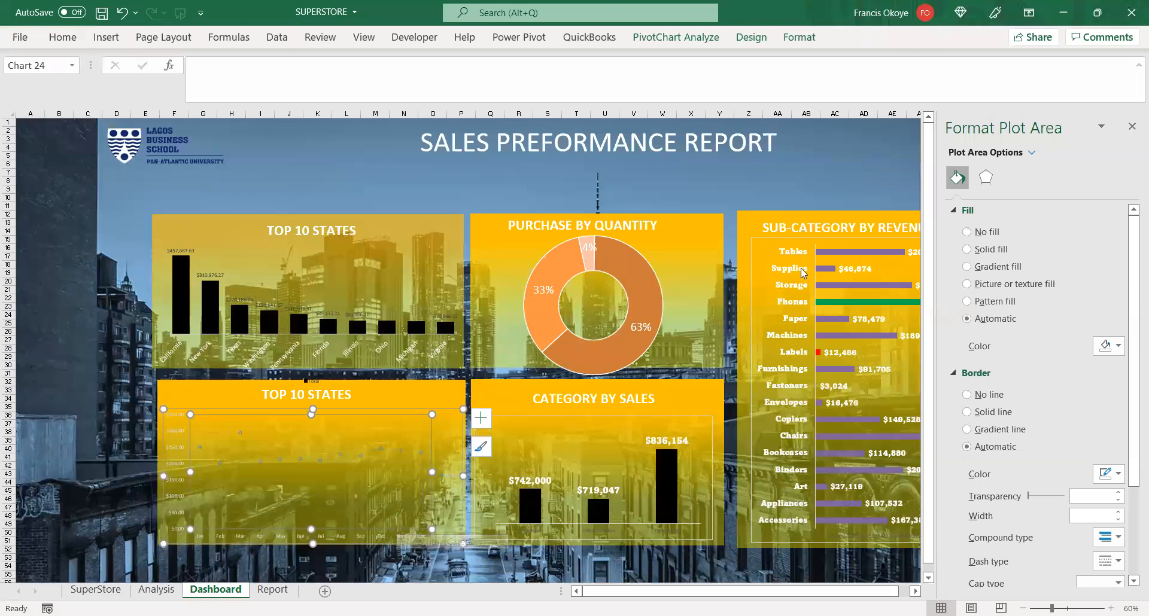
pyautogui.hotkey('ctrl', 'z')
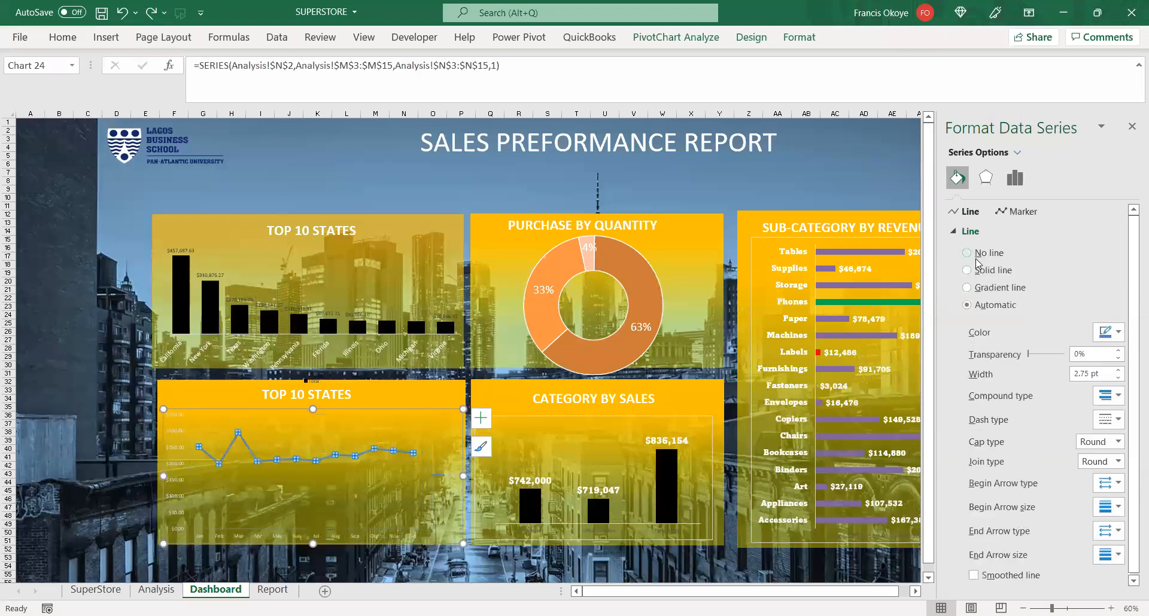
# - Give the average sales series a solid line and set its width to 8.25 pt
pyautogui.click(968, 271)
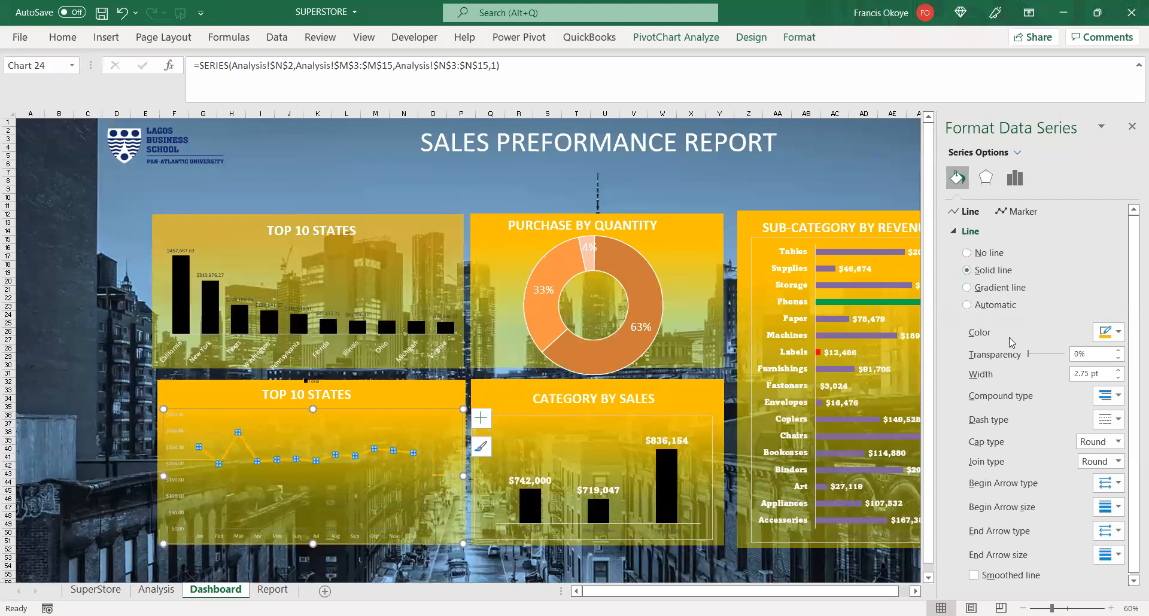
pyautogui.click(1118, 371)
pyautogui.click(1118, 372)
pyautogui.click(1118, 371)
pyautogui.click(1118, 372)
pyautogui.click(1118, 371)
pyautogui.click(1118, 371)
pyautogui.click(1118, 372)
pyautogui.click(1118, 372)
pyautogui.click(1118, 372)
pyautogui.click(1118, 371)
# - Try pattern, picture, gradient and solid fills on the line chart's plot area, and end with no fill
pyautogui.click(404, 524)
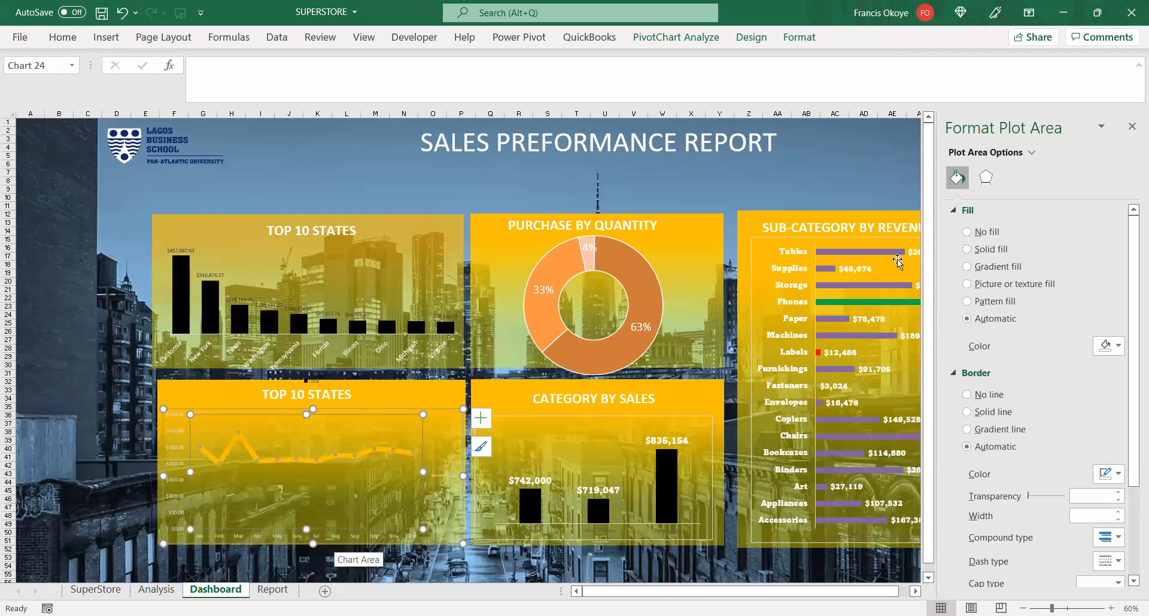
pyautogui.click(967, 301)
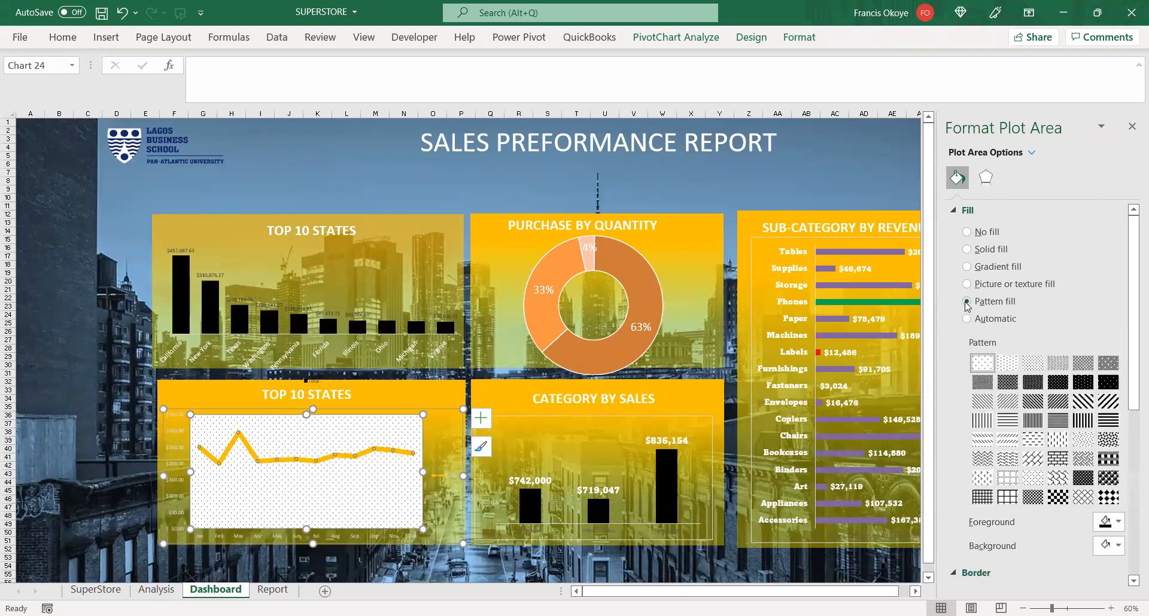
pyautogui.click(976, 286)
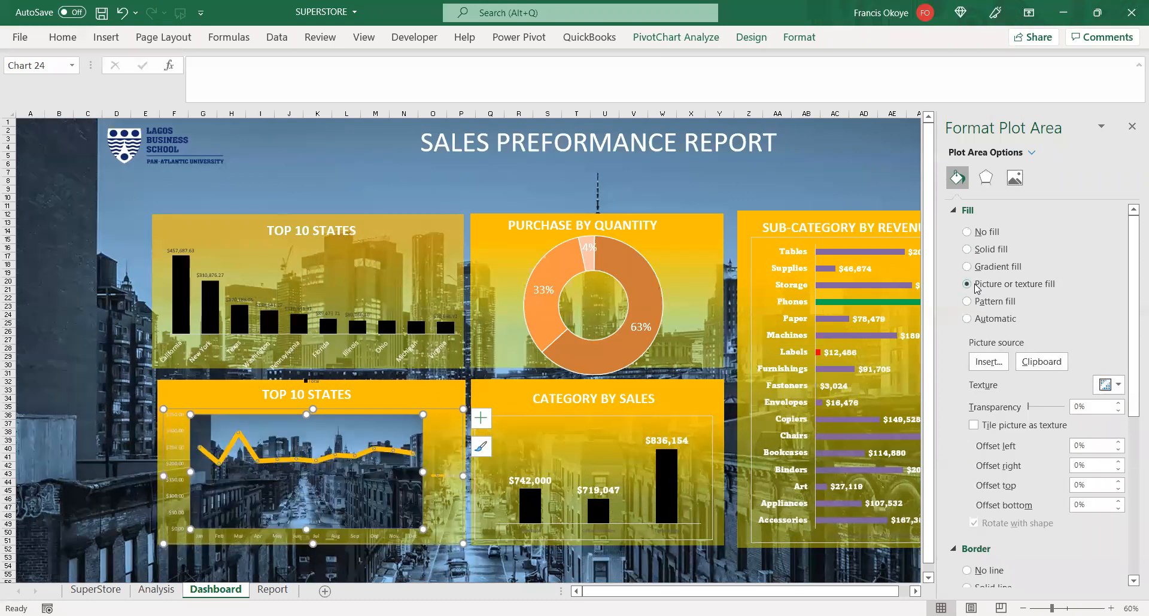
pyautogui.click(967, 267)
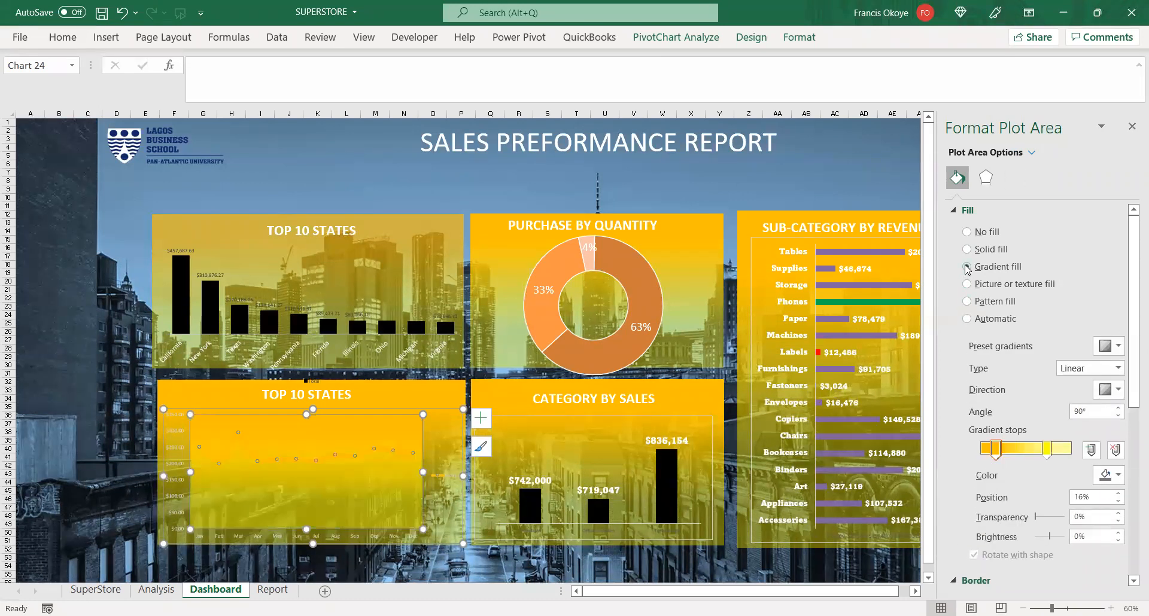
pyautogui.click(968, 249)
pyautogui.click(967, 232)
pyautogui.click(414, 432)
# - Recolor the average sales line with the standard light green
pyautogui.click(344, 453)
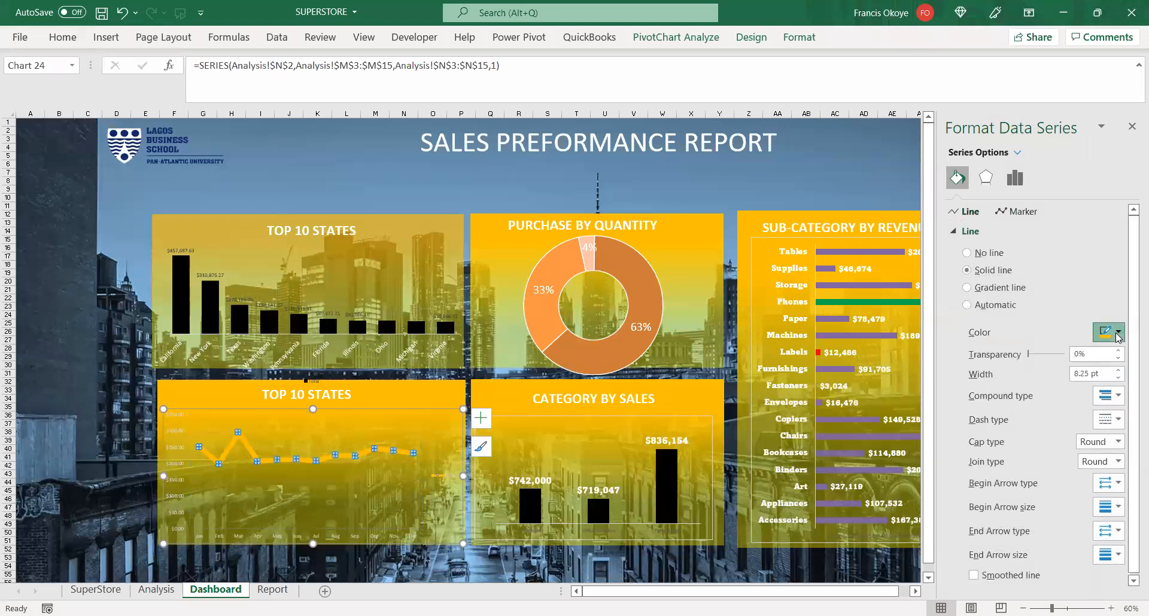
pyautogui.click(1118, 334)
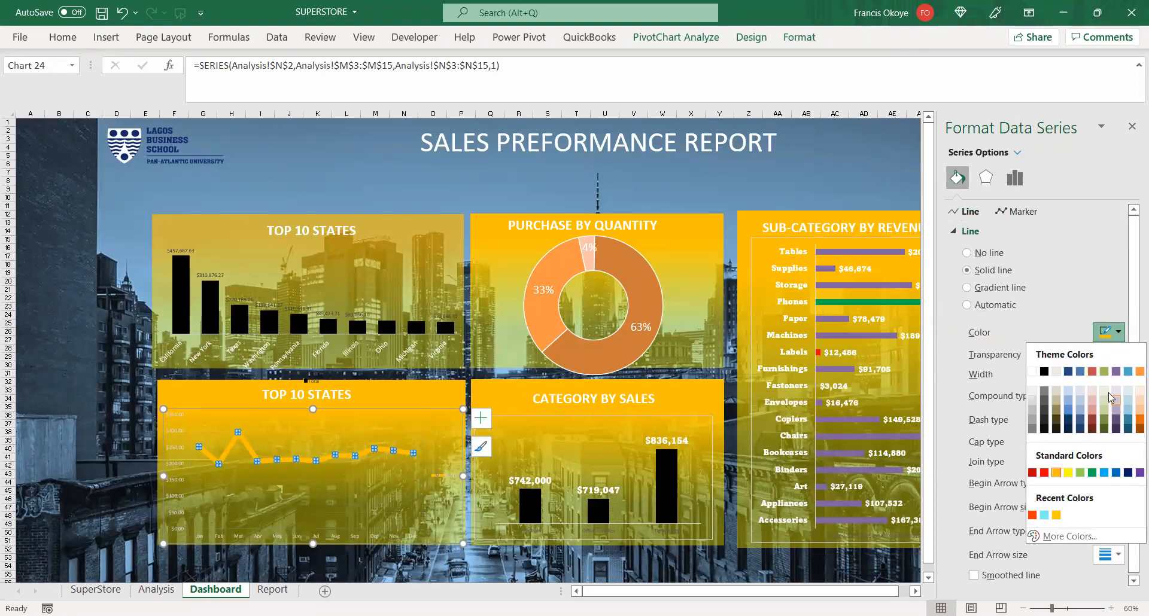
pyautogui.click(1081, 473)
pyautogui.click(365, 511)
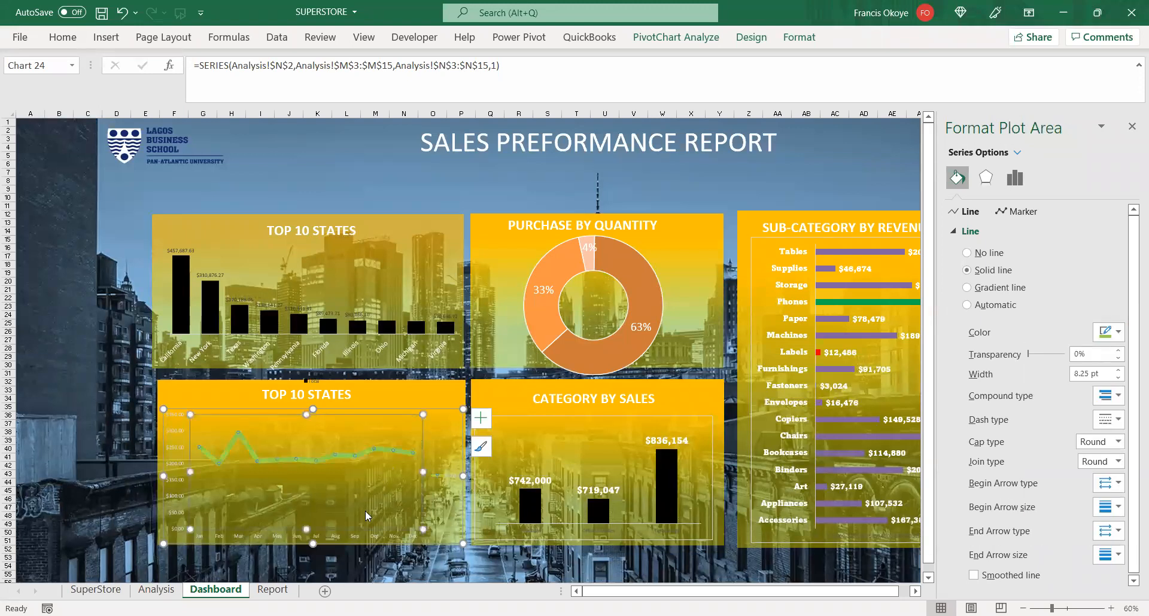
# - Apply the white chart style with horizontal gridlines to the line chart, and set its chart area to no fill
pyautogui.click(354, 453)
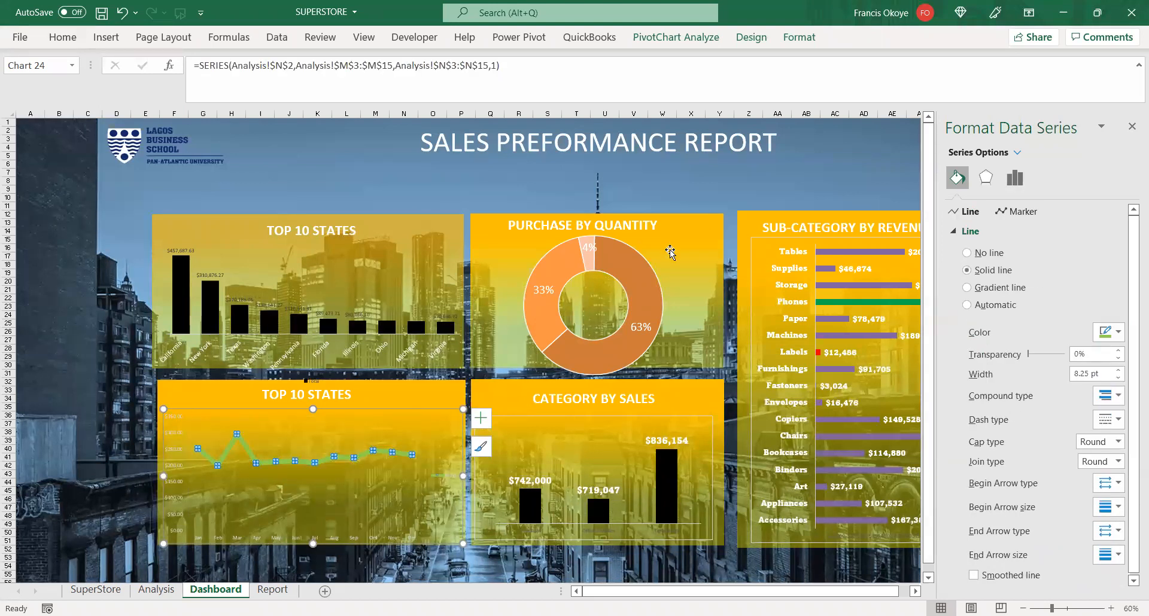
pyautogui.click(748, 38)
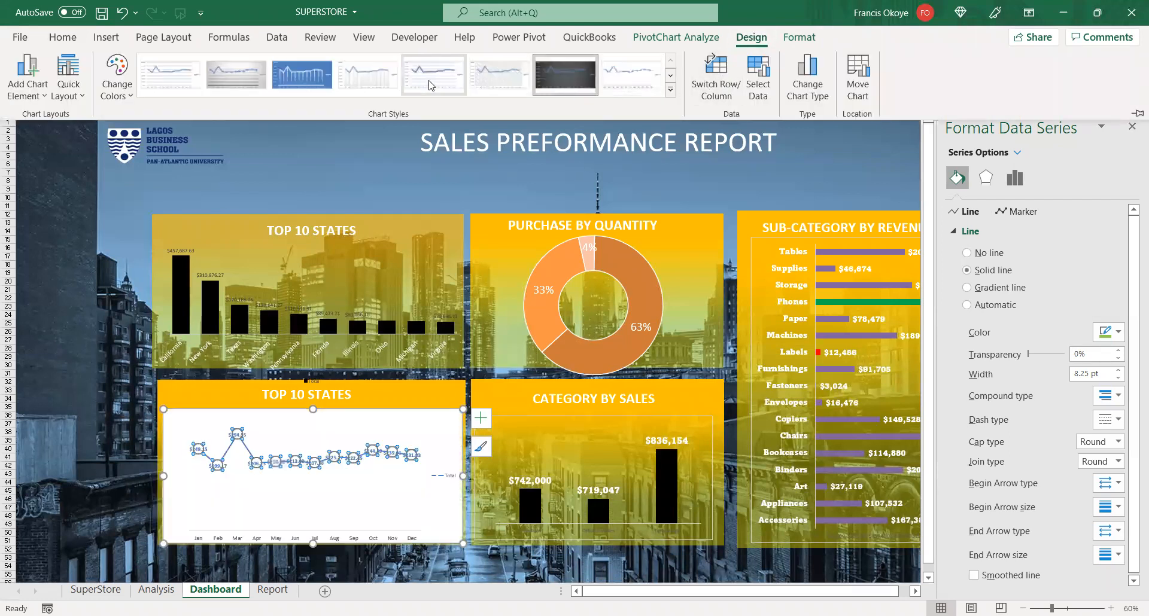
pyautogui.click(378, 82)
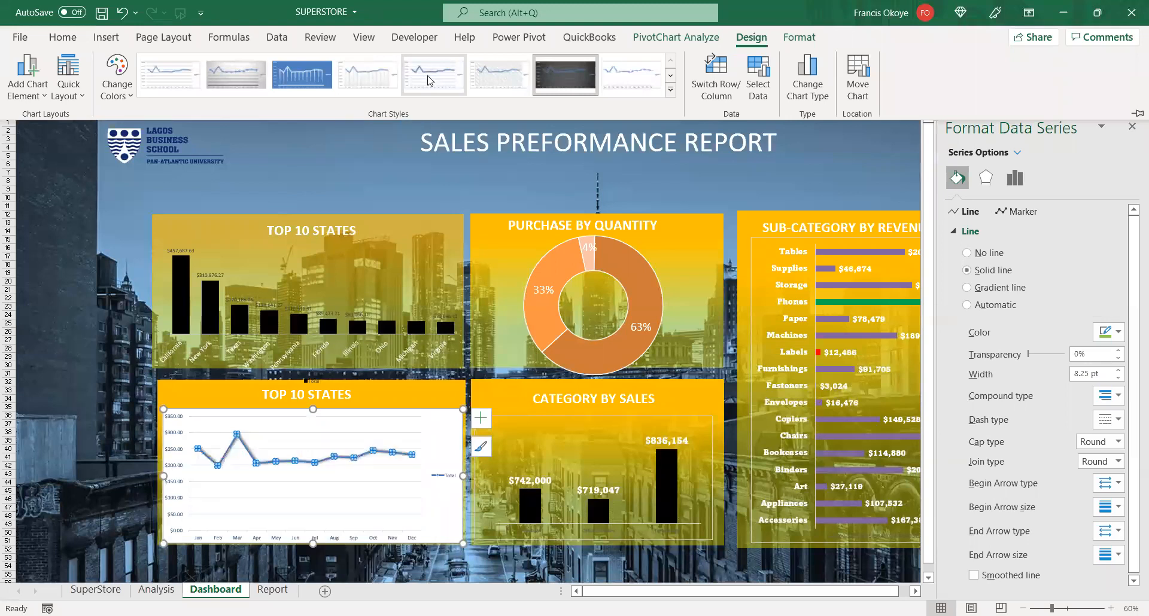
pyautogui.click(375, 550)
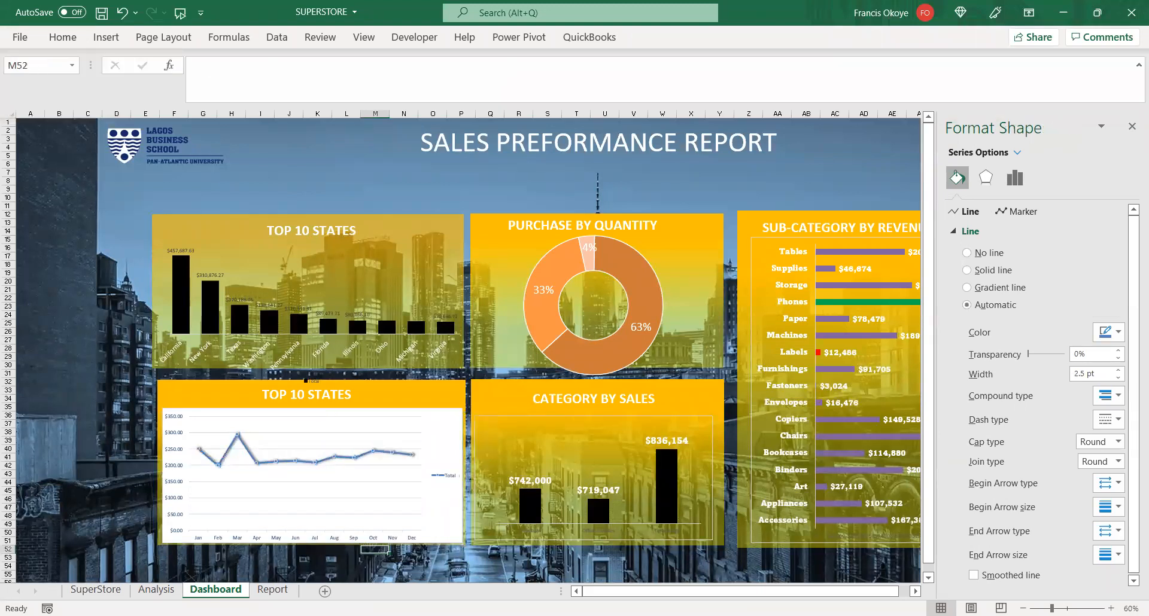
pyautogui.click(438, 433)
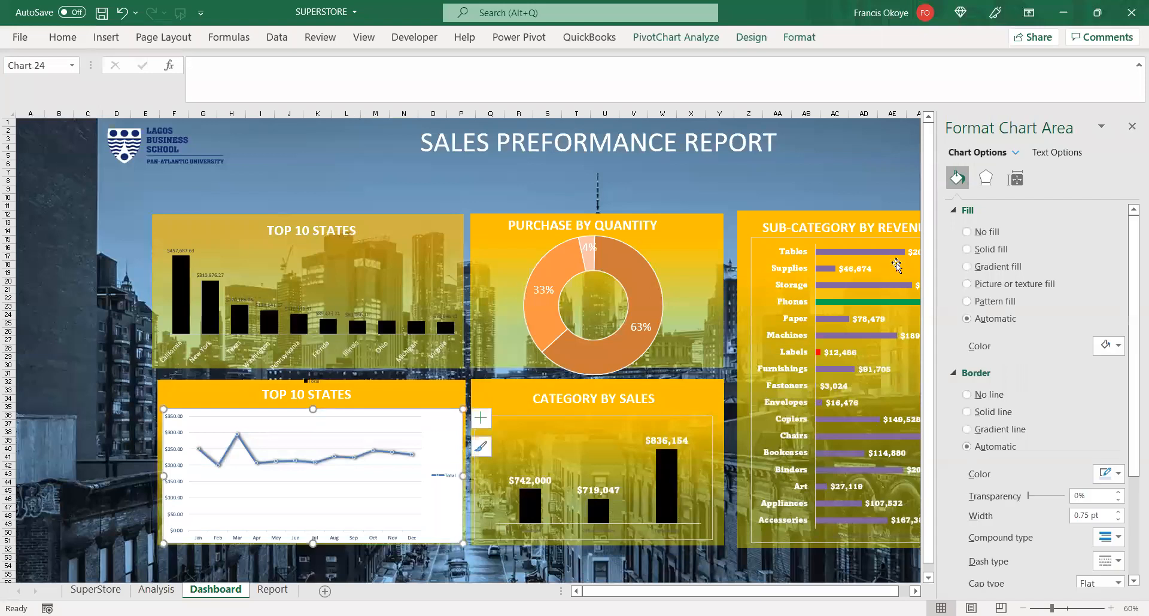
pyautogui.click(968, 233)
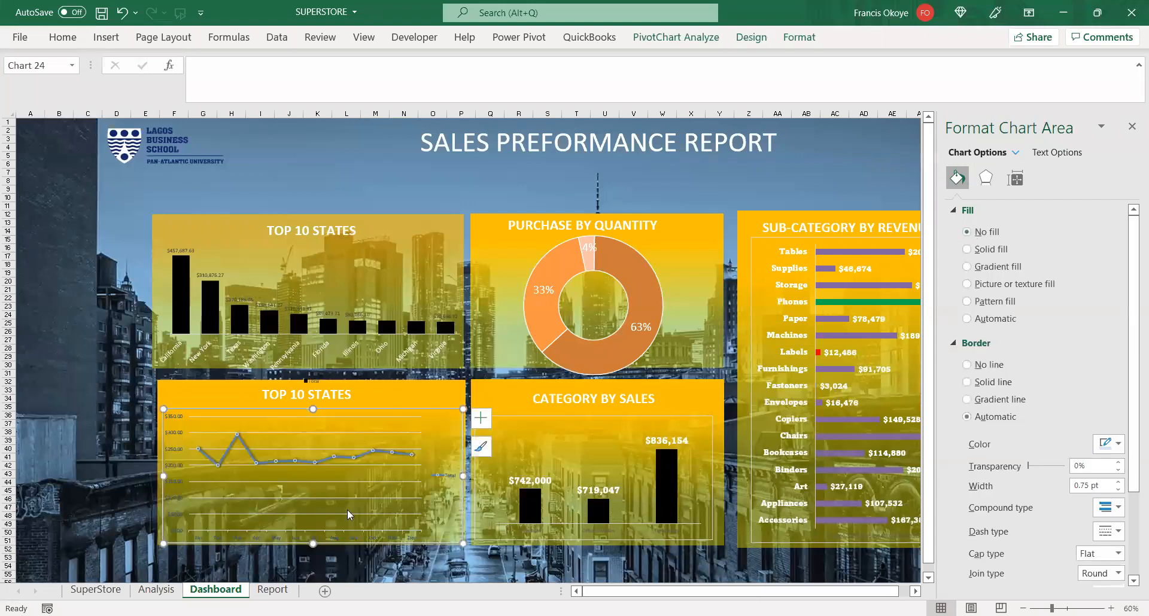
# - Delete the line chart's horizontal gridlines and legend, and select its data series
pyautogui.click(367, 482)
pyautogui.press('Delete')
pyautogui.click(437, 475)
pyautogui.press('Delete')
pyautogui.click(396, 453)
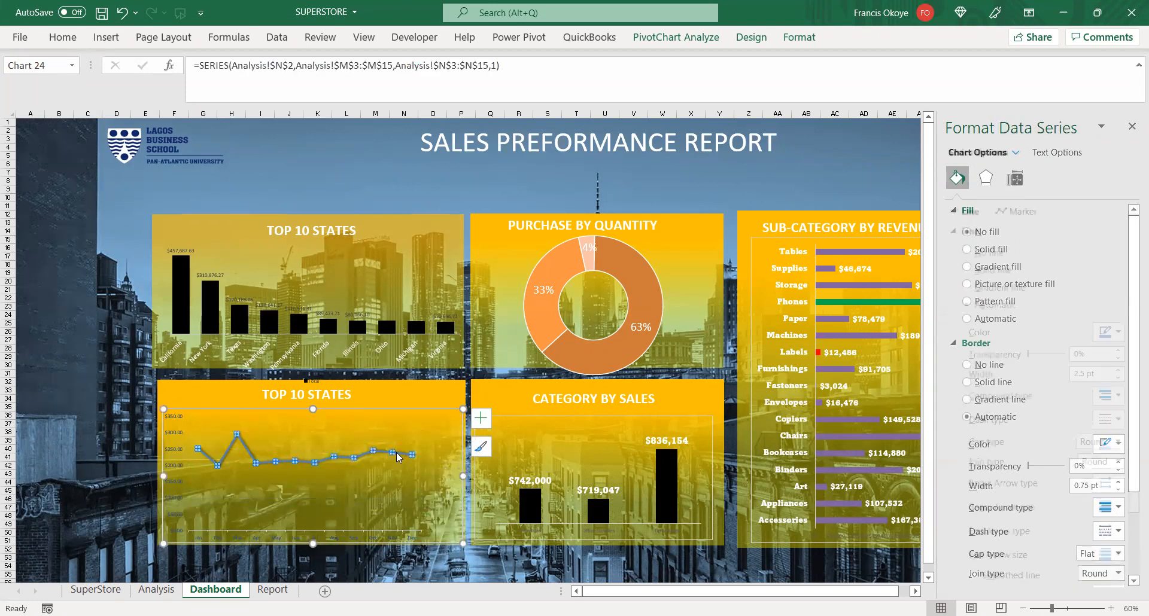
# - Try showing data labels on the average sales line chart, and turn them off again
pyautogui.click(481, 418)
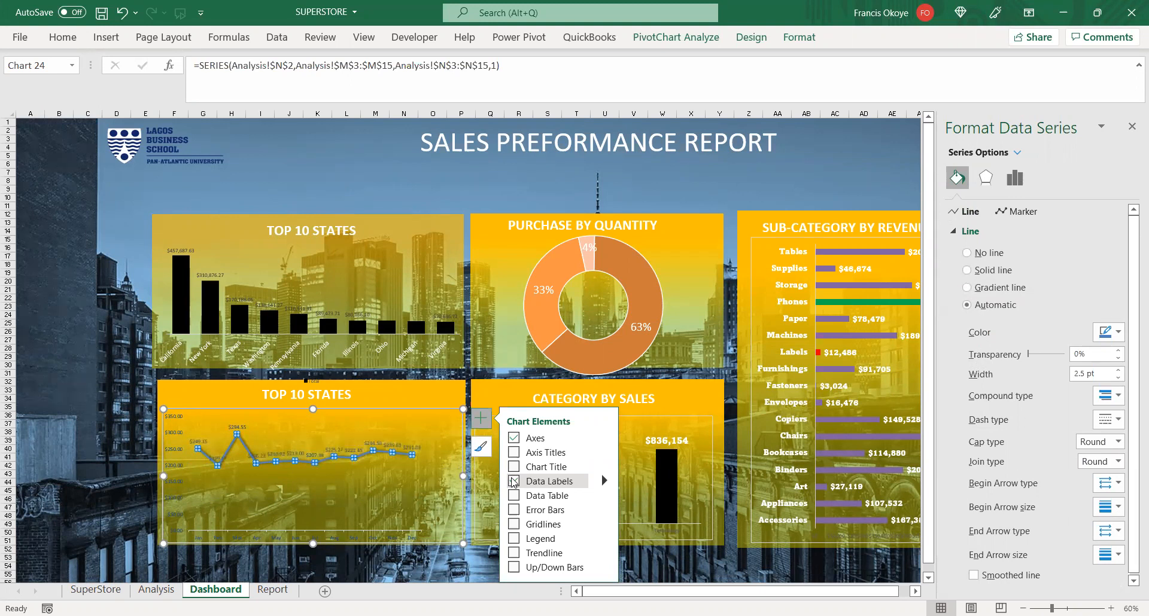
pyautogui.click(513, 482)
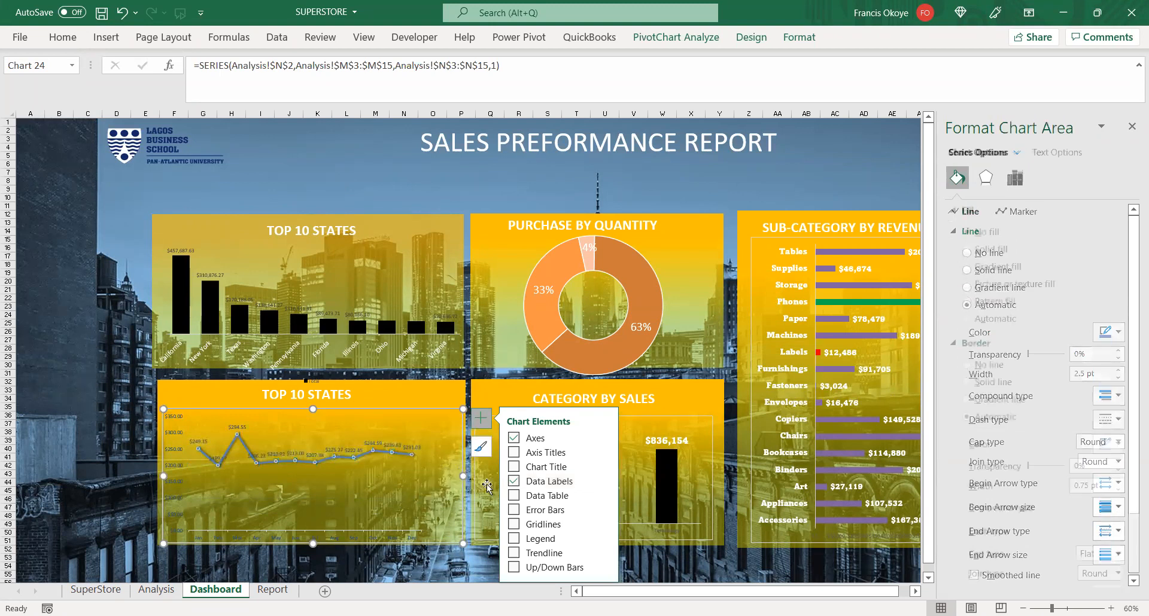
pyautogui.click(515, 483)
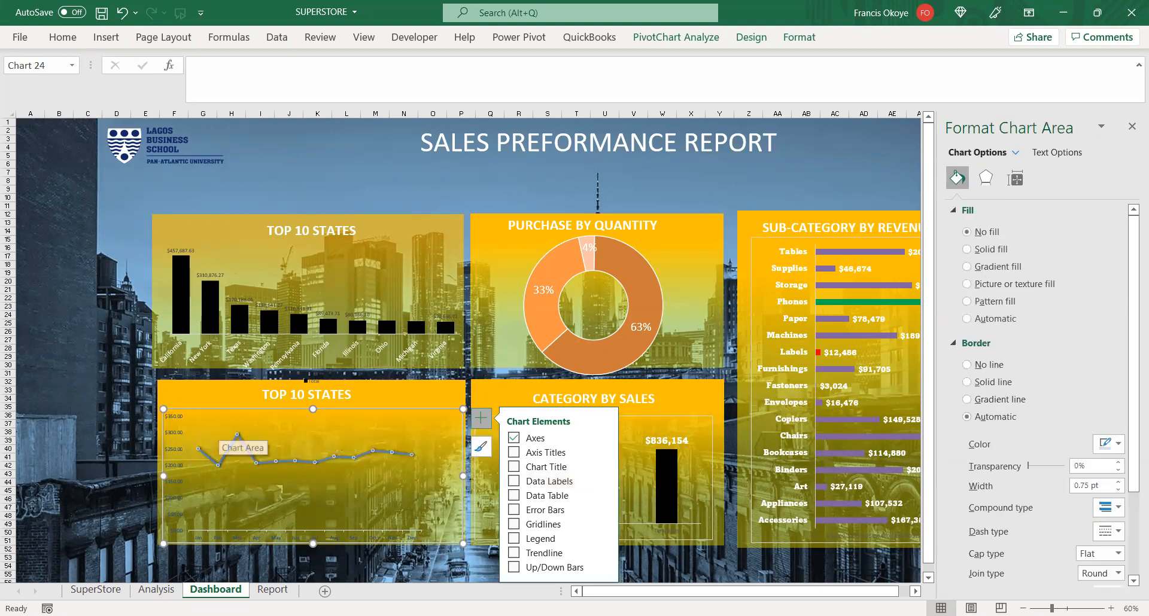
# - Recolor the average sales line with the purple theme color
pyautogui.click(343, 457)
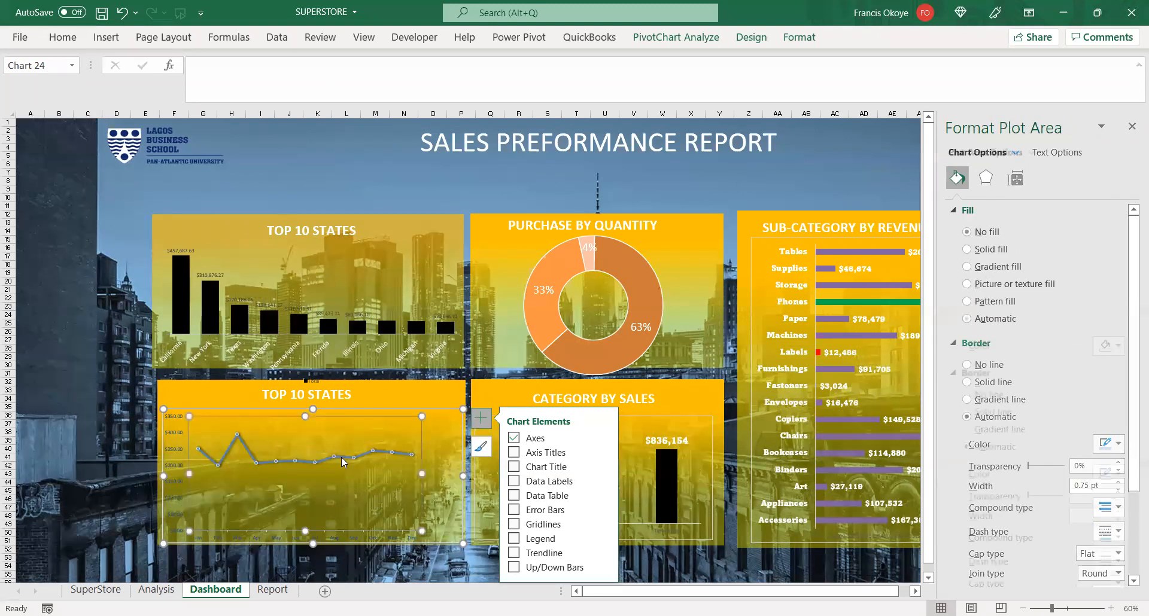
pyautogui.click(341, 458)
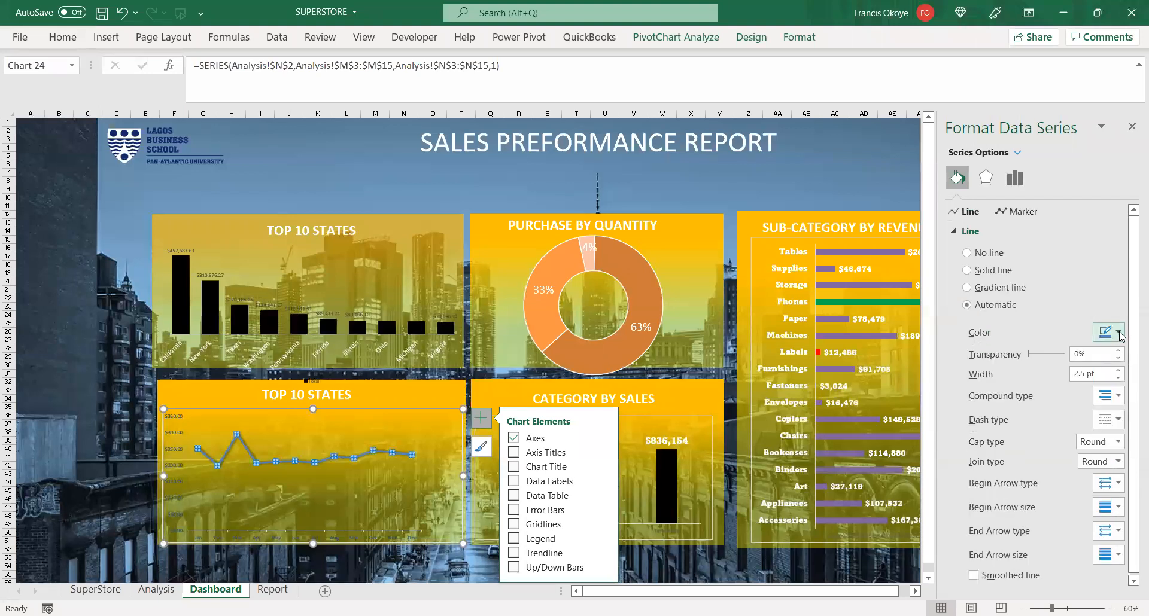
pyautogui.click(1119, 333)
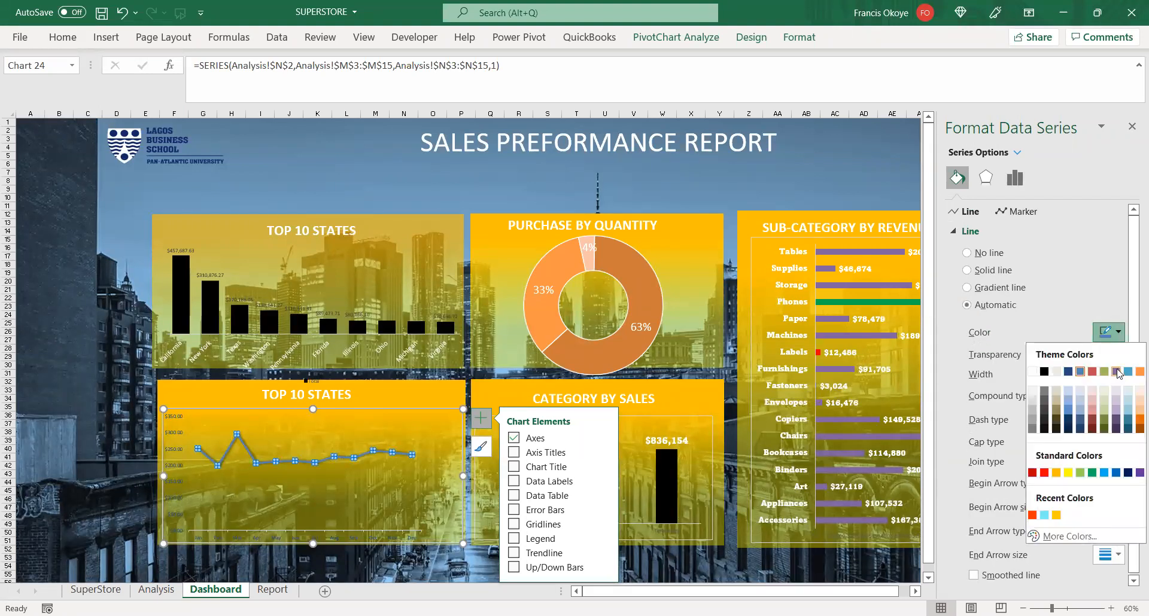
pyautogui.click(402, 537)
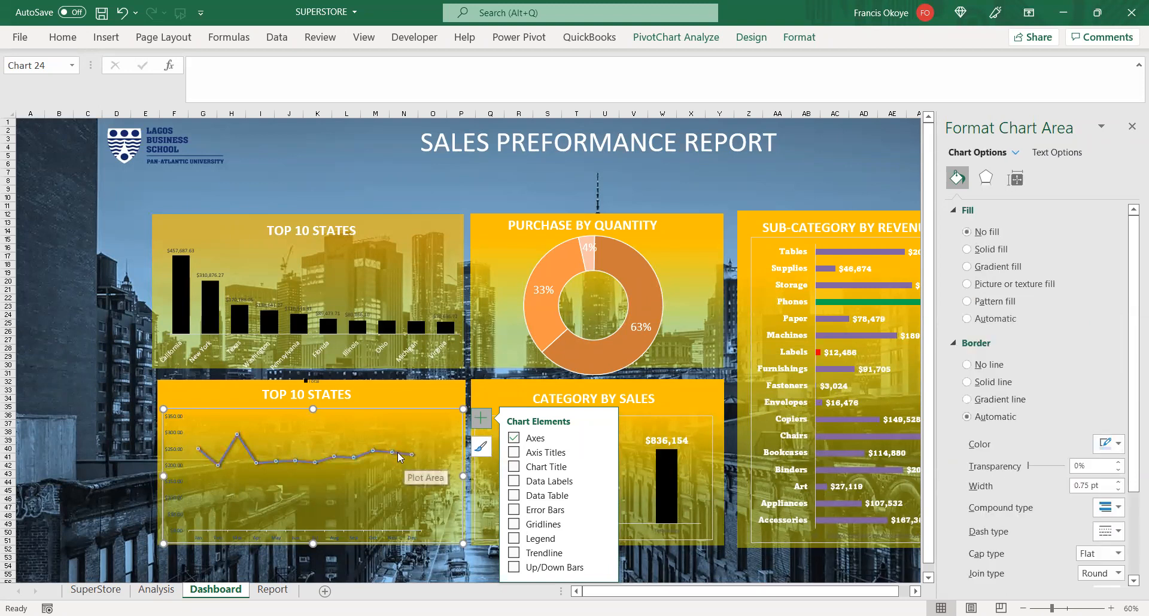
pyautogui.click(399, 455)
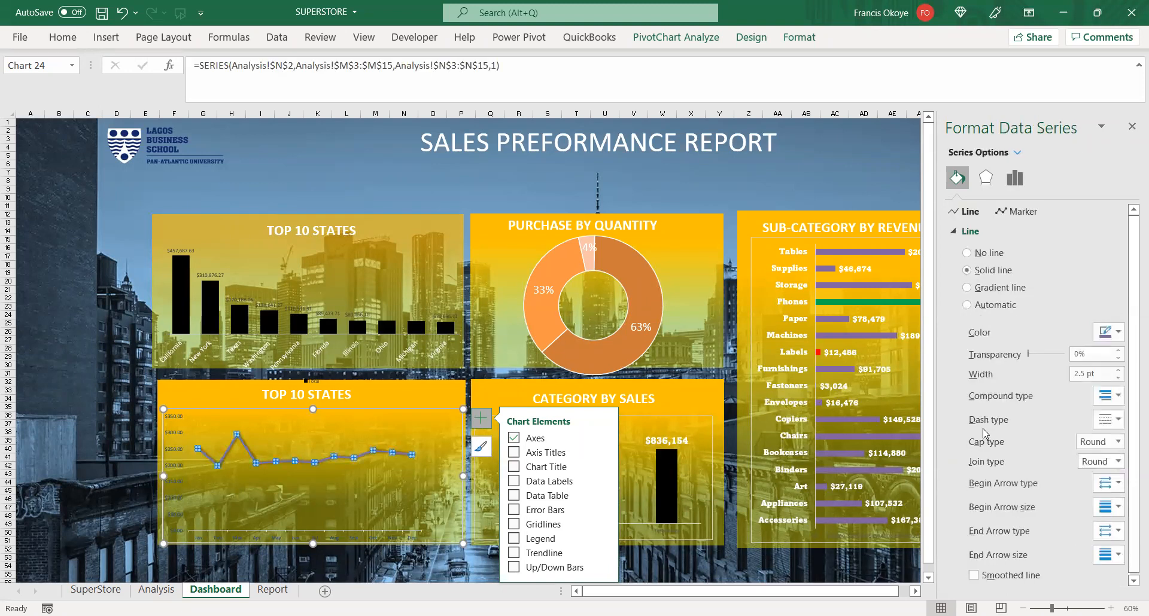
# - Set the average sales line's width to 7.75 pt and close the formatting pane
pyautogui.click(1121, 371)
pyautogui.click(1120, 371)
pyautogui.click(1121, 371)
pyautogui.click(1120, 371)
pyautogui.click(1120, 371)
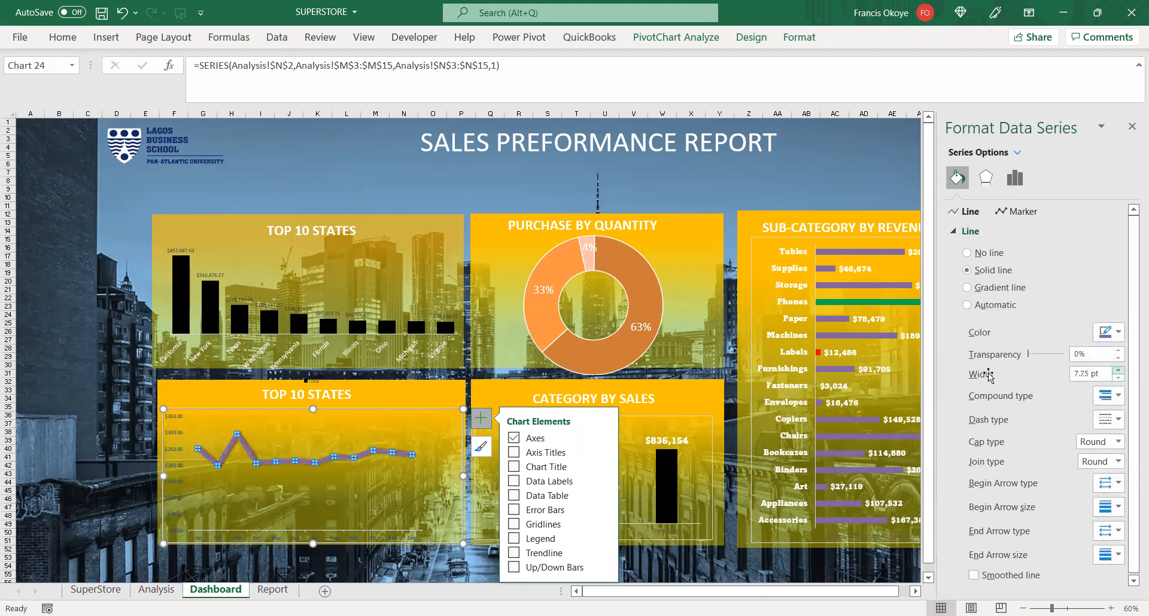
pyautogui.click(401, 503)
pyautogui.click(361, 573)
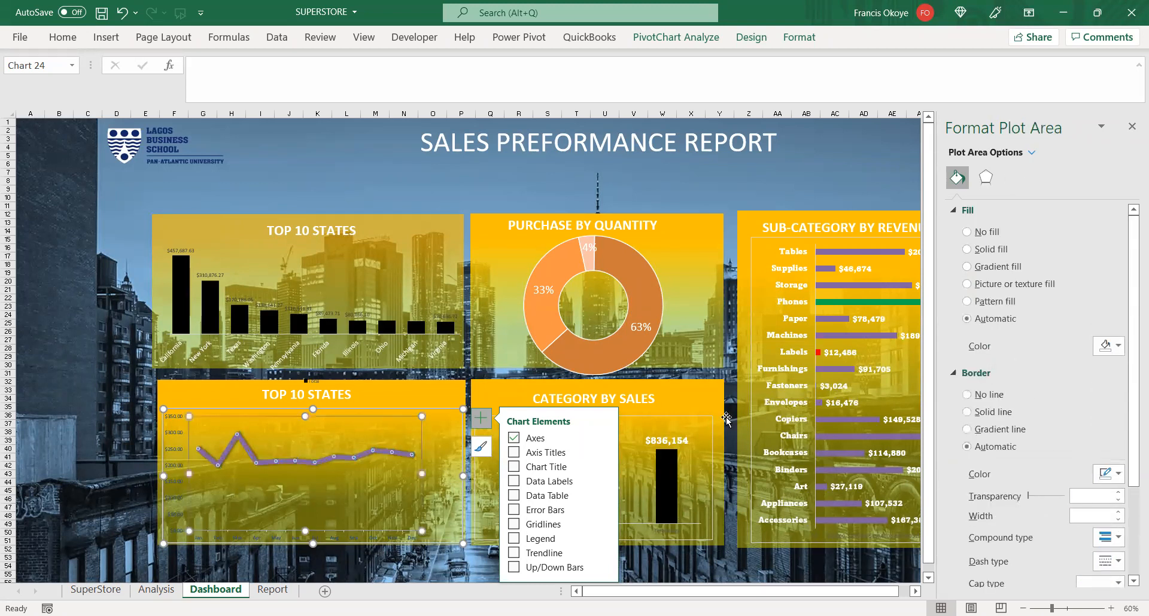
pyautogui.click(1132, 126)
pyautogui.click(1093, 366)
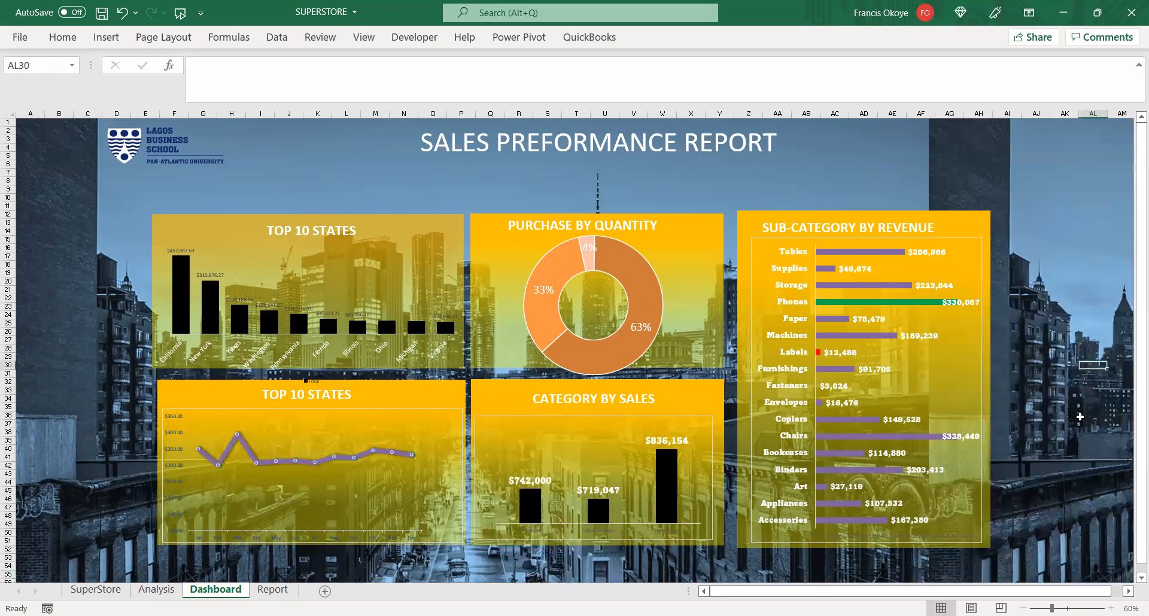
pyautogui.click(1103, 224)
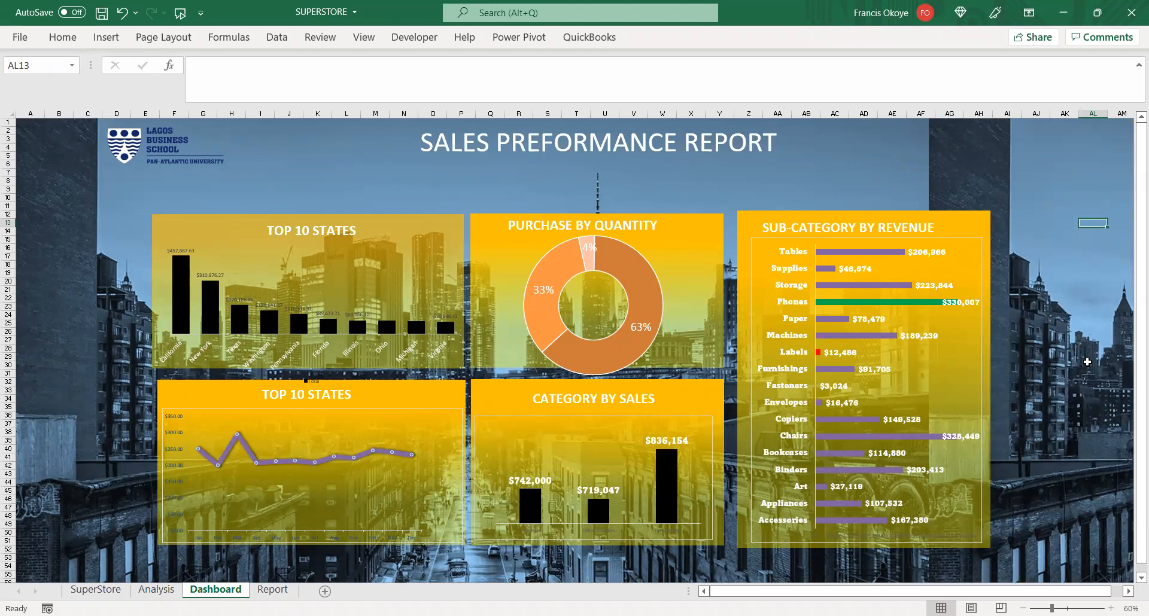
pyautogui.click(1023, 608)
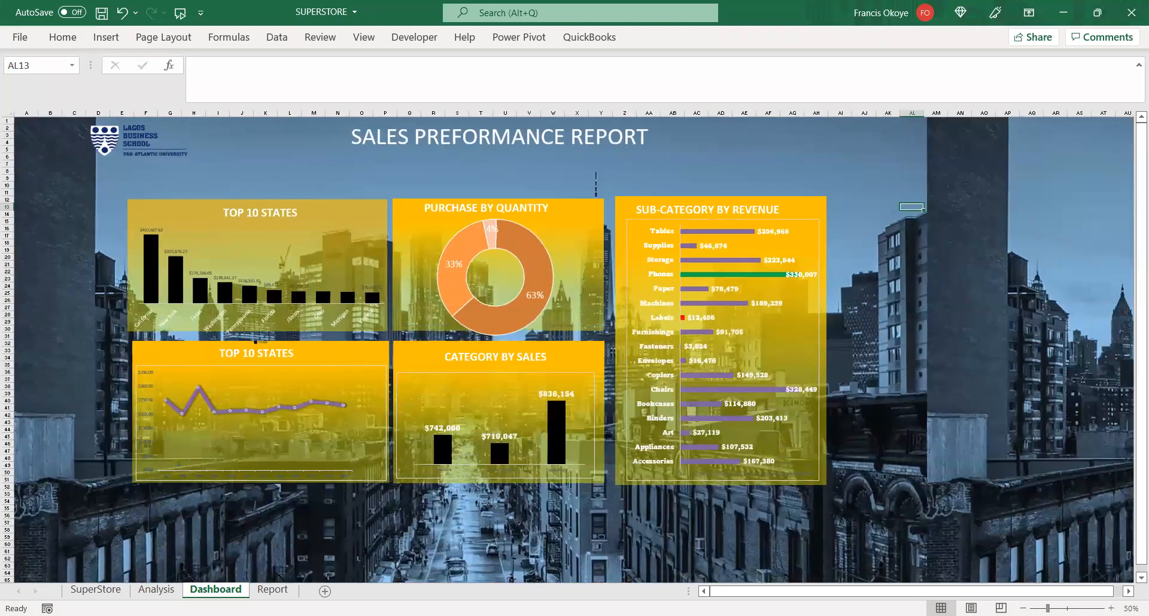
pyautogui.click(1111, 608)
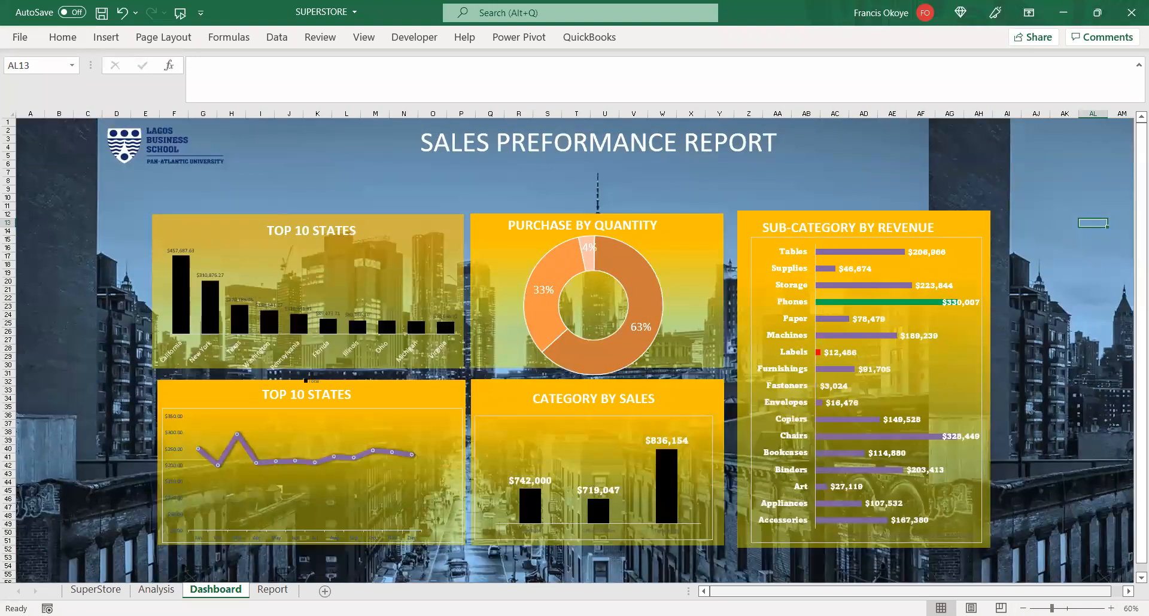
pyautogui.click(1121, 256)
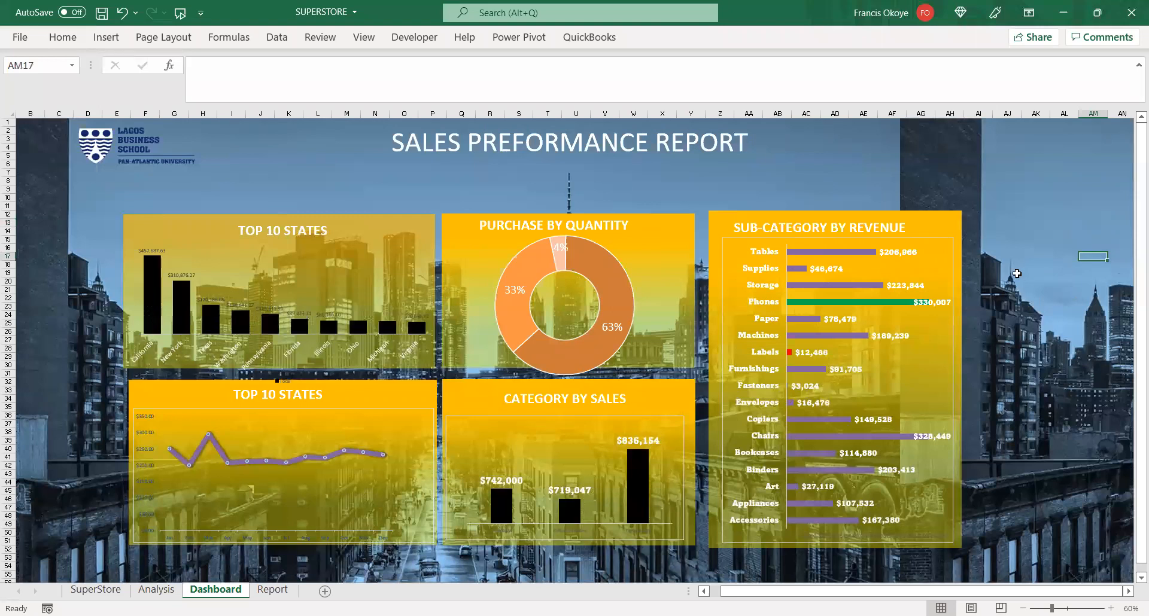
pyautogui.click(672, 162)
pyautogui.moveTo(667, 162); pyautogui.dragTo(635, 163)
pyautogui.click(646, 157)
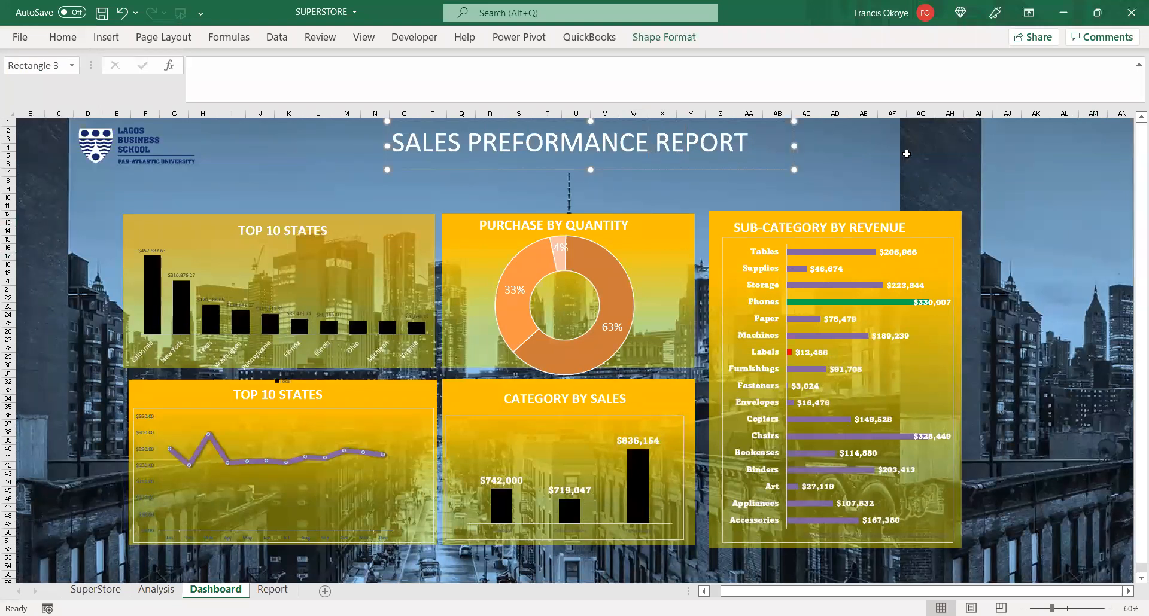
pyautogui.click(986, 100)
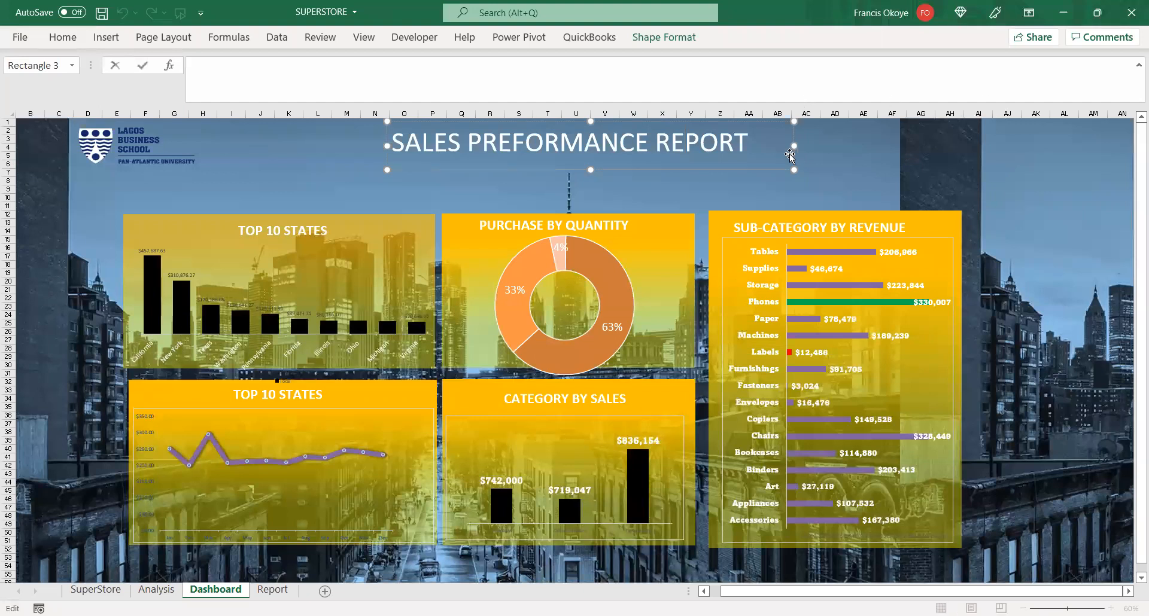
pyautogui.click(835, 148)
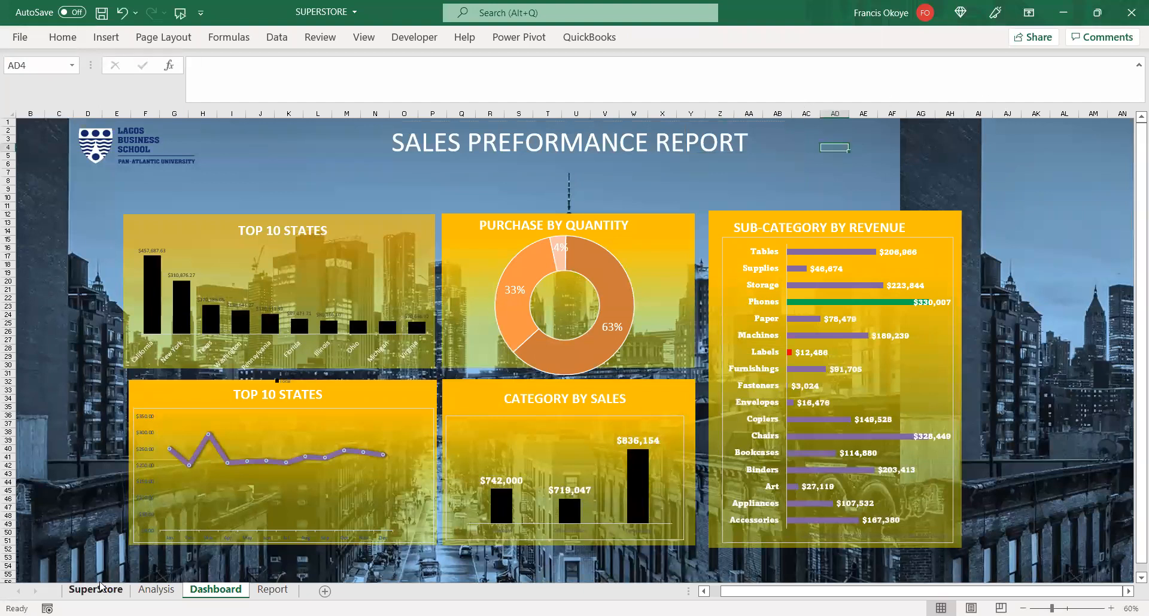
# - Start inserting slicers for the category total sales pivot table on the Analysis sheet, choosing the Segment and Region fields
pyautogui.click(72, 595)
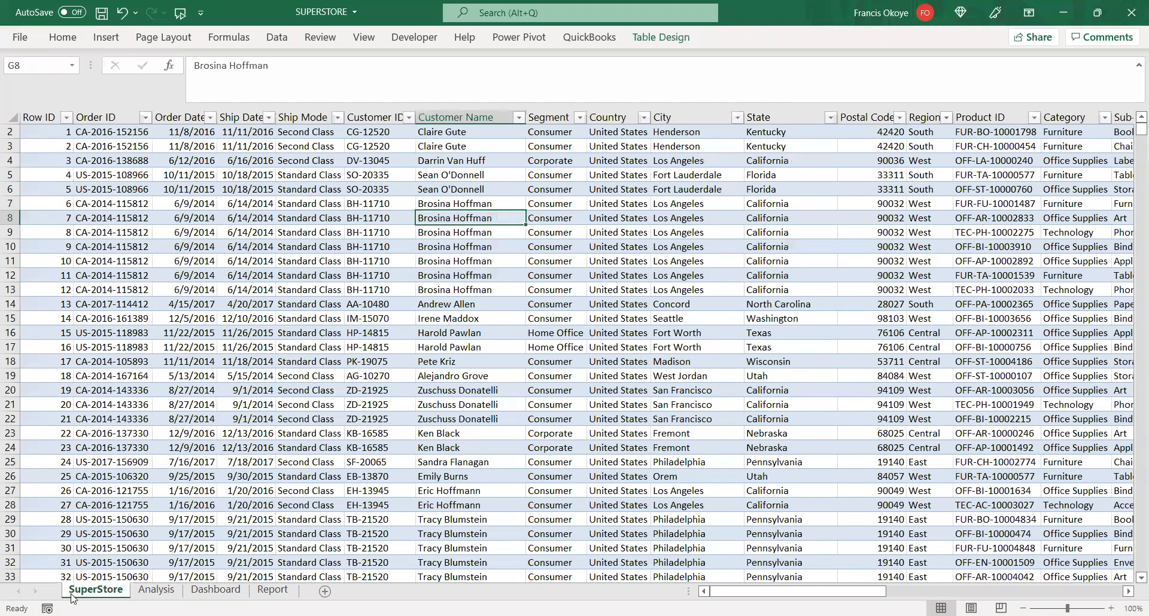
pyautogui.click(144, 592)
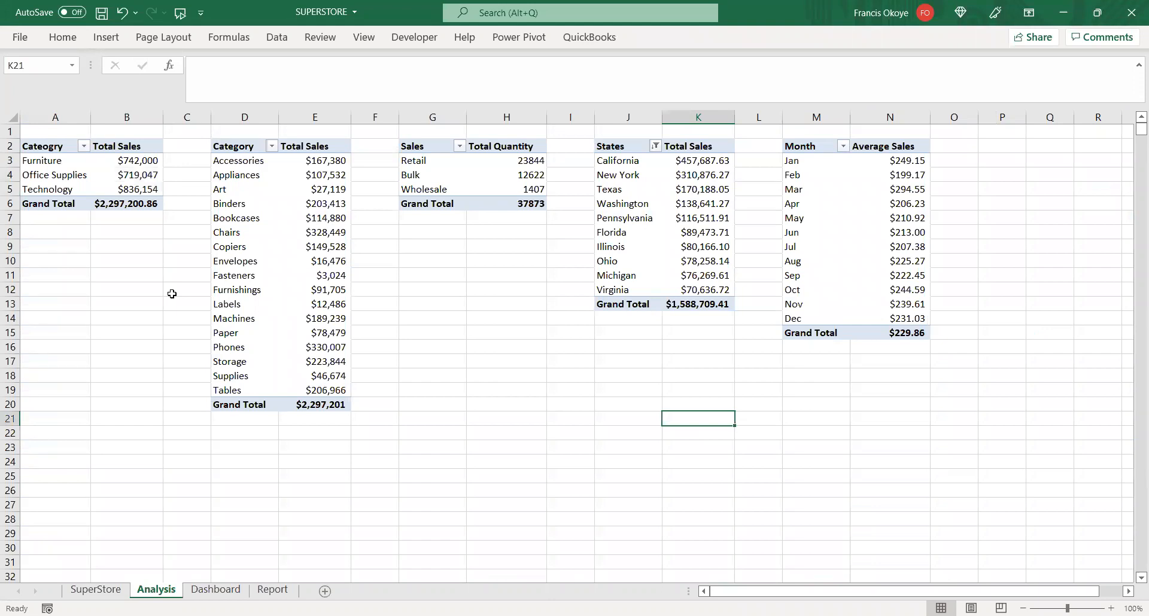
pyautogui.click(79, 191)
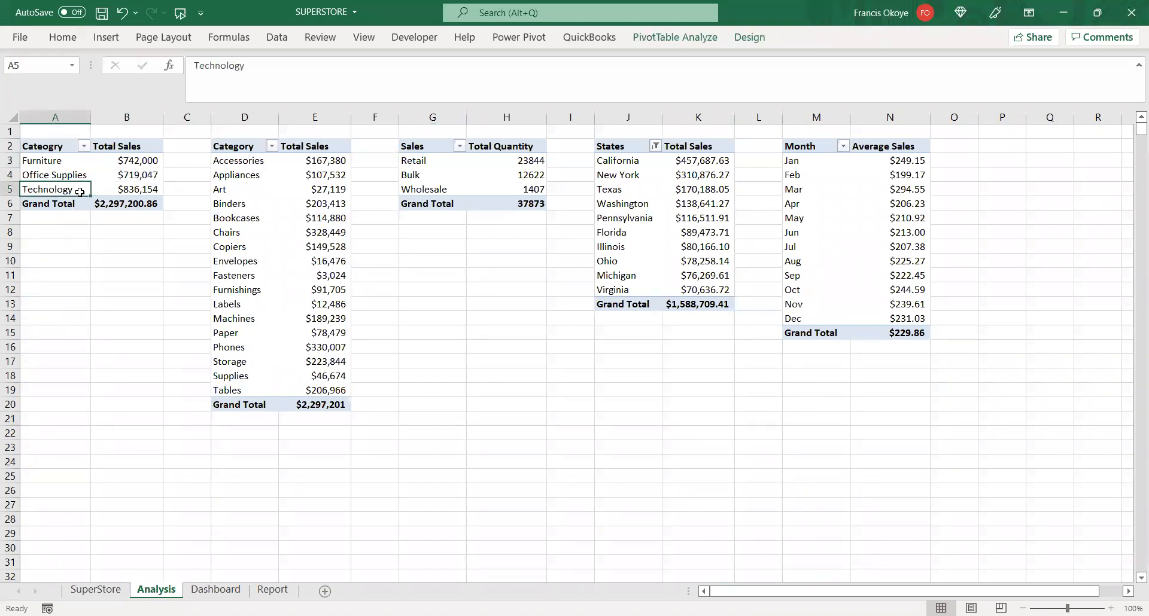
pyautogui.click(113, 37)
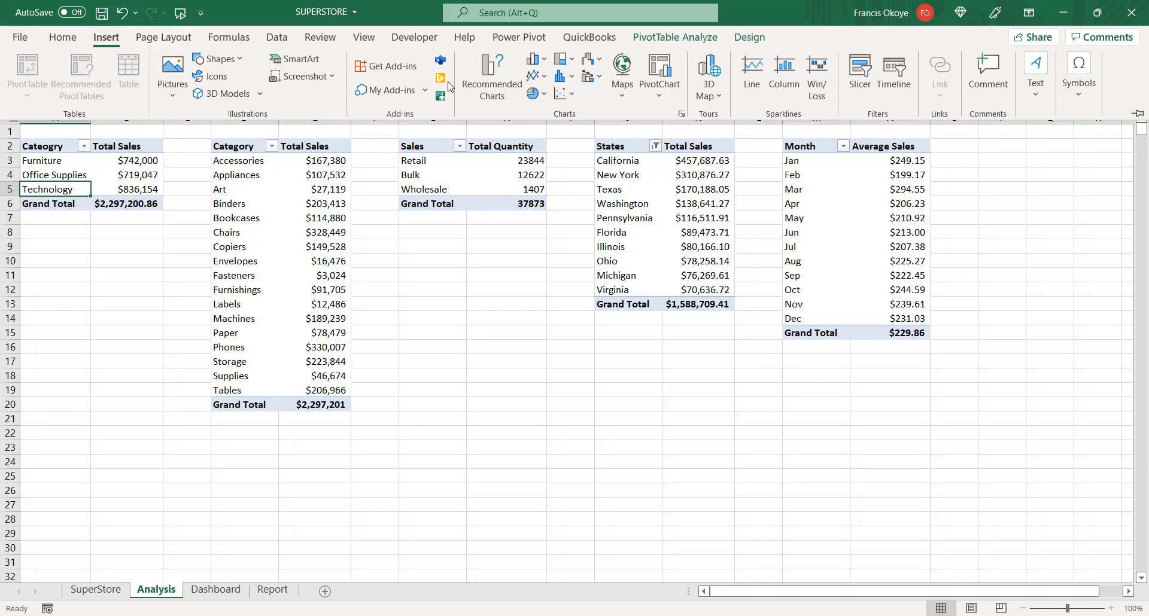
pyautogui.click(857, 76)
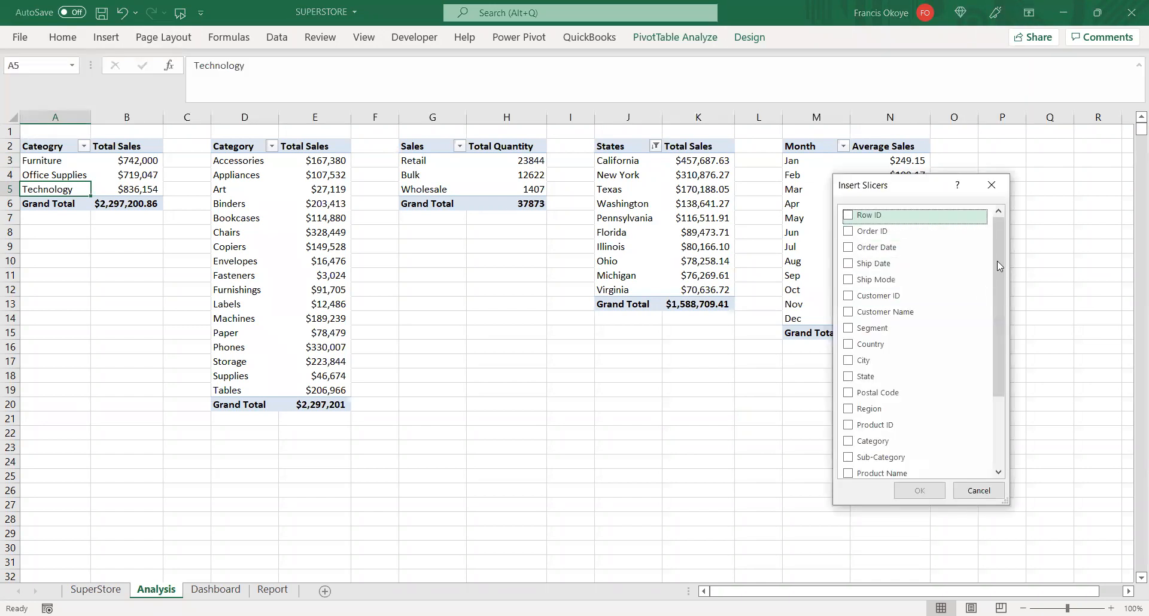
pyautogui.click(868, 328)
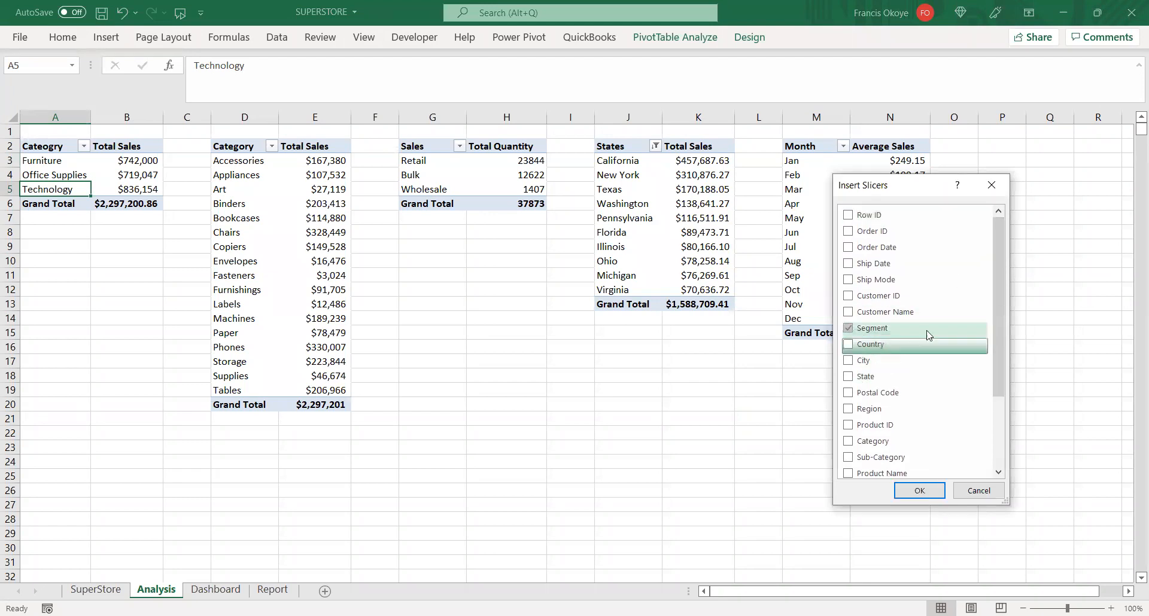
pyautogui.moveTo(996, 245); pyautogui.dragTo(999, 268)
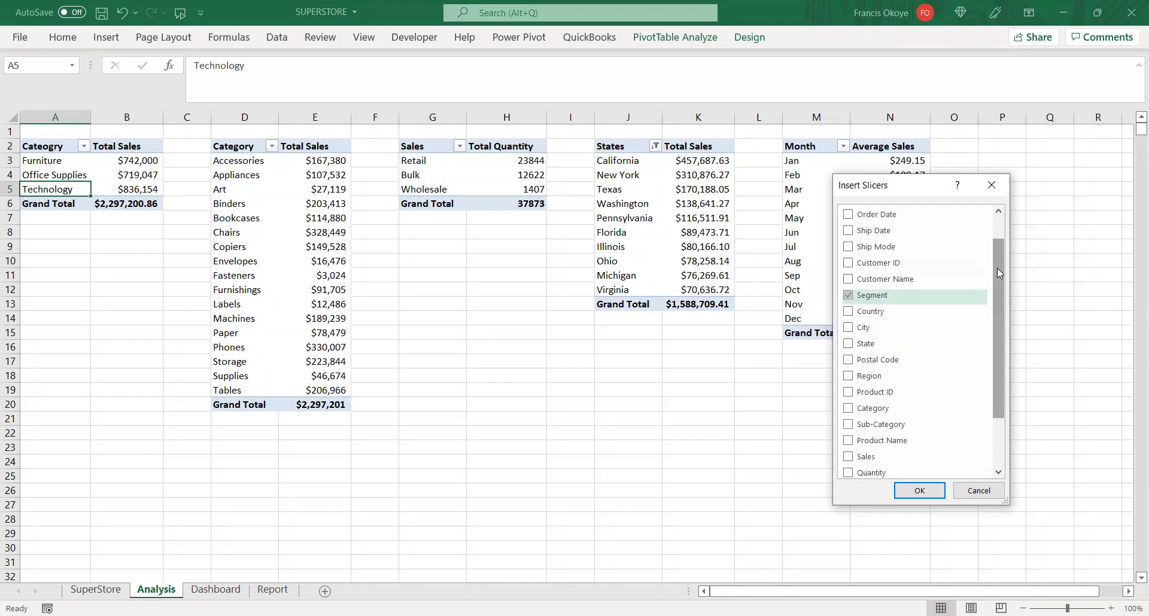
pyautogui.moveTo(997, 269); pyautogui.dragTo(1000, 300)
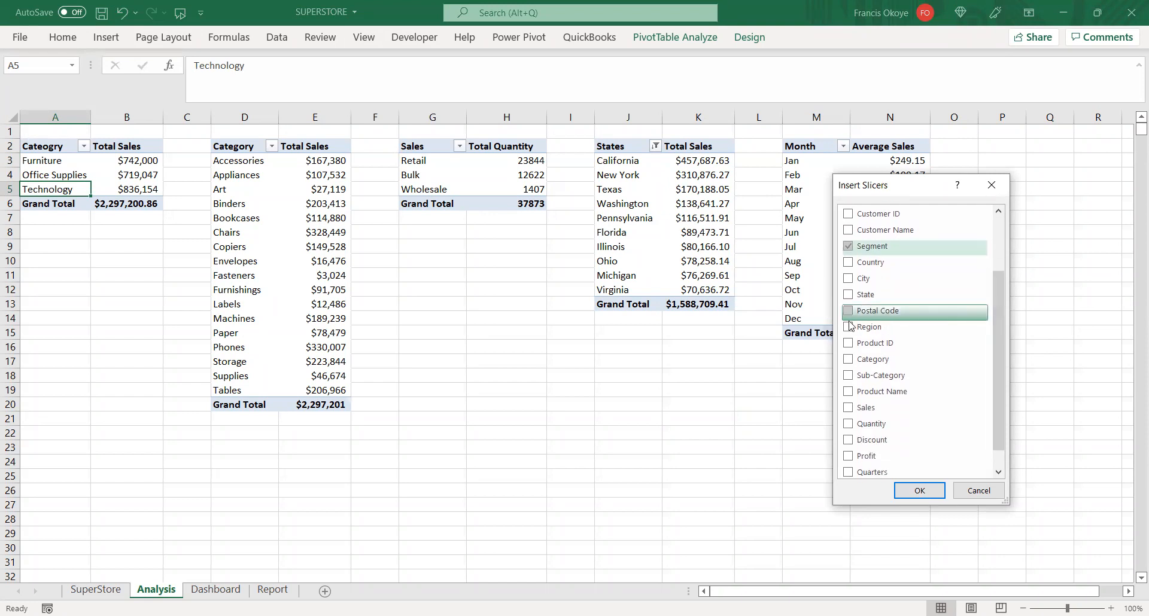
pyautogui.click(879, 327)
# - Add the Quarters, Years and Ship Mode fields to the slicer selection and insert the slicers
pyautogui.moveTo(1001, 333); pyautogui.dragTo(997, 357)
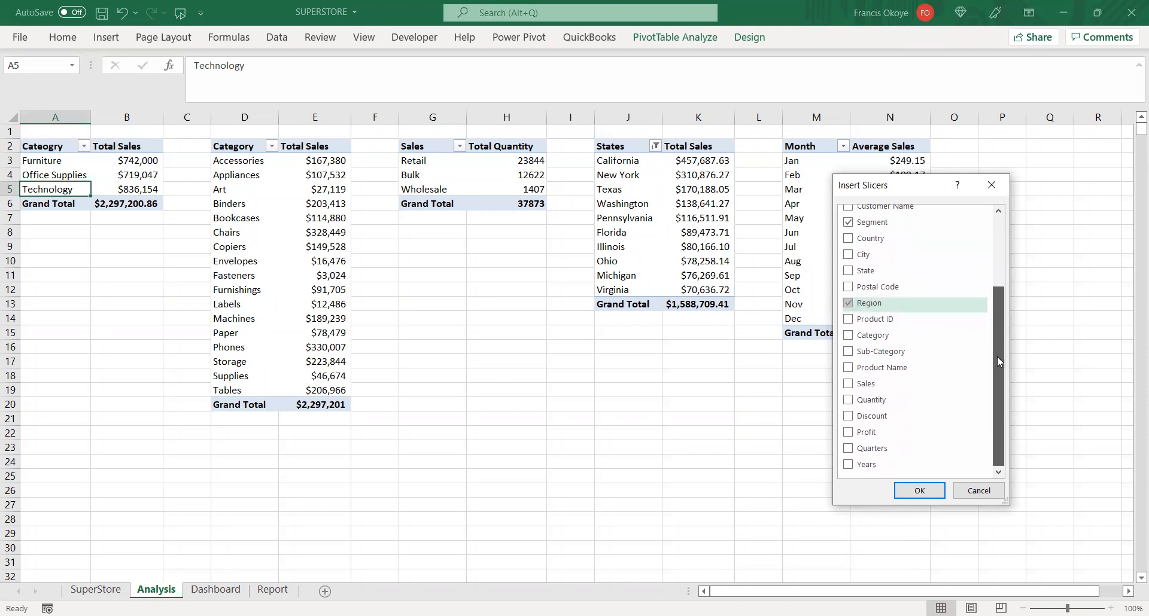
pyautogui.moveTo(998, 354)
pyautogui.mouseDown()
pyautogui.moveTo(999, 344)
pyautogui.moveTo(999, 354)
pyautogui.mouseUp()
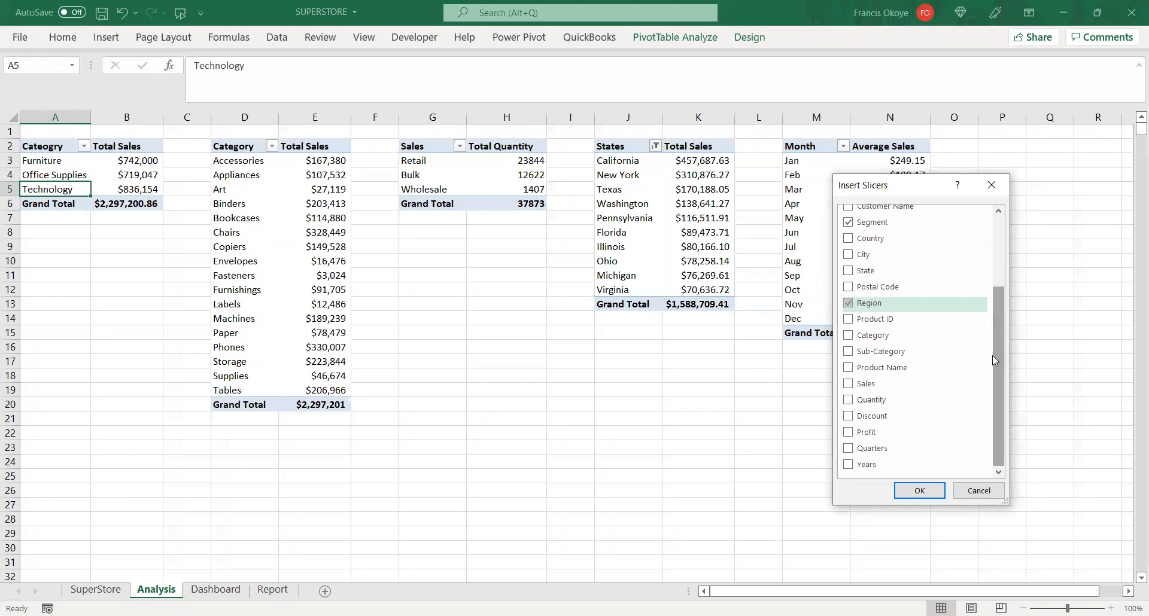
pyautogui.click(850, 450)
pyautogui.click(849, 465)
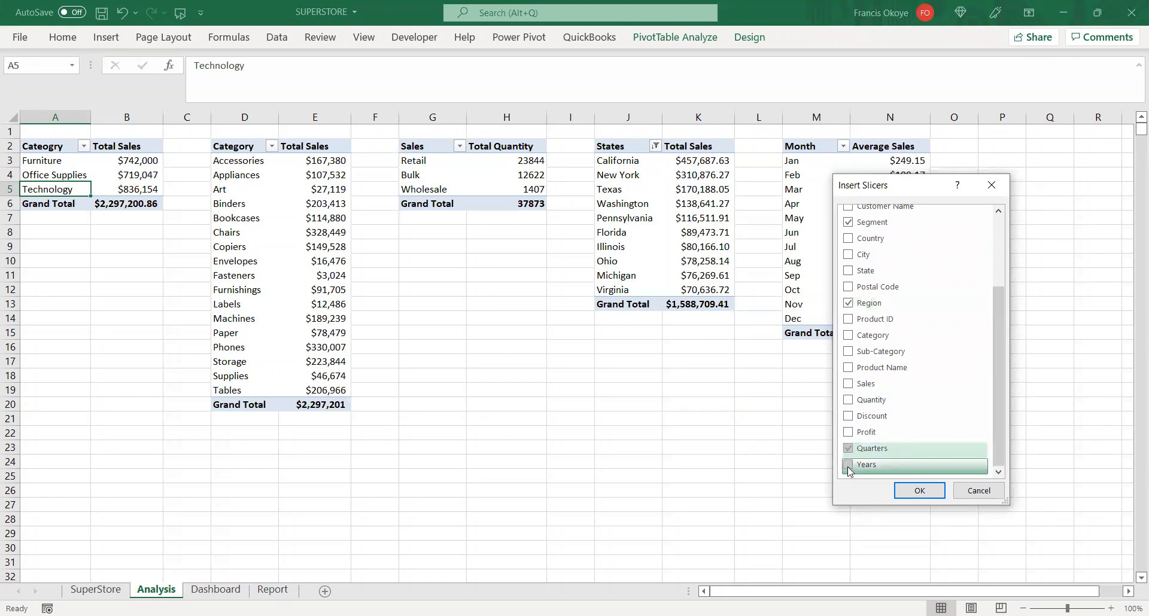
pyautogui.moveTo(997, 421); pyautogui.dragTo(993, 358)
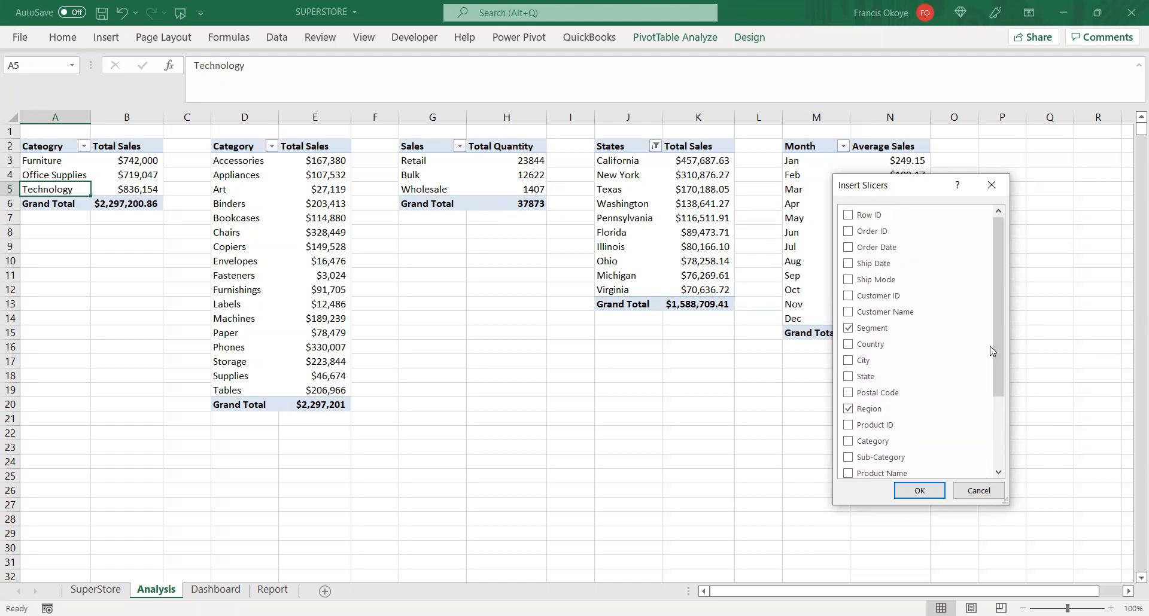
pyautogui.click(852, 284)
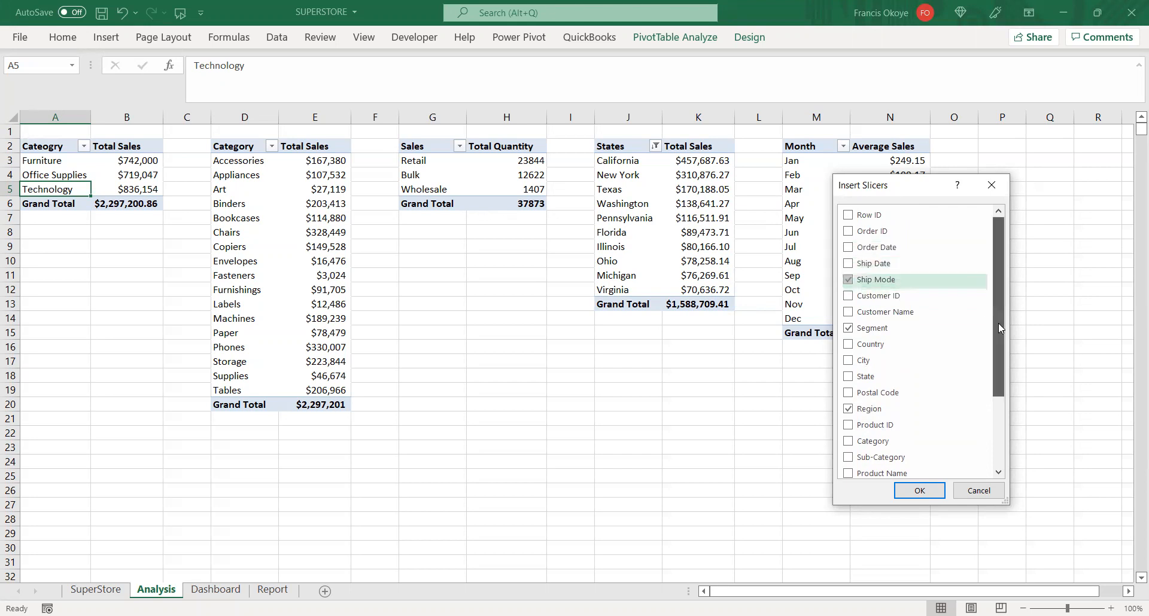
pyautogui.click(920, 491)
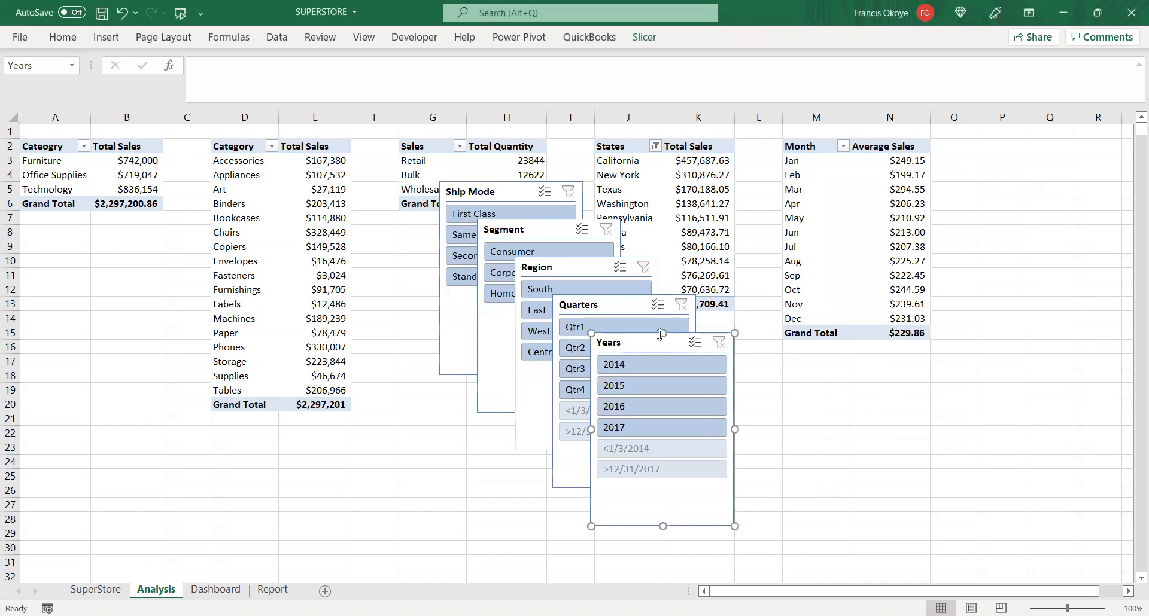
# - Spread out the overlapping slicers by moving Years beneath the monthly average sales table and Quarters beside it
pyautogui.moveTo(651, 336); pyautogui.dragTo(895, 310)
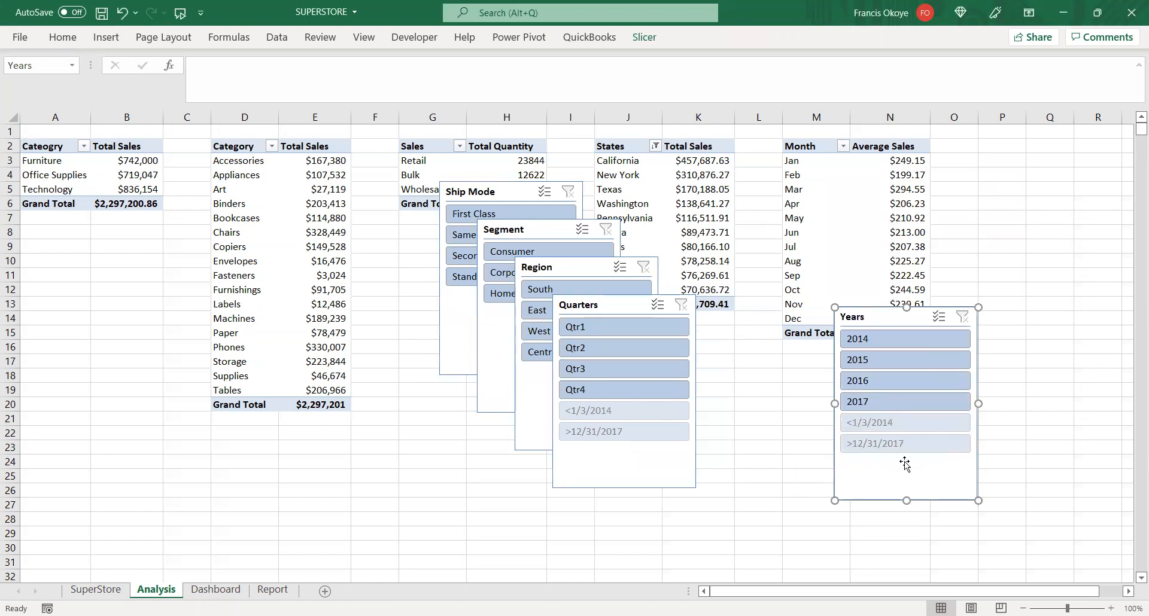
pyautogui.click(1031, 445)
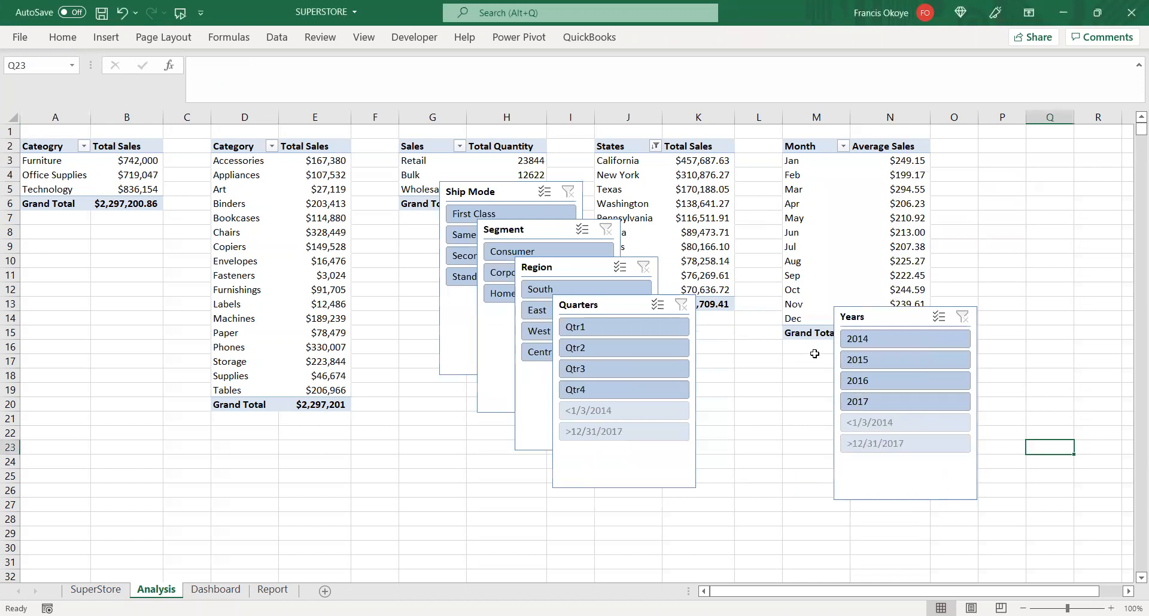
pyautogui.moveTo(605, 301); pyautogui.dragTo(725, 329)
# - Shorten the Region slicer to reduce the empty space below its Central item
pyautogui.click(575, 437)
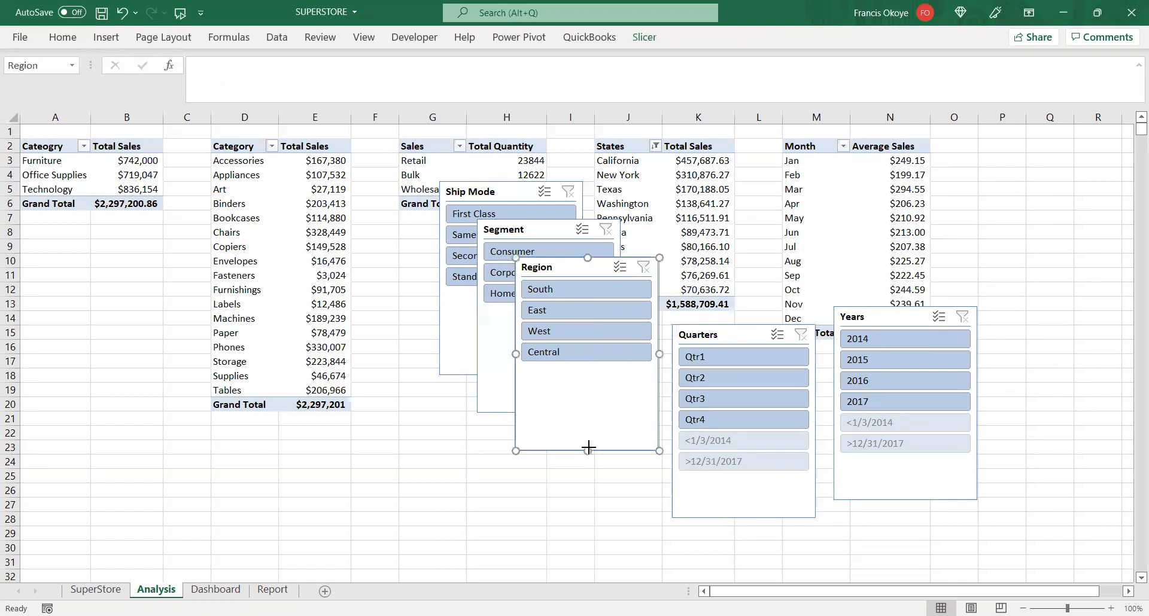
pyautogui.moveTo(579, 374); pyautogui.dragTo(579, 375)
pyautogui.click(755, 518)
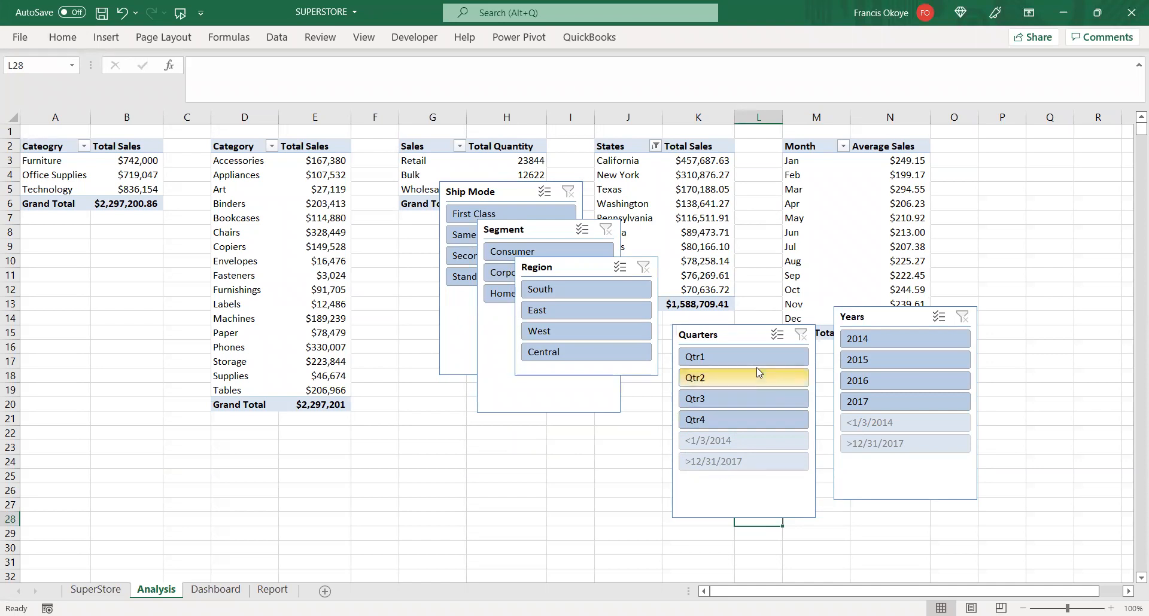
# - Try filtering with the <1/3/2014 item in the Quarters slicer and clear the filter each time
pyautogui.click(740, 333)
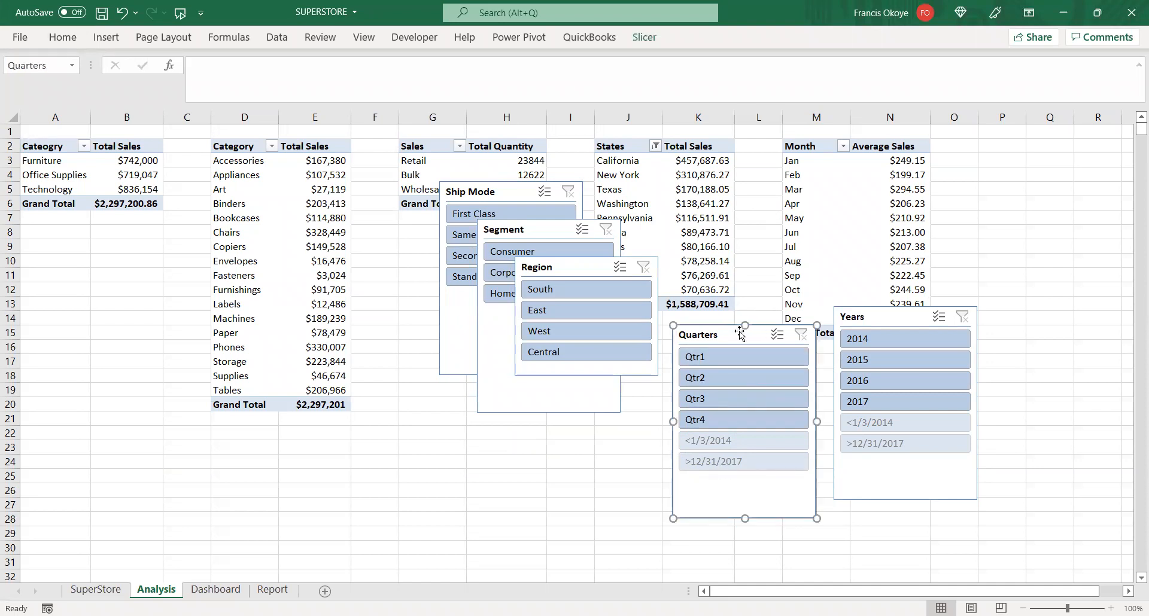
pyautogui.click(726, 440)
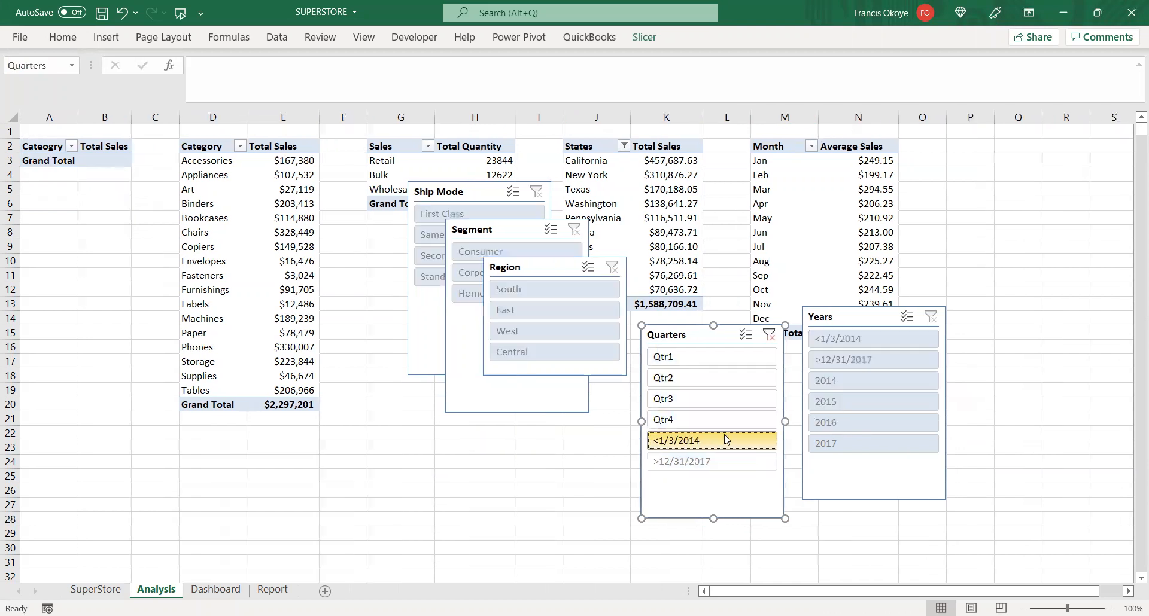
pyautogui.click(769, 335)
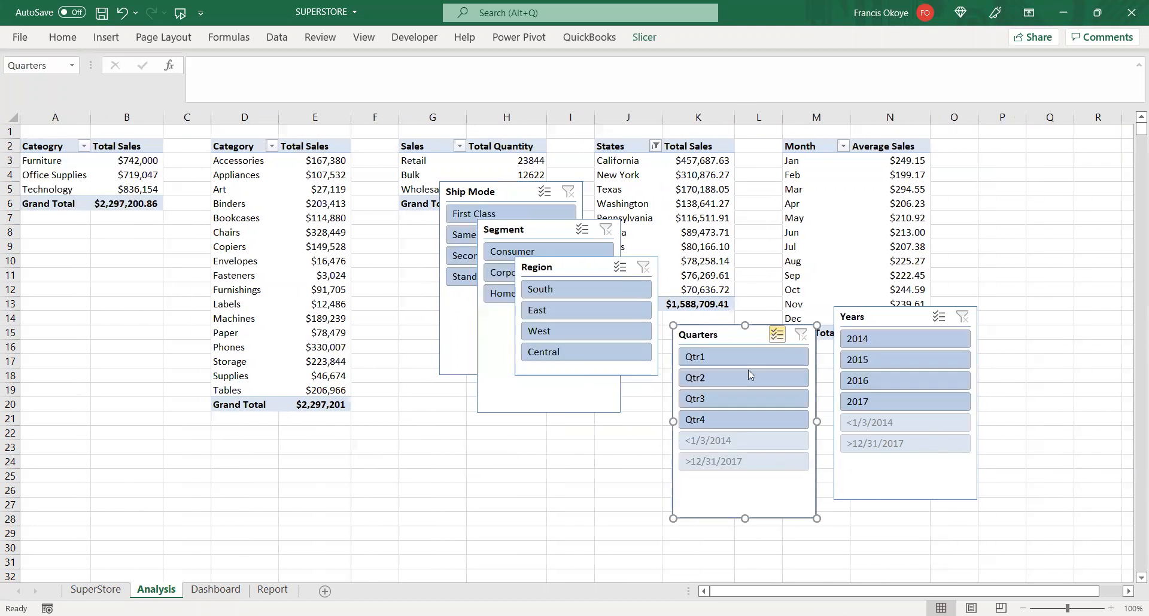
pyautogui.click(725, 444)
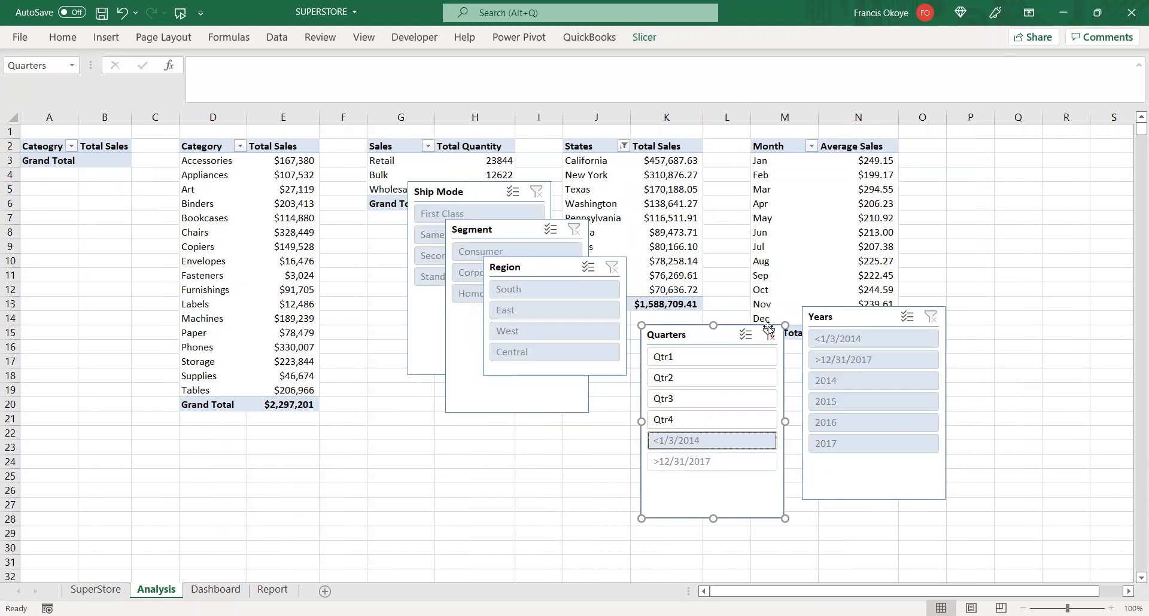
pyautogui.click(769, 334)
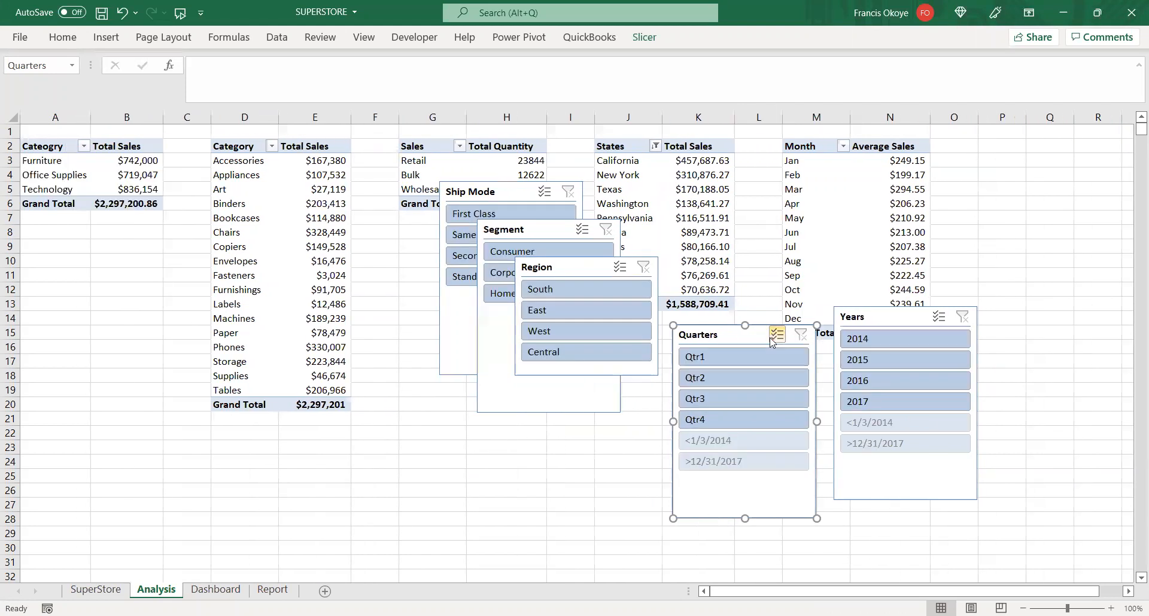
pyautogui.click(742, 449)
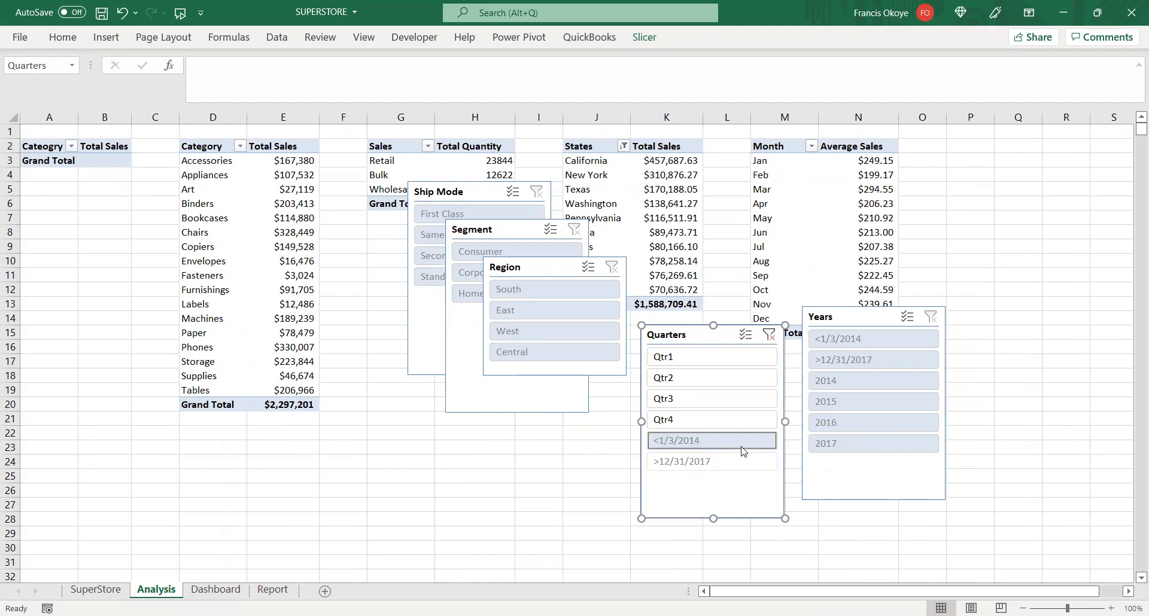
pyautogui.rightClick(742, 450)
pyautogui.click(726, 445)
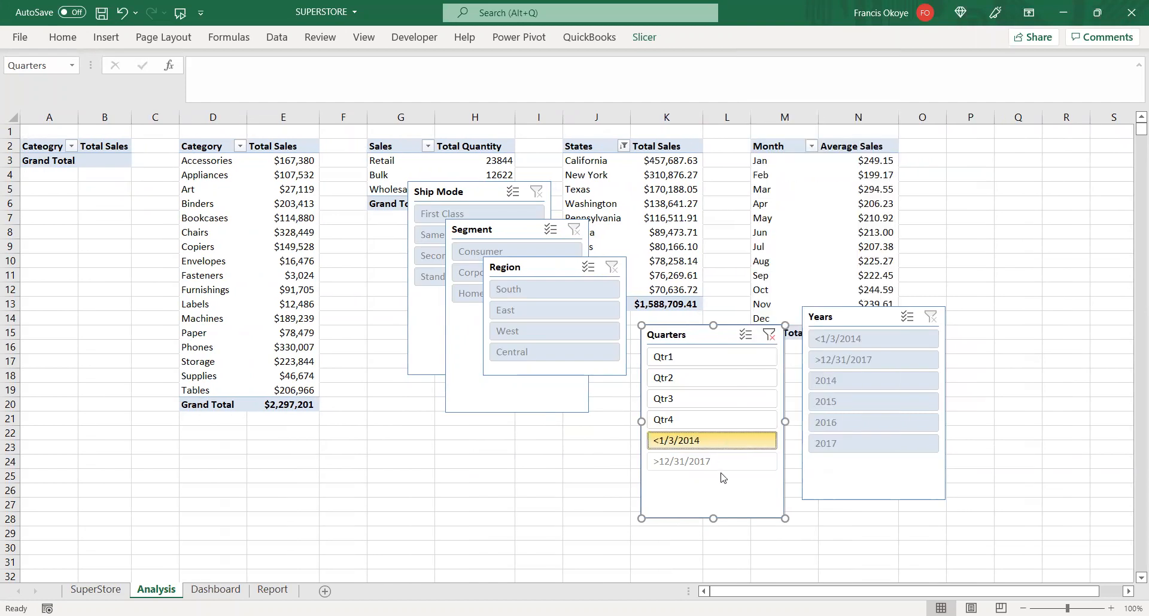
pyautogui.click(769, 337)
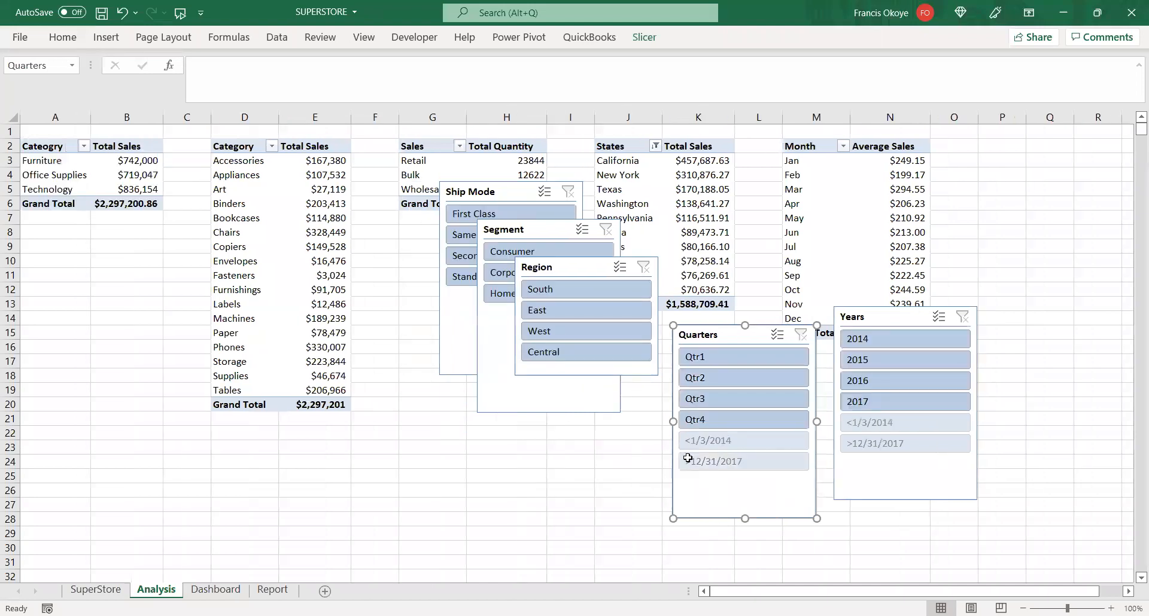
# - Examine the Order Date values on the SuperStore sheet for the out-of-range dates, and return to the Analysis sheet
pyautogui.click(97, 579)
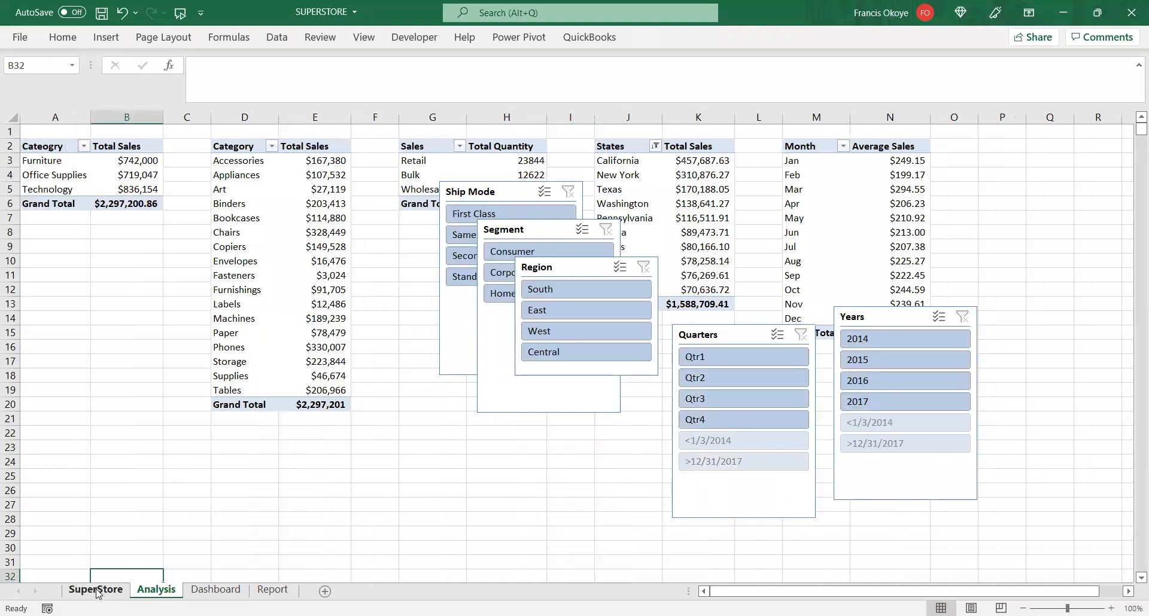
pyautogui.click(95, 590)
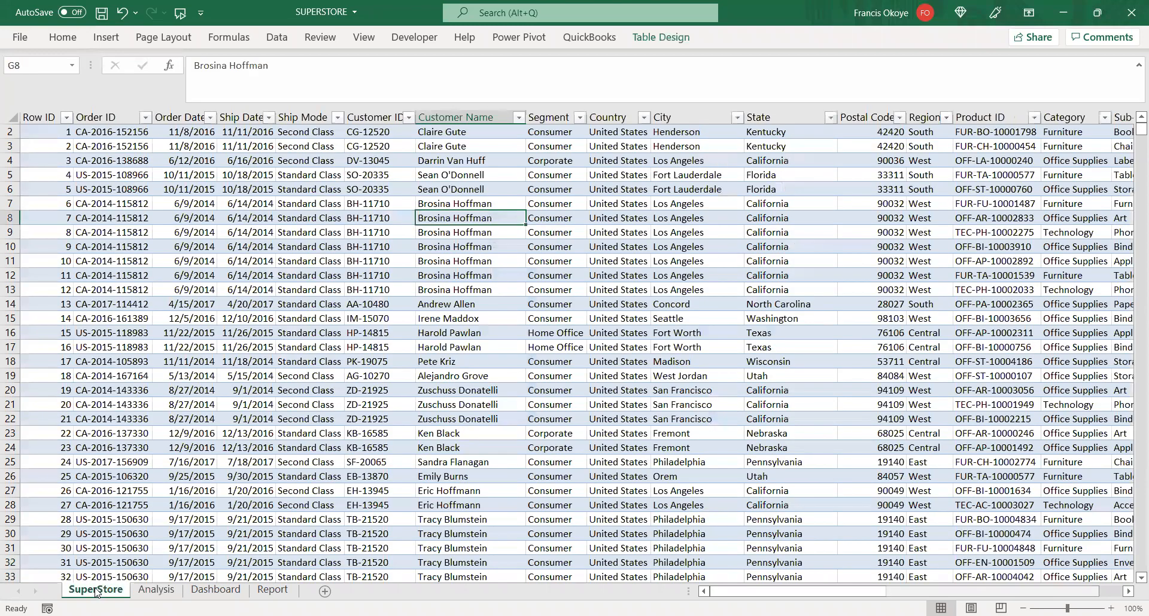
pyautogui.click(210, 276)
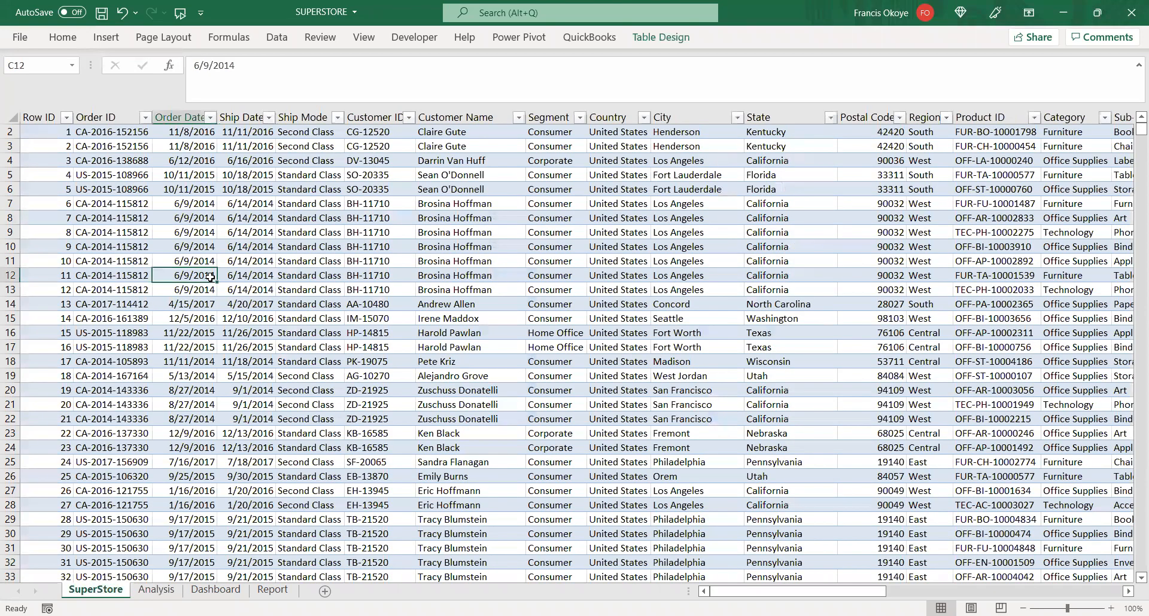
pyautogui.press('pagedown')
pyautogui.press('pagedown')
pyautogui.press('pagedown')
pyautogui.press('pagedown')
pyautogui.press('pagedown')
pyautogui.press('pagedown')
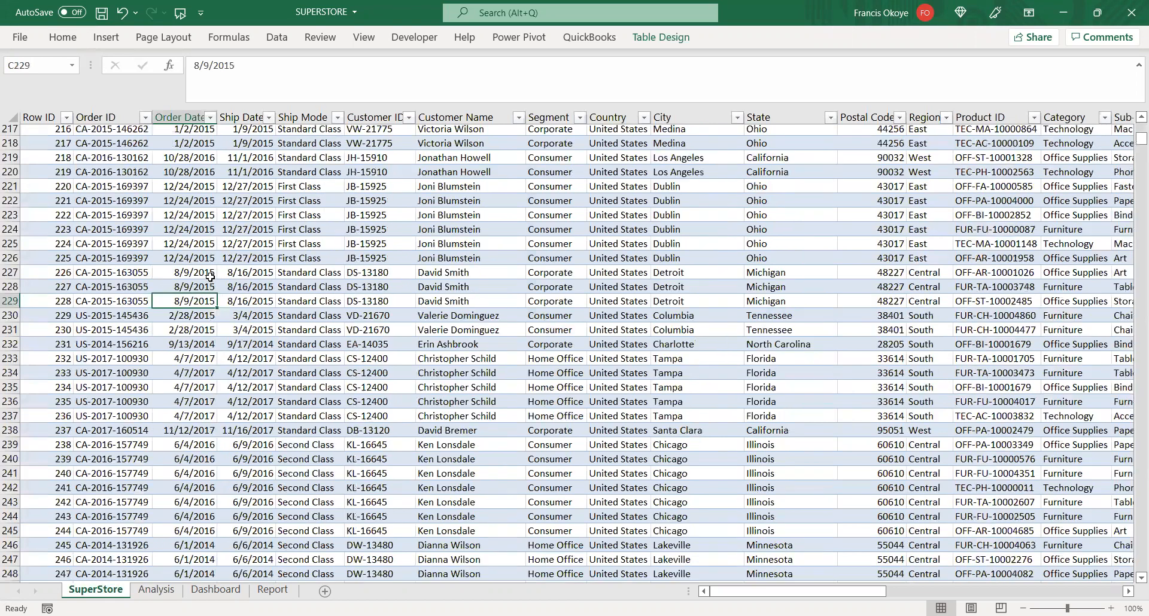
pyautogui.press('pageup')
pyautogui.press('pageup')
pyautogui.press('pageup')
pyautogui.press('pageup')
pyautogui.press('pageup')
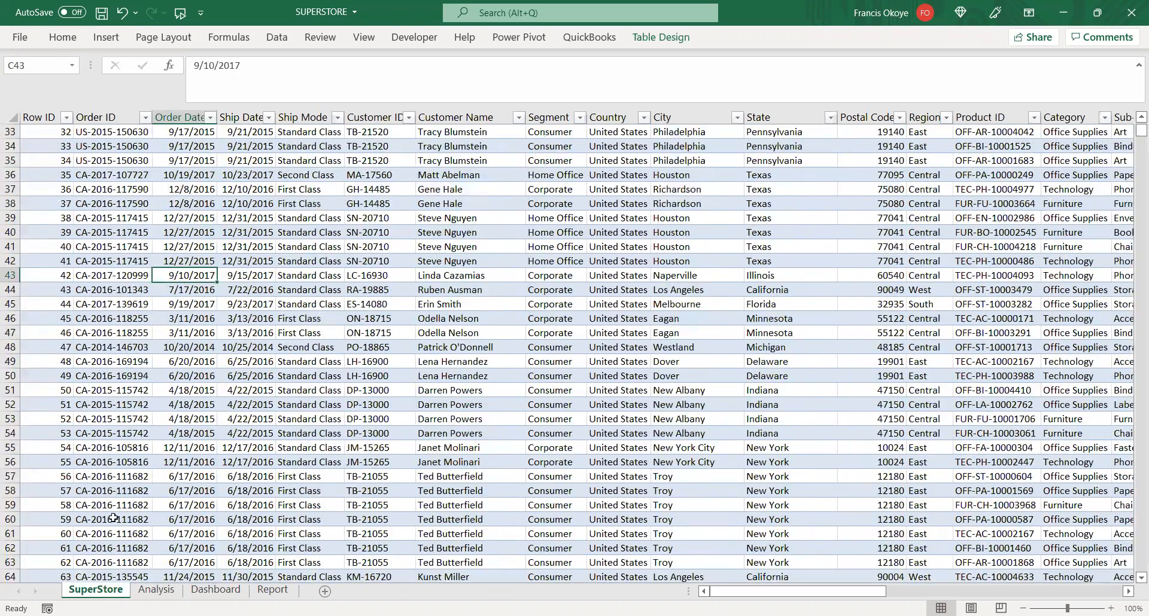
pyautogui.click(157, 590)
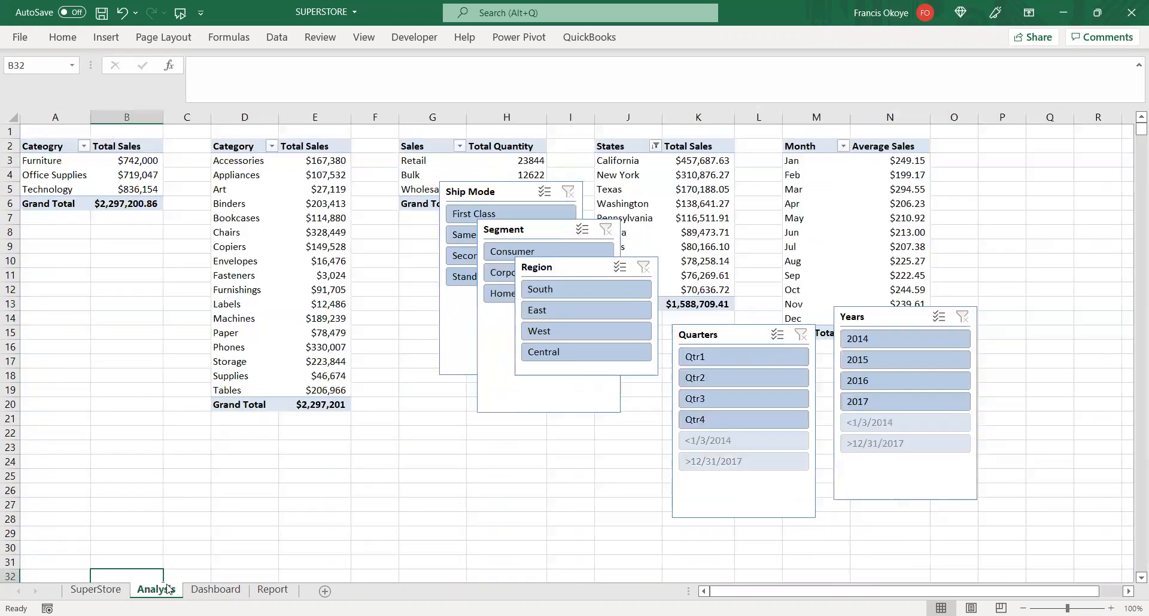
pyautogui.click(213, 590)
pyautogui.click(167, 589)
pyautogui.rightClick(915, 430)
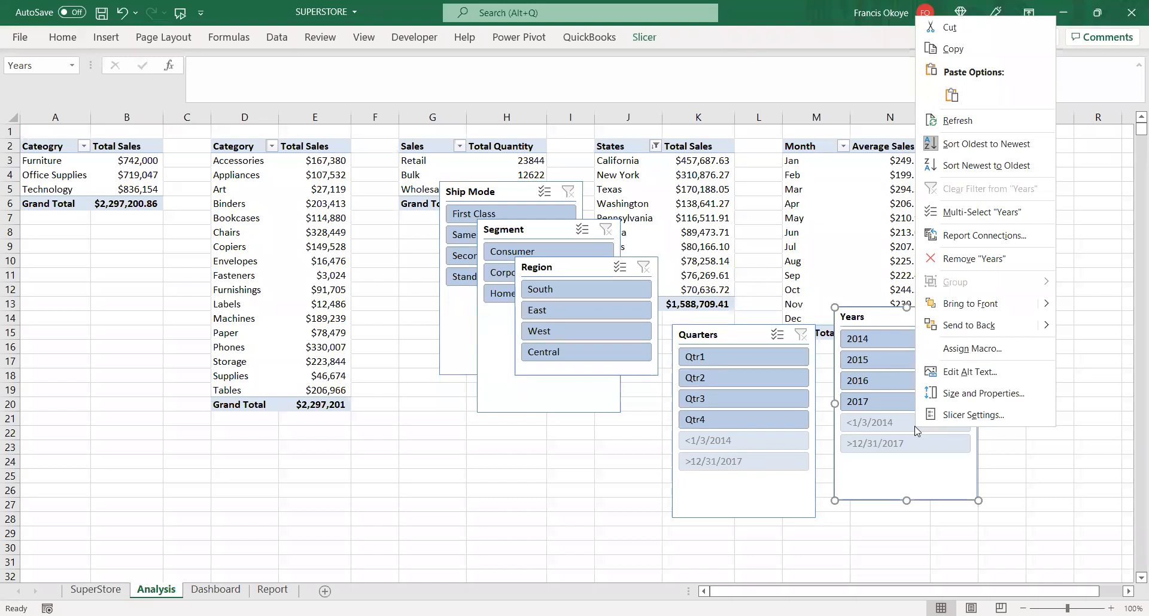
pyautogui.click(980, 259)
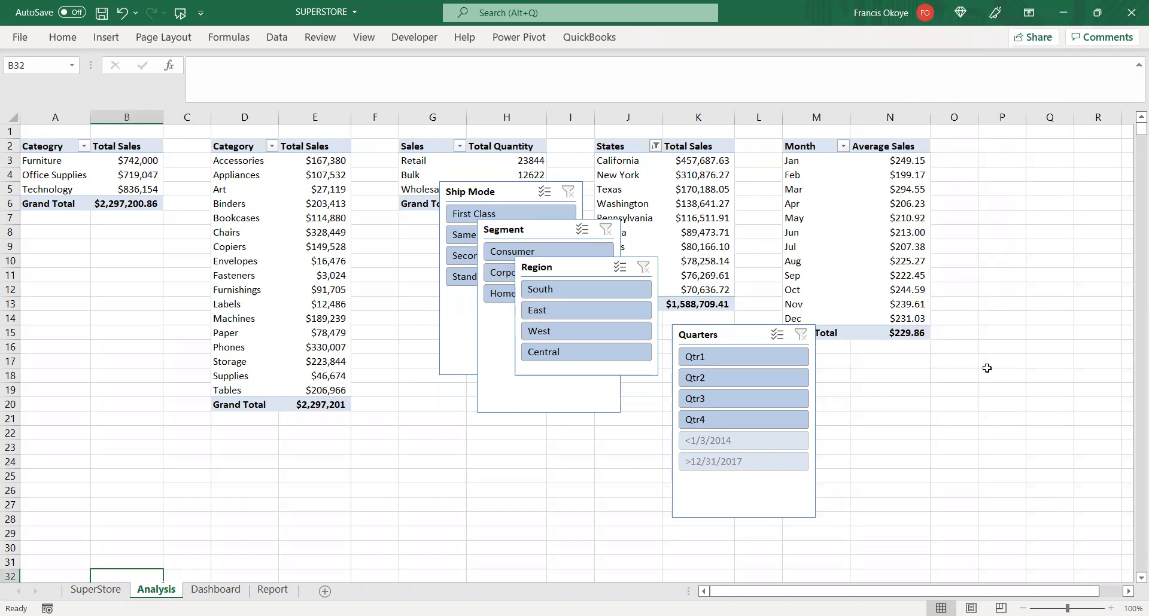
pyautogui.hotkey('ctrl', 'z')
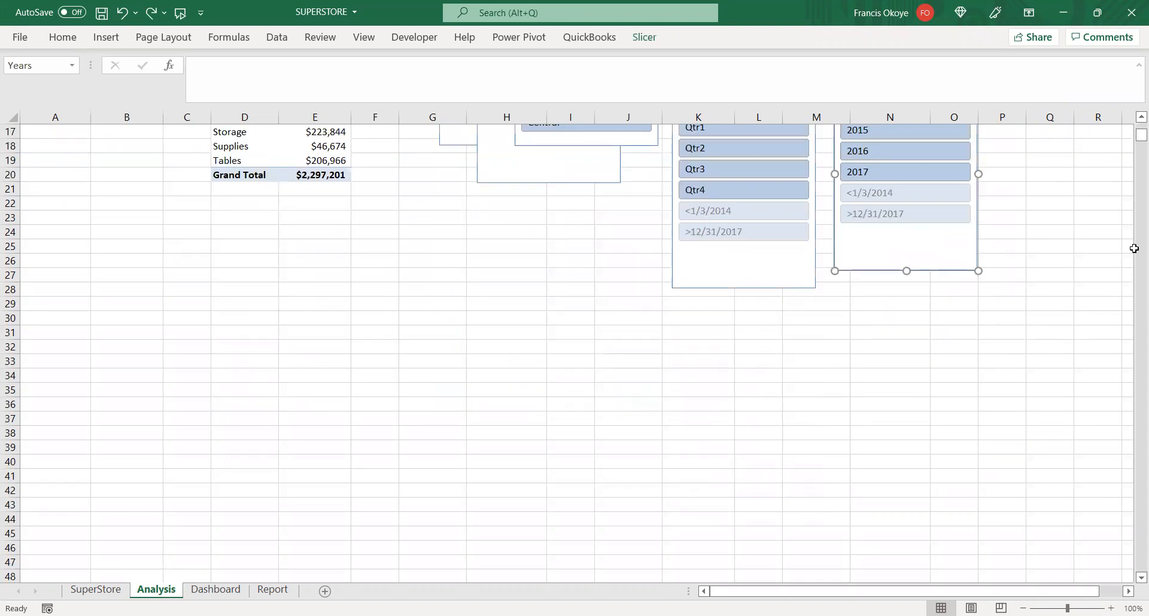
pyautogui.scroll(2, 1133, 118)
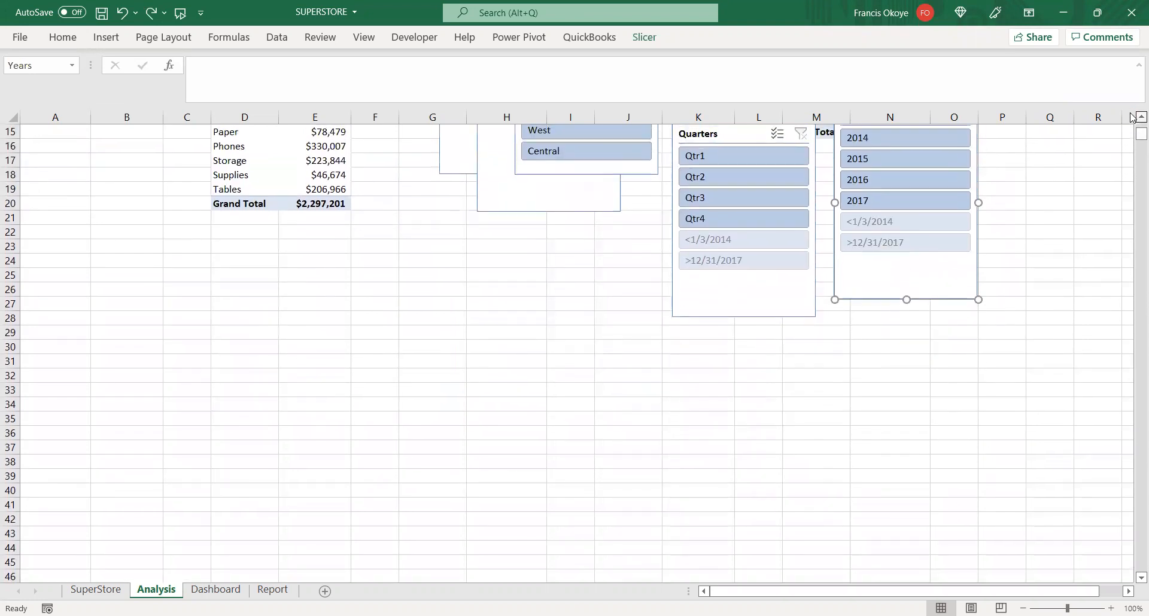
pyautogui.scroll(5, 1133, 118)
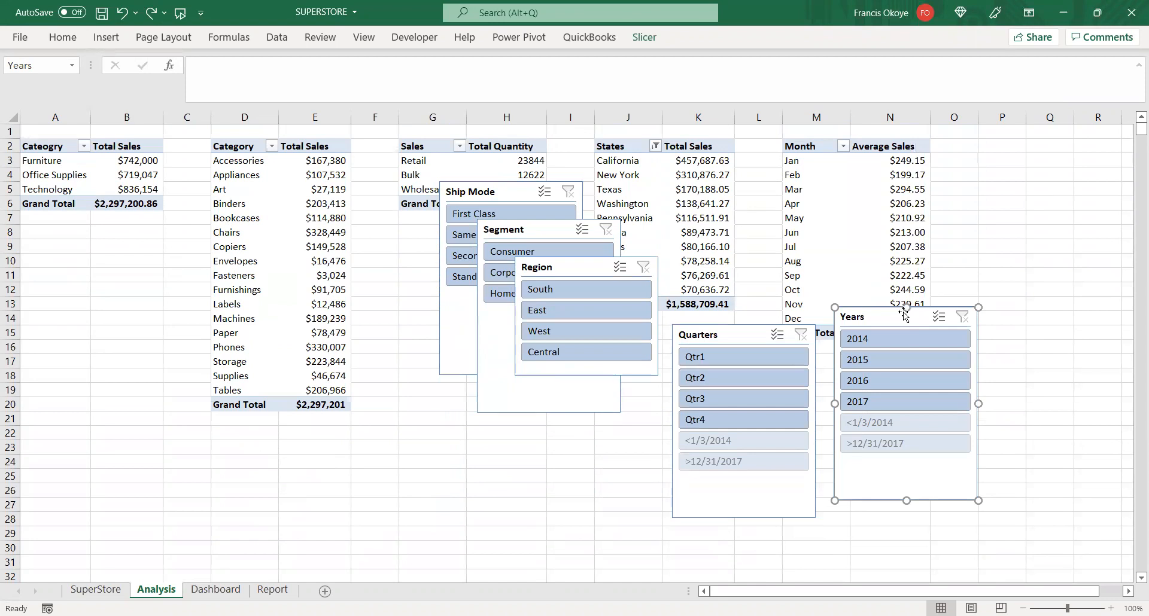
# - Hide items with no data in the Years slicer and shorten it to fit the items 2014 to 2017
pyautogui.click(639, 41)
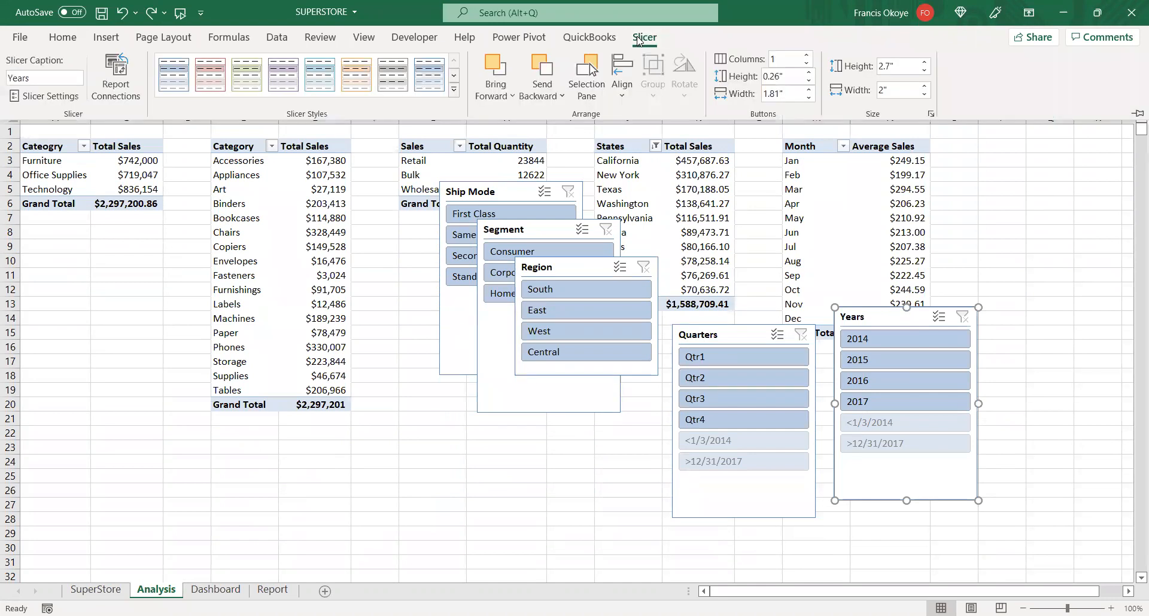
pyautogui.click(46, 96)
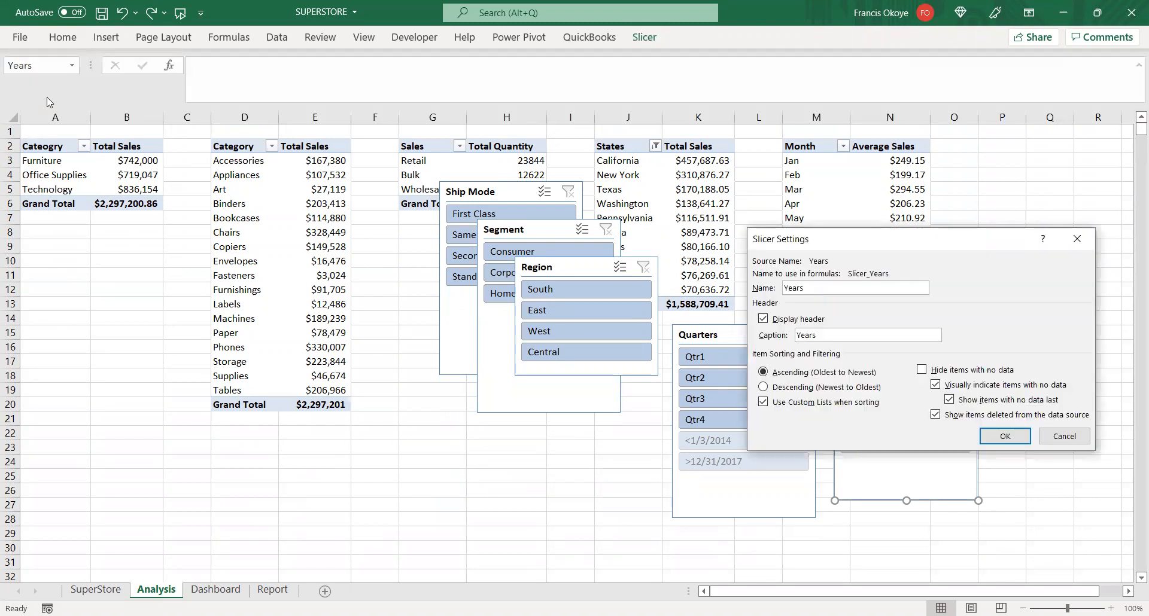
pyautogui.click(921, 370)
pyautogui.click(1005, 436)
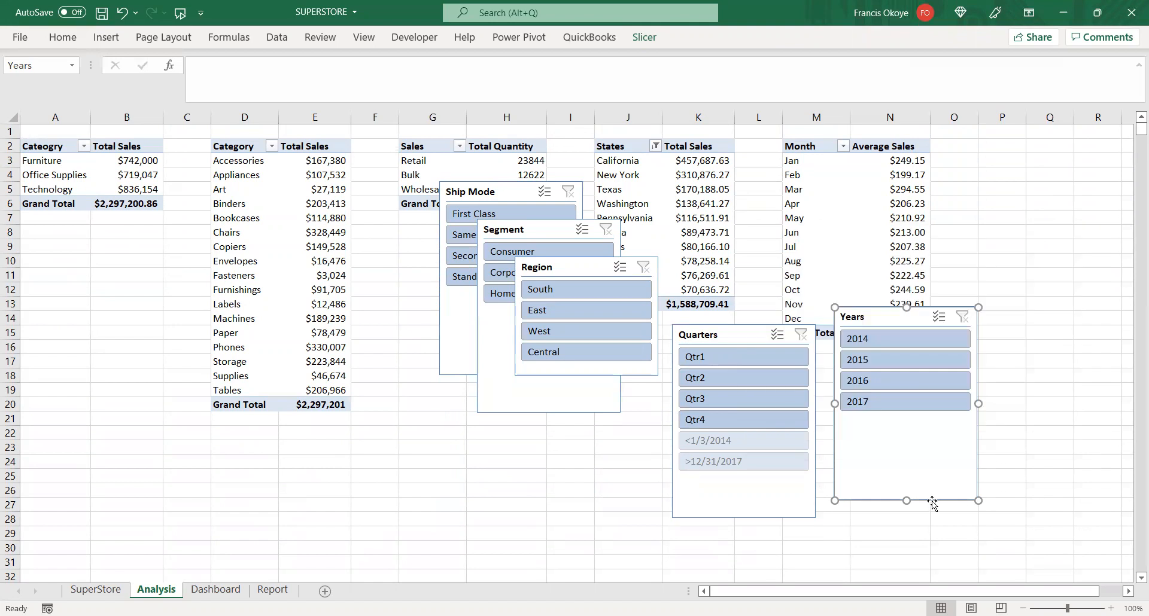
pyautogui.moveTo(906, 501); pyautogui.dragTo(899, 419)
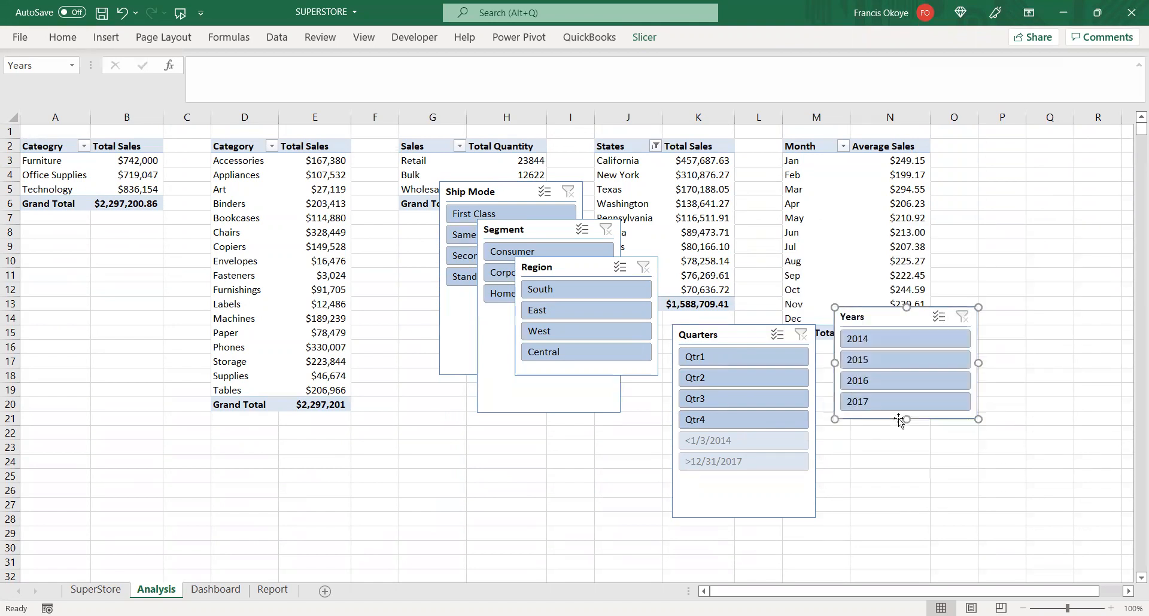
# - Hide items with no data in the Quarters slicer and shorten it to end just below Qtr4
pyautogui.click(726, 332)
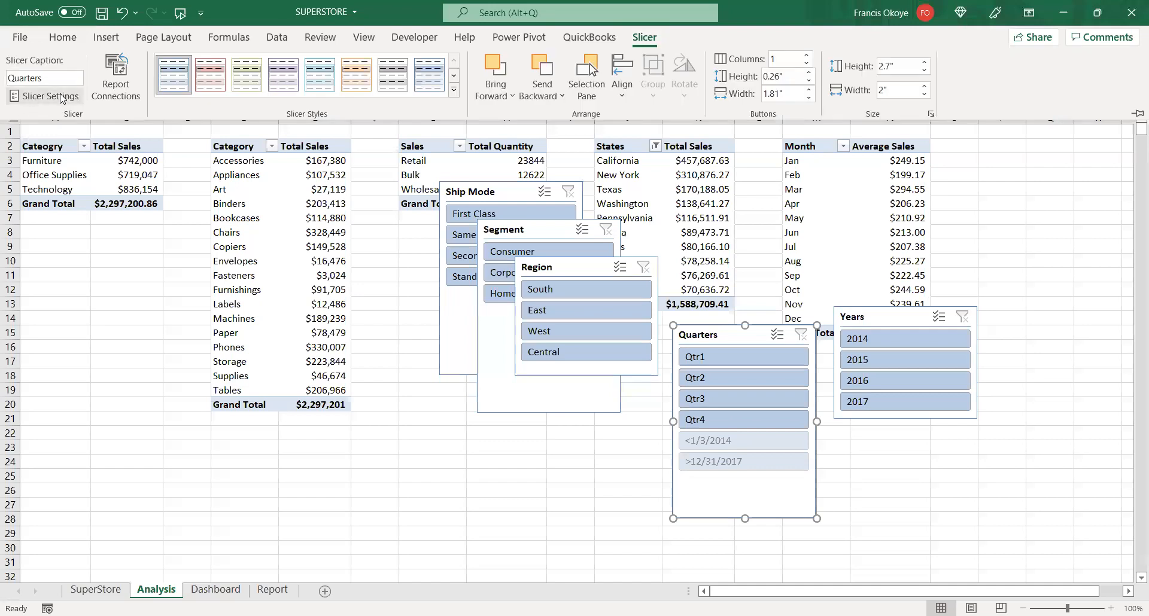
pyautogui.click(61, 99)
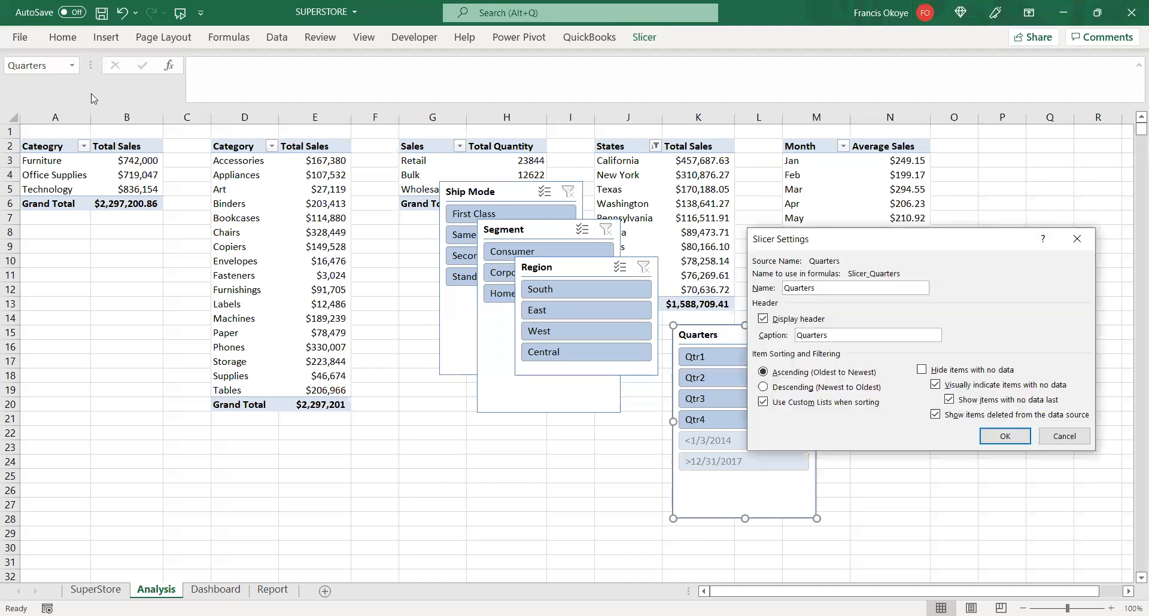
pyautogui.click(922, 370)
pyautogui.click(1005, 436)
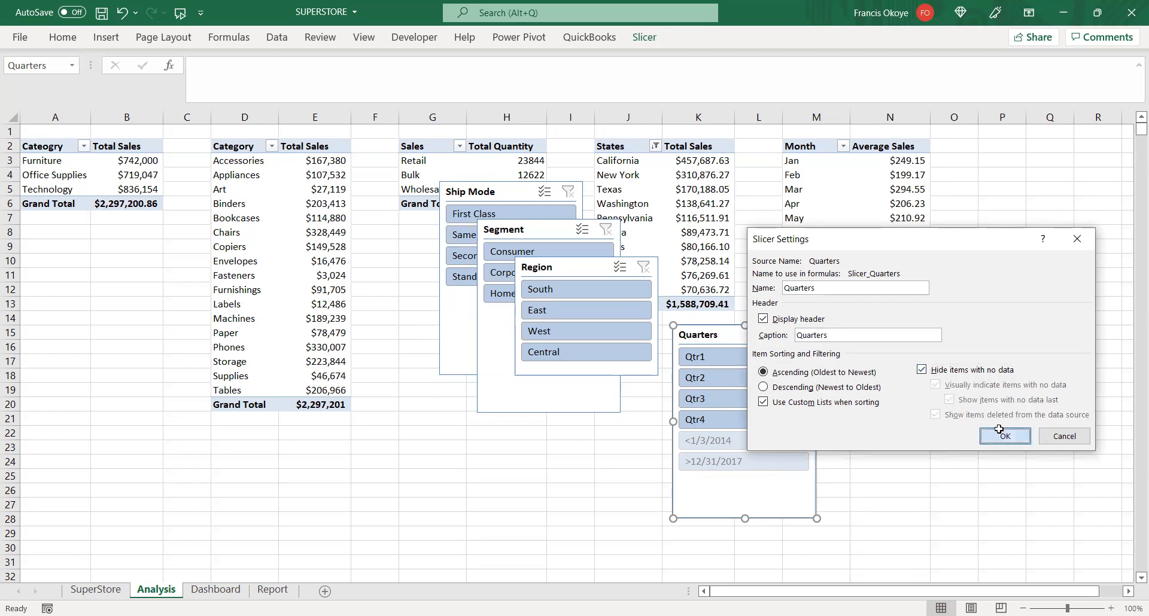
pyautogui.click(745, 525)
pyautogui.click(742, 511)
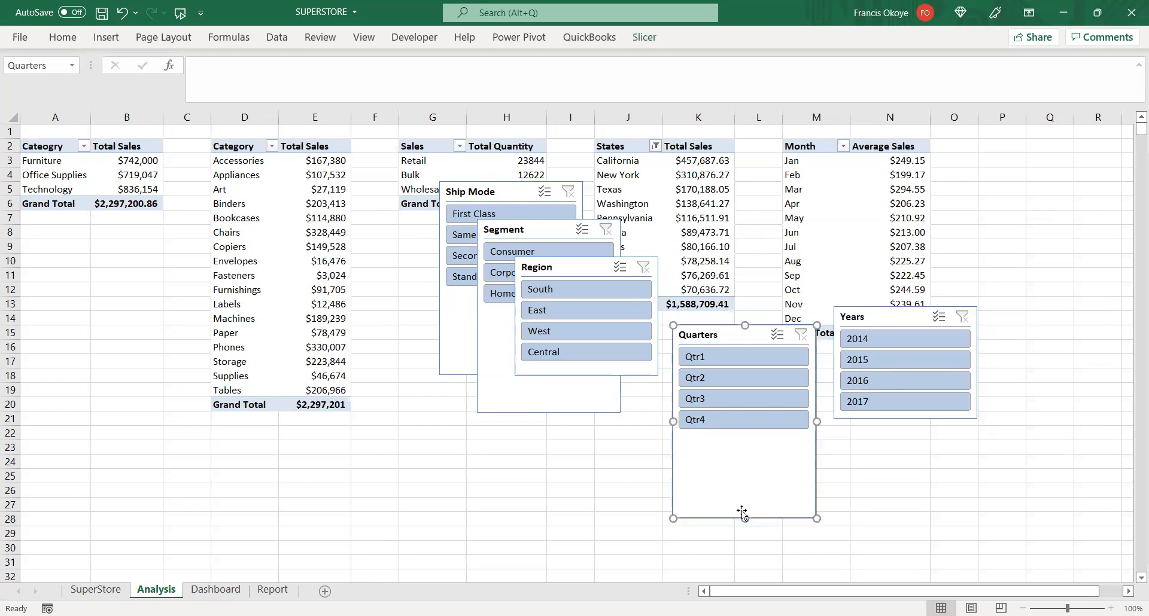
pyautogui.moveTo(744, 516); pyautogui.dragTo(746, 435)
pyautogui.click(993, 465)
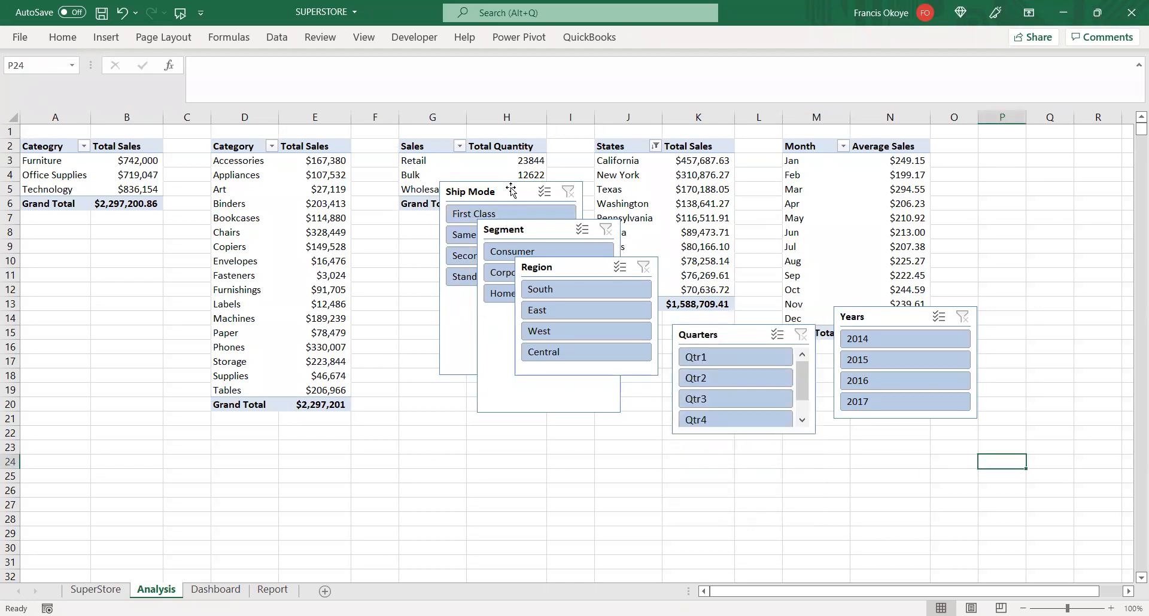
# - Move the Ship Mode slicer below the subcategory sales table and shorten it to end just below Standard Class
pyautogui.moveTo(535, 184); pyautogui.dragTo(401, 355)
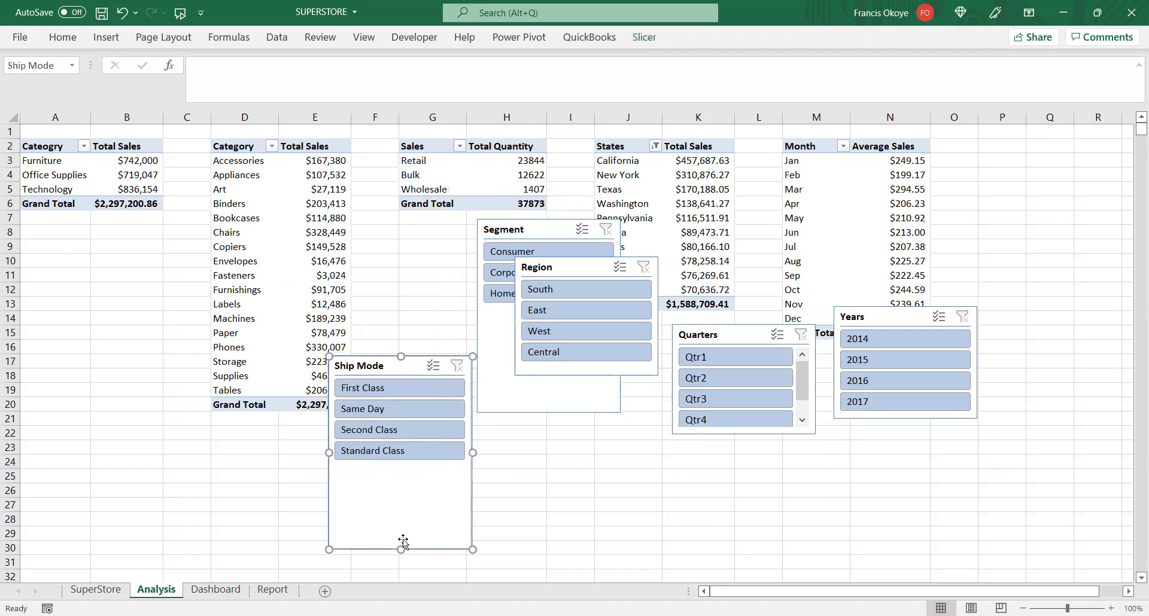
pyautogui.moveTo(399, 546); pyautogui.dragTo(401, 466)
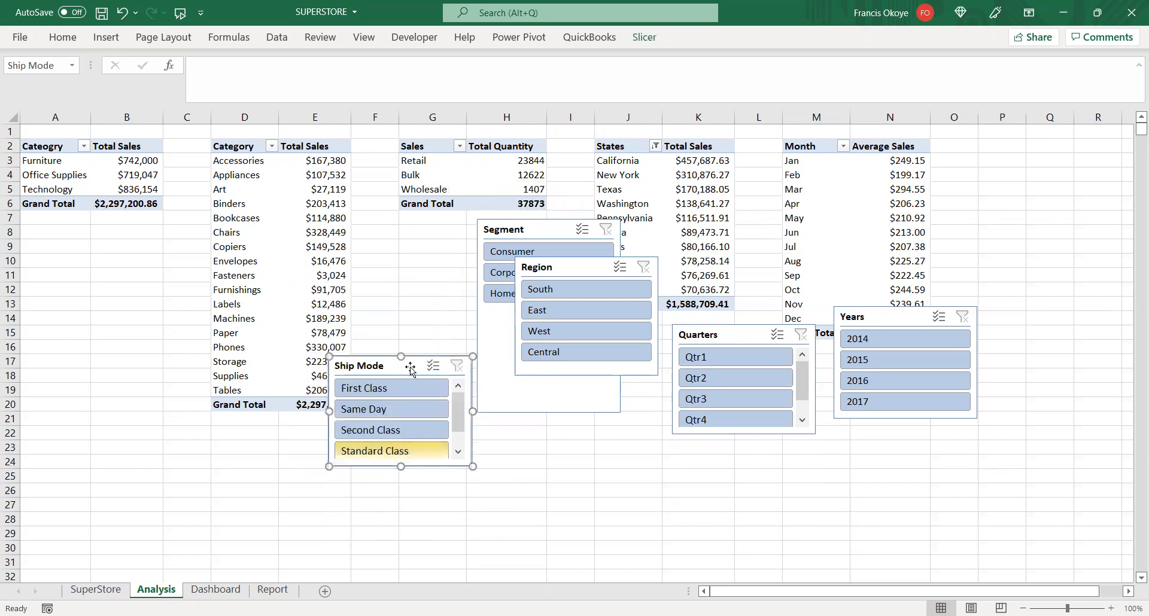
pyautogui.moveTo(414, 358); pyautogui.dragTo(415, 424)
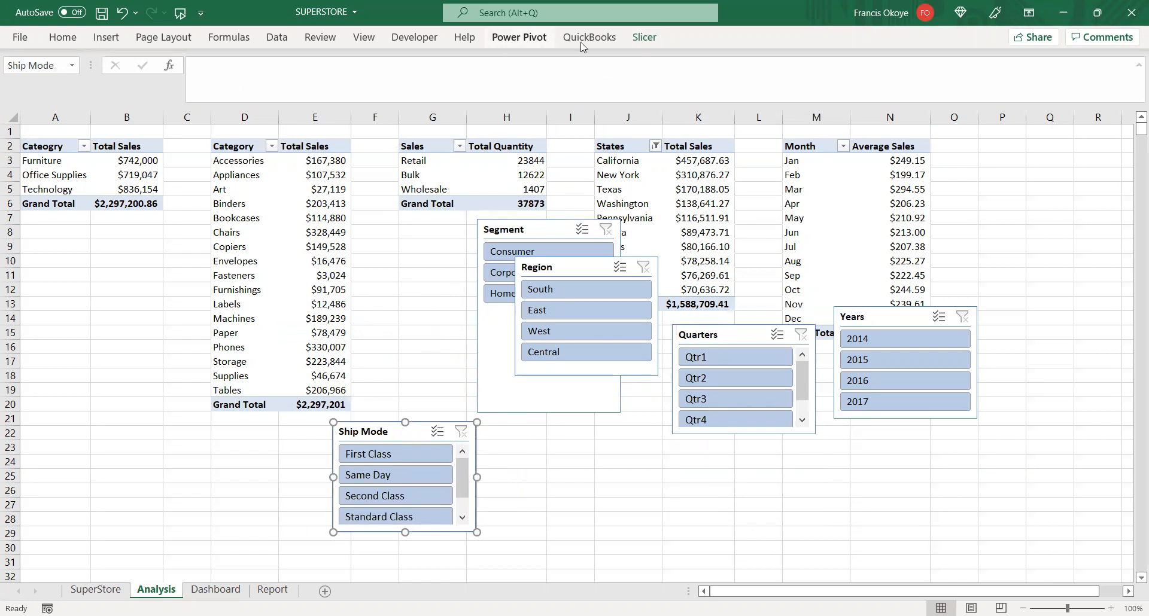
# - Move the Region slicer to the empty cells below the Segment slicer, and shorten the Segment slicer to end just below Home Office
pyautogui.click(645, 37)
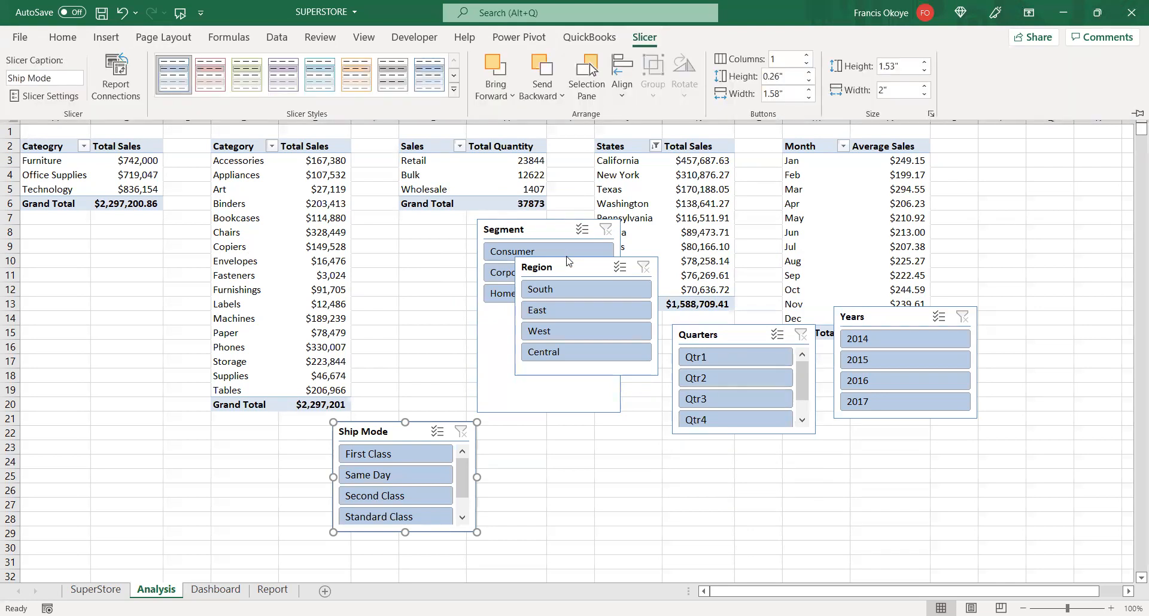
pyautogui.moveTo(584, 265); pyautogui.dragTo(599, 457)
pyautogui.click(539, 405)
pyautogui.moveTo(550, 413); pyautogui.dragTo(550, 307)
pyautogui.moveTo(599, 455); pyautogui.dragTo(583, 398)
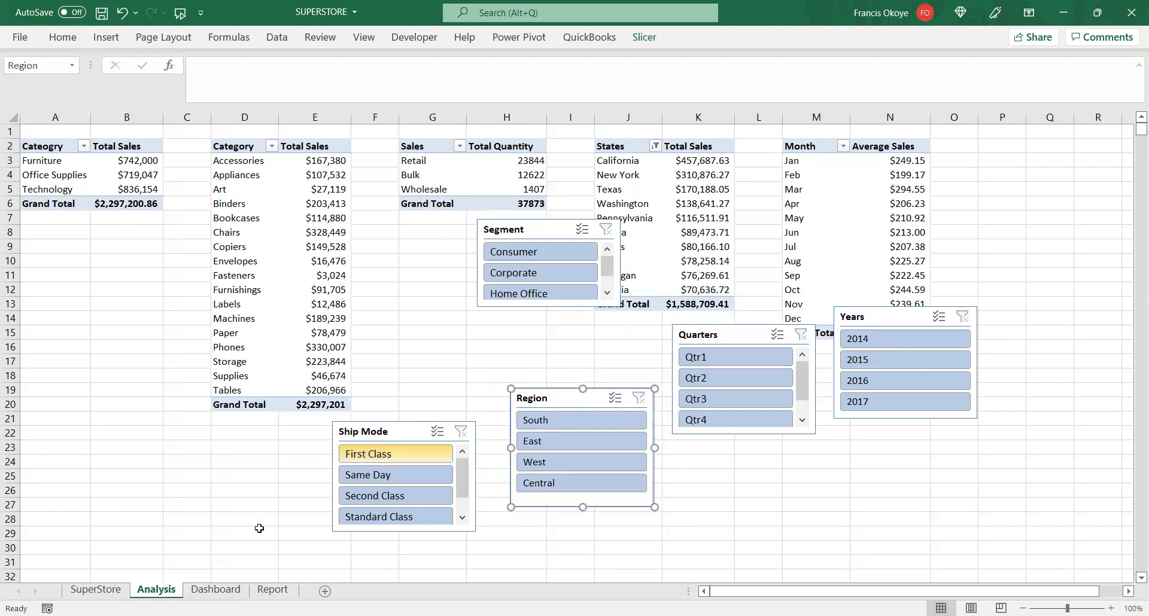
# - Check the distinct Ship Mode values in the SuperStore table's filter list, and return to the Analysis sheet
pyautogui.click(105, 591)
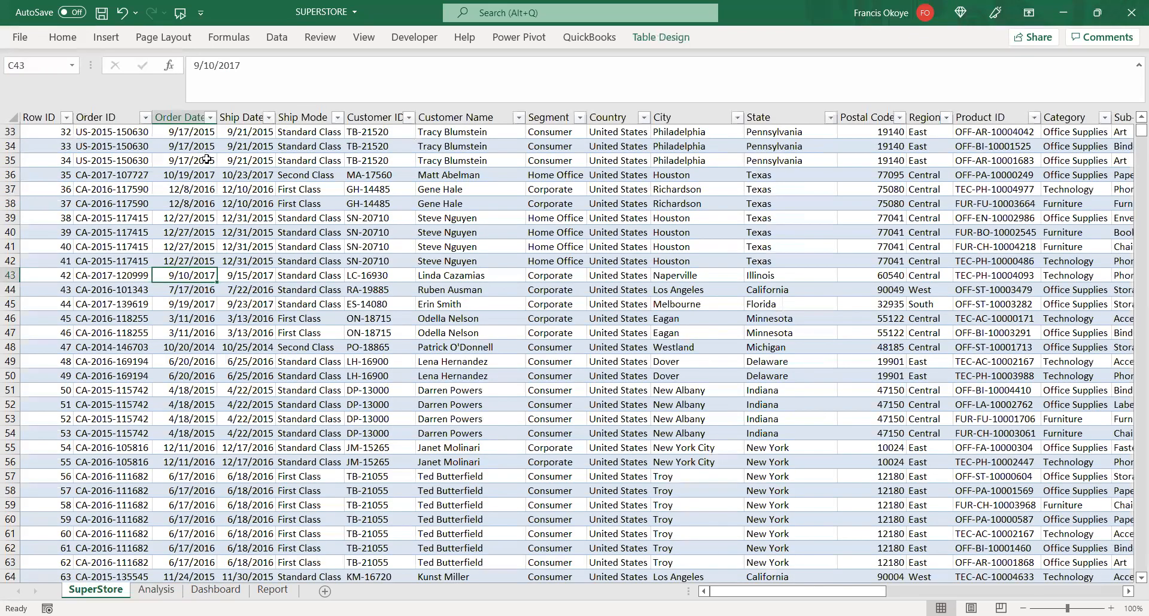
pyautogui.click(307, 116)
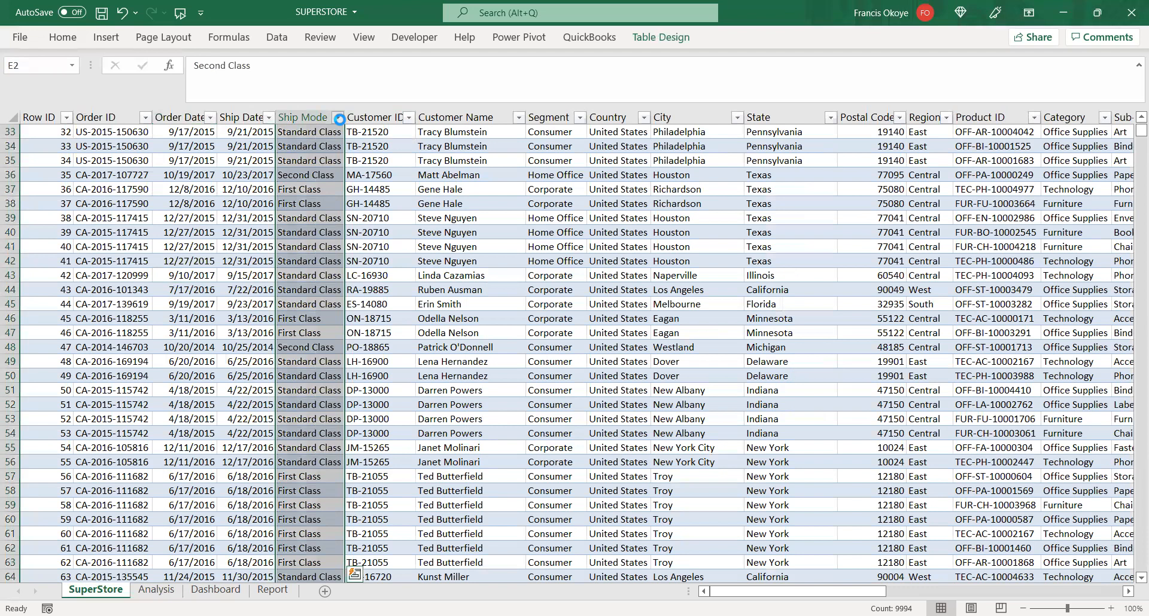
pyautogui.click(337, 117)
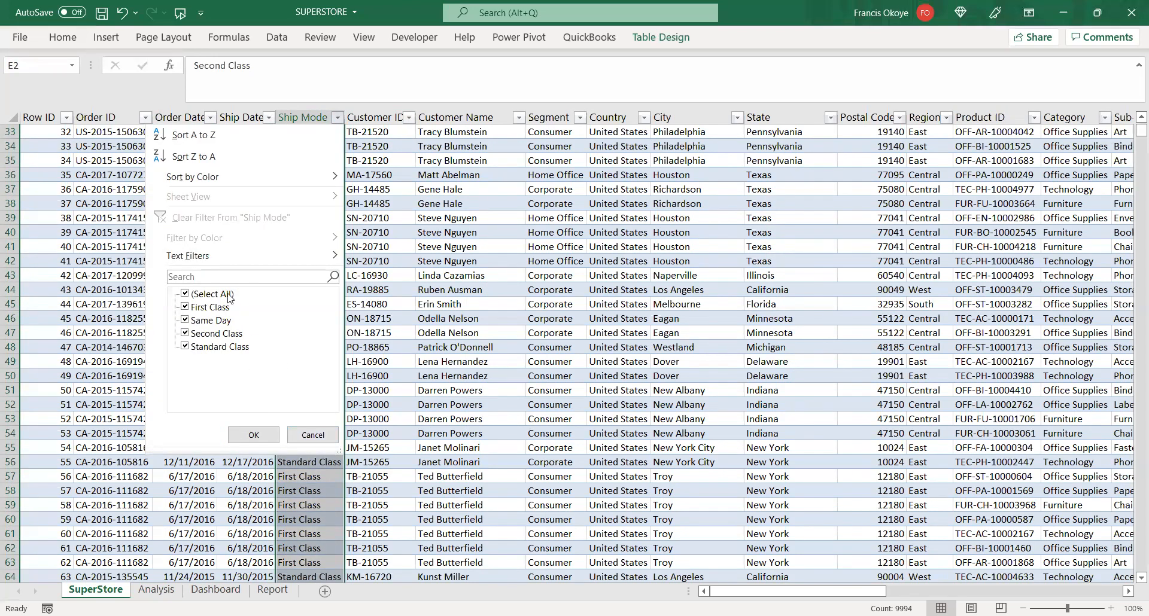
pyautogui.click(312, 435)
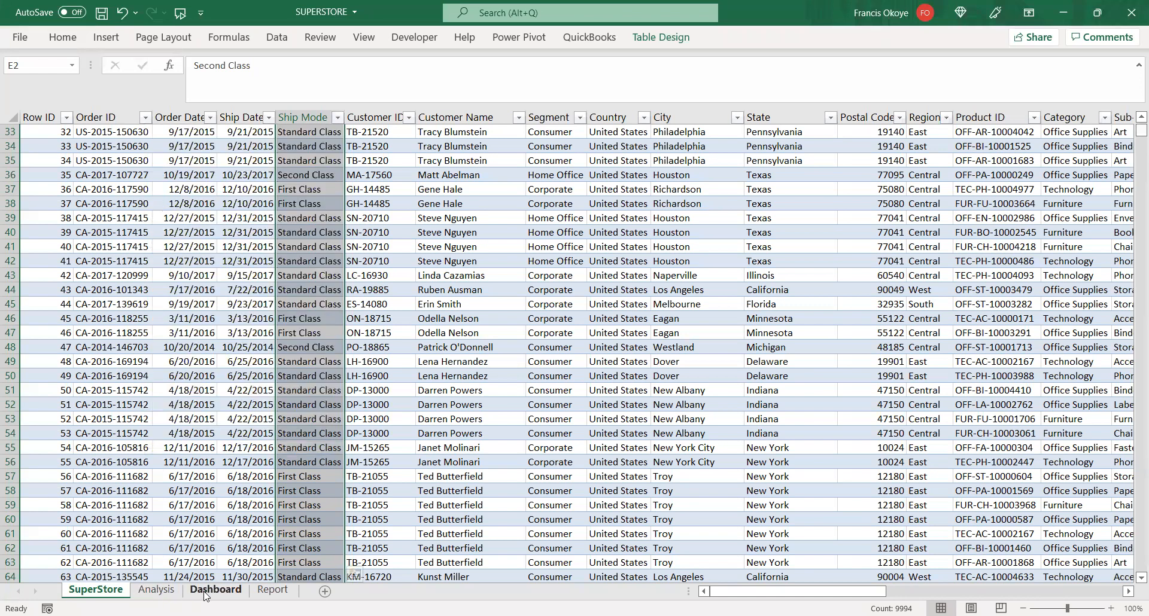
pyautogui.click(204, 591)
pyautogui.click(156, 590)
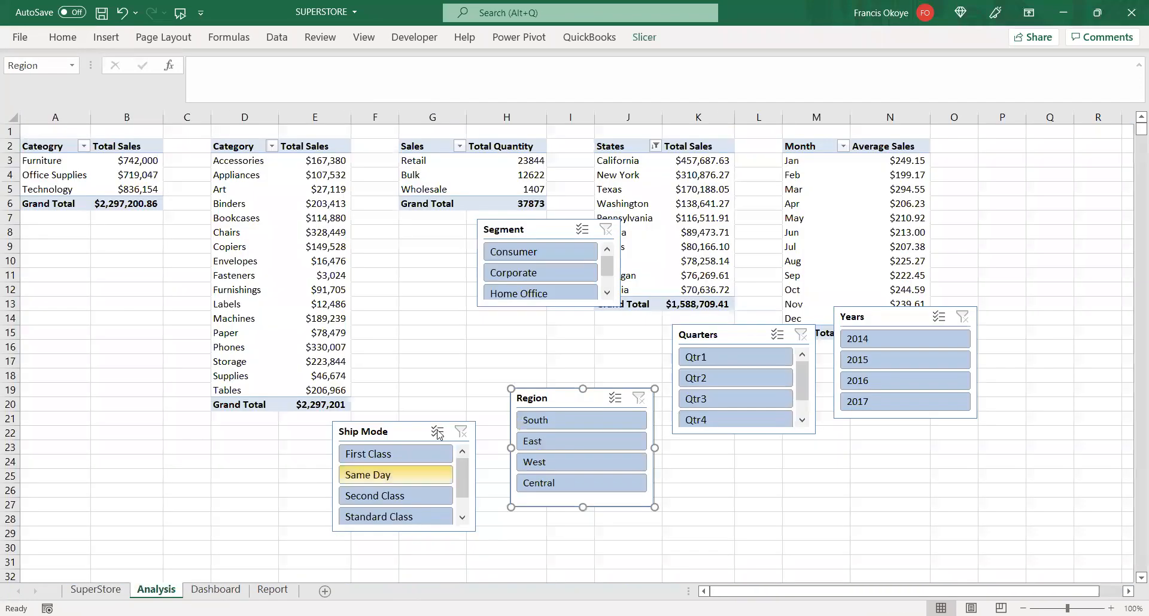
# - Move the Ship Mode slicer up slightly so its top edge meets the grand total row of the subcategory sales table
pyautogui.doubleClick(451, 390)
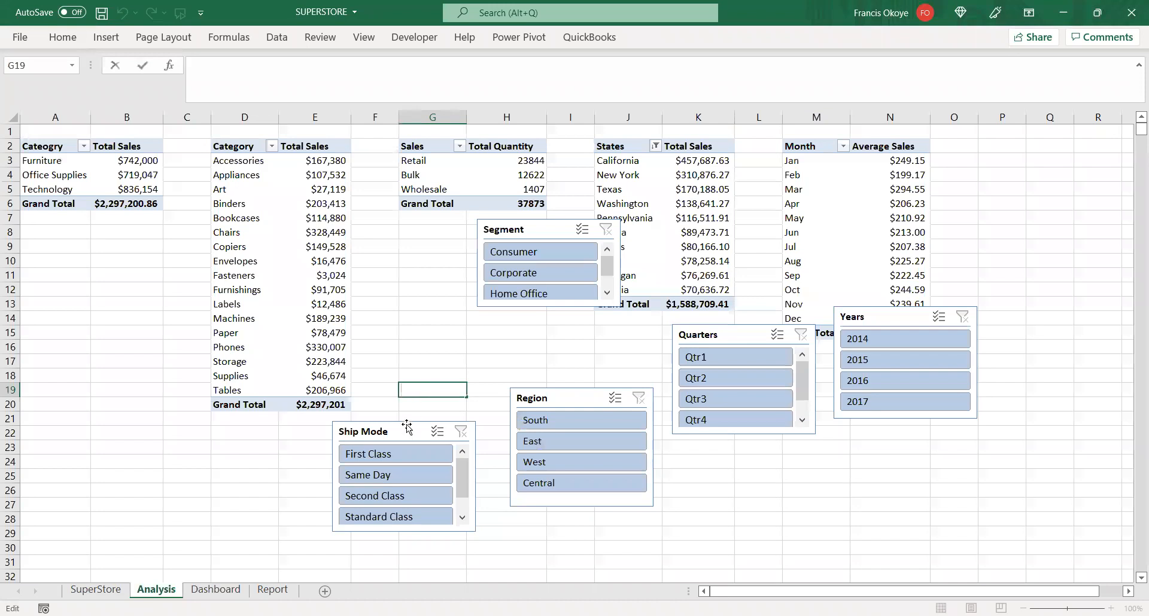
pyautogui.moveTo(407, 427); pyautogui.dragTo(408, 414)
pyautogui.click(460, 334)
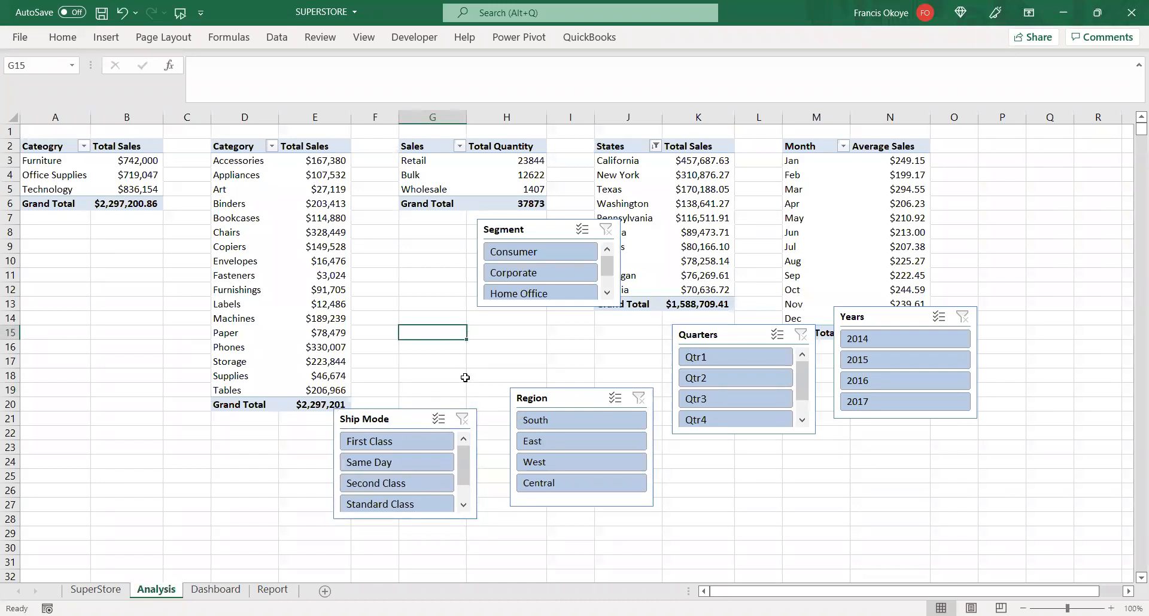
pyautogui.click(413, 422)
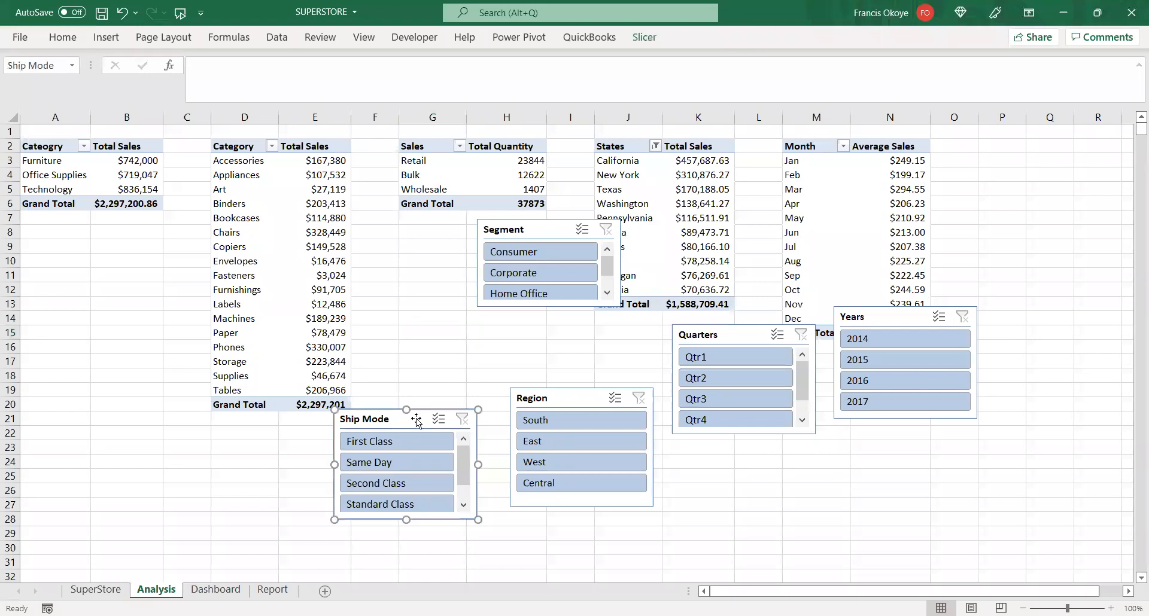
# - Check the PivotTable names of the subcategory sales, sales quantity and state sales tables
pyautogui.click(301, 179)
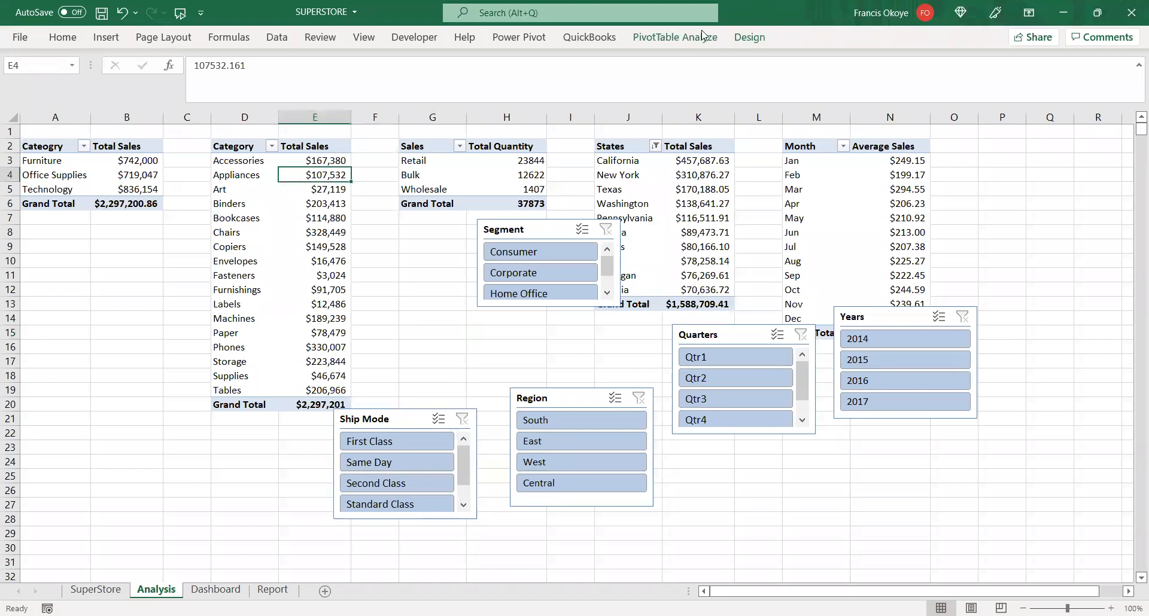
pyautogui.click(686, 42)
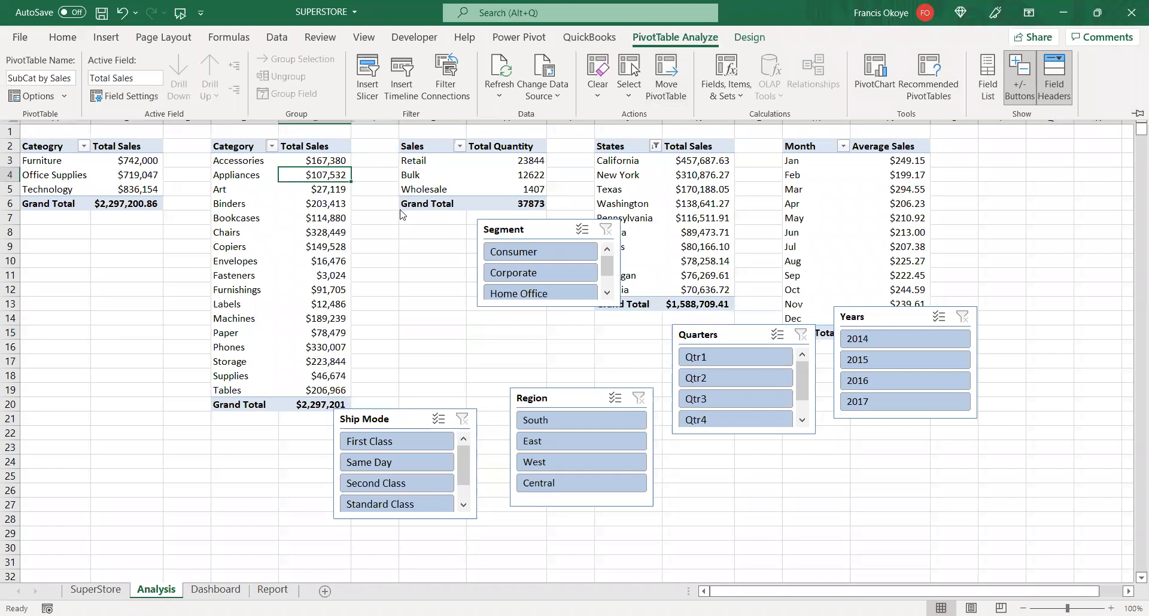
pyautogui.click(415, 188)
pyautogui.click(415, 188)
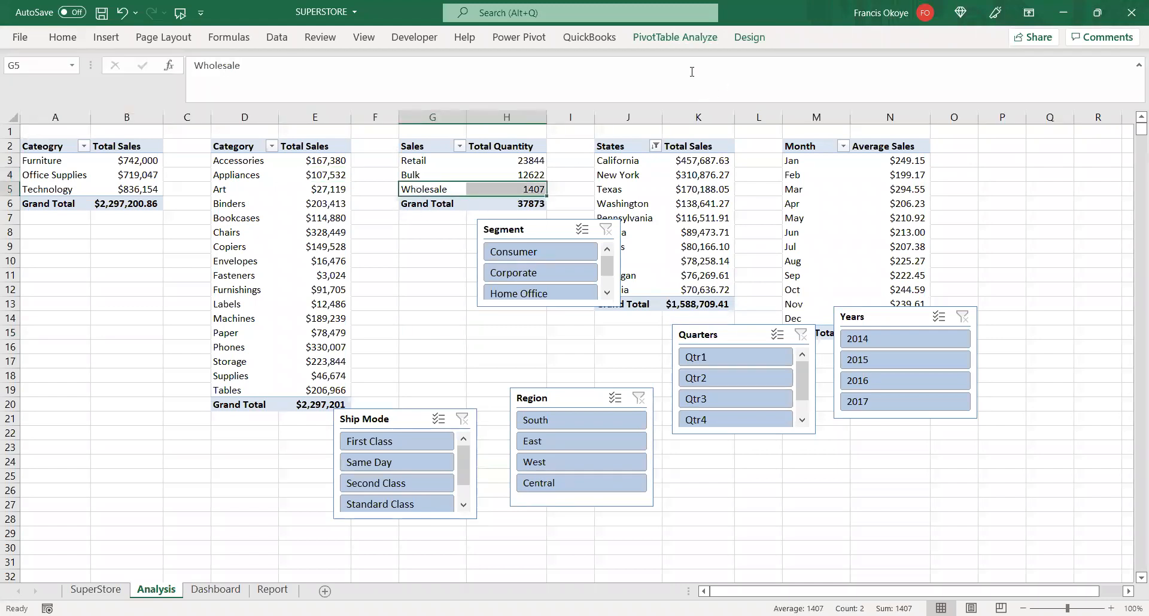
pyautogui.click(675, 38)
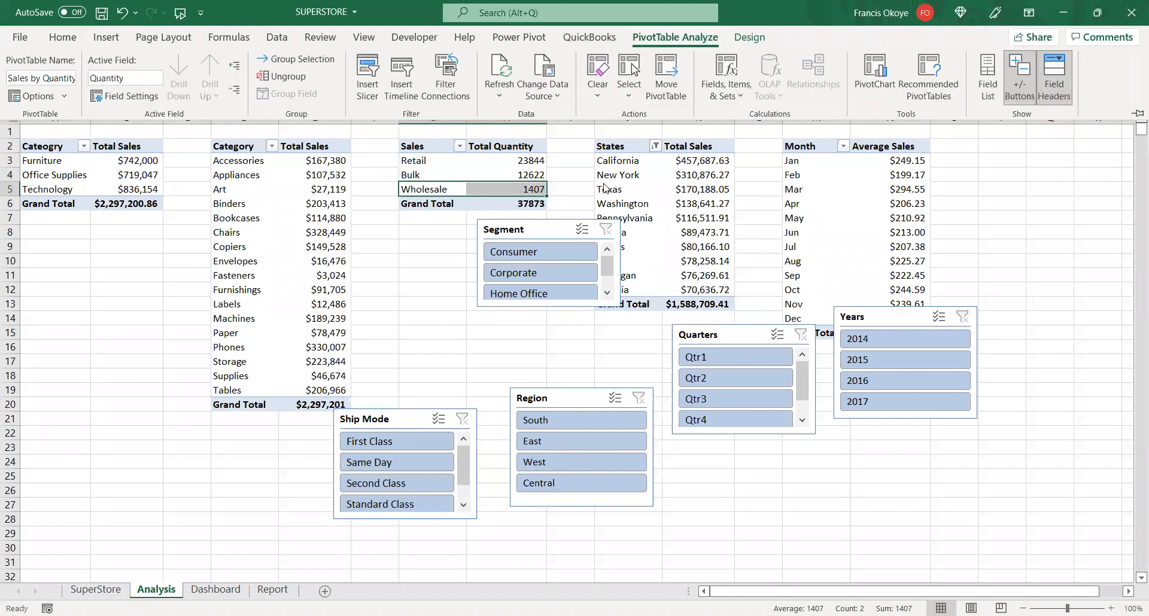
pyautogui.click(620, 183)
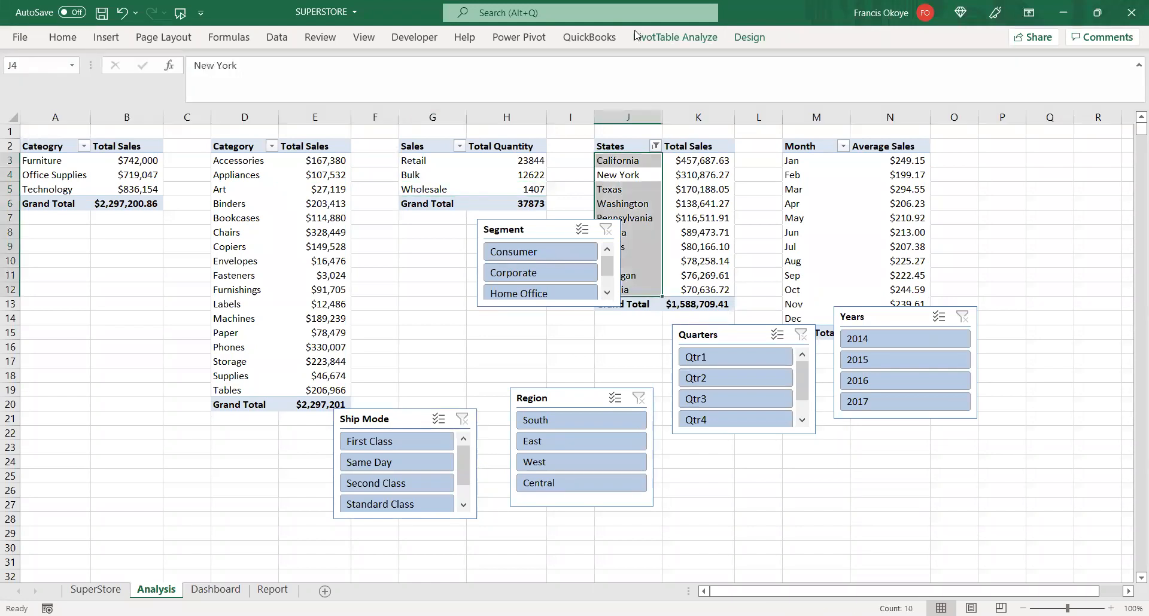
pyautogui.click(678, 37)
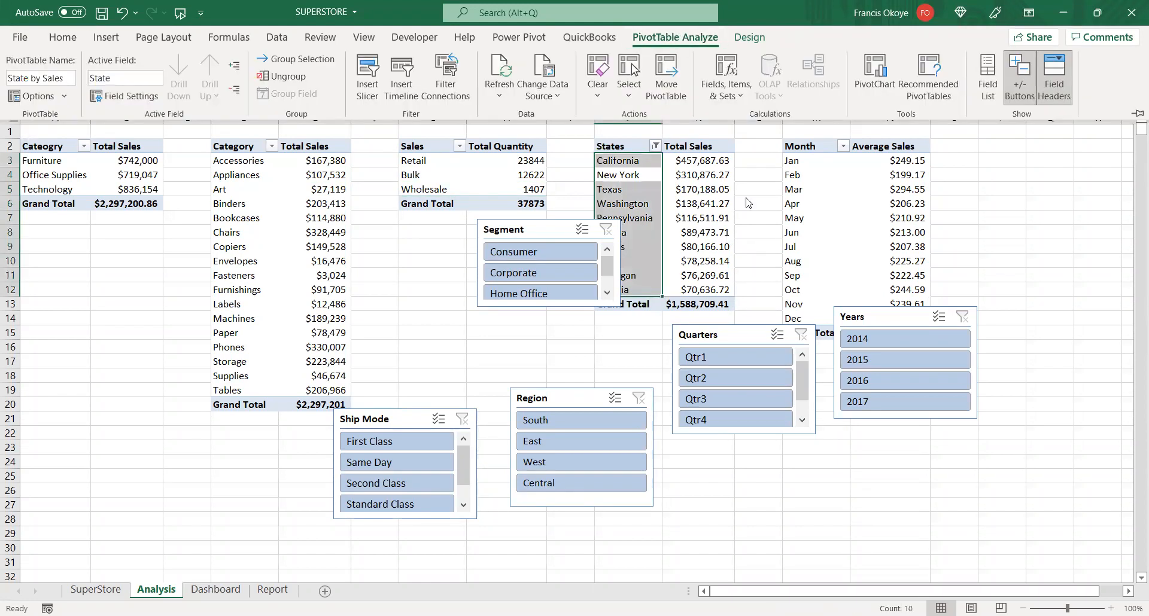
# - Rename the monthly average sales PivotTable as Average Sales by Month
pyautogui.click(788, 189)
pyautogui.click(662, 38)
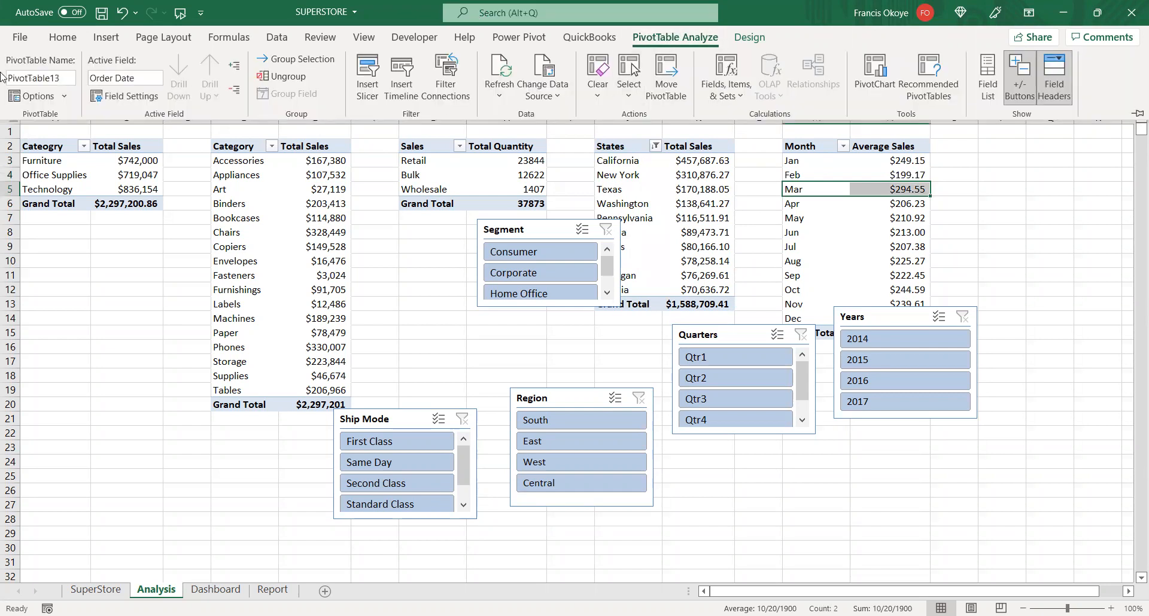
pyautogui.click(48, 76)
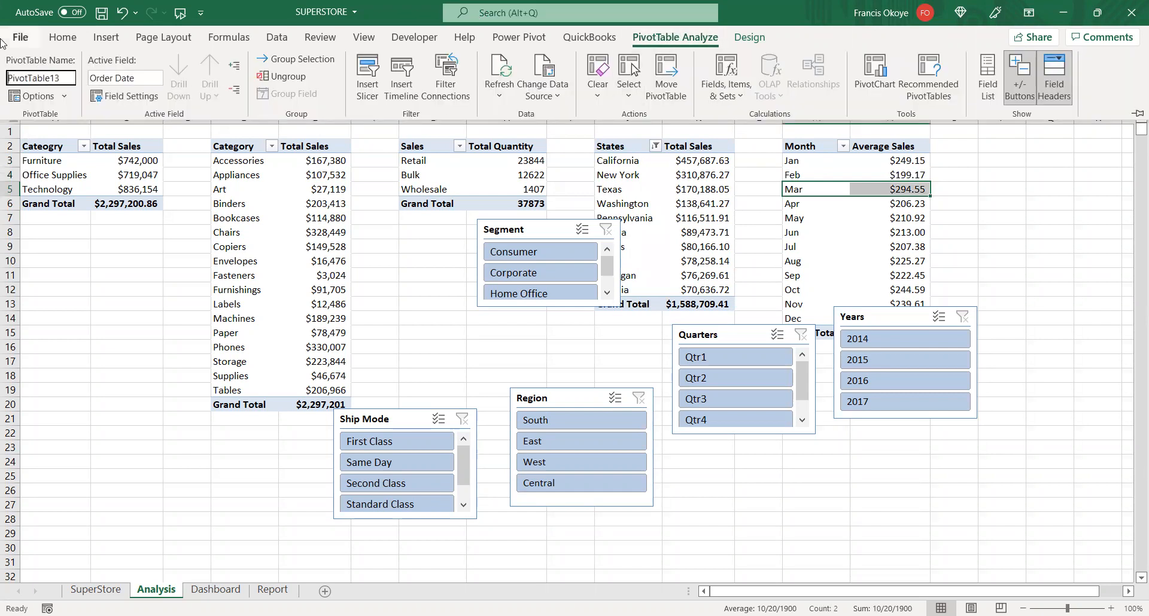
pyautogui.moveTo(59, 78); pyautogui.dragTo(1, 40)
pyautogui.write('a')
pyautogui.write('y Month')
pyautogui.press('Return')
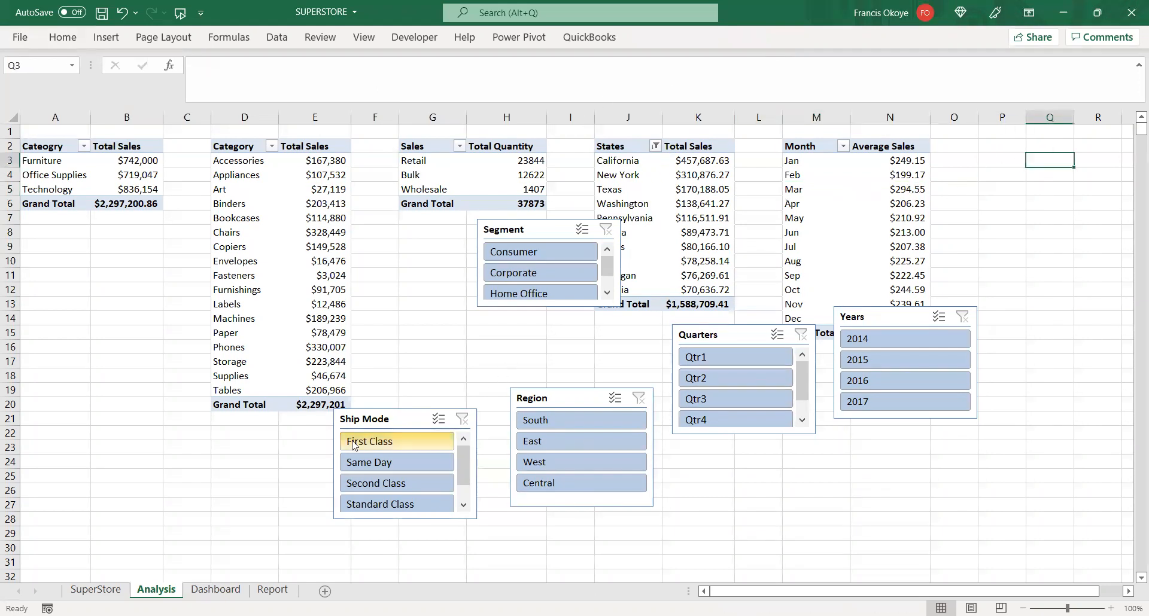
# - Connect the Ship Mode slicer to the Average Sales by Month, Sales by Quantity, State by Sales and SubCat by Sales PivotTables
pyautogui.click(389, 423)
pyautogui.click(646, 39)
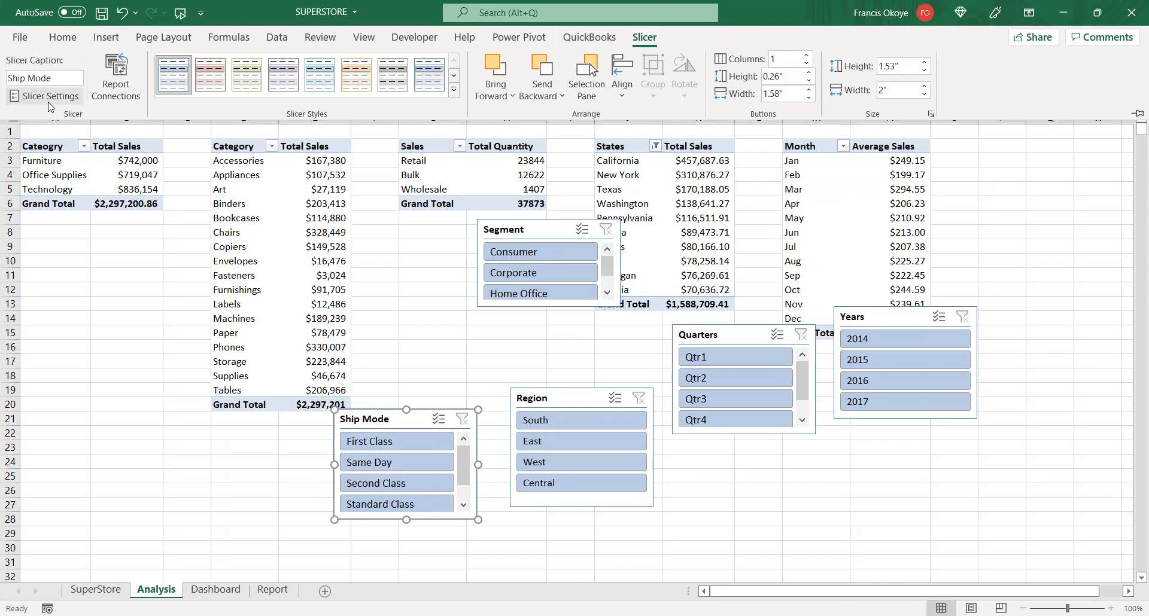
pyautogui.click(47, 97)
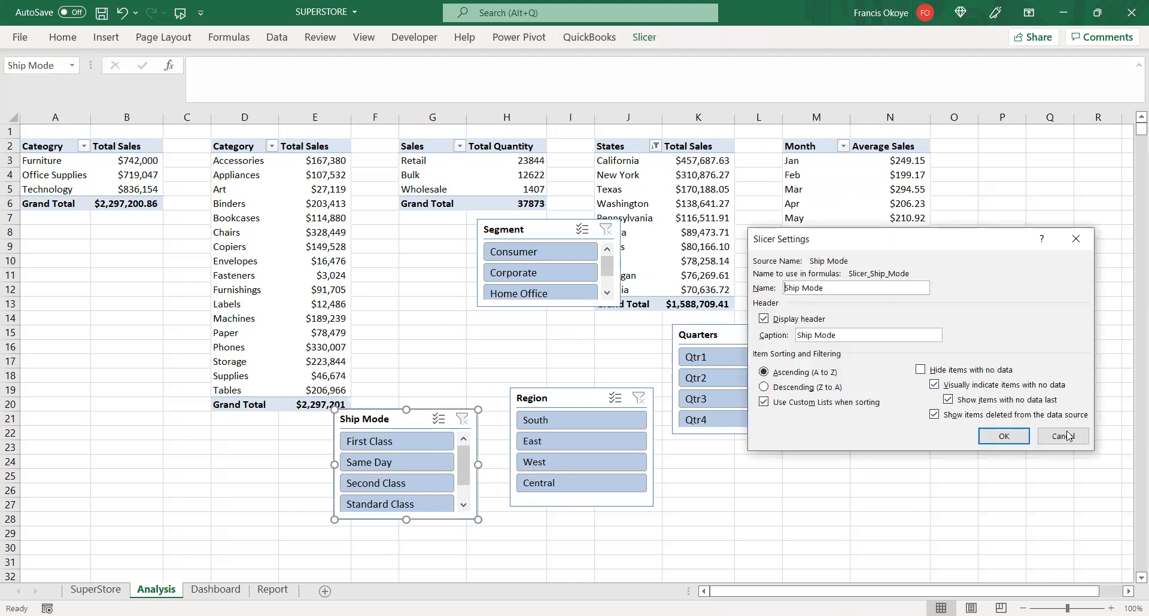
pyautogui.click(1069, 443)
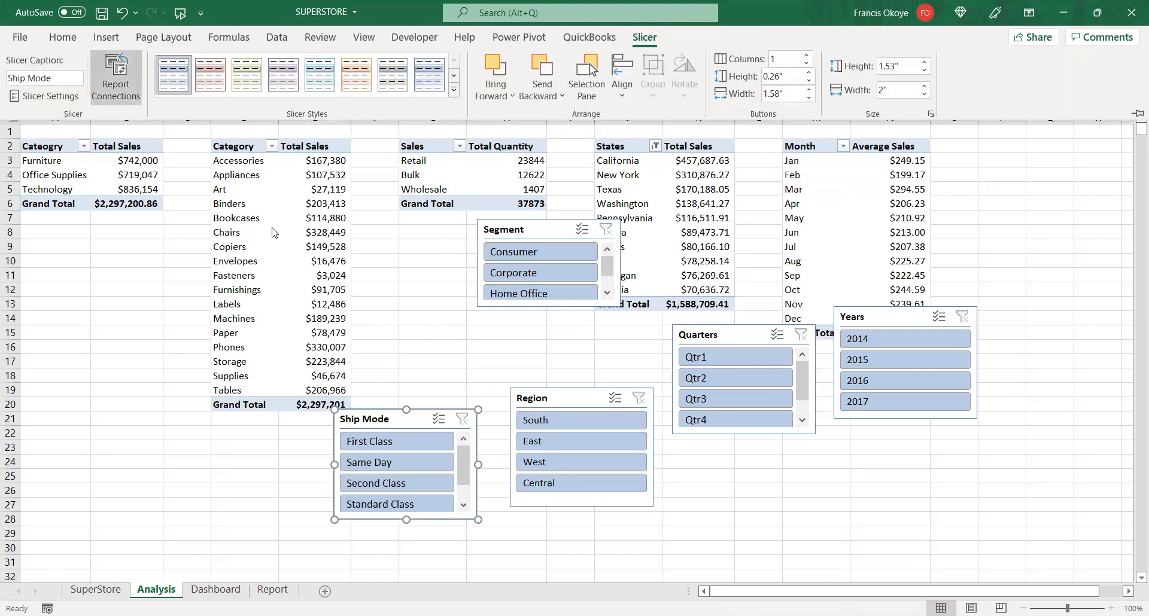
pyautogui.click(120, 83)
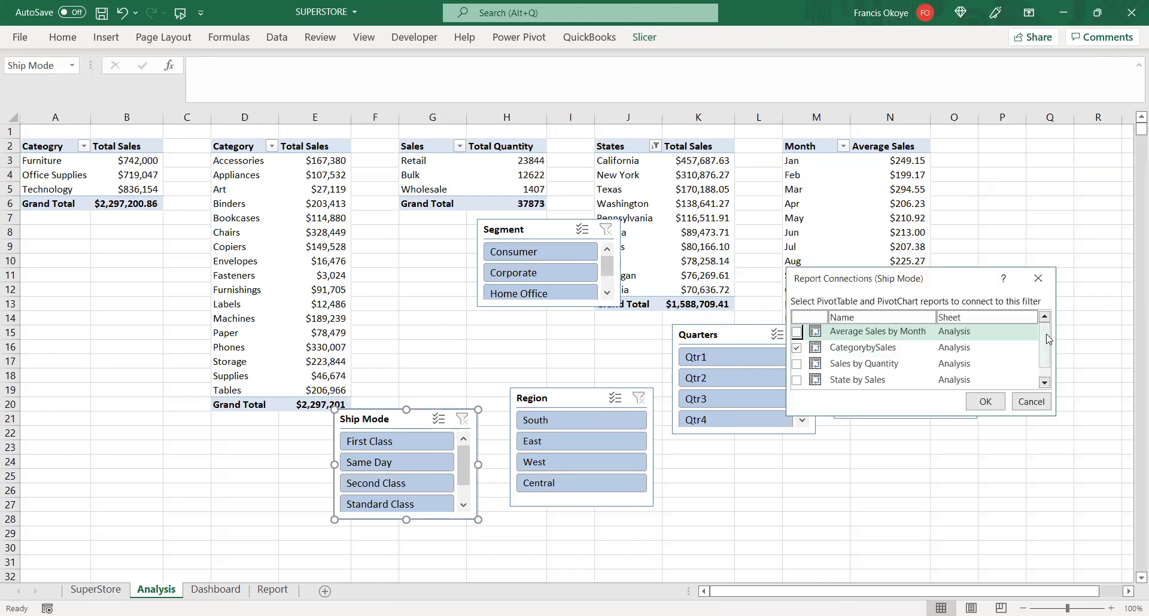
pyautogui.scroll(-1, 868, 353)
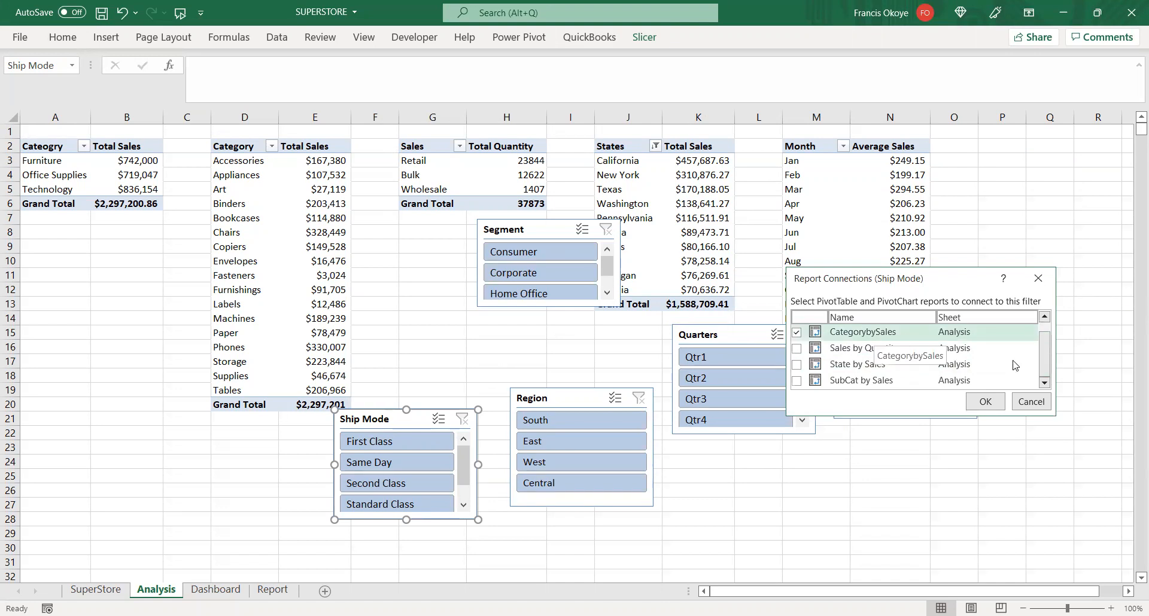
pyautogui.moveTo(1045, 357); pyautogui.dragTo(1044, 340)
pyautogui.click(796, 334)
pyautogui.click(797, 364)
pyautogui.click(797, 380)
pyautogui.moveTo(1047, 359); pyautogui.dragTo(1047, 371)
pyautogui.click(796, 381)
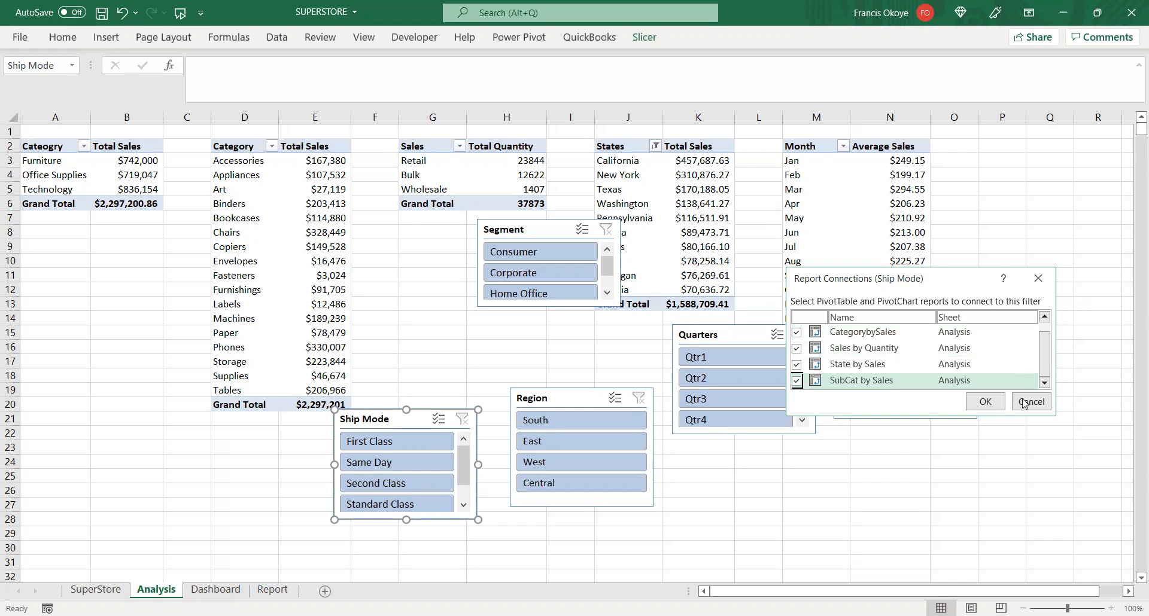
pyautogui.press('Return')
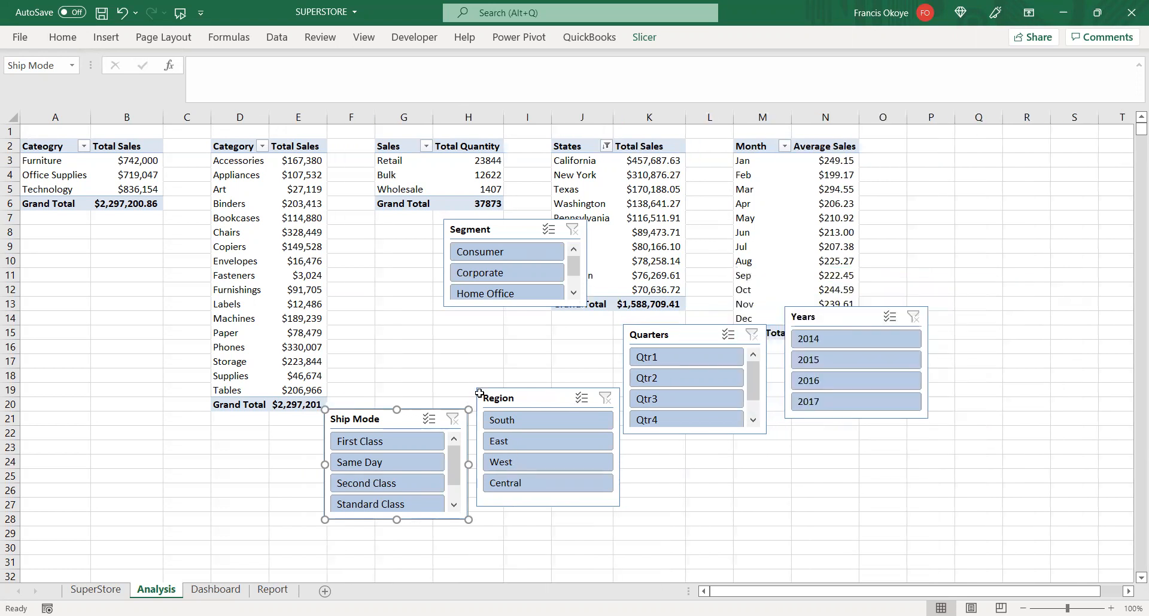
# - Connect the Region slicer to the Average Sales by Month, Sales by Quantity, State by Sales and SubCat by Sales PivotTables
pyautogui.click(533, 393)
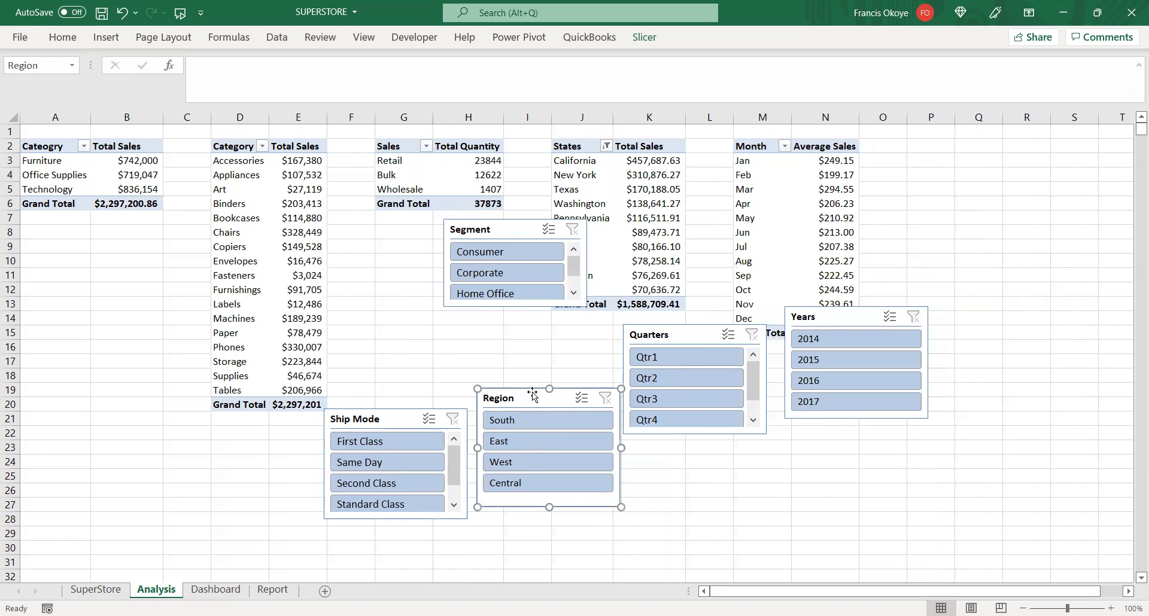
pyautogui.click(643, 37)
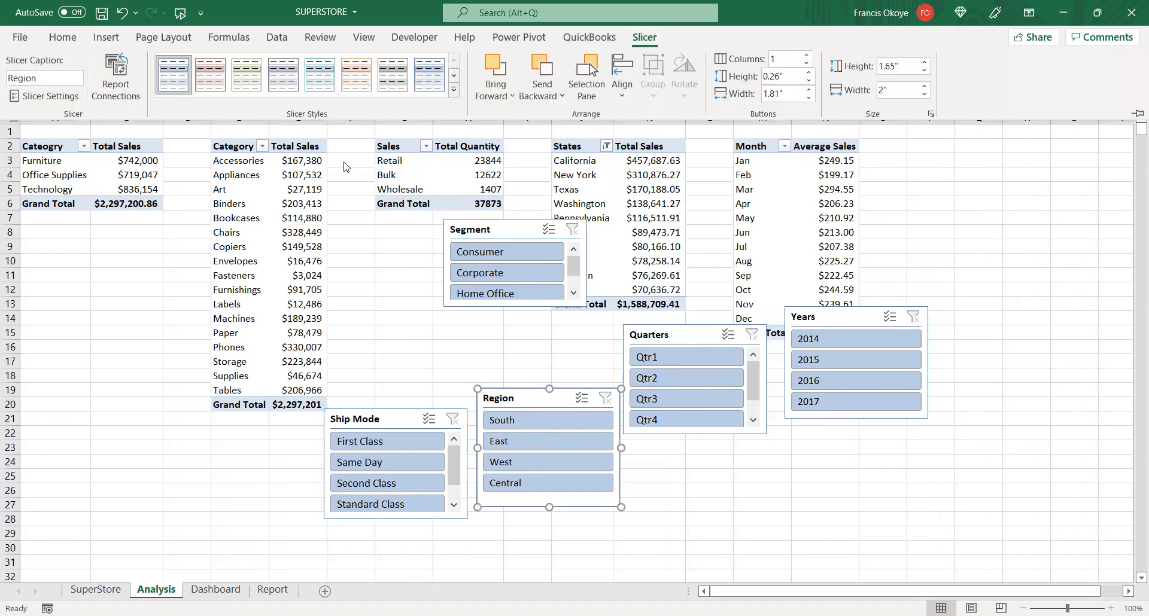
pyautogui.click(117, 89)
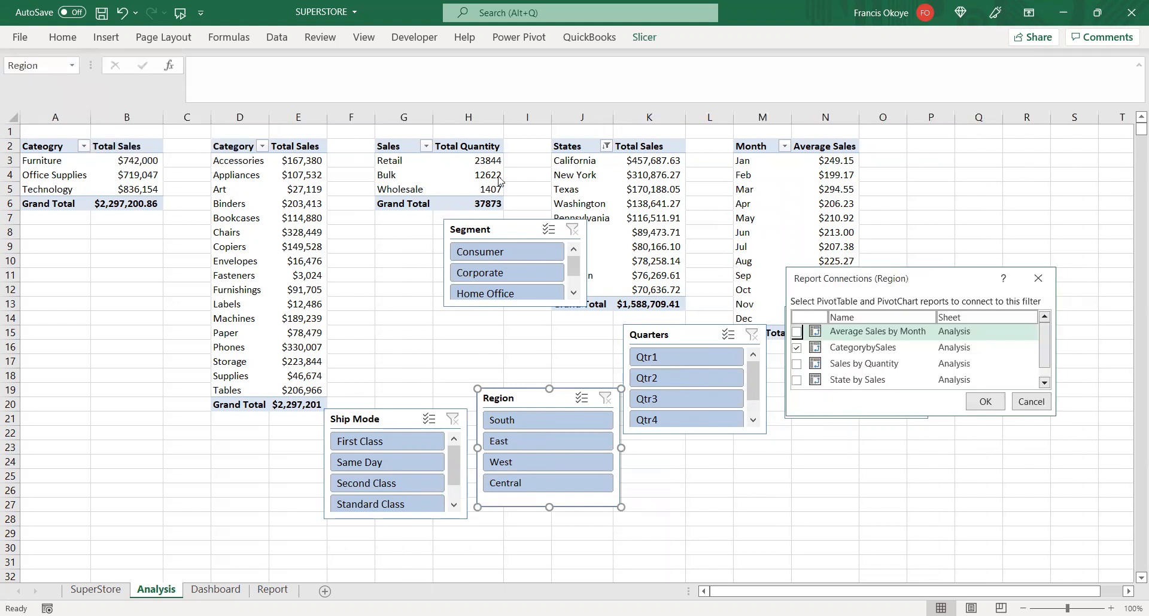
pyautogui.click(797, 333)
pyautogui.click(796, 364)
pyautogui.click(797, 380)
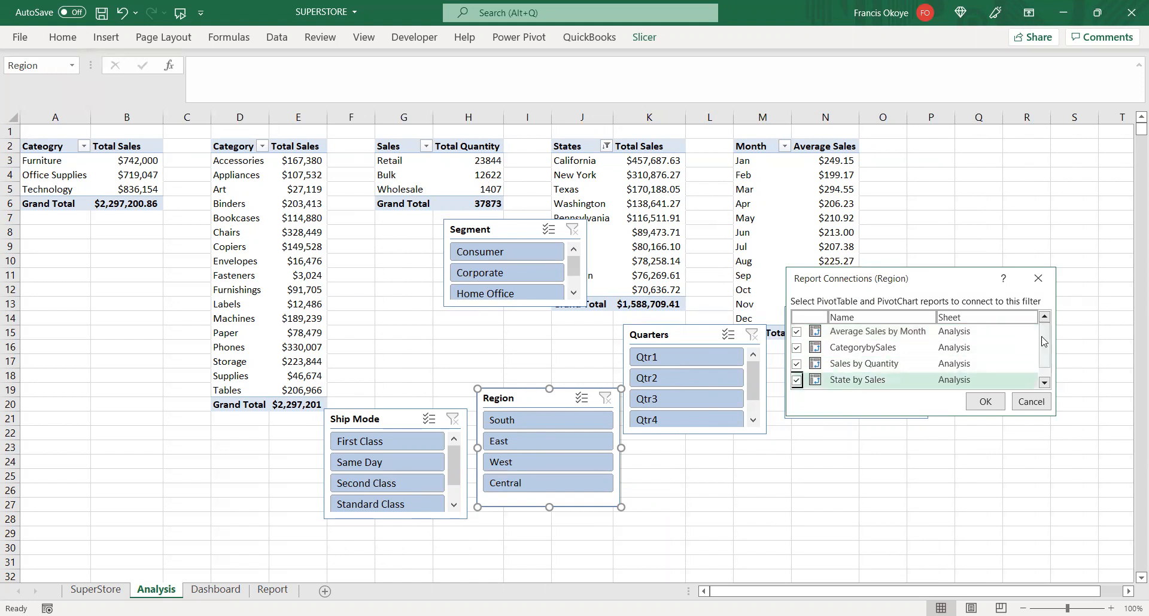
pyautogui.scroll(-1, 1044, 345)
pyautogui.click(797, 382)
pyautogui.click(797, 382)
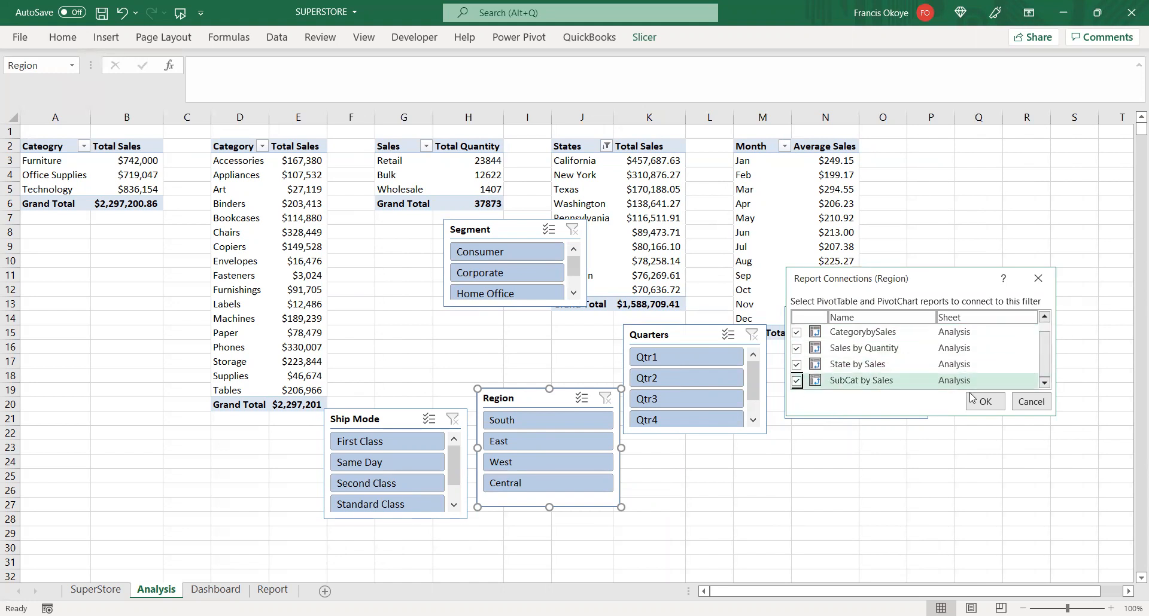
pyautogui.click(982, 402)
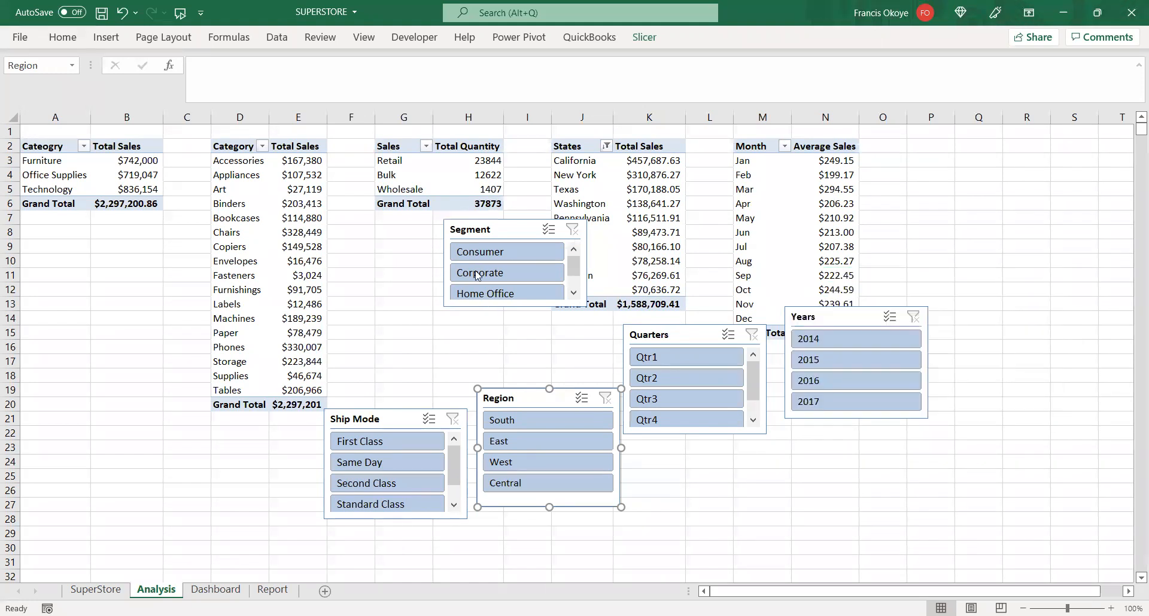
pyautogui.click(497, 216)
pyautogui.click(497, 221)
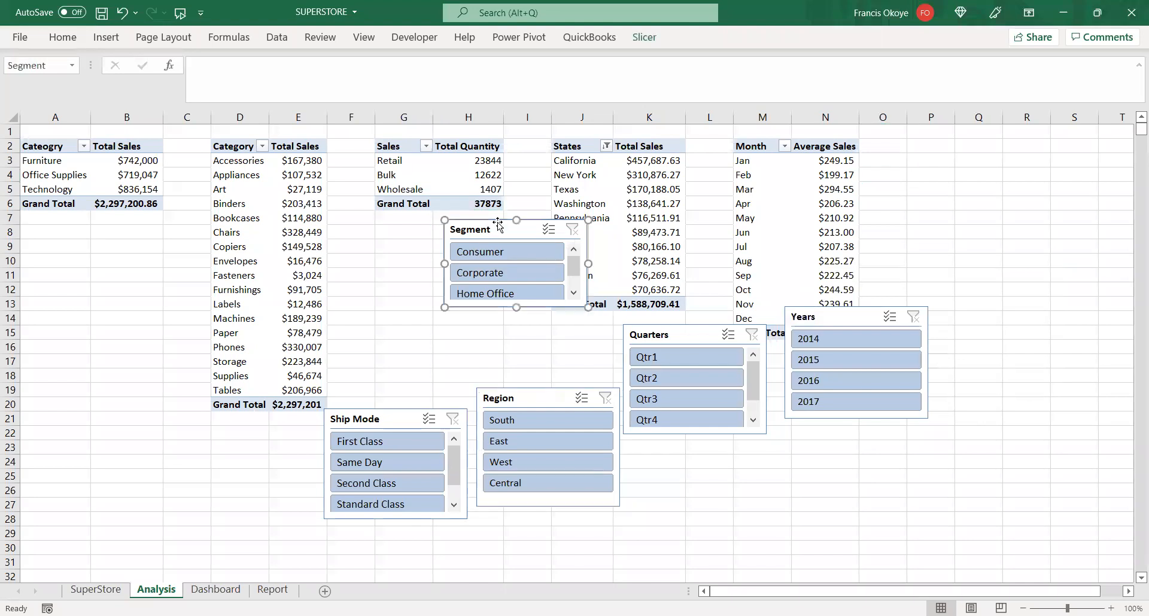
pyautogui.click(643, 37)
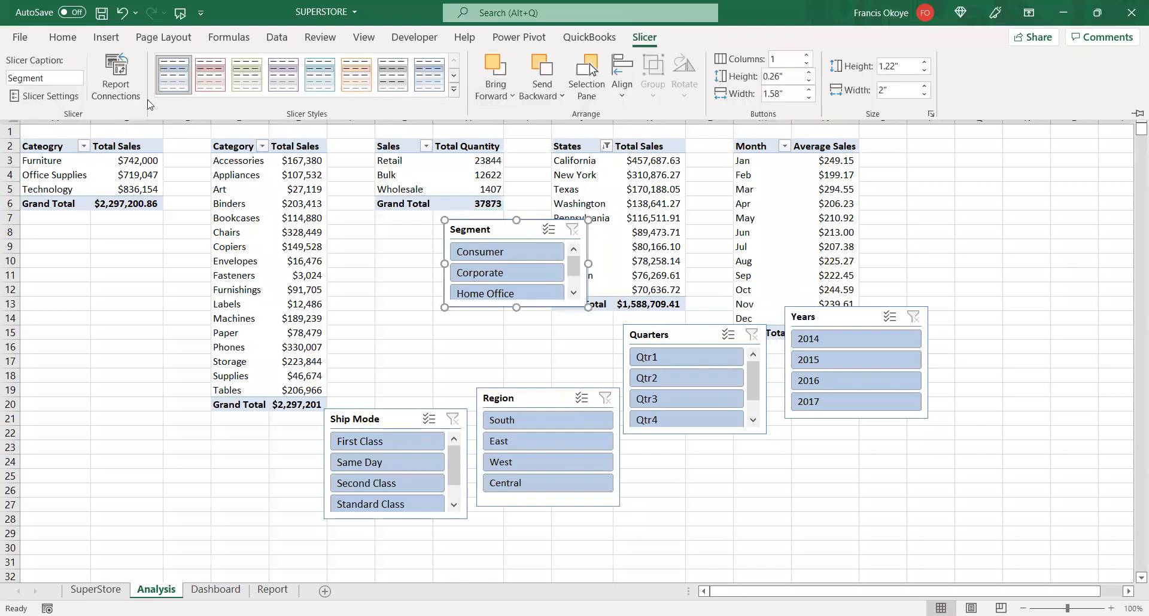
pyautogui.click(115, 89)
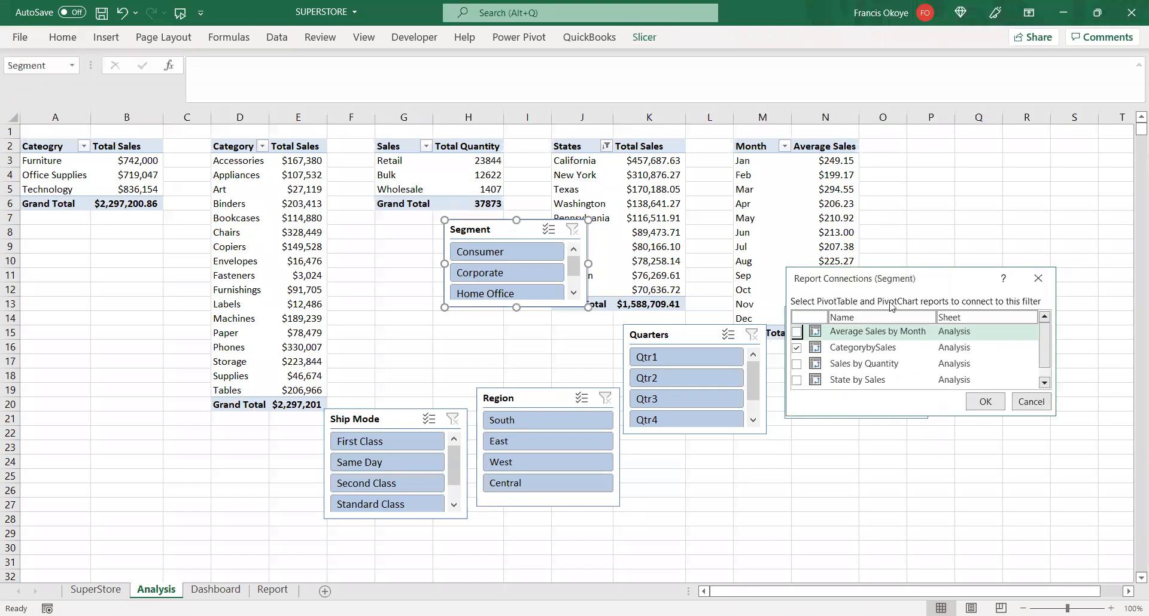
pyautogui.click(1025, 403)
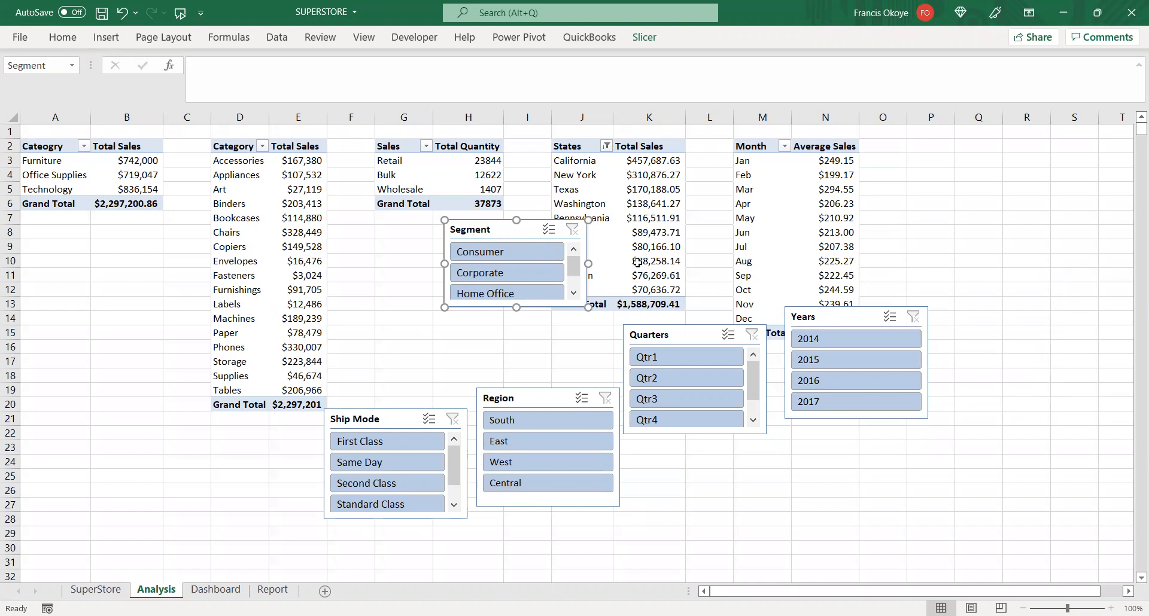
# - Move the Segment slicer off the States table and insert a State slicer from the States PivotTable, placed beyond the monthly average table
pyautogui.moveTo(529, 223); pyautogui.dragTo(471, 236)
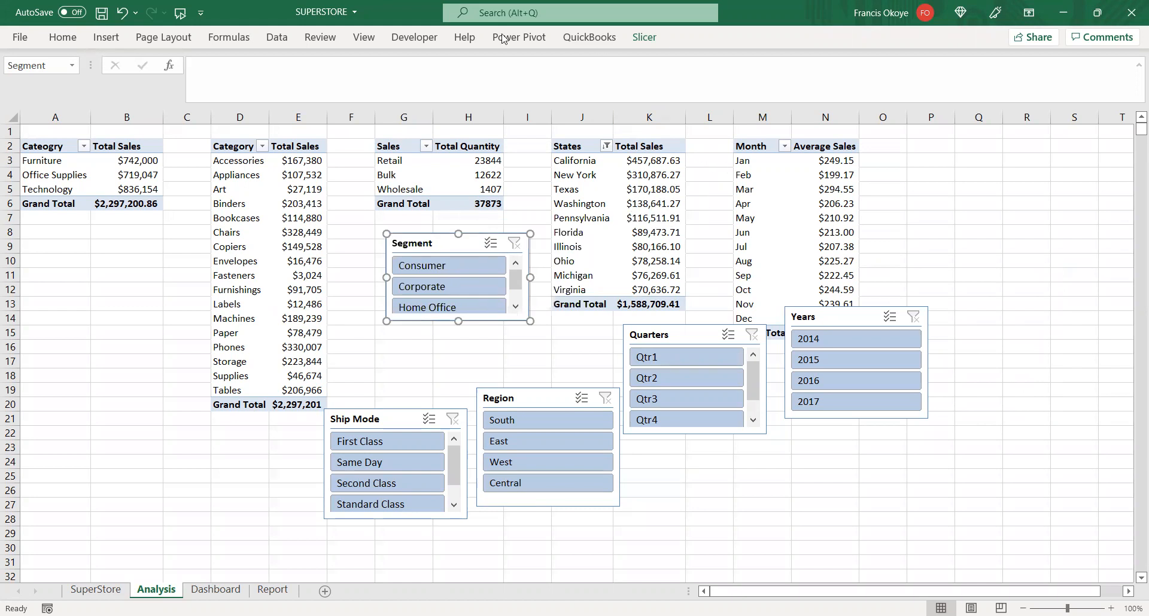
pyautogui.click(100, 46)
pyautogui.click(584, 145)
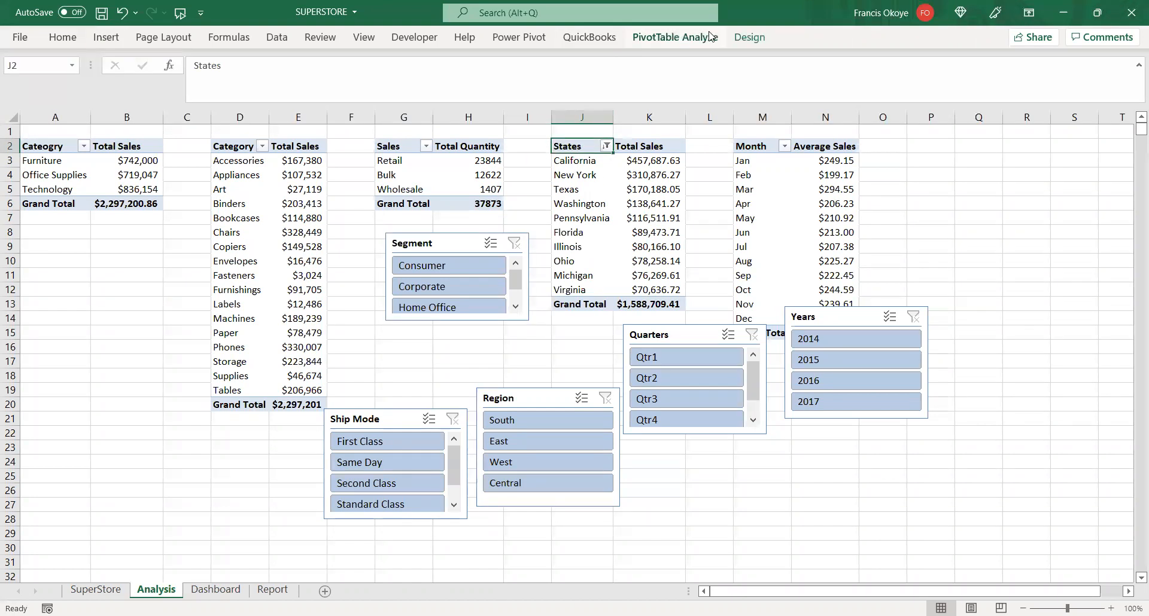
pyautogui.click(97, 40)
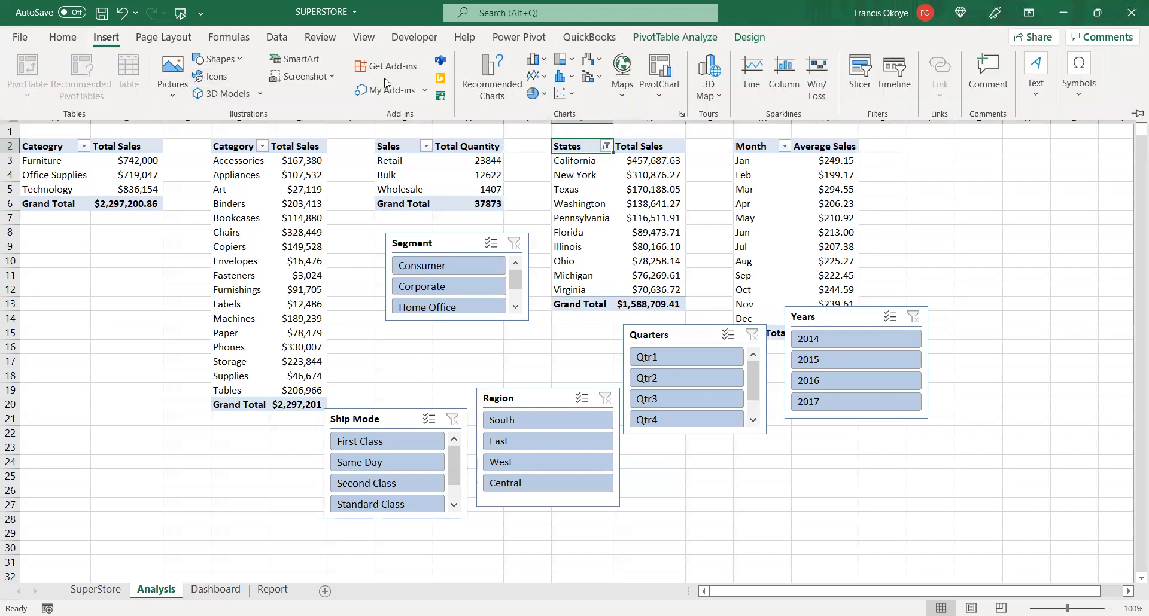
pyautogui.click(855, 84)
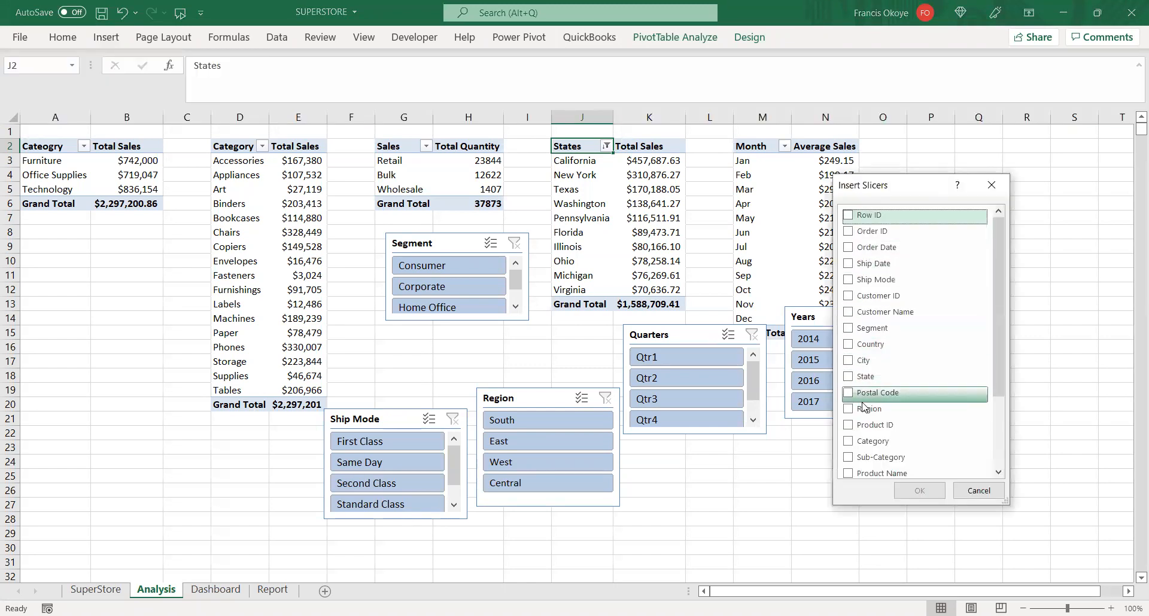
pyautogui.click(865, 377)
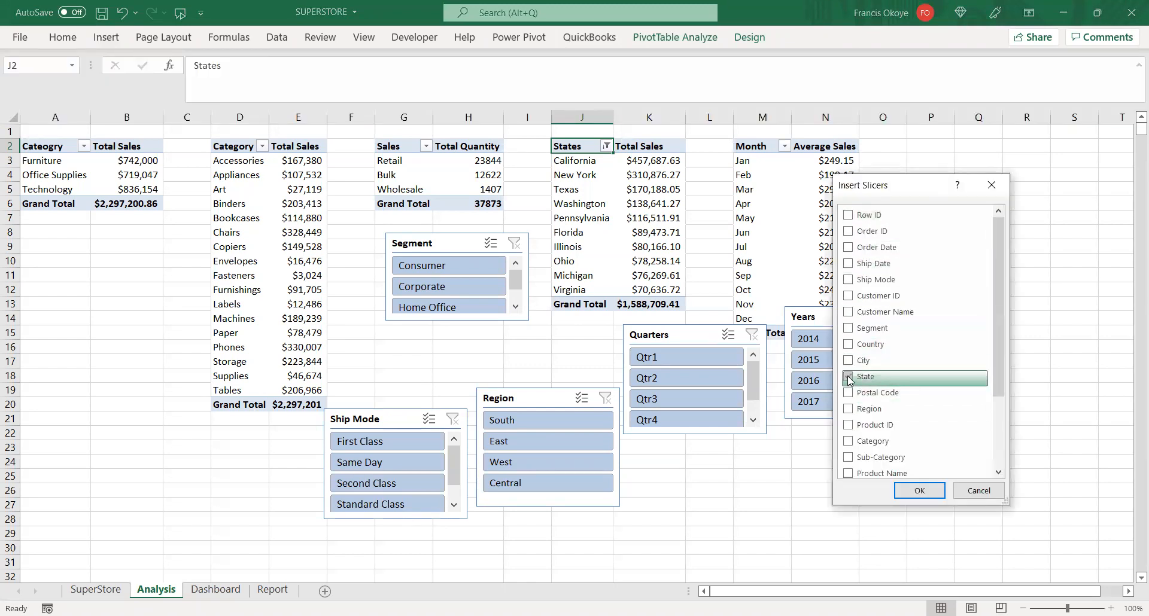
pyautogui.click(916, 491)
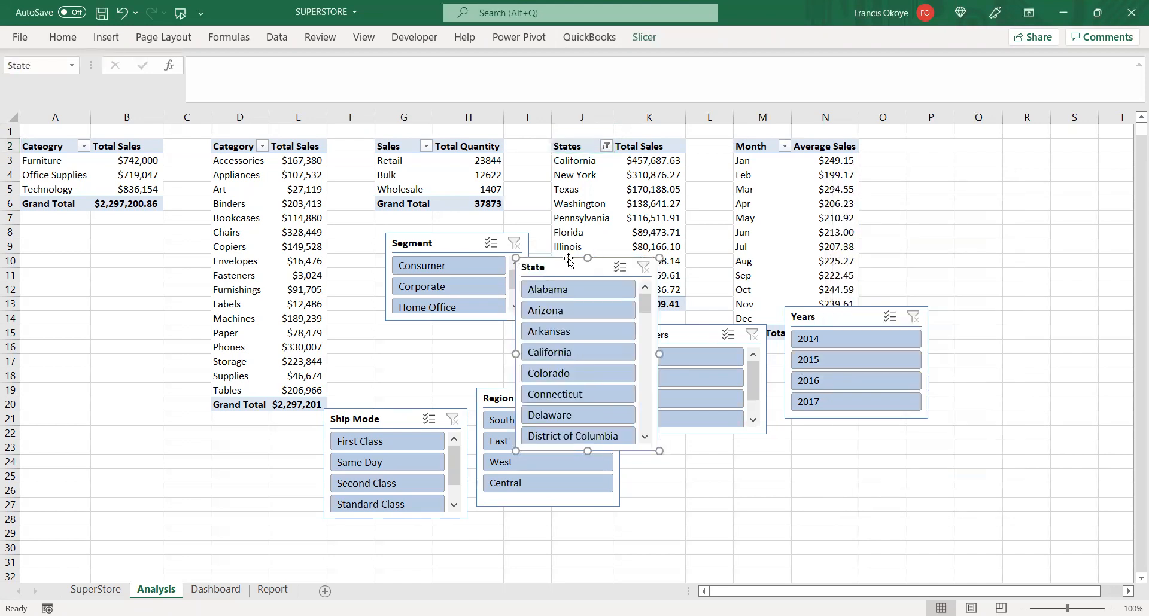
pyautogui.moveTo(567, 262); pyautogui.dragTo(632, 262)
pyautogui.moveTo(831, 220); pyautogui.dragTo(1004, 157)
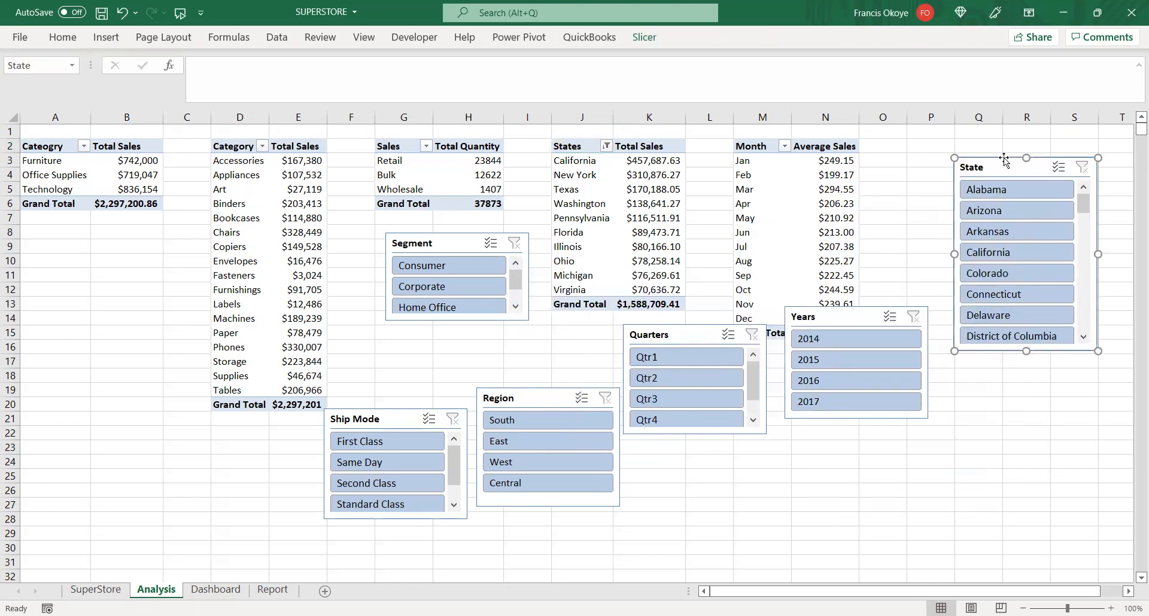
# - Try filtering the States table by Alabama and Arizona with the State slicer, clear the filter, and undo the filtering
pyautogui.click(990, 197)
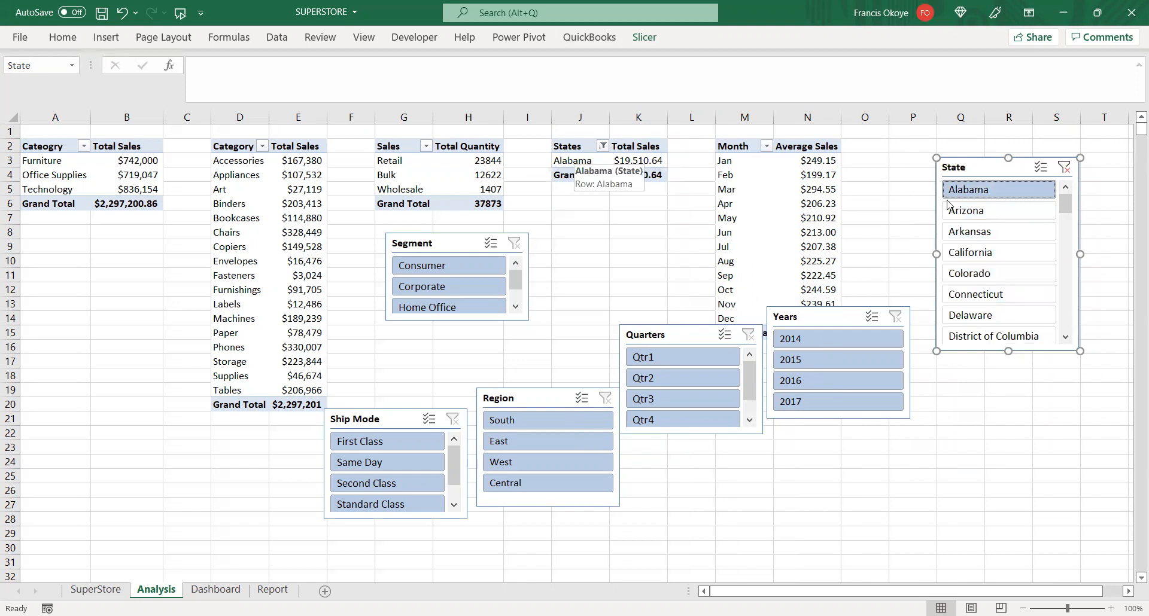
pyautogui.click(970, 214)
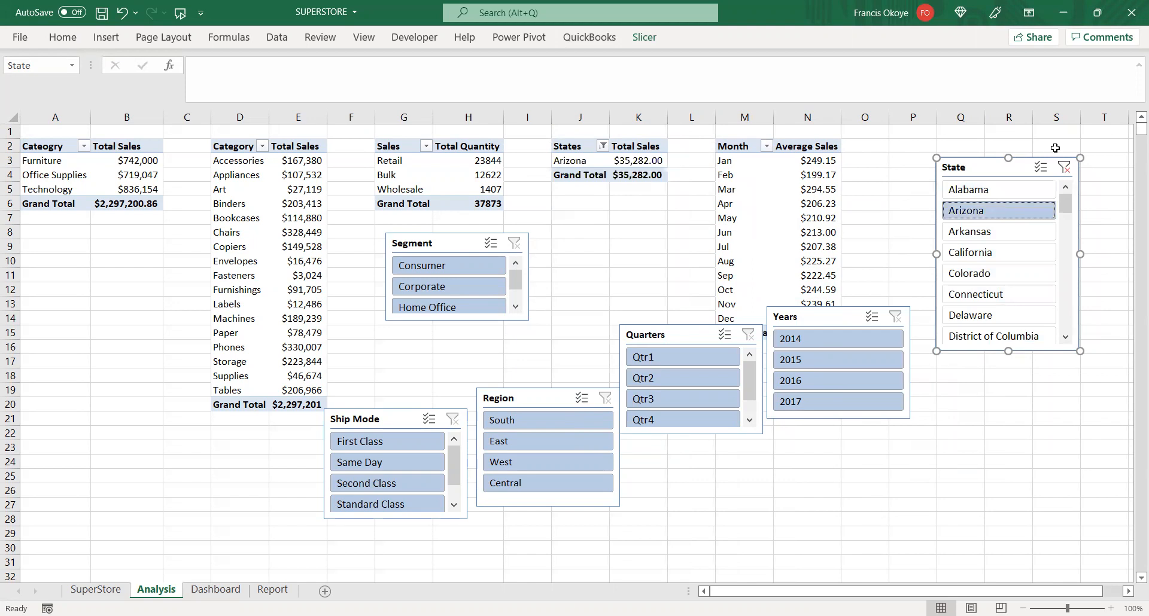
pyautogui.click(1064, 168)
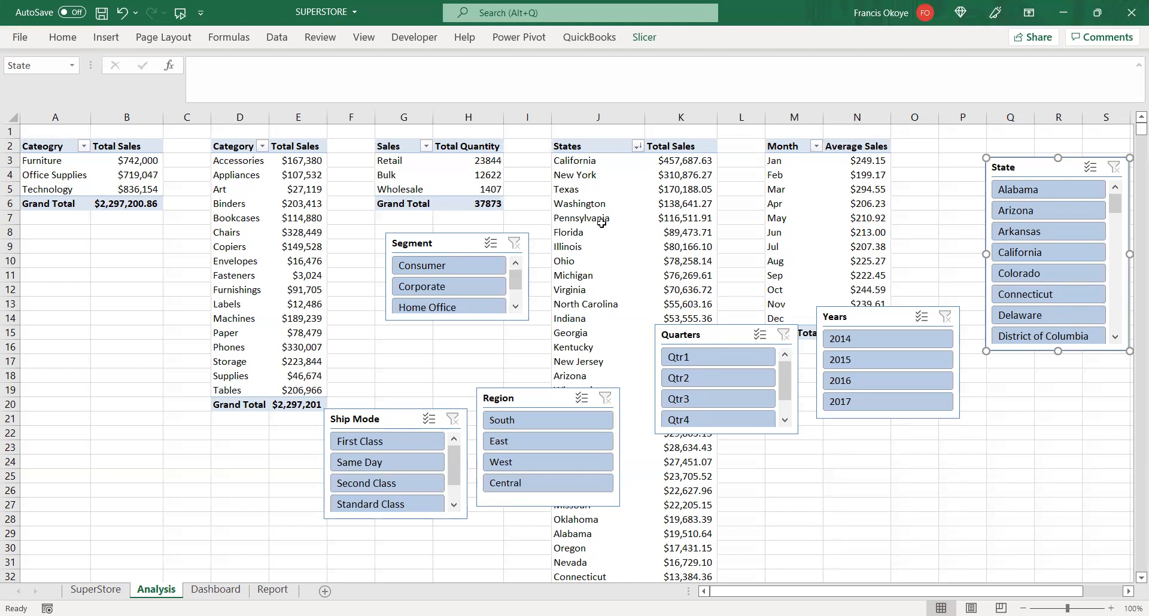
pyautogui.hotkey('ctrl', 'z')
pyautogui.hotkey('ctrl', 'z')
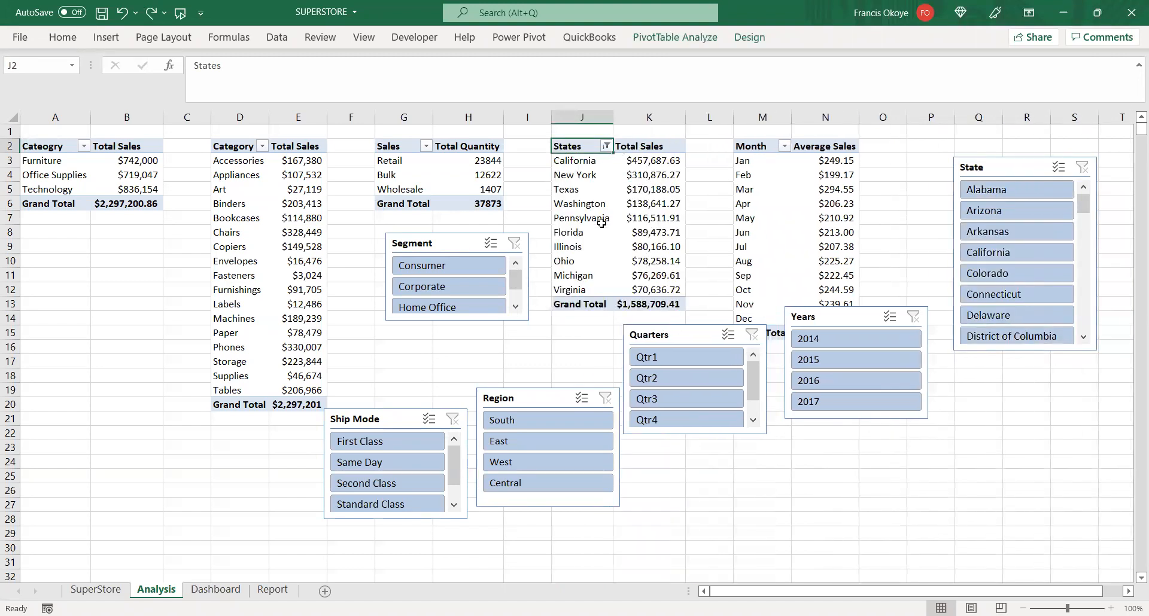
# - Connect the State slicer to Average Sales by Month, CategorybySales, Sales by Quantity and SubCat by Sales, and disconnect it from State by Sales
pyautogui.click(1008, 172)
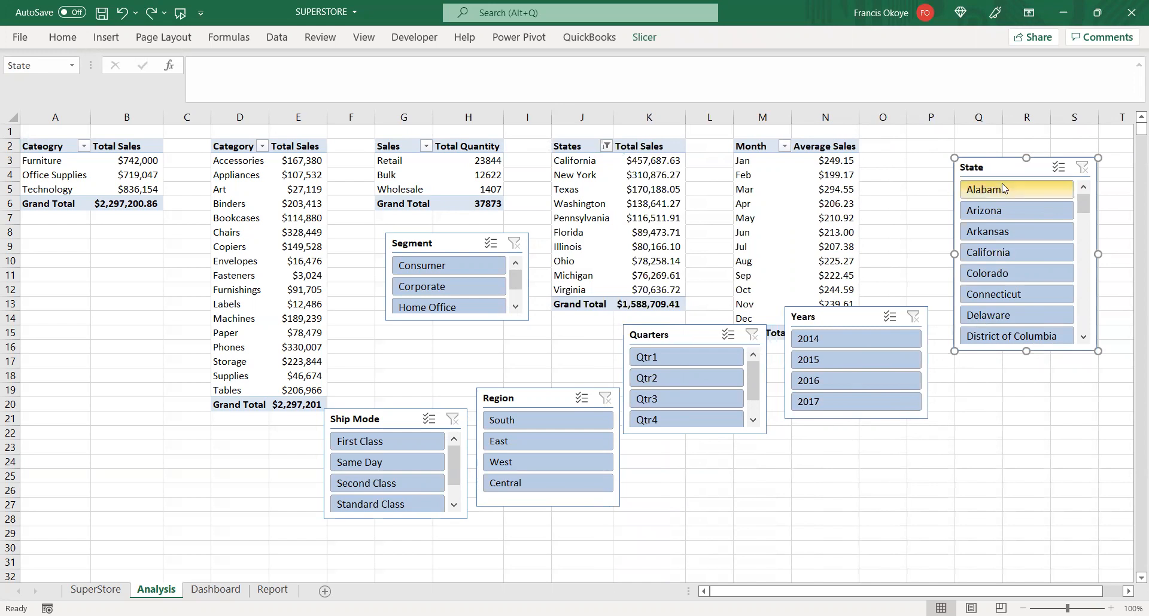
pyautogui.click(644, 37)
pyautogui.click(115, 77)
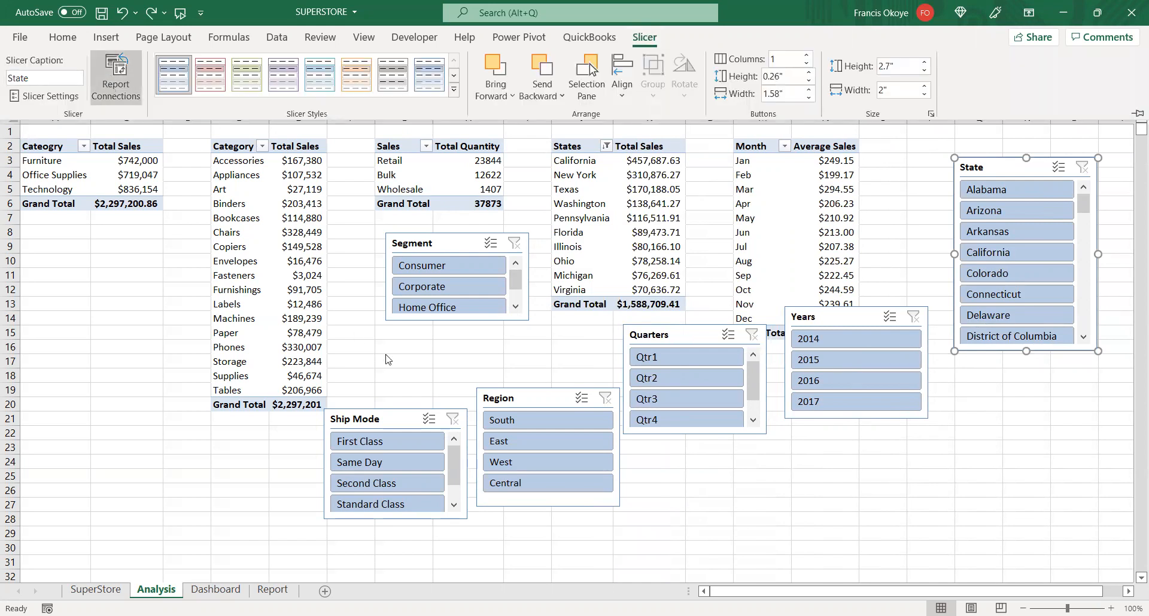
pyautogui.click(797, 347)
pyautogui.click(797, 331)
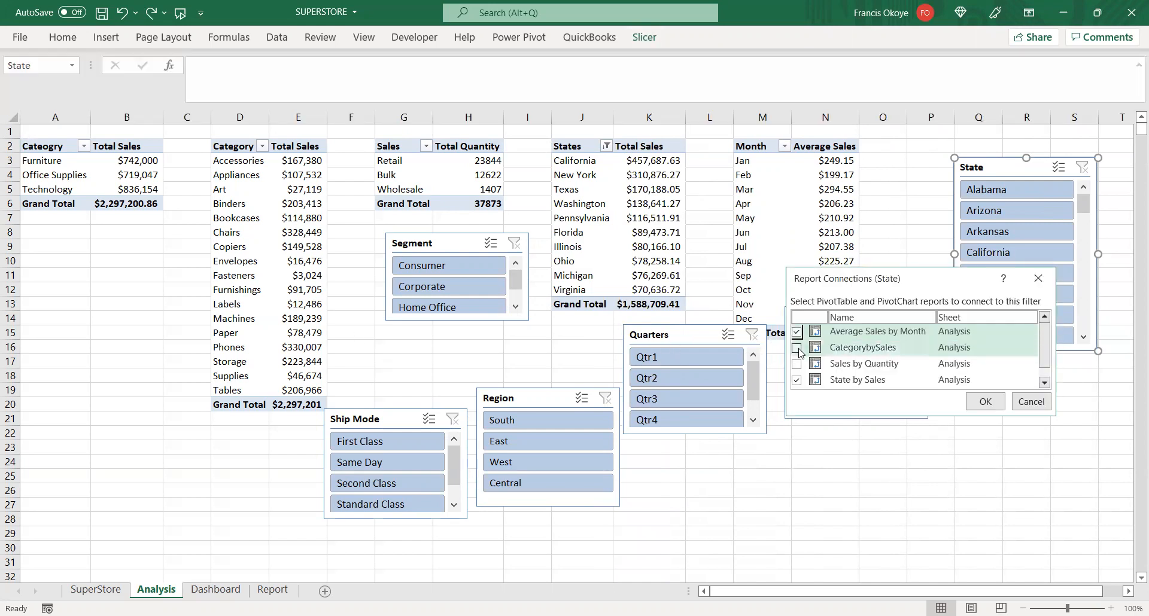
pyautogui.click(796, 364)
pyautogui.click(797, 380)
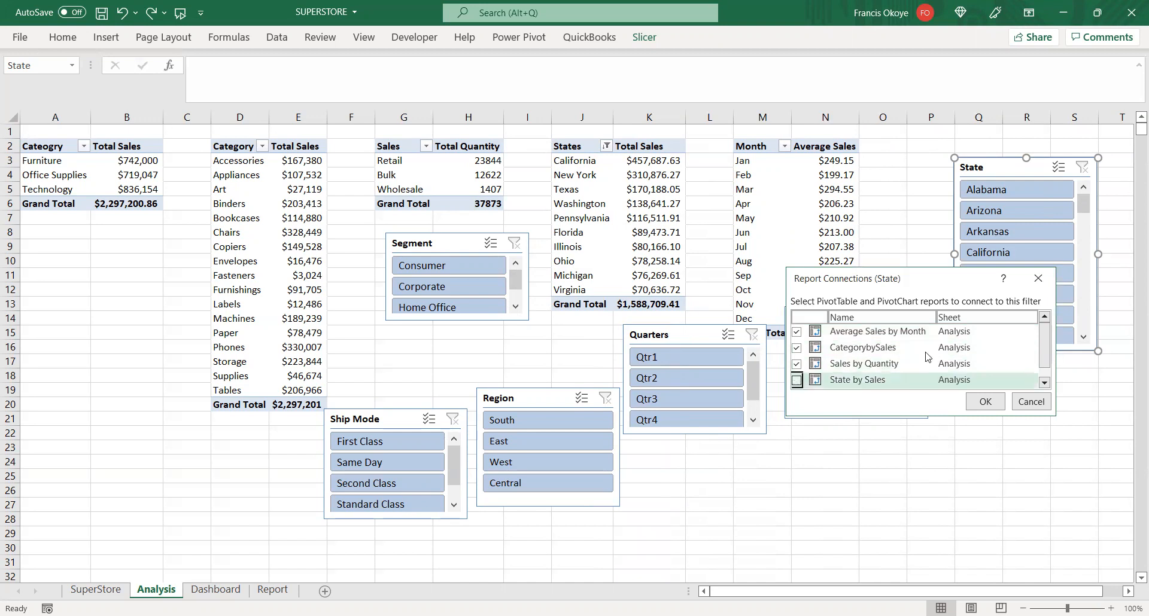
pyautogui.scroll(-1, 1051, 334)
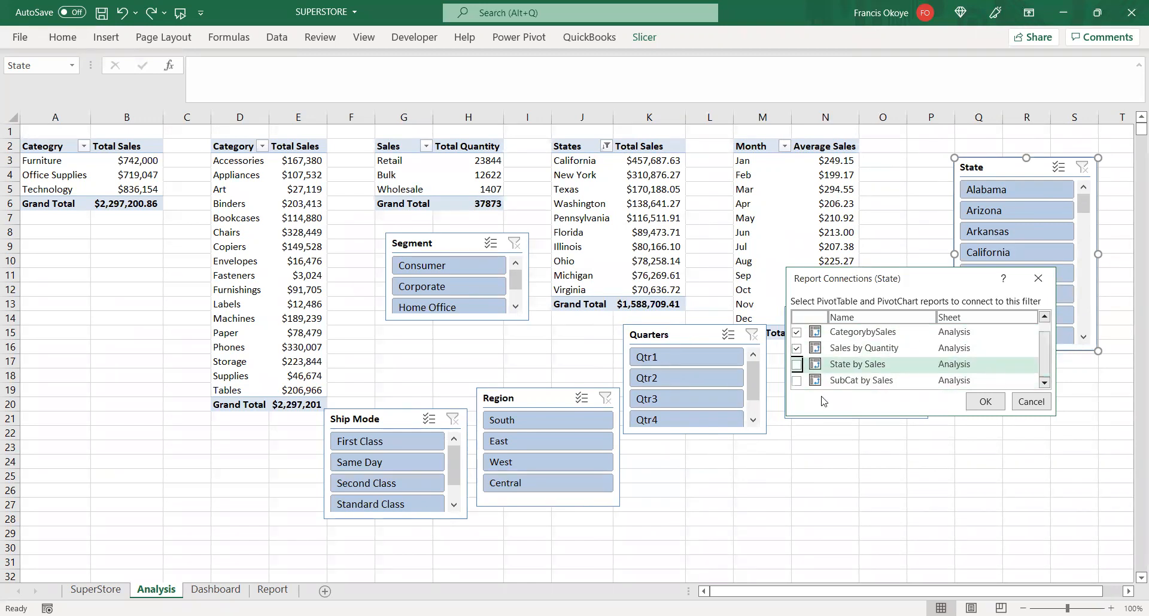
pyautogui.click(796, 381)
pyautogui.click(970, 405)
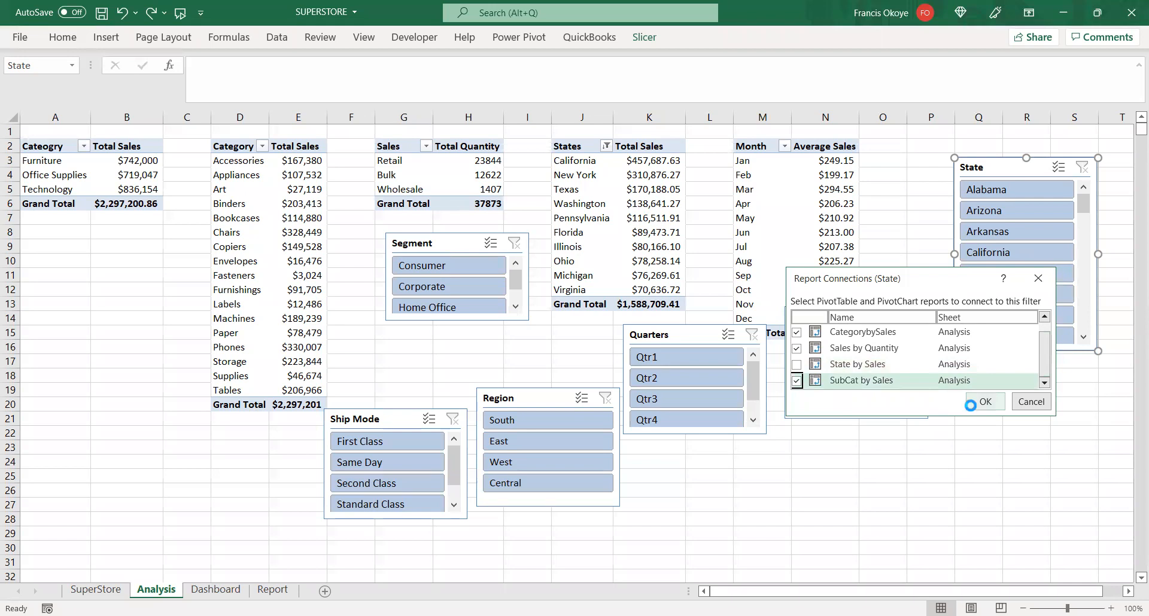
# - Test the State slicer on the connected PivotTables with several states, including Alabama, Arizona and Colorado, and clear its filter
pyautogui.click(994, 194)
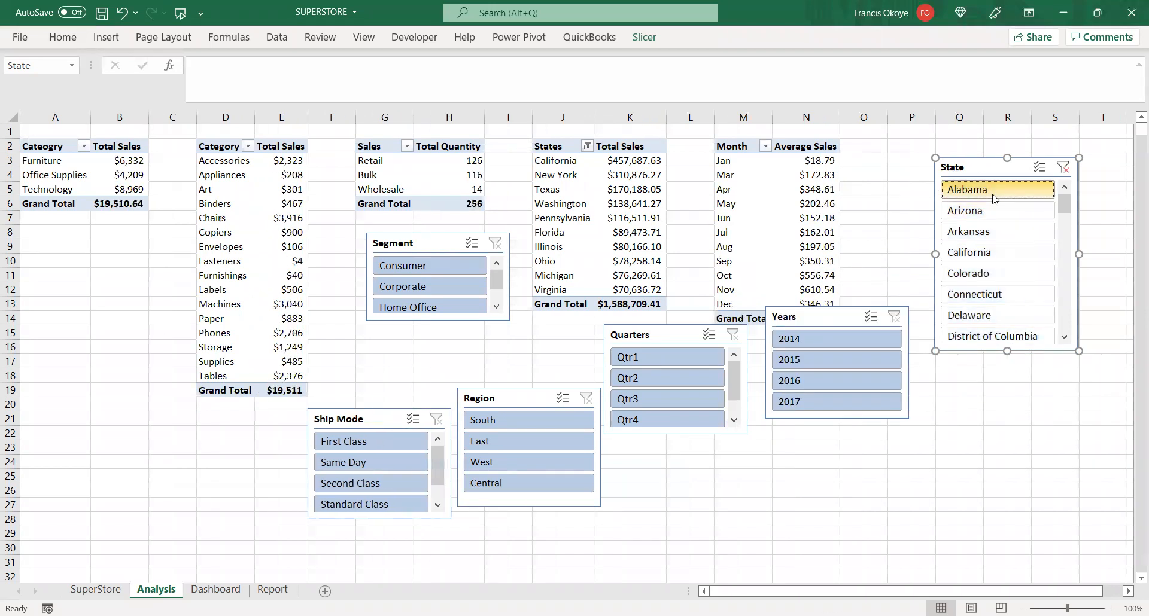
pyautogui.click(985, 211)
pyautogui.click(977, 234)
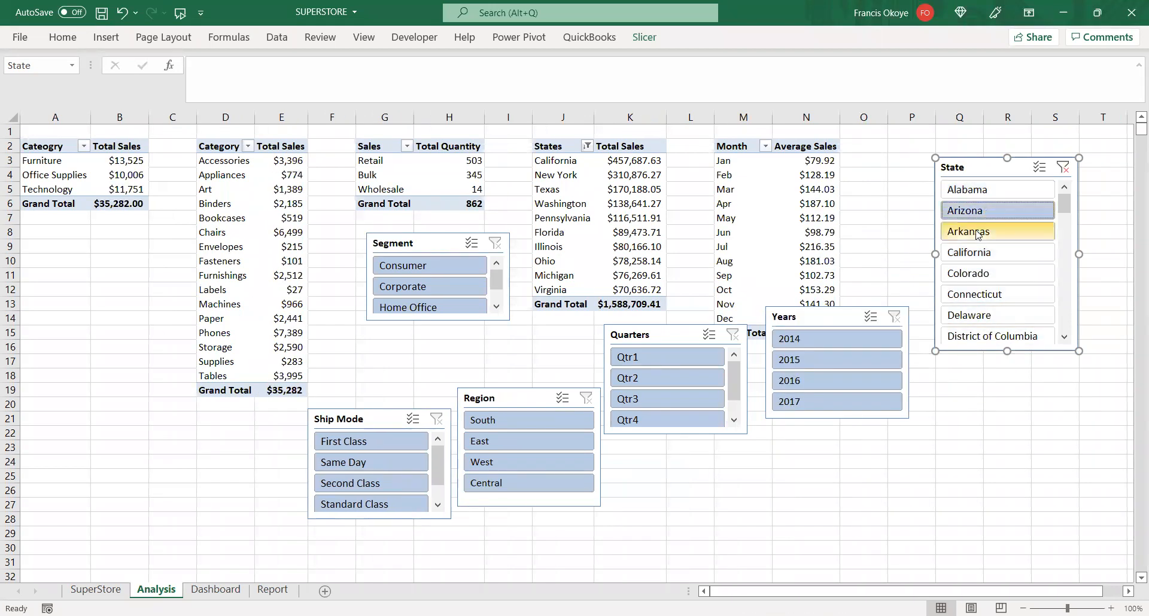
pyautogui.click(976, 252)
pyautogui.click(975, 277)
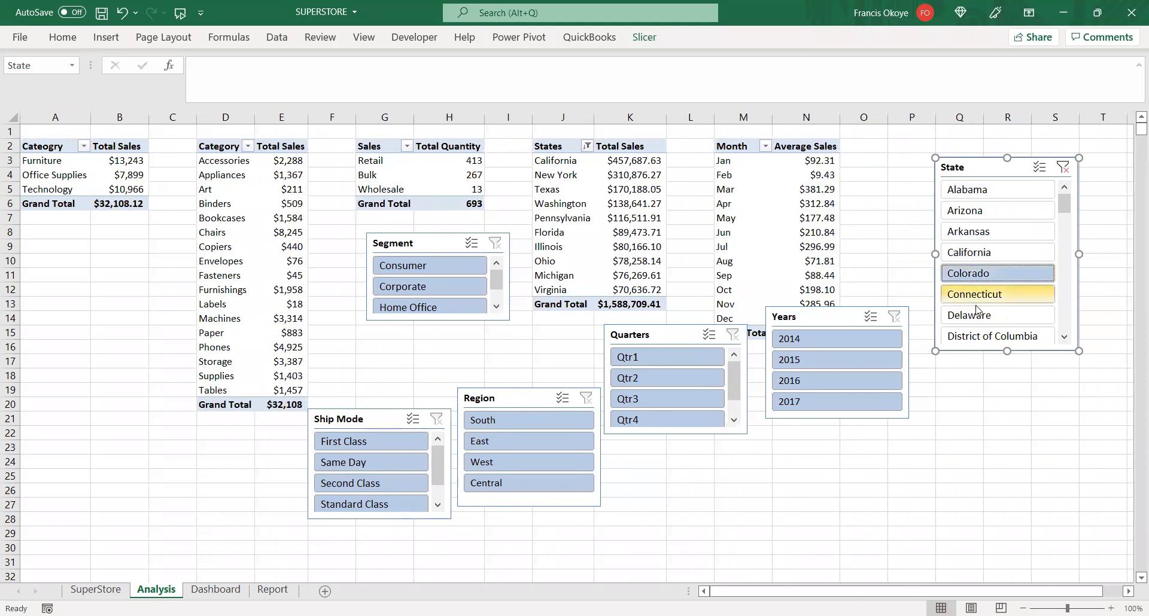
pyautogui.click(979, 314)
pyautogui.click(977, 253)
pyautogui.click(976, 189)
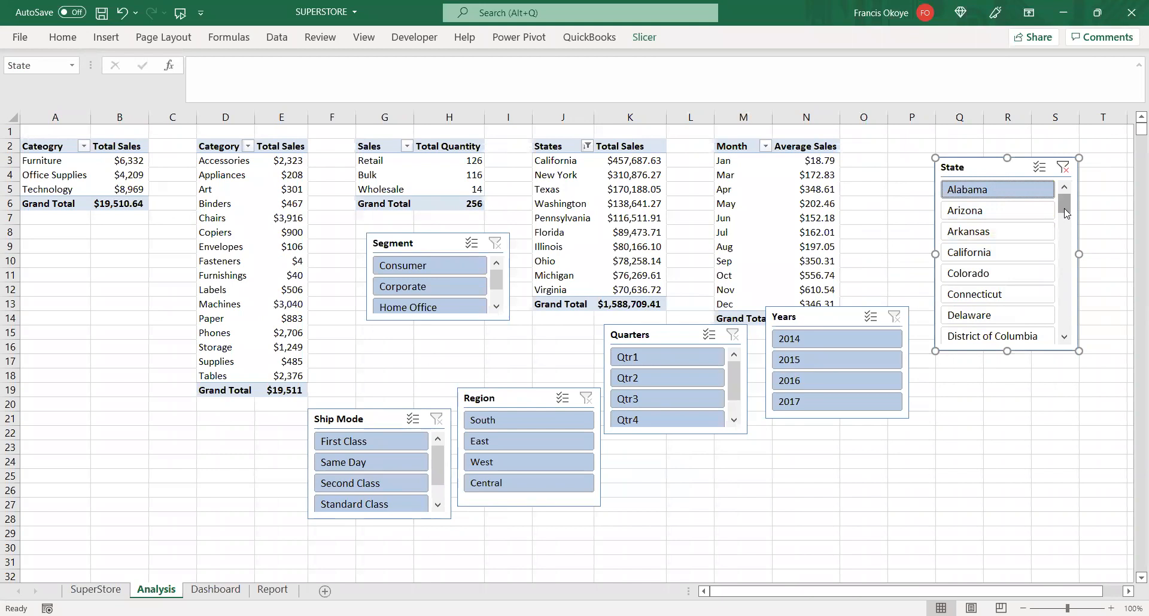
pyautogui.click(1063, 168)
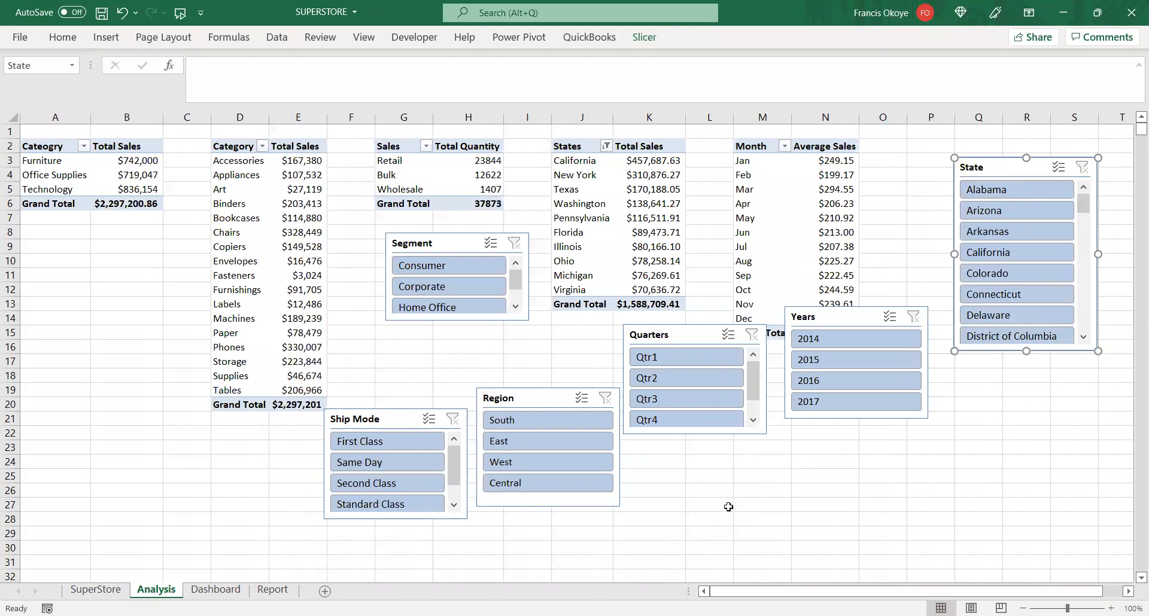
# - Check which PivotTables the Region slicer is connected to
pyautogui.click(536, 402)
pyautogui.click(523, 385)
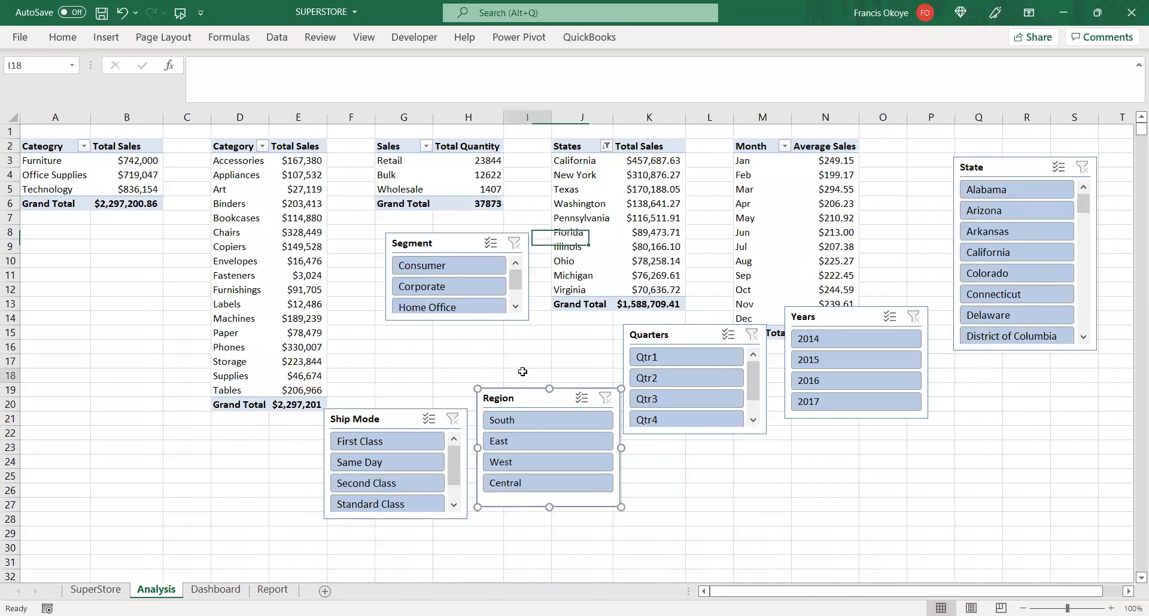
pyautogui.click(522, 393)
pyautogui.click(544, 348)
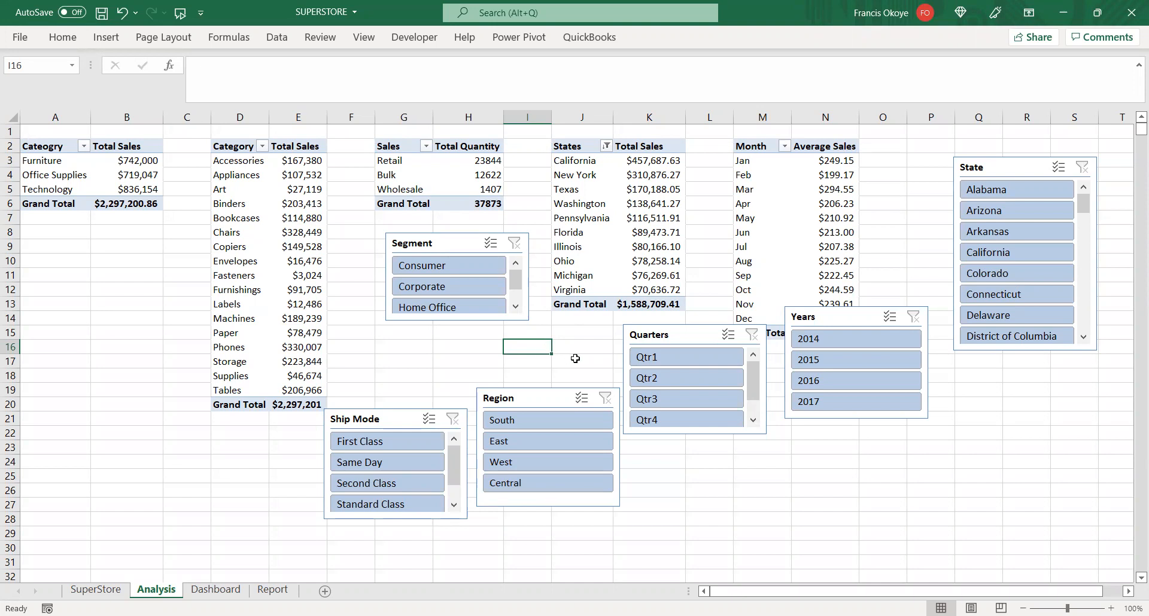
pyautogui.click(531, 399)
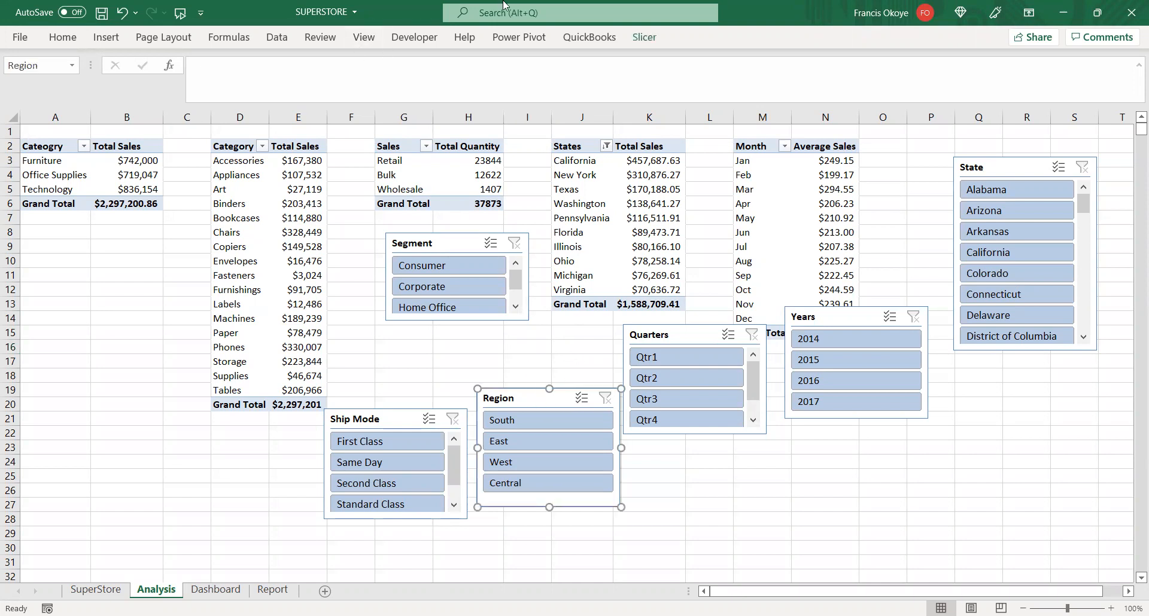
pyautogui.click(645, 37)
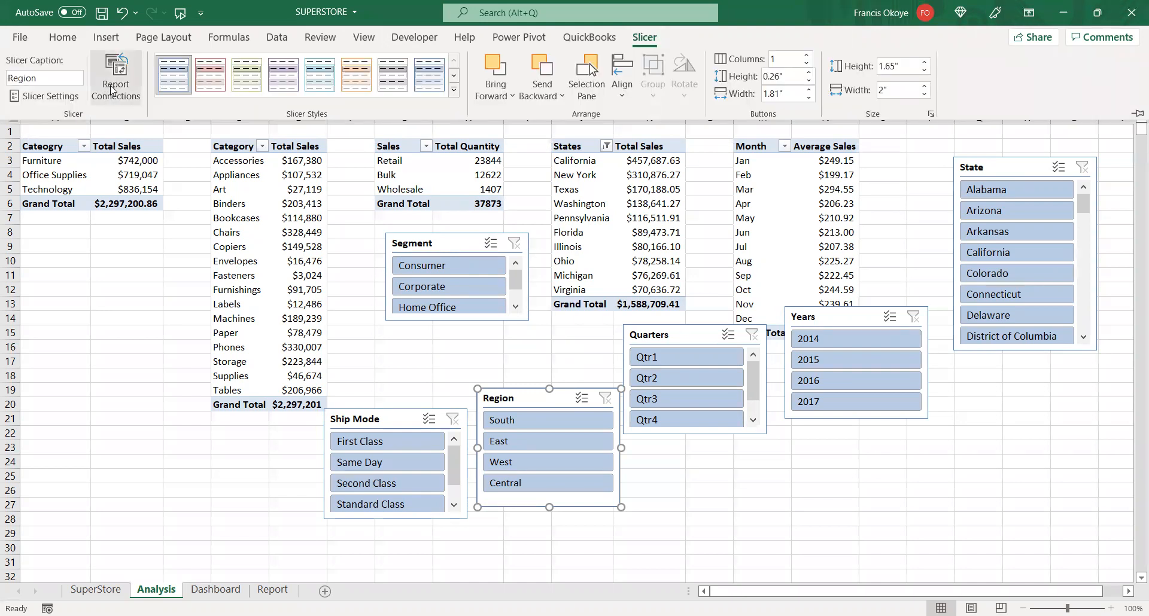
pyautogui.click(114, 88)
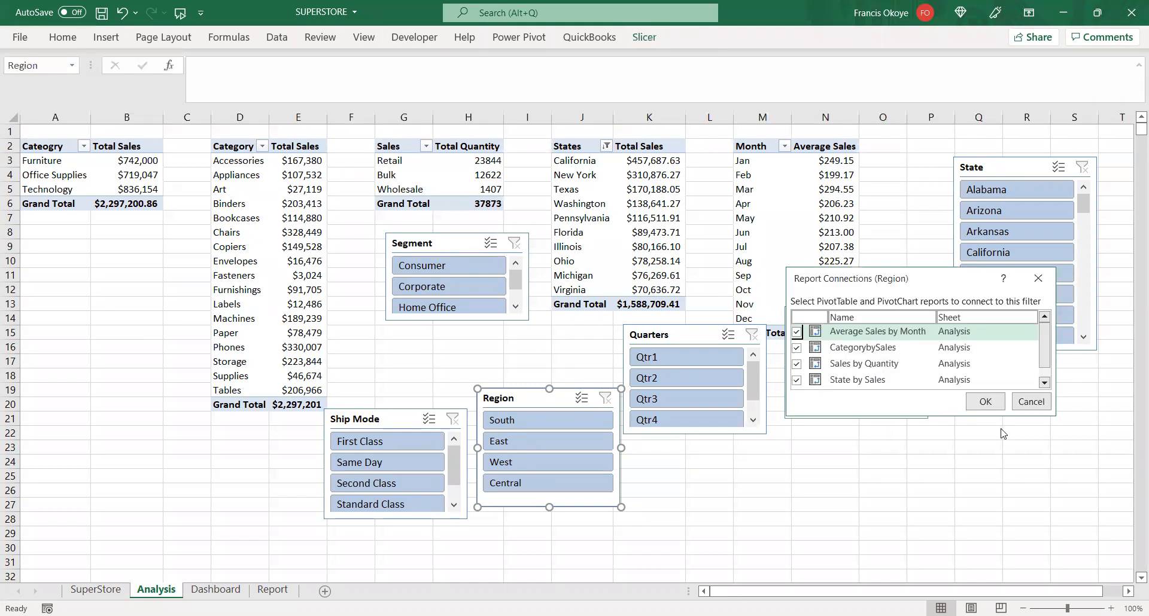
# - Connect the Quarters slicer to CategorybySales, Sales by Quantity, State by Sales and SubCat by Sales, but not to Average Sales by Month
pyautogui.click(656, 404)
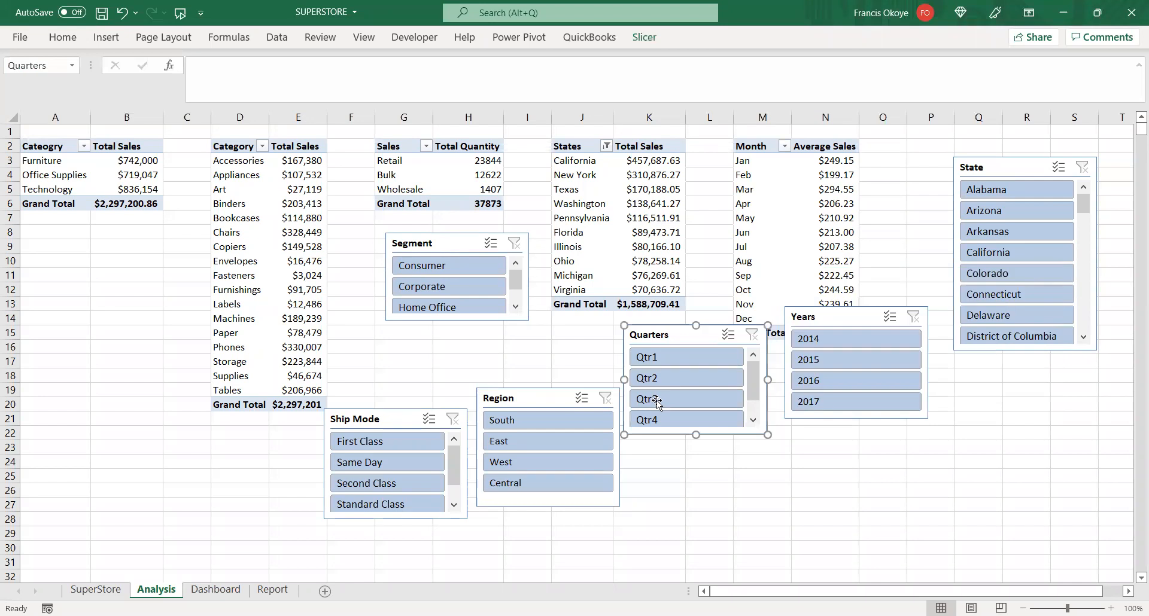
pyautogui.click(642, 40)
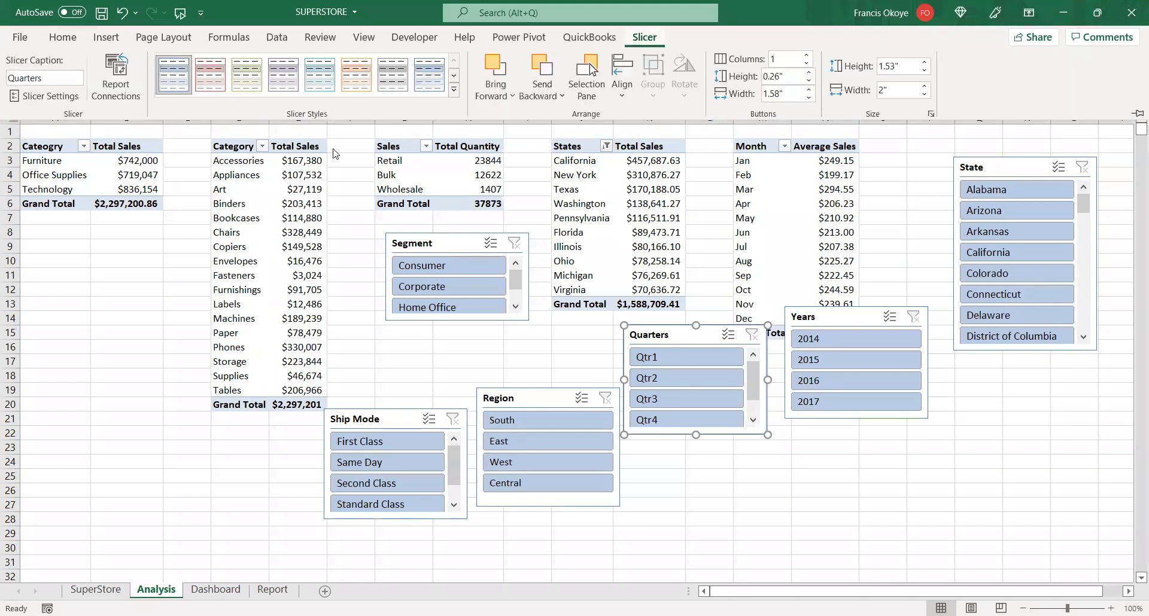
pyautogui.click(115, 78)
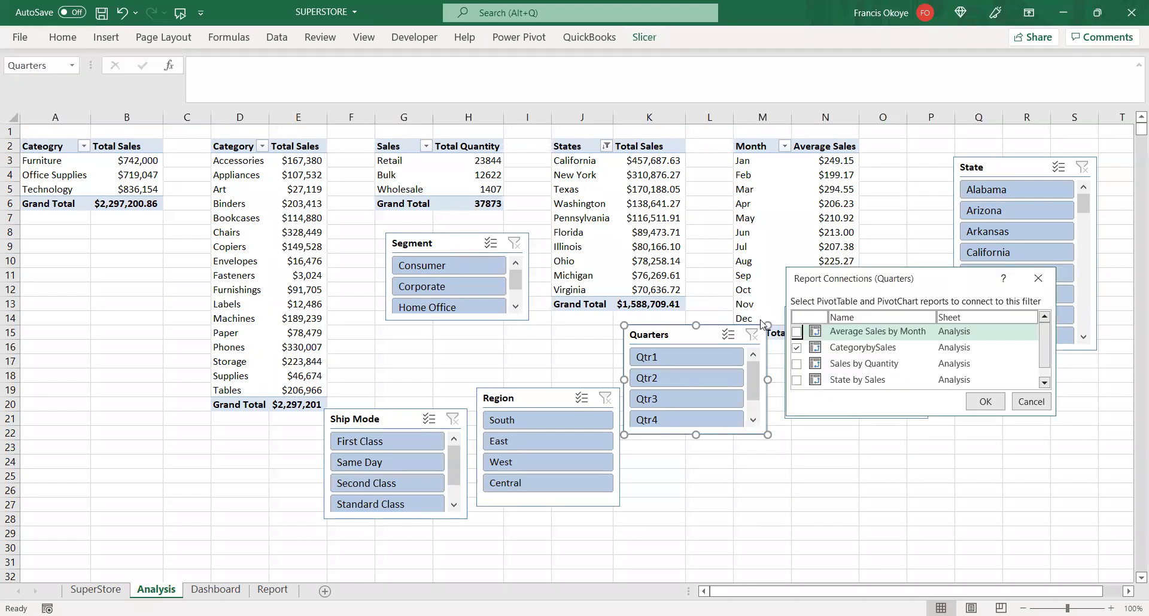
pyautogui.click(797, 332)
pyautogui.click(796, 364)
pyautogui.click(797, 380)
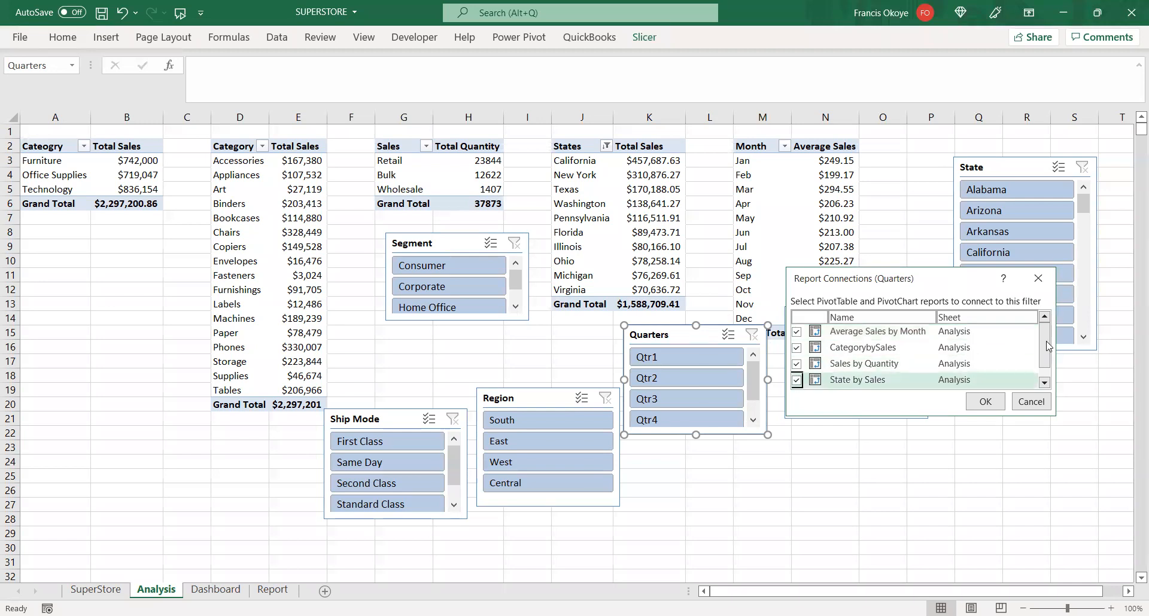
pyautogui.scroll(-1, 805, 383)
pyautogui.click(797, 380)
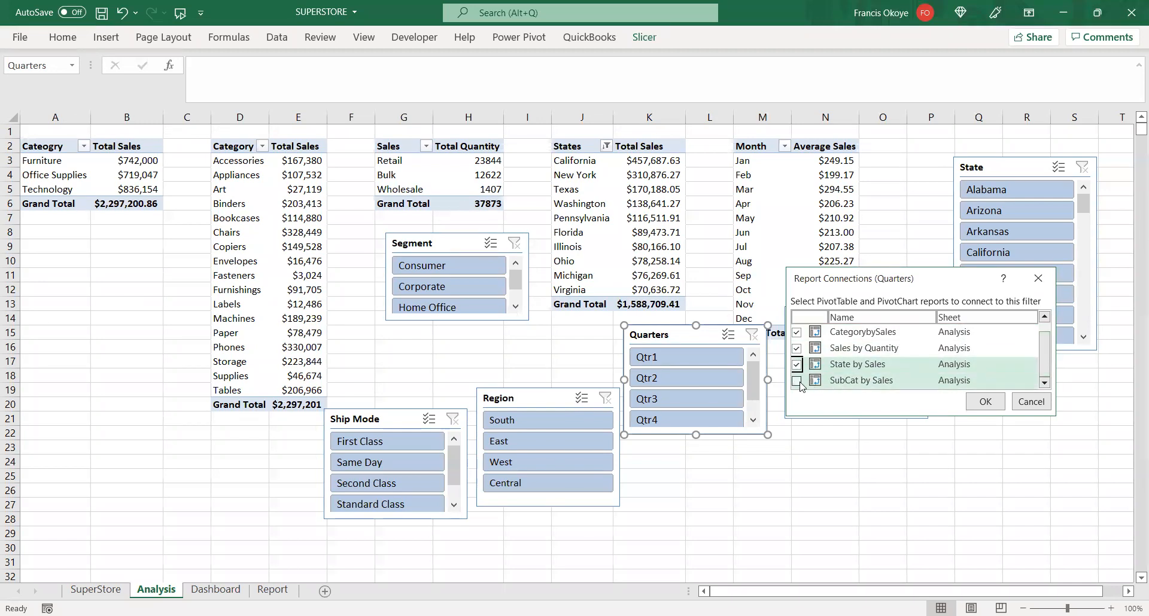
pyautogui.scroll(1, 1042, 356)
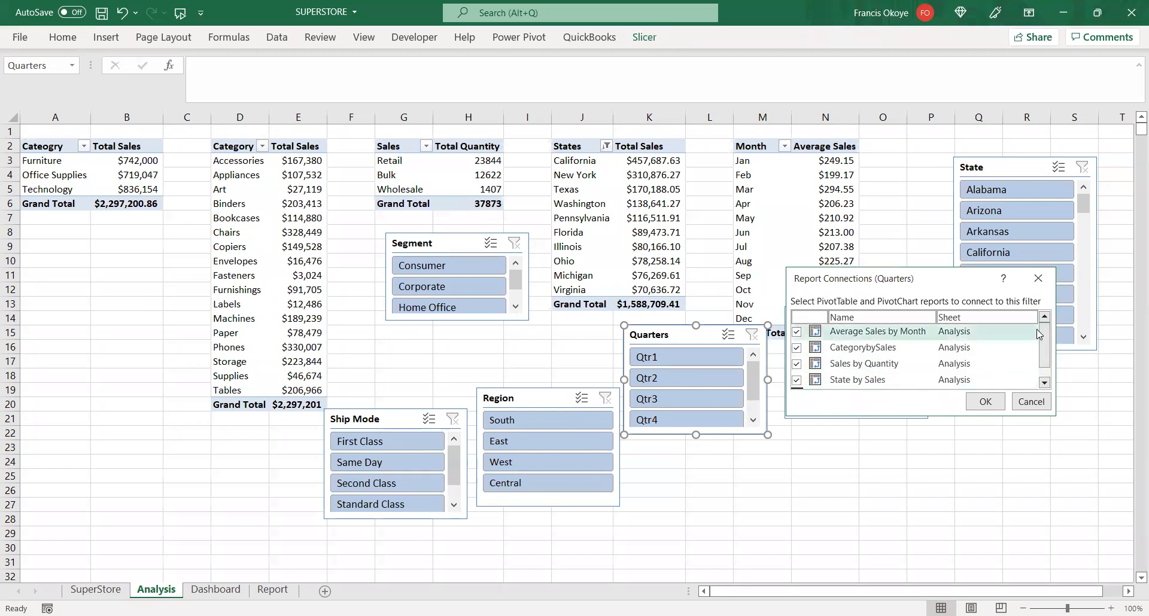
pyautogui.click(797, 332)
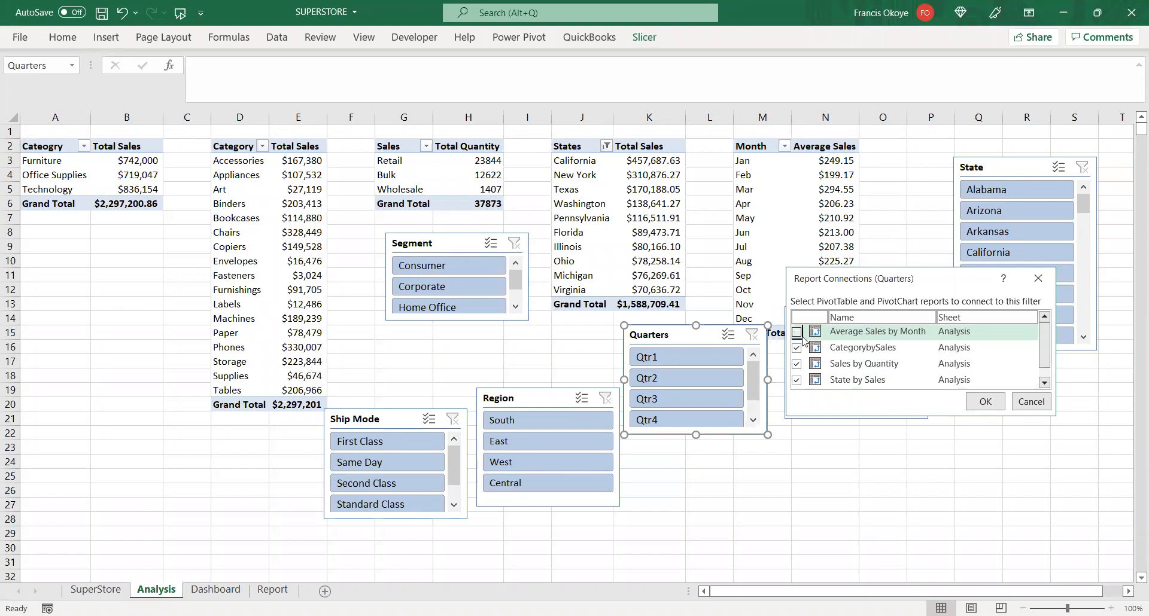
pyautogui.click(986, 402)
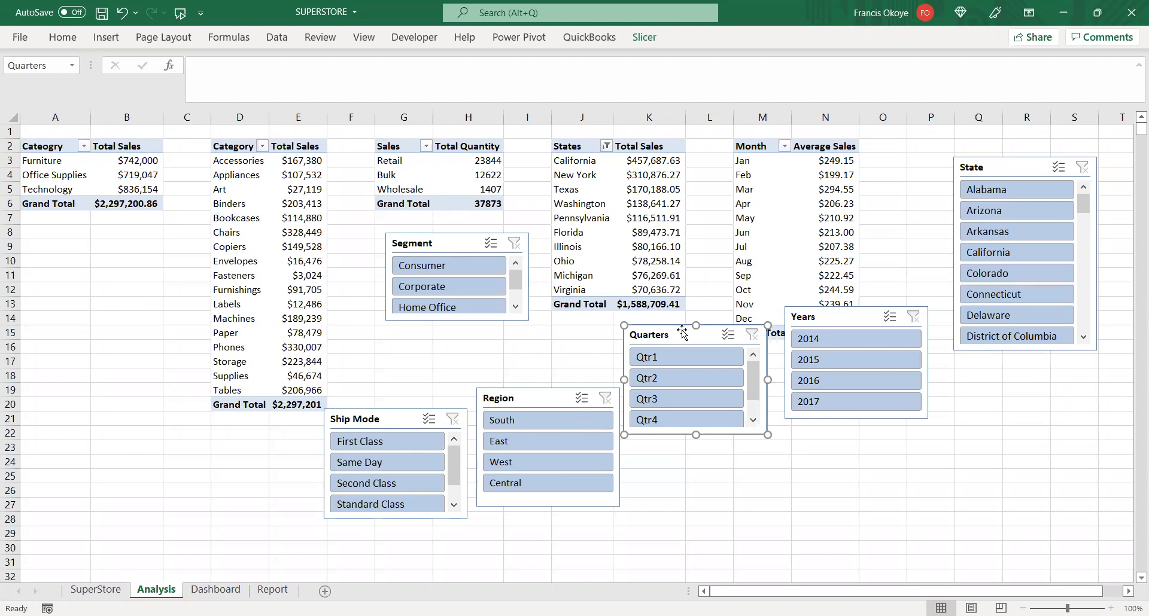
# - Connect the Years slicer to Average Sales by Month, CategorybySales, Sales by Quantity, State by Sales and SubCat by Sales
pyautogui.click(820, 310)
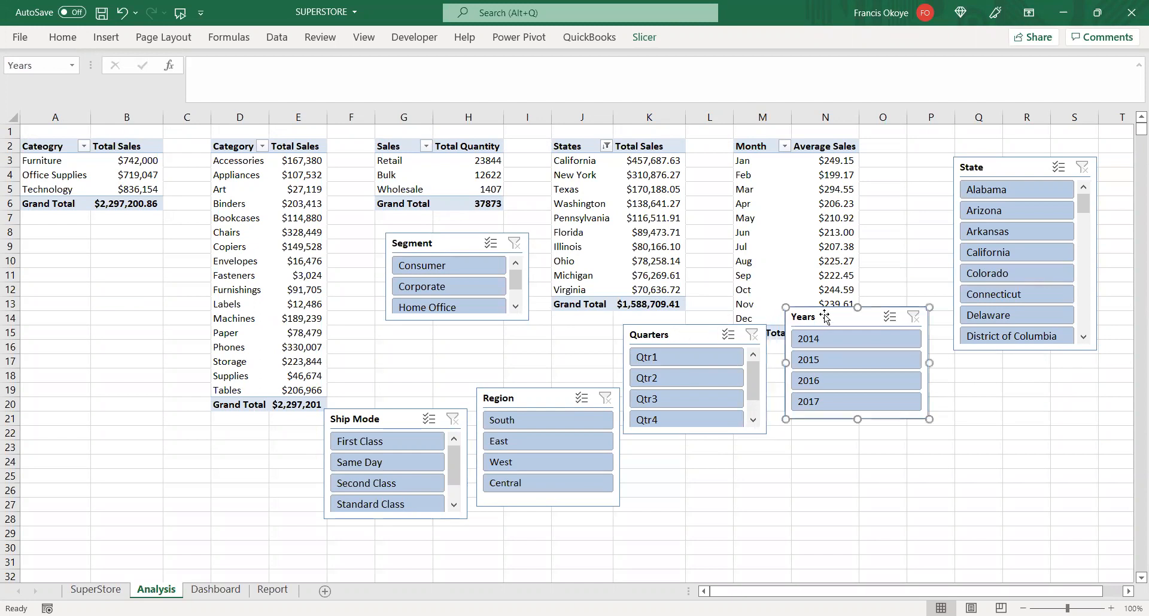
pyautogui.click(657, 40)
pyautogui.click(116, 83)
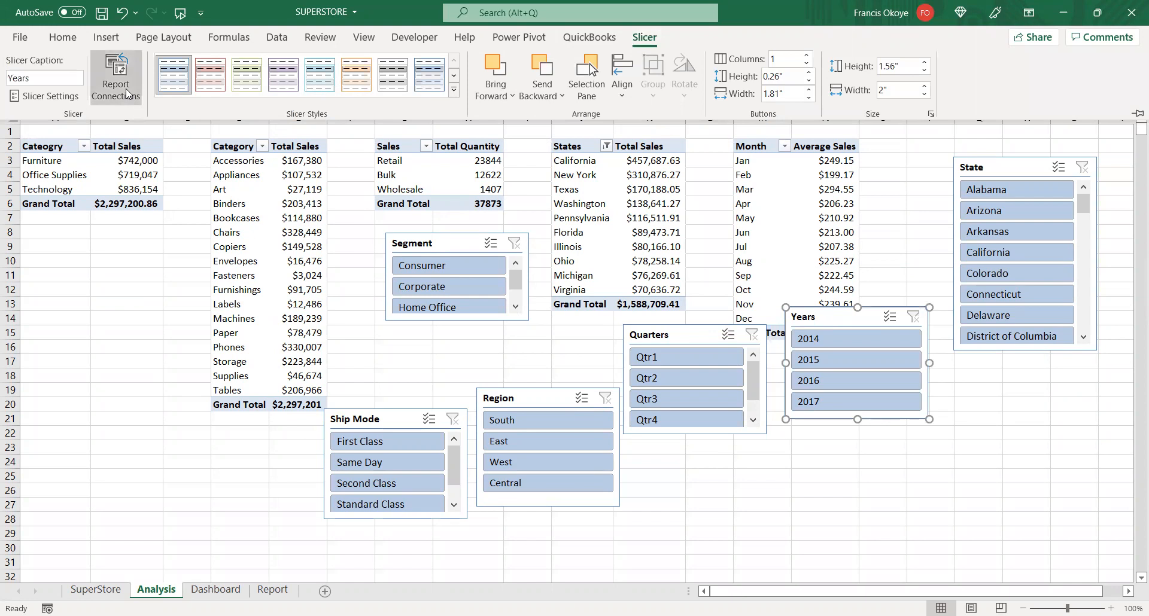
pyautogui.click(796, 332)
pyautogui.click(797, 364)
pyautogui.click(797, 381)
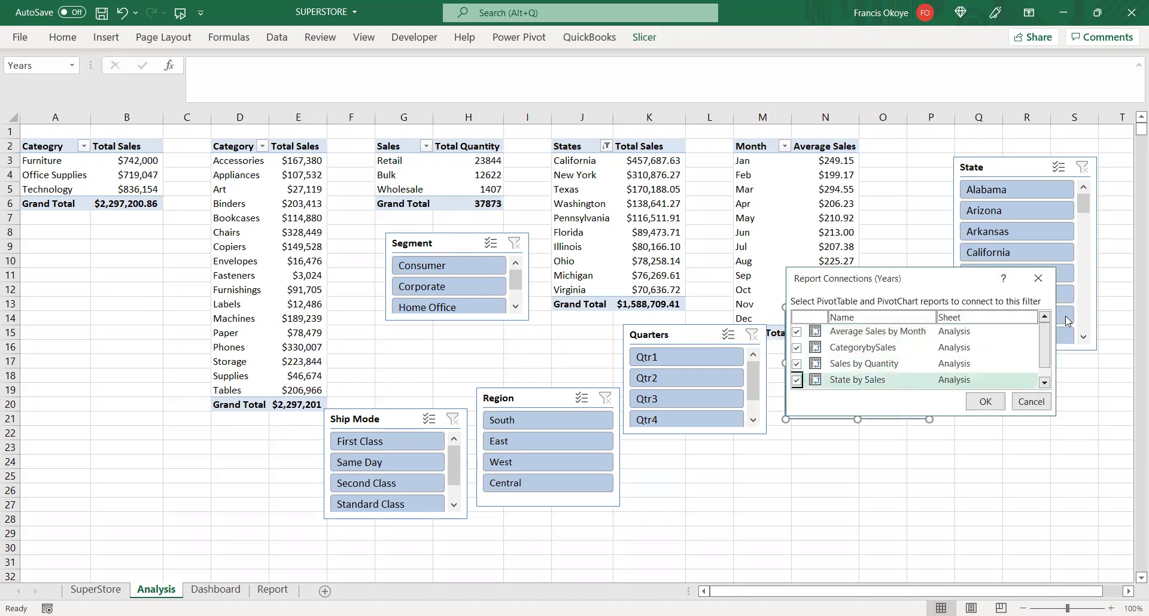
pyautogui.scroll(-1, 1053, 340)
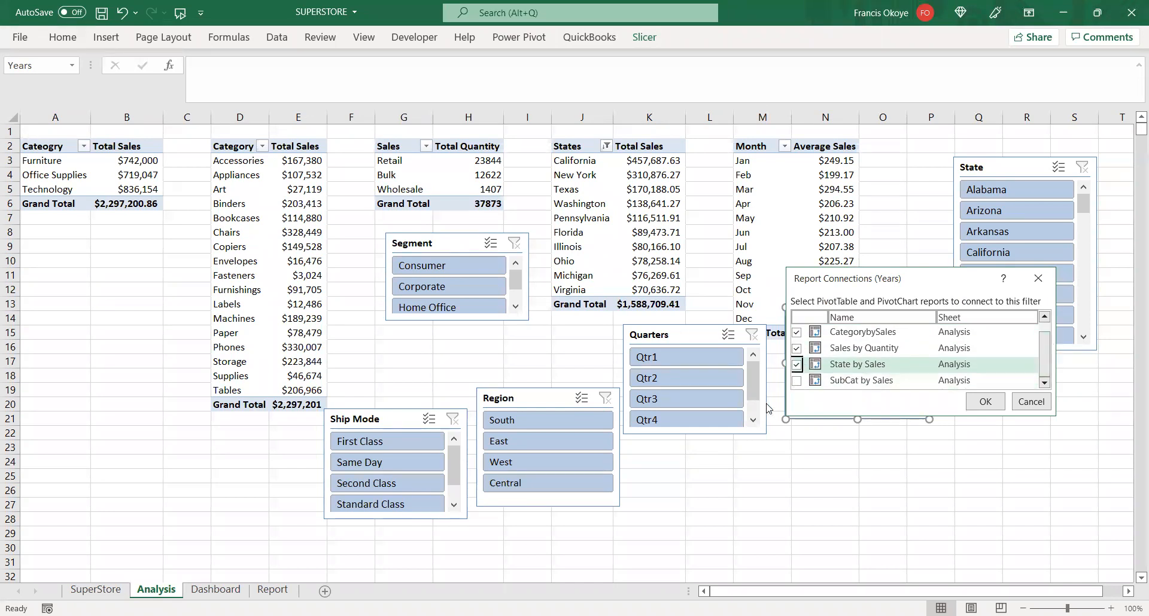
pyautogui.click(797, 382)
pyautogui.scroll(1, 796, 347)
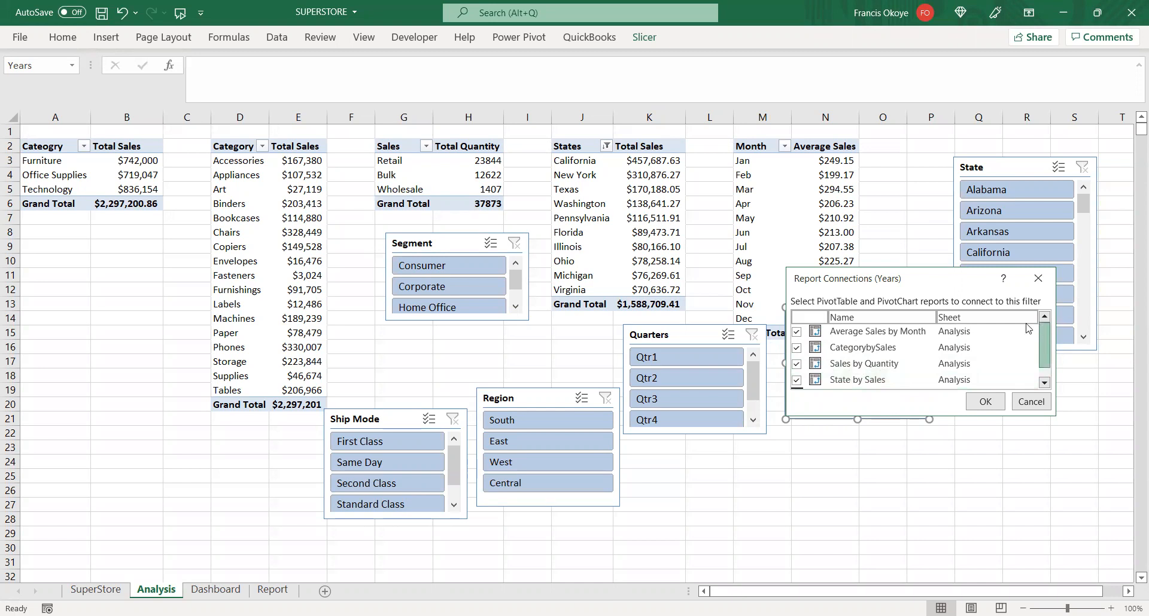
pyautogui.click(796, 332)
pyautogui.click(986, 402)
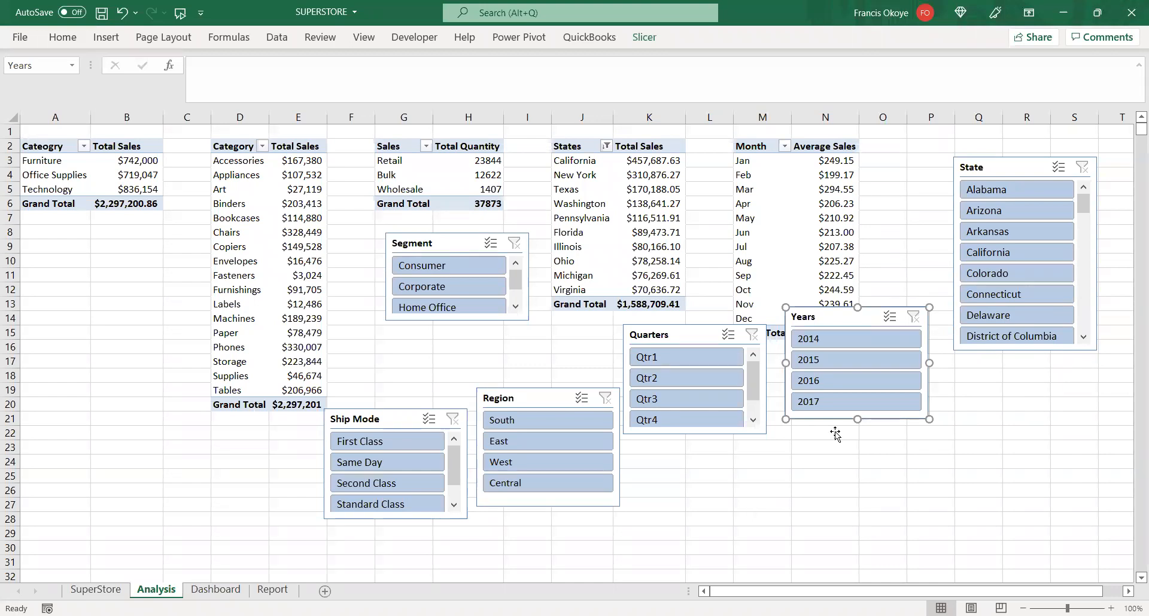
pyautogui.click(645, 37)
pyautogui.click(121, 88)
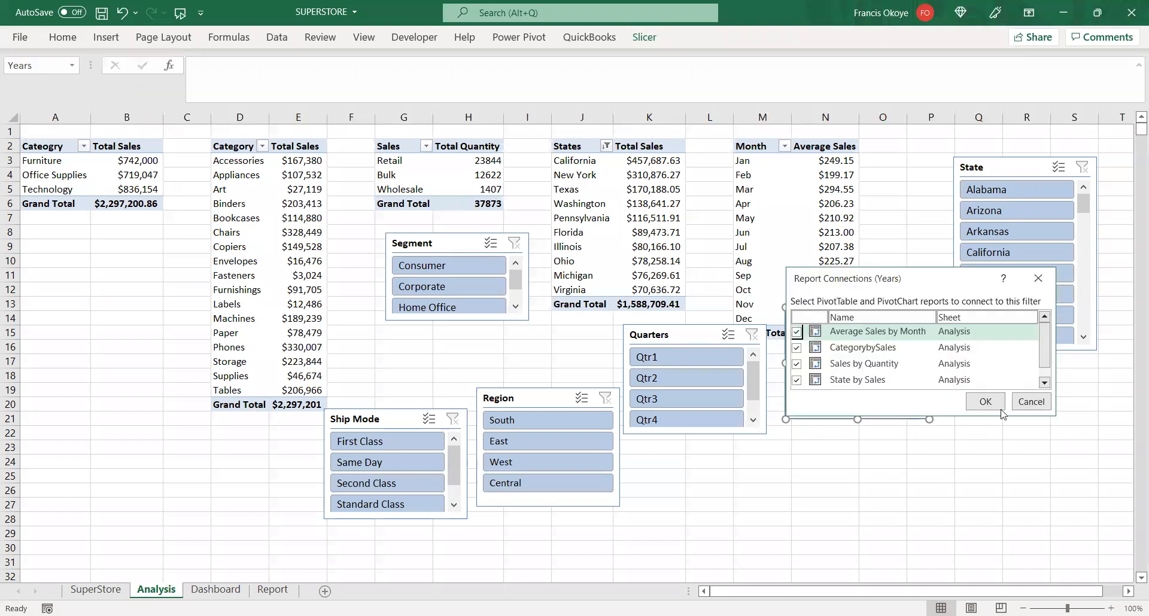
pyautogui.click(988, 402)
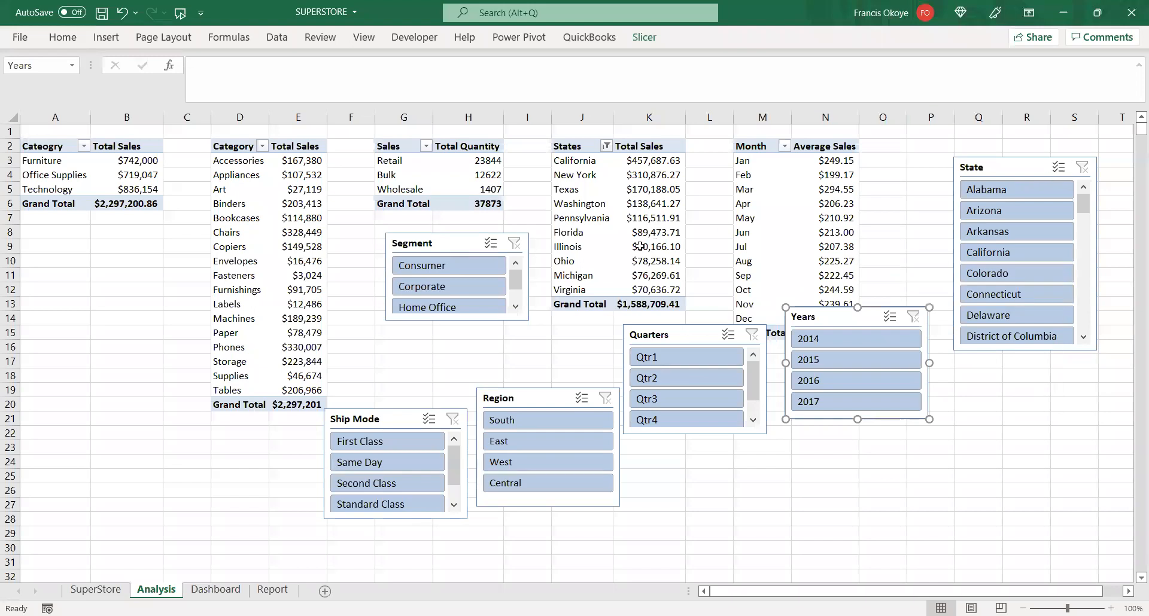
# - Connect the Segment slicer to Average Sales by Month, CategorybySales, Sales by Quantity, State by Sales and SubCat by Sales
pyautogui.click(447, 246)
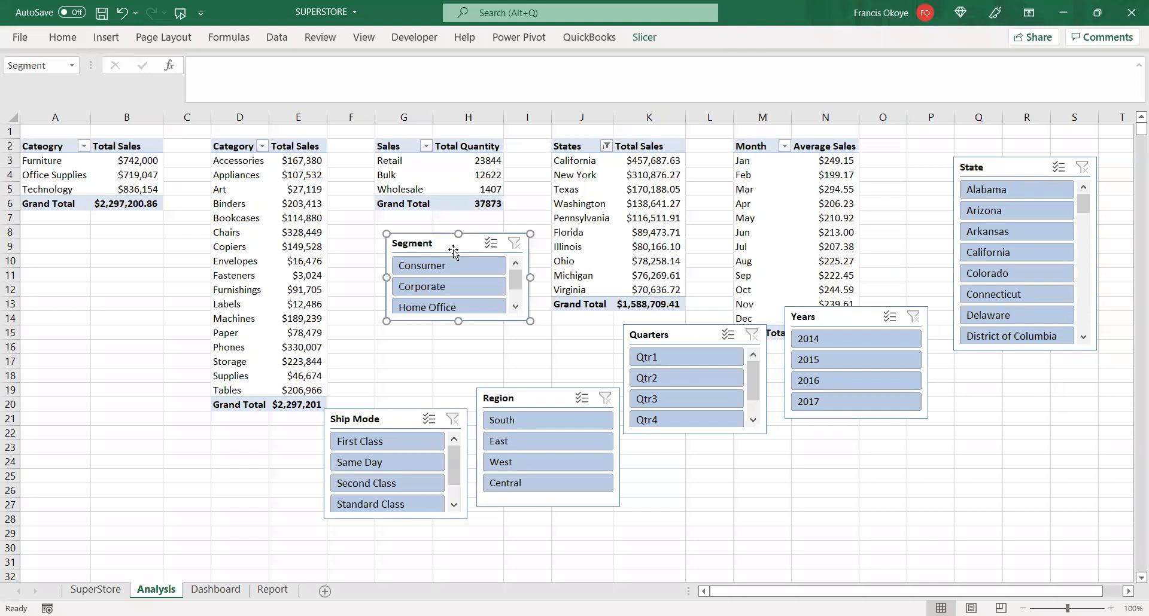
pyautogui.click(644, 37)
pyautogui.click(129, 70)
pyautogui.click(797, 331)
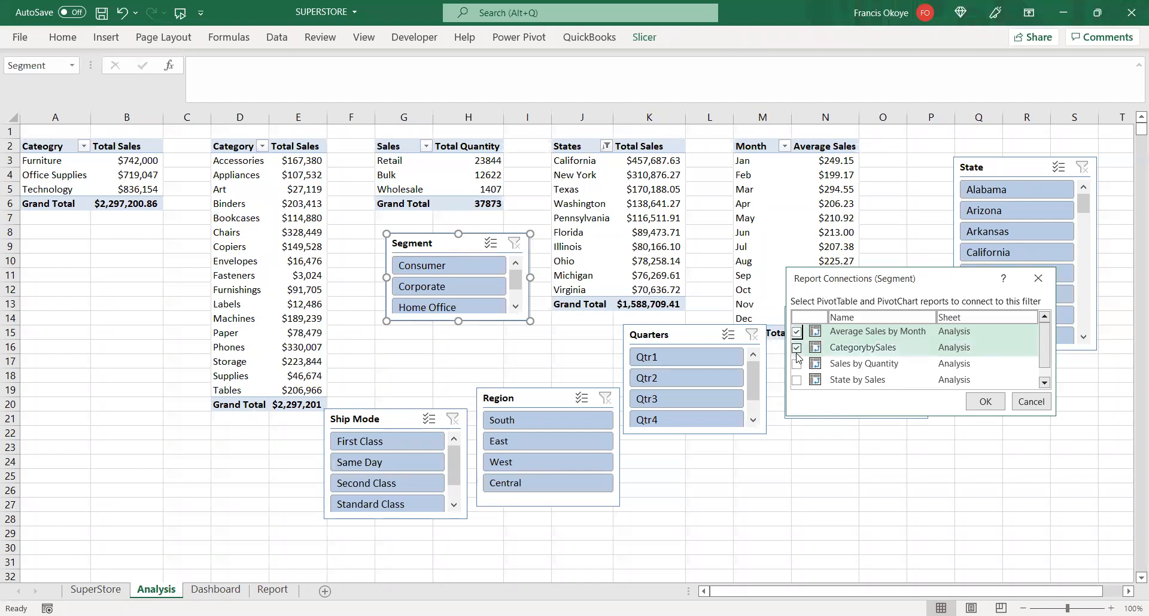
pyautogui.click(797, 364)
pyautogui.click(796, 381)
pyautogui.scroll(-1, 1036, 340)
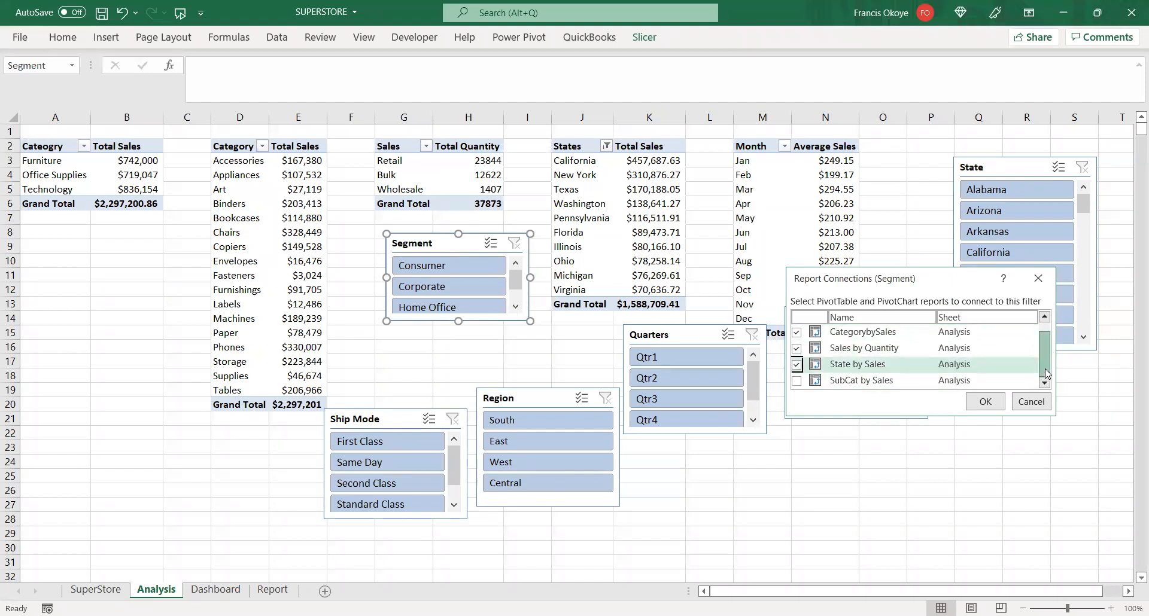
pyautogui.click(796, 381)
pyautogui.click(997, 402)
pyautogui.click(1017, 515)
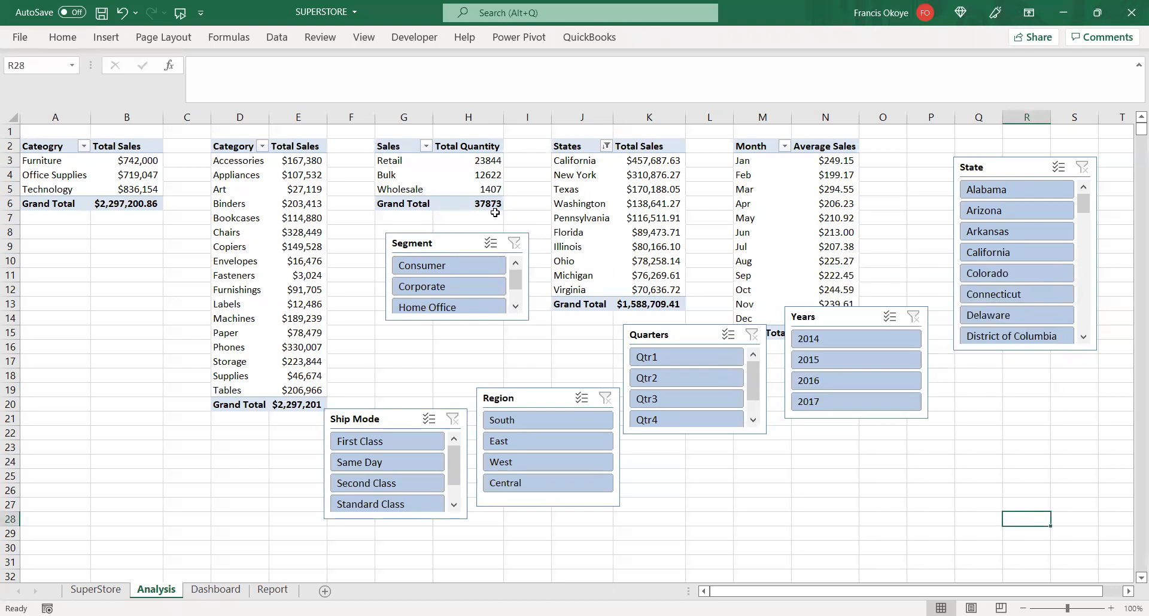
# - Apply the orange style from the Dark slicer styles to the Segment slicer
pyautogui.click(440, 242)
pyautogui.click(637, 36)
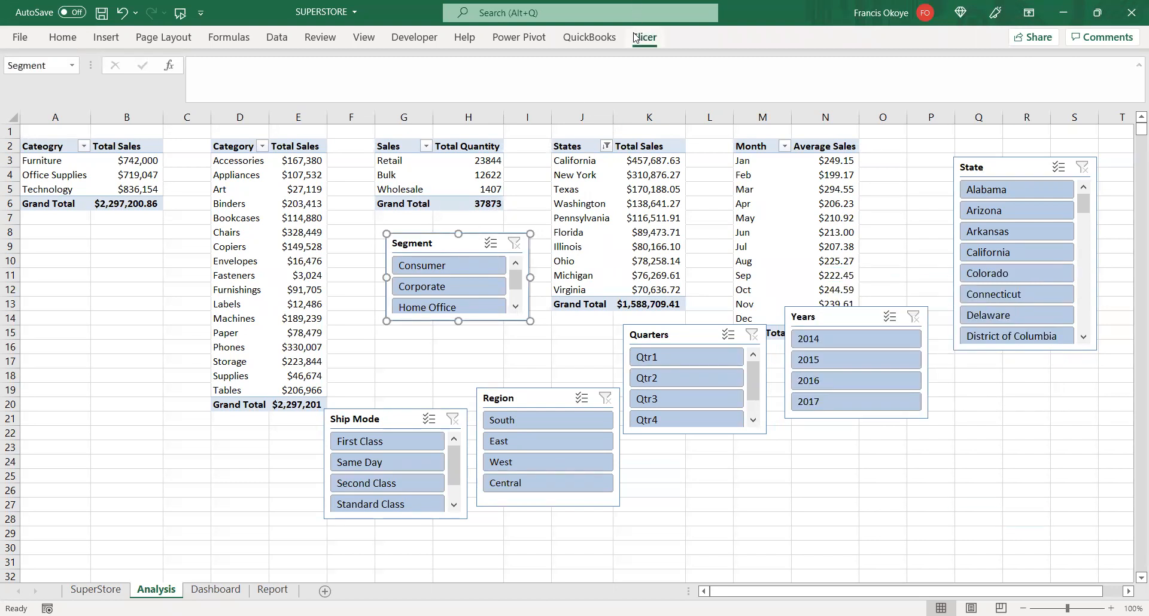
pyautogui.click(455, 90)
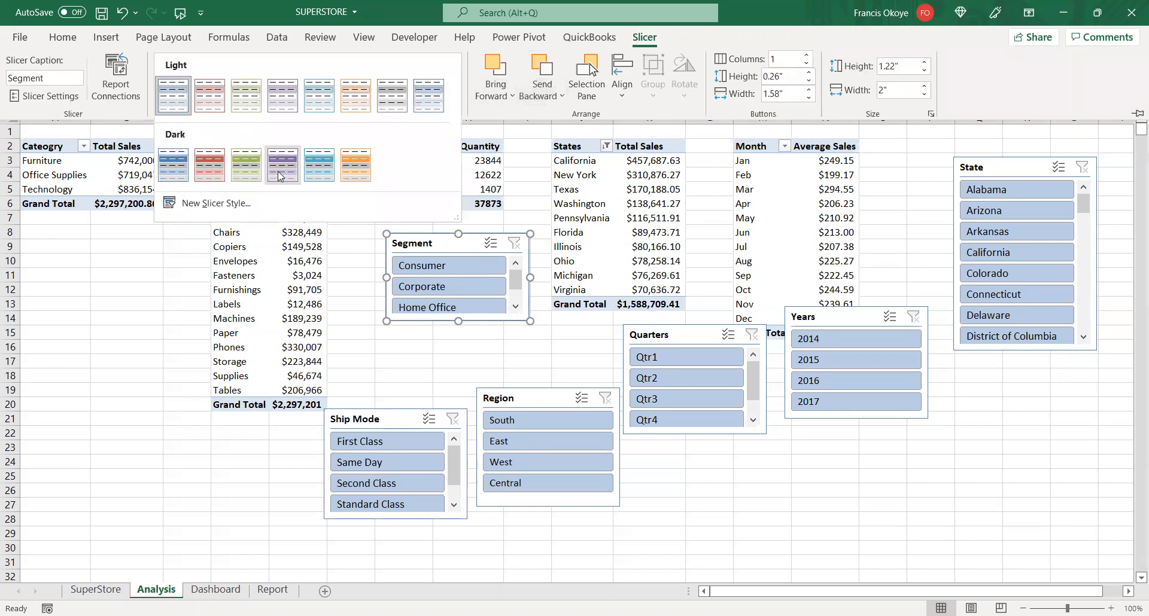
pyautogui.click(360, 173)
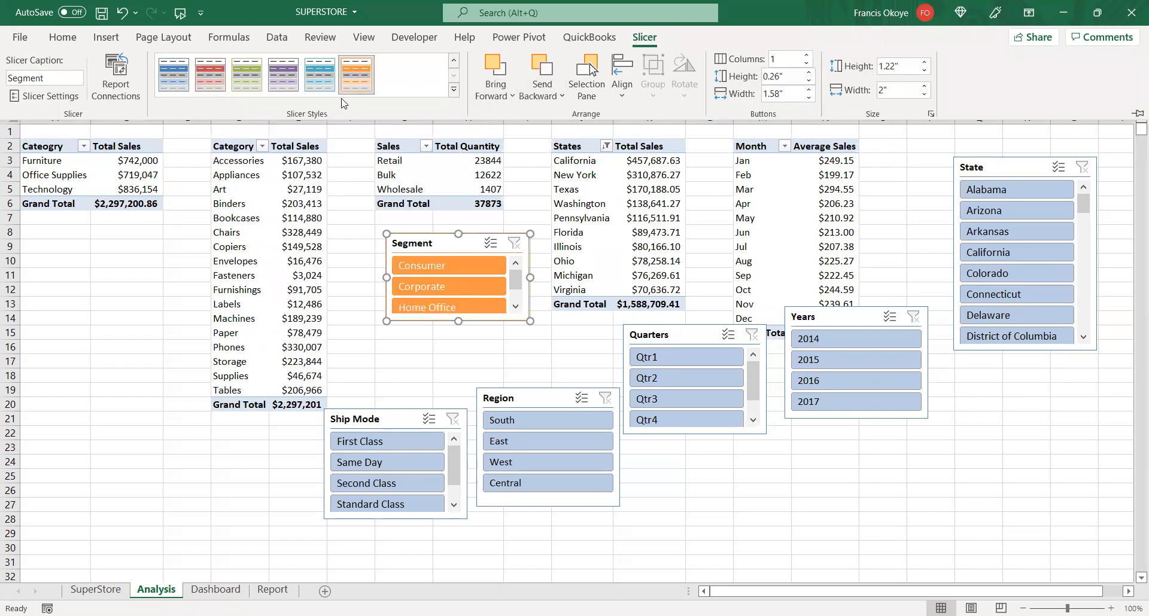
pyautogui.click(437, 243)
pyautogui.click(67, 39)
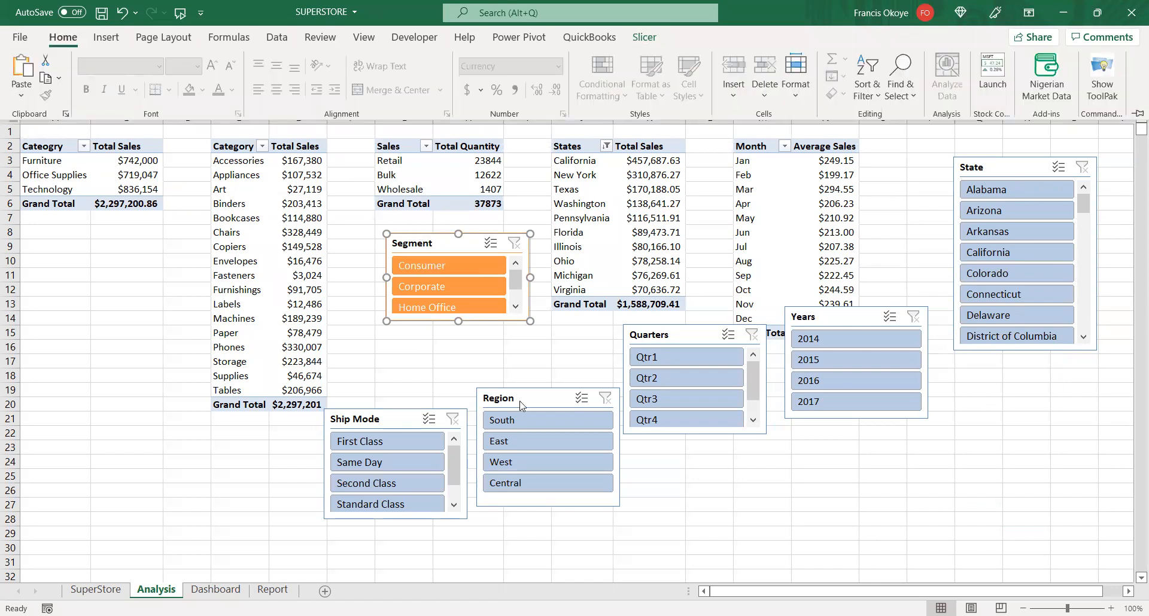
# - Apply the same dark orange slicer style to the Ship Mode slicer and the Region slicer
pyautogui.click(381, 409)
pyautogui.click(382, 411)
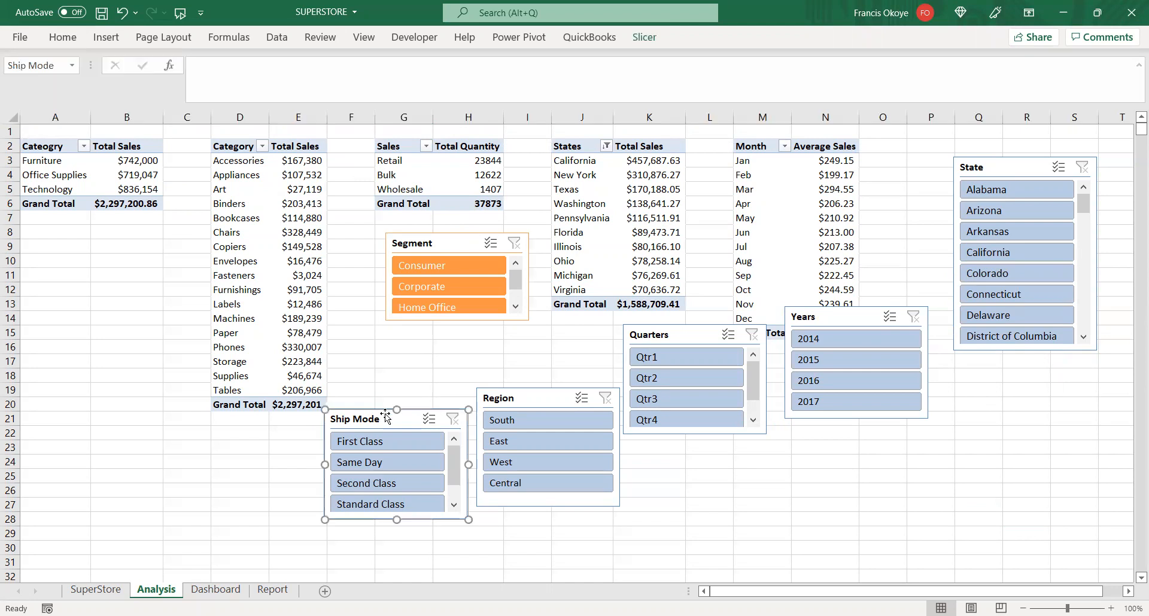
pyautogui.click(642, 38)
pyautogui.click(458, 99)
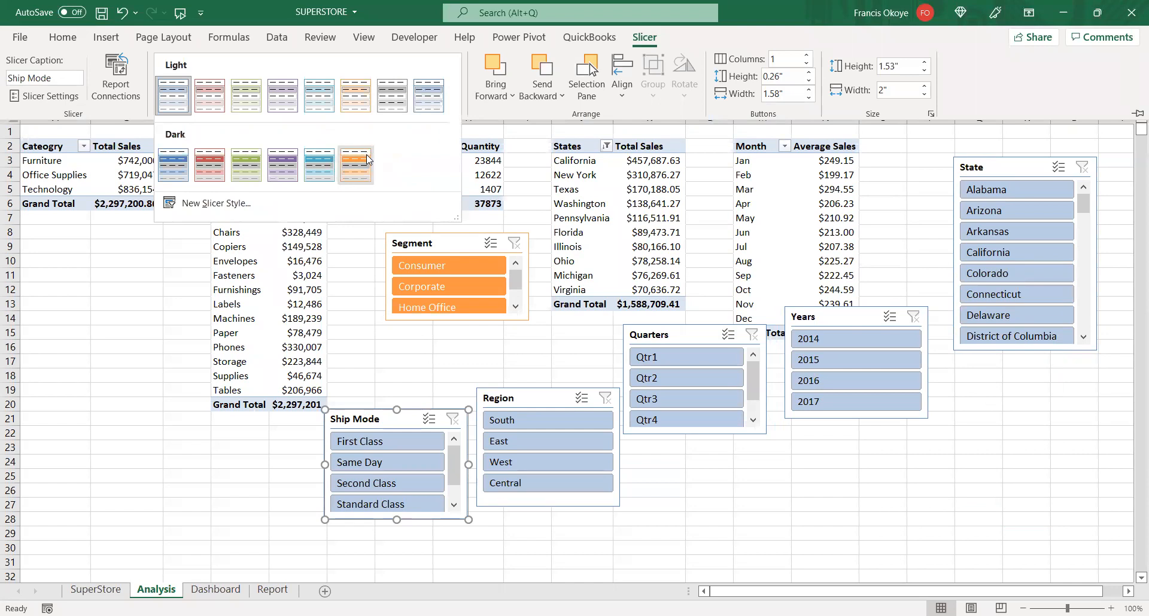
pyautogui.click(366, 157)
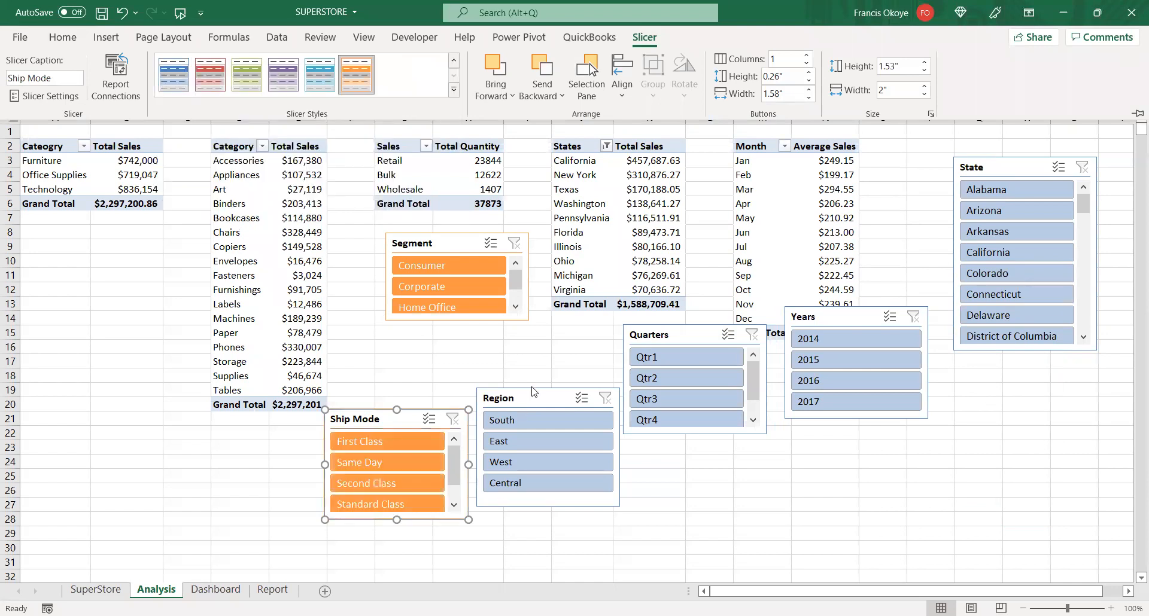
pyautogui.click(535, 392)
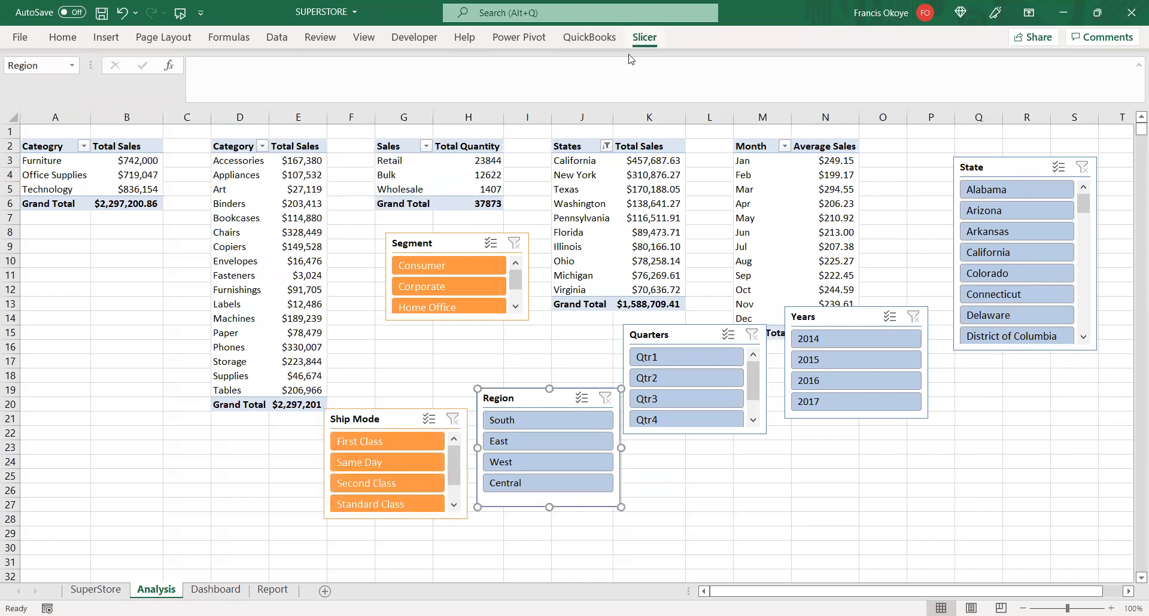
pyautogui.click(375, 91)
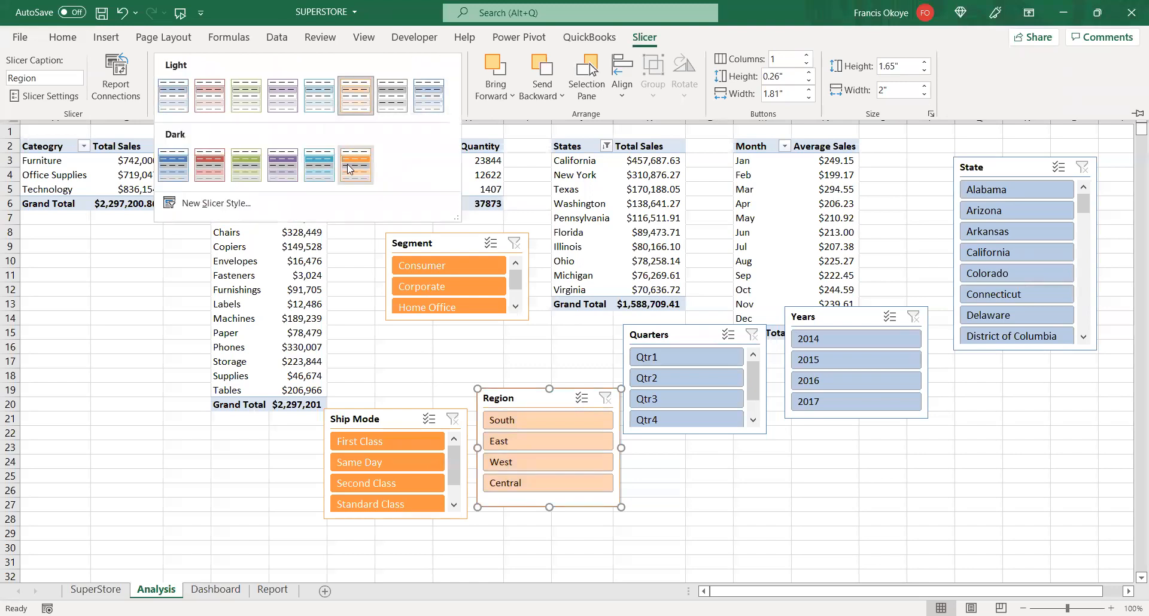
pyautogui.click(348, 168)
# - Apply the dark orange slicer style to the Quarters slicer
pyautogui.click(680, 326)
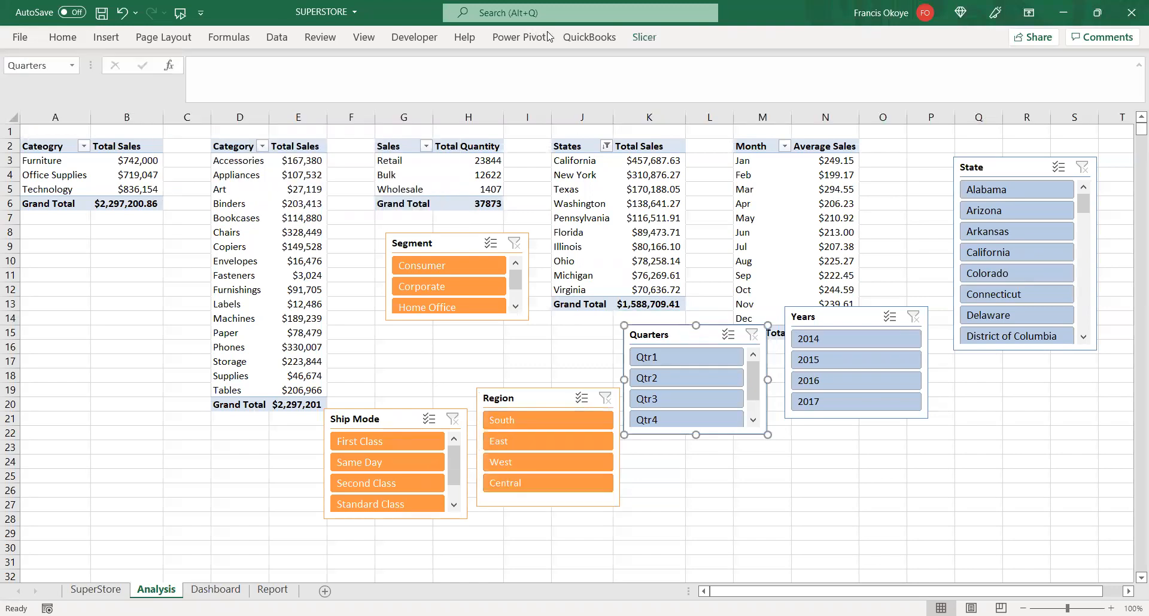
pyautogui.click(647, 48)
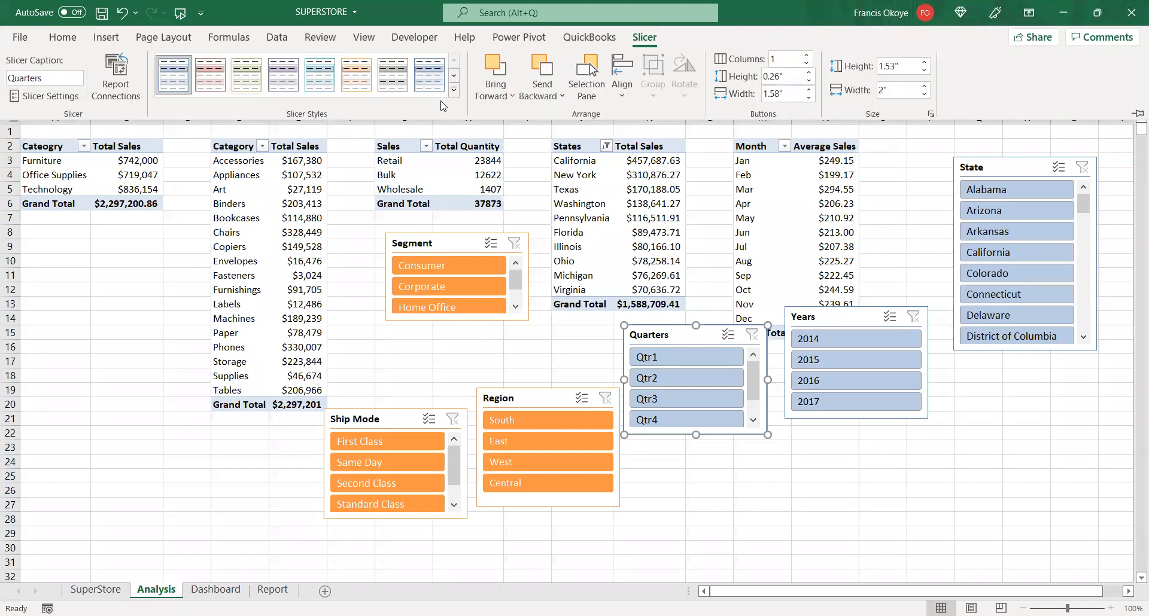
# - Apply the dark orange slicer style to the Quarters slicer
pyautogui.click(454, 91)
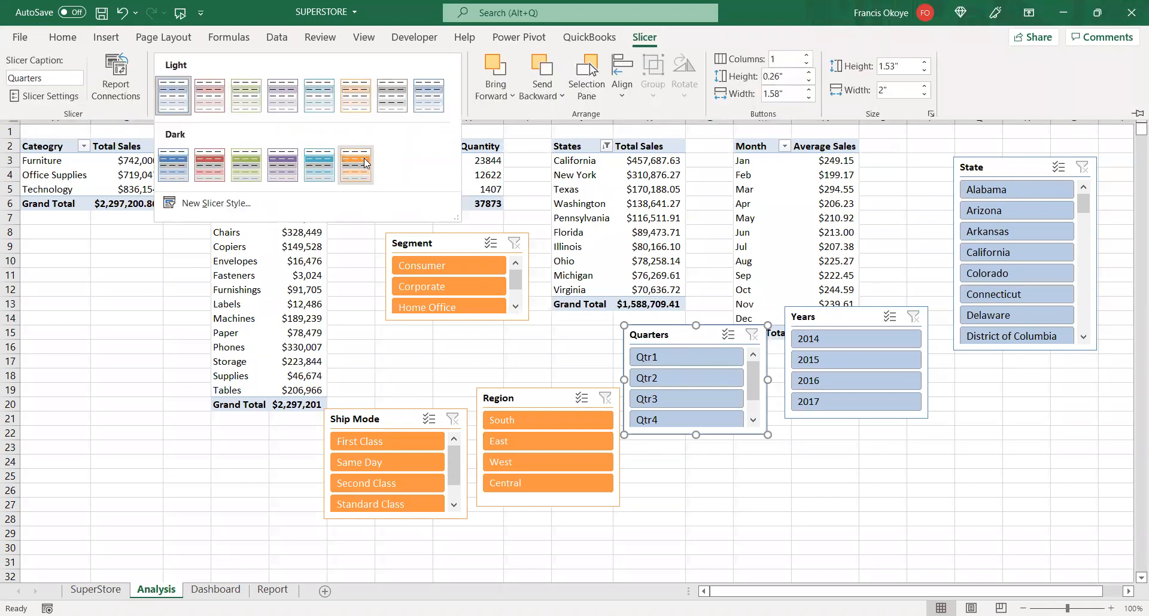
pyautogui.click(369, 412)
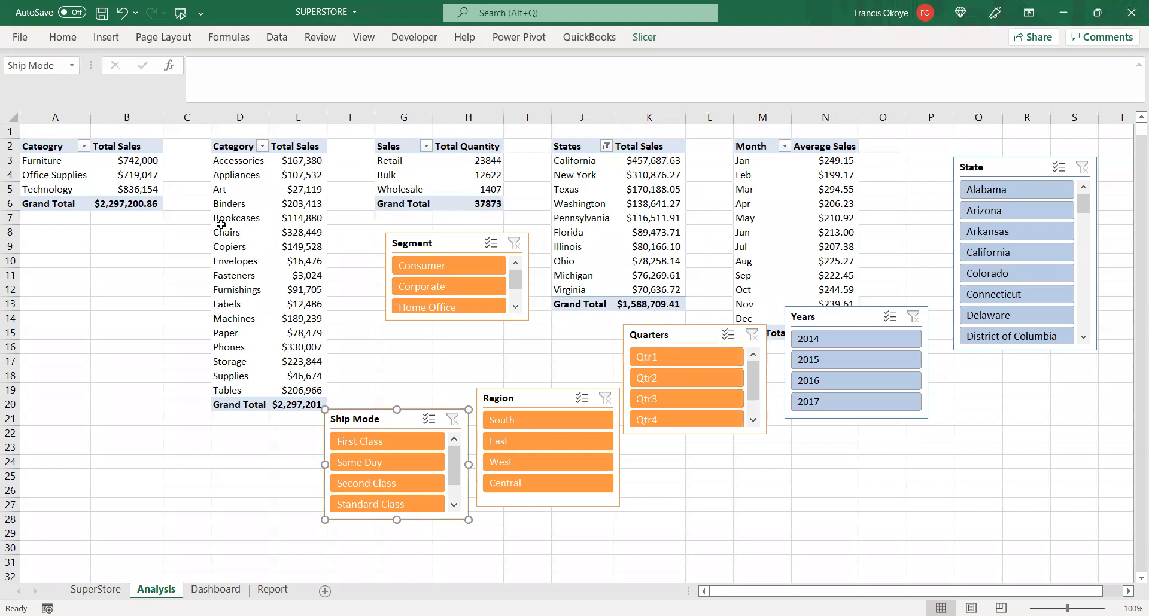
pyautogui.click(63, 38)
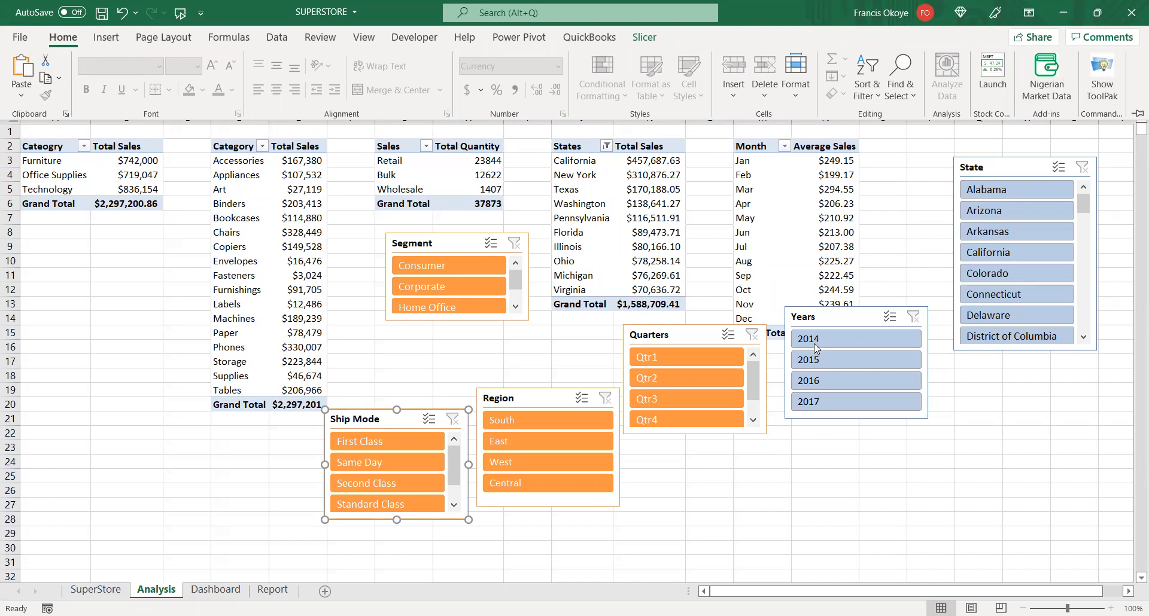
# - Apply the dark orange slicer style to the Years slicer
pyautogui.click(832, 311)
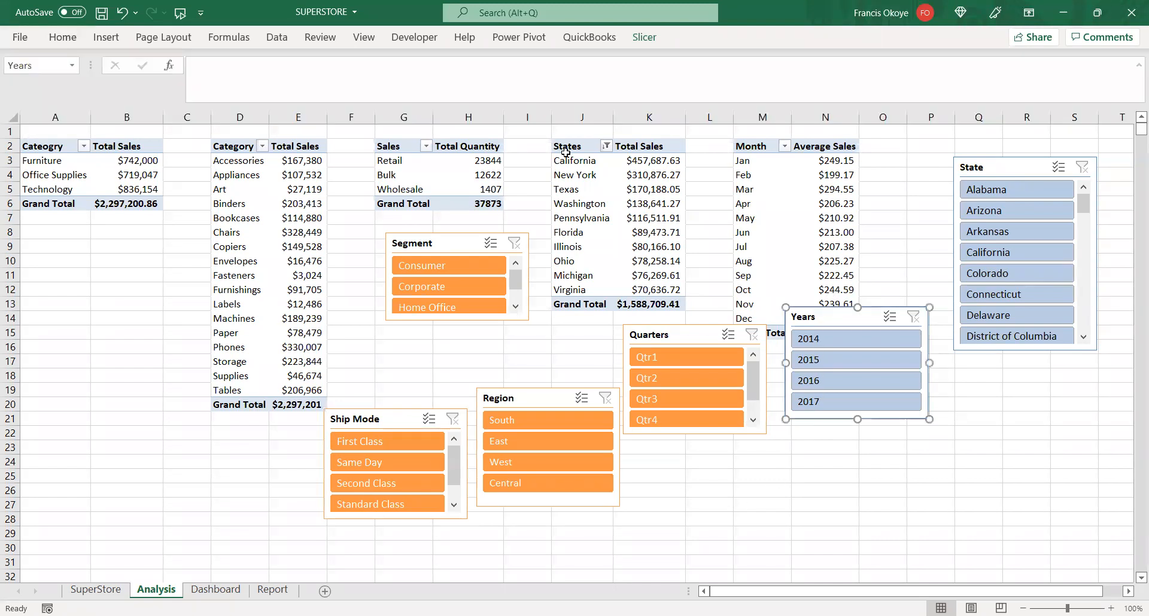
pyautogui.click(645, 37)
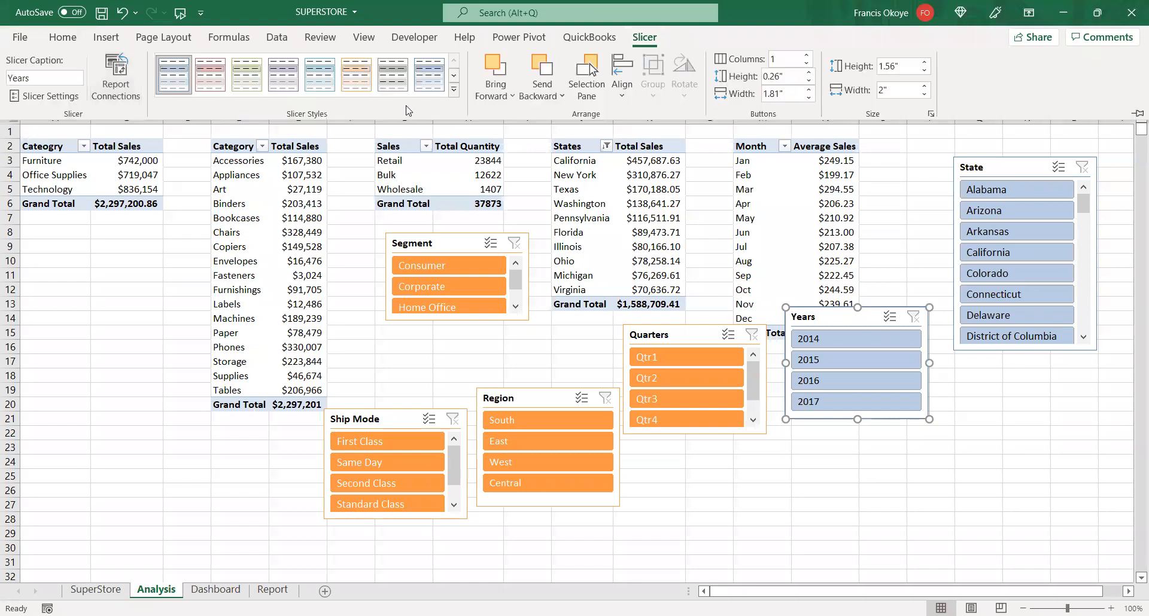
pyautogui.click(454, 90)
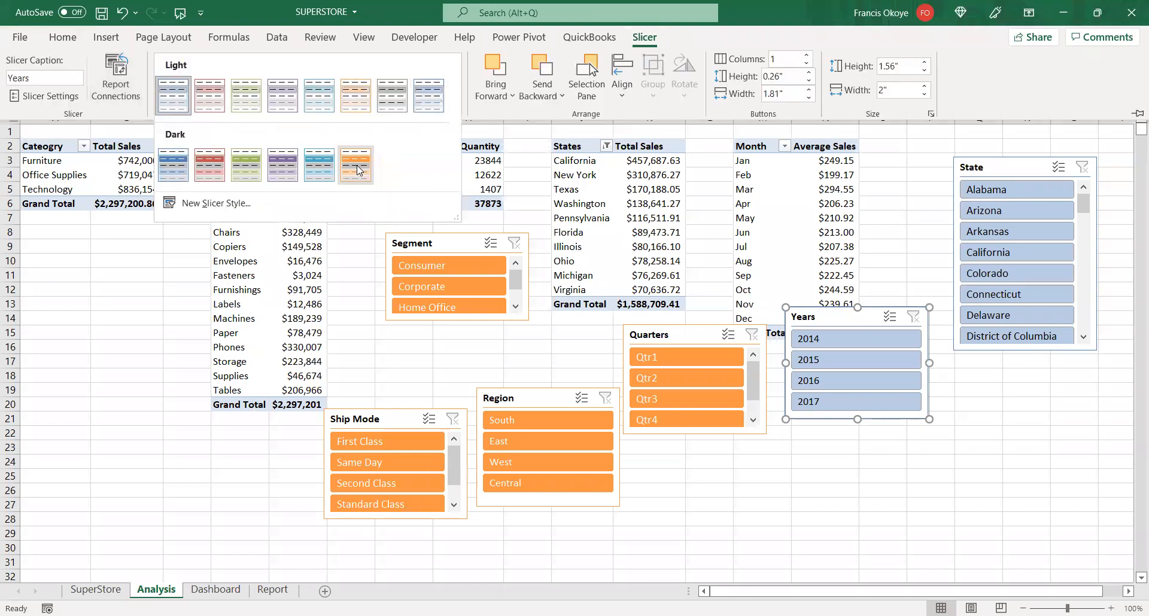
pyautogui.click(356, 170)
# - Apply the dark orange slicer style to the State slicer
pyautogui.click(991, 159)
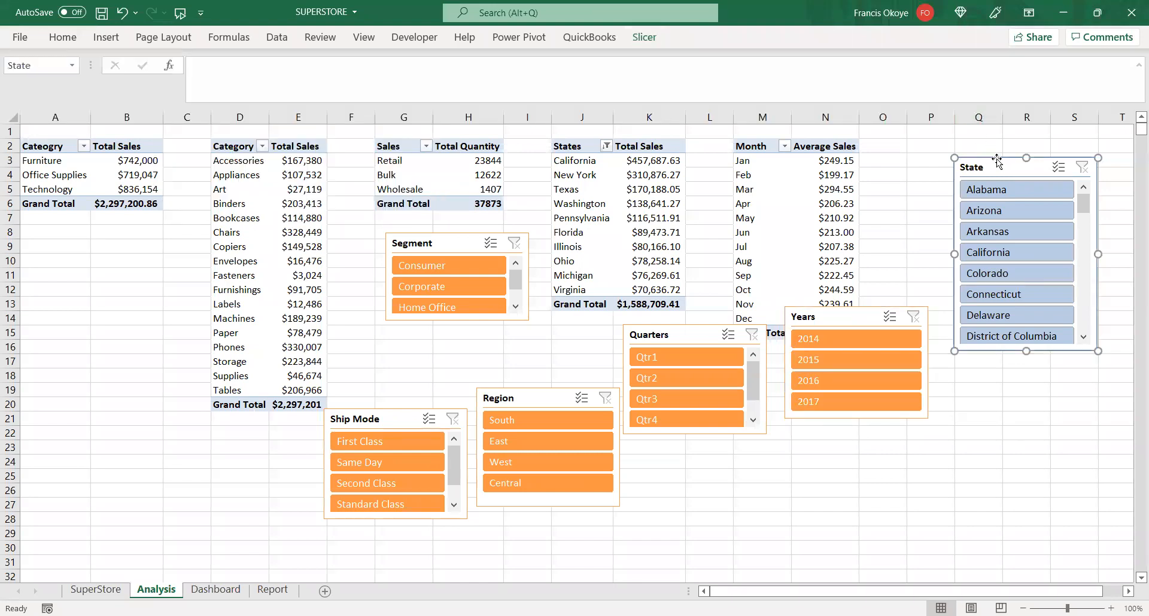
pyautogui.click(641, 45)
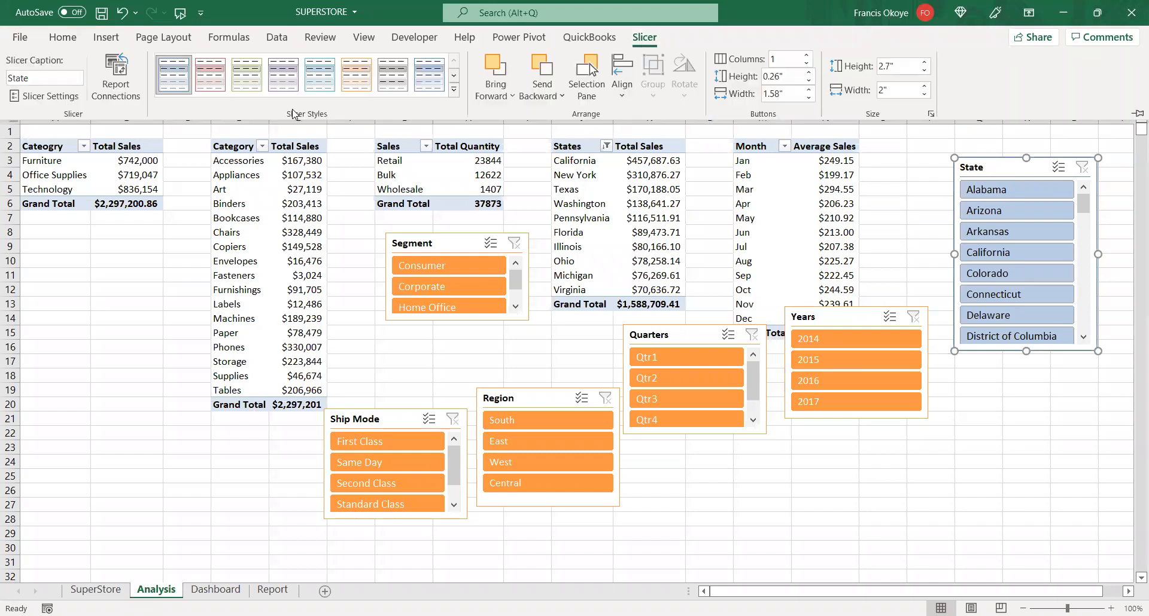
pyautogui.click(453, 91)
pyautogui.click(347, 171)
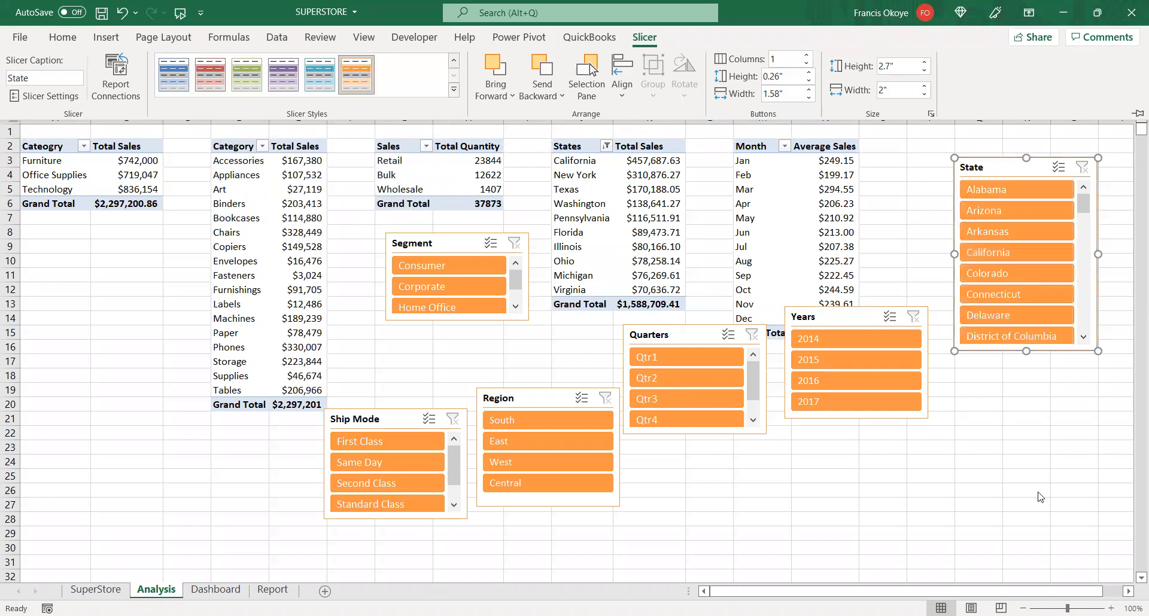
pyautogui.click(835, 532)
pyautogui.click(455, 238)
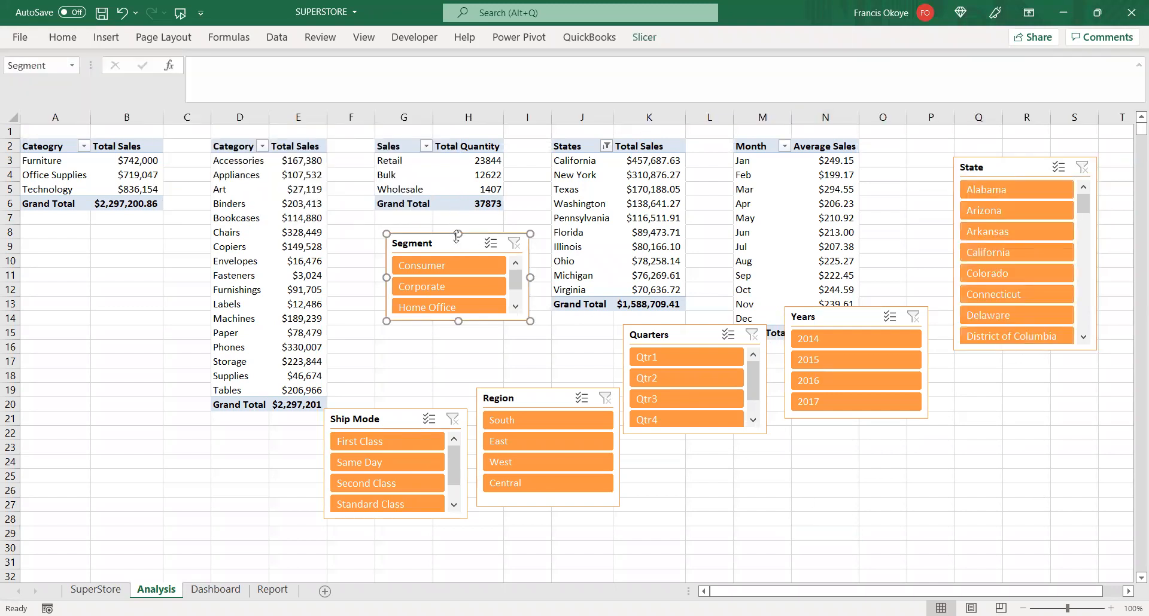
pyautogui.click(385, 403)
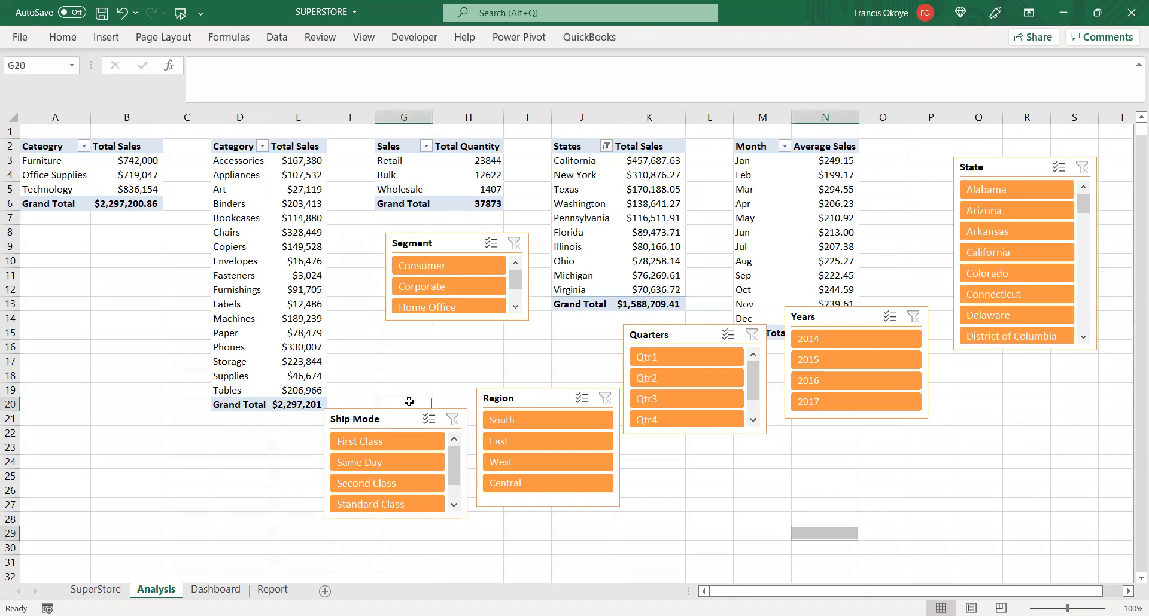
pyautogui.click(396, 418)
pyautogui.keyDown('ctrl'); pyautogui.click(571, 392); pyautogui.keyUp('ctrl')
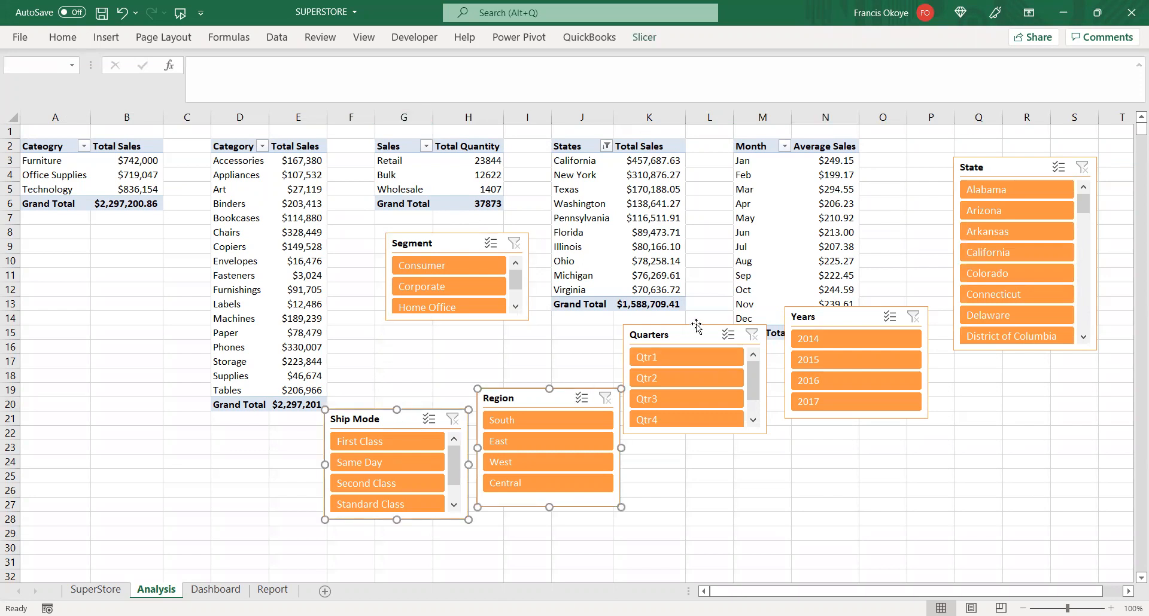
pyautogui.keyDown('ctrl'); pyautogui.click(697, 330); pyautogui.keyUp('ctrl')
pyautogui.keyDown('ctrl'); pyautogui.click(837, 306); pyautogui.keyUp('ctrl')
pyautogui.click(837, 312)
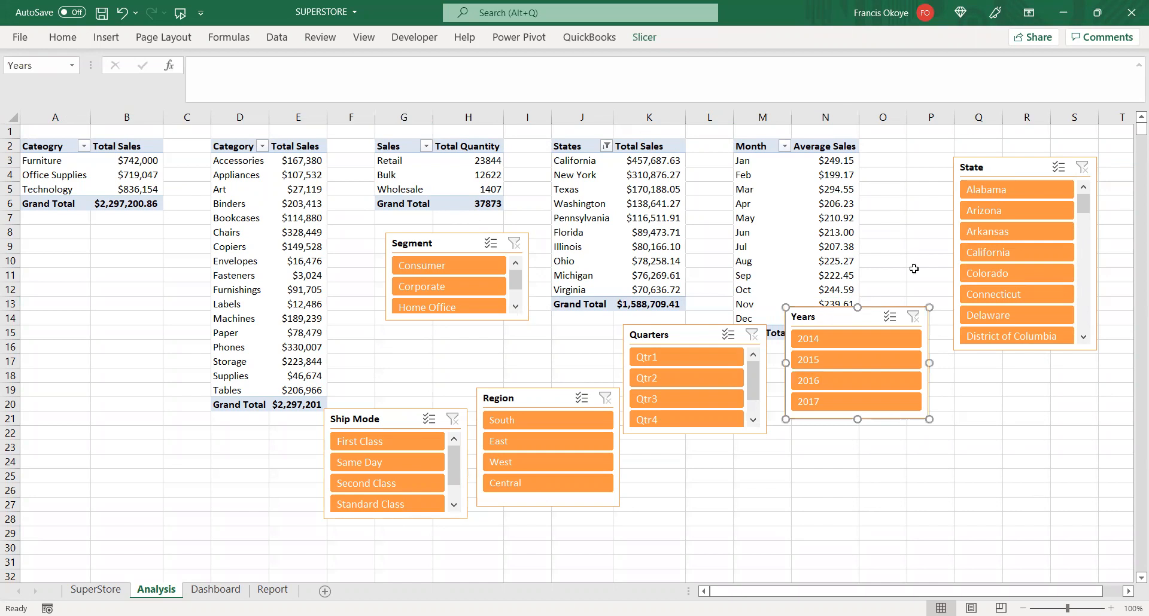
pyautogui.keyDown('ctrl'); pyautogui.click(470, 234); pyautogui.keyUp('ctrl')
# - Select the Segment, Ship Mode, Region, Quarters, Years and State slicers together
pyautogui.click(470, 235)
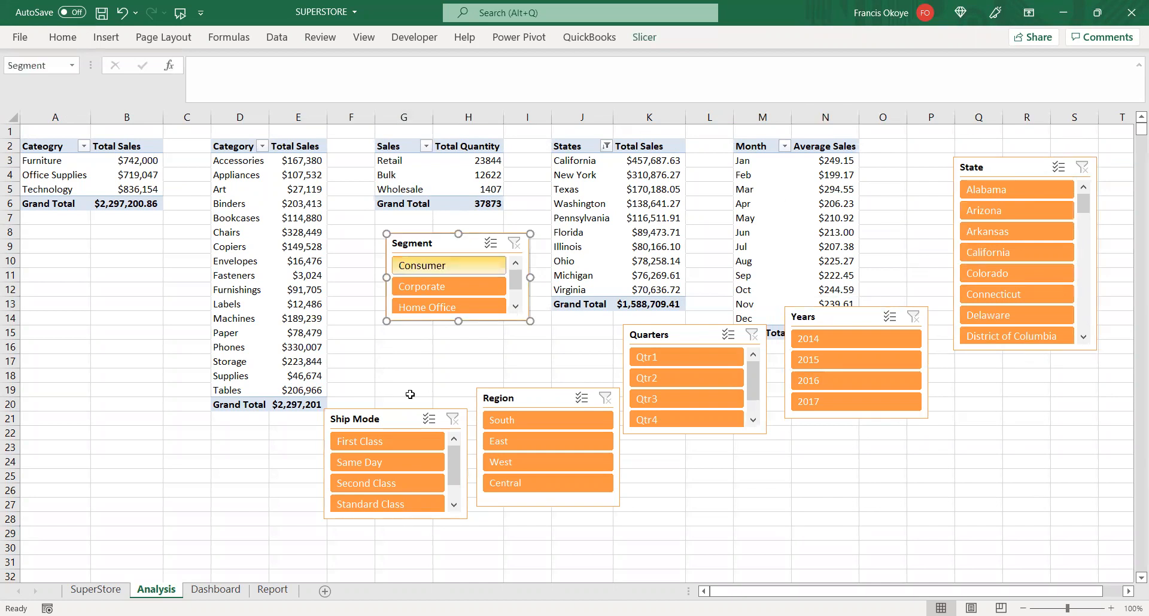
pyautogui.keyDown('ctrl'); pyautogui.click(408, 419); pyautogui.keyUp('ctrl')
pyautogui.keyDown('ctrl'); pyautogui.click(513, 399); pyautogui.keyUp('ctrl')
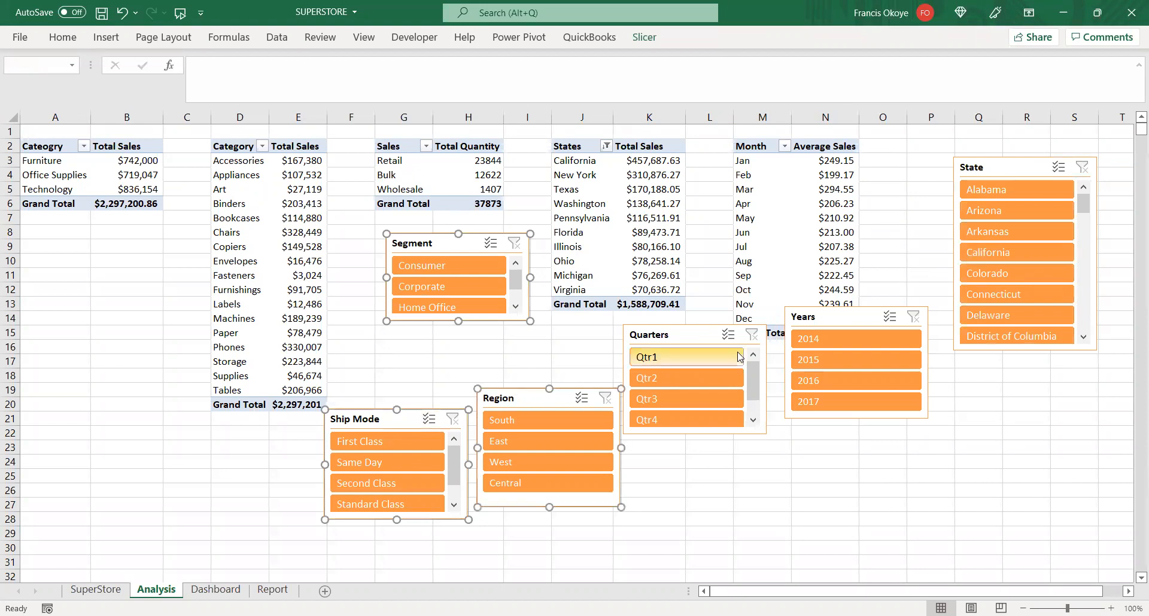
pyautogui.keyDown('ctrl'); pyautogui.click(692, 337); pyautogui.keyUp('ctrl')
pyautogui.keyDown('ctrl'); pyautogui.click(833, 315); pyautogui.keyUp('ctrl')
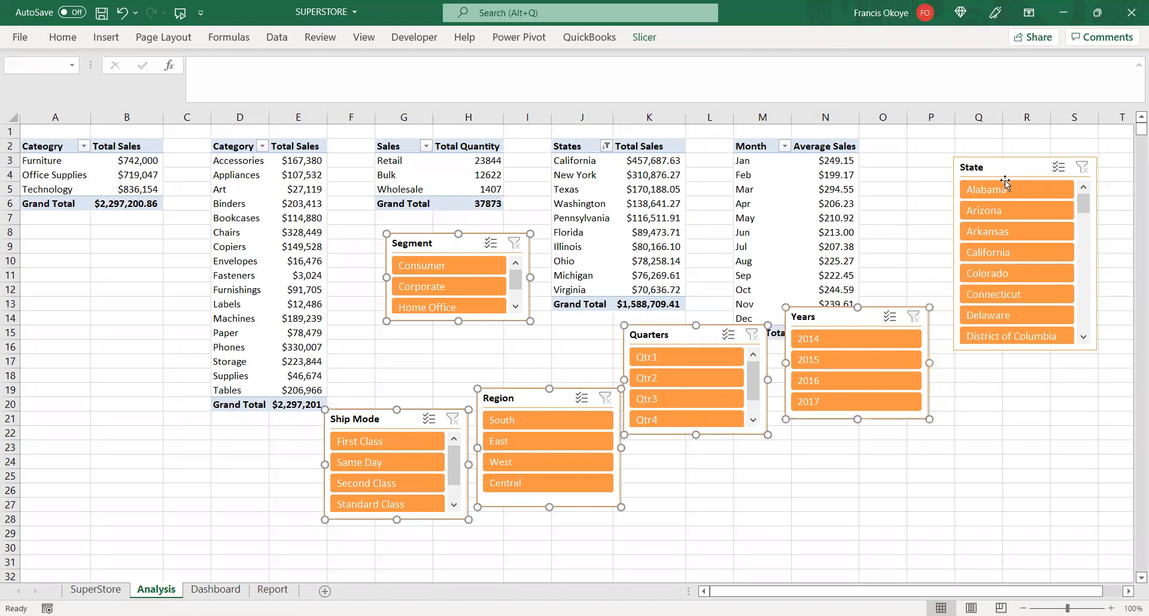
pyautogui.keyDown('ctrl'); pyautogui.click(1010, 165); pyautogui.keyUp('ctrl')
# - Try the dark teal-blue slicer style on all six selected slicers and return them to dark orange
pyautogui.click(645, 41)
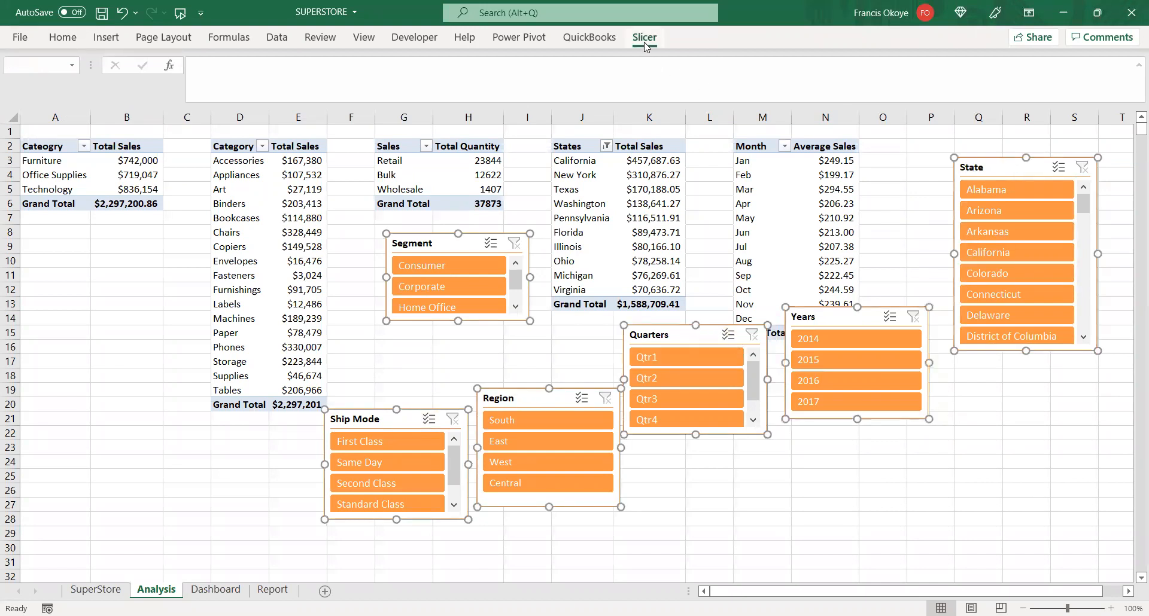
pyautogui.click(315, 82)
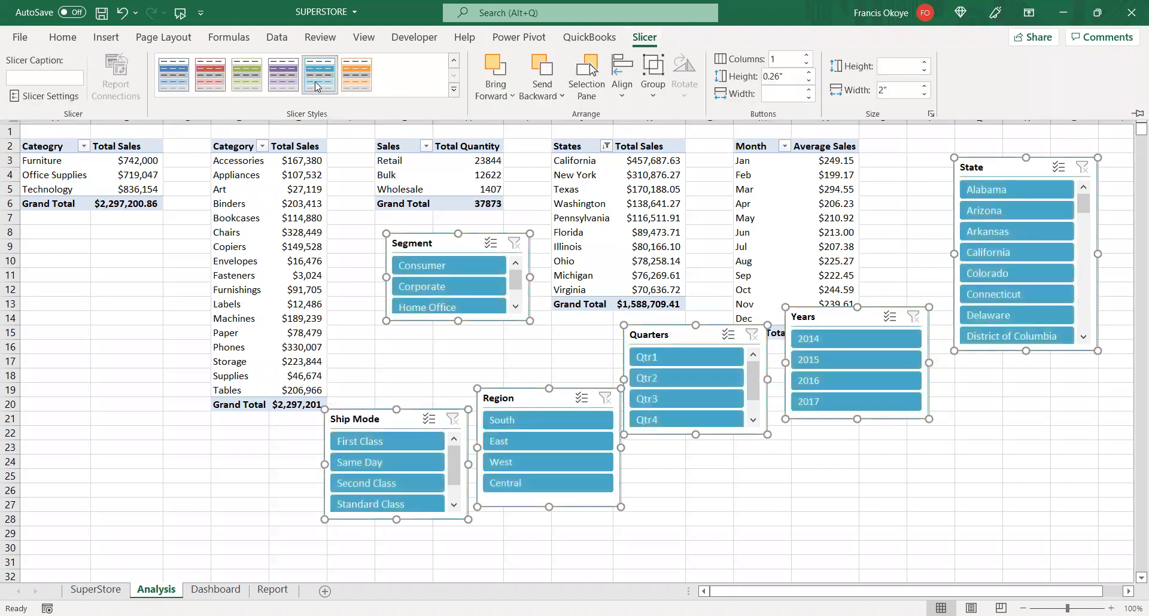
pyautogui.click(346, 79)
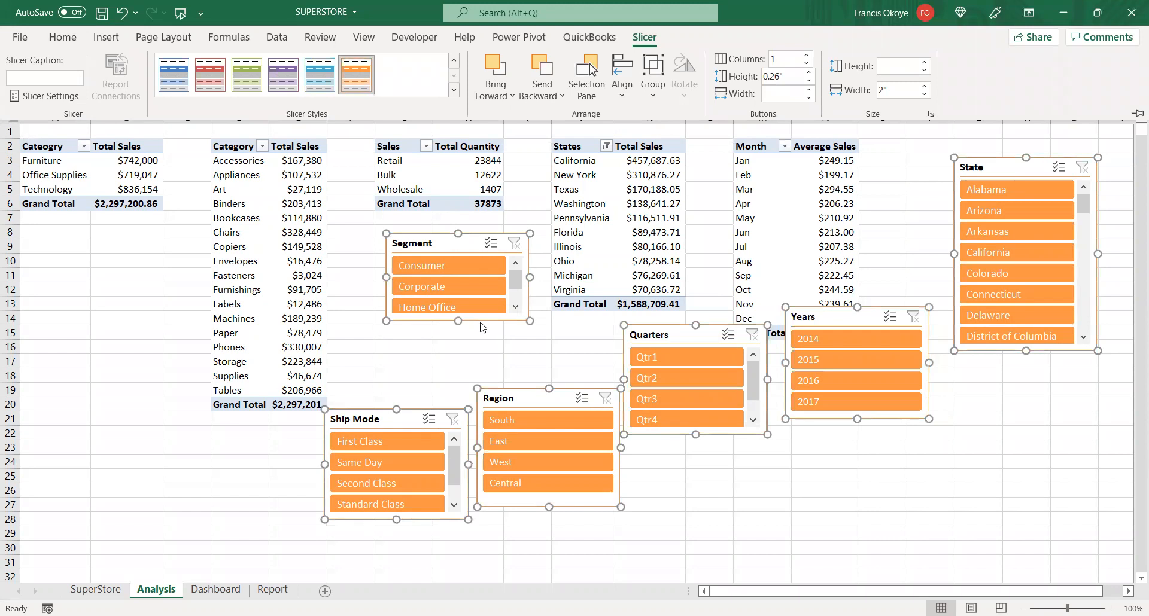
# - Cut the six slicers from the Analysis sheet and paste them on the Dashboard sheet beside the Sub-Category by Revenue chart
pyautogui.press('Delete')
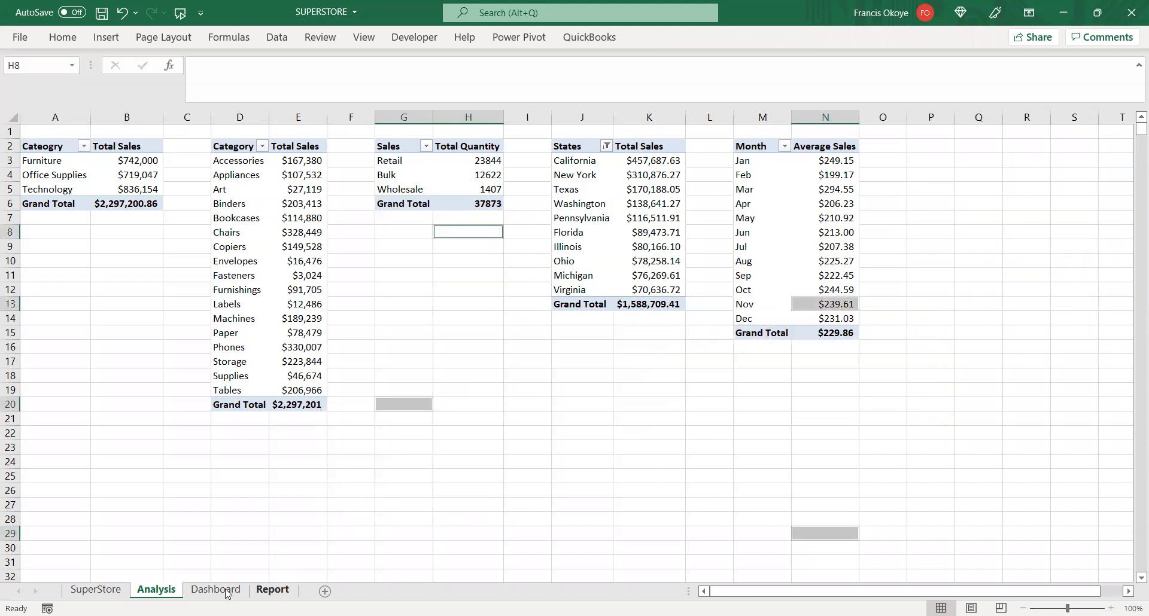
pyautogui.click(215, 590)
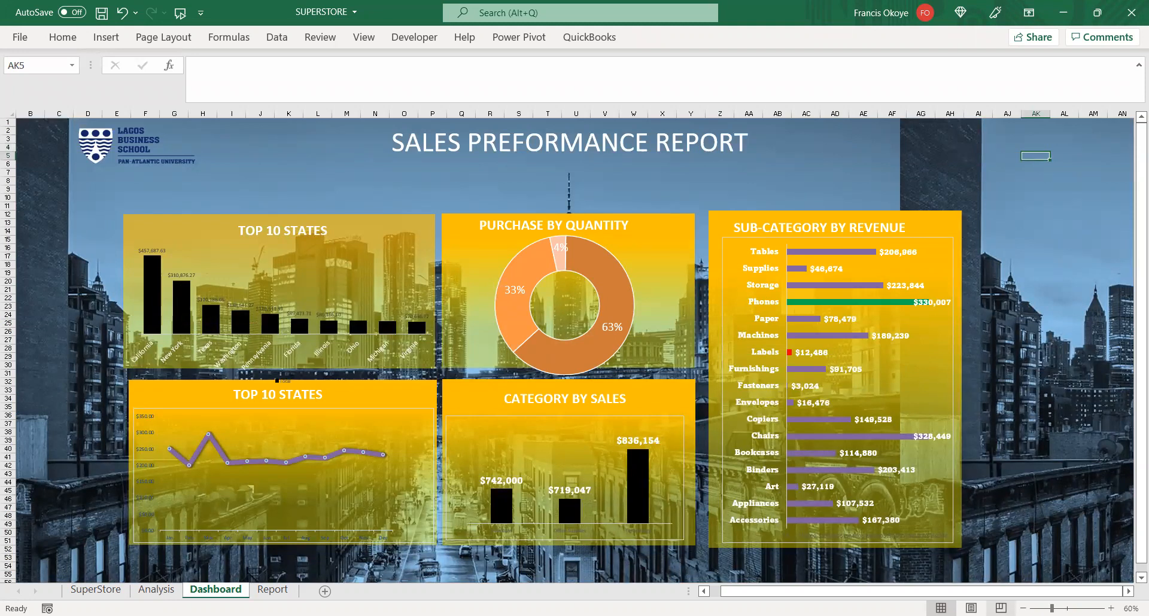
pyautogui.click(1024, 608)
pyautogui.click(912, 192)
pyautogui.click(913, 179)
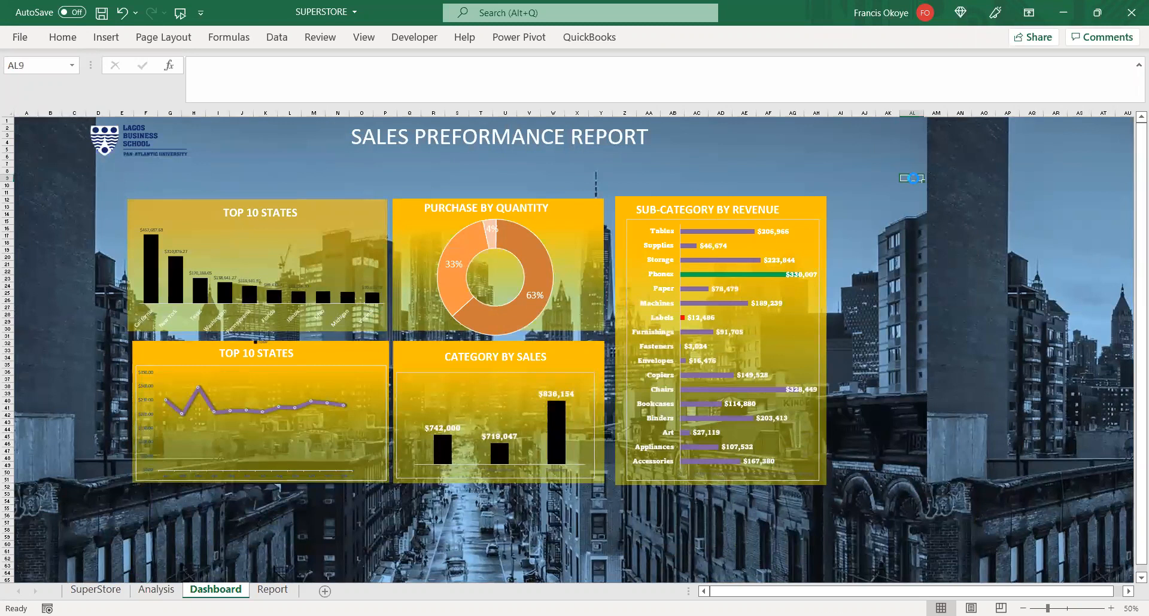
pyautogui.hotkey('ctrl', 'v')
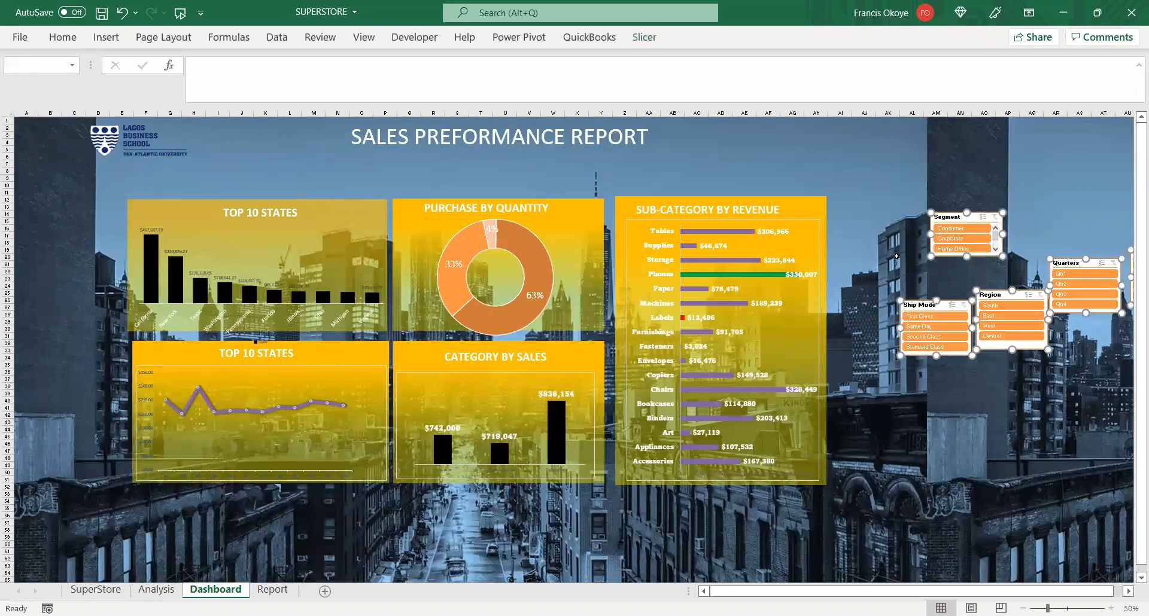
pyautogui.moveTo(947, 216); pyautogui.dragTo(888, 185)
pyautogui.click(935, 429)
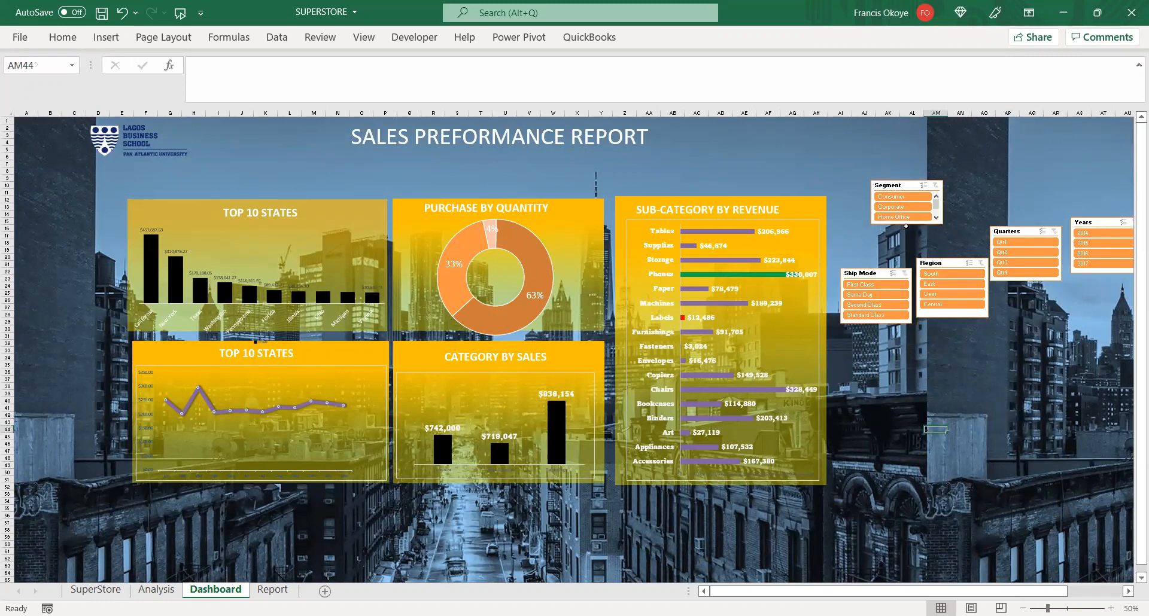
# - Place the Segment slicer next to the Sub-Category by Revenue chart and adjust its height to fit its three items
pyautogui.moveTo(906, 227); pyautogui.dragTo(886, 211)
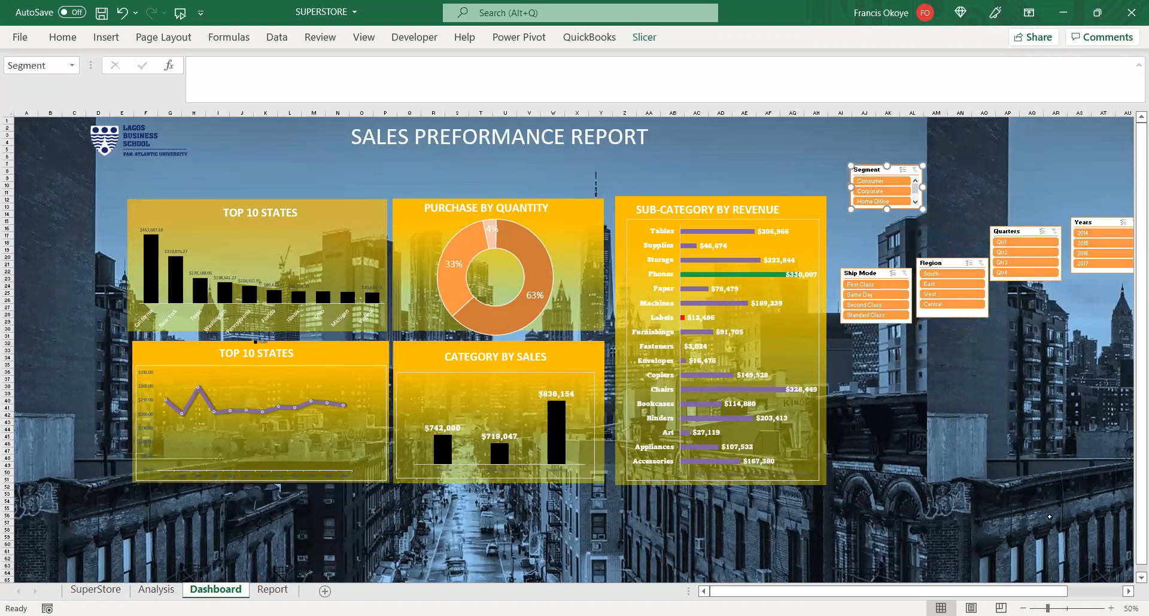
pyautogui.keyDown('ctrl'); pyautogui.scroll(1, 1021, 355); pyautogui.keyUp('ctrl')
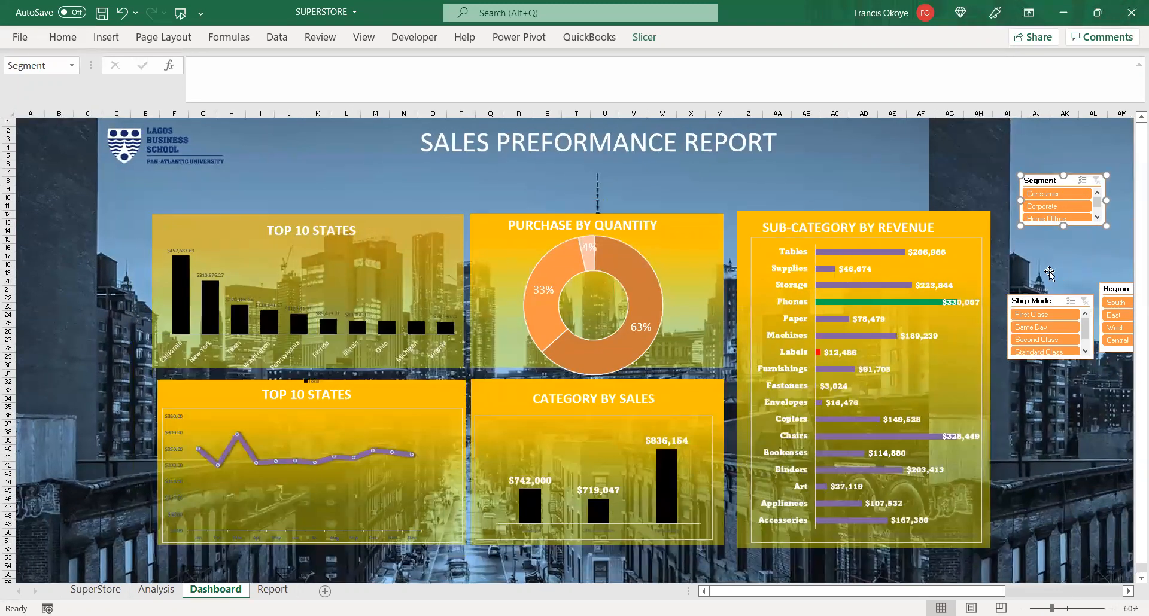
pyautogui.moveTo(1063, 226); pyautogui.dragTo(1063, 239)
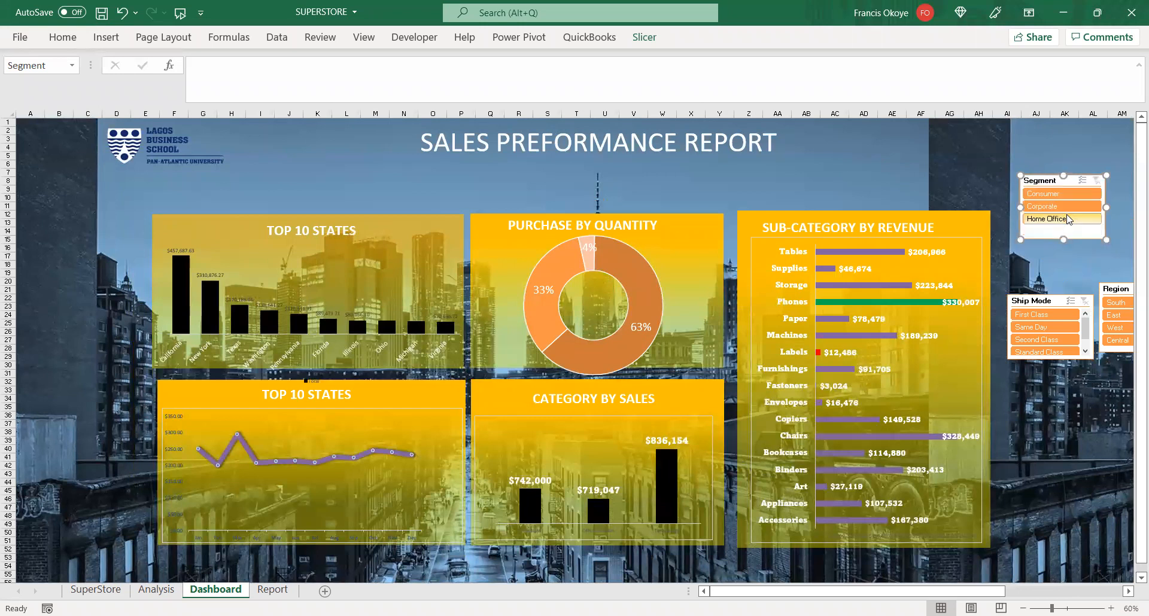
pyautogui.moveTo(1042, 174); pyautogui.dragTo(1029, 194)
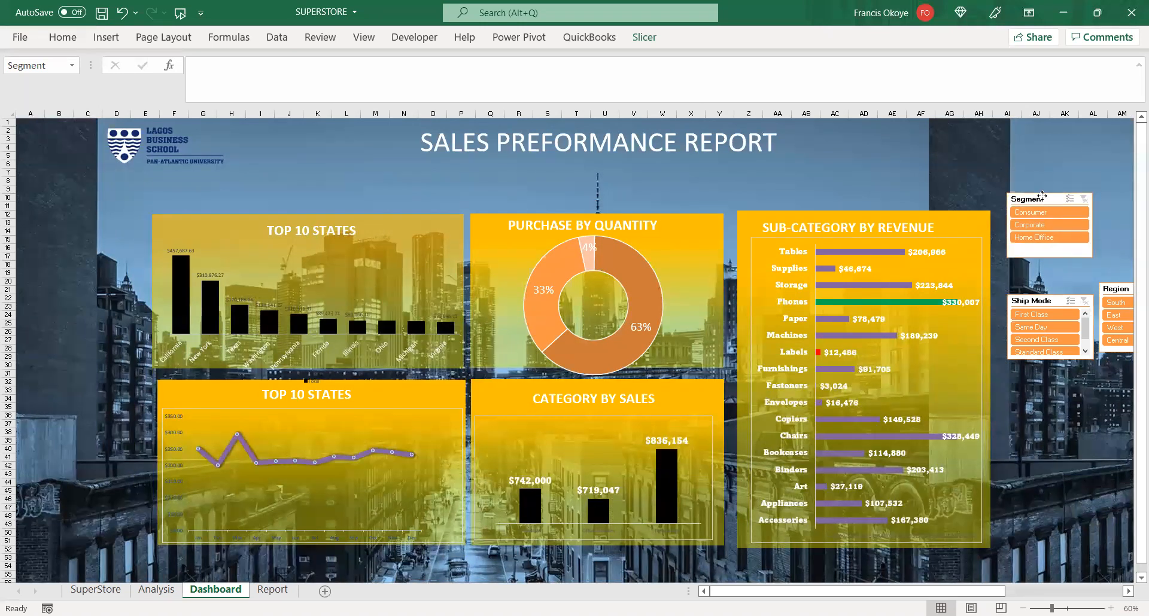
pyautogui.moveTo(1052, 256); pyautogui.dragTo(1052, 247)
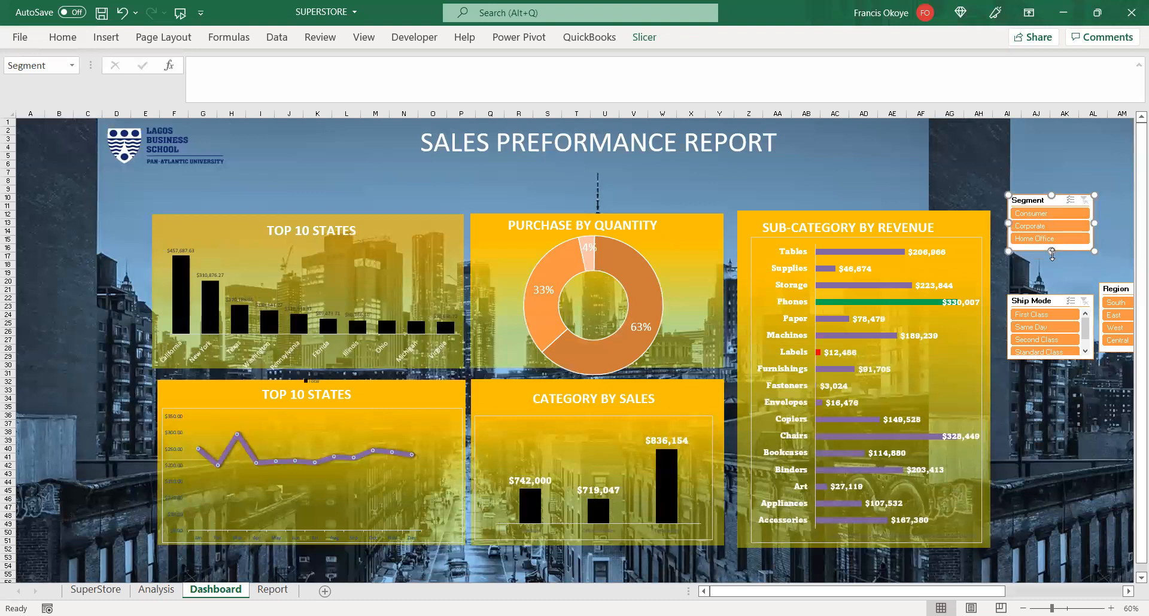
# - Move the Ship Mode slicer up under the Segment slicer and shift both down toward the top edge of the Sub-Category chart
pyautogui.moveTo(1049, 301); pyautogui.dragTo(1045, 265)
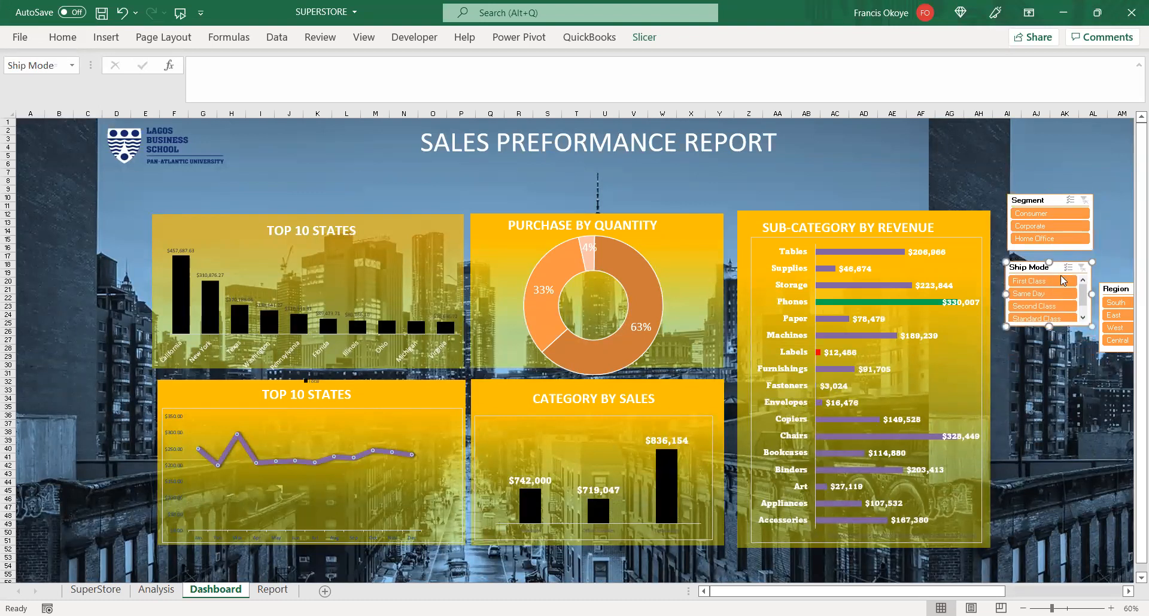
pyautogui.click(1045, 198)
pyautogui.moveTo(1044, 197); pyautogui.dragTo(1042, 214)
pyautogui.moveTo(1046, 323); pyautogui.dragTo(1045, 338)
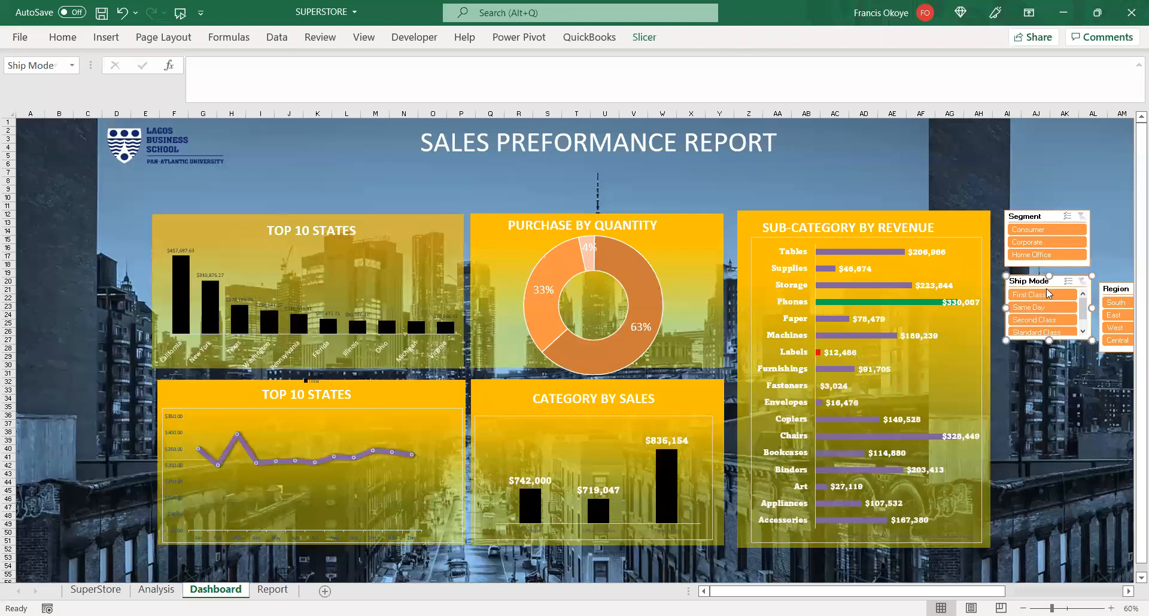
# - Widen the Segment slicer and clear its filter
pyautogui.click(1077, 256)
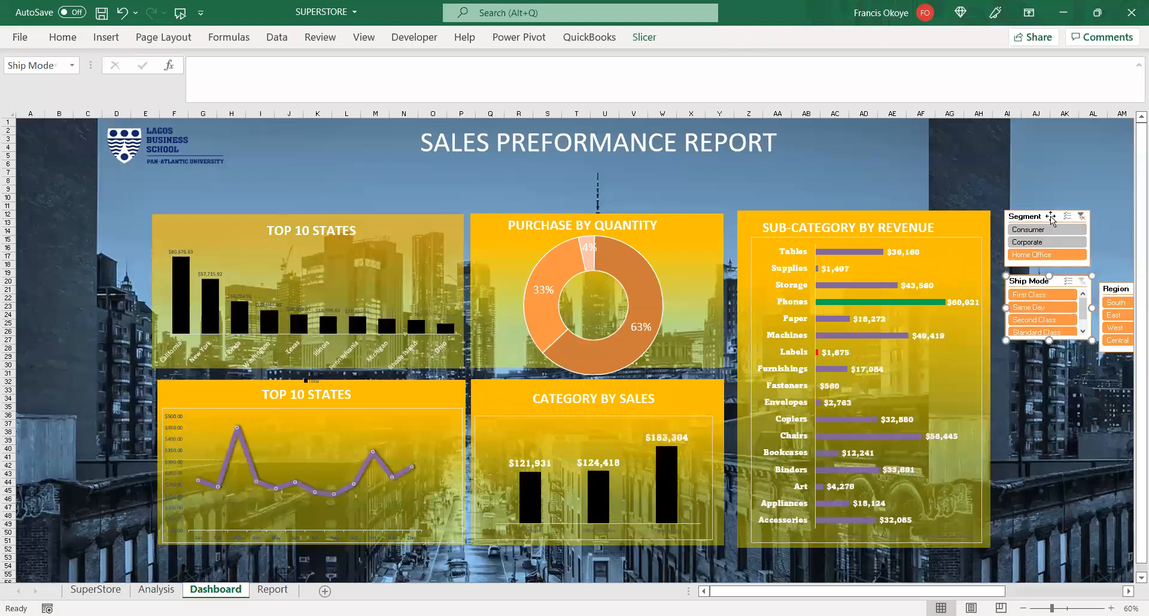
pyautogui.moveTo(1068, 213); pyautogui.dragTo(1124, 242)
pyautogui.click(1080, 220)
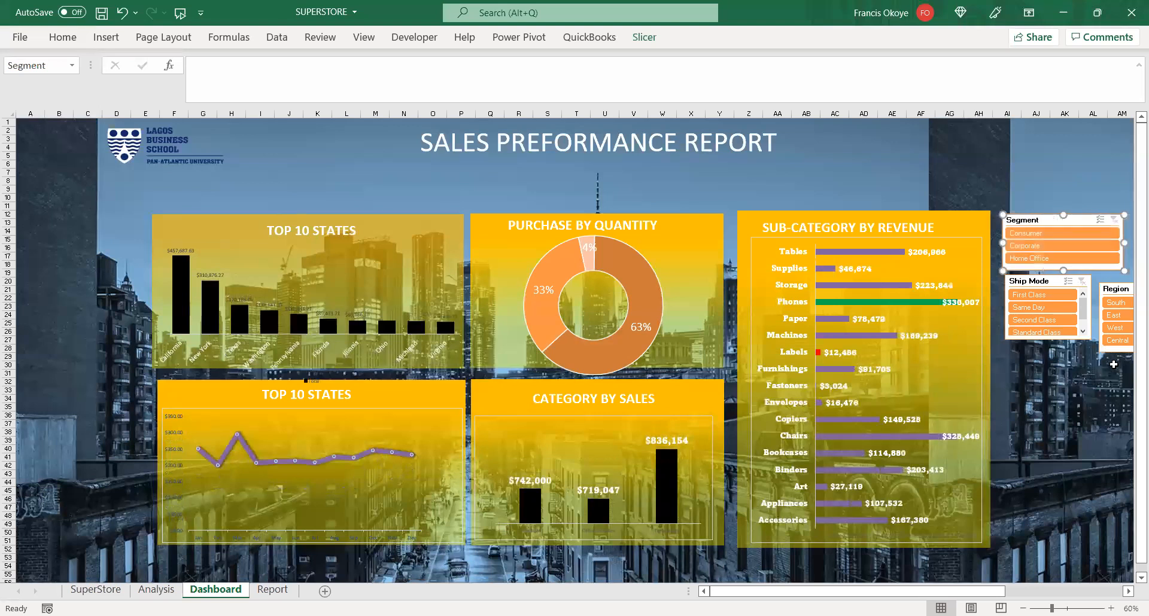
# - Move the Region slicer below the Ship Mode slicer
pyautogui.moveTo(1115, 352); pyautogui.dragTo(1067, 417)
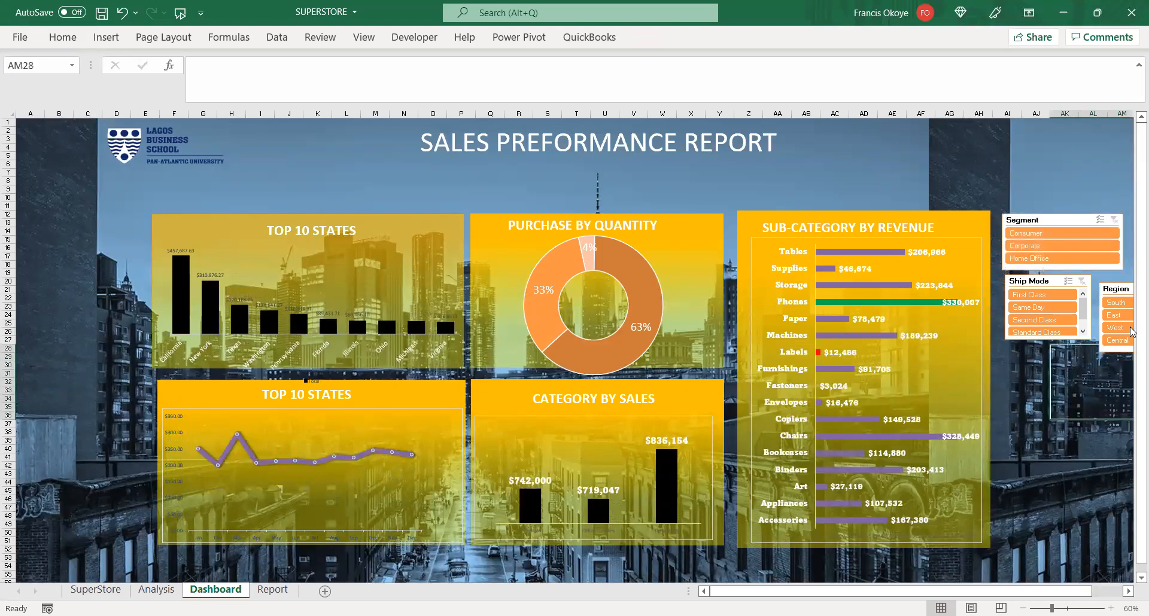
pyautogui.click(1118, 343)
pyautogui.moveTo(1112, 353); pyautogui.dragTo(1041, 440)
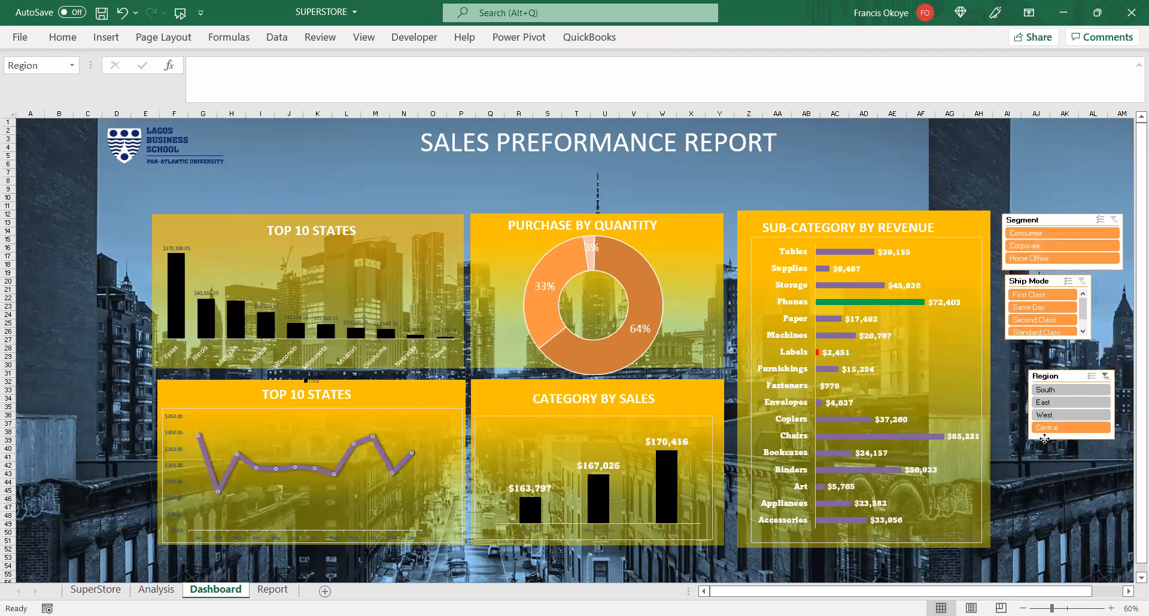
# - Clear the Region slicer's filter and place the Quarters slicer beneath it, adjusting its height to about 1.52 inches
pyautogui.click(1106, 377)
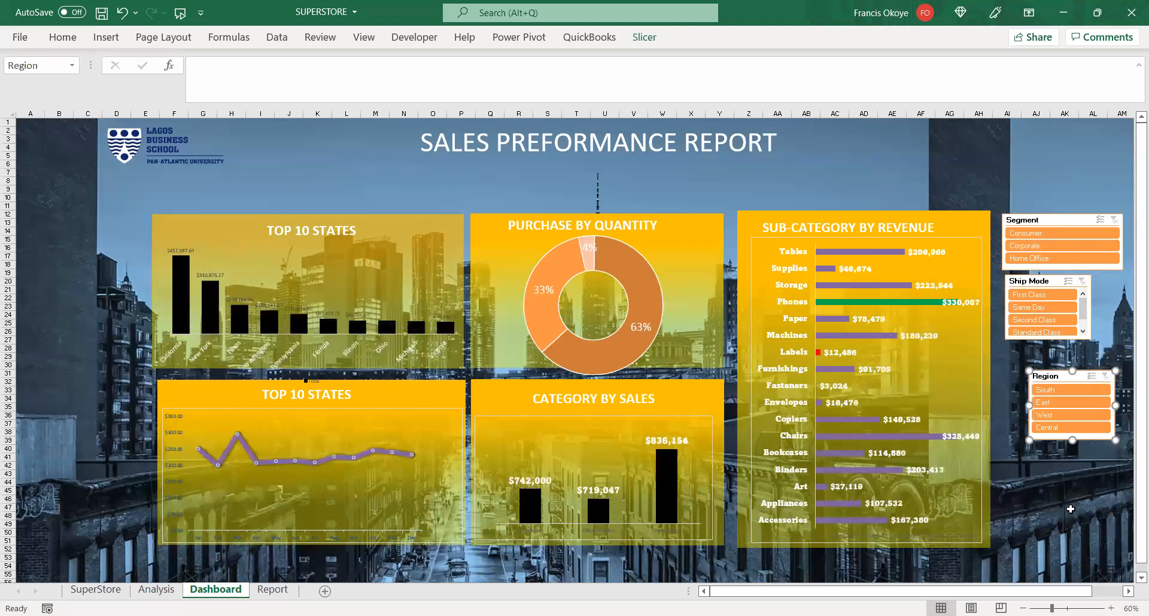
pyautogui.hscroll(1, 1117, 311)
pyautogui.moveTo(1117, 309); pyautogui.dragTo(957, 523)
pyautogui.moveTo(1036, 516); pyautogui.dragTo(1095, 486)
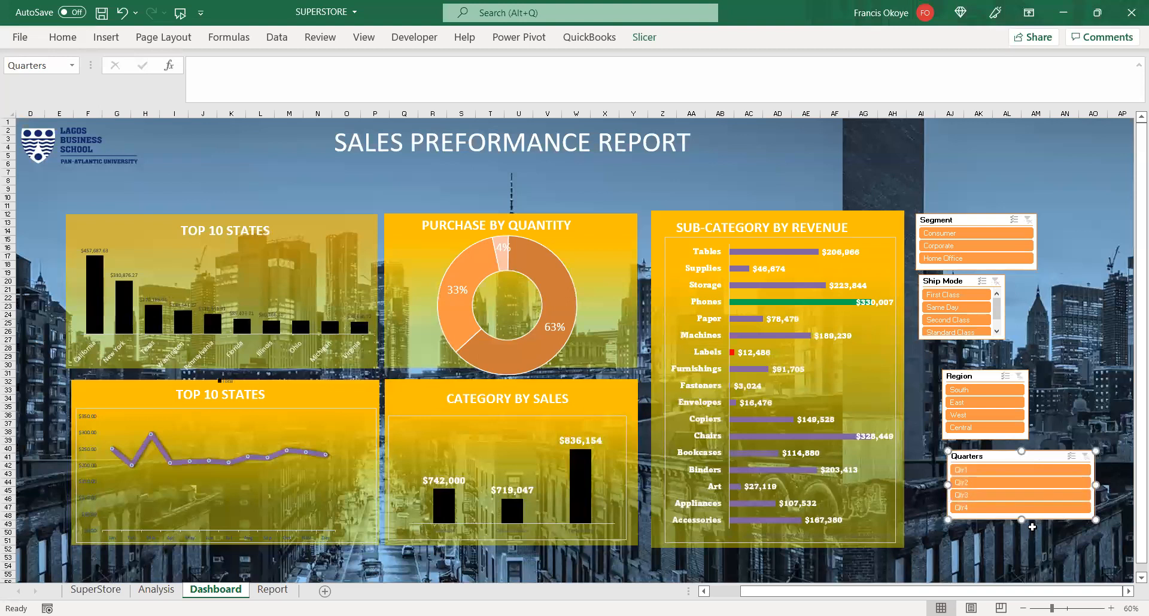
pyautogui.moveTo(1023, 521)
pyautogui.mouseDown()
pyautogui.moveTo(1021, 481)
pyautogui.moveTo(1022, 516)
pyautogui.mouseUp()
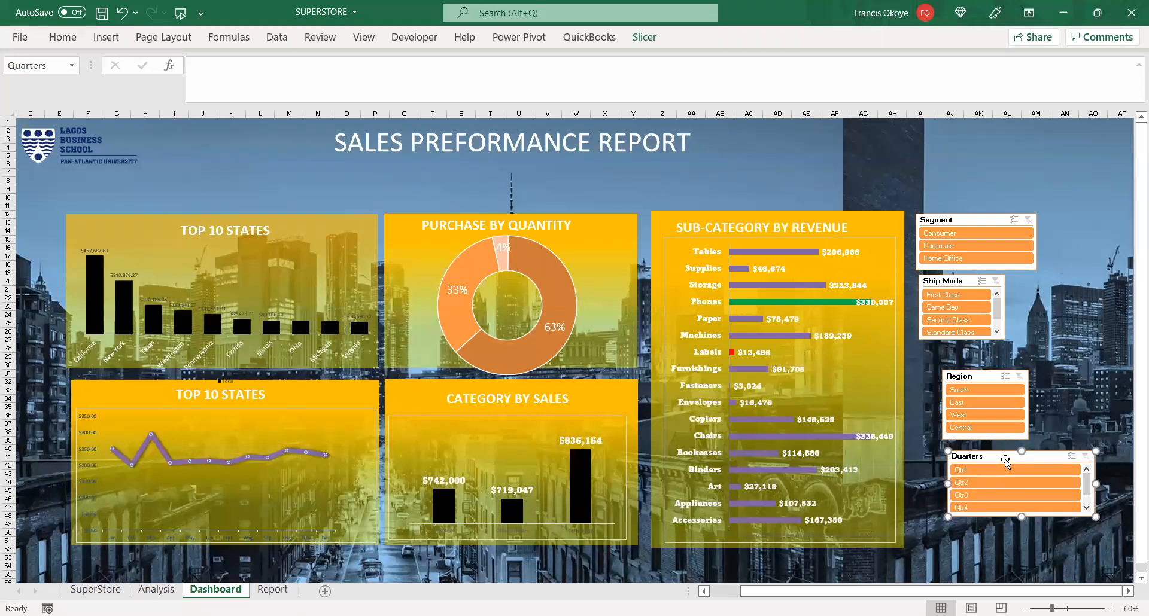
# - Review the Quarters slicer's settings for header, sorting and filtering
pyautogui.click(644, 37)
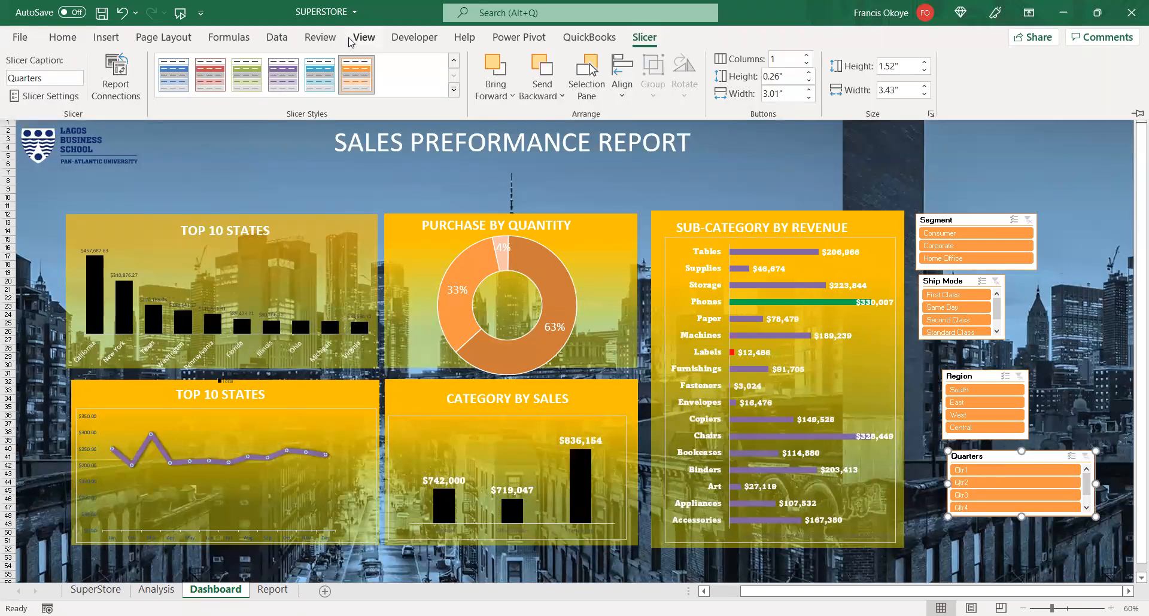
pyautogui.click(50, 97)
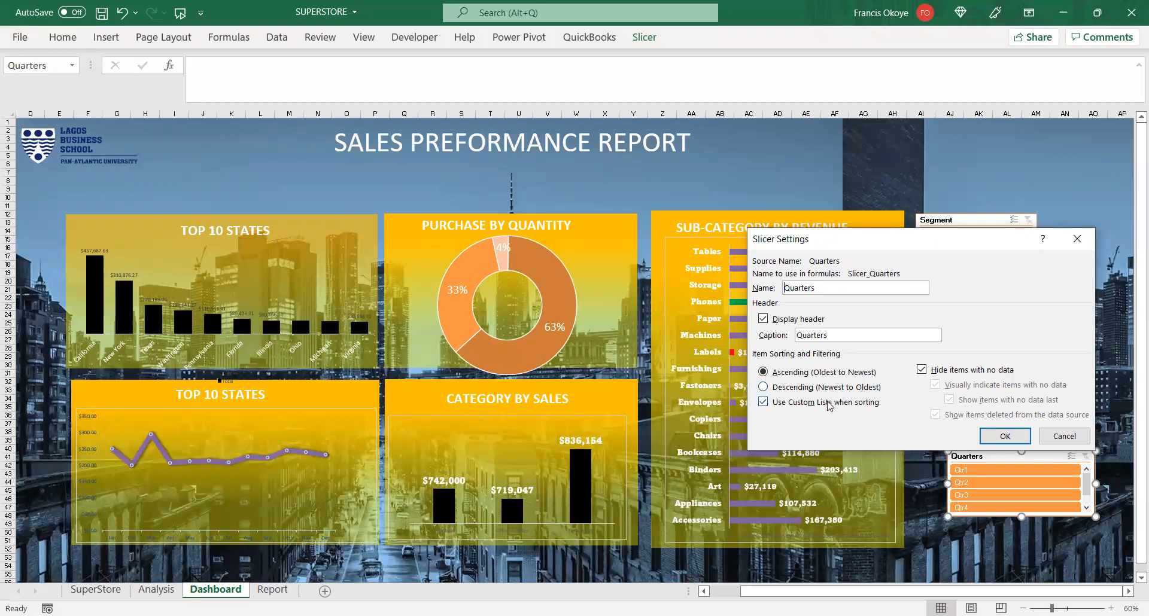
pyautogui.click(1007, 436)
# - Move the Quarters slicer above the Sub-Category by Revenue chart and widen it to about 5.3 inches
pyautogui.moveTo(1008, 457); pyautogui.dragTo(772, 152)
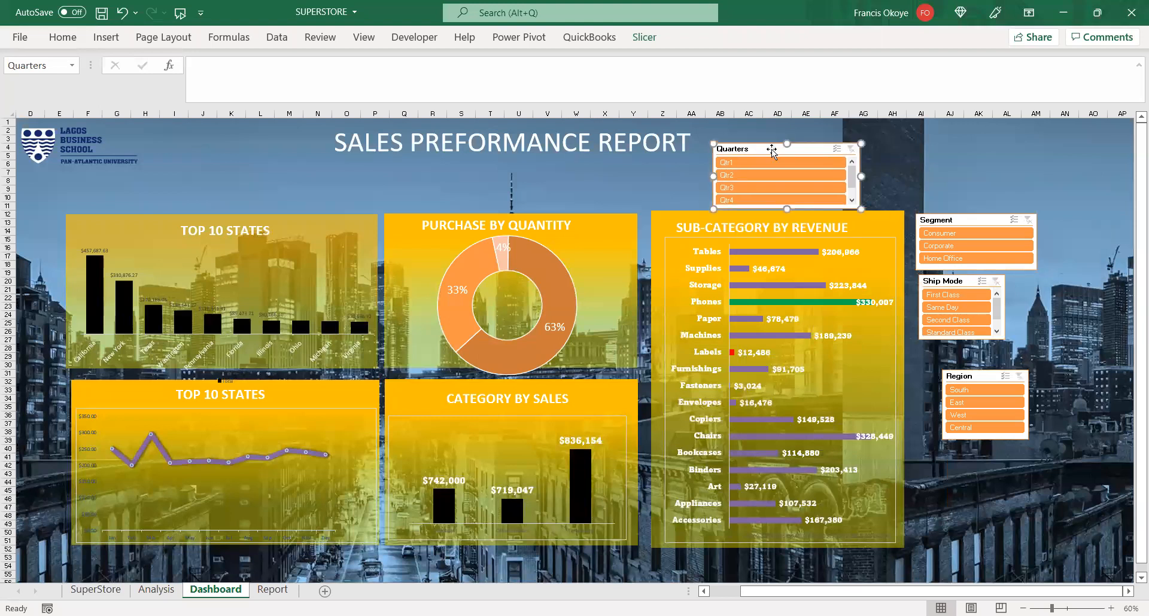
pyautogui.moveTo(866, 177); pyautogui.dragTo(968, 174)
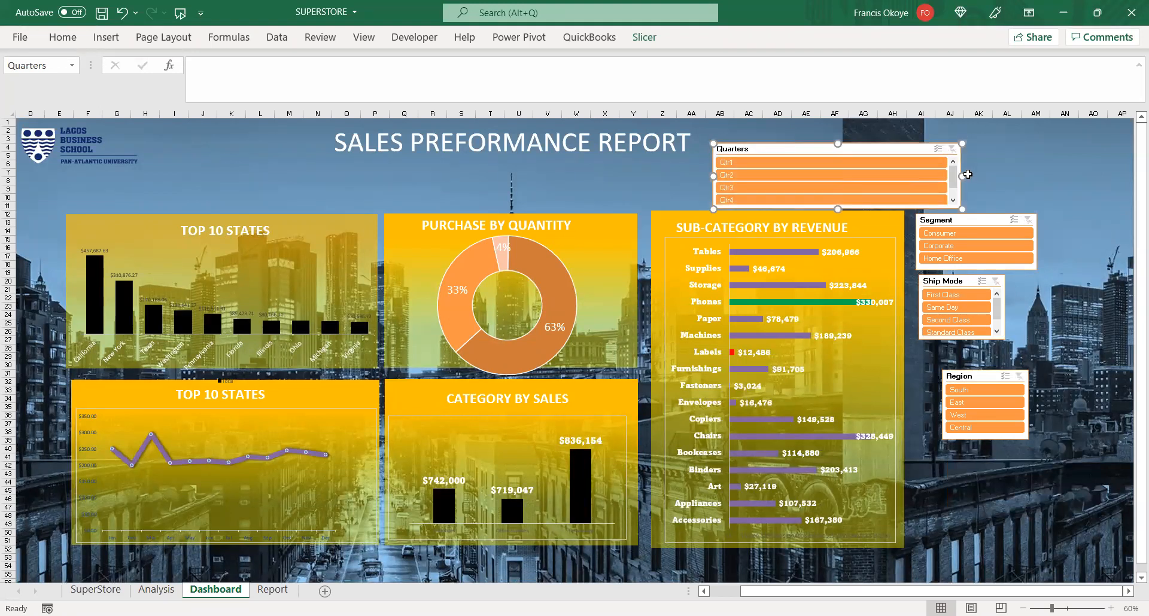
pyautogui.moveTo(962, 176); pyautogui.dragTo(942, 176)
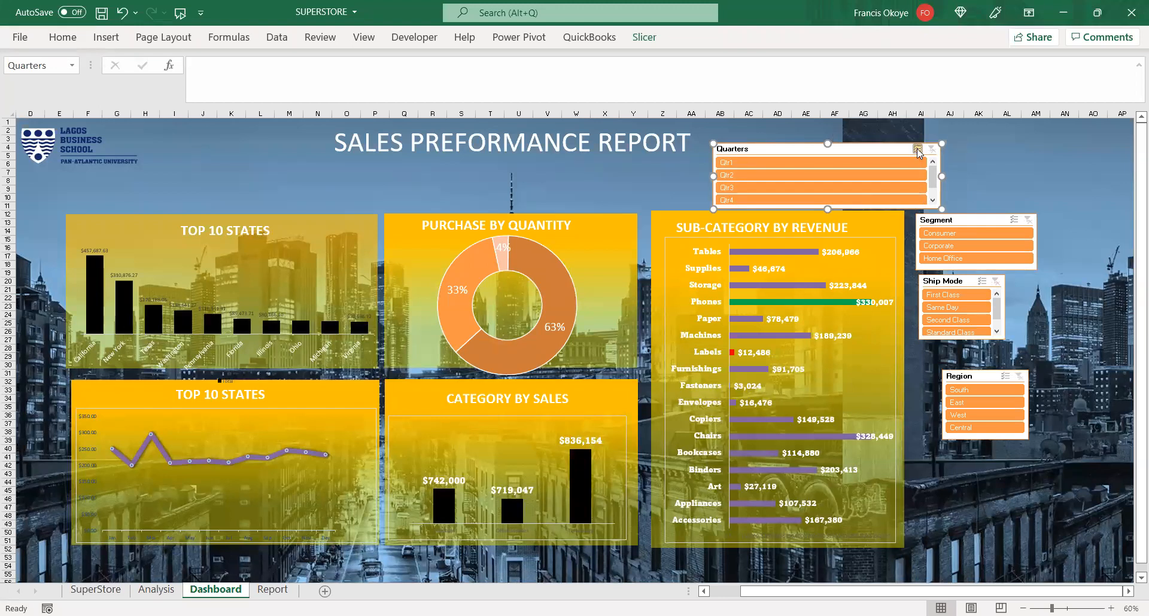
pyautogui.rightClick(920, 154)
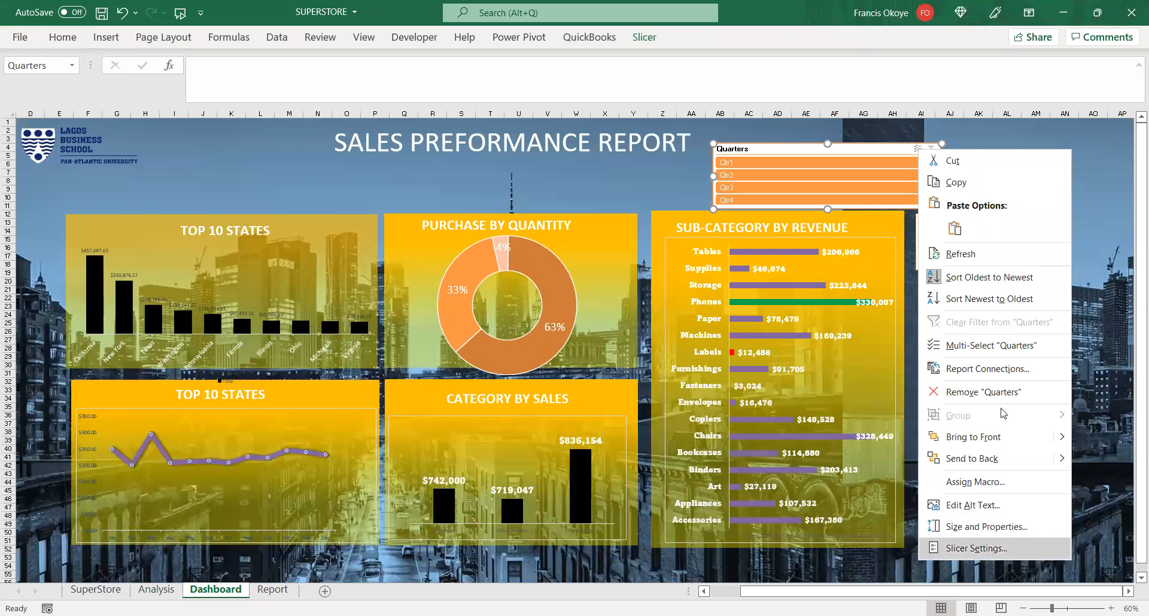
pyautogui.press('Return')
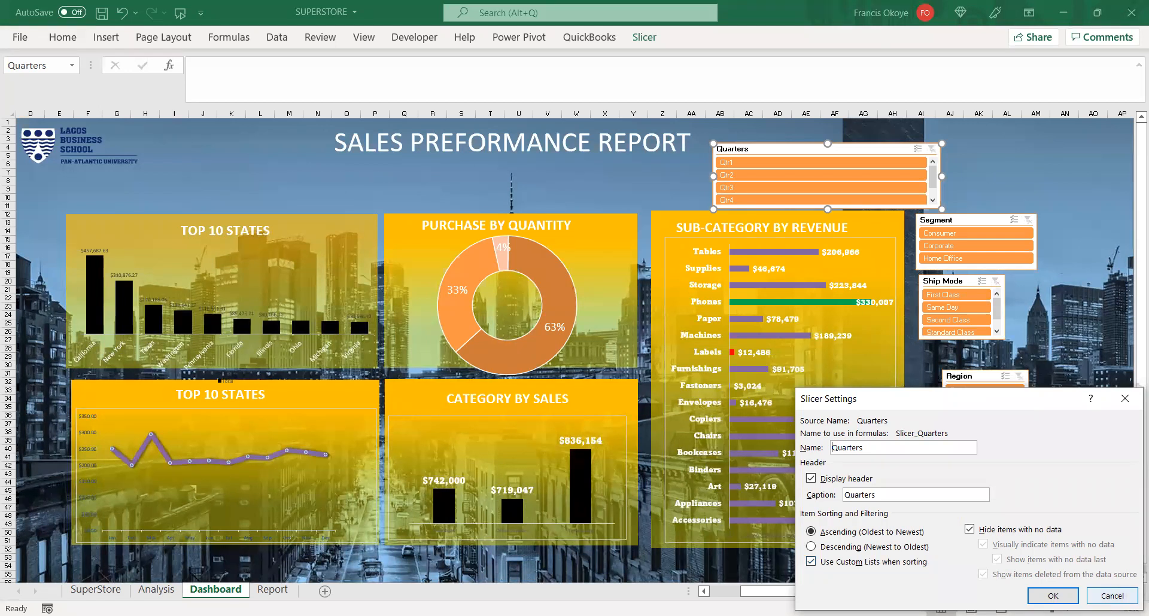
pyautogui.click(1110, 596)
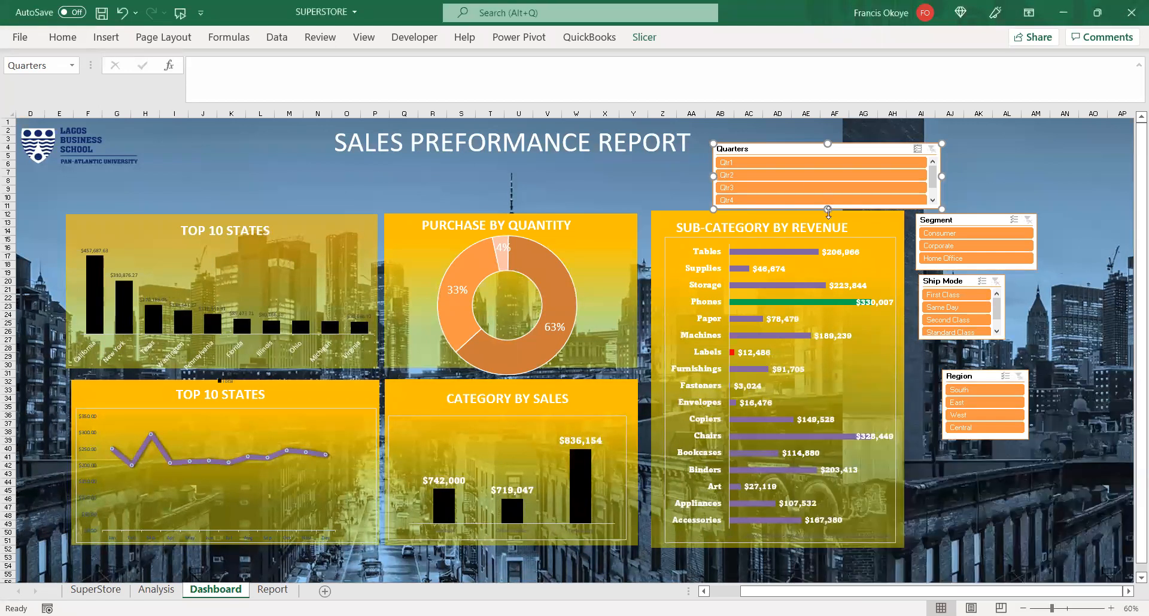
# - Increase the Quarters slicer's height to about 1.56 inches to fit its four items and turn on multi-select for it
pyautogui.moveTo(829, 209); pyautogui.dragTo(828, 211)
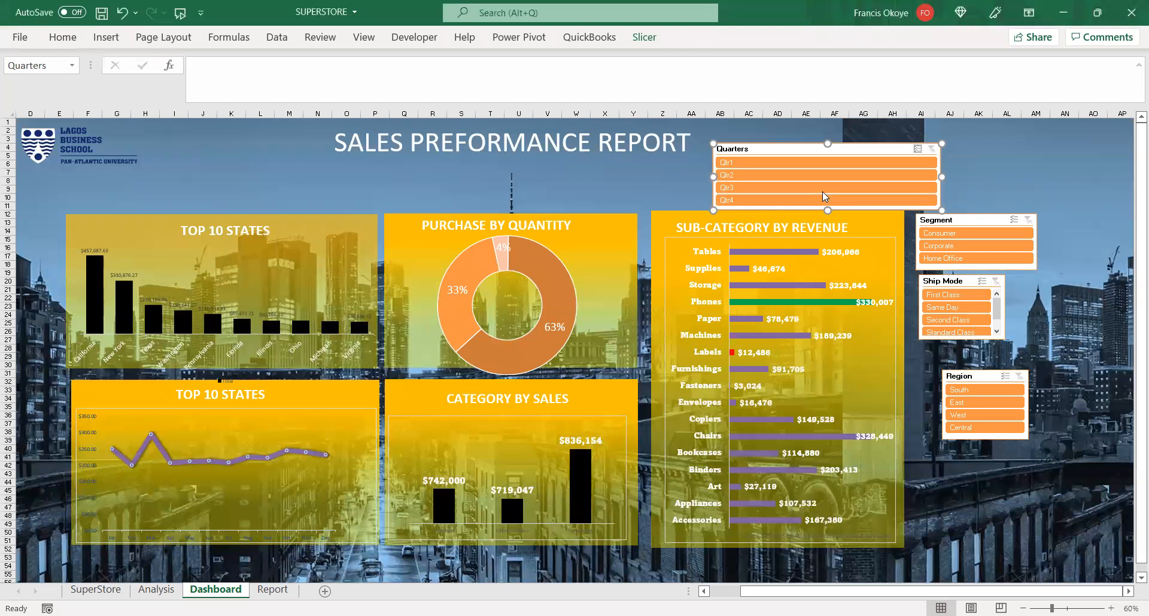
pyautogui.rightClick(823, 193)
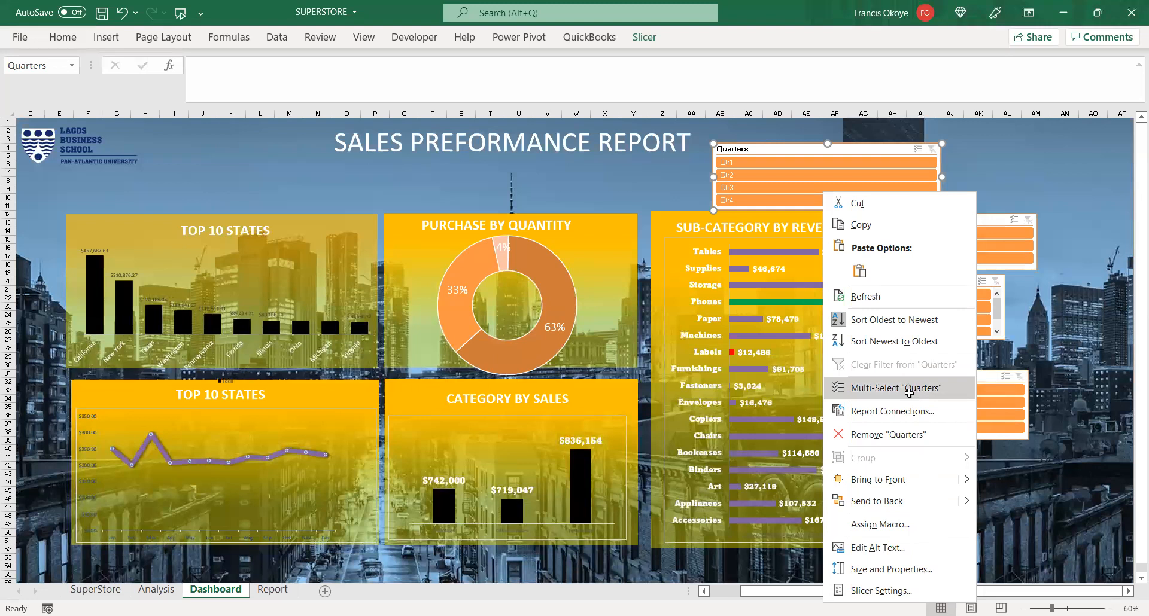
pyautogui.click(909, 389)
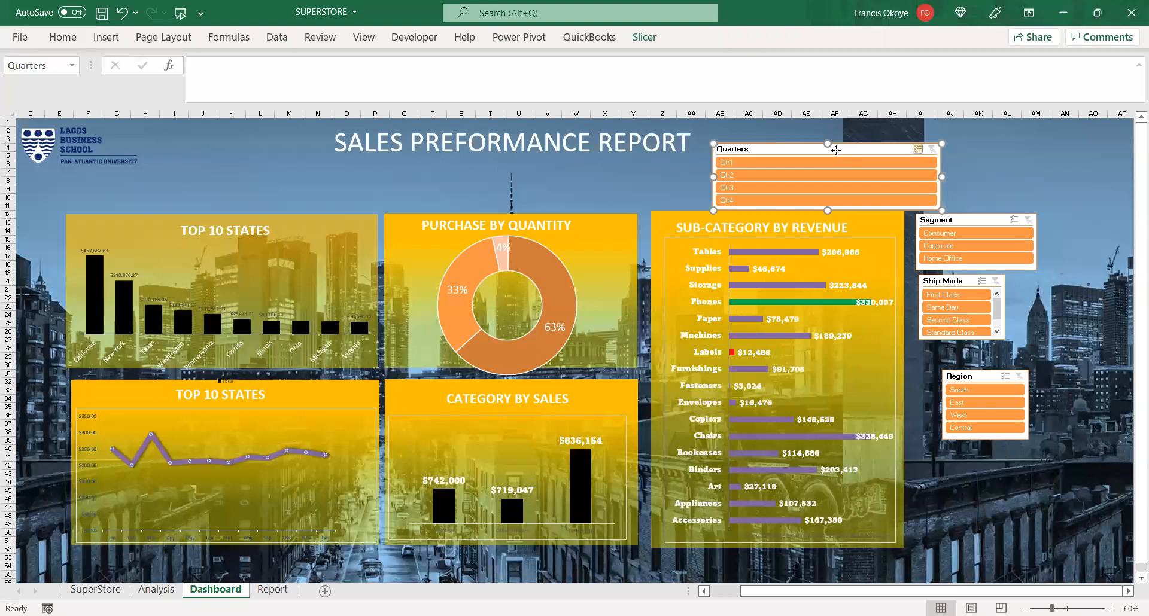
pyautogui.rightClick(837, 157)
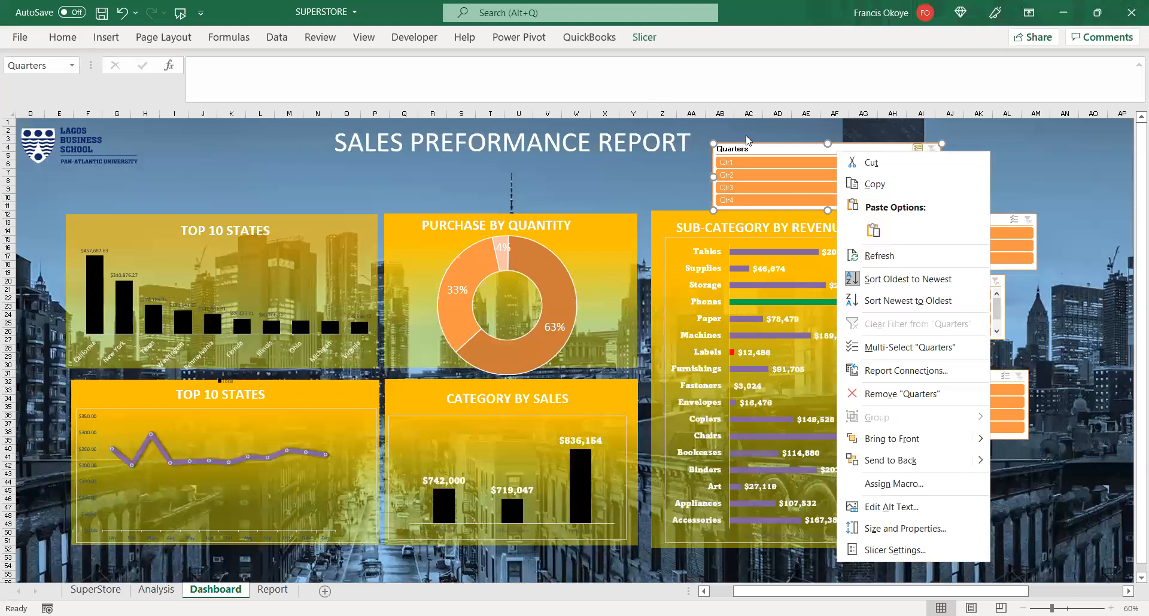
pyautogui.click(647, 39)
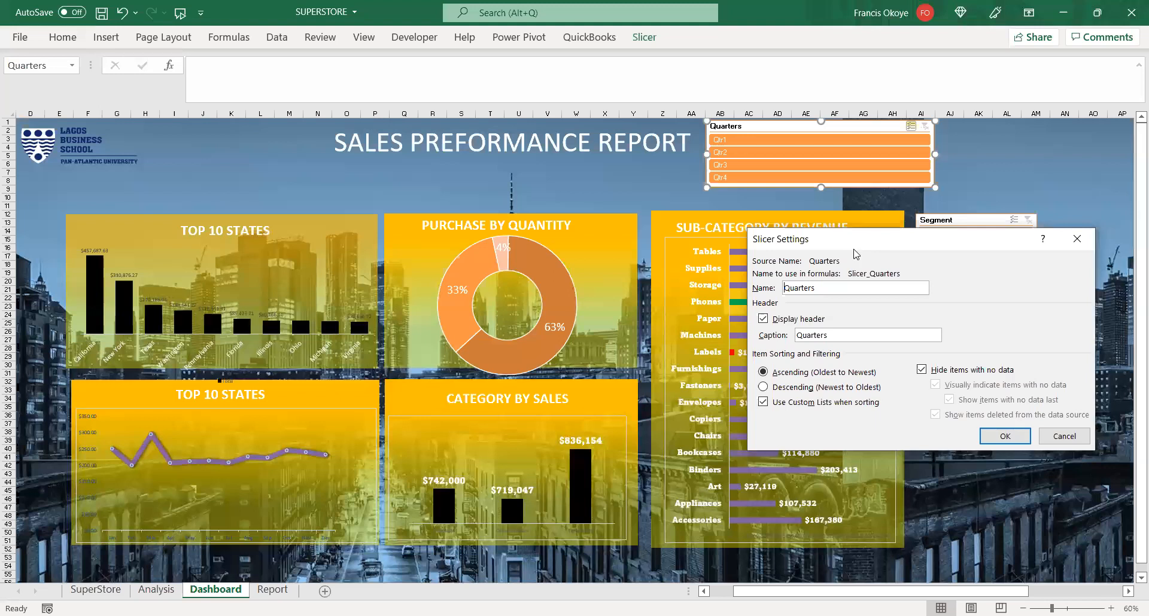
pyautogui.moveTo(837, 266); pyautogui.dragTo(851, 278)
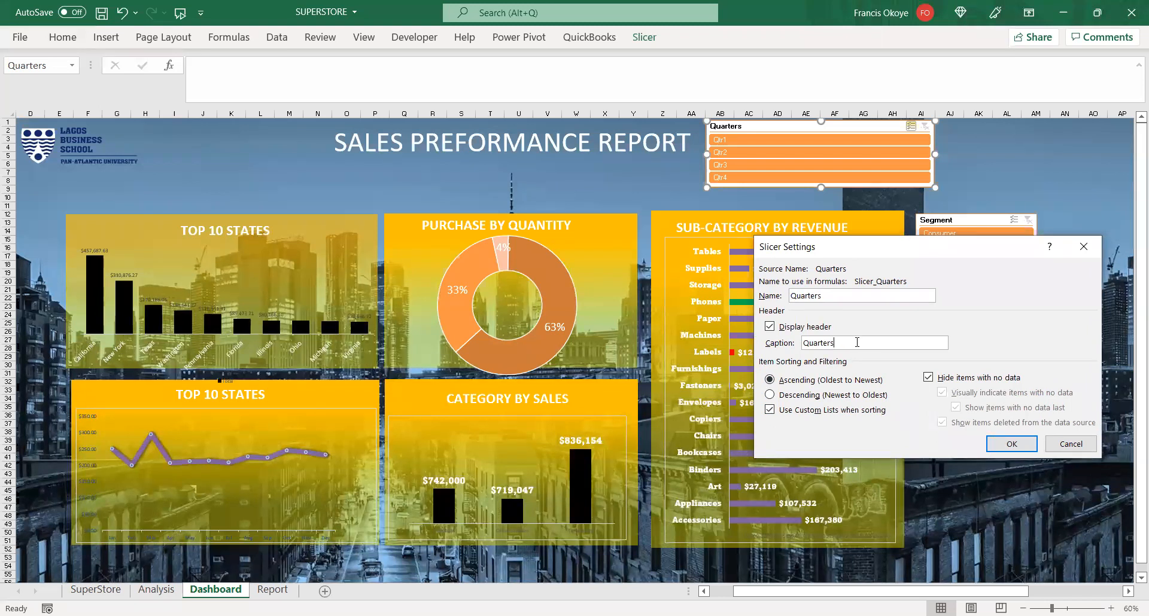
pyautogui.click(1072, 444)
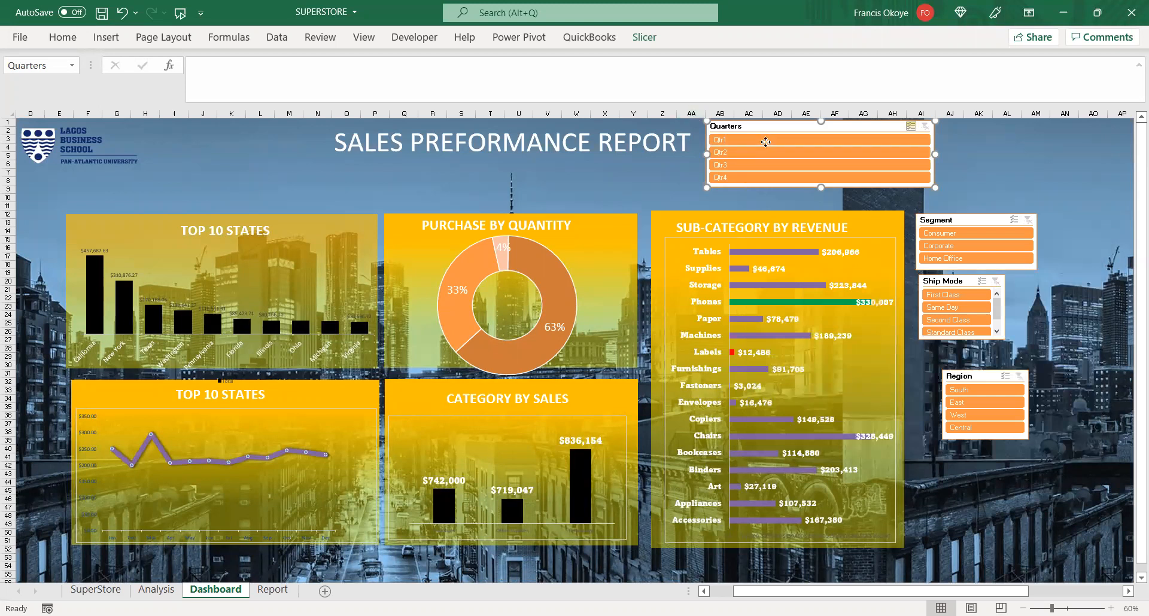
pyautogui.rightClick(766, 142)
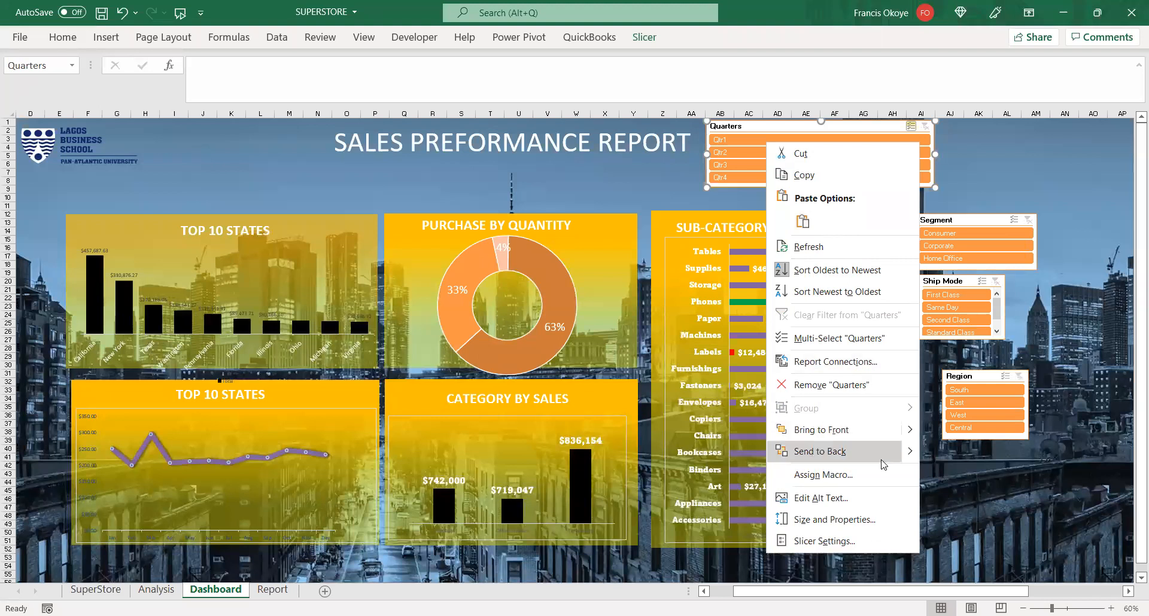
pyautogui.click(856, 546)
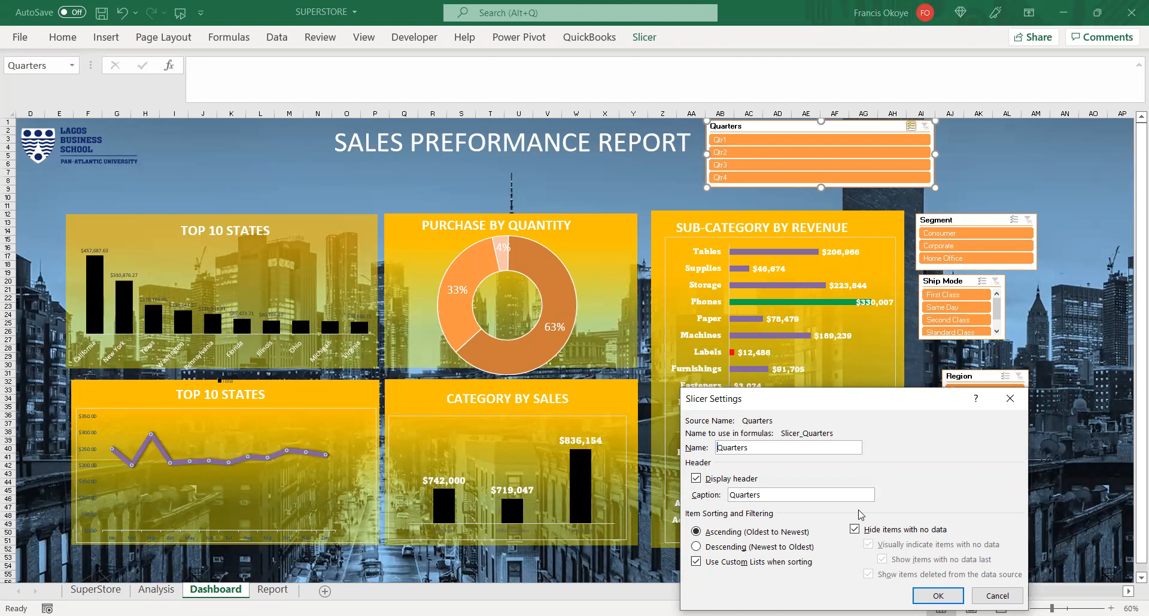
pyautogui.click(998, 596)
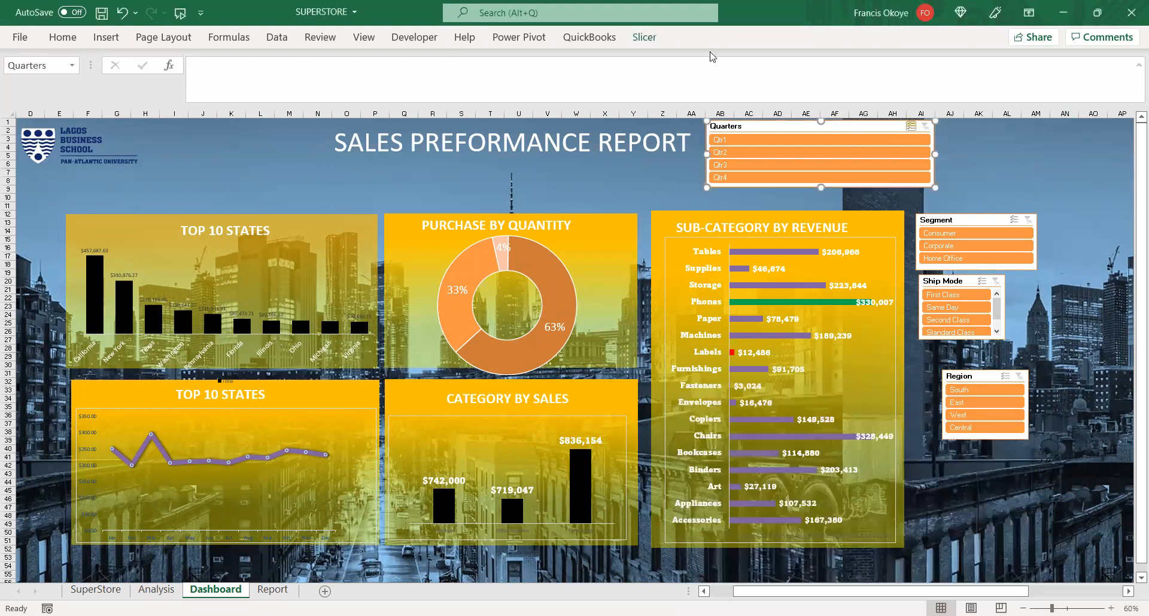
# - Set the Quarters slicer to 4 columns, shrink it to a single row of buttons and position it beside the report title
pyautogui.click(644, 37)
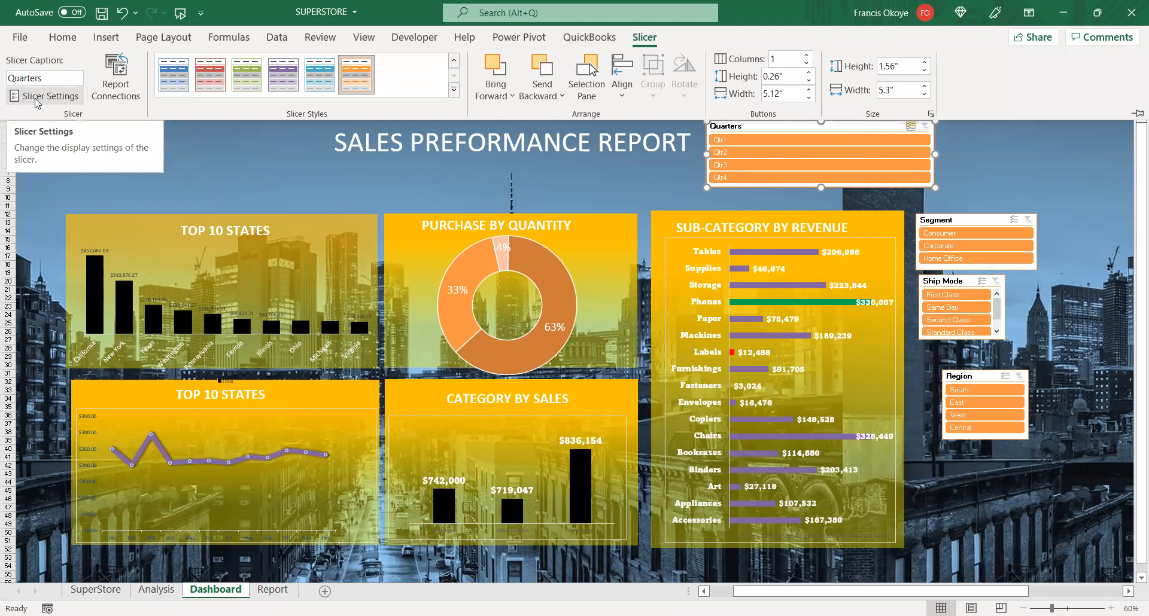
pyautogui.click(808, 55)
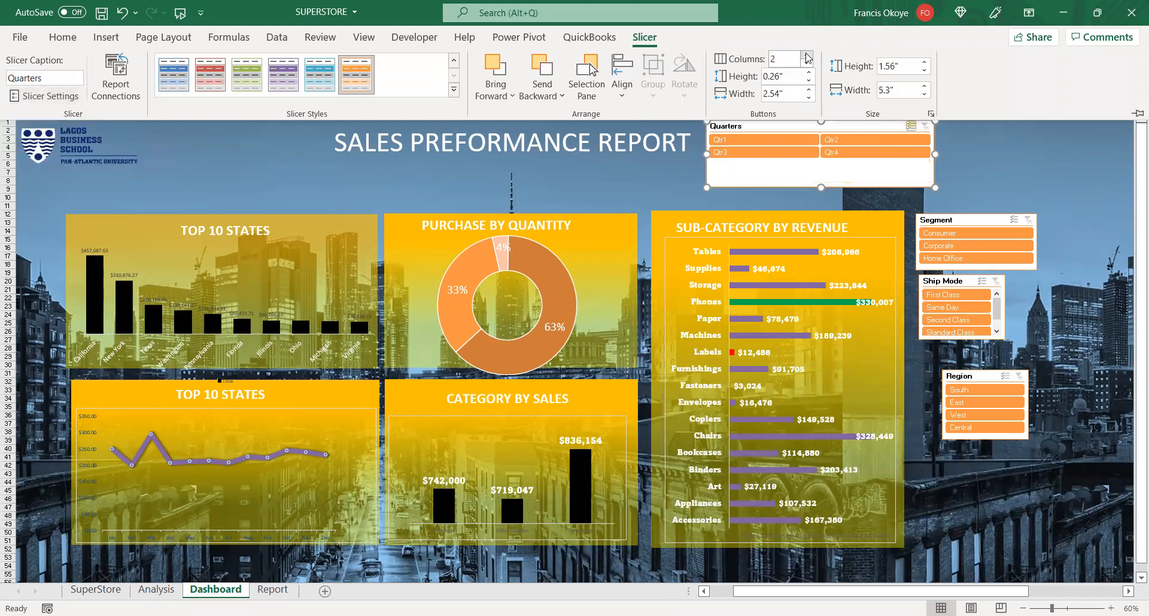
pyautogui.click(808, 55)
pyautogui.click(808, 55)
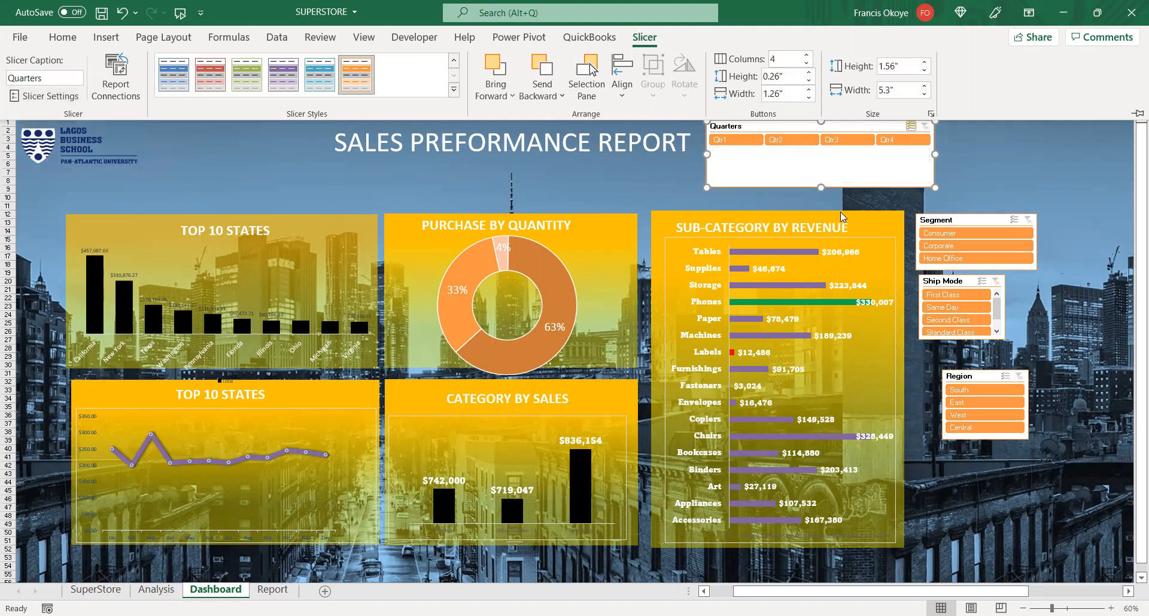
pyautogui.moveTo(820, 187); pyautogui.dragTo(820, 149)
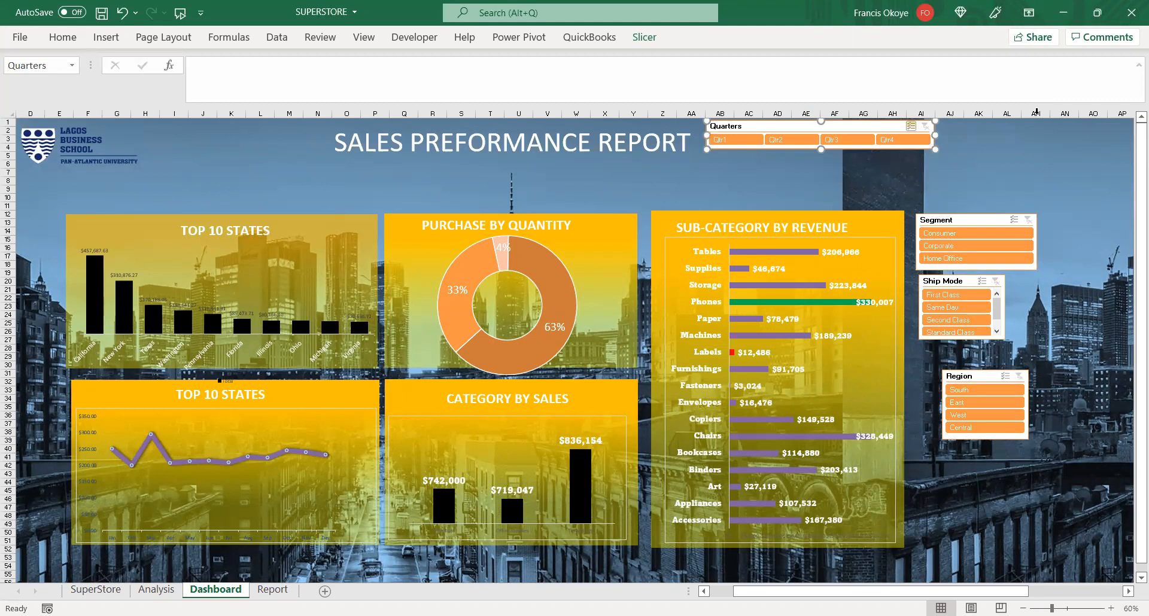
pyautogui.moveTo(866, 127); pyautogui.dragTo(861, 134)
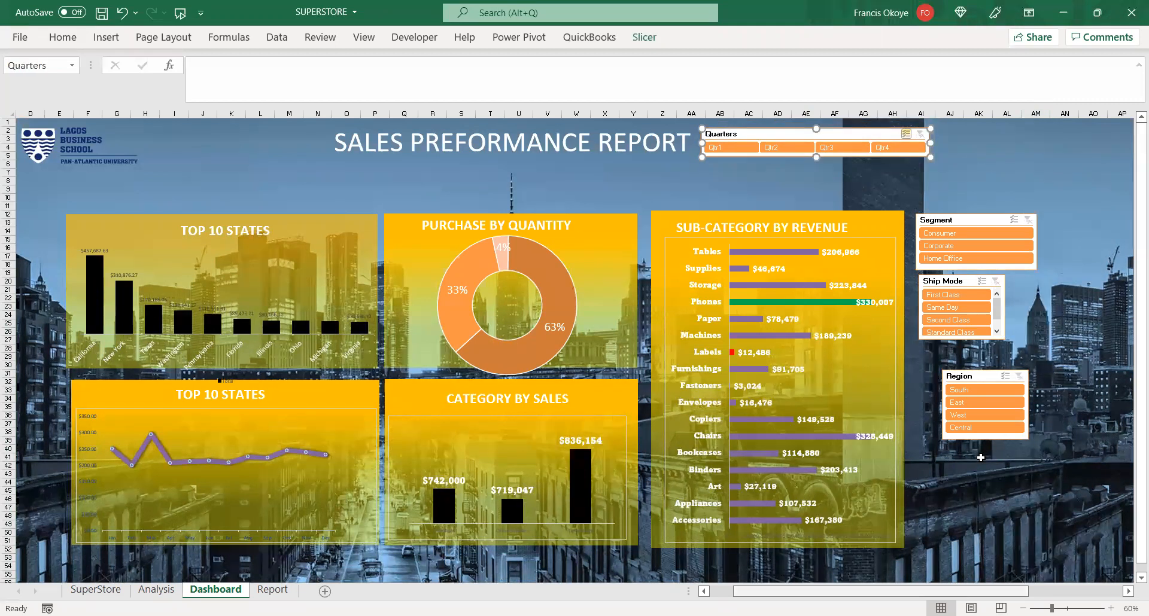
# - Place the Years slicer next to the Quarters slicer and lay it out as a single row of 4 columns
pyautogui.hscroll(3, 1056, 259)
pyautogui.moveTo(1052, 239); pyautogui.dragTo(810, 132)
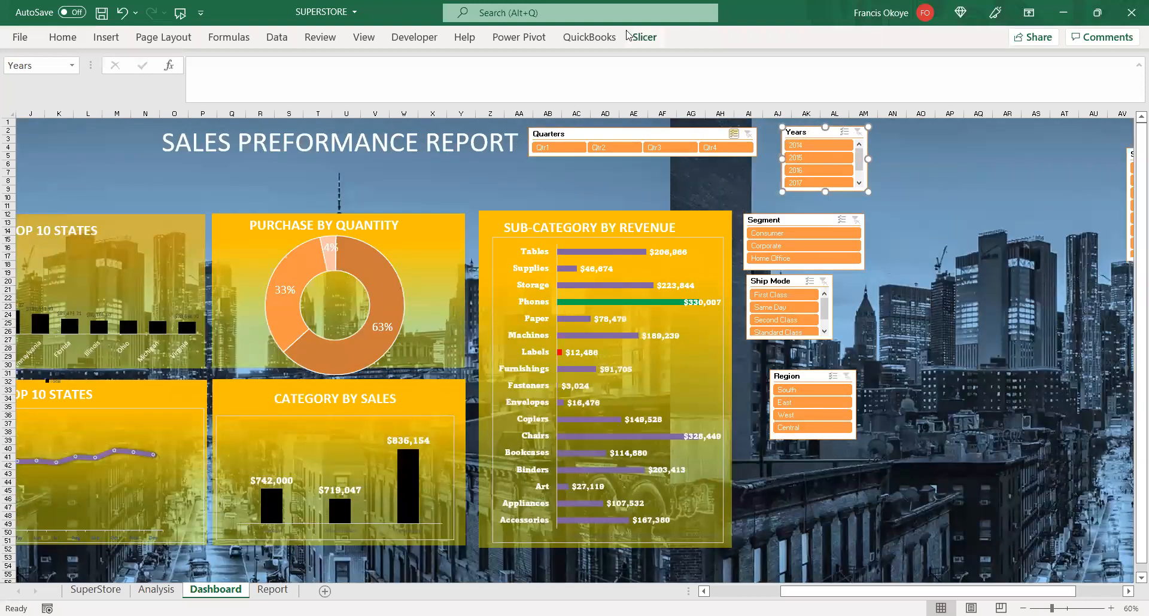
pyautogui.click(807, 54)
pyautogui.click(807, 54)
pyautogui.click(808, 54)
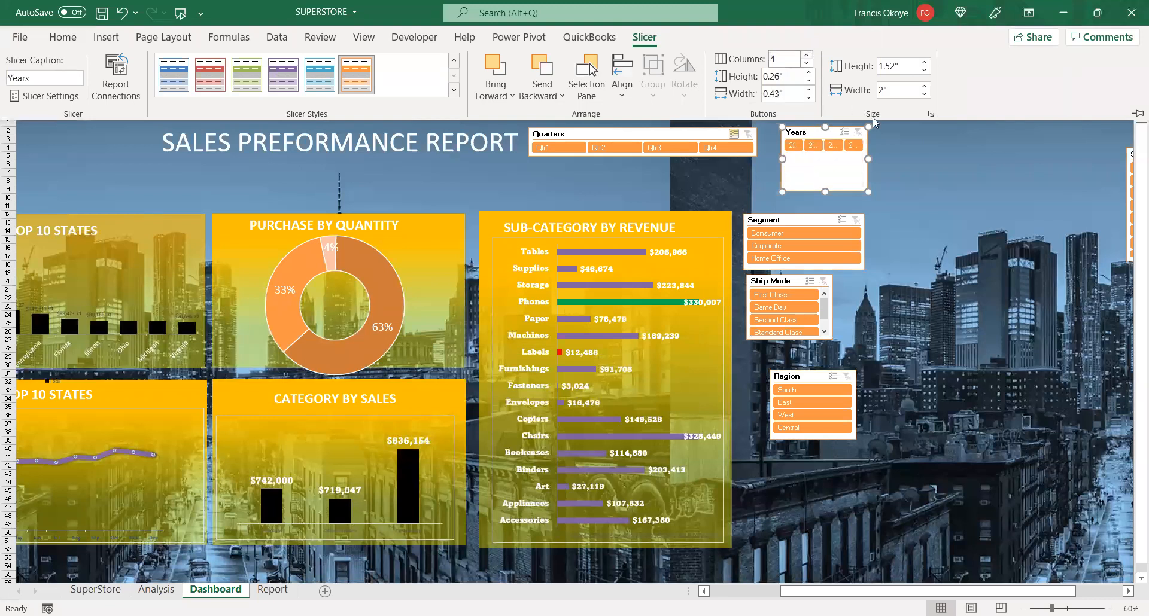
pyautogui.moveTo(866, 158); pyautogui.dragTo(806, 134)
pyautogui.click(952, 214)
# - Align the Segment and Ship Mode slicers beside the Sub-Category chart, widen both and make Ship Mode tall enough for its four items
pyautogui.moveTo(803, 220); pyautogui.dragTo(799, 221)
pyautogui.moveTo(867, 245); pyautogui.dragTo(882, 246)
pyautogui.click(830, 302)
pyautogui.moveTo(833, 345); pyautogui.dragTo(835, 347)
pyautogui.moveTo(879, 303); pyautogui.dragTo(827, 277)
pyautogui.moveTo(876, 310); pyautogui.dragTo(880, 311)
# - Align the Region slicer under Ship Mode, and place the State slicer below it, sized to reach the Sub-Category chart's bottom edge
pyautogui.moveTo(820, 376); pyautogui.dragTo(880, 390)
pyautogui.moveTo(1125, 160); pyautogui.dragTo(745, 443)
pyautogui.moveTo(829, 490); pyautogui.dragTo(883, 493)
pyautogui.click(947, 510)
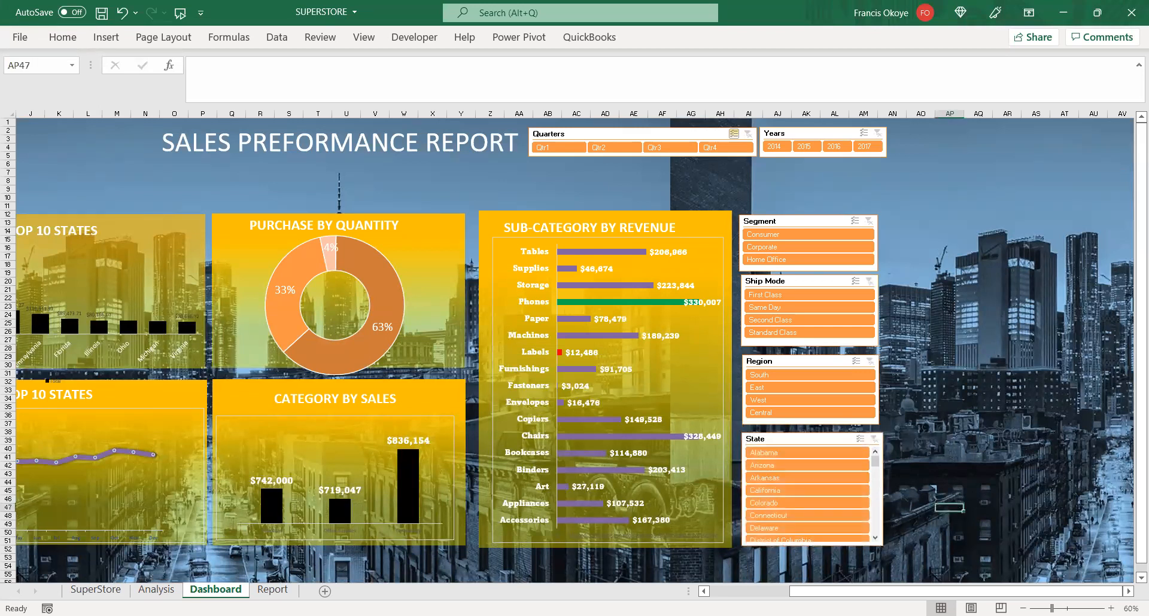
# - Check the arranged slicers beside the charts up close and return the dashboard to 60% zoom
pyautogui.scroll(3, 1132, 401)
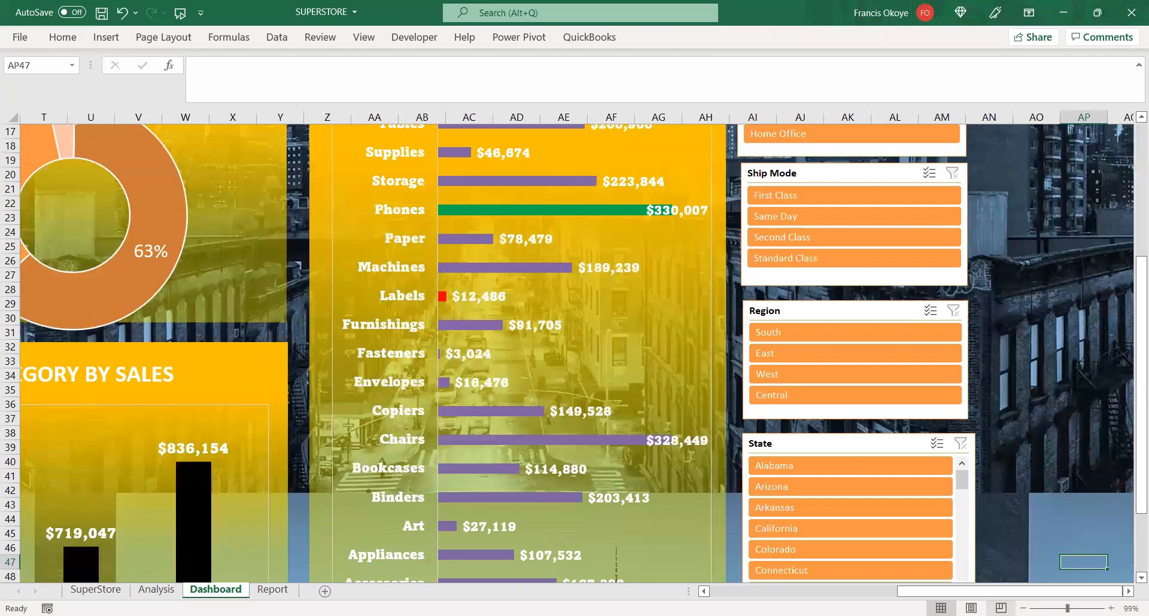
pyautogui.click(1023, 609)
pyautogui.click(1023, 609)
pyautogui.click(1024, 608)
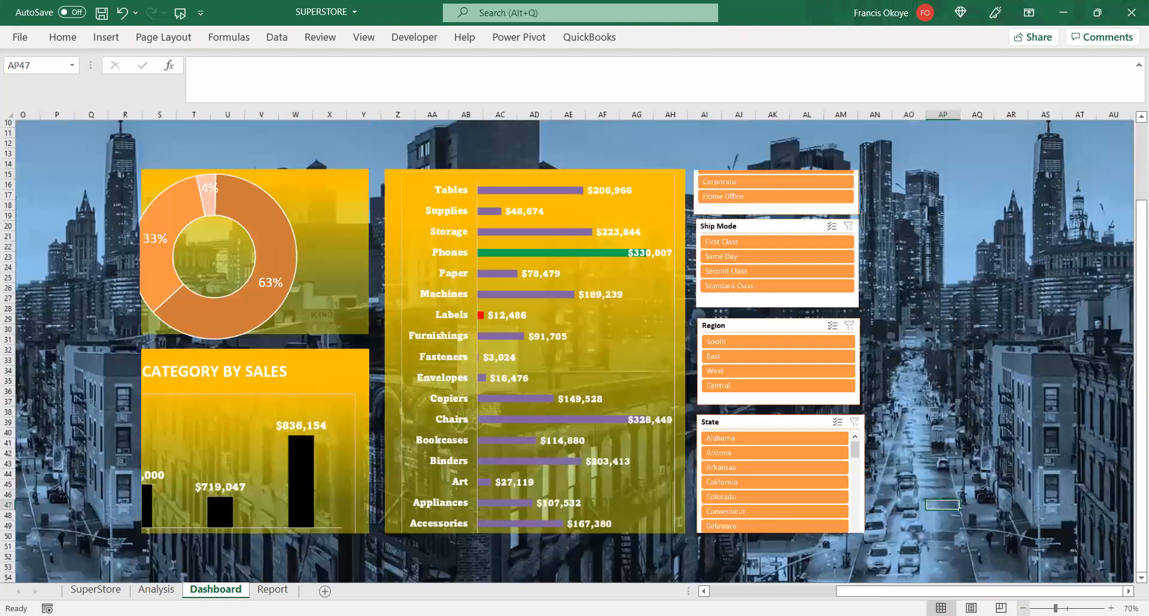
pyautogui.moveTo(1139, 327)
pyautogui.mouseDown()
pyautogui.moveTo(1131, 286)
pyautogui.moveTo(1132, 342)
pyautogui.mouseUp()
pyautogui.click(1024, 609)
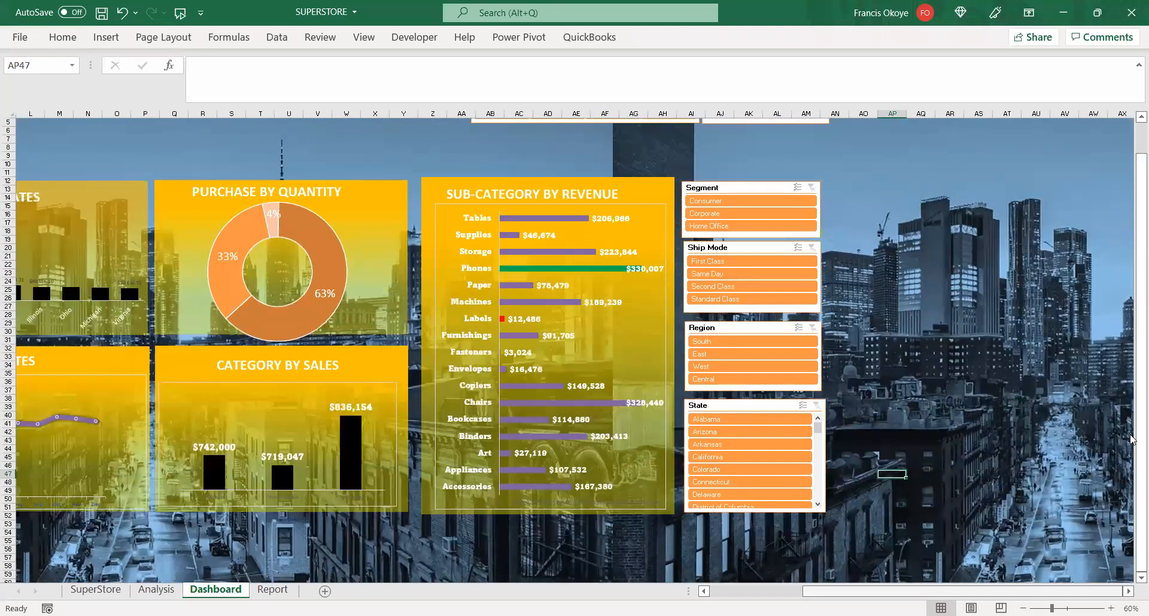
pyautogui.hscroll(-5, 1132, 440)
pyautogui.scroll(2, 982, 263)
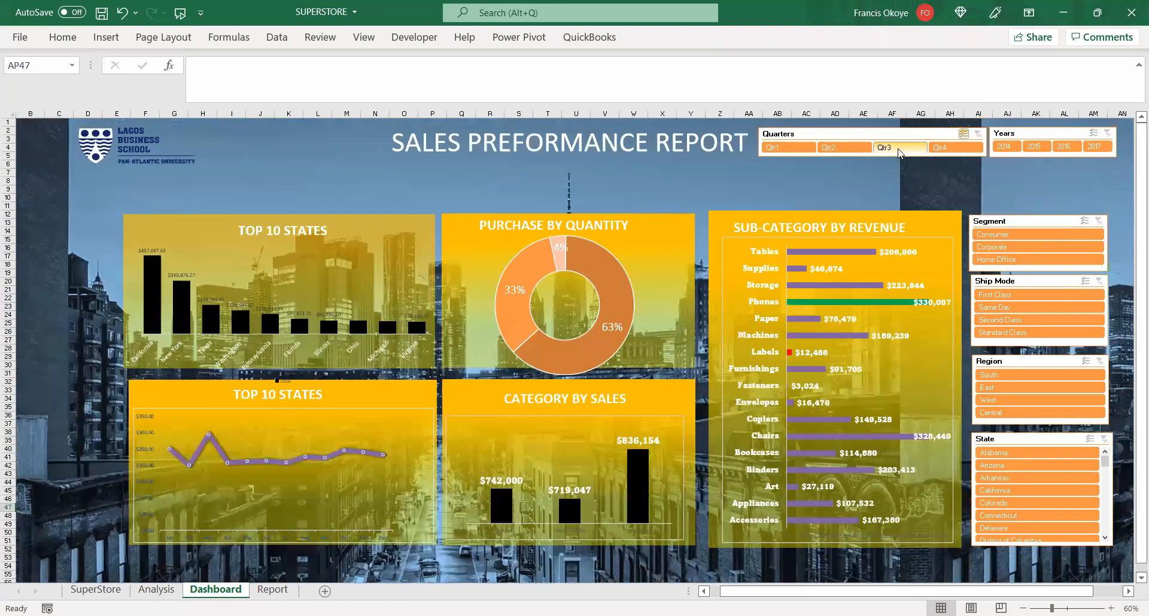
# - Fine-tune the Quarters slicer's top edge and nudge the Segment slicer slightly up to even the spacing
pyautogui.moveTo(901, 128); pyautogui.dragTo(902, 128)
pyautogui.click(885, 186)
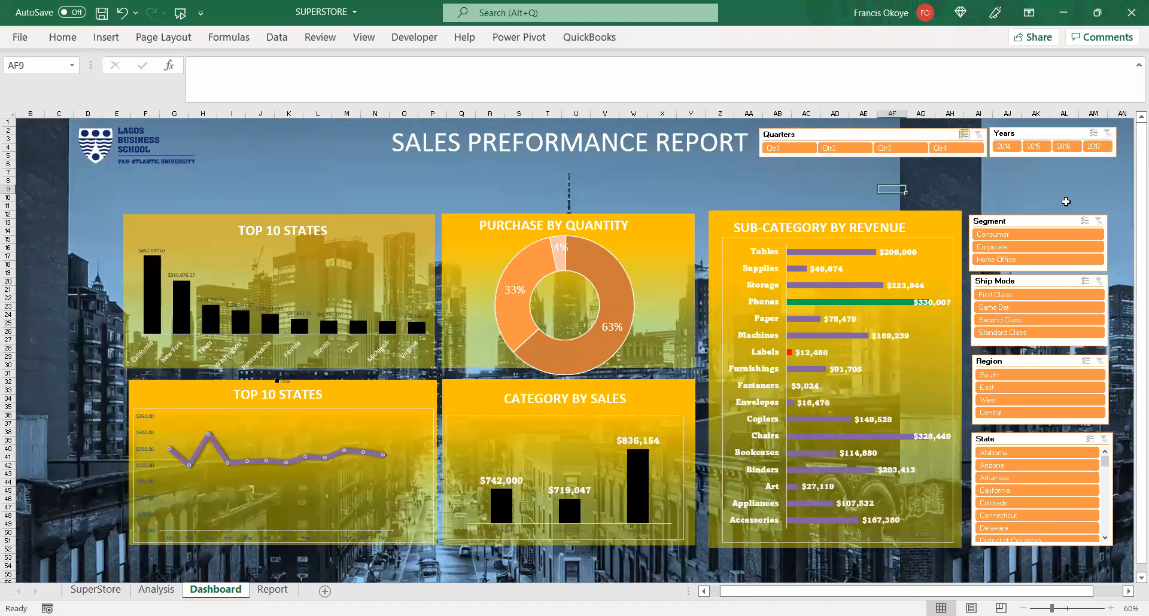
pyautogui.moveTo(1050, 221); pyautogui.dragTo(1050, 218)
pyautogui.click(1028, 191)
pyautogui.click(853, 179)
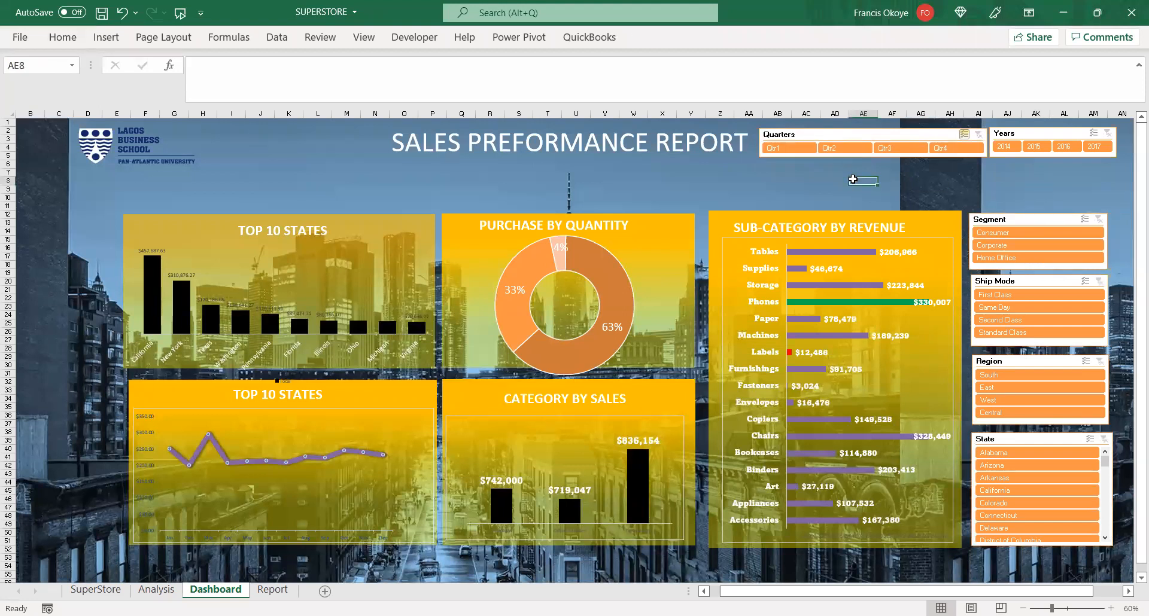
pyautogui.click(1045, 220)
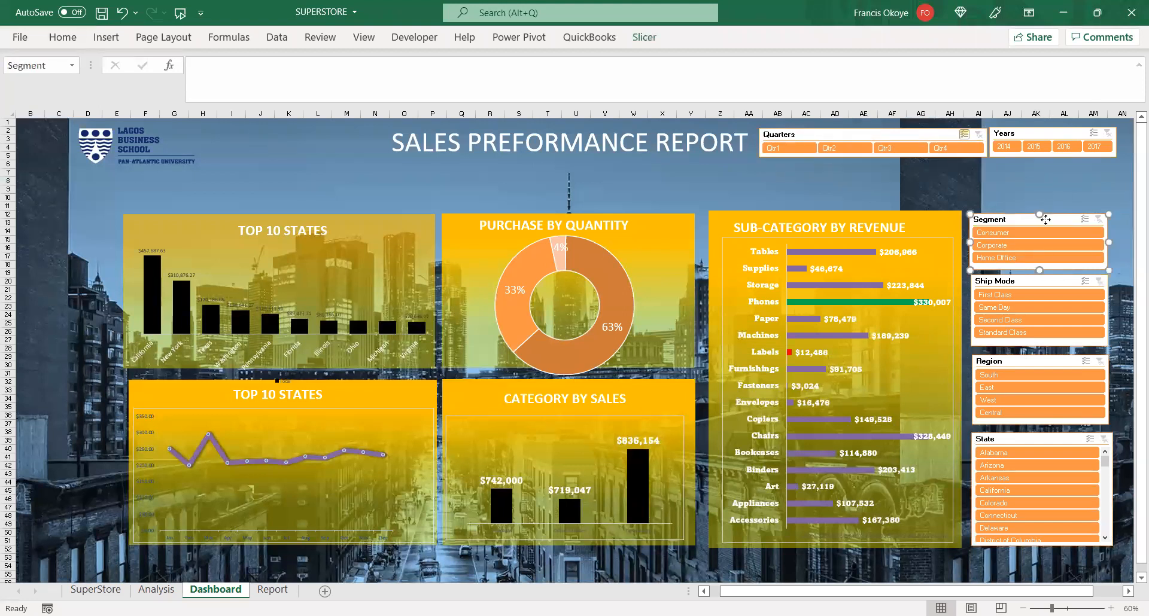
pyautogui.rightClick(1047, 225)
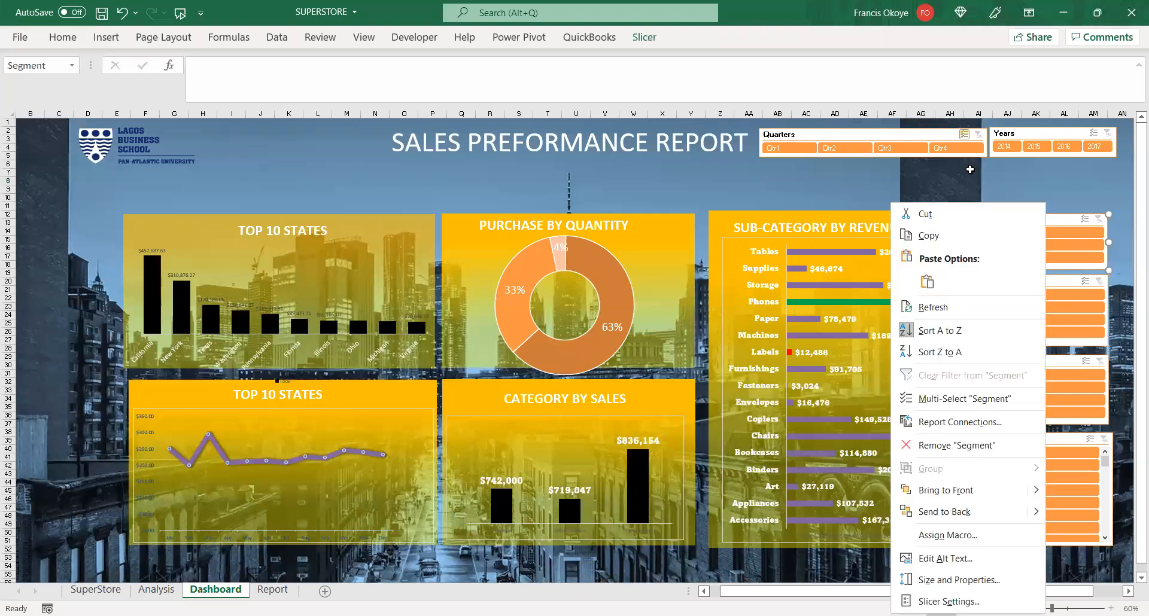
pyautogui.click(708, 180)
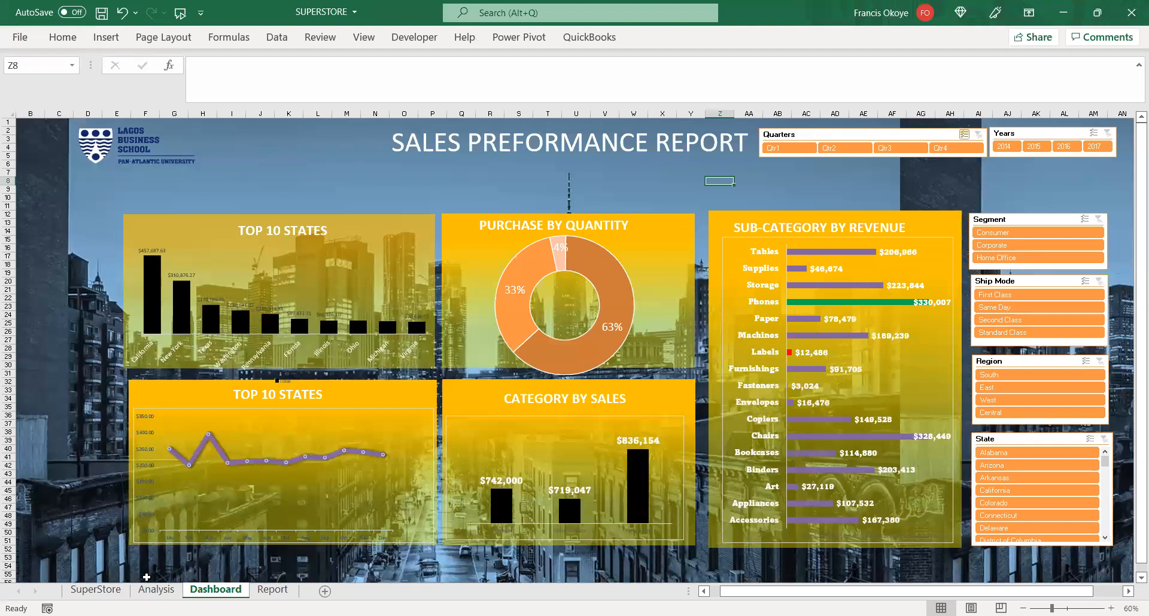
# - On the Analysis sheet, enter a formula in cell B8 that references the first pivot table's grand total in B6
pyautogui.click(146, 593)
pyautogui.click(396, 386)
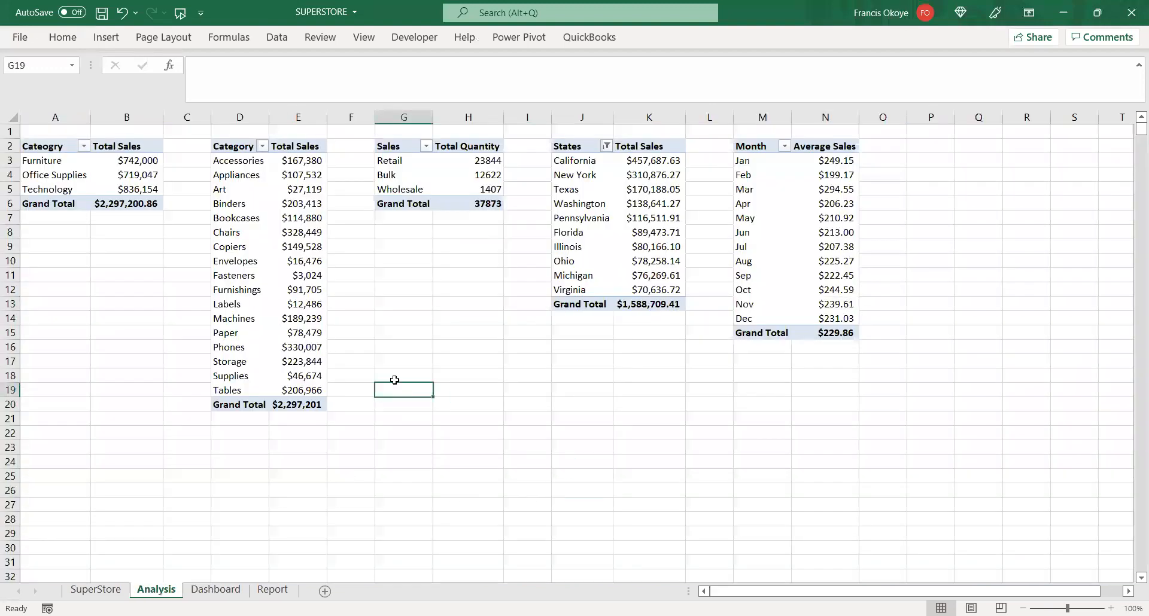
pyautogui.click(115, 44)
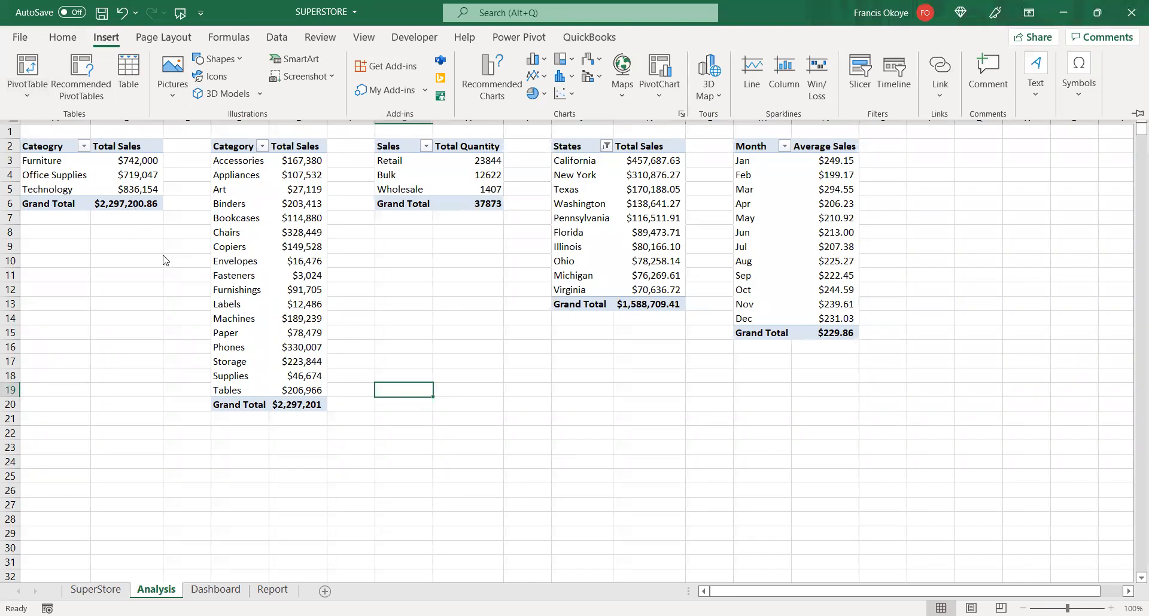
pyautogui.click(114, 231)
pyautogui.click(110, 223)
pyautogui.click(113, 235)
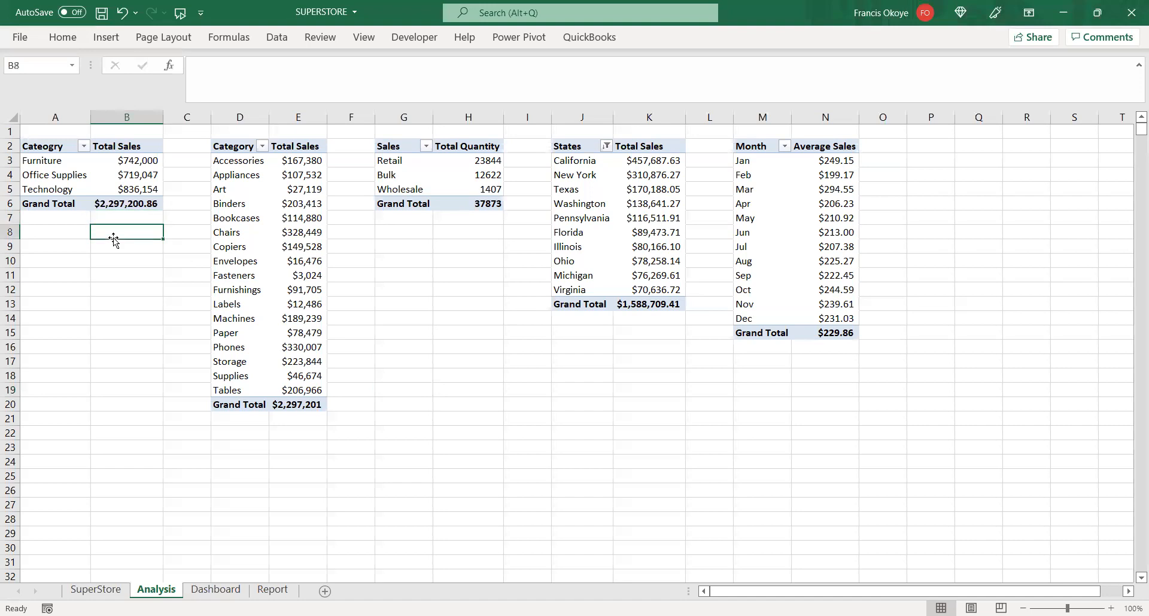
pyautogui.write('=')
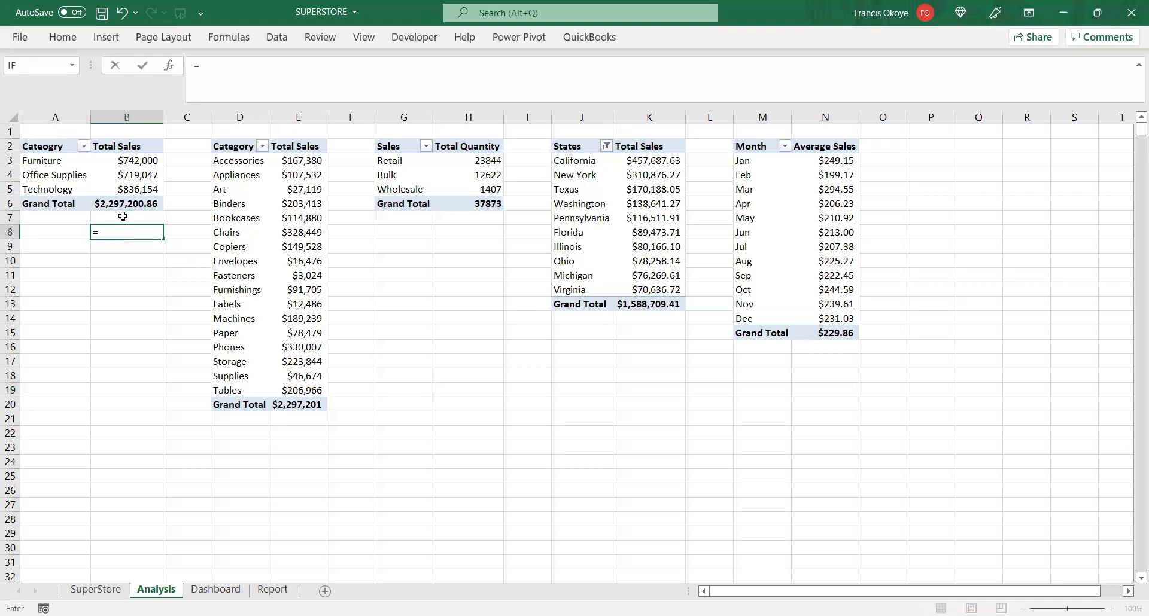
pyautogui.click(122, 204)
pyautogui.press('Return')
# - Format cell B8 as dollar currency with no decimal places
pyautogui.click(127, 231)
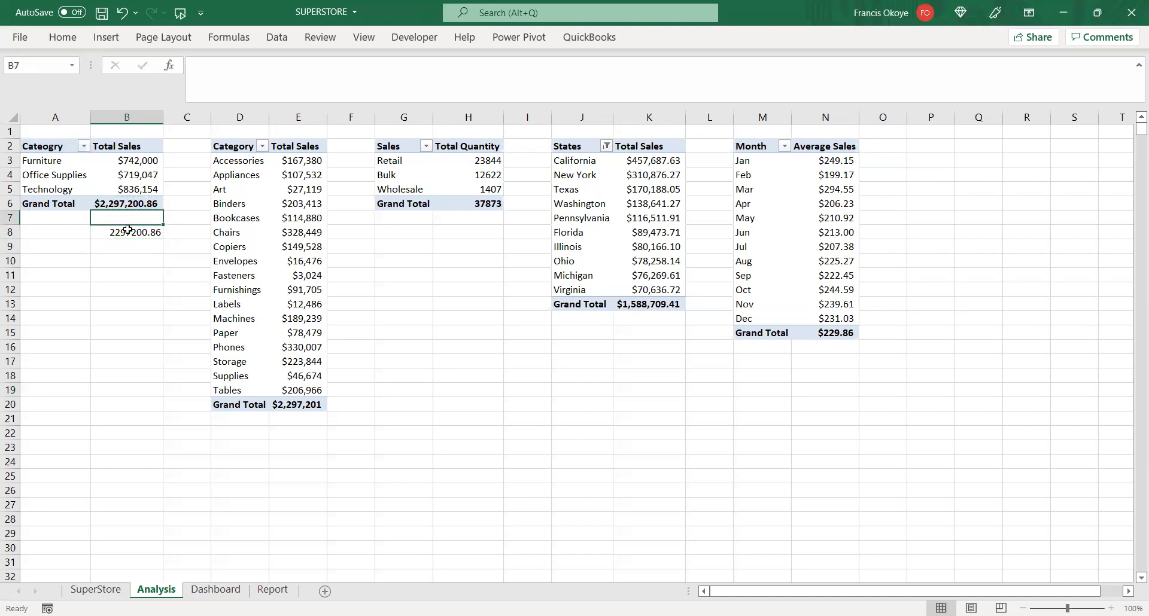
pyautogui.click(62, 39)
pyautogui.click(556, 90)
pyautogui.click(555, 90)
pyautogui.hotkey('ctrl', 'shift', '5')
pyautogui.hotkey('ctrl', 'shift', '4')
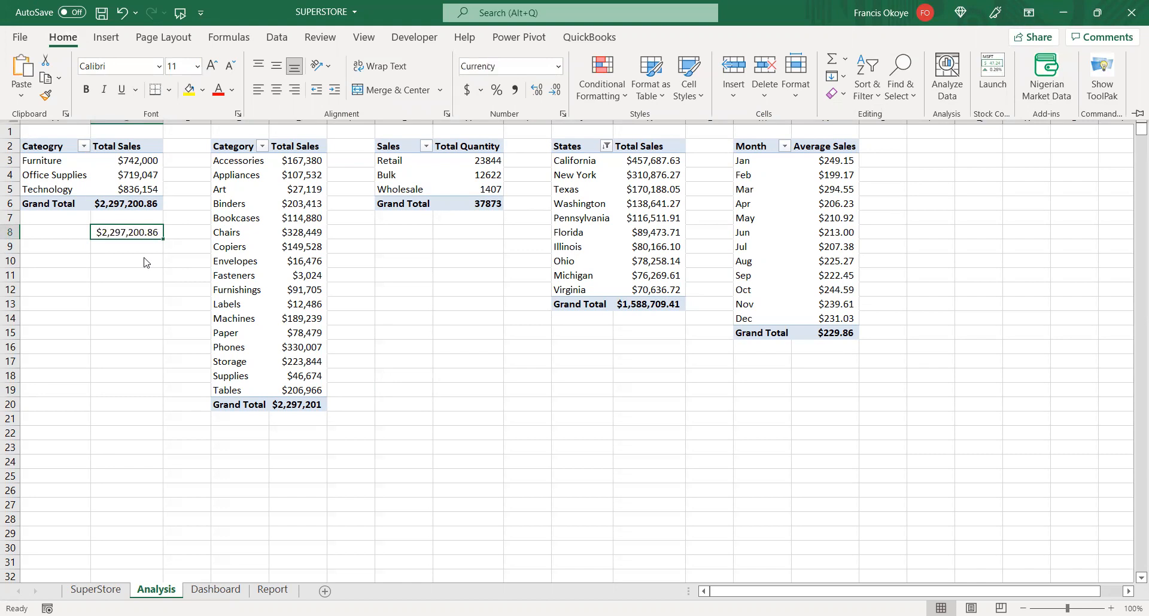
pyautogui.click(555, 90)
pyautogui.click(555, 90)
pyautogui.click(127, 291)
pyautogui.click(128, 231)
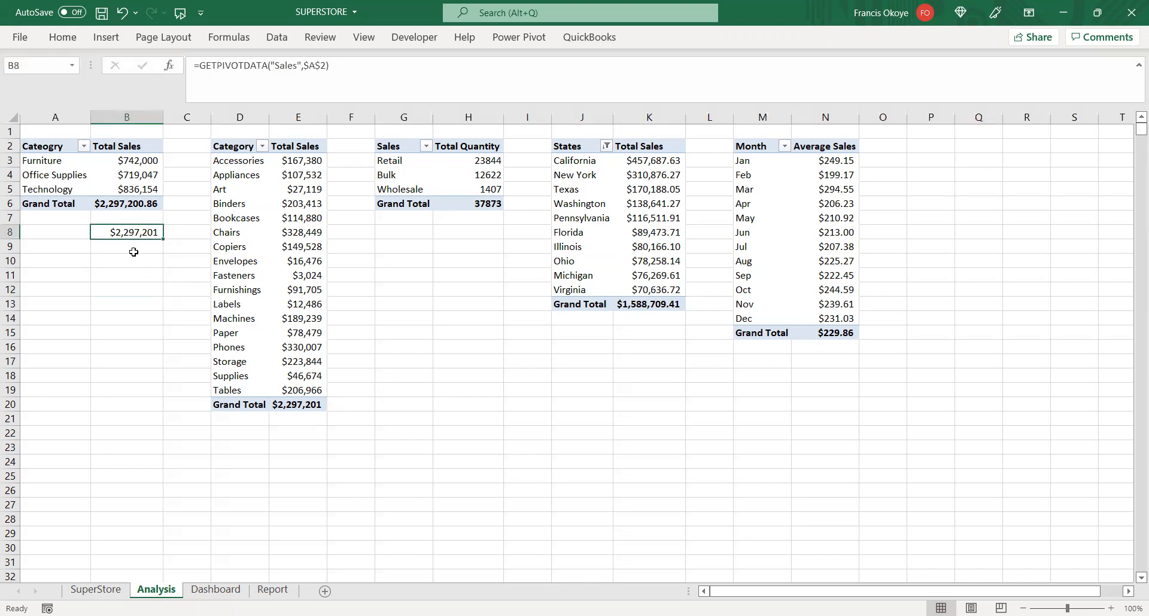
# - Draw a rectangle shape below cell B8, spanning roughly rows 12 to 15 beside the sub-category pivot table
pyautogui.click(91, 367)
pyautogui.click(126, 262)
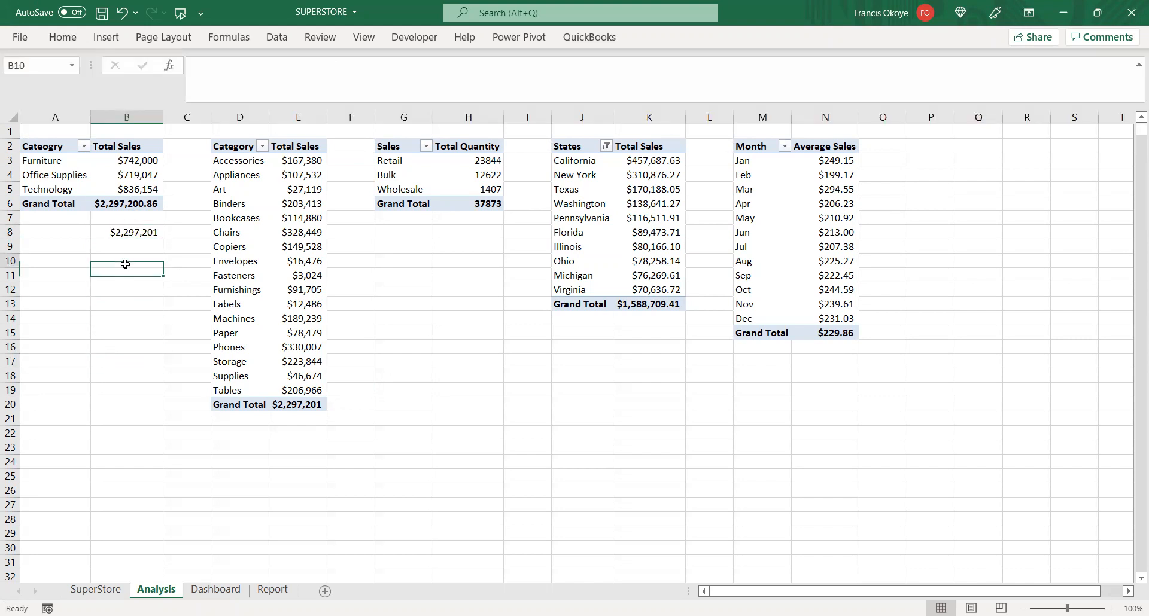
pyautogui.click(108, 41)
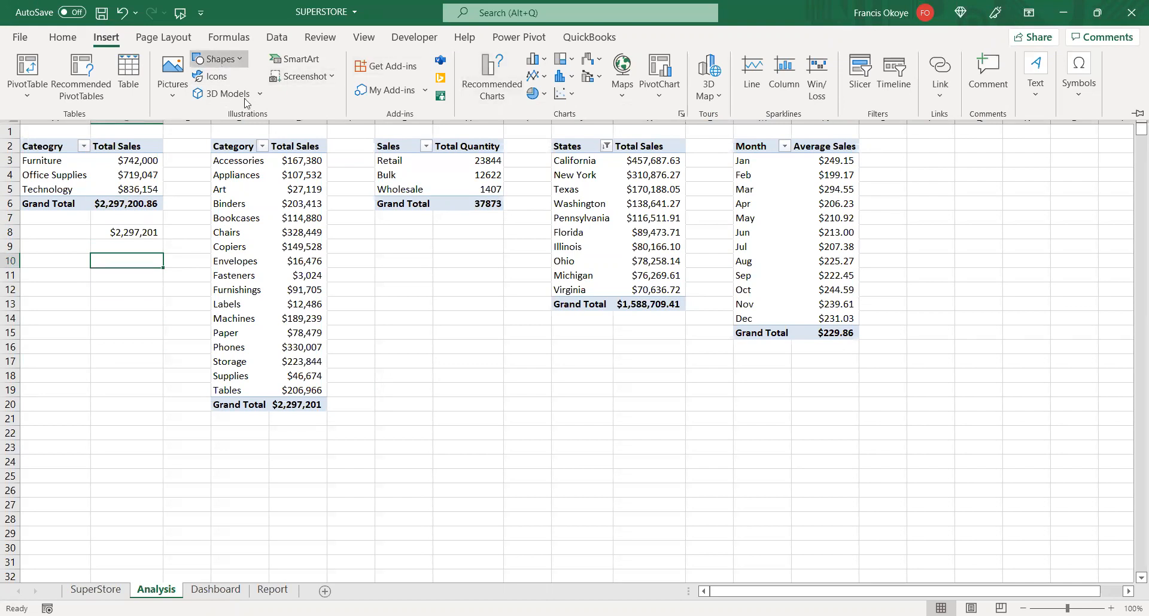
pyautogui.click(217, 59)
pyautogui.click(200, 129)
pyautogui.moveTo(72, 285); pyautogui.dragTo(190, 346)
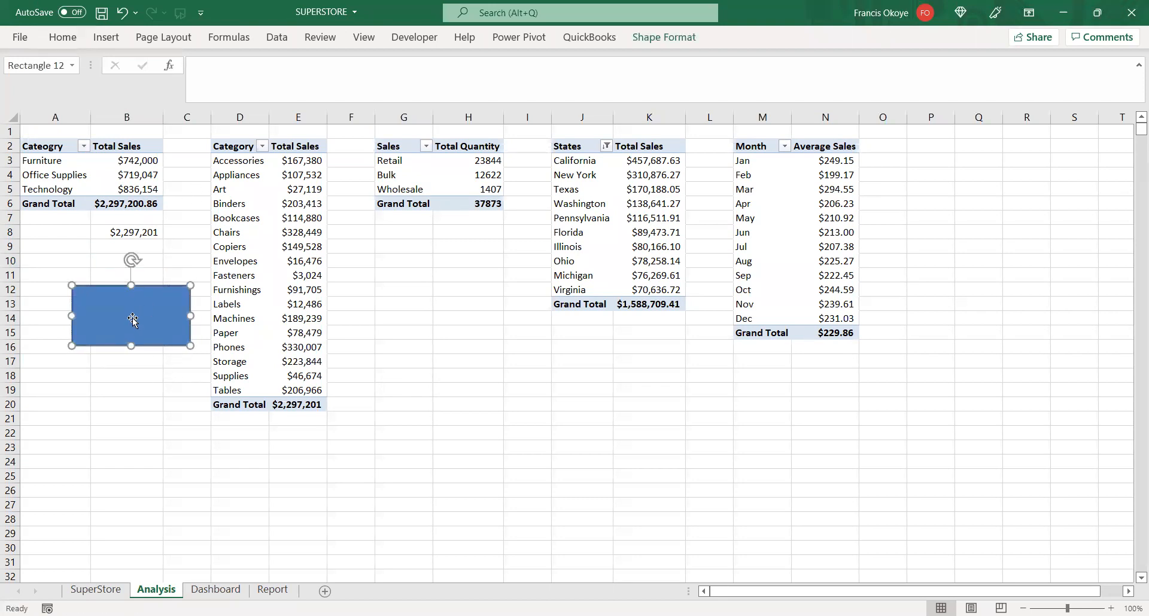
# - Link the rectangle's text to the total in cell B8 with the formula =$B$8
pyautogui.click(258, 91)
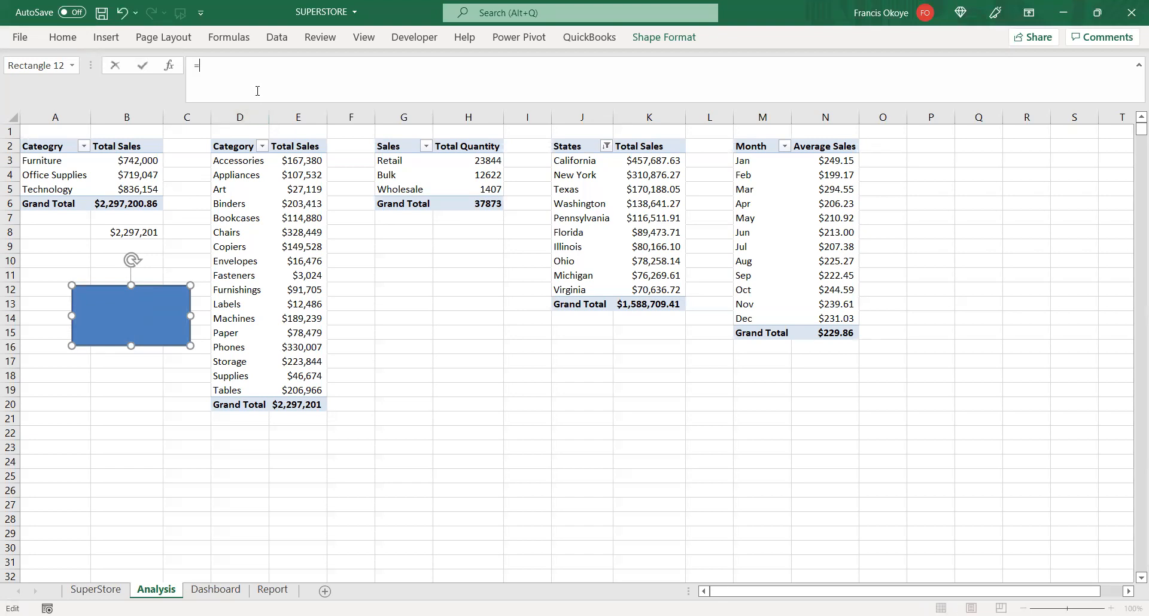
pyautogui.write('=')
pyautogui.click(130, 231)
pyautogui.press('Return')
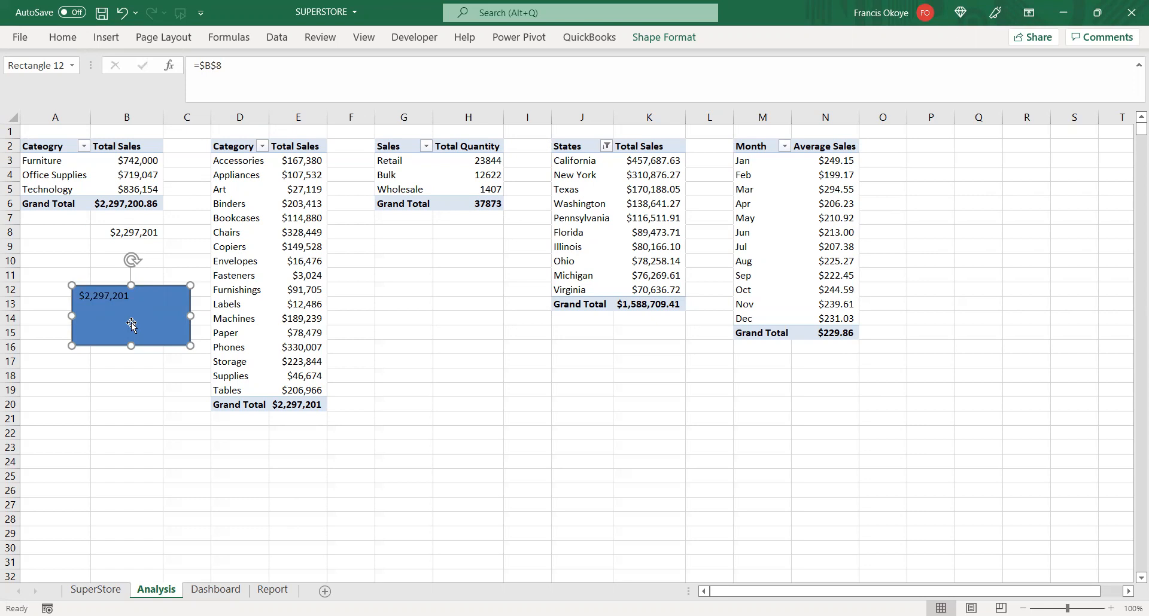
# - Make the linked rectangle slightly shorter and narrower
pyautogui.moveTo(130, 344)
pyautogui.mouseDown()
pyautogui.moveTo(128, 318)
pyautogui.moveTo(129, 341)
pyautogui.mouseUp()
pyautogui.click(124, 332)
pyautogui.click(128, 311)
pyautogui.moveTo(190, 313); pyautogui.dragTo(177, 314)
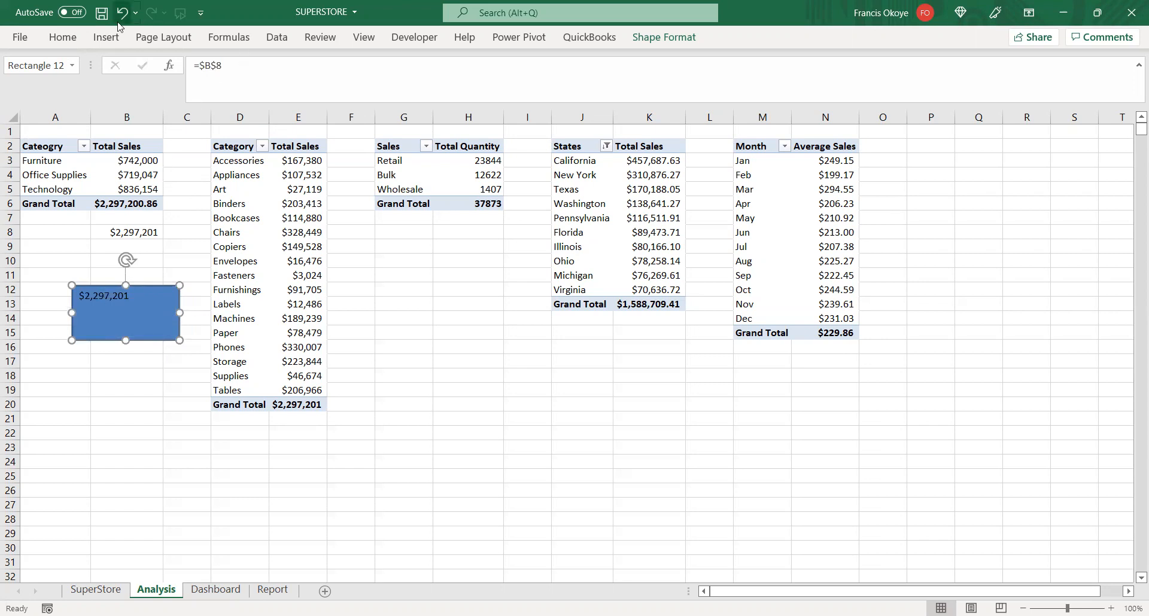
# - Centre the rectangle's text horizontally and vertically, and set its font to size 16 in white
pyautogui.click(60, 38)
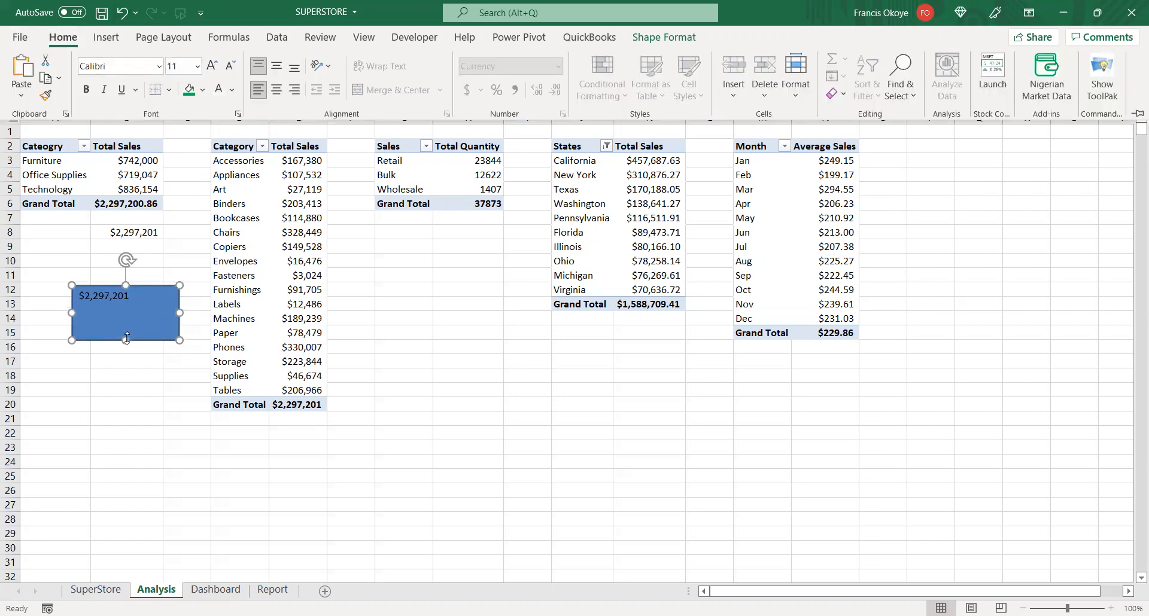
pyautogui.click(108, 313)
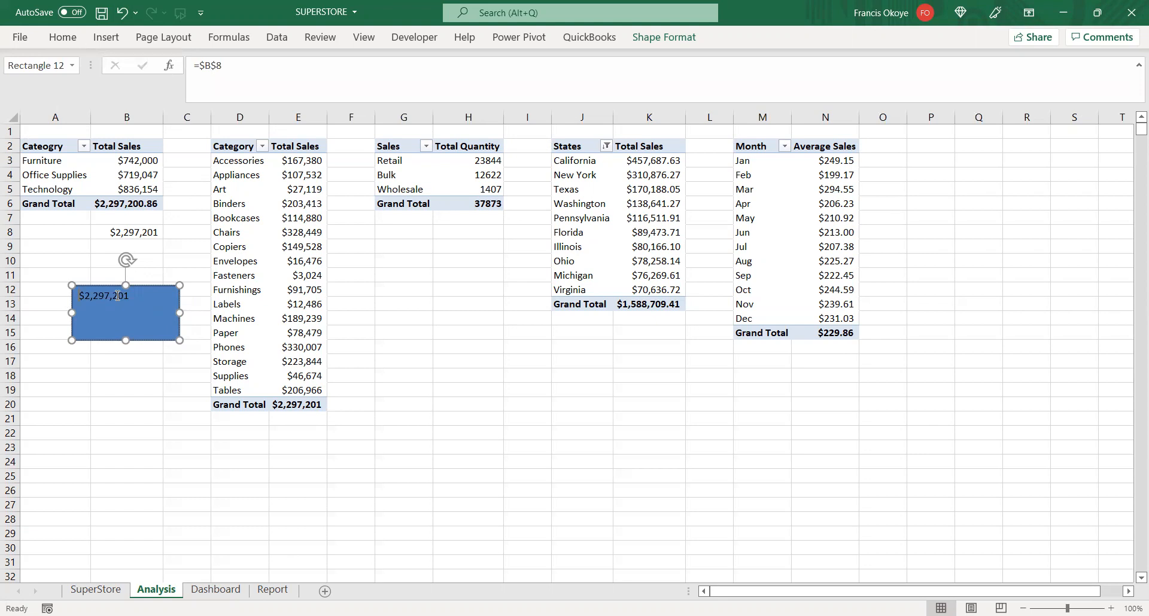
pyautogui.click(65, 37)
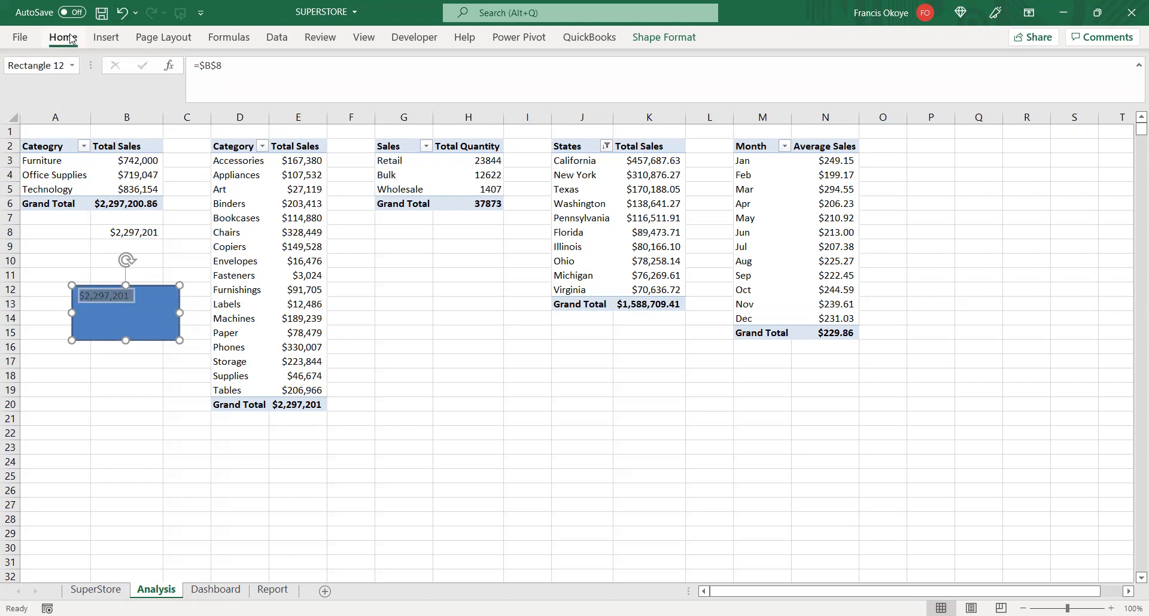
pyautogui.click(275, 89)
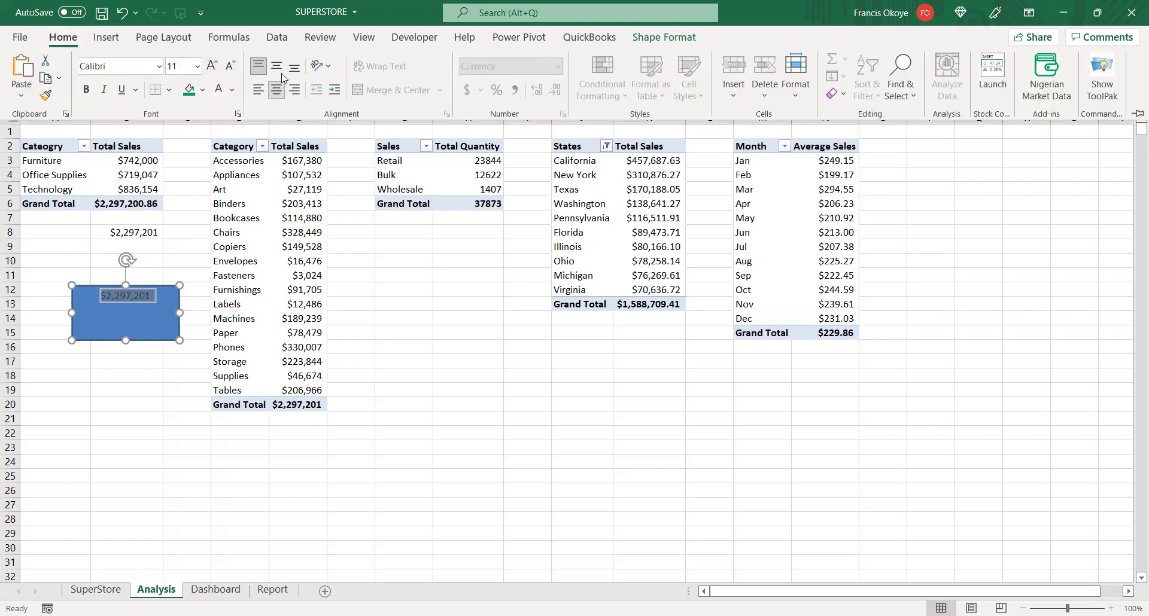
pyautogui.click(278, 69)
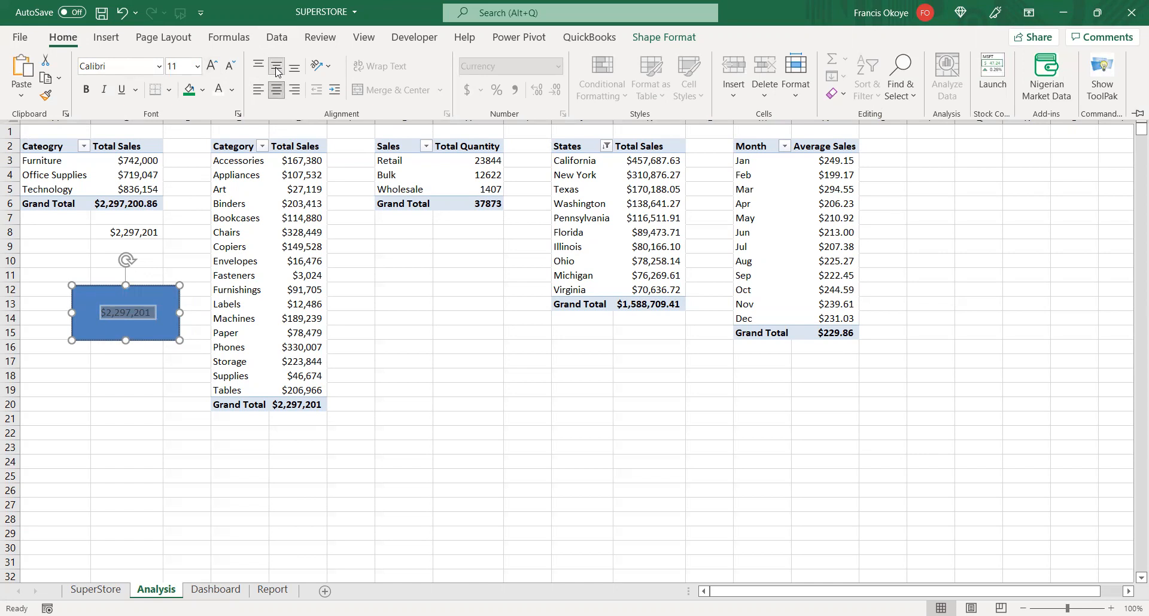
pyautogui.click(198, 66)
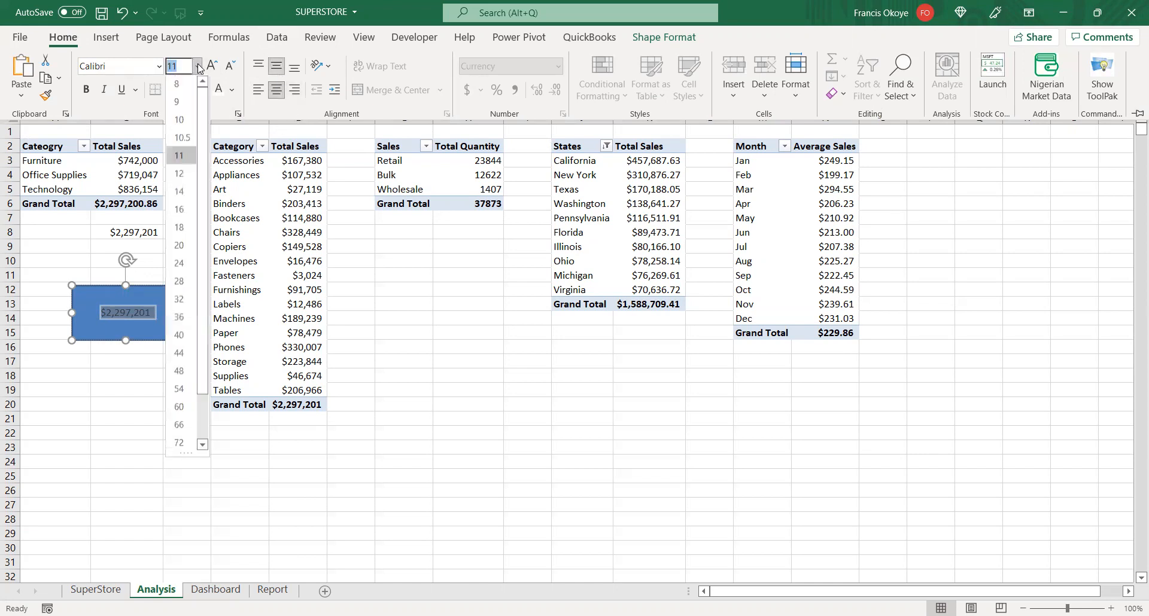
pyautogui.click(179, 211)
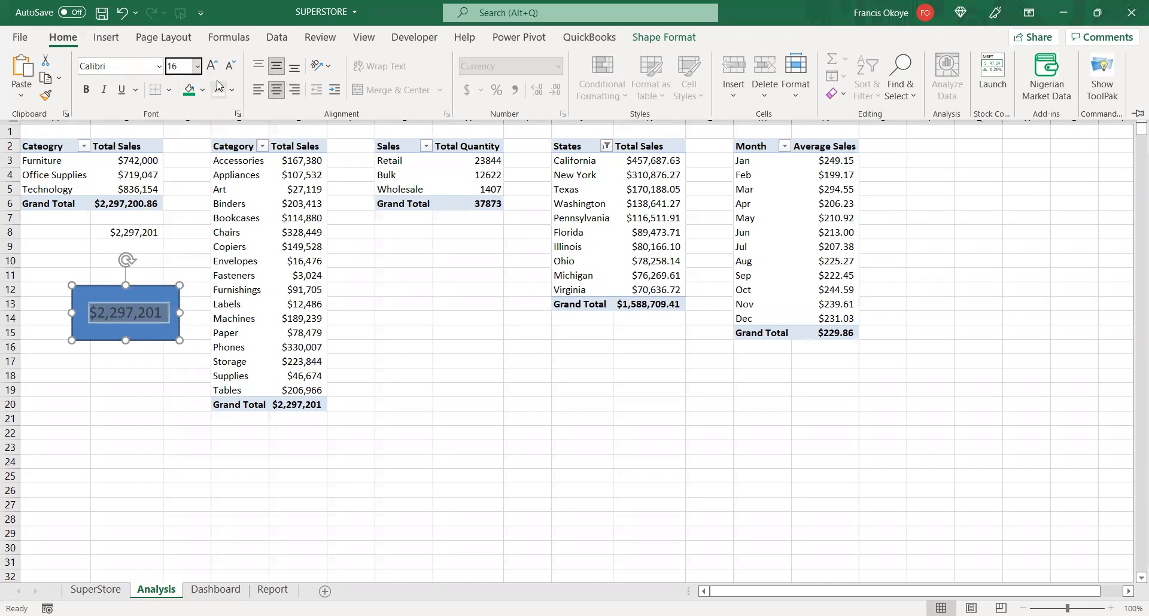
# - Try to move the rectangle from the Analysis sheet to the Dashboard sheet by cutting and pasting it
pyautogui.click(140, 289)
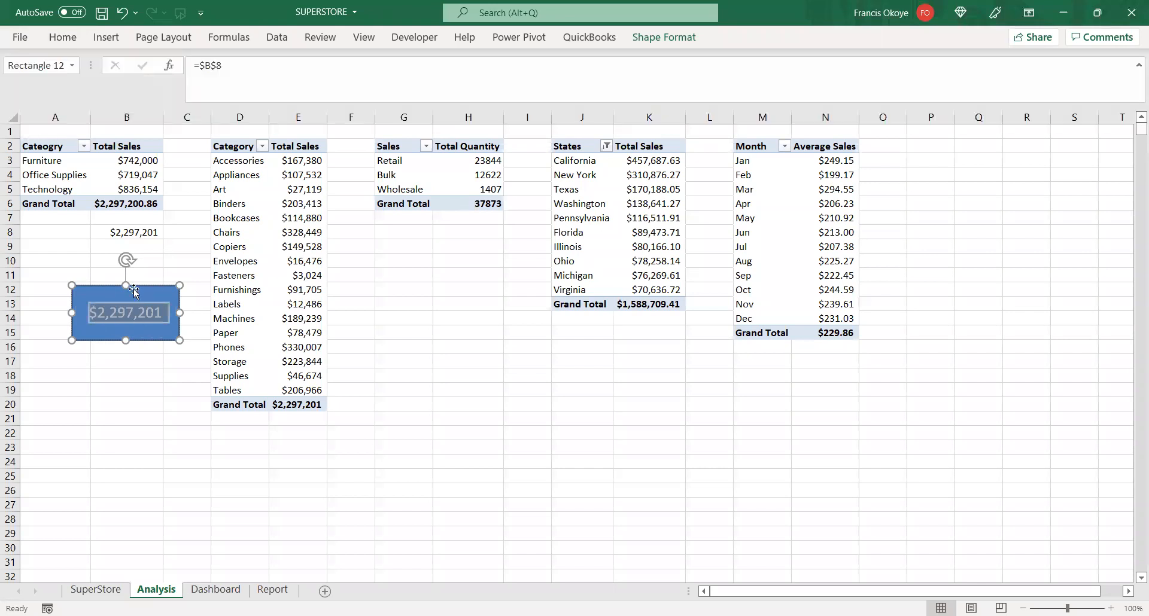
pyautogui.press('Delete')
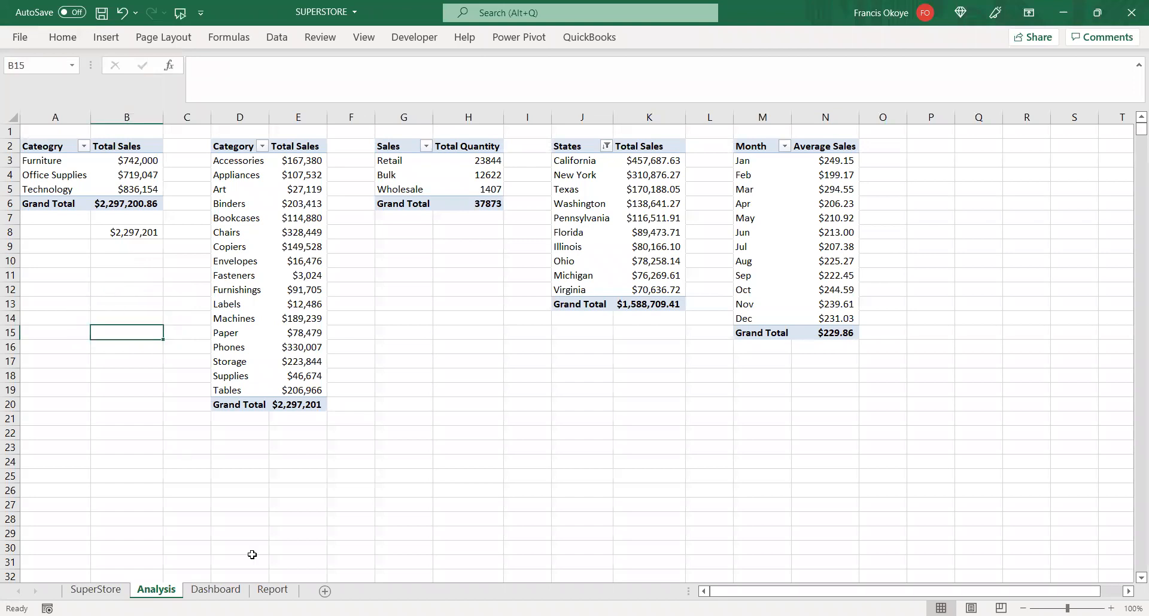
pyautogui.click(219, 592)
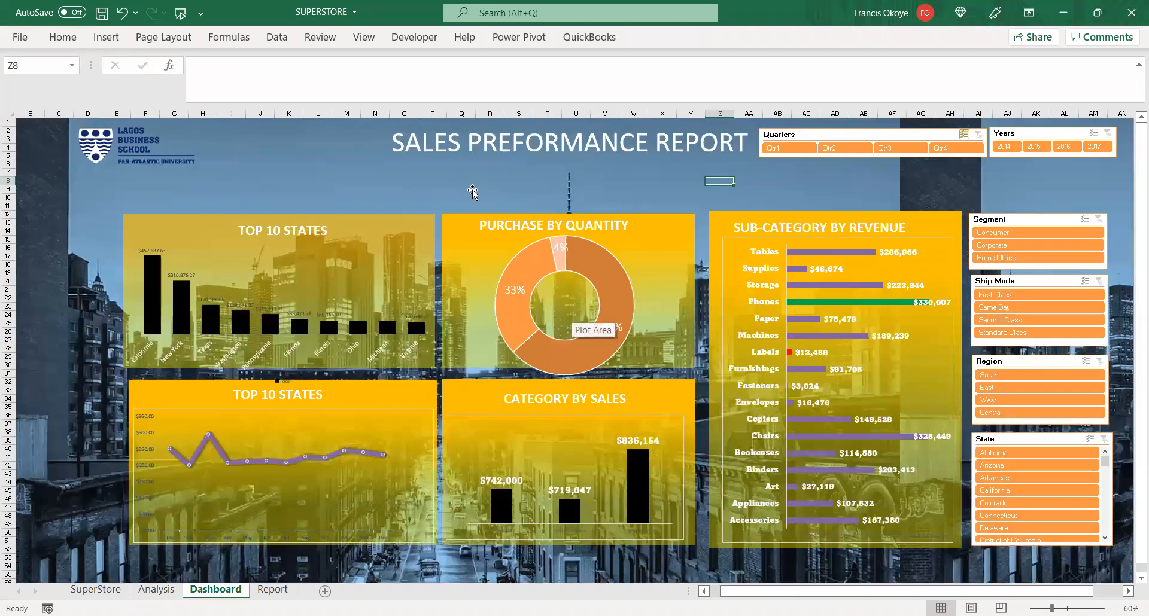
pyautogui.hotkey('ctrl', 'v')
pyautogui.moveTo(448, 189)
pyautogui.mouseDown()
pyautogui.moveTo(556, 244)
pyautogui.moveTo(462, 184)
pyautogui.mouseUp()
pyautogui.hotkey('ctrl', 'z')
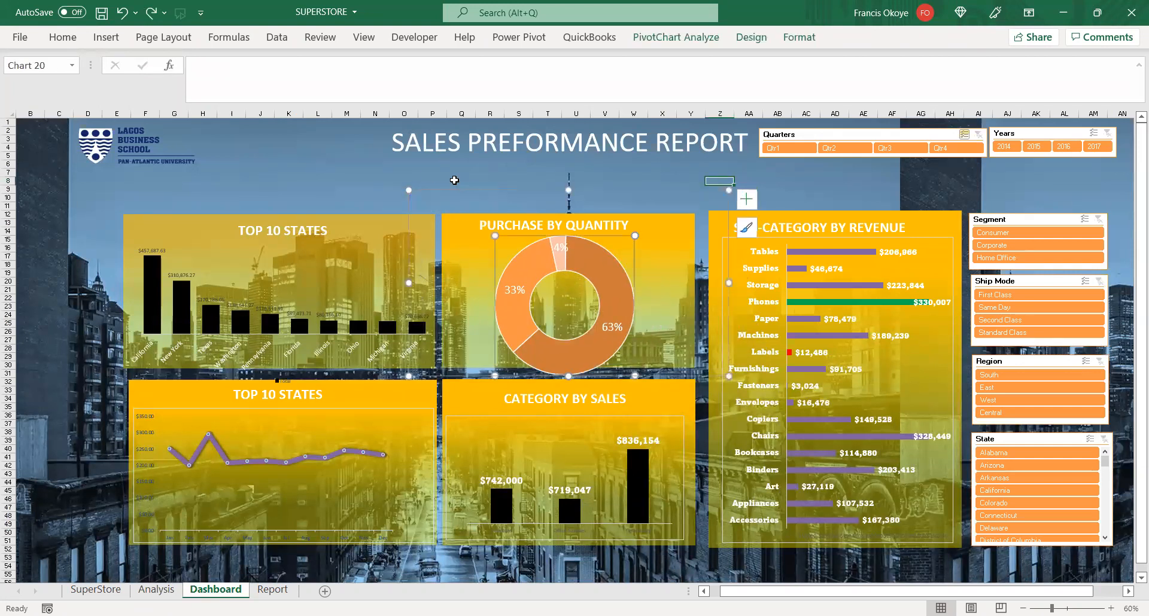
# - Try pasting the linked rectangle at cell J5 beside the school logo, and undo the paste
pyautogui.click(249, 153)
pyautogui.hotkey('ctrl', 'v')
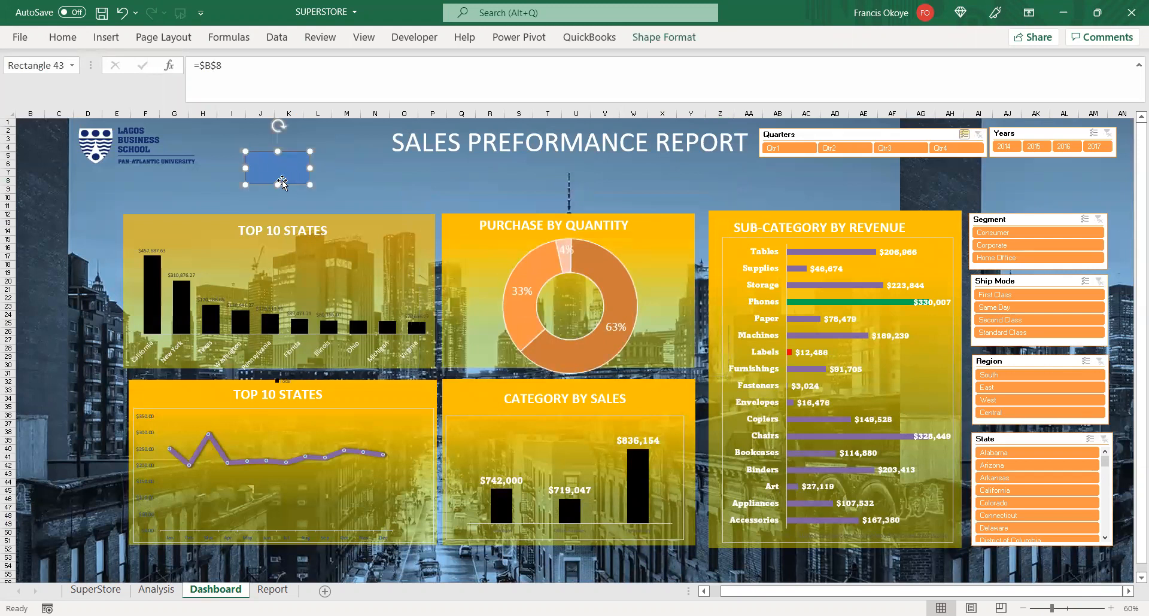
pyautogui.moveTo(272, 177)
pyautogui.mouseDown()
pyautogui.moveTo(289, 186)
pyautogui.moveTo(284, 165)
pyautogui.mouseUp()
pyautogui.hotkey('ctrl', 'z')
pyautogui.hotkey('ctrl', 'z')
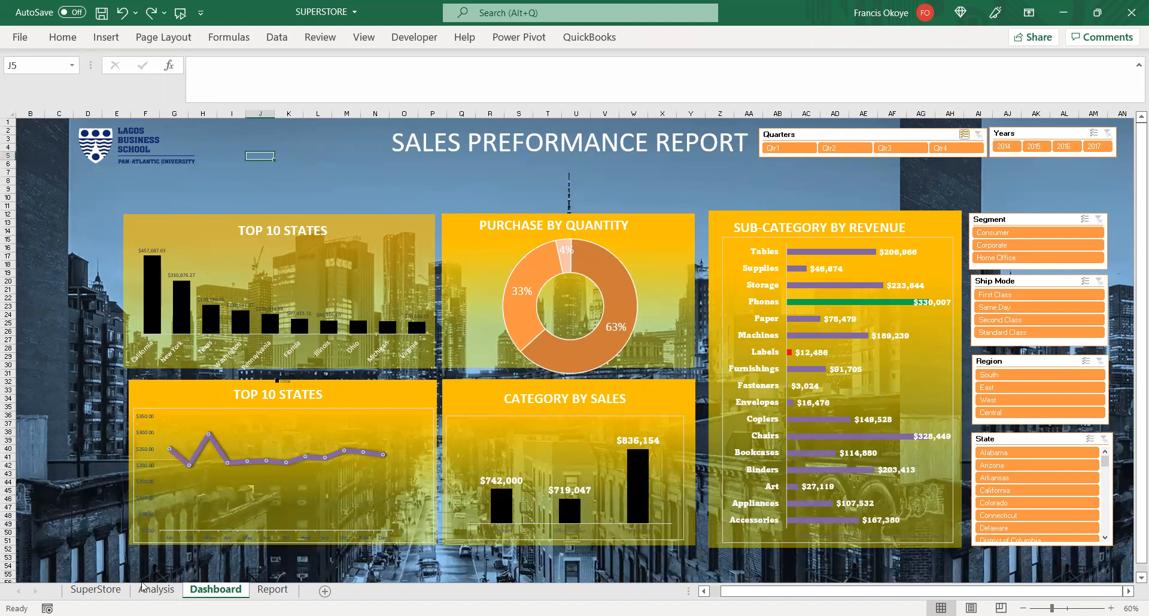
# - Undo the removal of the total sales rectangle on the Analysis sheet
pyautogui.hotkey('ctrl', 'pageup')
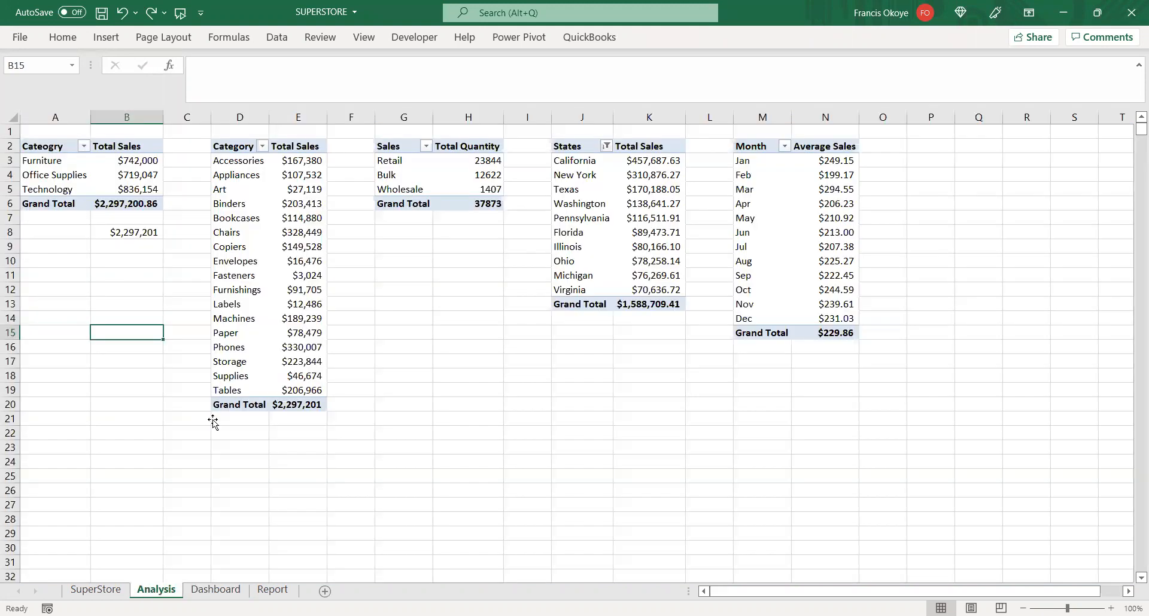
pyautogui.hotkey('ctrl', 'z')
pyautogui.hotkey('ctrl', 'z')
pyautogui.click(101, 376)
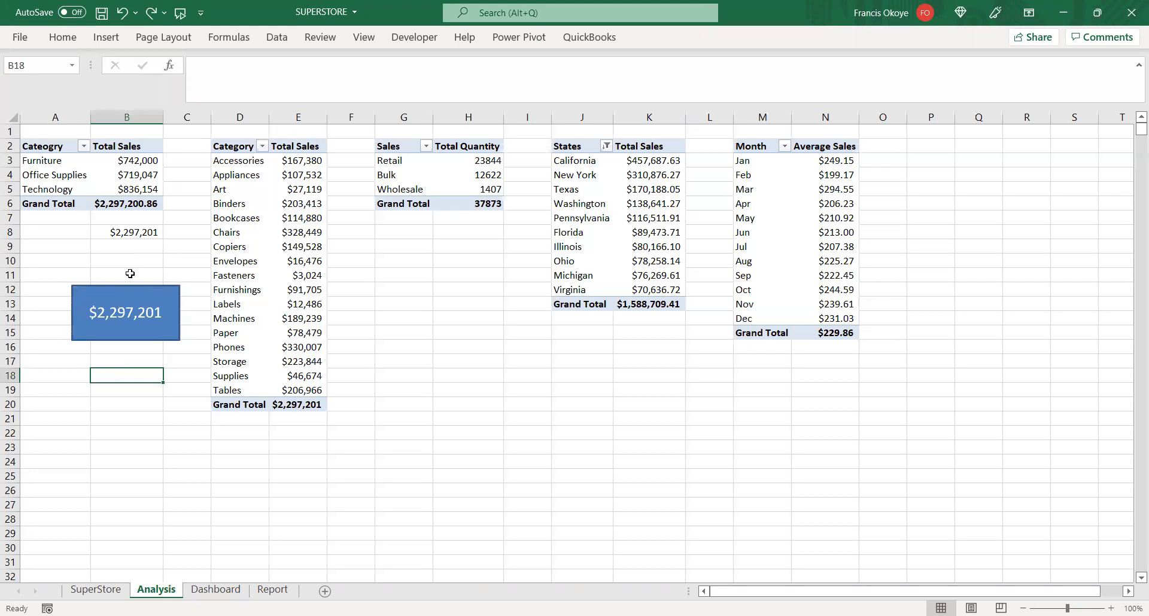
# - Copy the total sales rectangle from the Analysis sheet and paste it at cell K6 on the Dashboard sheet
pyautogui.click(130, 289)
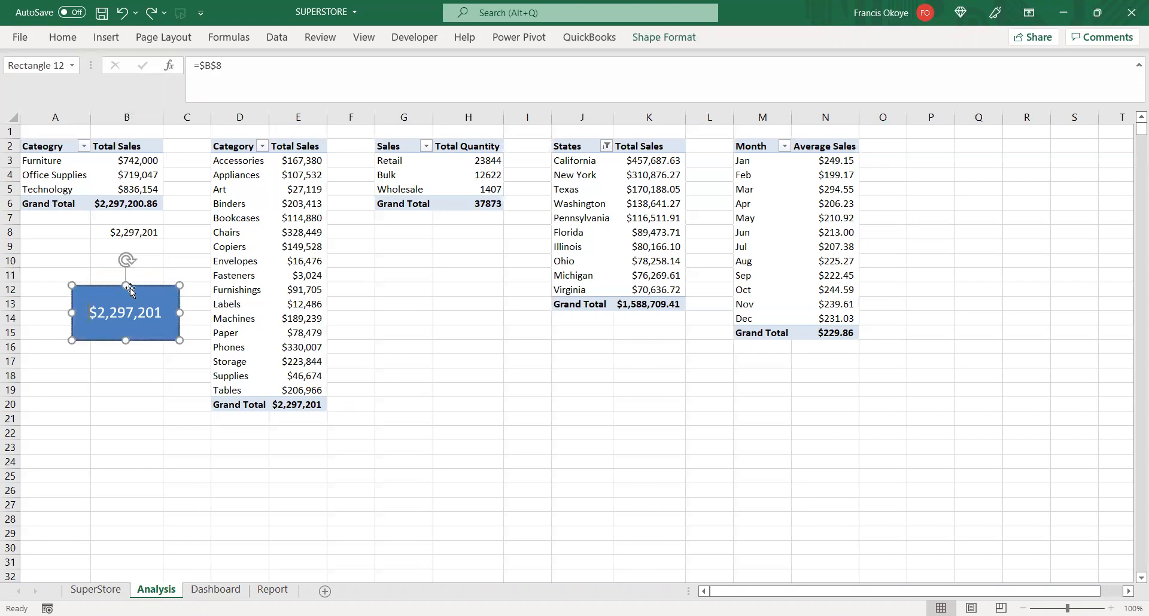
pyautogui.click(219, 590)
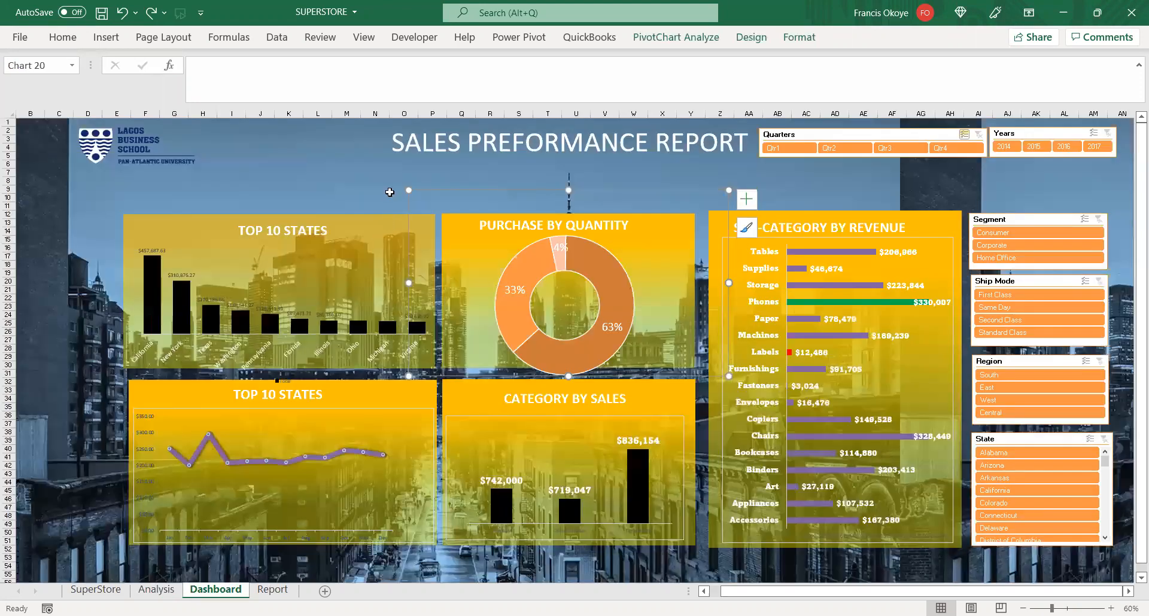
pyautogui.click(346, 172)
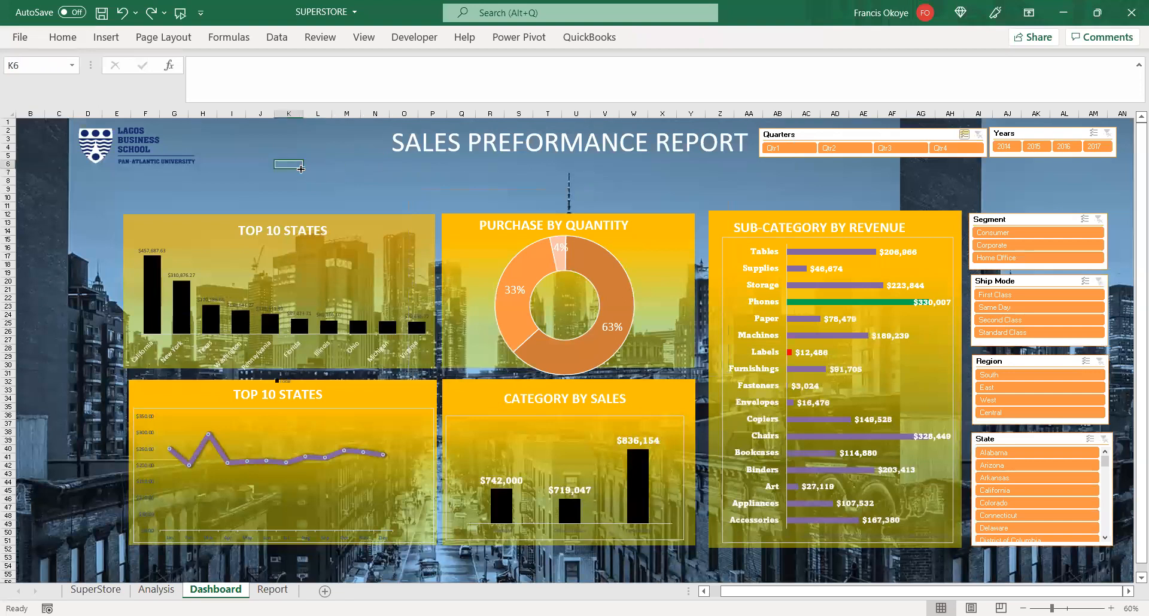
pyautogui.hotkey('ctrl', 'v')
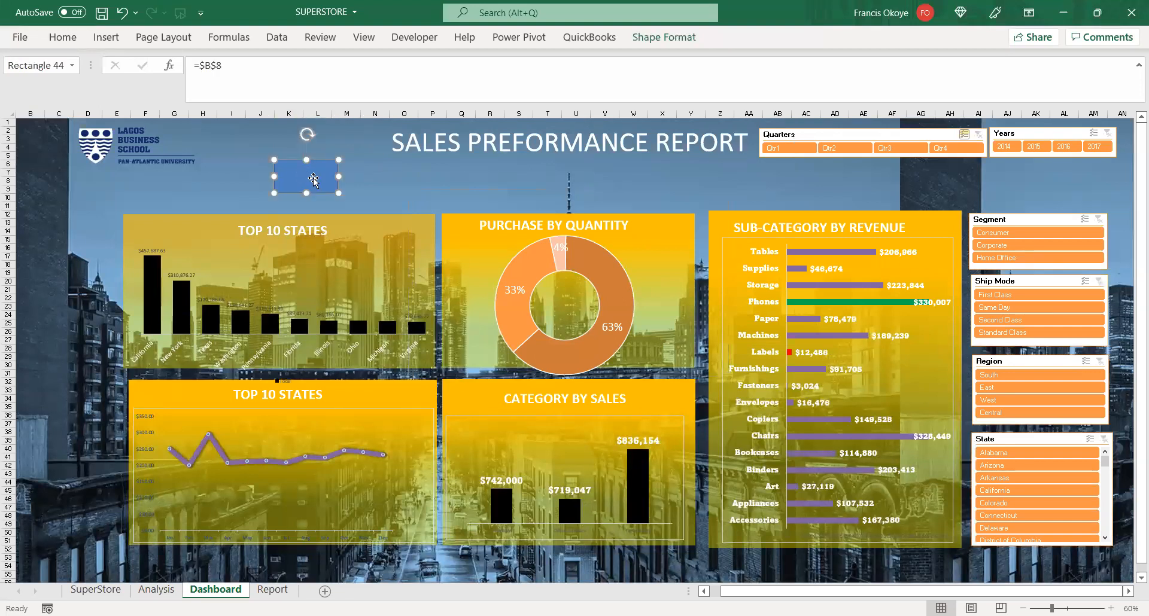
# - Delete the pasted total sales rectangle from the Dashboard sheet
pyautogui.press('Delete')
pyautogui.click(284, 173)
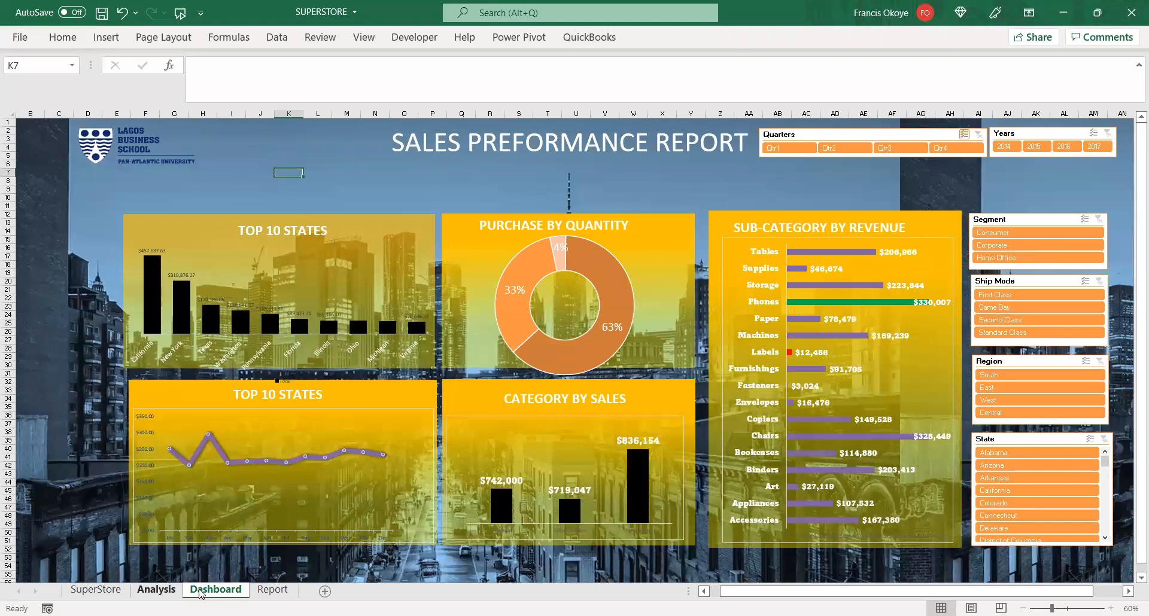
pyautogui.click(157, 590)
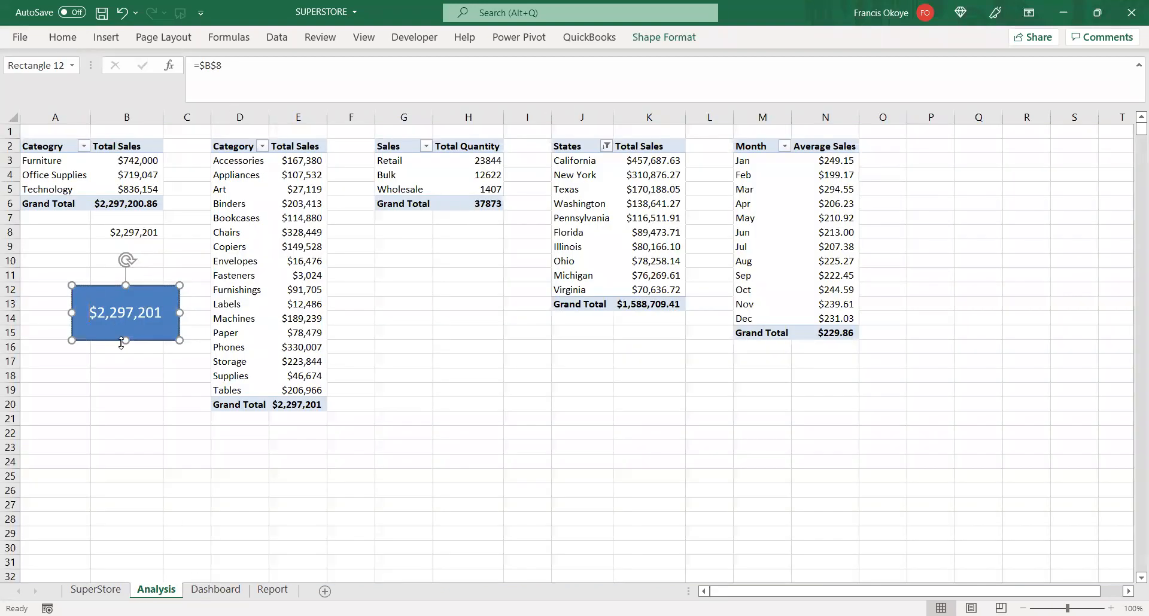
pyautogui.click(199, 591)
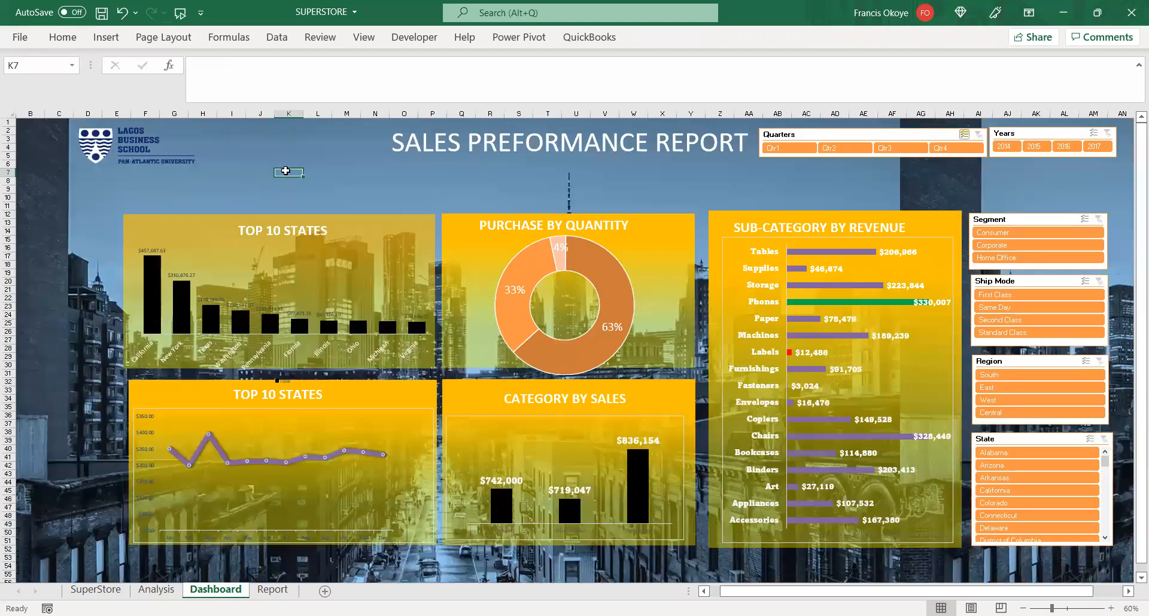
# - Draw a new rectangle on the Dashboard sheet above the bar chart titled TOP 10 STATES
pyautogui.click(102, 40)
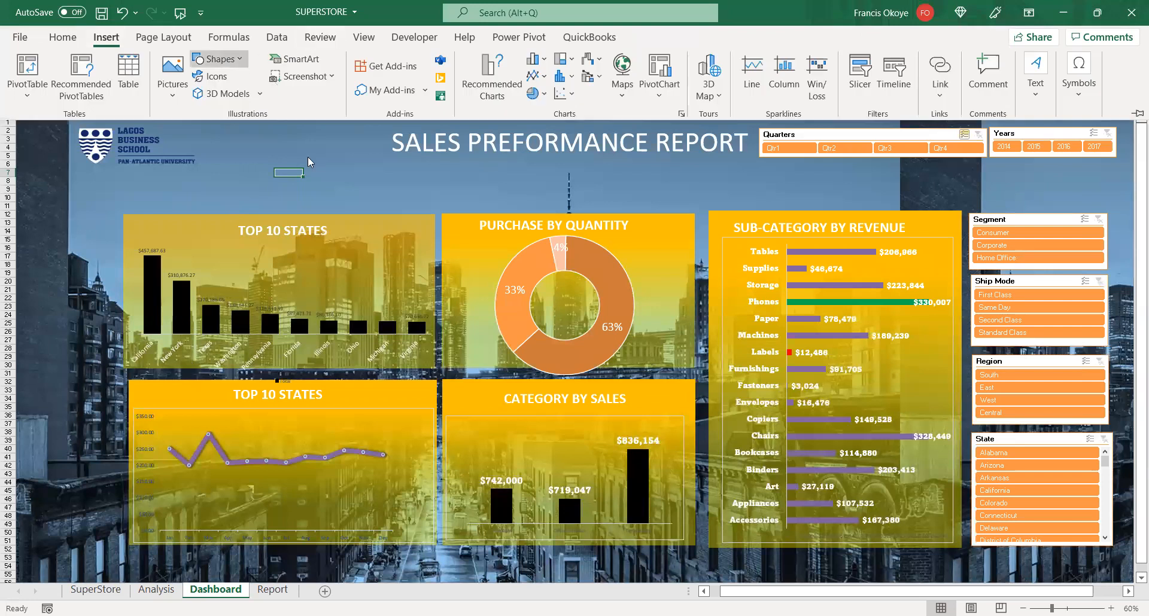
pyautogui.click(219, 59)
pyautogui.click(241, 97)
pyautogui.moveTo(244, 160); pyautogui.dragTo(342, 198)
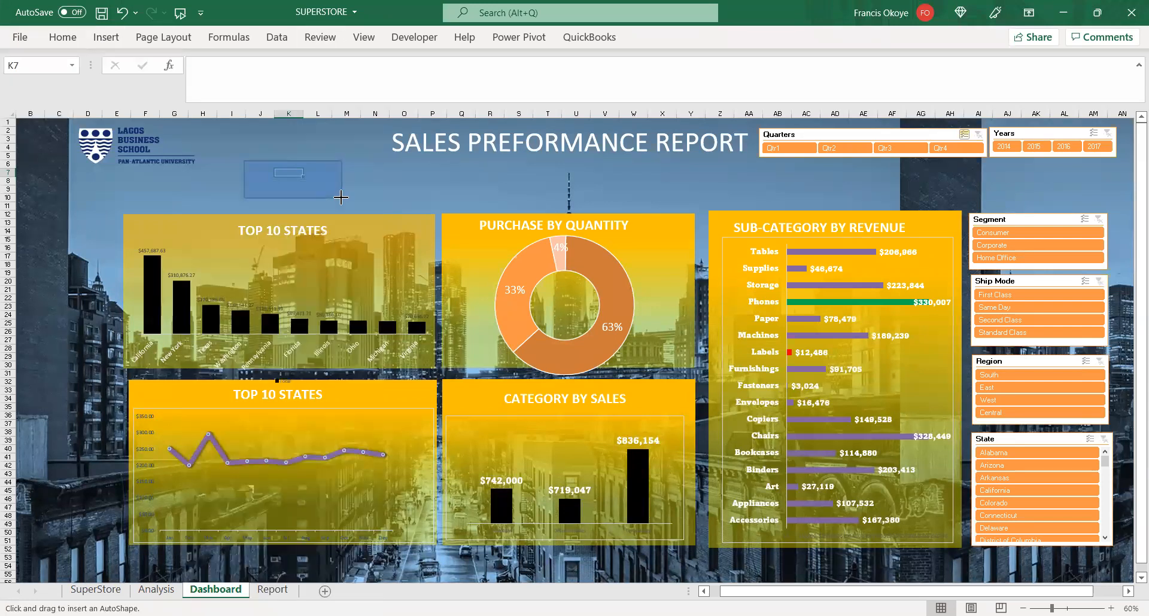
pyautogui.click(378, 197)
pyautogui.click(318, 179)
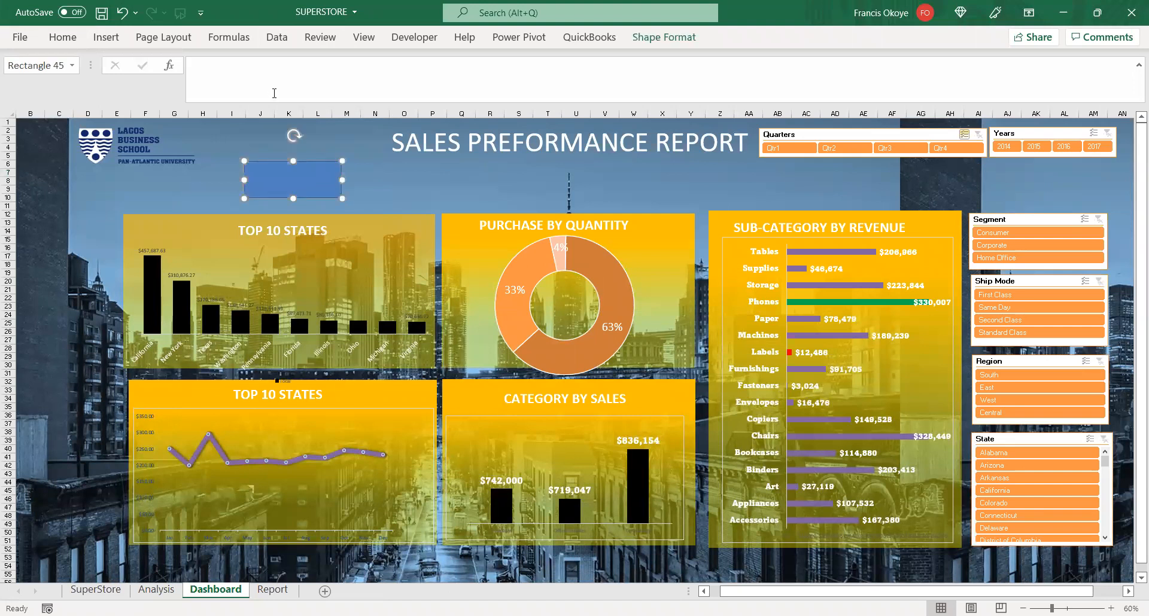
# - Try to link the new rectangle to the grand total in cell B6 of the Analysis sheet
pyautogui.click(274, 85)
pyautogui.write('=')
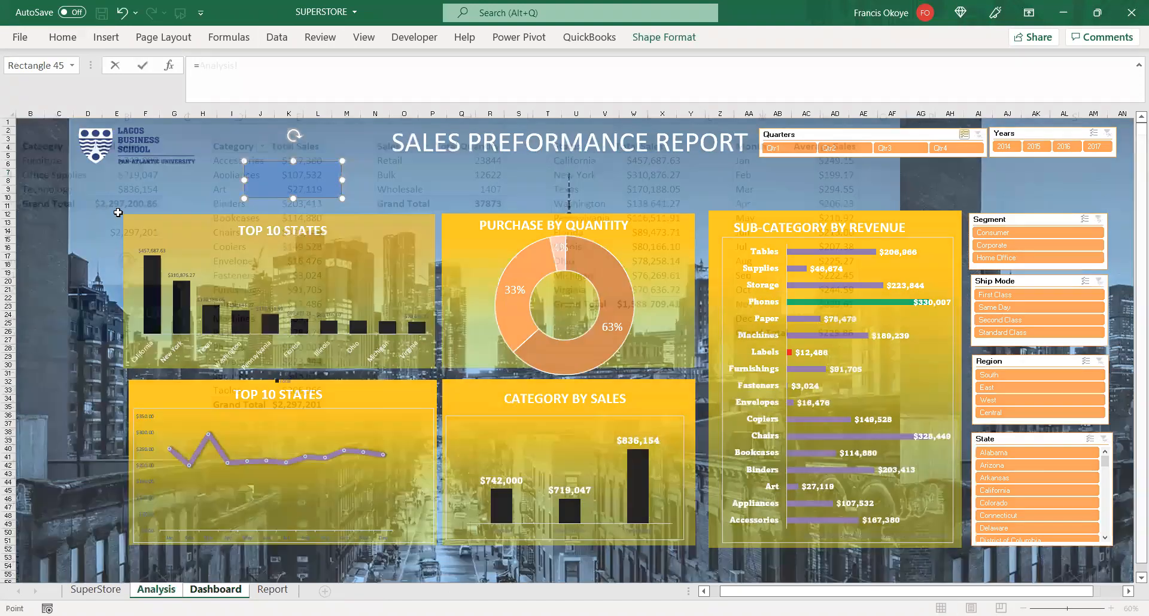
pyautogui.click(158, 590)
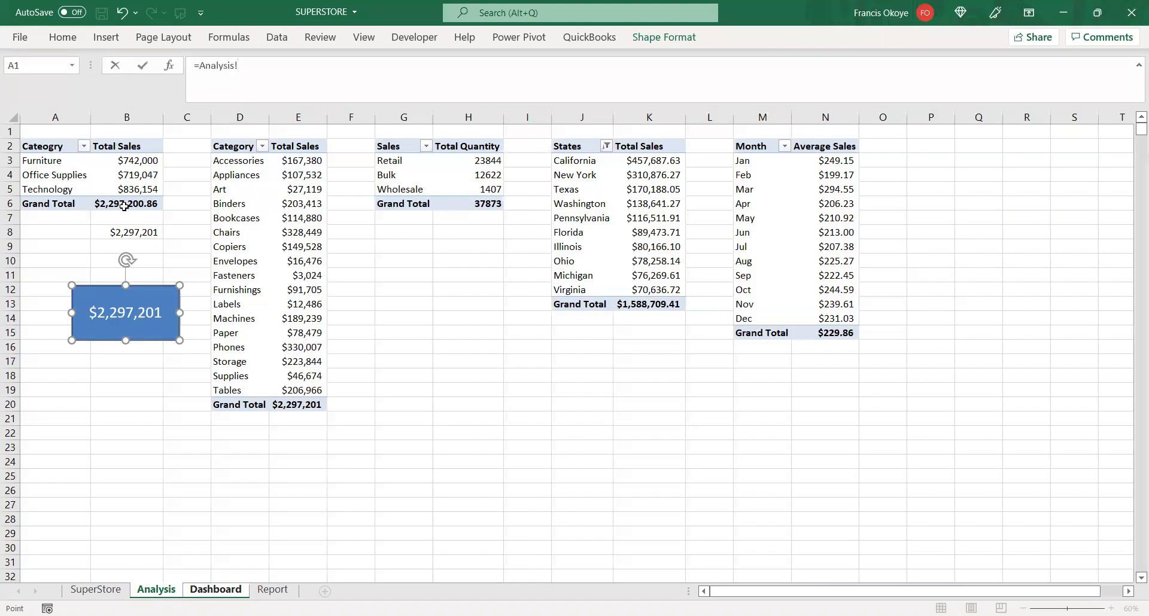
pyautogui.click(124, 204)
pyautogui.press('Return')
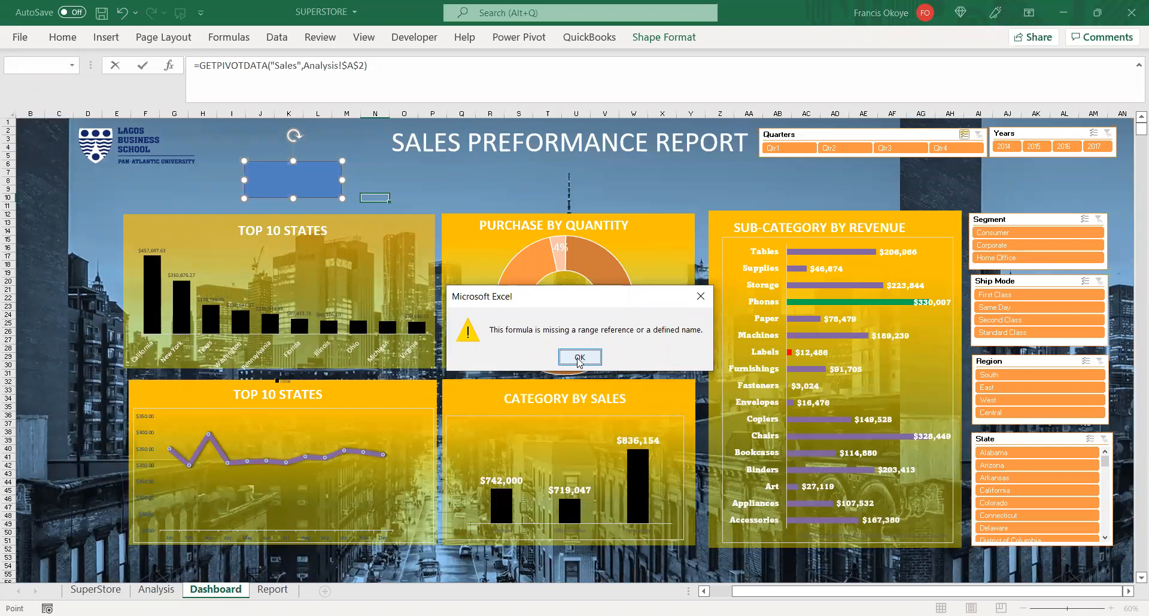
# - Discard the rectangle's pivot formula and delete the rectangle from the Dashboard sheet
pyautogui.click(579, 358)
pyautogui.click(279, 191)
pyautogui.click(579, 357)
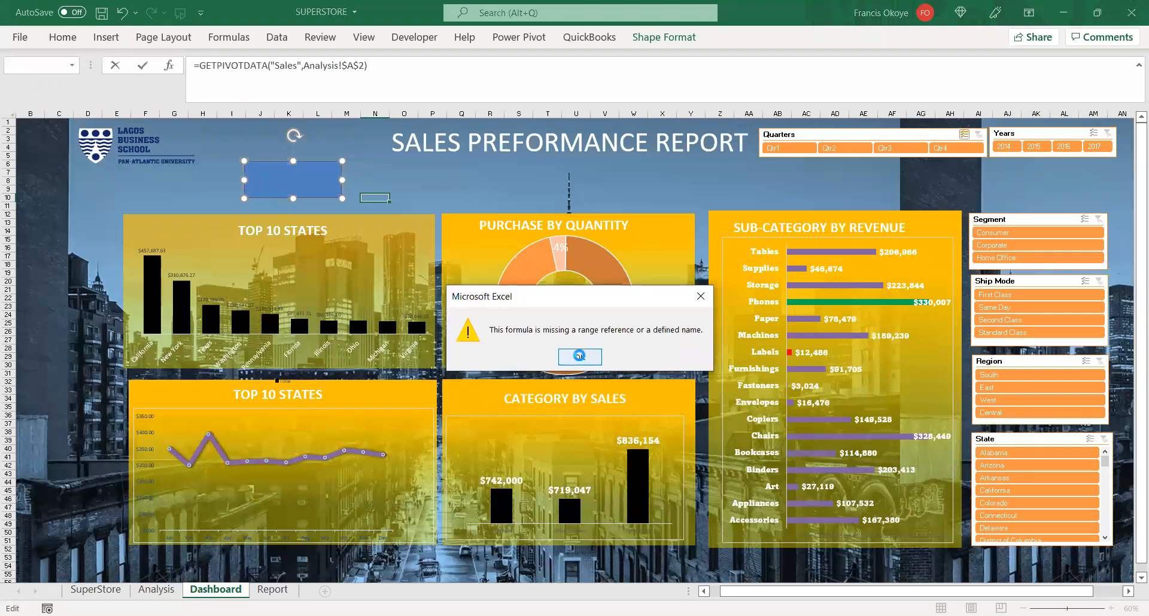
pyautogui.click(312, 164)
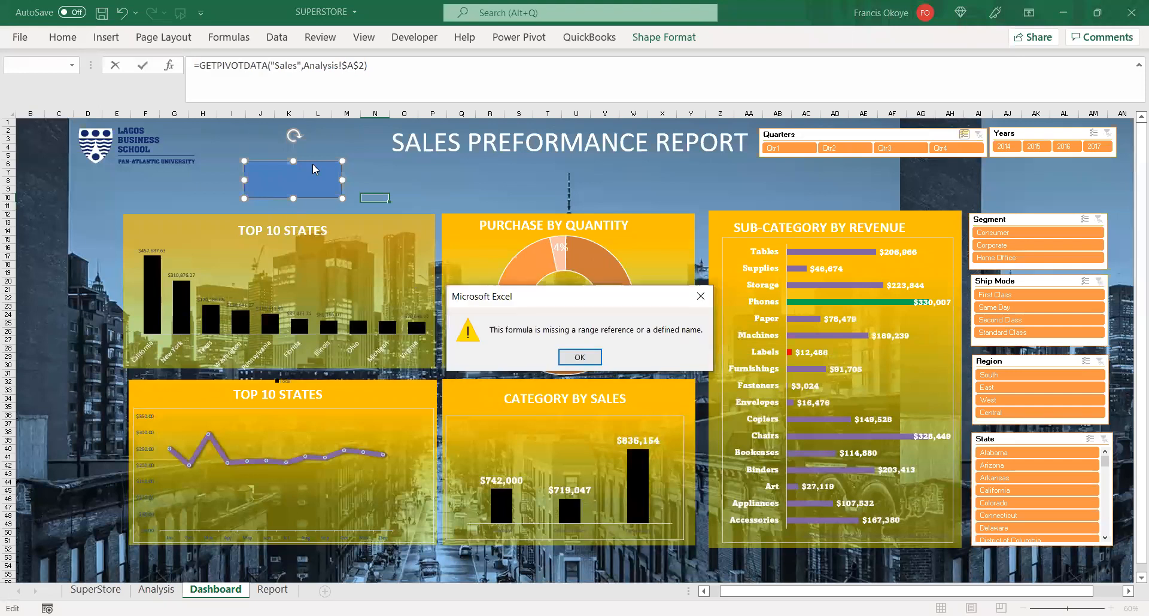
pyautogui.click(579, 357)
pyautogui.click(312, 199)
pyautogui.press('Escape')
pyautogui.press('Escape')
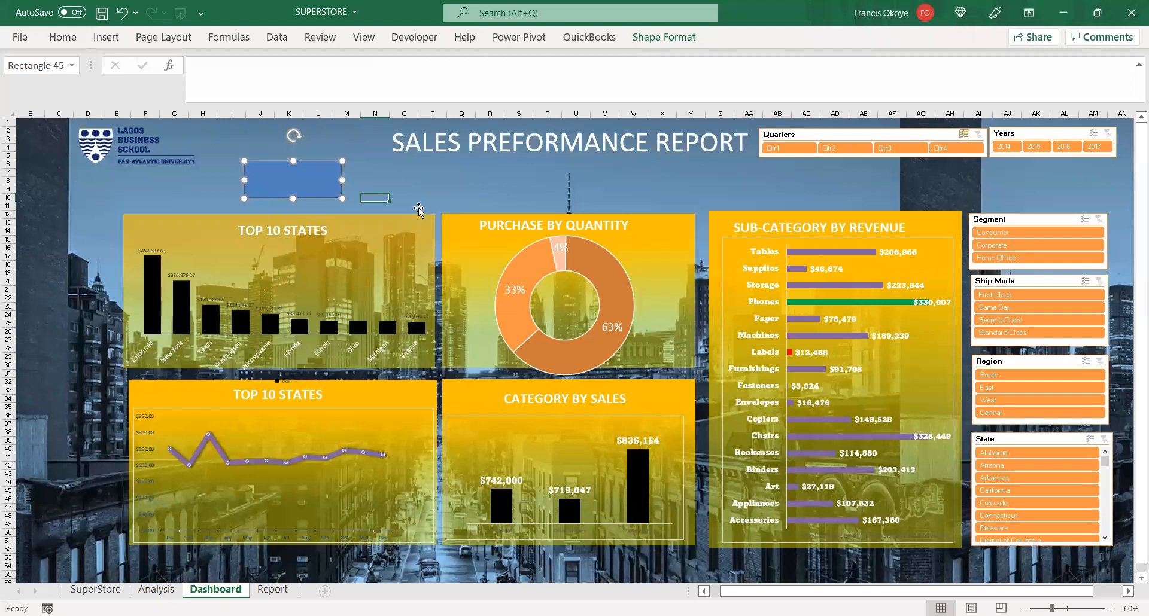
pyautogui.press('Delete')
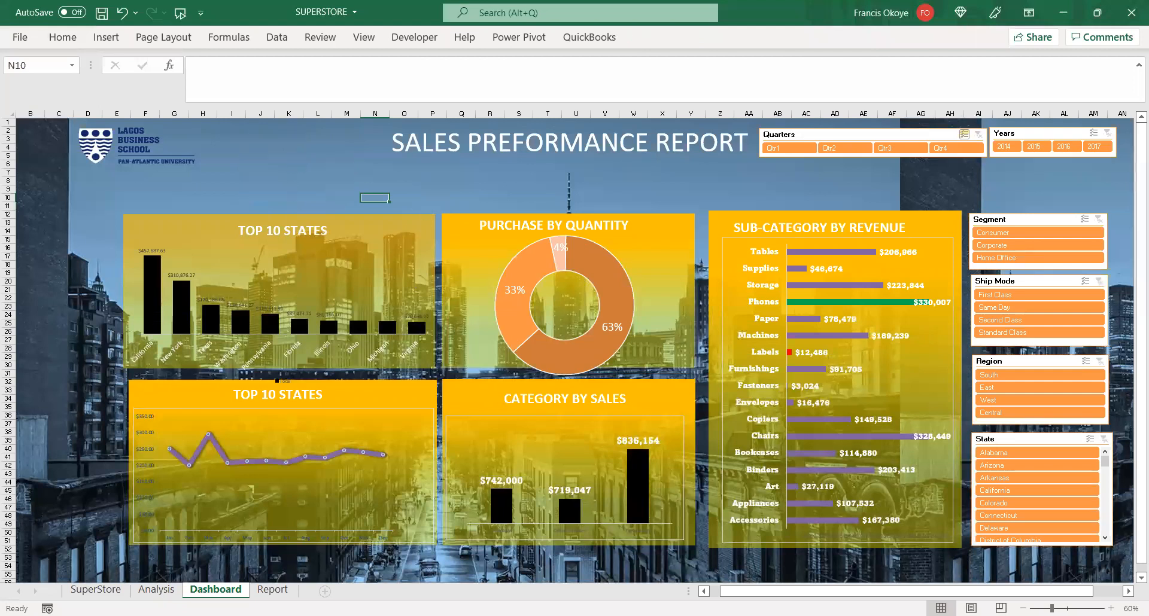
# - Copy the total sales rectangle from the Analysis sheet and paste it at cell I6 on the Dashboard sheet
pyautogui.click(156, 590)
pyautogui.click(142, 291)
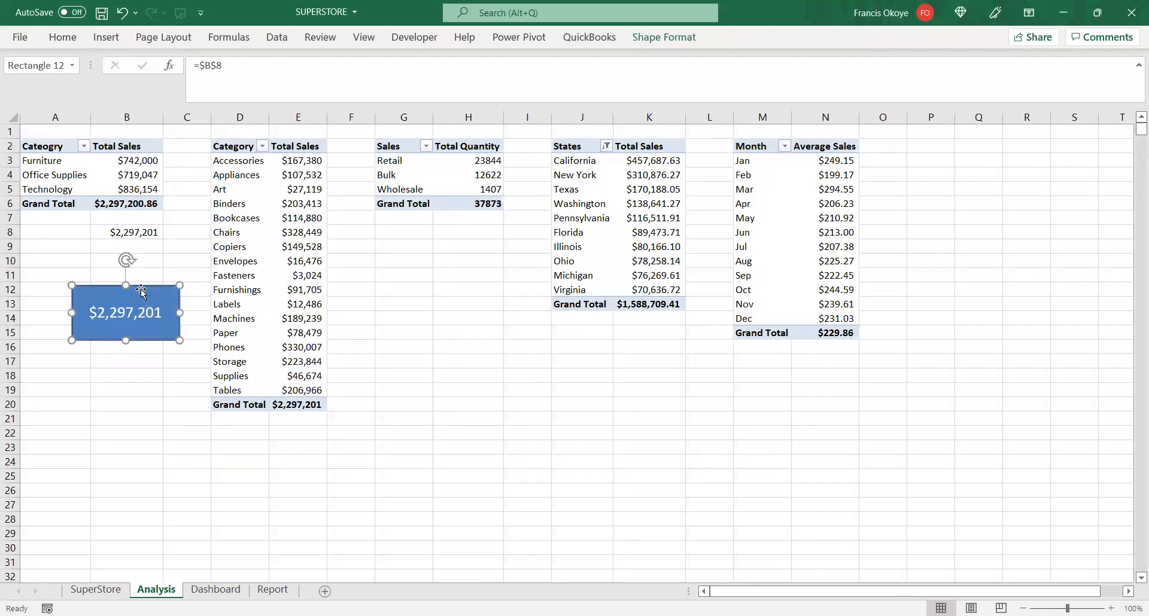
pyautogui.rightClick(141, 289)
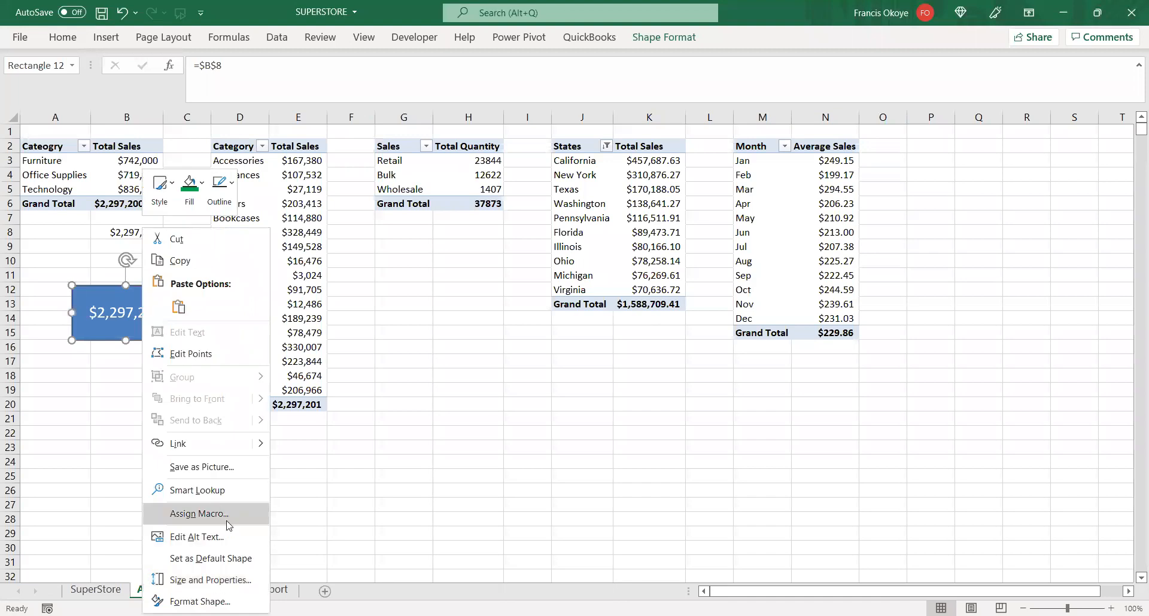
pyautogui.rightClick(90, 290)
pyautogui.click(141, 261)
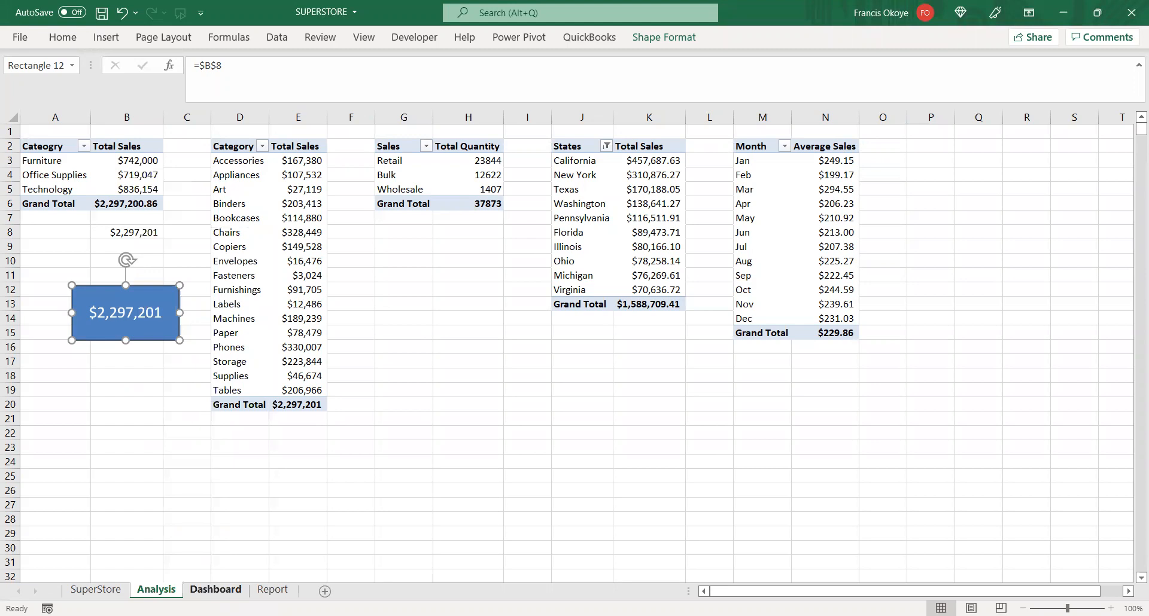
pyautogui.hotkey('ctrl', 'pagedown')
pyautogui.click(226, 170)
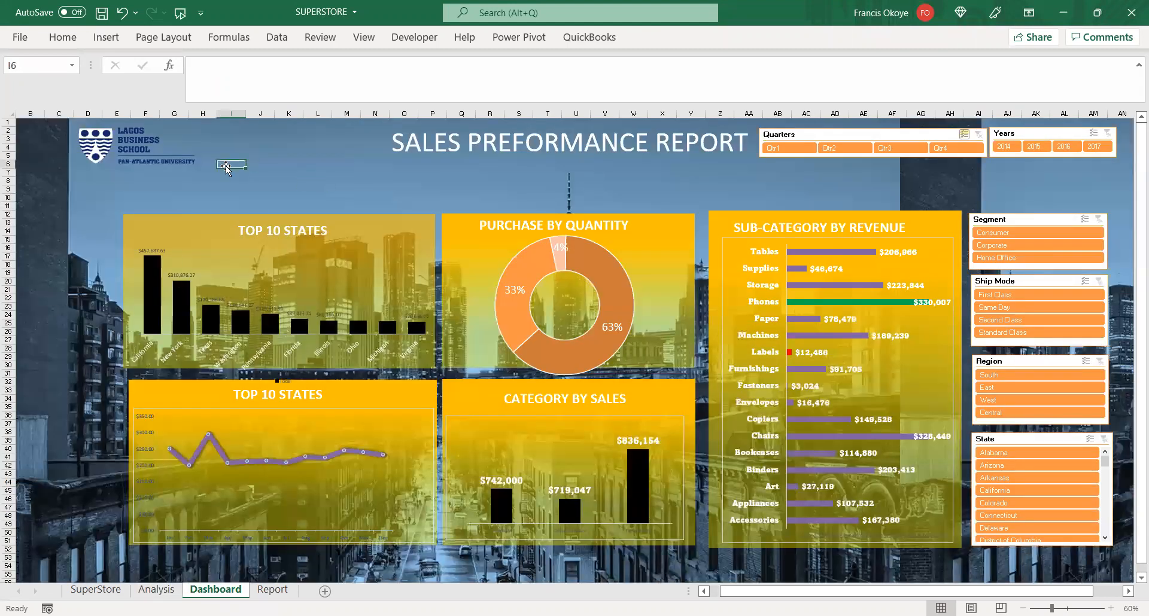
pyautogui.hotkey('ctrl', 'v')
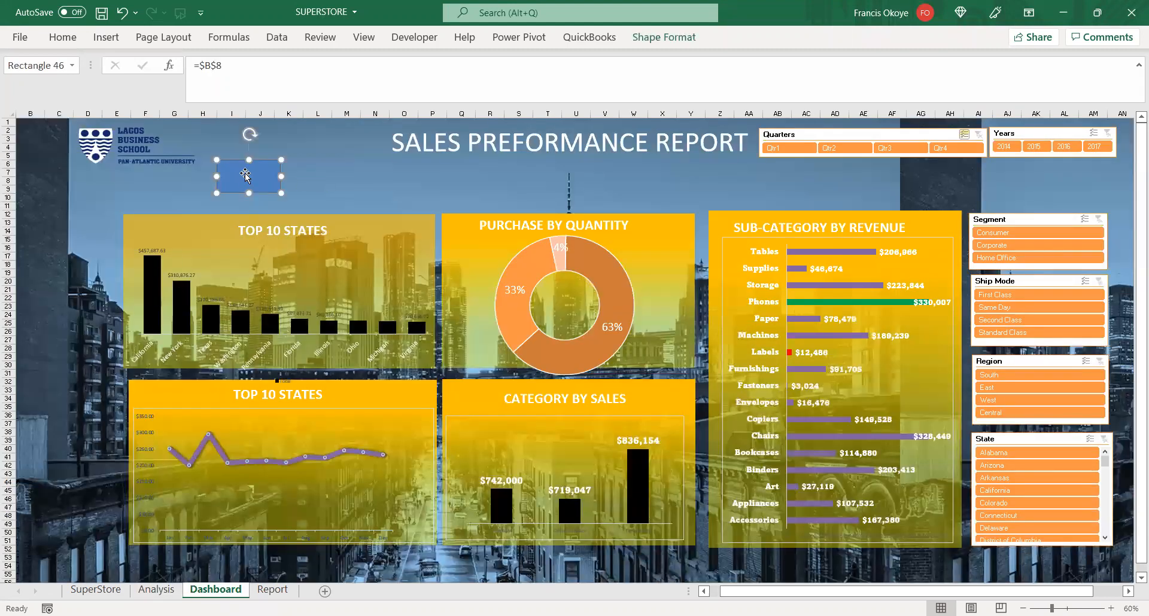
# - Remove the rectangle pasted at cell I6 from the Dashboard sheet
pyautogui.moveTo(249, 193); pyautogui.dragTo(307, 183)
pyautogui.click(376, 174)
pyautogui.press('Delete')
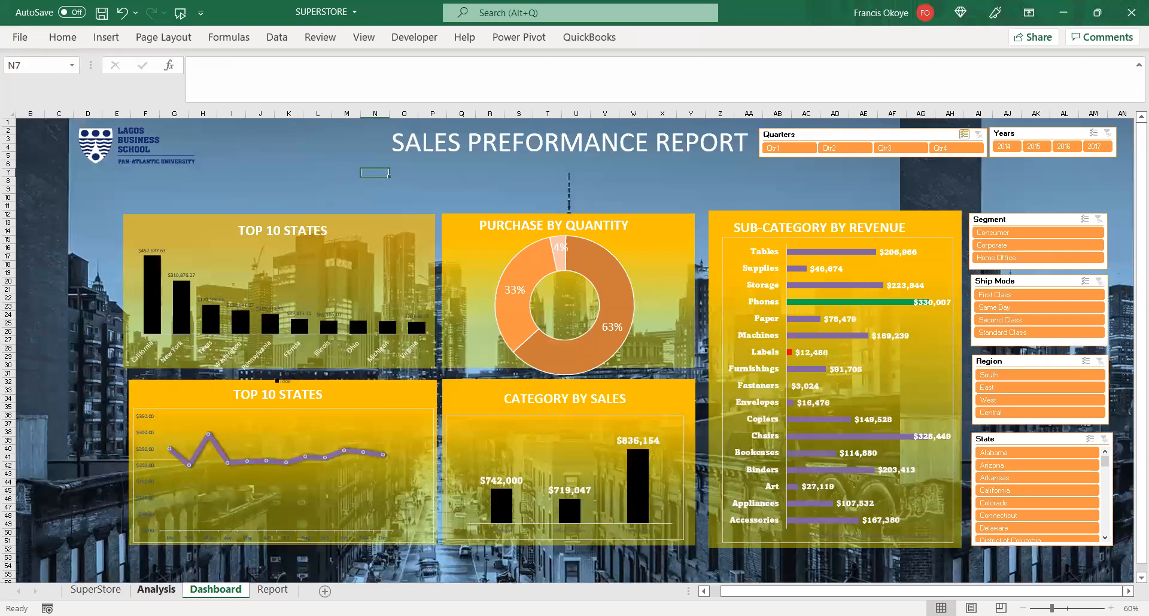
pyautogui.click(156, 590)
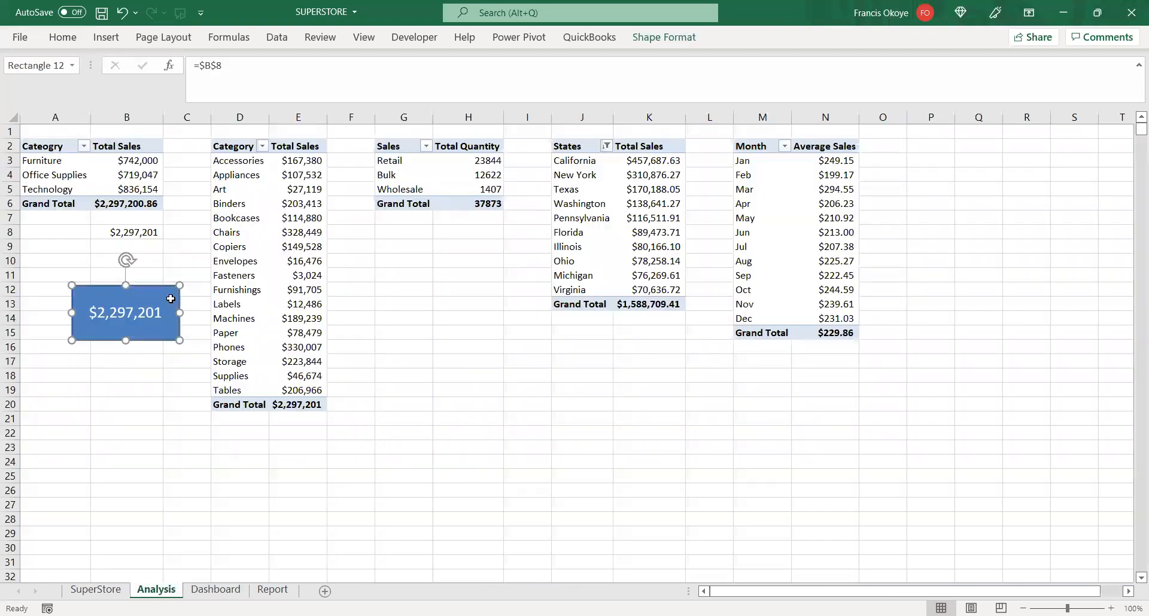
pyautogui.click(116, 419)
pyautogui.click(133, 296)
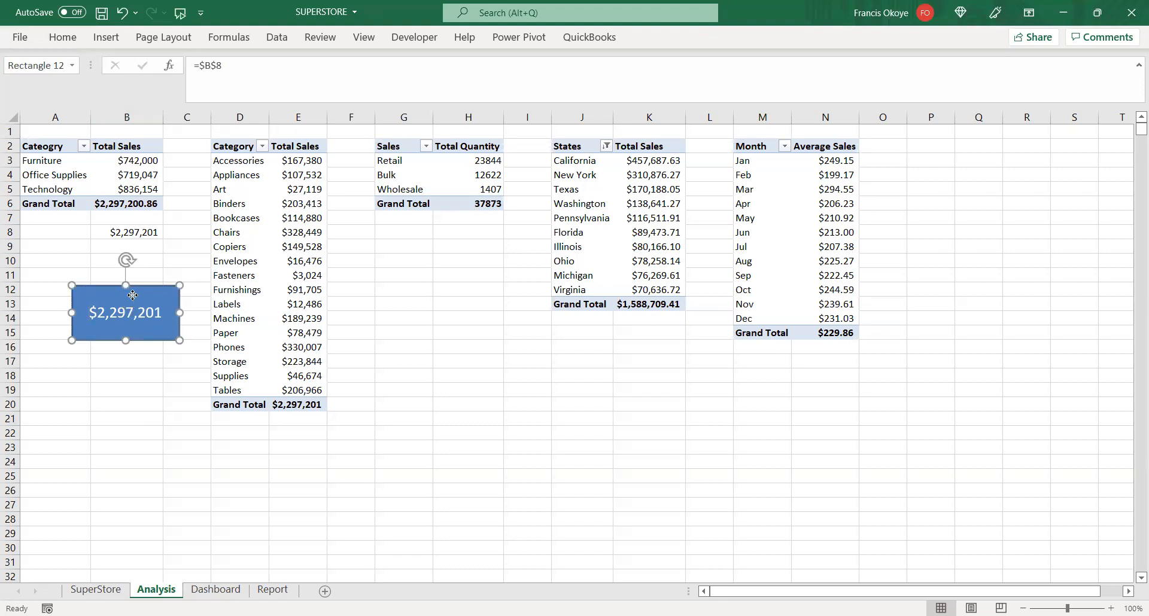
pyautogui.rightClick(134, 301)
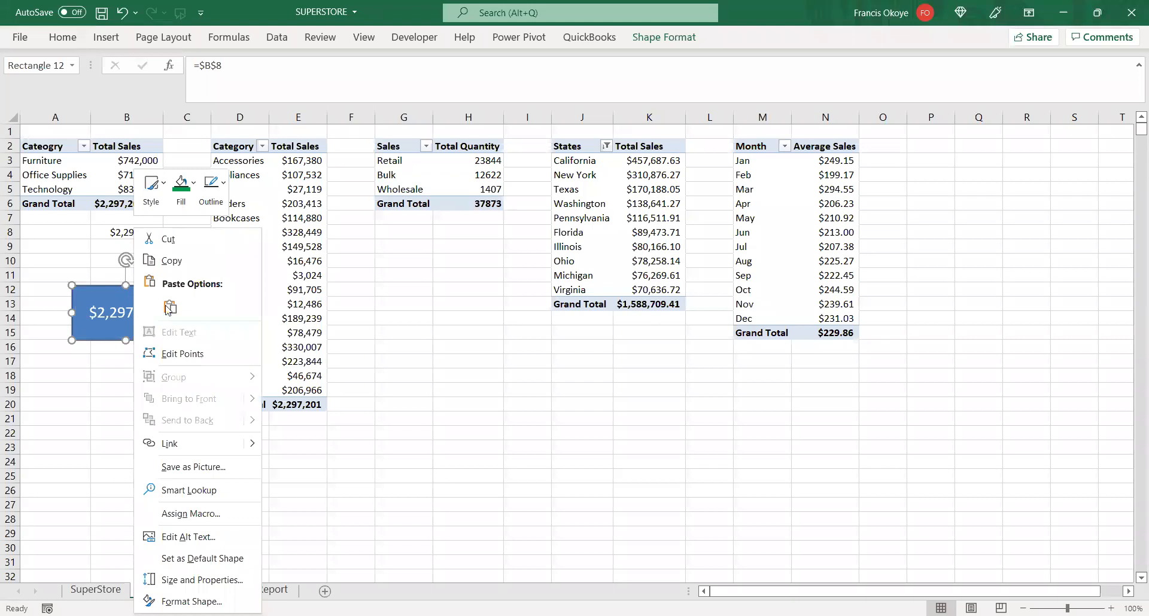
pyautogui.press('Escape')
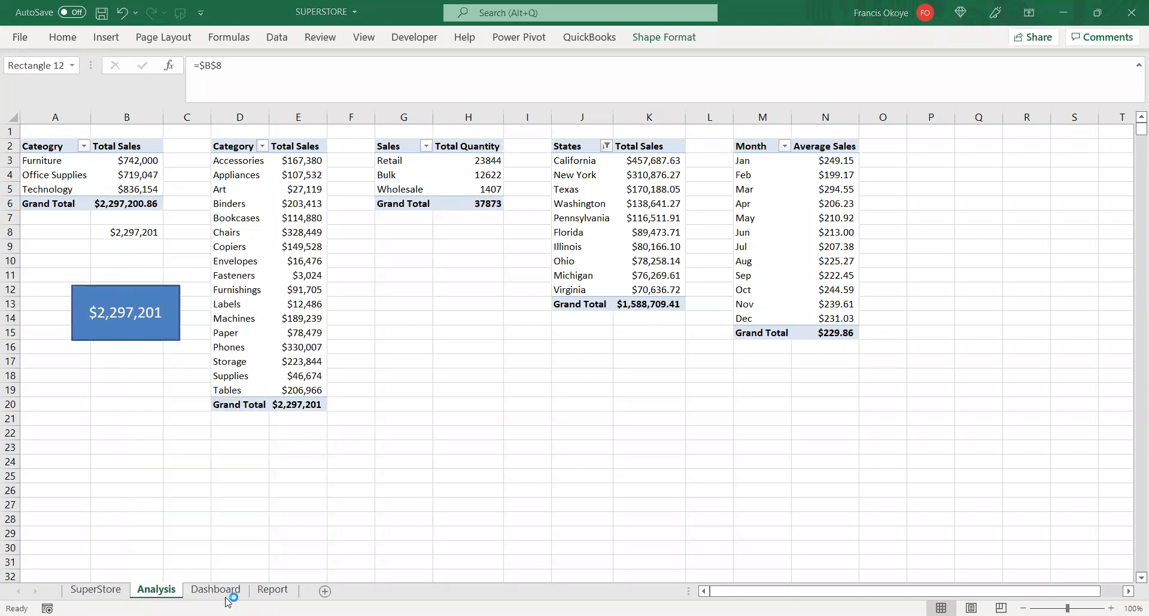
# - Link cell D53 on the Dashboard sheet to the total sales figure in cell B8 of the Analysis sheet
pyautogui.click(215, 590)
pyautogui.click(247, 181)
pyautogui.click(222, 191)
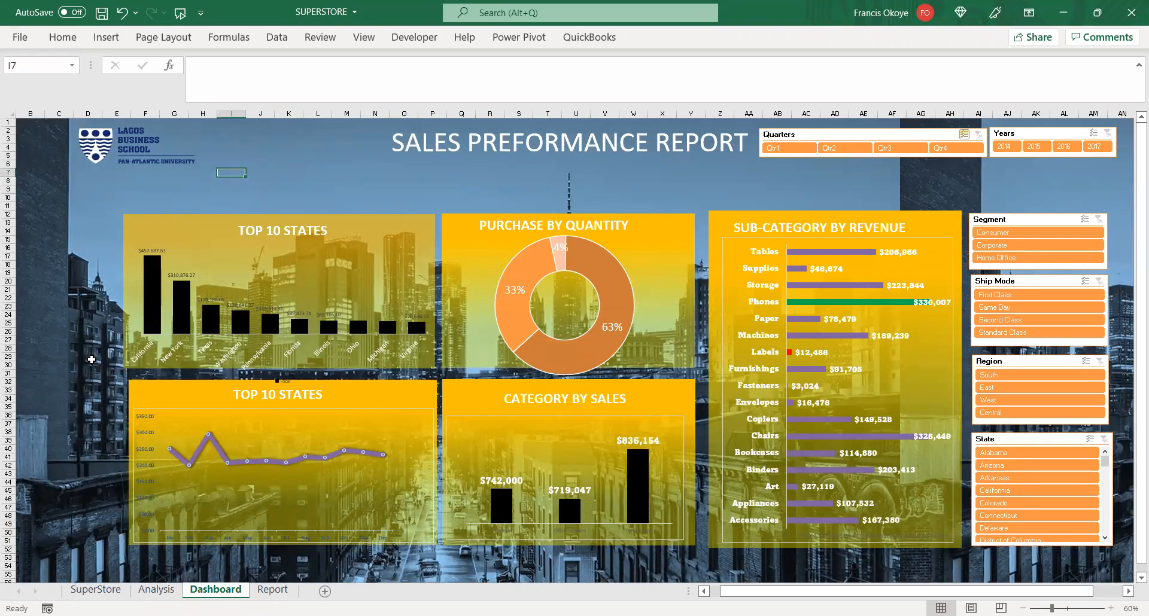
pyautogui.click(61, 545)
pyautogui.click(82, 542)
pyautogui.click(94, 559)
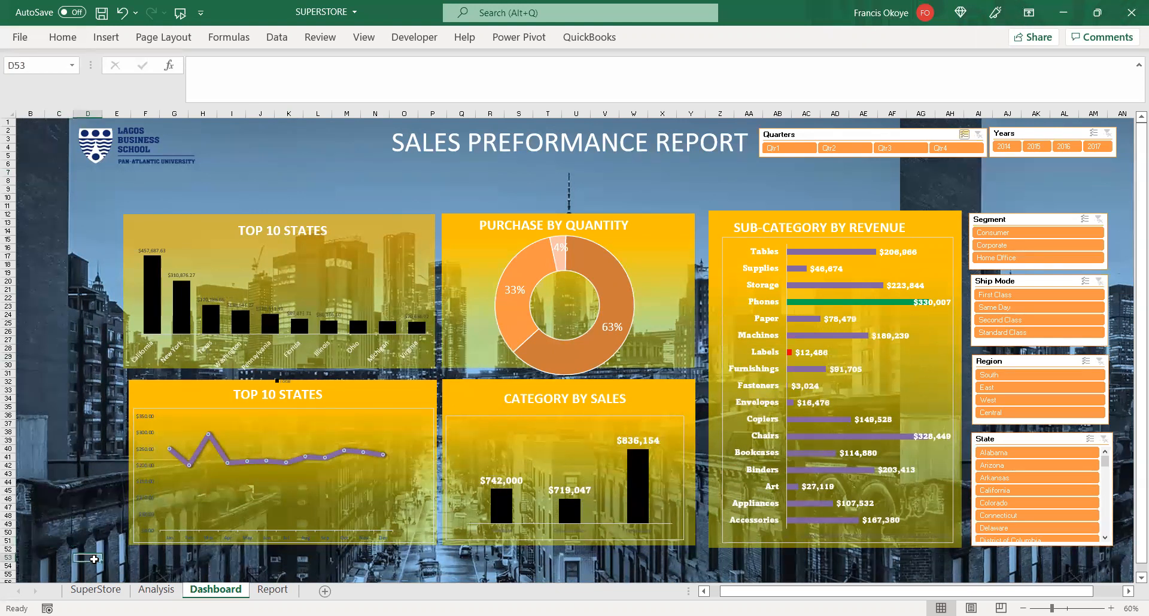
pyautogui.write('=')
pyautogui.click(156, 589)
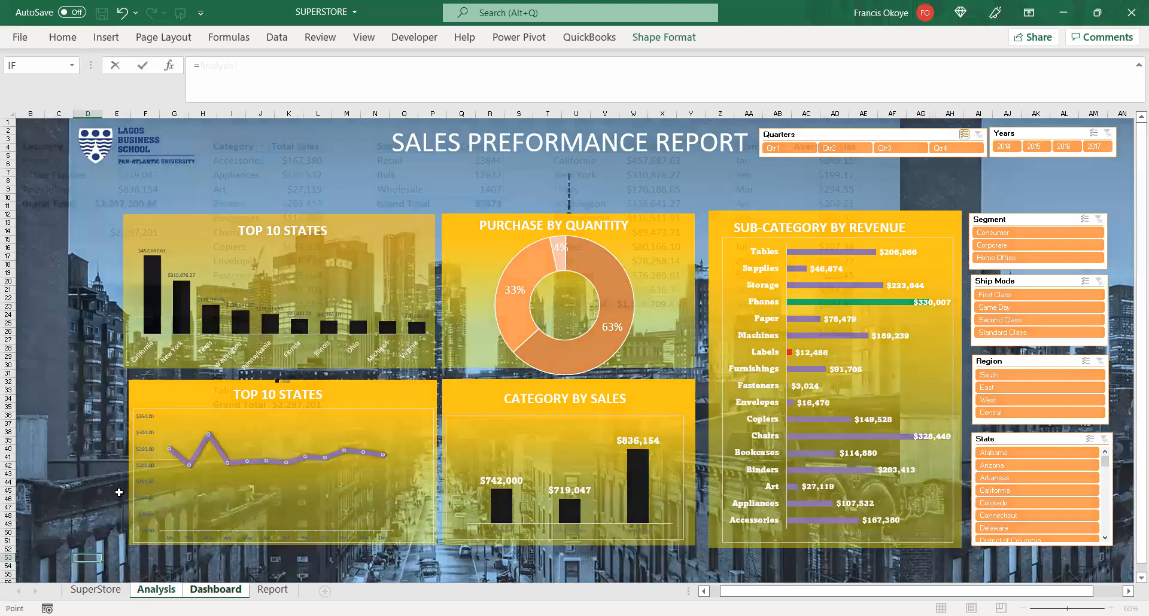
pyautogui.click(123, 232)
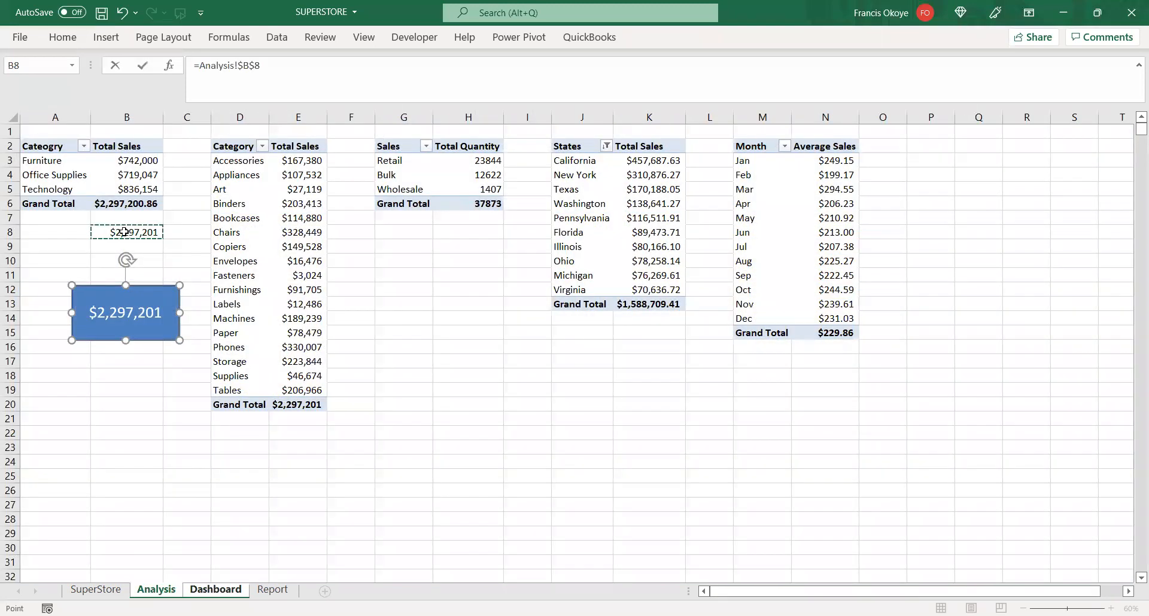
pyautogui.press('Return')
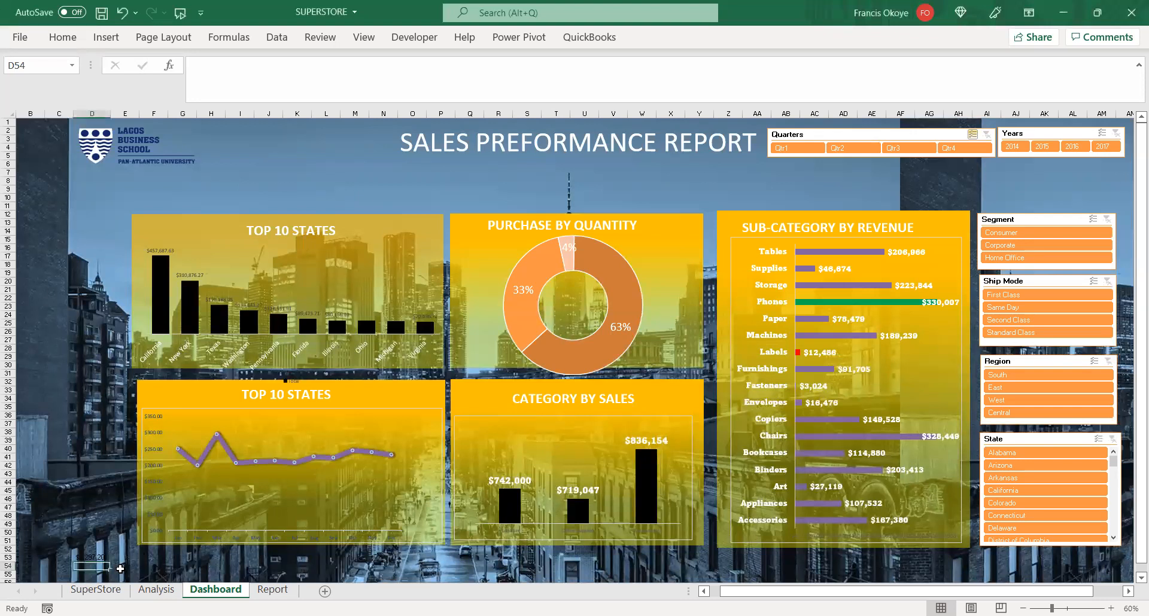
# - Set the font colour of the linked total in cell D53 to white
pyautogui.click(103, 558)
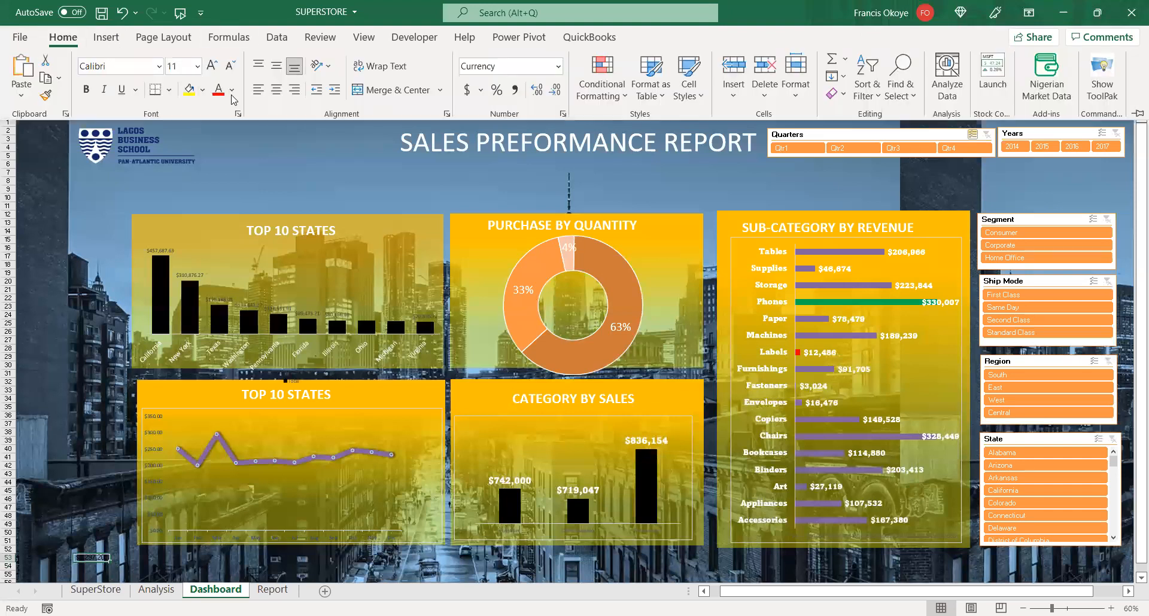
pyautogui.click(231, 90)
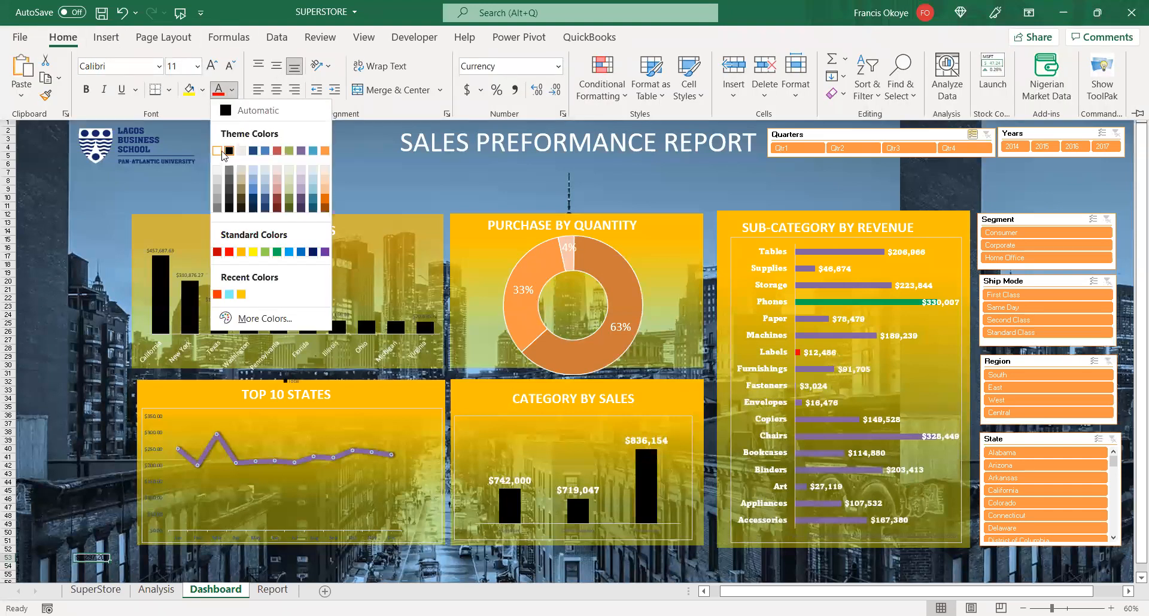
pyautogui.click(217, 151)
pyautogui.click(94, 423)
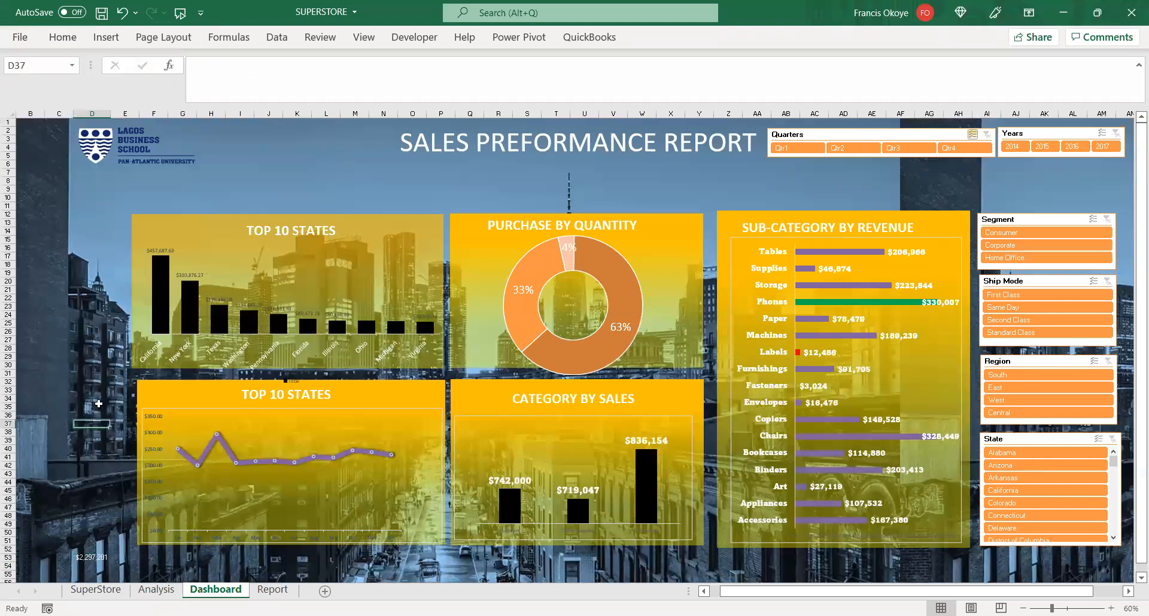
# - Draw a rectangle for the total sales card between the school logo and the TOP 10 STATES bar chart
pyautogui.click(274, 172)
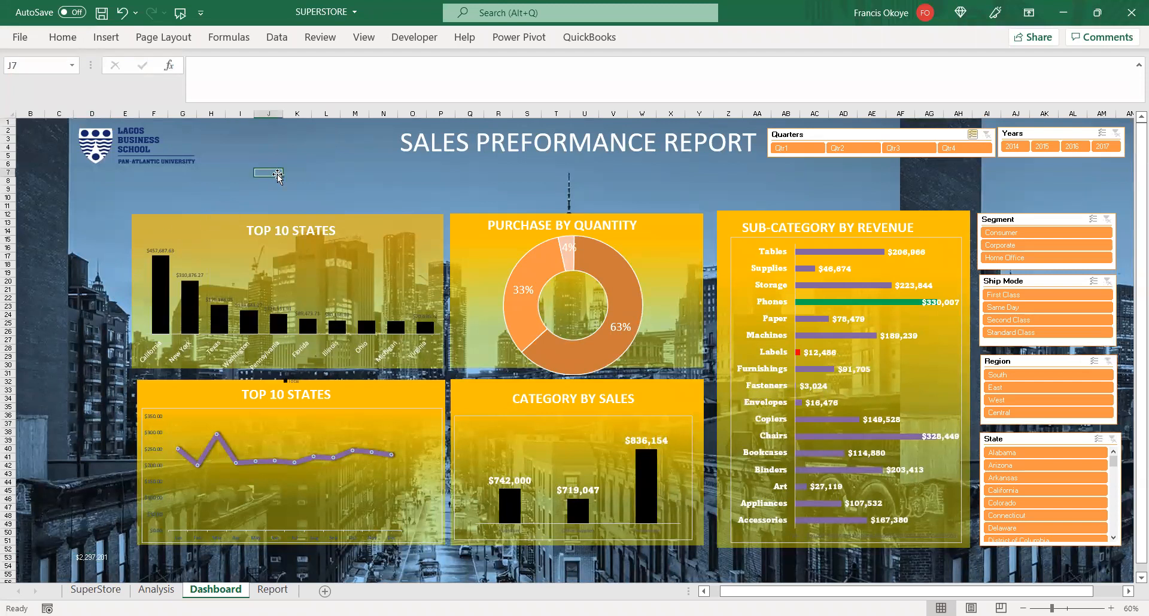
pyautogui.click(106, 37)
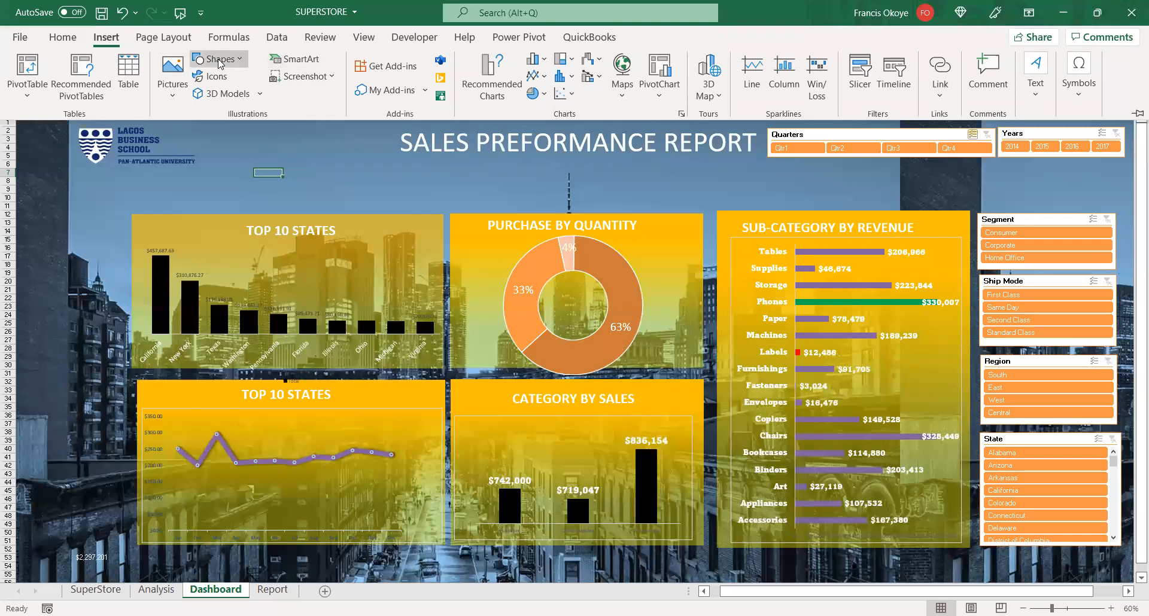
pyautogui.click(216, 59)
pyautogui.click(243, 97)
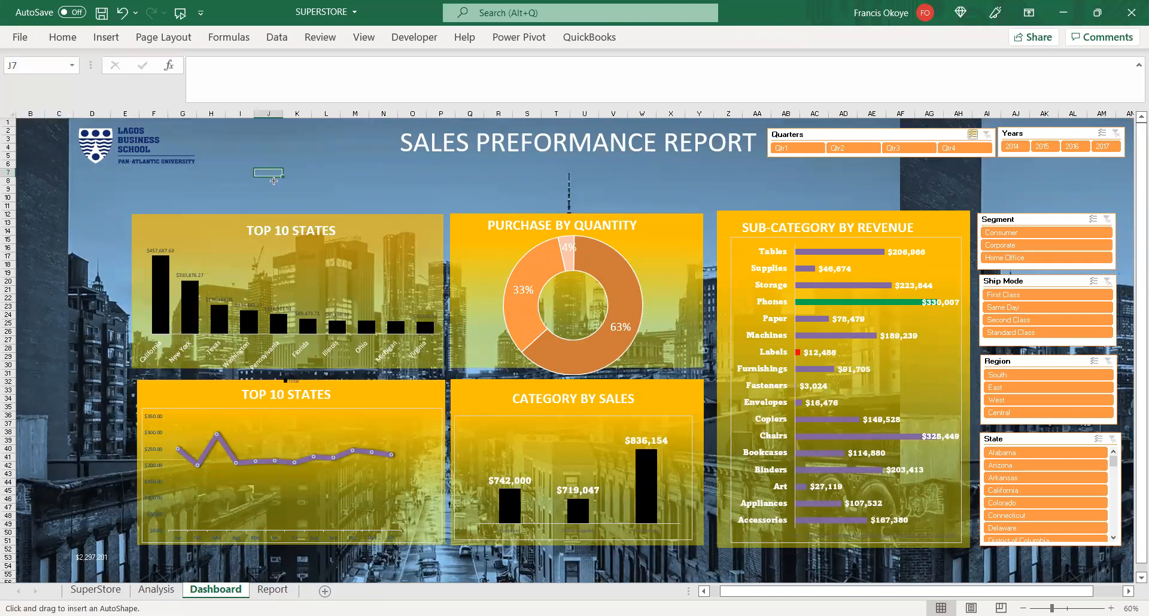
pyautogui.moveTo(244, 163); pyautogui.dragTo(330, 206)
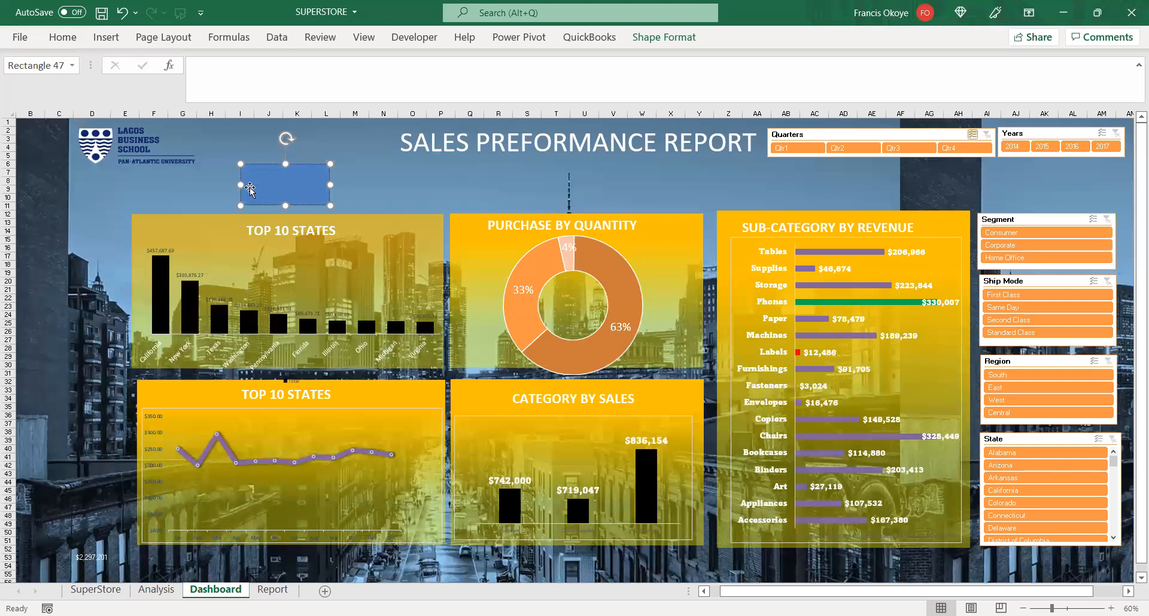
# - Link the total sales rectangle to cell D53 of the Dashboard sheet and shift the rectangle slightly up and left
pyautogui.click(270, 70)
pyautogui.write('=')
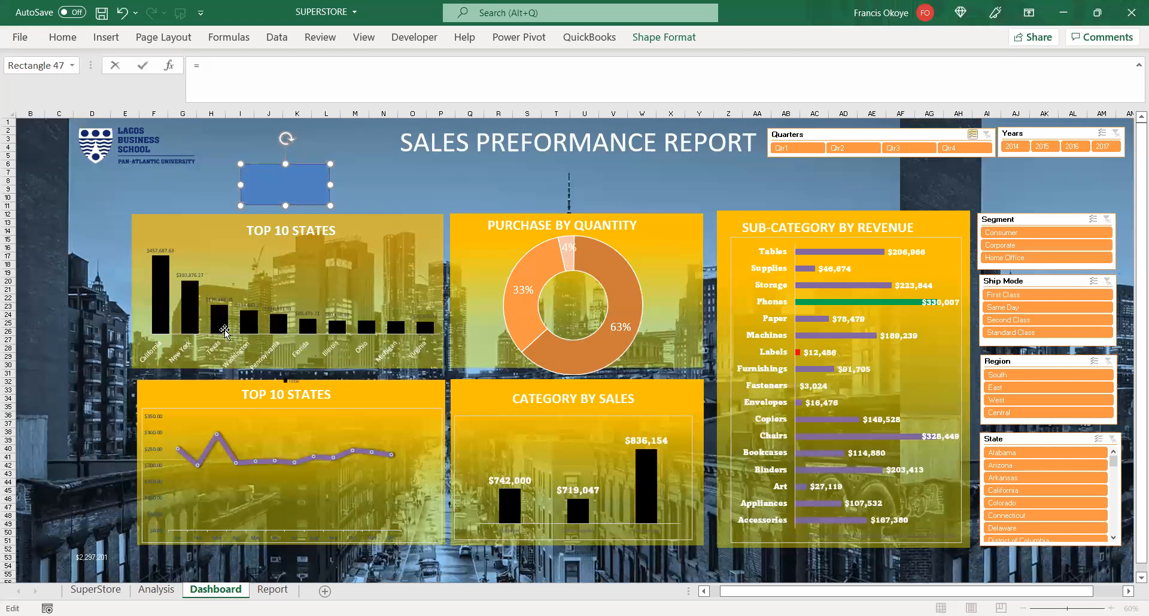
pyautogui.click(88, 557)
pyautogui.press('Return')
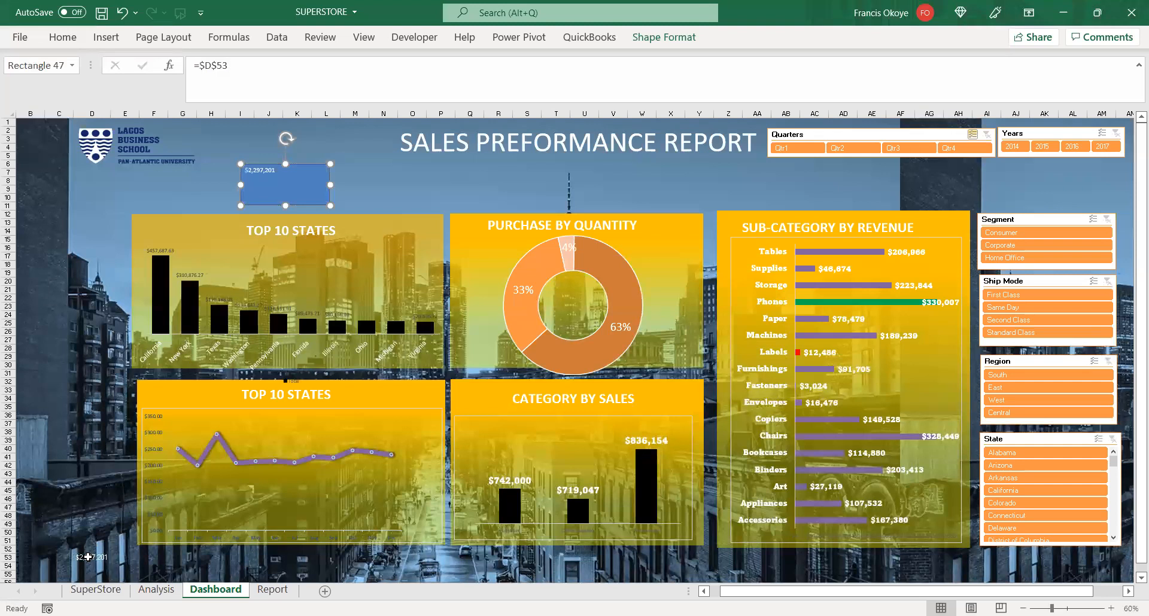
pyautogui.moveTo(291, 177); pyautogui.dragTo(282, 173)
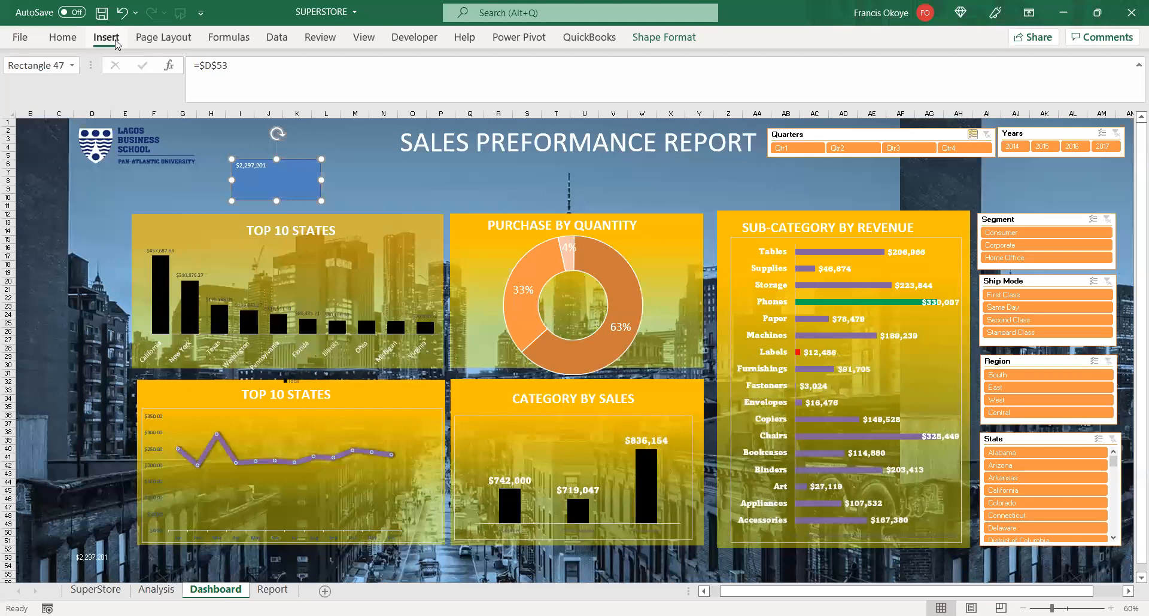
pyautogui.click(116, 42)
pyautogui.click(259, 180)
pyautogui.click(78, 45)
pyautogui.click(83, 559)
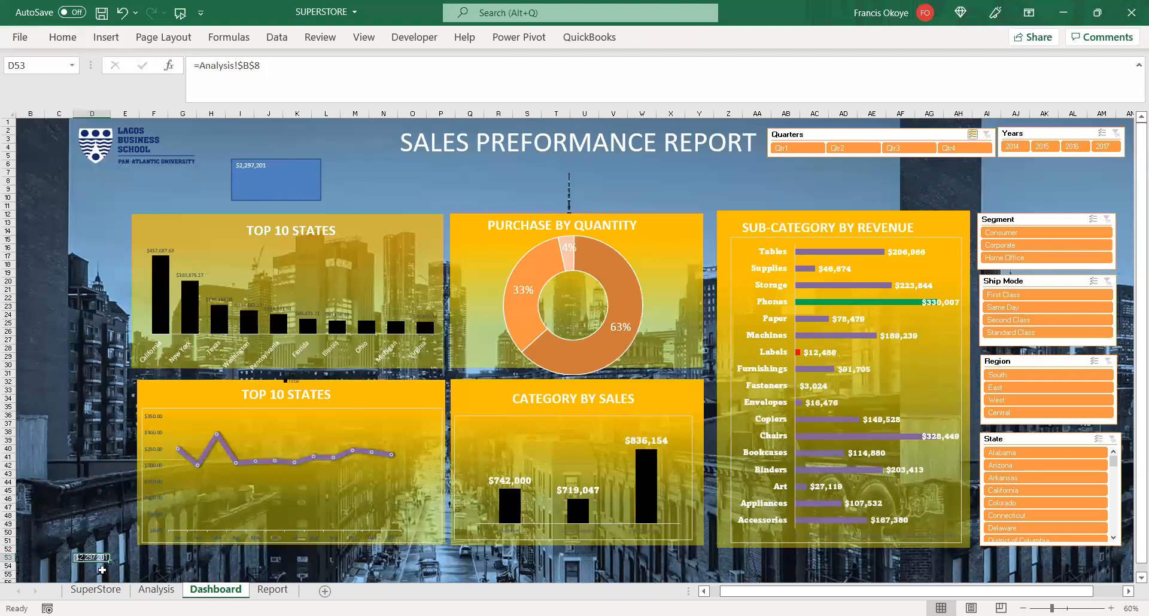
# - Centre the linked total horizontally and vertically in the rectangle and set its font size to 24
pyautogui.moveTo(292, 173); pyautogui.dragTo(275, 156)
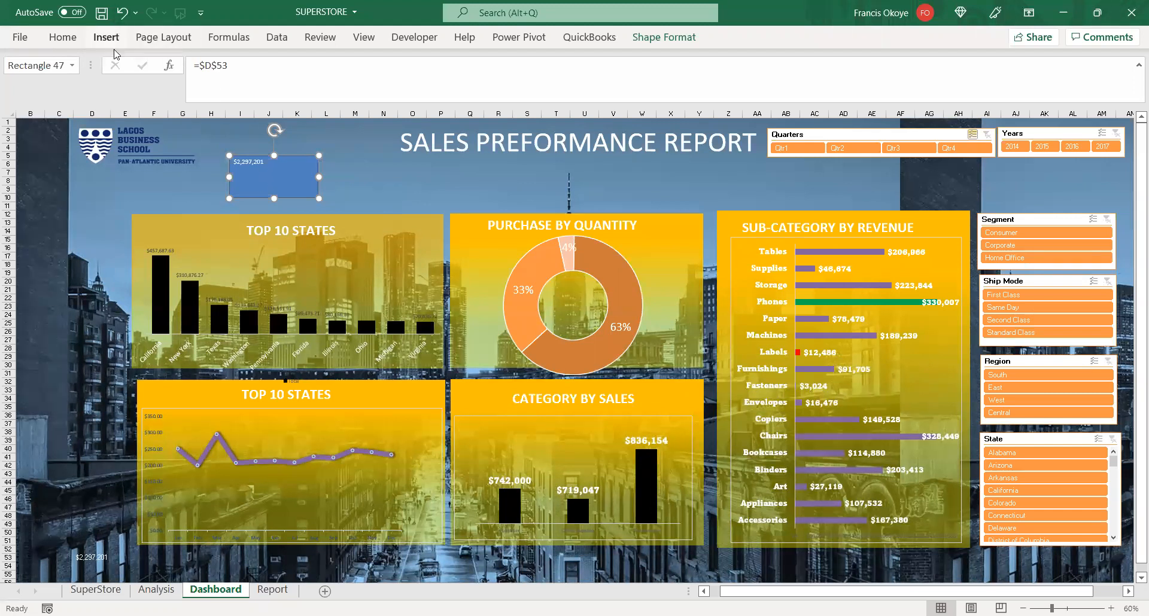
pyautogui.click(62, 38)
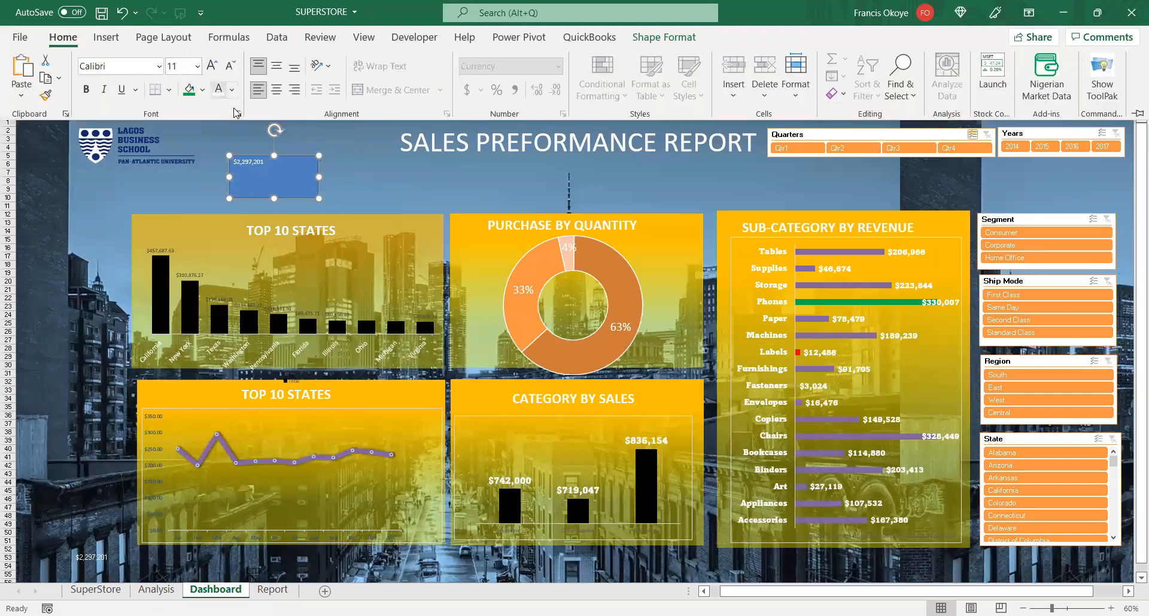
pyautogui.click(278, 91)
pyautogui.click(277, 67)
pyautogui.click(198, 66)
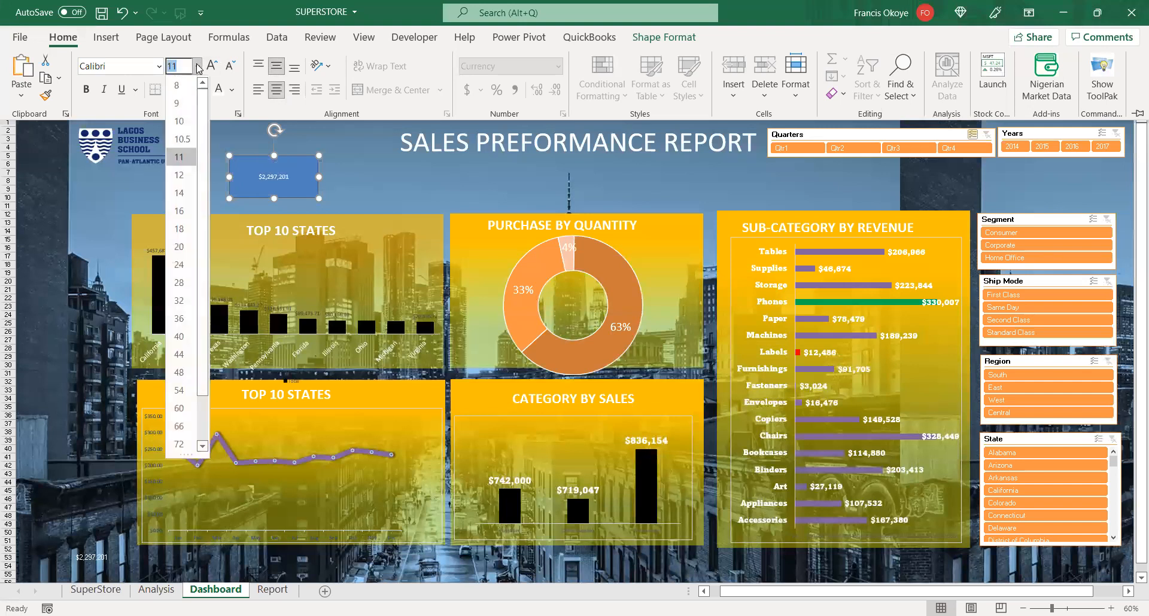
pyautogui.click(181, 264)
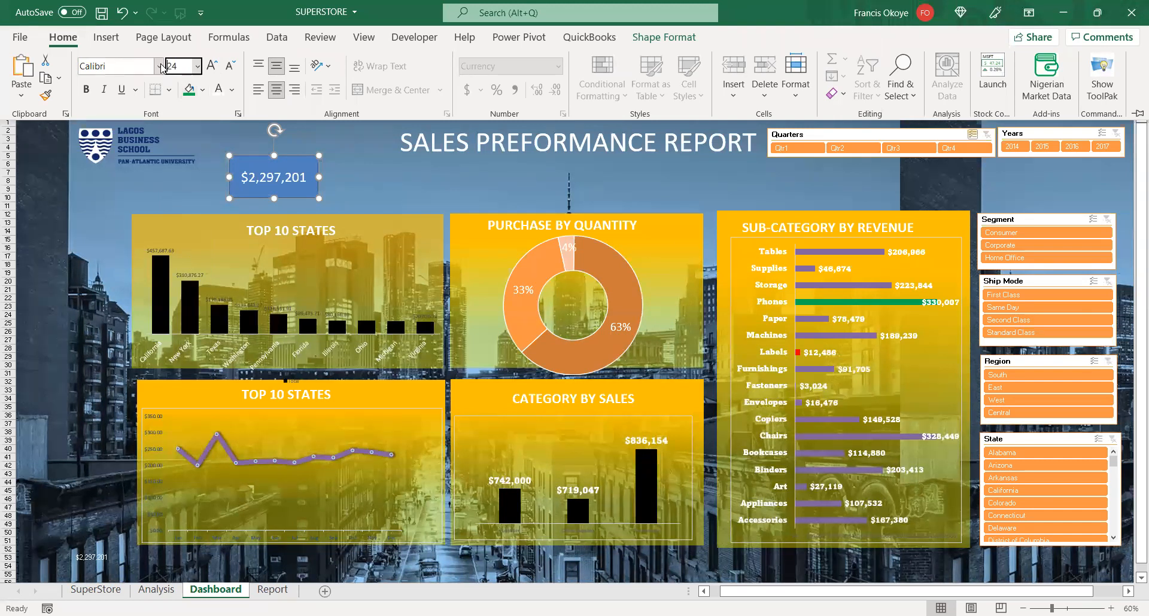
# - Set the font of the total in the rectangle to Amasis MT Pro Black after trying Cooper Black
pyautogui.click(159, 66)
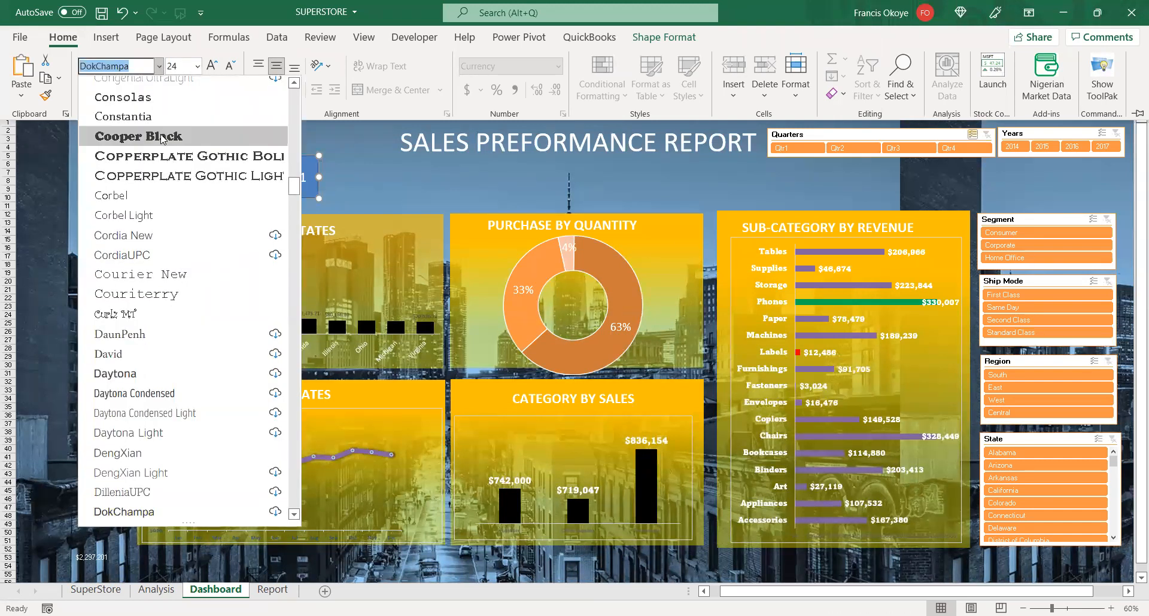
pyautogui.click(164, 139)
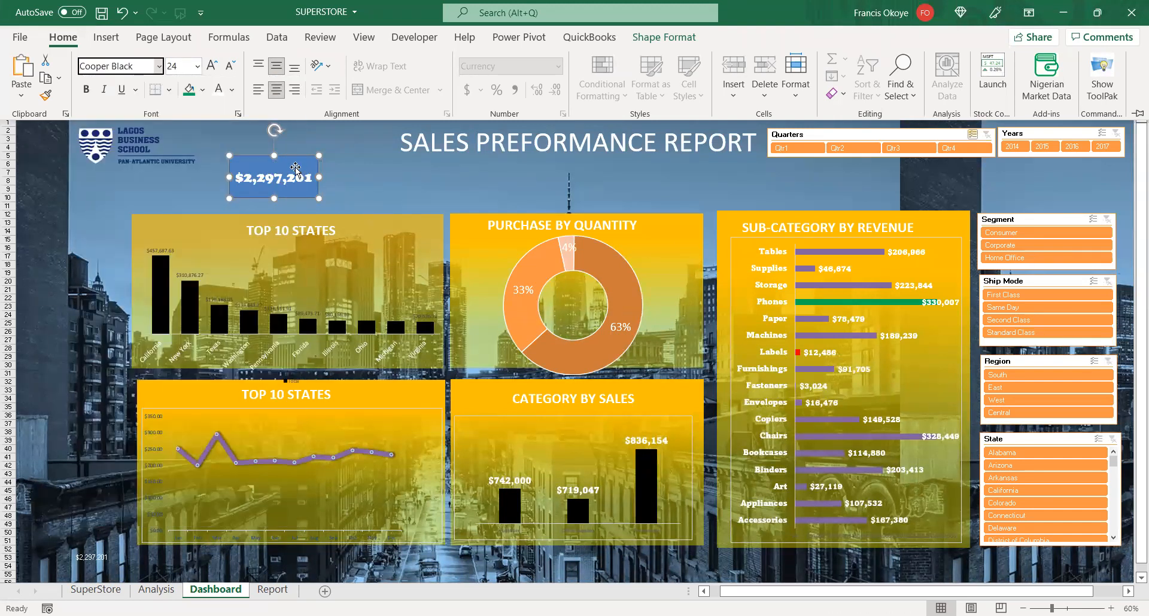
pyautogui.click(159, 67)
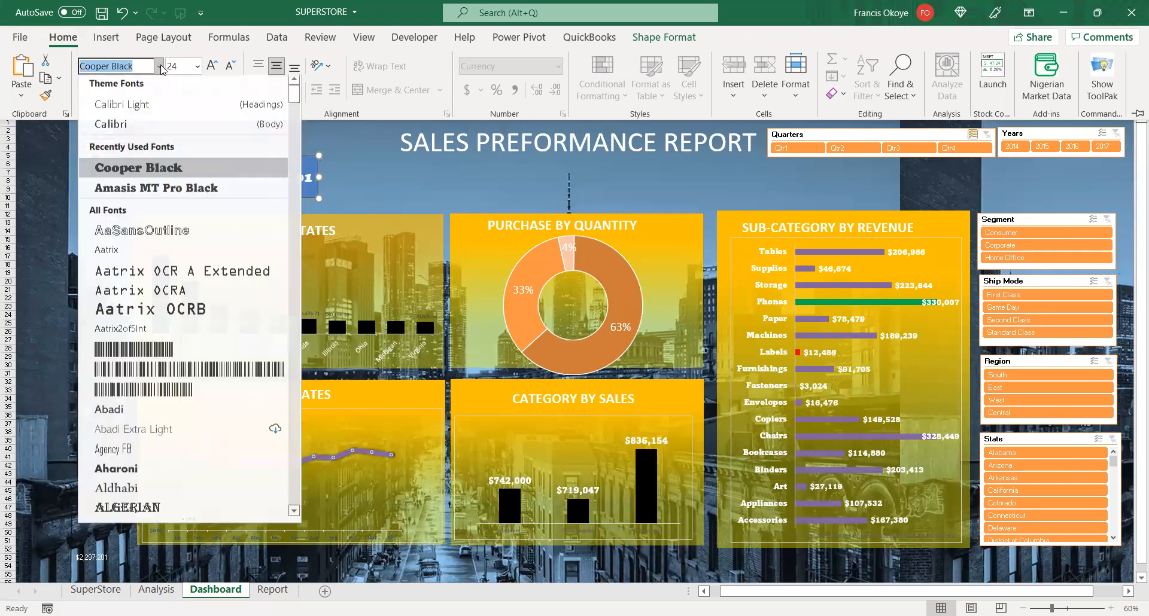
pyautogui.click(172, 195)
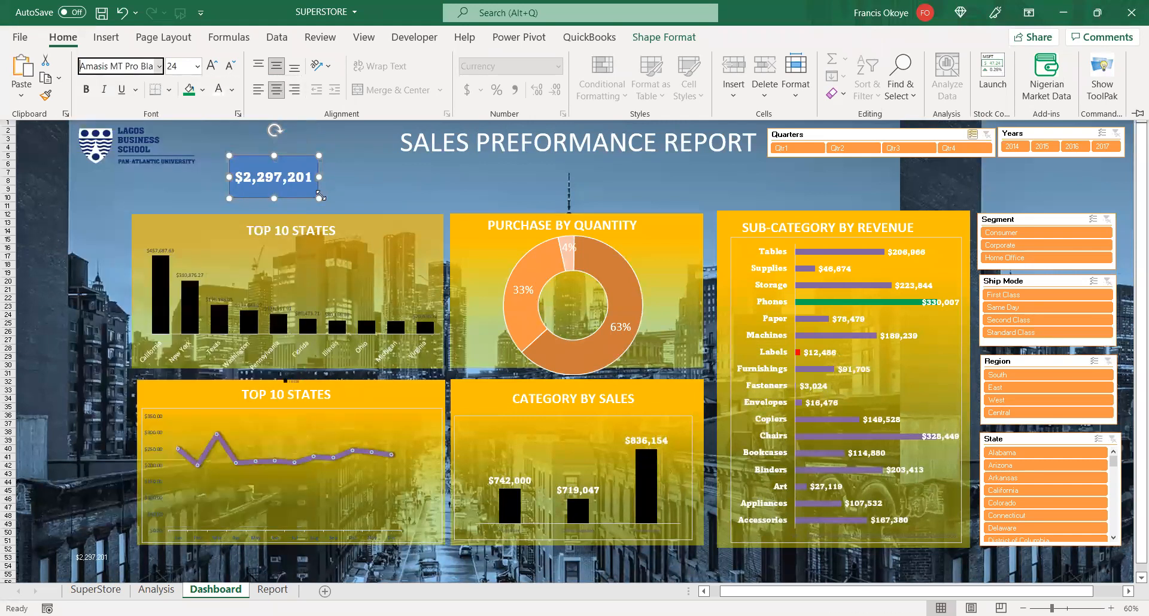
# - Format the total sales rectangle with no fill and no line
pyautogui.click(297, 166)
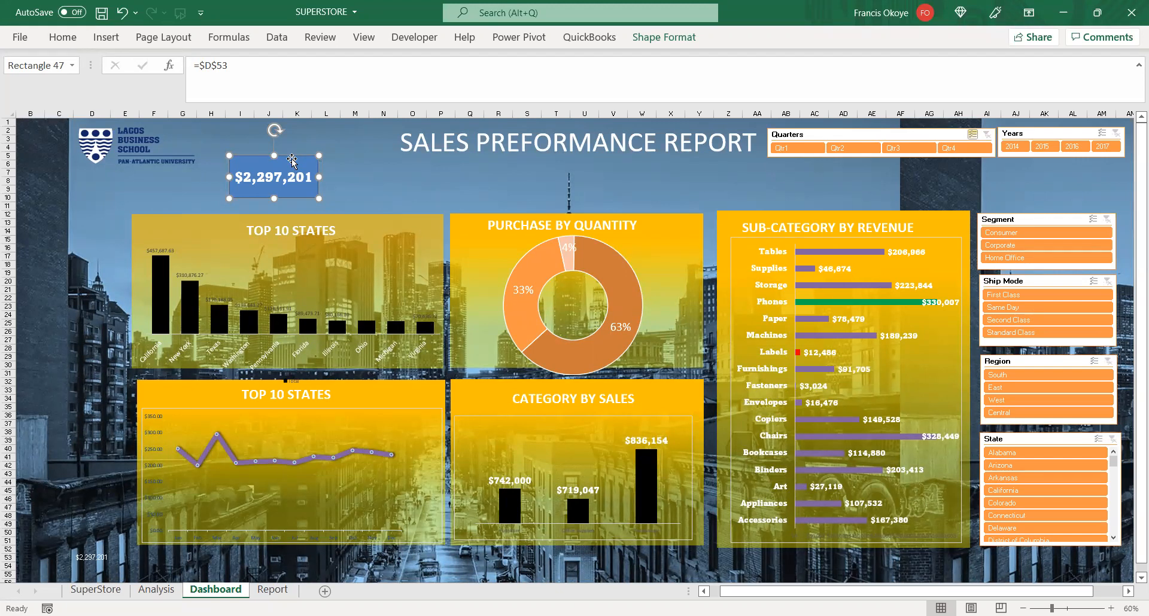
pyautogui.rightClick(289, 168)
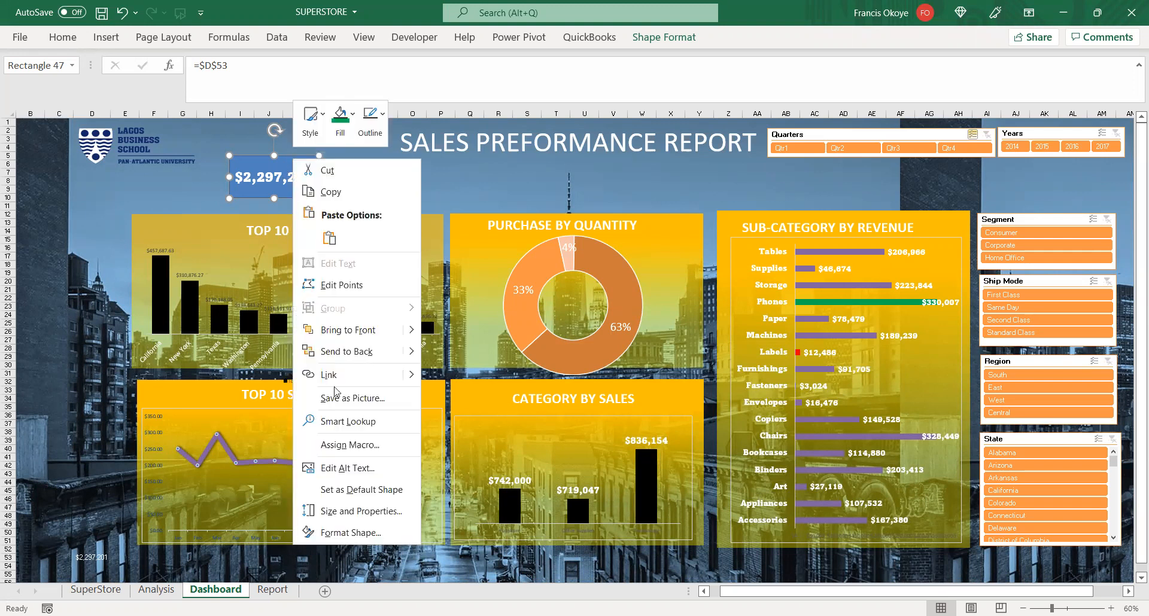
pyautogui.click(353, 532)
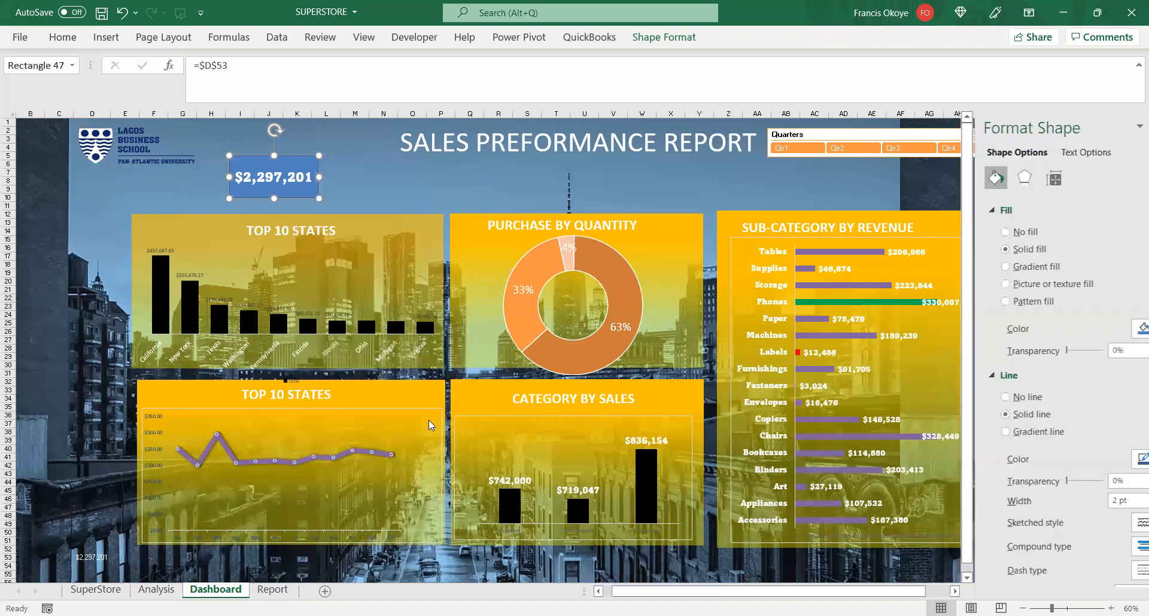
pyautogui.click(969, 232)
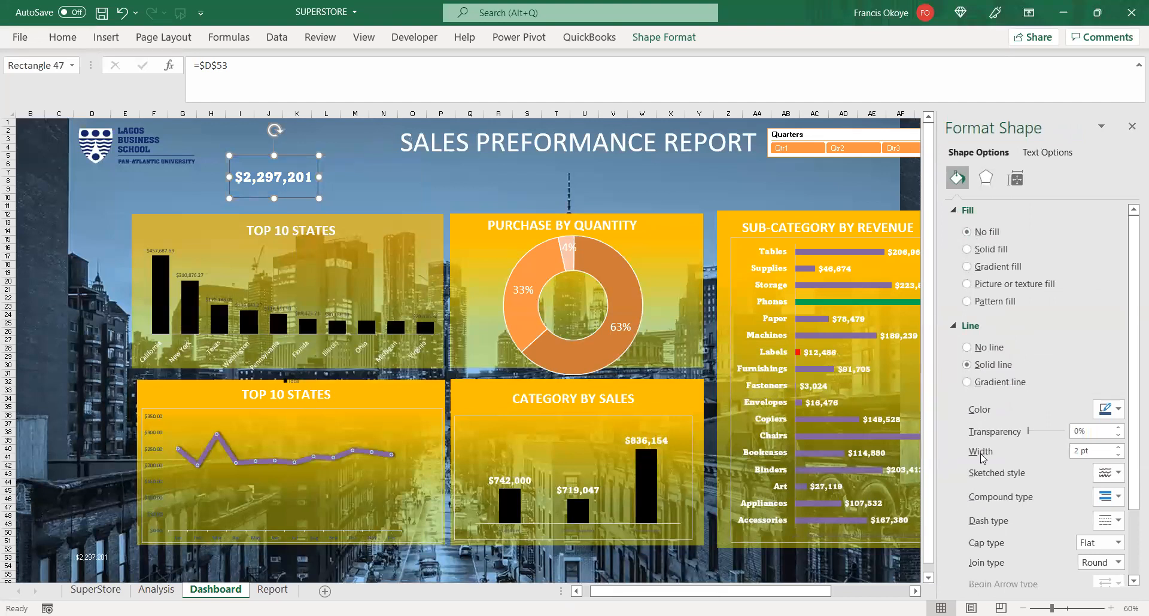
pyautogui.click(967, 348)
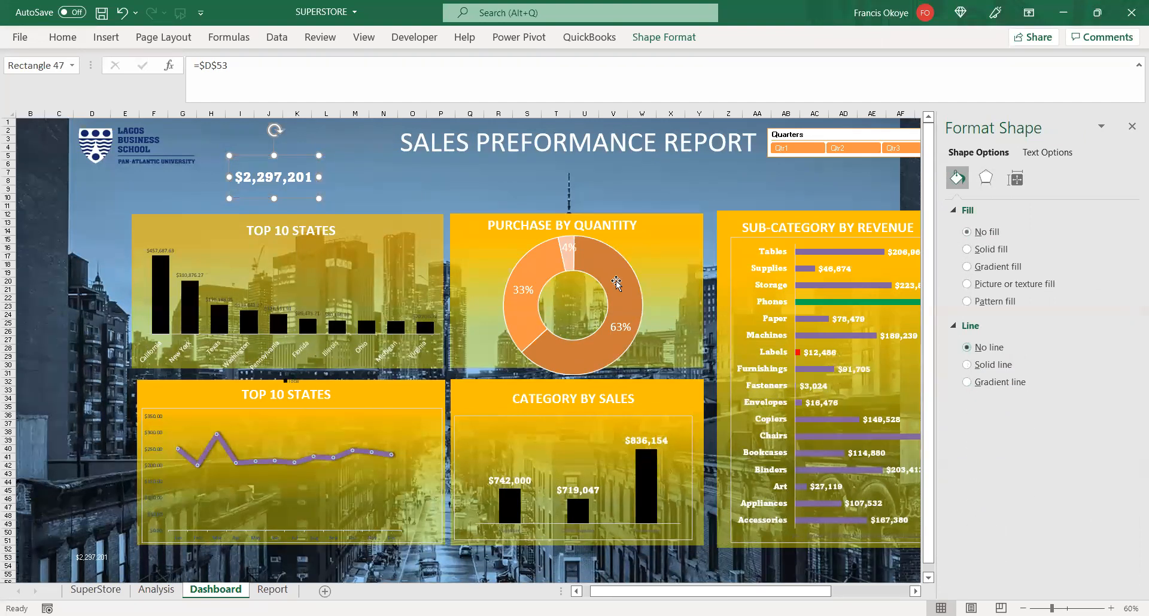
pyautogui.click(357, 180)
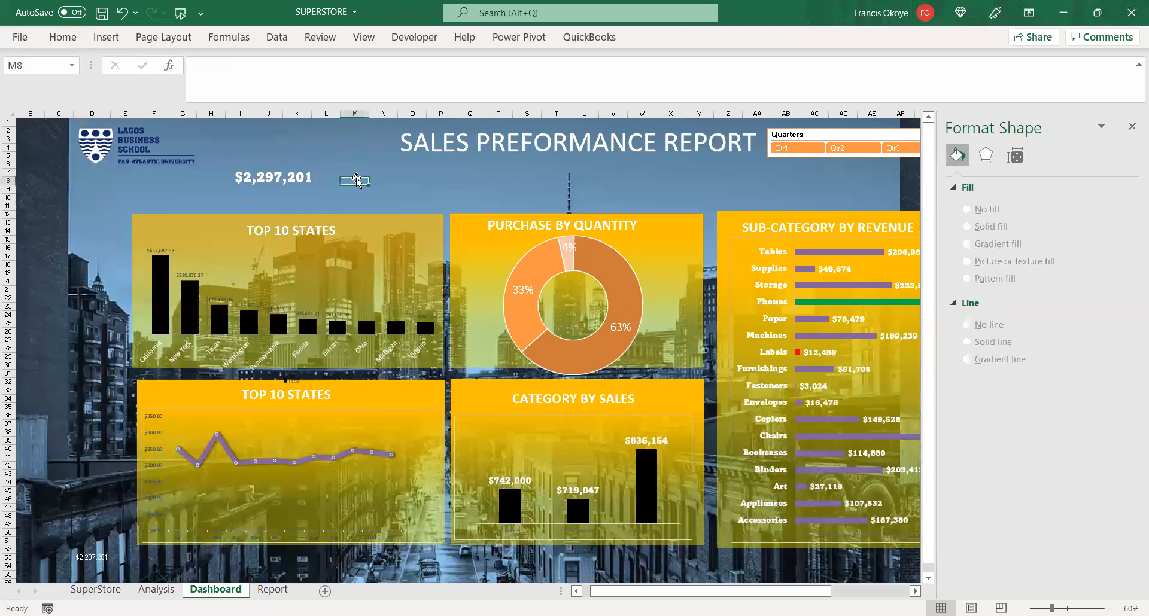
# - Move the total sales rectangle into the hole of the PURCHASE BY QUANTITY doughnut and narrow it to fit
pyautogui.click(310, 181)
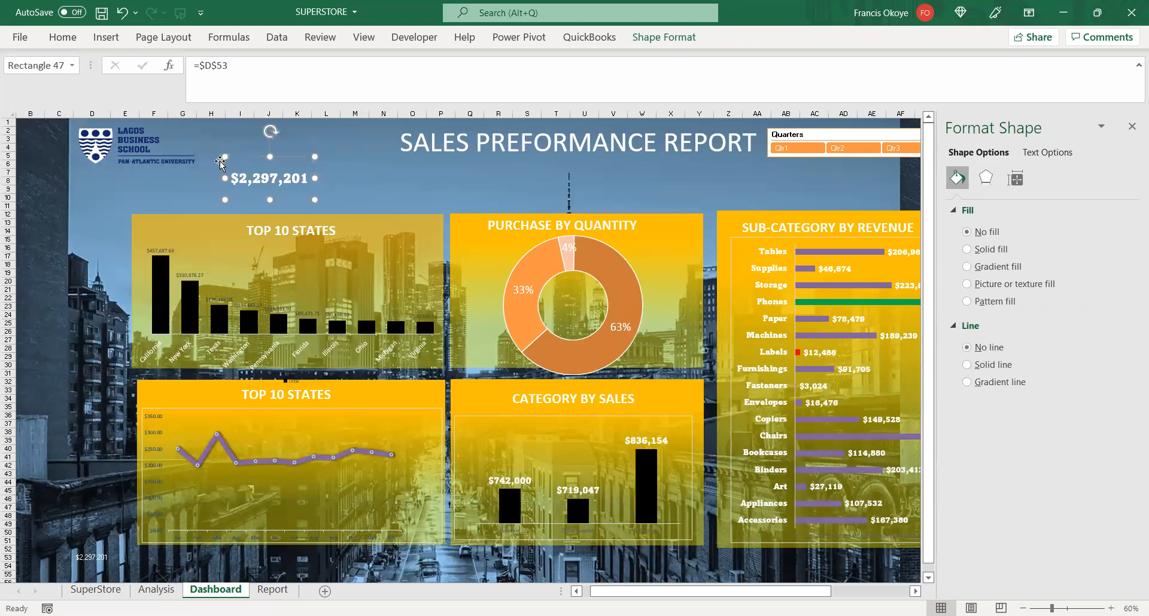
pyautogui.moveTo(232, 161); pyautogui.dragTo(534, 287)
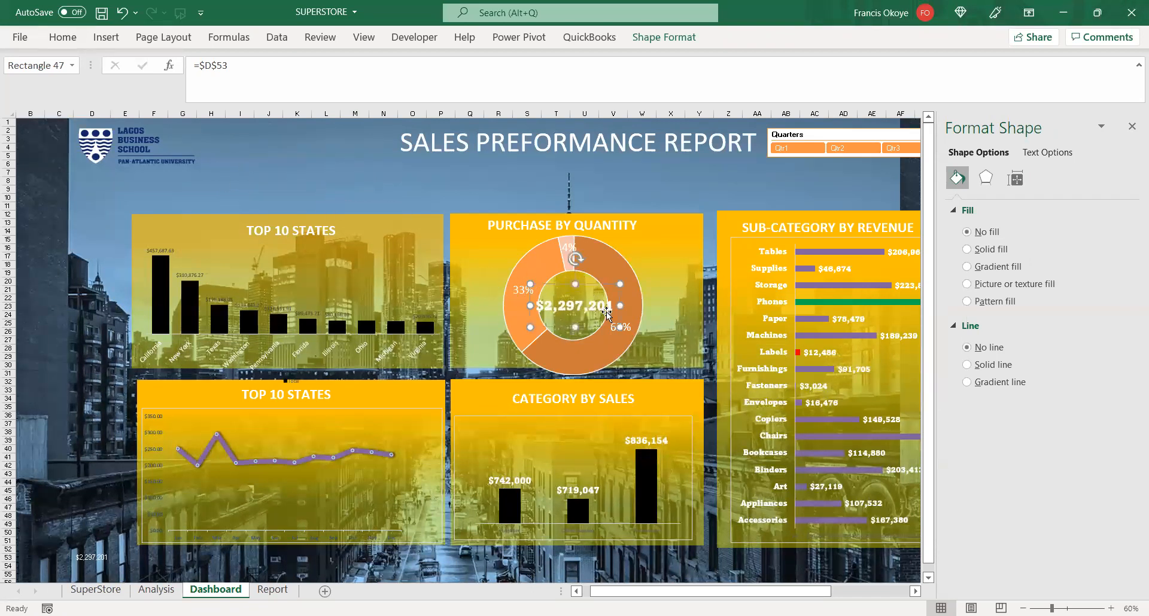
pyautogui.moveTo(620, 307); pyautogui.dragTo(608, 306)
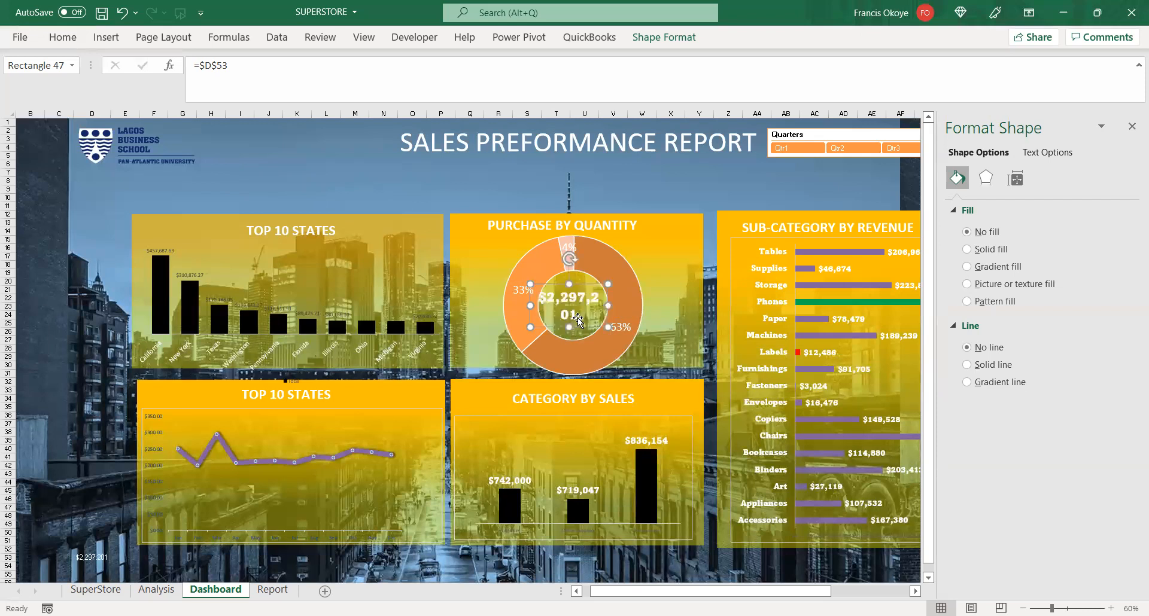
# - Reduce the total's font size to 18 and nudge the rectangle to the centre of the doughnut hole
pyautogui.click(62, 37)
pyautogui.click(199, 66)
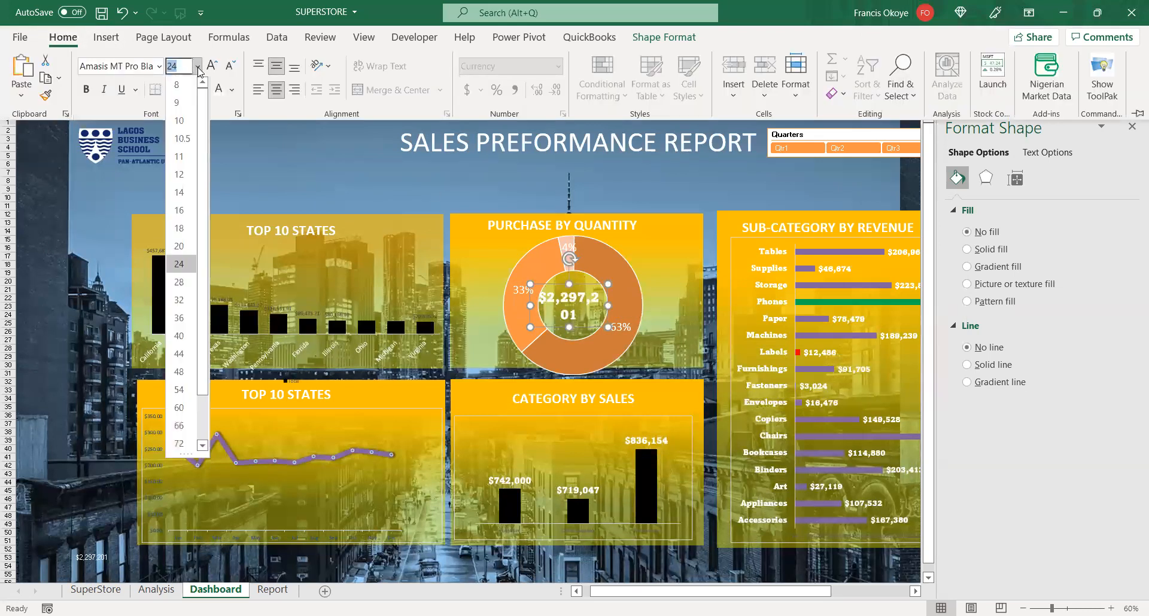
pyautogui.click(179, 232)
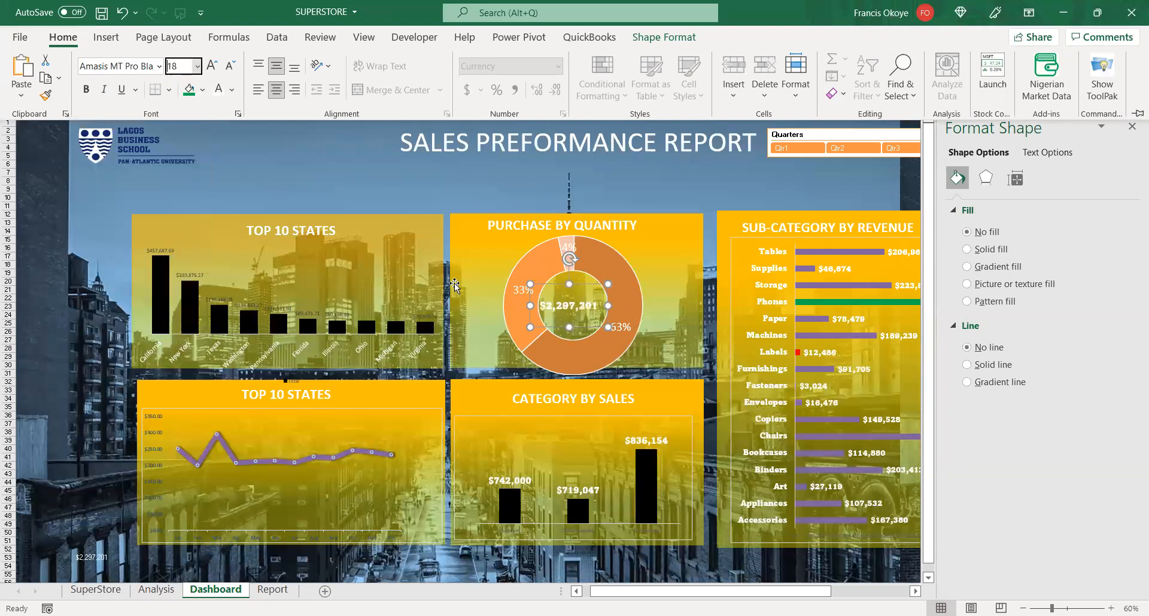
pyautogui.click(580, 290)
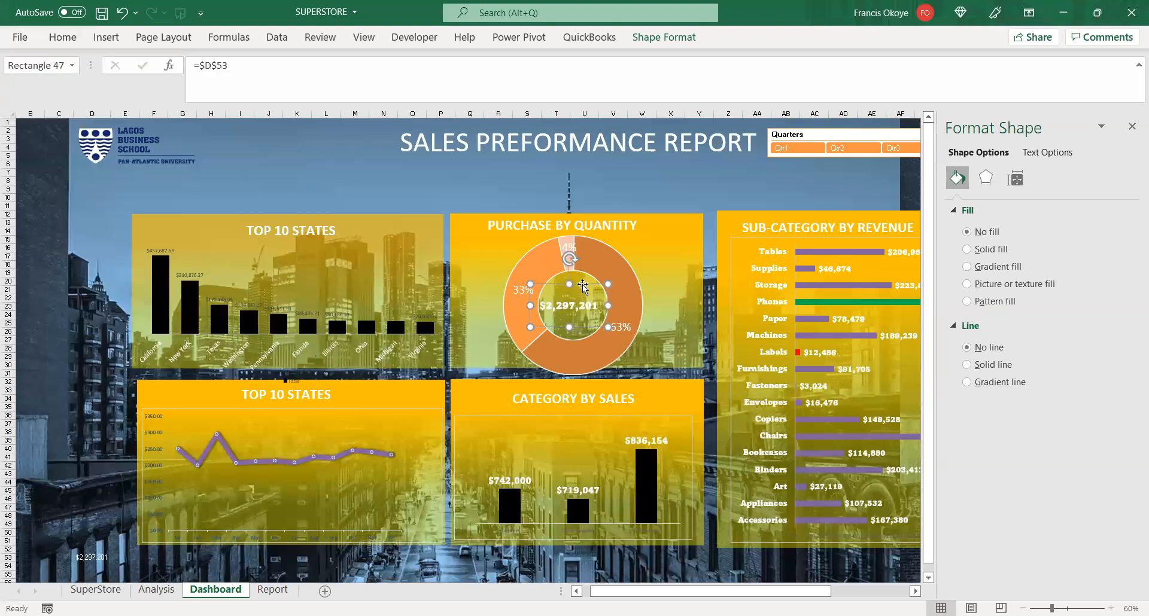
pyautogui.click(577, 282)
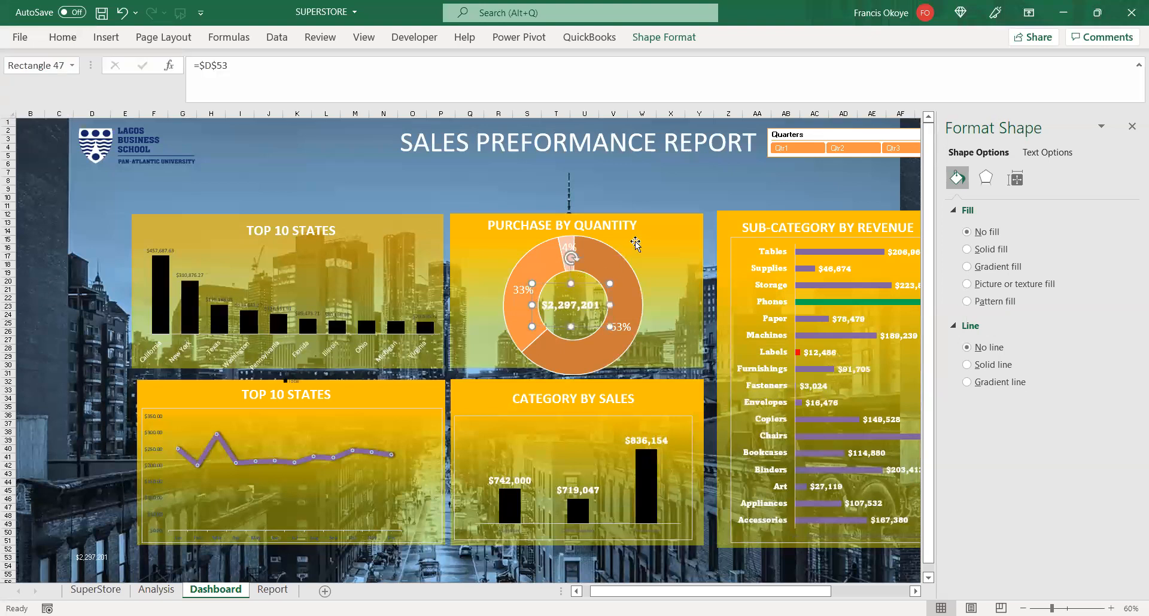
# - Set the font size of the total inside the doughnut hole to 20
pyautogui.click(534, 344)
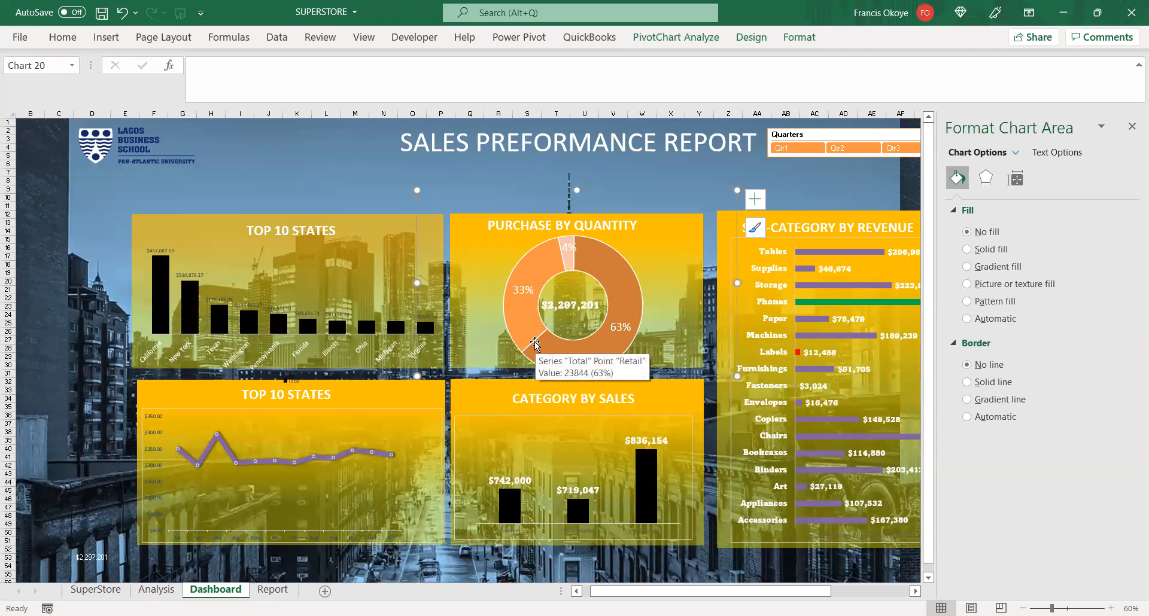
pyautogui.click(581, 289)
pyautogui.click(582, 289)
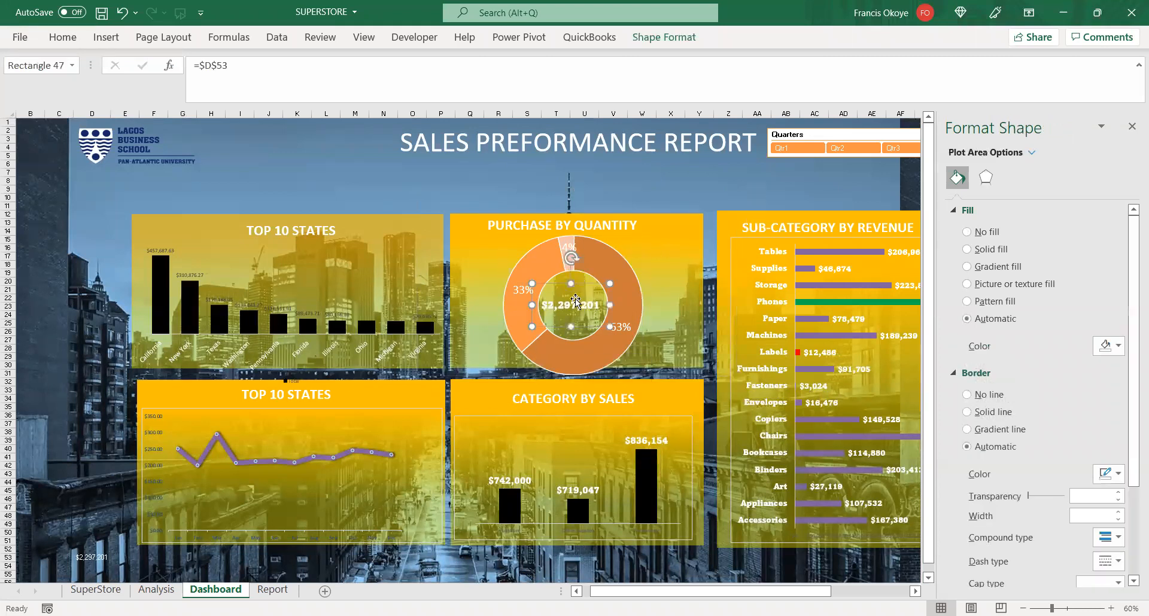
pyautogui.click(63, 37)
pyautogui.click(192, 67)
pyautogui.click(196, 67)
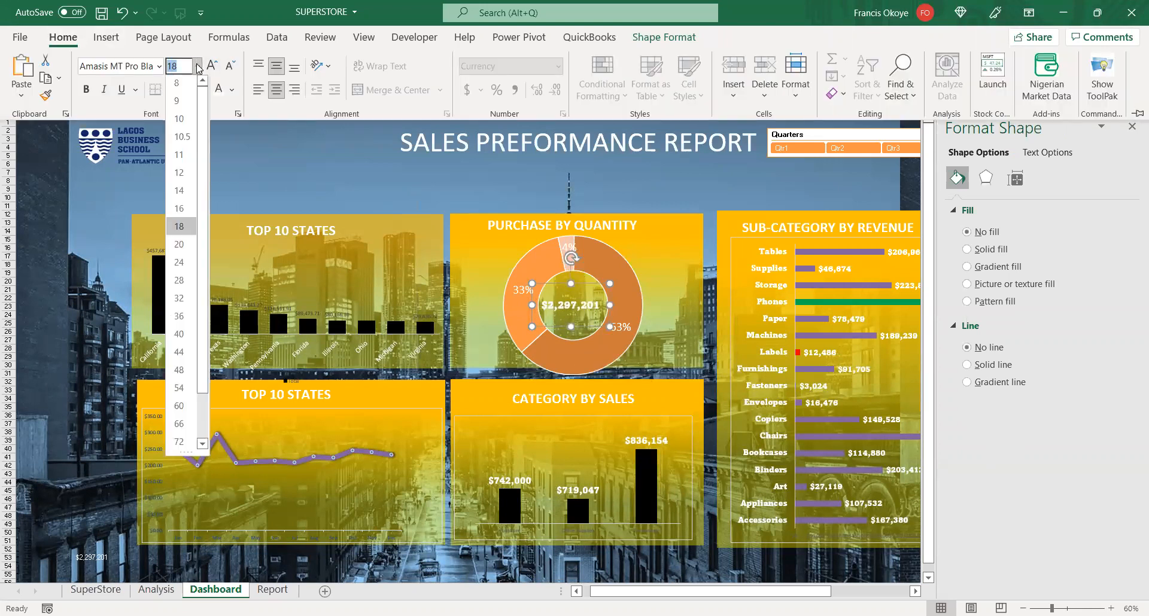
pyautogui.click(178, 247)
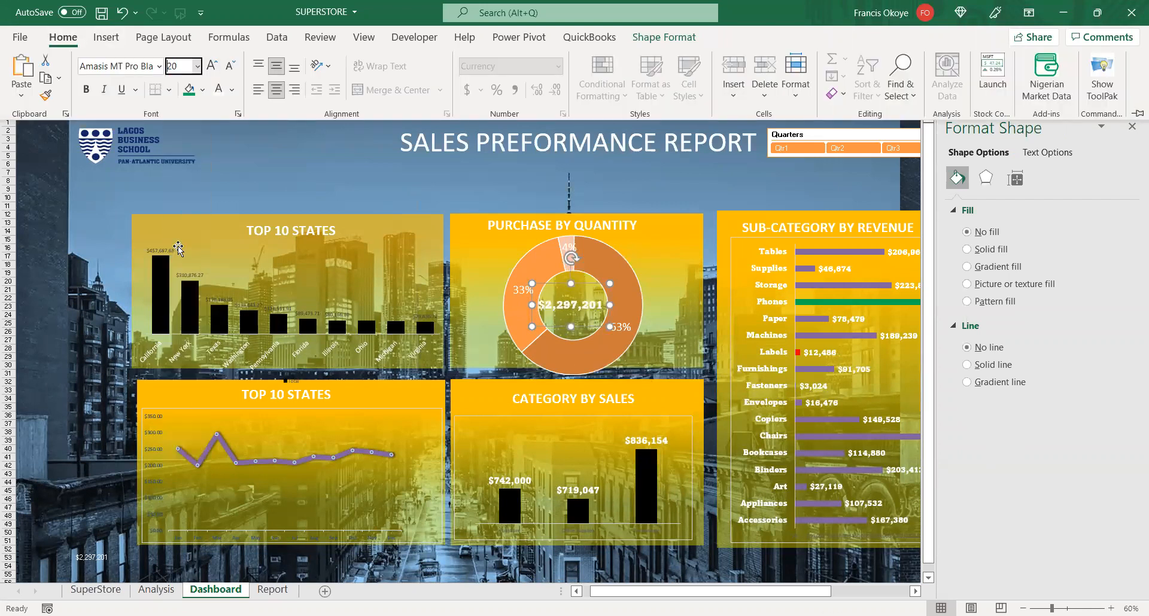
pyautogui.click(588, 290)
pyautogui.click(583, 299)
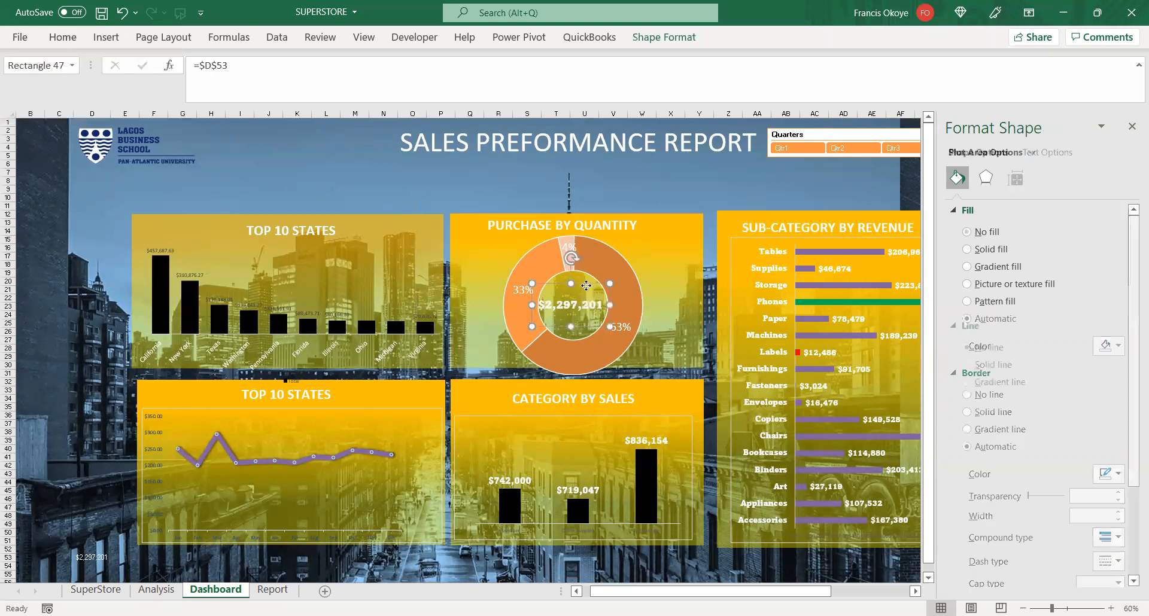
# - Nudge the PURCHASE BY QUANTITY doughnut slightly right and re-centre the total sales rectangle in its hole, closing the formatting options
pyautogui.moveTo(581, 287); pyautogui.dragTo(247, 164)
pyautogui.click(573, 311)
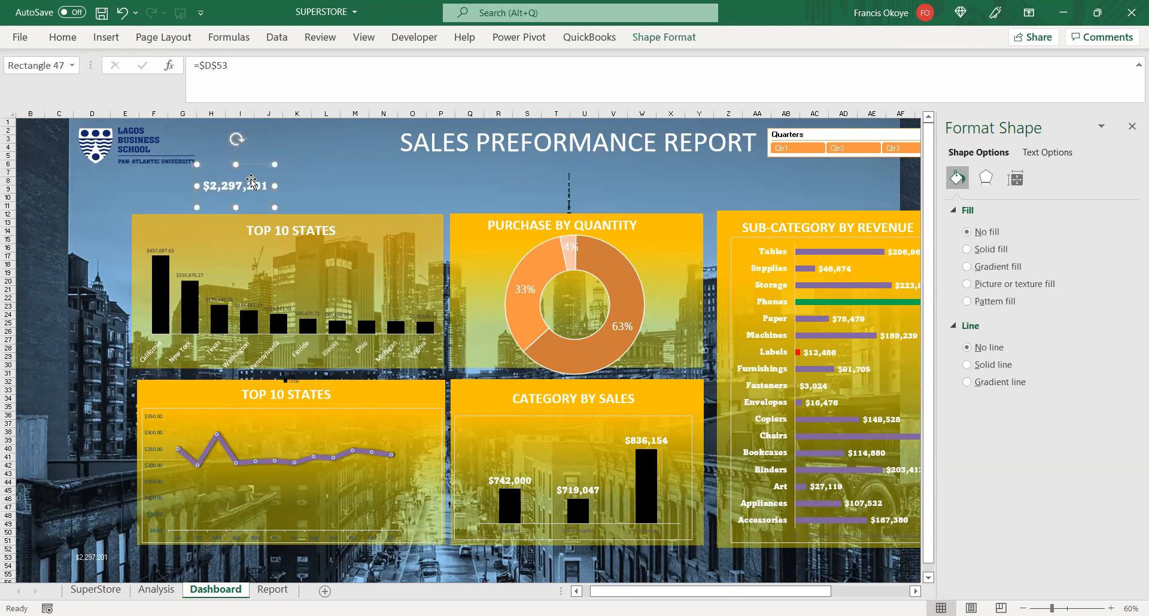
pyautogui.moveTo(263, 166); pyautogui.dragTo(589, 282)
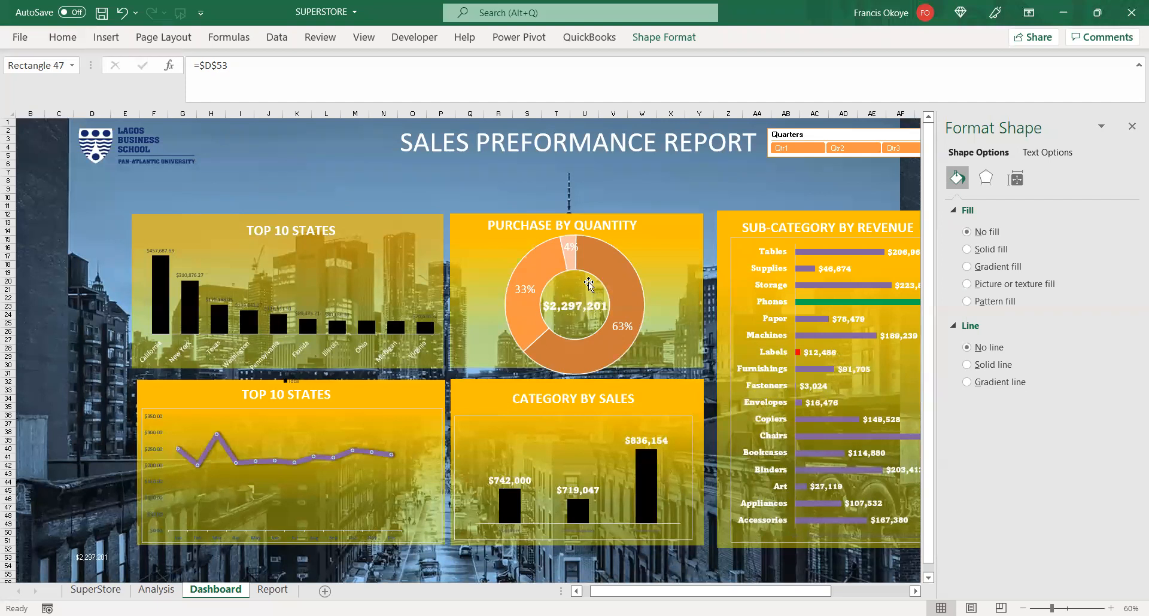
pyautogui.click(490, 191)
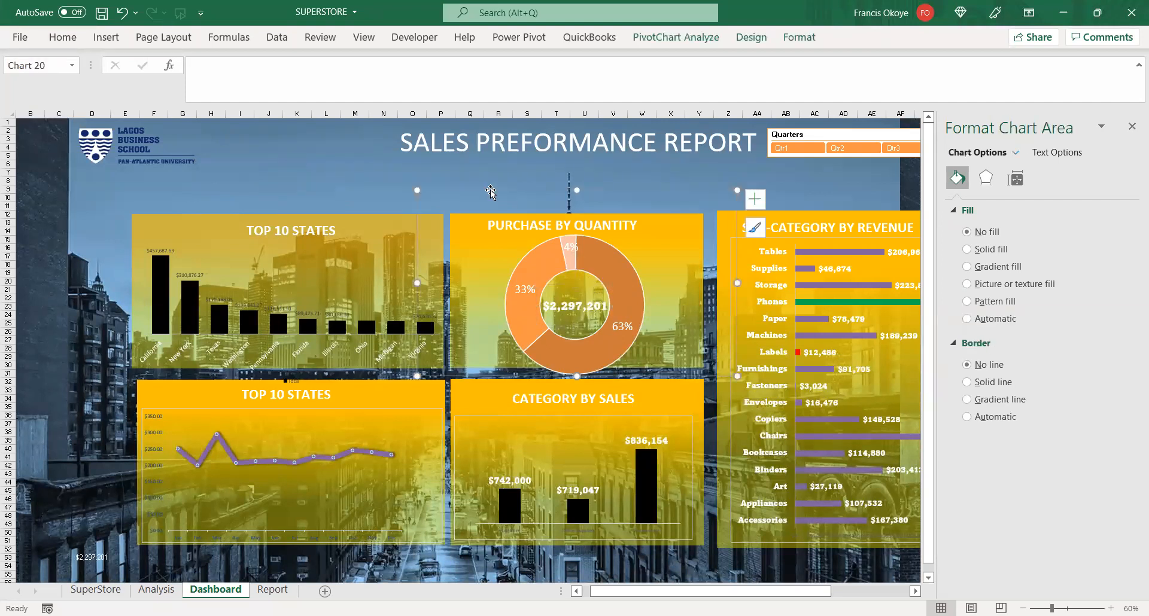
pyautogui.click(1132, 126)
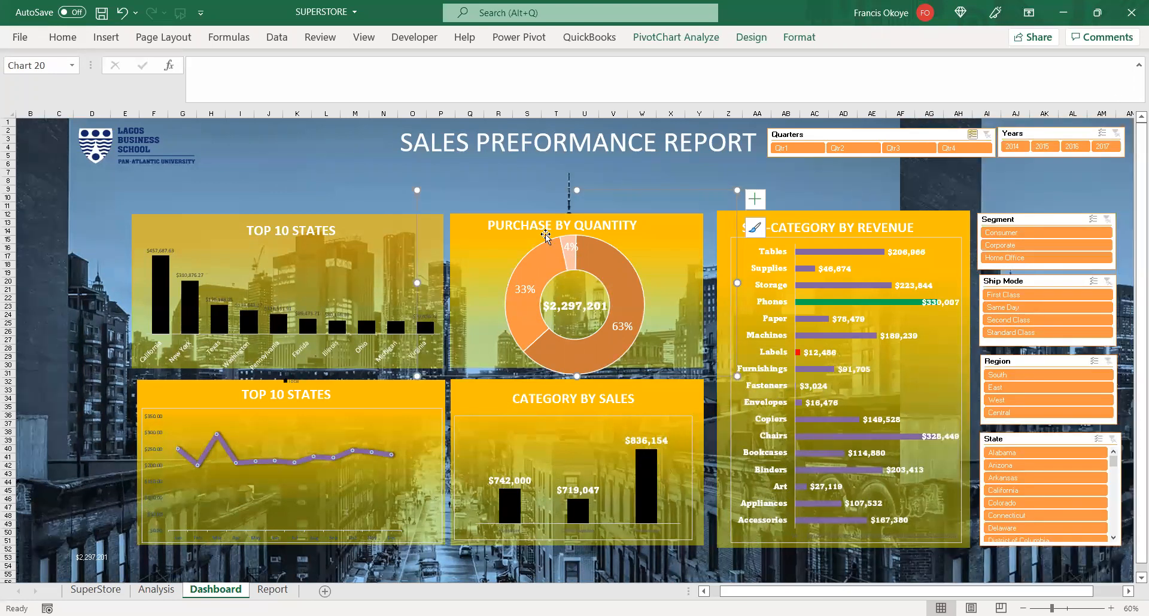
# - Open the stock icon library and select the solid Asia map icon from the Location category
pyautogui.click(106, 37)
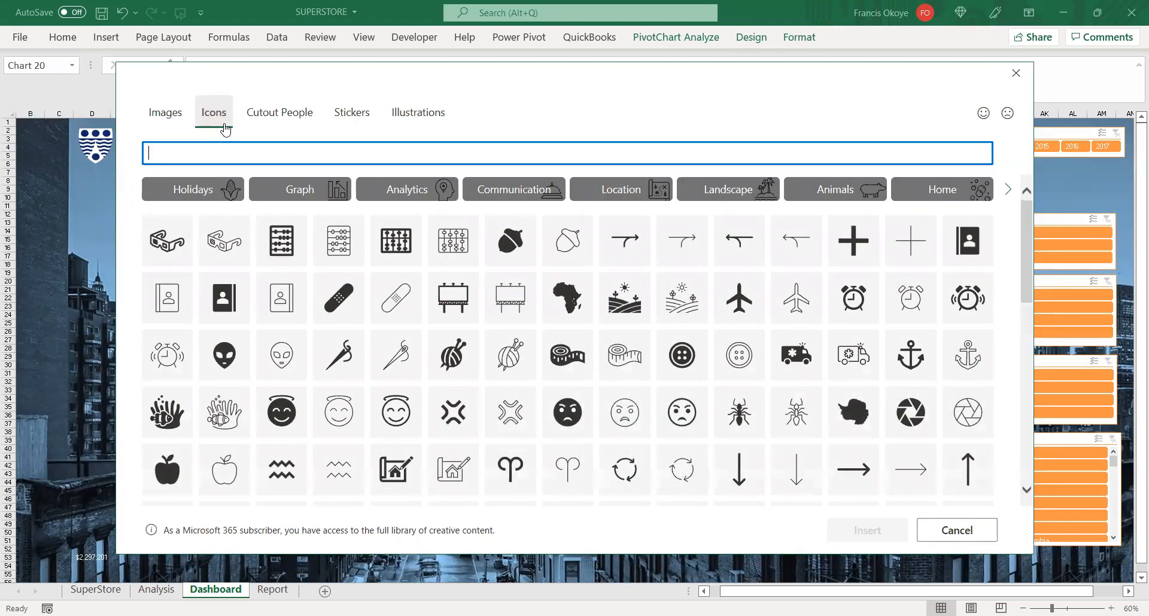
pyautogui.click(574, 299)
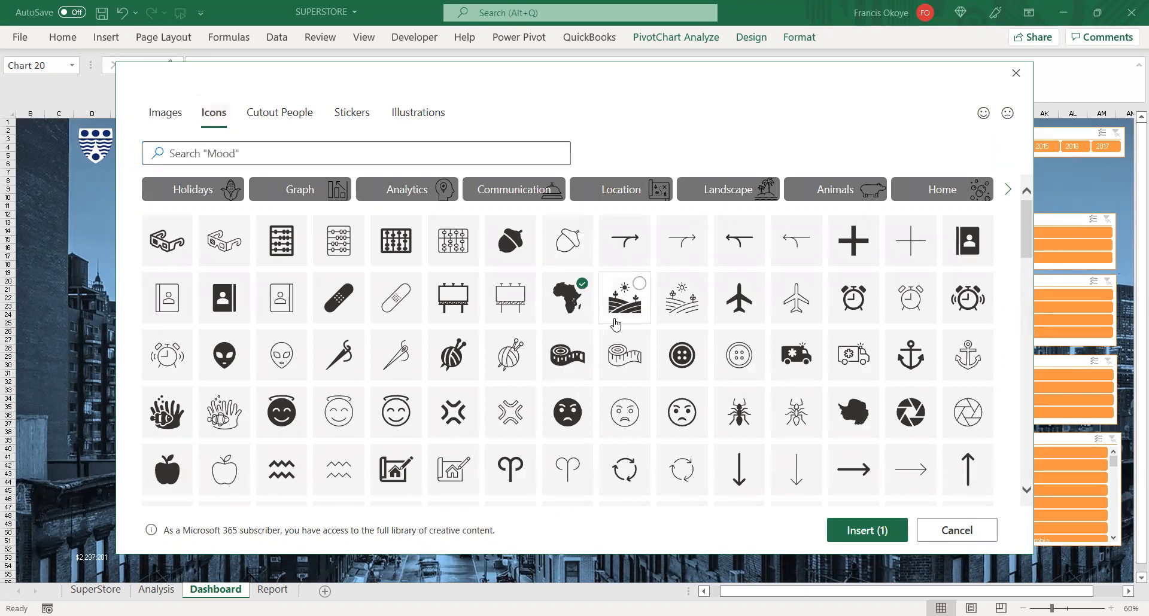
pyautogui.click(581, 284)
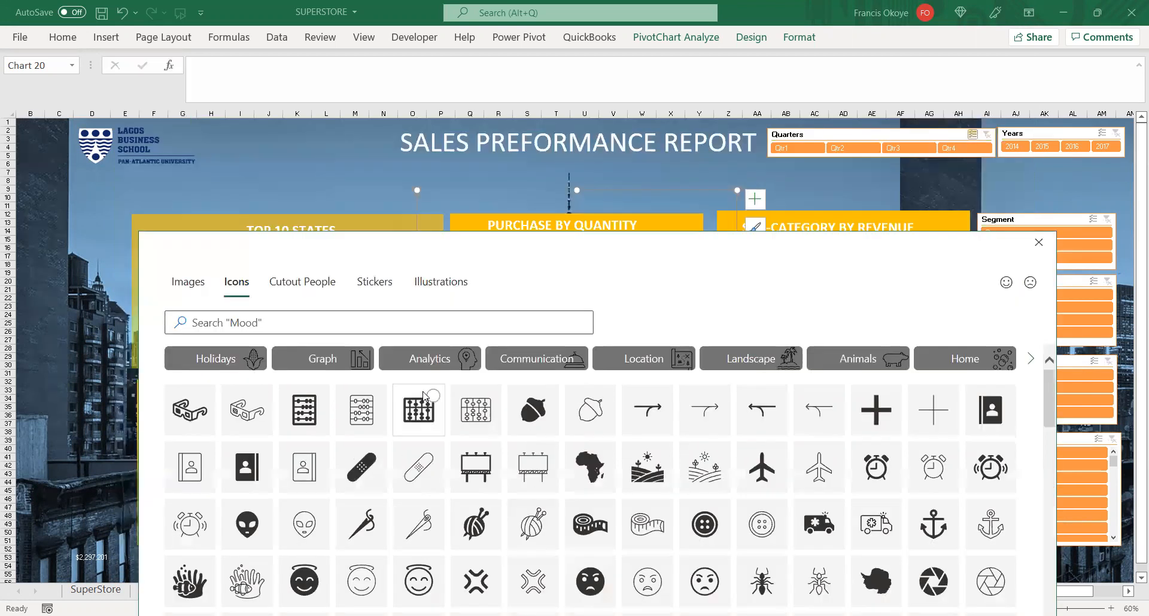
pyautogui.click(624, 360)
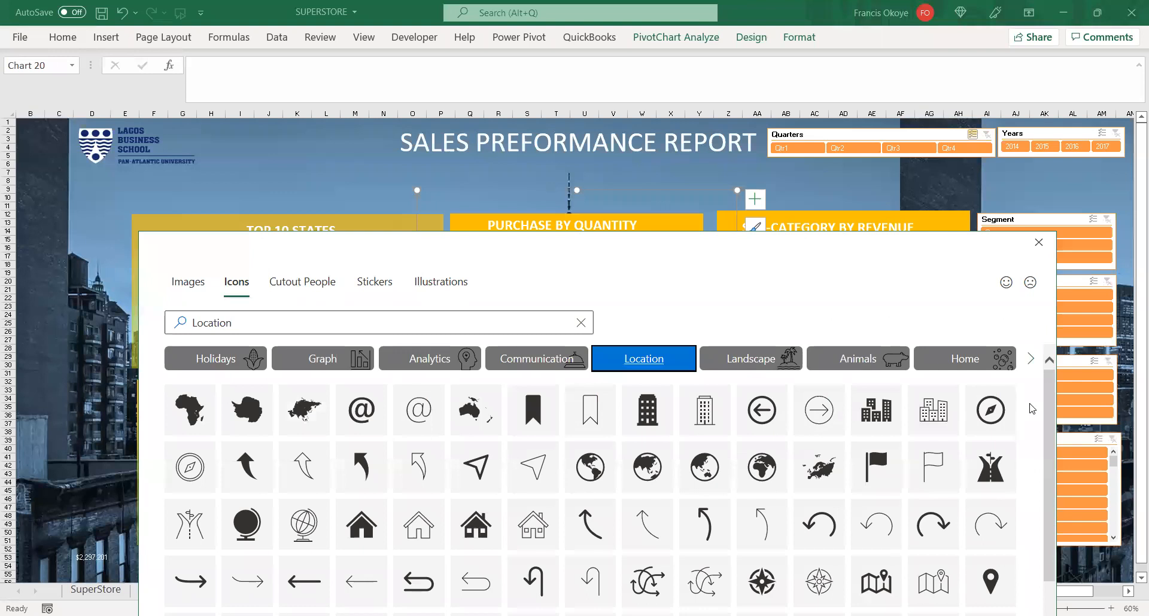
pyautogui.moveTo(1052, 401); pyautogui.dragTo(1055, 455)
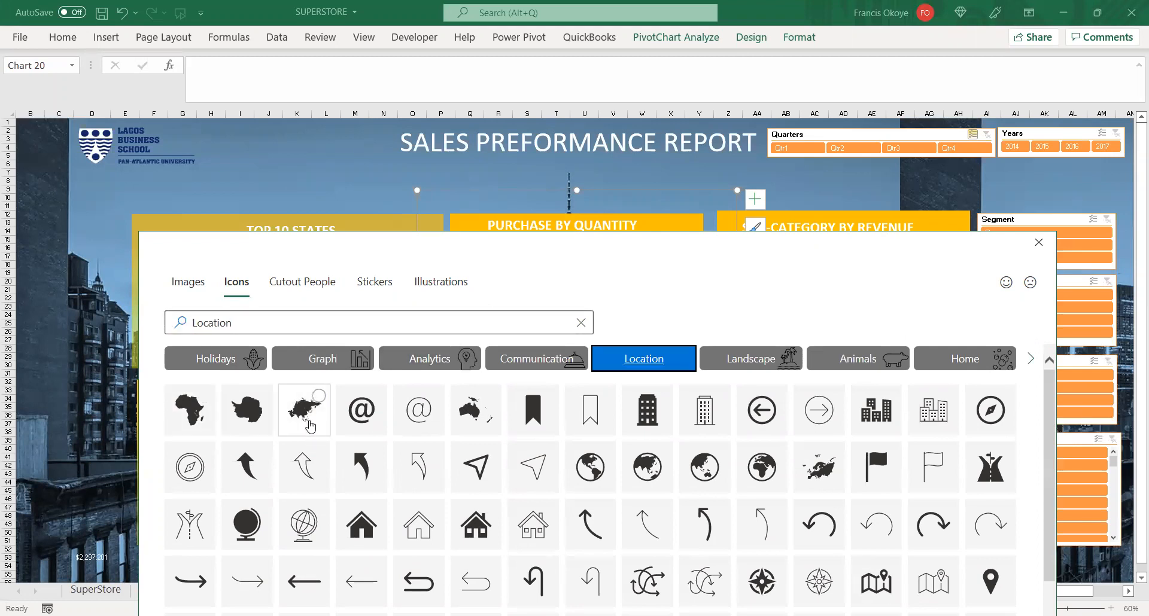
pyautogui.click(318, 398)
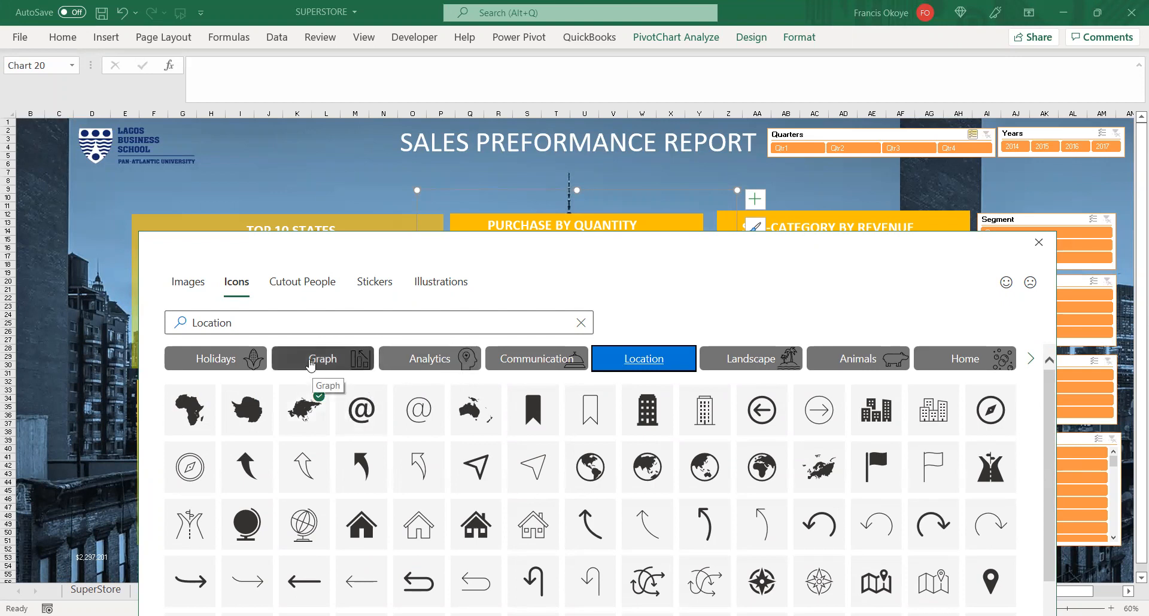
# - Add the solid rising zigzag line chart icon from the Graph category to the selection
pyautogui.click(314, 369)
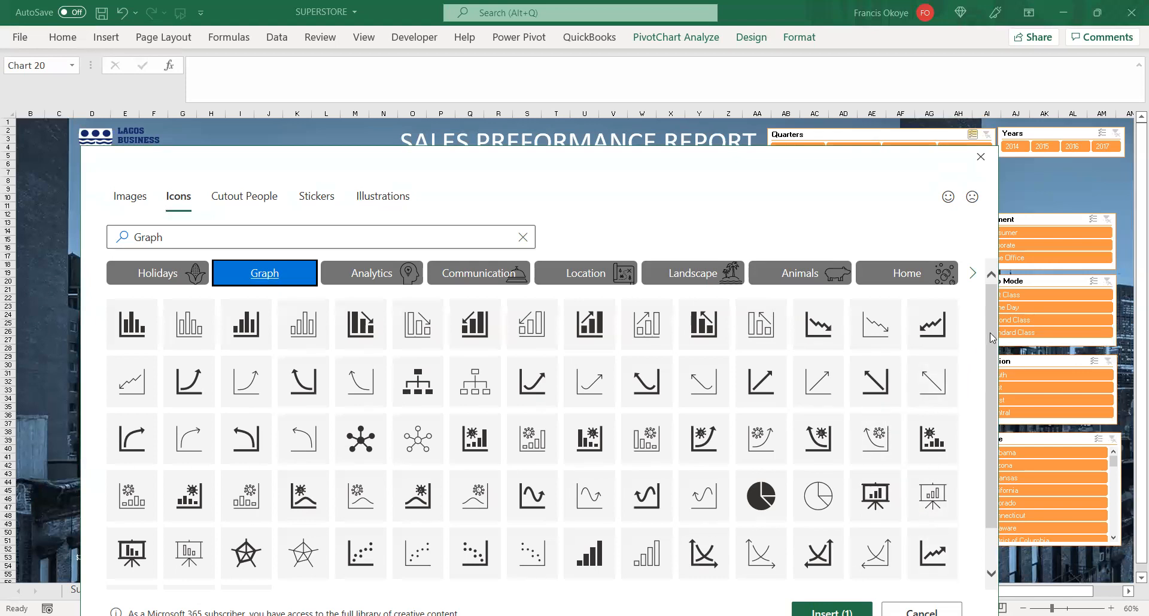
pyautogui.scroll(-2, 991, 337)
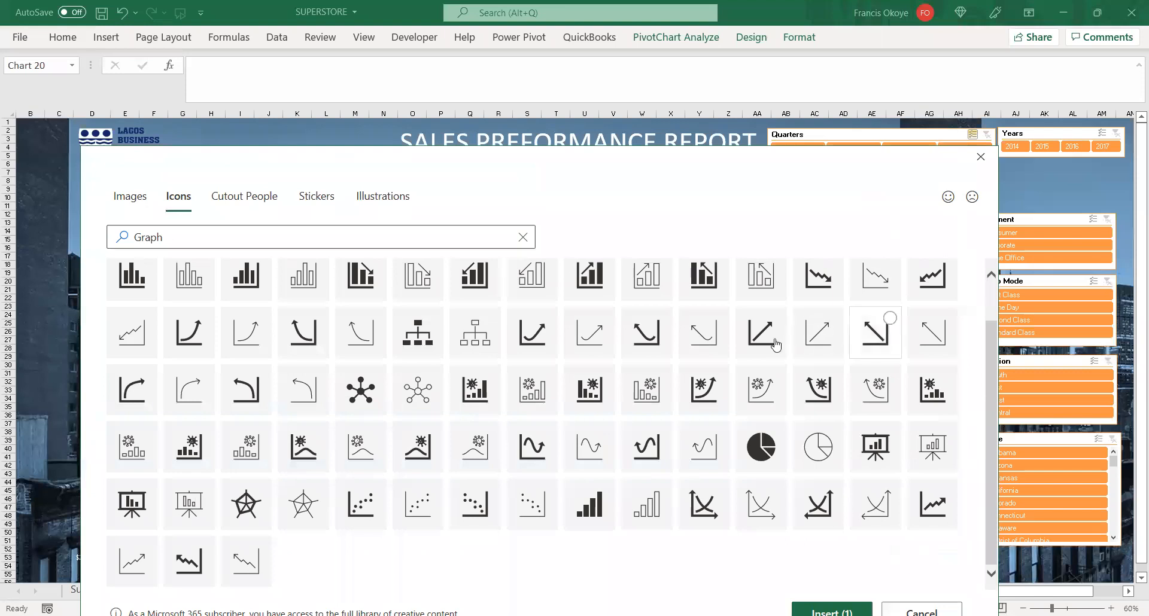
pyautogui.click(935, 502)
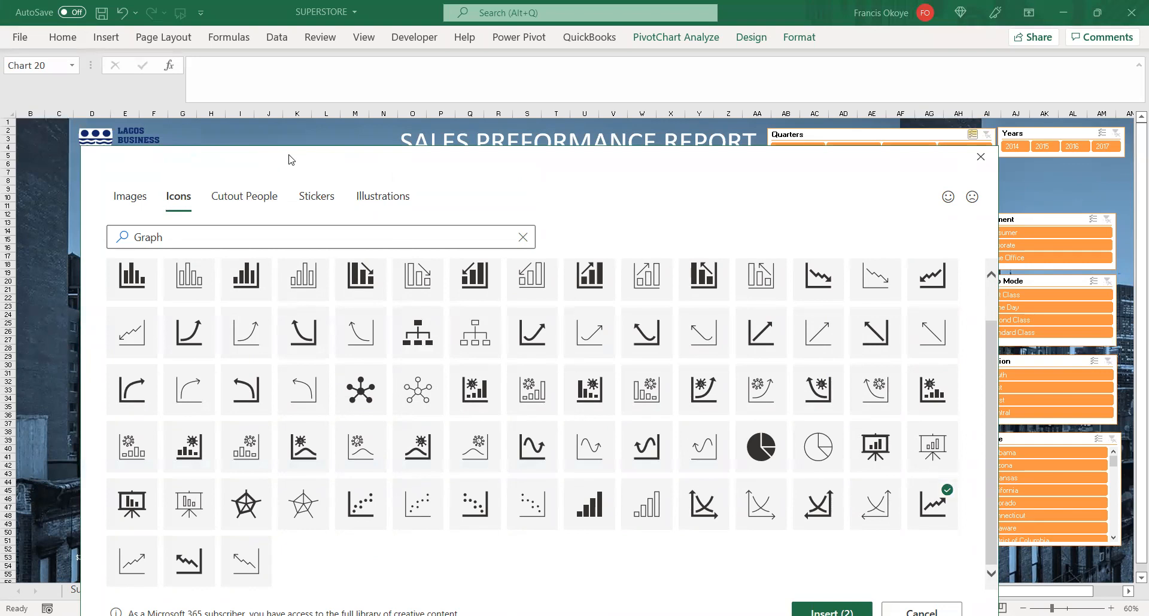
# - Browse the Cutout People and Stickers collections for usable graphics
pyautogui.click(249, 214)
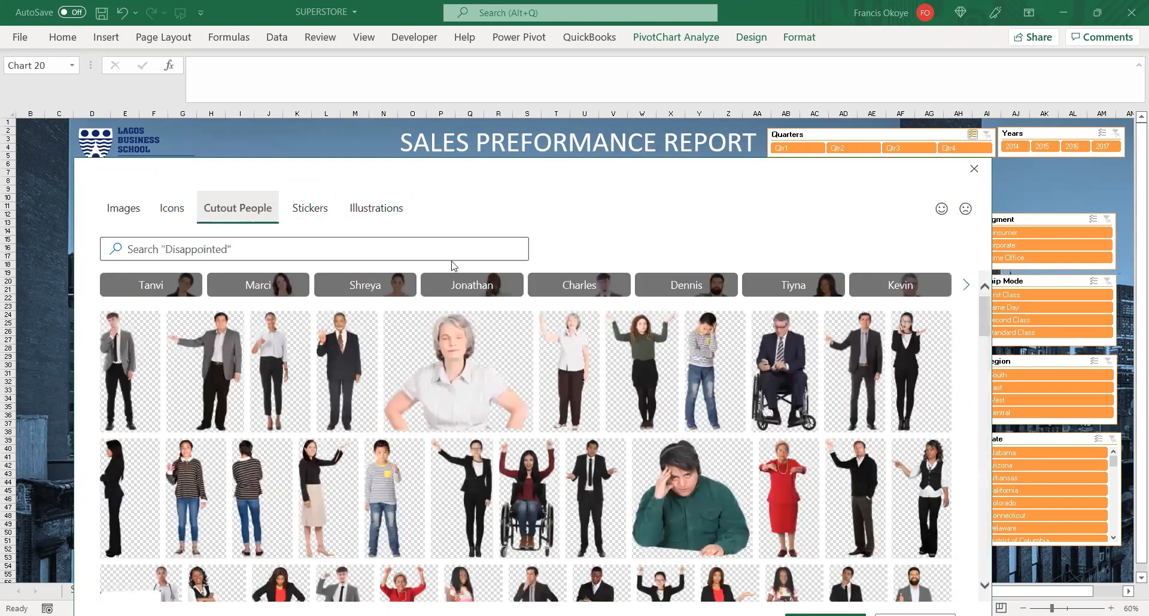
pyautogui.scroll(-10, 989, 309)
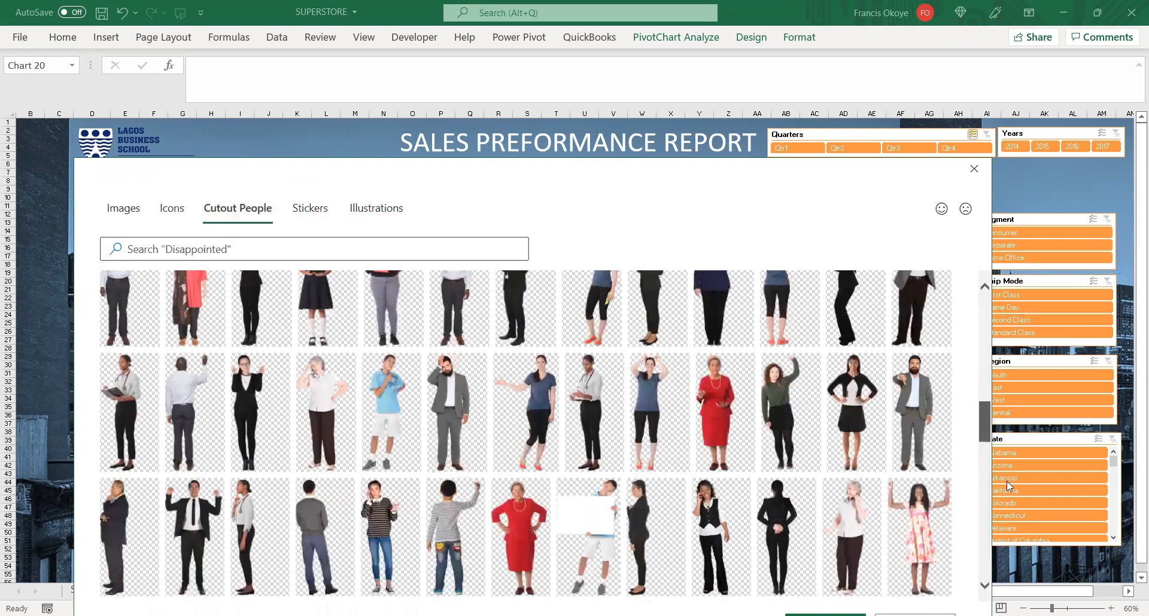
pyautogui.moveTo(1007, 481); pyautogui.dragTo(960, 218)
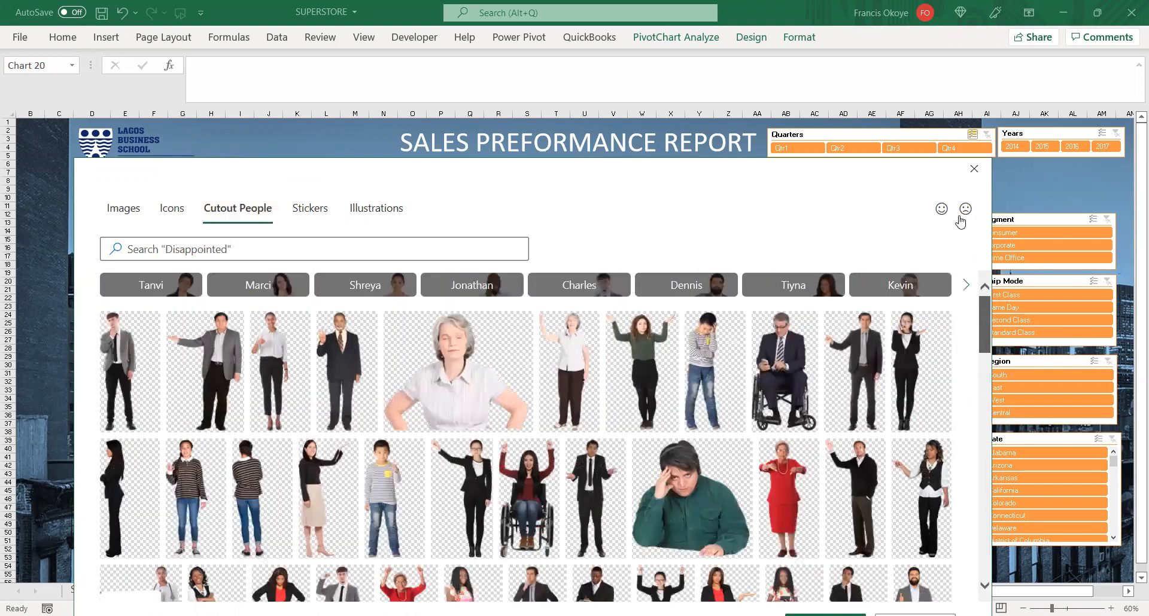
pyautogui.click(310, 208)
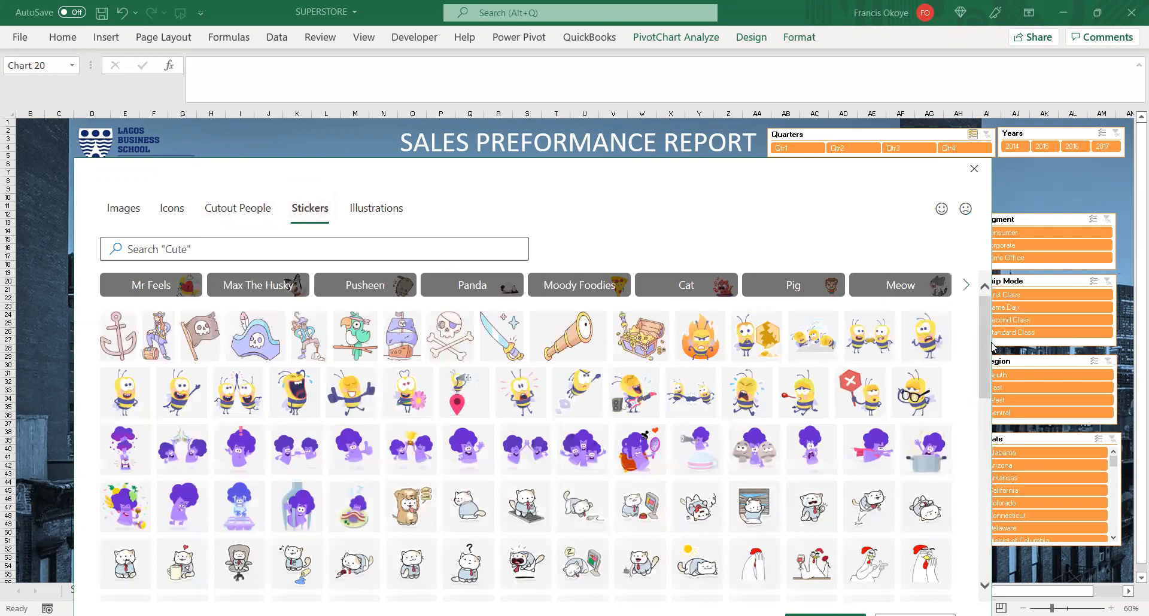
pyautogui.scroll(-10, 972, 302)
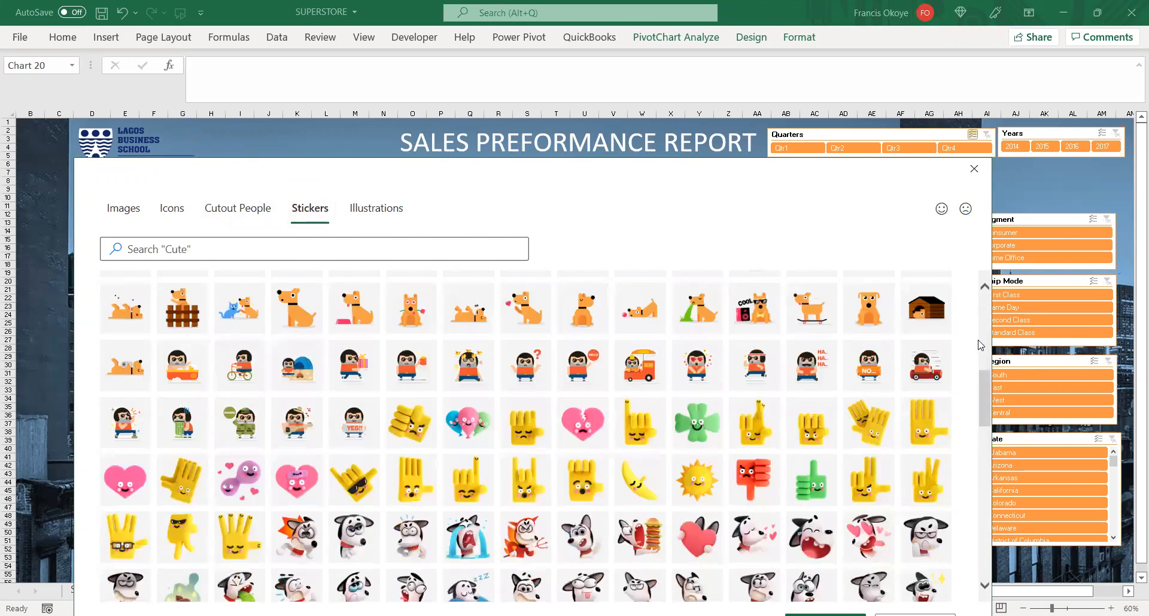
pyautogui.moveTo(986, 416); pyautogui.dragTo(962, 282)
# - Add the laptop, calculator and phone picture from Illustrations to the selection and insert the three chosen graphics
pyautogui.click(387, 216)
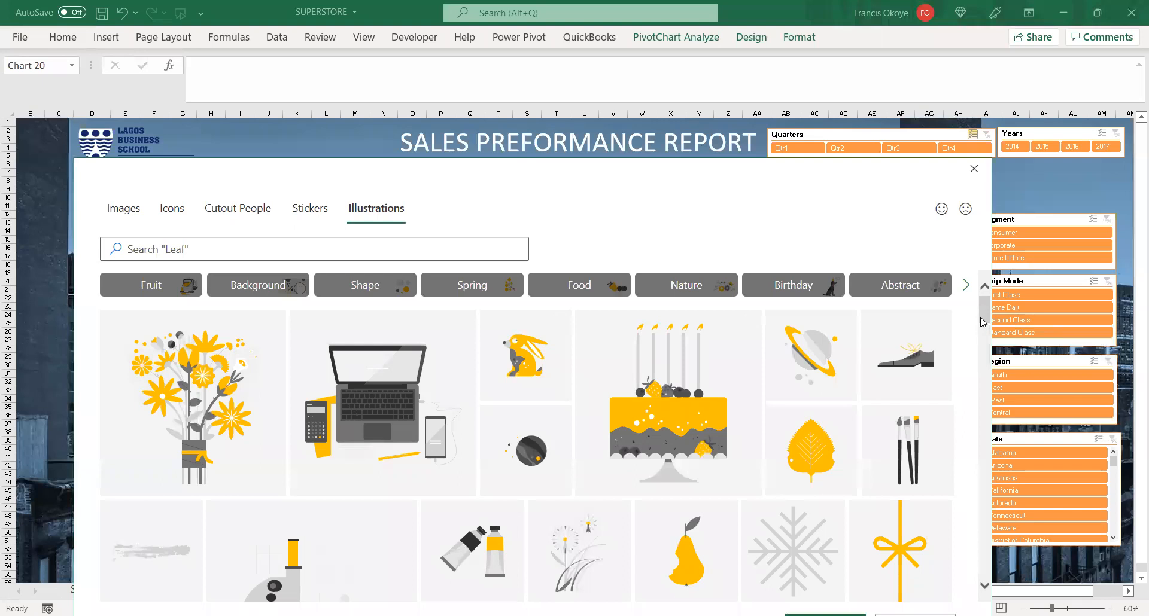
pyautogui.scroll(-3, 982, 328)
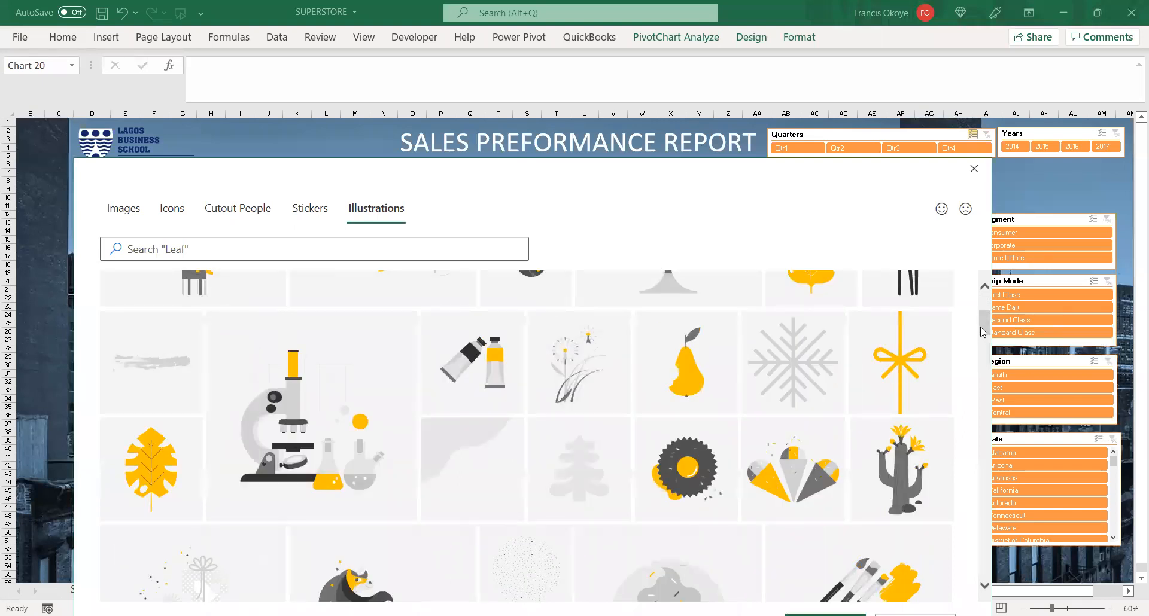
pyautogui.scroll(3, 982, 332)
pyautogui.click(463, 338)
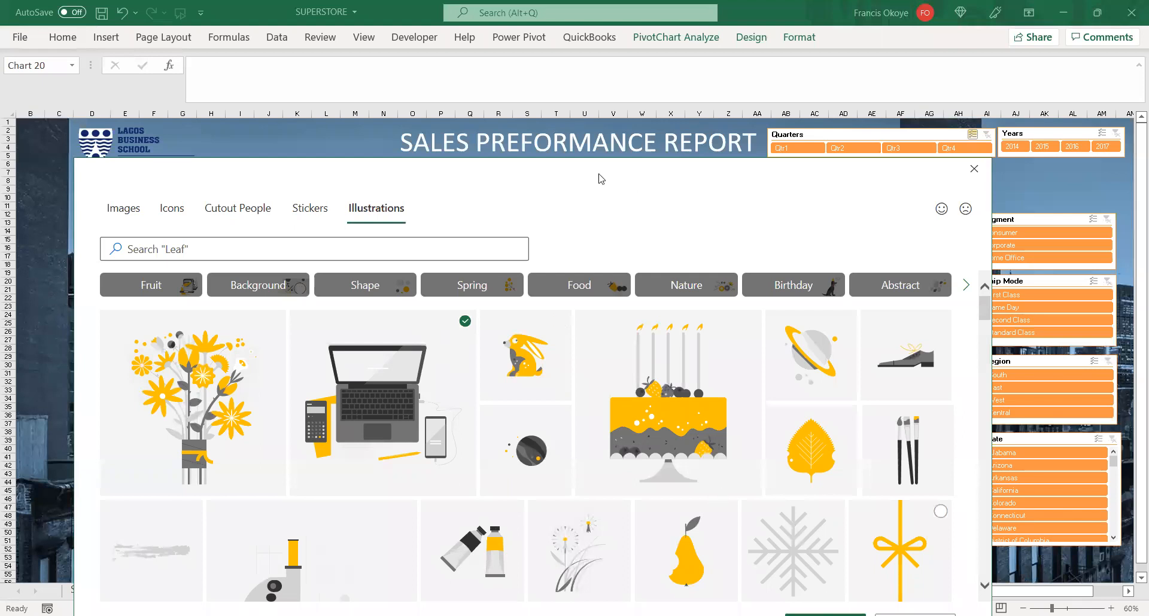
pyautogui.moveTo(479, 175); pyautogui.dragTo(312, 87)
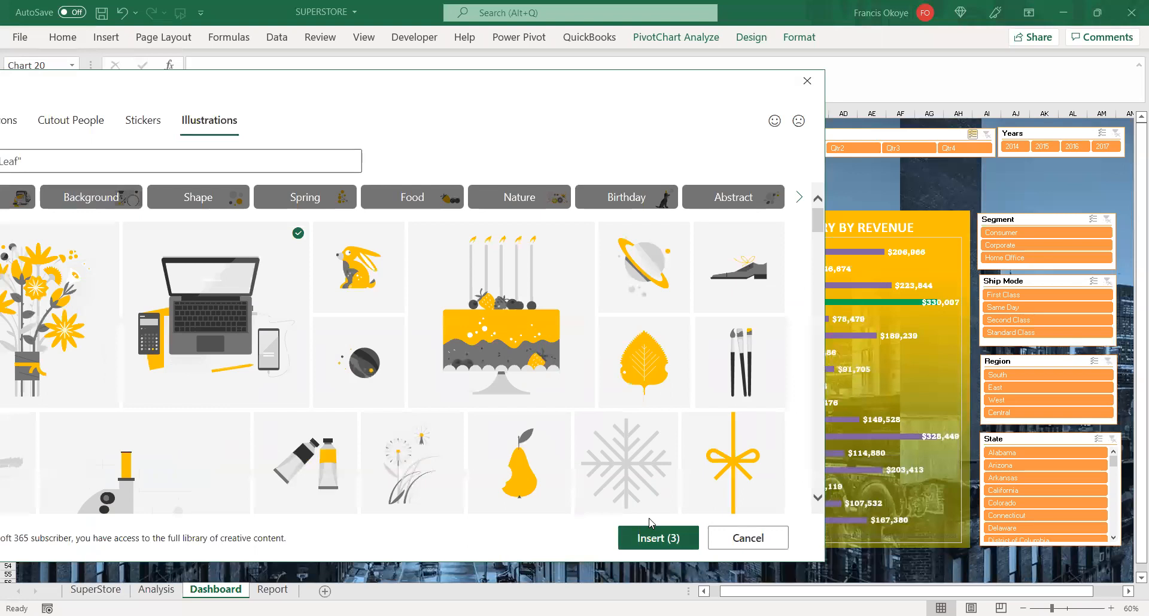
pyautogui.click(652, 529)
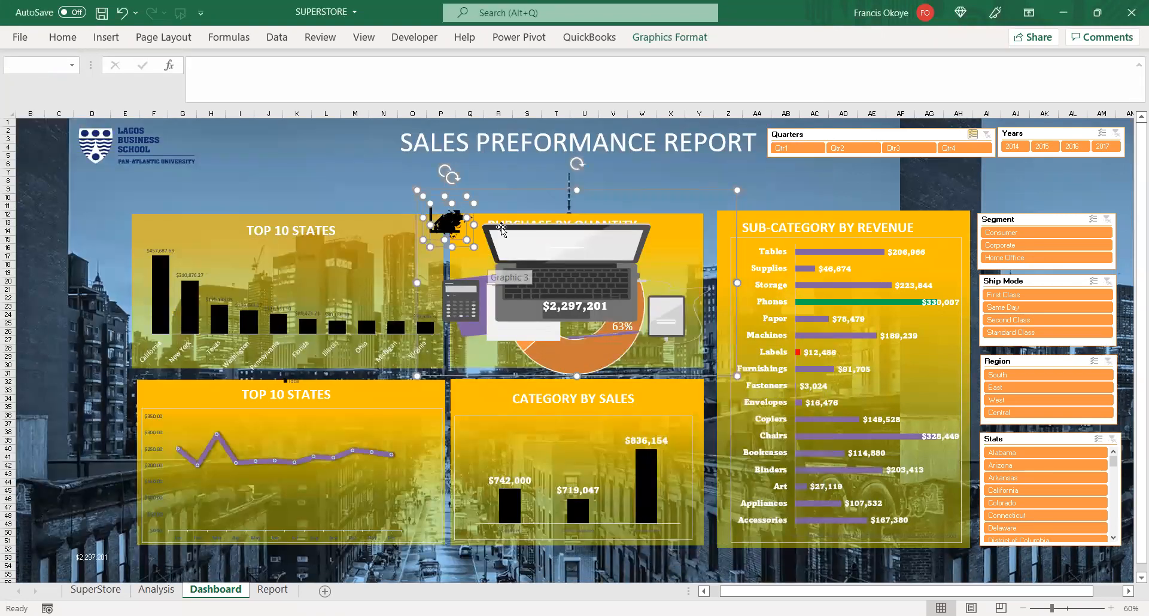
# - Move the three inserted graphics together so that the icons sit beside the school logo
pyautogui.moveTo(463, 247); pyautogui.dragTo(428, 211)
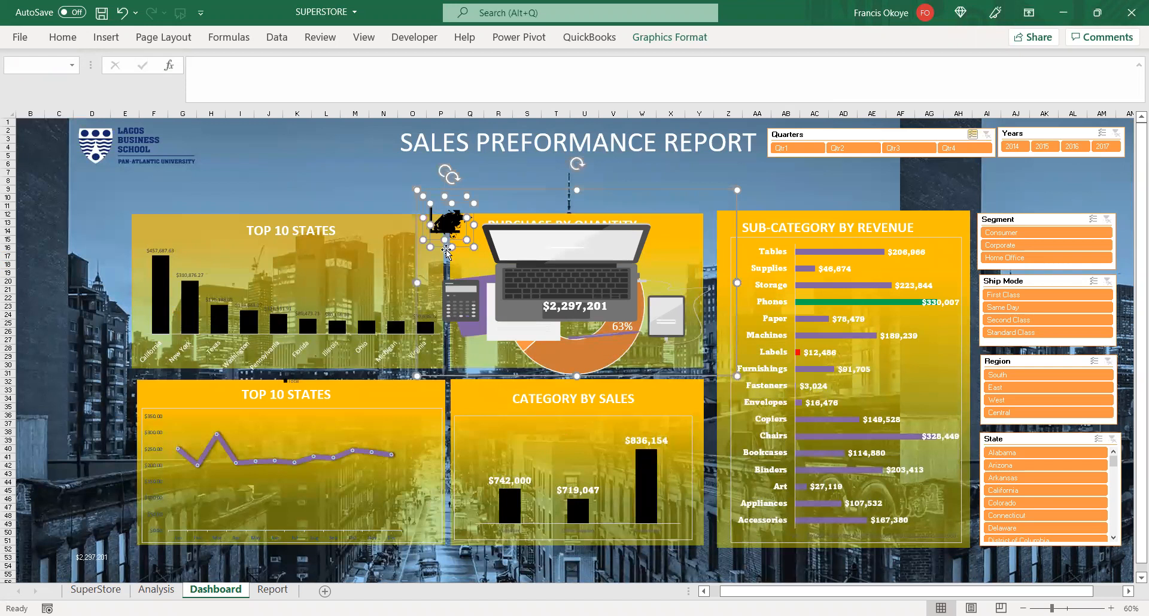
pyautogui.moveTo(444, 247); pyautogui.dragTo(310, 200)
pyautogui.press('Delete')
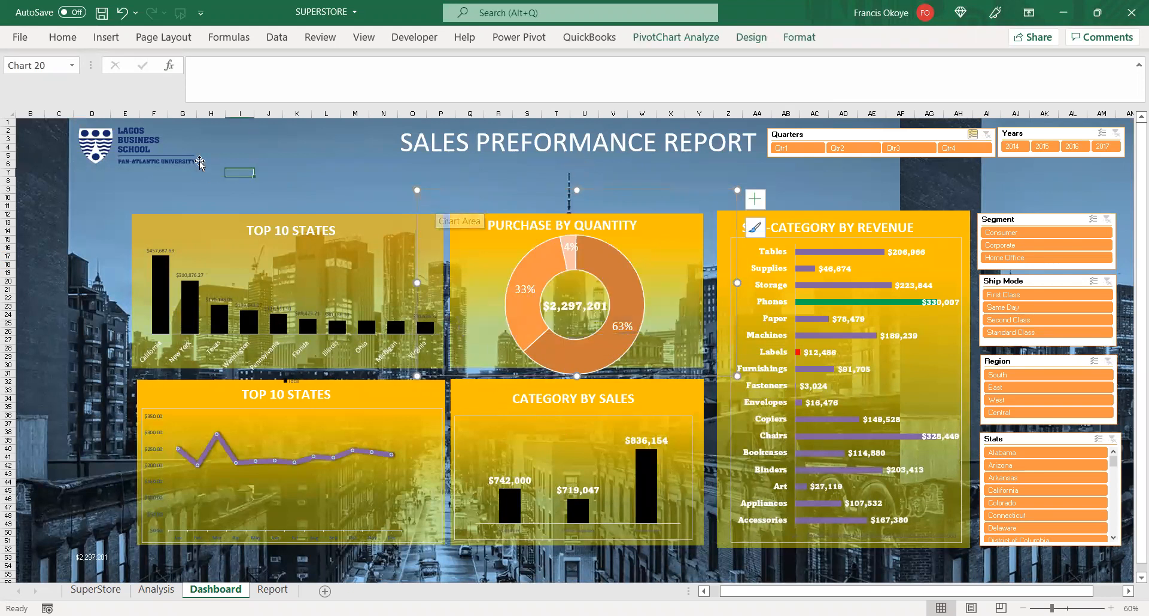
pyautogui.click(238, 138)
pyautogui.click(240, 131)
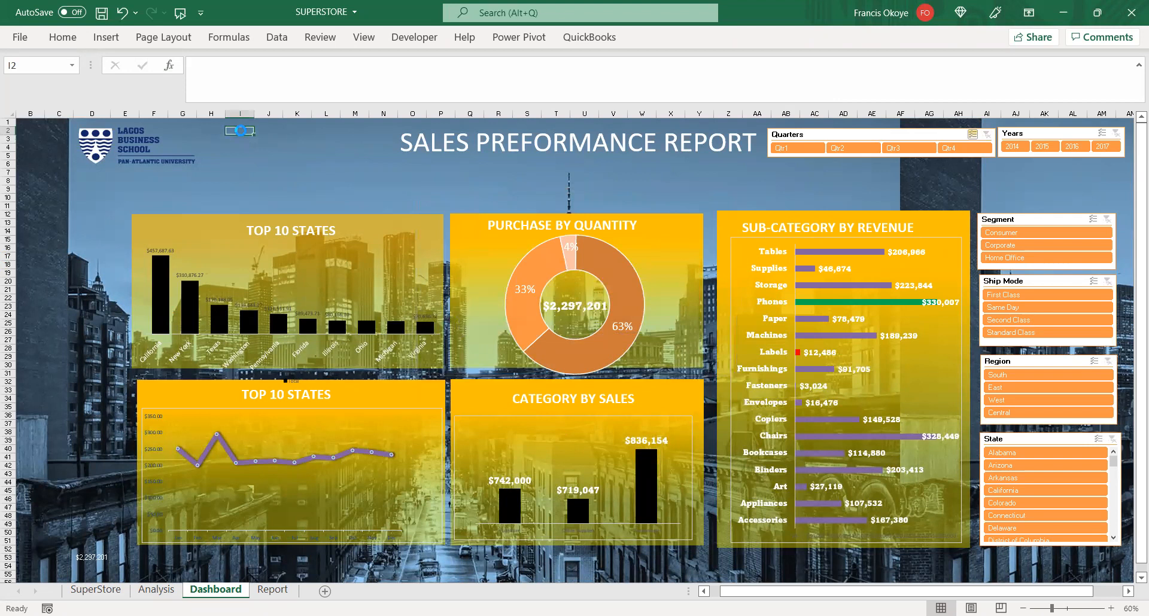
pyautogui.hotkey('ctrl', 'z')
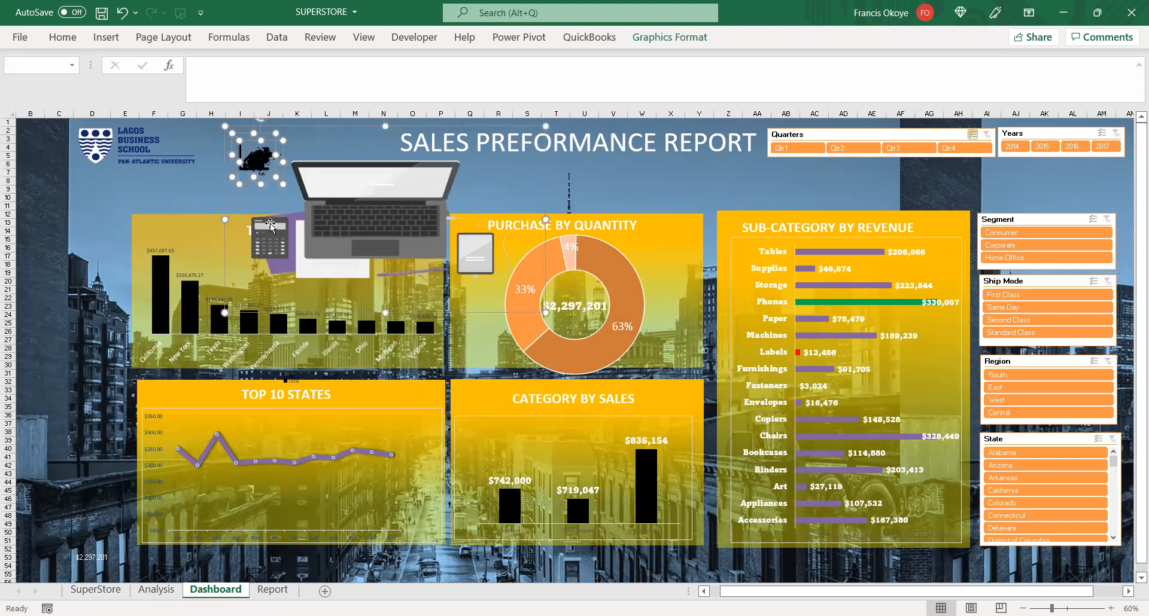
# - Place the Asia map icon by itself in the upper-left corner of the TOP 10 STATES column chart
pyautogui.click(189, 191)
pyautogui.click(256, 178)
pyautogui.moveTo(254, 186); pyautogui.dragTo(152, 252)
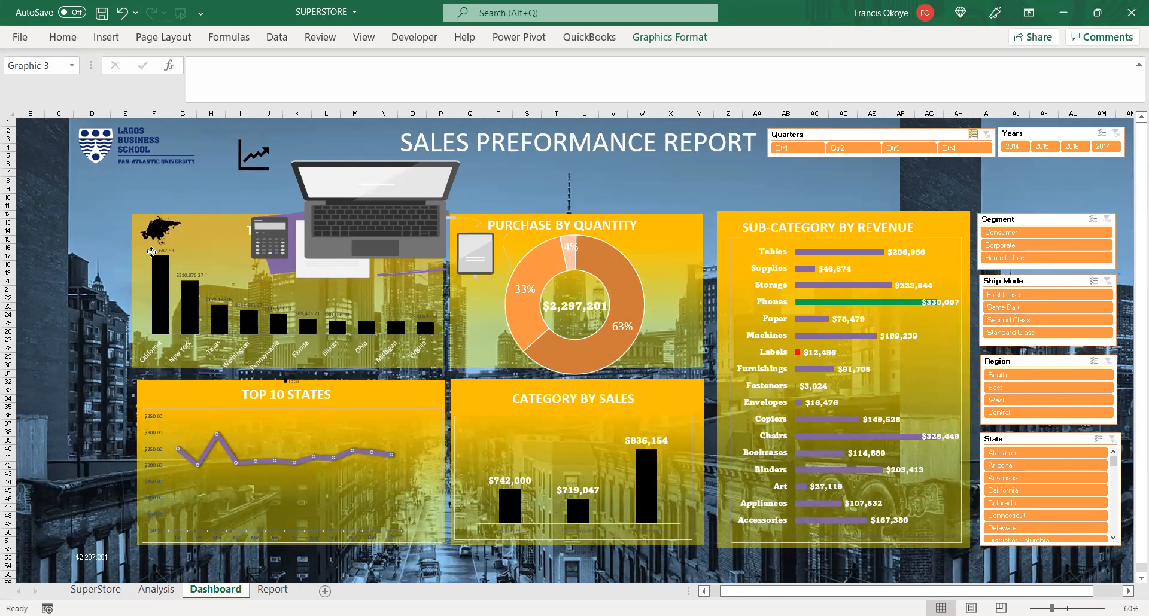
# - Move the line graph icon to the upper-left corner of the TOP 10 STATES line chart and shrink it to fit the title band
pyautogui.click(255, 173)
pyautogui.moveTo(255, 175); pyautogui.dragTo(173, 423)
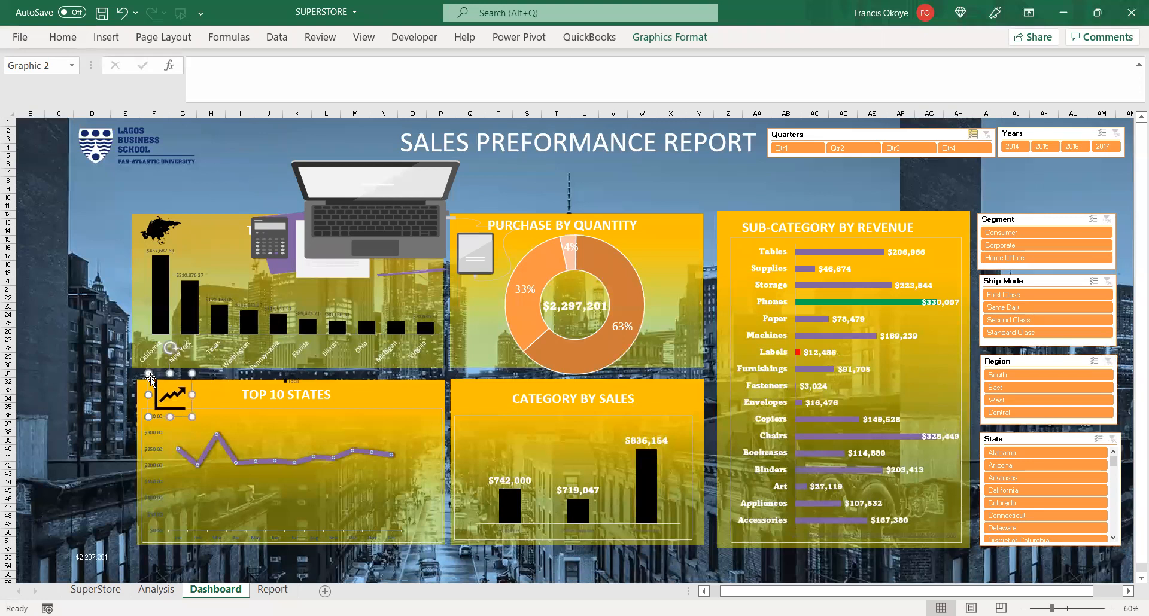
pyautogui.moveTo(170, 374); pyautogui.dragTo(185, 396)
# - Shrink the laptop illustration, try it beside the PURCHASE BY QUANTITY title, and delete it
pyautogui.click(319, 203)
pyautogui.moveTo(226, 126); pyautogui.dragTo(369, 186)
pyautogui.moveTo(406, 225); pyautogui.dragTo(534, 408)
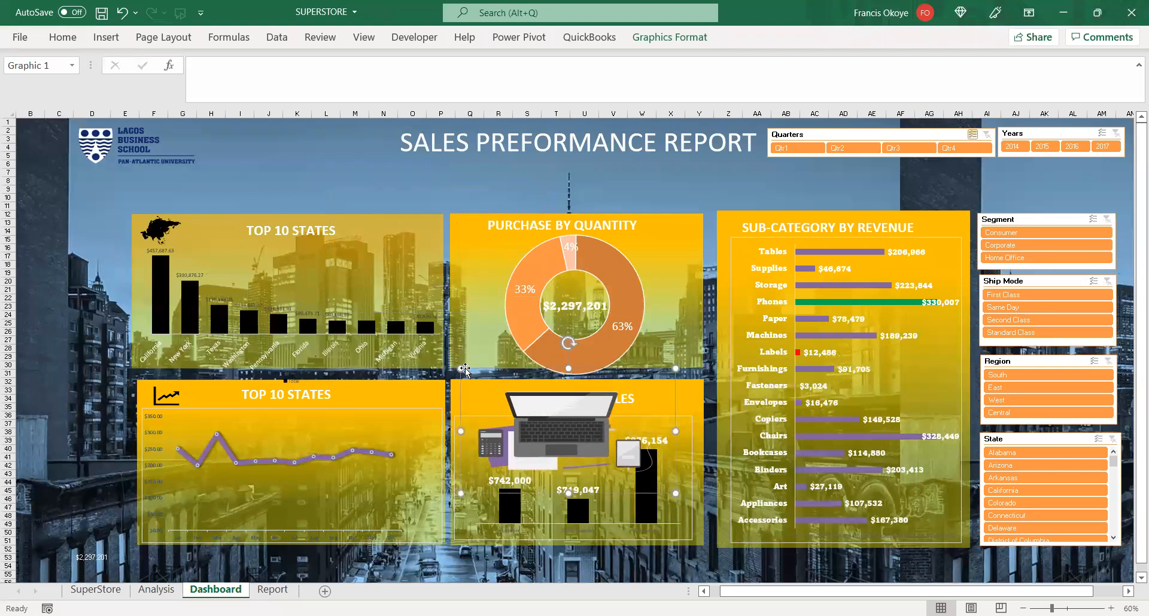
pyautogui.moveTo(461, 369); pyautogui.dragTo(590, 416)
pyautogui.moveTo(628, 449); pyautogui.dragTo(672, 228)
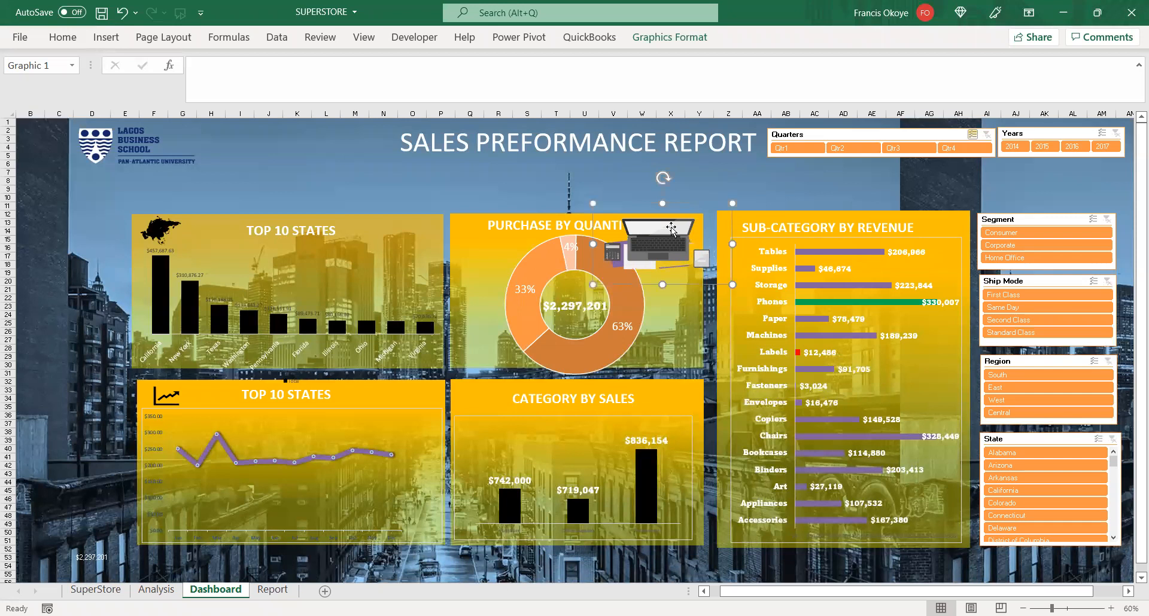
pyautogui.press('Delete')
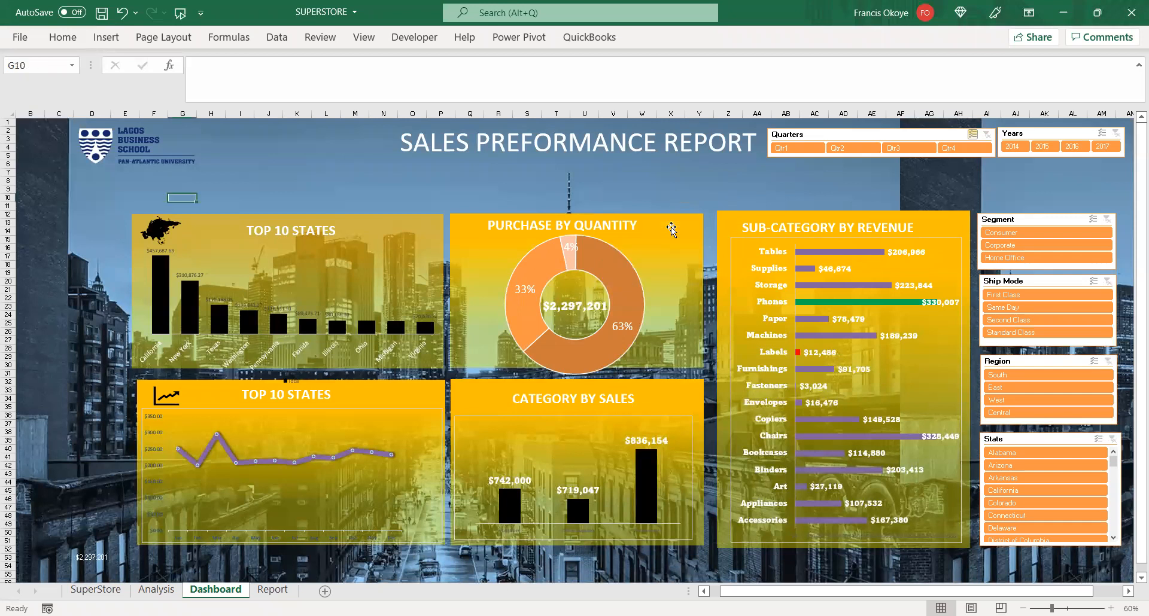
# - Recolour the PURCHASE BY QUANTITY doughnut with the monochromatic grey and black palette
pyautogui.click(163, 237)
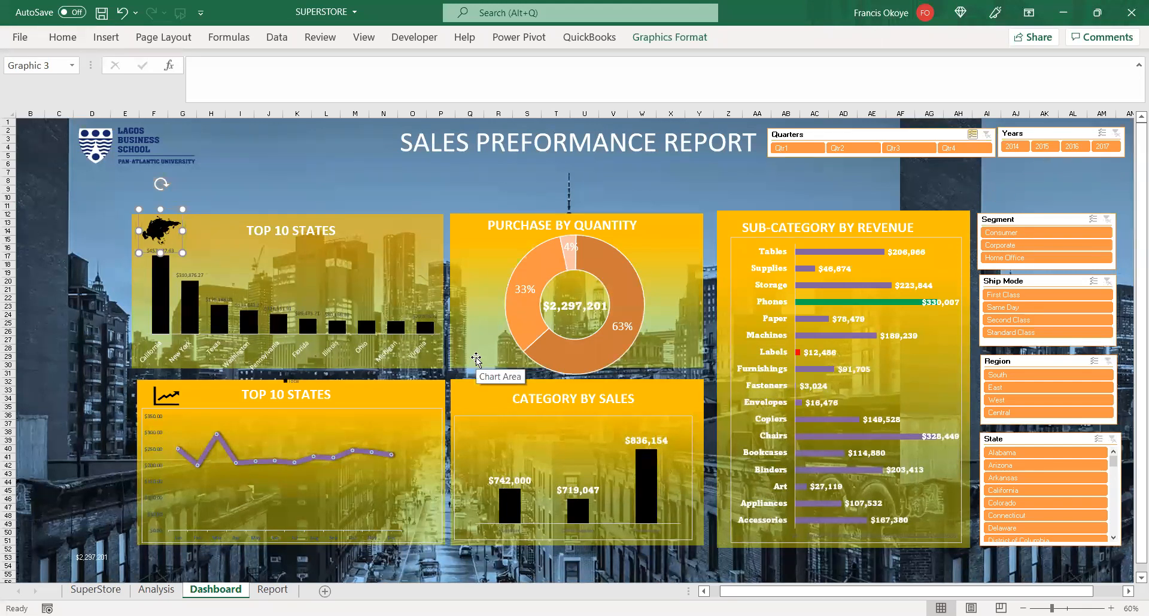
pyautogui.click(646, 254)
pyautogui.click(569, 248)
pyautogui.click(71, 38)
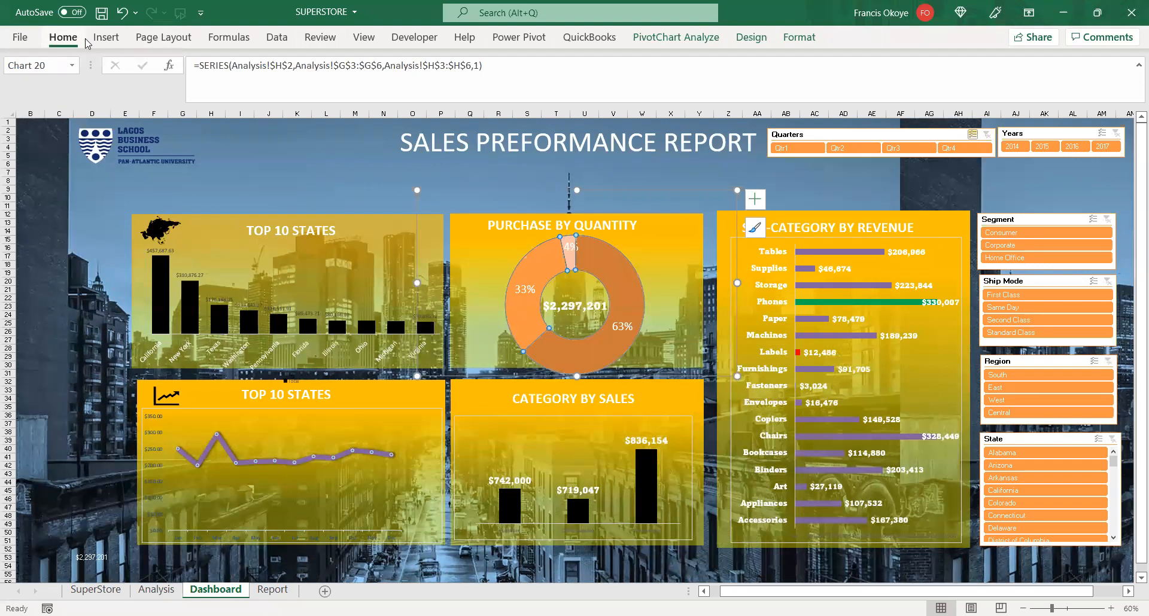
pyautogui.click(645, 235)
pyautogui.click(749, 38)
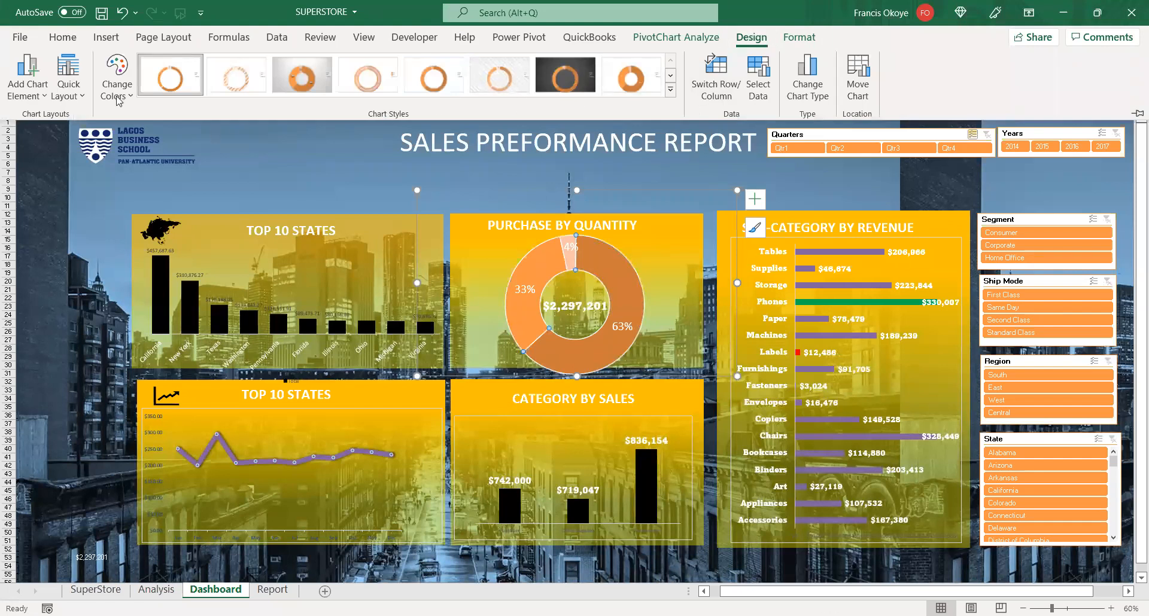
pyautogui.click(117, 75)
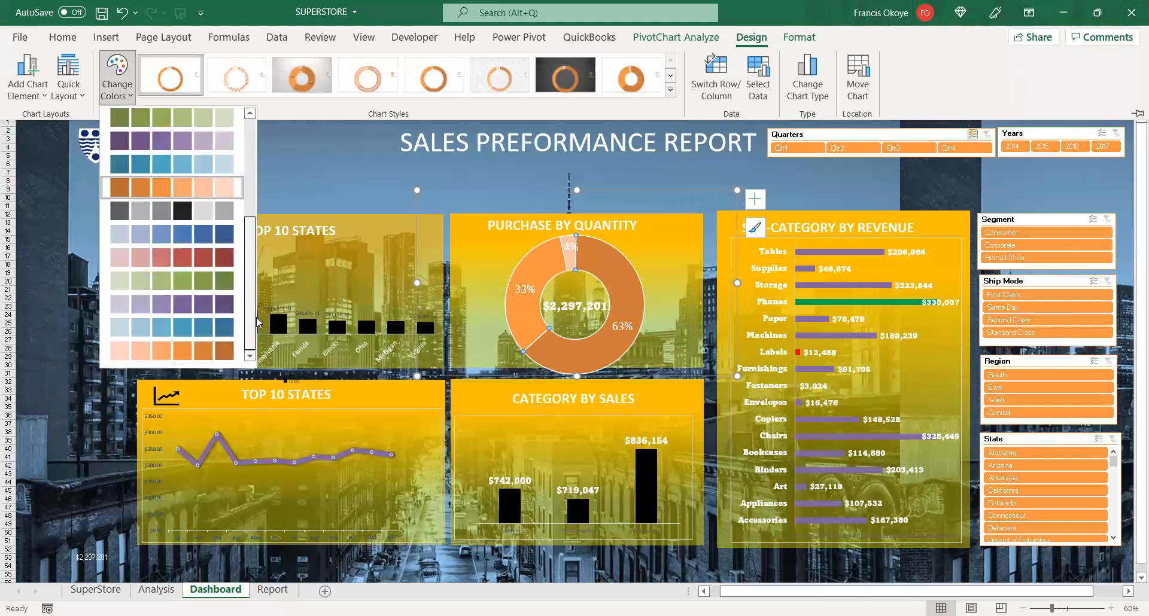
pyautogui.click(185, 212)
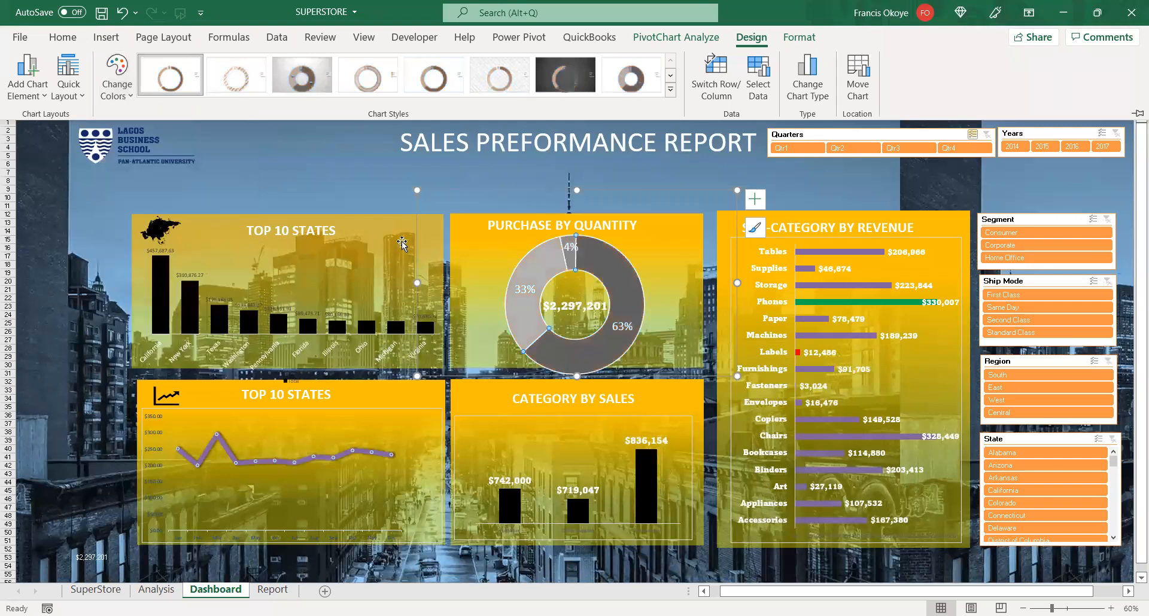
# - Recolour the SUB-CATEGORY BY REVENUE bar chart with the monochromatic grey and black palette
pyautogui.click(904, 286)
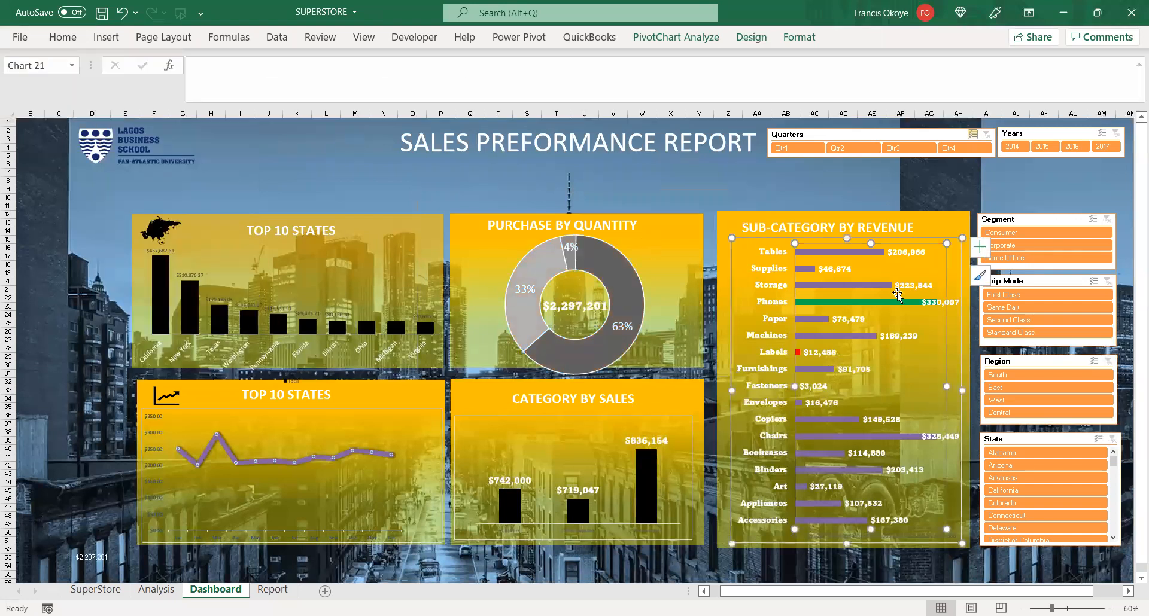
pyautogui.click(751, 37)
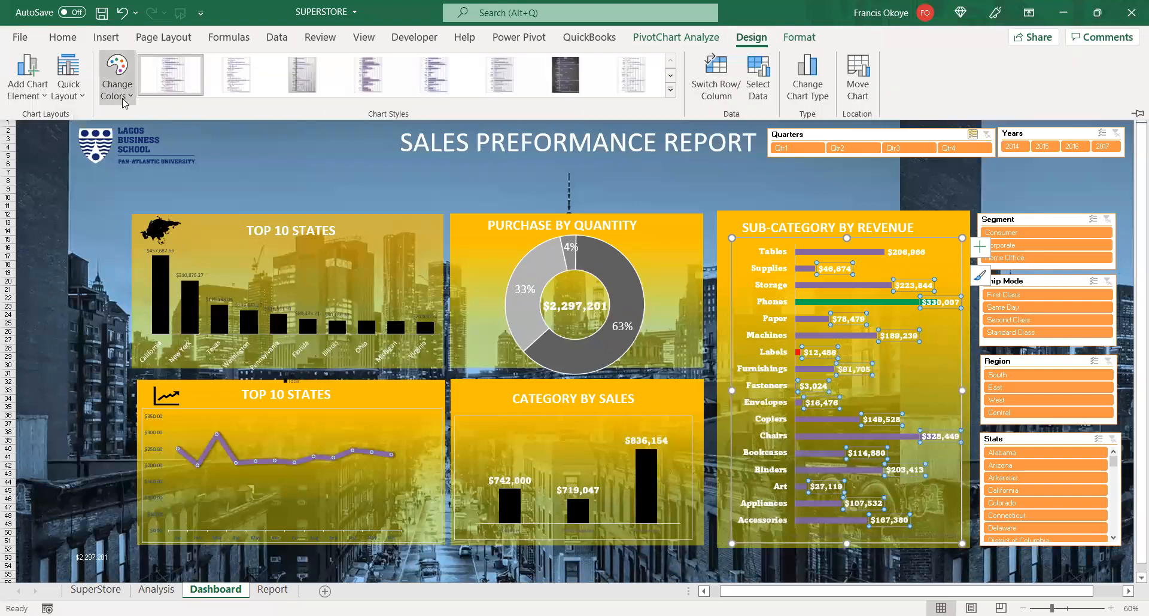
pyautogui.click(117, 77)
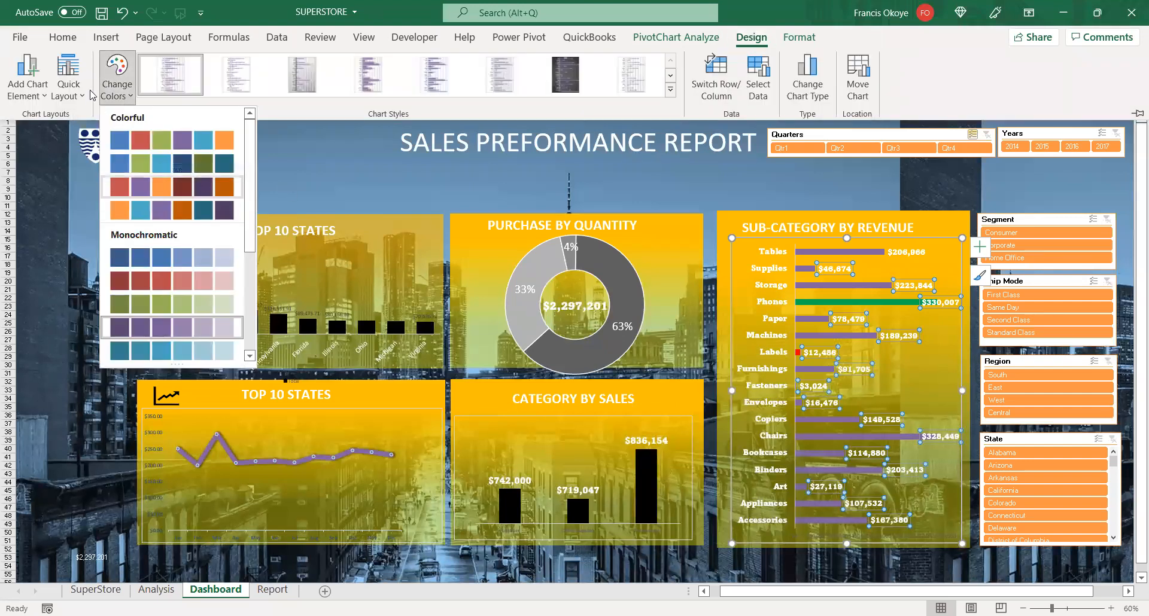
pyautogui.scroll(-3, 183, 211)
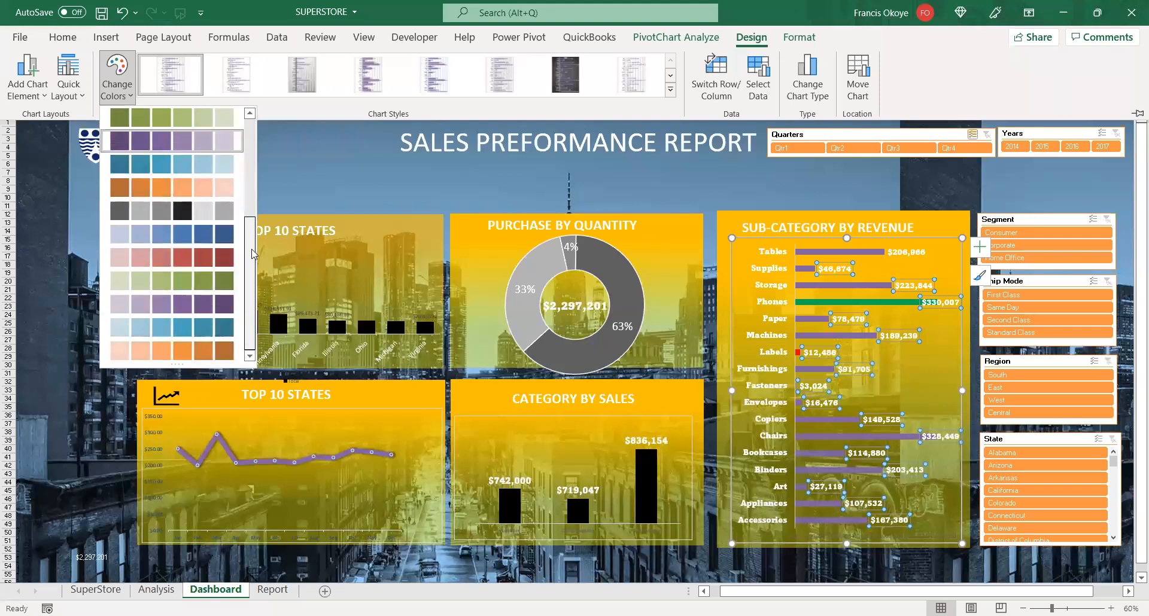
pyautogui.click(183, 211)
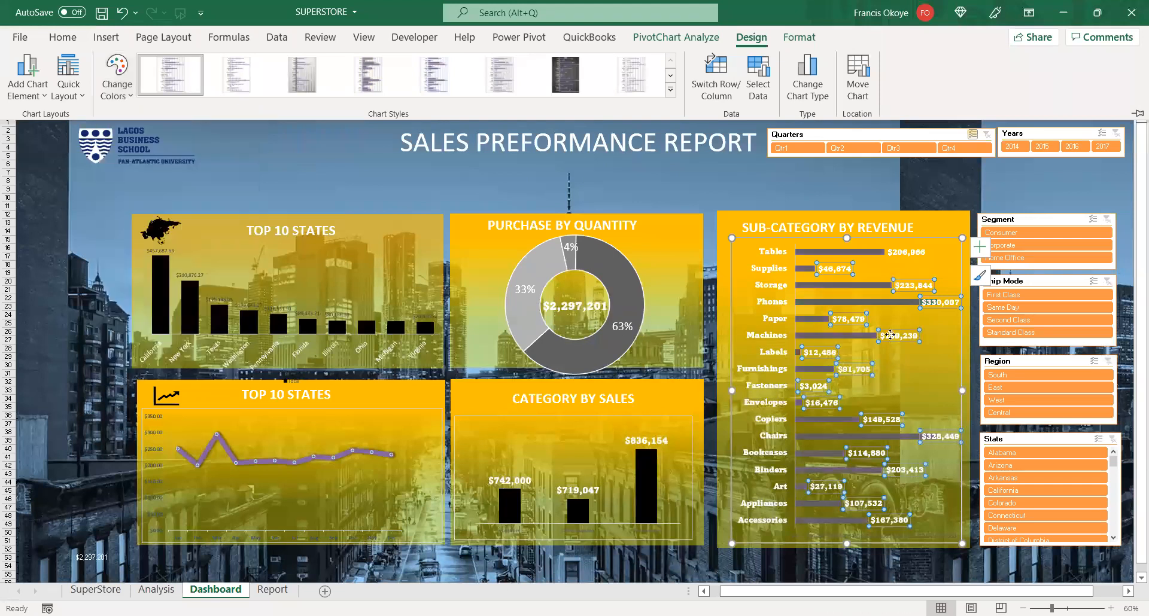
# - Recolour the TOP 10 STATES line chart with the monochromatic grey and black palette and deselect it
pyautogui.click(336, 400)
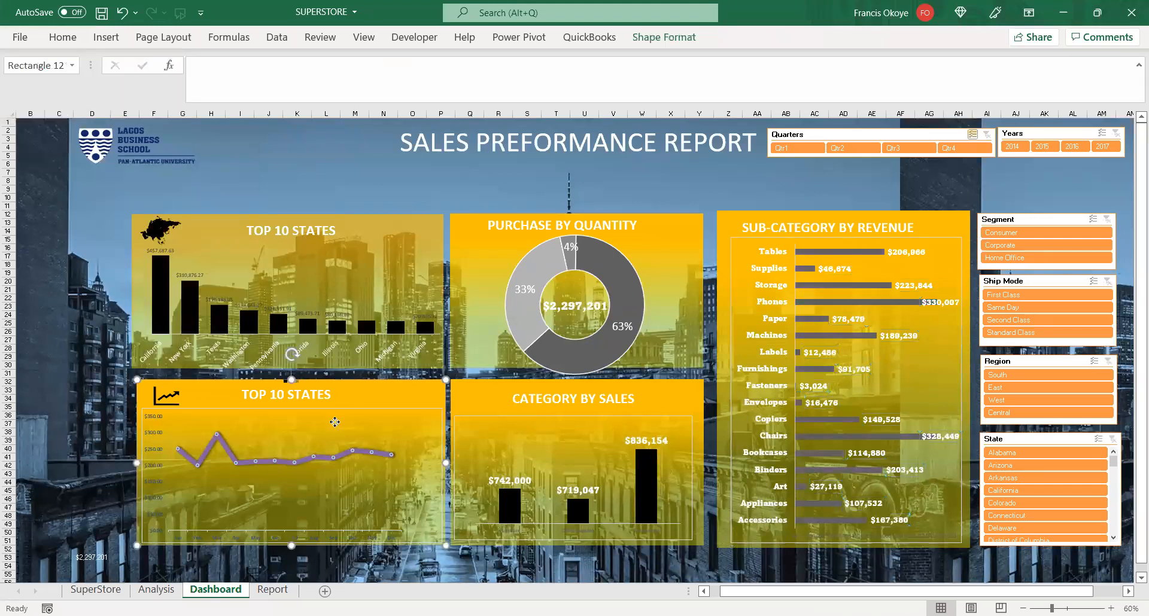
pyautogui.click(334, 422)
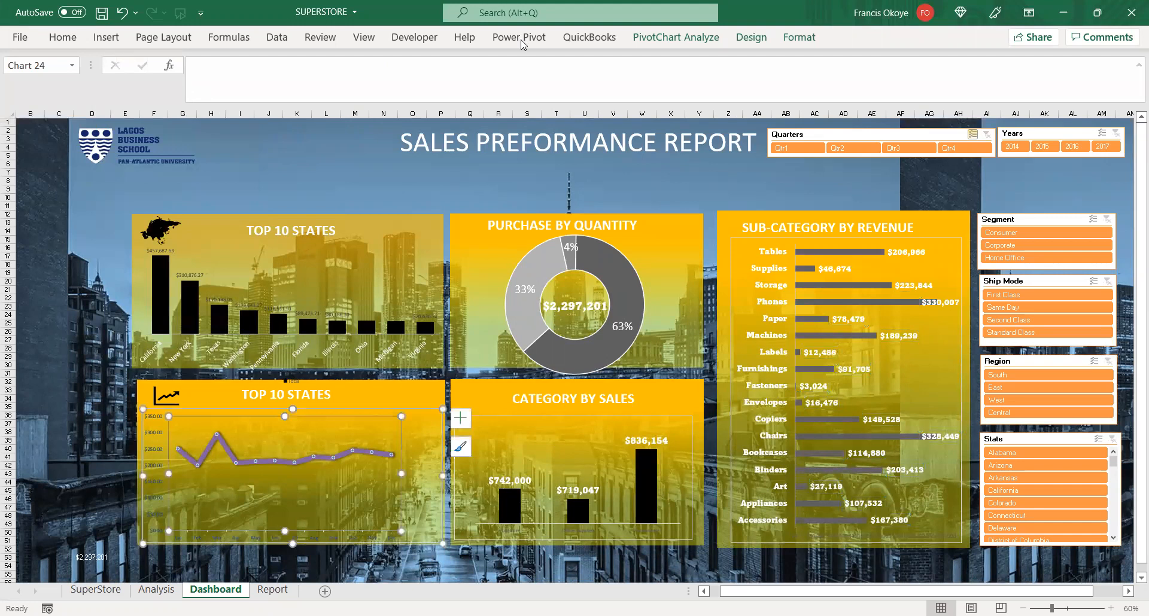
pyautogui.click(751, 37)
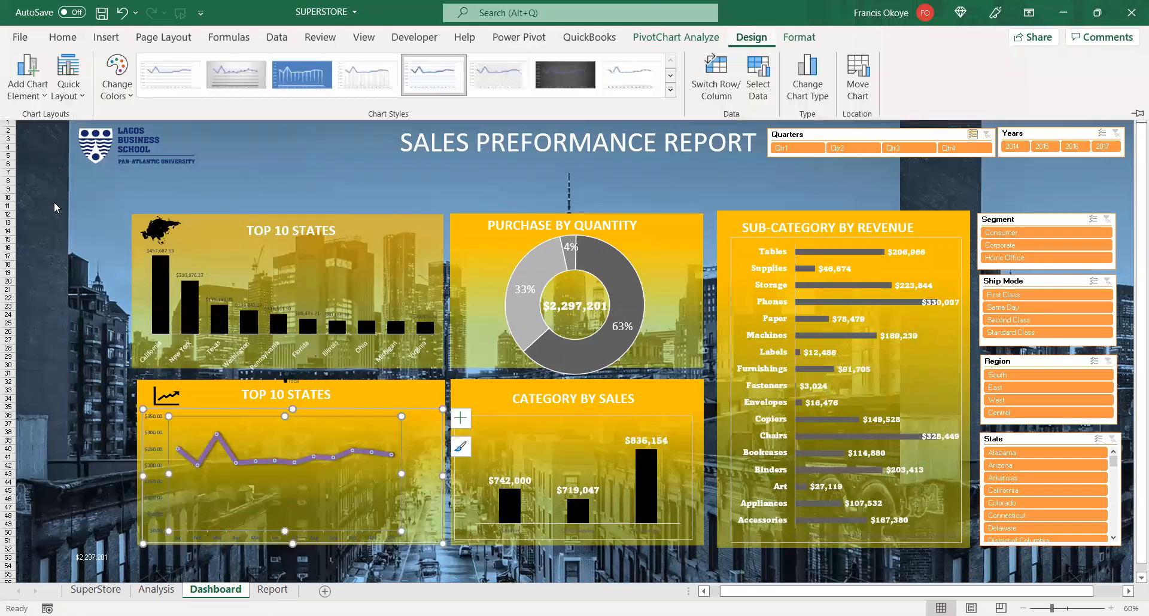
pyautogui.click(117, 78)
pyautogui.scroll(-5, 188, 217)
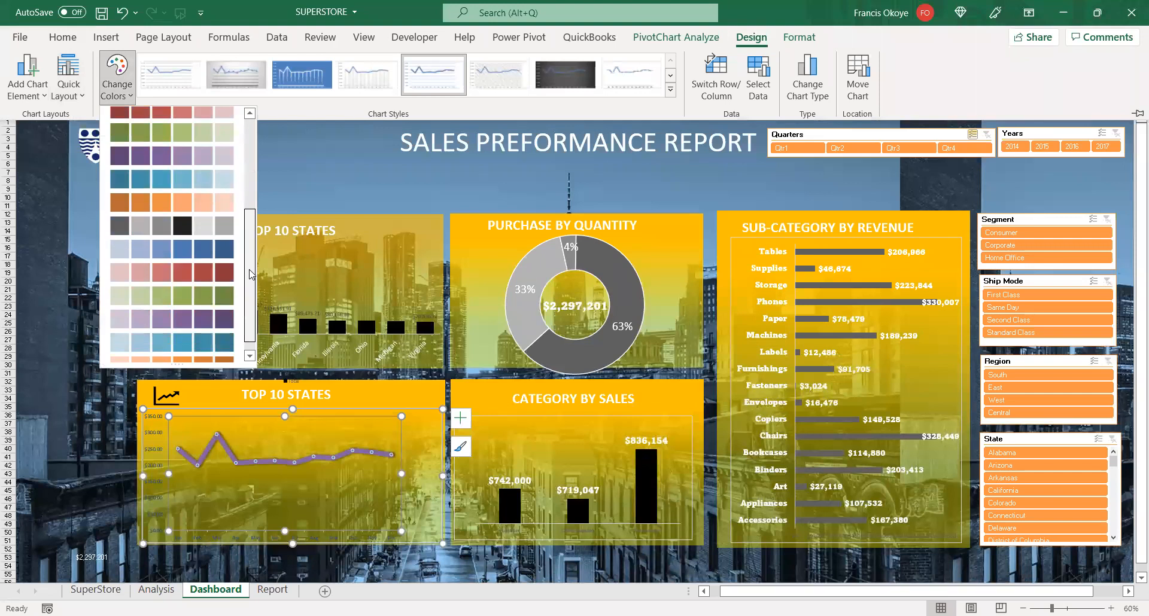
pyautogui.click(189, 225)
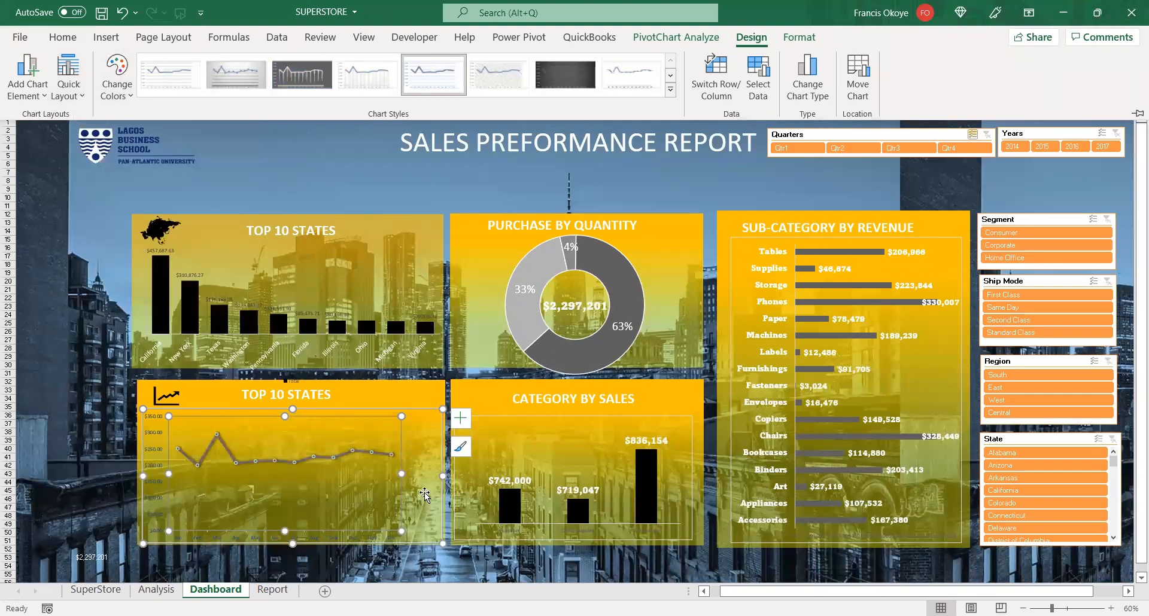
pyautogui.click(757, 189)
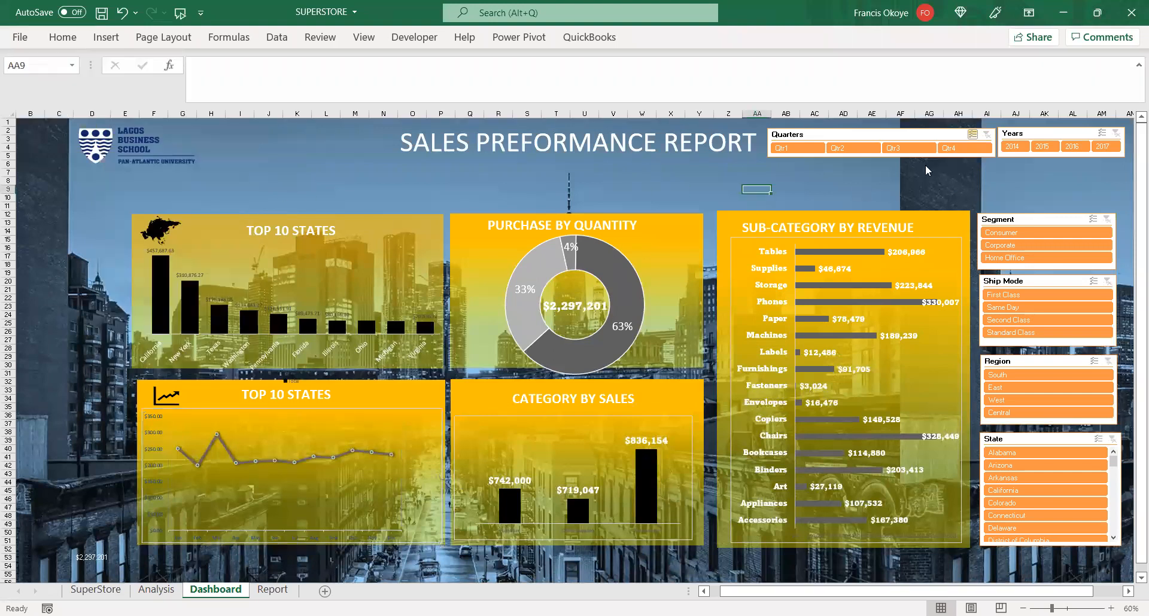
# - Apply the light grey slicer style to the Quarters, Years, Segment, Ship Mode, Region and State slicers together
pyautogui.click(838, 129)
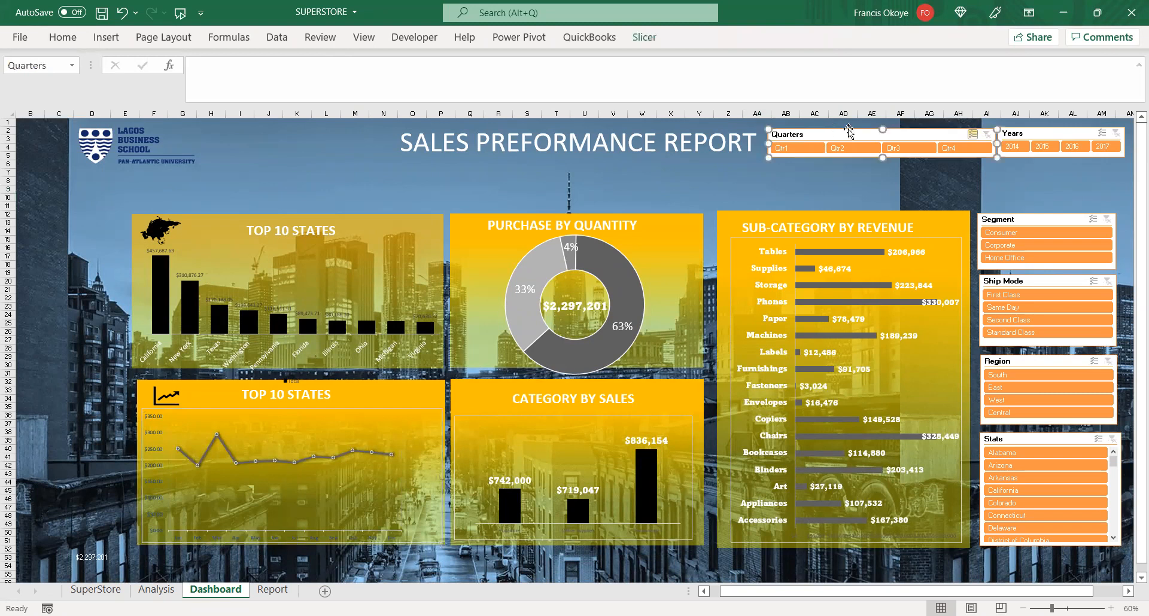
pyautogui.keyDown('ctrl'); pyautogui.click(1062, 133); pyautogui.keyUp('ctrl')
pyautogui.keyDown('ctrl'); pyautogui.click(1034, 221); pyautogui.keyUp('ctrl')
pyautogui.keyDown('ctrl'); pyautogui.click(1032, 279); pyautogui.keyUp('ctrl')
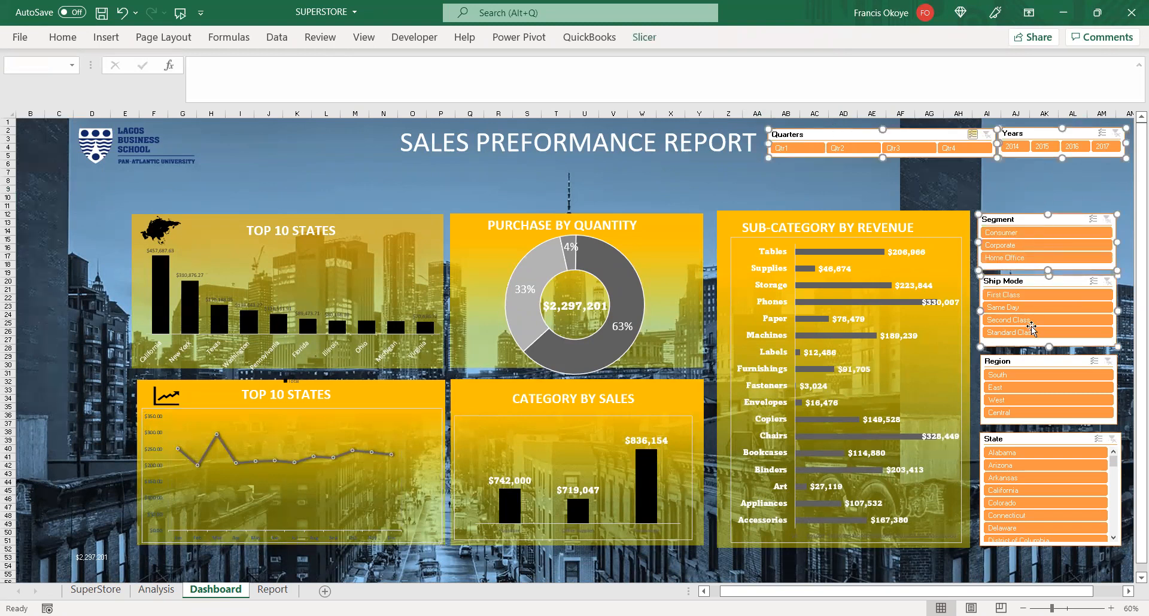
pyautogui.keyDown('ctrl'); pyautogui.click(1030, 361); pyautogui.keyUp('ctrl')
pyautogui.keyDown('ctrl'); pyautogui.click(1027, 440); pyautogui.keyUp('ctrl')
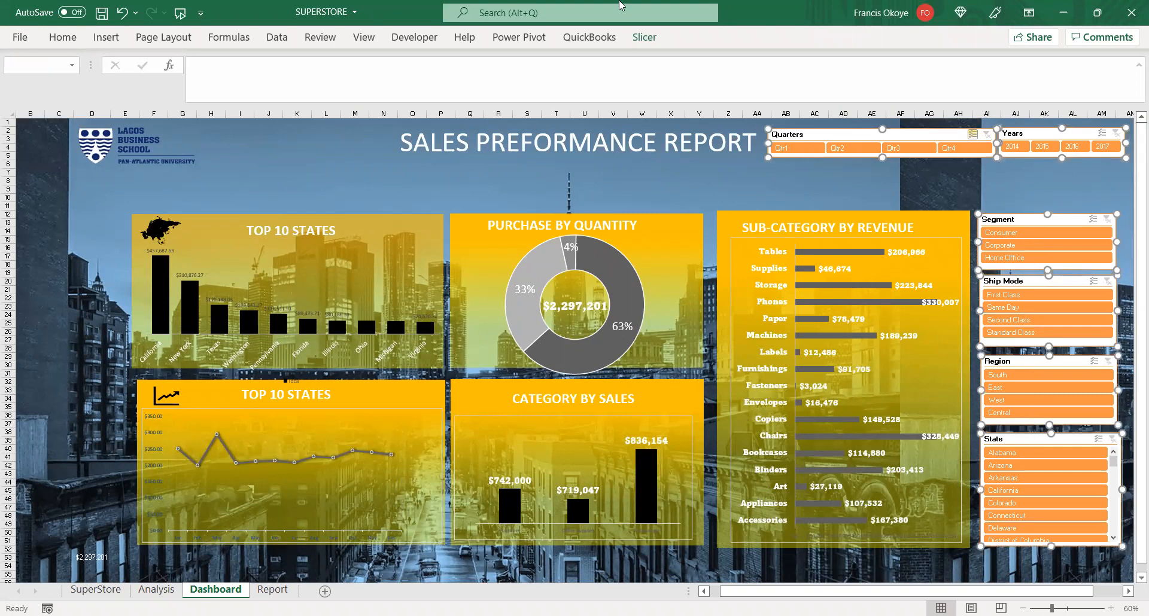
pyautogui.click(644, 39)
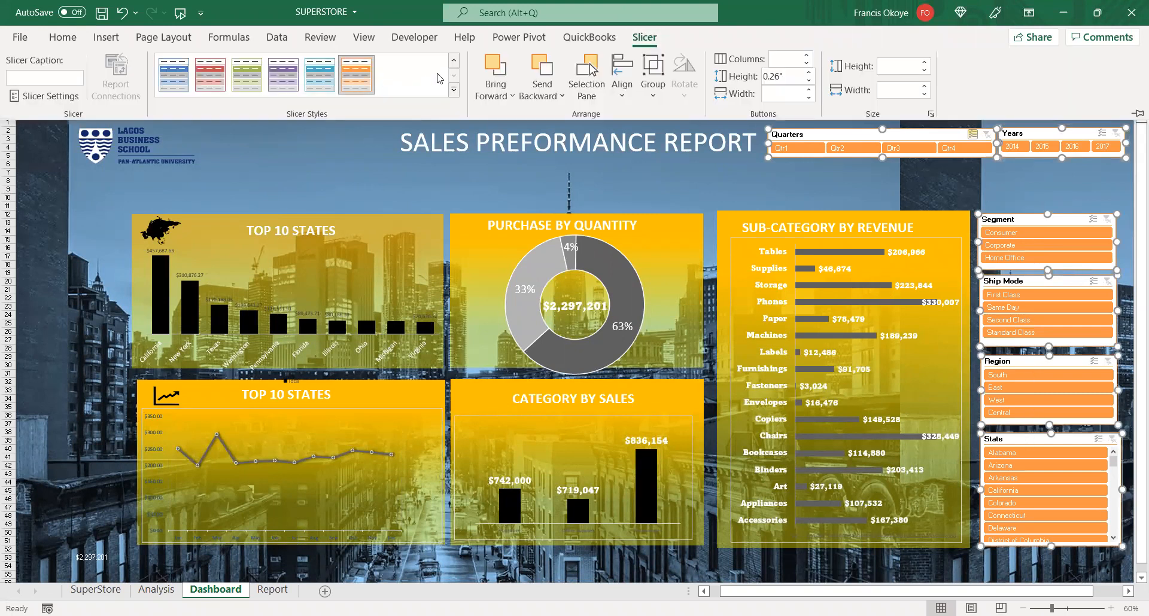
pyautogui.click(455, 91)
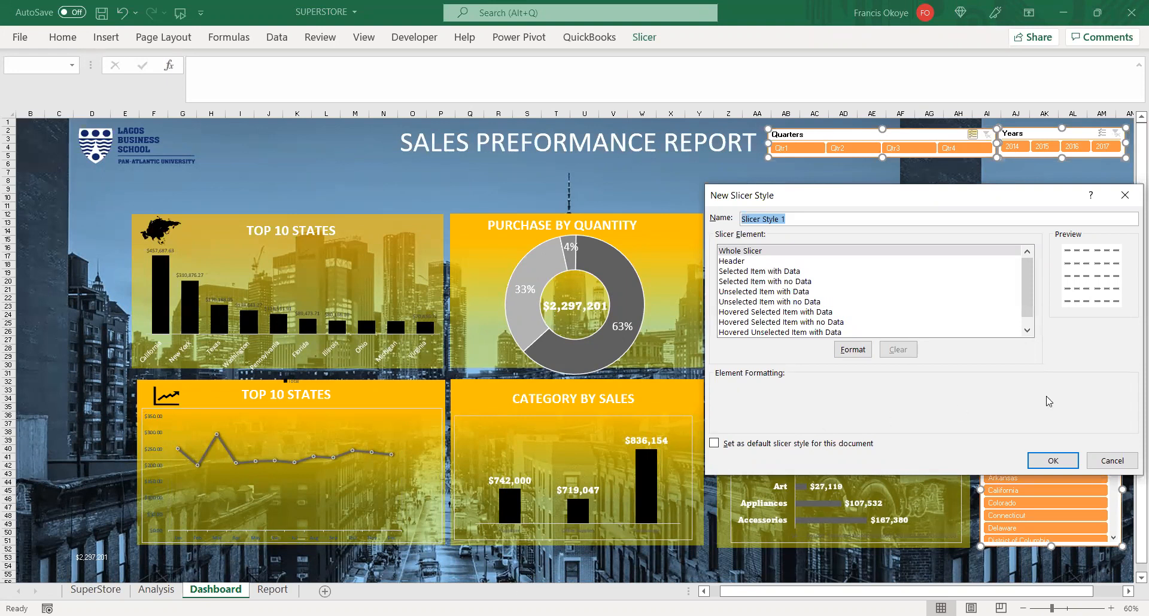
pyautogui.click(1112, 461)
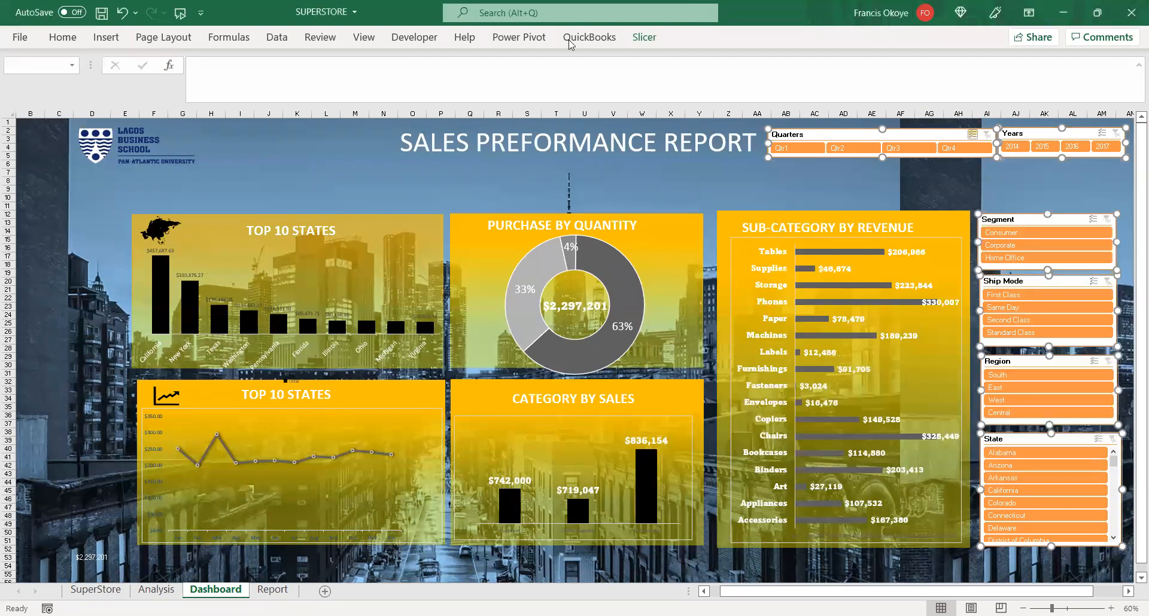
pyautogui.click(645, 37)
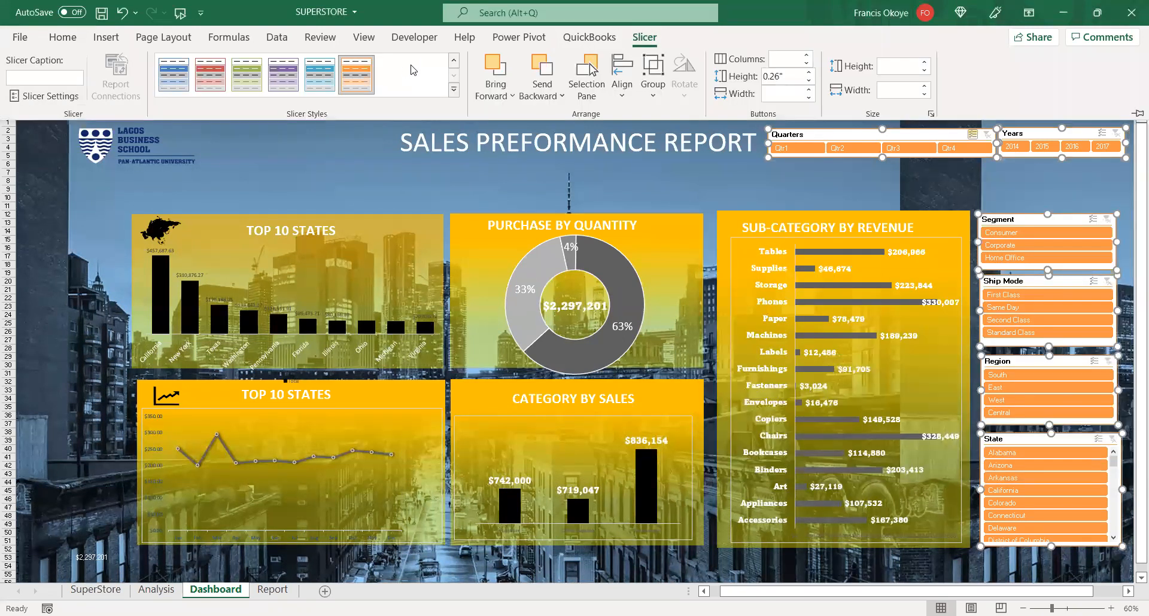
pyautogui.click(451, 91)
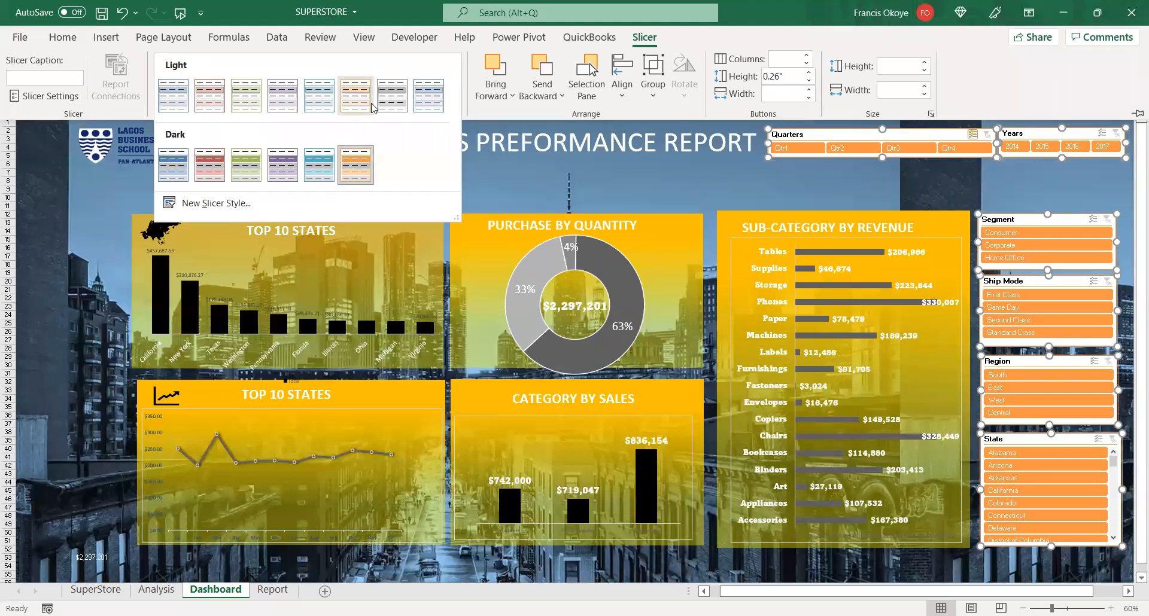
pyautogui.click(393, 95)
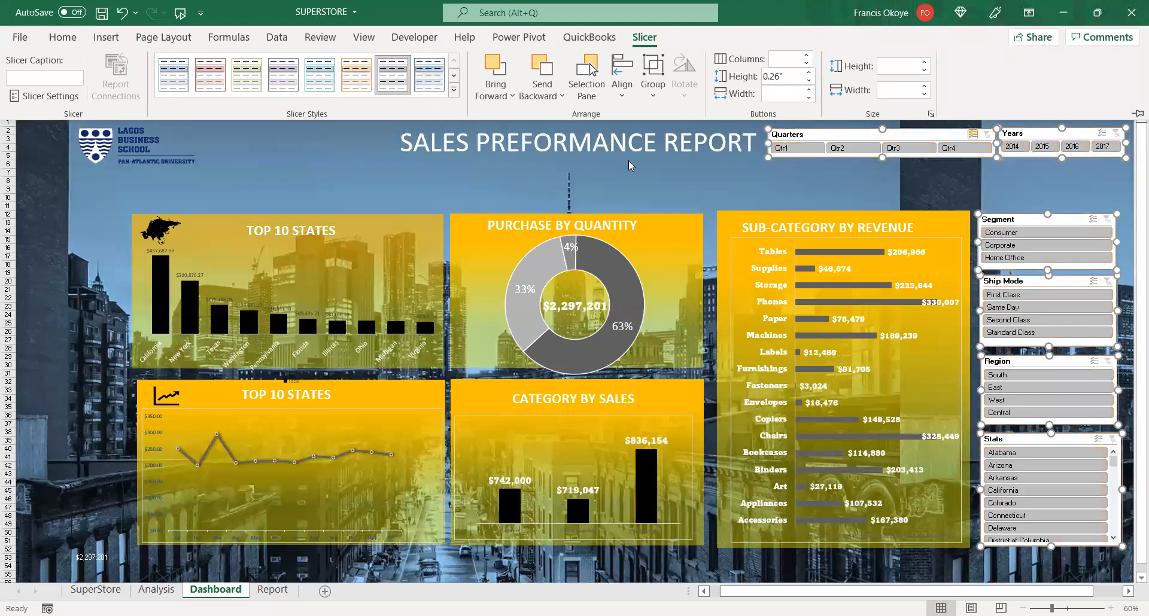
pyautogui.press('Escape')
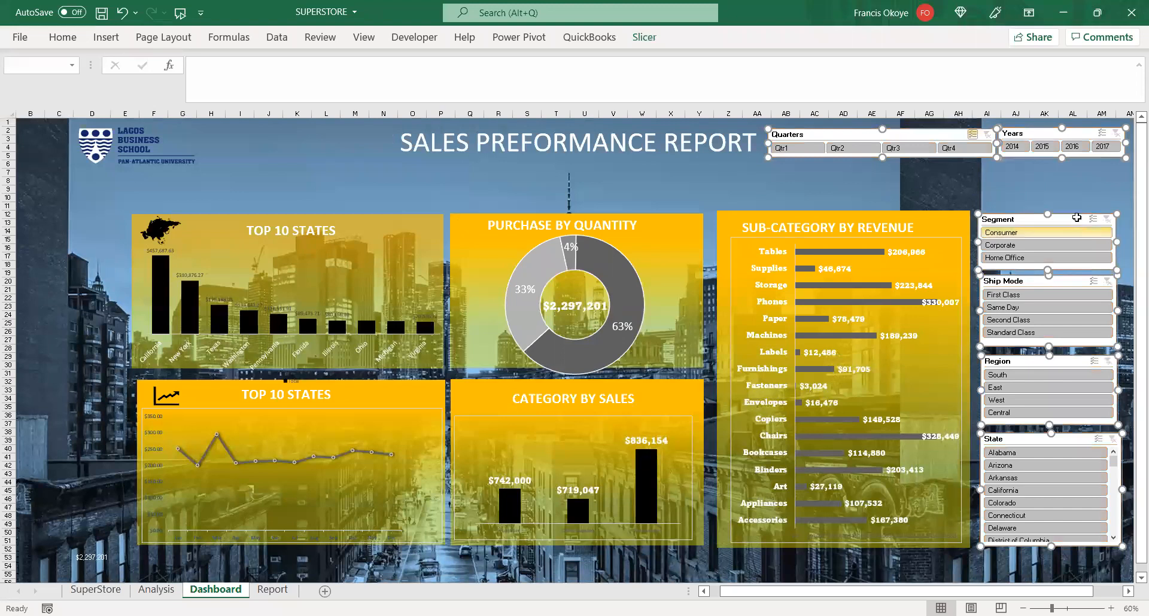
pyautogui.click(746, 186)
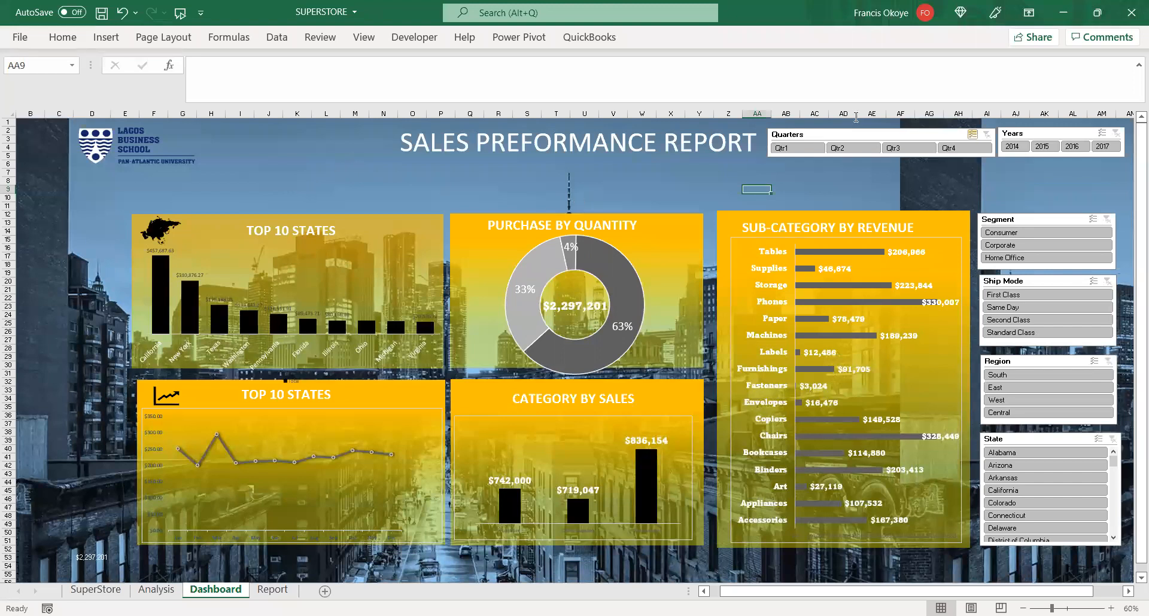
# - Test the Quarters slicer by switching off Qtr1, Qtr2, Qtr3 and Qtr4 in turn, and clear its filter
pyautogui.click(802, 148)
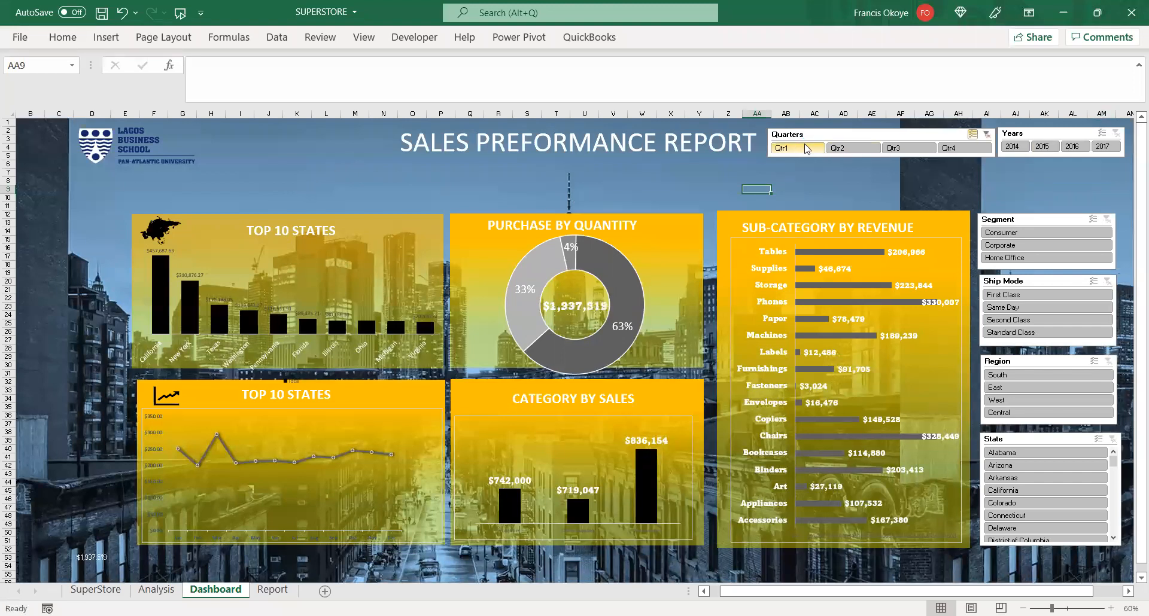
pyautogui.moveTo(851, 150); pyautogui.dragTo(893, 153)
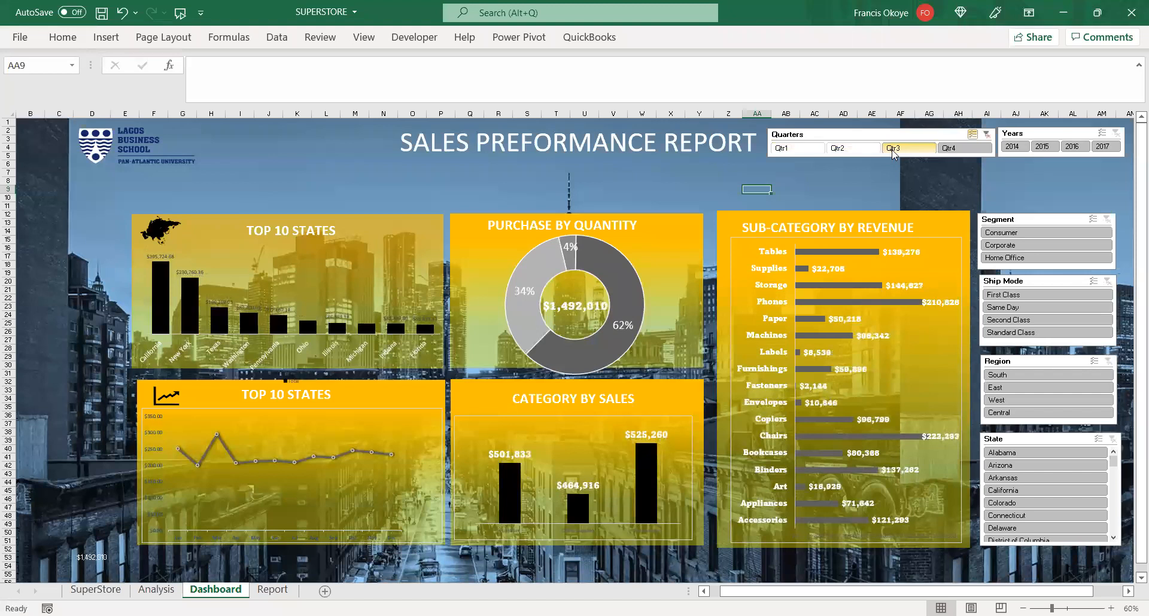
pyautogui.click(893, 153)
pyautogui.click(957, 151)
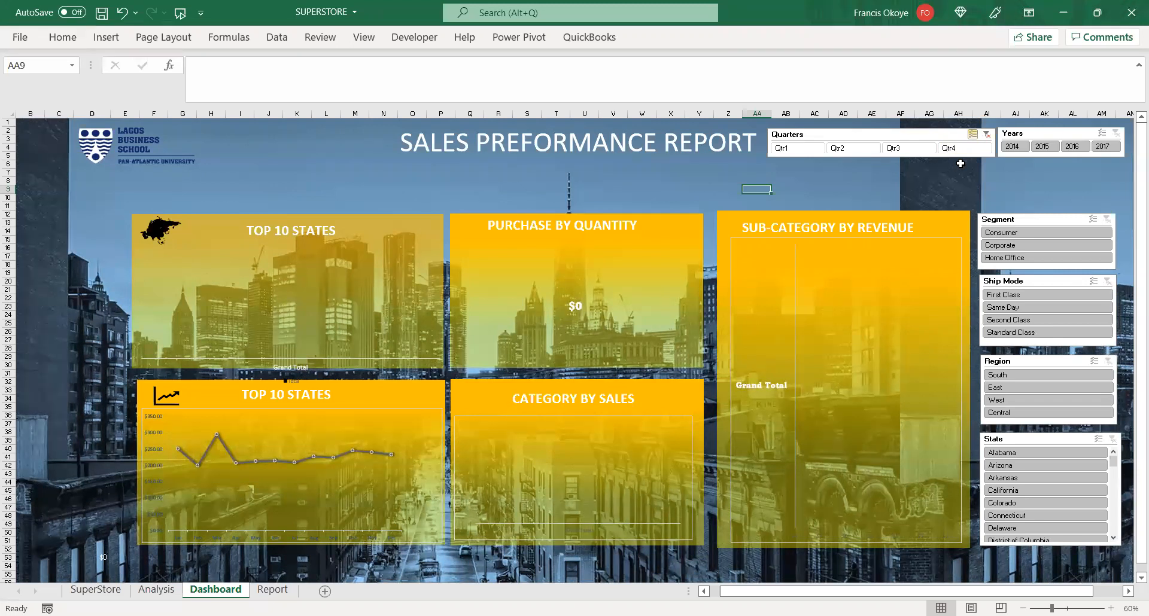
pyautogui.click(985, 133)
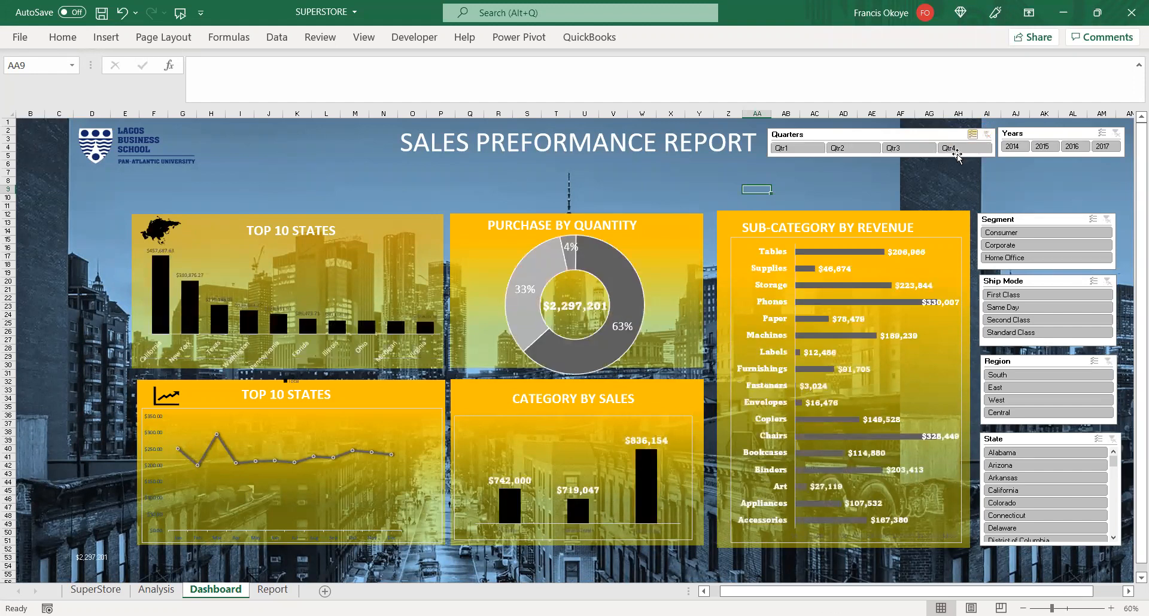
# - Switch off quarters starting from Qtr4 until only Qtr2 is selected, toggle Qtr4 again, and clear the Quarters filter
pyautogui.click(957, 149)
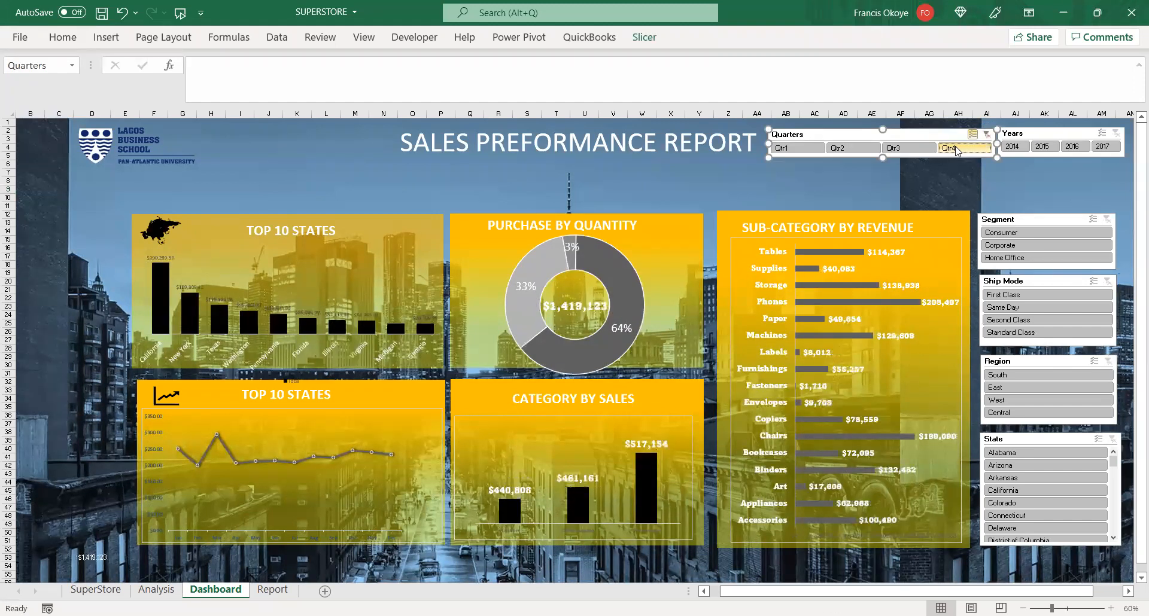
pyautogui.click(903, 148)
pyautogui.click(852, 151)
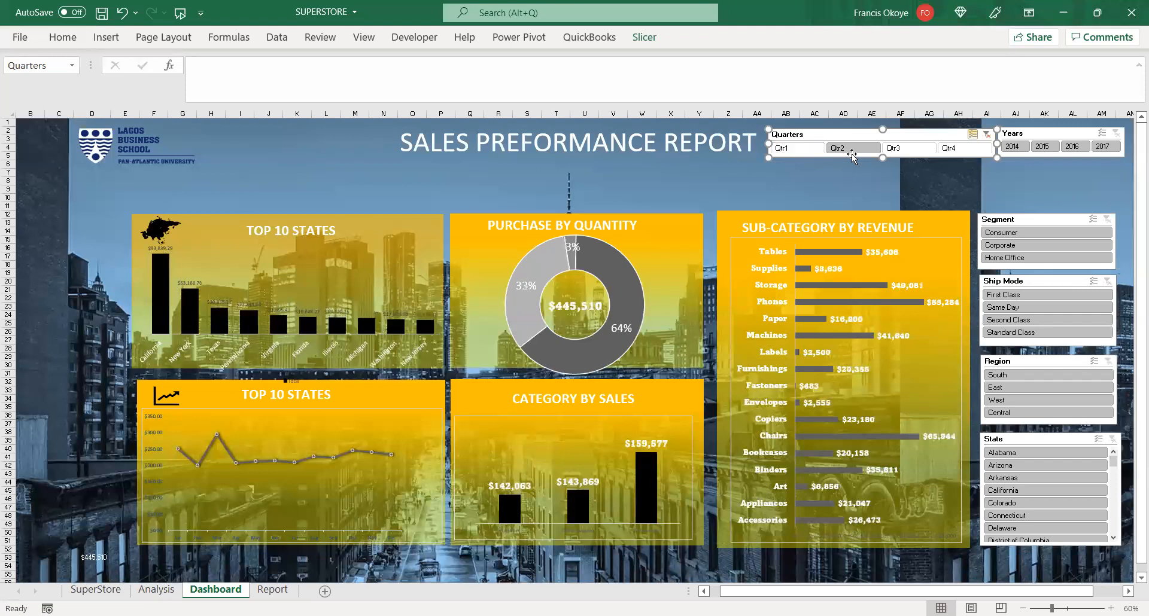
pyautogui.click(969, 151)
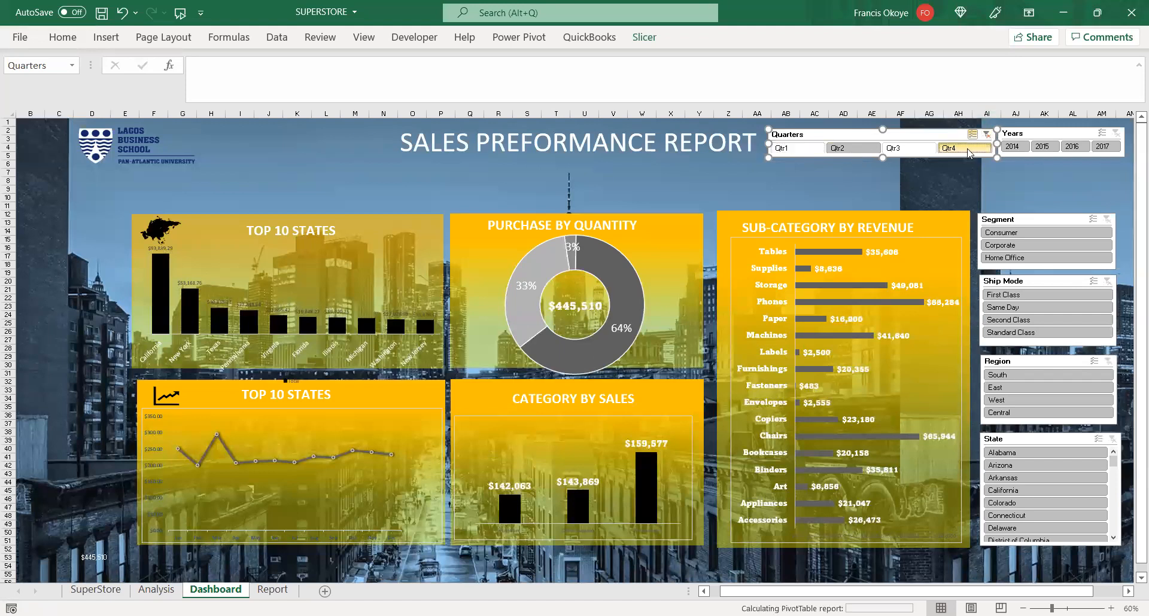
pyautogui.click(986, 134)
pyautogui.click(957, 173)
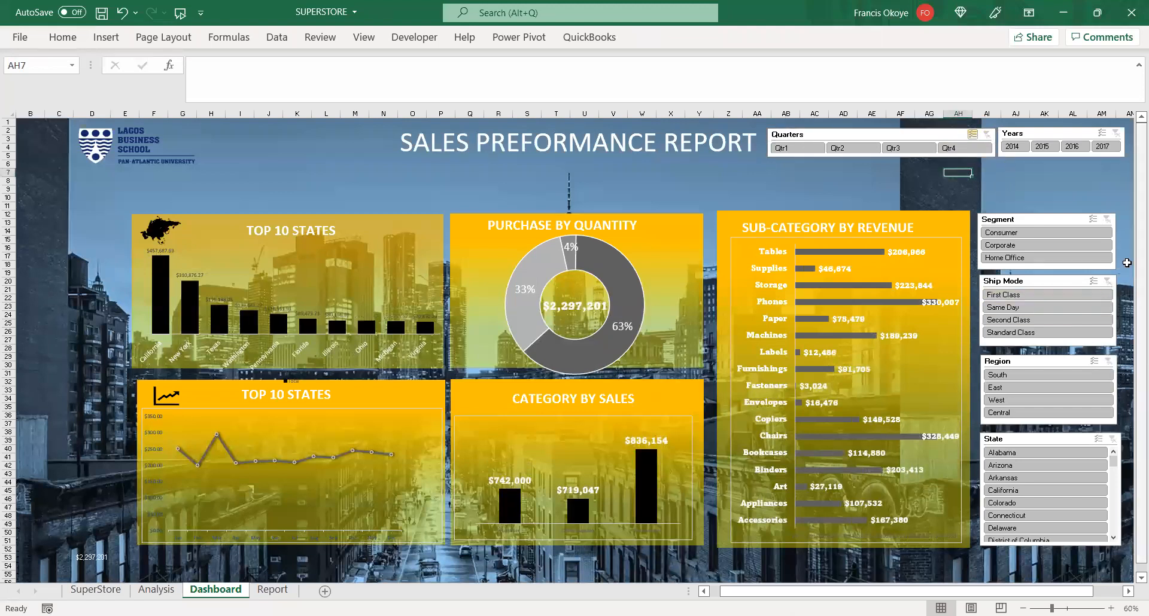
# - Check how the charts respond as Qtr1 through Qtr4 are excluded one by one, and restore all quarters
pyautogui.moveTo(1141, 246); pyautogui.dragTo(1140, 246)
pyautogui.click(1015, 207)
pyautogui.click(804, 153)
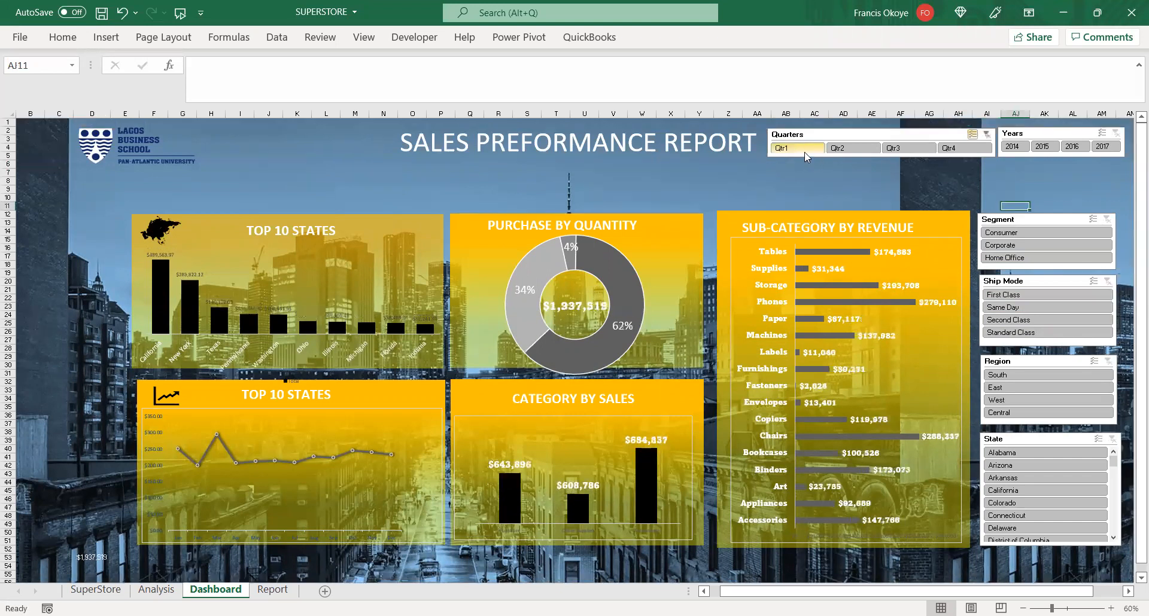
pyautogui.click(857, 148)
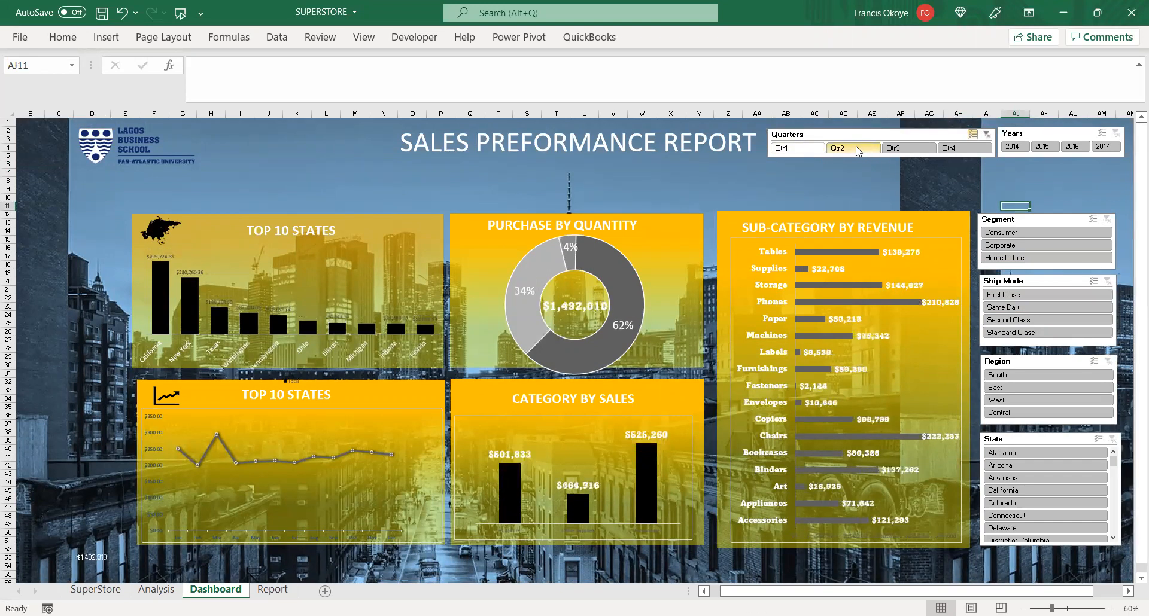
pyautogui.click(886, 150)
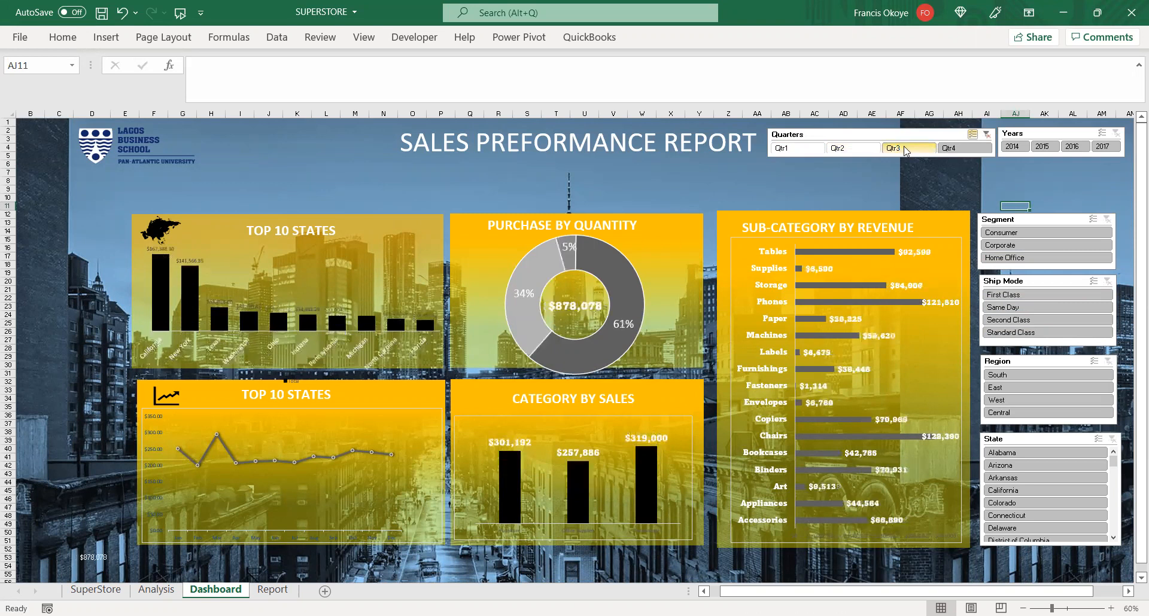
pyautogui.click(949, 148)
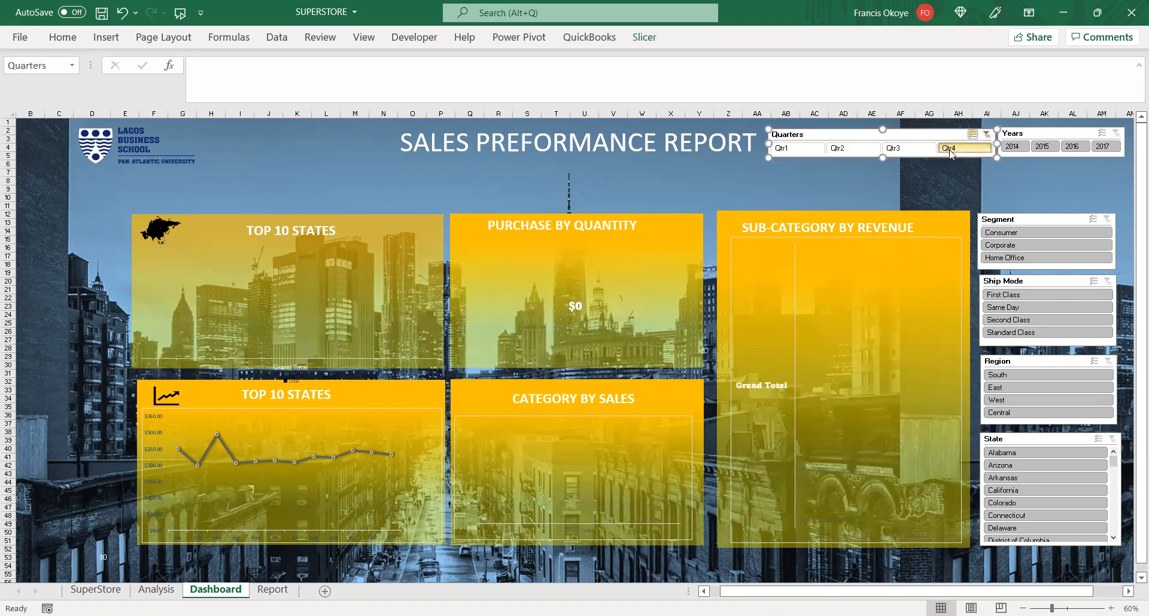
pyautogui.click(987, 135)
pyautogui.click(960, 190)
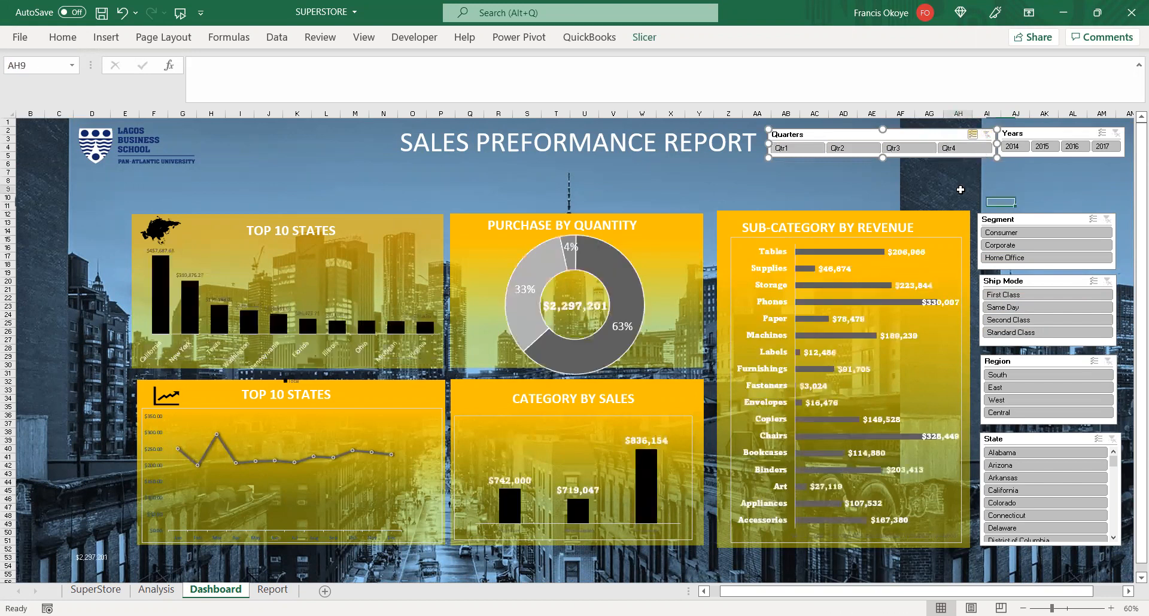
# - Check the charts with Qtr4 and Qtr1 excluded, clear the Quarters filter and switch off the slicer's multi-select
pyautogui.click(960, 149)
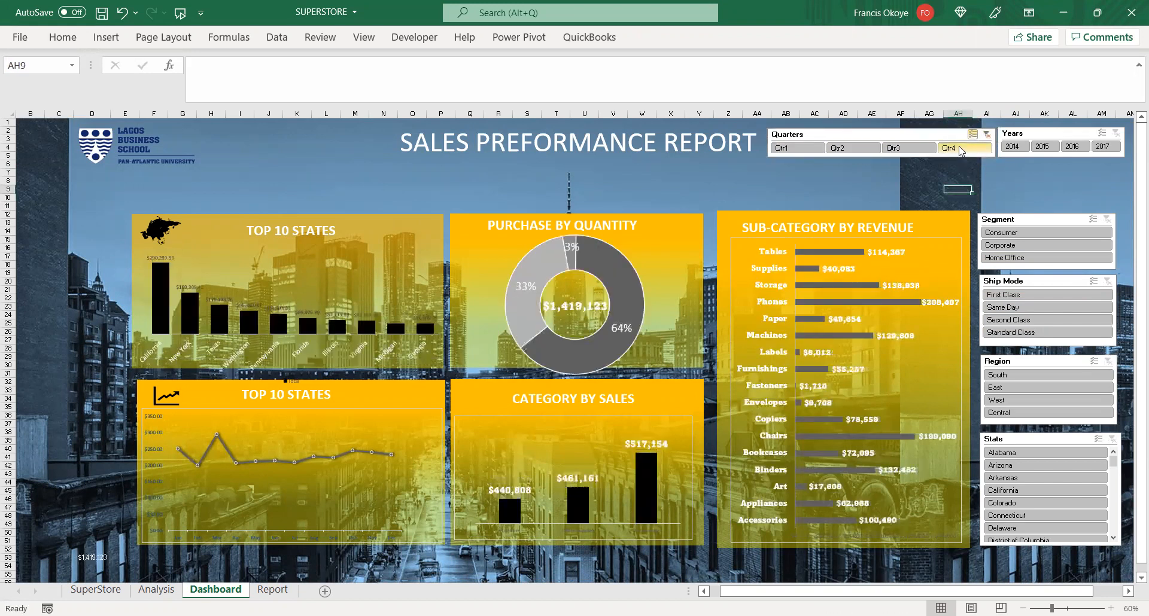
pyautogui.click(791, 144)
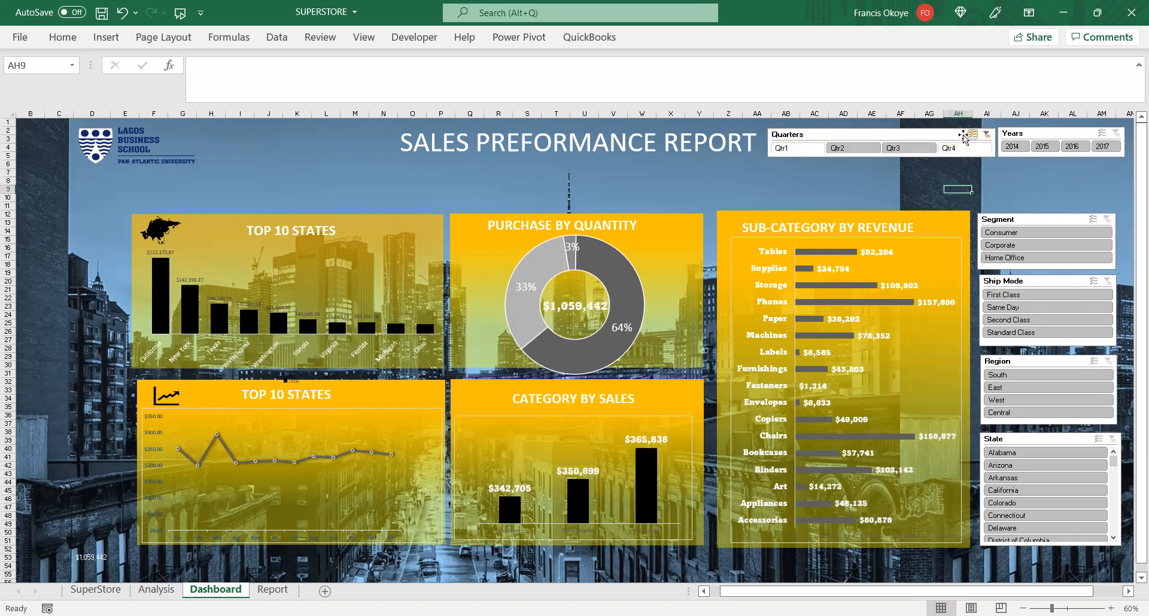
pyautogui.click(987, 134)
pyautogui.click(973, 134)
pyautogui.rightClick(974, 135)
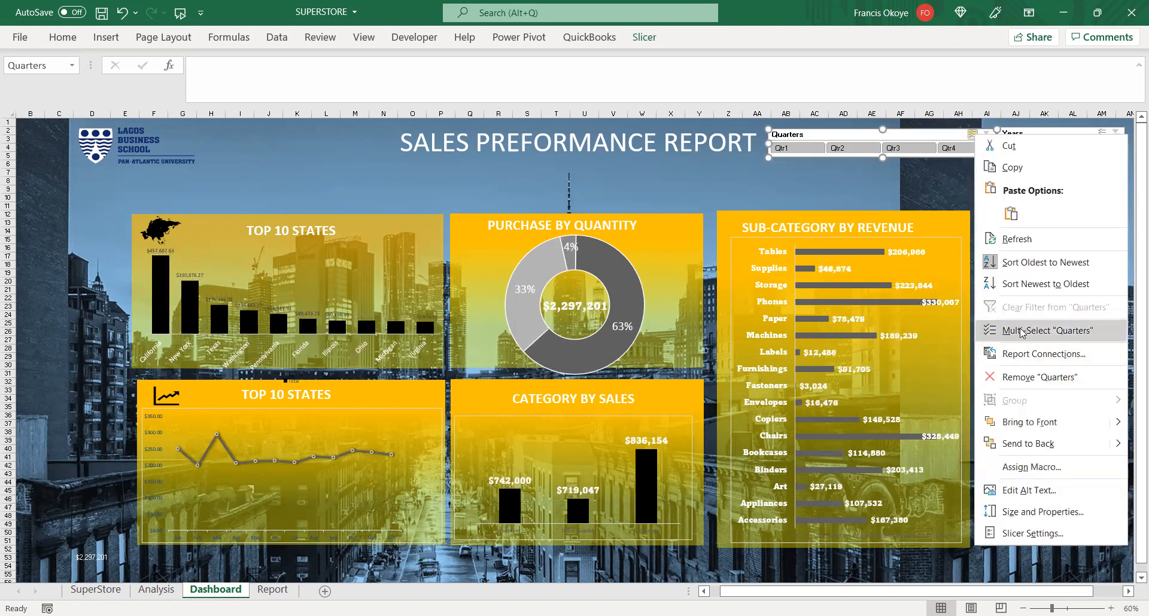
pyautogui.click(958, 173)
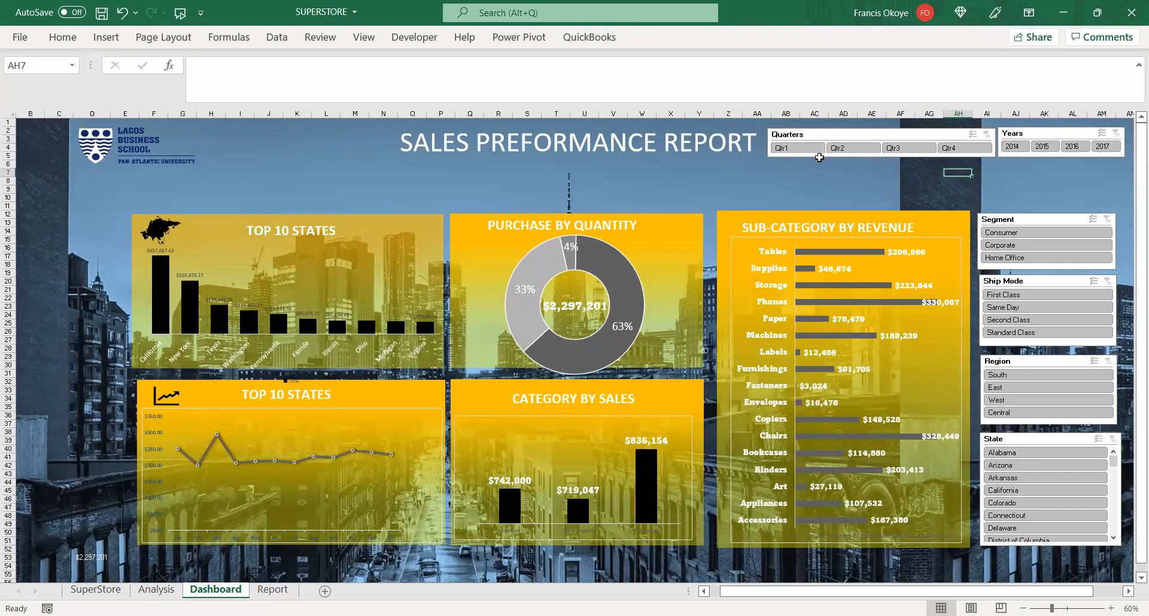
# - Filter the dashboard by Qtr2, Qtr3 and Qtr4 one at a time, and clear the Quarters filter
pyautogui.click(841, 151)
pyautogui.click(907, 149)
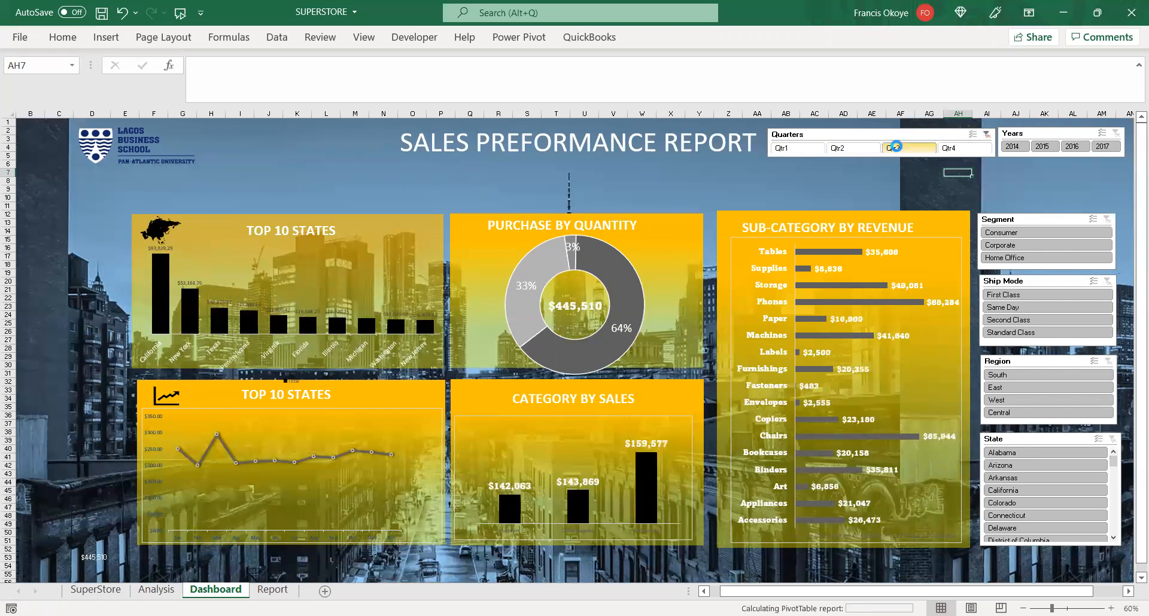
pyautogui.click(951, 150)
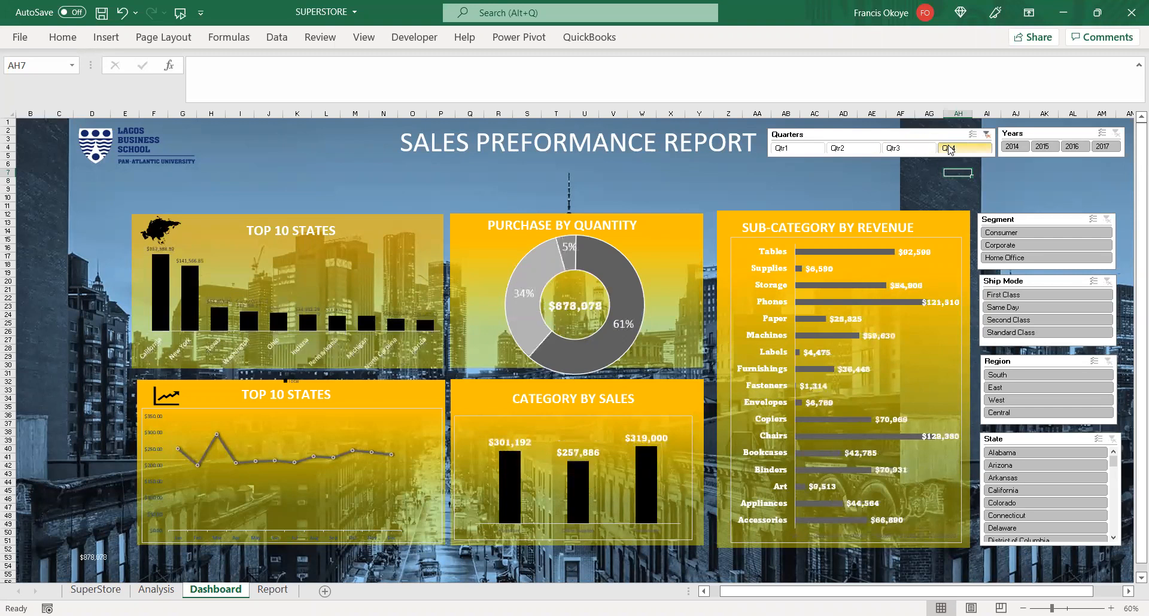
pyautogui.click(987, 135)
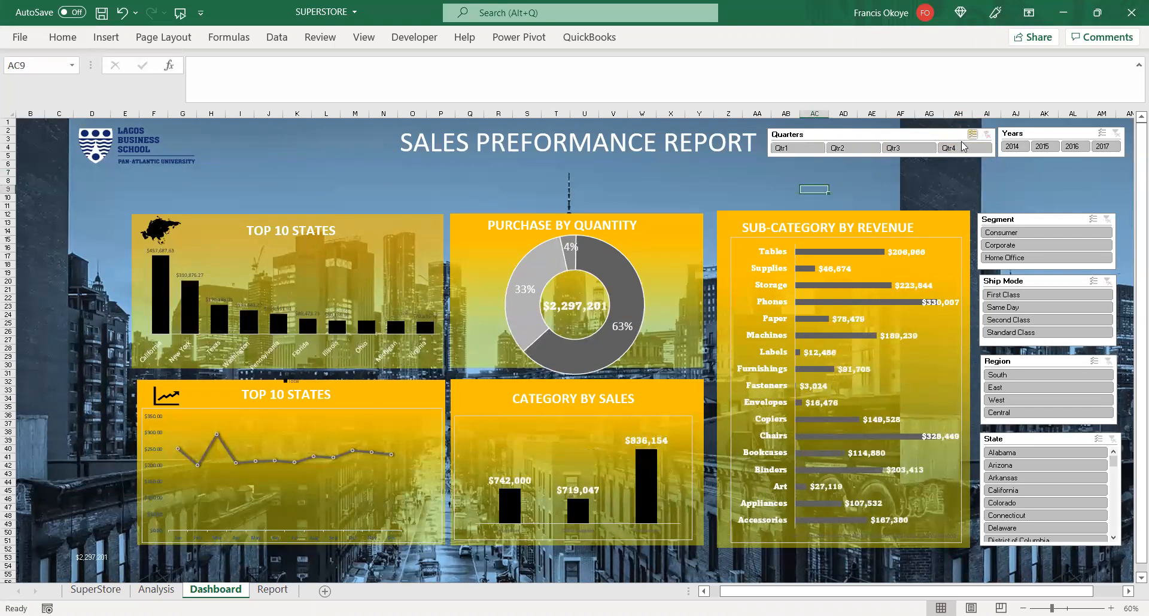
# - Test the Segment slicer by filtering on Corporate, Consumer and Corporate again, and clear its filter
pyautogui.click(1013, 245)
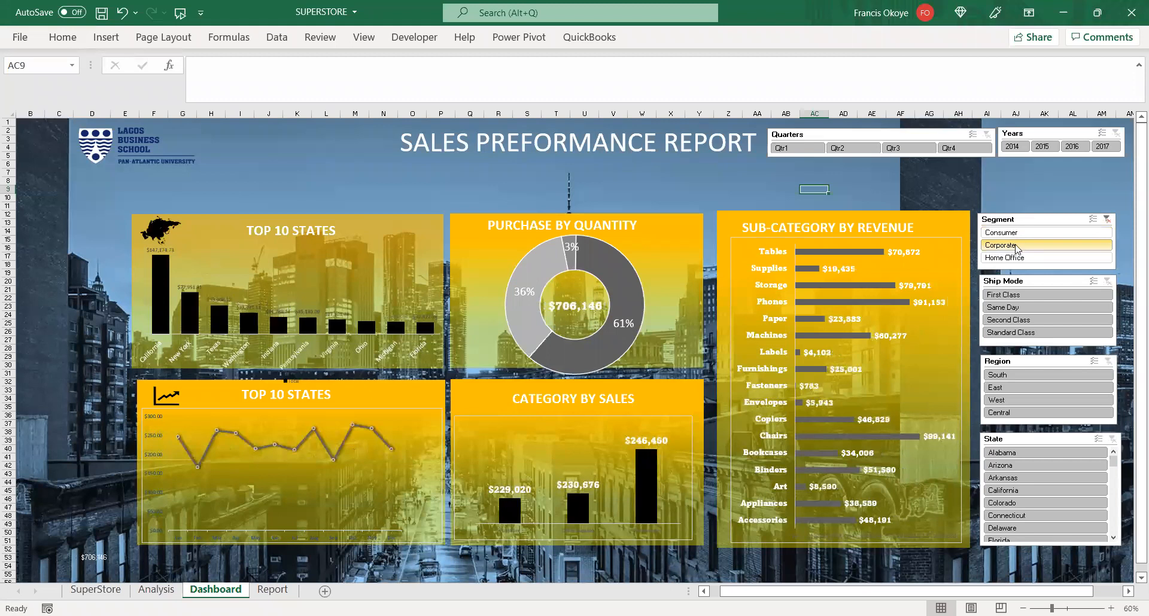
pyautogui.click(1015, 233)
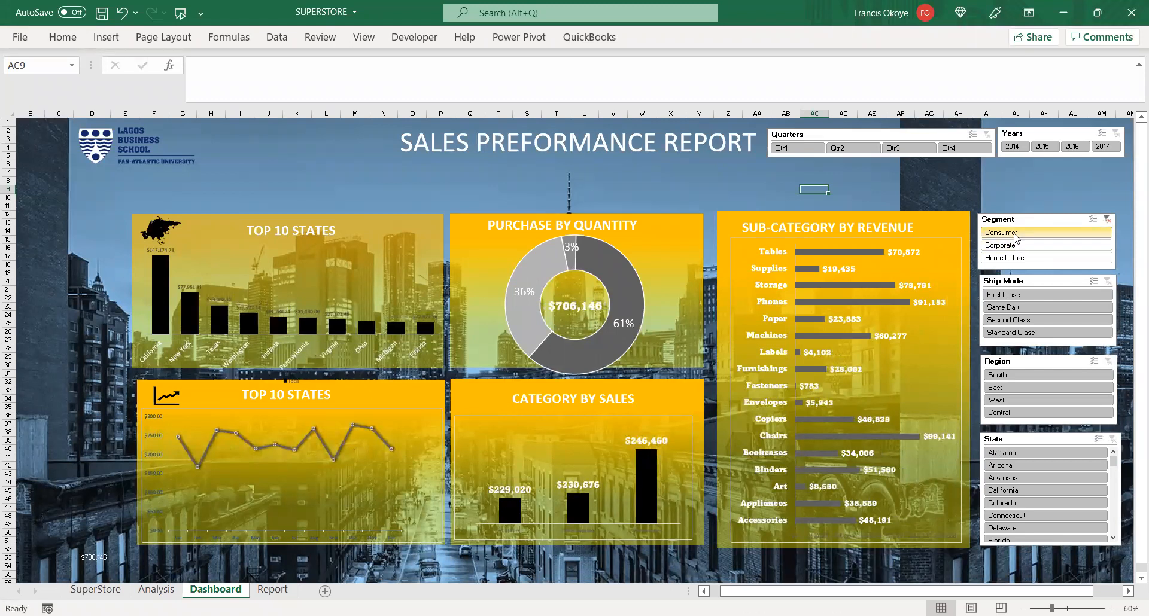
pyautogui.click(1015, 246)
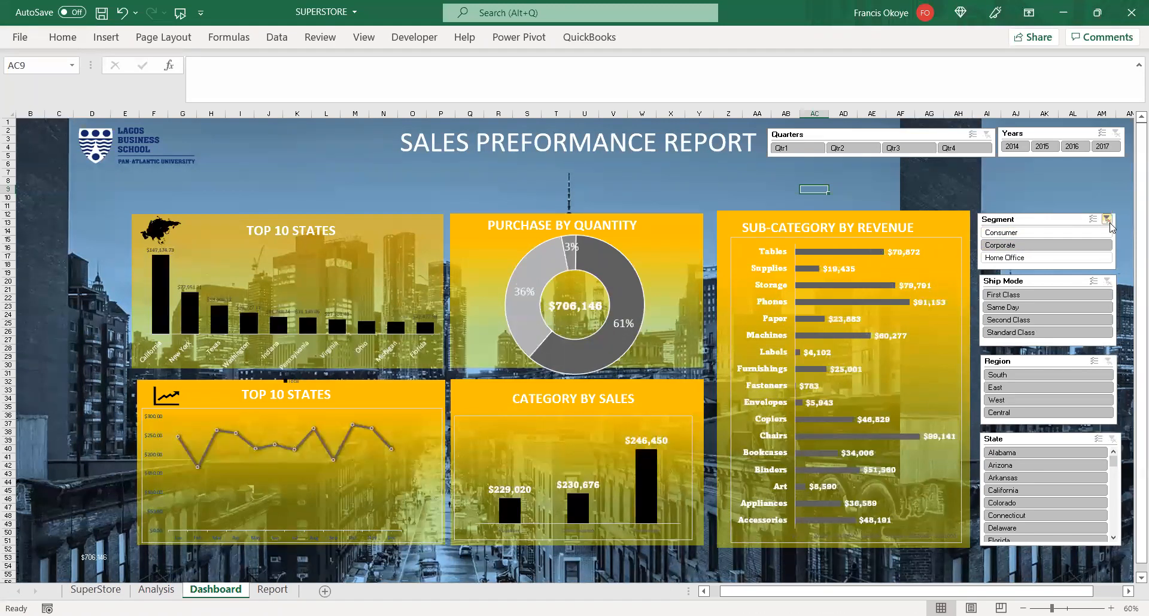
pyautogui.click(1107, 220)
# - Turn on multi-select for the Segment slicer, test it by excluding Consumer and Corporate, and clear its filter
pyautogui.click(1092, 219)
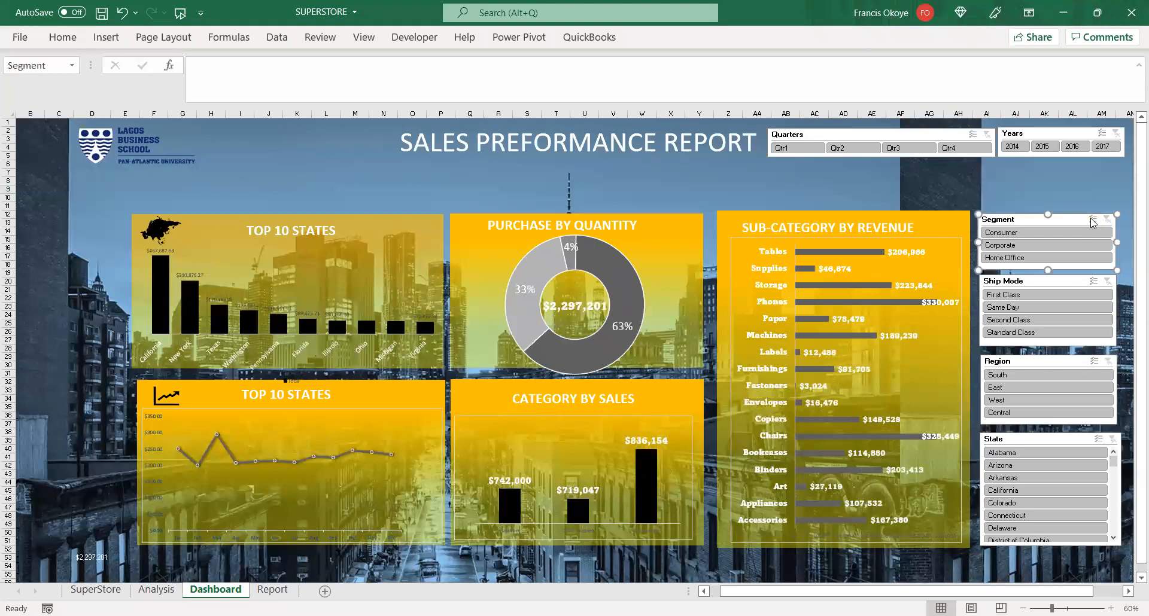
pyautogui.rightClick(1091, 217)
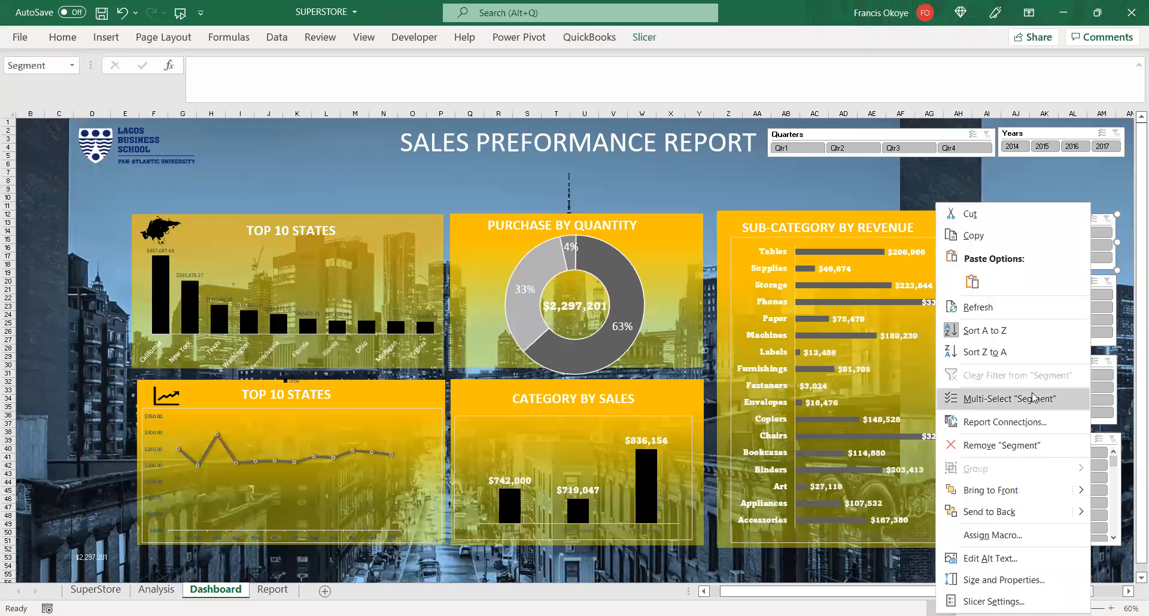
pyautogui.click(1031, 397)
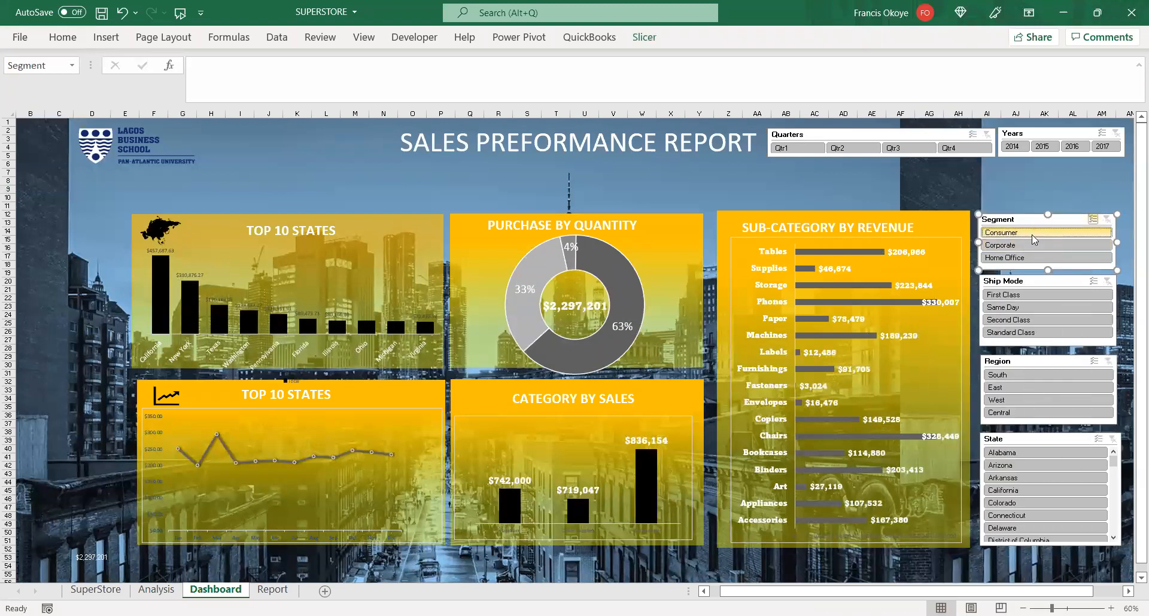
pyautogui.click(1032, 235)
pyautogui.click(1032, 243)
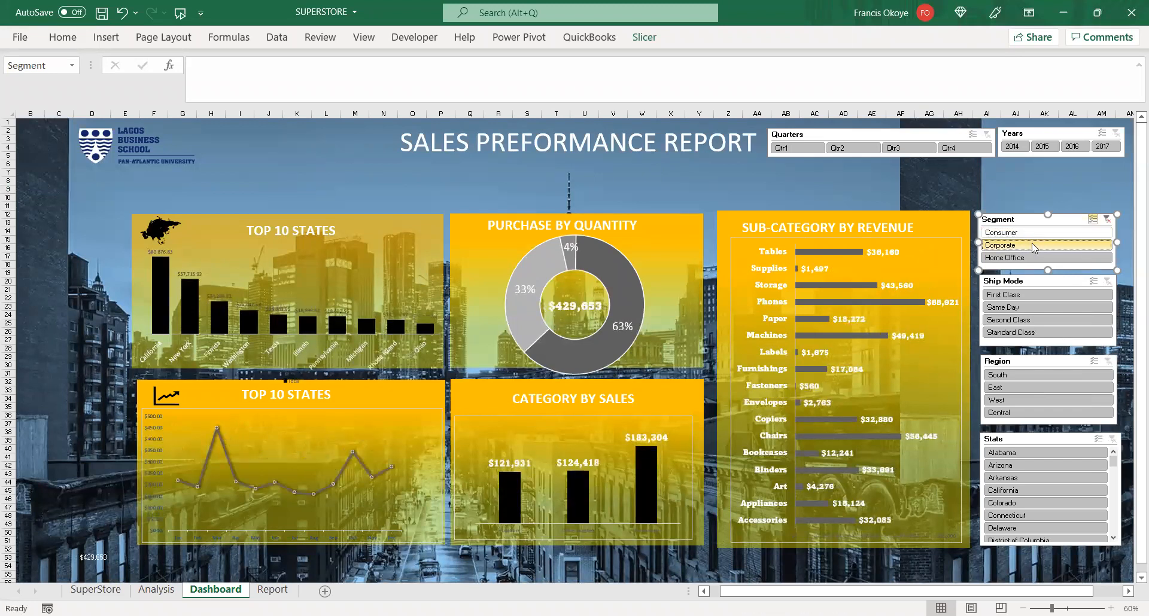
pyautogui.click(1107, 220)
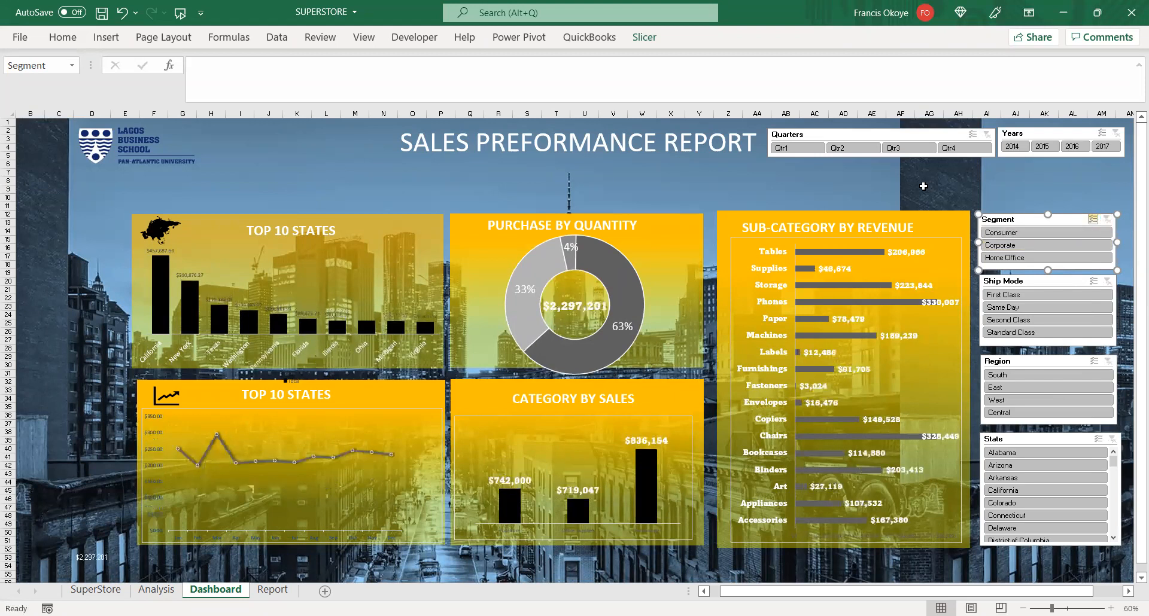
# - Turn on multi-select for the Quarters slicer, exclude Qtr1, Qtr4, Qtr2 and Qtr3 in turn, and clear its filter
pyautogui.click(982, 137)
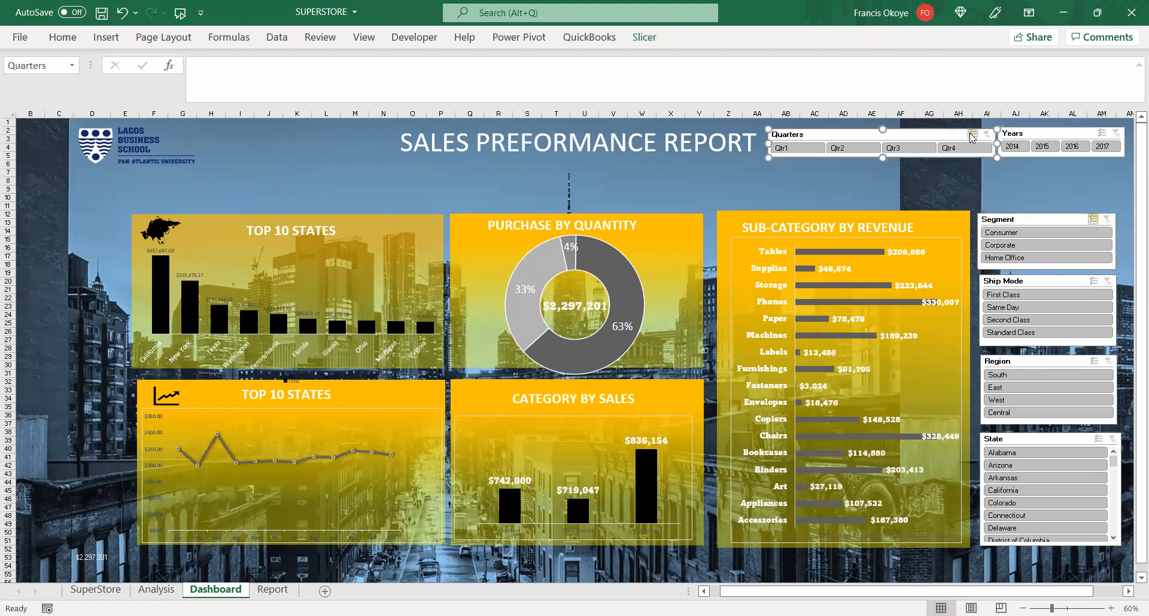
pyautogui.rightClick(972, 136)
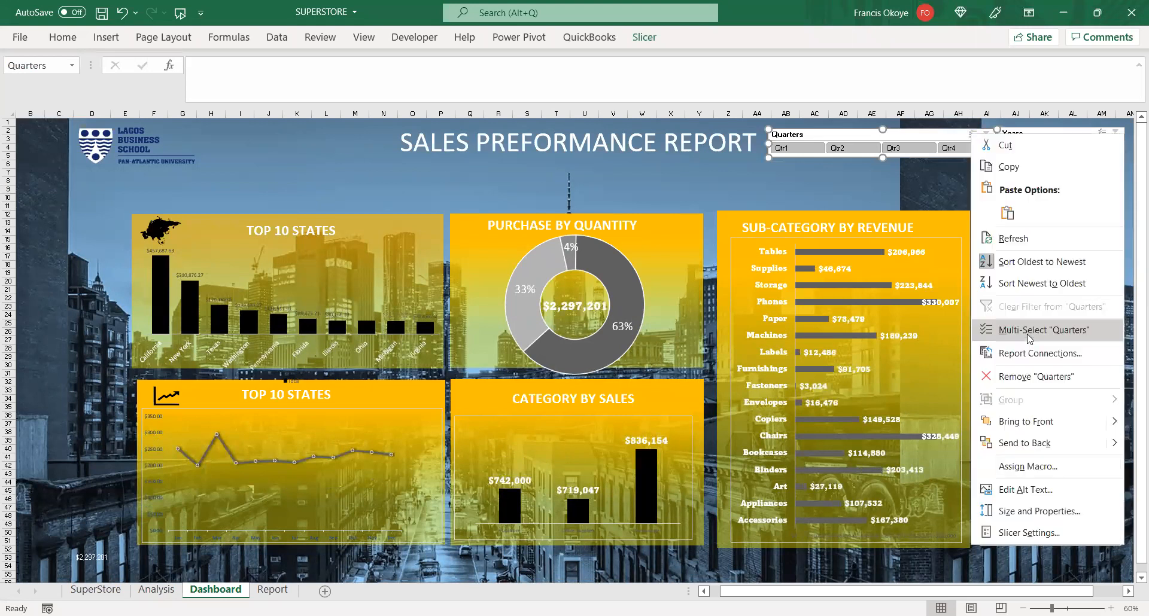
pyautogui.click(1029, 330)
pyautogui.click(785, 148)
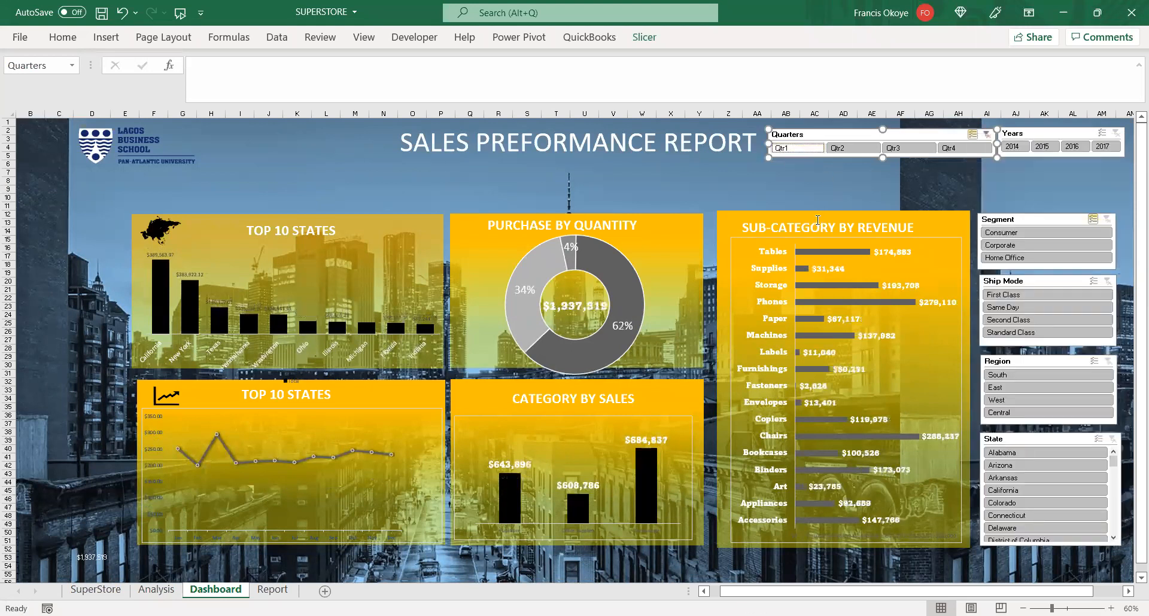
pyautogui.click(964, 149)
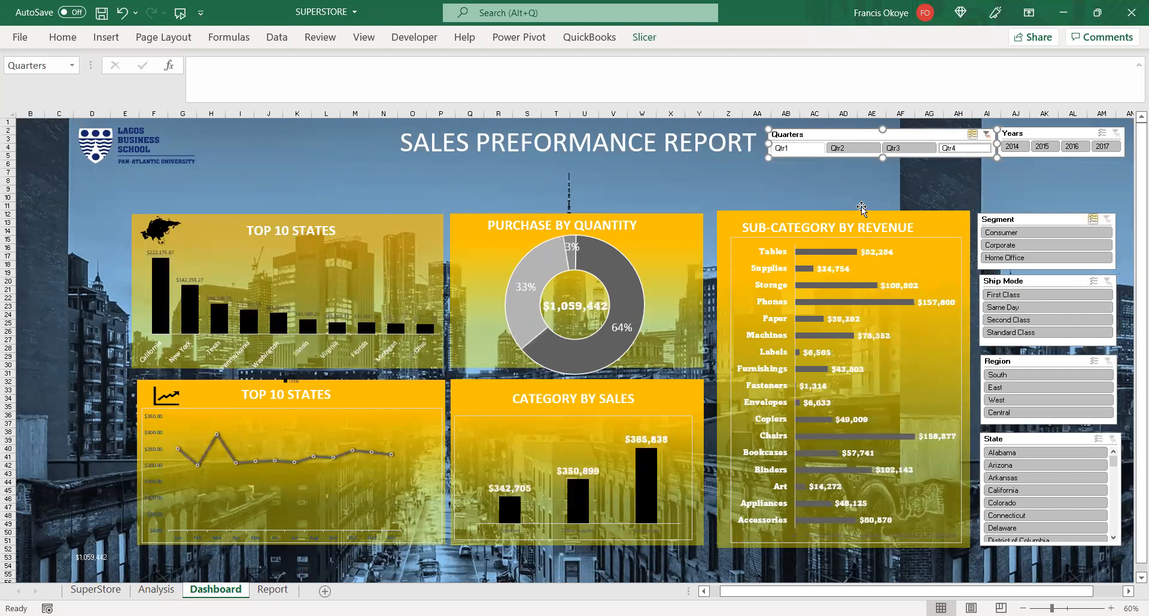
pyautogui.click(869, 149)
pyautogui.click(896, 149)
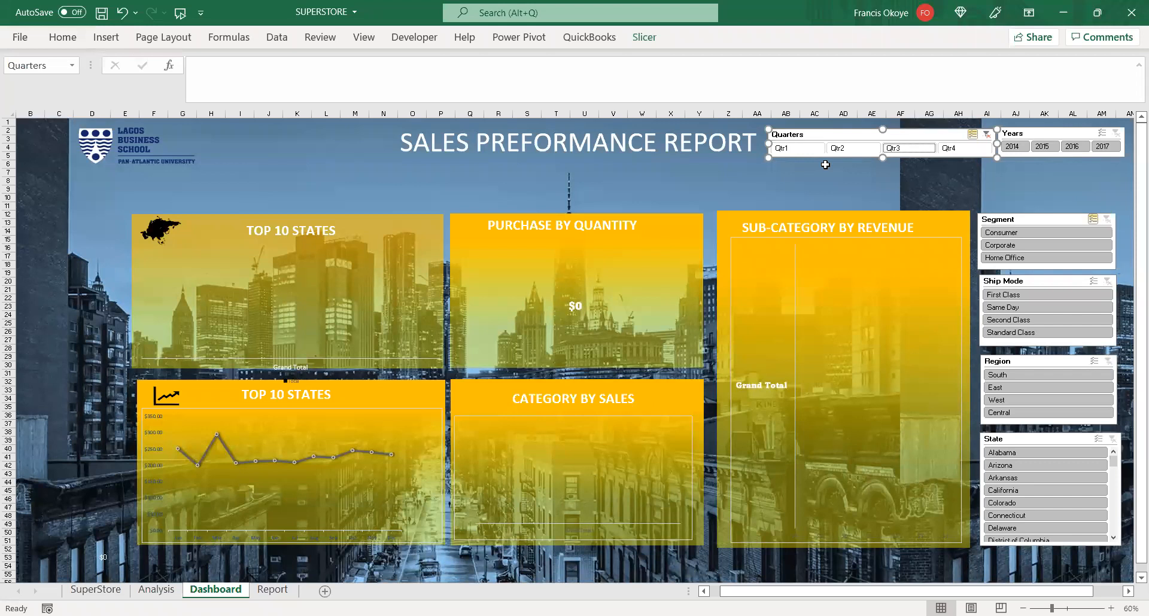
pyautogui.click(986, 134)
pyautogui.click(952, 168)
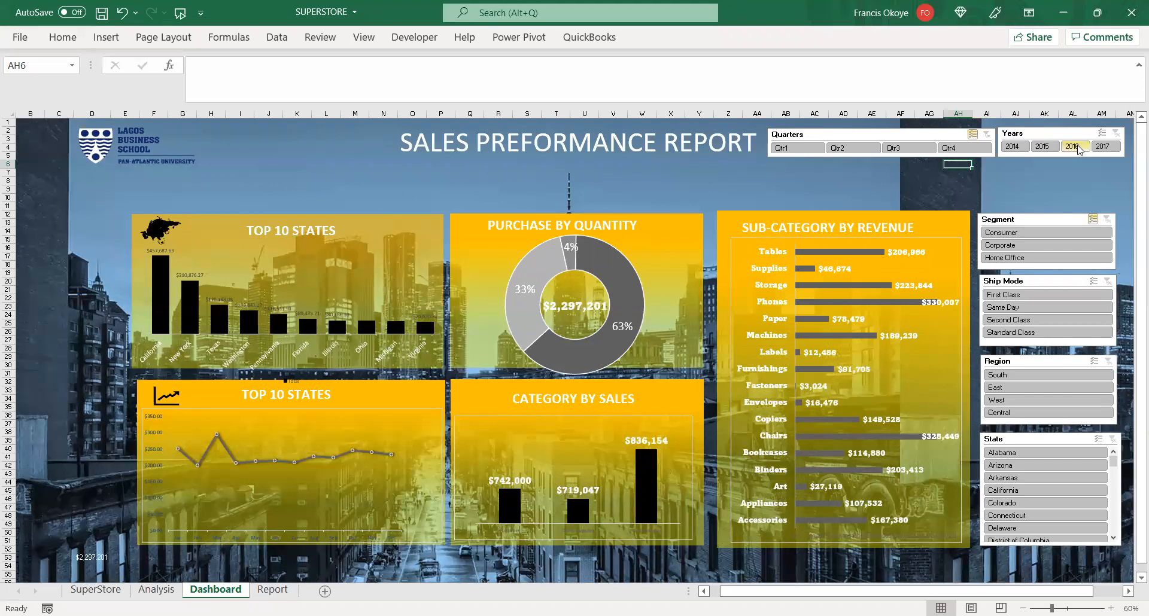
# - Filter the dashboard by 2014, 2015, 2016 and 2017 one at a time, and clear the Years filter
pyautogui.click(1019, 150)
pyautogui.click(1045, 147)
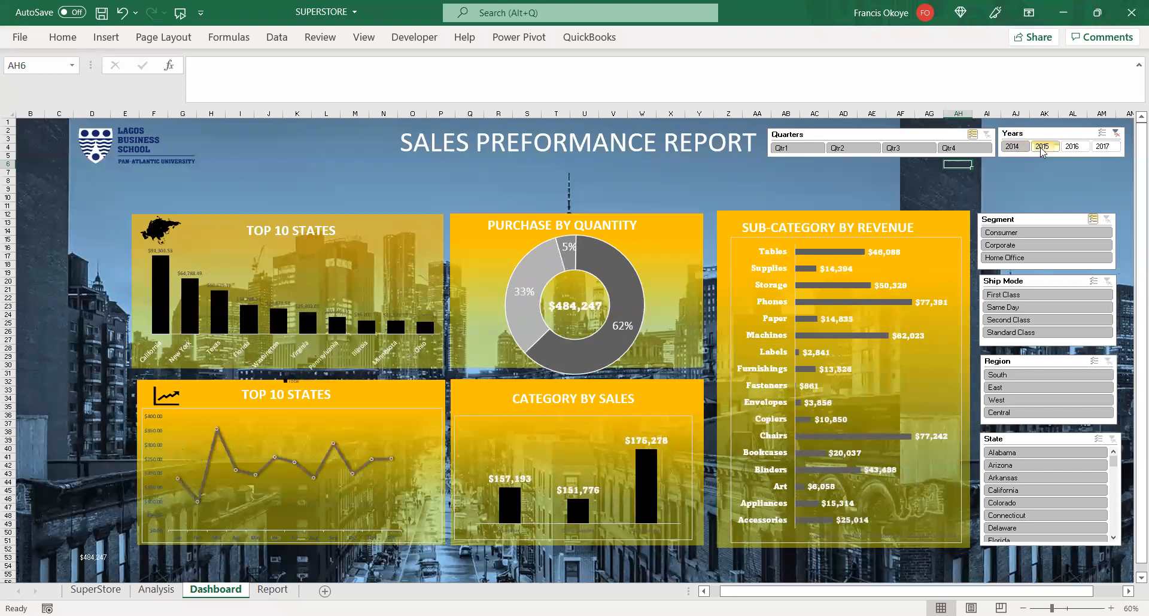
pyautogui.click(1071, 147)
pyautogui.click(1102, 147)
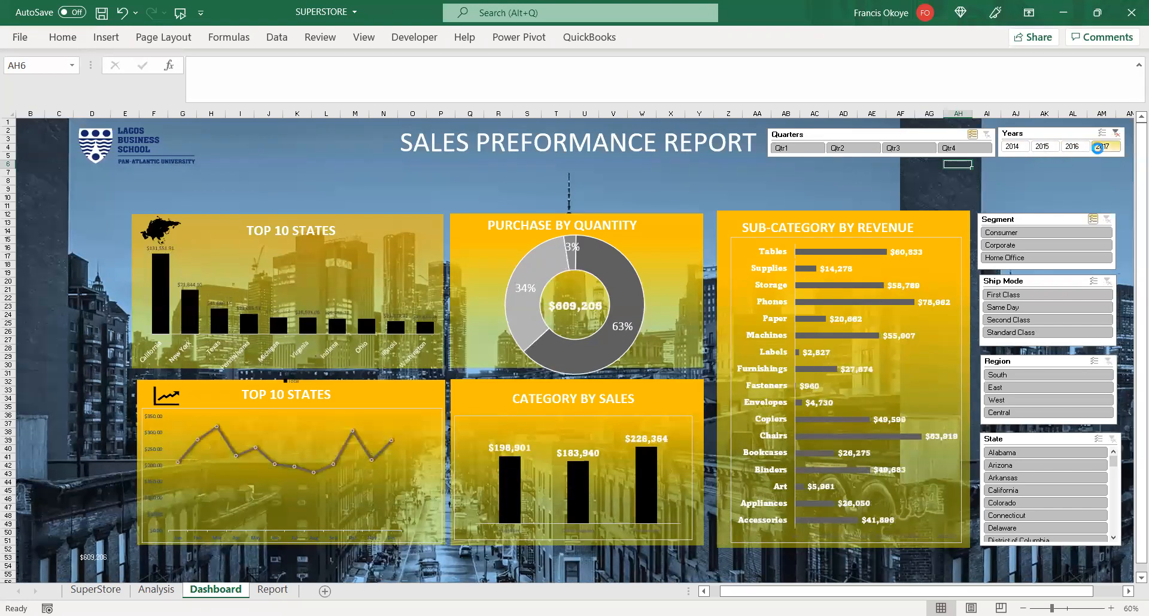
pyautogui.click(1115, 134)
# - Check the charts with the Consumer segment excluded, and clear the Segment filter
pyautogui.click(1029, 235)
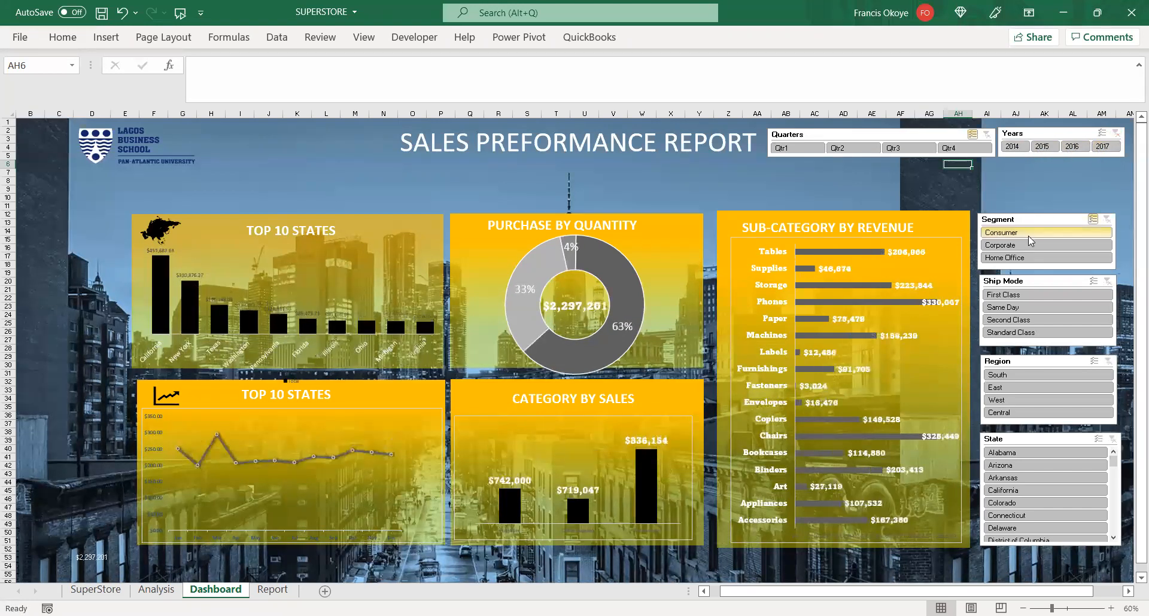
pyautogui.click(1107, 219)
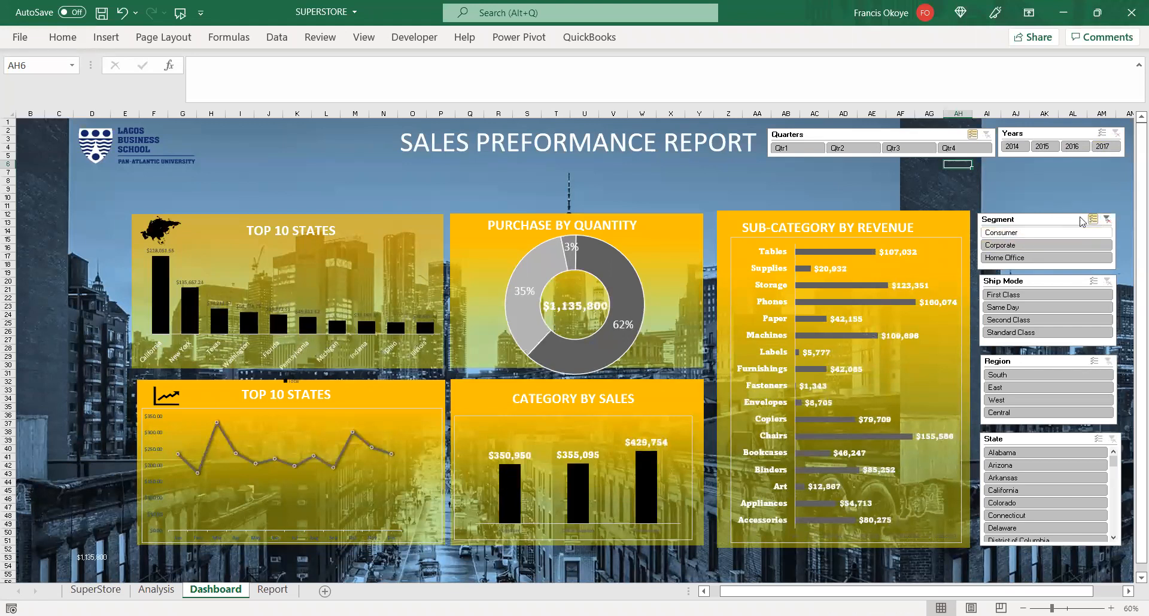
pyautogui.click(1044, 198)
pyautogui.click(378, 173)
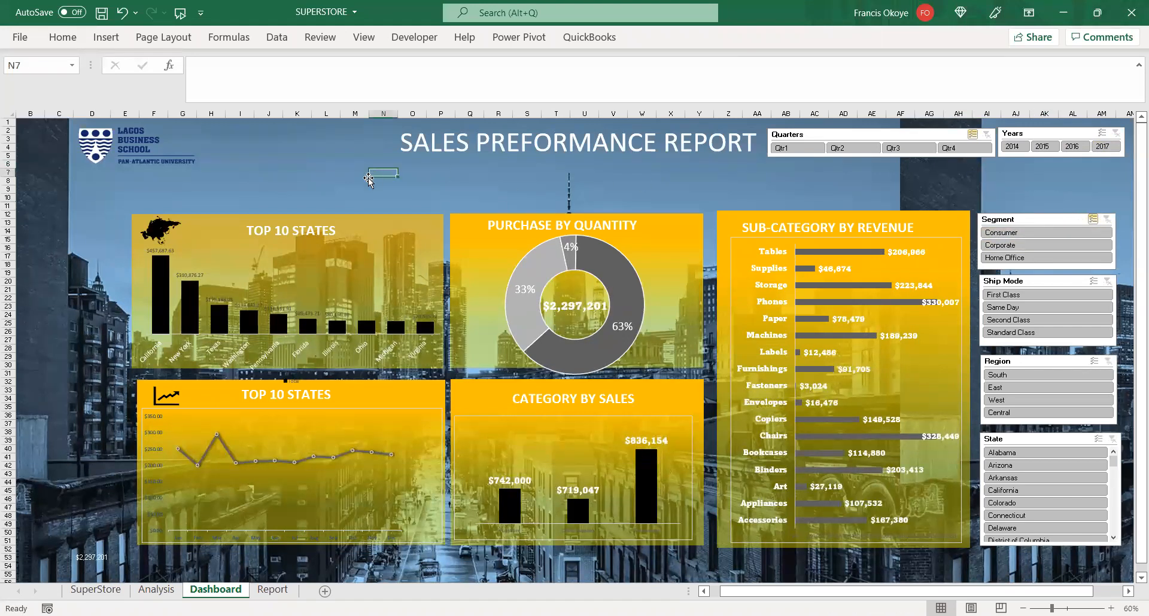
# - Copy the last record of the SuperStore table down across all columns into the six empty rows beneath it, through row 10001
pyautogui.click(96, 590)
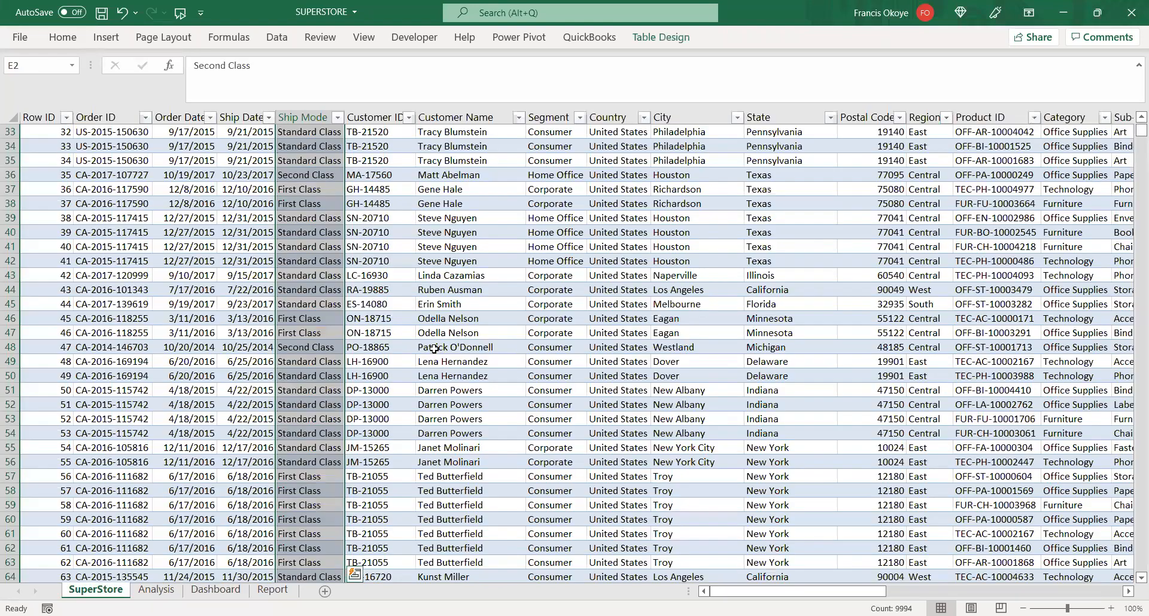
pyautogui.click(434, 349)
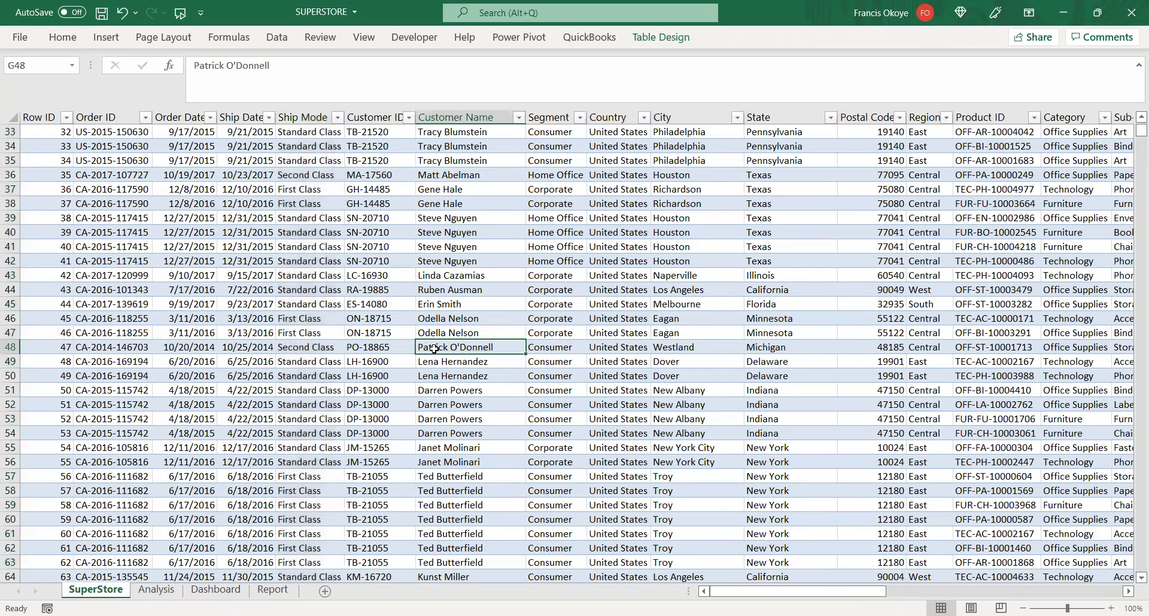
pyautogui.hotkey('ctrl', 'Down')
pyautogui.press('Down')
pyautogui.press('Home')
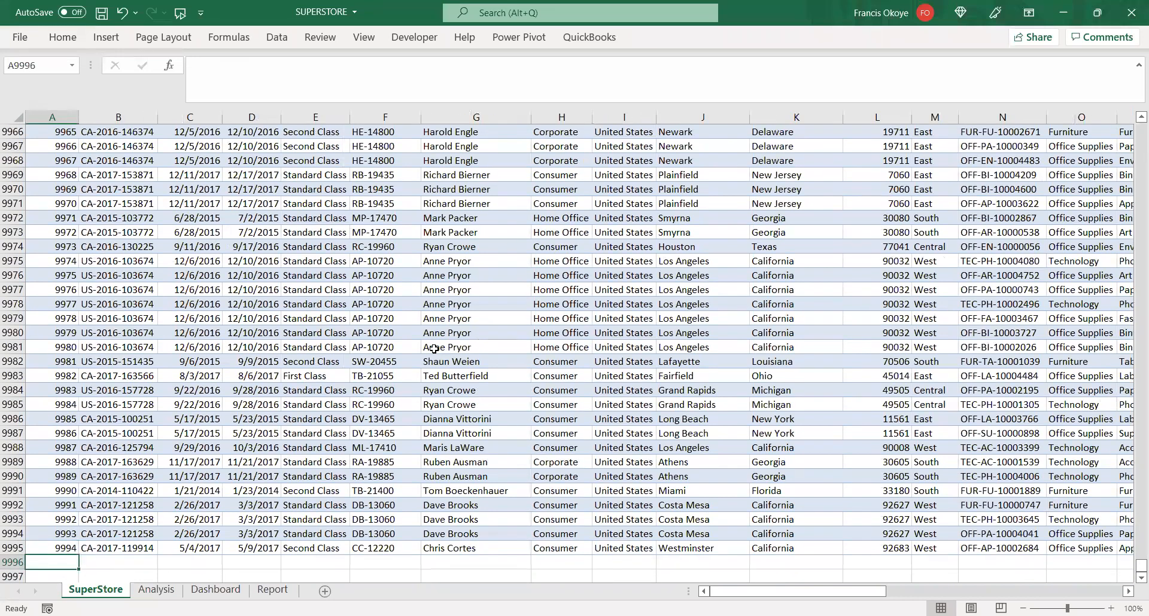
pyautogui.press('Down')
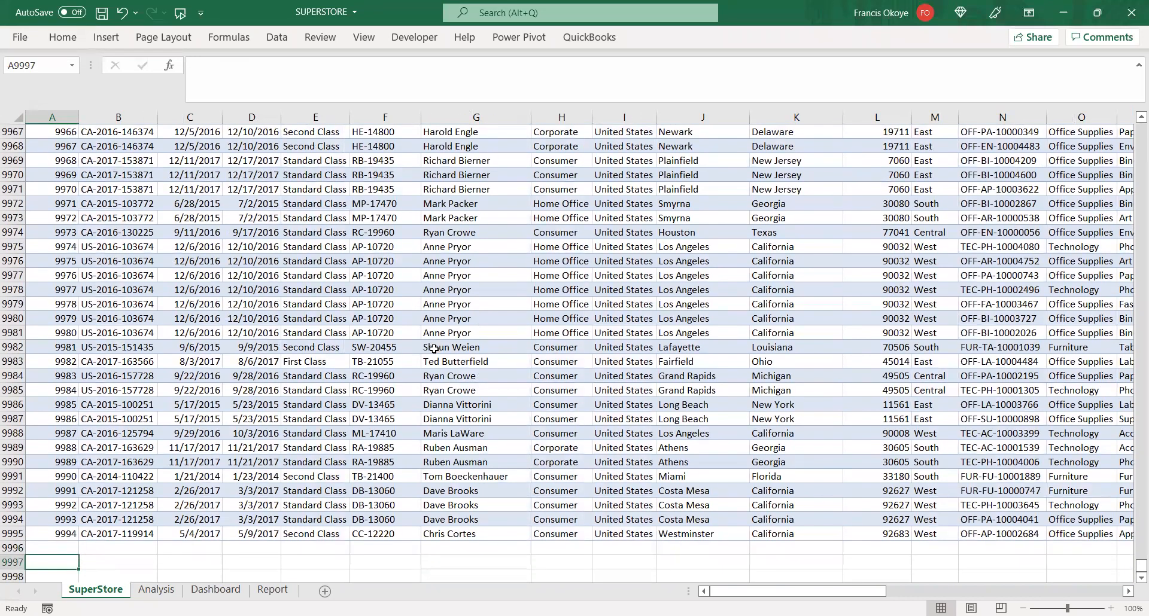
pyautogui.press('Up')
pyautogui.press('Up')
pyautogui.hotkey('ctrl', 'shift', 'Right')
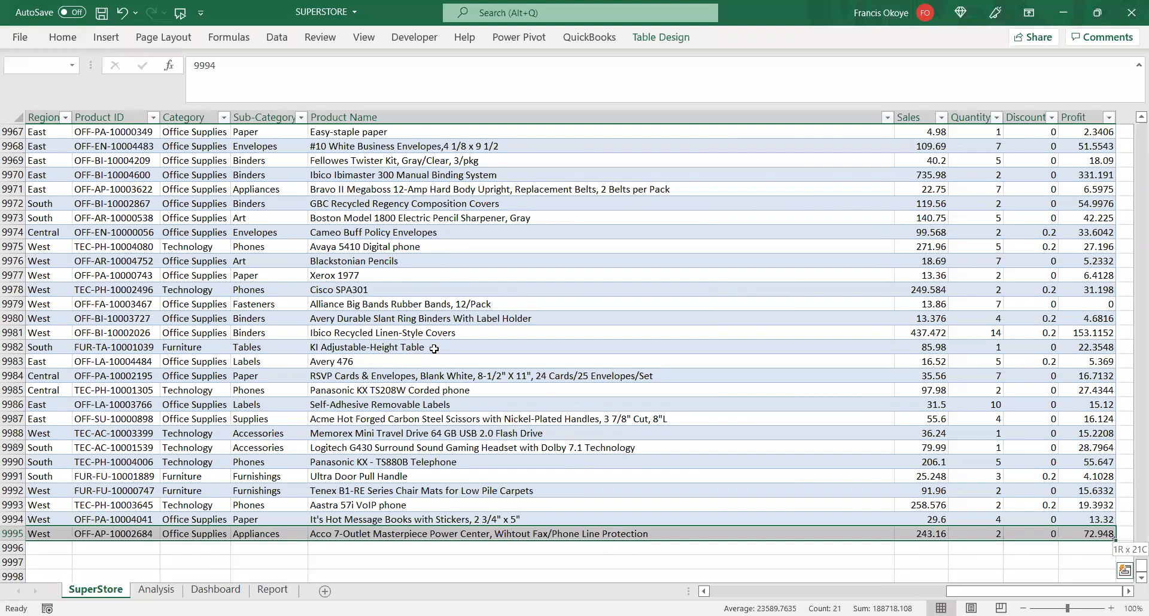
pyautogui.hotkey('shift', 'Down')
pyautogui.hotkey('shift', 'Down')
pyautogui.hotkey('shift', 'Down')
pyautogui.hotkey('shift', 'Down')
pyautogui.hotkey('shift', 'Down')
pyautogui.hotkey('shift', 'Down')
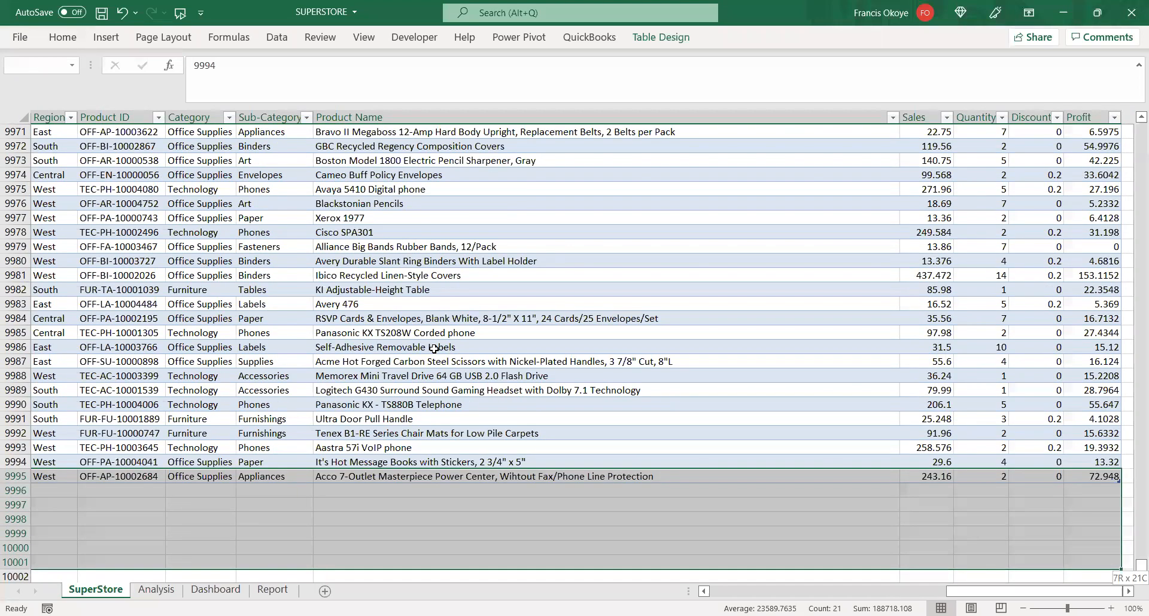
pyautogui.hotkey('ctrl', 'd')
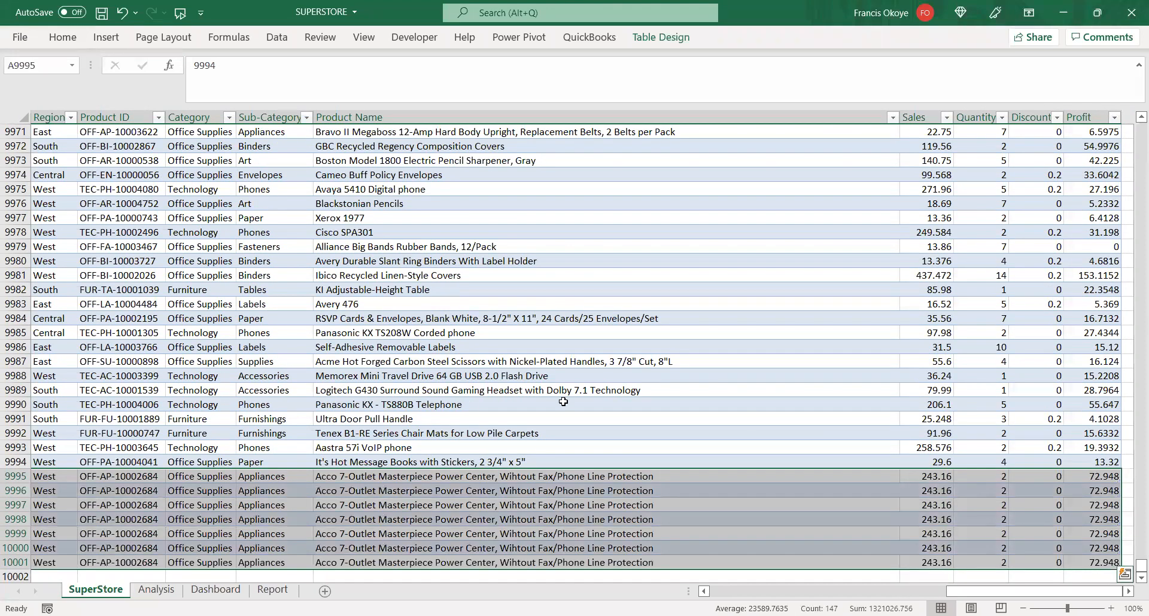
# - Extend the Profit and Sales columns as series from the values in rows 9992–9993 down through row 10001
pyautogui.moveTo(1096, 434); pyautogui.dragTo(1119, 483)
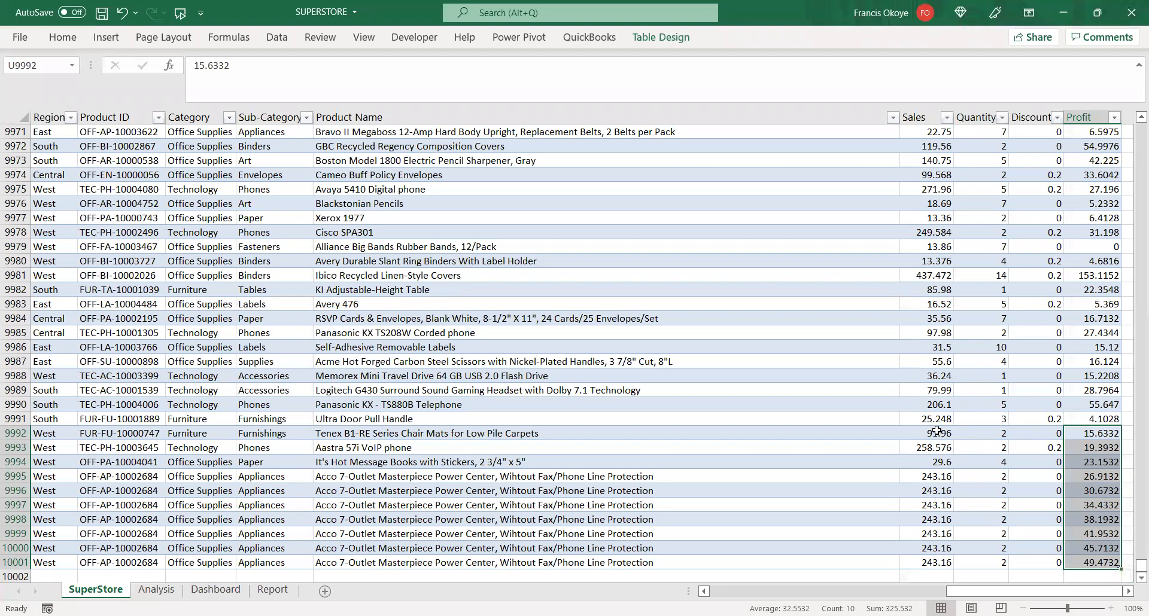
pyautogui.moveTo(940, 434); pyautogui.dragTo(952, 461)
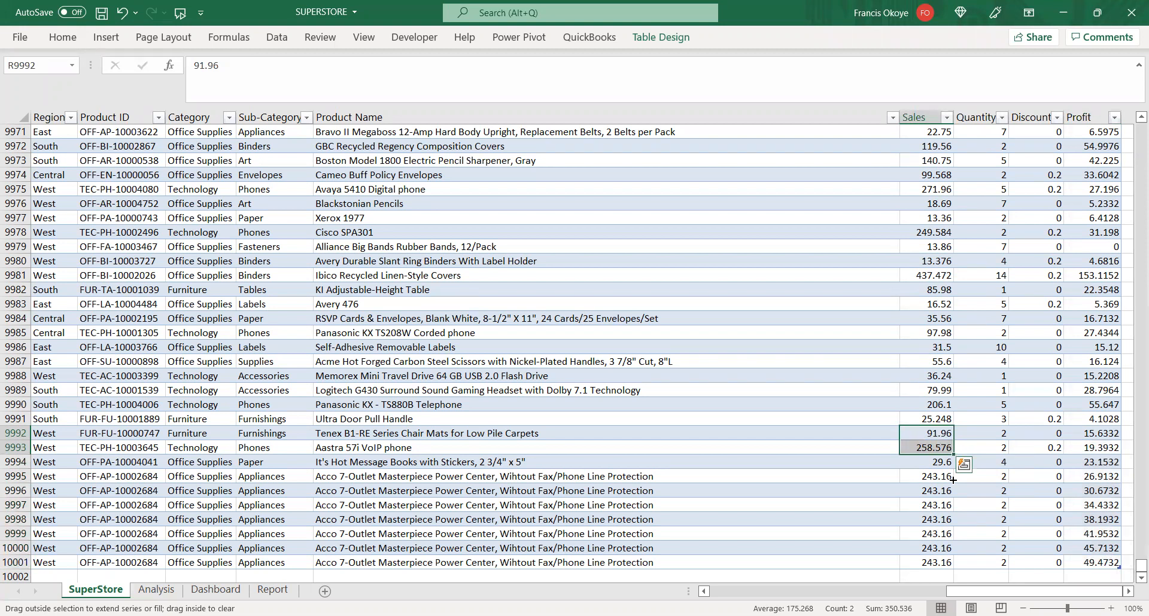
pyautogui.moveTo(953, 479); pyautogui.dragTo(953, 565)
pyautogui.click(649, 477)
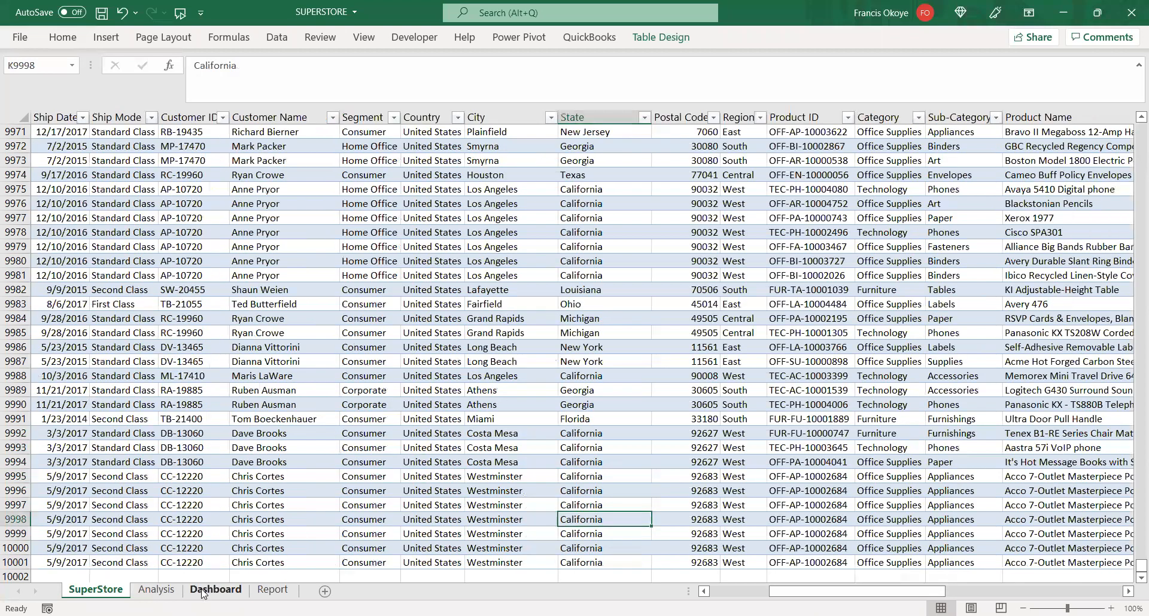
# - Check the sales total on the Dashboard and look over the Analysis pivot tables and the Report sheet before refreshing
pyautogui.click(203, 593)
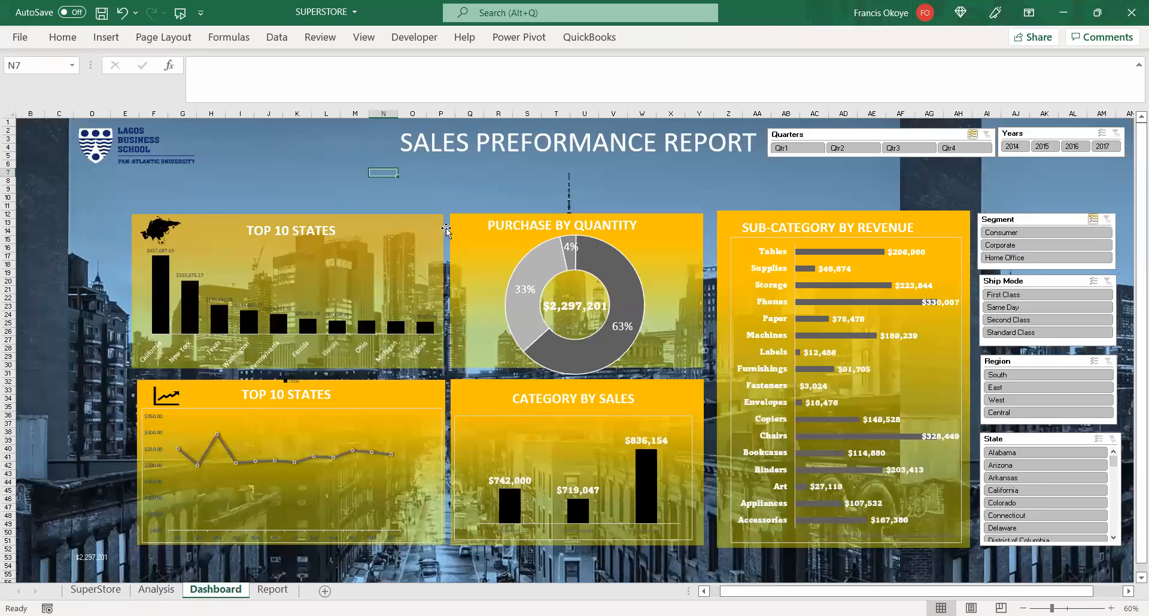
pyautogui.click(580, 143)
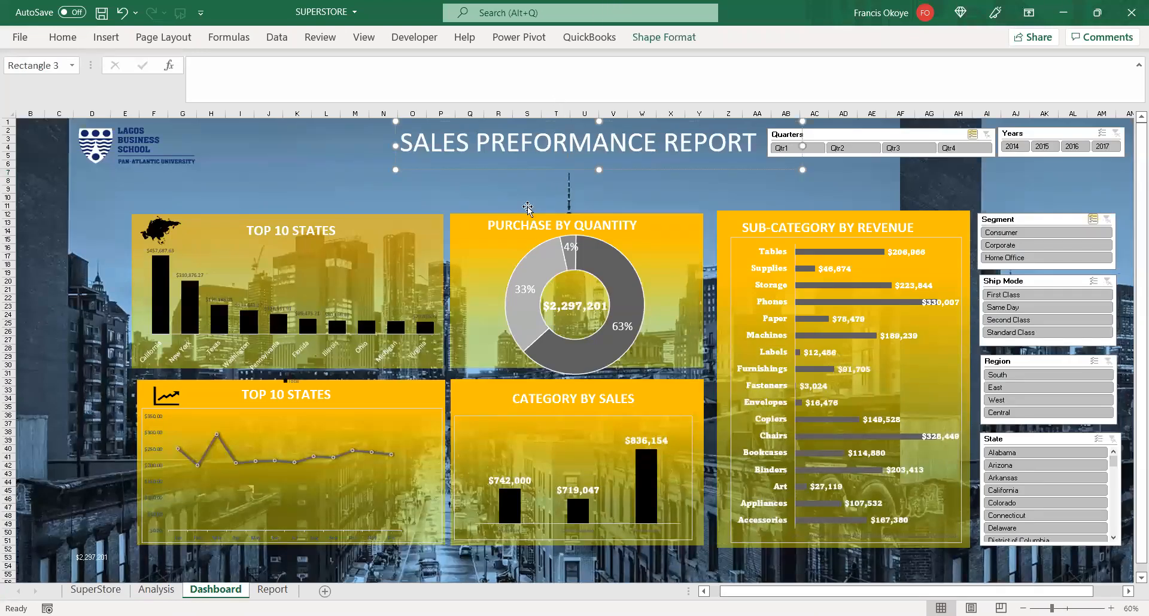
pyautogui.click(156, 590)
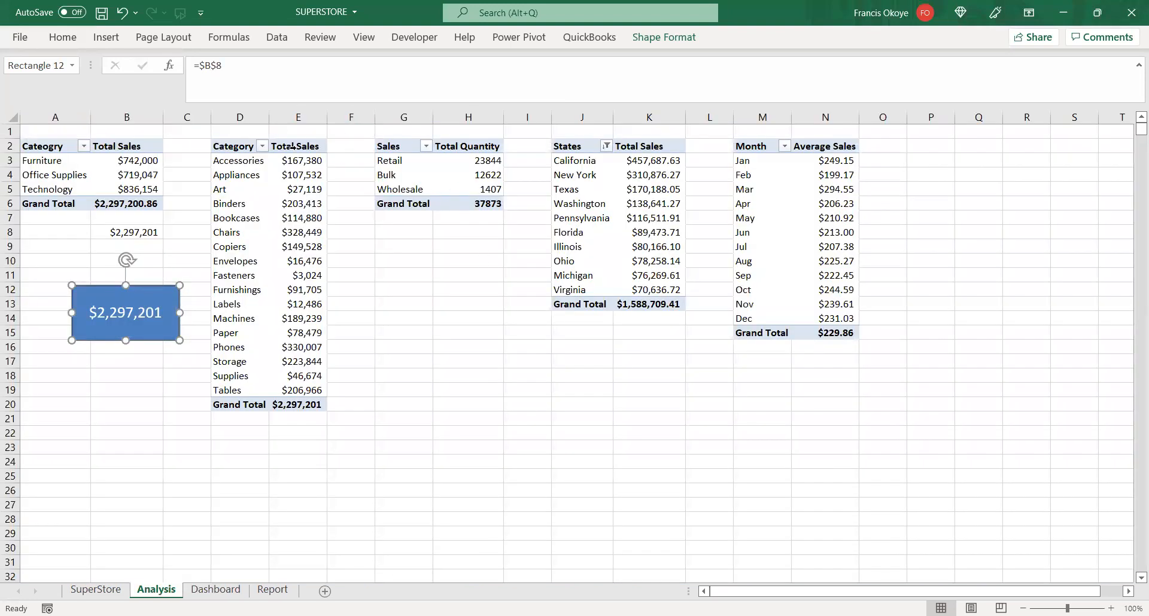
pyautogui.click(115, 146)
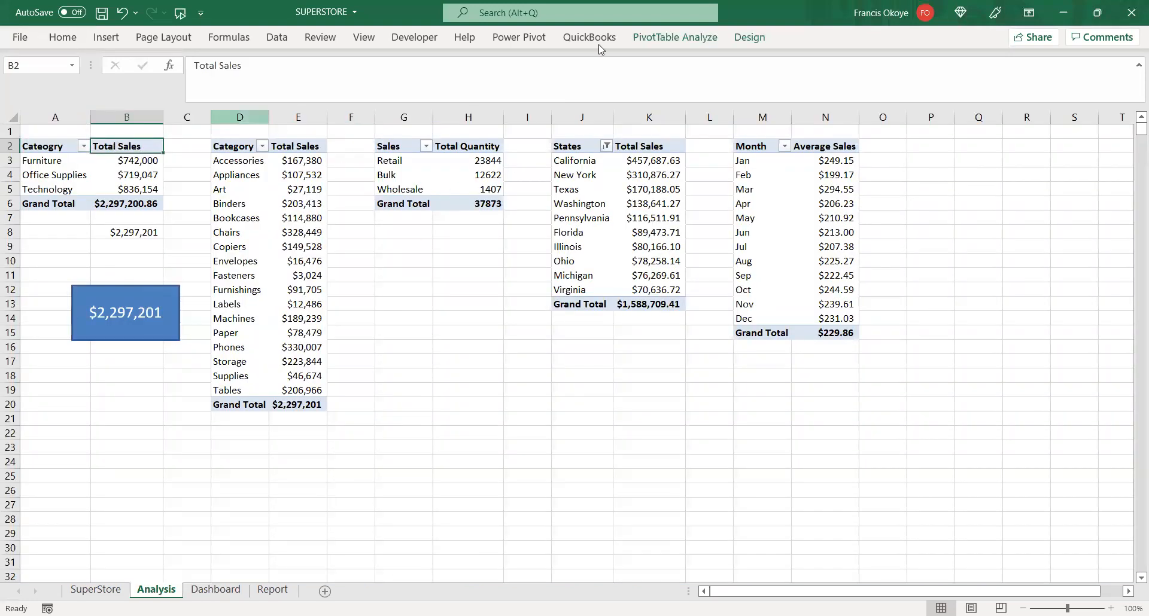
pyautogui.click(686, 34)
pyautogui.click(686, 43)
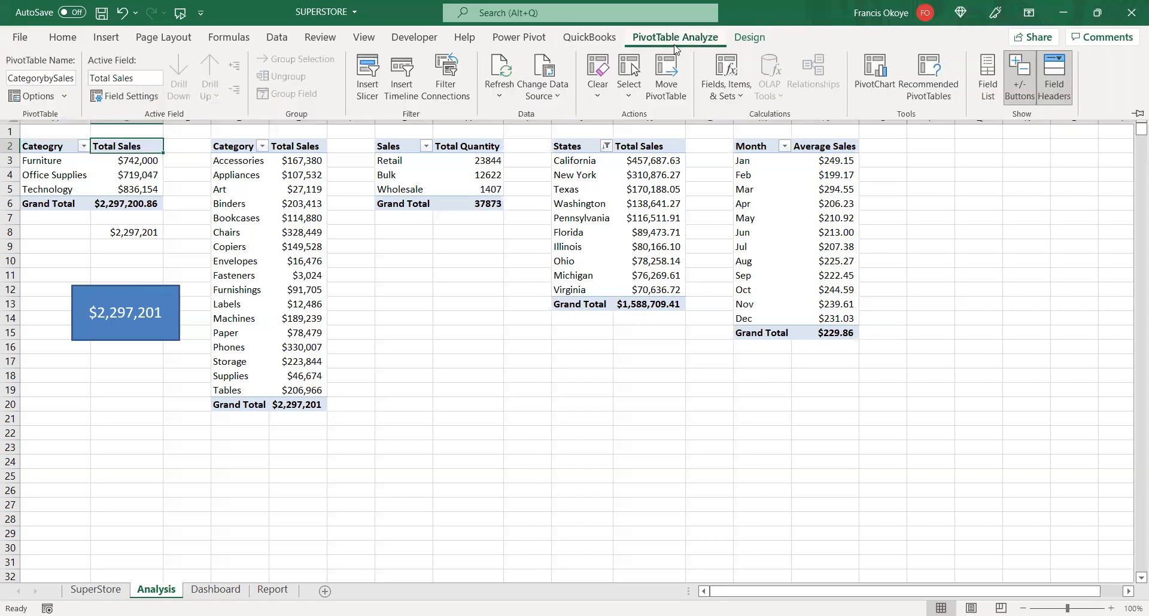
pyautogui.click(281, 596)
pyautogui.click(274, 592)
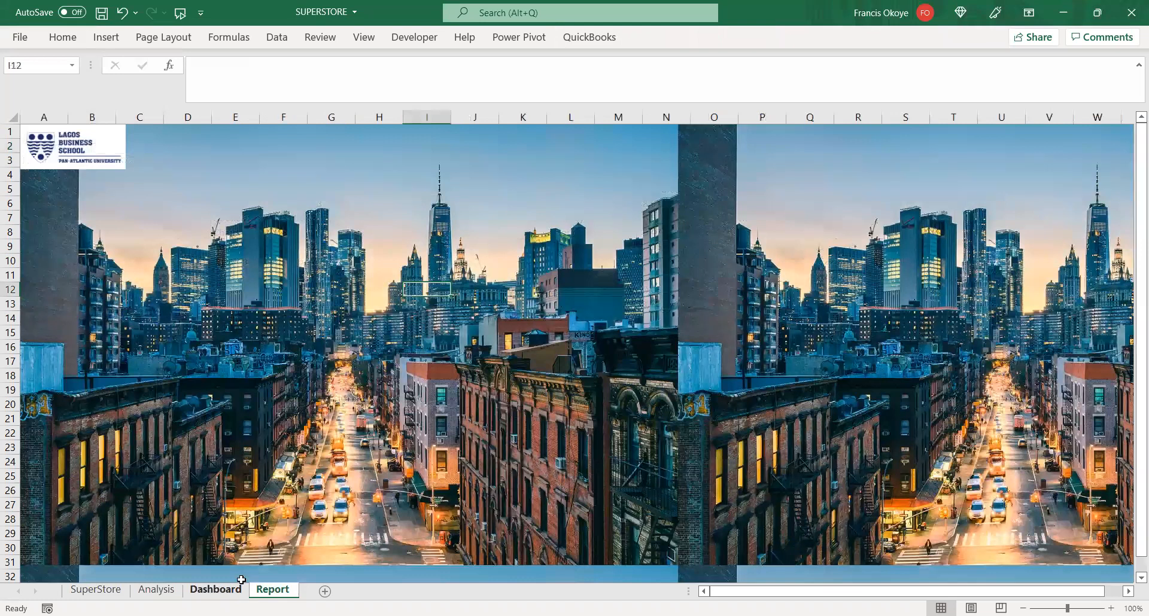
# - Paste a screen clipping of the Purchase by Quantity doughnut's central total beside the Dashboard title and enlarge it
pyautogui.click(215, 591)
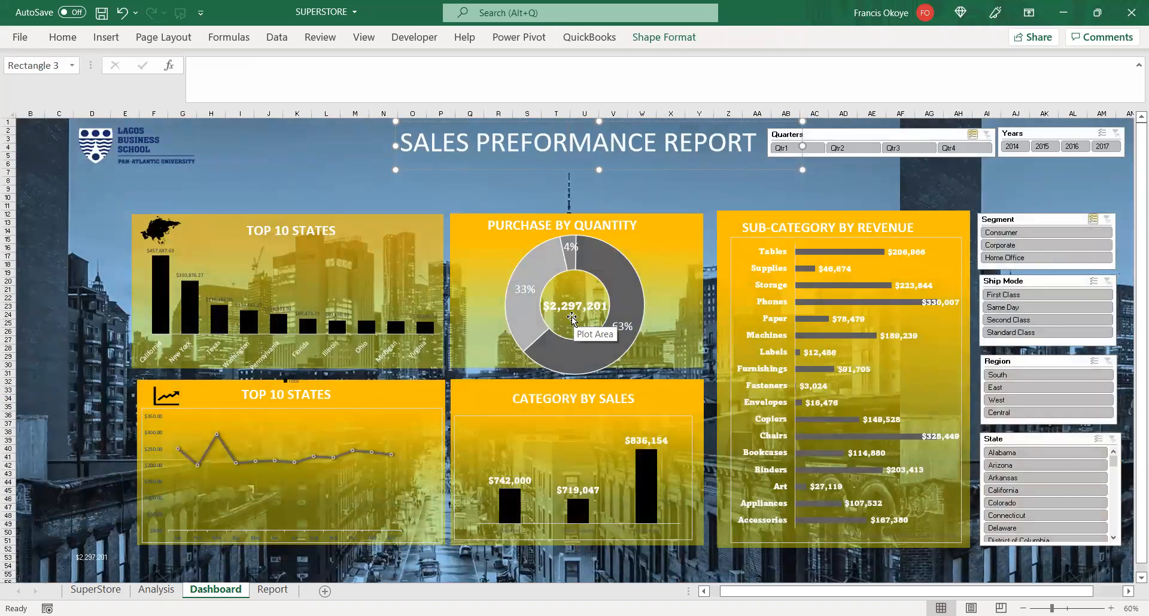
pyautogui.moveTo(589, 347)
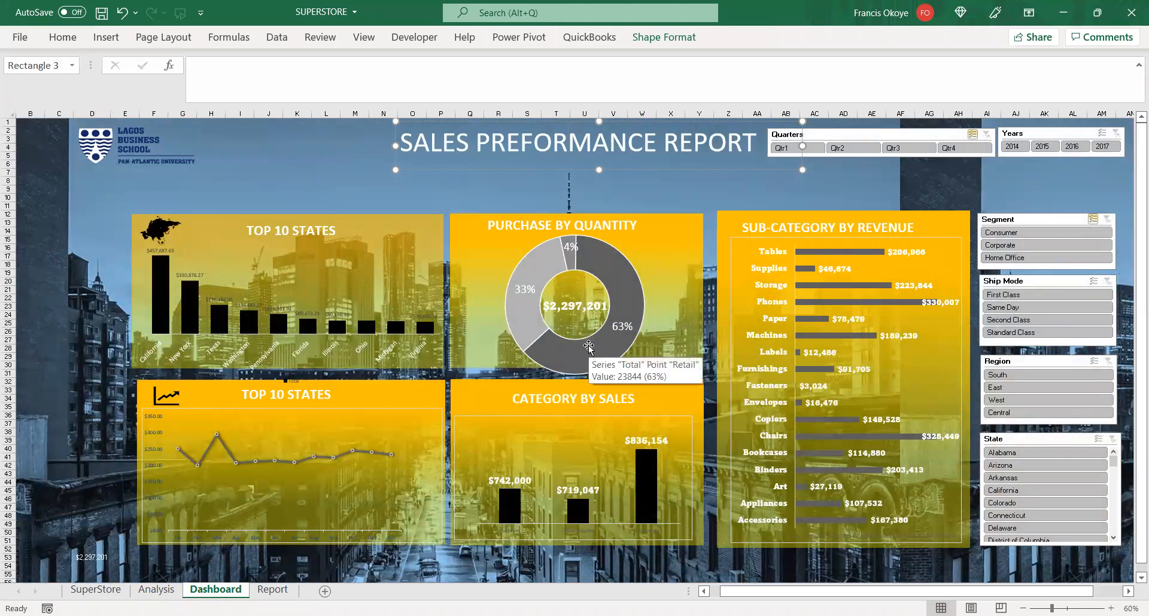
pyautogui.hotkey('alt', 'Tab')
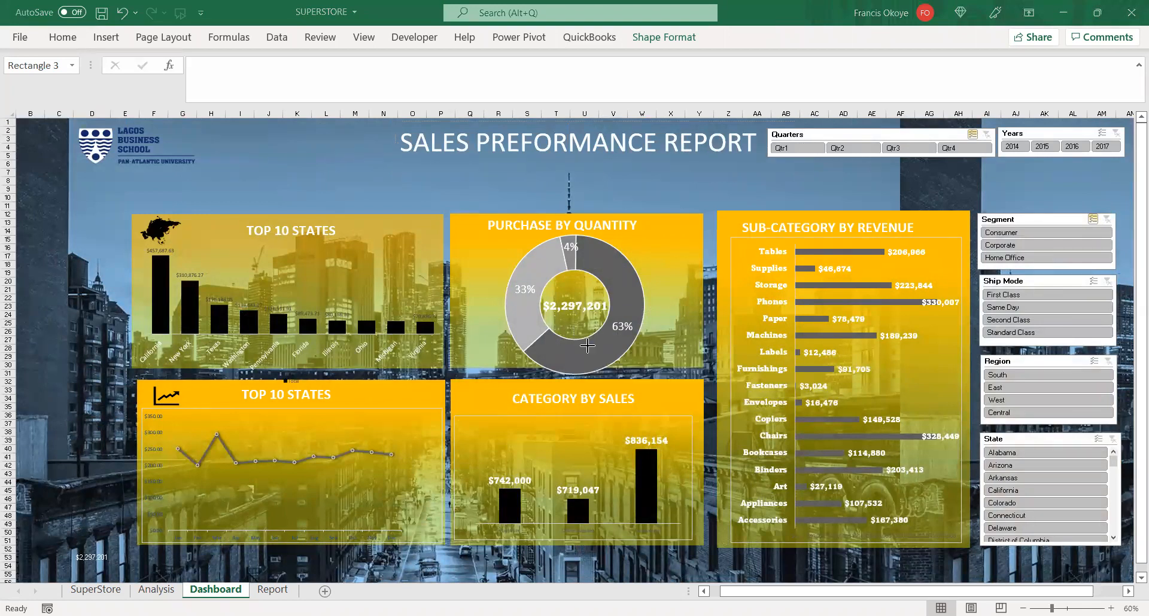
pyautogui.hotkey('ctrl', 'v')
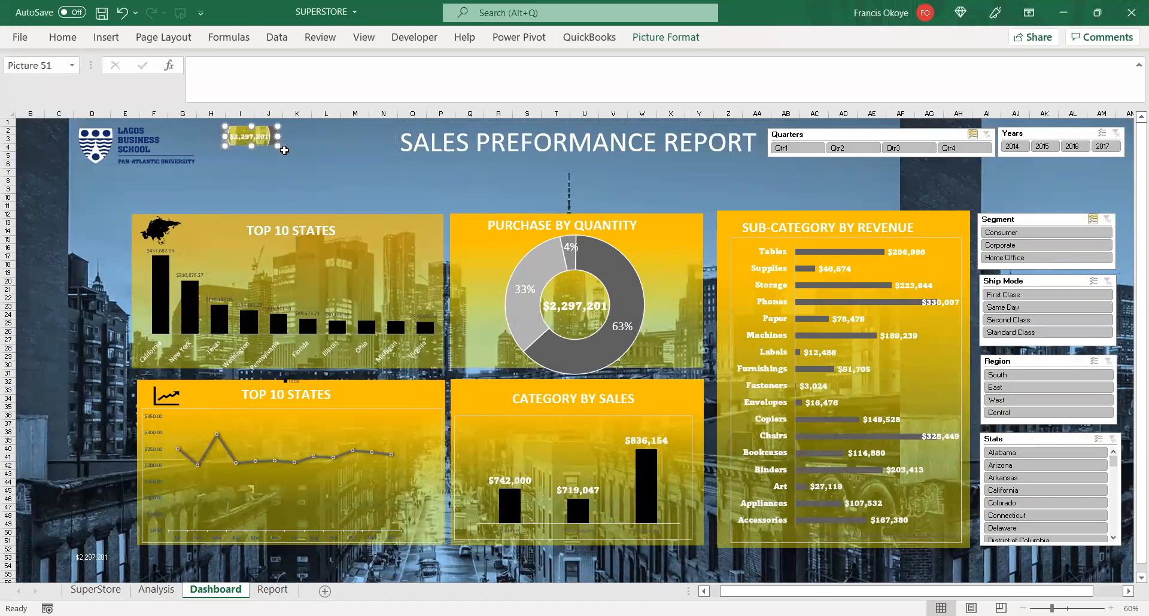
pyautogui.moveTo(278, 146); pyautogui.dragTo(368, 179)
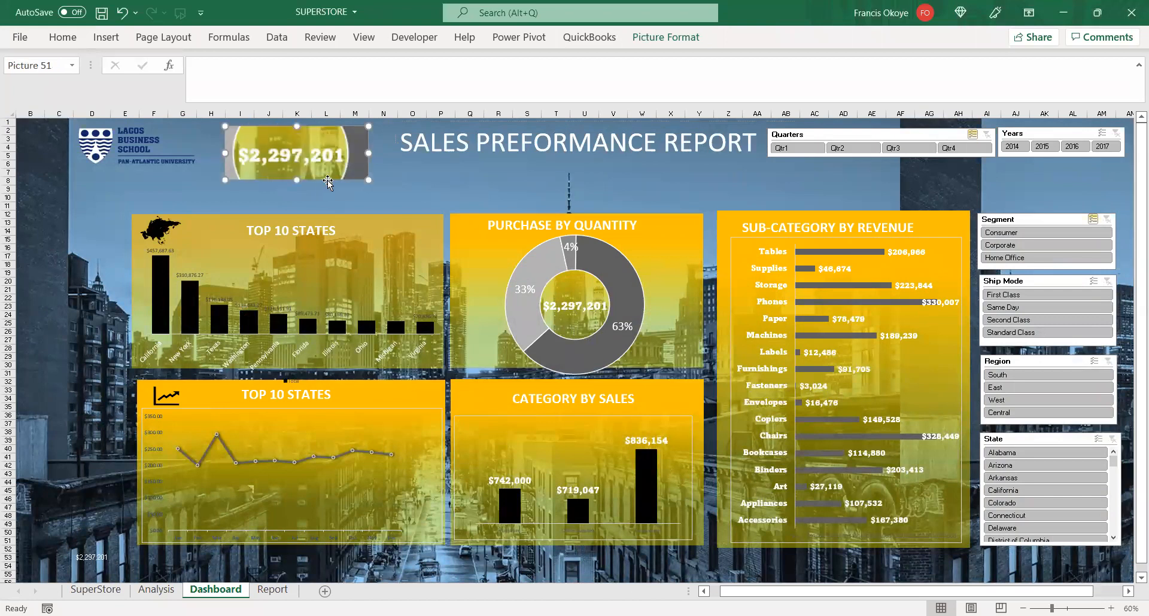
pyautogui.click(383, 168)
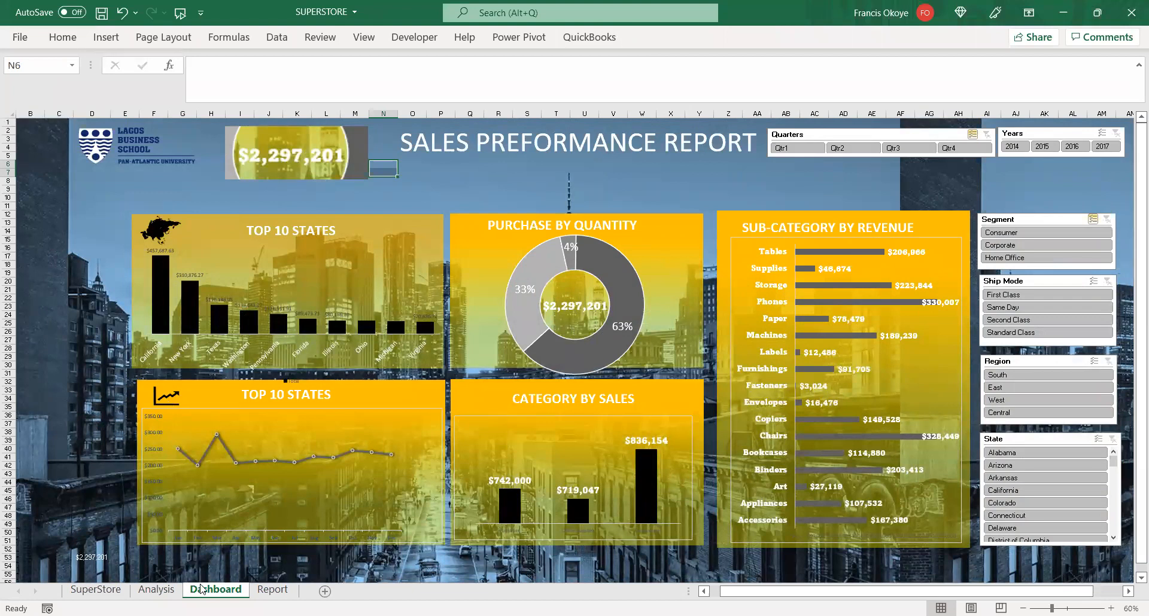
# - Drill into the Furniture total sales in the Analysis category pivot table to list its source records on a new sheet
pyautogui.click(96, 590)
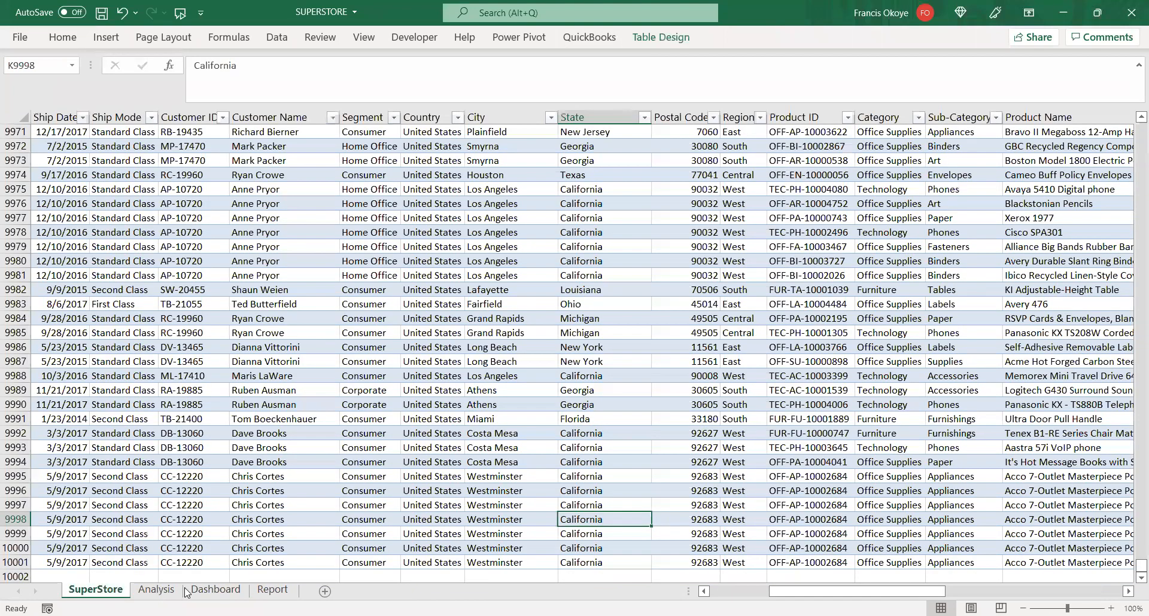
pyautogui.click(155, 590)
pyautogui.doubleClick(122, 161)
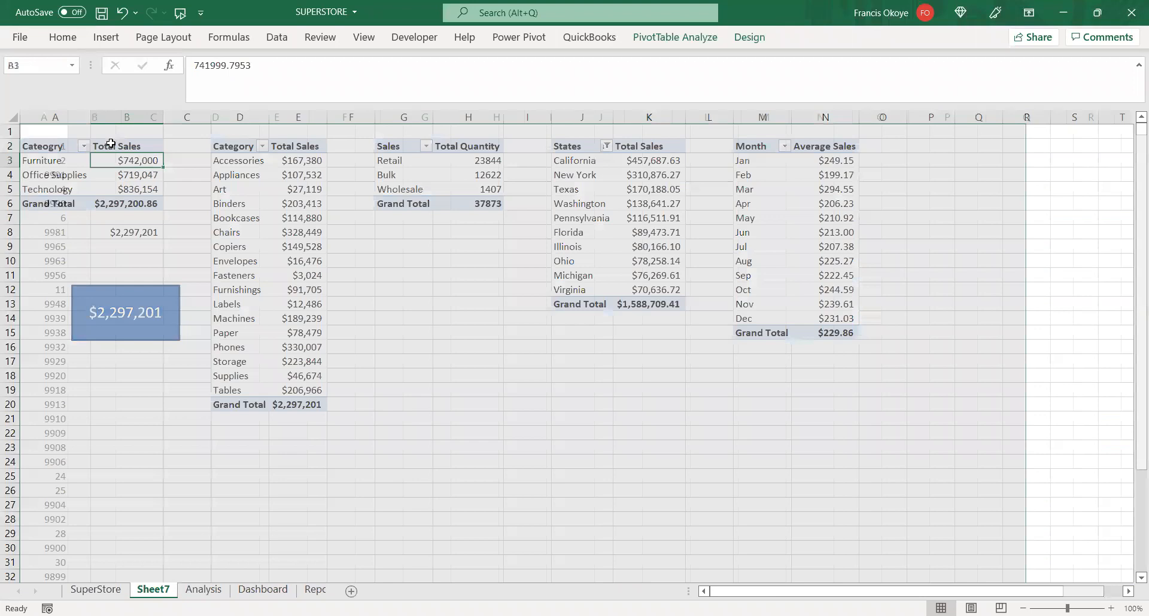
pyautogui.click(110, 592)
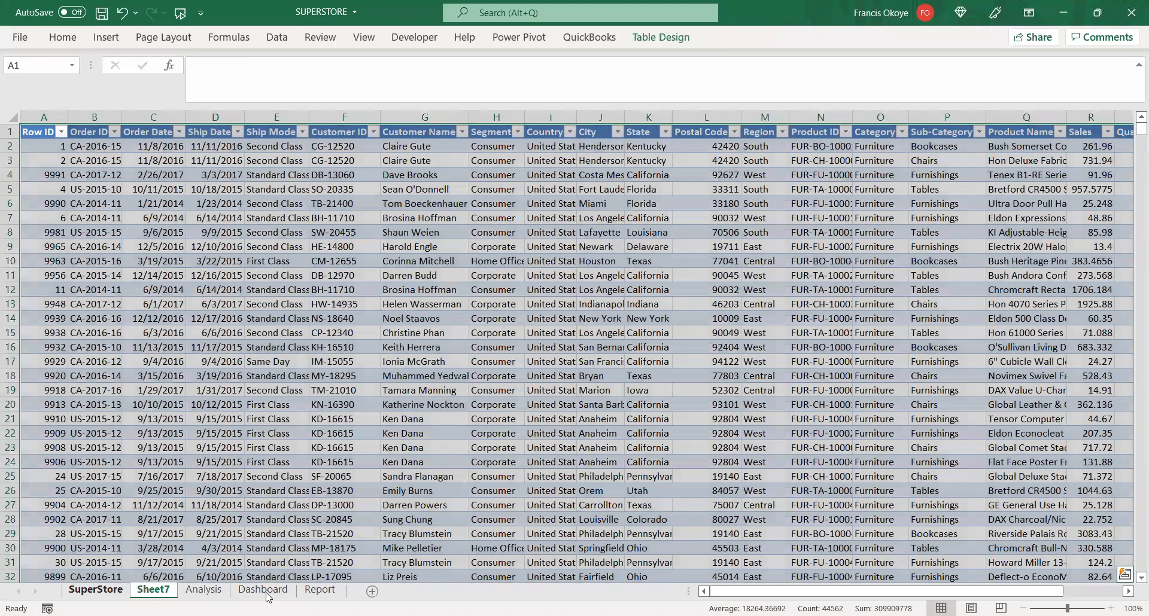
# - Refresh all pivot tables from the category sales pivot table on the Analysis sheet
pyautogui.click(207, 591)
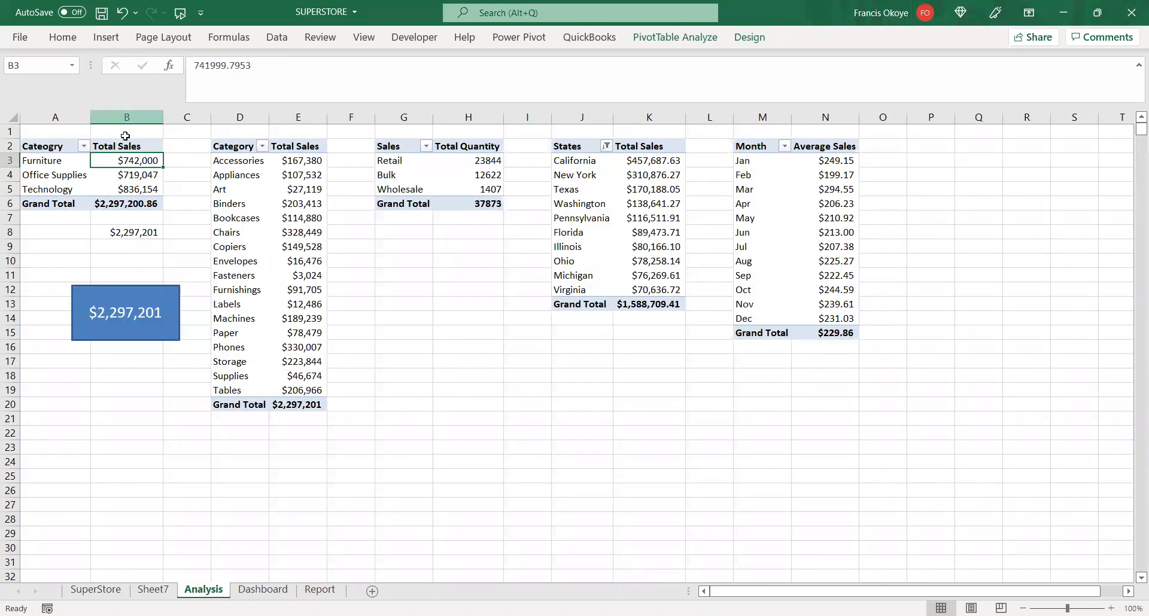
pyautogui.click(129, 146)
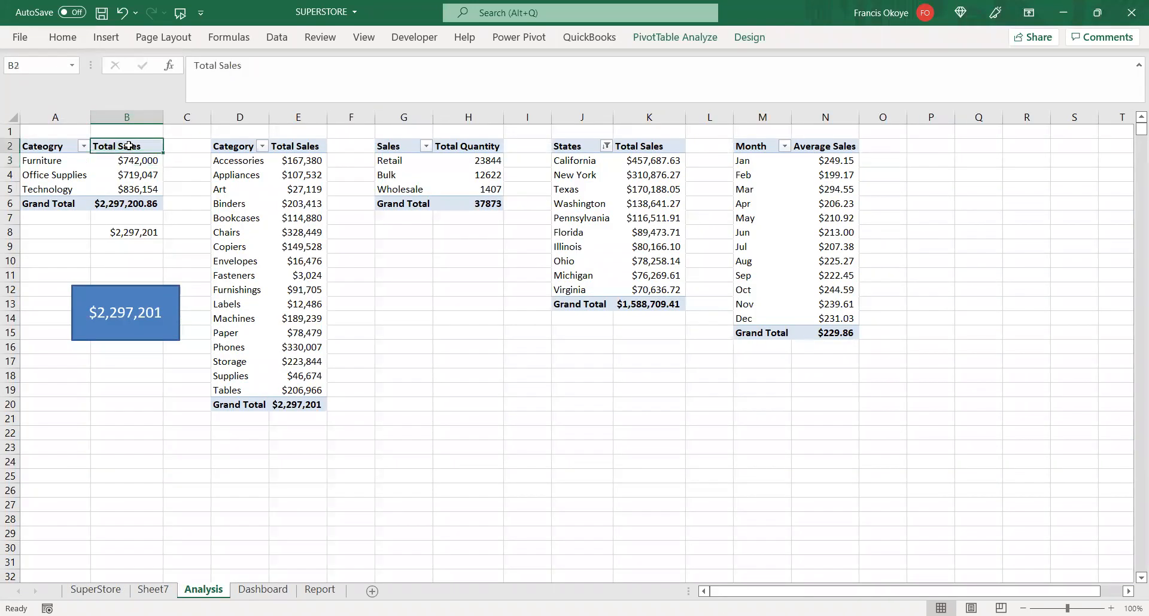
pyautogui.click(700, 44)
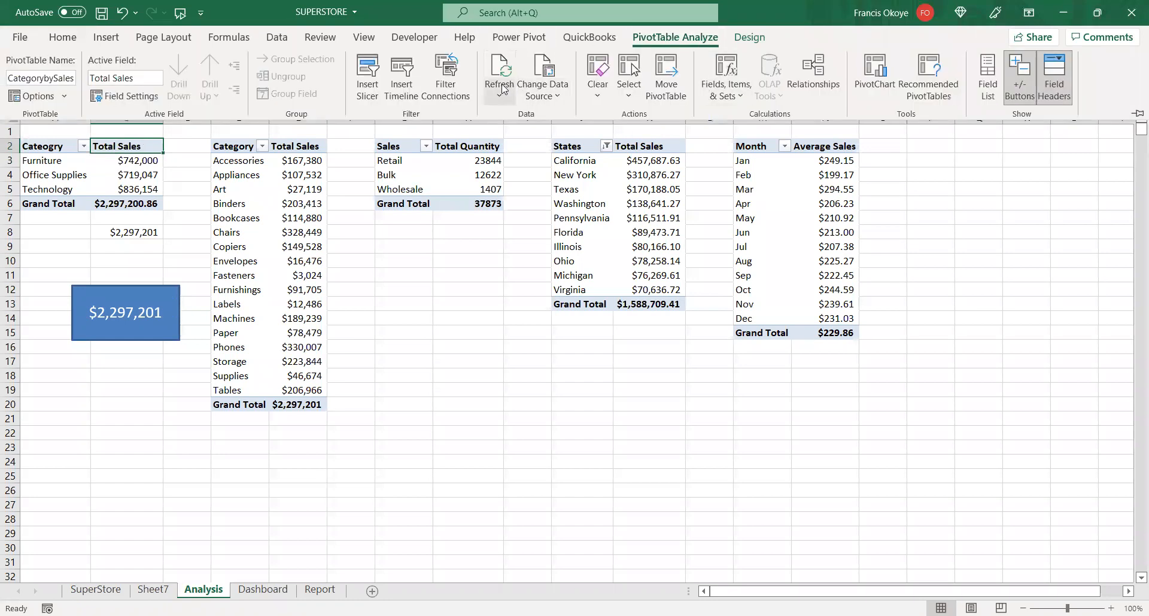
pyautogui.click(503, 96)
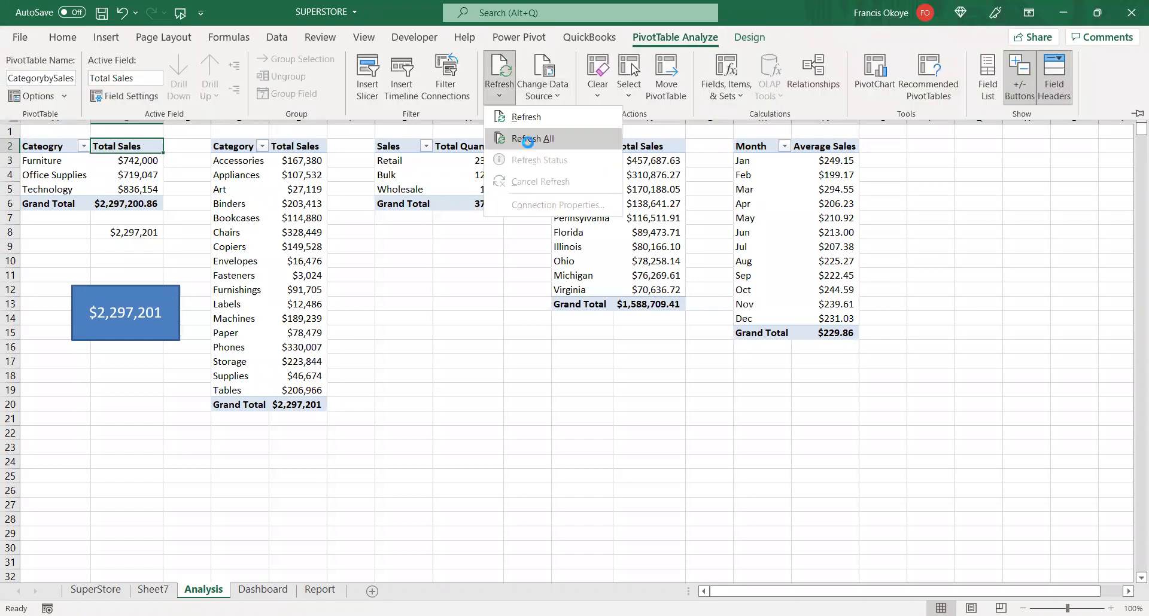
pyautogui.click(527, 144)
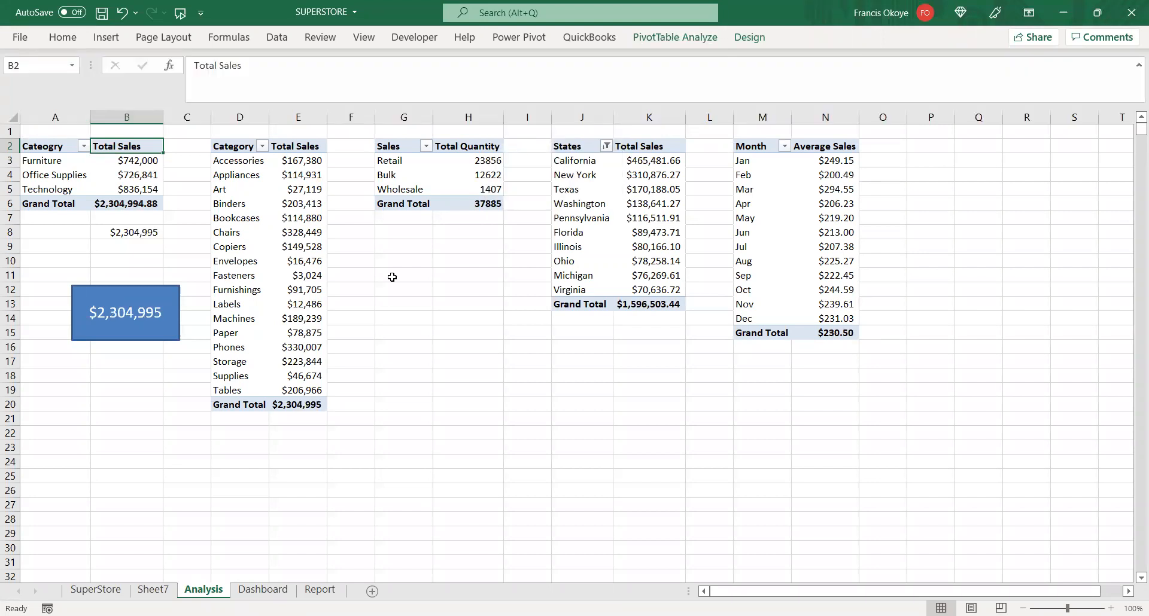
# - Compare the refreshed Dashboard total with the pasted snapshot and the figures on the Analysis sheet
pyautogui.click(262, 590)
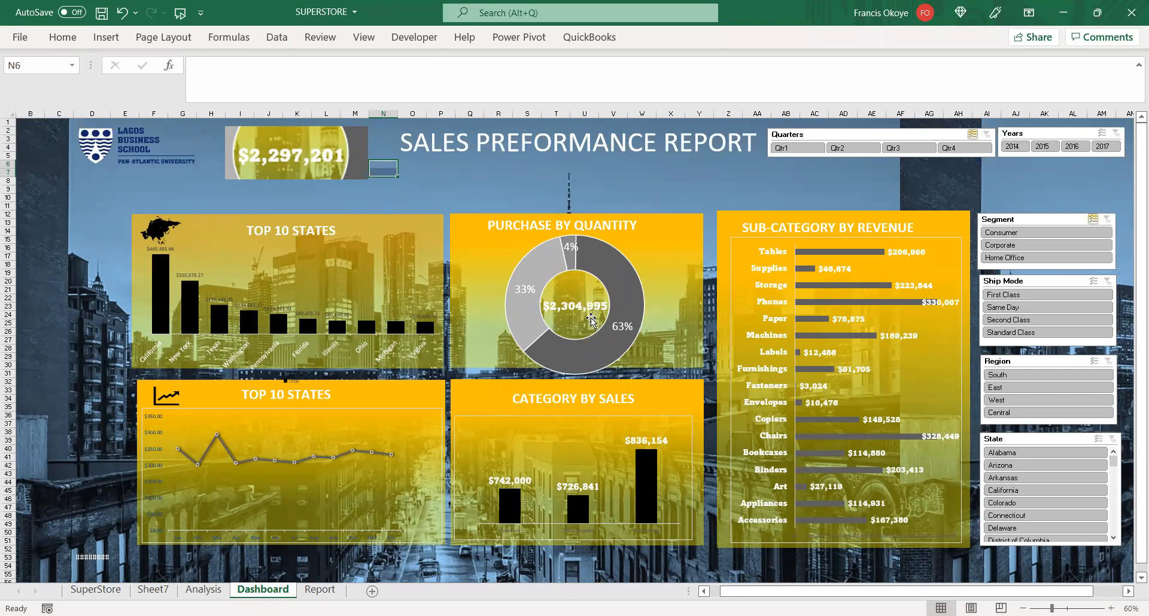
pyautogui.click(317, 590)
pyautogui.click(247, 590)
pyautogui.click(628, 274)
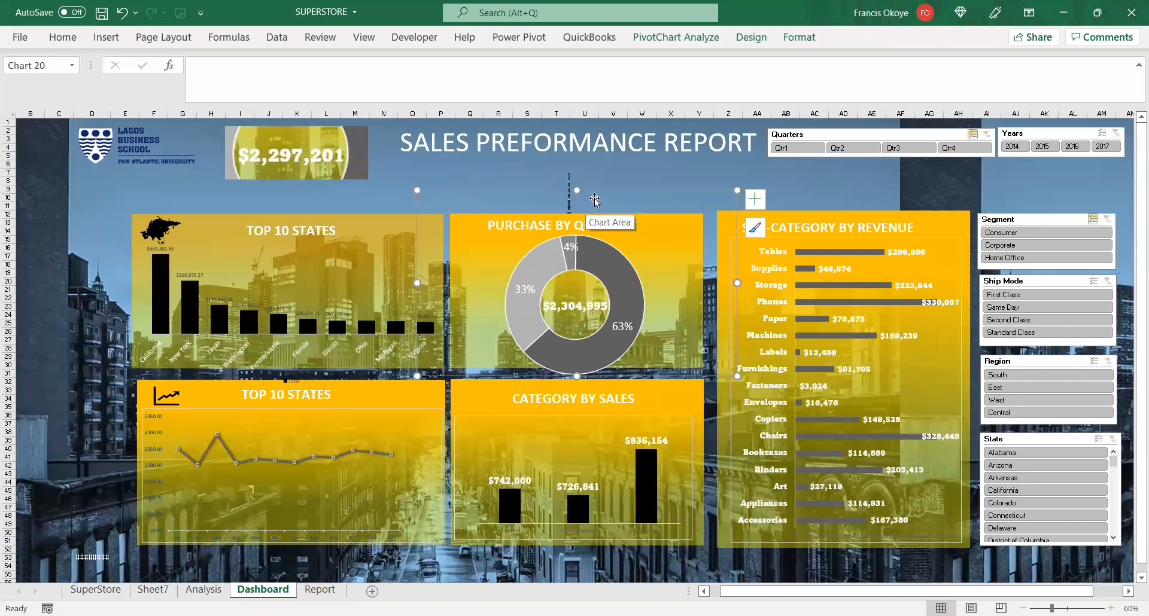
pyautogui.click(324, 142)
pyautogui.moveTo(323, 143)
pyautogui.mouseDown()
pyautogui.moveTo(331, 158)
pyautogui.moveTo(586, 227)
pyautogui.moveTo(320, 149)
pyautogui.moveTo(332, 148)
pyautogui.mouseUp()
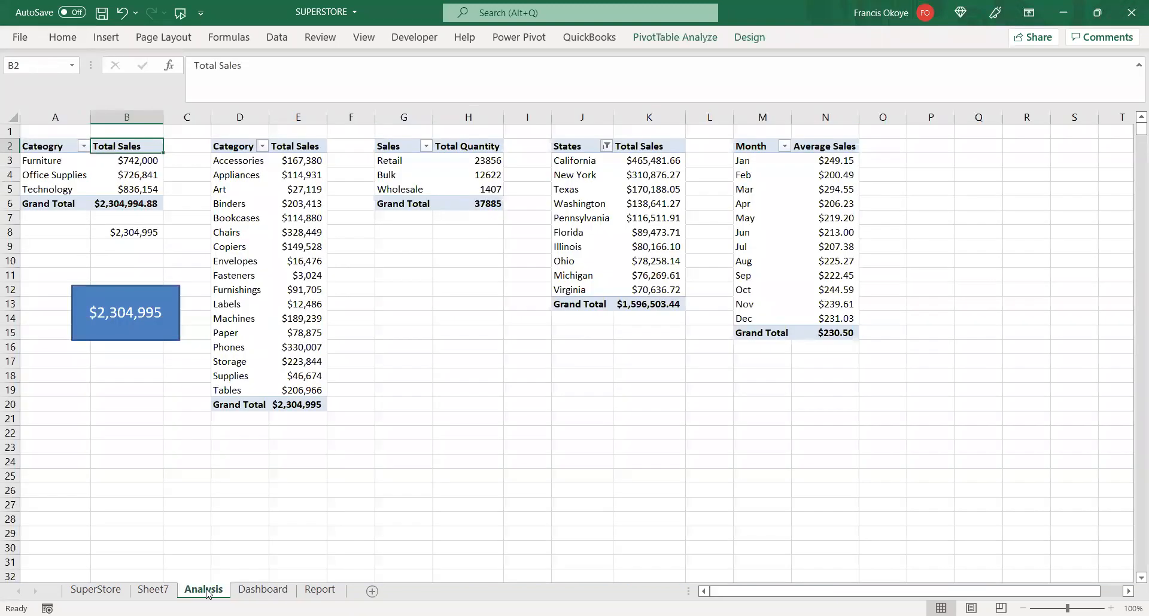
pyautogui.click(203, 590)
pyautogui.click(263, 591)
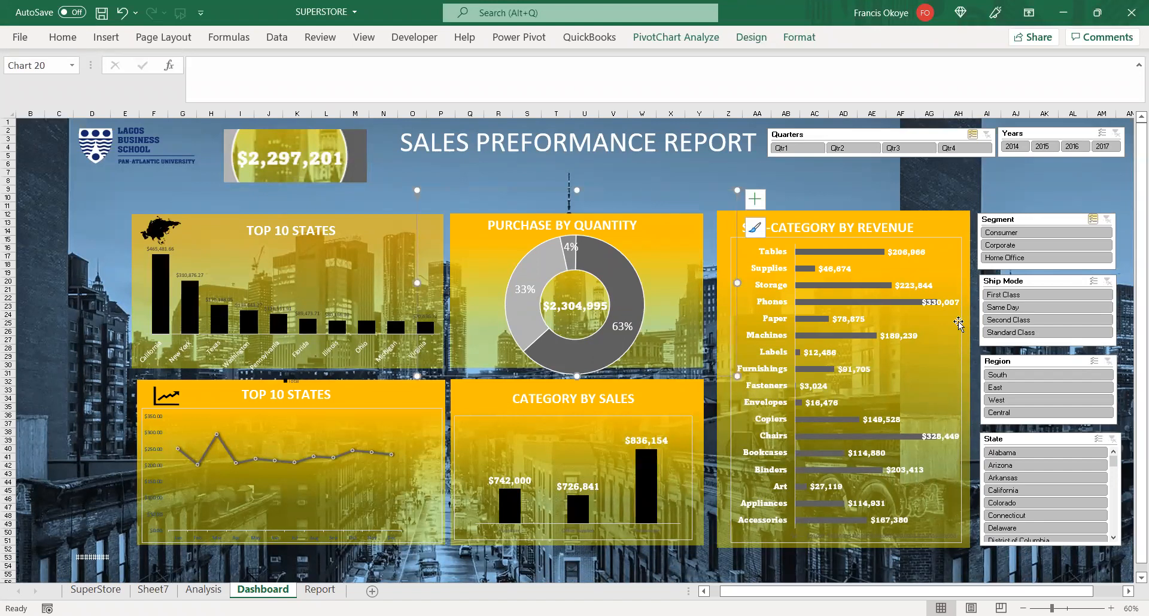
# - Delete the pasted snapshot of the sales total from the Dashboard
pyautogui.click(844, 188)
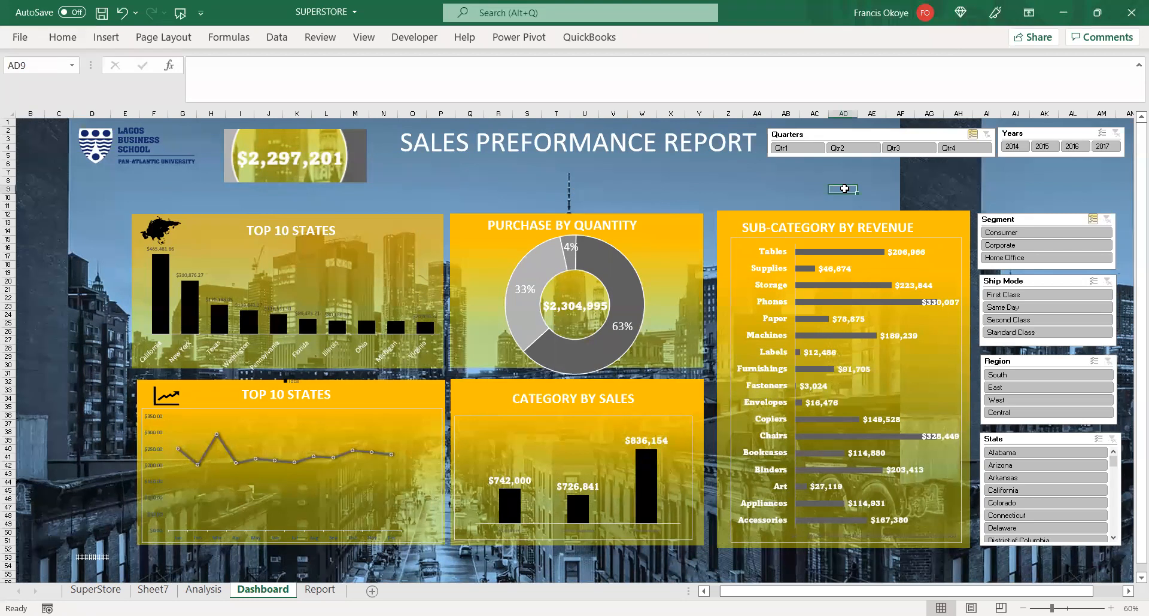
pyautogui.click(318, 174)
pyautogui.press('Delete')
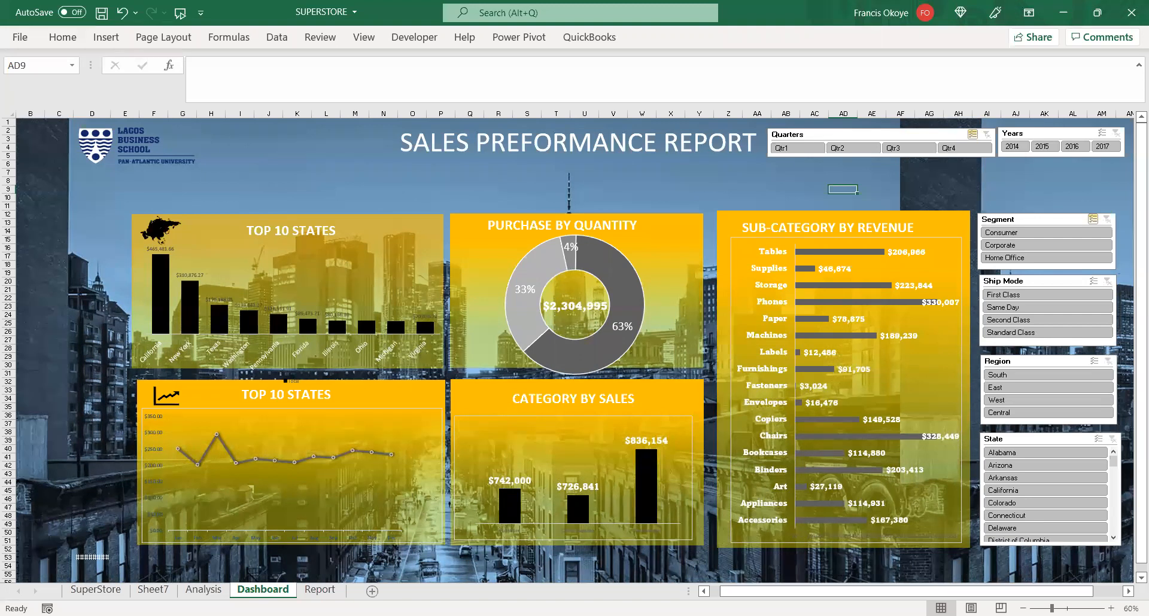
# - Hide the formula bar and the row and column headings on the Dashboard, and collapse the ribbon
pyautogui.click(107, 41)
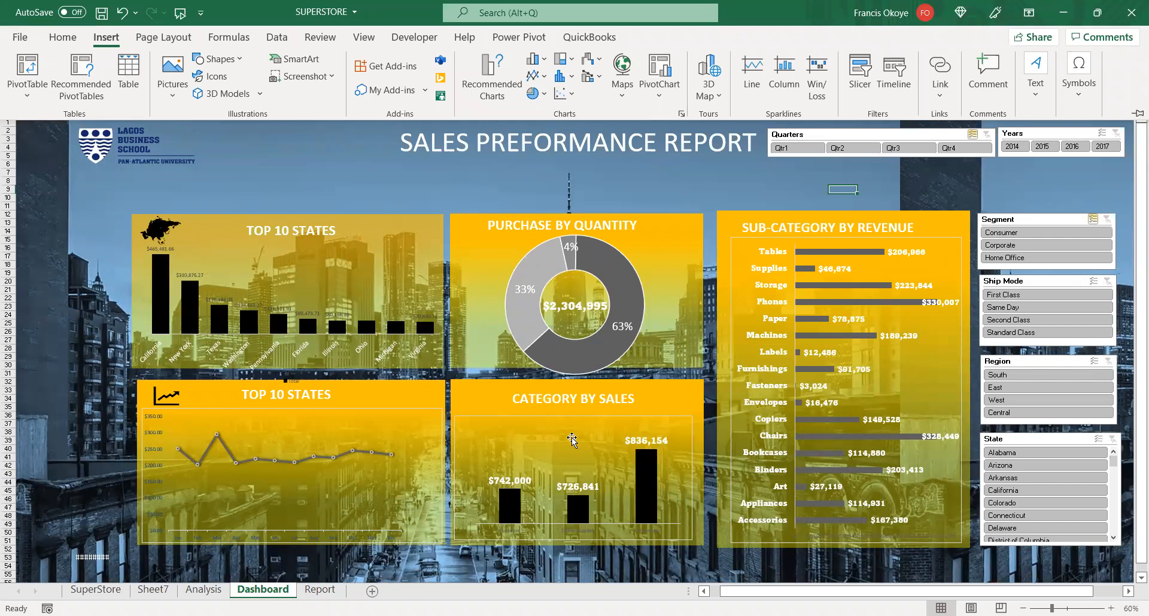
pyautogui.click(1137, 113)
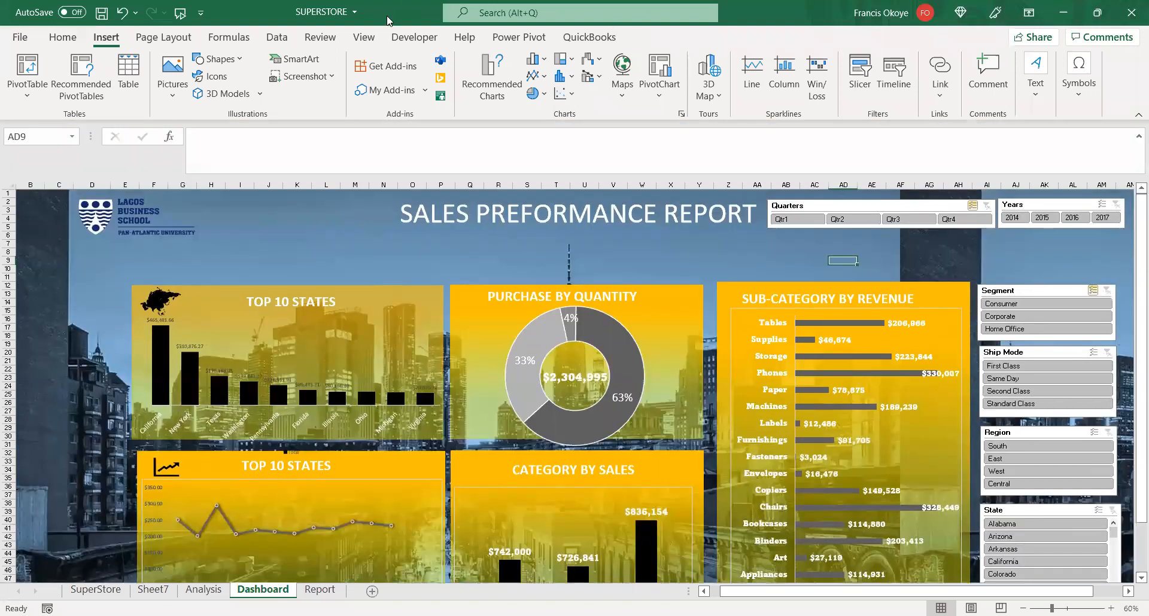
pyautogui.click(364, 38)
pyautogui.click(410, 66)
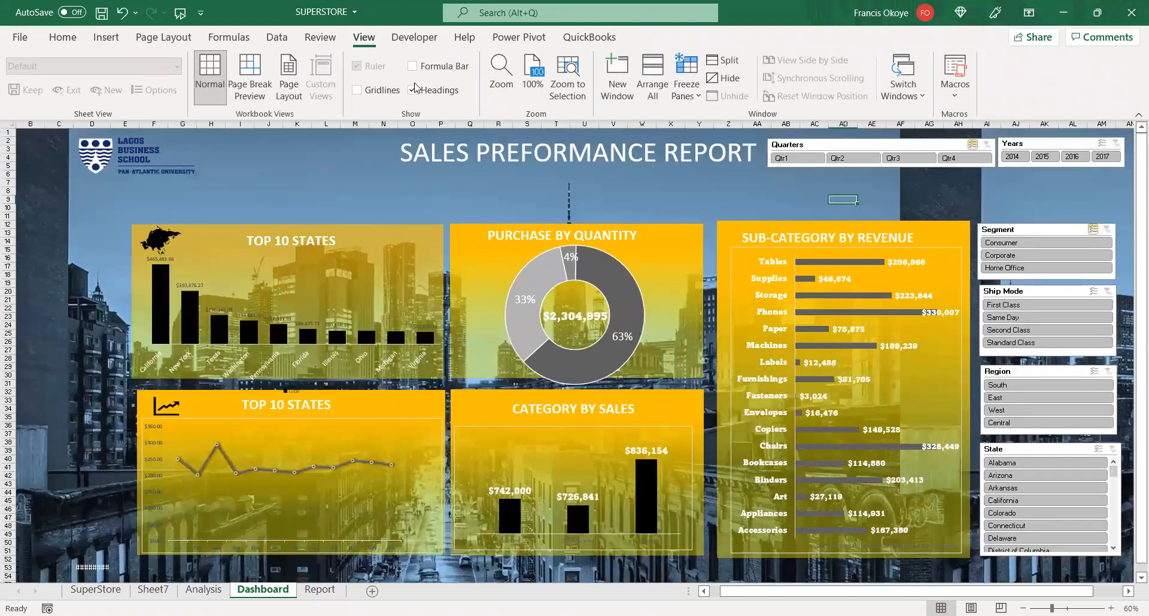
pyautogui.click(452, 90)
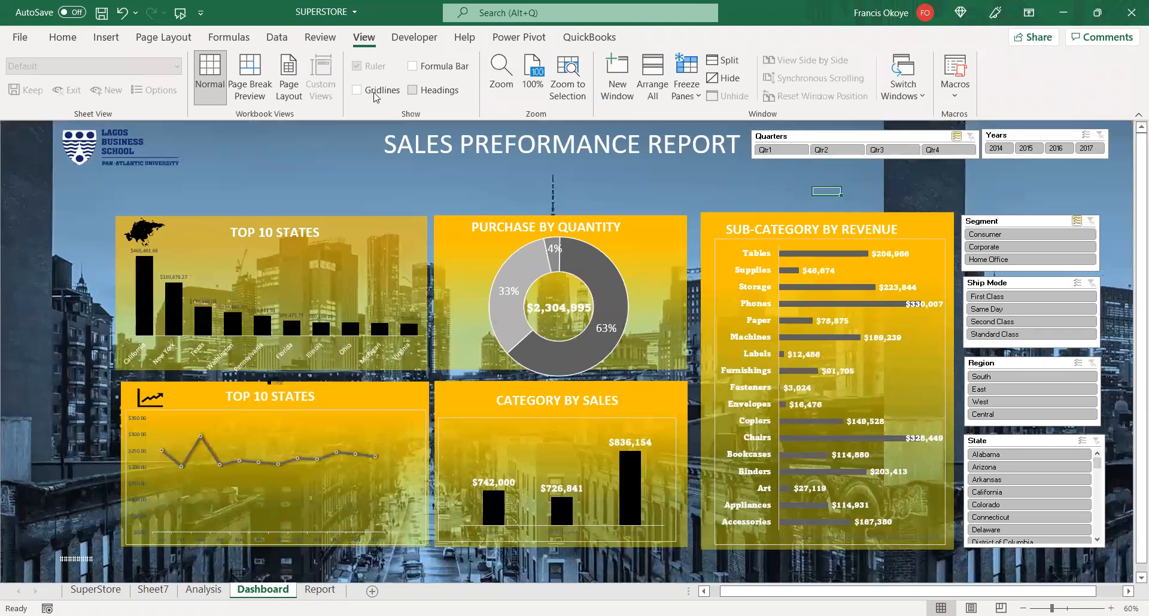
pyautogui.click(1137, 114)
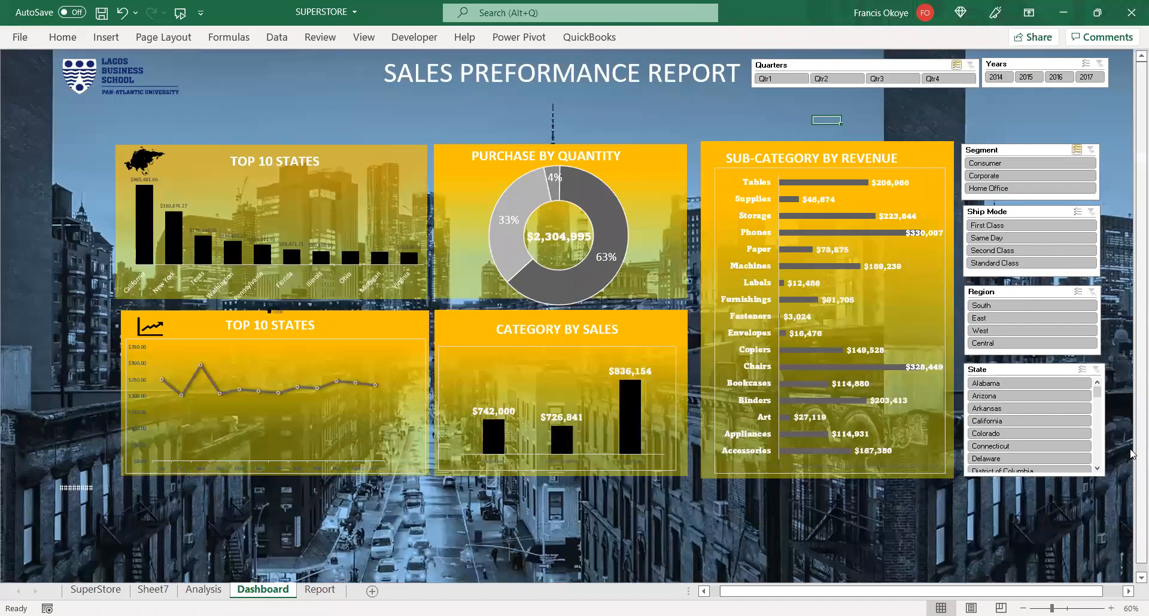
pyautogui.click(1127, 516)
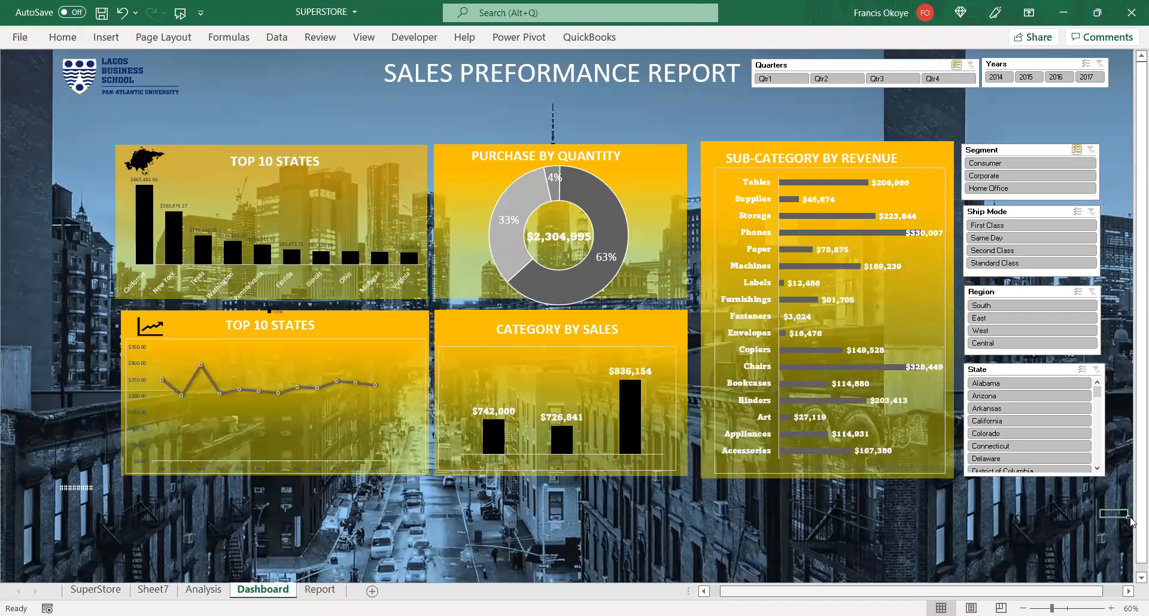
# - Show the formula bar and the row and column headings on the Dashboard, and keep the ribbon expanded
pyautogui.scroll(-1, 1131, 528)
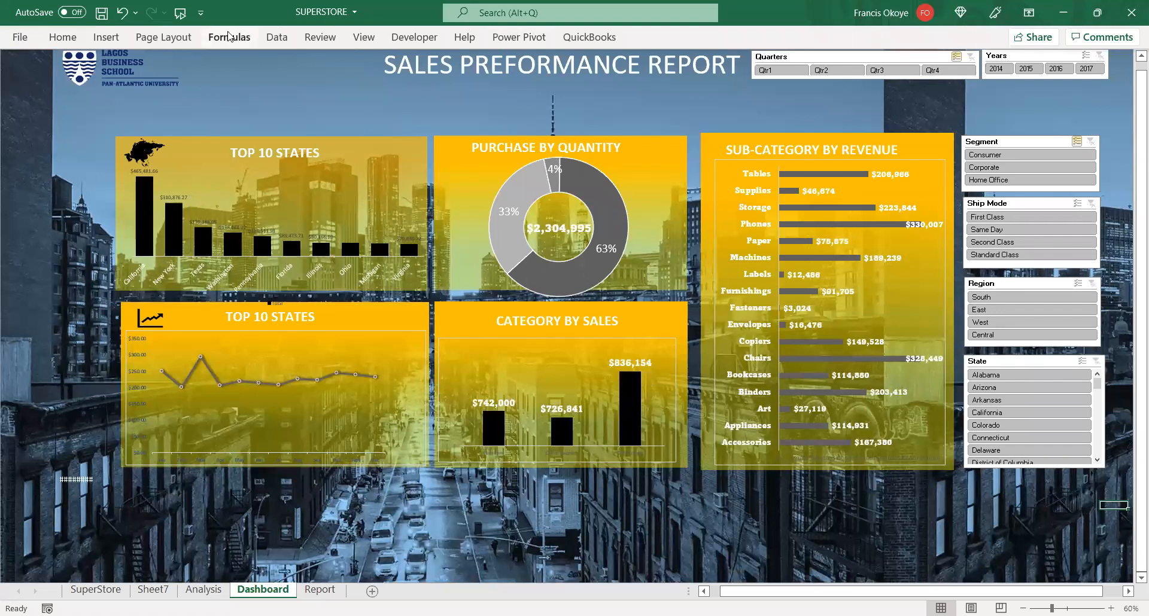
pyautogui.click(364, 38)
pyautogui.click(357, 90)
pyautogui.click(357, 91)
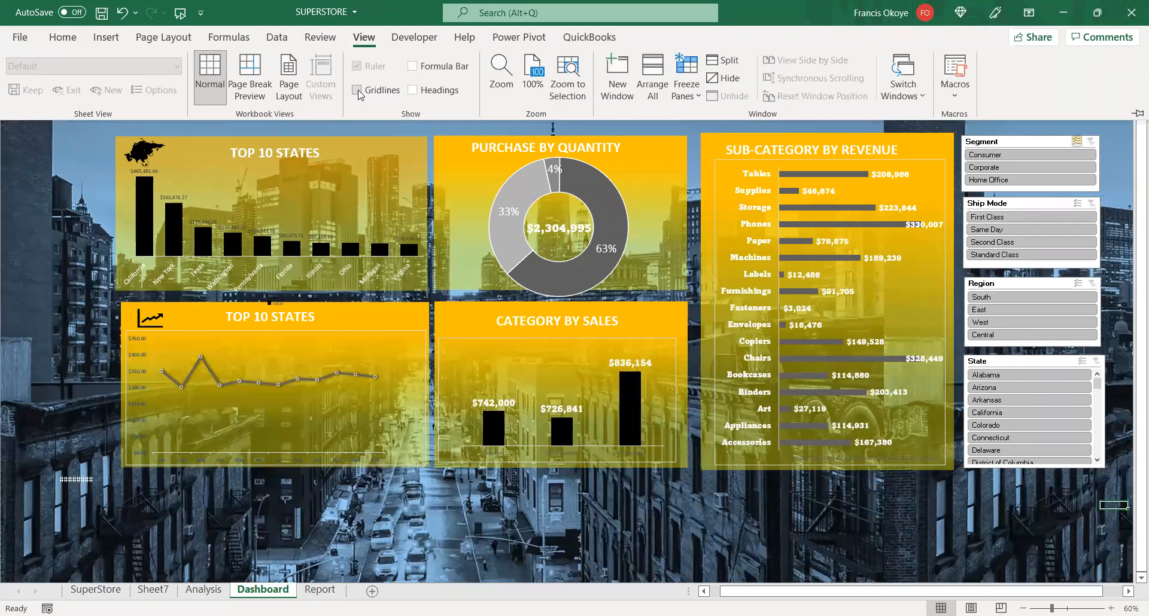
pyautogui.click(417, 91)
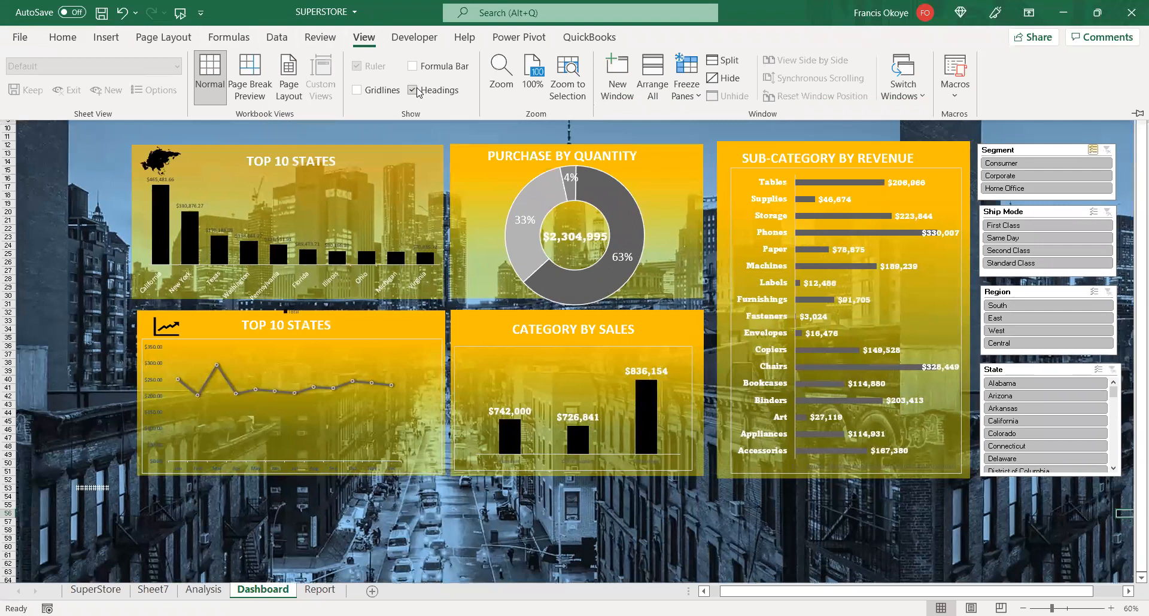
pyautogui.click(417, 66)
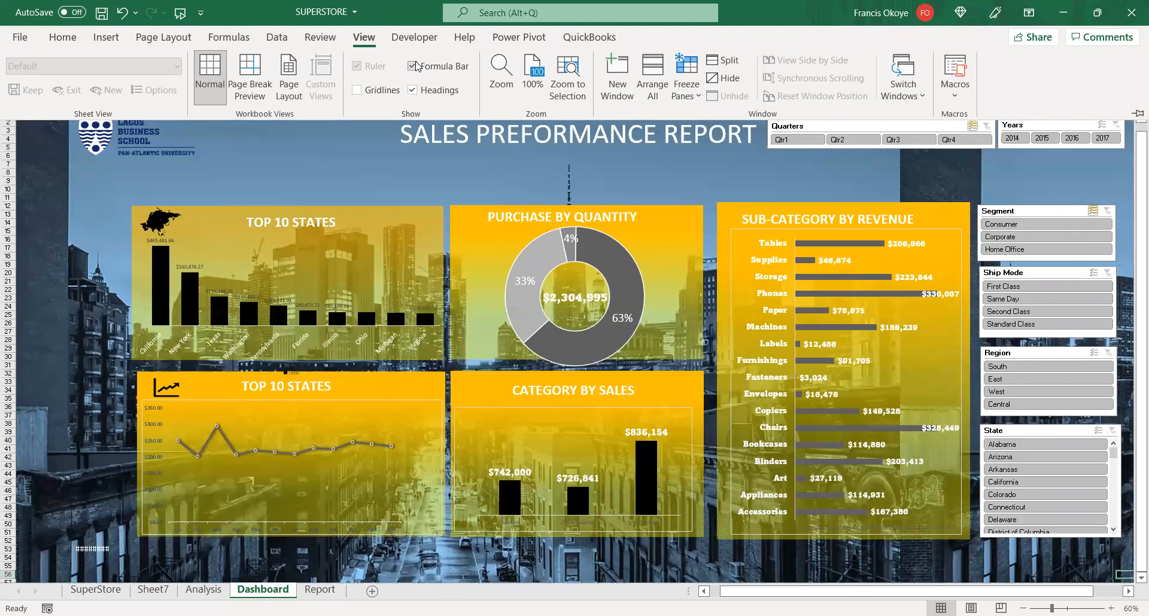
pyautogui.click(1135, 115)
pyautogui.click(1134, 116)
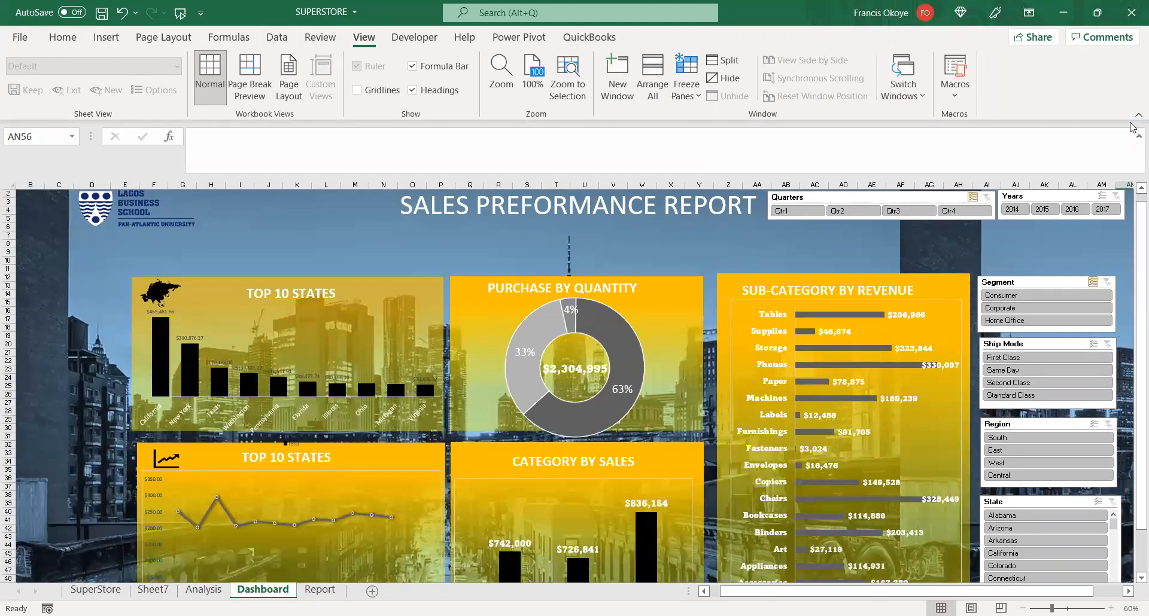
# - Hide the Dashboard's formula bar and the row and column headings again, and collapse the ribbon
pyautogui.click(427, 263)
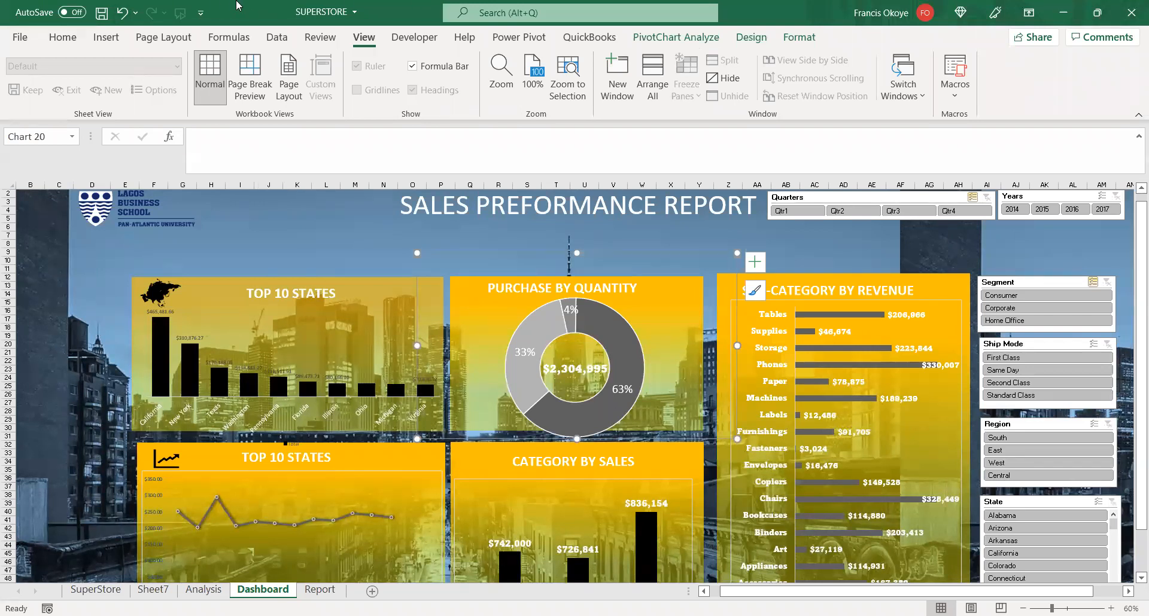
pyautogui.click(412, 66)
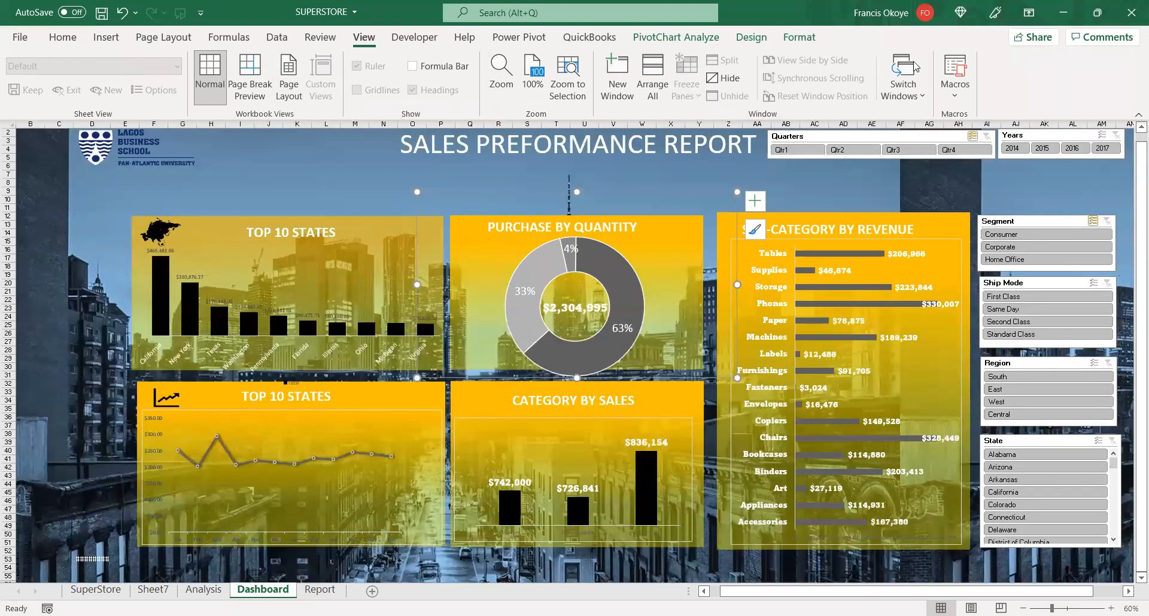
pyautogui.click(1137, 116)
pyautogui.press('Escape')
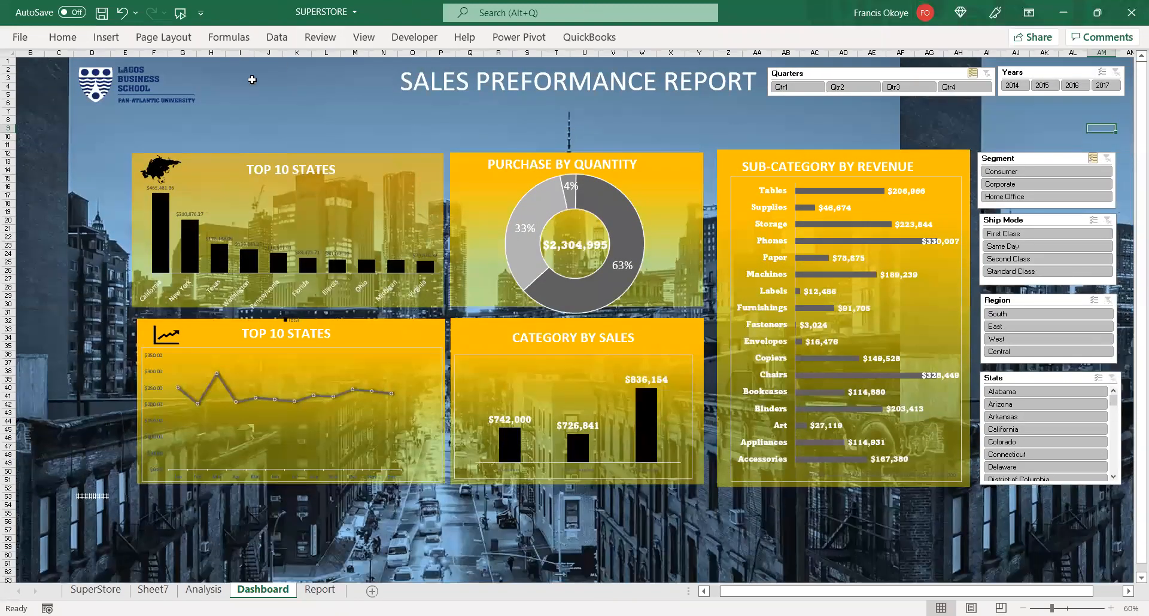
pyautogui.click(364, 37)
pyautogui.click(413, 90)
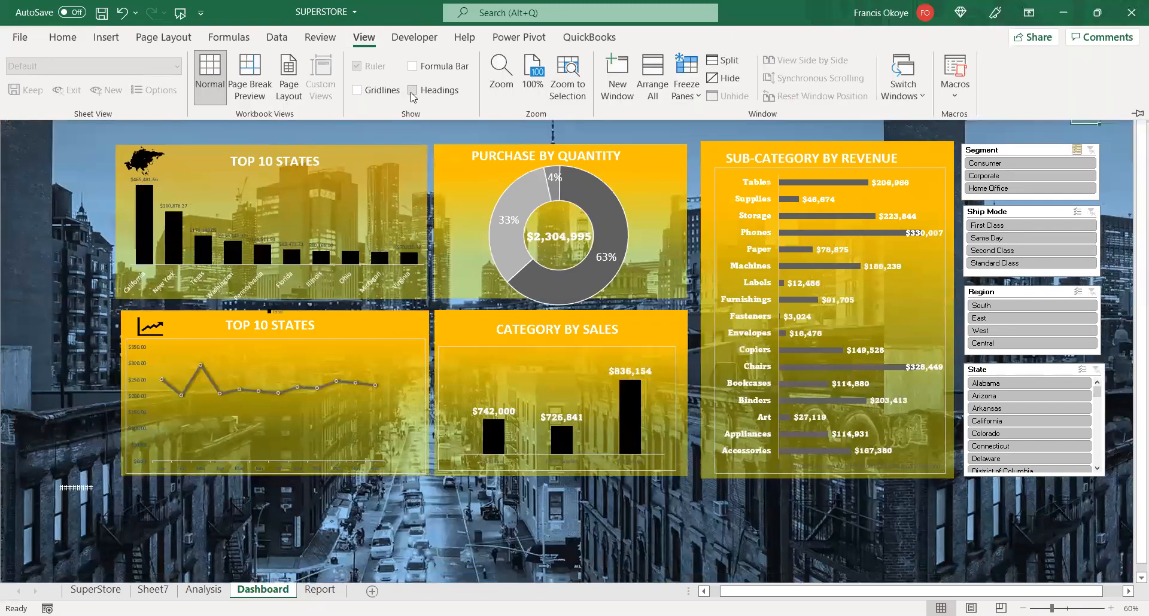
pyautogui.click(349, 134)
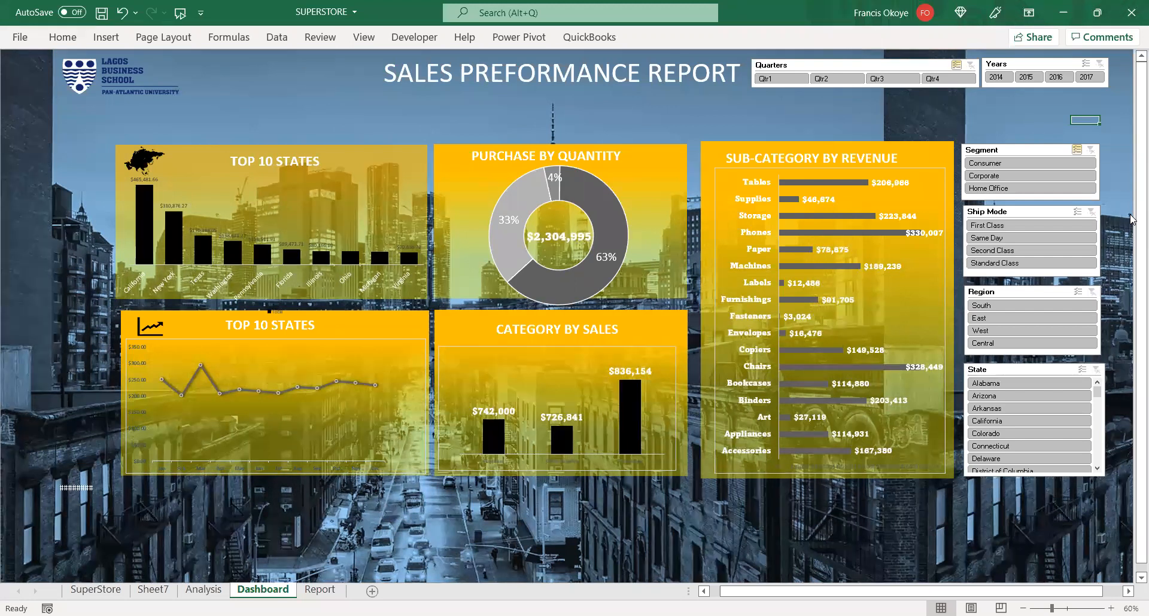
pyautogui.click(597, 531)
pyautogui.click(77, 371)
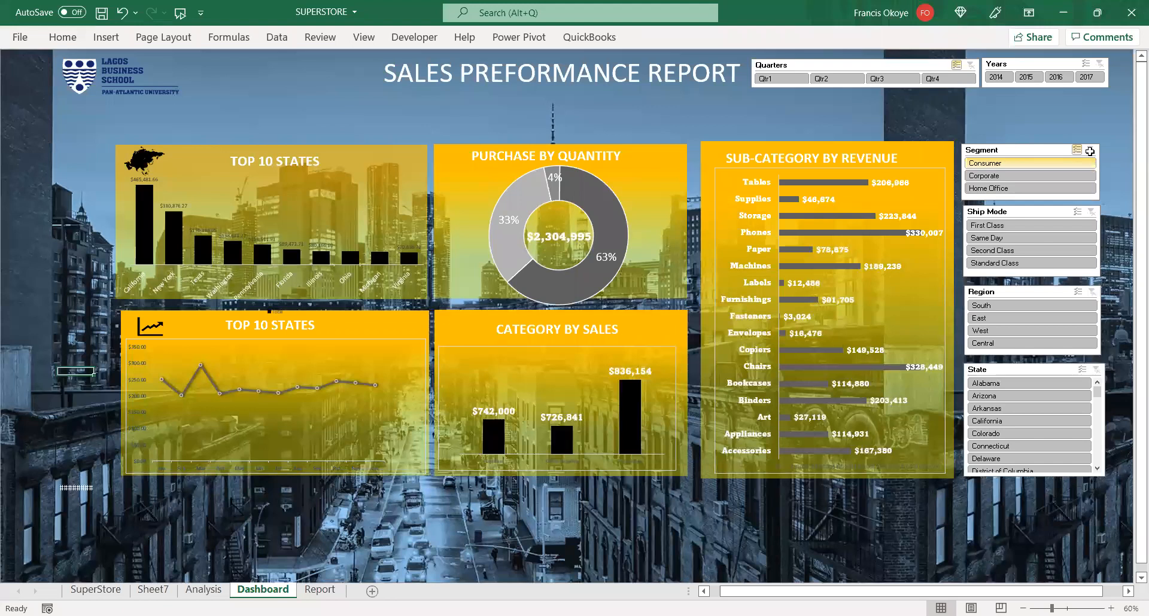
# - Correct the spelling of the Dashboard title to "SALES PERFORMANCE REPORT"
pyautogui.click(488, 76)
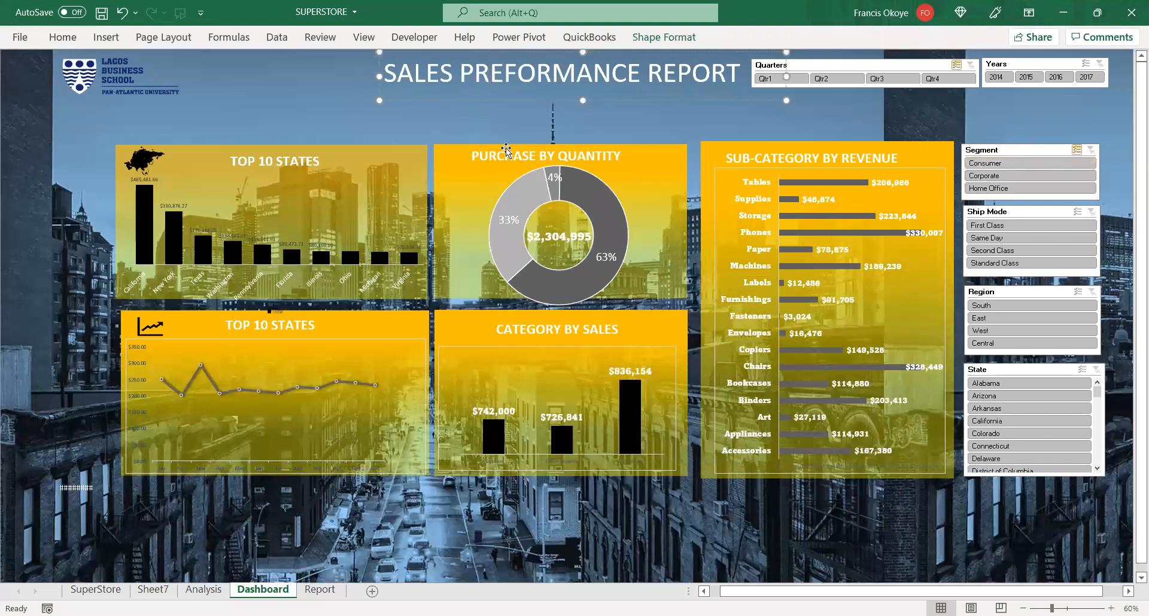
pyautogui.press('BackSpace')
pyautogui.write('r')
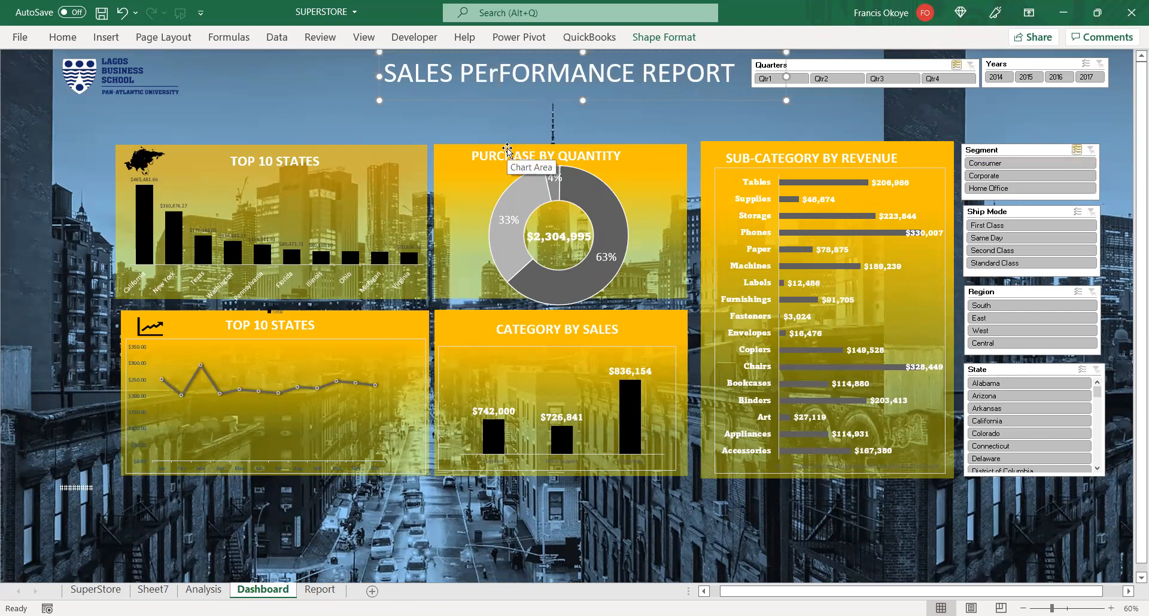
pyautogui.press('BackSpace')
pyautogui.write('R')
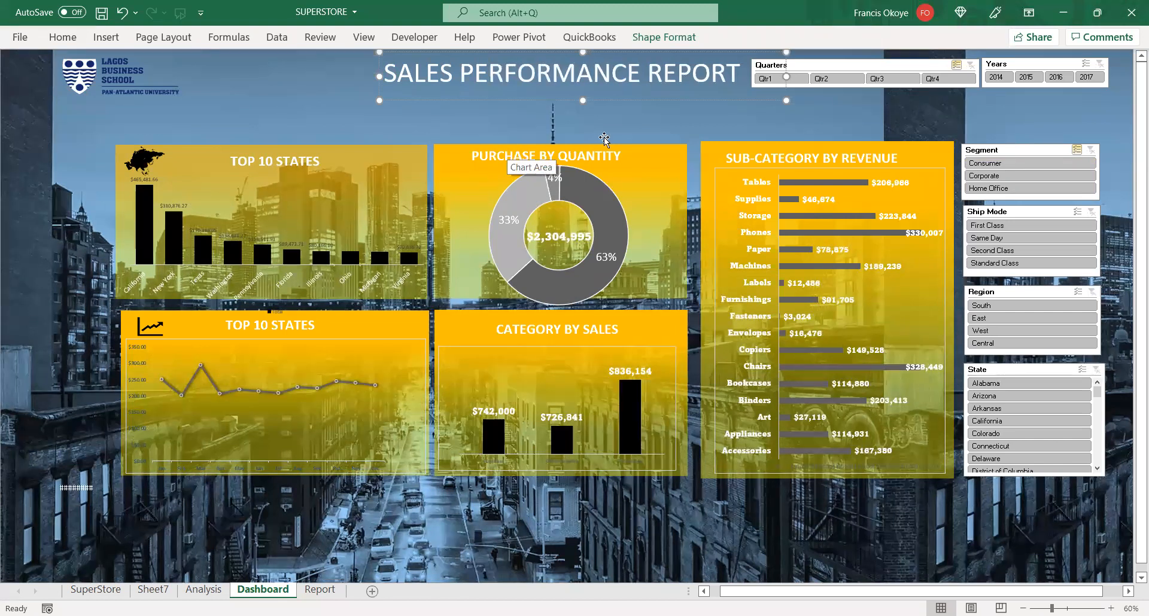
# - Try moving the purchase-by-quantity doughnut chart on the Dashboard, and return it to its card
pyautogui.moveTo(760, 129); pyautogui.dragTo(837, 132)
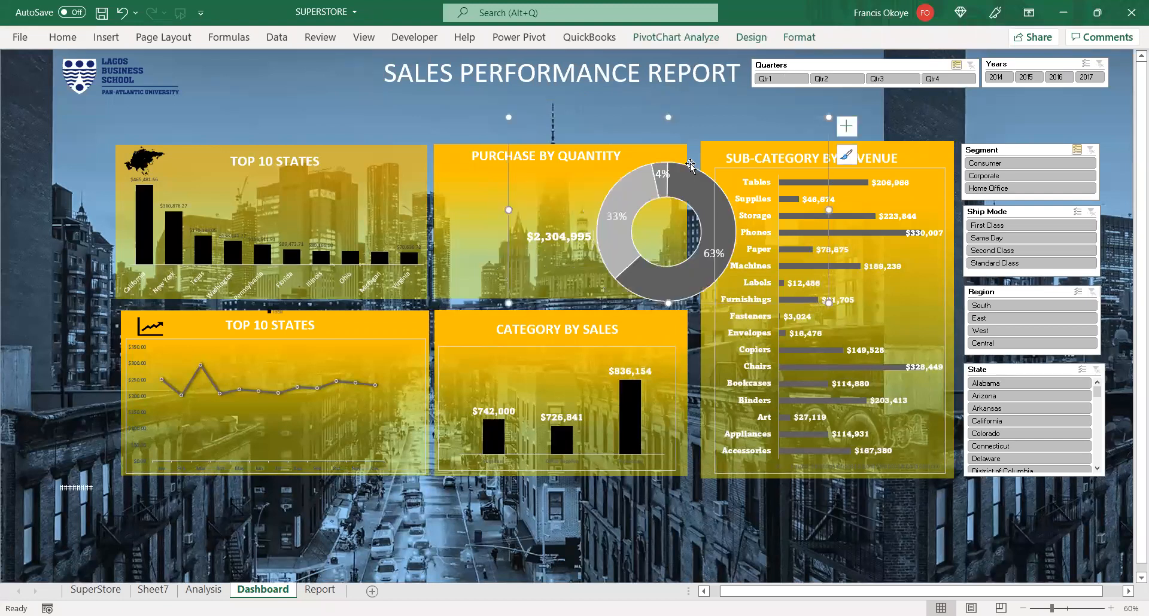
pyautogui.moveTo(691, 162); pyautogui.dragTo(583, 166)
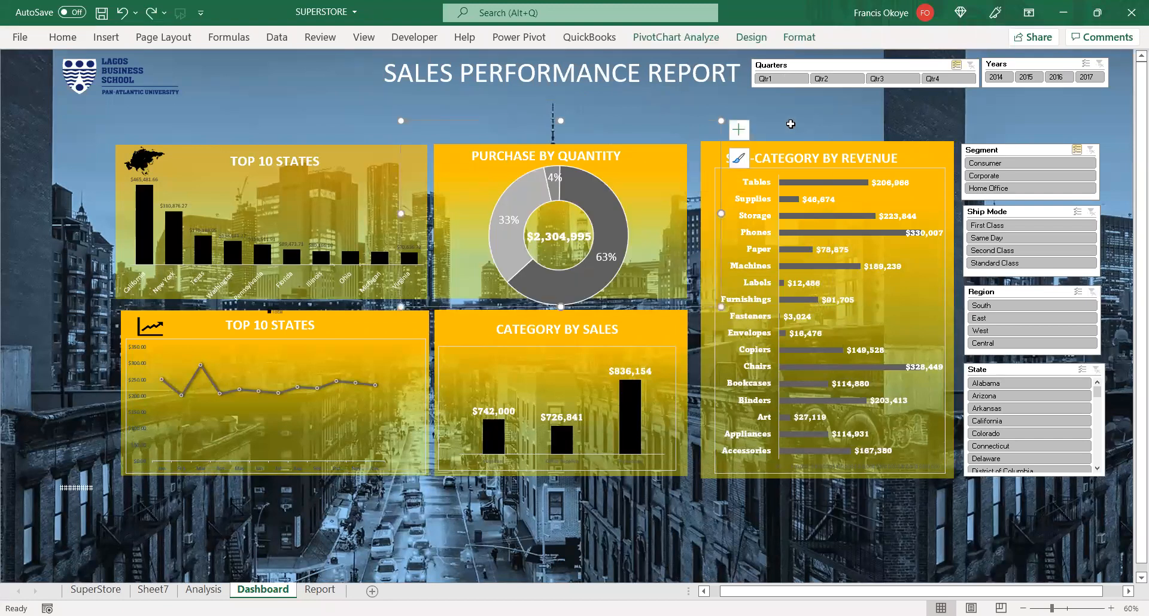
pyautogui.click(826, 120)
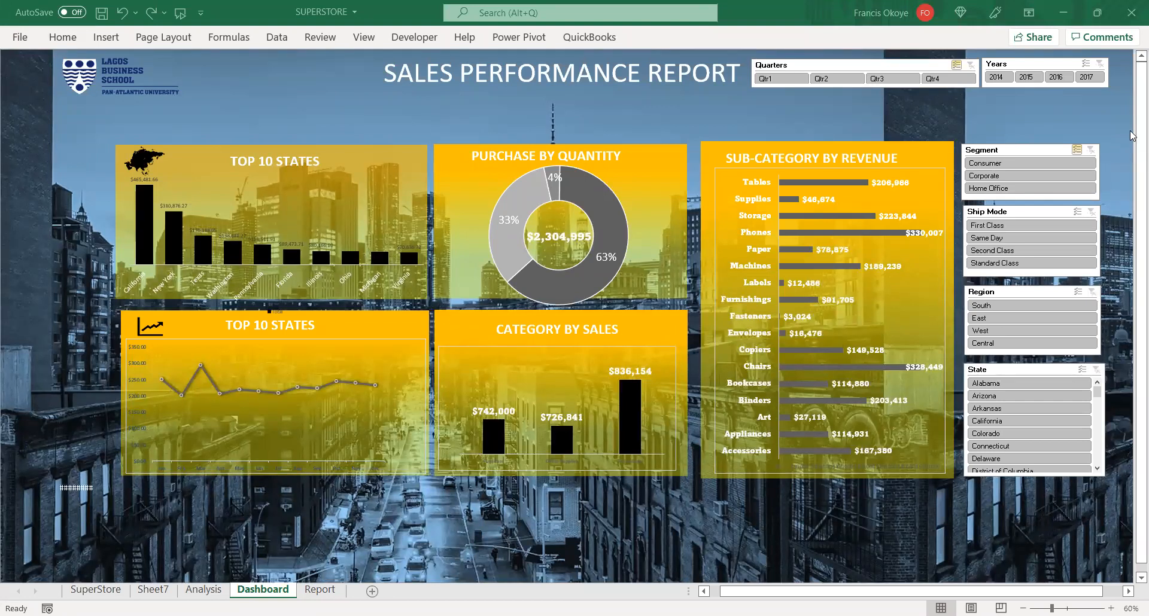
pyautogui.moveTo(1132, 135); pyautogui.dragTo(1131, 126)
pyautogui.click(1108, 115)
pyautogui.click(1074, 114)
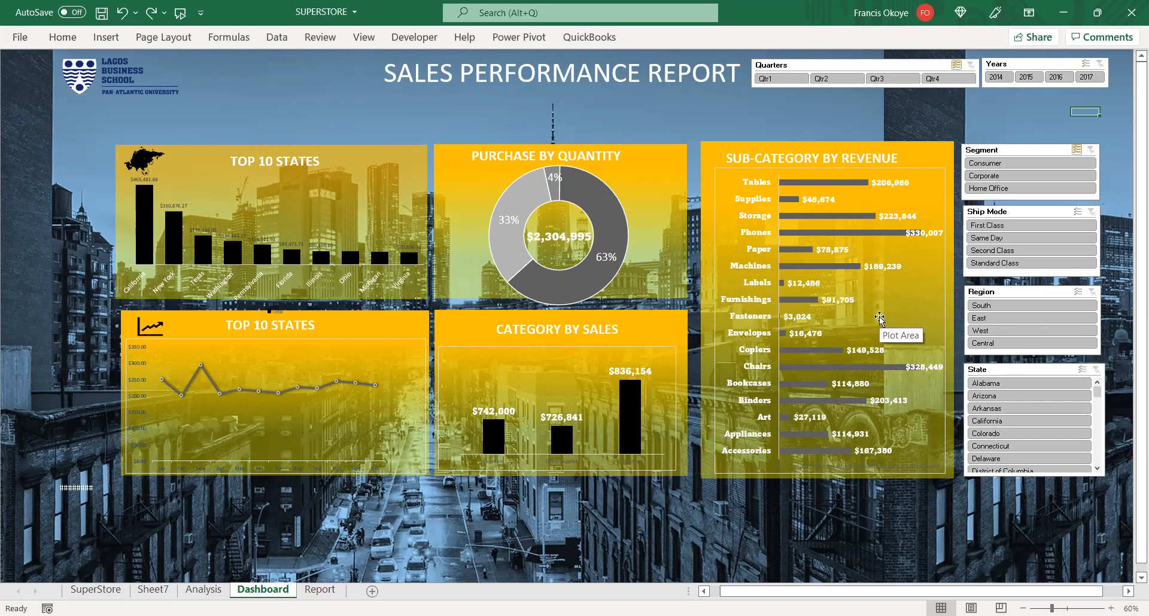
pyautogui.click(455, 554)
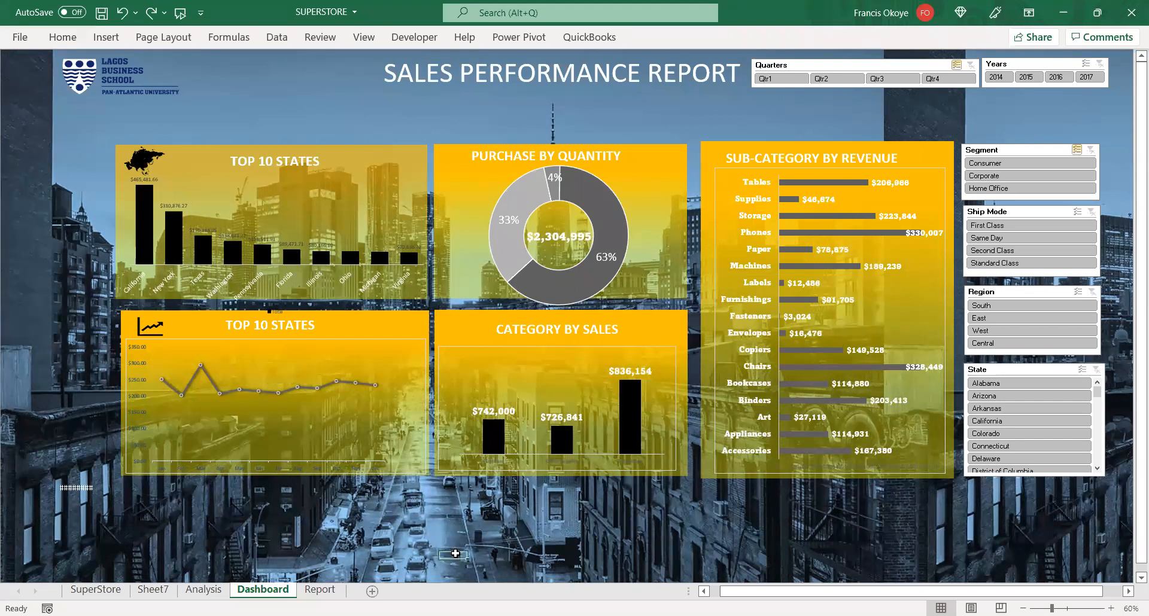
pyautogui.click(305, 589)
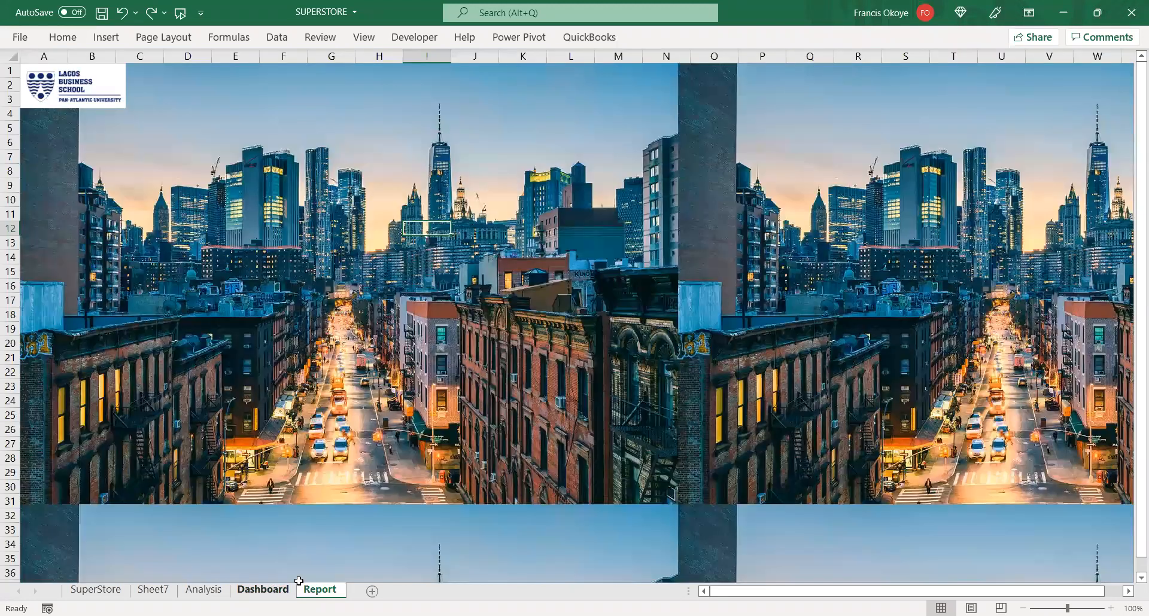
pyautogui.click(272, 589)
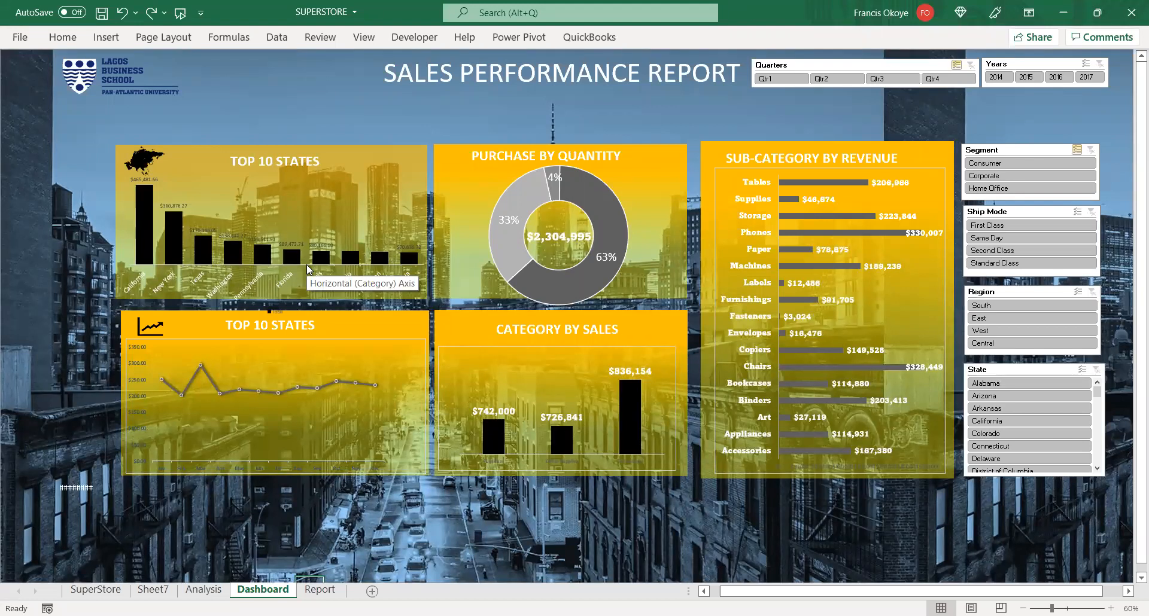
pyautogui.click(140, 221)
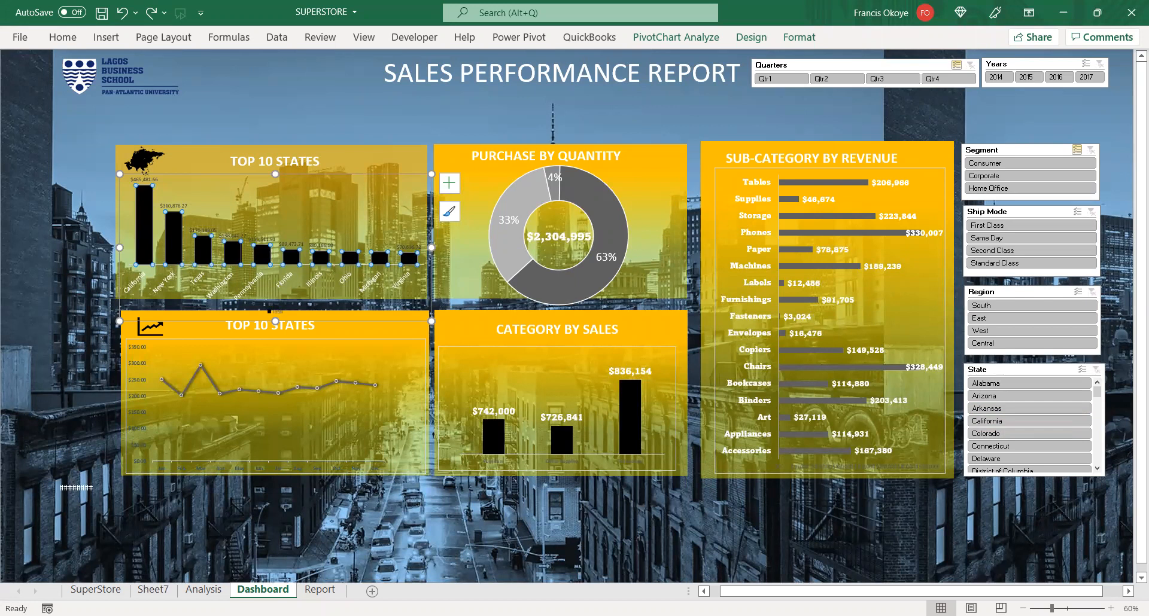
# - Go to the Analysis sheet and save the SUPERSTORE workbook
pyautogui.click(204, 590)
pyautogui.click(678, 398)
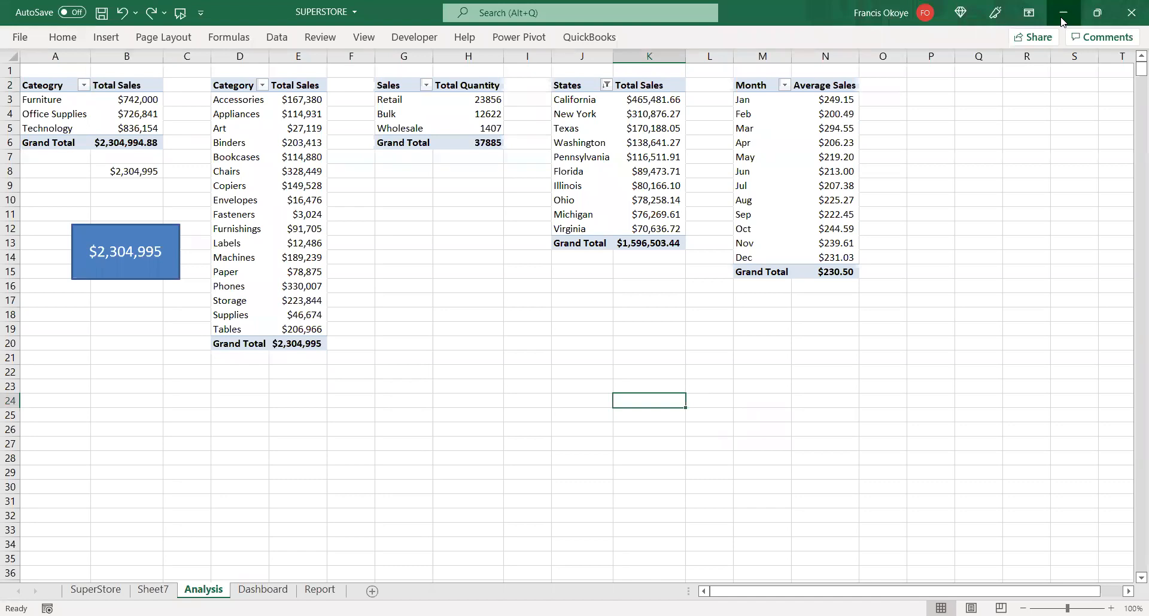
pyautogui.click(638, 469)
pyautogui.hotkey('ctrl', 's')
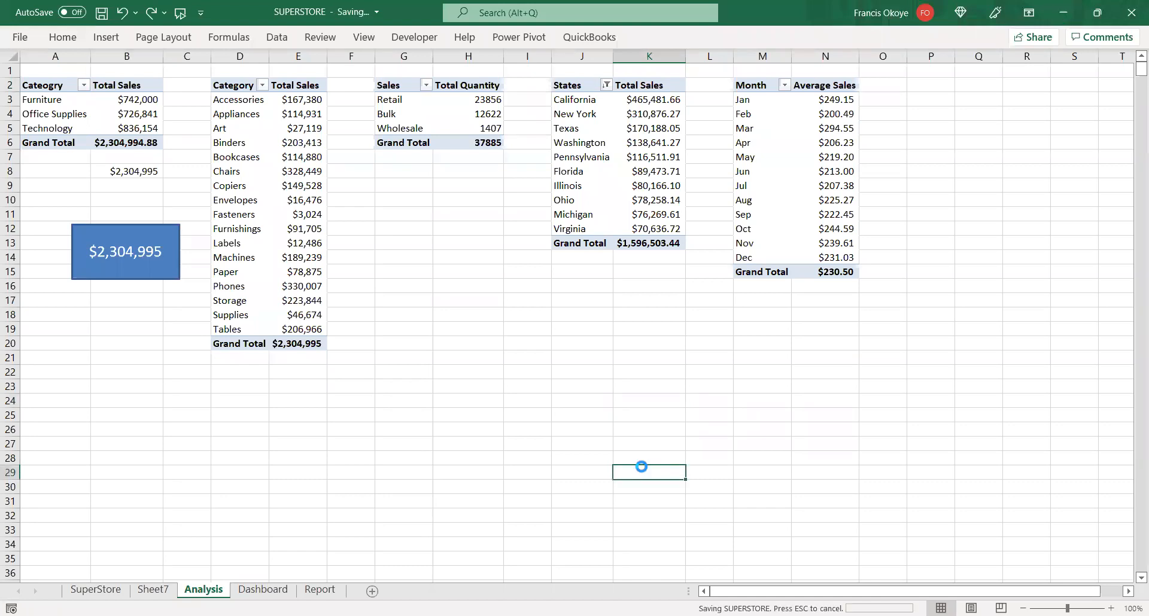